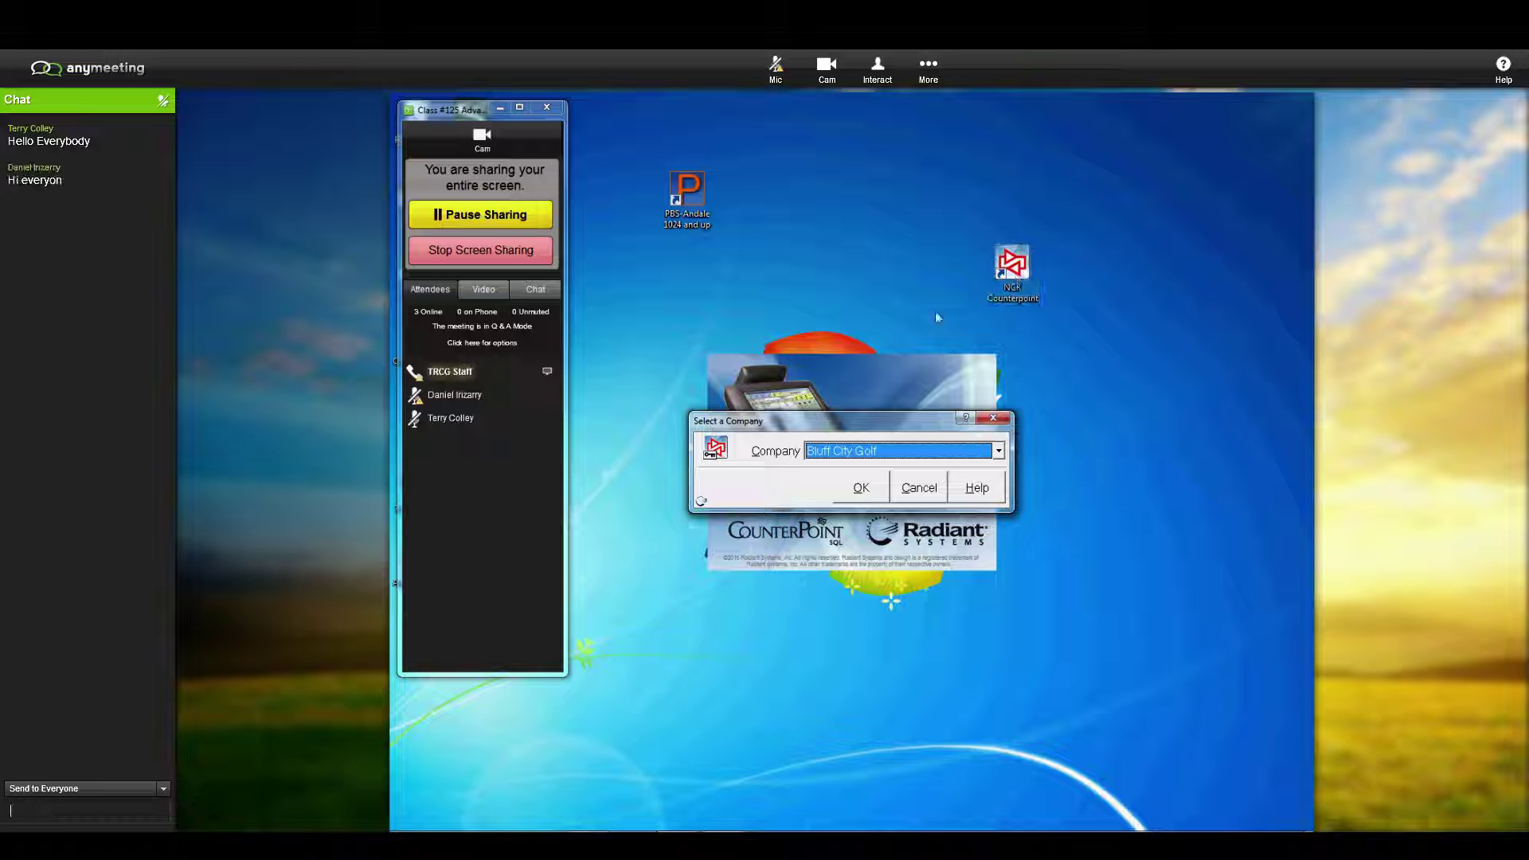
Step: Select Bluff City Golf as the company to open
{"action": "left_click", "coordinate": [860, 489]}
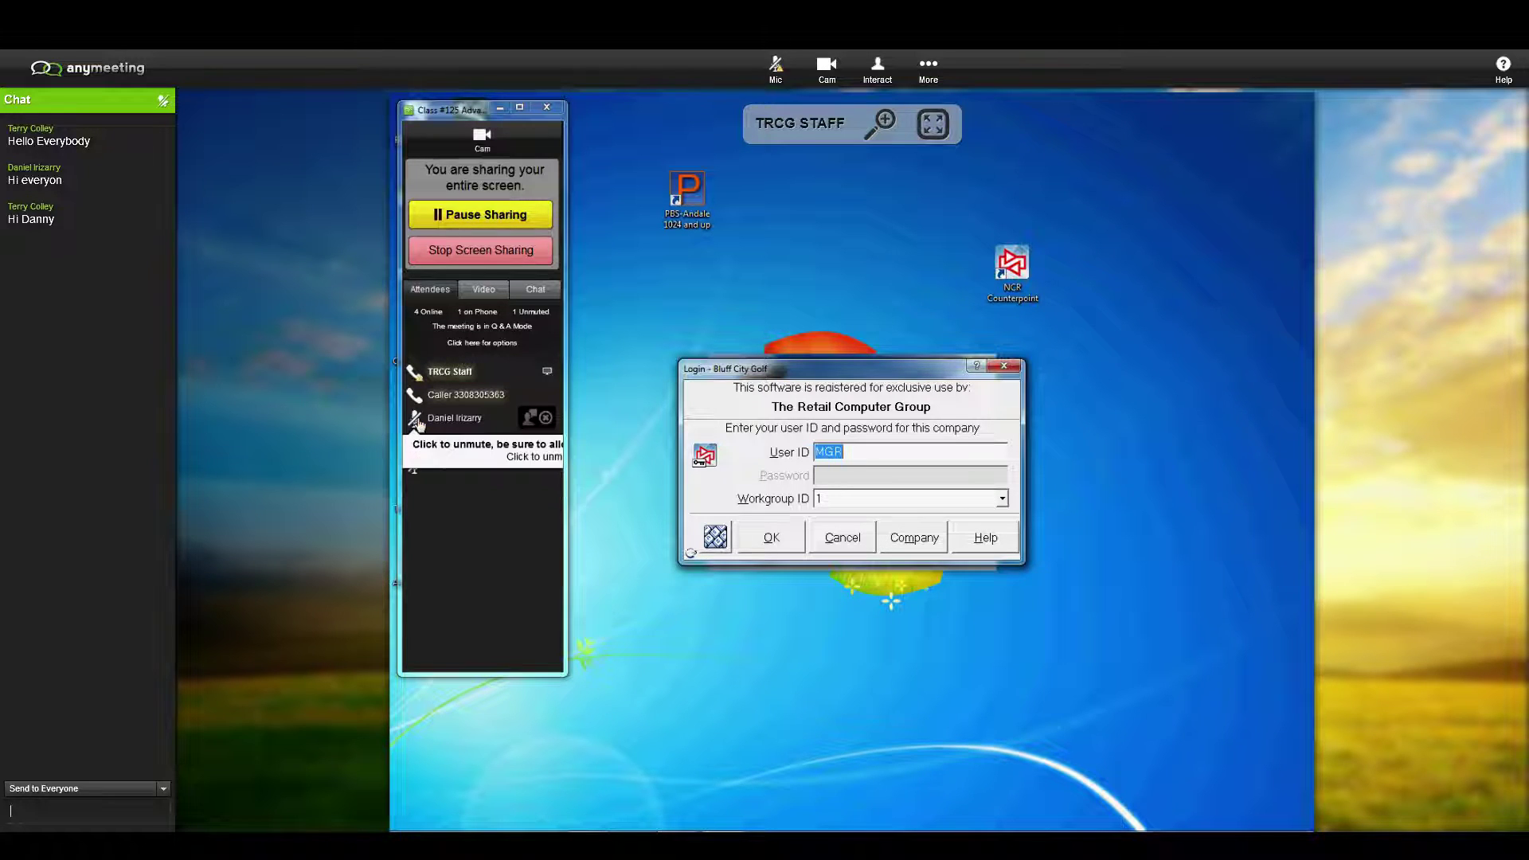
{"action": "type", "text": "ooks "}
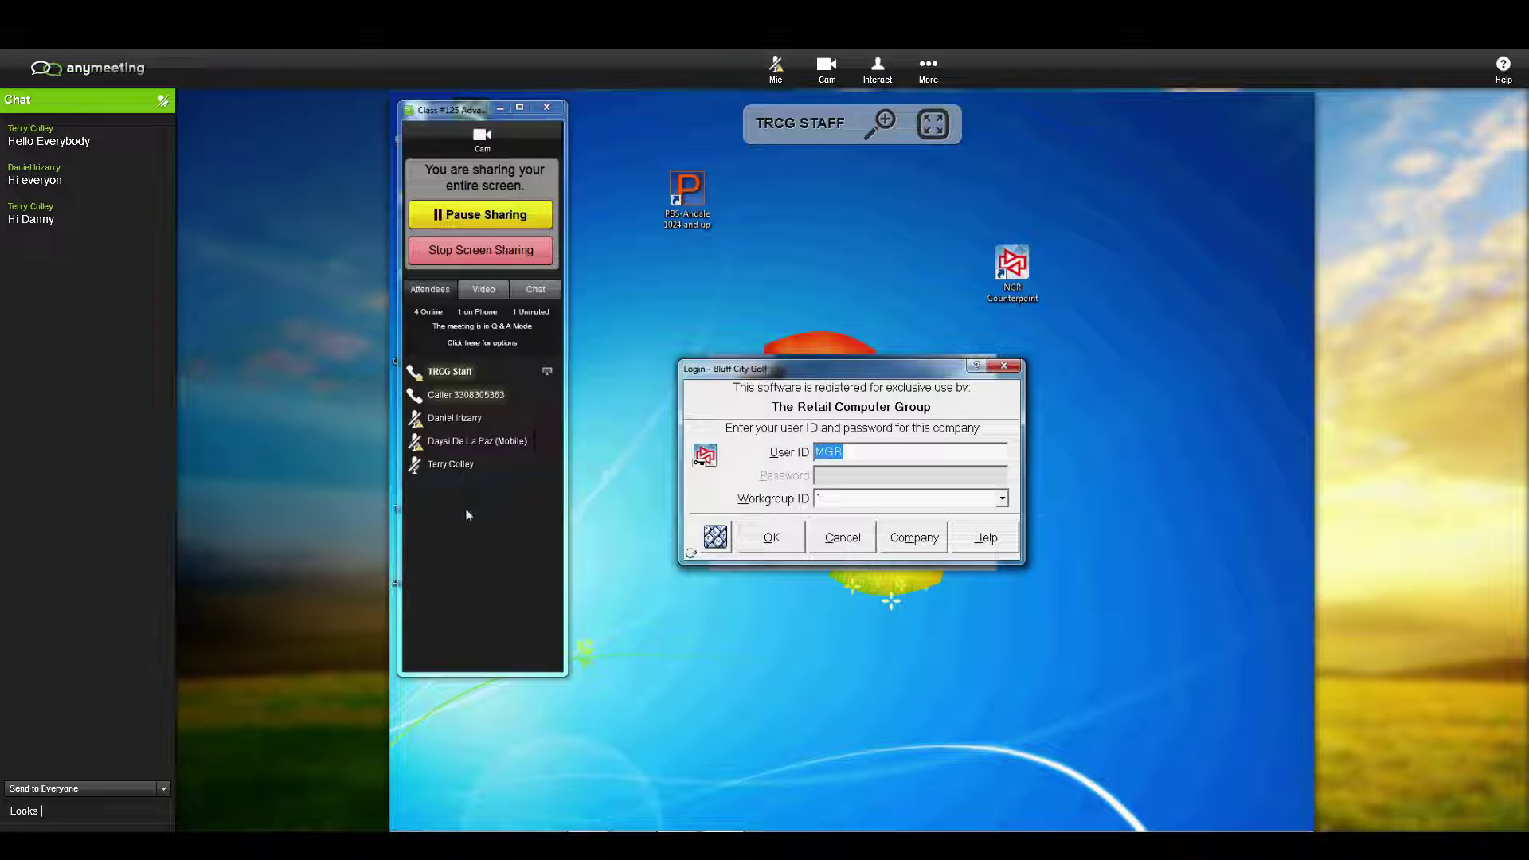
{"action": "type", "text": "like it's just you and I so far"}
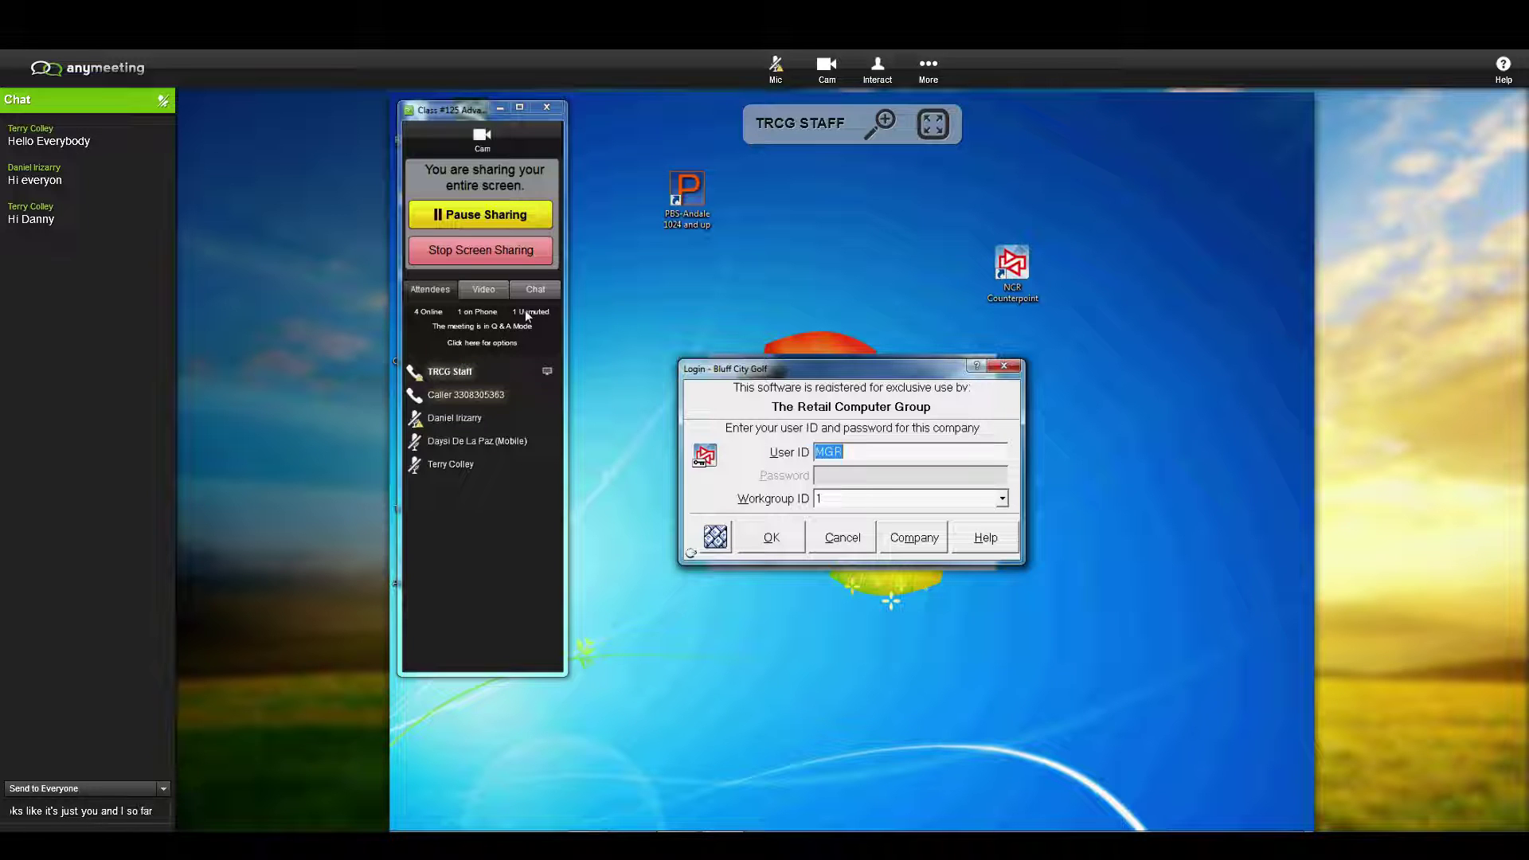
{"action": "key", "text": "BackSpace"}
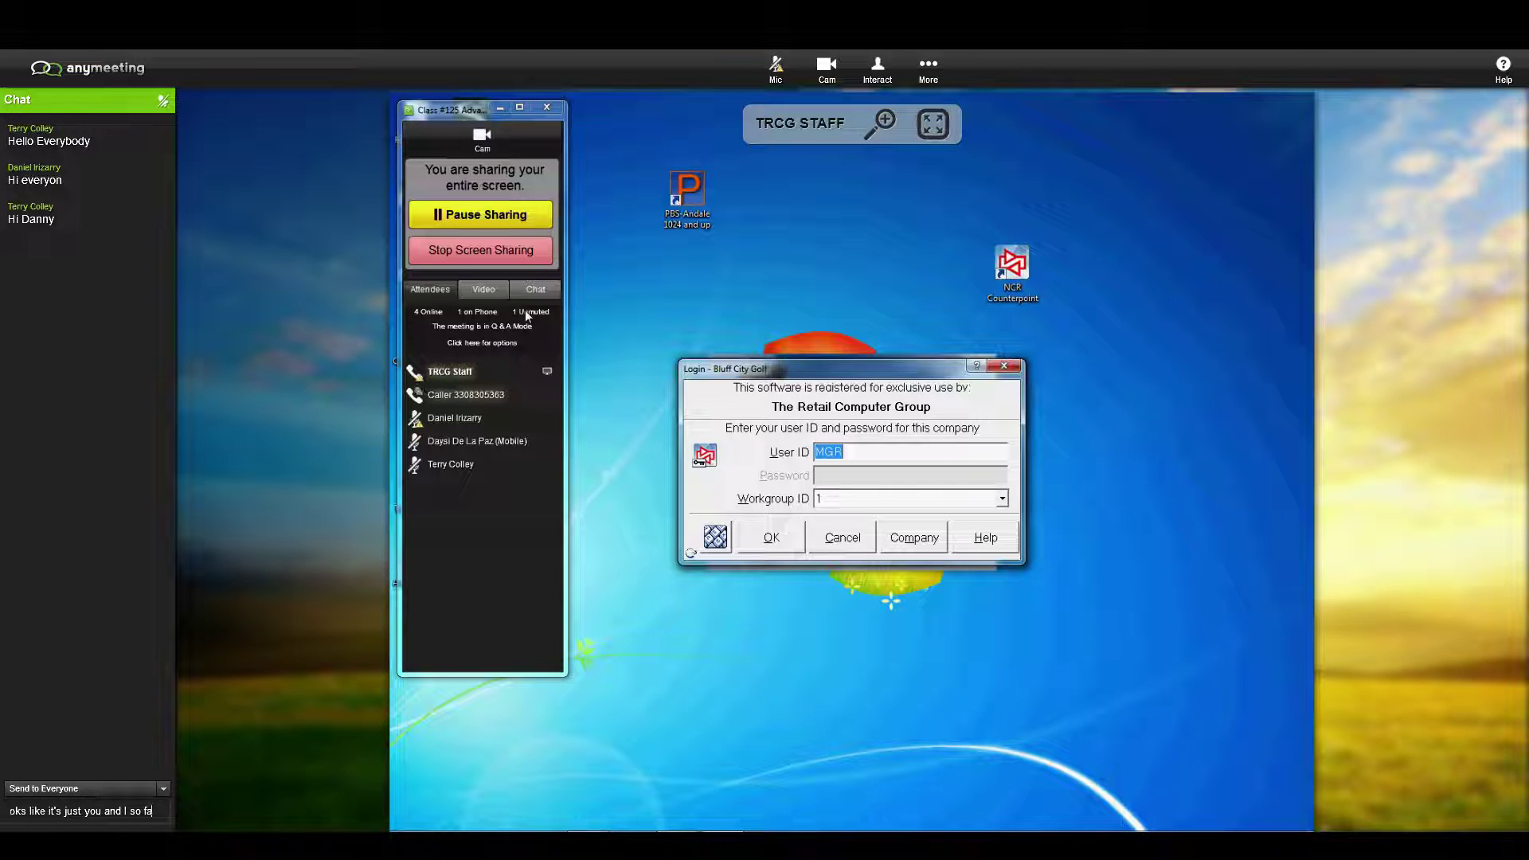
{"action": "key", "text": "BackSpace"}
{"action": "key", "text": "BackSpace"}
{"action": "key", "text": "BackSpace"}
{"action": "key", "text": "BackSpace"}
{"action": "key", "text": "BackSpace"}
{"action": "key", "text": "BackSpace"}
{"action": "key", "text": "BackSpace"}
{"action": "key", "text": "BackSpace"}
{"action": "key", "text": "BackSpace"}
{"action": "key", "text": "BackSpace"}
{"action": "key", "text": "BackSpace"}
{"action": "key", "text": "BackSpace"}
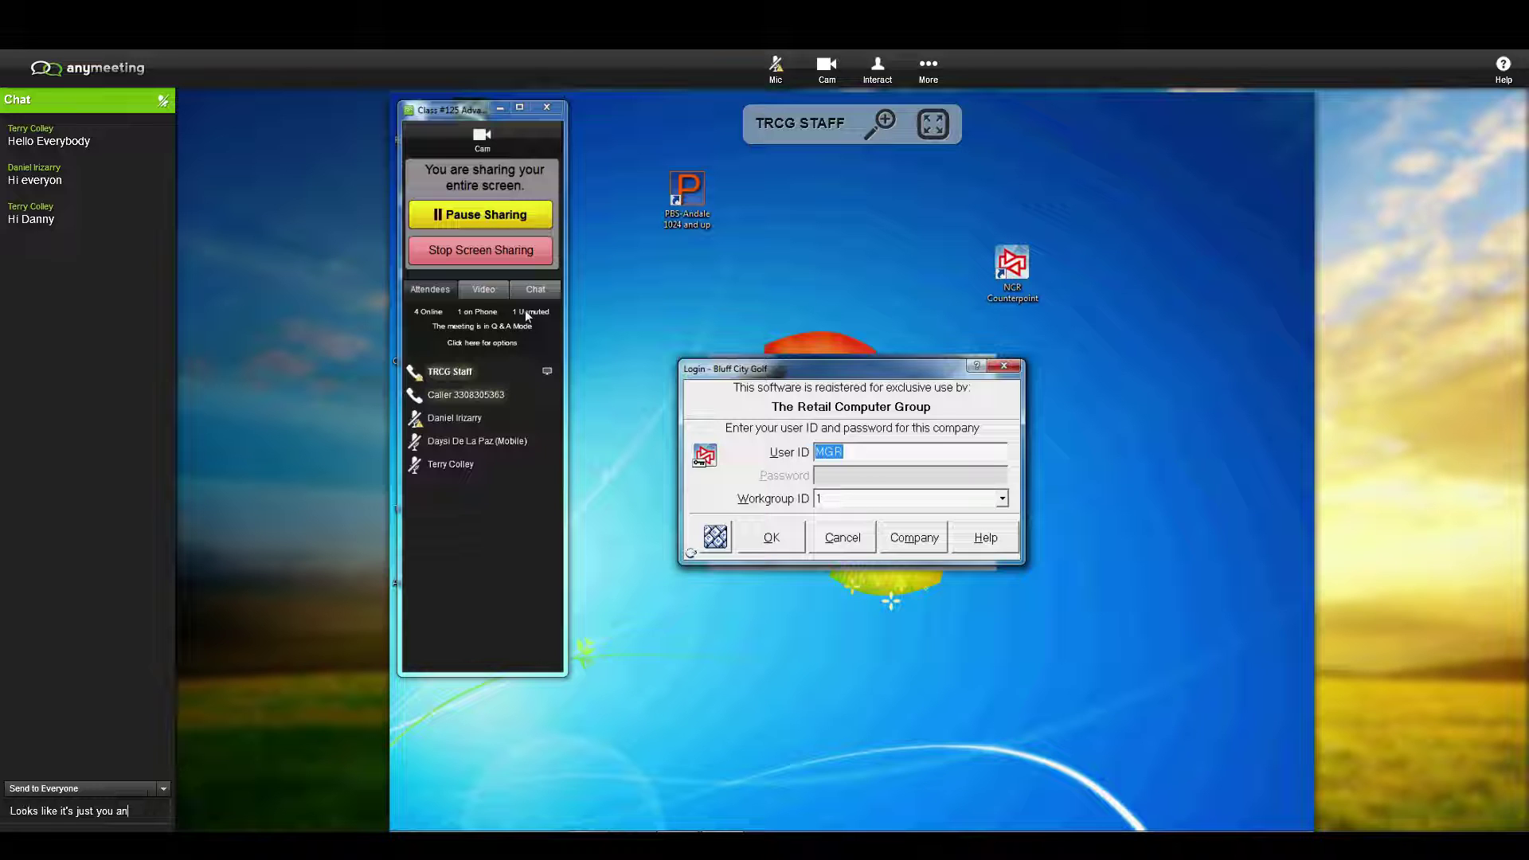
{"action": "key", "text": "BackSpace"}
{"action": "key", "text": "BackSpace"}
{"action": "key", "text": "BackSpace"}
{"action": "key", "text": "BackSpace"}
{"action": "key", "text": "BackSpace"}
{"action": "key", "text": "BackSpace"}
{"action": "key", "text": "BackSpace"}
{"action": "key", "text": "BackSpace"}
{"action": "key", "text": "BackSpace"}
{"action": "key", "text": "BackSpace"}
{"action": "key", "text": "BackSpace"}
{"action": "key", "text": "BackSpace"}
{"action": "key", "text": "BackSpace"}
{"action": "key", "text": "BackSpace"}
{"action": "key", "text": "BackSpace"}
{"action": "key", "text": "BackSpace"}
{"action": "key", "text": "BackSpace"}
{"action": "key", "text": "BackSpace"}
{"action": "key", "text": "BackSpace"}
{"action": "key", "text": "BackSpace"}
{"action": "key", "text": "BackSpace"}
{"action": "key", "text": "BackSpace"}
{"action": "key", "text": "BackSpace"}
{"action": "key", "text": "BackSpace"}
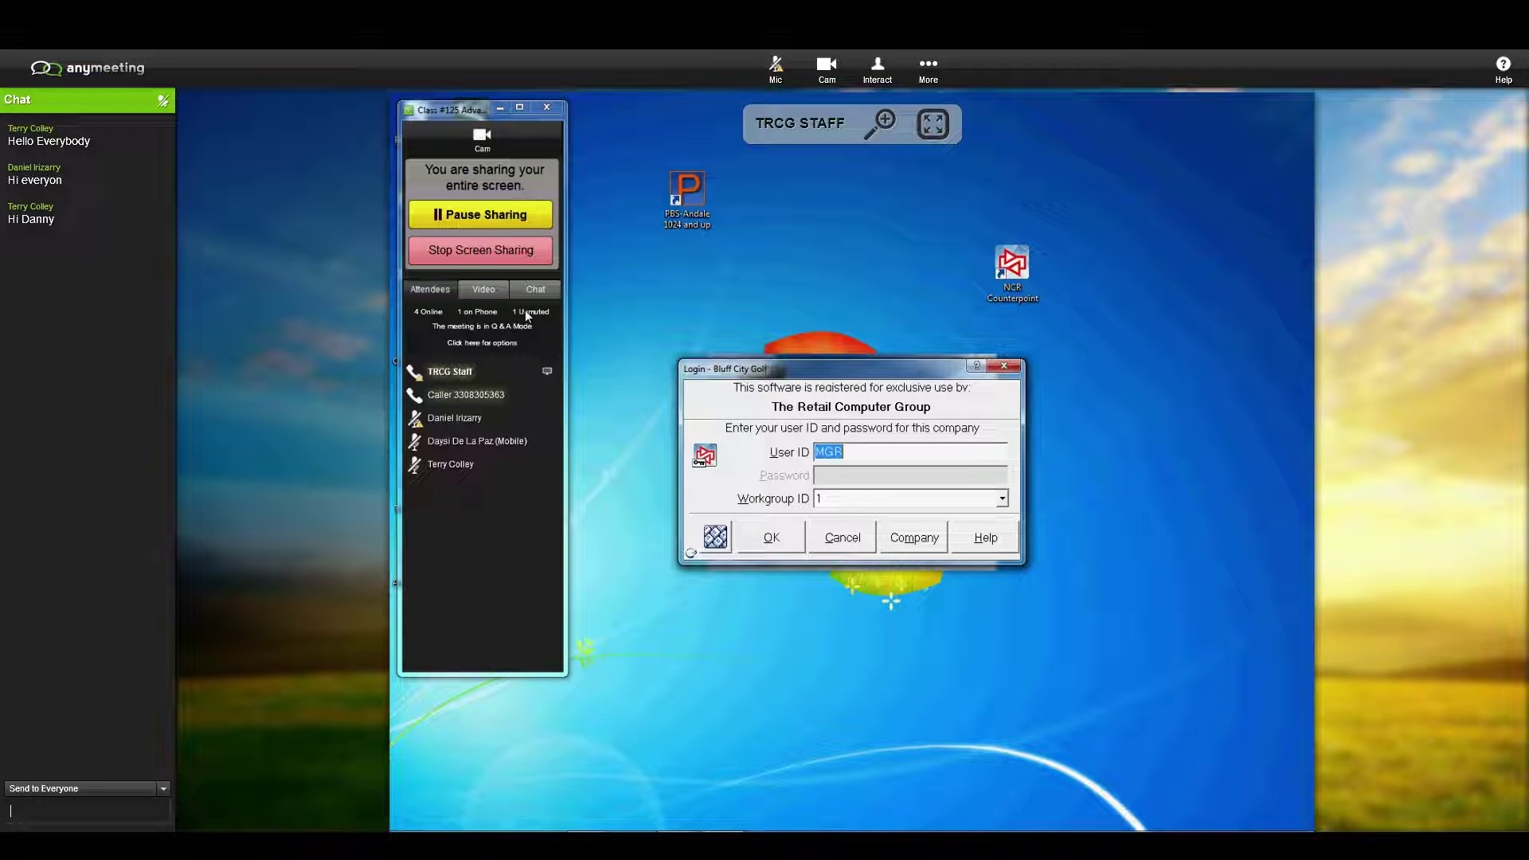
Step: Send the chat message "Hey :)" to everyone, followed by "Hi" with the first name of the attendee who just said hello
{"action": "type", "text": "Hey "}
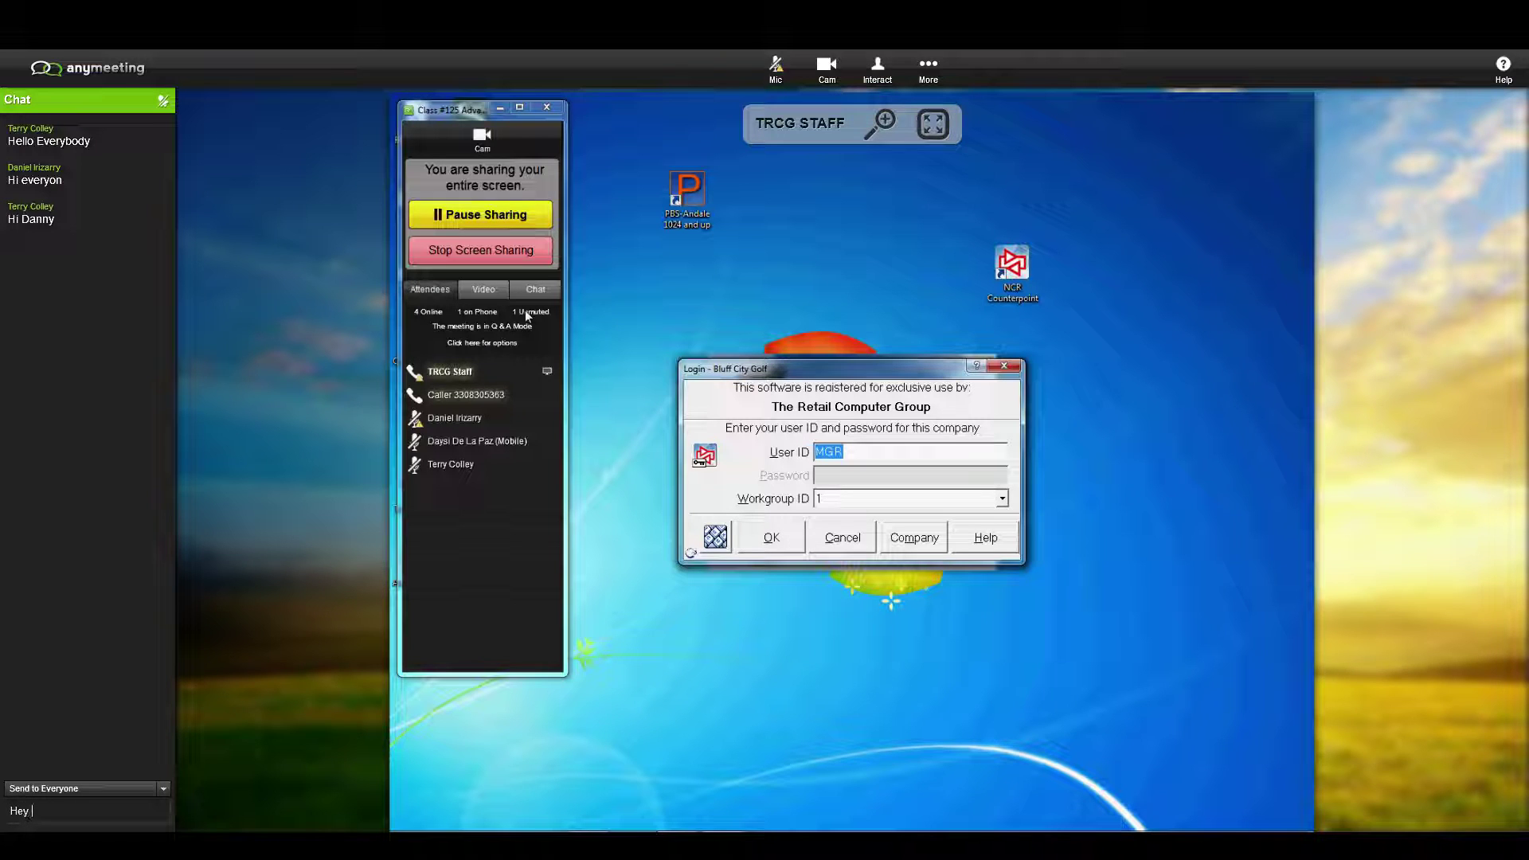
{"action": "type", "text": ":)"}
{"action": "key", "text": "Return"}
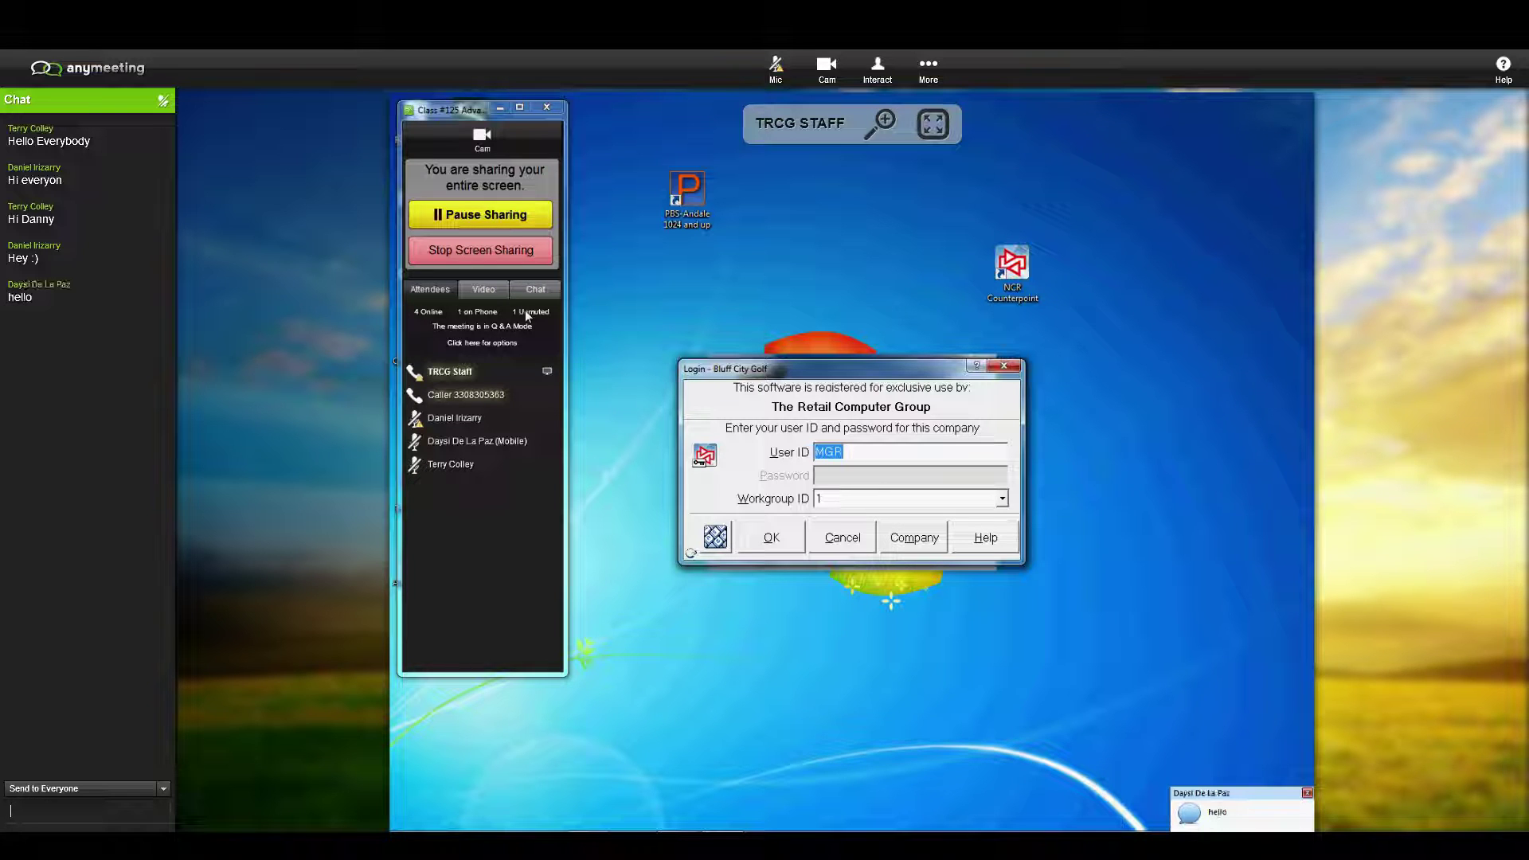
{"action": "type", "text": "Hi Days"}
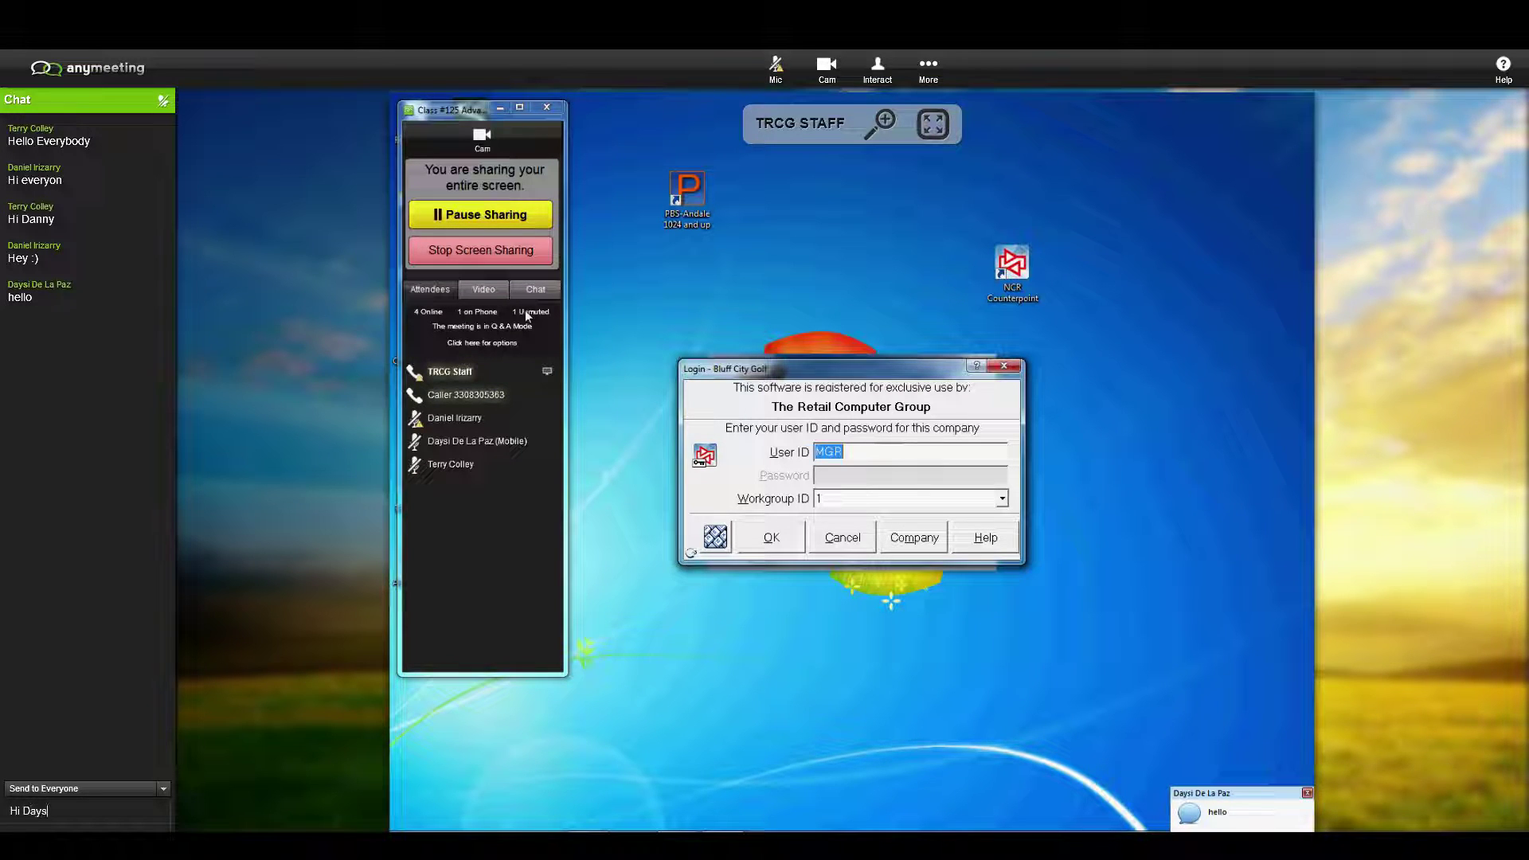
{"action": "type", "text": "i"}
{"action": "key", "text": "Return"}
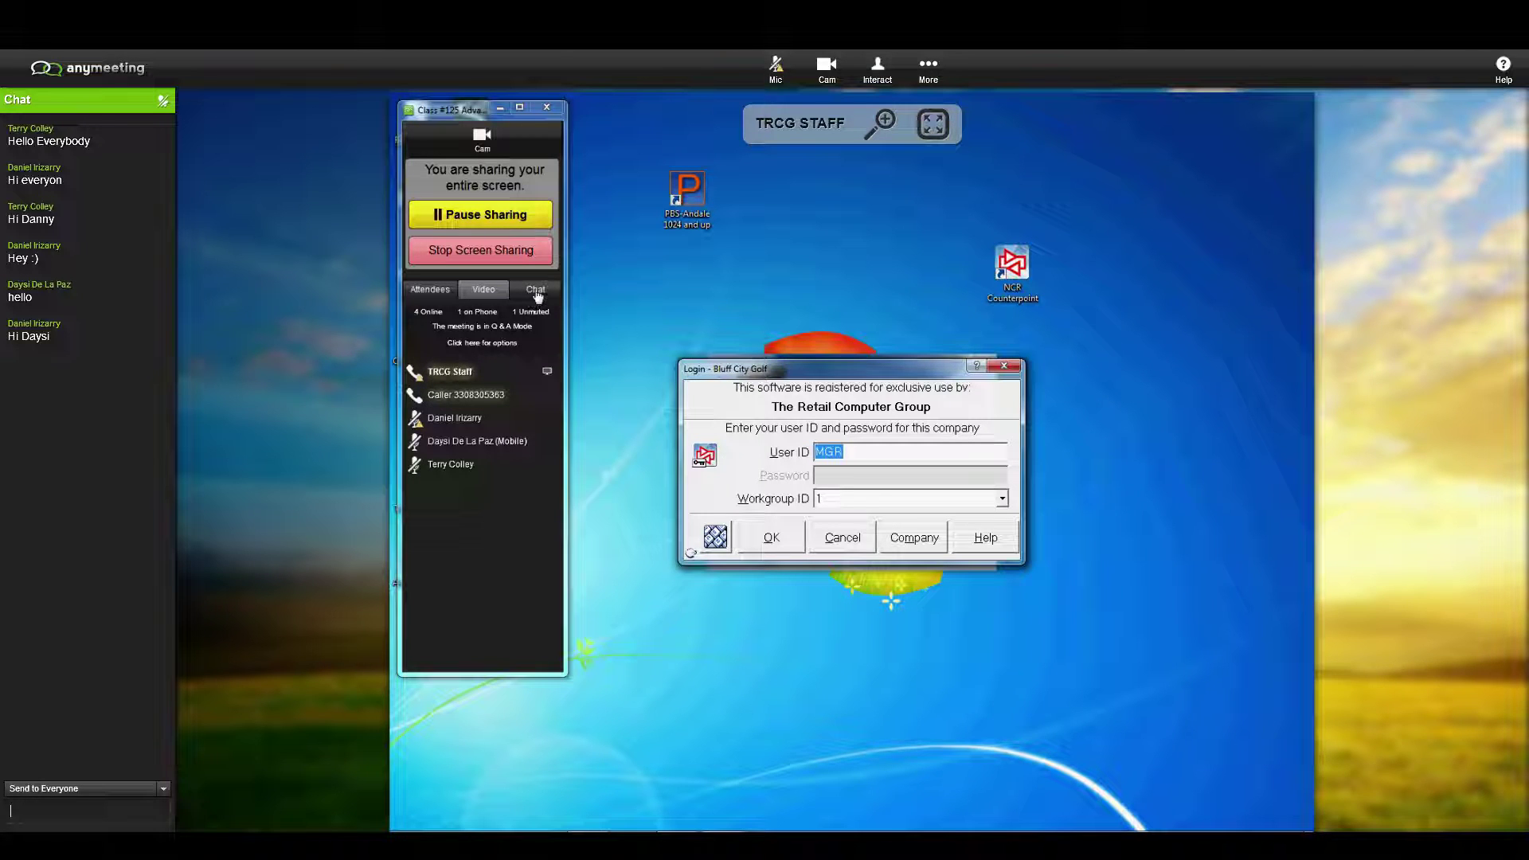
Step: Show the chat in the screen-sharing window, move that window off the desktop, and send everyone "Welcome back" with the returning attendee's first name
{"action": "left_click", "coordinate": [535, 292]}
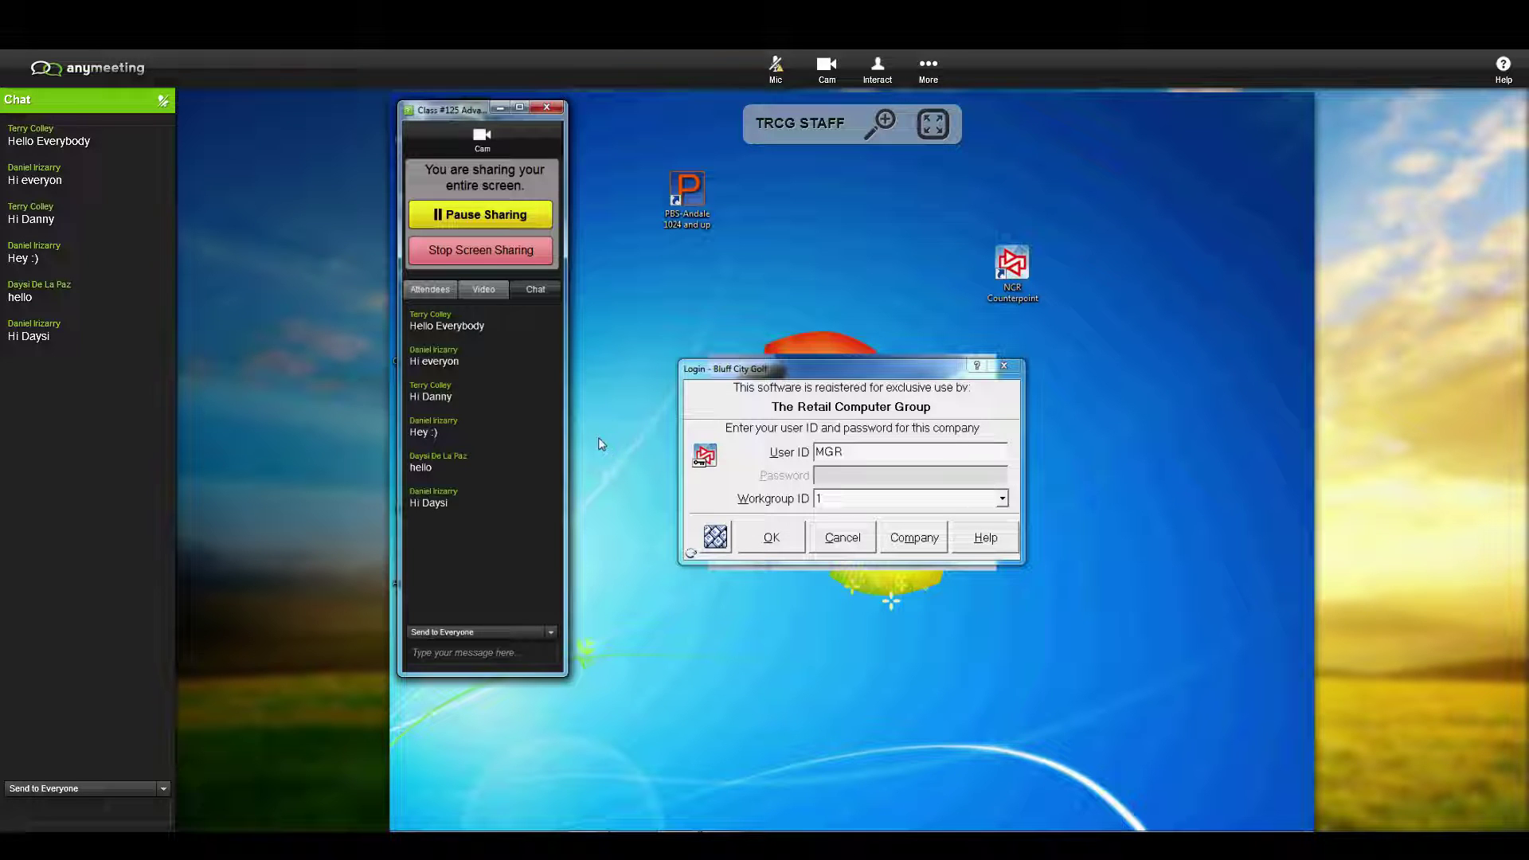
{"action": "type", "text": "Welcome back Debbi"}
{"action": "left_click_drag", "start_coordinate": [445, 110], "coordinate": [478, 114]}
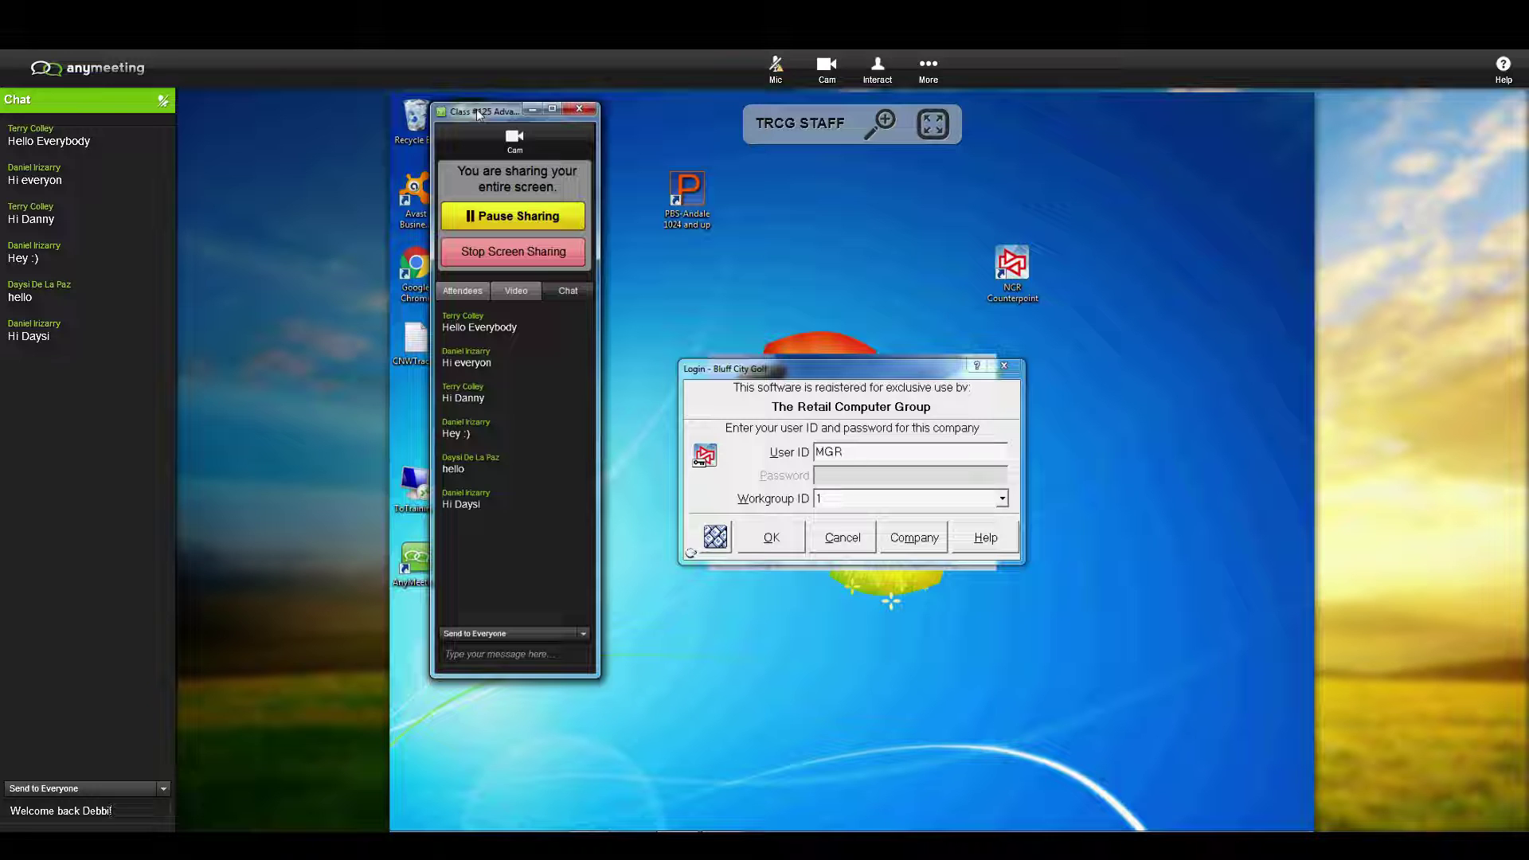
{"action": "key", "text": "BackSpace"}
{"action": "type", "text": "ie!"}
{"action": "left_click_drag", "start_coordinate": [479, 114], "coordinate": [1259, 105]}
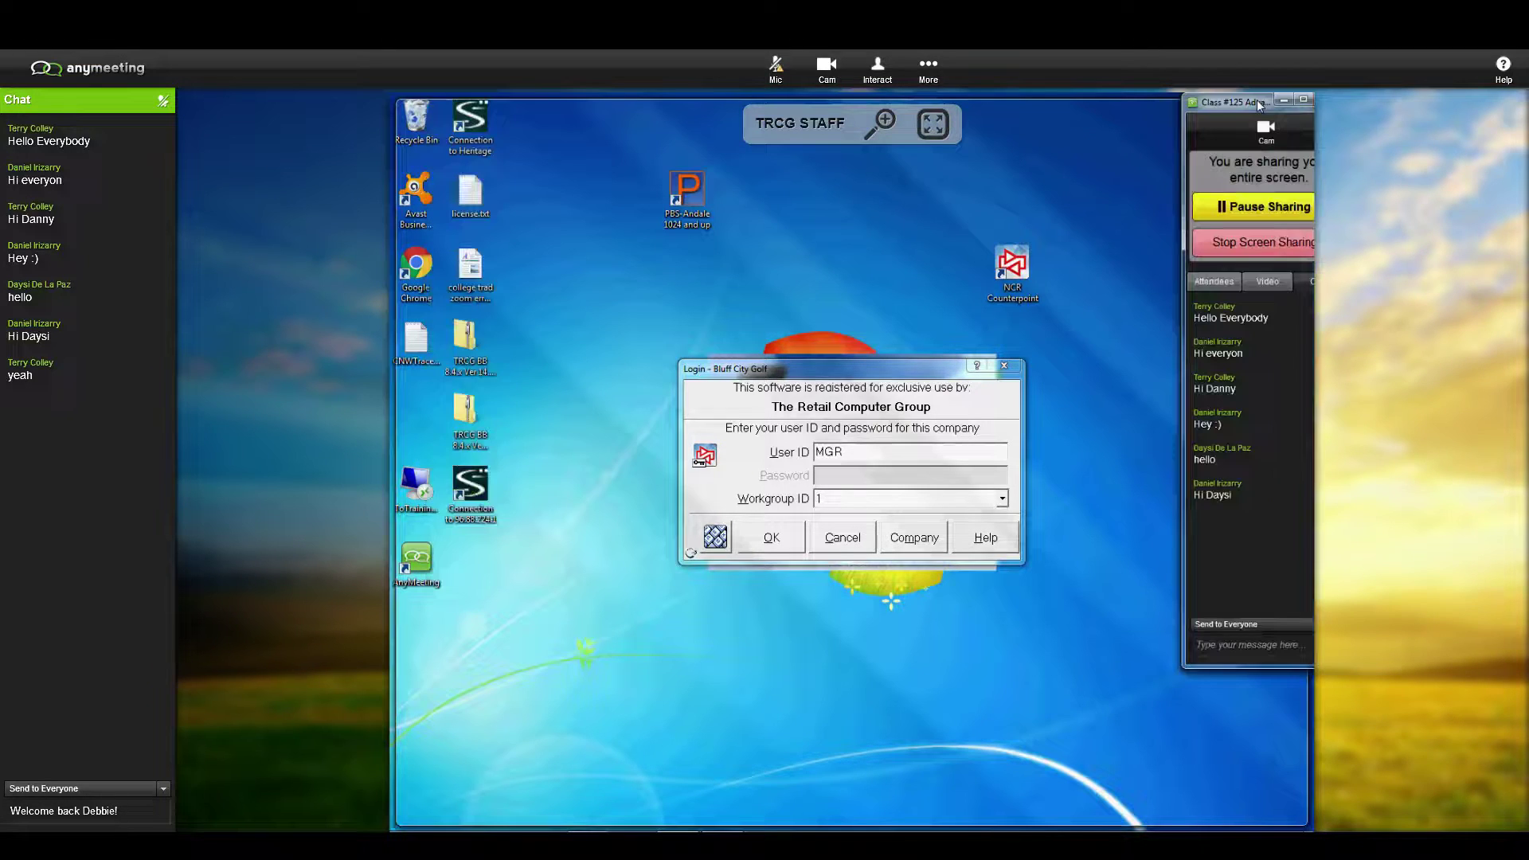
{"action": "key", "text": "Return"}
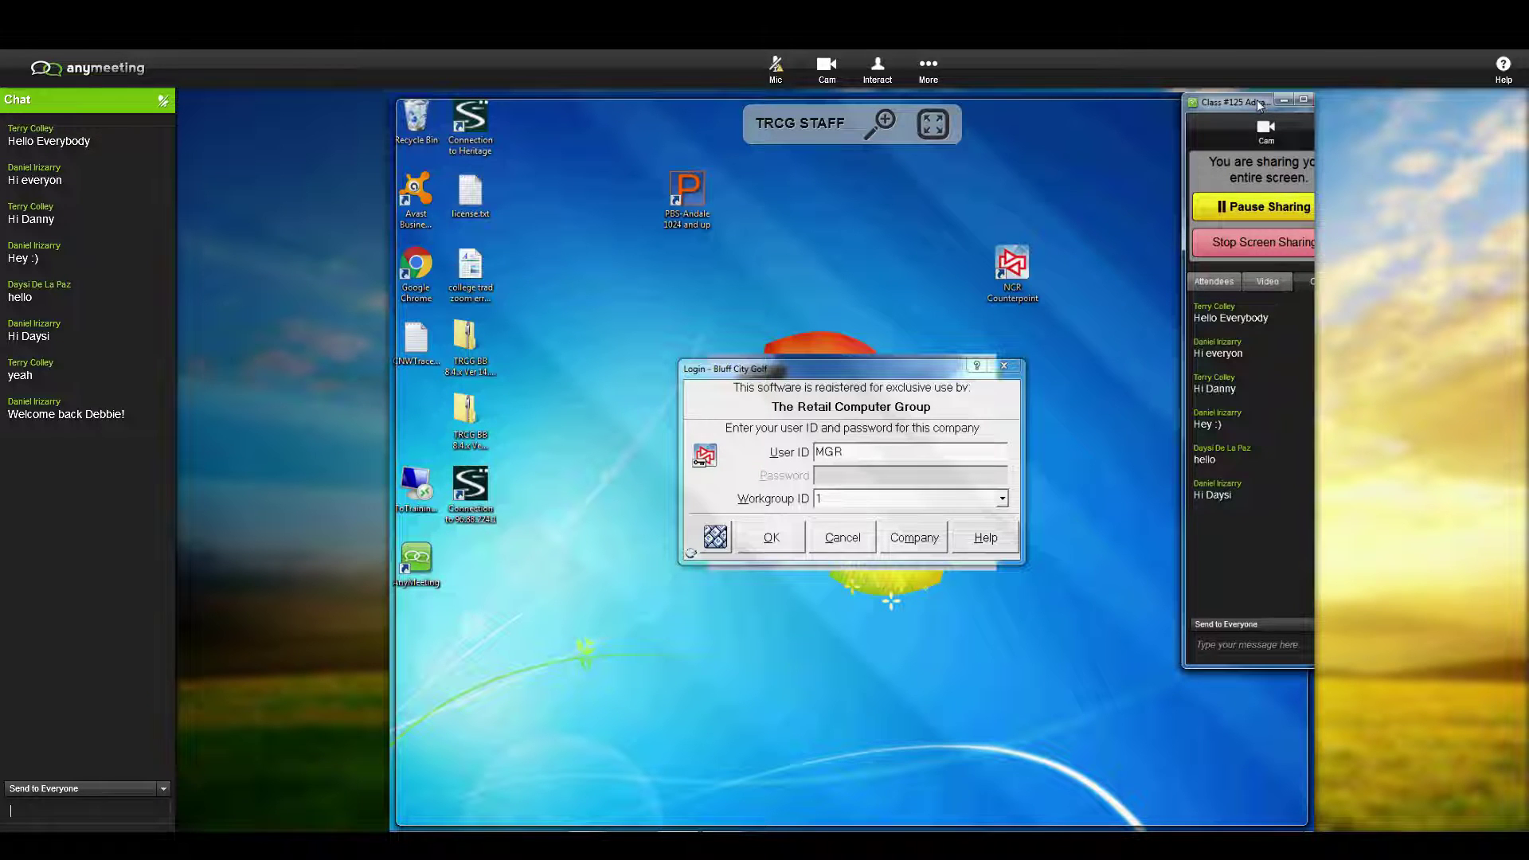
{"action": "left_click_drag", "start_coordinate": [1257, 101], "coordinate": [1312, 103]}
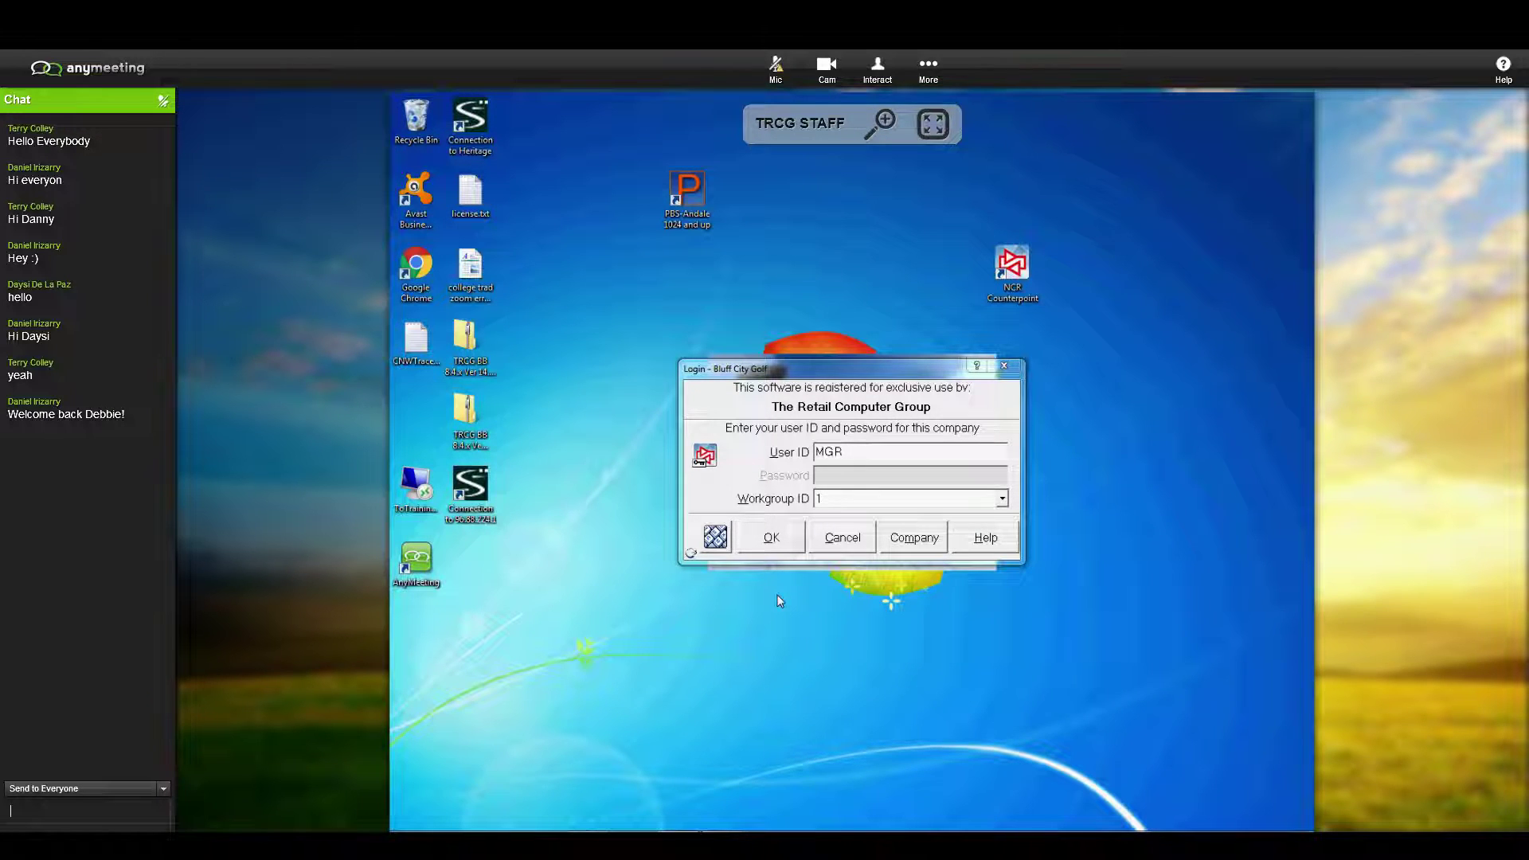
Step: Start a chat draft with "You don" and log in to Bluff City Golf as user MGR in workgroup 1
{"action": "type", "text": "You don"}
{"action": "left_click", "coordinate": [769, 538]}
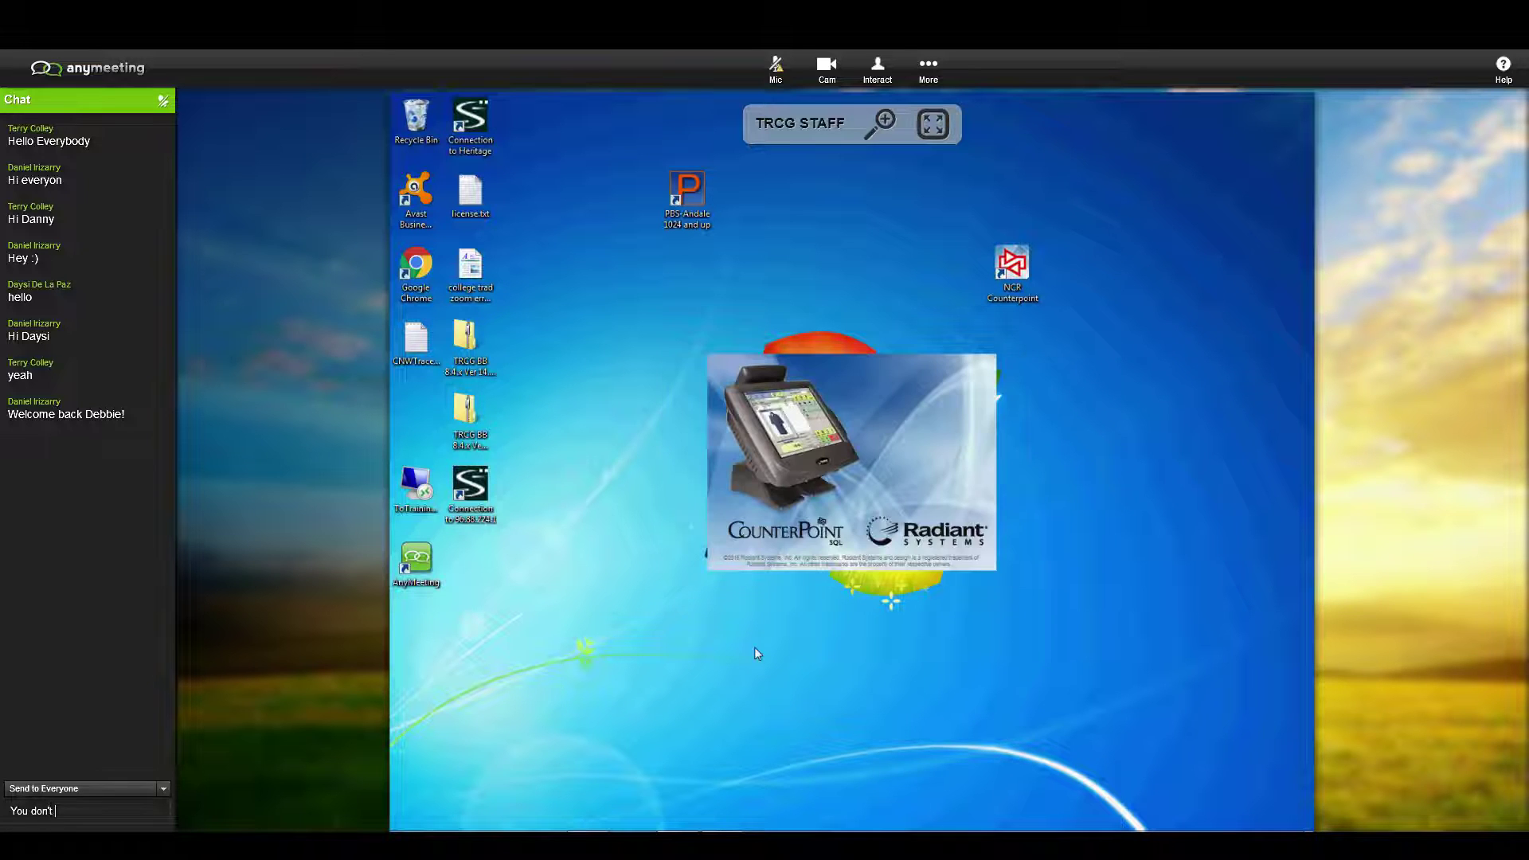
{"action": "type", "text": "'t need to pull"}
{"action": "key", "text": "BackSpace"}
{"action": "key", "text": "BackSpace"}
{"action": "key", "text": "BackSpace"}
{"action": "key", "text": "BackSpace"}
{"action": "key", "text": "BackSpace"}
{"action": "key", "text": "BackSpace"}
{"action": "key", "text": "BackSpace"}
{"action": "key", "text": "BackSpace"}
{"action": "key", "text": "BackSpace"}
{"action": "key", "text": "BackSpace"}
{"action": "key", "text": "BackSpace"}
{"action": "key", "text": "BackSpace"}
{"action": "key", "text": "BackSpace"}
{"action": "key", "text": "BackSpace"}
{"action": "key", "text": "BackSpace"}
{"action": "key", "text": "BackSpace"}
{"action": "key", "text": "BackSpace"}
{"action": "key", "text": "BackSpace"}
{"action": "key", "text": "BackSpace"}
{"action": "key", "text": "BackSpace"}
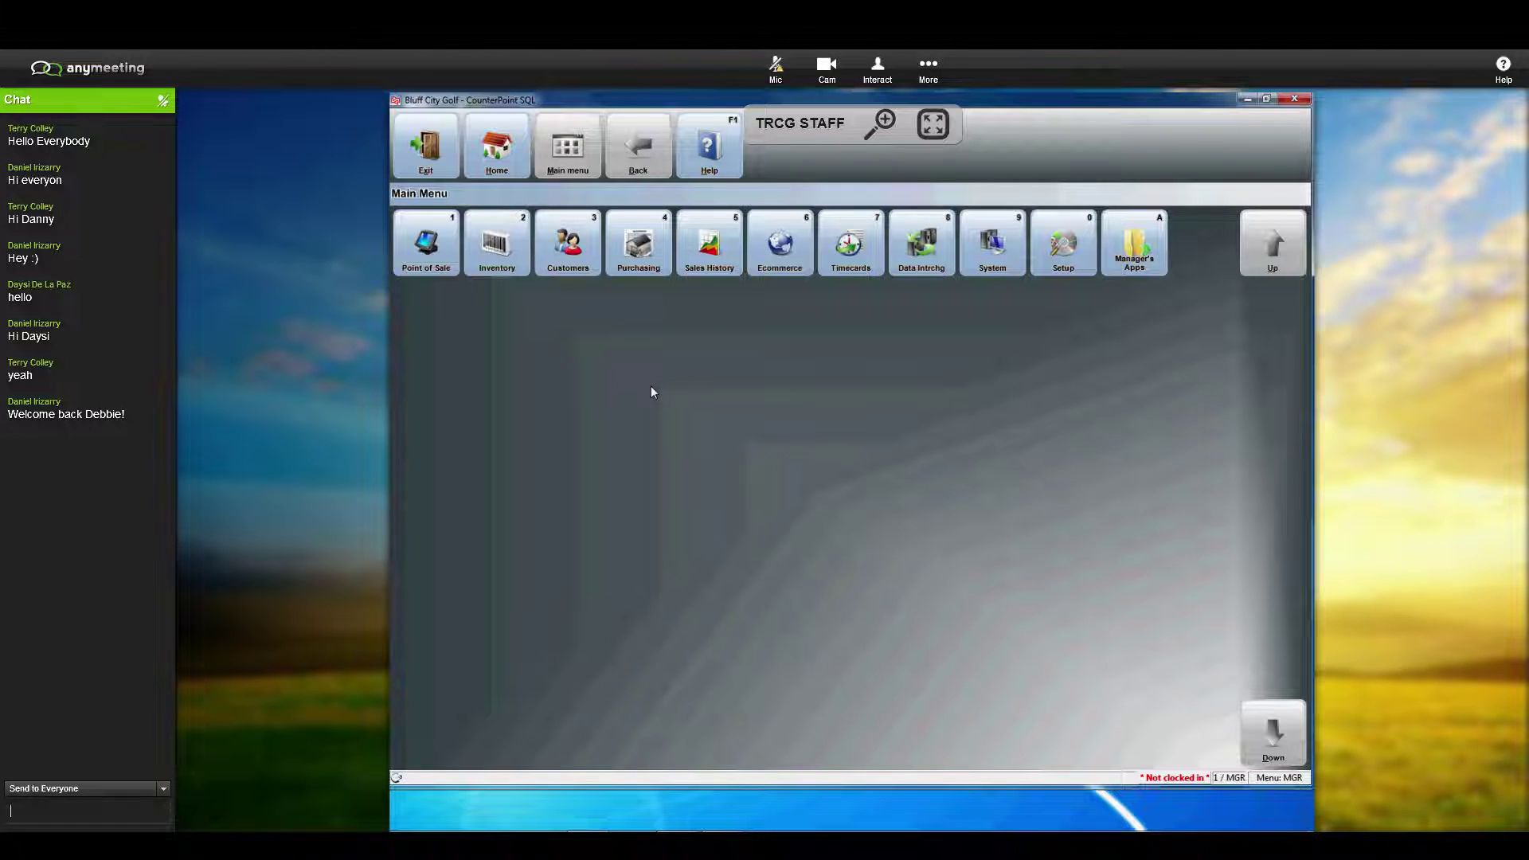
{"action": "type", "text": "No we didn"}
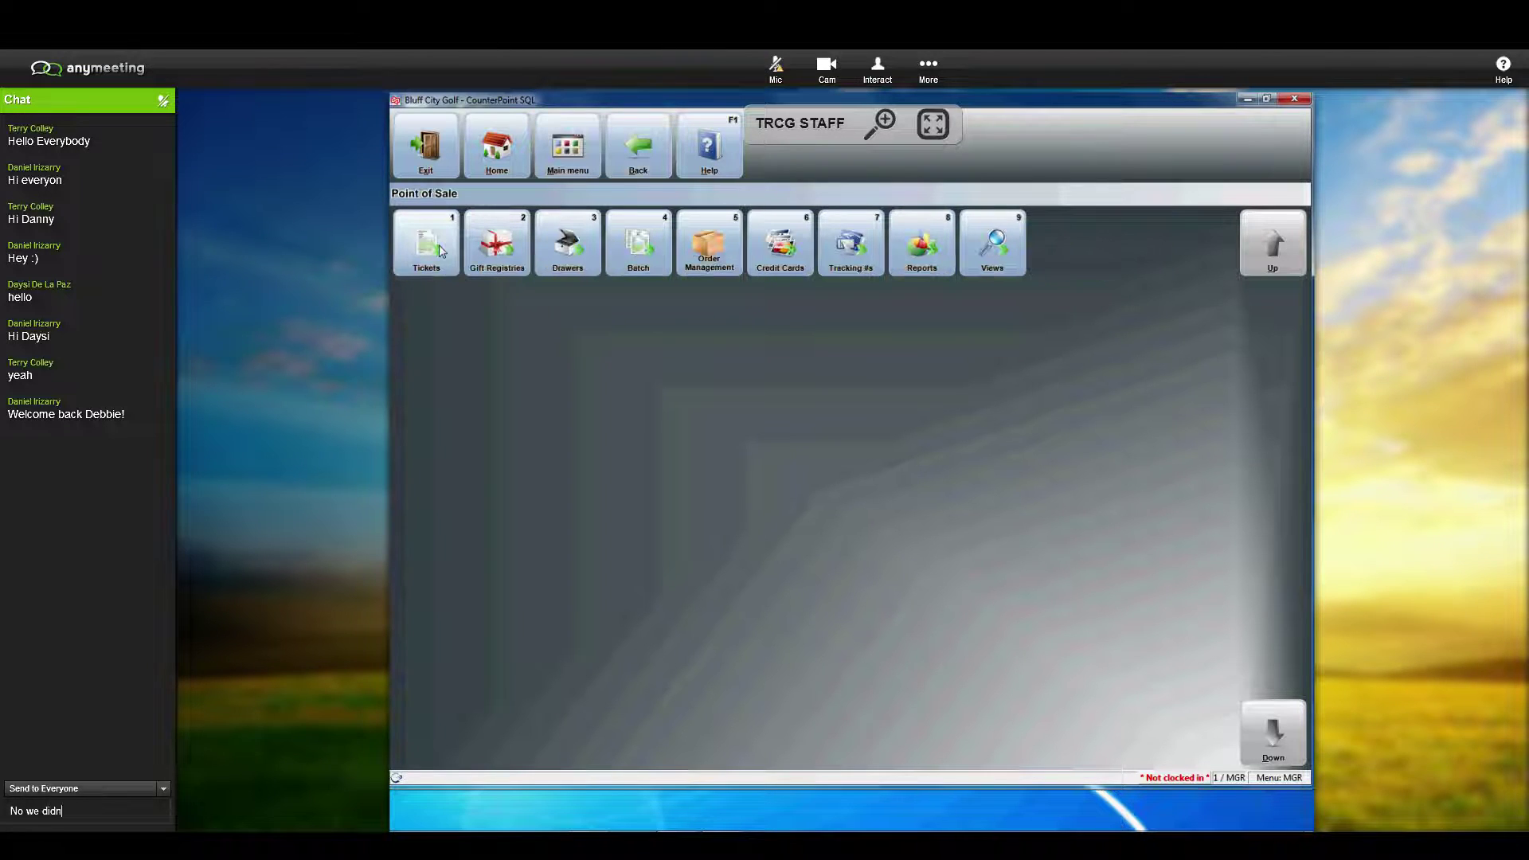
{"action": "type", "text": "'t do E"}
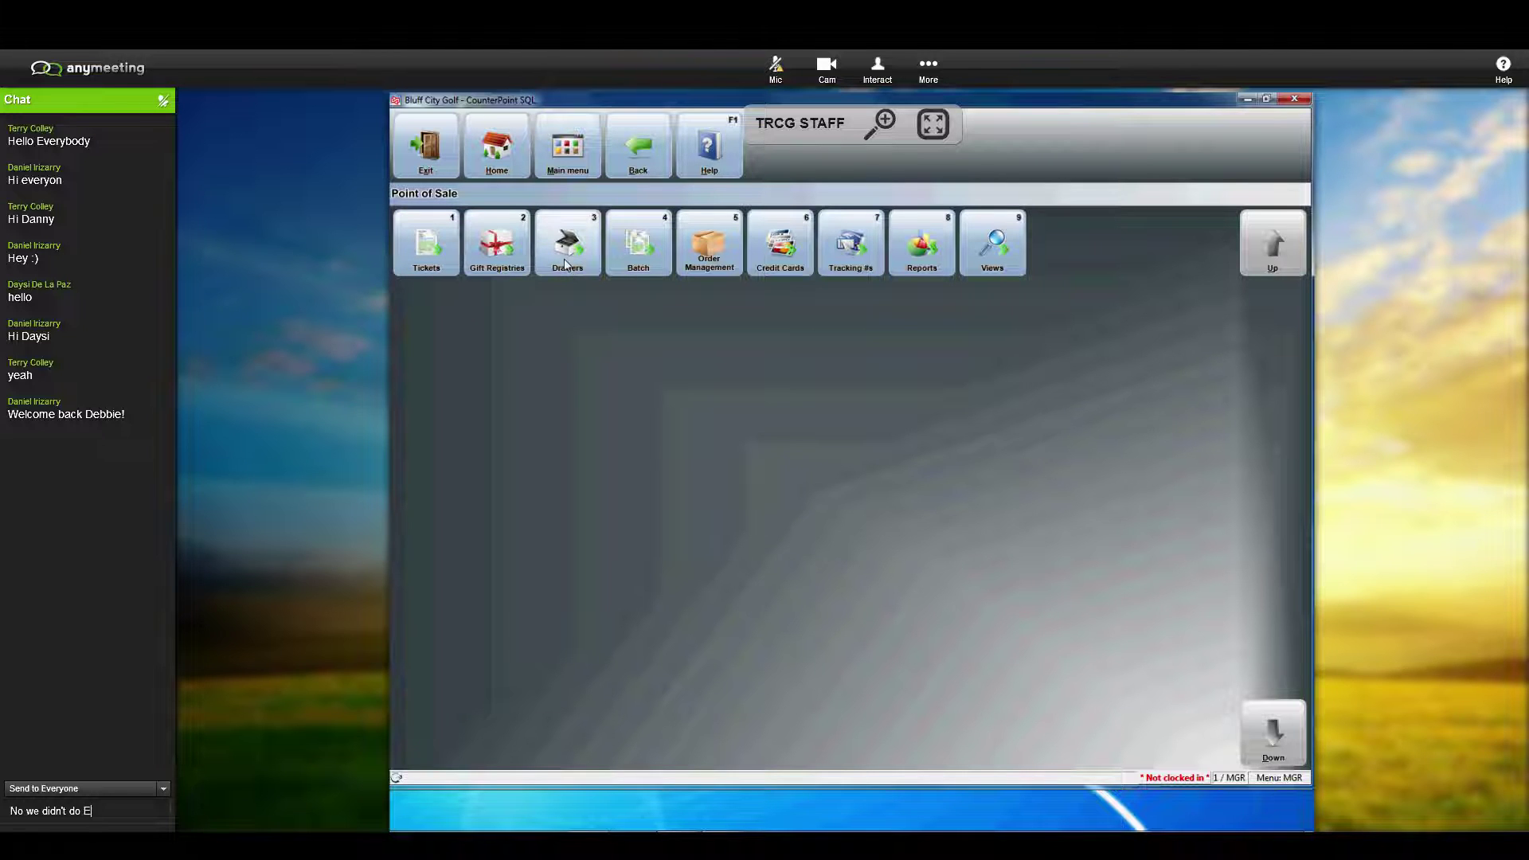
{"action": "type", "text": "oD"}
Step: Open the Drawers functions of Point of Sale
{"action": "left_click", "coordinate": [566, 265]}
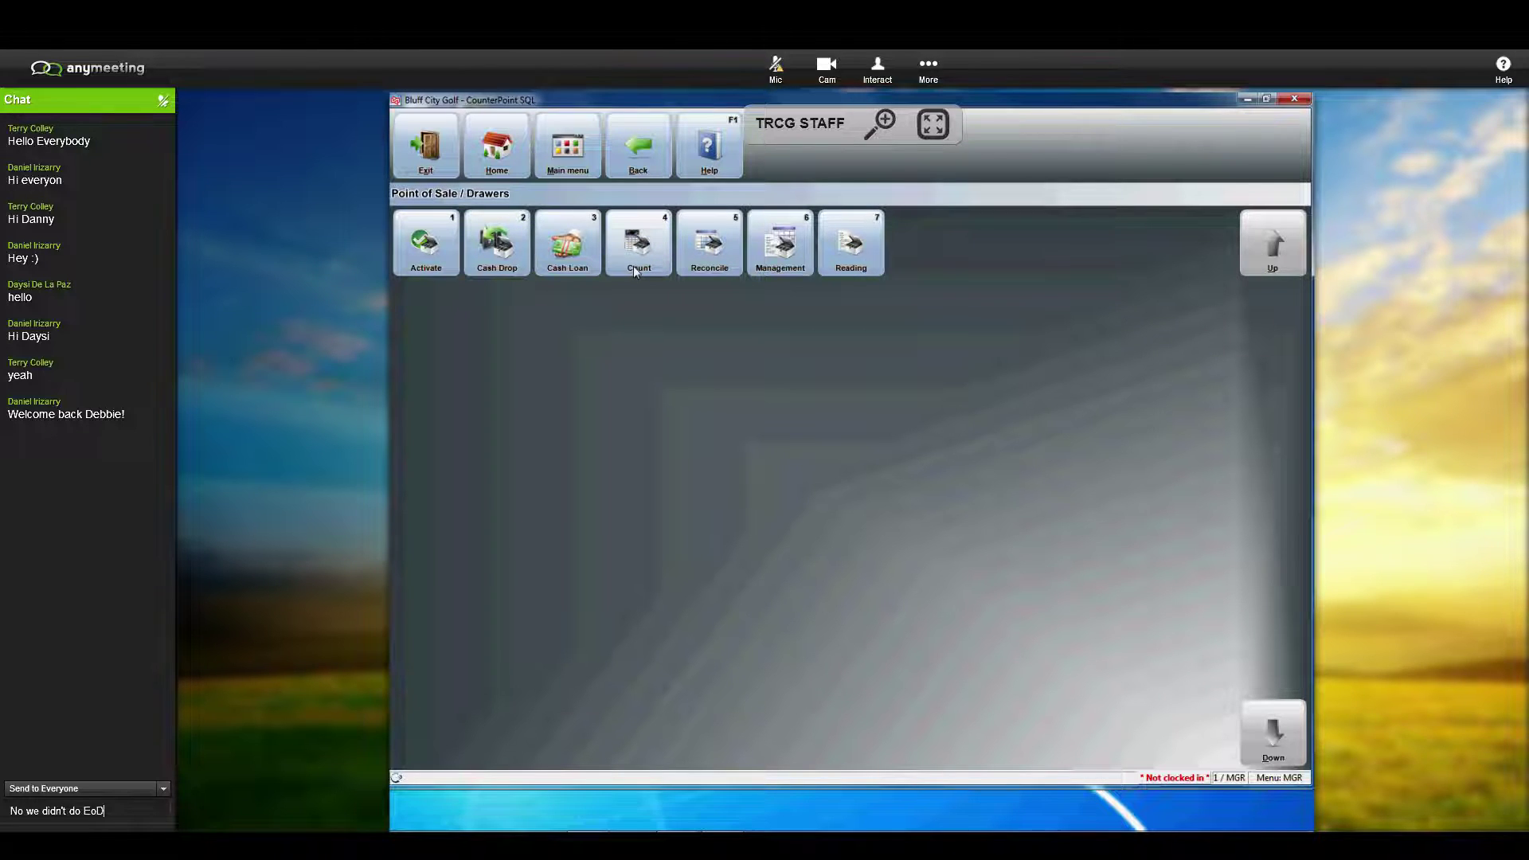
{"action": "key", "text": "BackSpace"}
{"action": "key", "text": "BackSpace"}
{"action": "key", "text": "BackSpace"}
{"action": "key", "text": "BackSpace"}
{"action": "key", "text": "BackSpace"}
{"action": "key", "text": "BackSpace"}
{"action": "key", "text": "BackSpace"}
{"action": "key", "text": "BackSpace"}
{"action": "key", "text": "BackSpace"}
{"action": "key", "text": "BackSpace"}
{"action": "key", "text": "BackSpace"}
{"action": "key", "text": "BackSpace"}
{"action": "key", "text": "BackSpace"}
{"action": "key", "text": "BackSpace"}
{"action": "key", "text": "BackSpace"}
{"action": "key", "text": "BackSpace"}
{"action": "key", "text": "BackSpace"}
{"action": "key", "text": "BackSpace"}
{"action": "key", "text": "BackSpace"}
Step: Open the drawer count and try to count Drawer 1 of the MAIN store as user MGR
{"action": "left_click", "coordinate": [631, 264]}
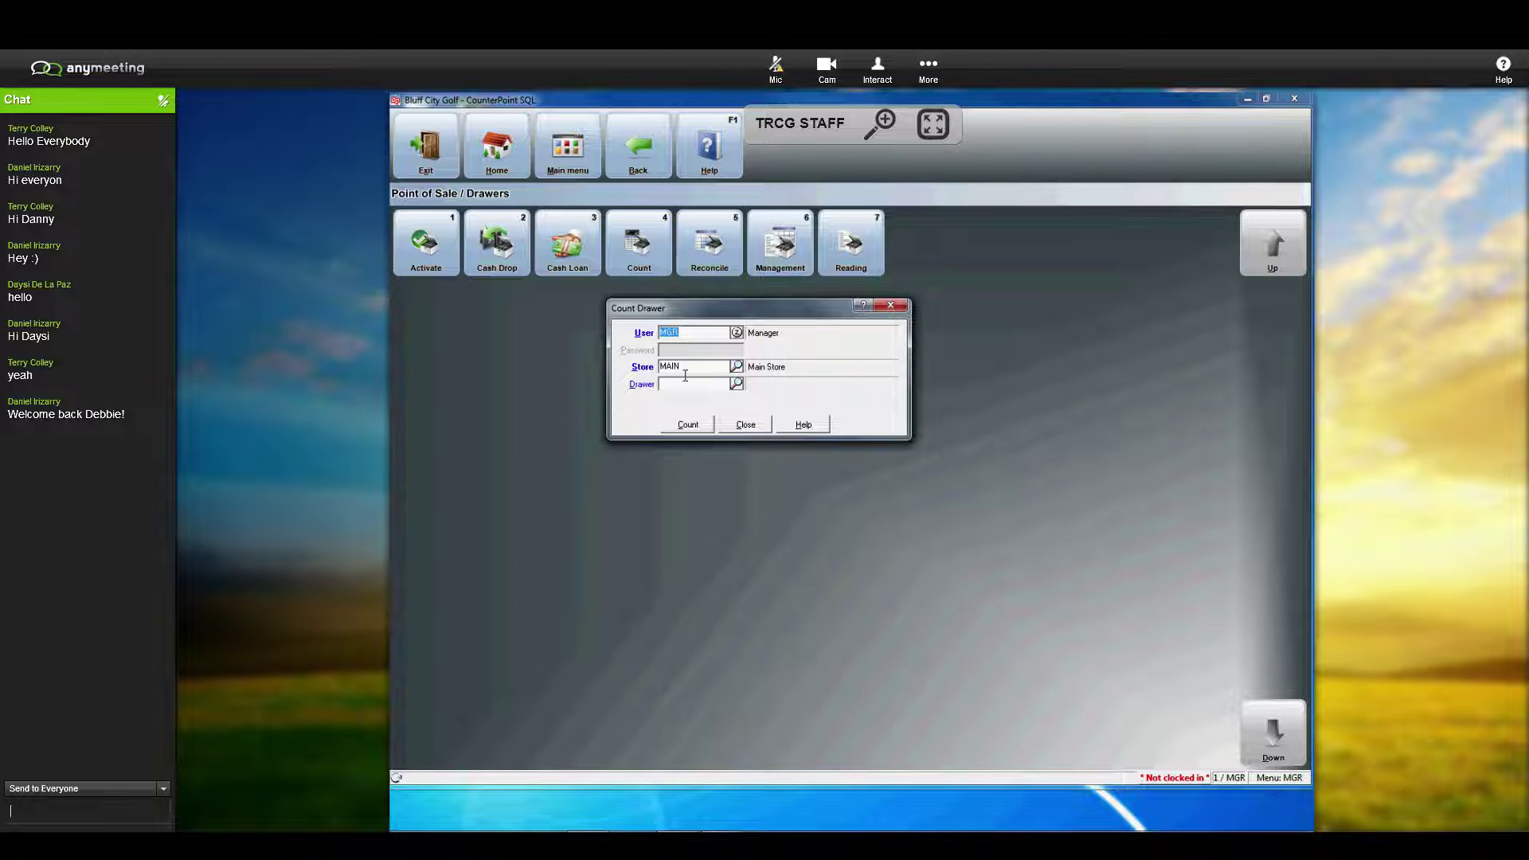
{"action": "left_click", "coordinate": [737, 385]}
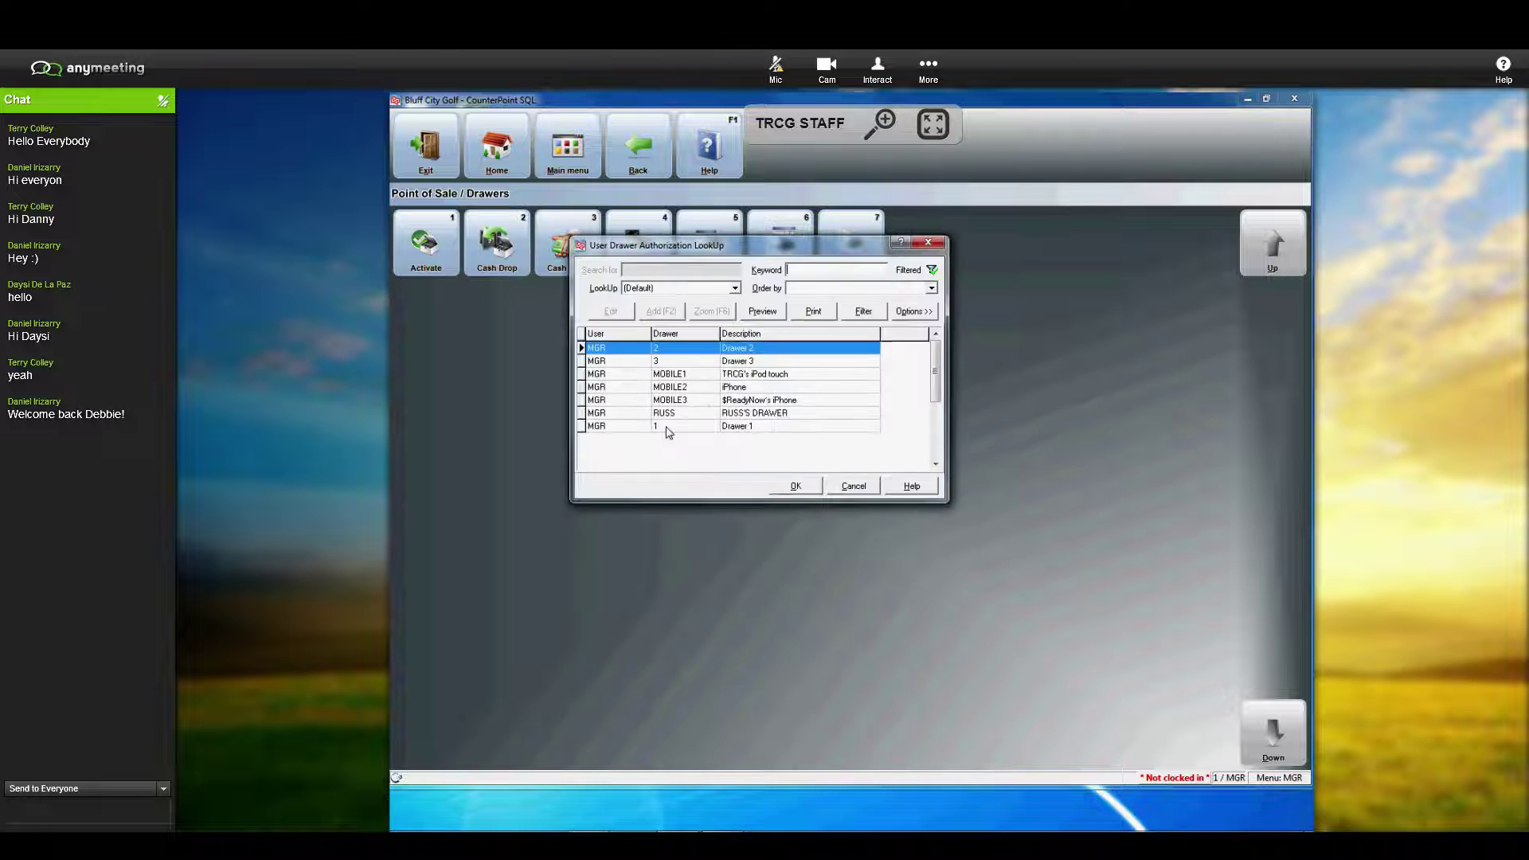
{"action": "left_click", "coordinate": [663, 428]}
{"action": "left_click", "coordinate": [795, 486]}
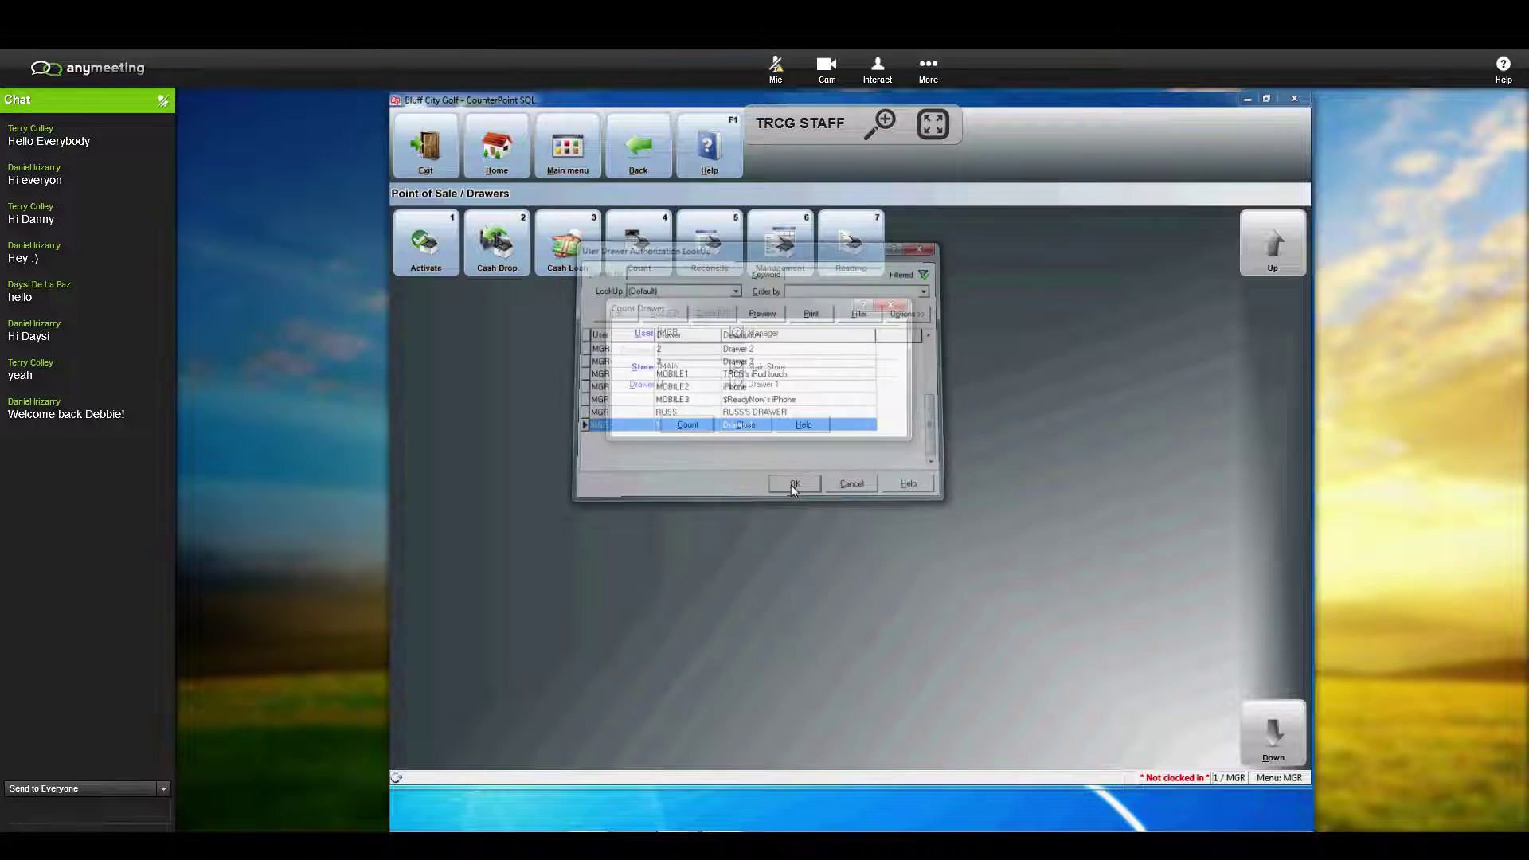
{"action": "left_click", "coordinate": [687, 425]}
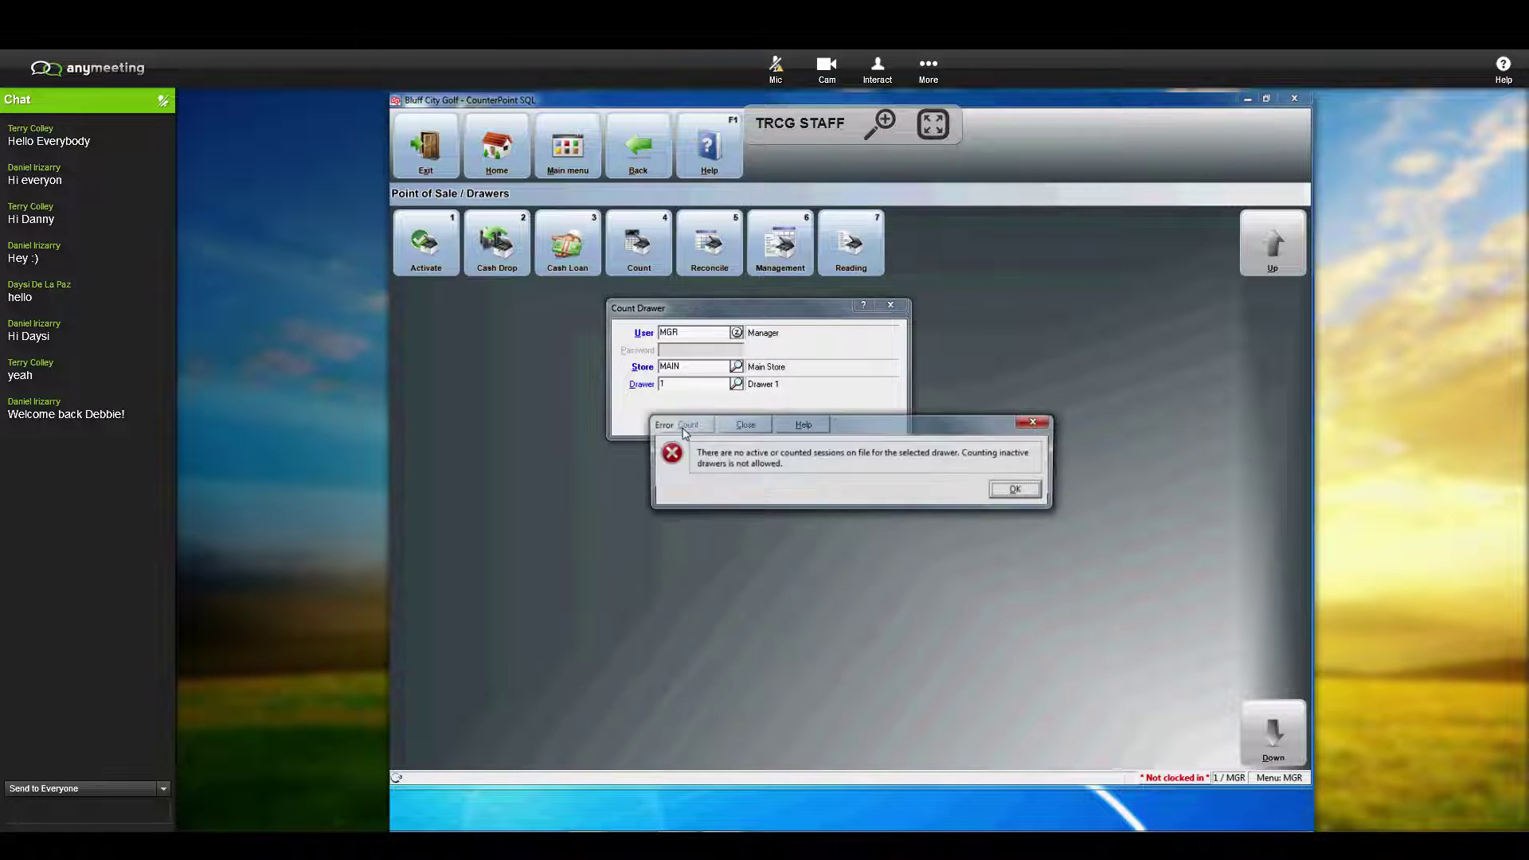
{"action": "left_click", "coordinate": [1011, 489]}
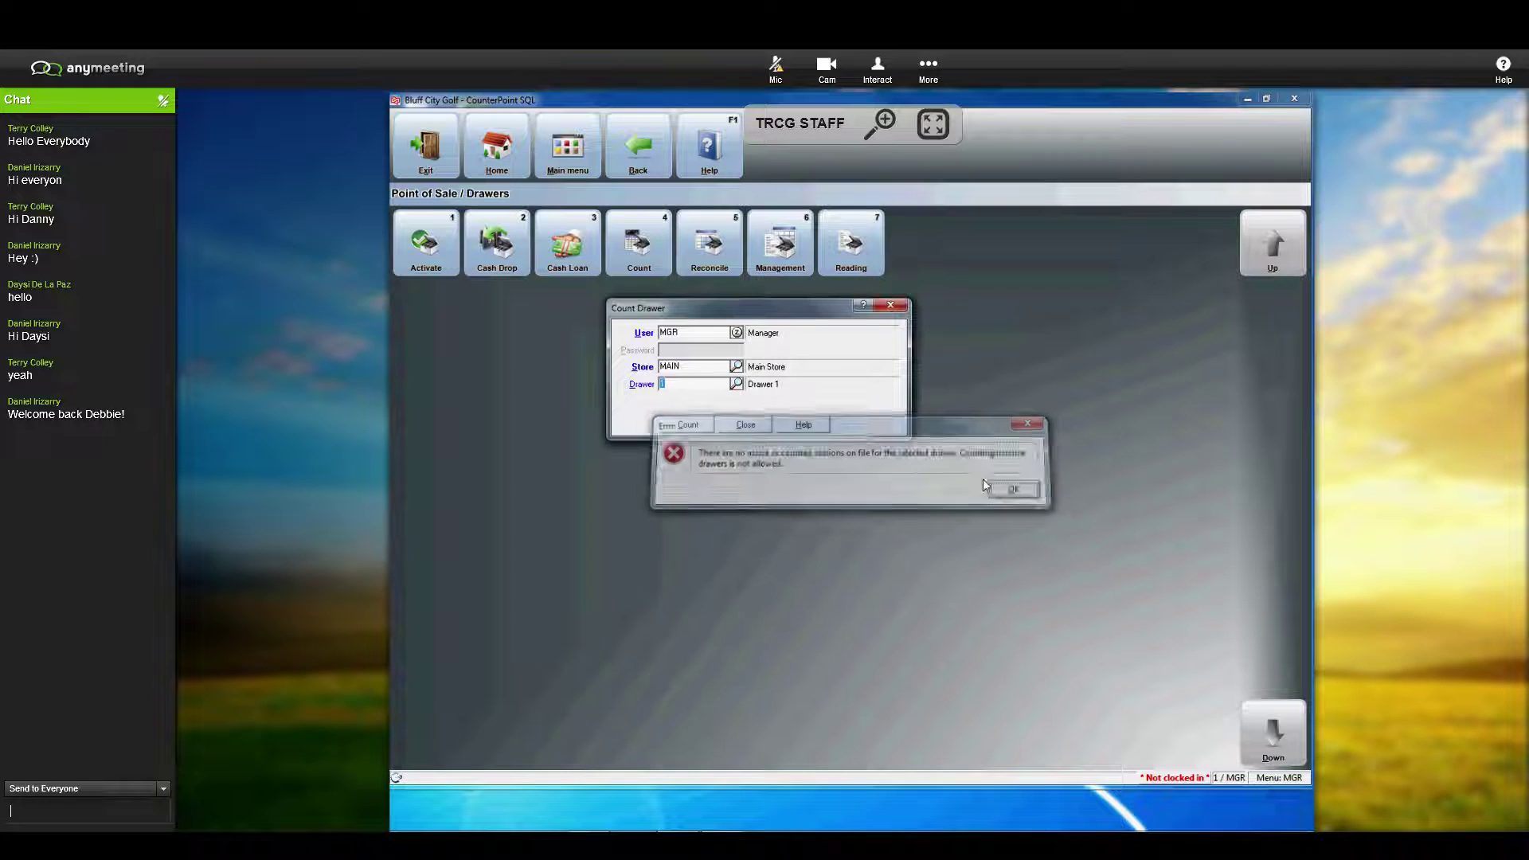
Step: Try to count the drawer named after a staff member instead of Drawer 1
{"action": "left_click", "coordinate": [737, 385]}
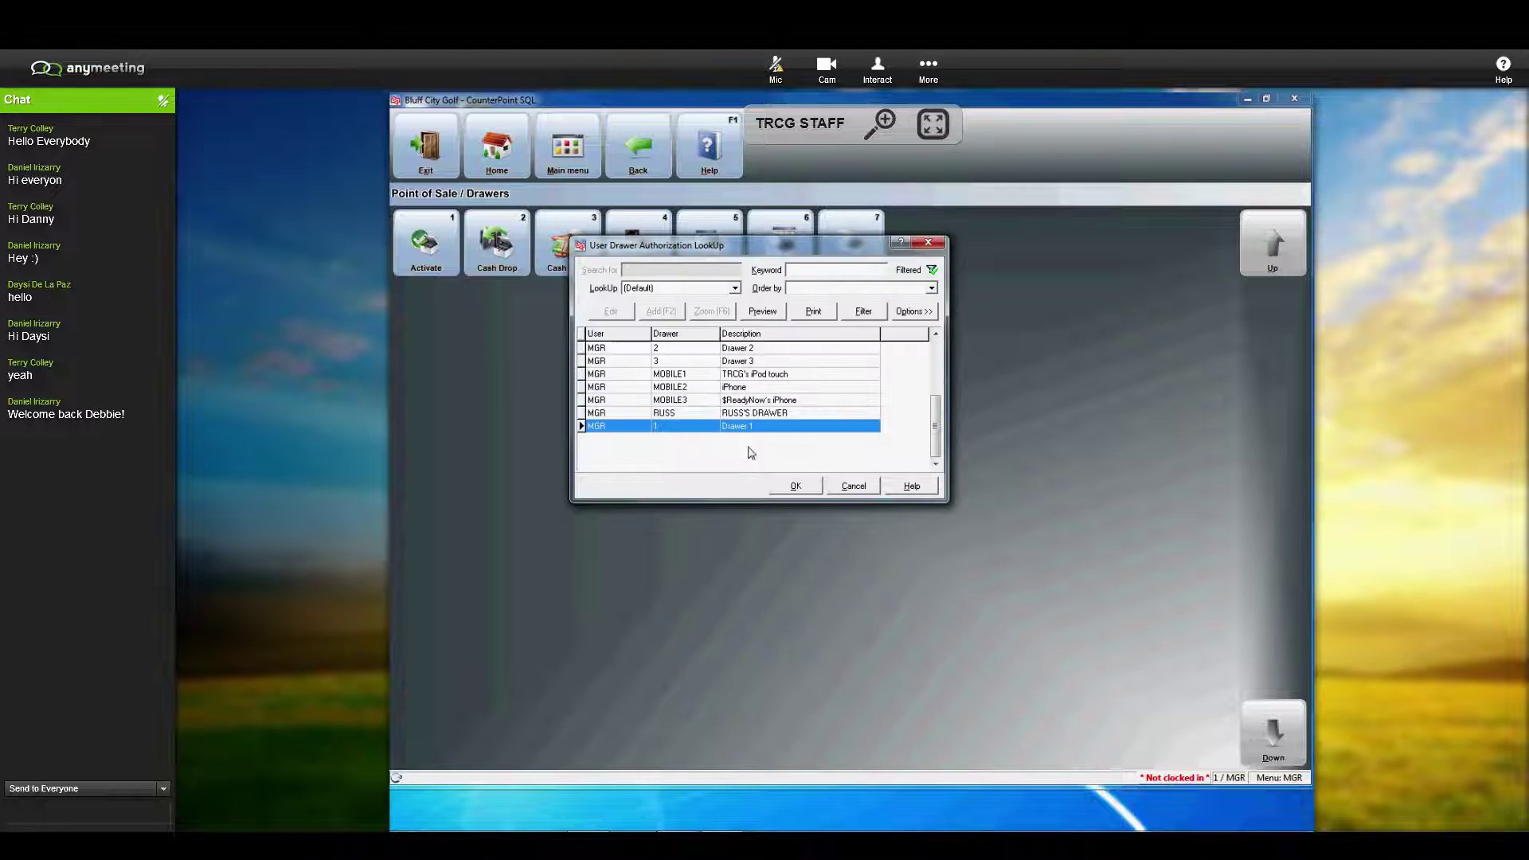
{"action": "left_click", "coordinate": [664, 413]}
{"action": "key", "text": "Return"}
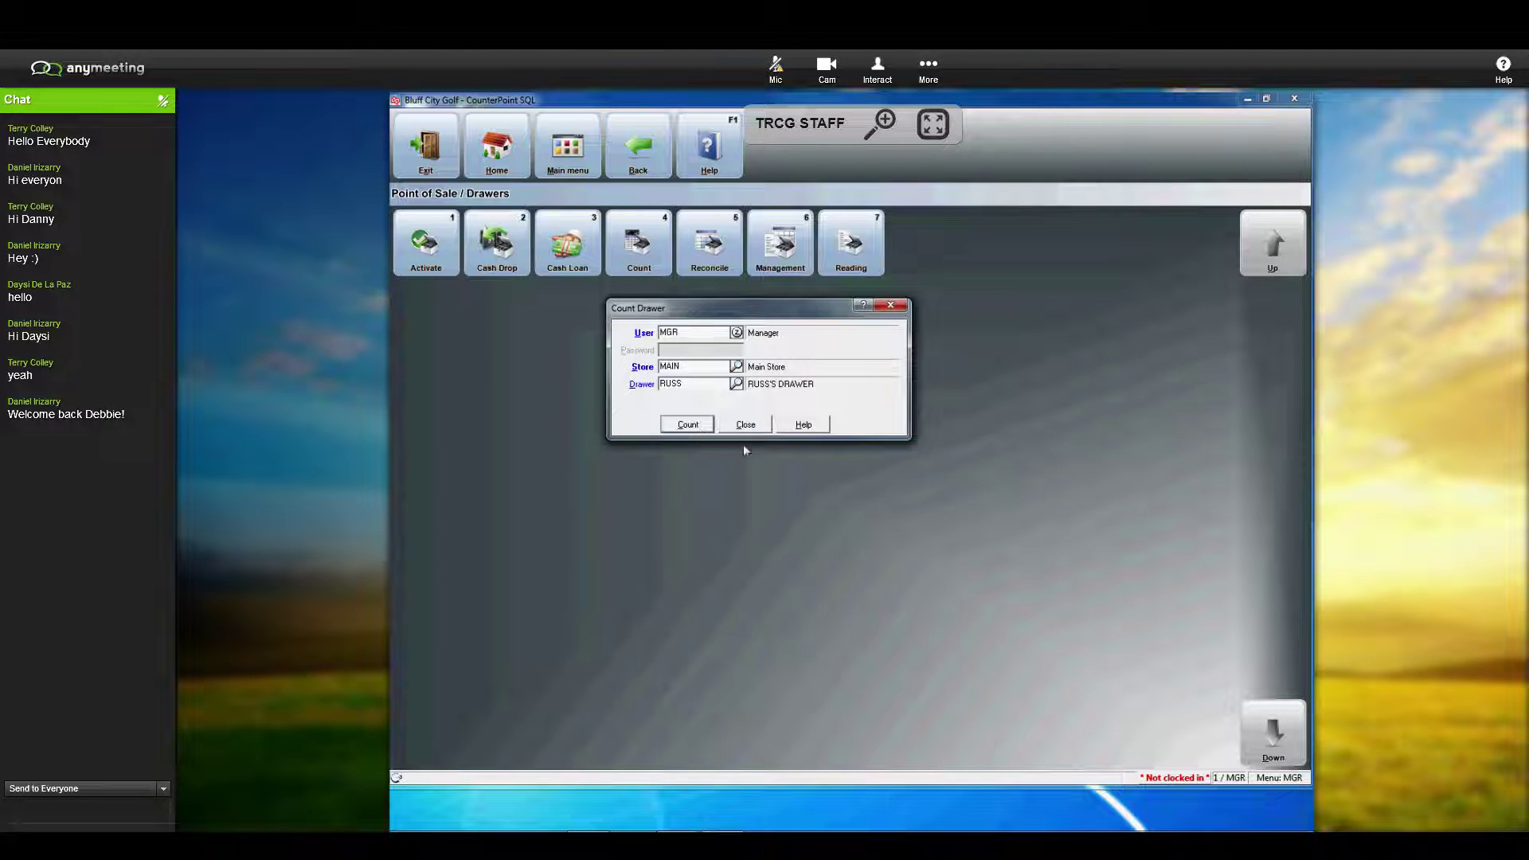
{"action": "left_click", "coordinate": [688, 424]}
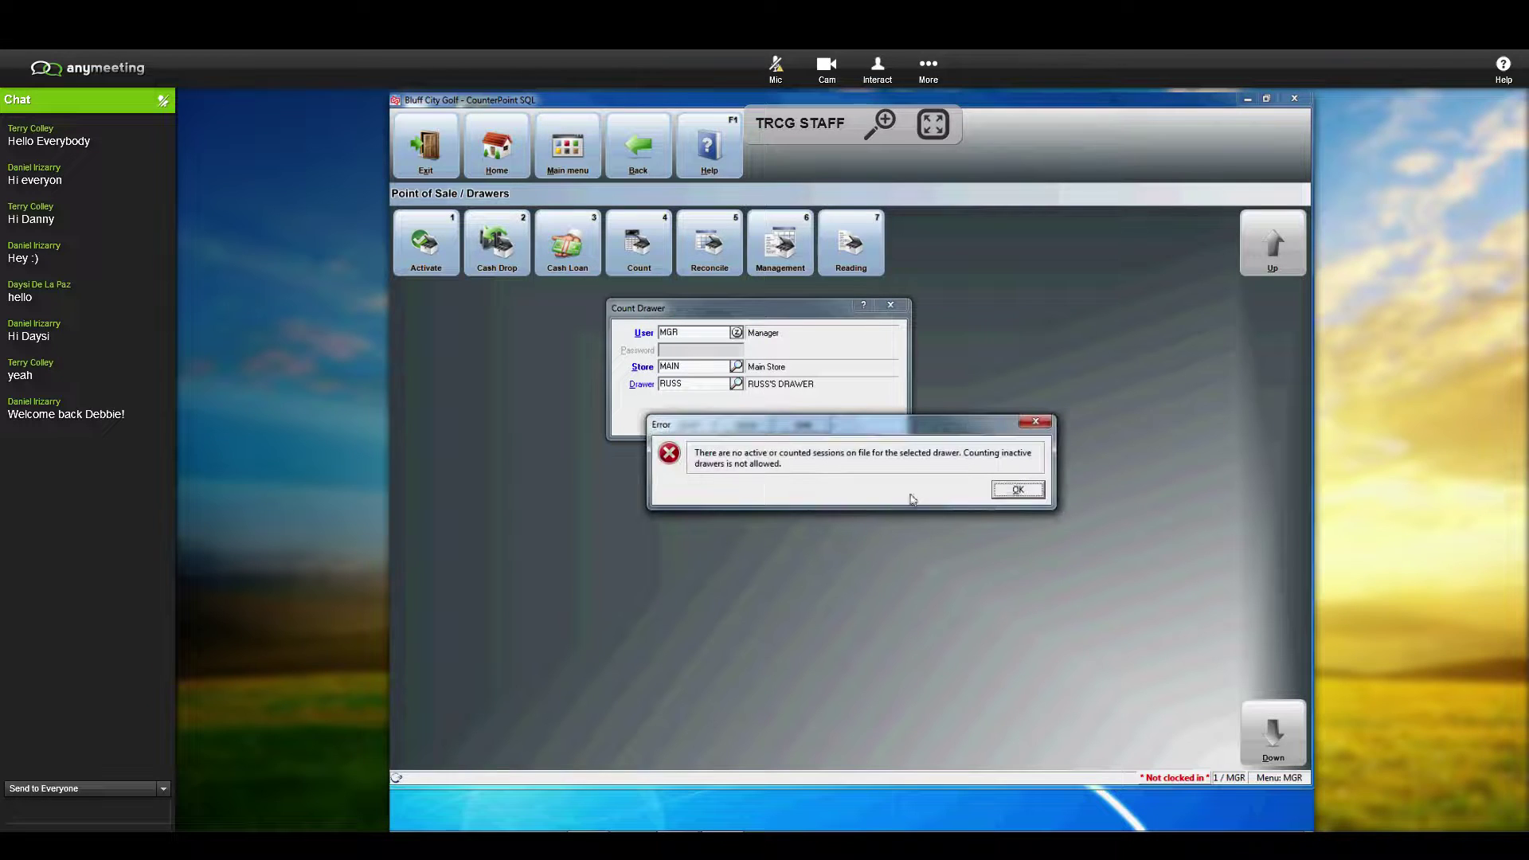
{"action": "left_click", "coordinate": [1012, 490]}
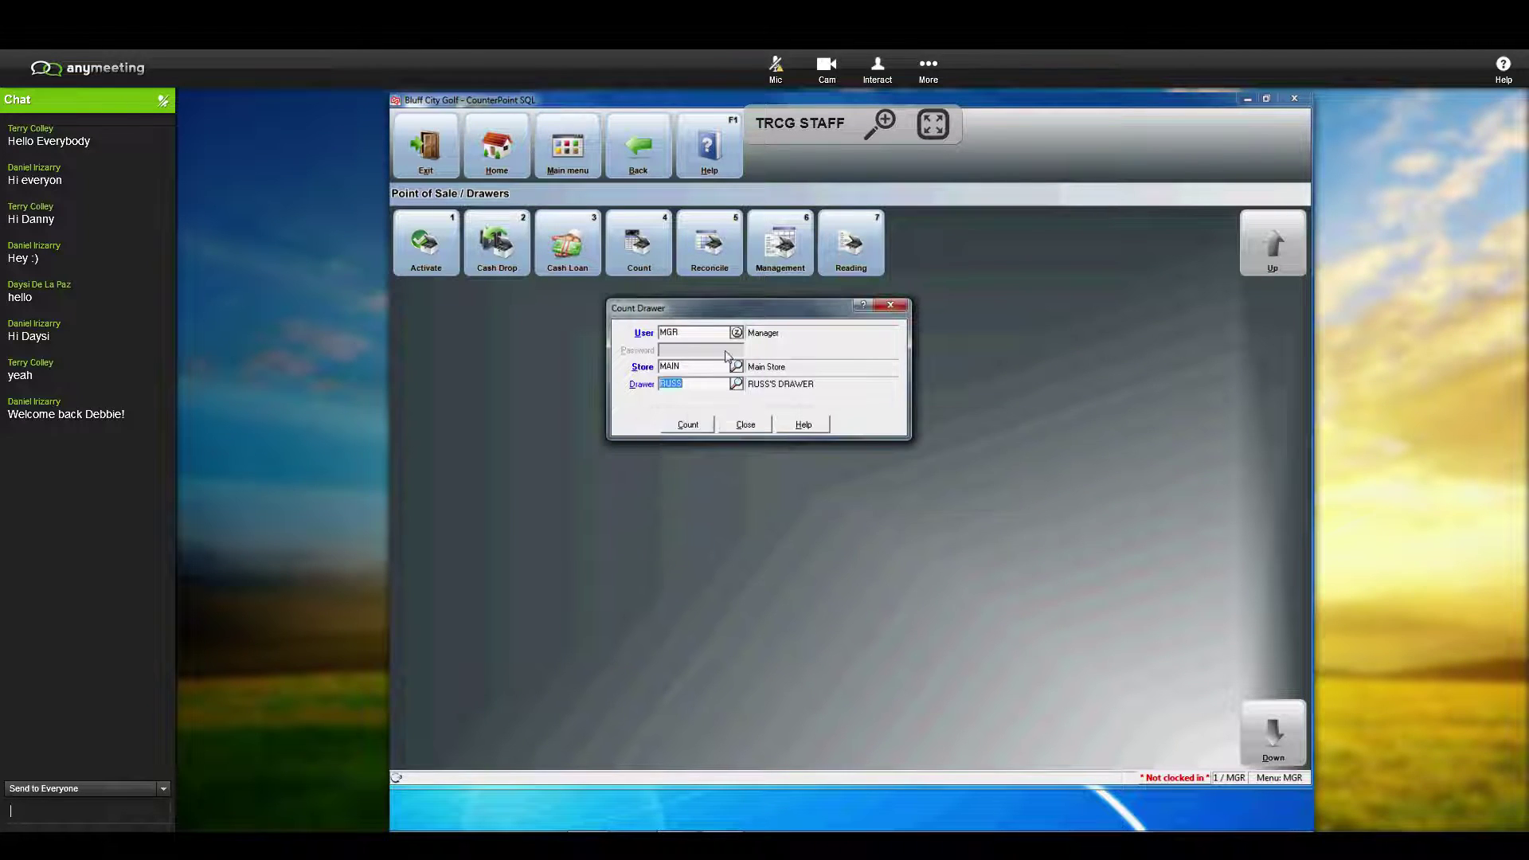
Step: Choose Drawer 2 from the drawer lookup and start its count
{"action": "left_click", "coordinate": [736, 385]}
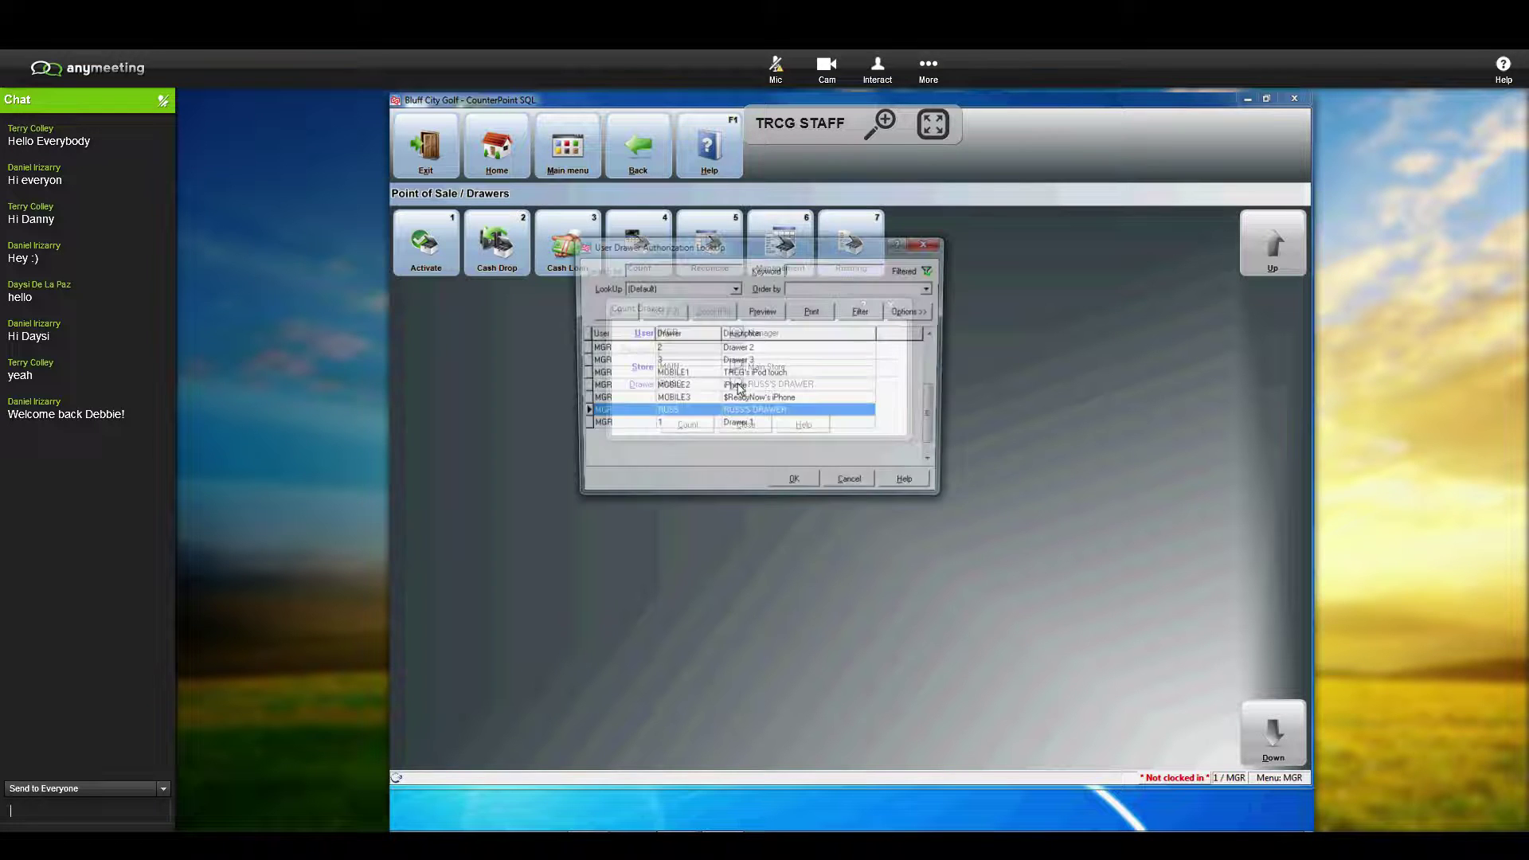
{"action": "left_click", "coordinate": [628, 348]}
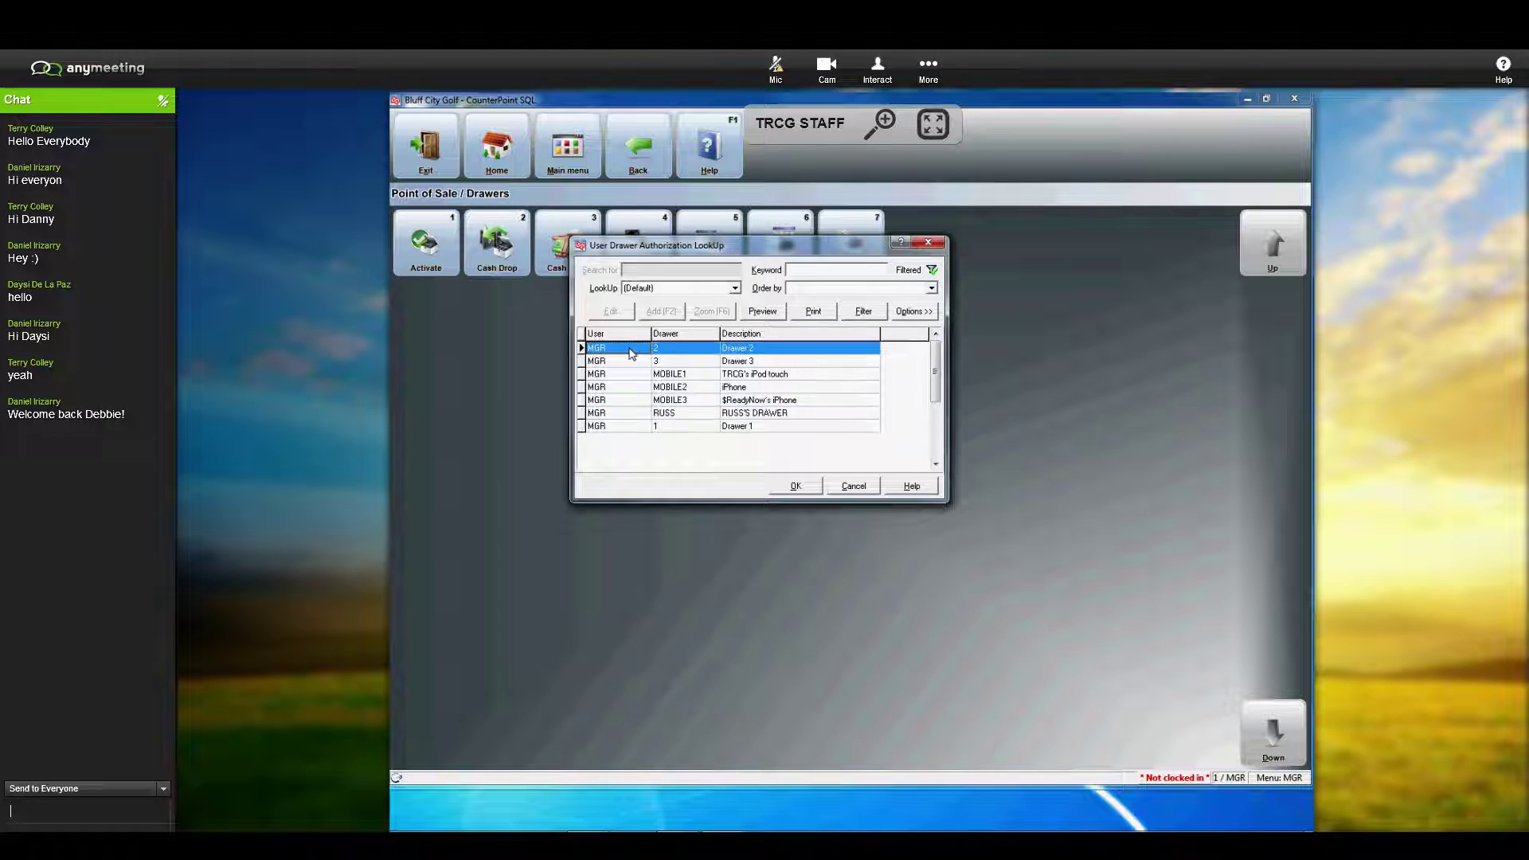
{"action": "left_click", "coordinate": [799, 486]}
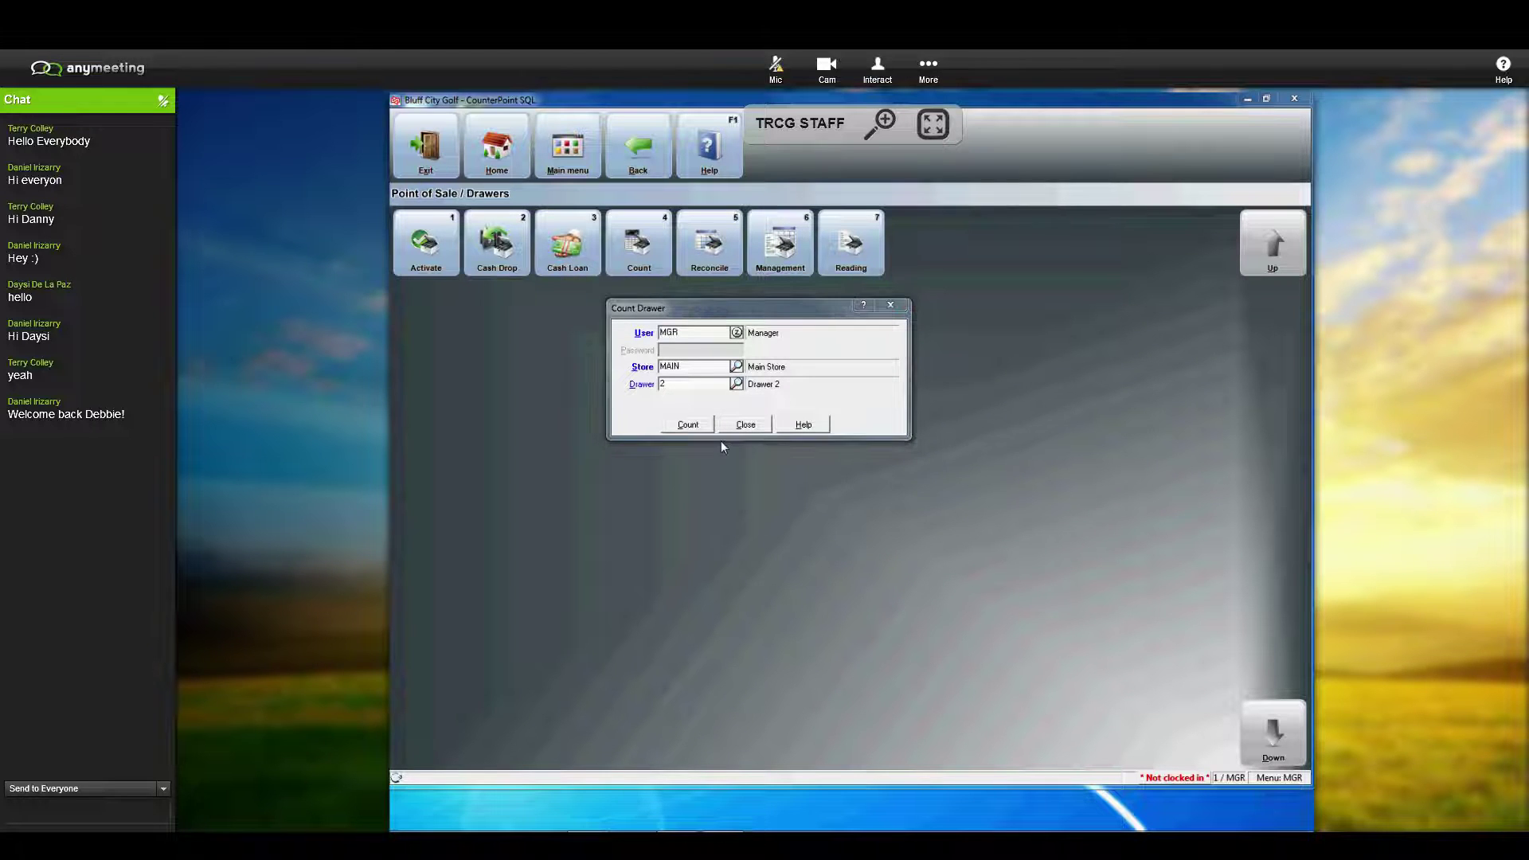
{"action": "key", "text": "Return"}
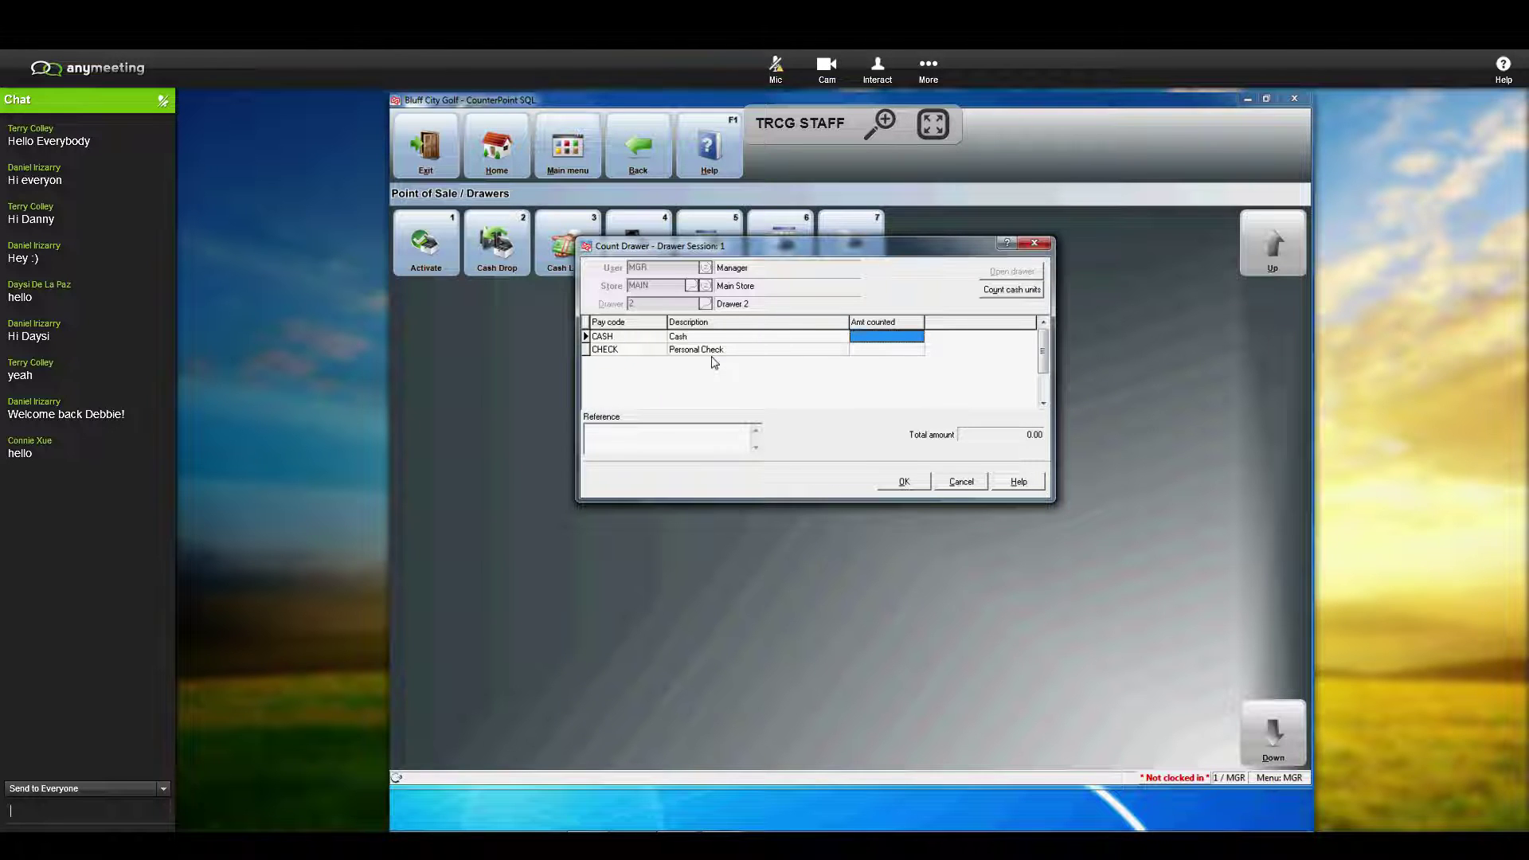
Step: Greet the newly joined attendee in the chat with "Hi" and their first name
{"action": "type", "text": "Hi Connie"}
{"action": "key", "text": "Return"}
Step: Enter 25.00 as the counted CASH amount for Drawer 2
{"action": "type", "text": "25"}
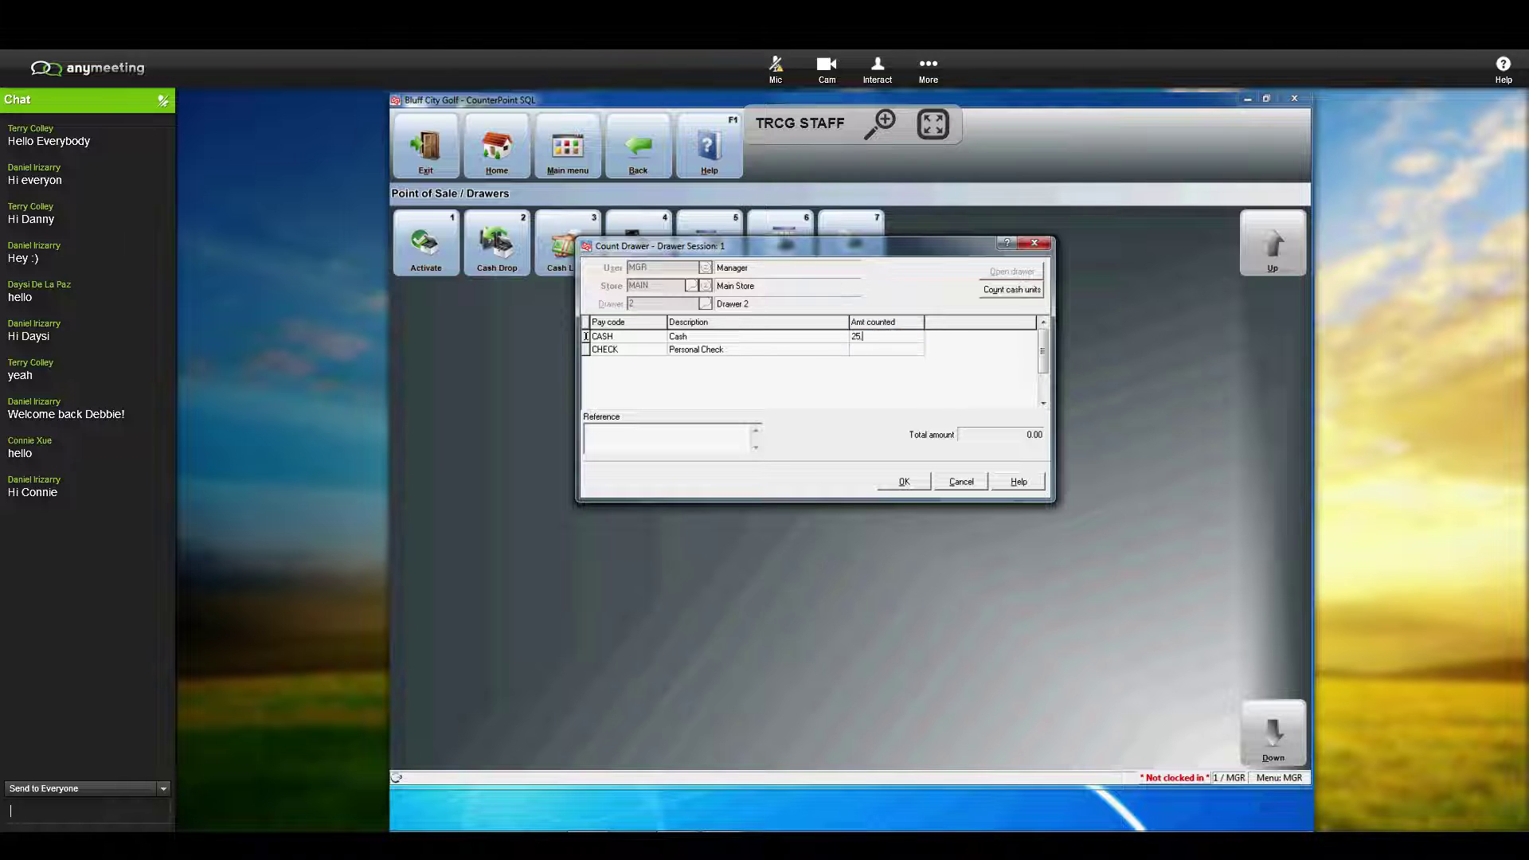
{"action": "type", "text": ".00"}
{"action": "key", "text": "Return"}
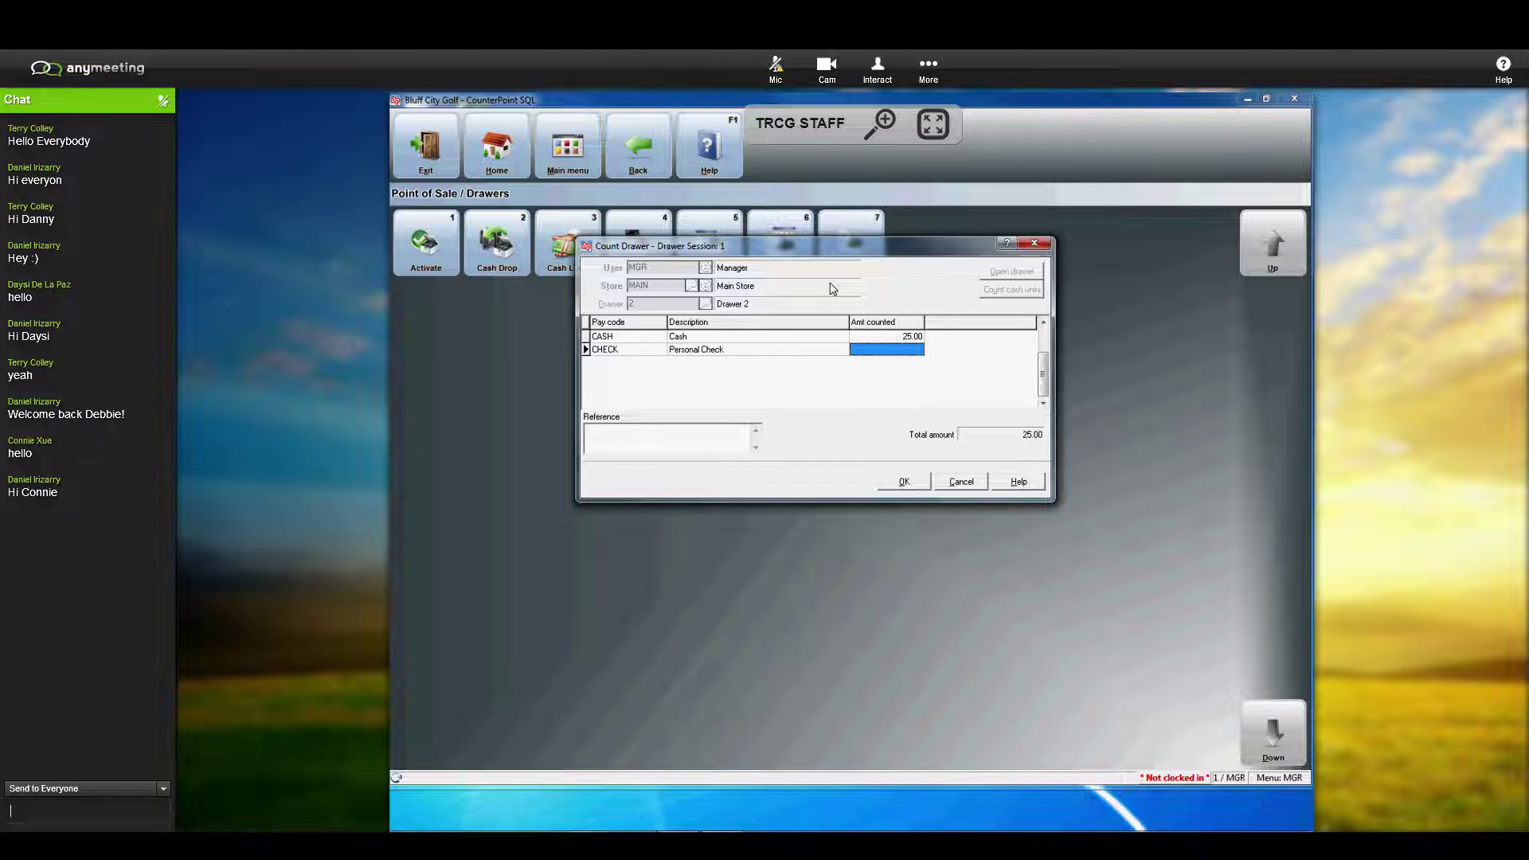
Step: Enter 50.00 as the counted CHECK amount, complete the Drawer 2 count, and close the drawer to new tickets
{"action": "type", "text": "50.00"}
{"action": "key", "text": "Tab"}
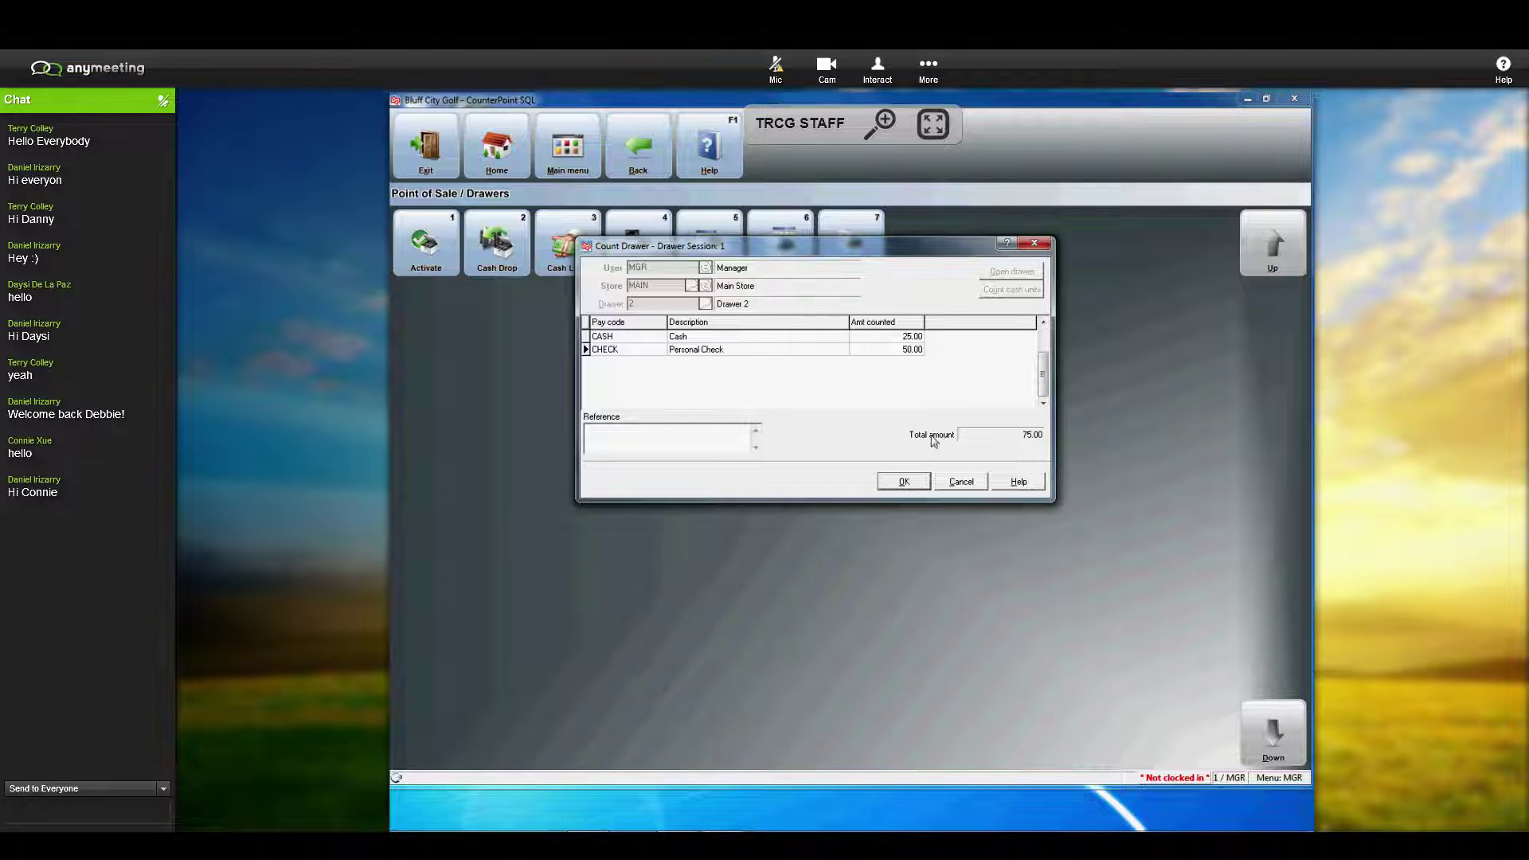
{"action": "left_click", "coordinate": [898, 483]}
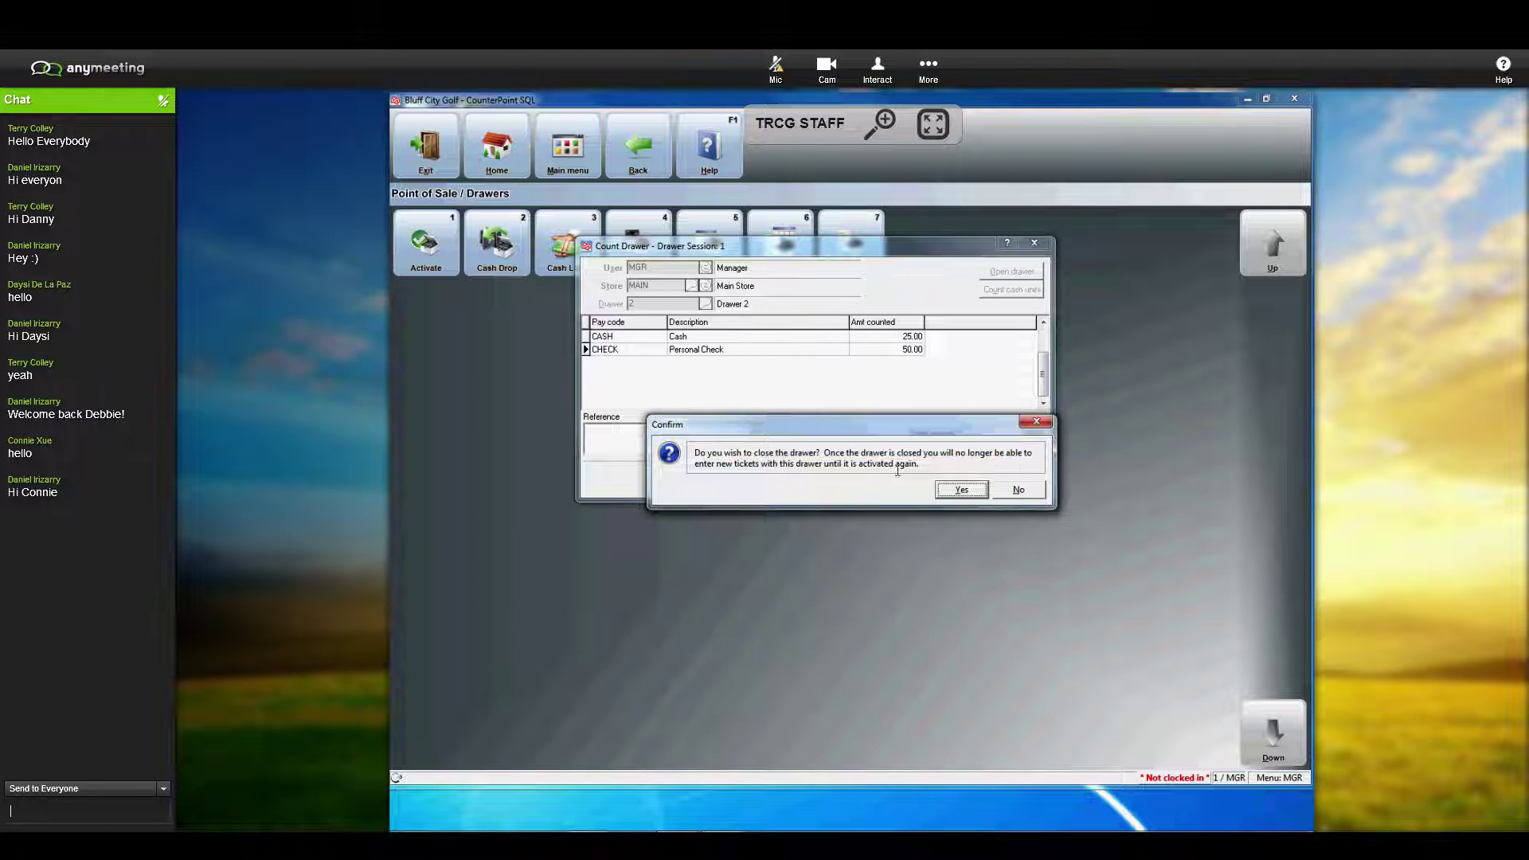
{"action": "left_click", "coordinate": [961, 491]}
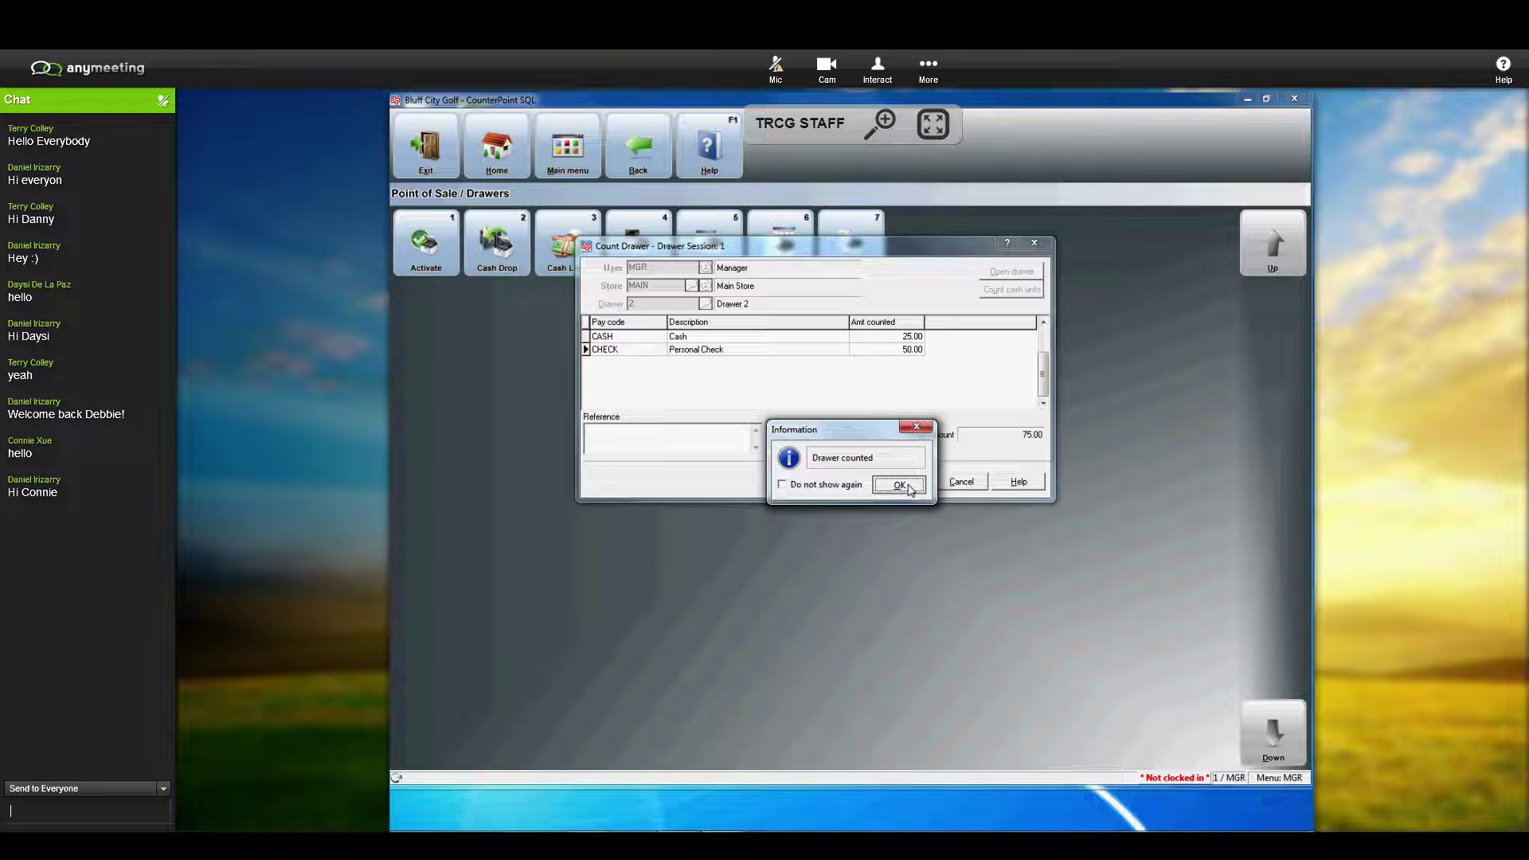
{"action": "left_click", "coordinate": [909, 487]}
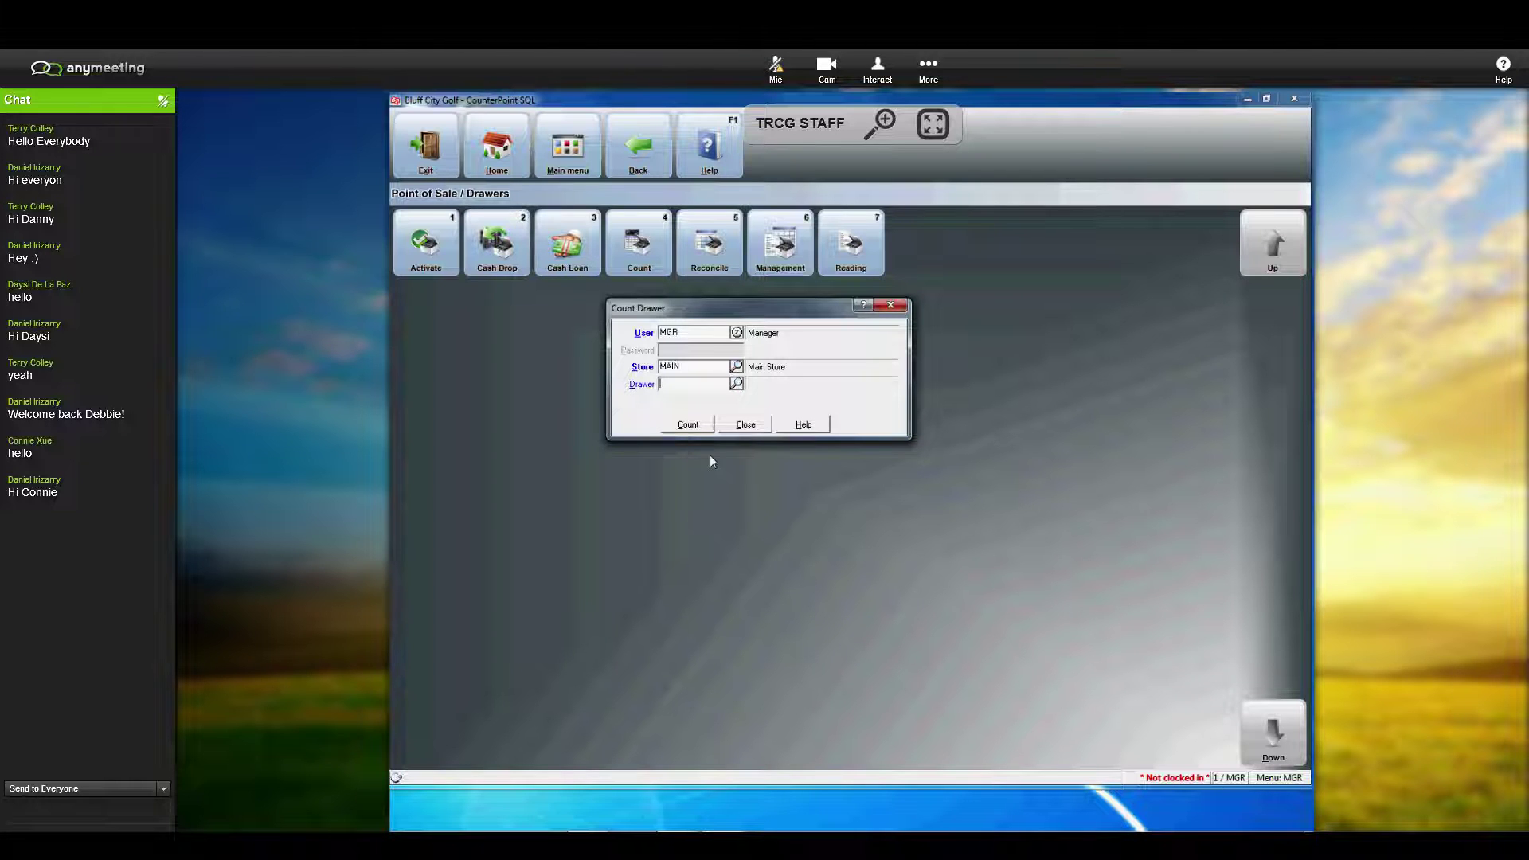
{"action": "left_click", "coordinate": [746, 426]}
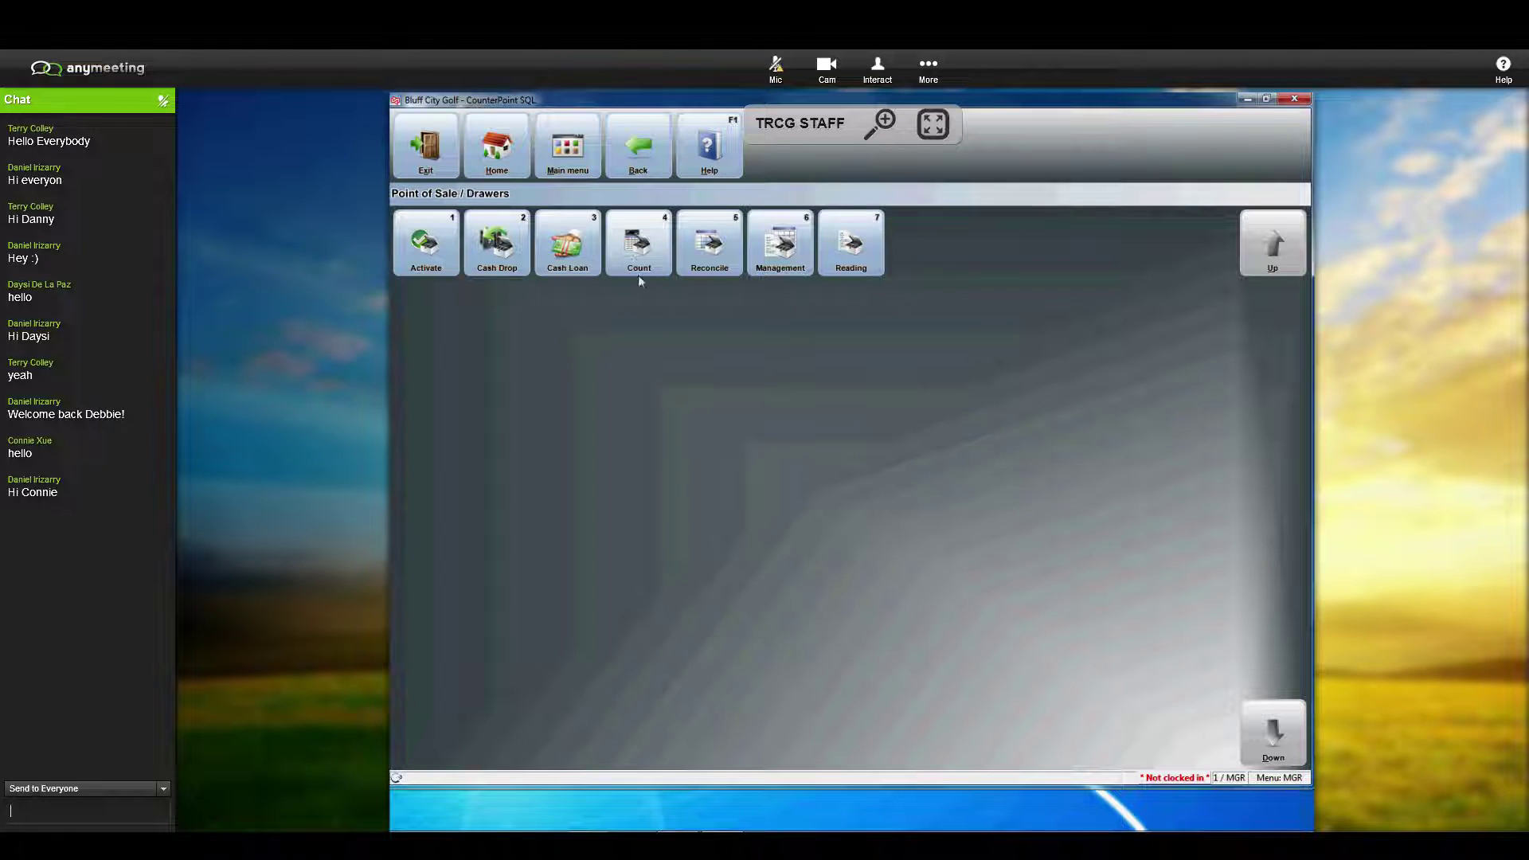
Step: Reconcile Drawer 2 with reconciled amounts of 150.00 for CASH and 50.00 for CHECK
{"action": "left_click", "coordinate": [716, 252]}
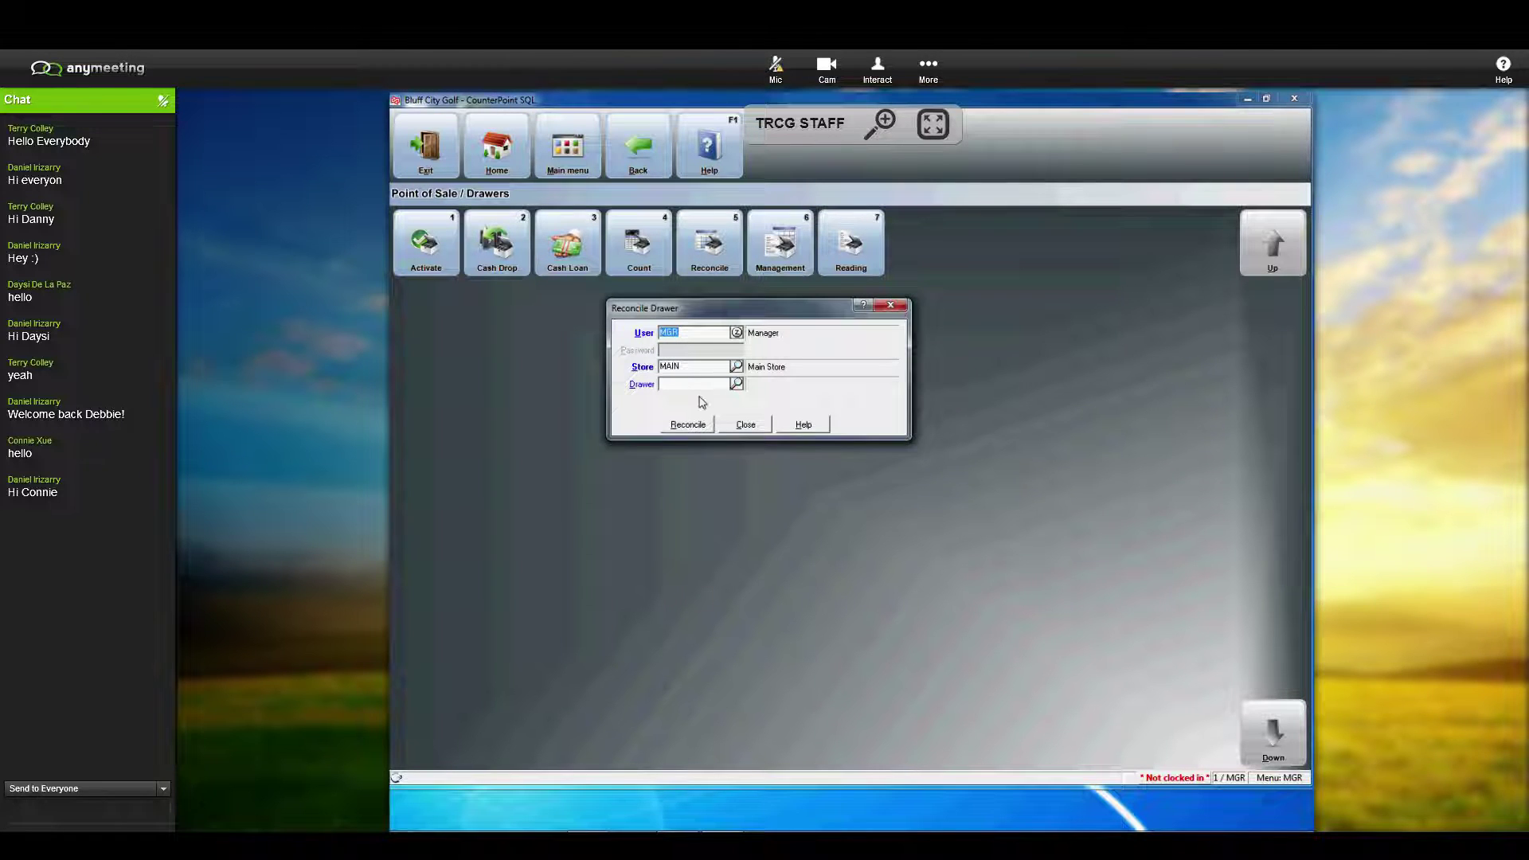
{"action": "left_click", "coordinate": [702, 388]}
{"action": "key", "text": "Return"}
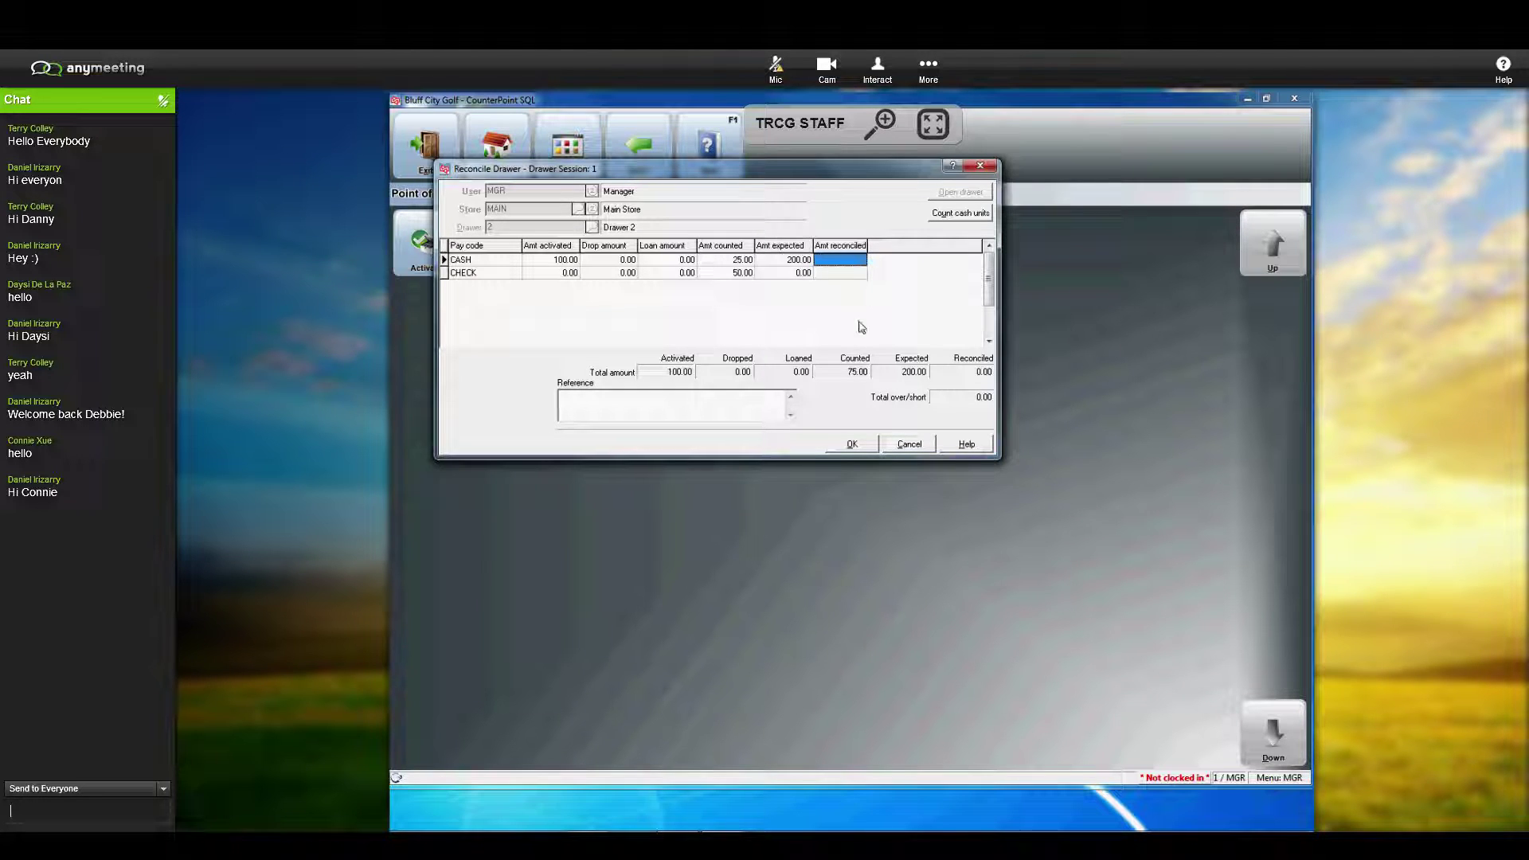
{"action": "type", "text": "150.00"}
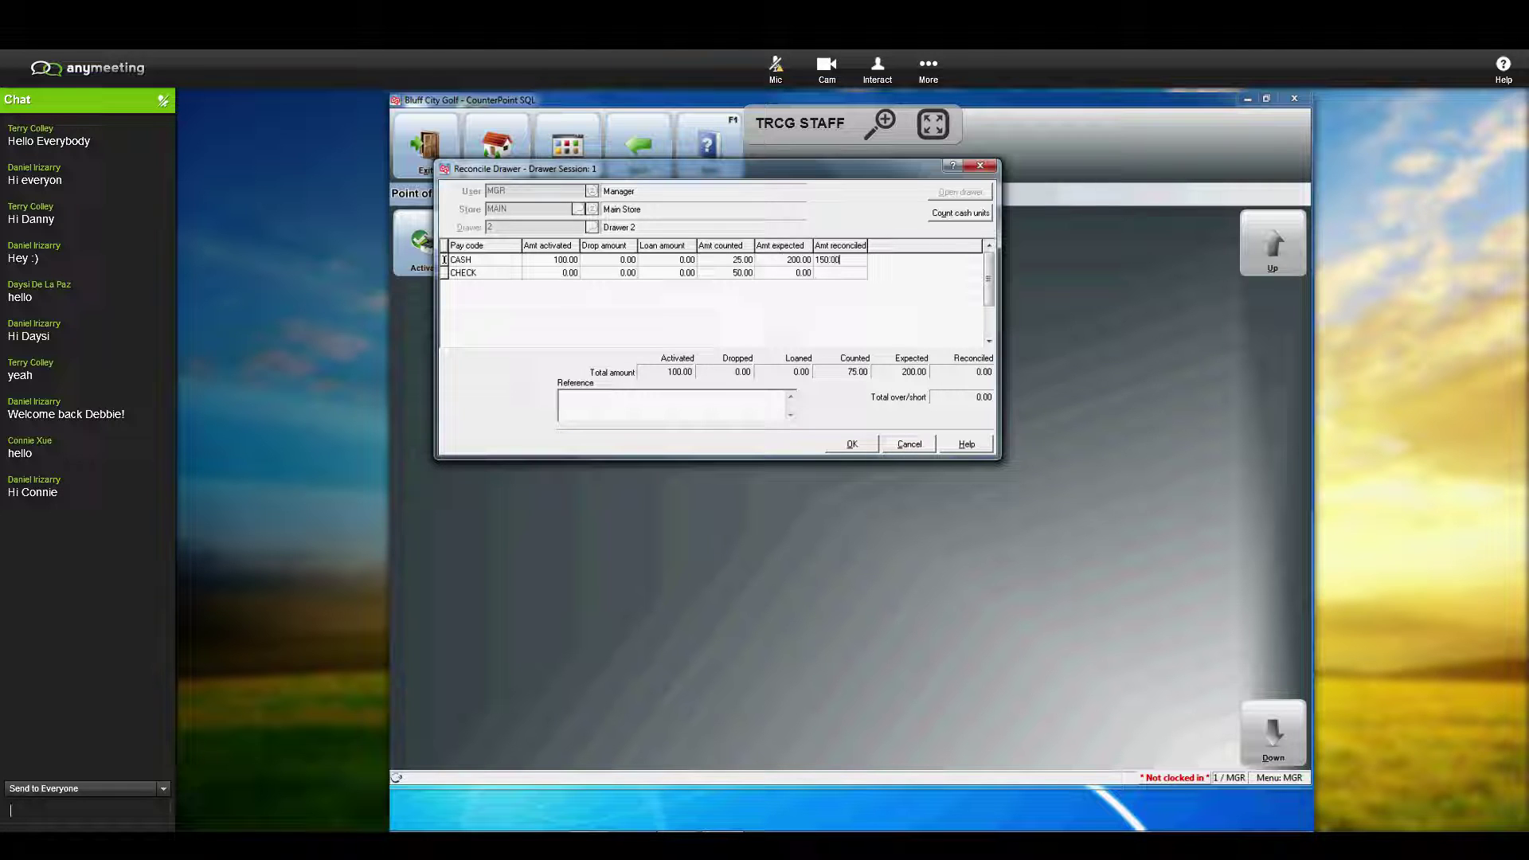
{"action": "left_click", "coordinate": [851, 274]}
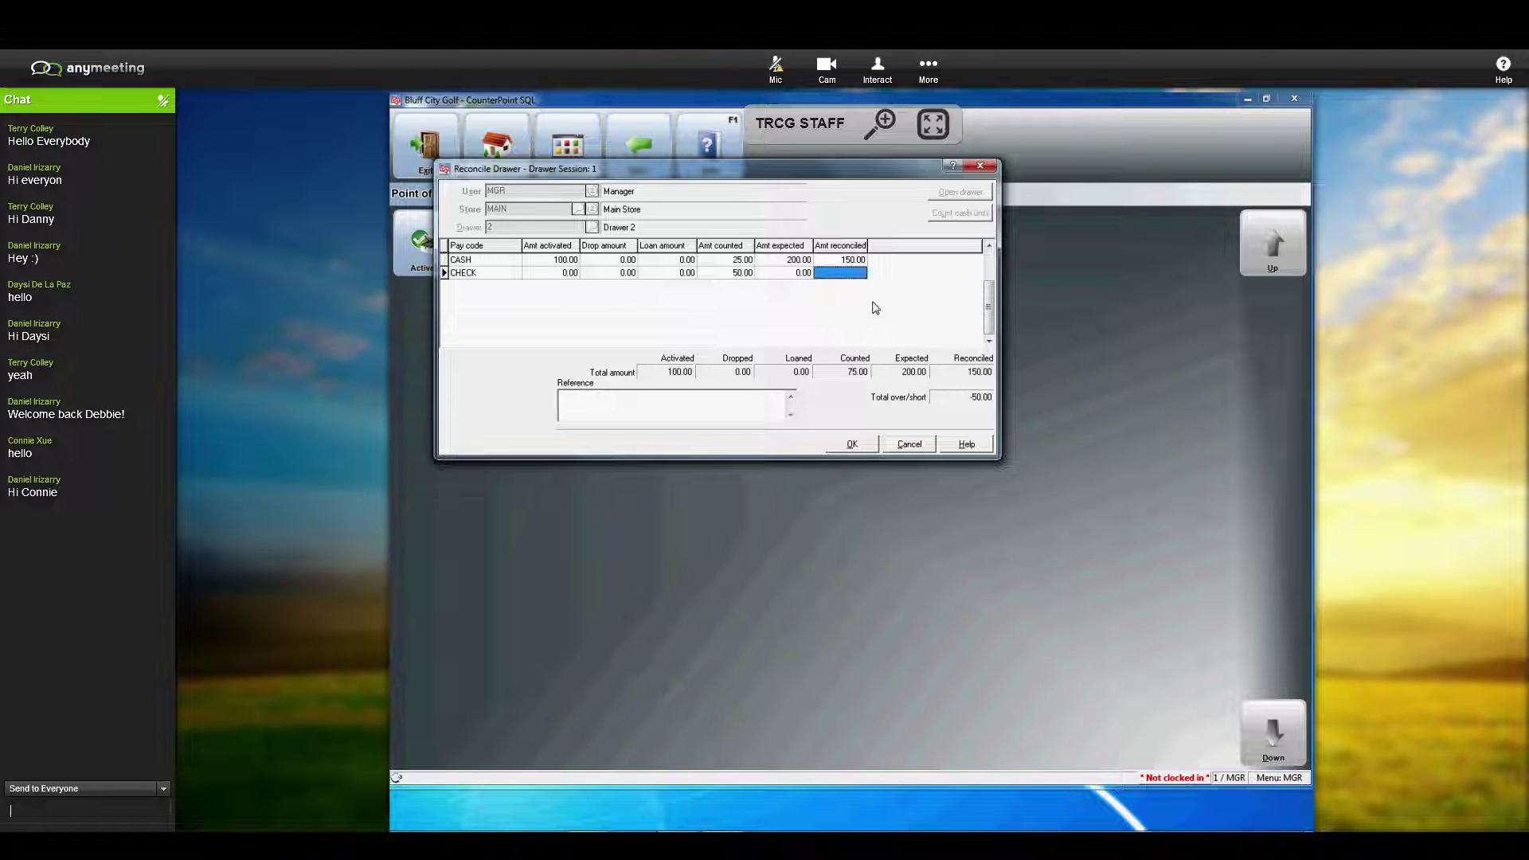
{"action": "type", "text": "50.00"}
{"action": "key", "text": "Return"}
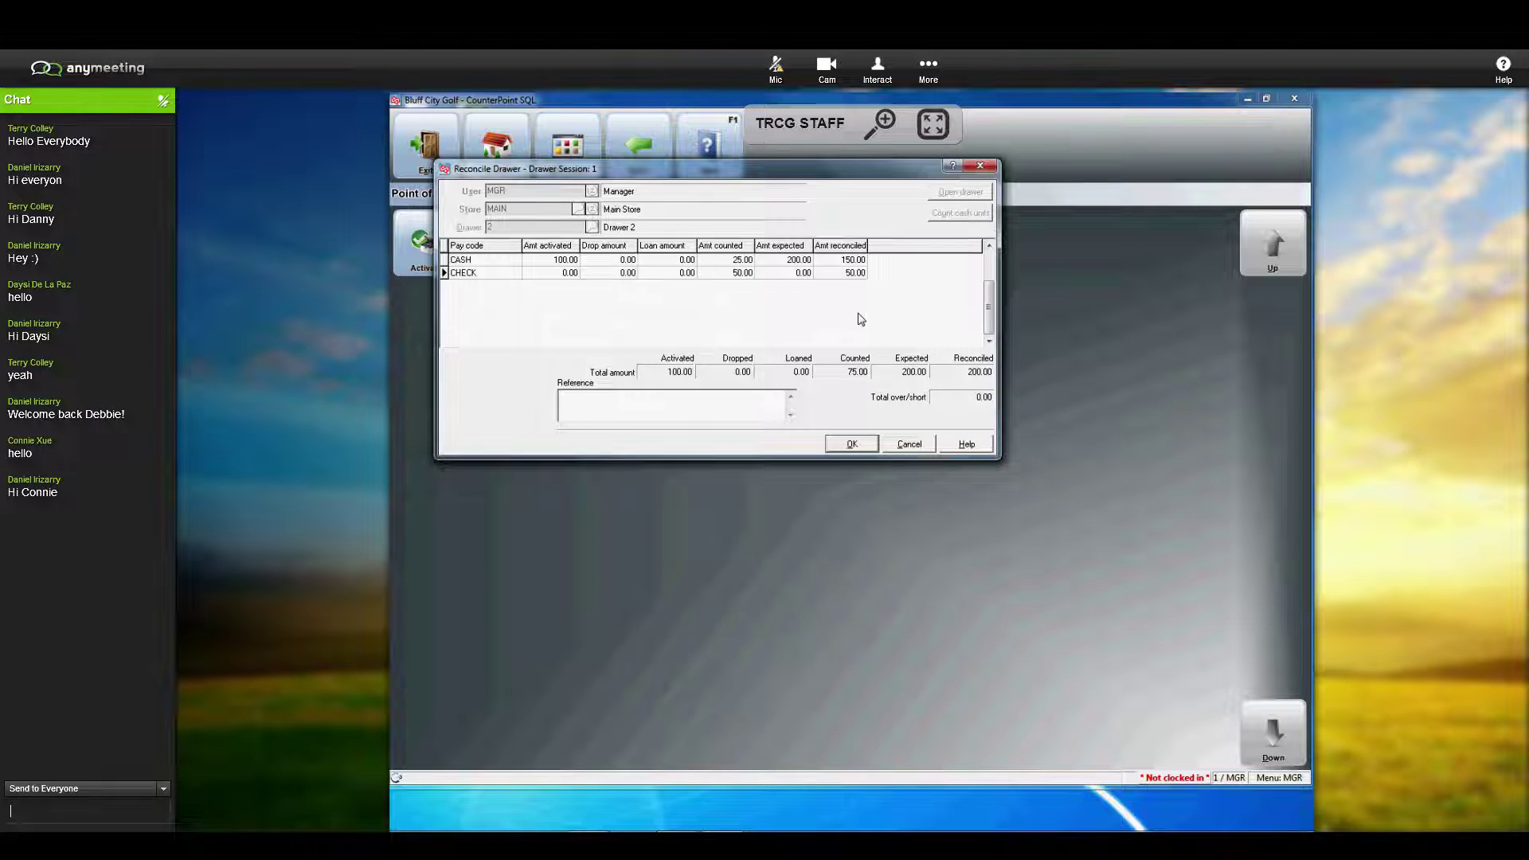
{"action": "left_click", "coordinate": [852, 444]}
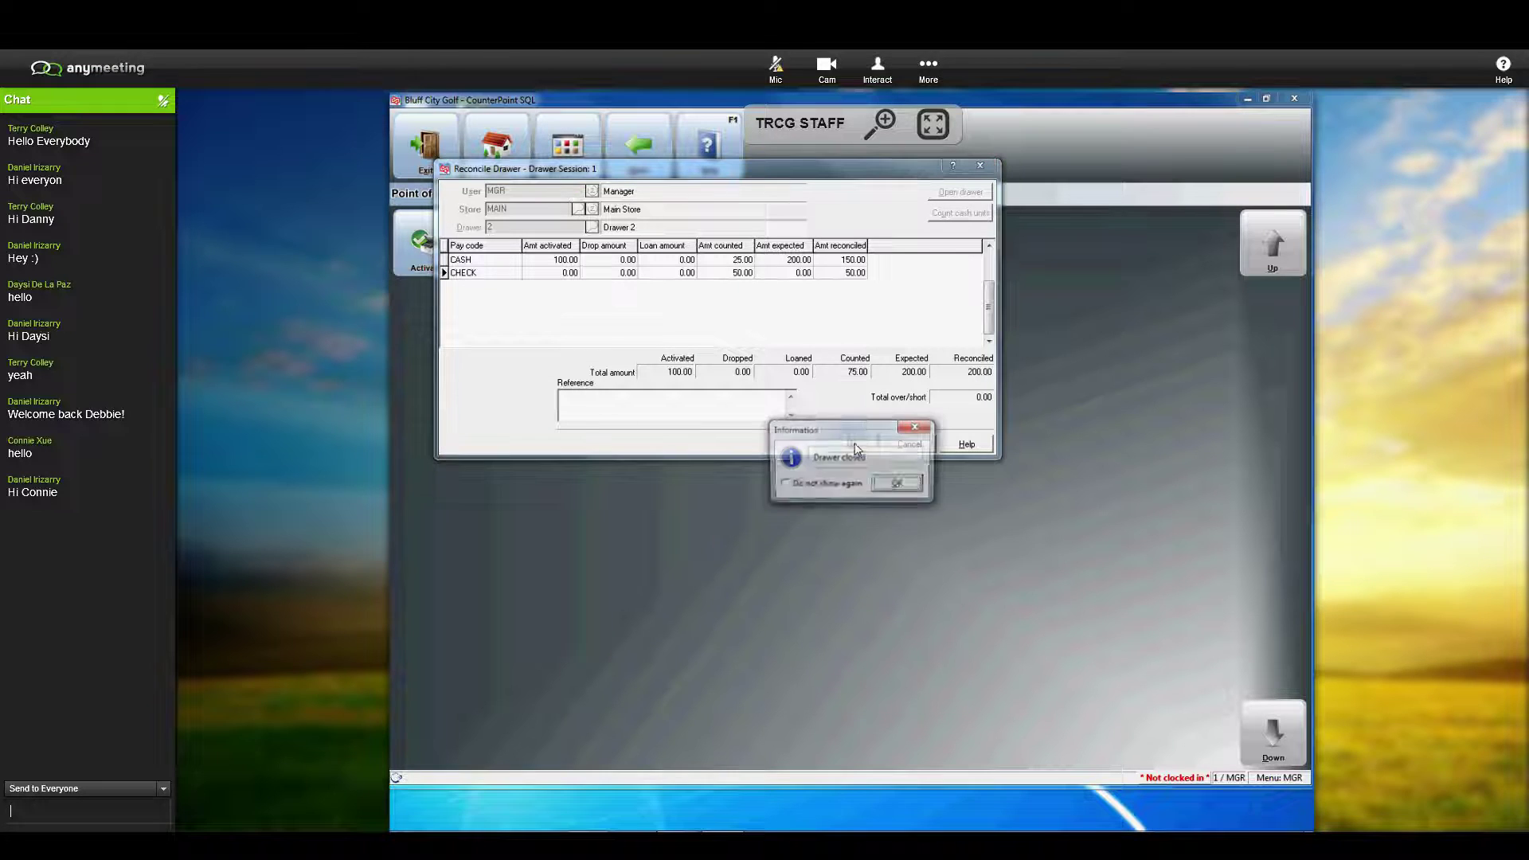
{"action": "left_click", "coordinate": [899, 488]}
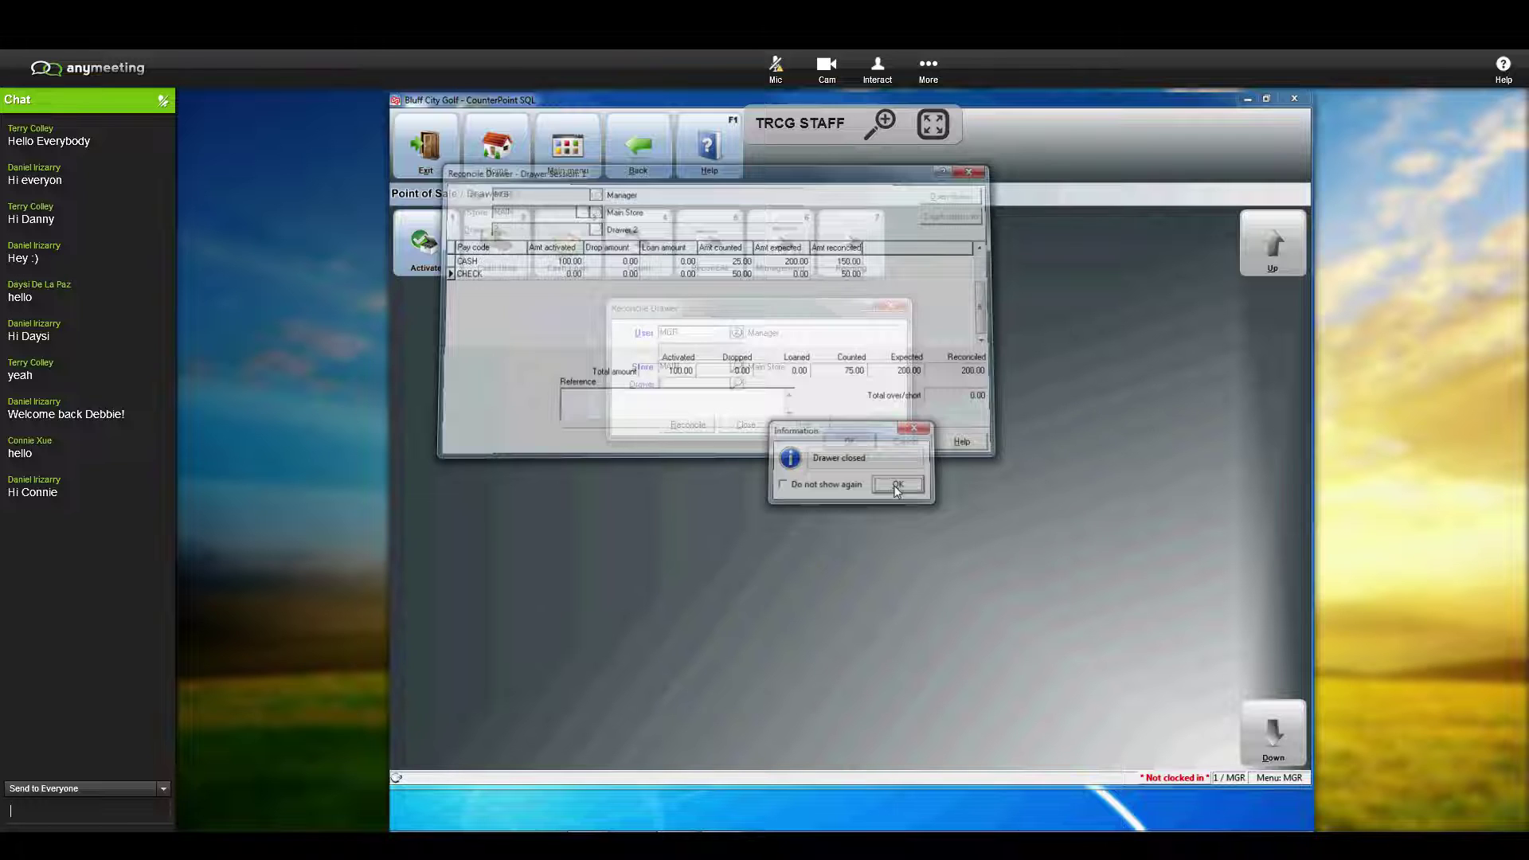
{"action": "left_click", "coordinate": [745, 425]}
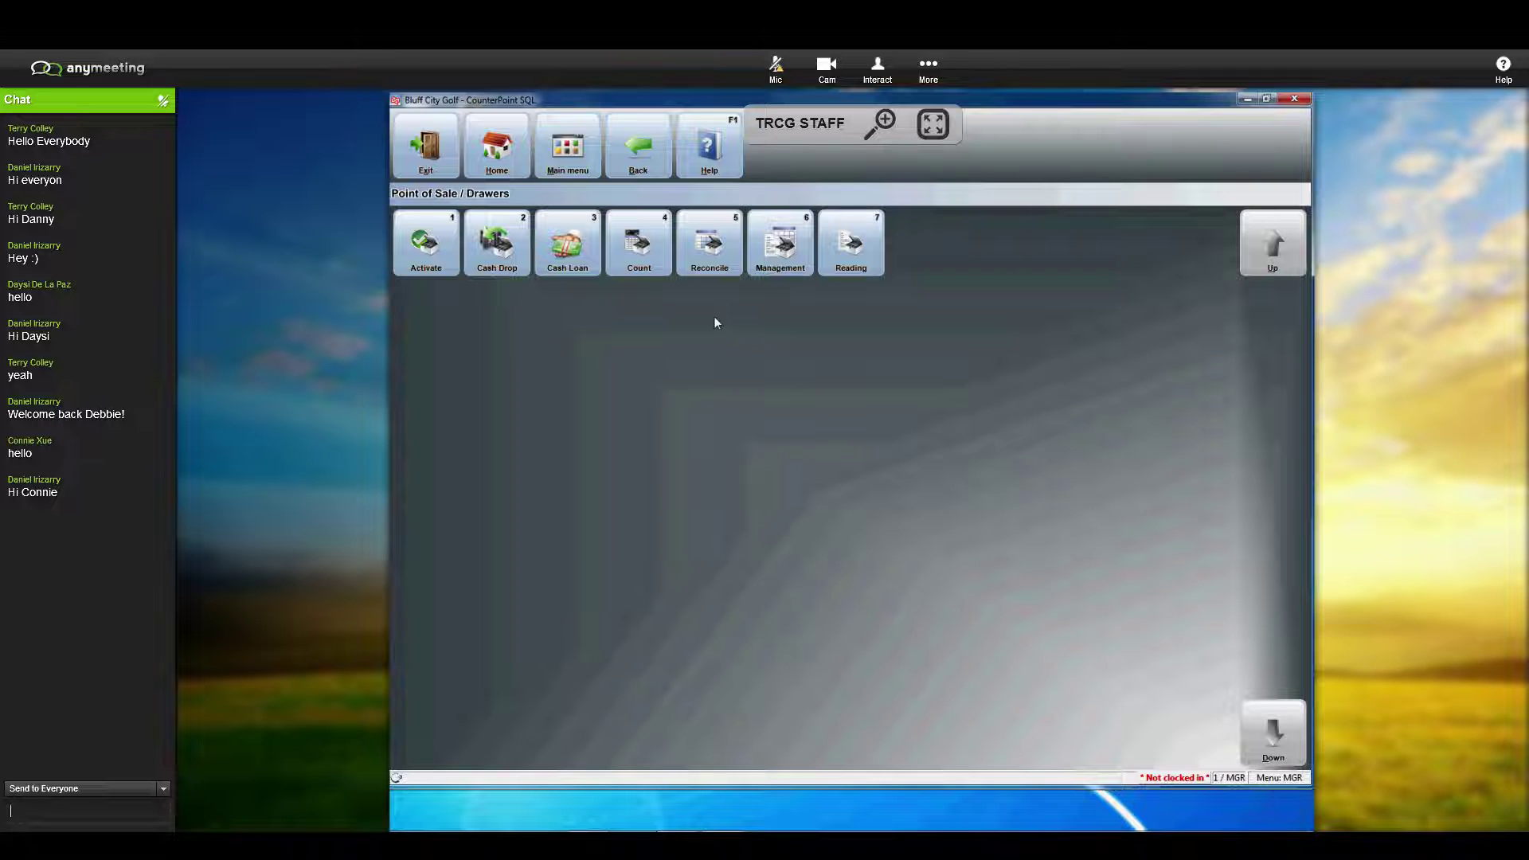
Step: Preview the Drawer Reading report for drawer 2 at store MAIN with drawer session totals turned off
{"action": "left_click", "coordinate": [857, 256]}
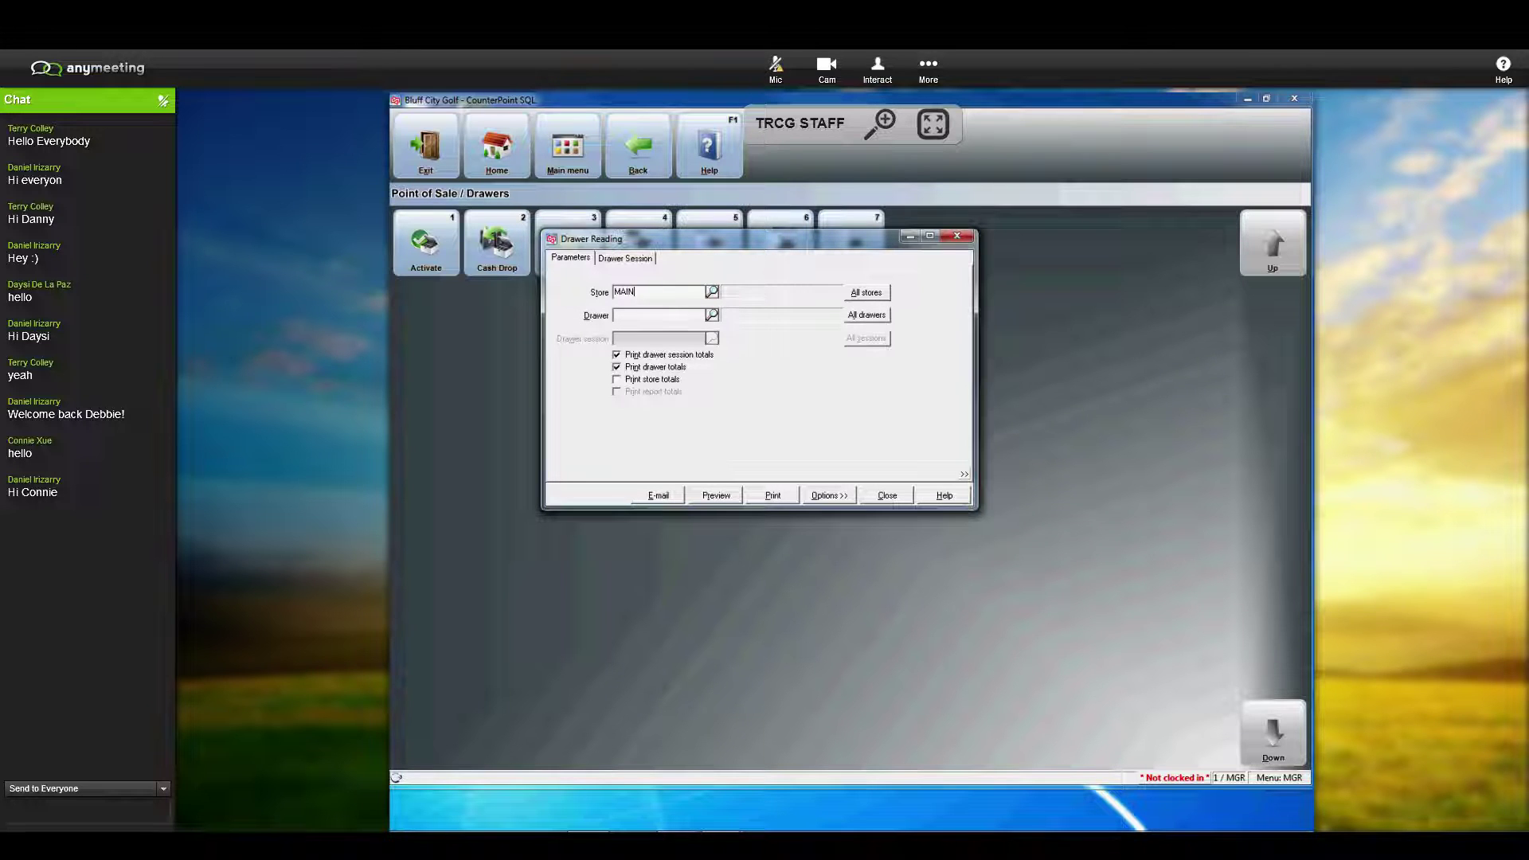
{"action": "left_click", "coordinate": [683, 318]}
{"action": "type", "text": "2"}
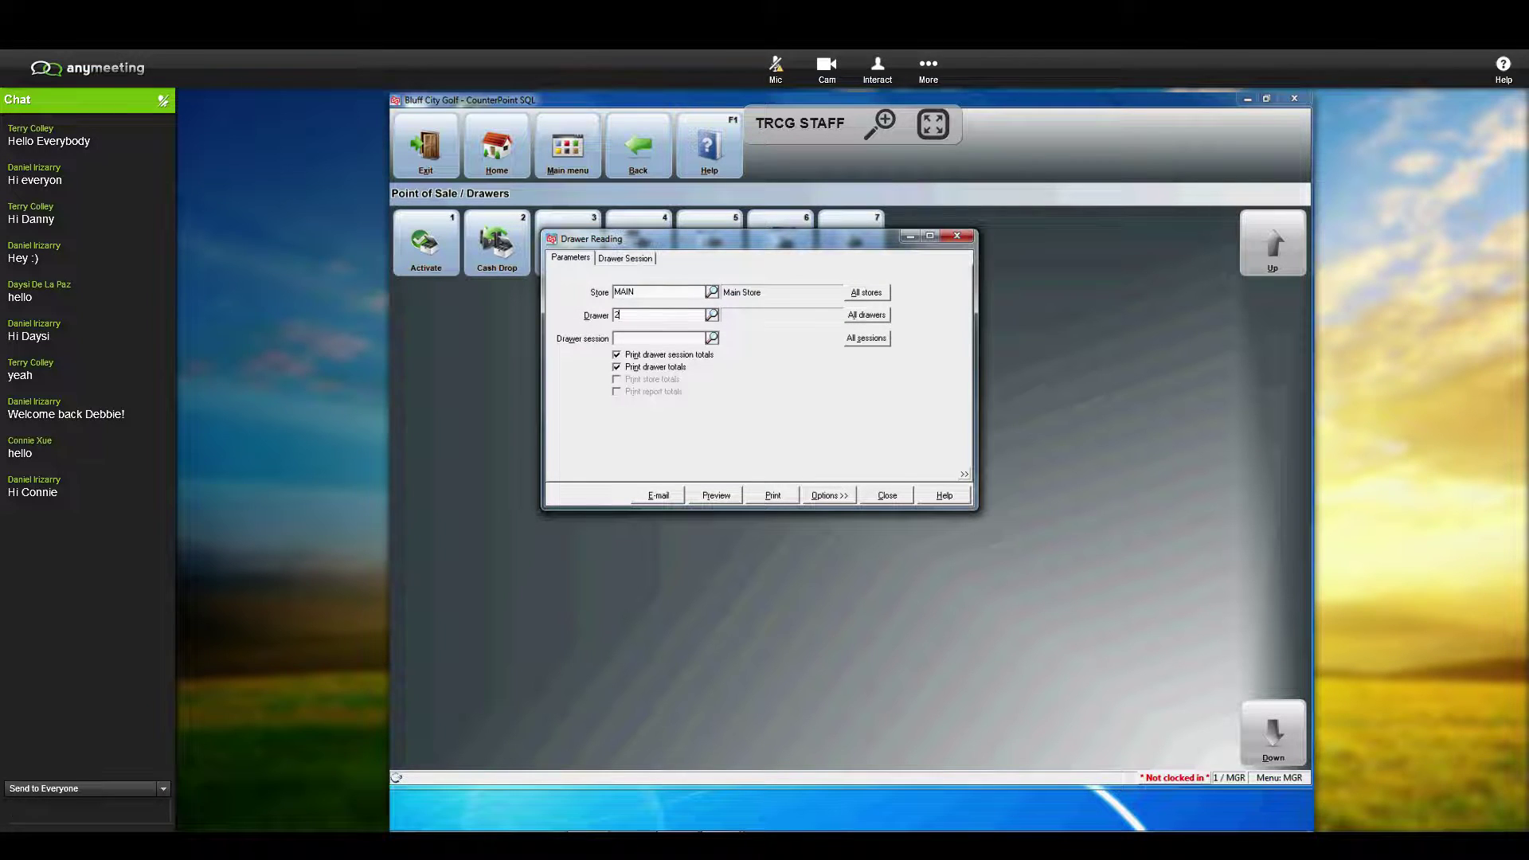
{"action": "key", "text": "Tab"}
{"action": "left_click", "coordinate": [617, 355]}
{"action": "left_click", "coordinate": [717, 496]}
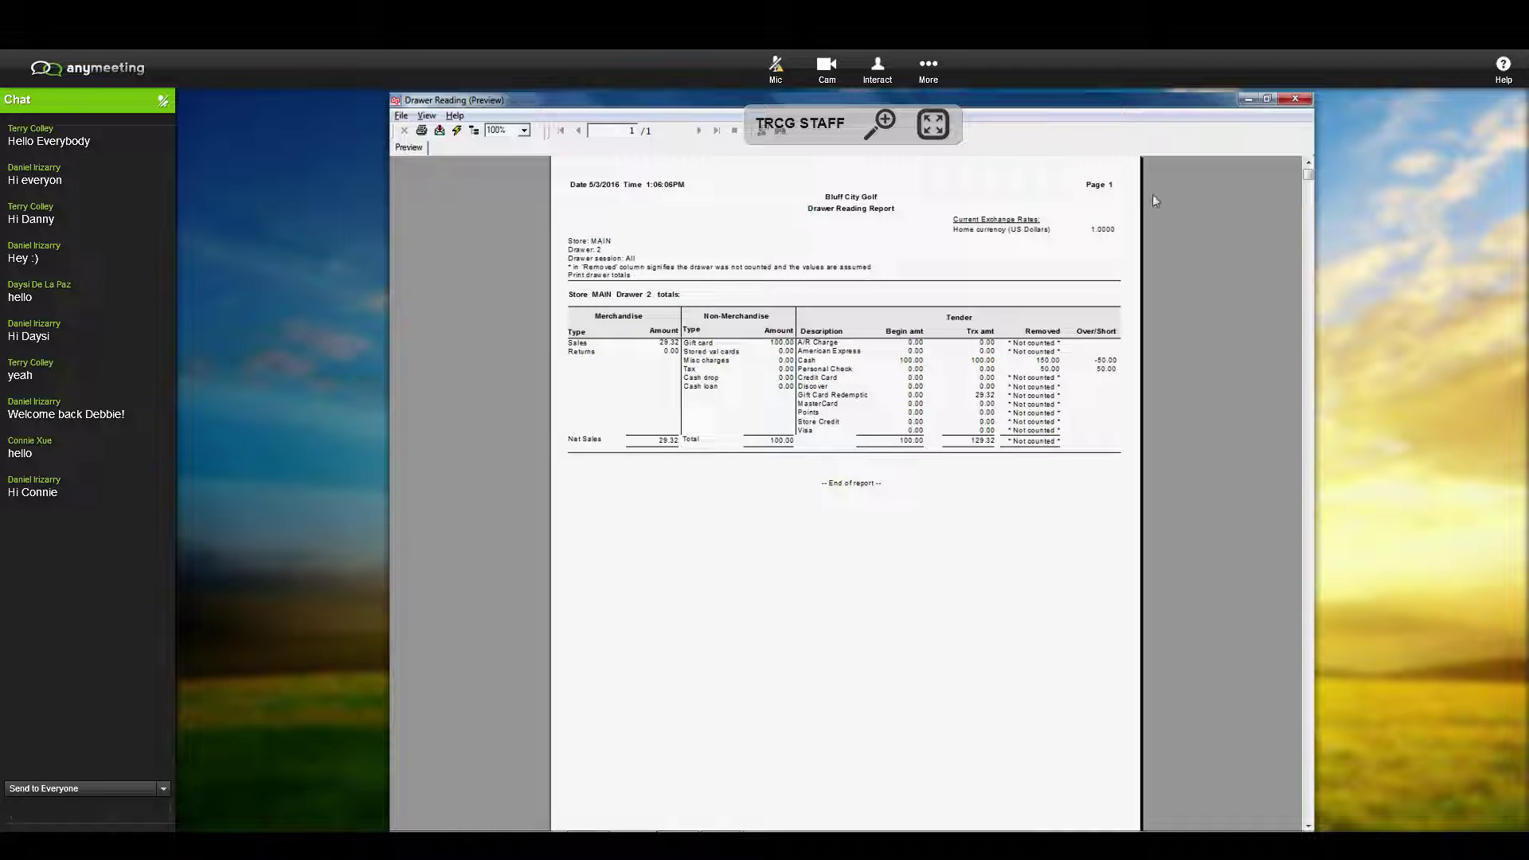
Step: Close the report preview and send everyone the chat message "Will our CC machines be integrated?"
{"action": "type", "text": "Will our CC machines be n"}
{"action": "key", "text": "BackSpace"}
{"action": "type", "text": "integ"}
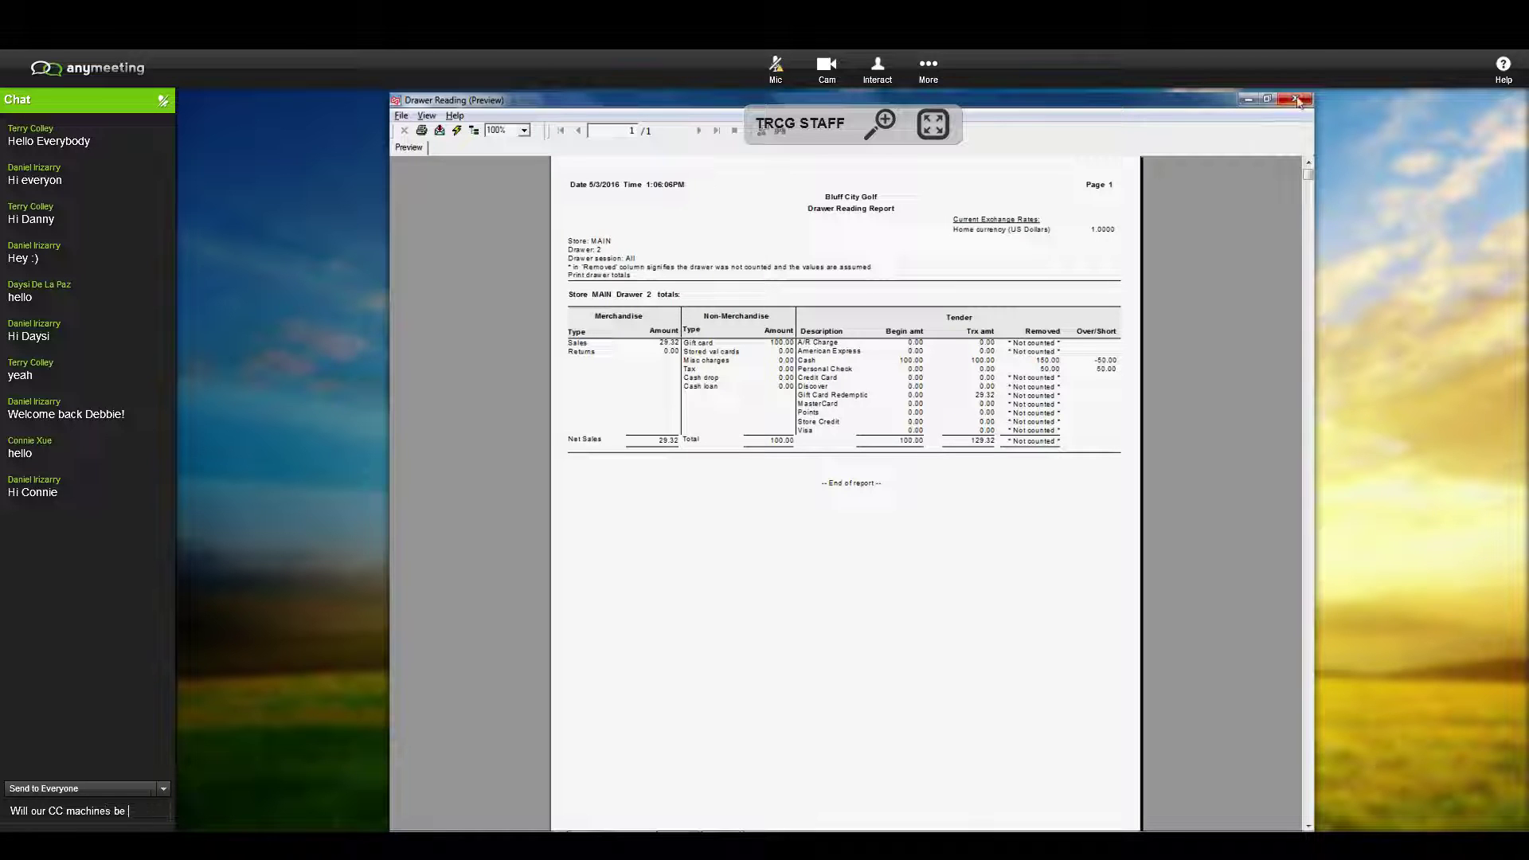
{"action": "left_click", "coordinate": [1296, 101]}
{"action": "type", "text": "rated?"}
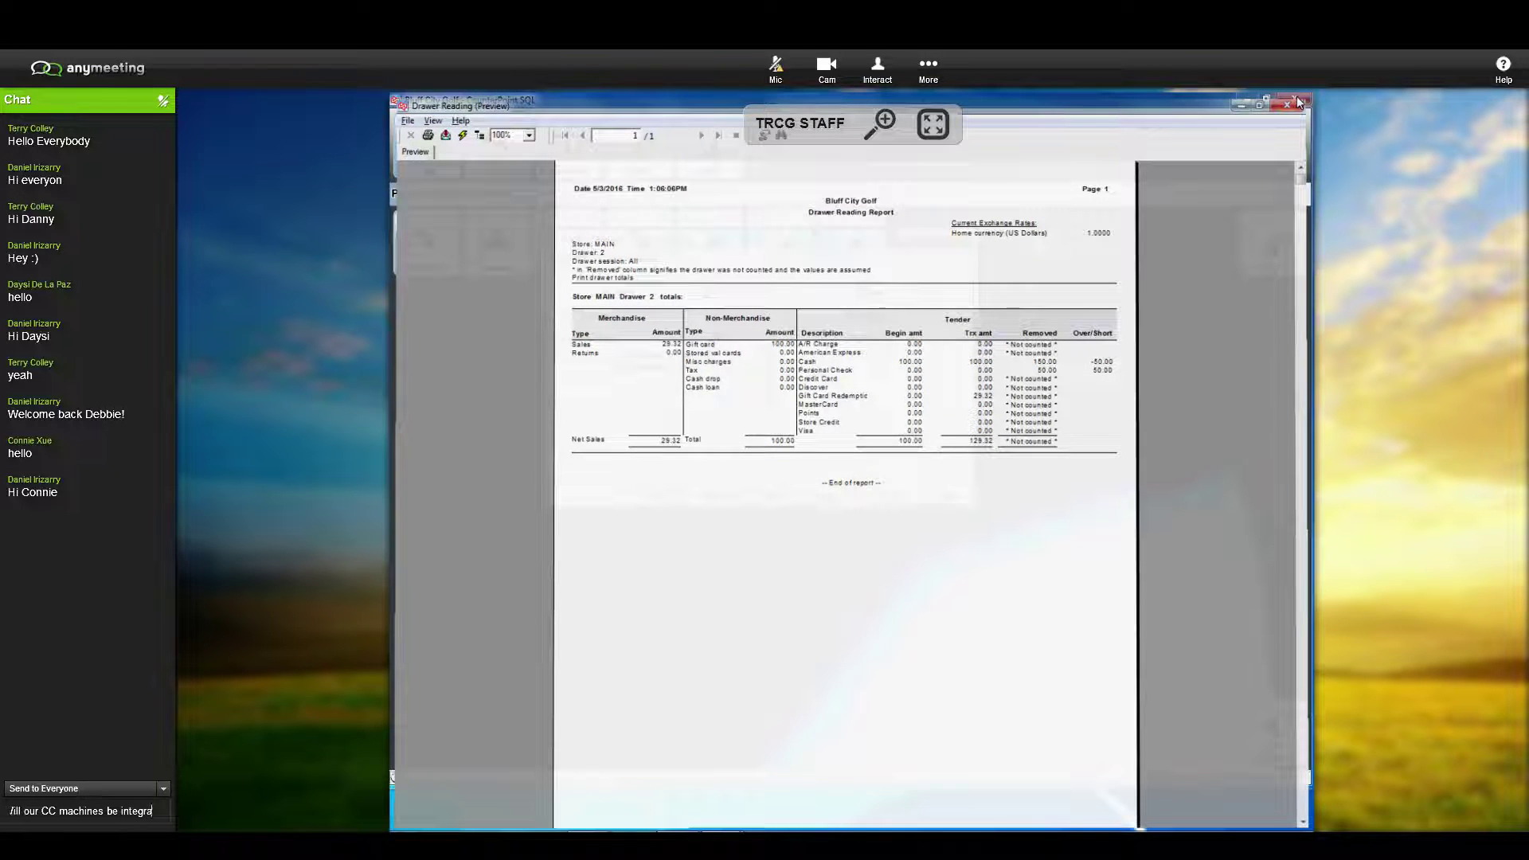
{"action": "key", "text": "Return"}
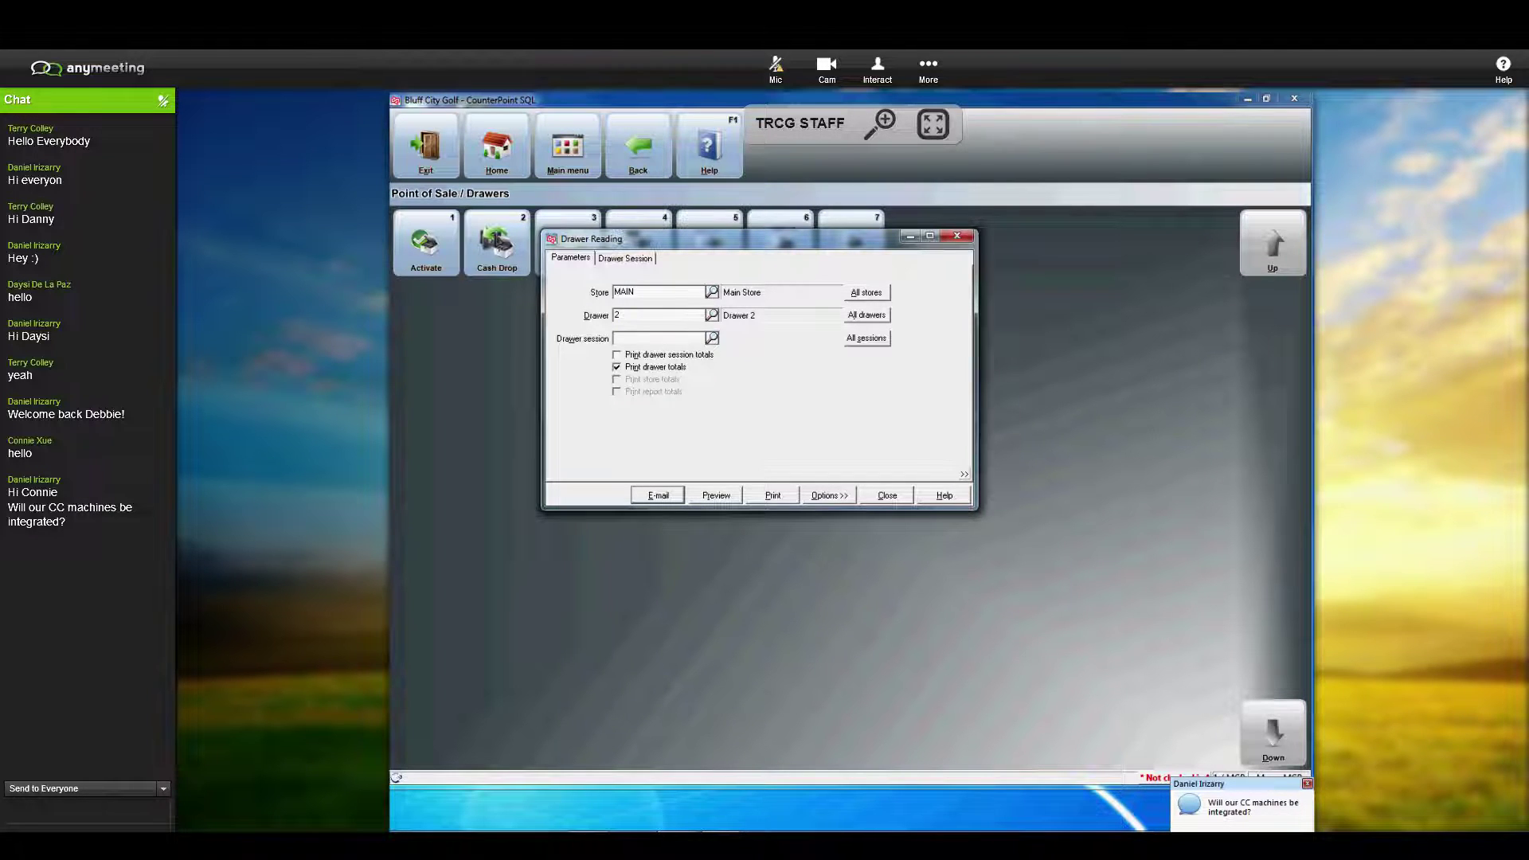
Step: Bring the screen-sharing meeting window into view to read its chat, and move it back out of the way
{"action": "left_click_drag", "start_coordinate": [1312, 177], "coordinate": [781, 198]}
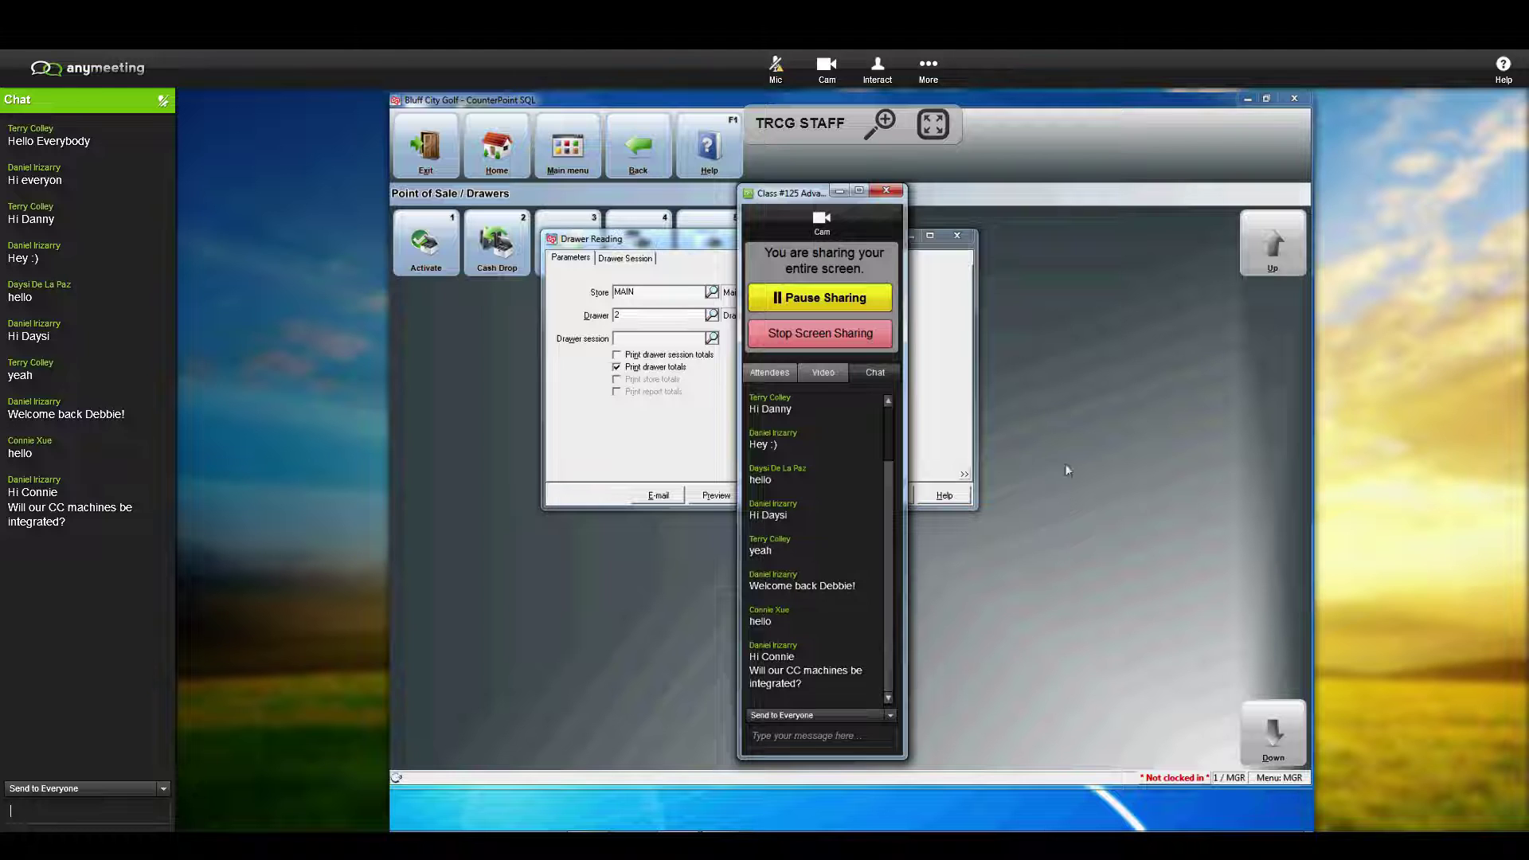
{"action": "left_click_drag", "start_coordinate": [813, 198], "coordinate": [1136, 196]}
{"action": "left_click_drag", "start_coordinate": [1269, 196], "coordinate": [1311, 196]}
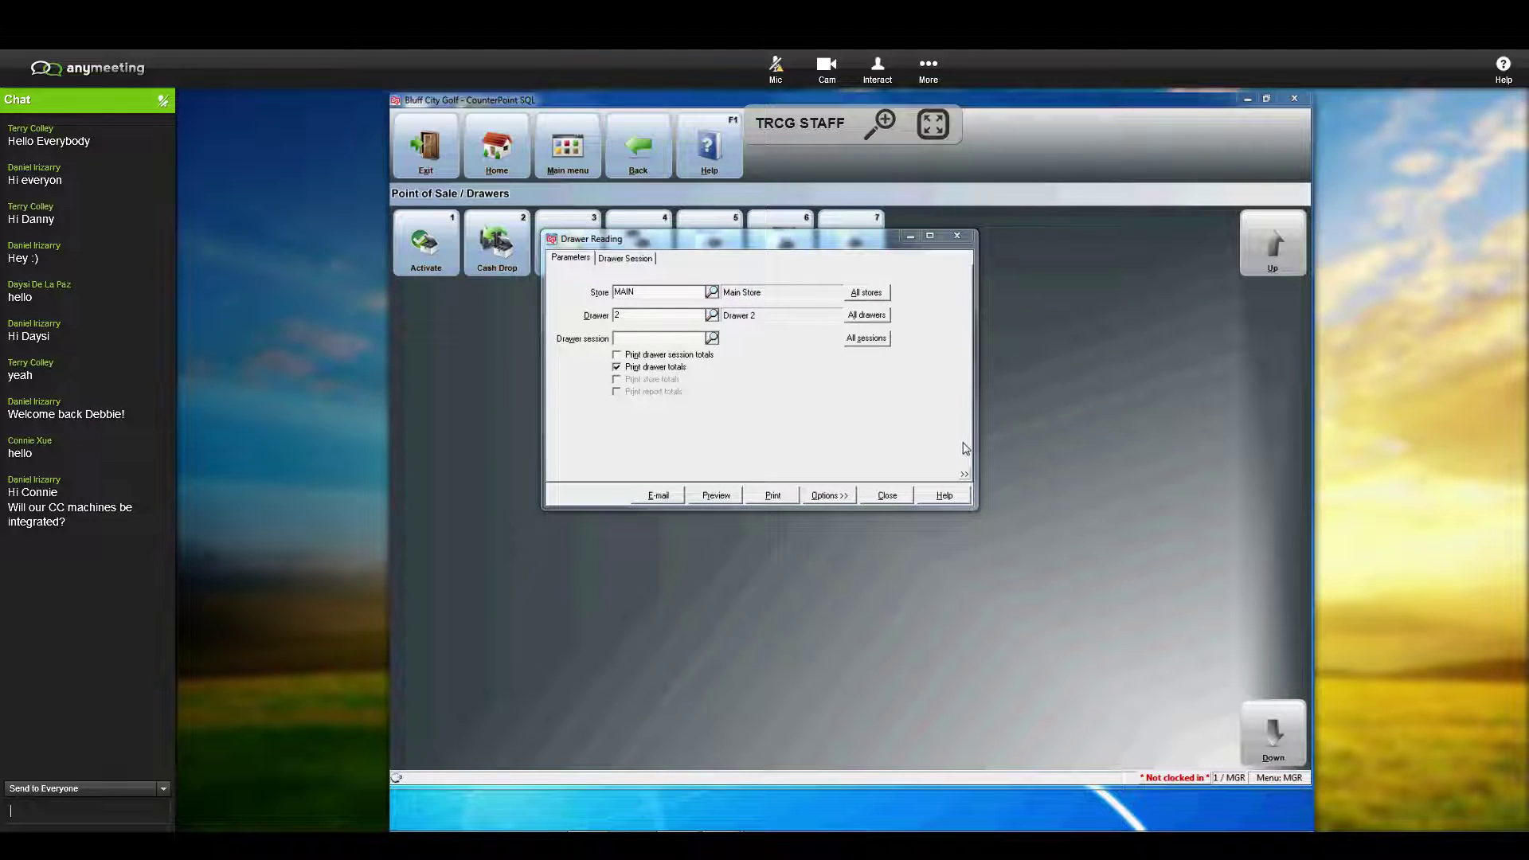
Step: Preview the Ticket Edit List from the Point of Sale tickets functions with a custom cutoff date of 5/2/2016
{"action": "left_click", "coordinate": [894, 496]}
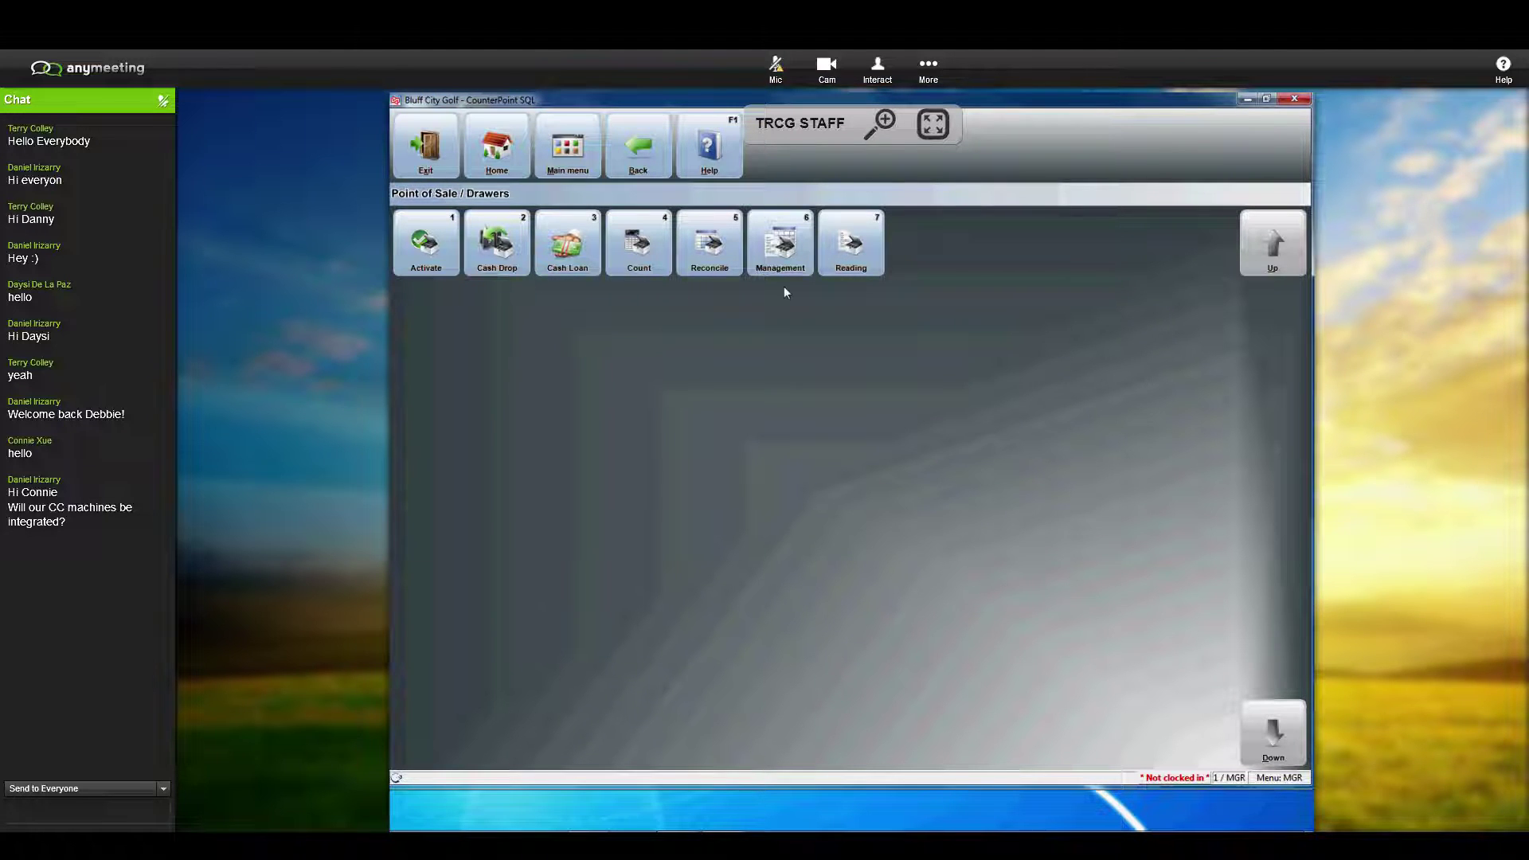
{"action": "left_click", "coordinate": [637, 146]}
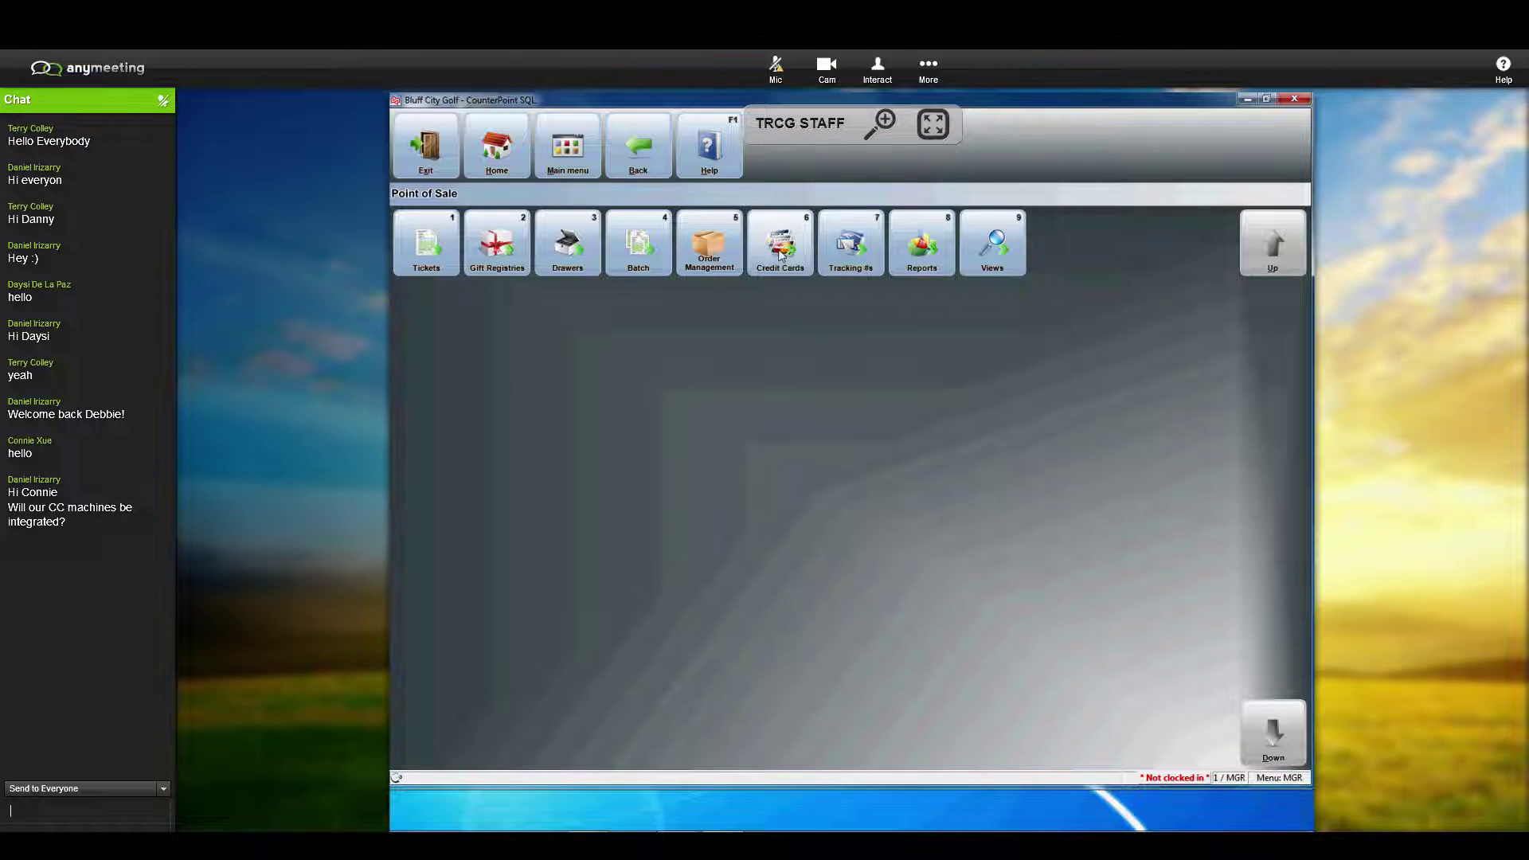
{"action": "left_click", "coordinate": [426, 244]}
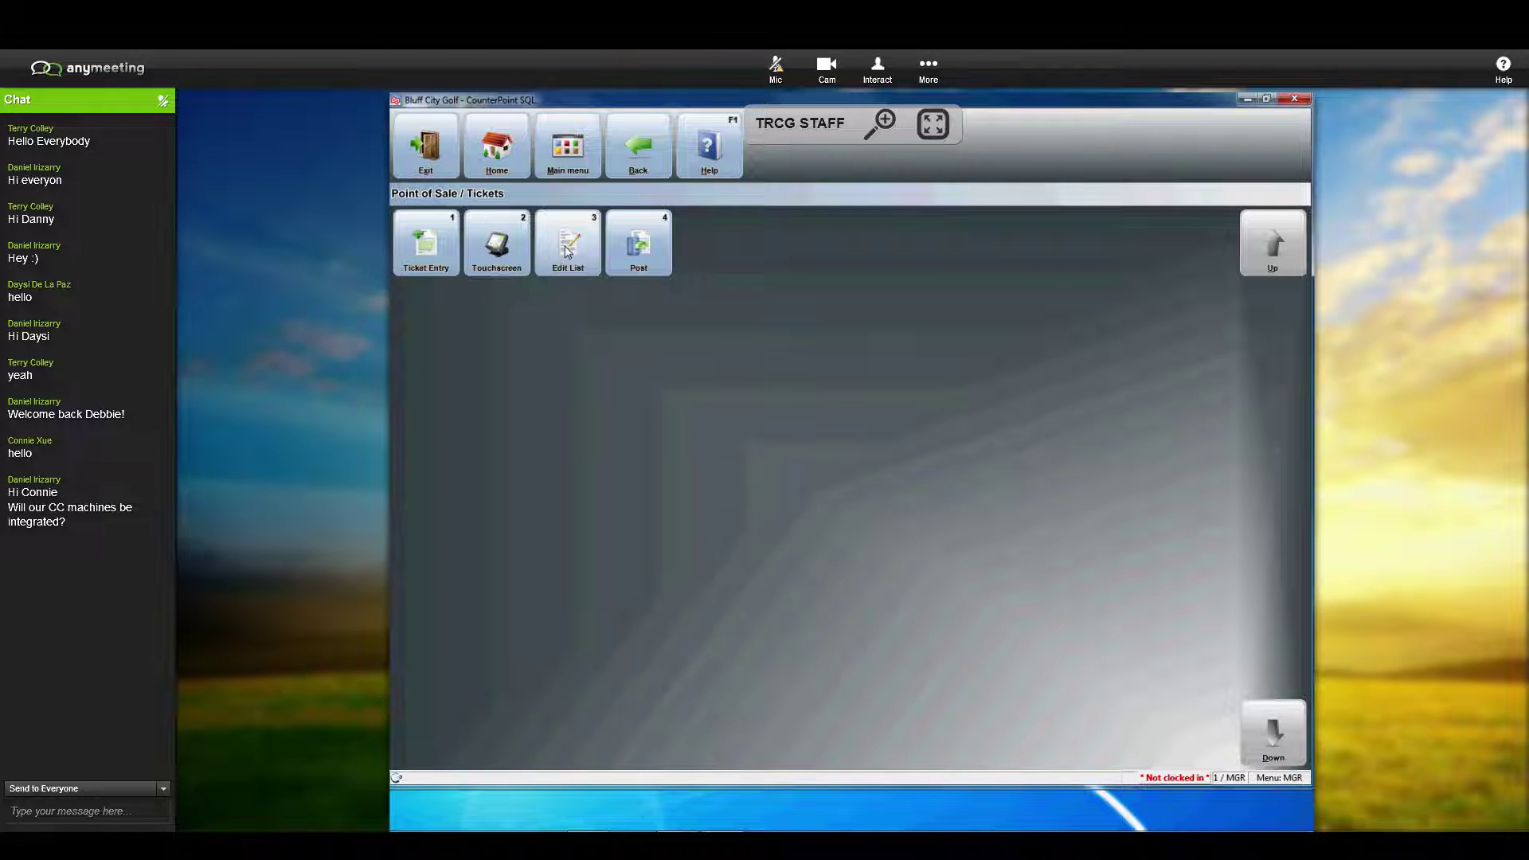
{"action": "left_click", "coordinate": [568, 252]}
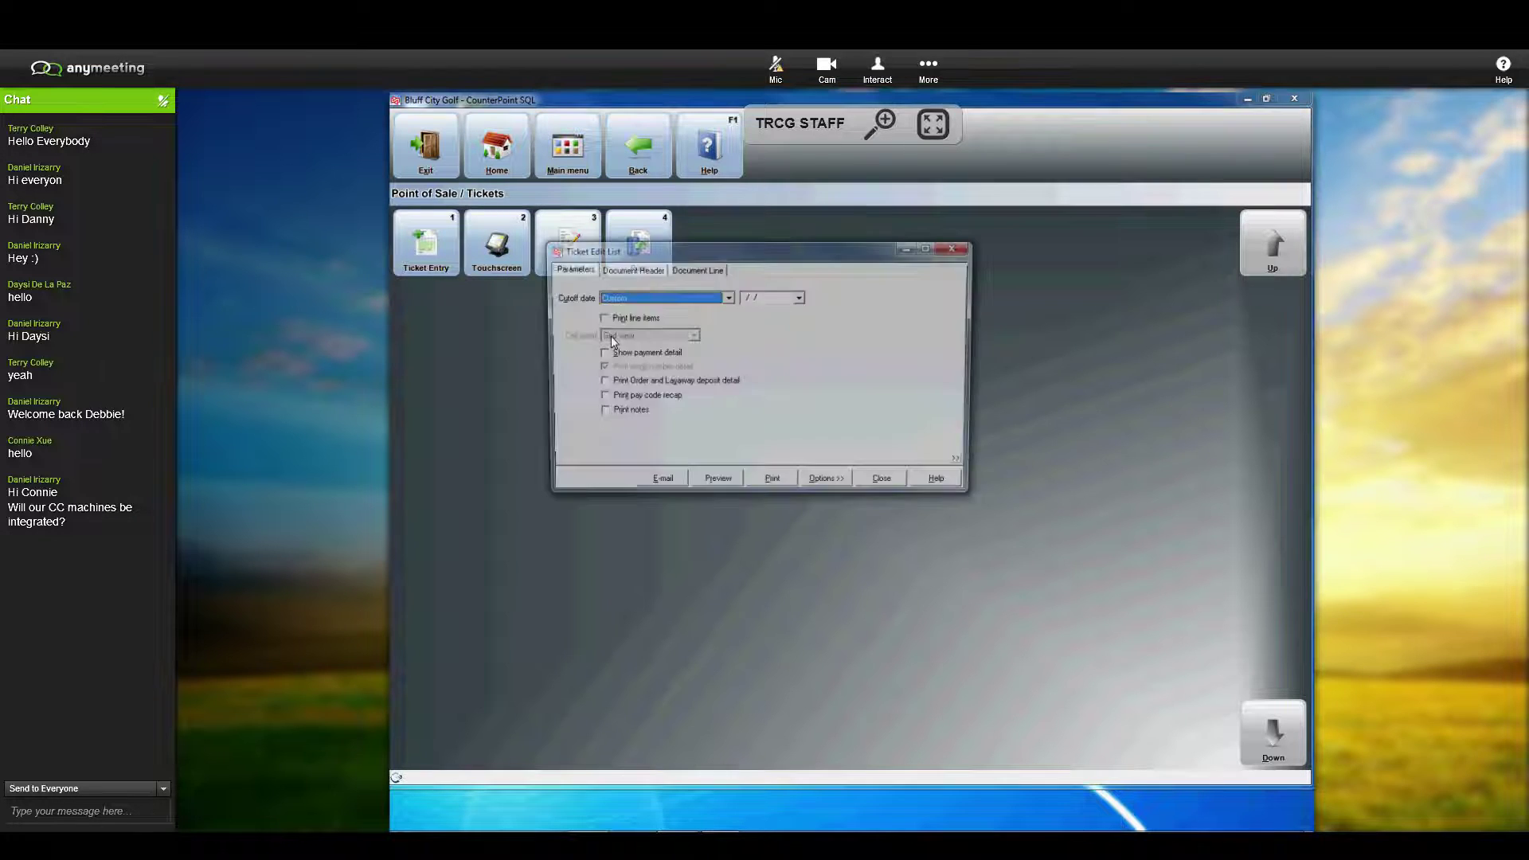
{"action": "left_click", "coordinate": [799, 297]}
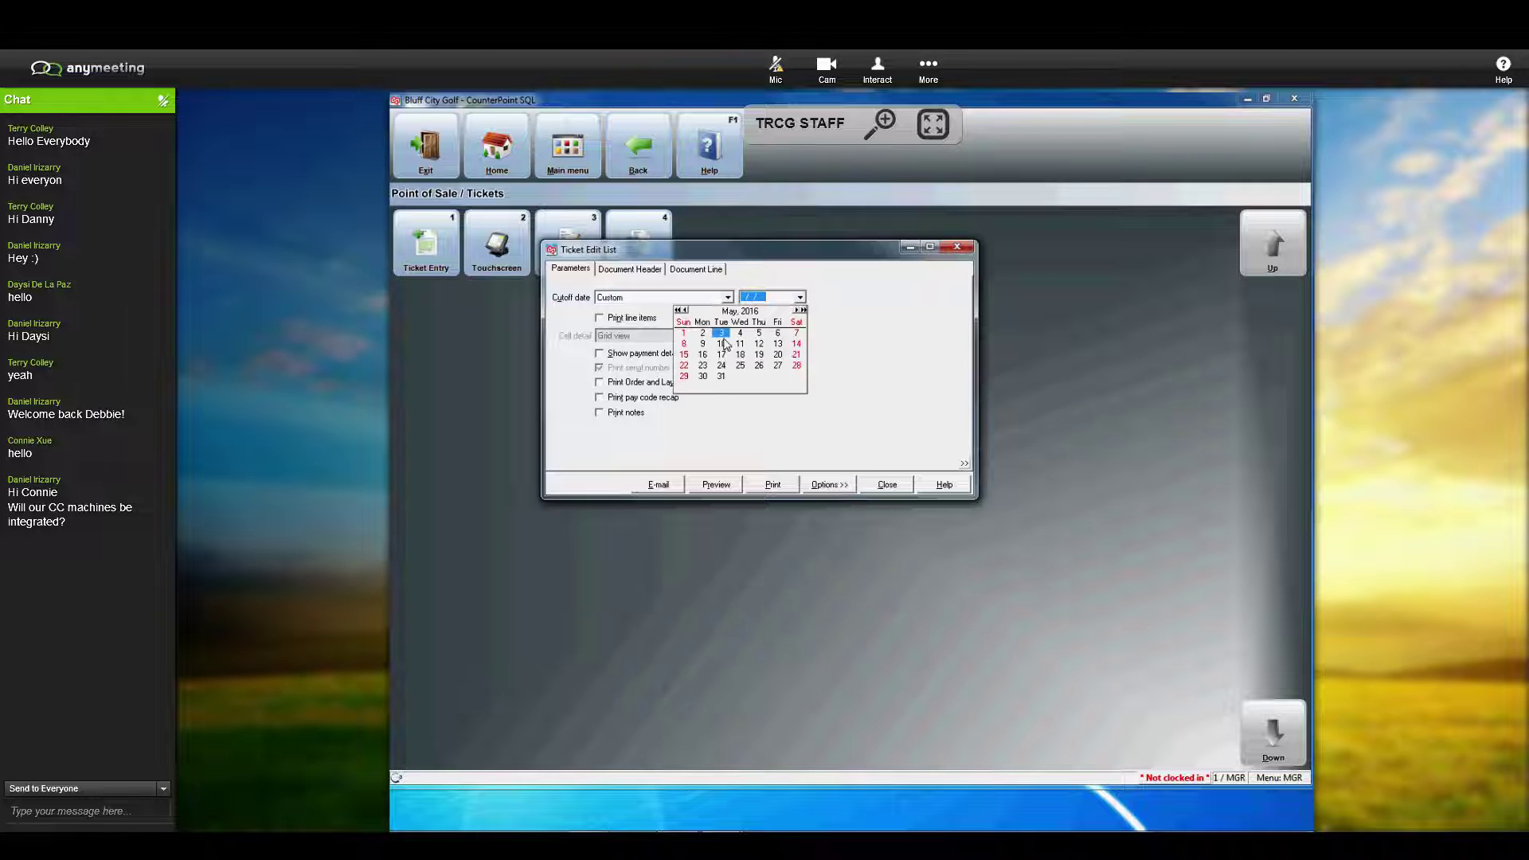
{"action": "left_click", "coordinate": [702, 333]}
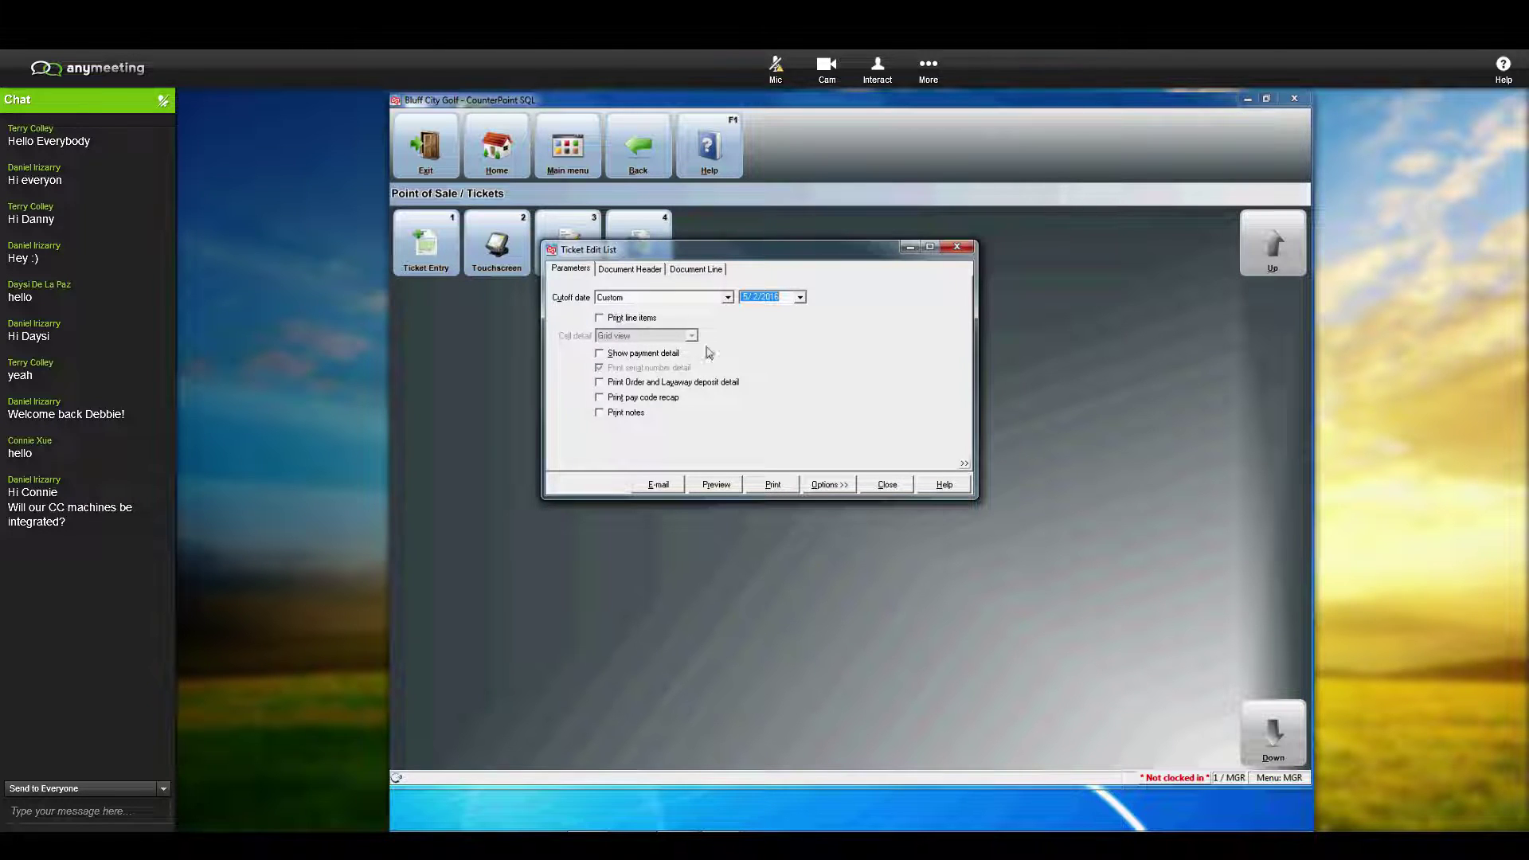
{"action": "left_click", "coordinate": [723, 487]}
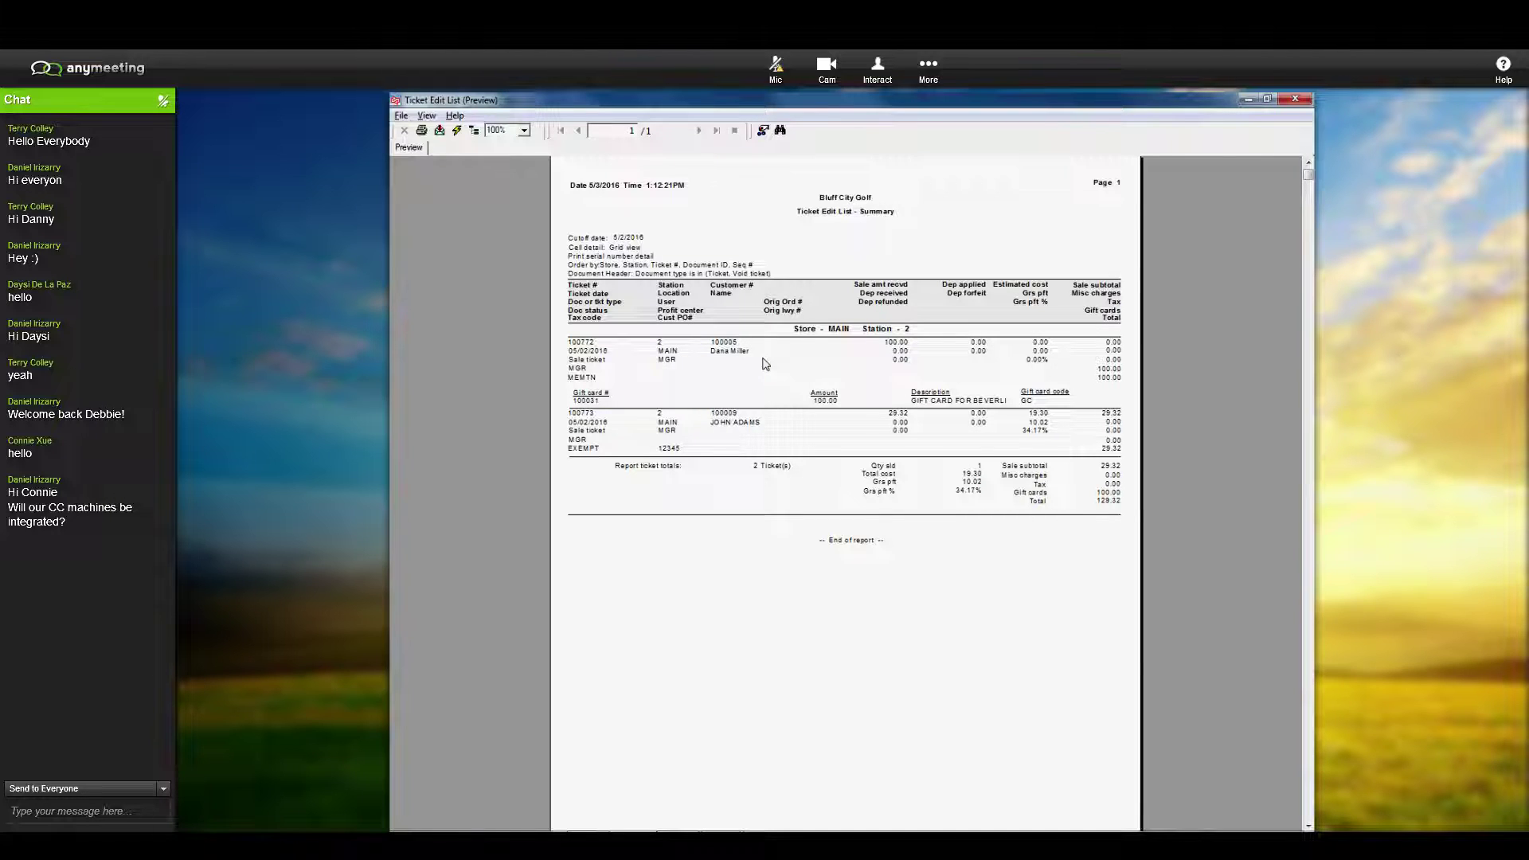
{"action": "left_click", "coordinate": [1296, 101]}
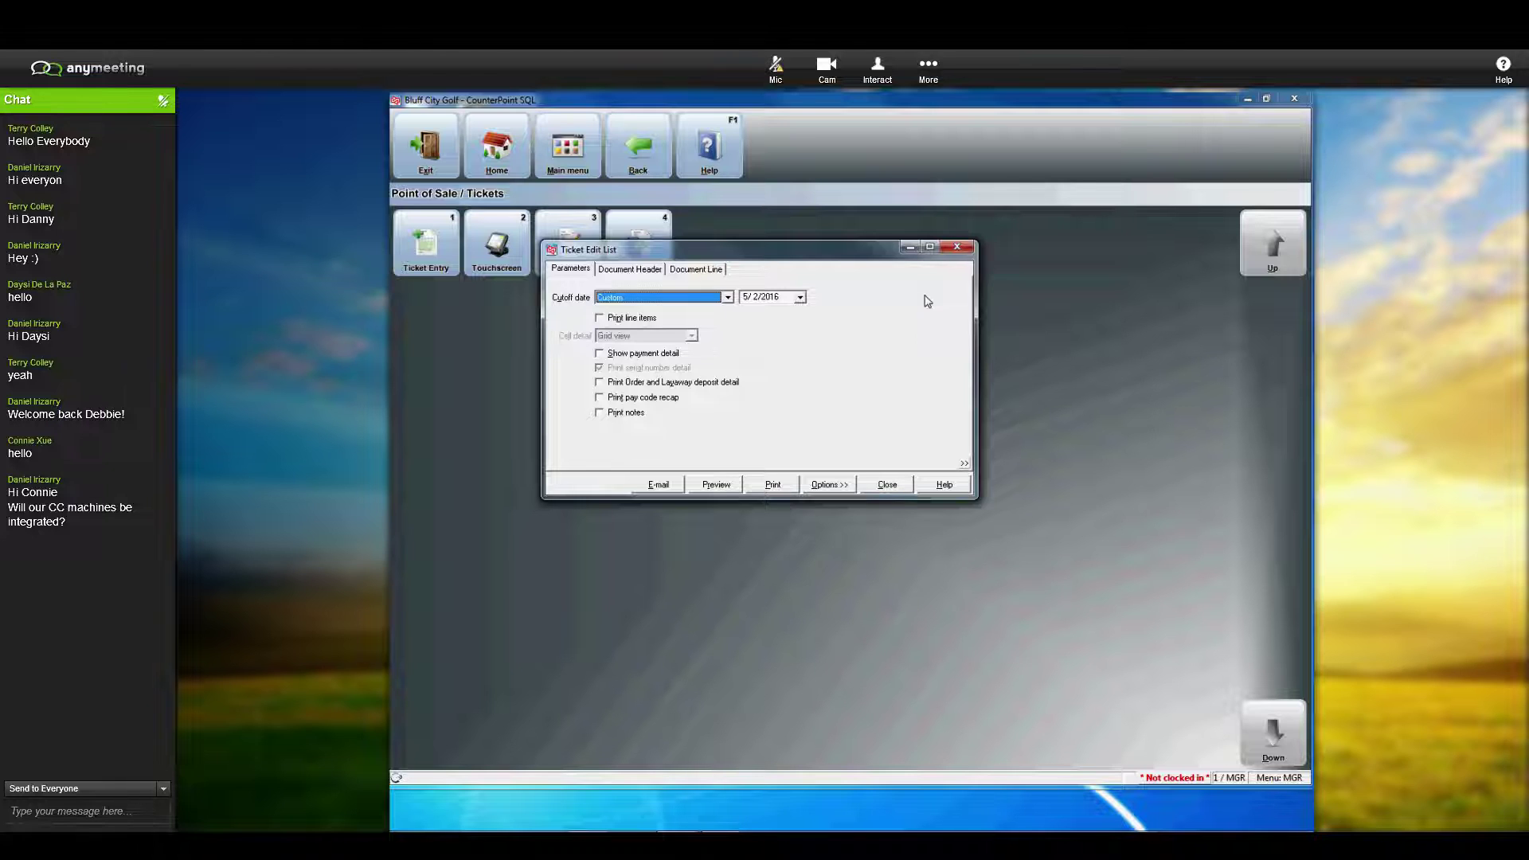
{"action": "left_click", "coordinate": [892, 487]}
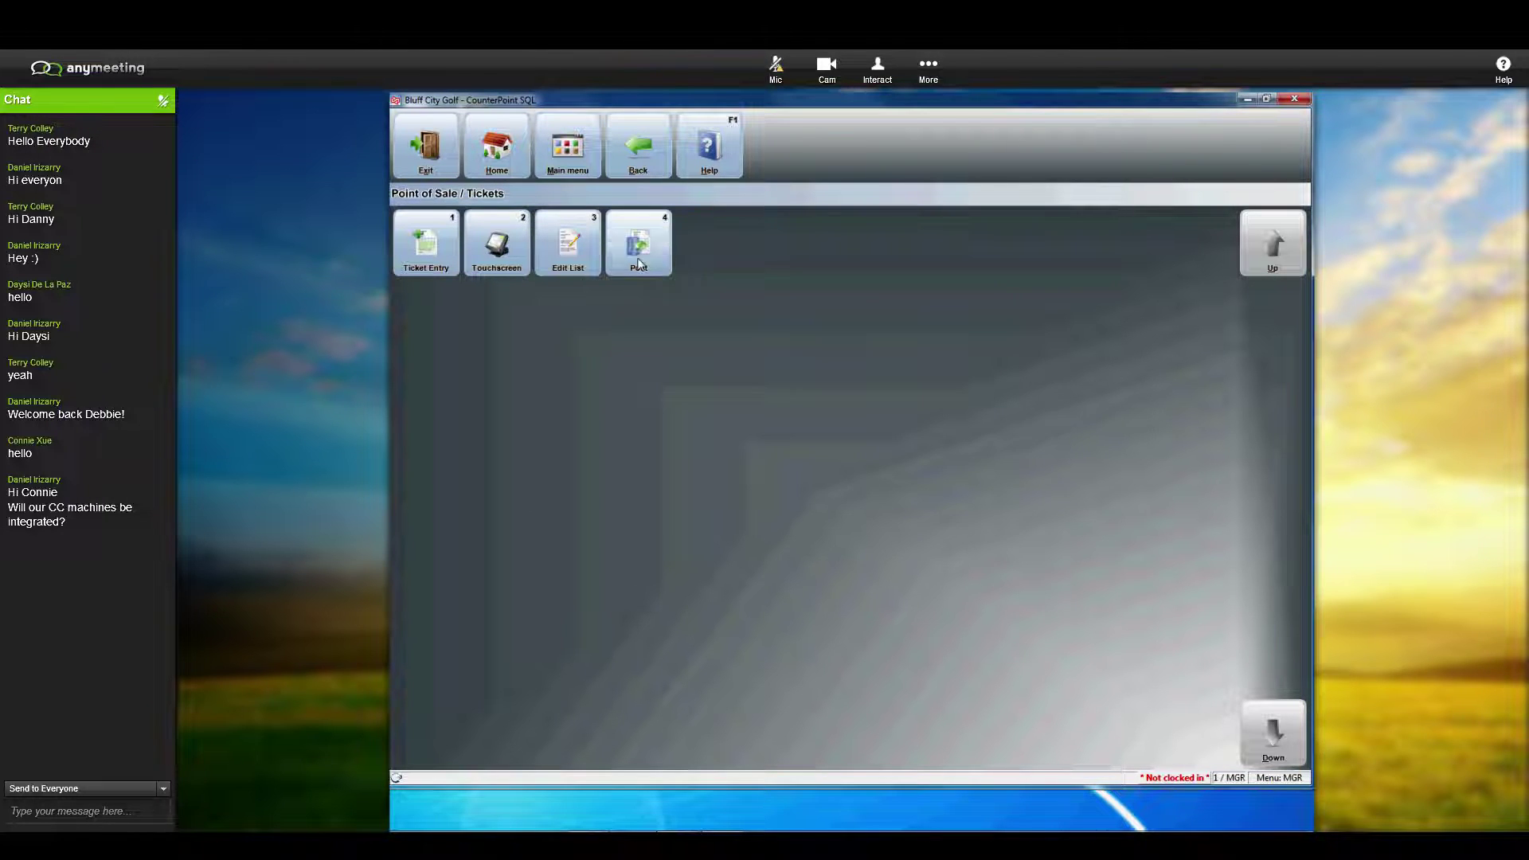
Step: Post the tickets of store MAIN for all drawers, using the ticket date as the posting date
{"action": "left_click", "coordinate": [641, 245]}
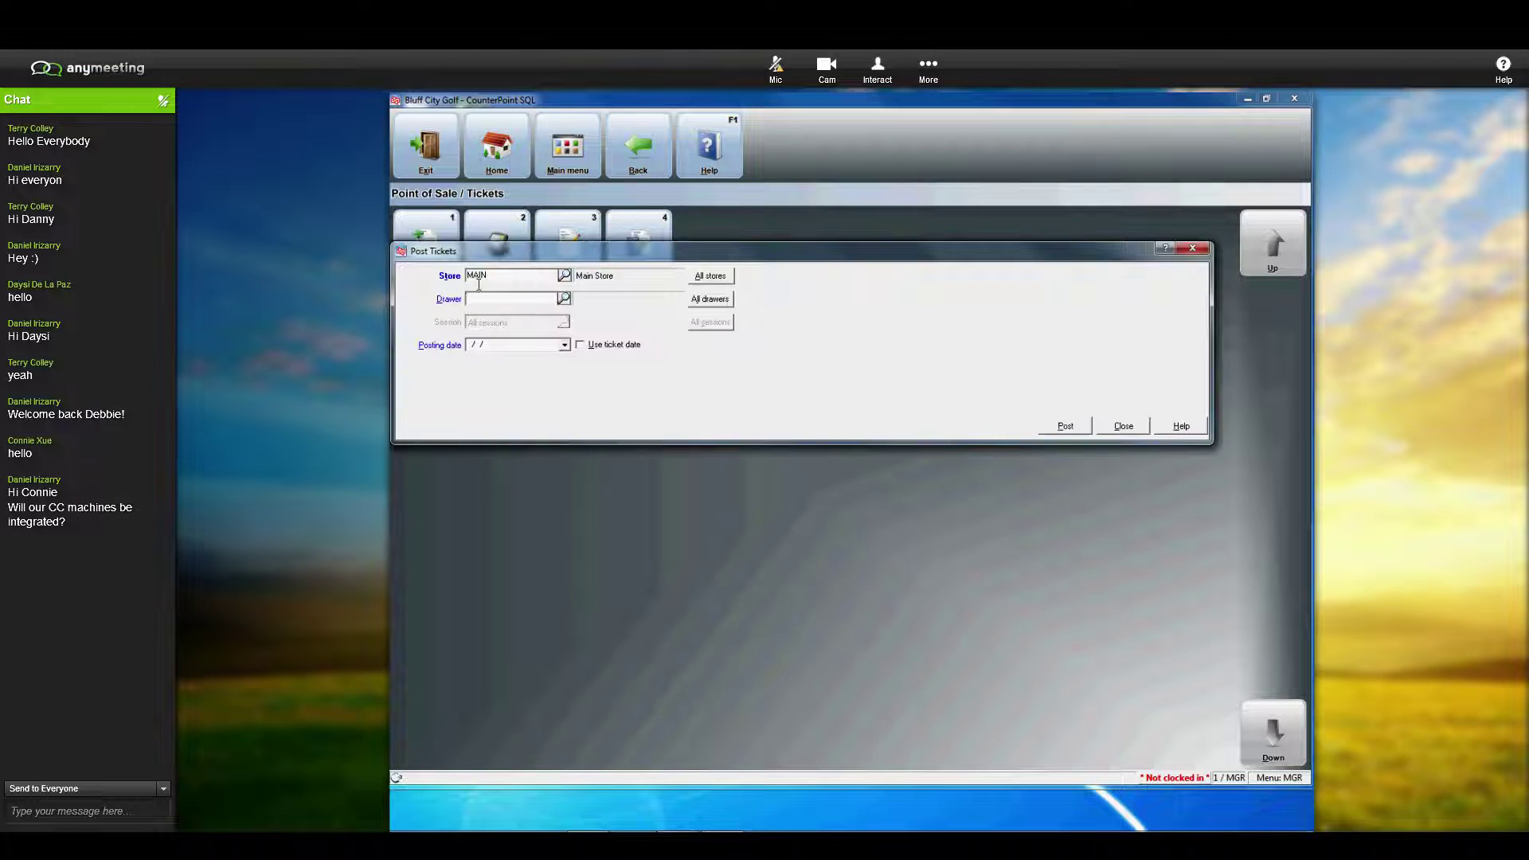
{"action": "left_click", "coordinate": [711, 299]}
{"action": "left_click", "coordinate": [580, 347]}
{"action": "left_click", "coordinate": [1063, 427]}
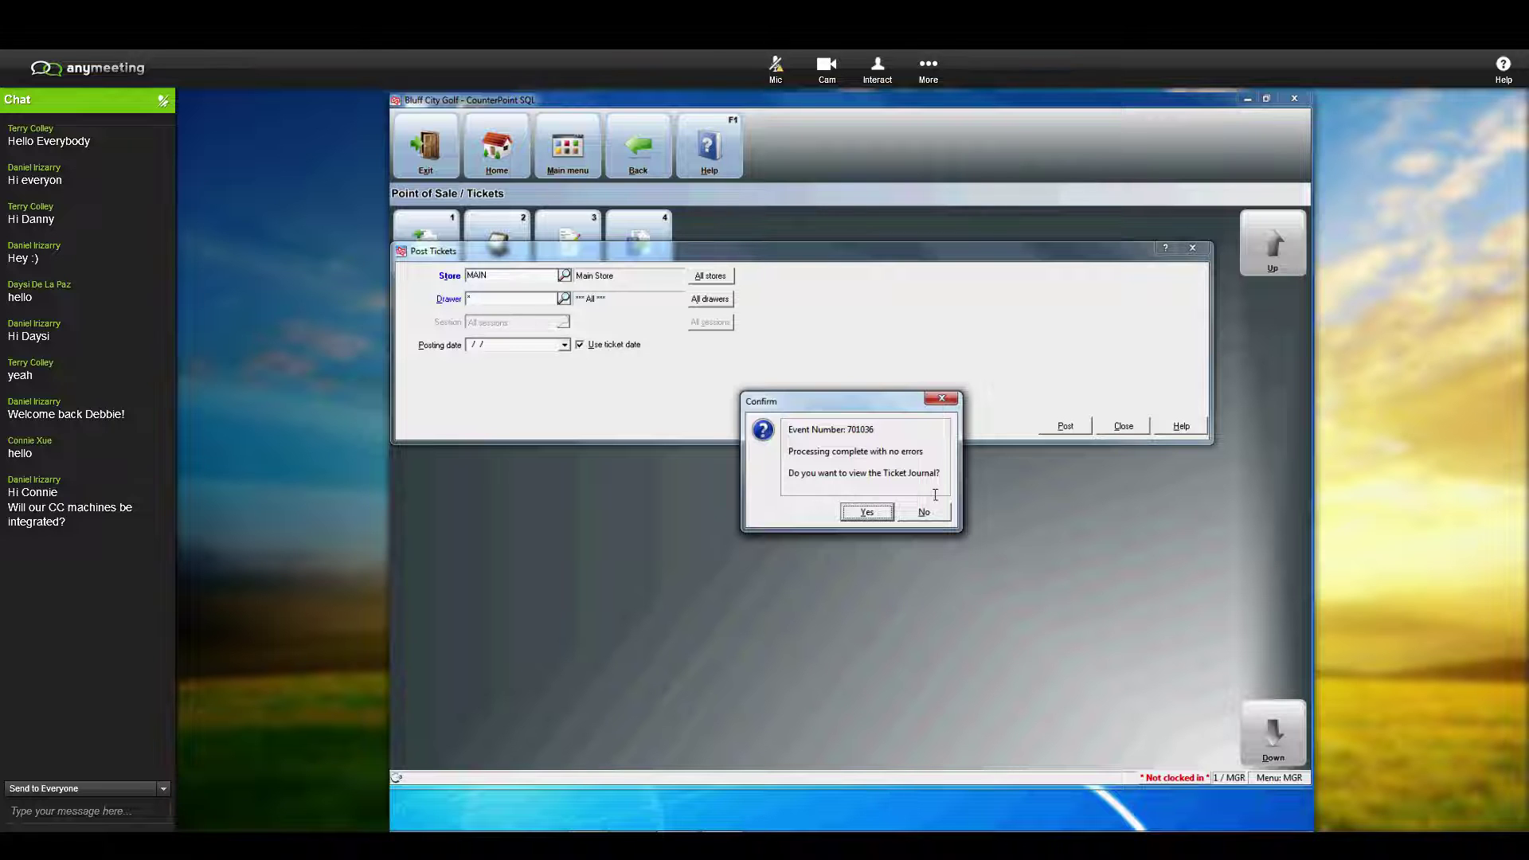
Step: View the Ticket Journal and the Drawer Summary Journal for the posted tickets
{"action": "left_click", "coordinate": [867, 513]}
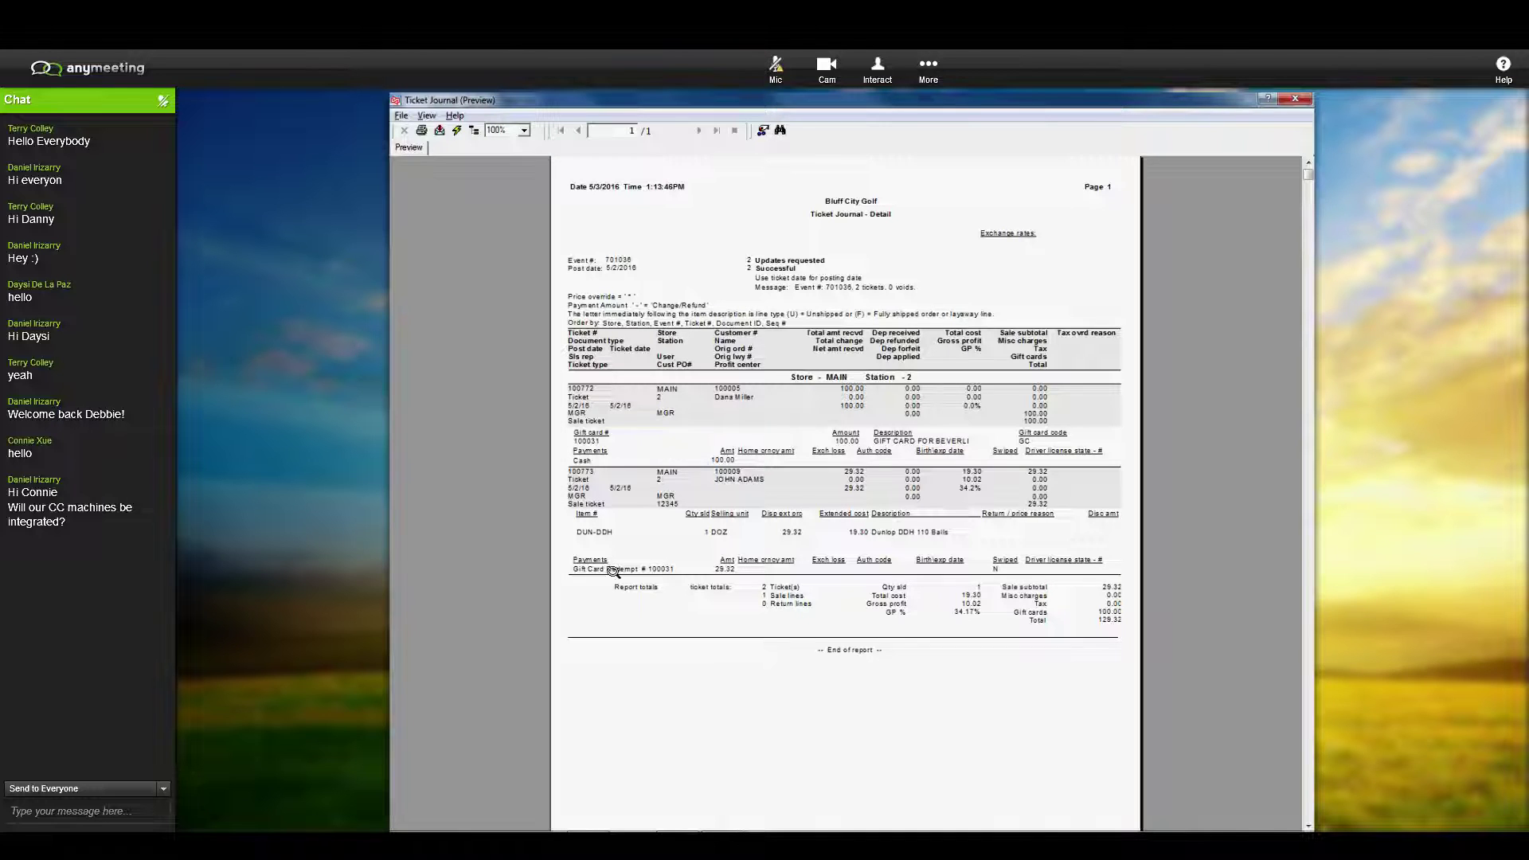
{"action": "left_click", "coordinate": [1294, 100]}
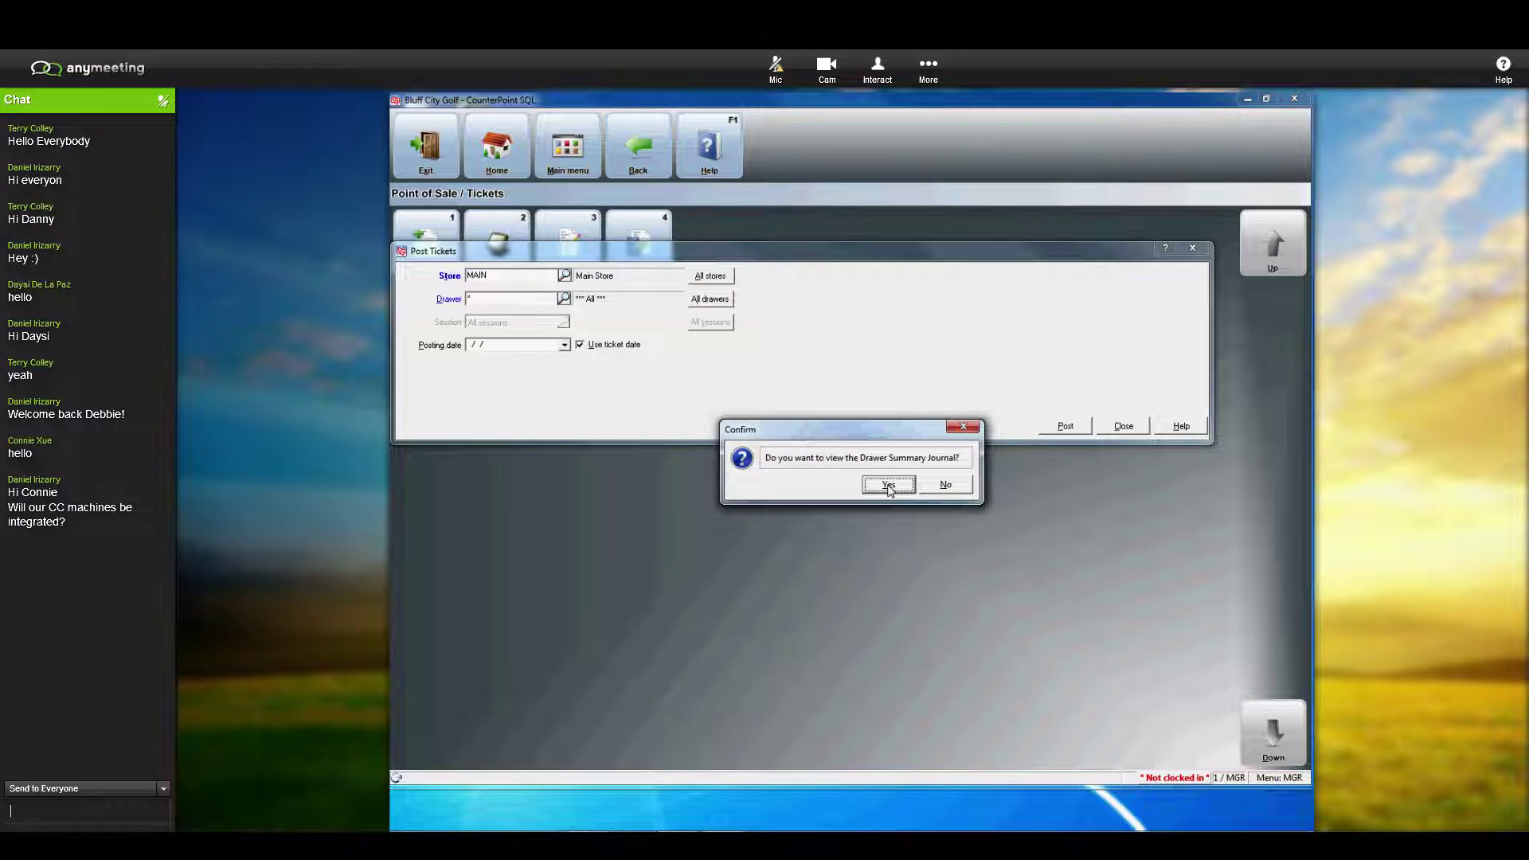
{"action": "left_click", "coordinate": [889, 485]}
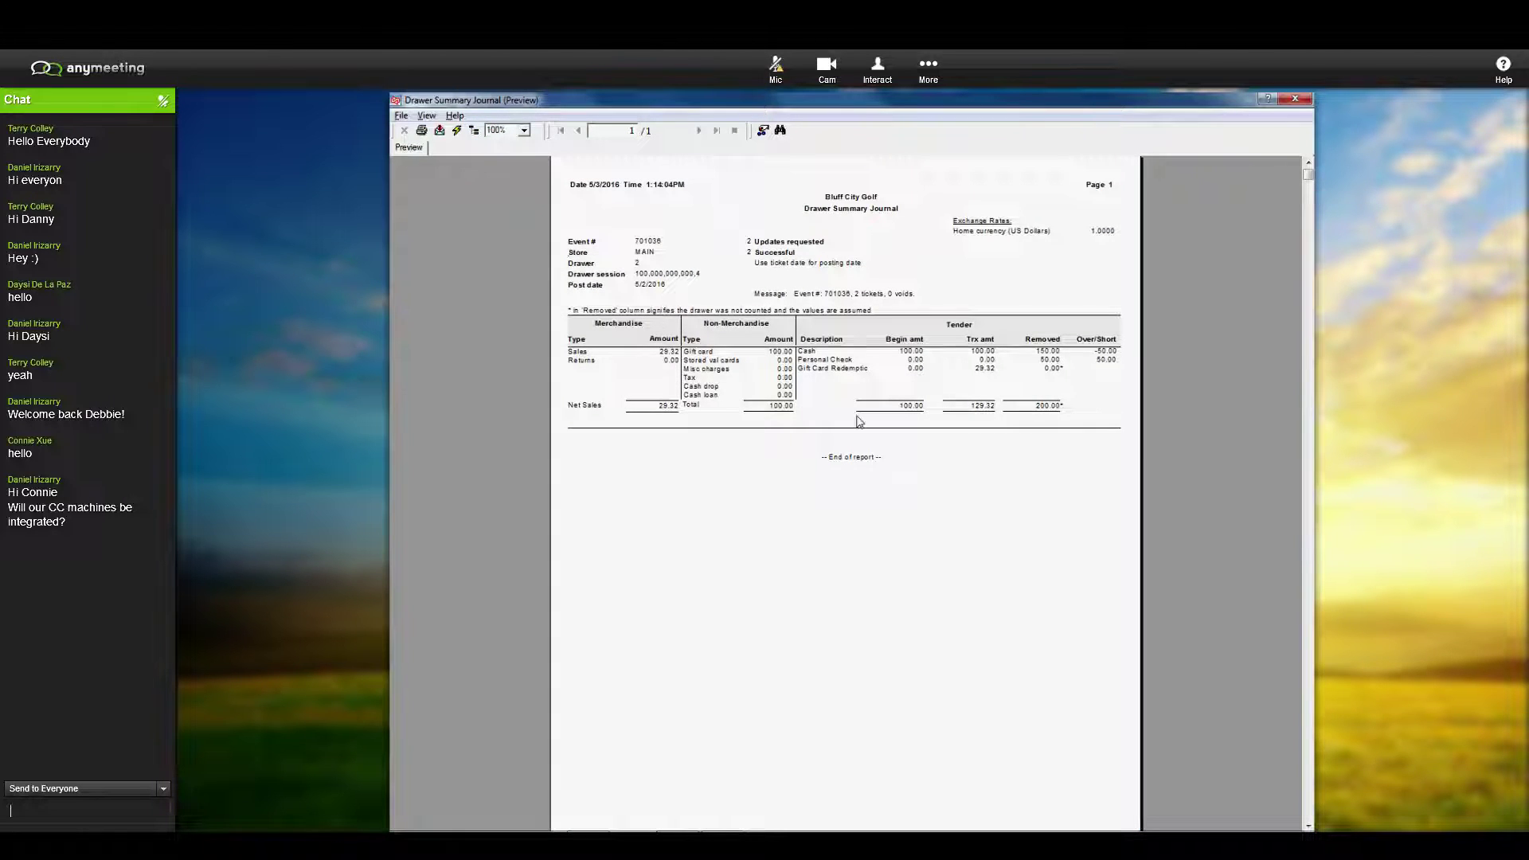
Step: Send the chat message "So would the charges not reconcile if it didn't post" and move the screen-sharing meeting window aside
{"action": "type", "text": "So would the charges "}
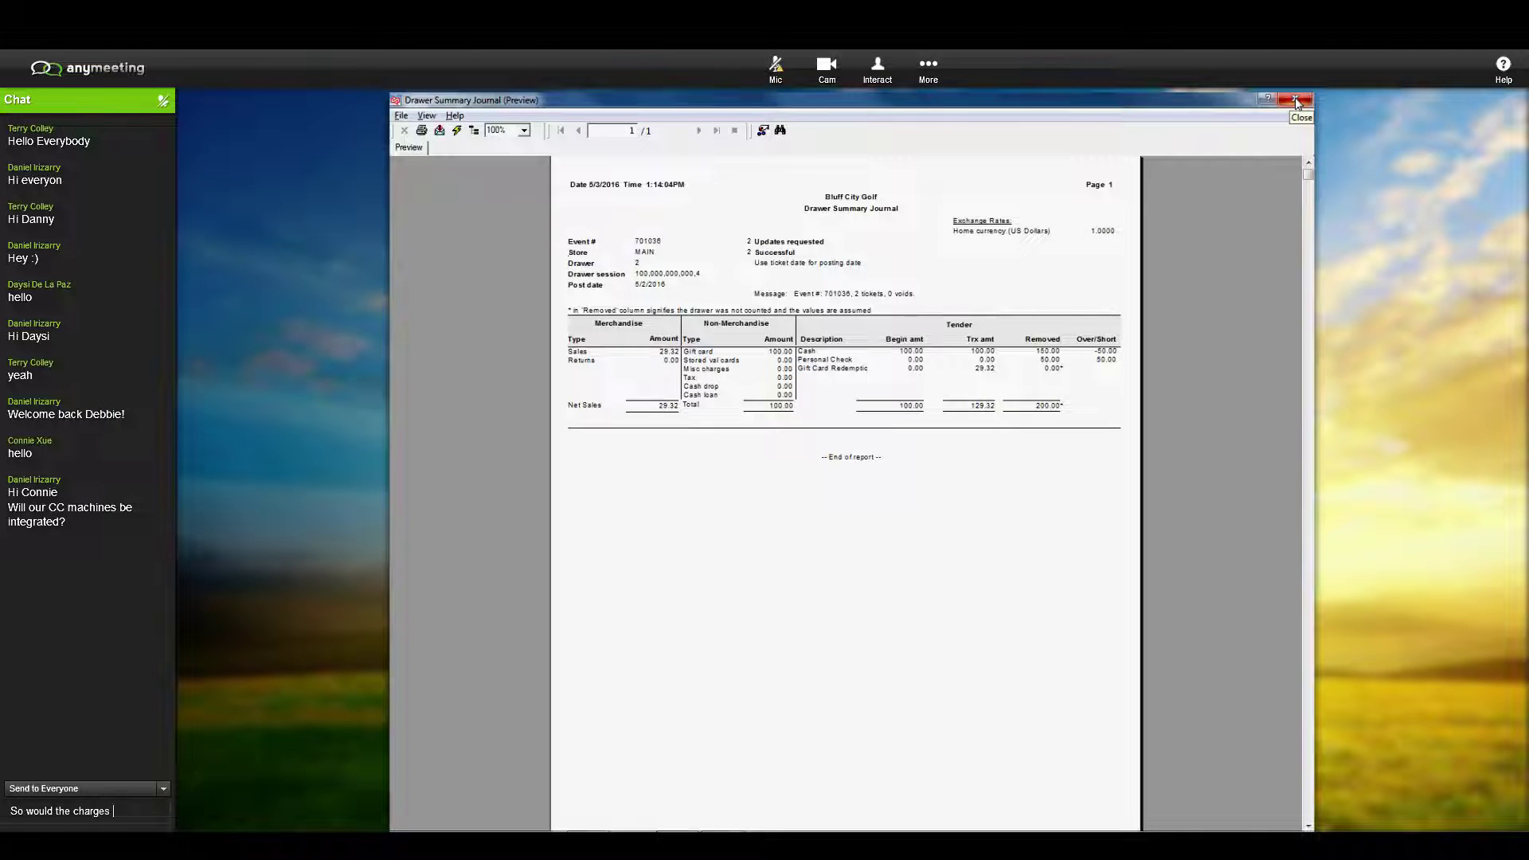
{"action": "type", "text": "not reconcile "}
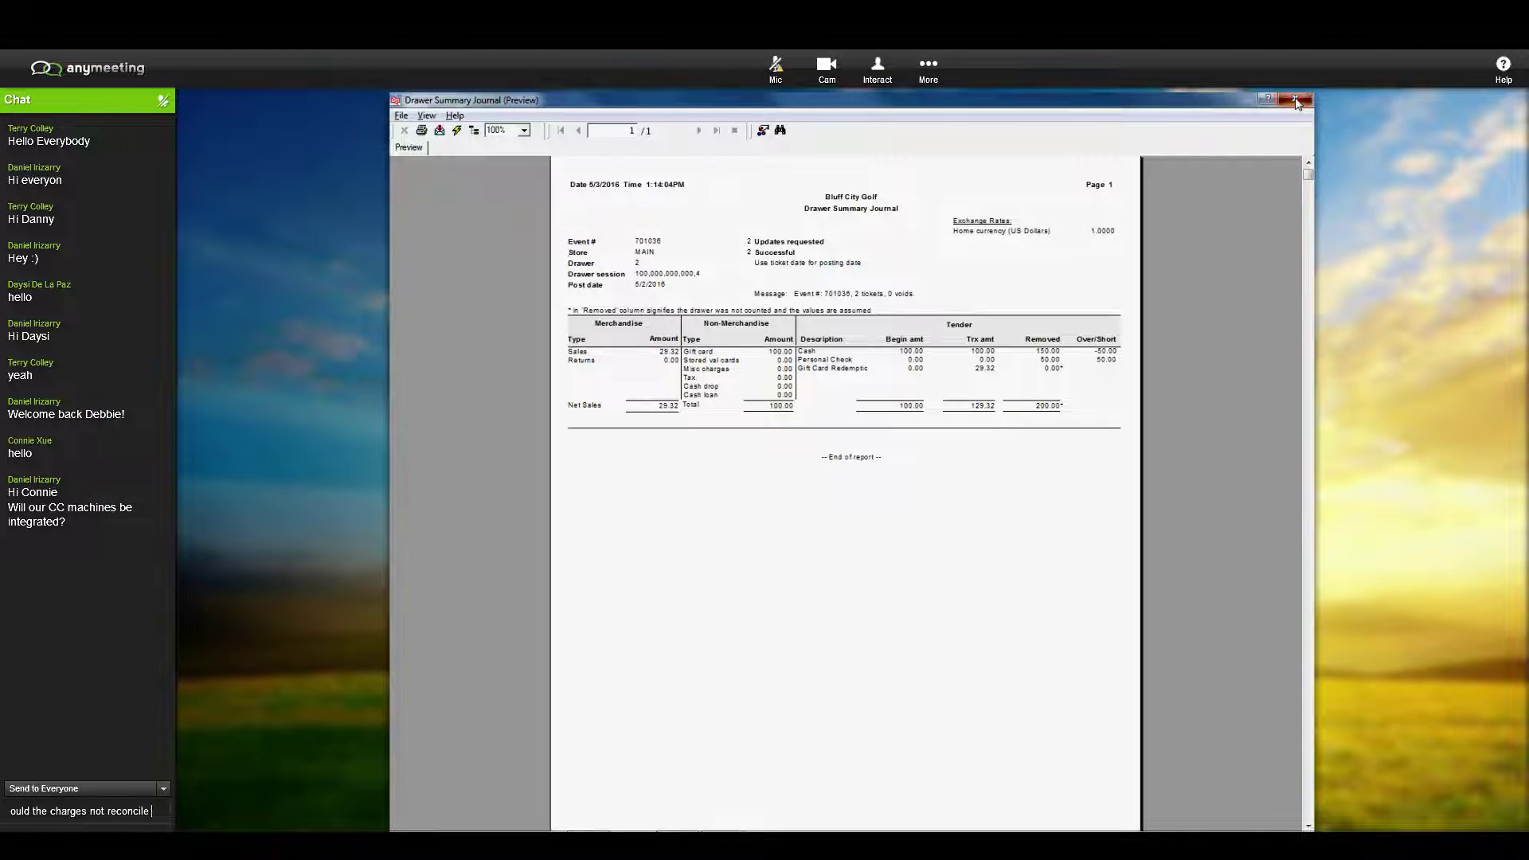
{"action": "type", "text": "if it"}
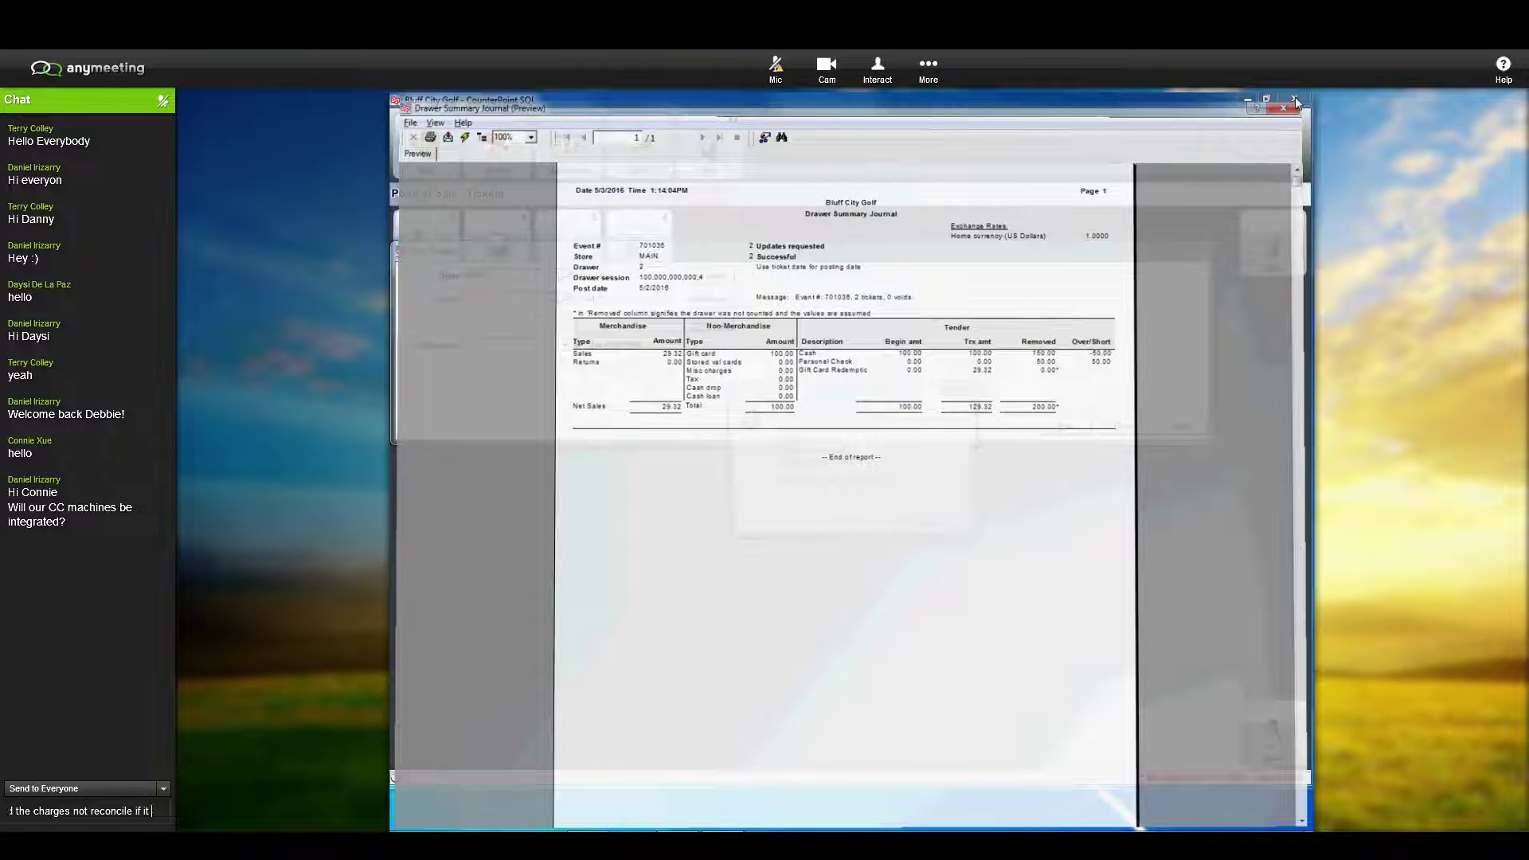
{"action": "type", "text": " didn"}
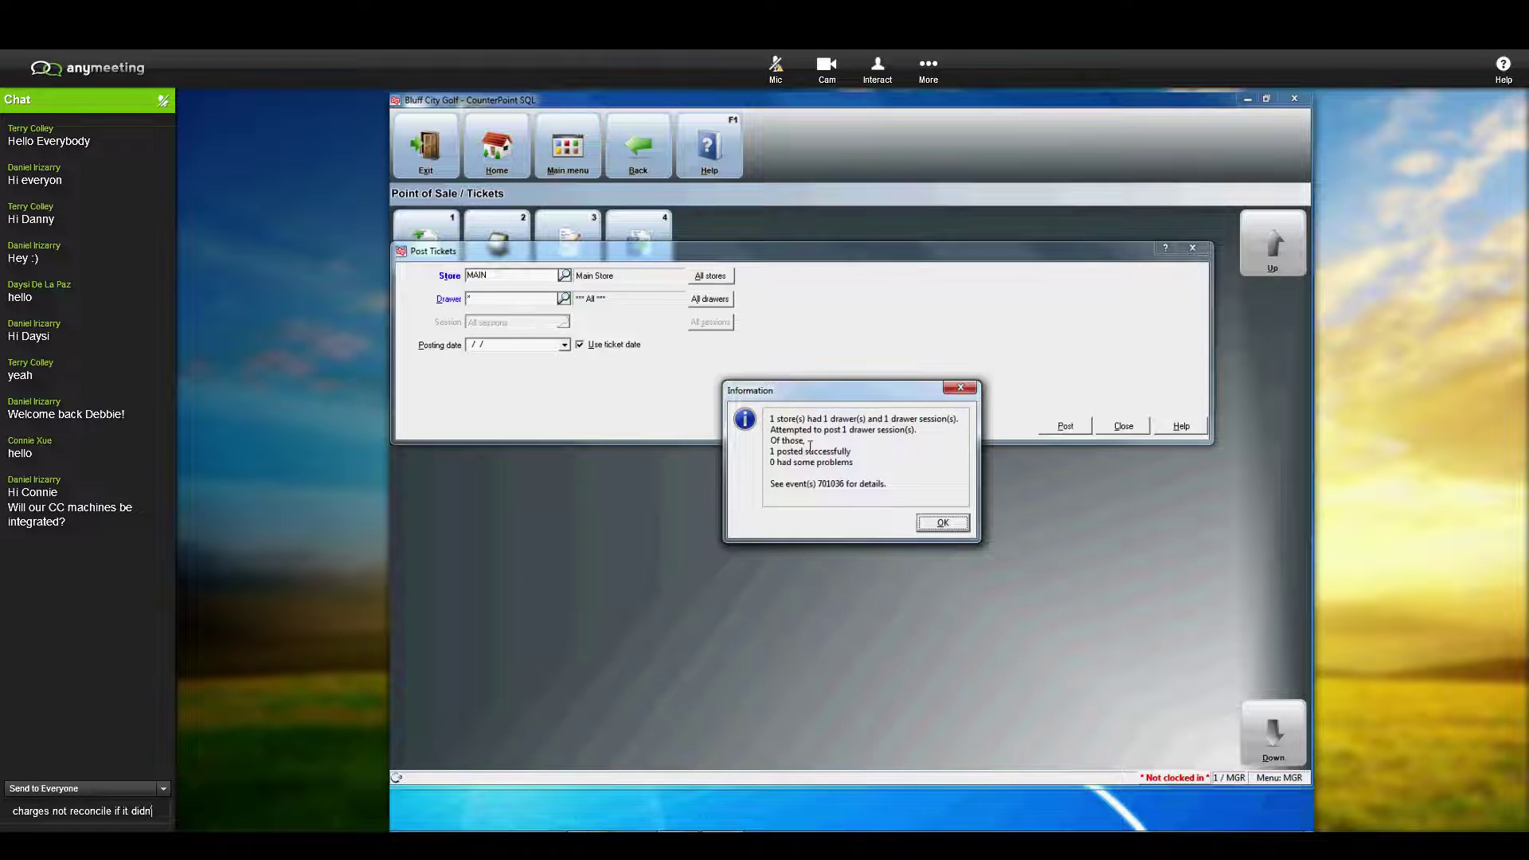
{"action": "type", "text": "'t post"}
{"action": "key", "text": "Return"}
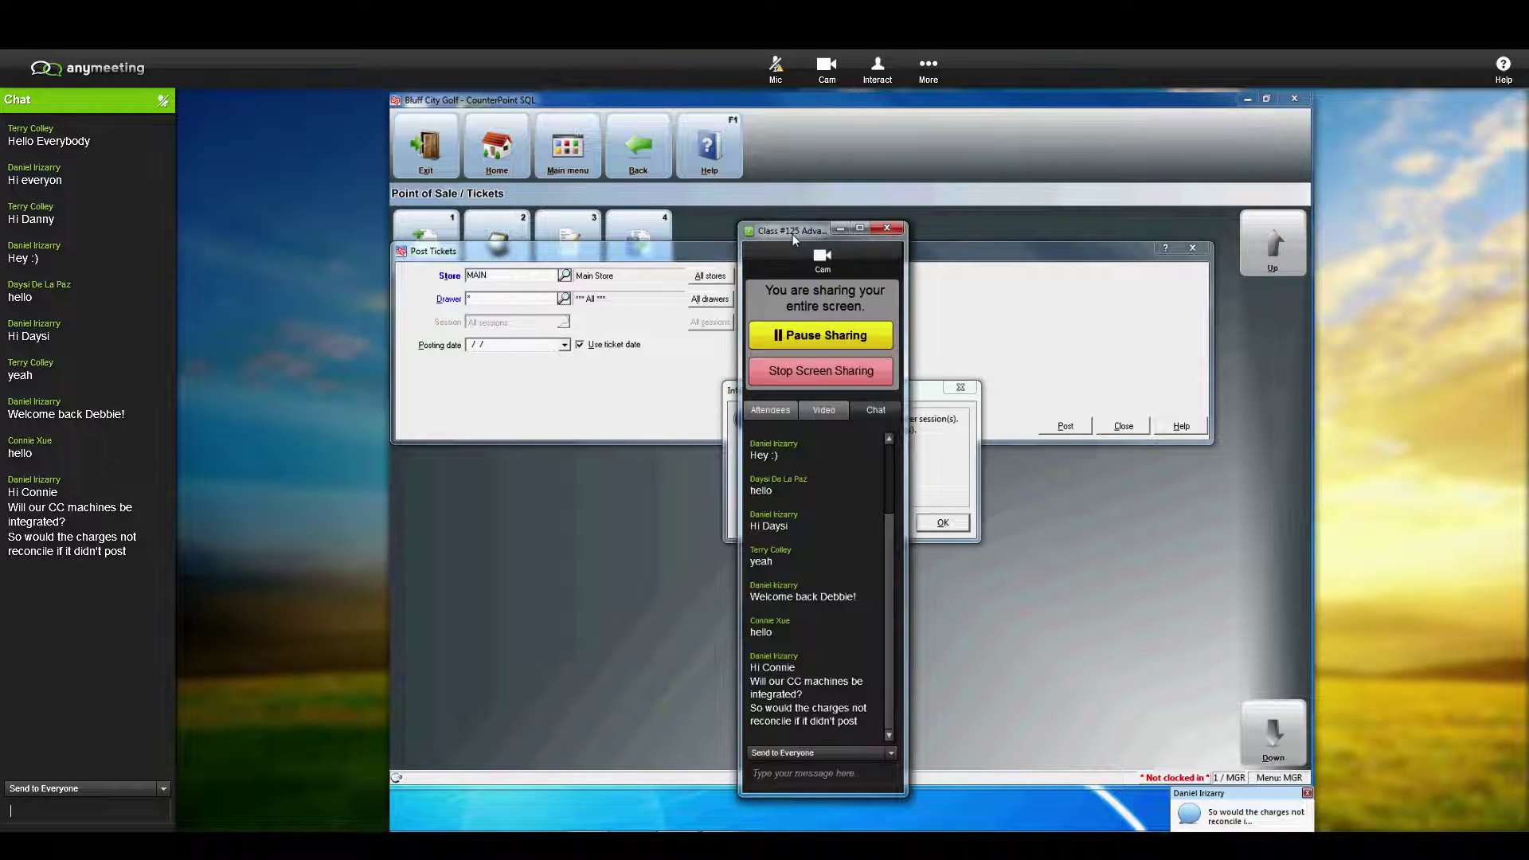
{"action": "left_click_drag", "start_coordinate": [791, 234], "coordinate": [651, 190]}
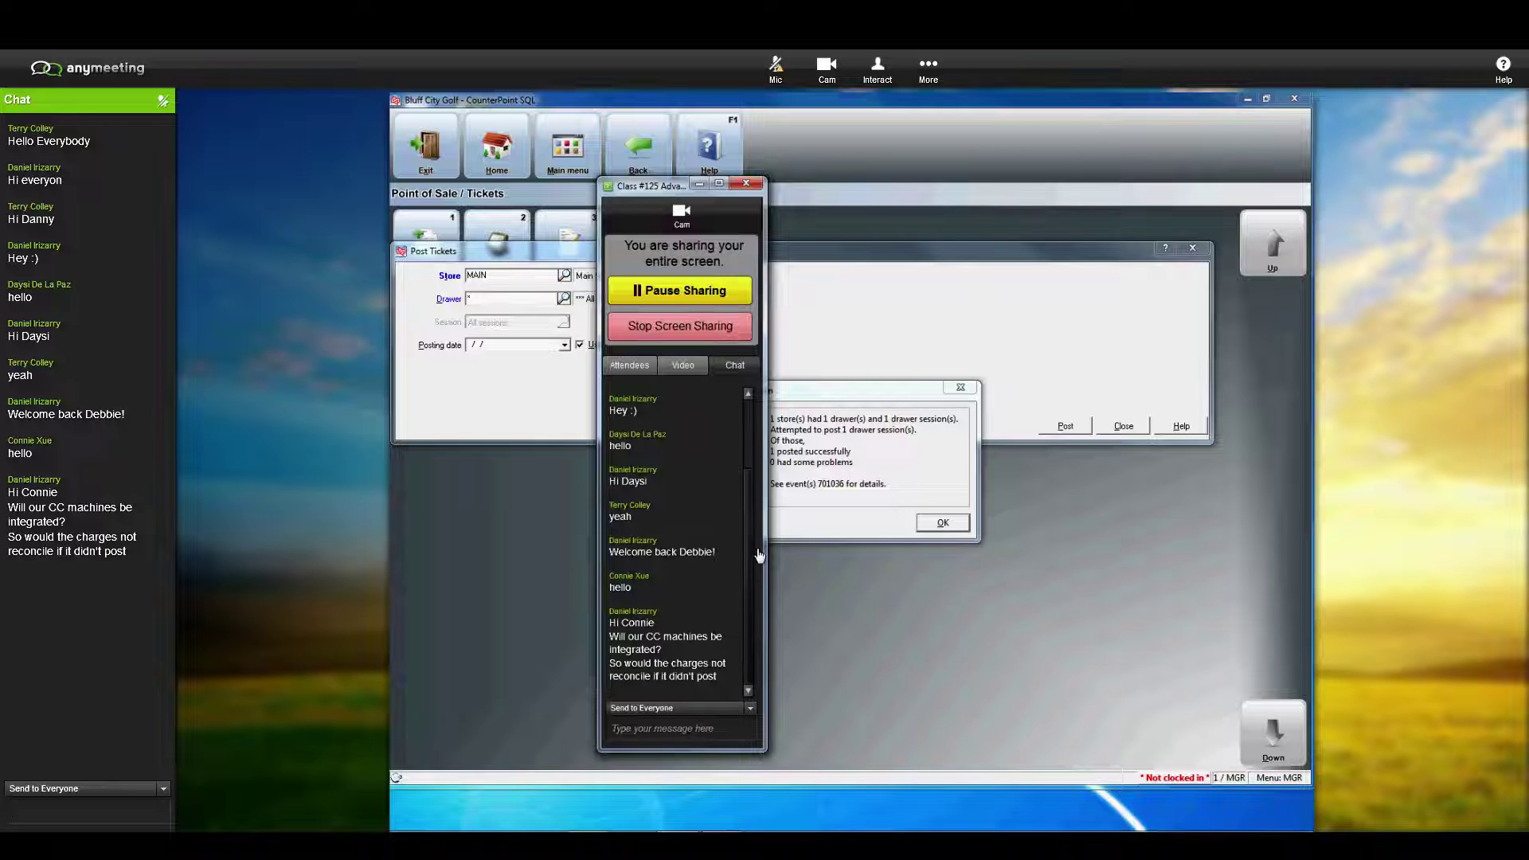
{"action": "type", "text": "Or is posting "}
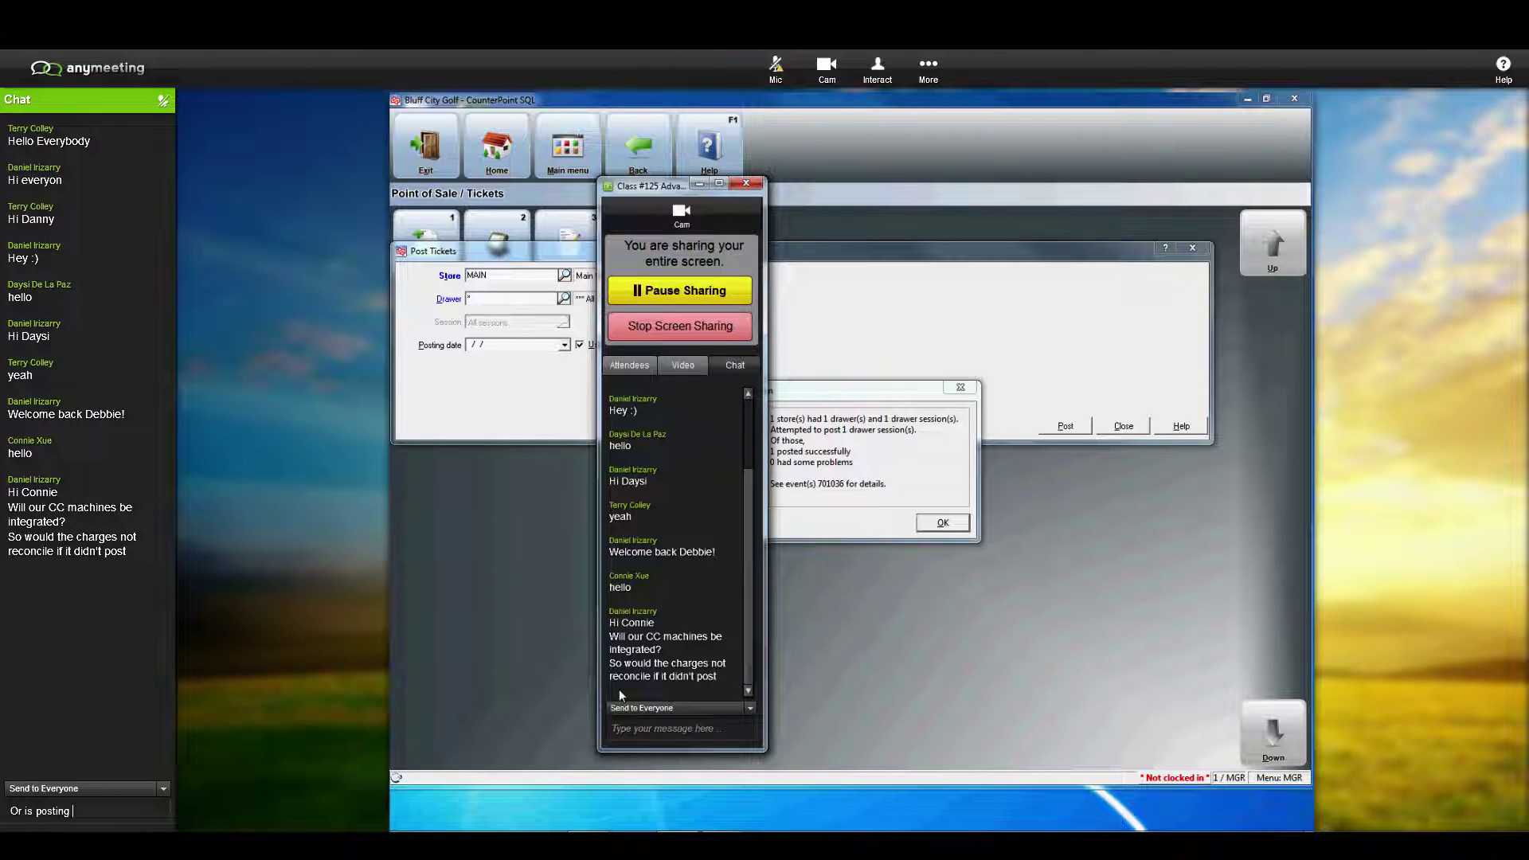
{"action": "type", "text": "internal only"}
{"action": "key", "text": "BackSpace"}
{"action": "key", "text": "BackSpace"}
{"action": "key", "text": "BackSpace"}
{"action": "key", "text": "BackSpace"}
{"action": "key", "text": "BackSpace"}
{"action": "key", "text": "BackSpace"}
{"action": "key", "text": "BackSpace"}
{"action": "key", "text": "BackSpace"}
{"action": "key", "text": "BackSpace"}
{"action": "key", "text": "BackSpace"}
{"action": "key", "text": "BackSpace"}
{"action": "key", "text": "BackSpace"}
{"action": "key", "text": "BackSpace"}
{"action": "key", "text": "BackSpace"}
{"action": "key", "text": "BackSpace"}
{"action": "key", "text": "BackSpace"}
{"action": "key", "text": "BackSpace"}
{"action": "key", "text": "BackSpace"}
{"action": "key", "text": "BackSpace"}
{"action": "key", "text": "BackSpace"}
{"action": "key", "text": "BackSpace"}
{"action": "key", "text": "BackSpace"}
{"action": "key", "text": "BackSpace"}
{"action": "key", "text": "BackSpace"}
{"action": "key", "text": "BackSpace"}
{"action": "key", "text": "BackSpace"}
{"action": "key", "text": "BackSpace"}
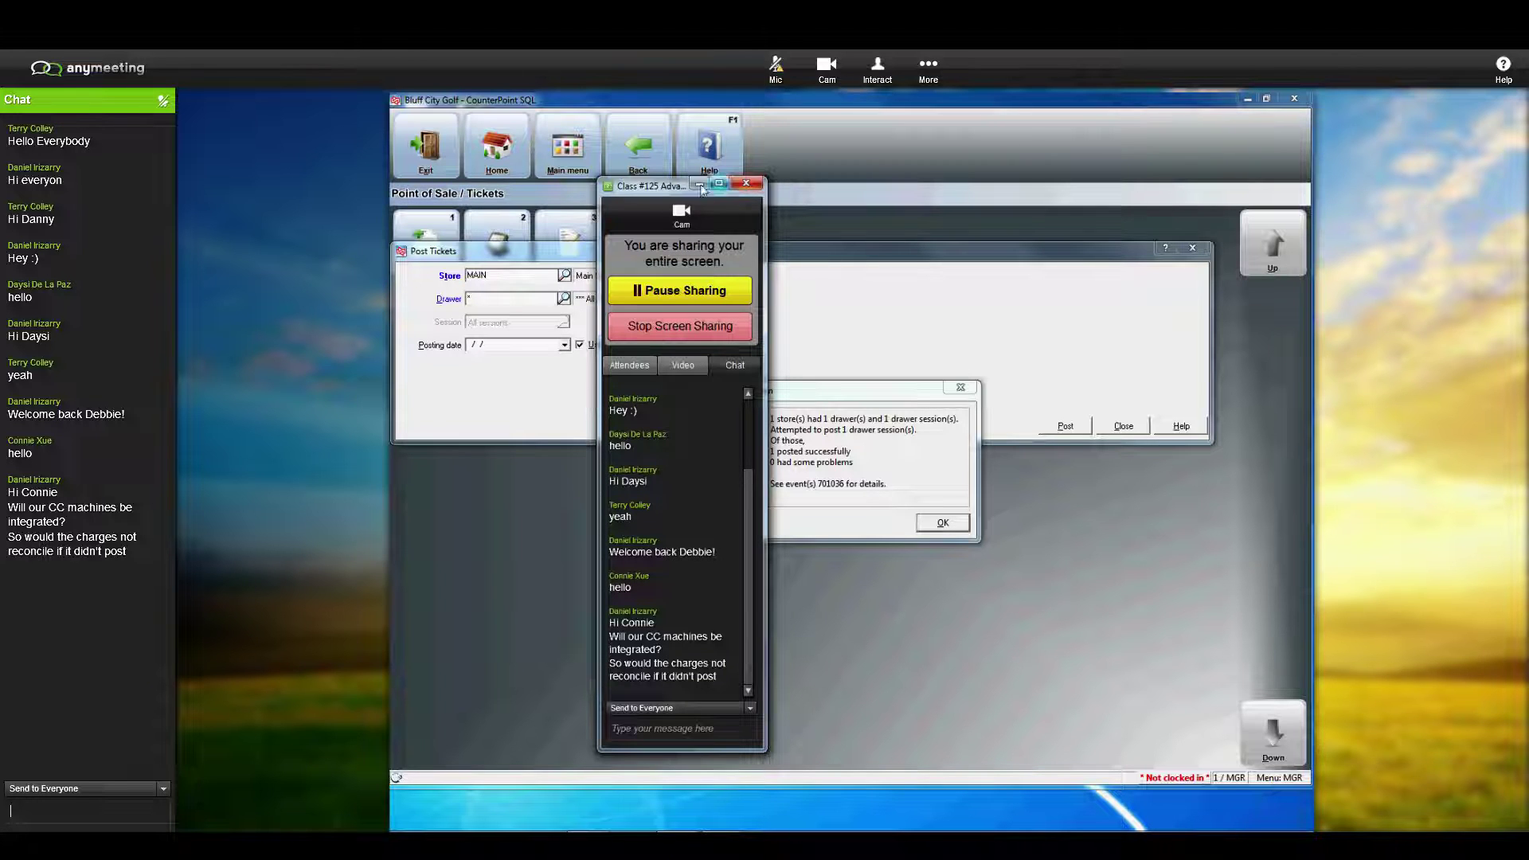
Step: Ask in the chat: "So this is strictly for internal accounting?"
{"action": "type", "text": "So this"}
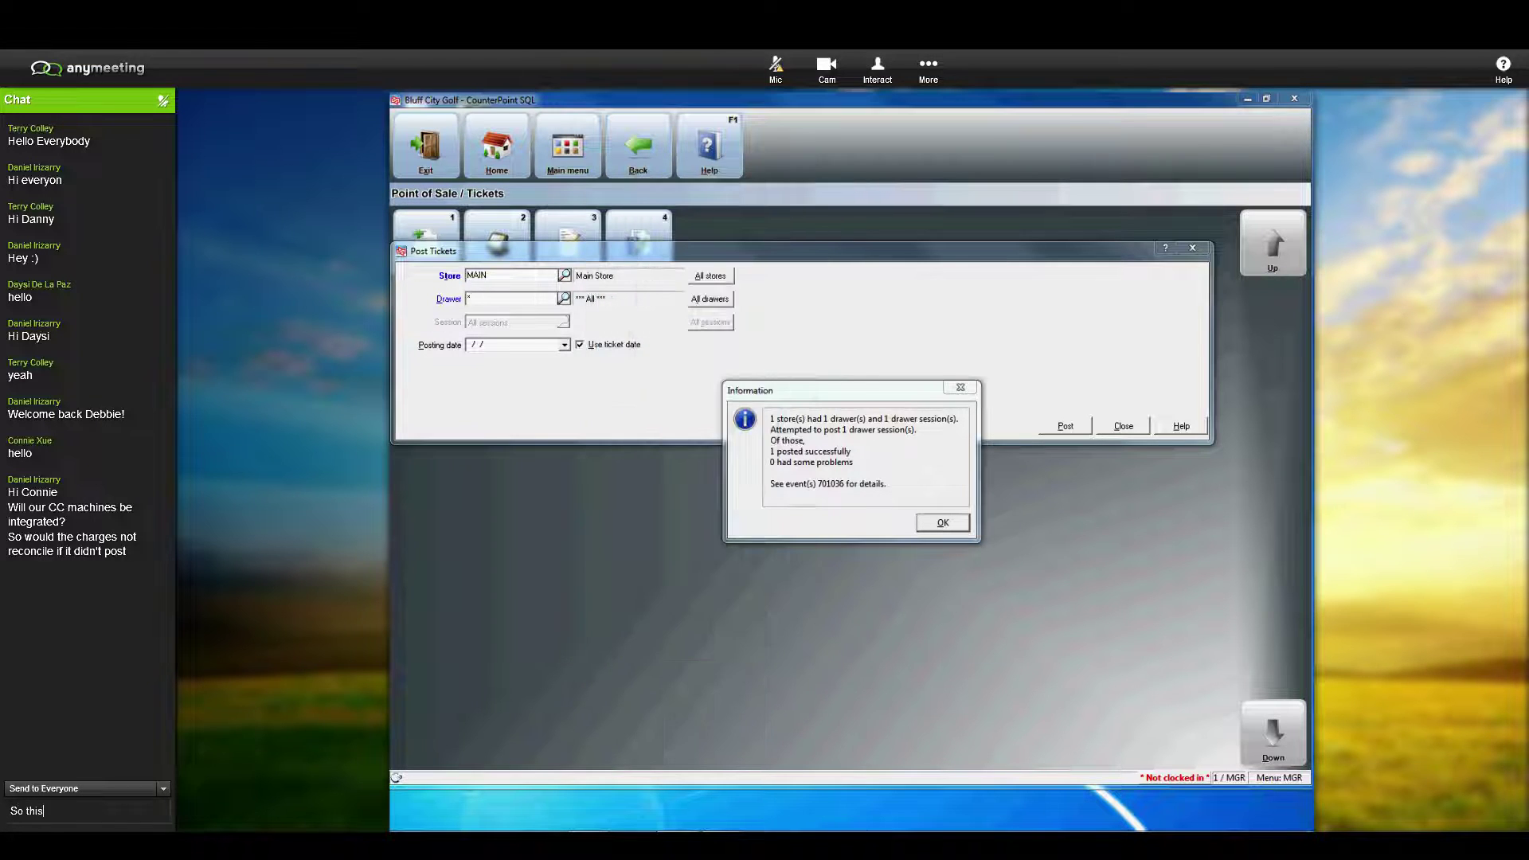
{"action": "type", "text": " is strictly for internal accounting?"}
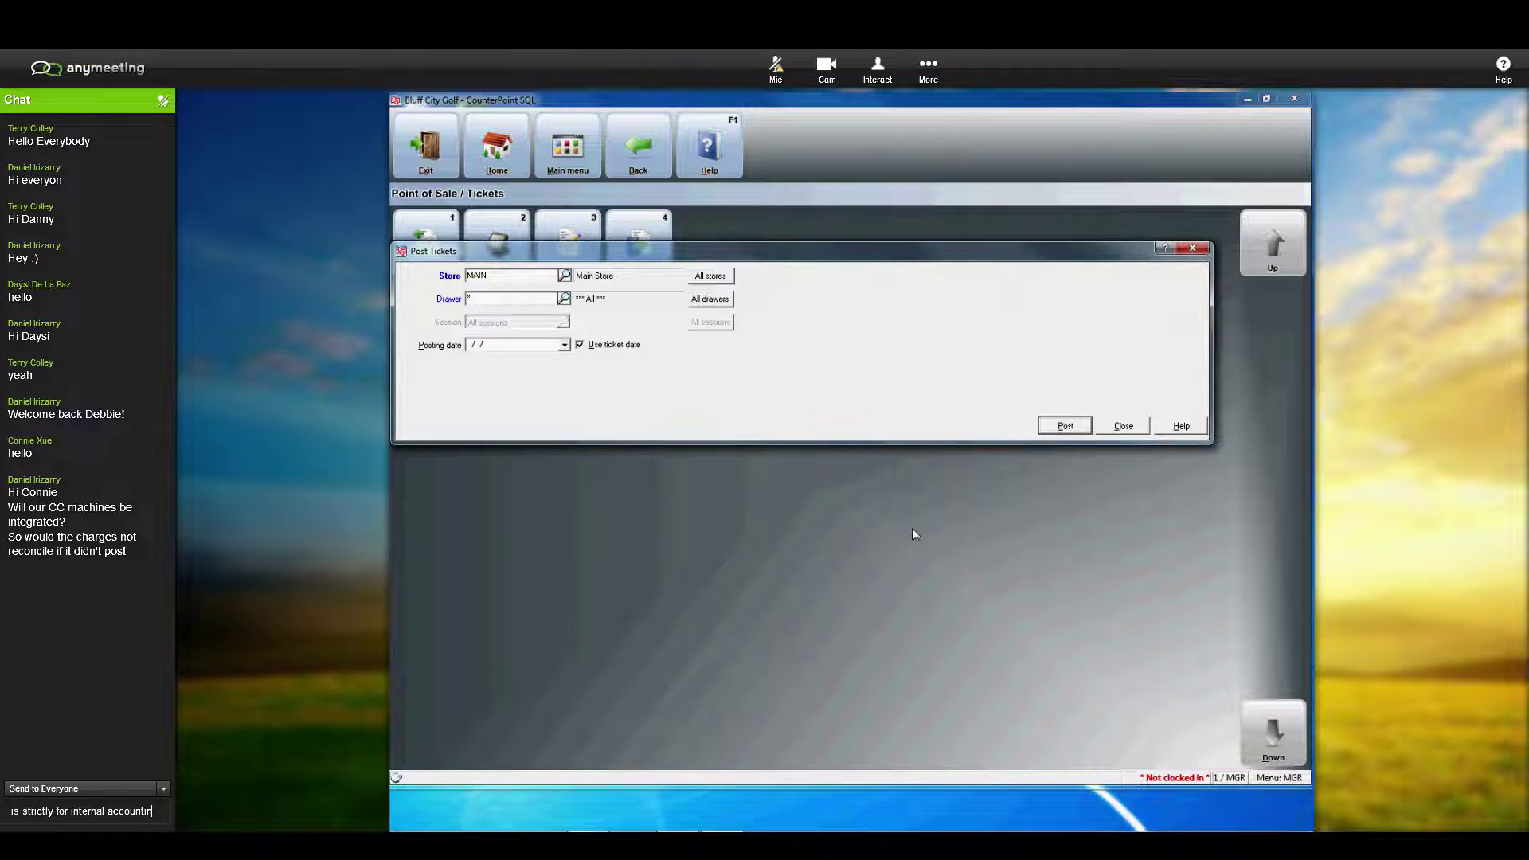
{"action": "key", "text": "Return"}
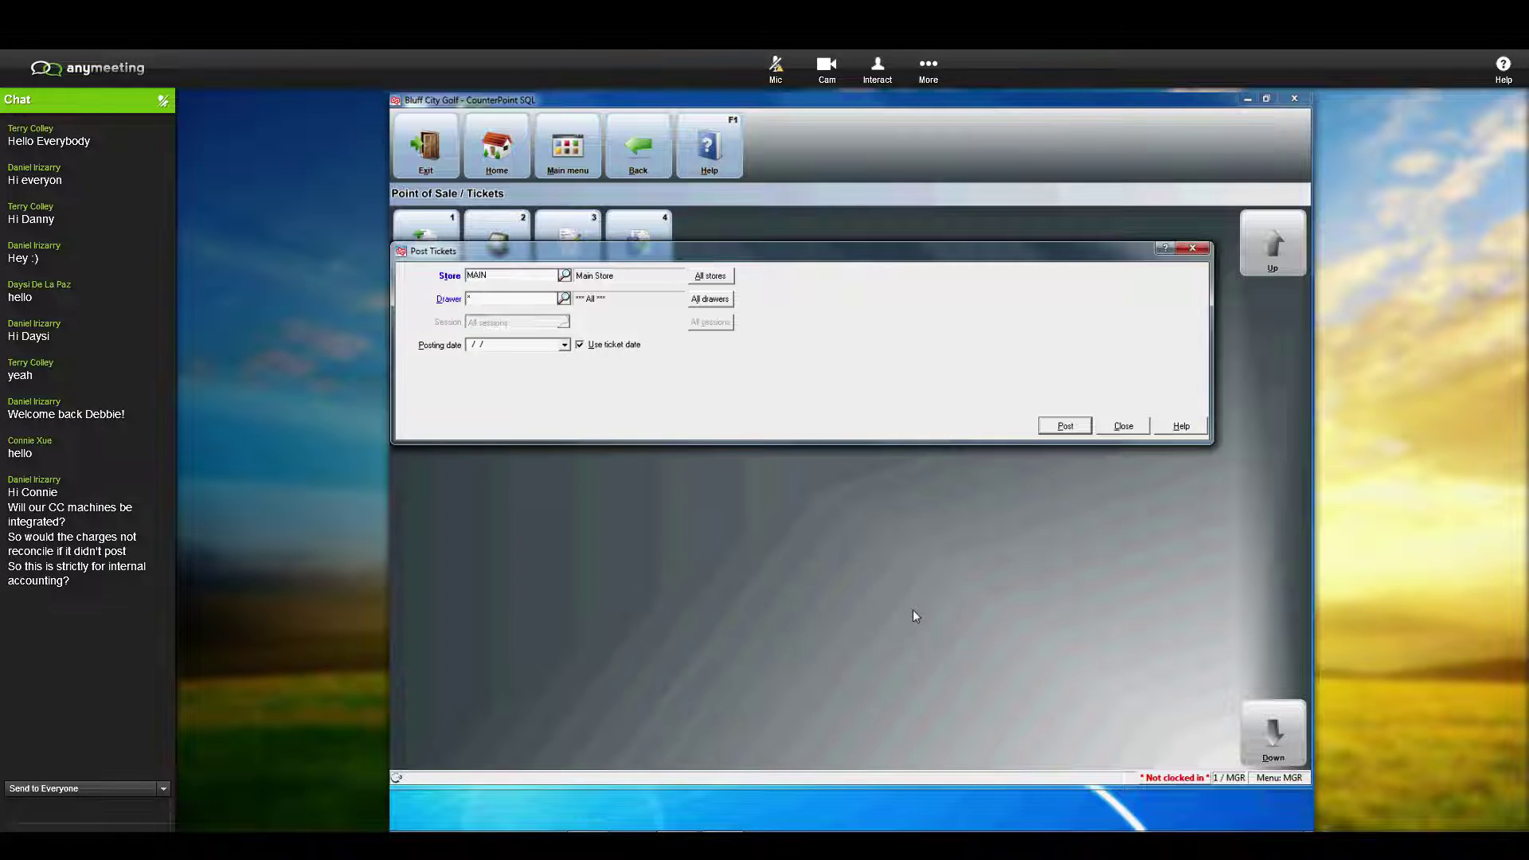
Step: Send everyone the chat question "So inventory doesn't update until EoD after postinG?"
{"action": "type", "text": "So inventory"}
{"action": "type", "text": " doesn't u"}
{"action": "type", "text": "pdate "}
{"action": "type", "text": "unti"}
{"action": "type", "text": "EoD"}
{"action": "type", "text": " a"}
{"action": "type", "text": "fter postinG?"}
{"action": "key", "text": "Return"}
Step: Leave ticket posting and check the DEODORANT item's quantity on hand and quantity available in the inventory item records
{"action": "left_click", "coordinate": [1123, 426]}
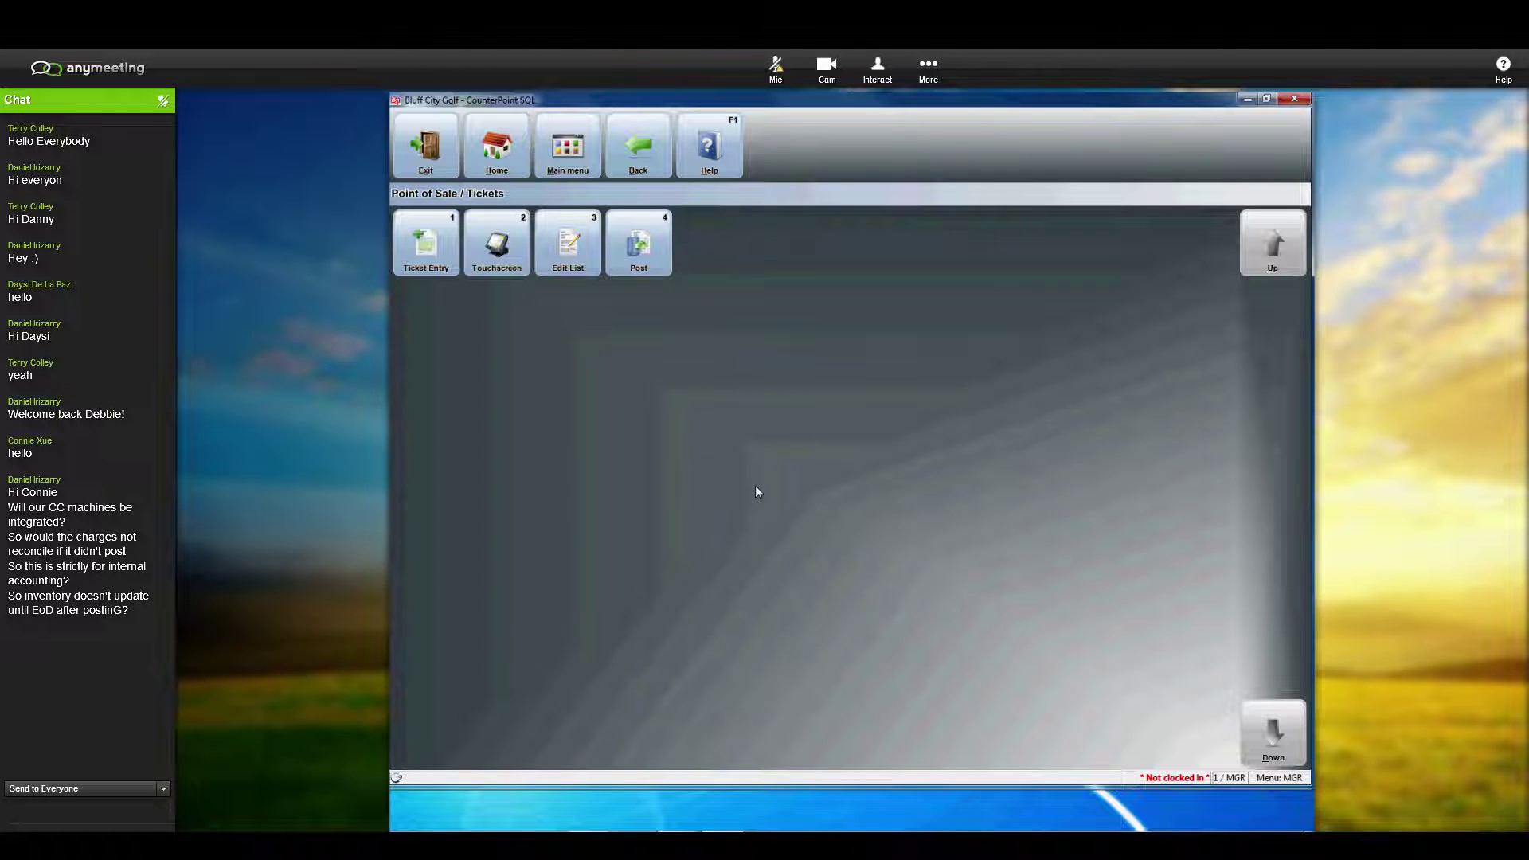
{"action": "left_click", "coordinate": [566, 155]}
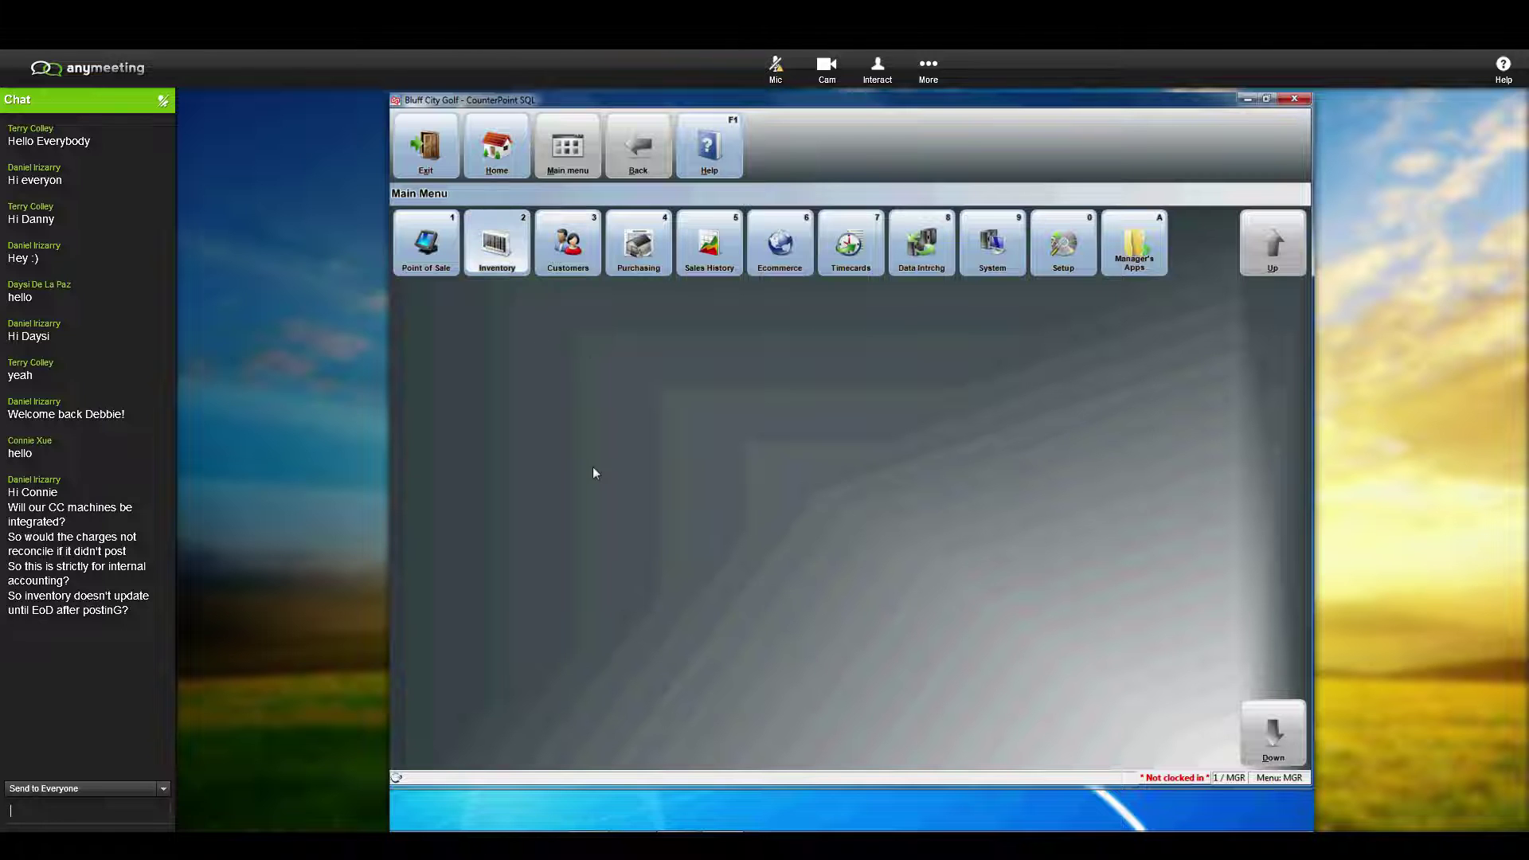
{"action": "left_click", "coordinate": [497, 243]}
{"action": "left_click", "coordinate": [444, 271]}
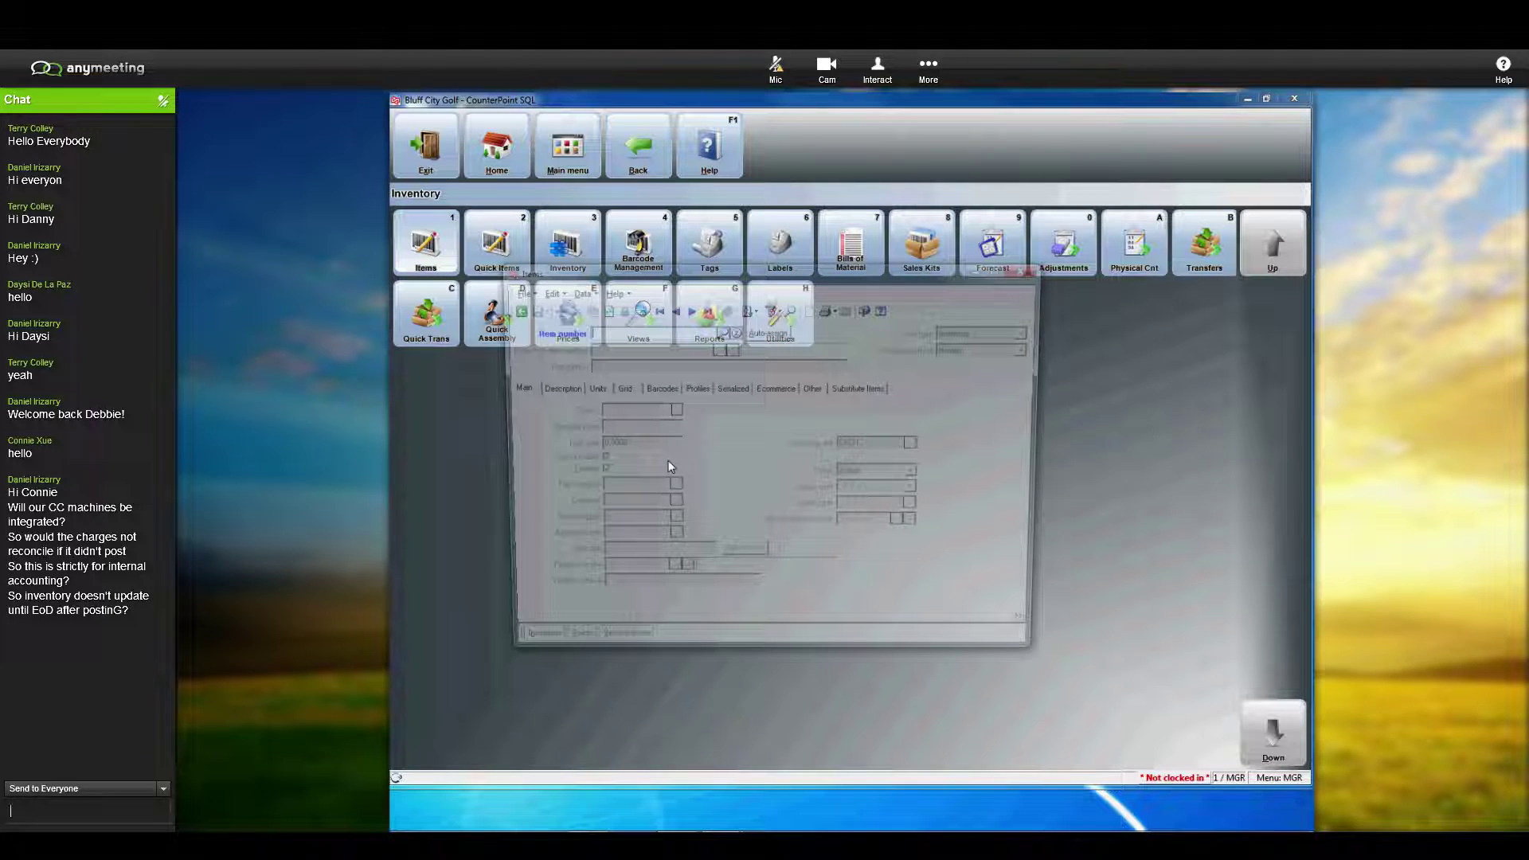
{"action": "left_click", "coordinate": [689, 309]}
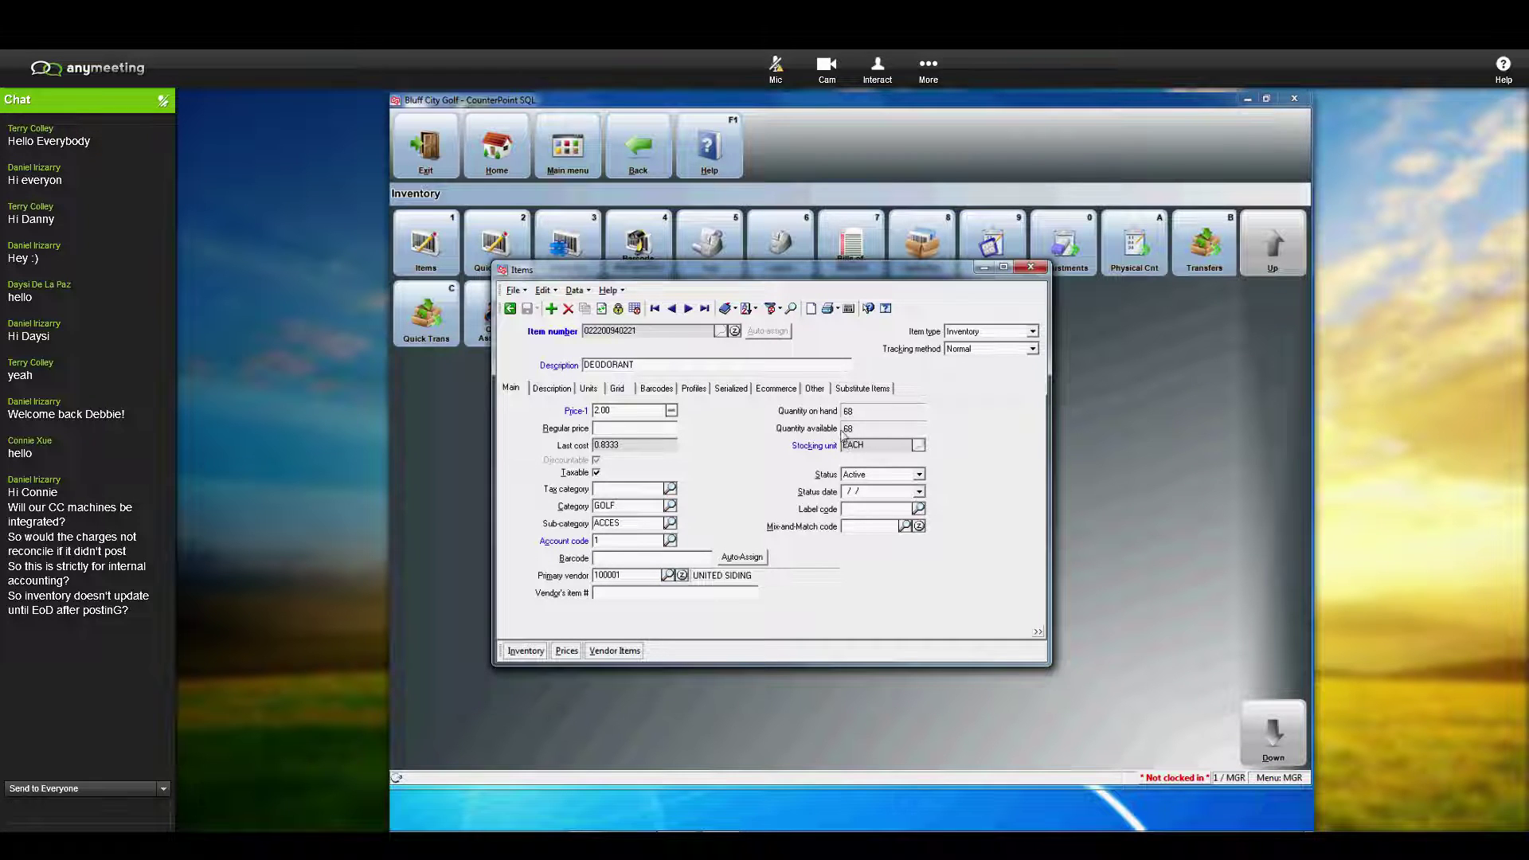
{"action": "left_click", "coordinate": [1032, 267]}
Step: Look over the Point of Sale drawer functions and return to the Point of Sale overview
{"action": "left_click", "coordinate": [568, 145]}
{"action": "left_click", "coordinate": [426, 243]}
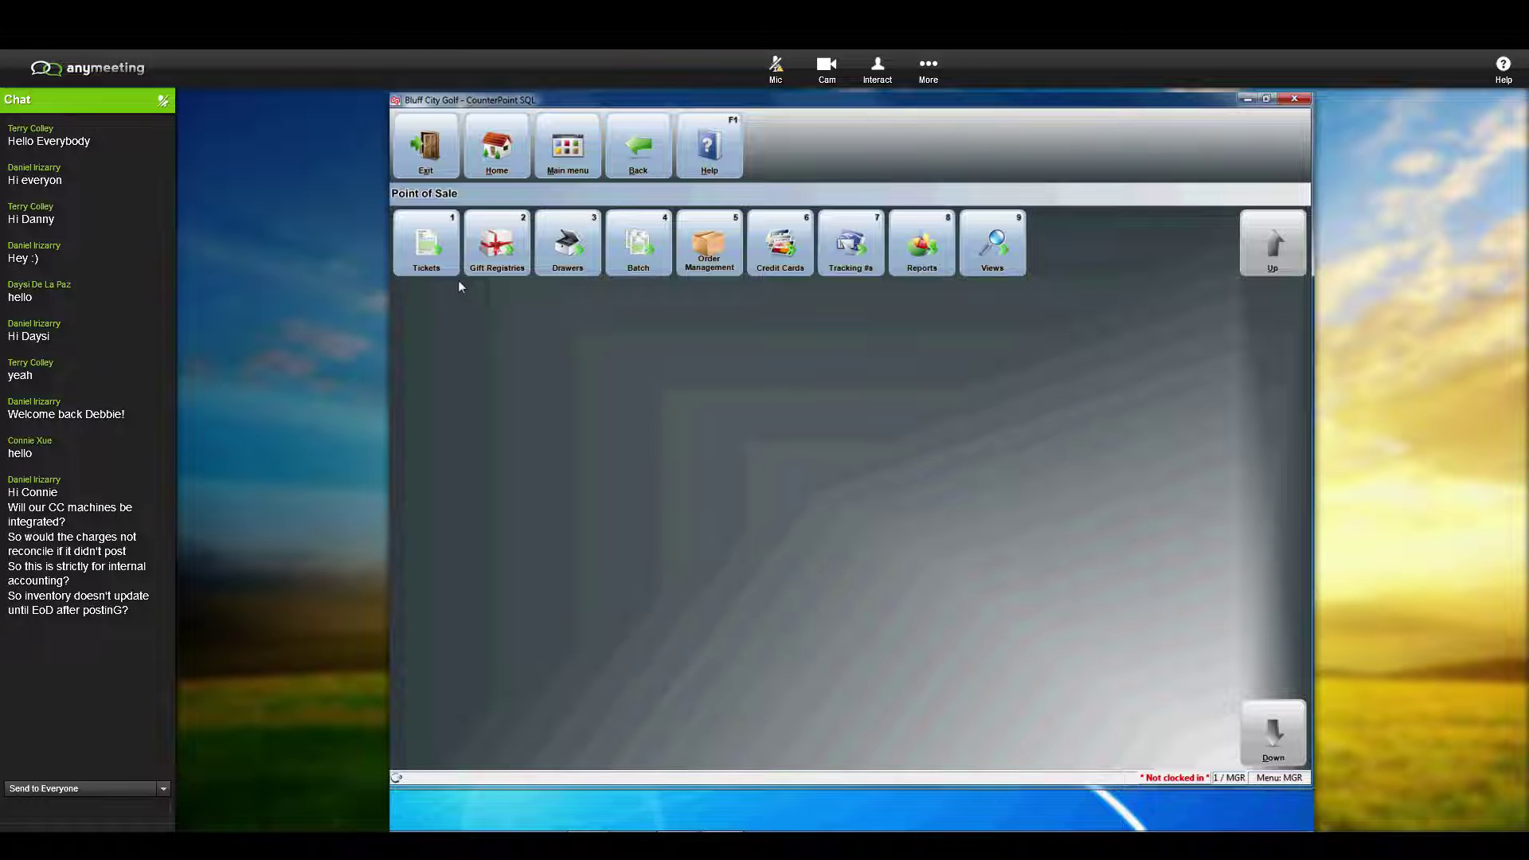
{"action": "left_click", "coordinate": [590, 253]}
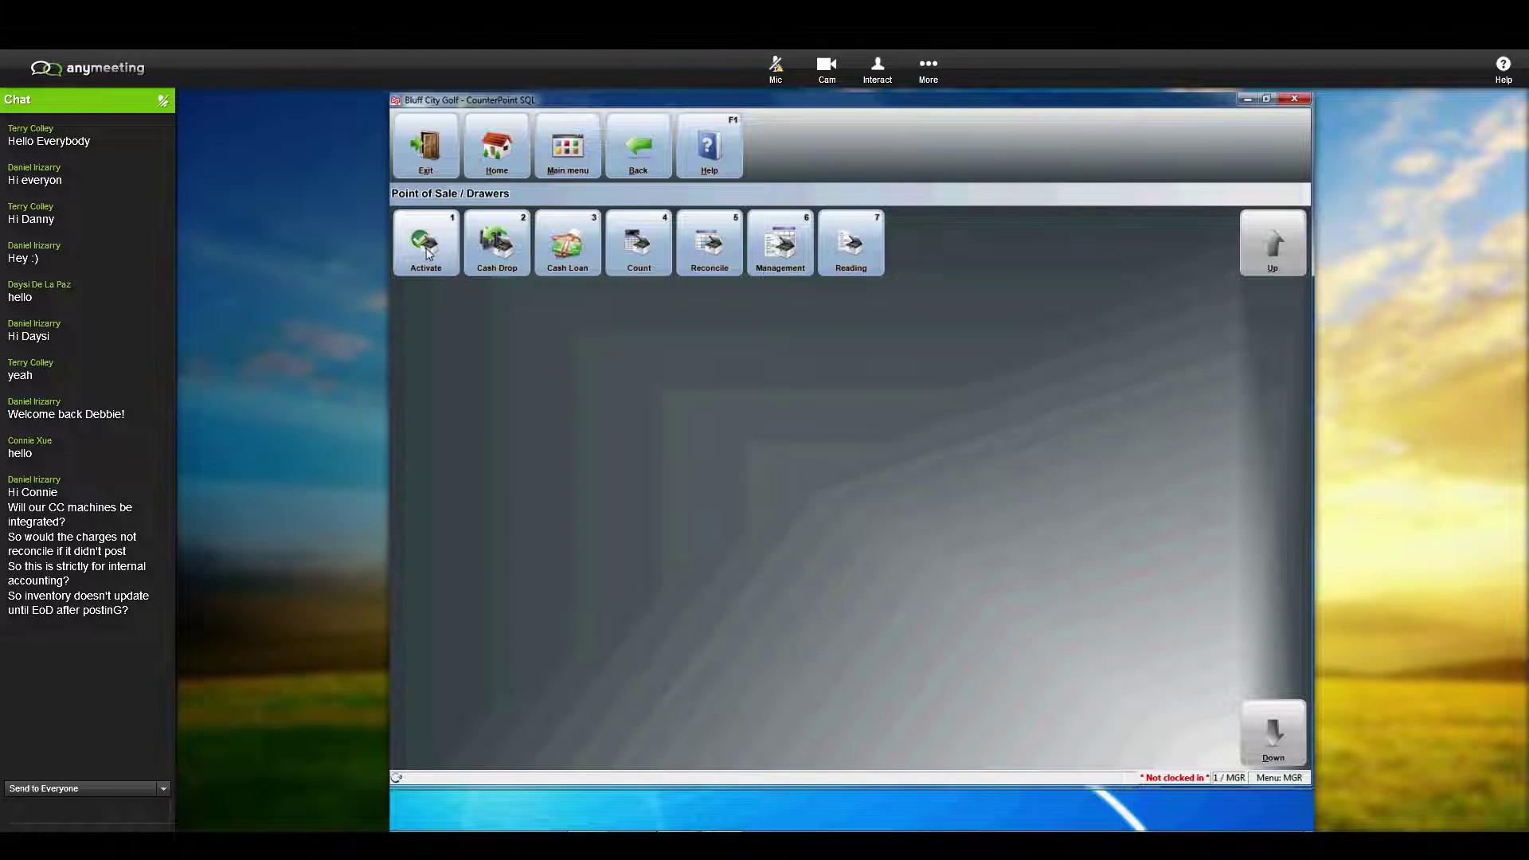
{"action": "left_click", "coordinate": [627, 163]}
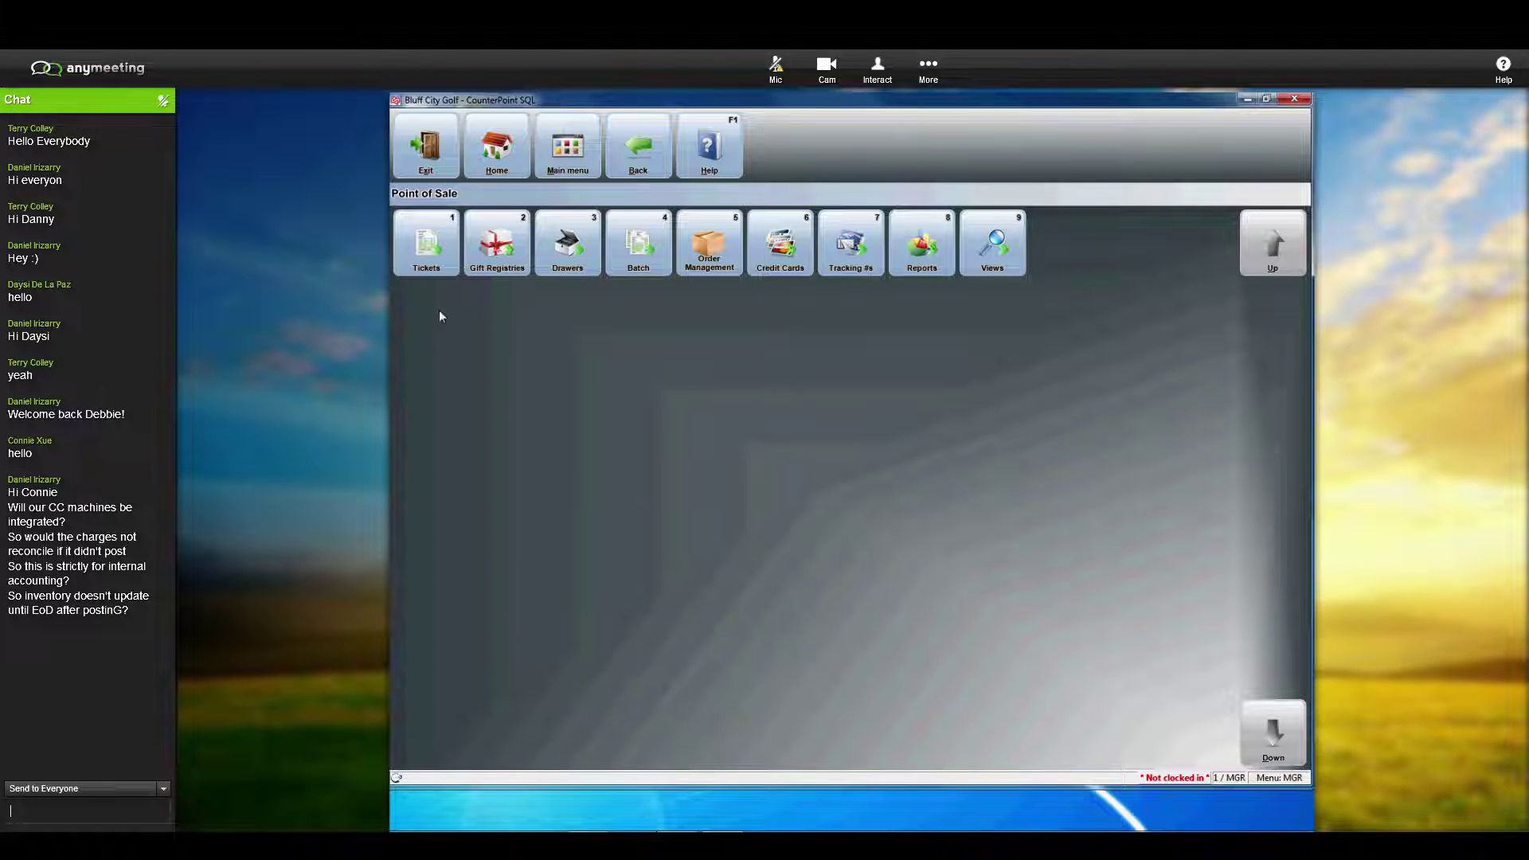
Step: Start touchscreen ticket entry and fill in its login with station 1 and drawer 1 for store MAIN
{"action": "left_click", "coordinate": [428, 260]}
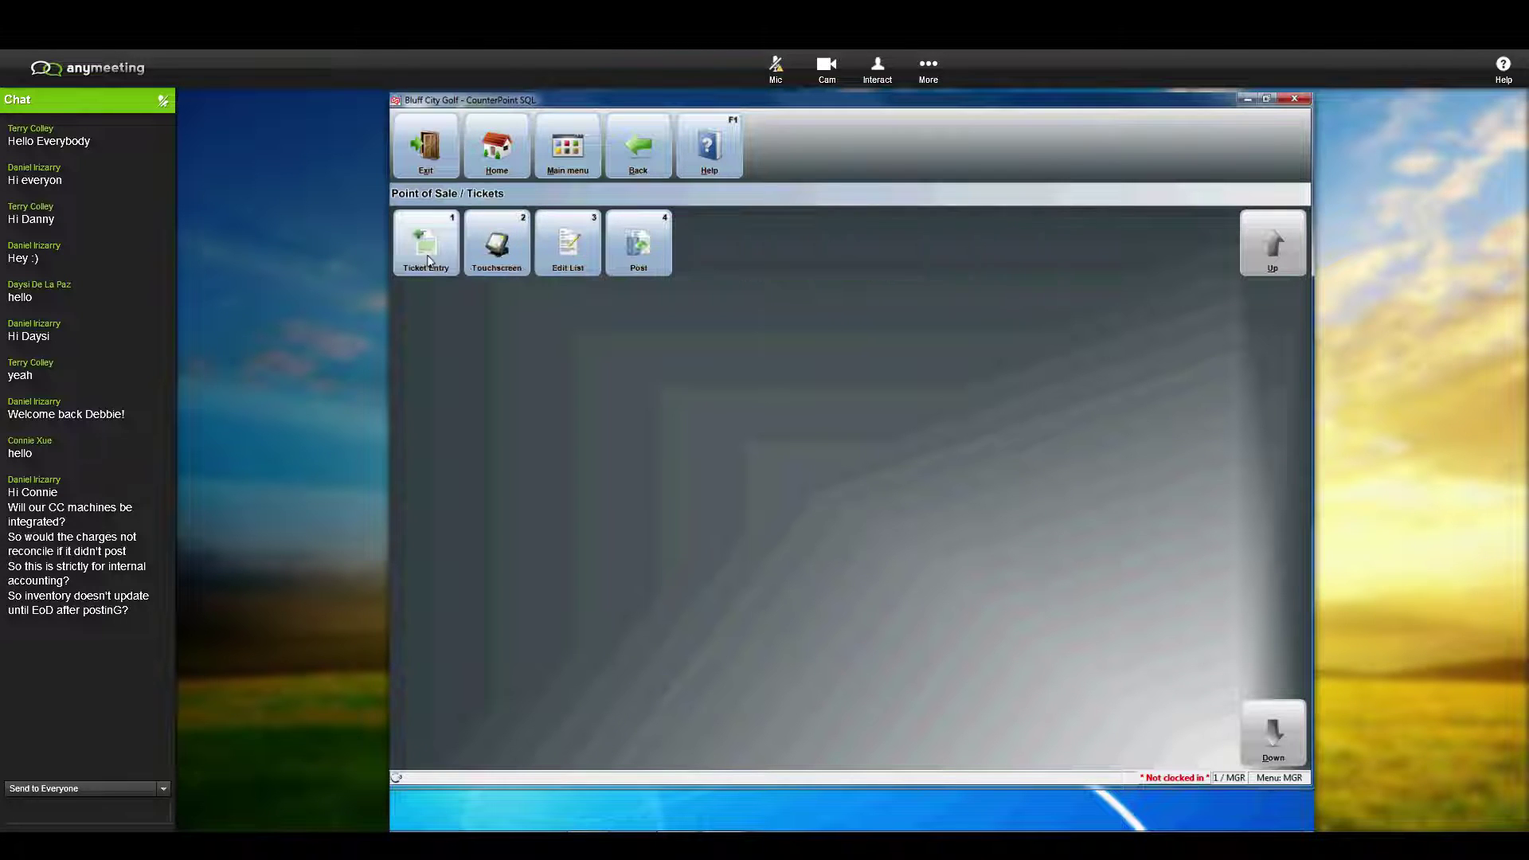
{"action": "left_click", "coordinate": [495, 259]}
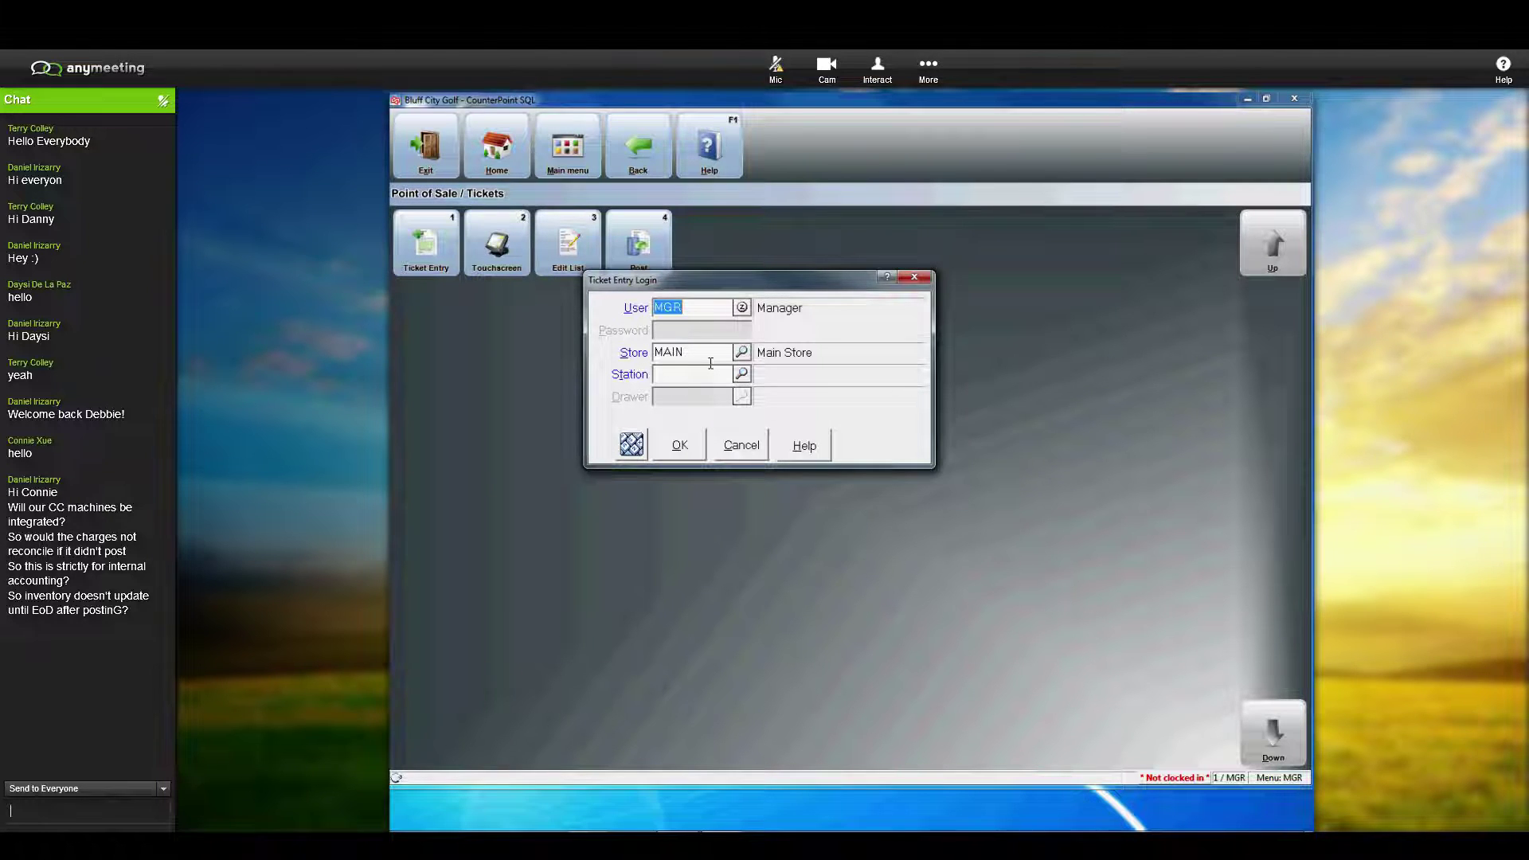
{"action": "type", "text": "Can we set"}
{"action": "left_click", "coordinate": [742, 375]}
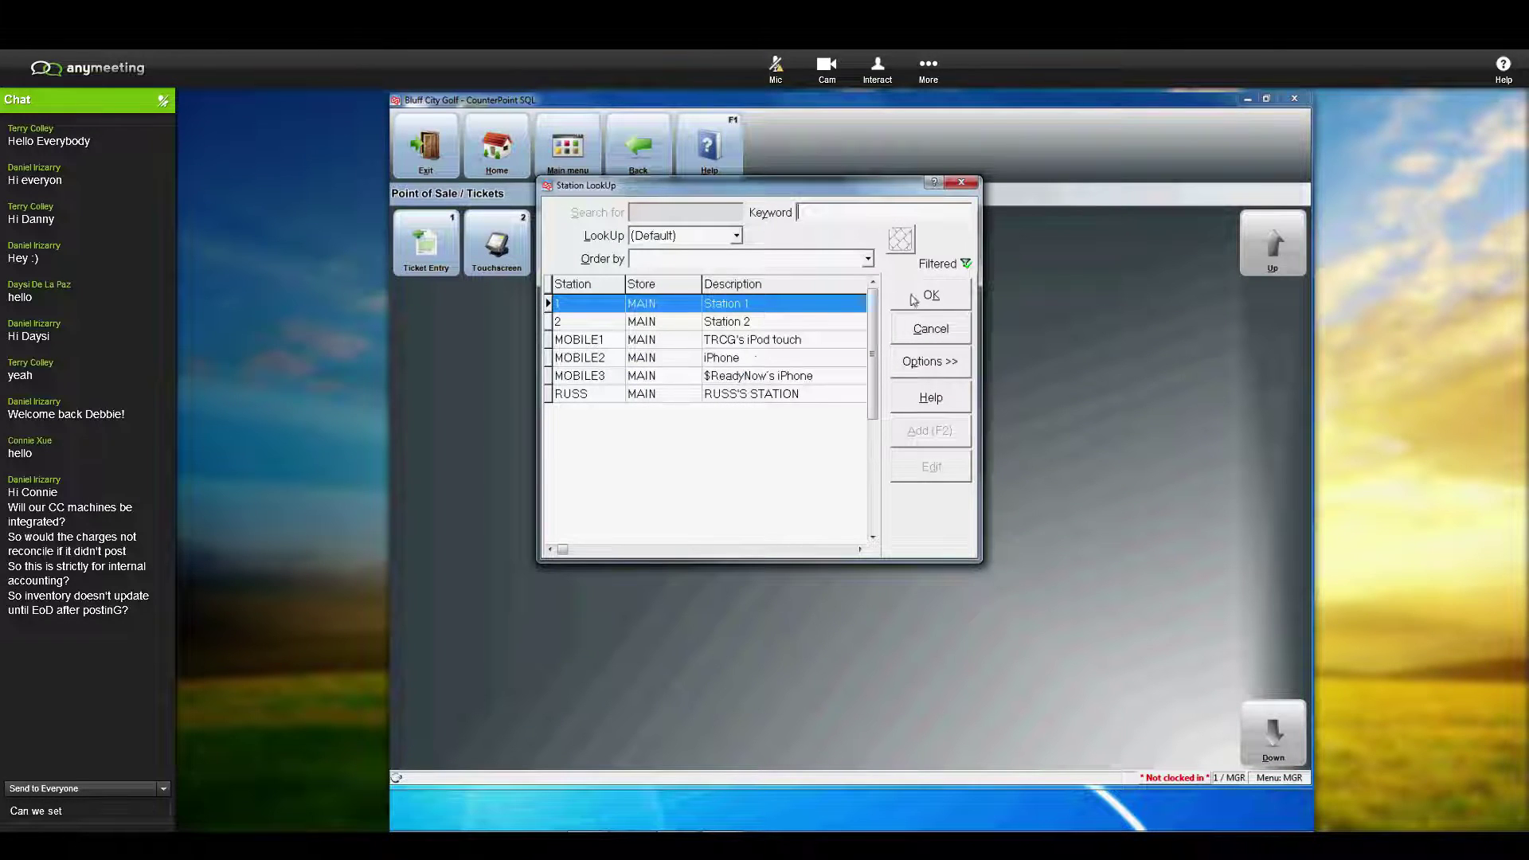
{"action": "left_click", "coordinate": [914, 299]}
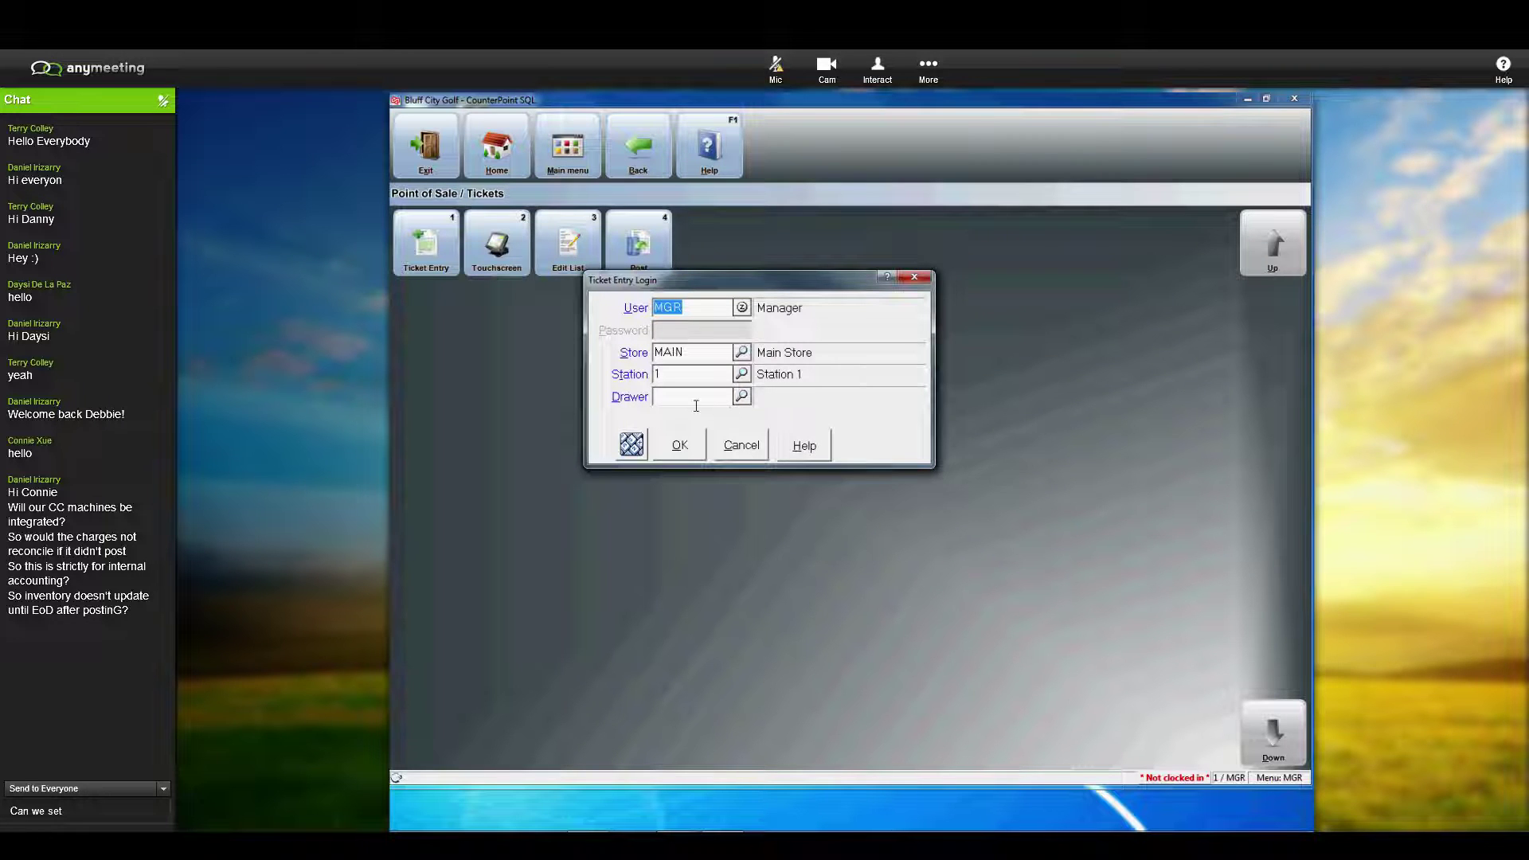
{"action": "type", "text": "1"}
{"action": "type", "text": "it to default to"}
{"action": "type", "text": " the s"}
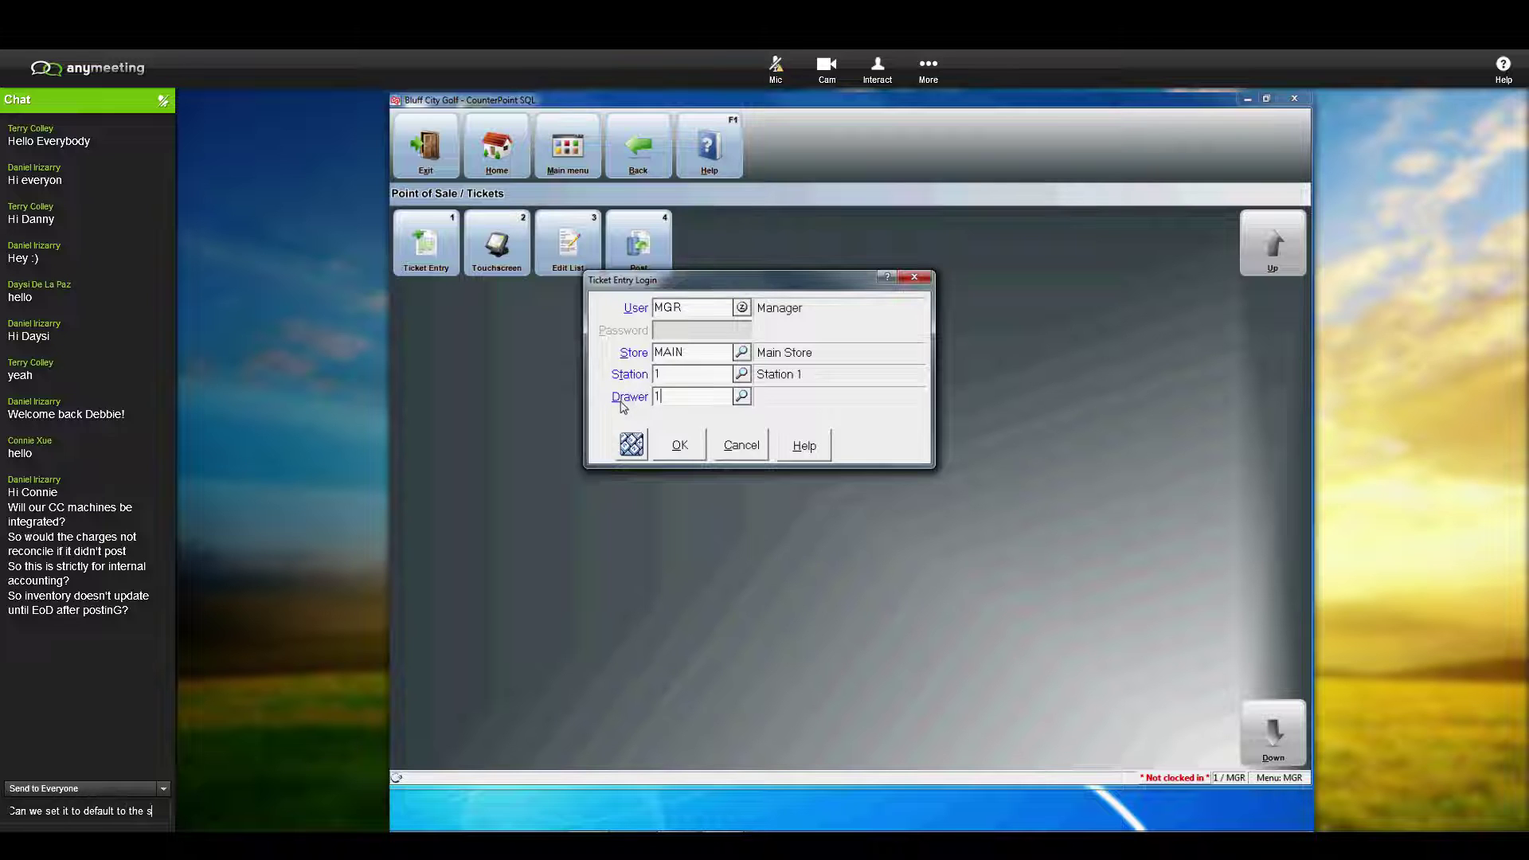
{"action": "type", "text": "tore they are"}
{"action": "key", "text": "BackSpace"}
{"action": "key", "text": "BackSpace"}
{"action": "key", "text": "BackSpace"}
{"action": "key", "text": "BackSpace"}
{"action": "key", "text": "BackSpace"}
{"action": "key", "text": "BackSpace"}
{"action": "key", "text": "BackSpace"}
{"action": "key", "text": "BackSpace"}
{"action": "key", "text": "BackSpace"}
{"action": "key", "text": "BackSpace"}
{"action": "key", "text": "BackSpace"}
{"action": "key", "text": "BackSpace"}
{"action": "key", "text": "BackSpace"}
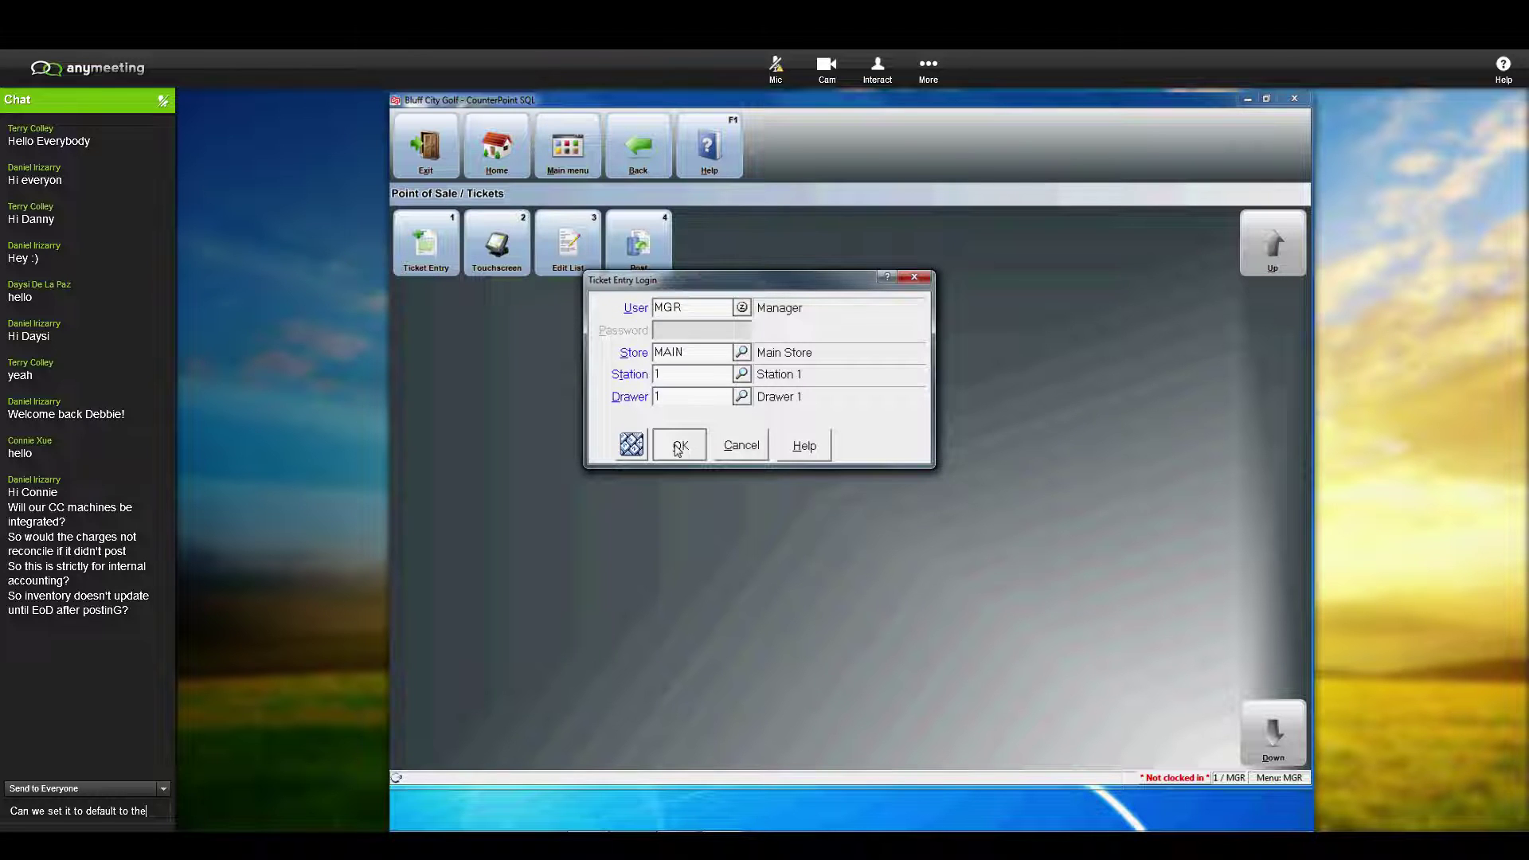
Step: Submit the ticket entry login for drawer 1, and replace the unsent chat draft with the message "Readmy mind"
{"action": "left_click", "coordinate": [678, 448]}
{"action": "key", "text": "BackSpace"}
{"action": "key", "text": "BackSpace"}
{"action": "key", "text": "BackSpace"}
{"action": "key", "text": "BackSpace"}
{"action": "key", "text": "BackSpace"}
{"action": "key", "text": "BackSpace"}
{"action": "key", "text": "BackSpace"}
{"action": "key", "text": "BackSpace"}
{"action": "key", "text": "BackSpace"}
{"action": "key", "text": "BackSpace"}
{"action": "key", "text": "BackSpace"}
{"action": "key", "text": "BackSpace"}
{"action": "key", "text": "BackSpace"}
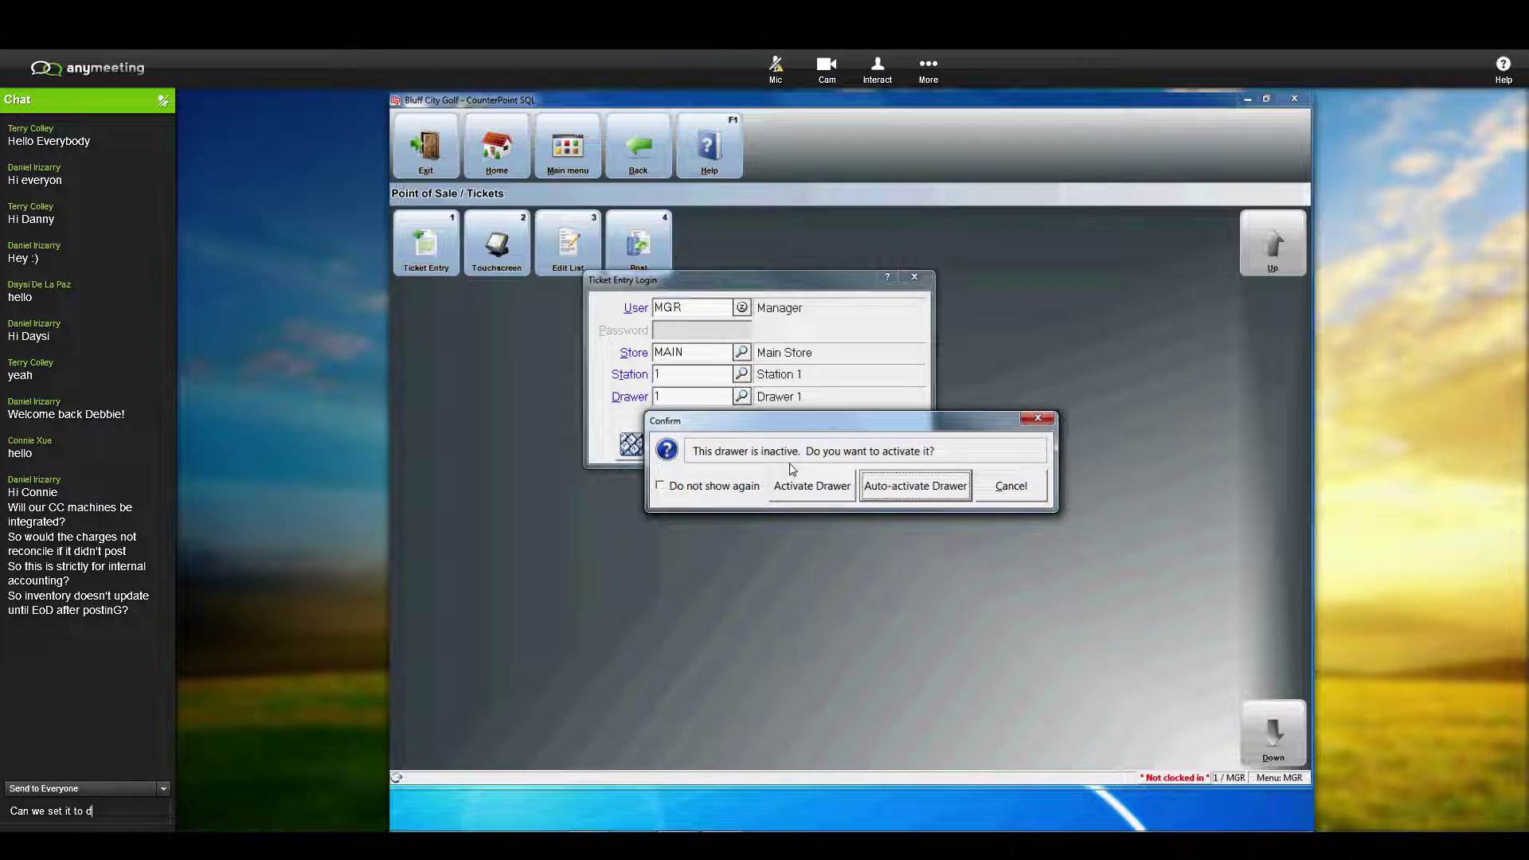
{"action": "key", "text": "BackSpace"}
{"action": "key", "text": "BackSpace"}
{"action": "key", "text": "BackSpace"}
{"action": "key", "text": "BackSpace"}
{"action": "key", "text": "BackSpace"}
{"action": "key", "text": "BackSpace"}
{"action": "key", "text": "BackSpace"}
{"action": "key", "text": "BackSpace"}
{"action": "key", "text": "BackSpace"}
{"action": "key", "text": "BackSpace"}
{"action": "key", "text": "BackSpace"}
{"action": "key", "text": "BackSpace"}
{"action": "key", "text": "BackSpace"}
{"action": "key", "text": "BackSpace"}
{"action": "key", "text": "BackSpace"}
{"action": "key", "text": "BackSpace"}
{"action": "key", "text": "BackSpace"}
{"action": "key", "text": "BackSpace"}
{"action": "type", "text": "Readmy mind"}
{"action": "key", "text": "Return"}
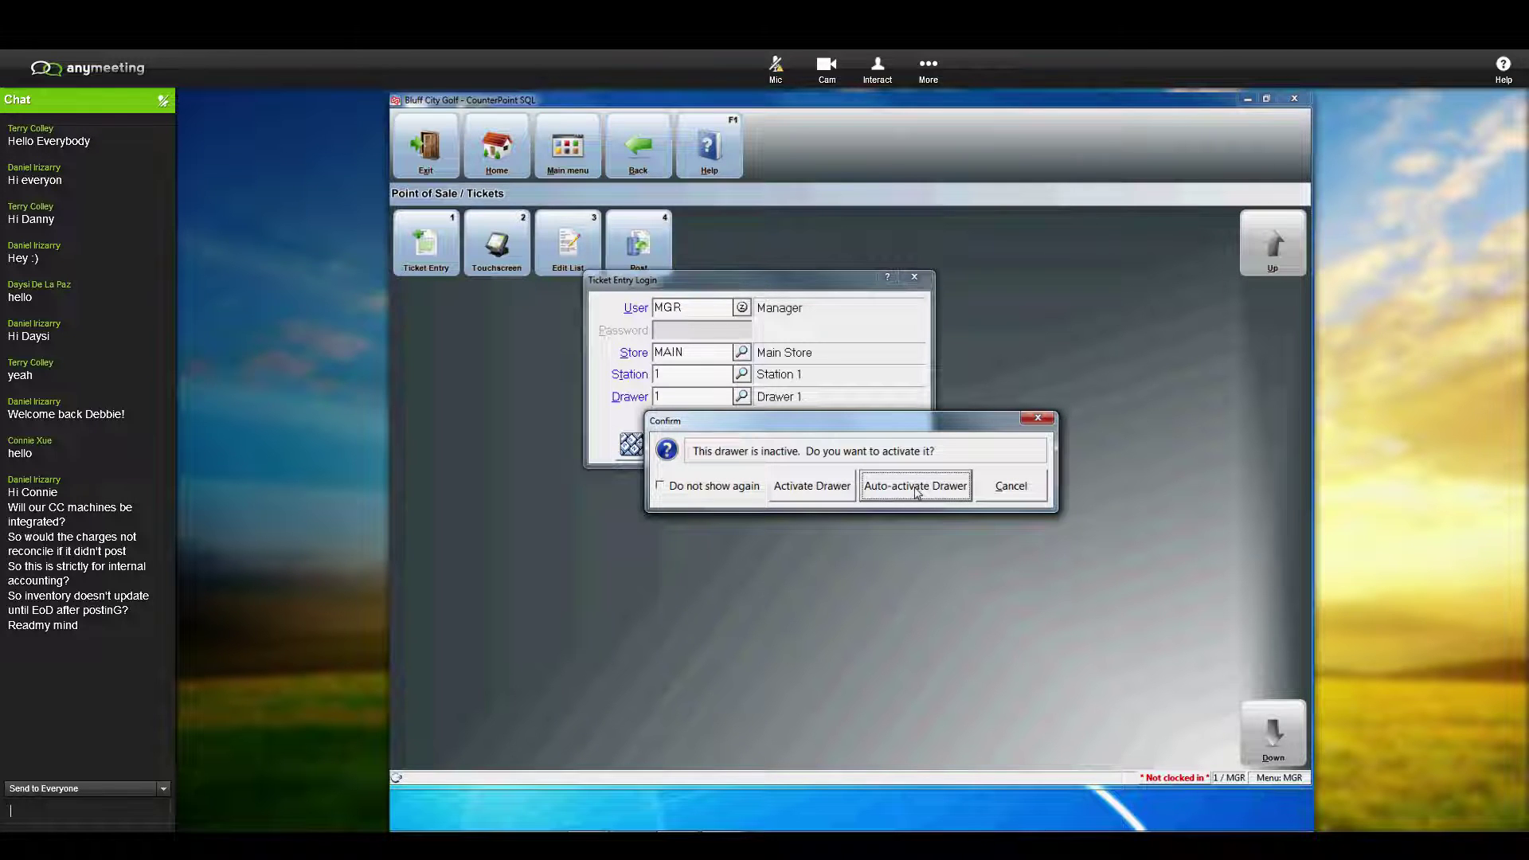
Step: Open the manual activation form for drawer 1 and look at its cash unit count
{"action": "left_click", "coordinate": [812, 486]}
{"action": "type", "text": "Can"}
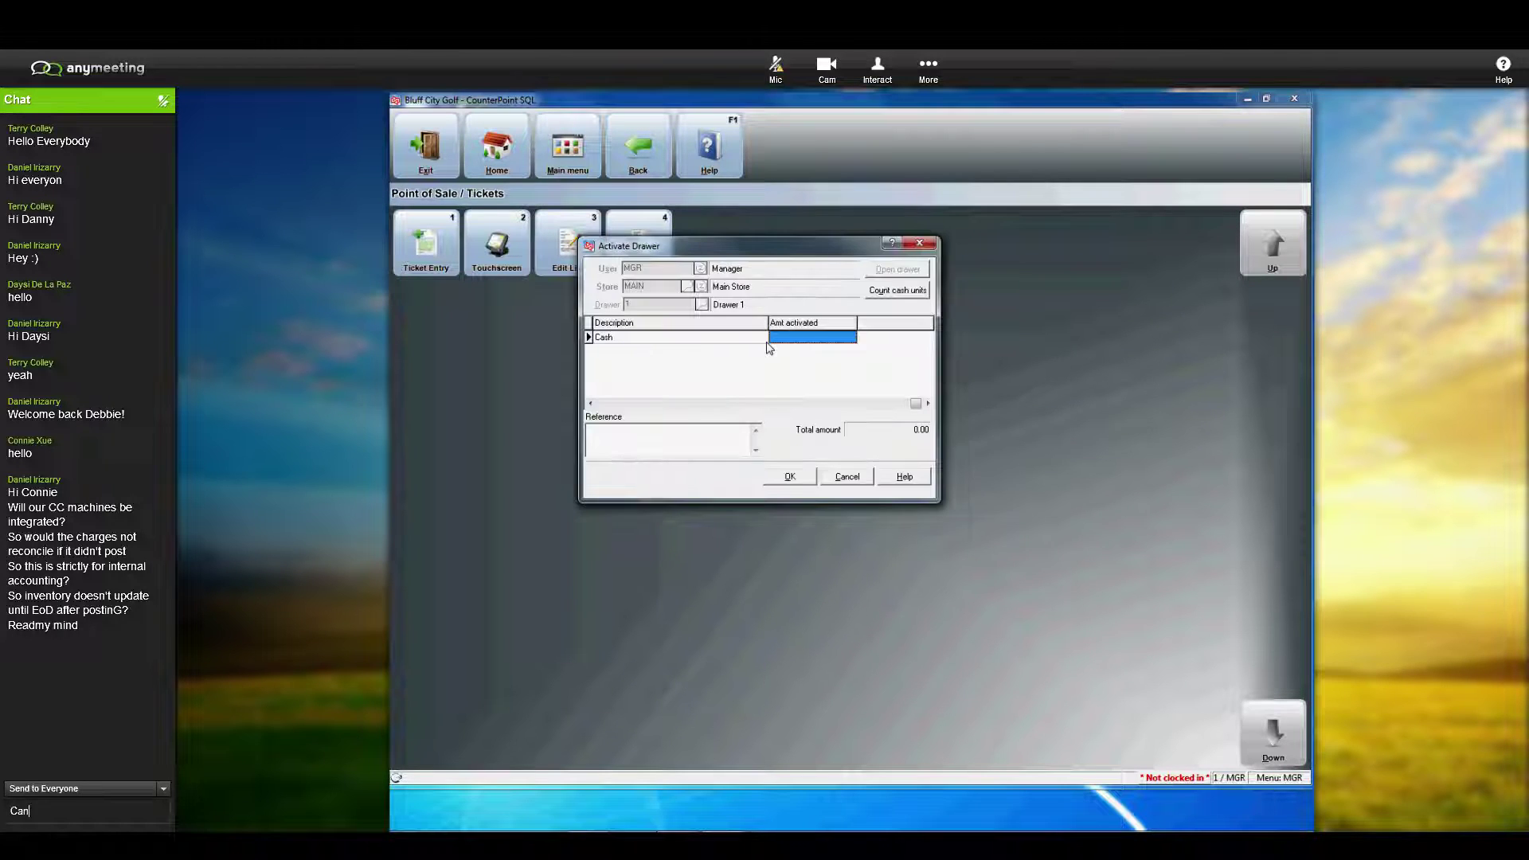
{"action": "type", "text": " we change the auto"}
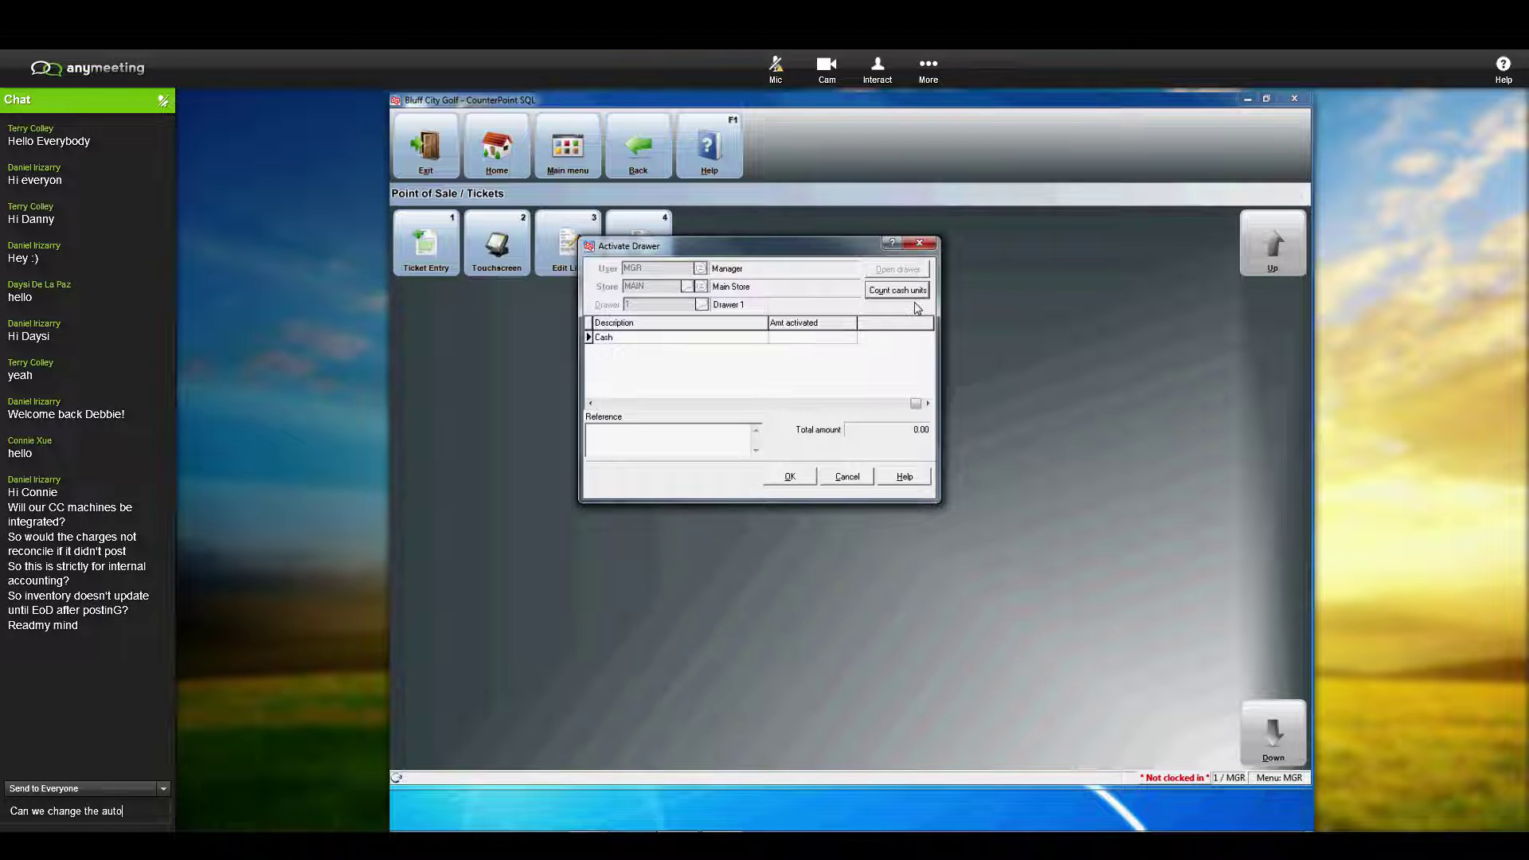
{"action": "left_click", "coordinate": [908, 291]}
Step: Cancel the manual drawer activation and send the chat message "Can we change the autoactivate amount?"
{"action": "type", "text": "activ"}
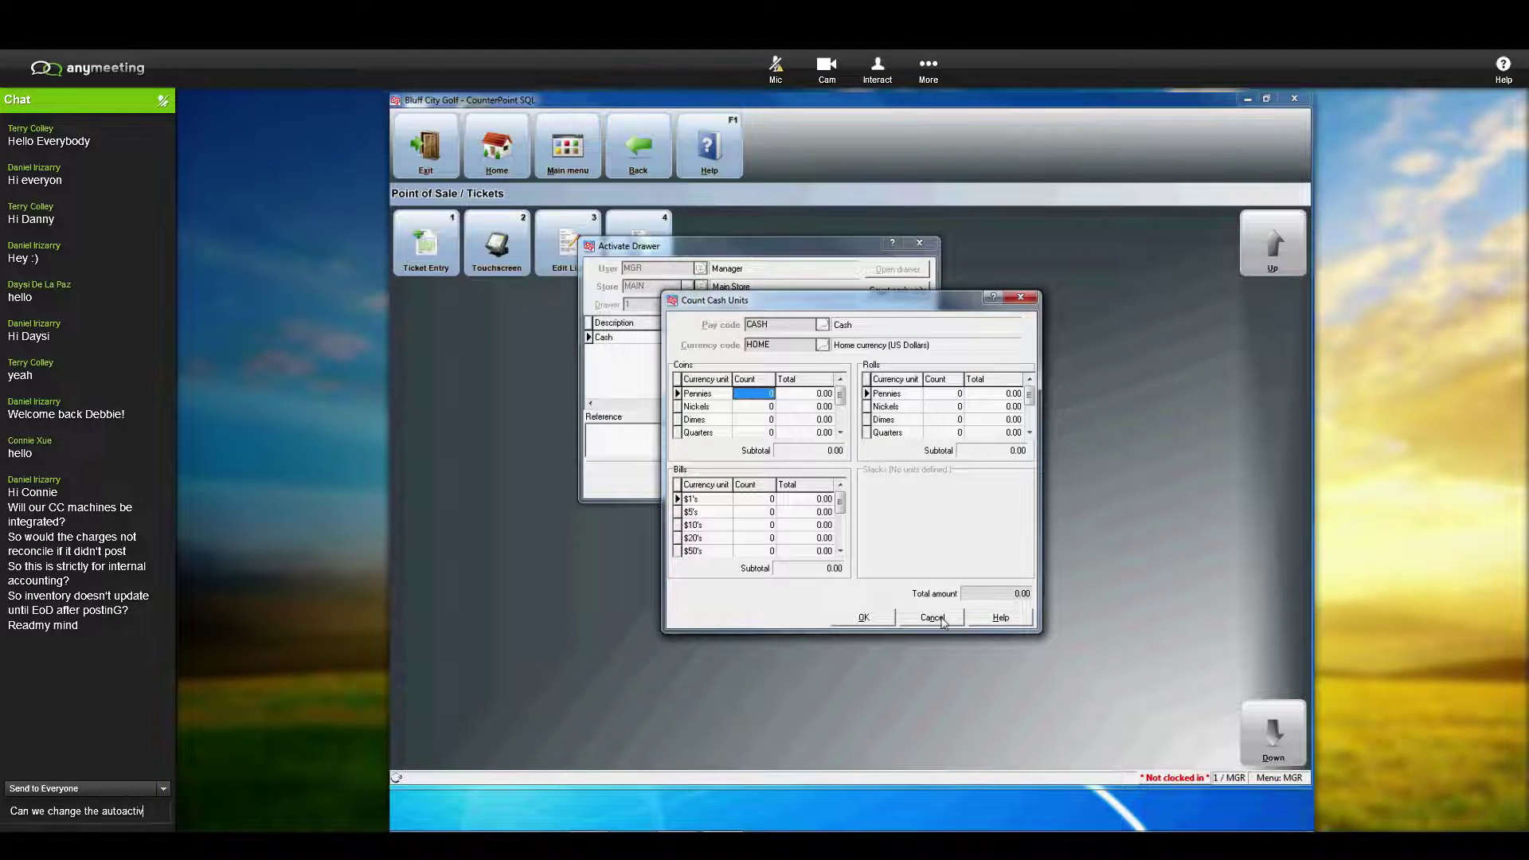
{"action": "type", "text": "ate amount?"}
{"action": "left_click", "coordinate": [849, 478]}
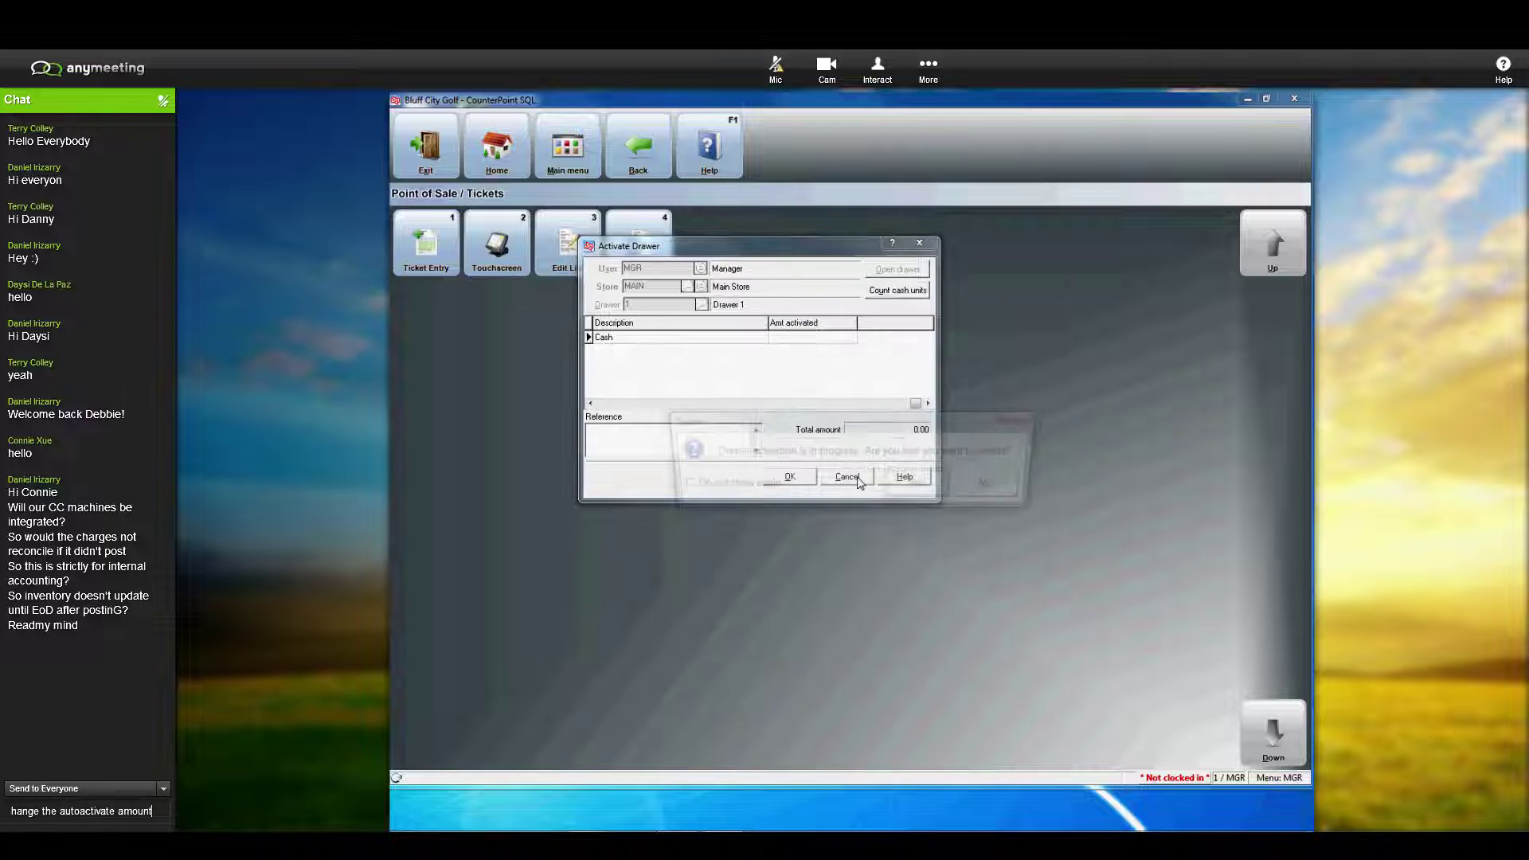
{"action": "left_click", "coordinate": [922, 487]}
{"action": "key", "text": "Return"}
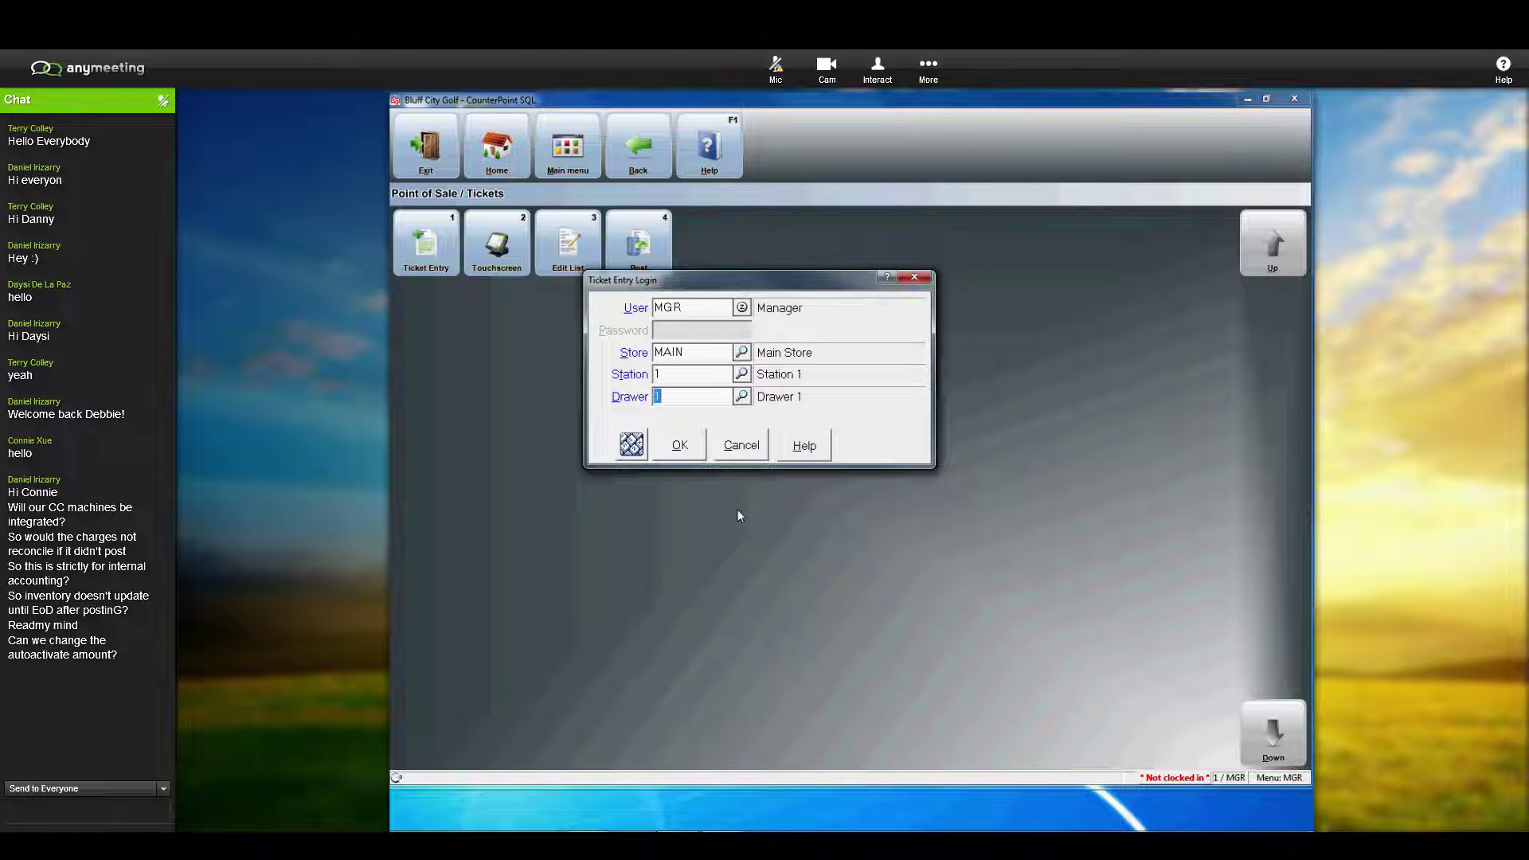
Step: Send the chat messages "Don't worry we" and "we'll just restrict aut", and submit the drawer 1 ticket entry login again
{"action": "type", "text": "Don't worry we"}
{"action": "key", "text": "Return"}
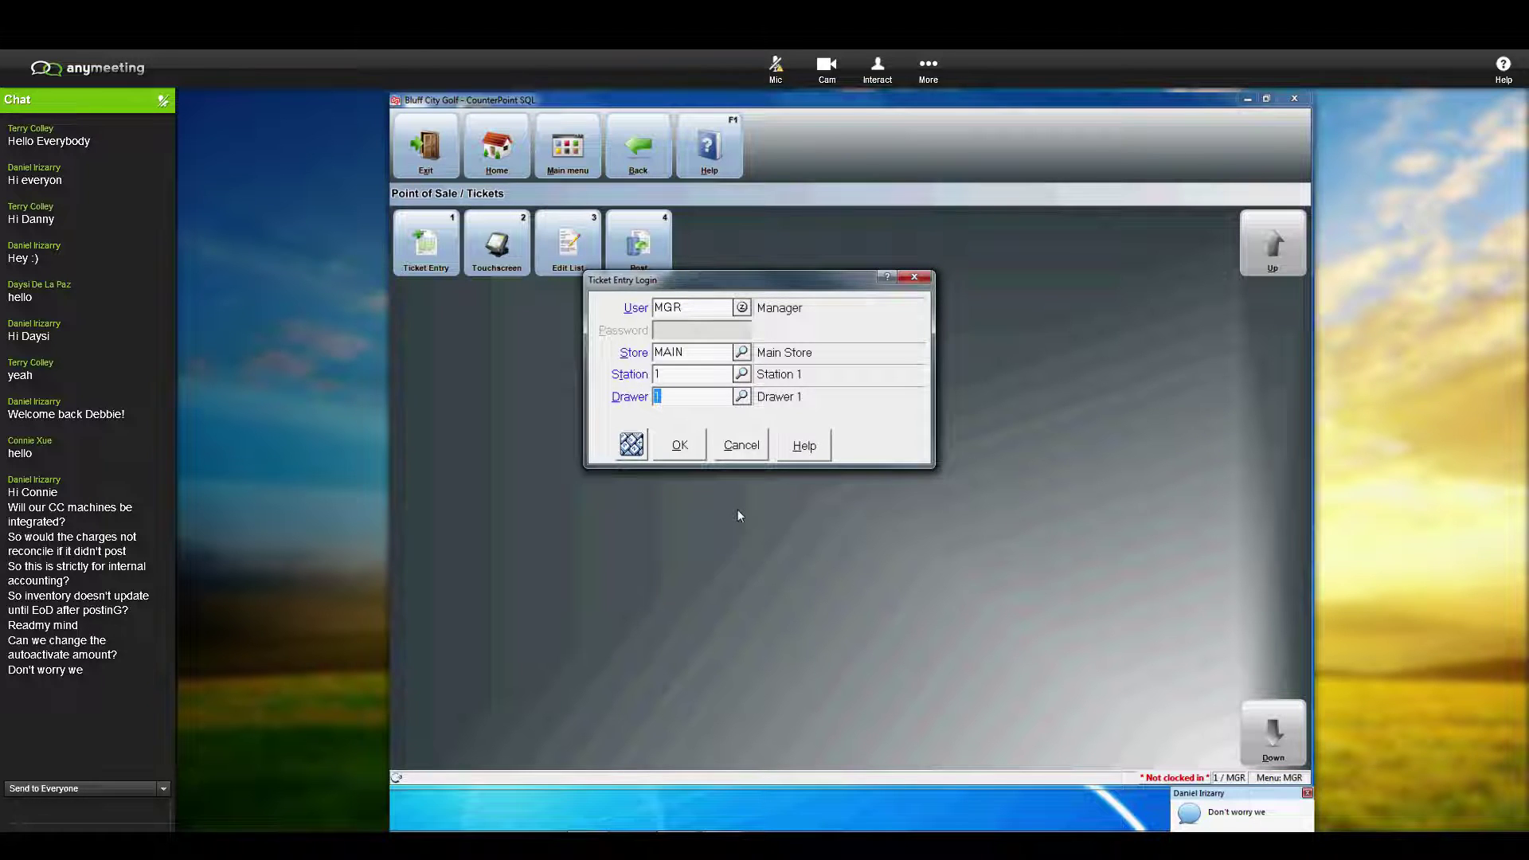
{"action": "type", "text": "we'll just"}
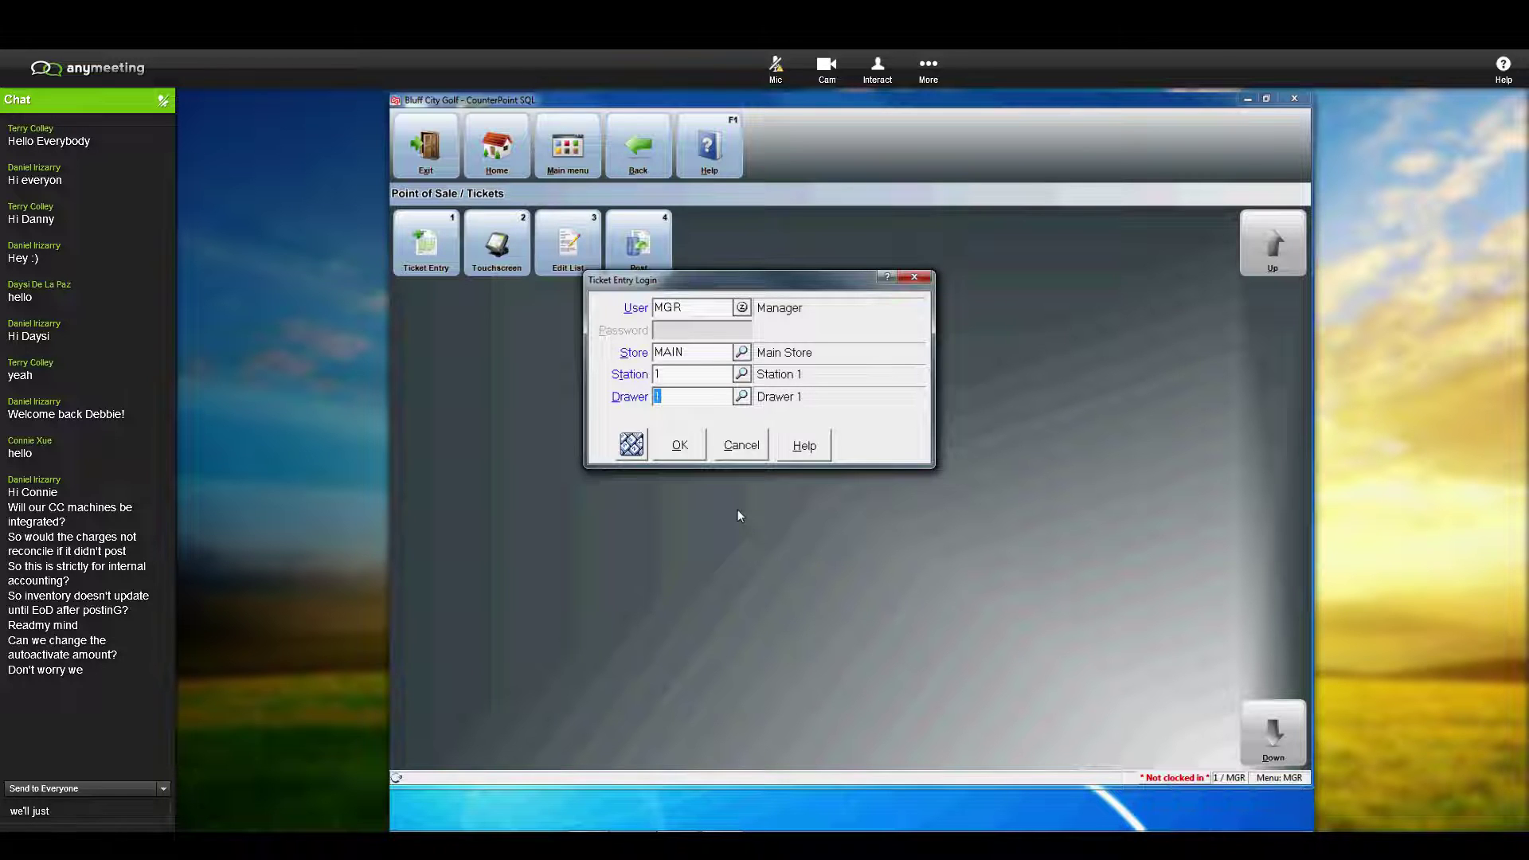
{"action": "type", "text": " restric"}
{"action": "key", "text": "BackSpace"}
{"action": "key", "text": "BackSpace"}
{"action": "key", "text": "BackSpace"}
{"action": "type", "text": "ict"}
{"action": "left_click", "coordinate": [682, 451]}
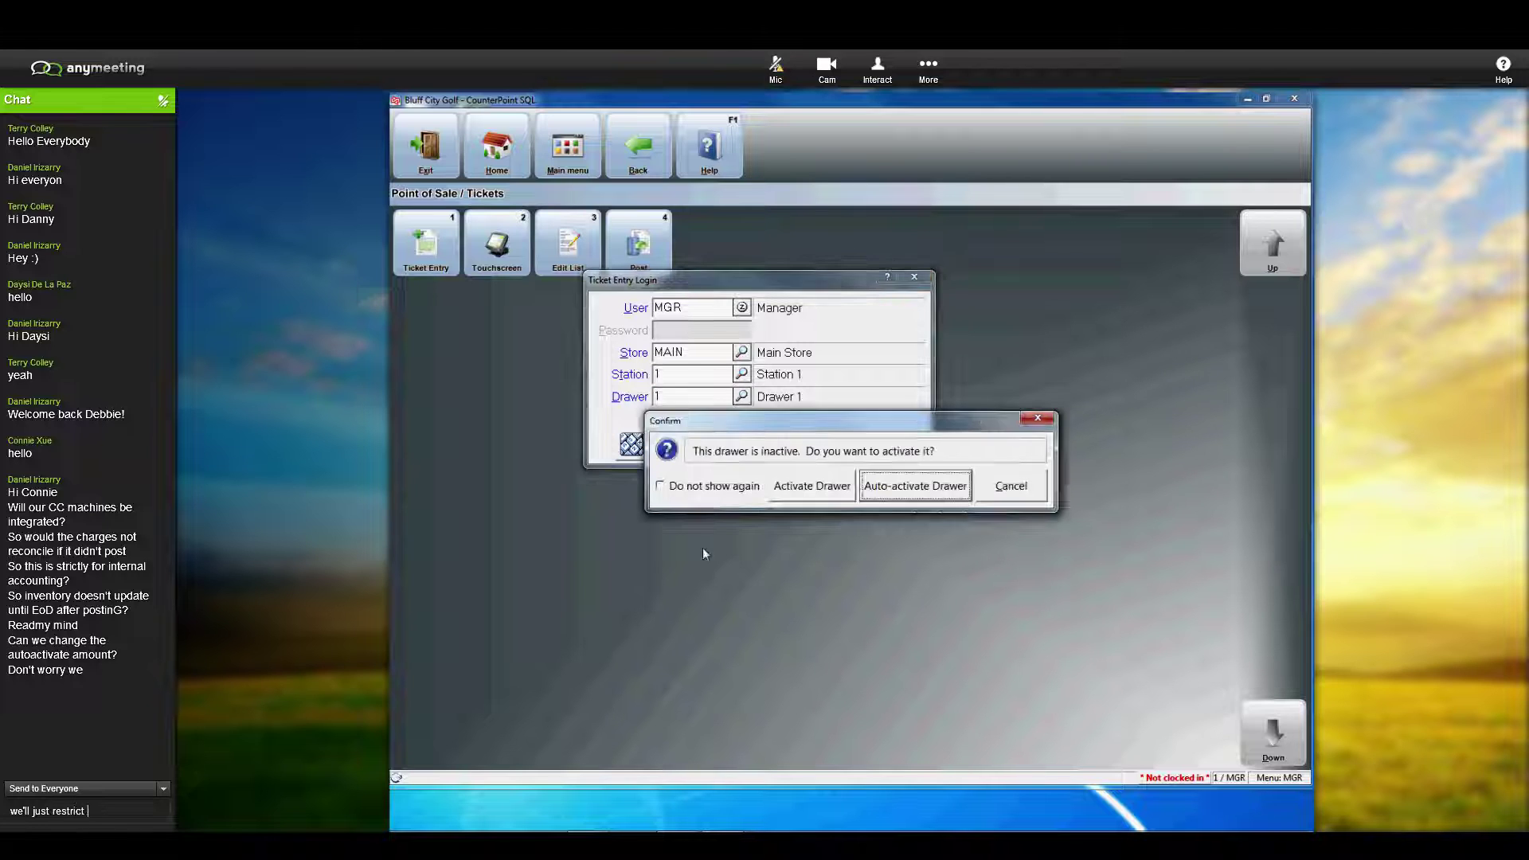
{"action": "type", "text": "aut"}
{"action": "key", "text": "Return"}
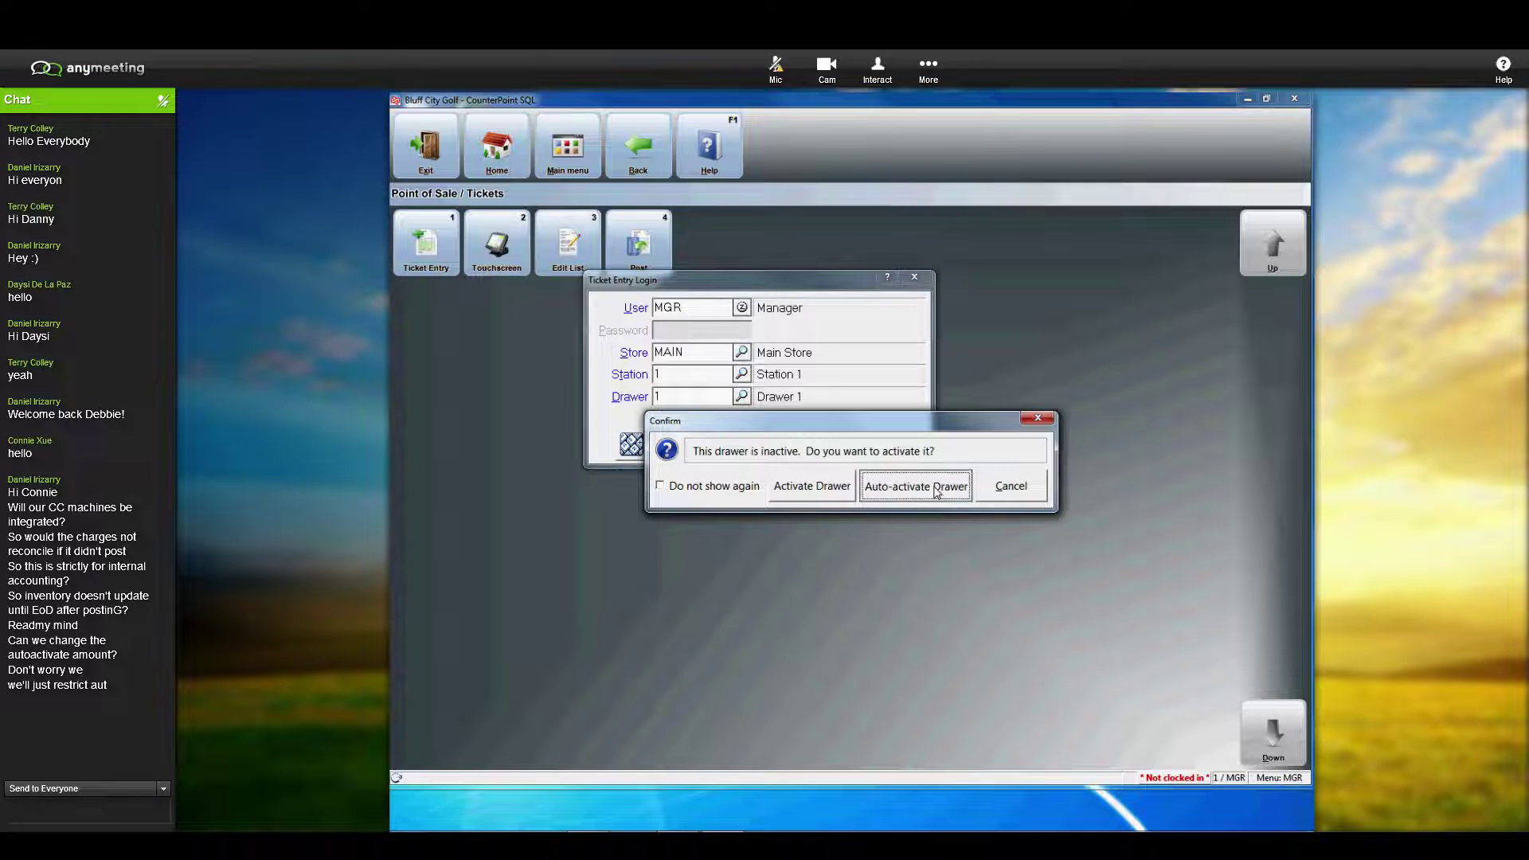
Step: Auto-activate drawer 1 and assign the MEMBERS-category customer listed just above the CASH-category customers to the ticket, declining to process open orders
{"action": "left_click", "coordinate": [936, 489]}
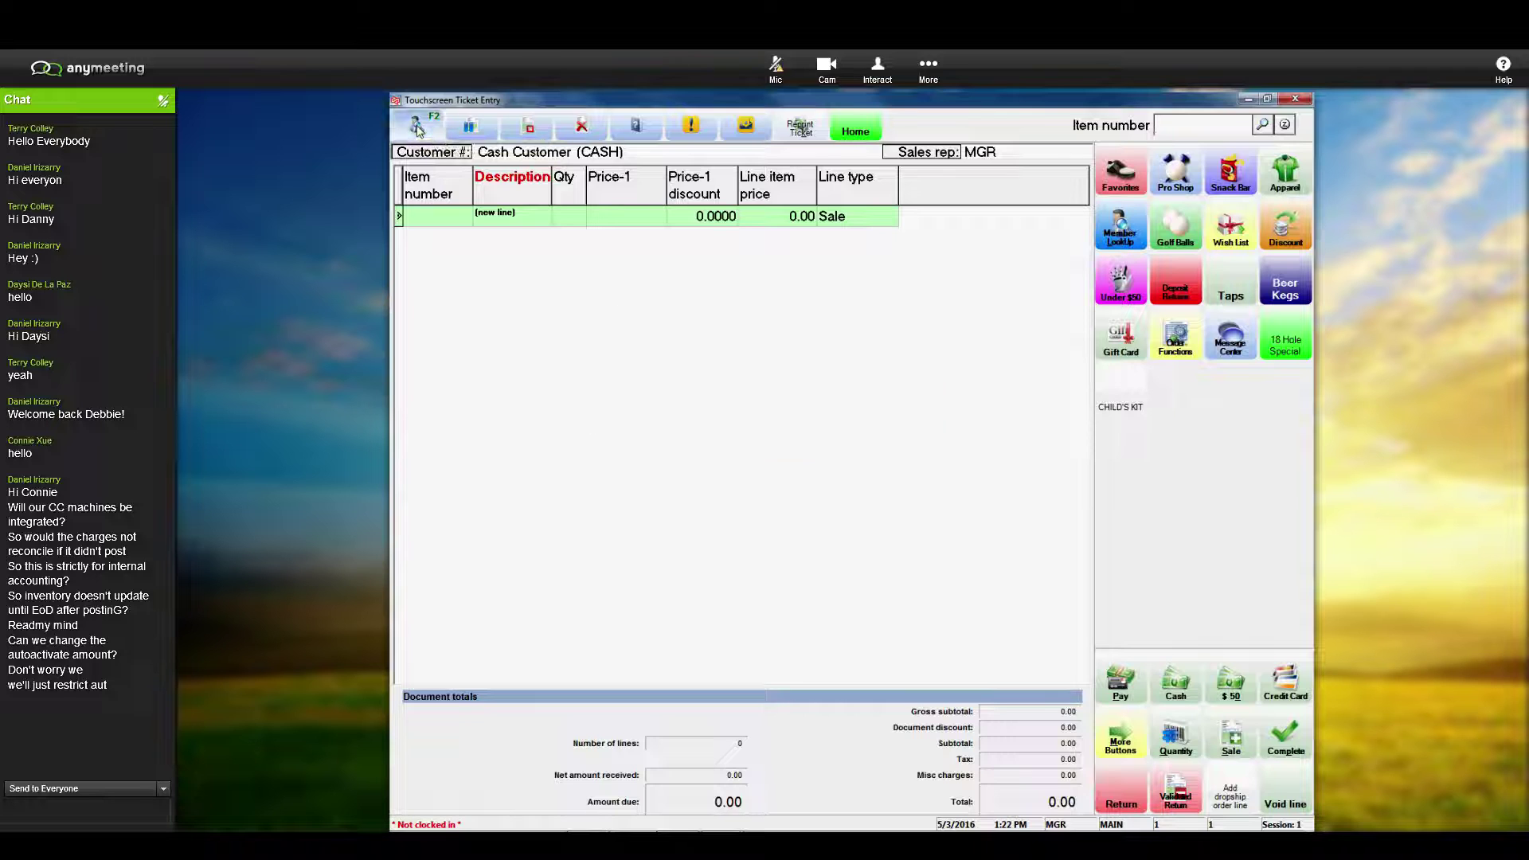
{"action": "left_click", "coordinate": [417, 130]}
{"action": "left_click", "coordinate": [760, 363]}
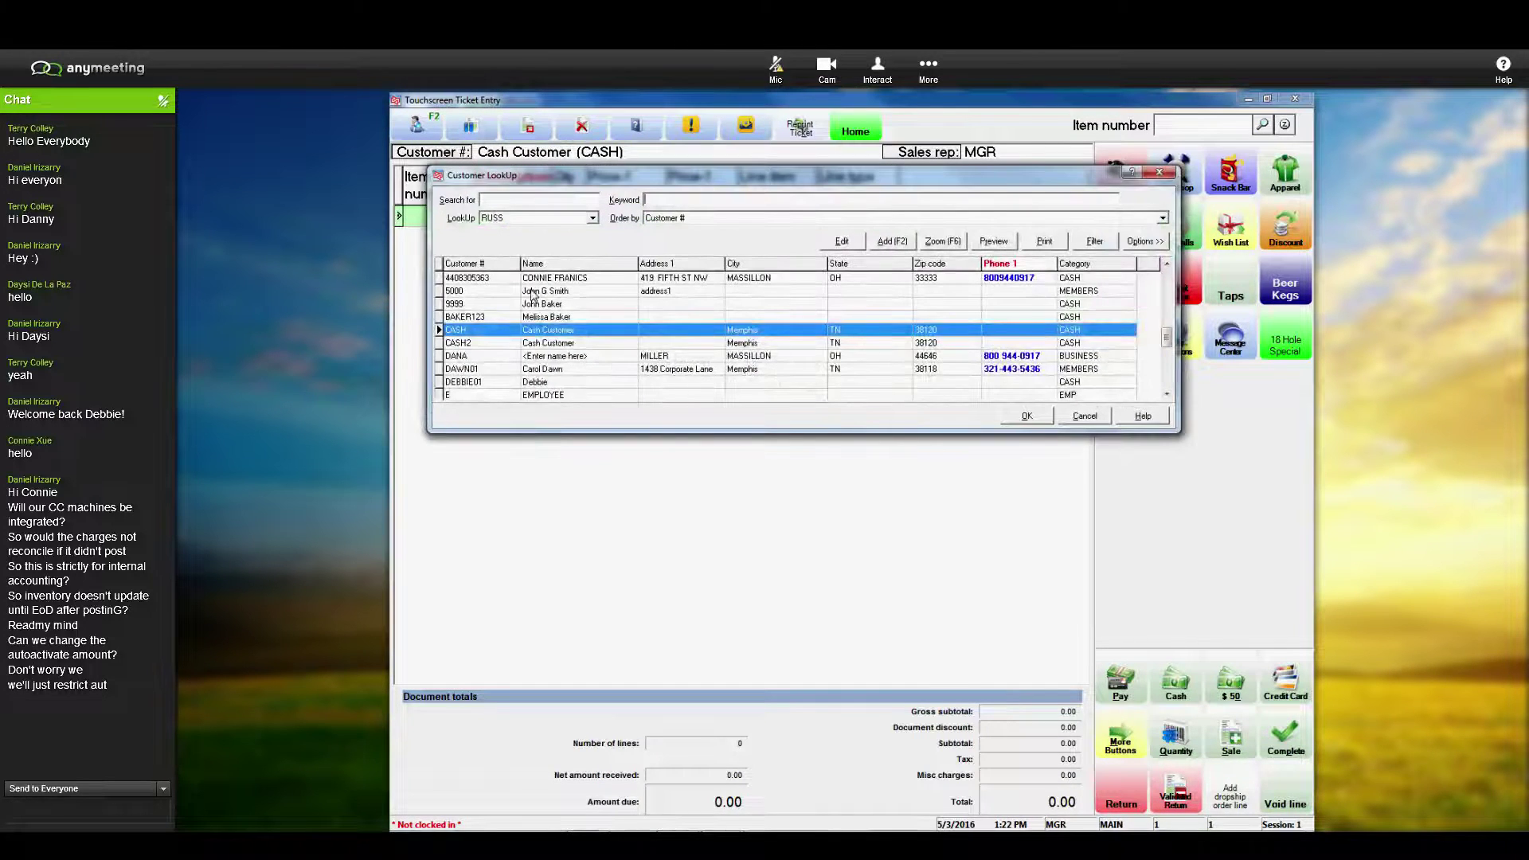
{"action": "left_click", "coordinate": [540, 291]}
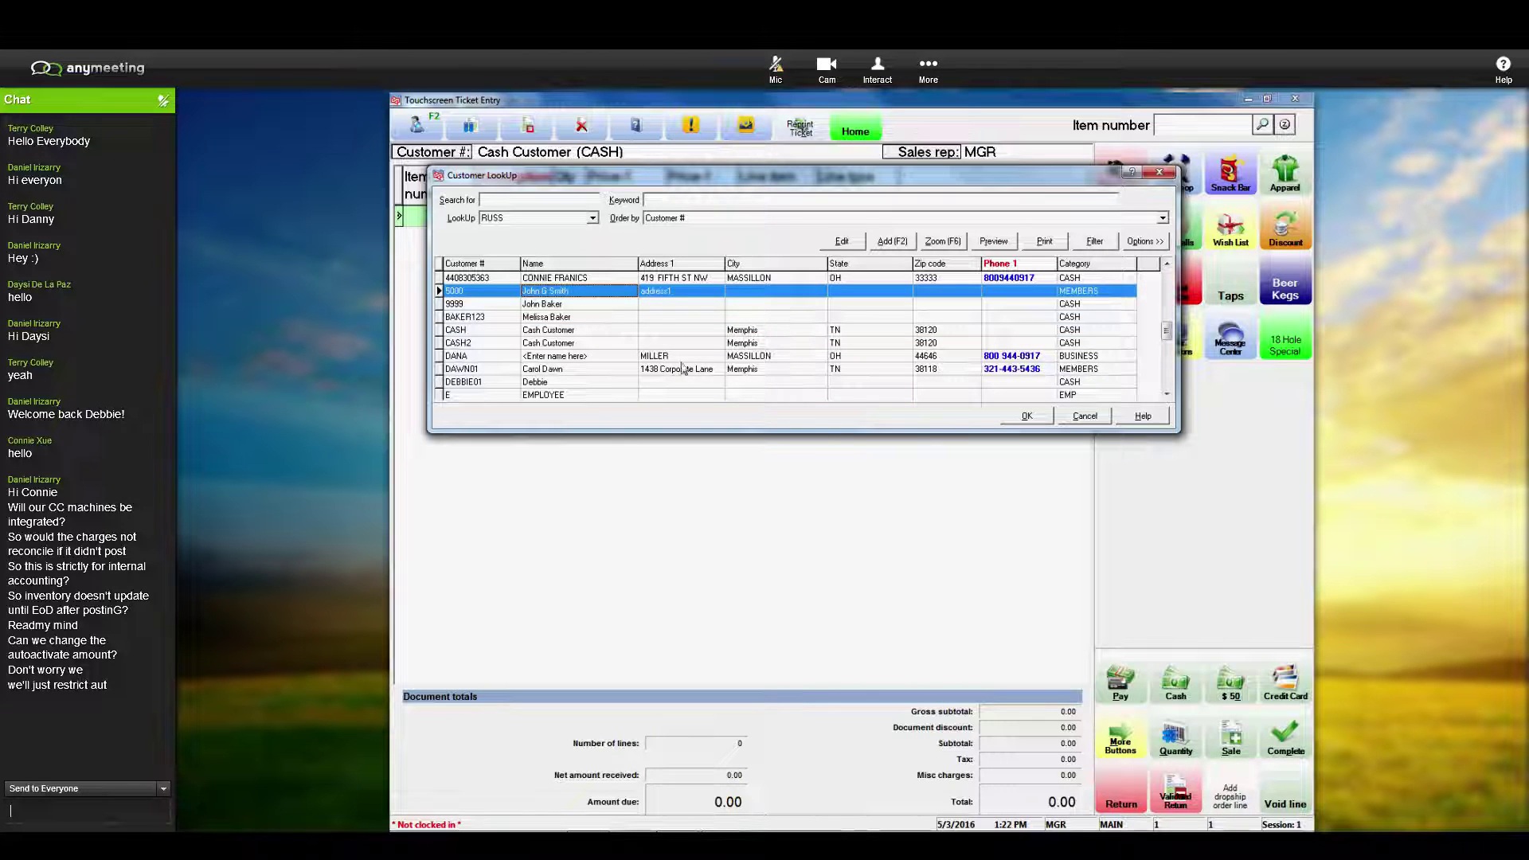
{"action": "left_click", "coordinate": [1024, 416]}
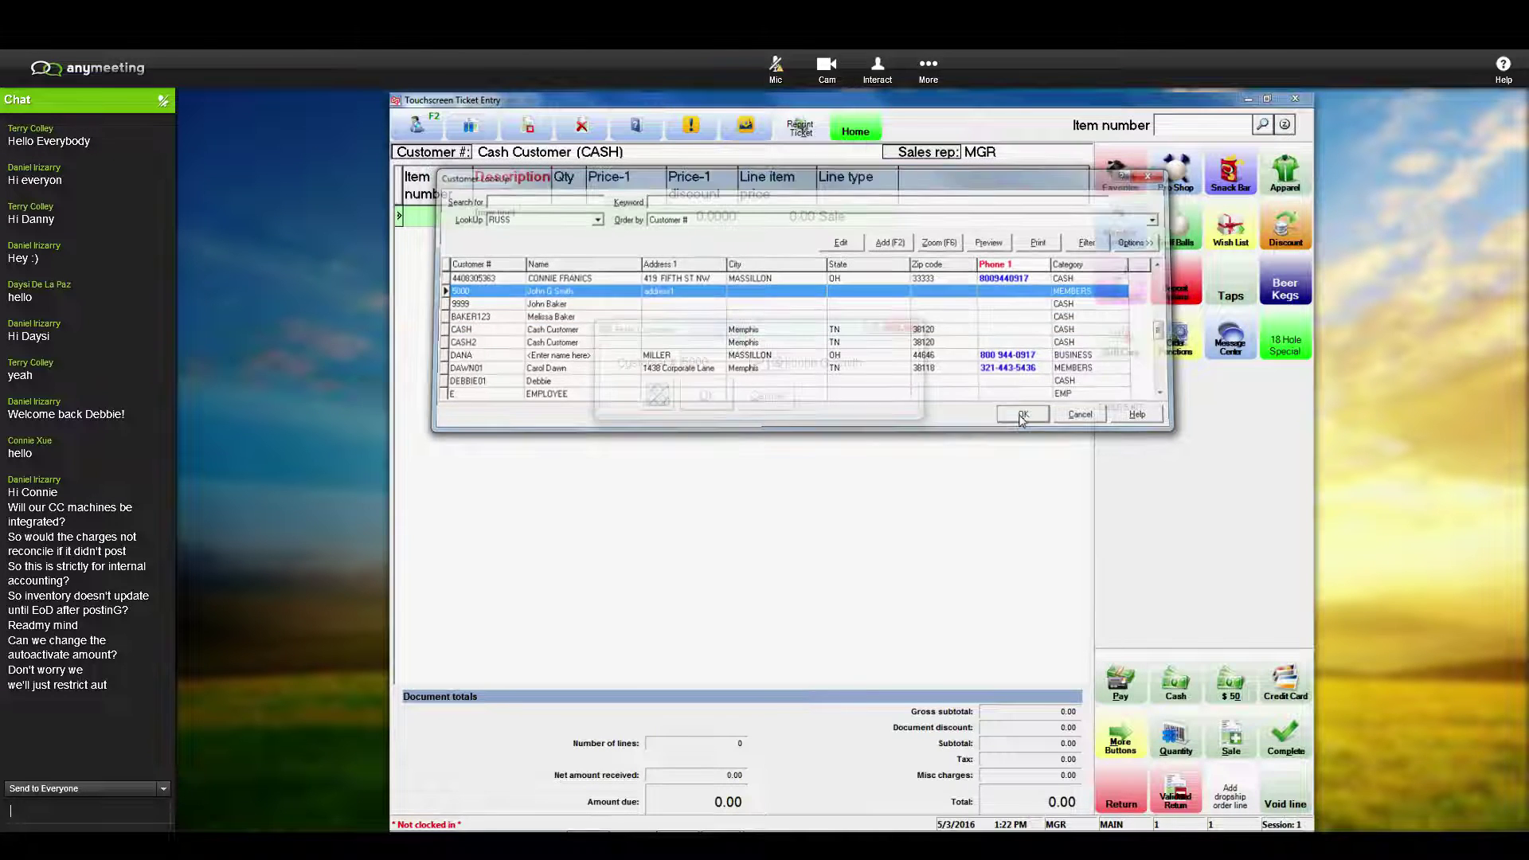
{"action": "left_click", "coordinate": [706, 396]}
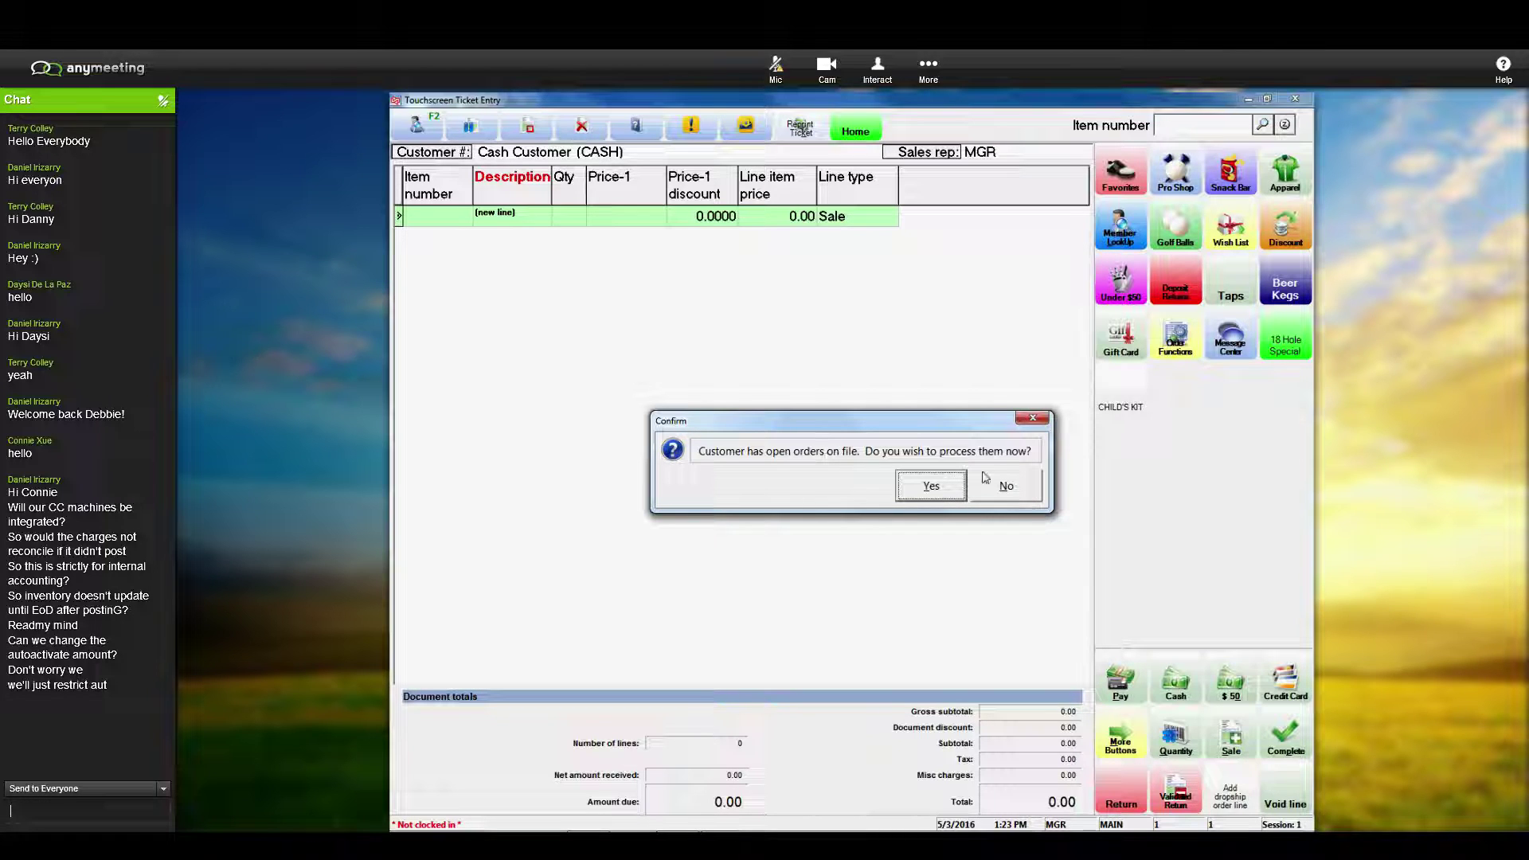
{"action": "left_click", "coordinate": [1018, 490]}
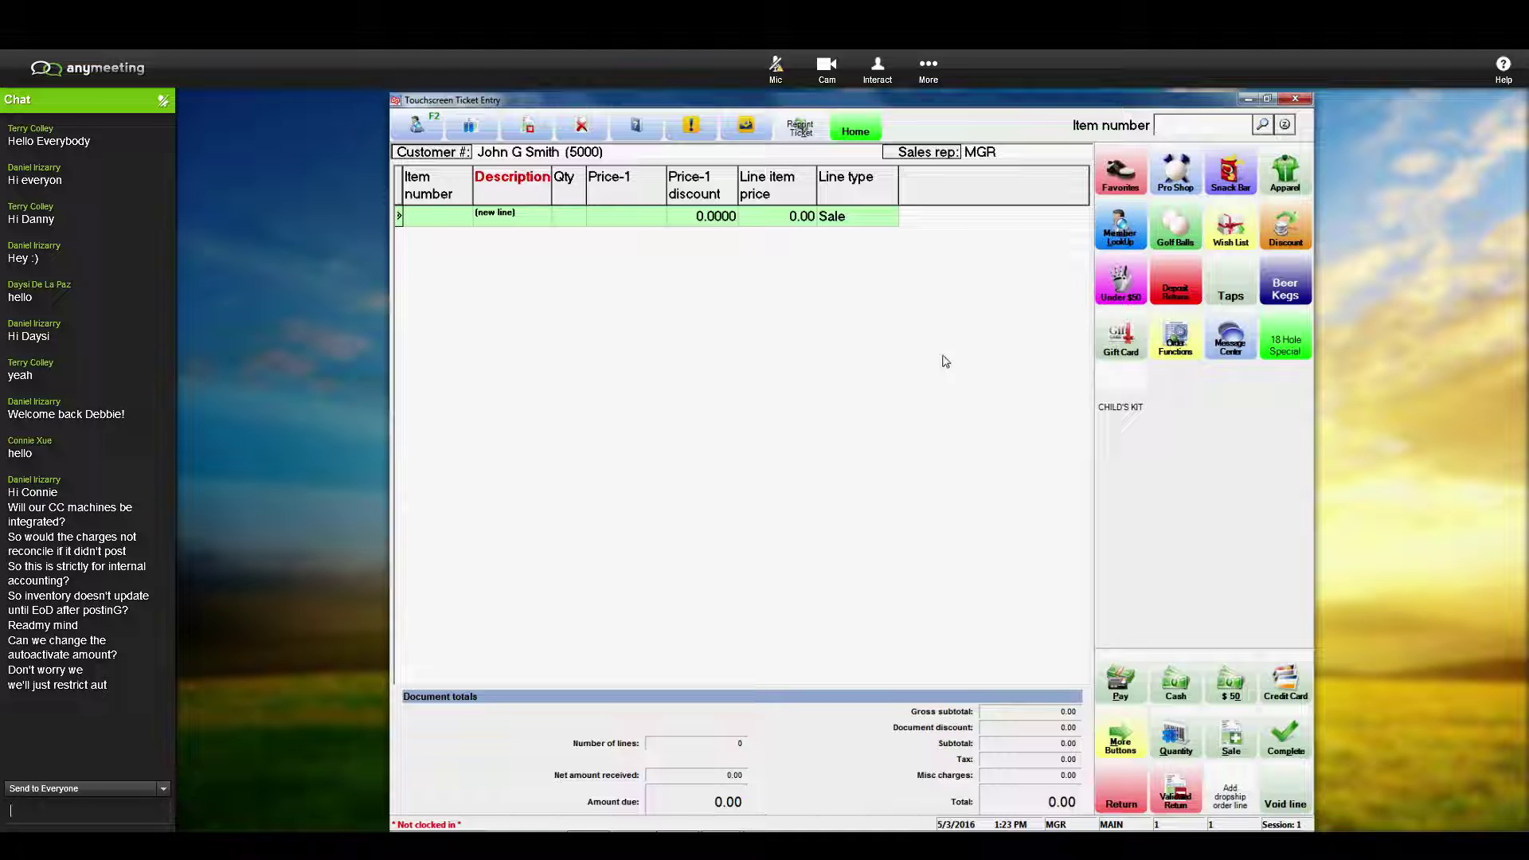
Step: Add item 100017 (KIRBY 2000 vacuum) and the TopFlite Strata Tour golf balls (TOP-STT) to the ticket
{"action": "left_click", "coordinate": [1263, 125]}
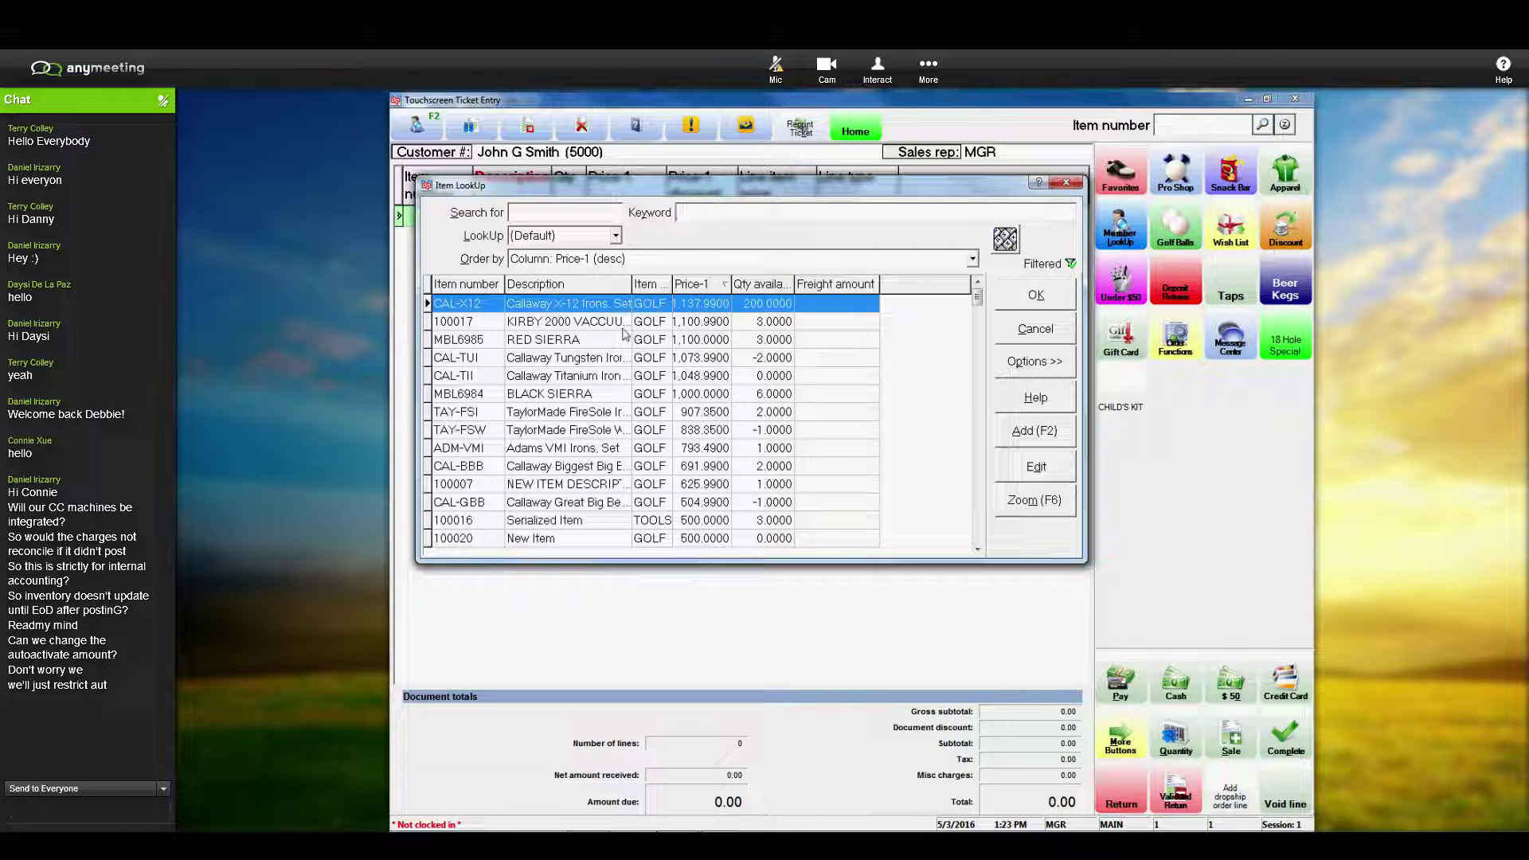
{"action": "left_click", "coordinate": [575, 322]}
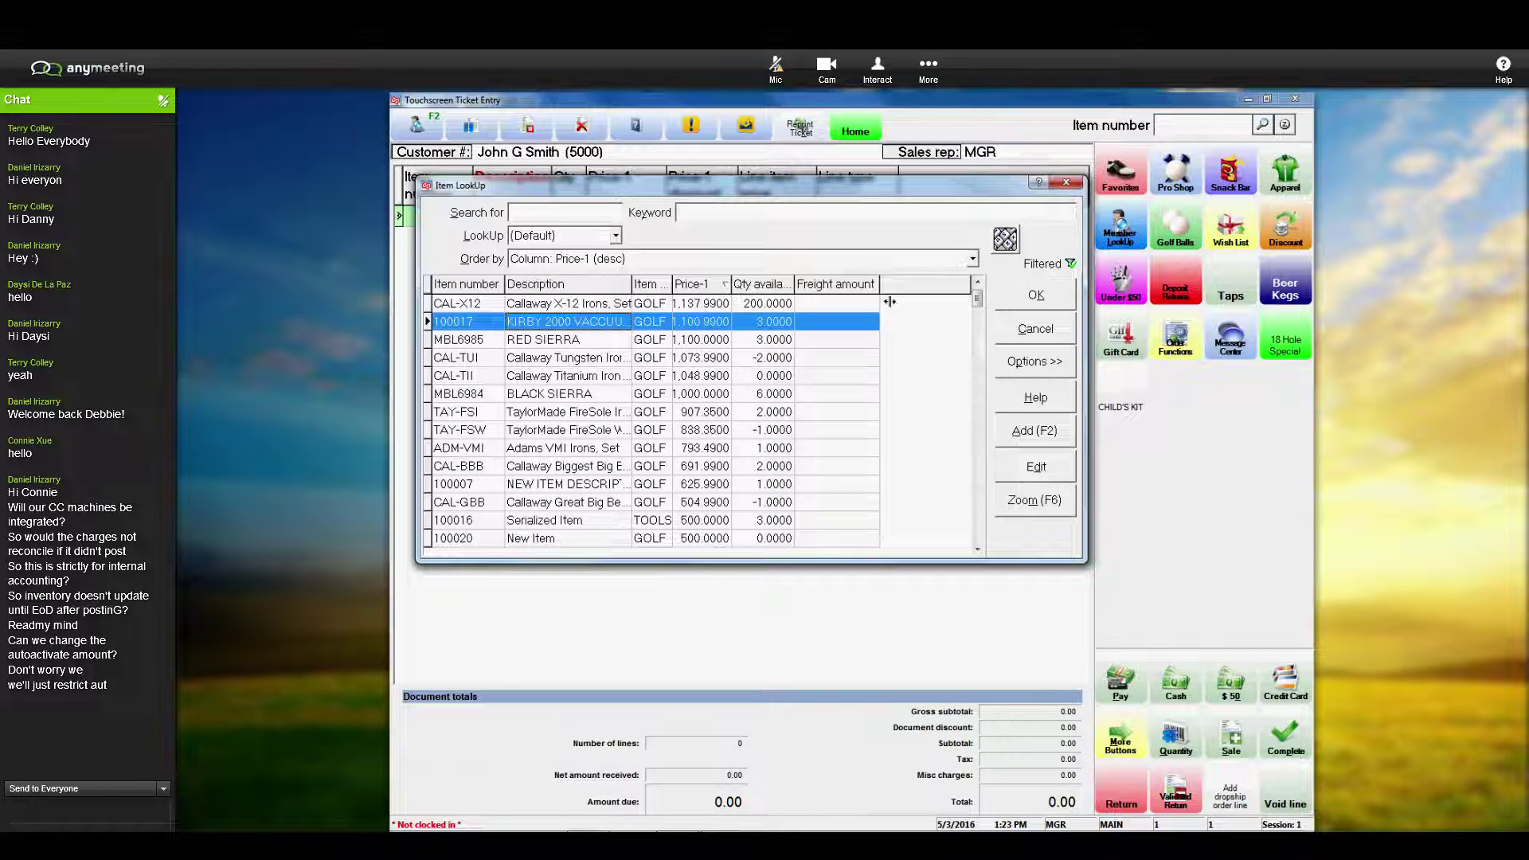
{"action": "left_click", "coordinate": [1038, 296]}
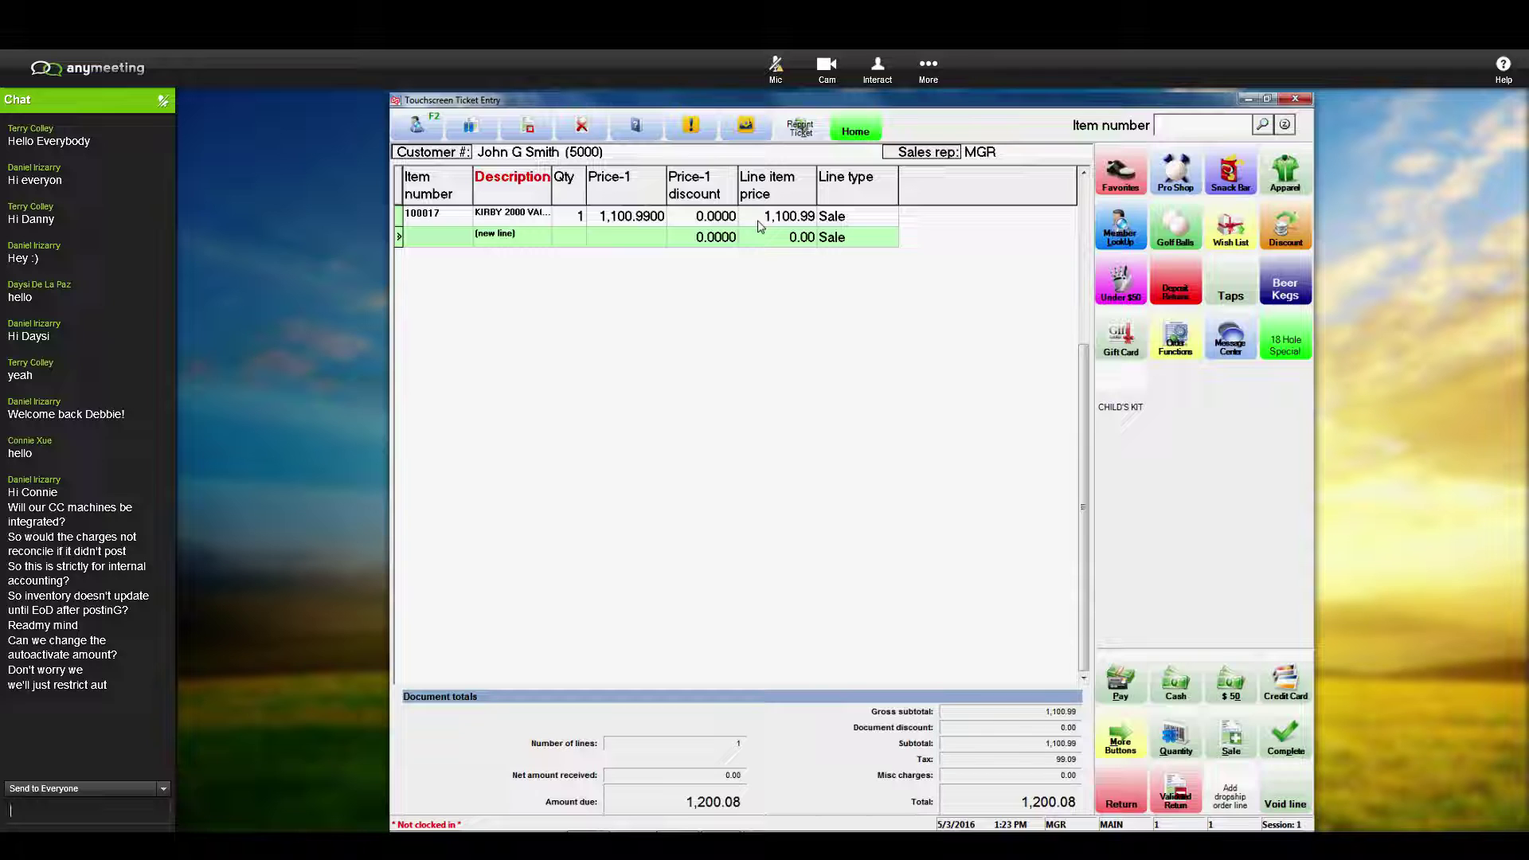
{"action": "left_click", "coordinate": [1182, 185]}
{"action": "left_click", "coordinate": [1176, 188]}
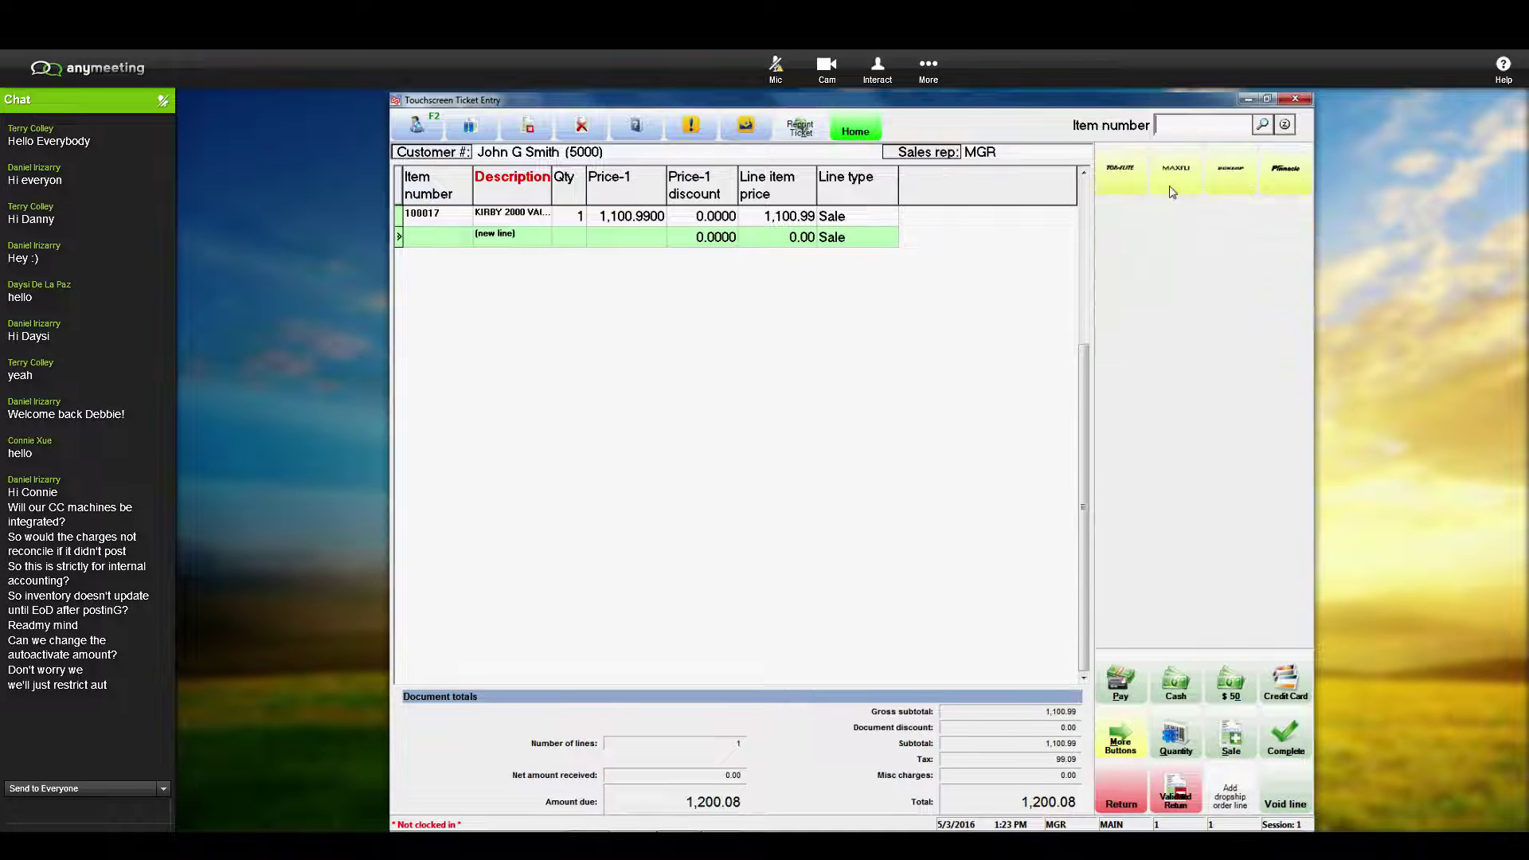
{"action": "left_click", "coordinate": [1133, 187]}
{"action": "left_click", "coordinate": [1121, 235]}
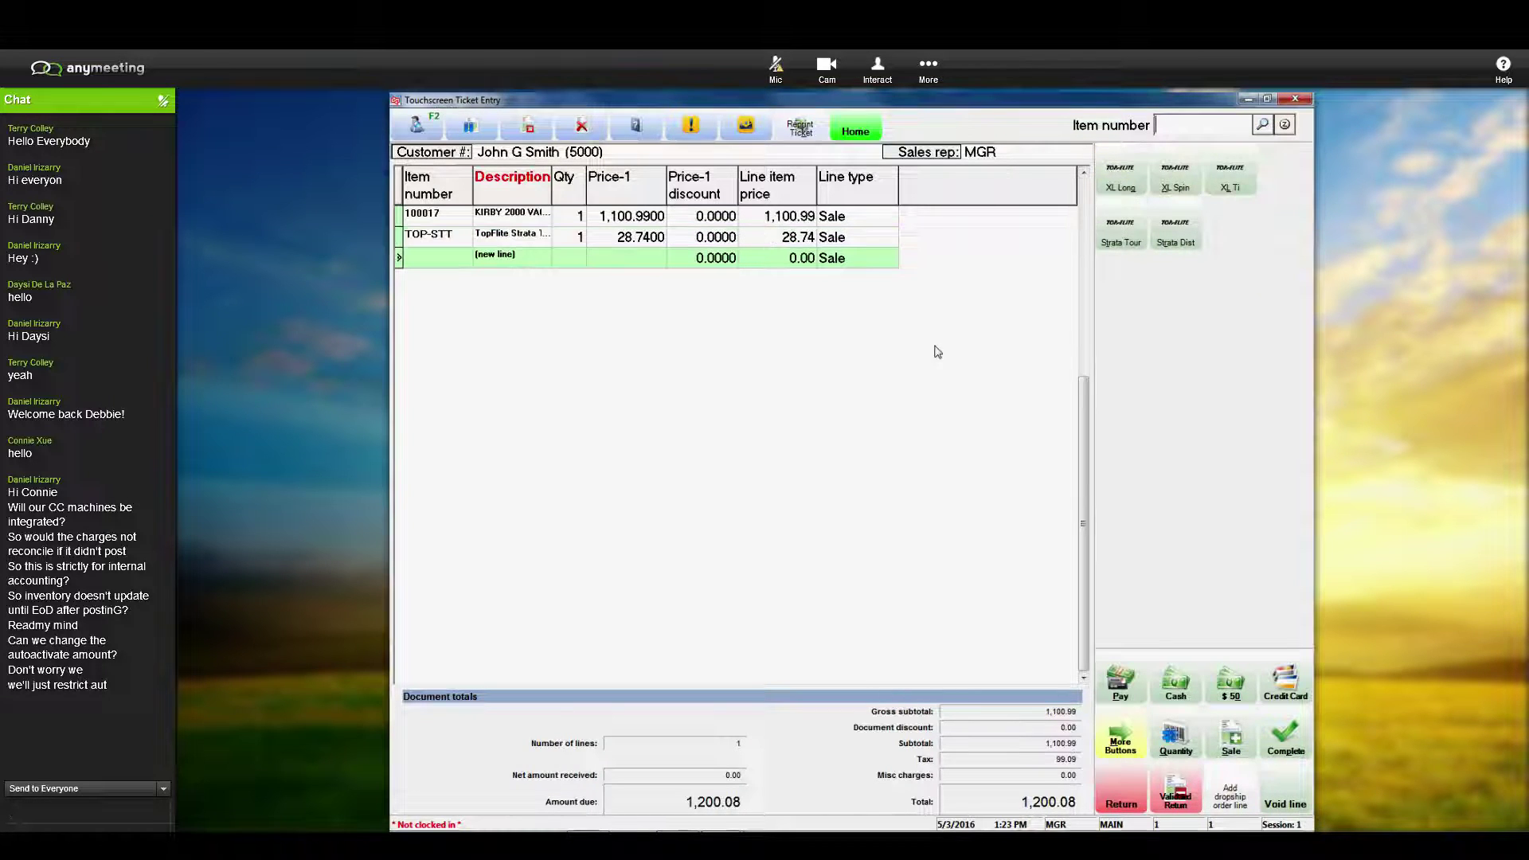
Step: Select the TOP-STT ticket line and bring up the discount and price override functions
{"action": "left_click", "coordinate": [507, 241]}
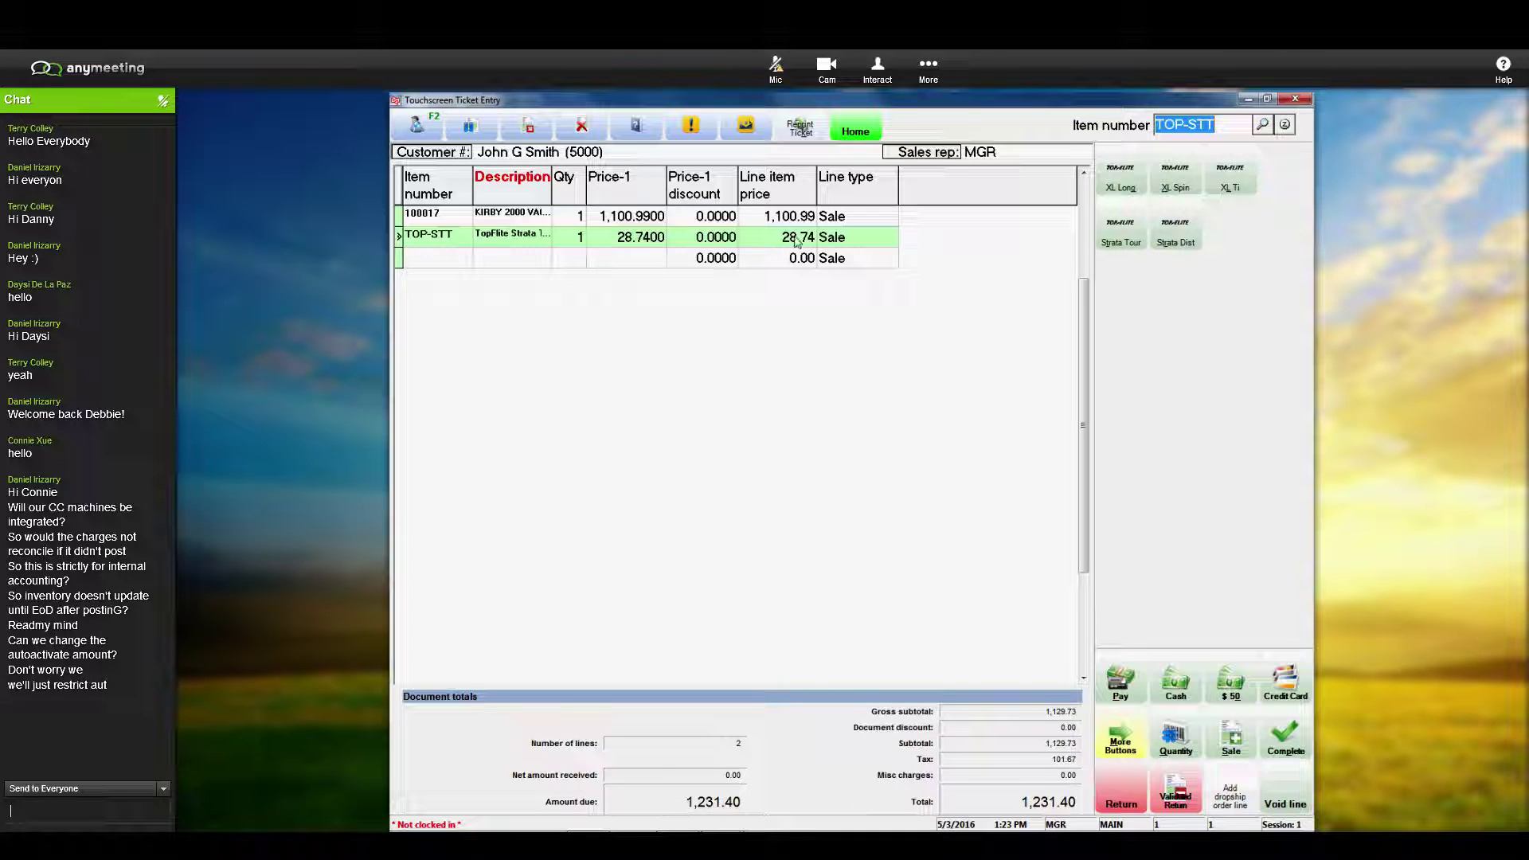
{"action": "left_click", "coordinate": [856, 134]}
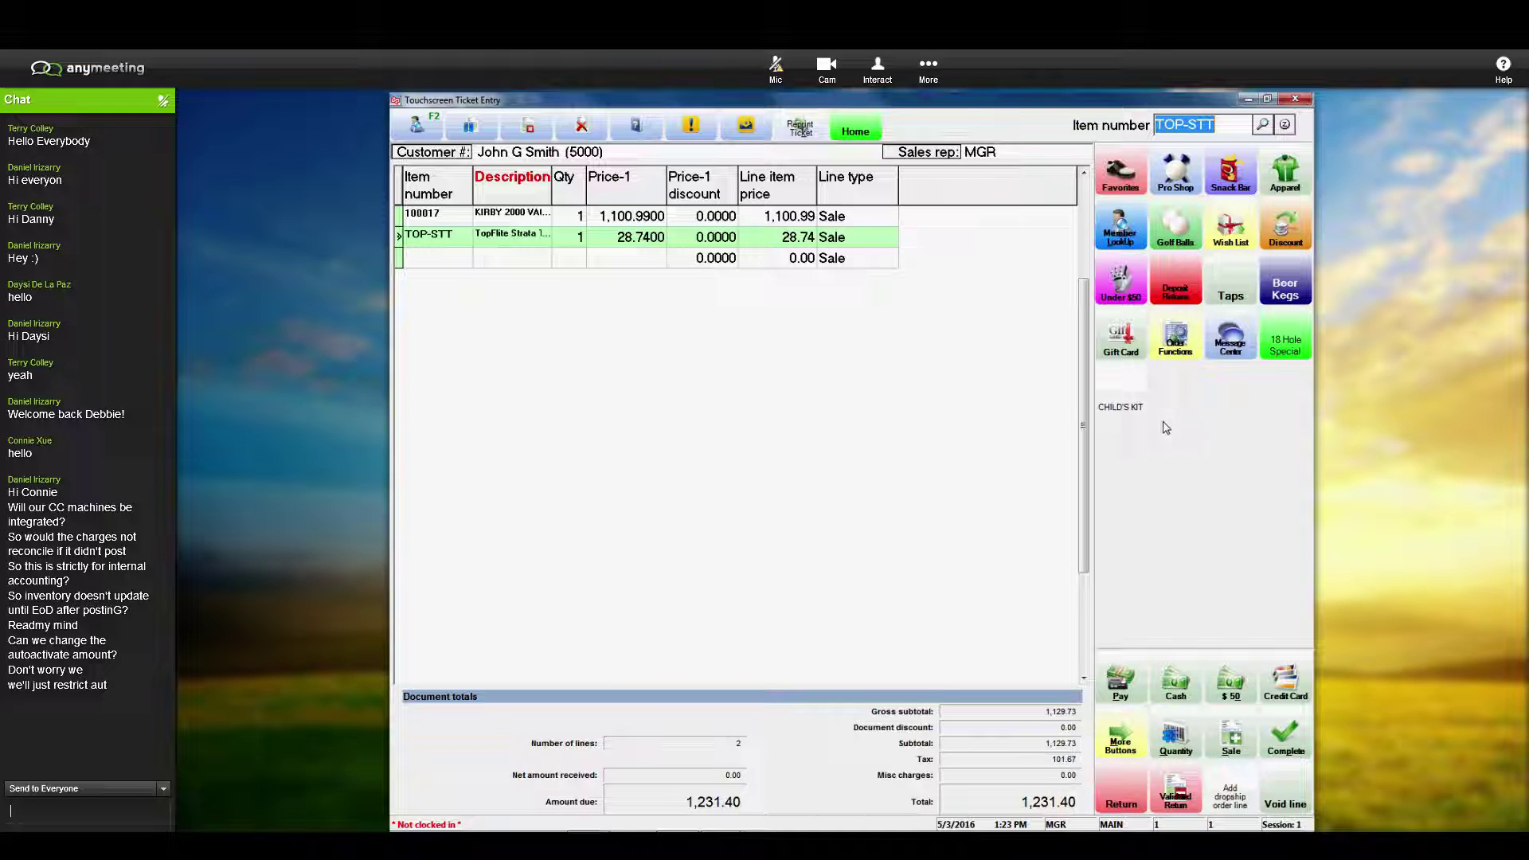
{"action": "left_click", "coordinate": [1284, 231]}
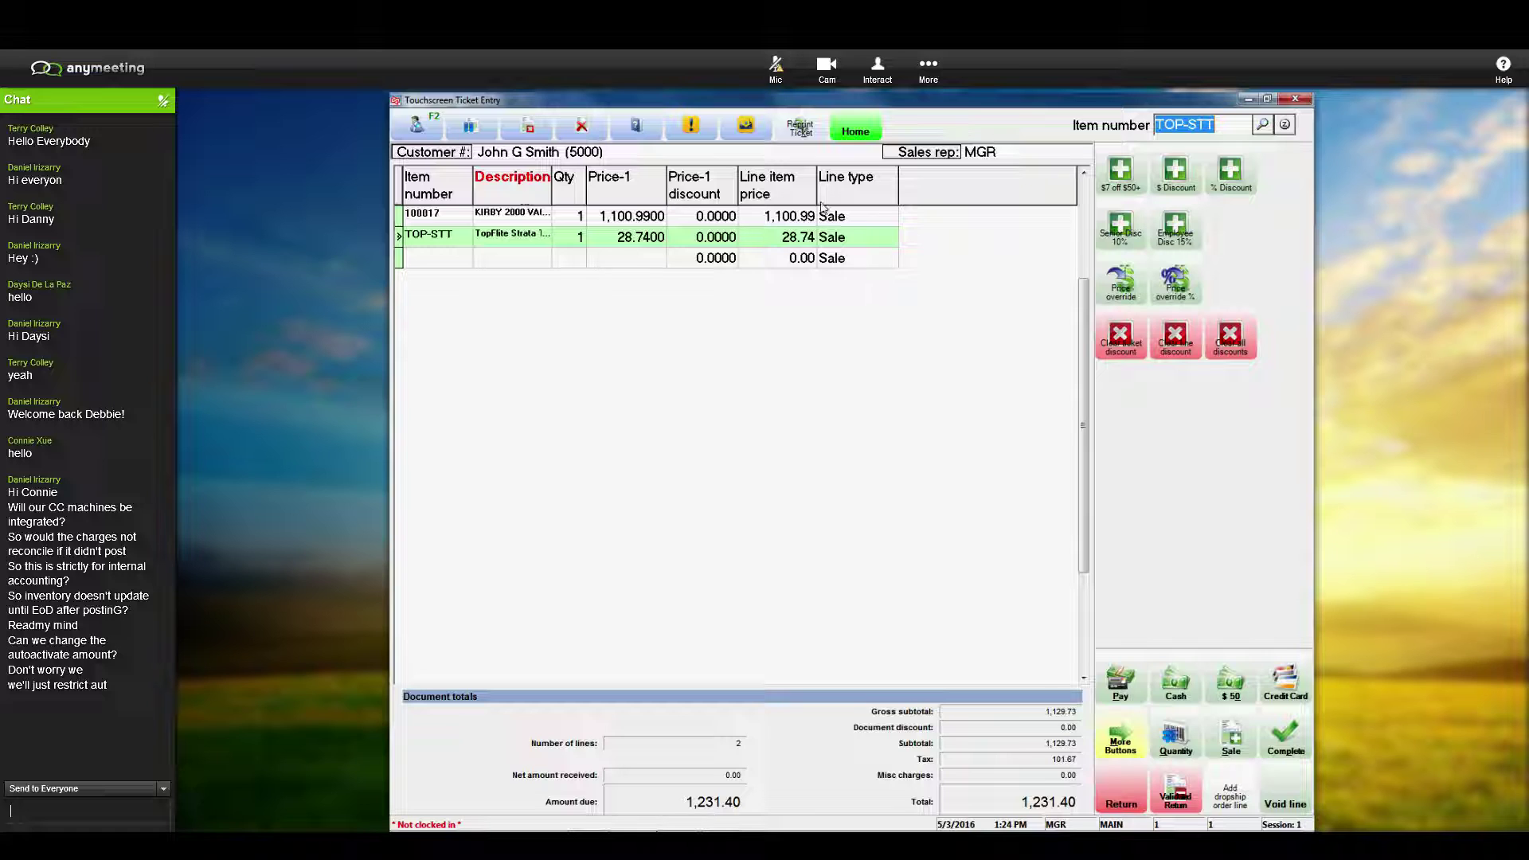
Step: Examine the hidden and visible columns of the ticket line grid in the column designer, leaving the selection as is
{"action": "left_click", "coordinate": [399, 189]}
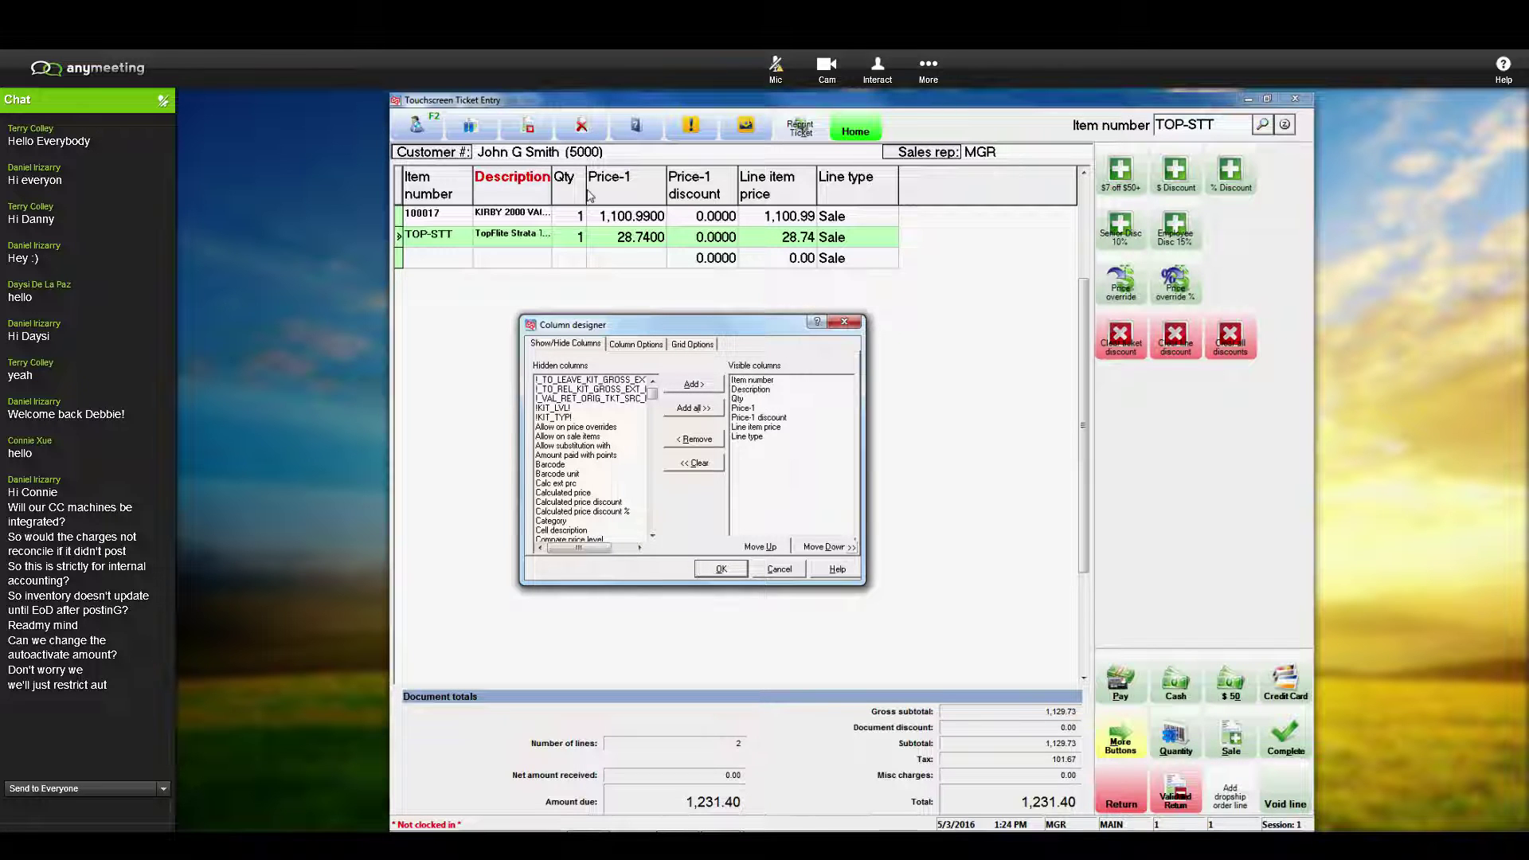
{"action": "left_click", "coordinate": [652, 416]}
{"action": "left_click_drag", "start_coordinate": [654, 420], "coordinate": [667, 389]}
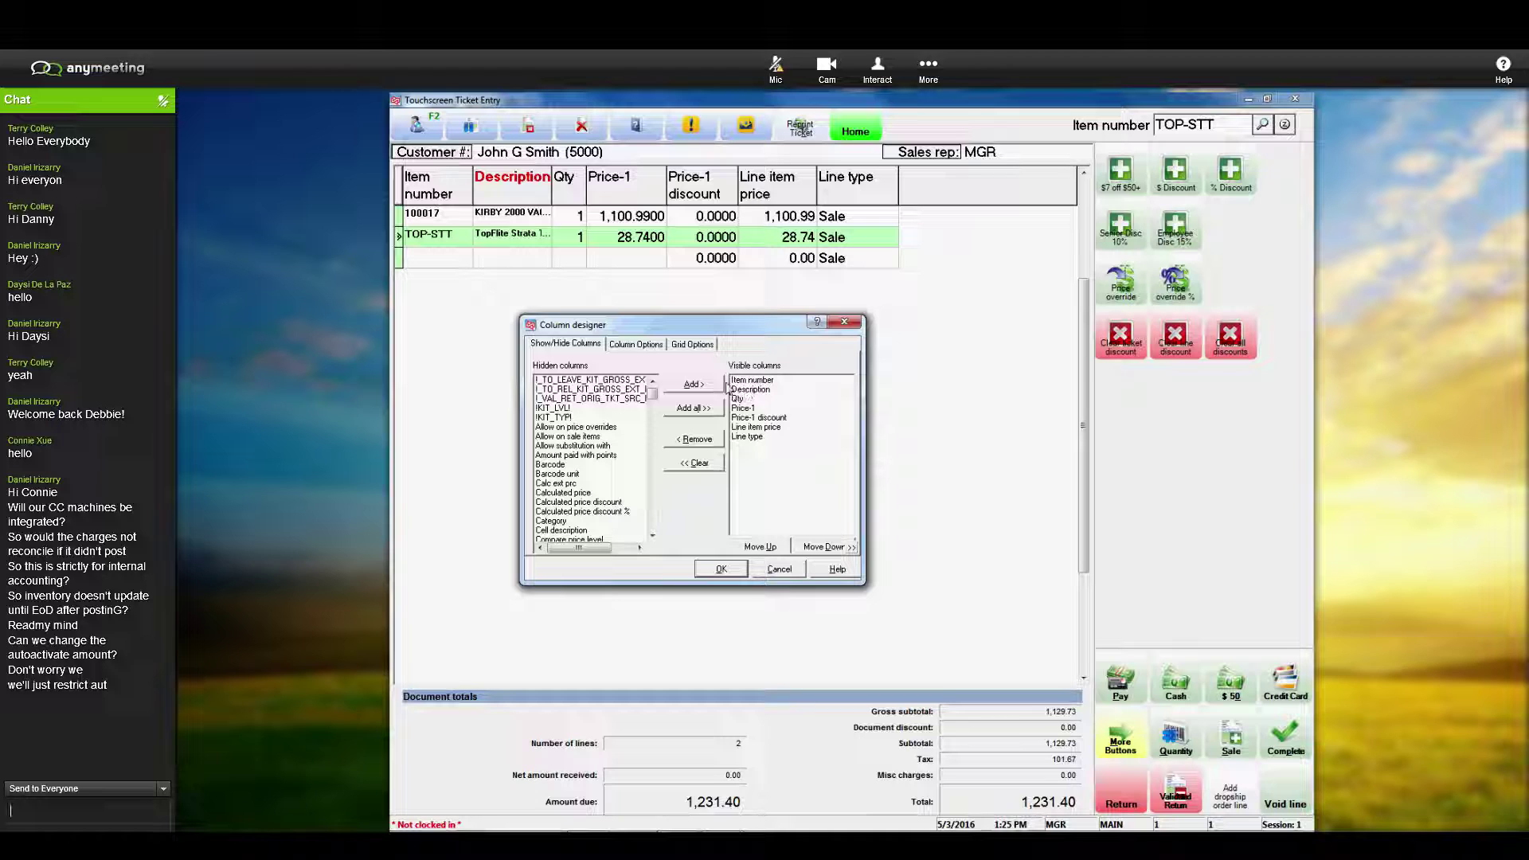
{"action": "left_click", "coordinate": [719, 574]}
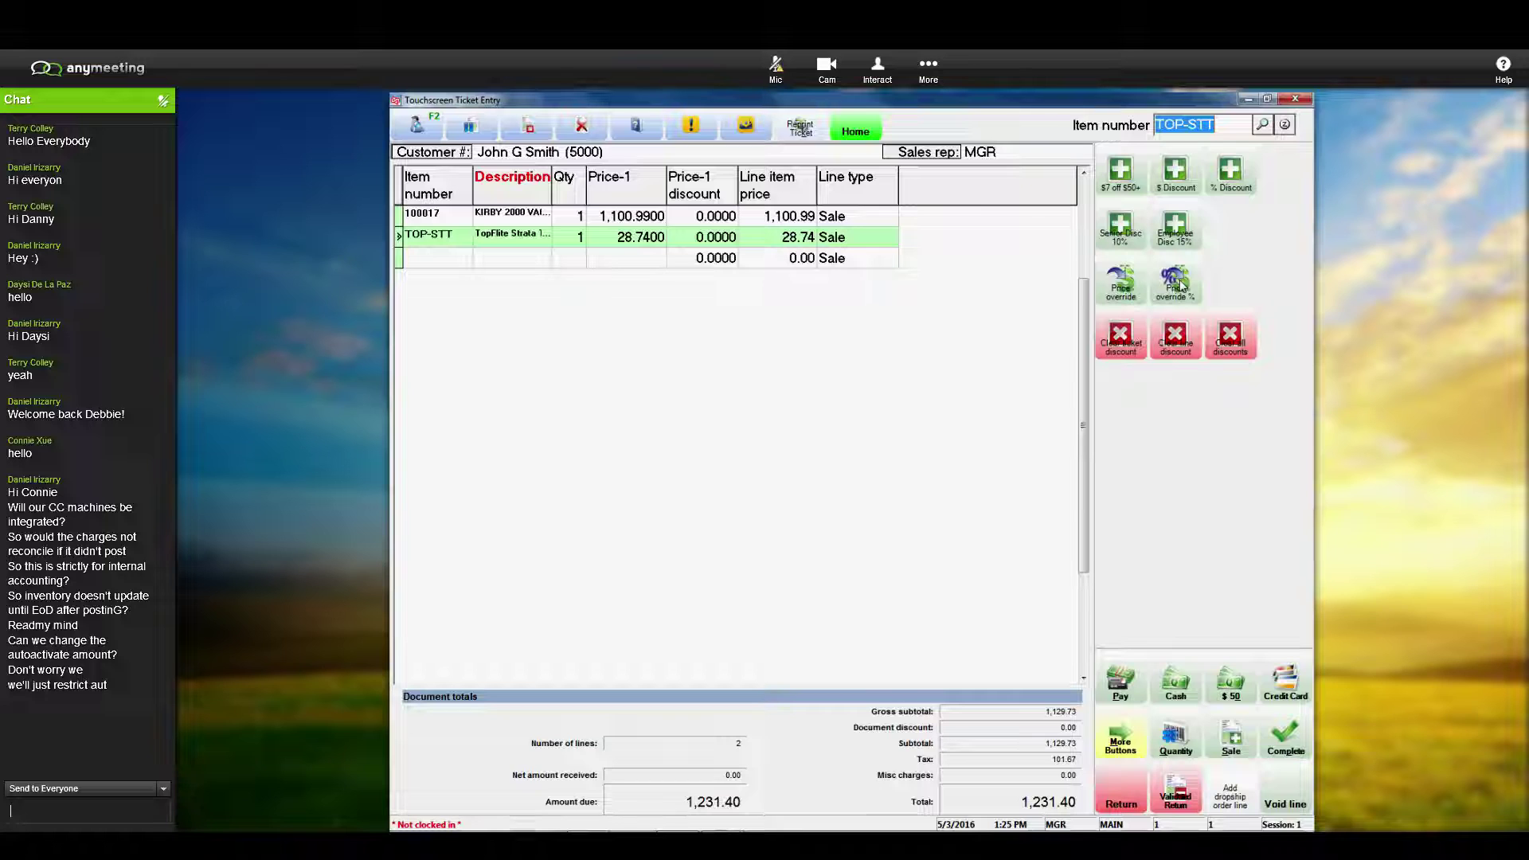
Step: Override the TOP-STT line's price to 25.00 with the reason code MGR (Manager Overide)
{"action": "left_click", "coordinate": [1121, 279]}
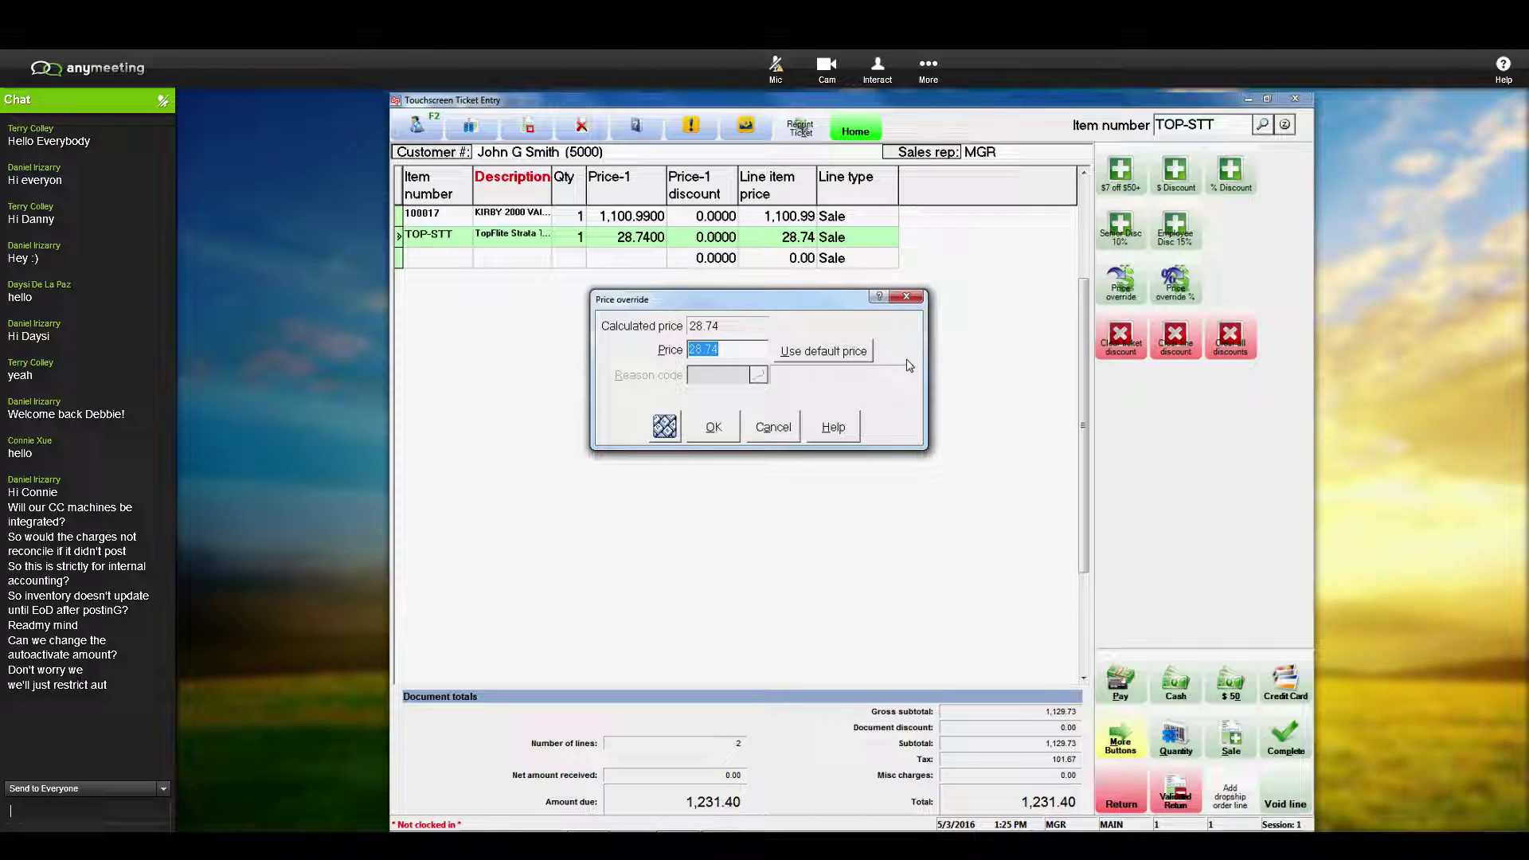
{"action": "type", "text": "2500"}
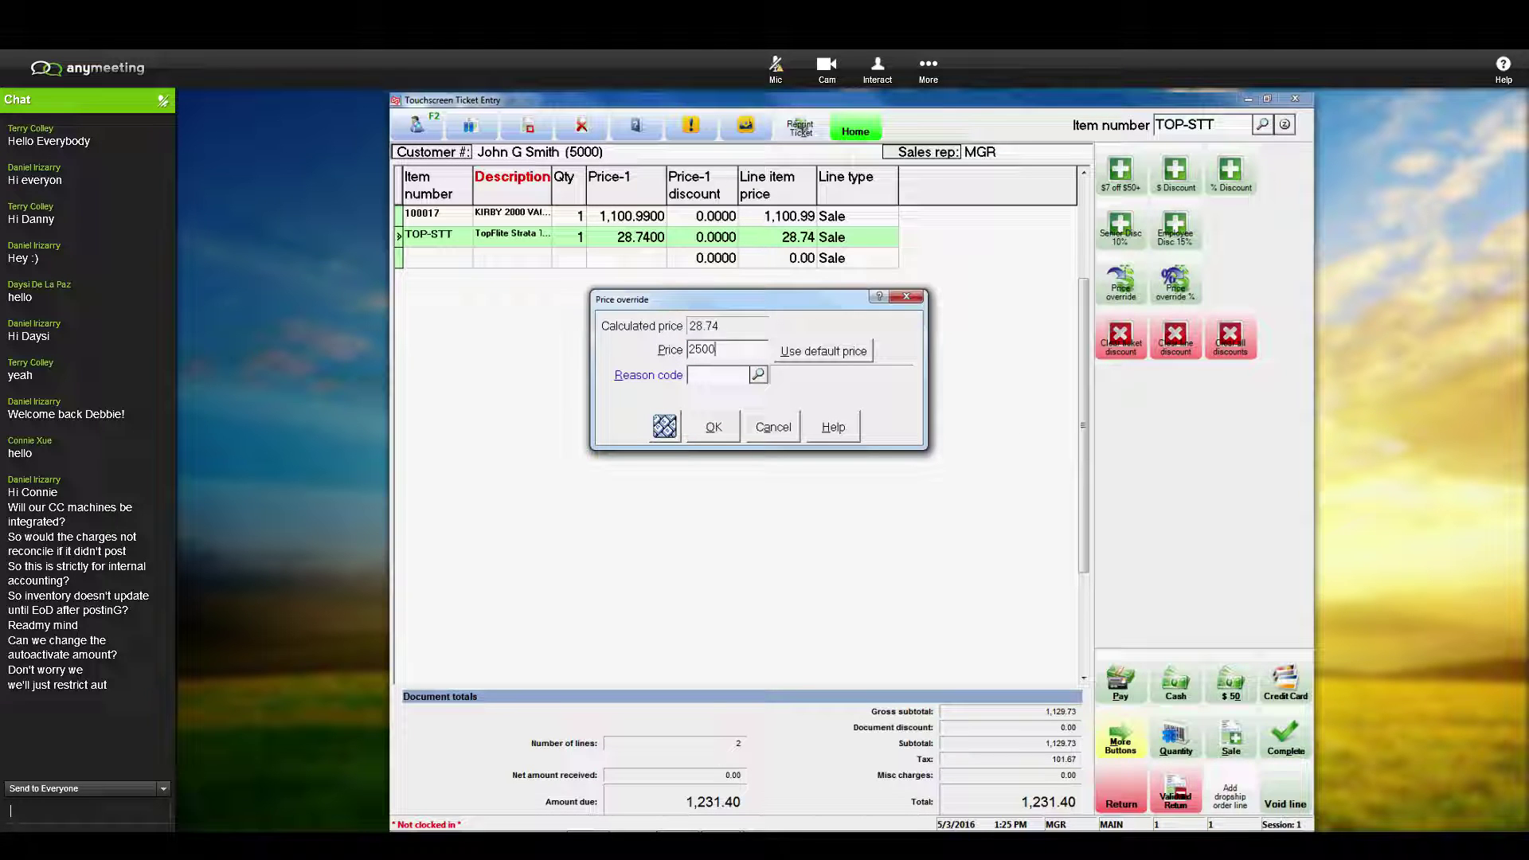
{"action": "key", "text": "BackSpace"}
{"action": "key", "text": "BackSpace"}
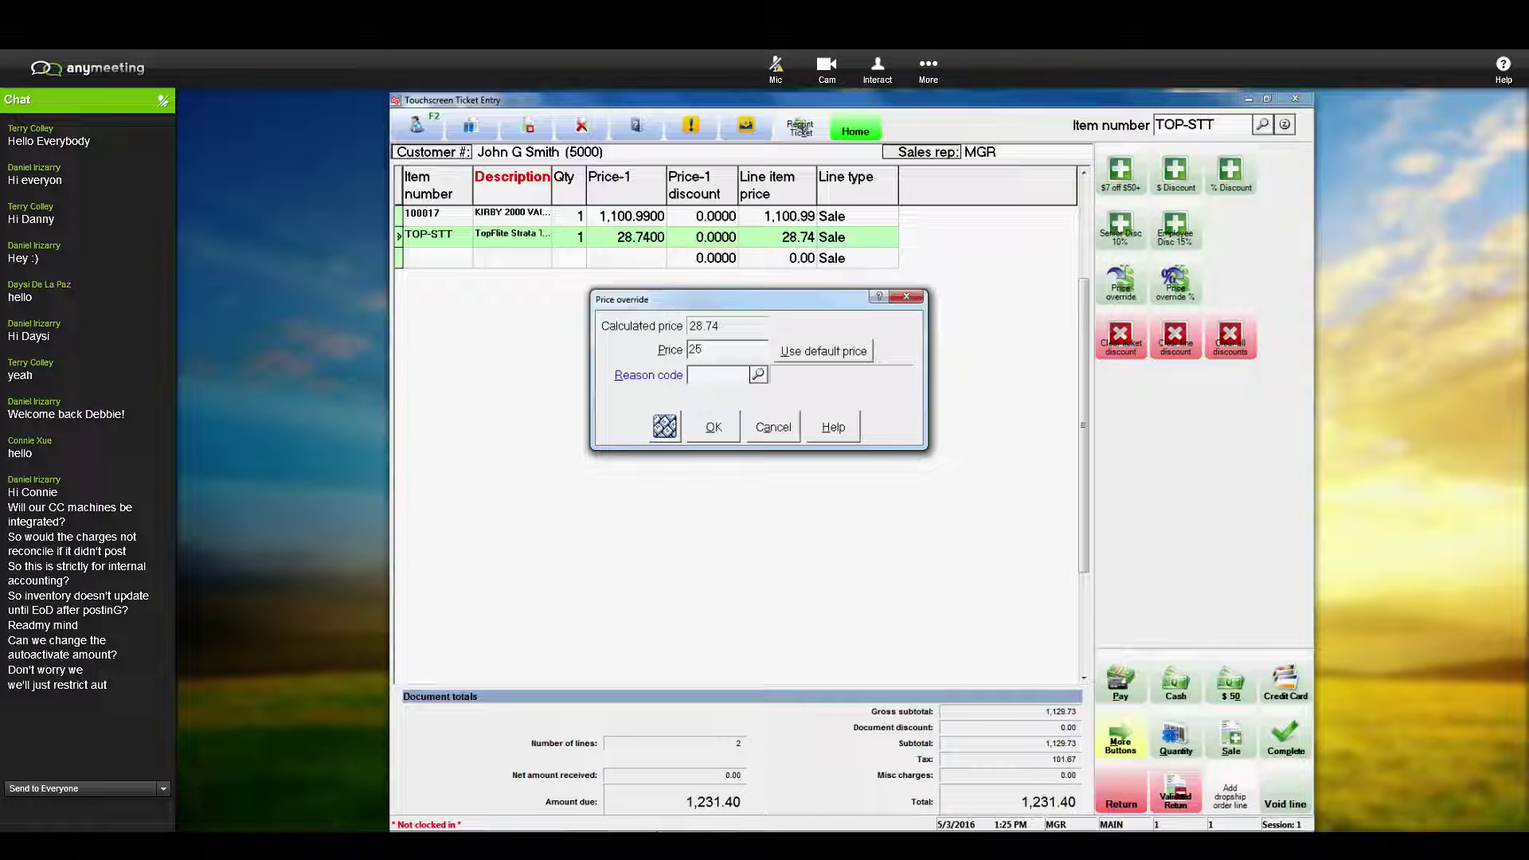
{"action": "type", "text": "."}
{"action": "left_click", "coordinate": [760, 378]}
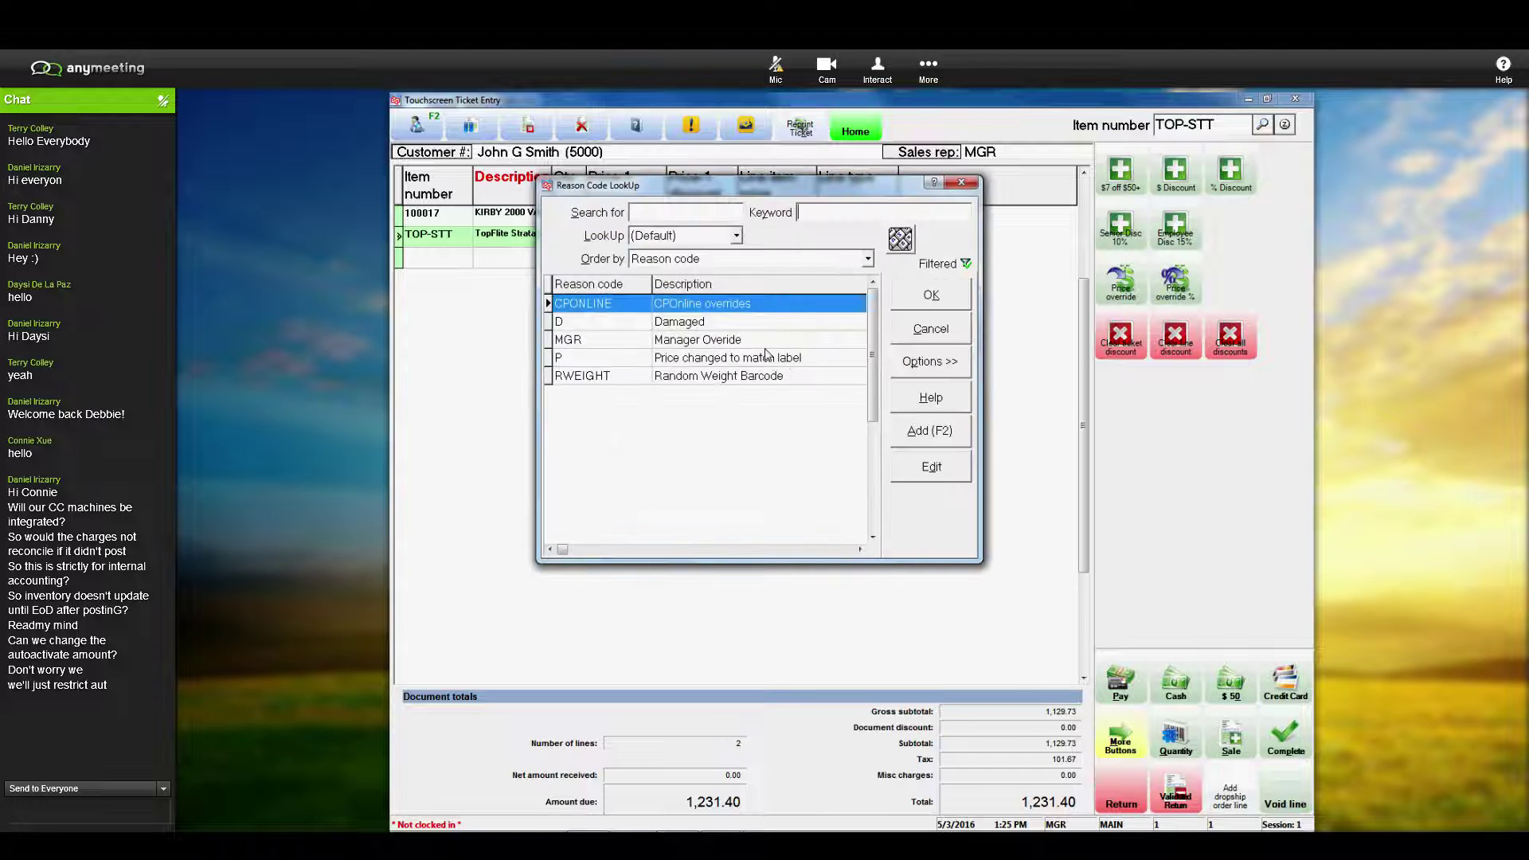
{"action": "left_click", "coordinate": [669, 341]}
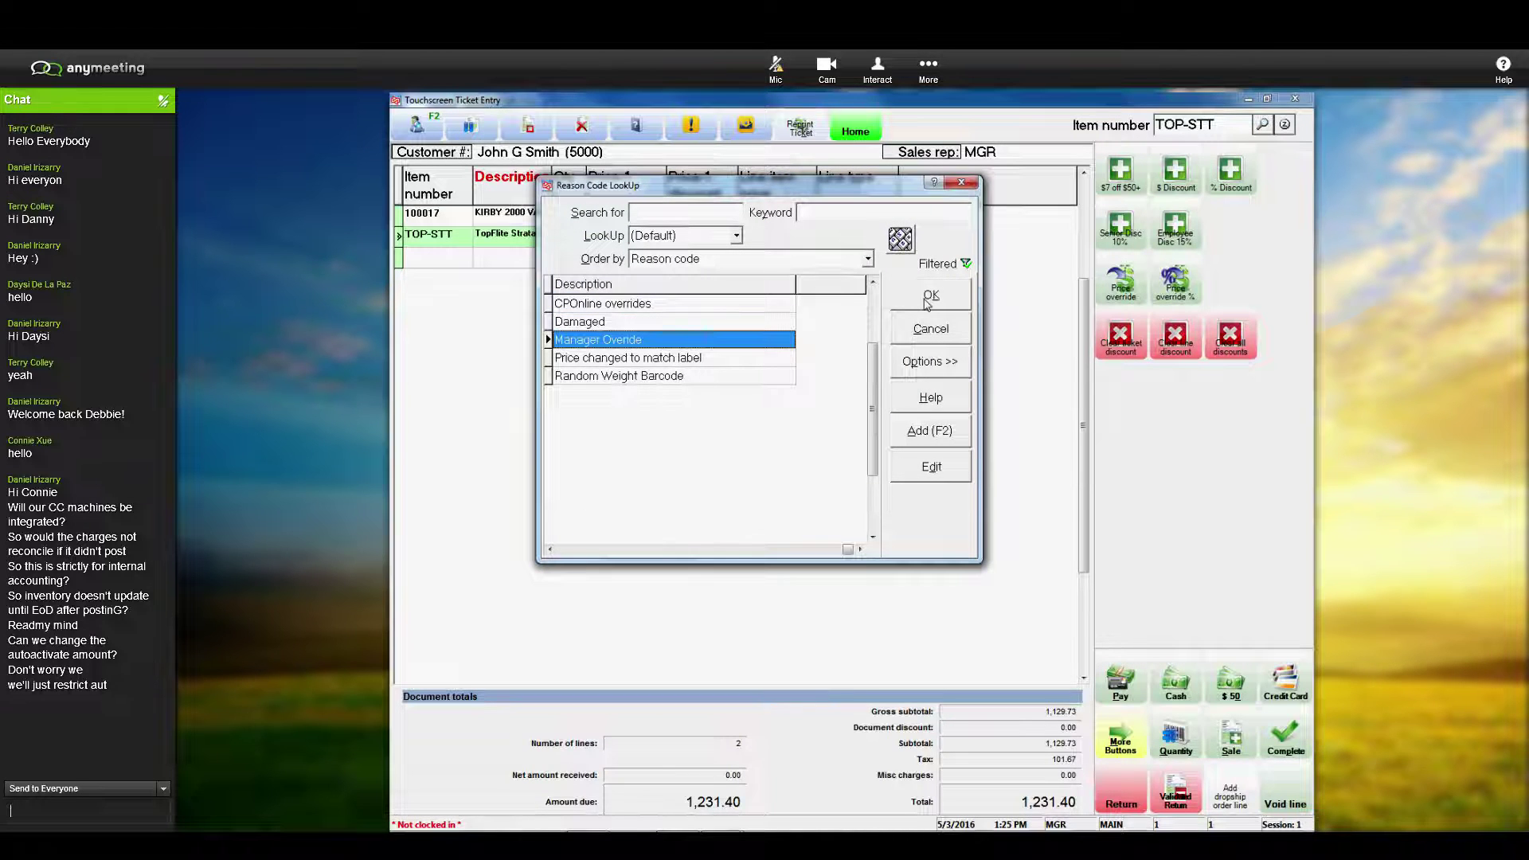
{"action": "left_click", "coordinate": [929, 296]}
{"action": "left_click", "coordinate": [716, 427]}
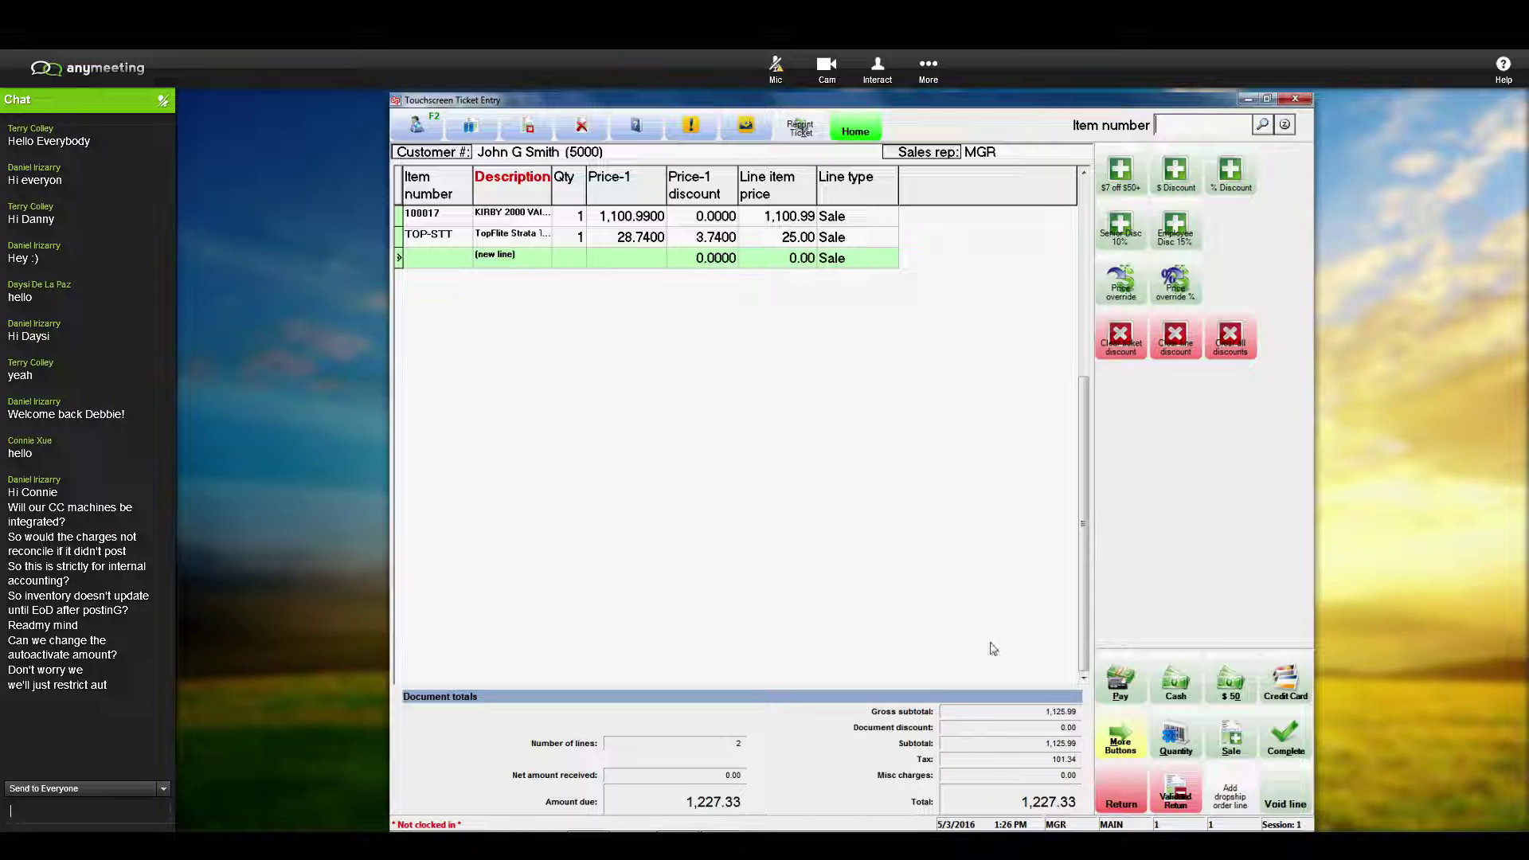
Step: Enter a partial Visa payment of 500.00 on the ticket
{"action": "left_click", "coordinate": [1121, 683]}
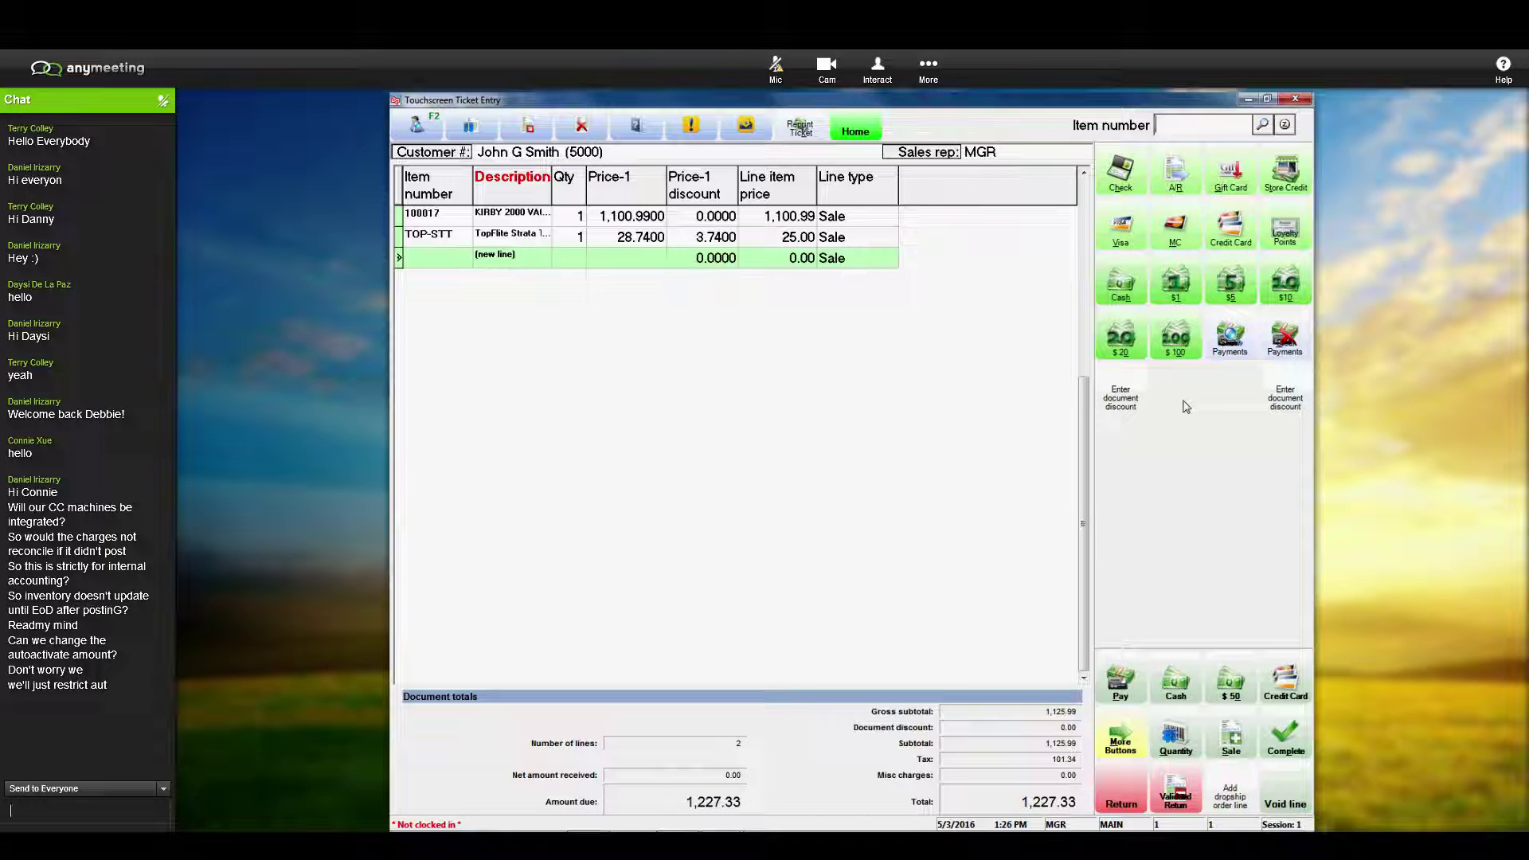
{"action": "left_click", "coordinate": [1122, 230]}
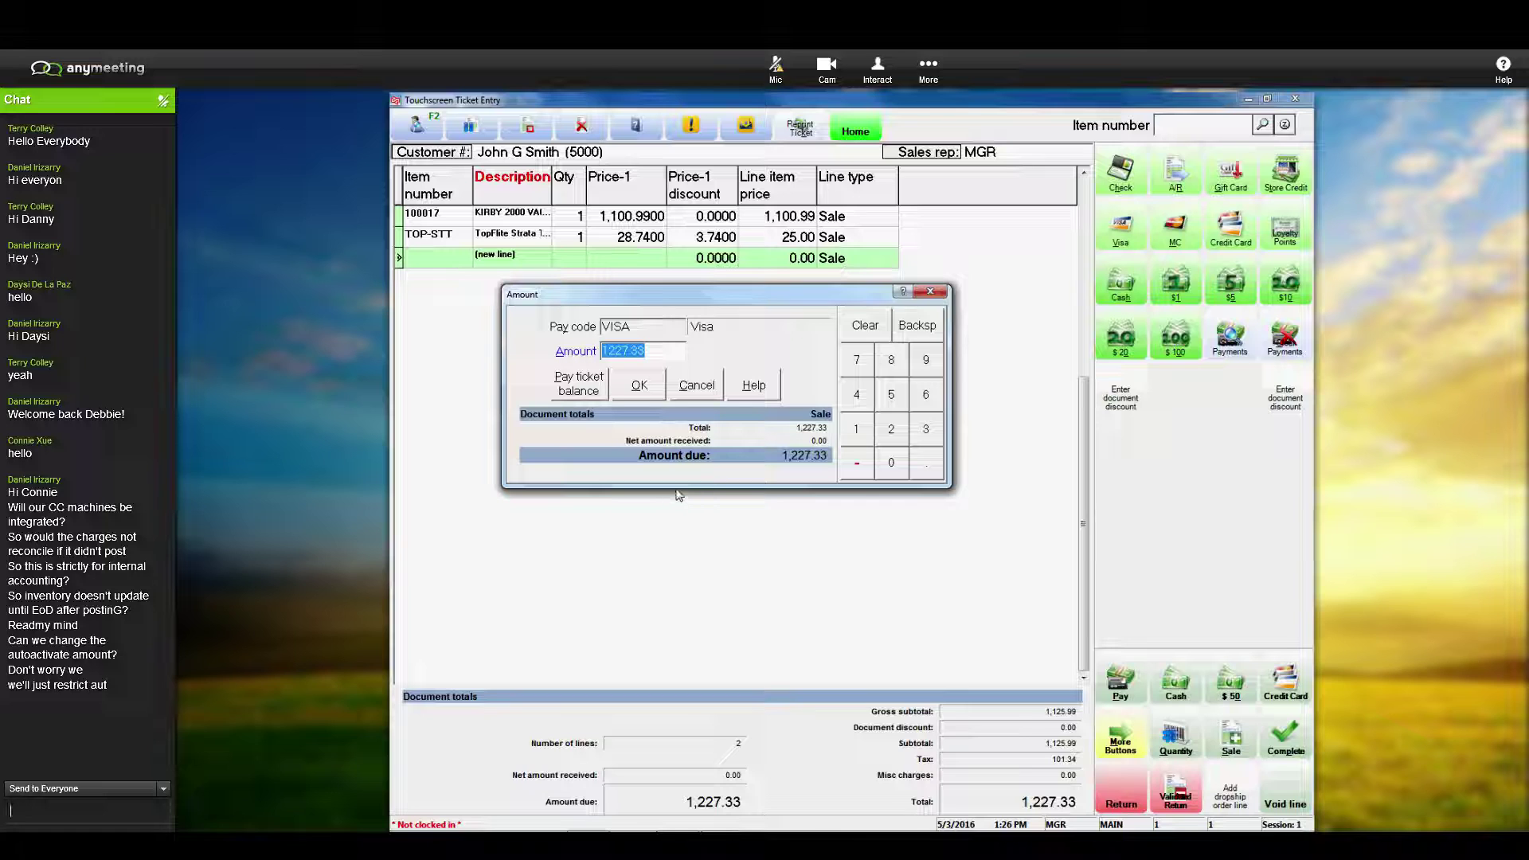
{"action": "type", "text": "5"}
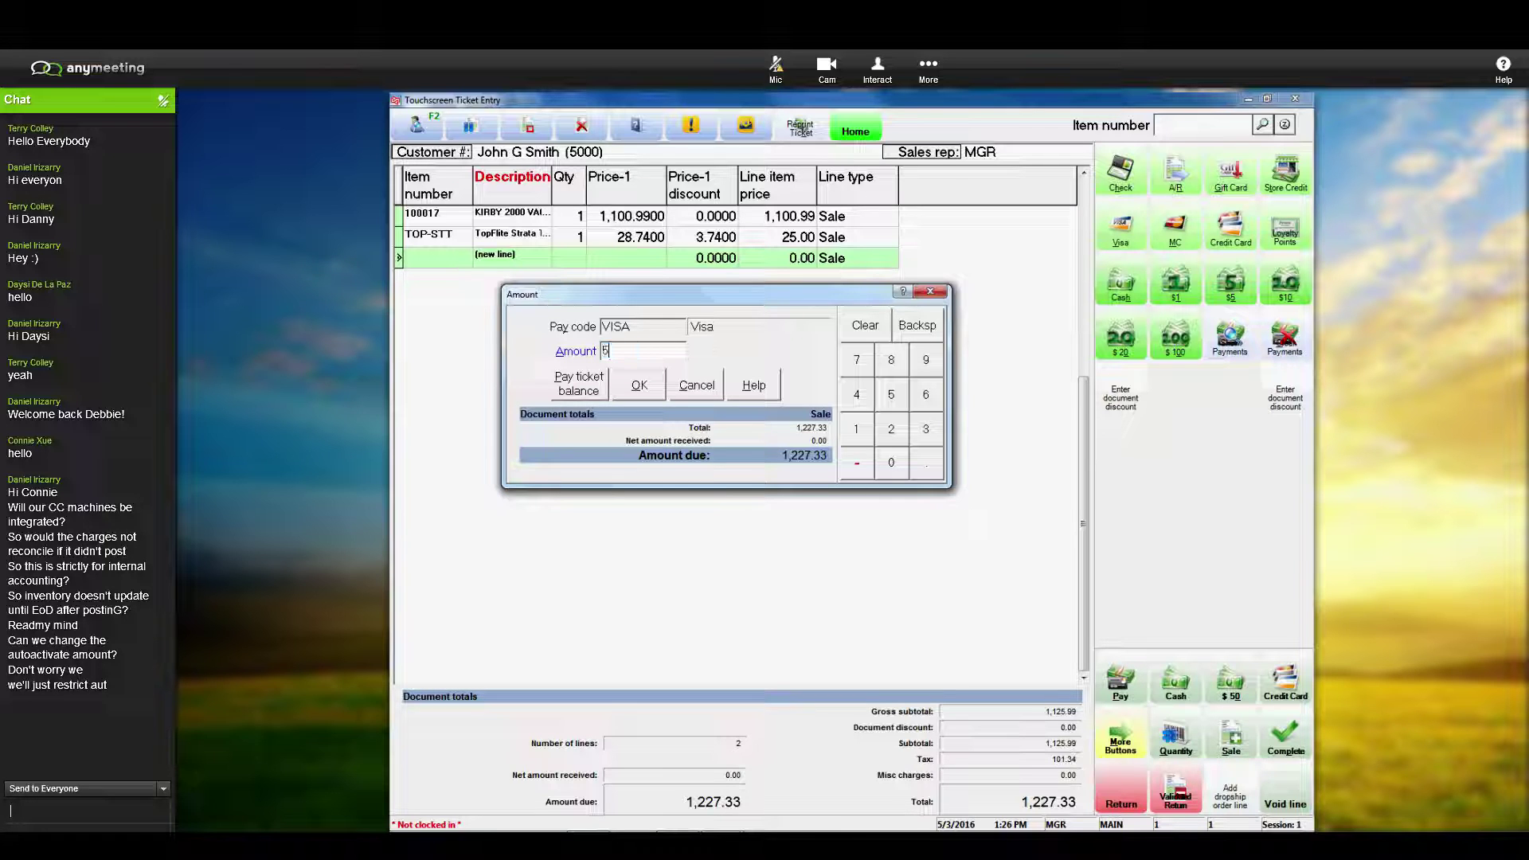
{"action": "type", "text": "00.00"}
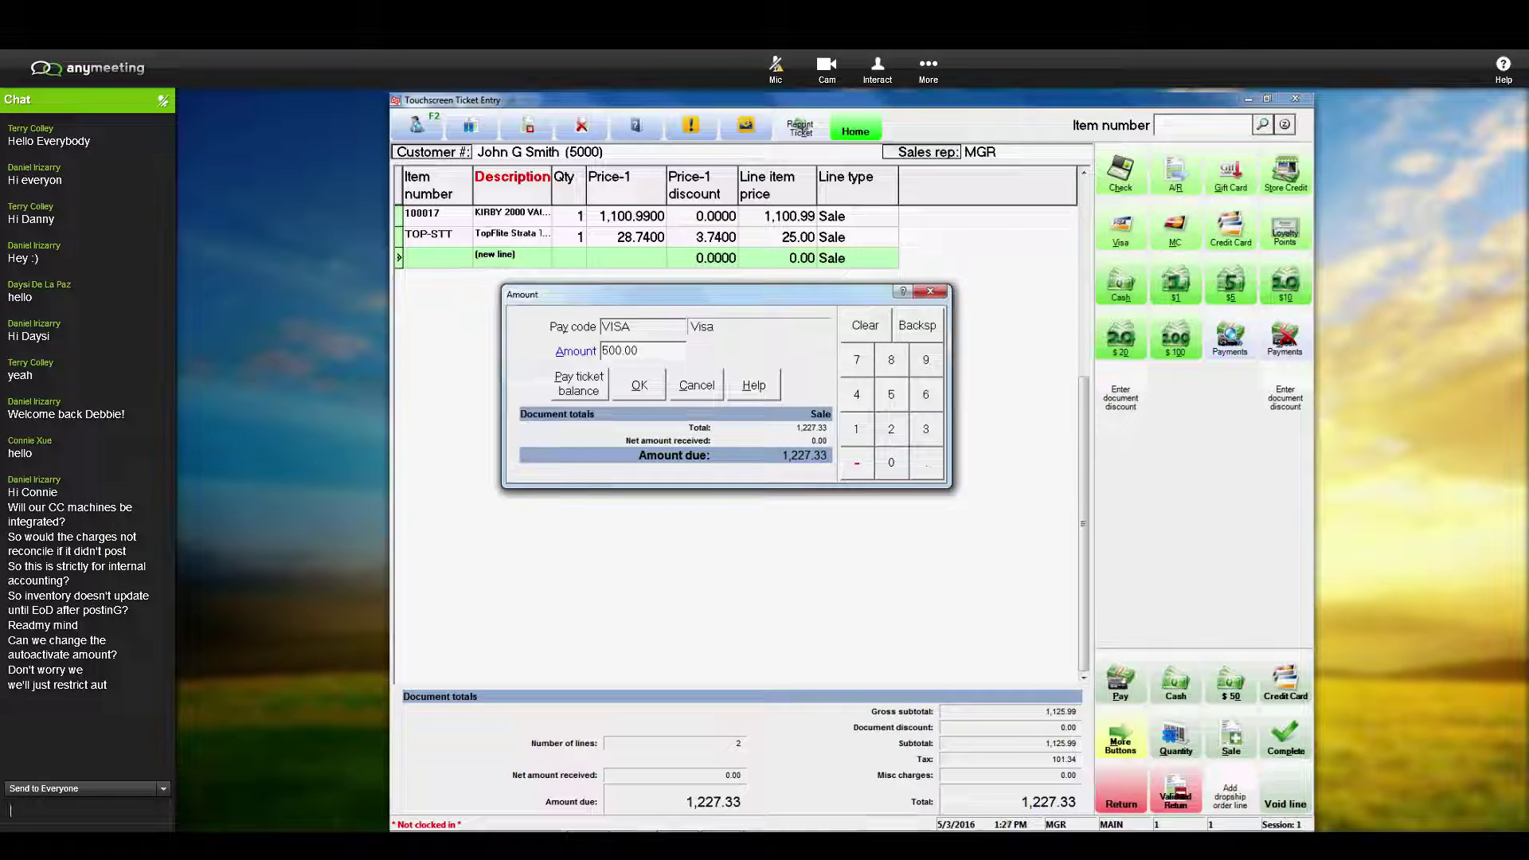
{"action": "left_click", "coordinate": [640, 387]}
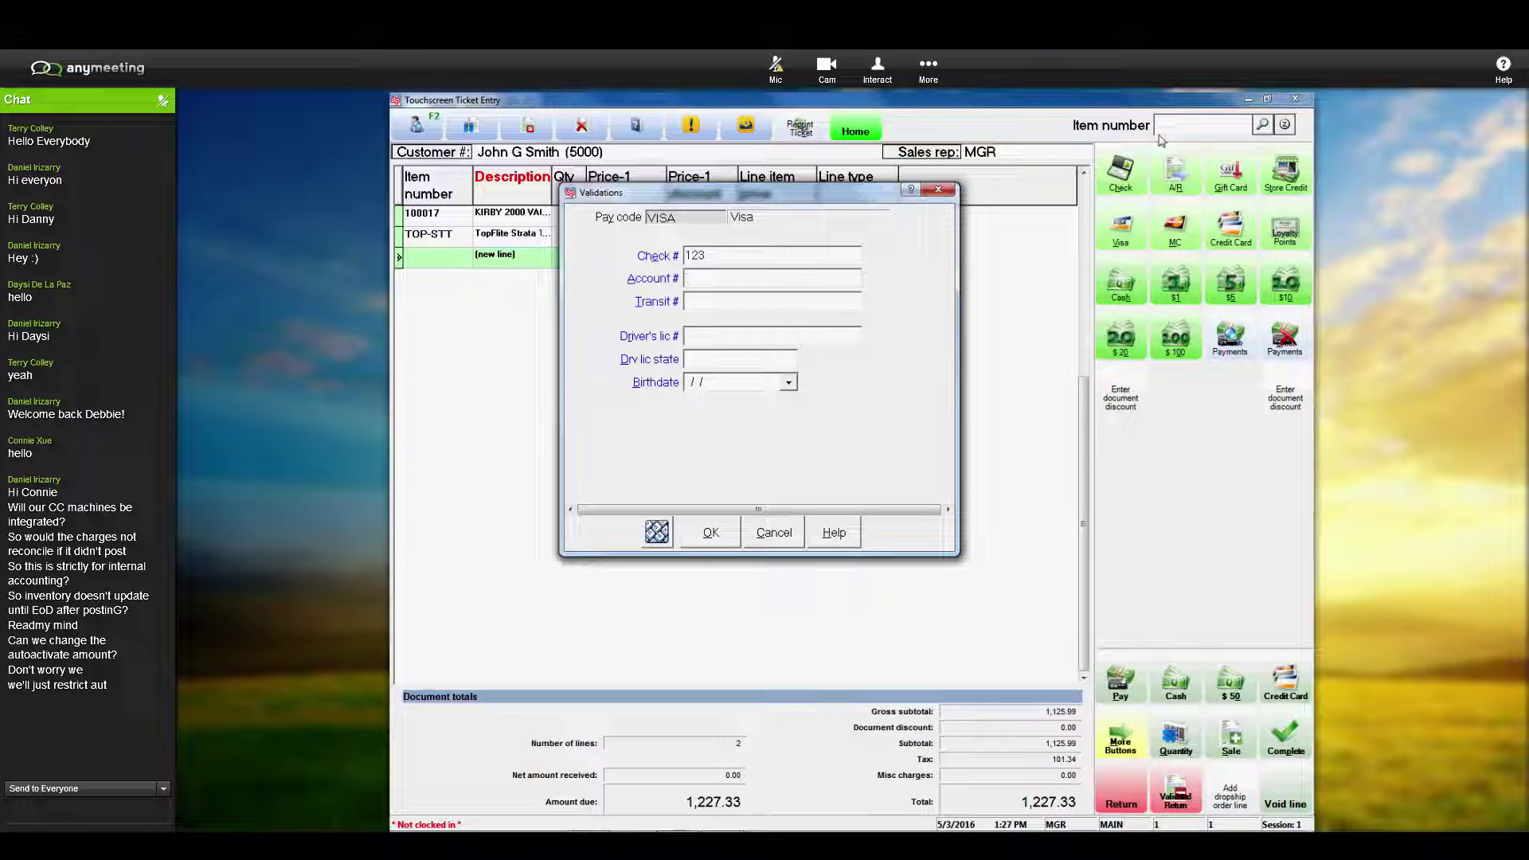
Step: Fill in the account, transit and driver's licence numbers in the Visa validations, with OH as the licence state
{"action": "key", "text": "Tab"}
{"action": "type", "text": "12"}
{"action": "key", "text": "Tab"}
{"action": "type", "text": "3"}
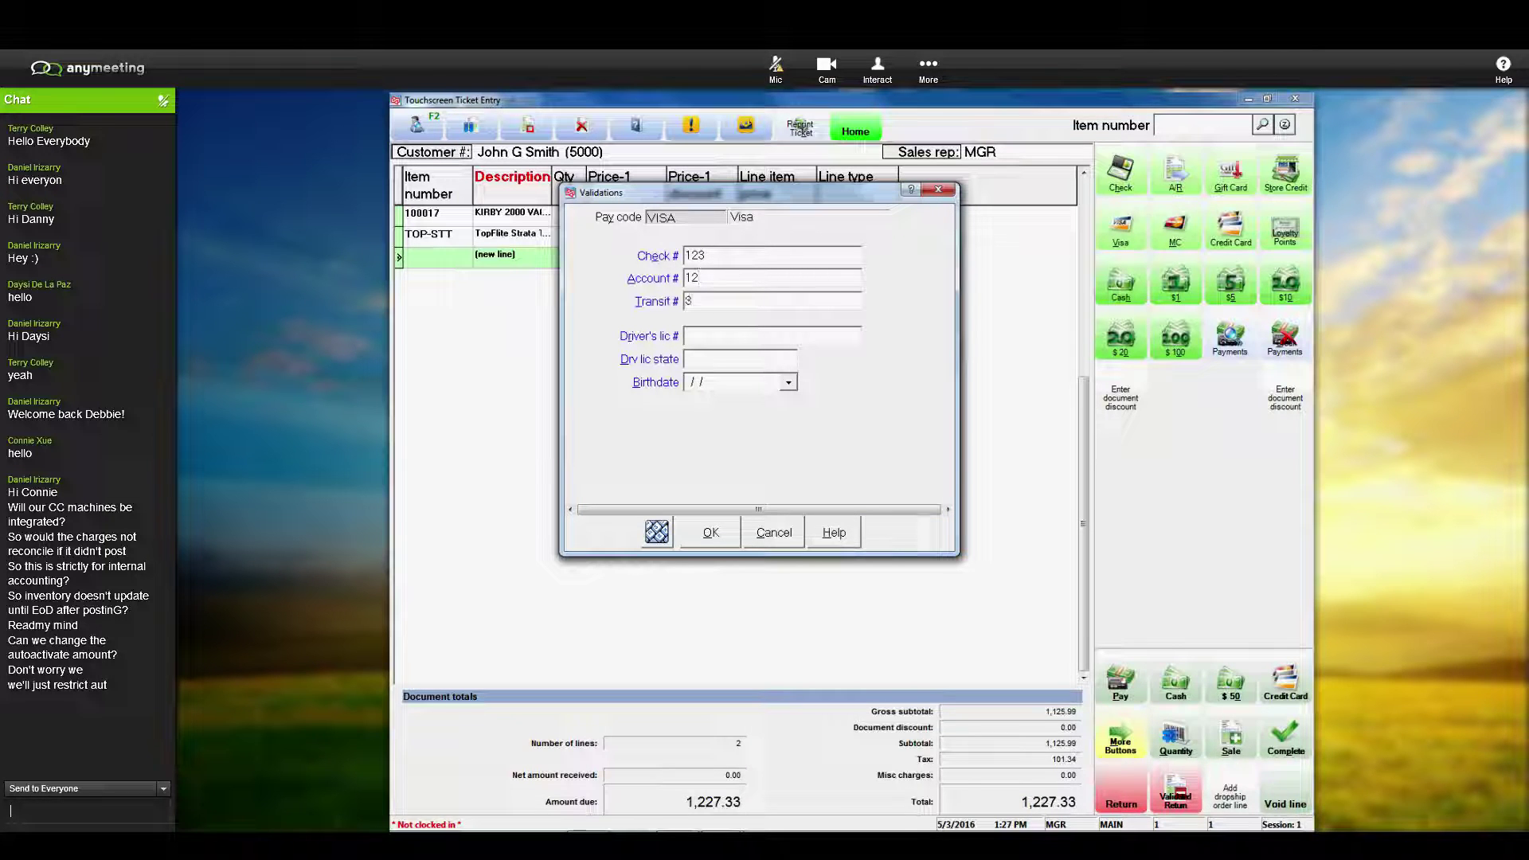
{"action": "type", "text": "33"}
{"action": "key", "text": "Tab"}
{"action": "type", "text": "OH"}
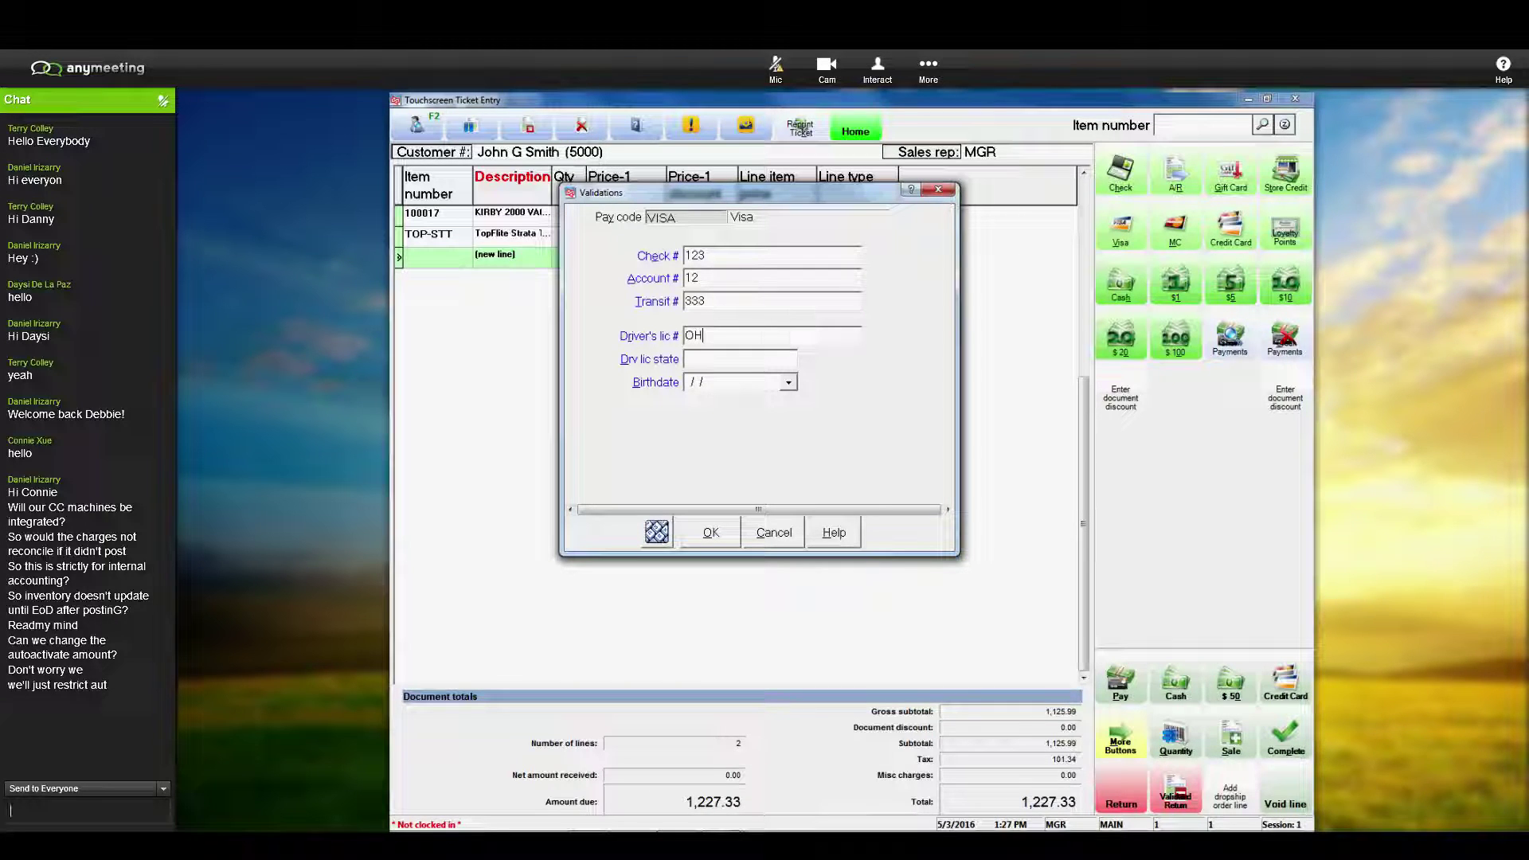
{"action": "type", "text": " DL"}
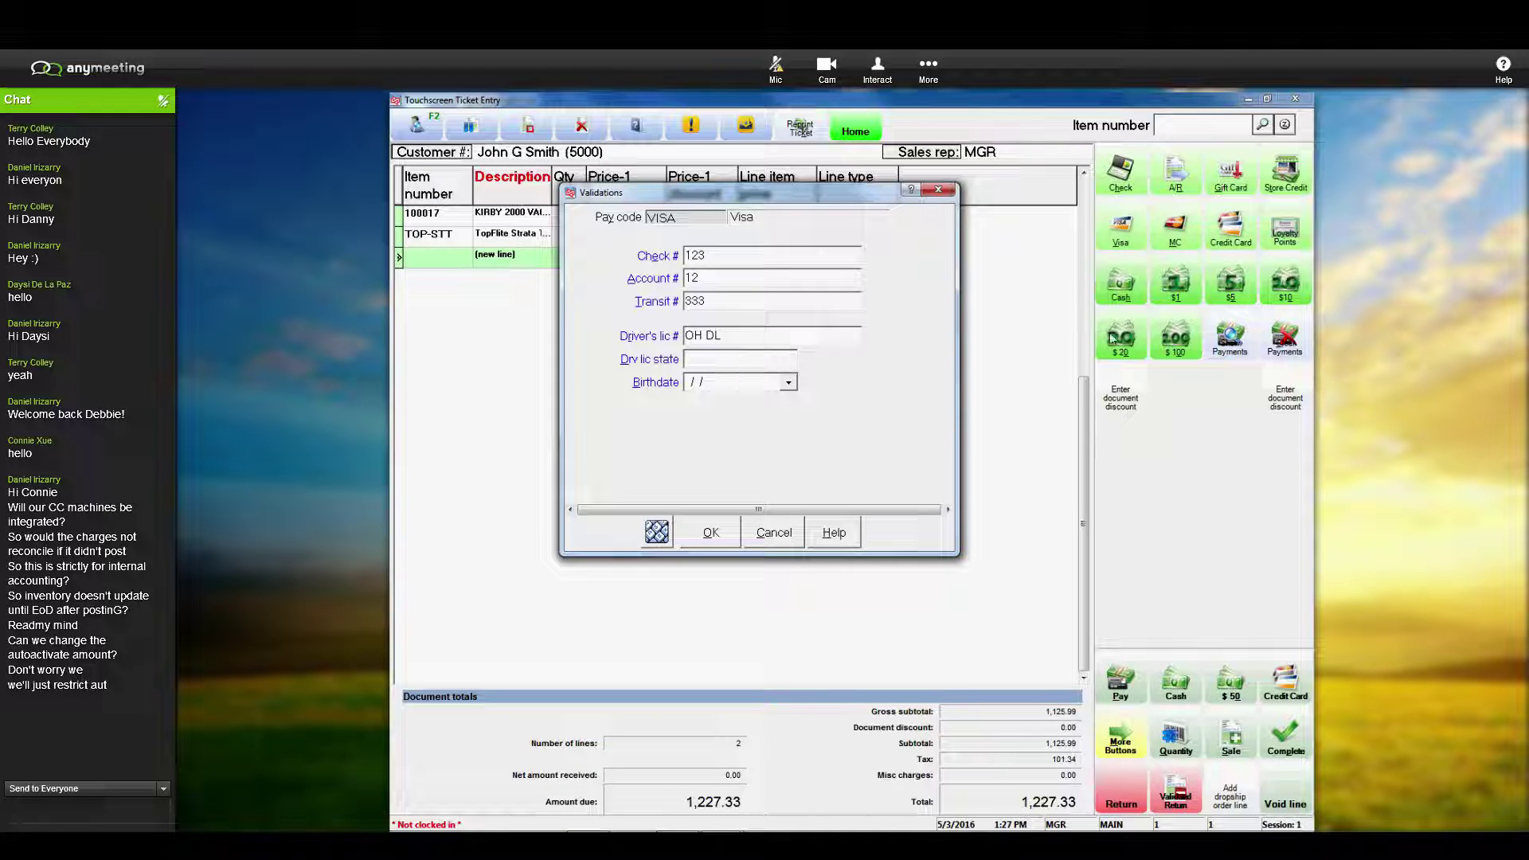
{"action": "type", "text": "OH"}
Step: Pick the customer's birthdate for the Visa validations from the calendar
{"action": "left_click", "coordinate": [788, 384]}
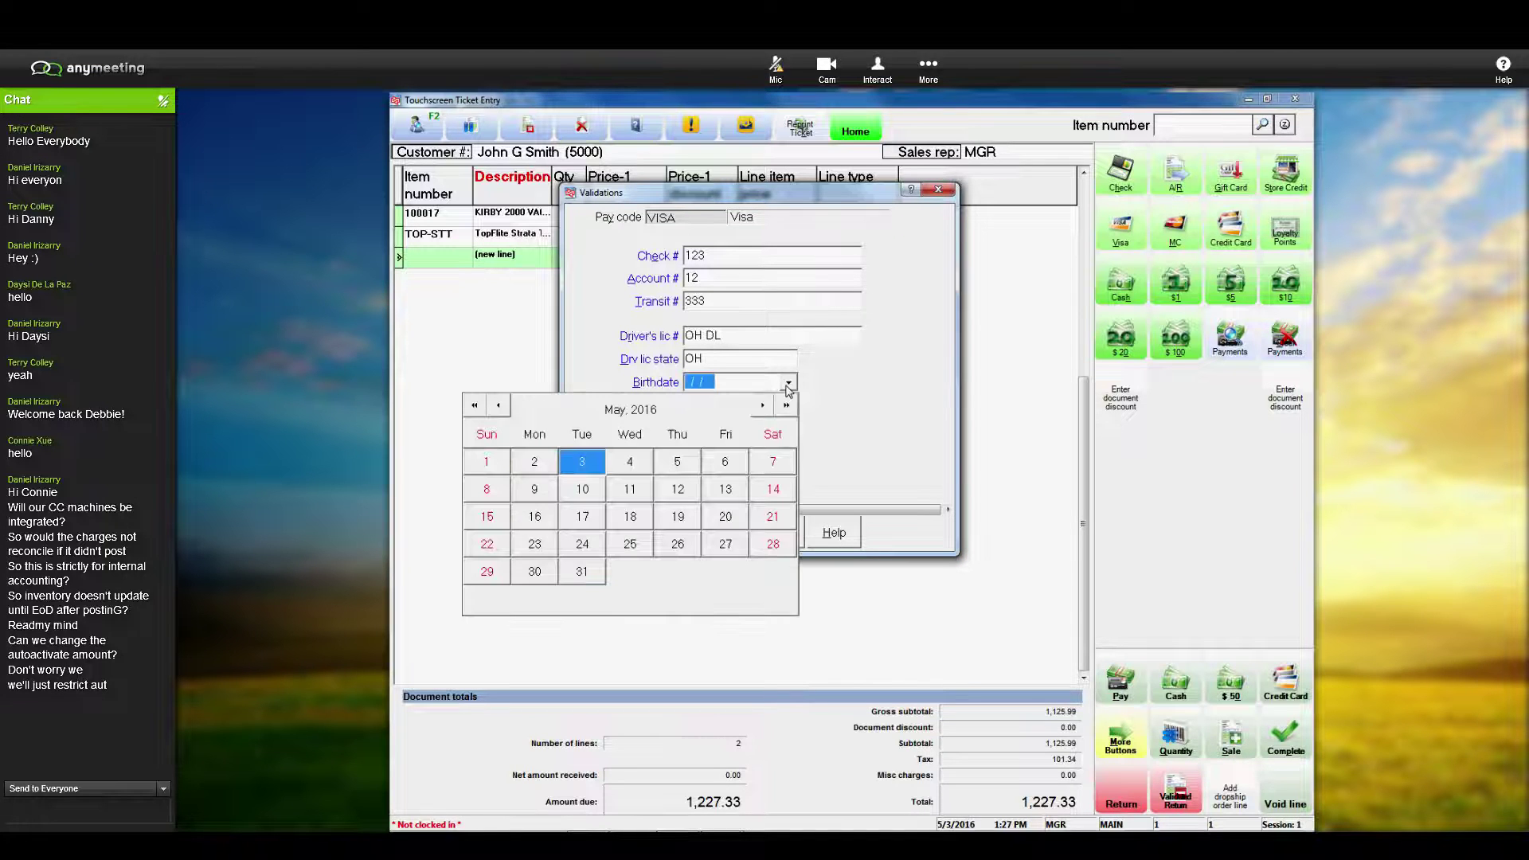
{"action": "left_click", "coordinate": [478, 406]}
{"action": "left_click", "coordinate": [480, 405]}
{"action": "left_click", "coordinate": [480, 405]}
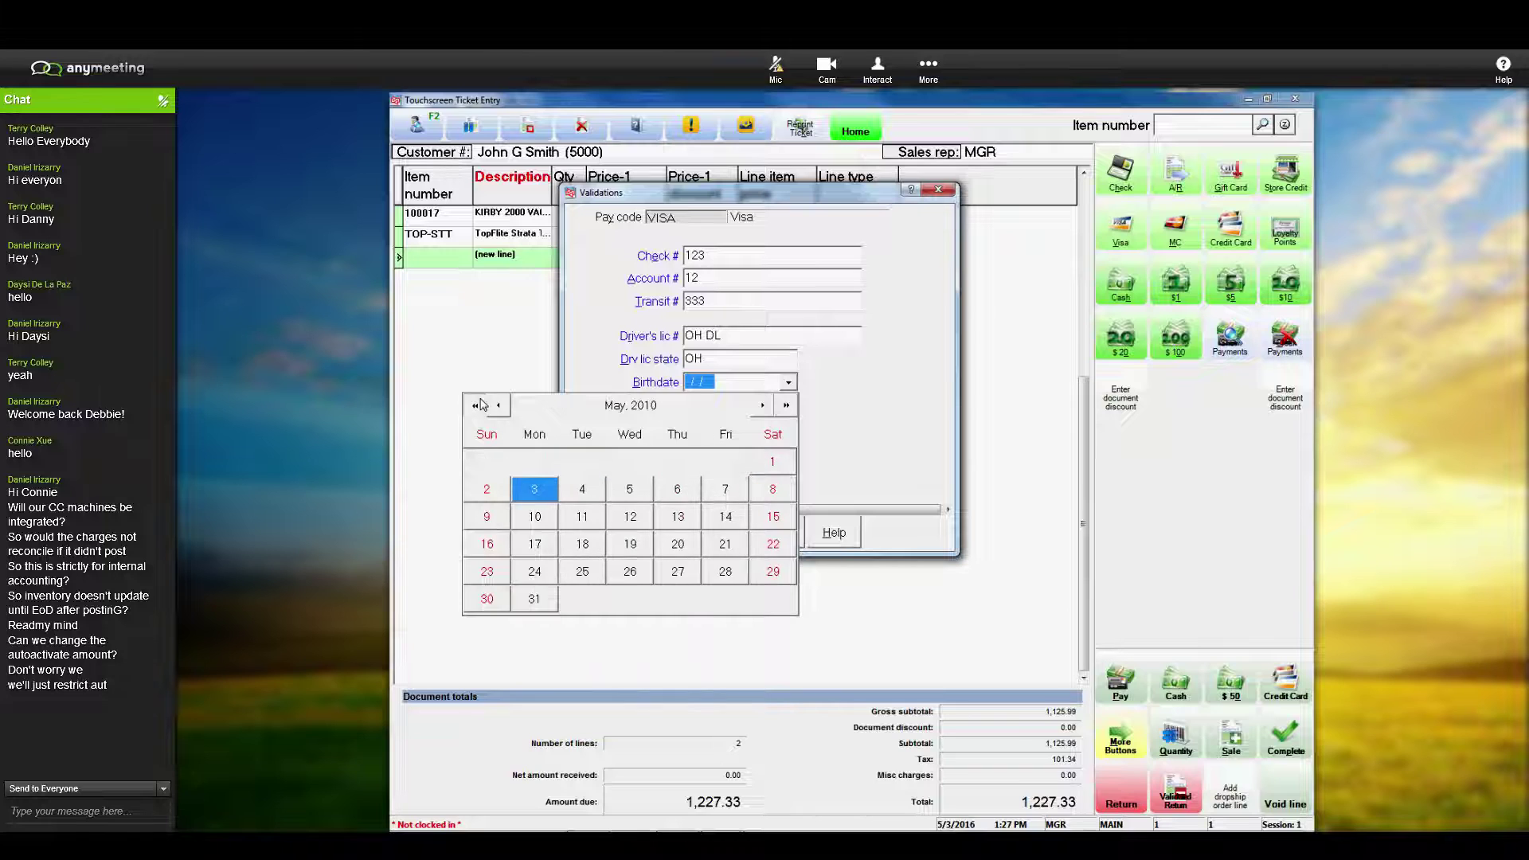
{"action": "left_click", "coordinate": [481, 405]}
{"action": "left_click", "coordinate": [482, 406]}
{"action": "left_click", "coordinate": [483, 406]}
{"action": "left_click", "coordinate": [483, 406]}
{"action": "left_click", "coordinate": [482, 405]}
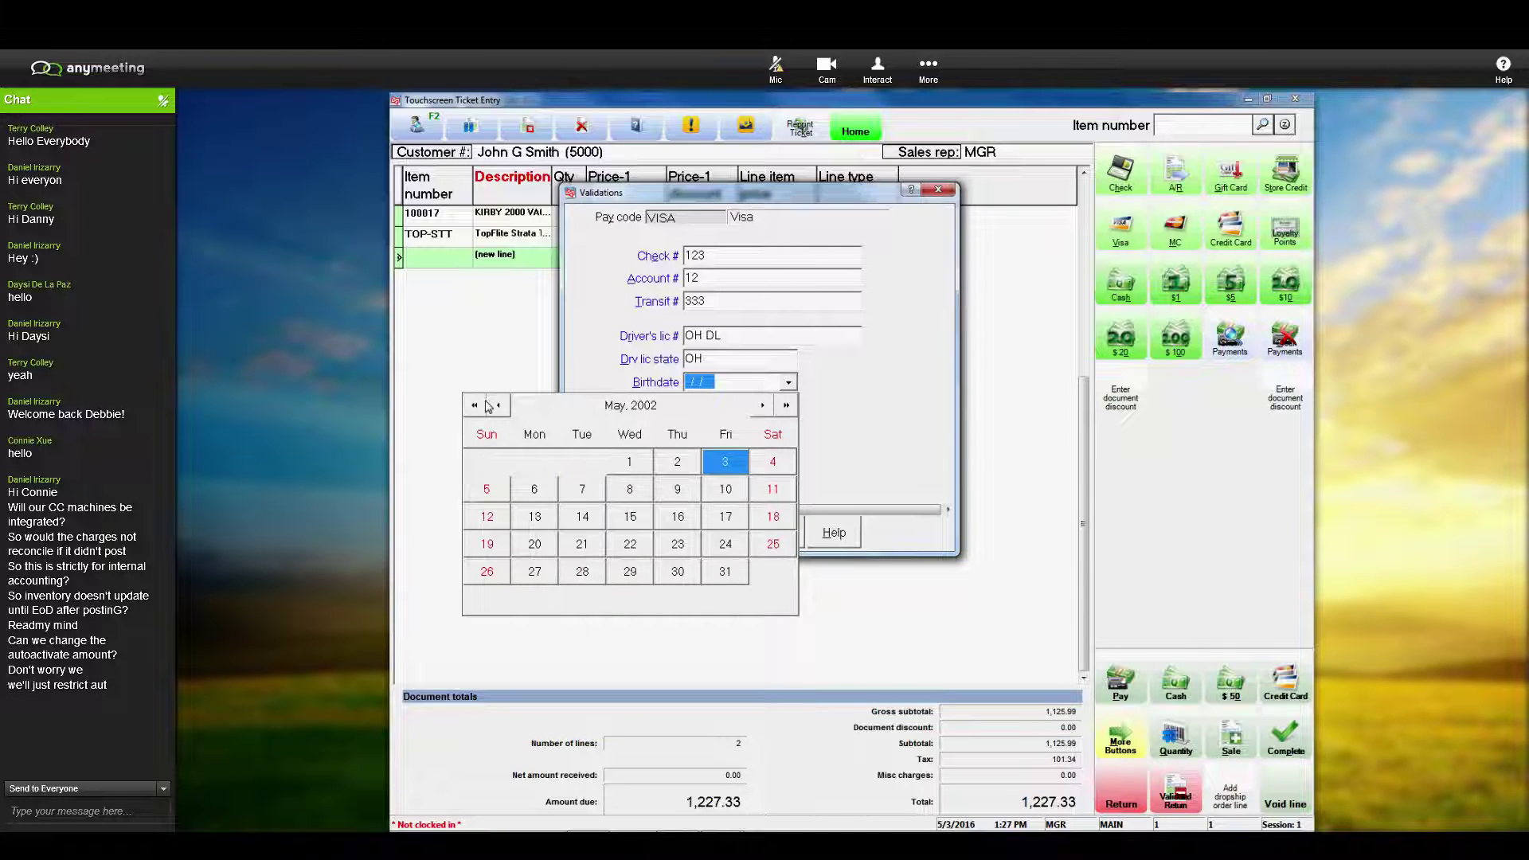
{"action": "left_click", "coordinate": [725, 464]}
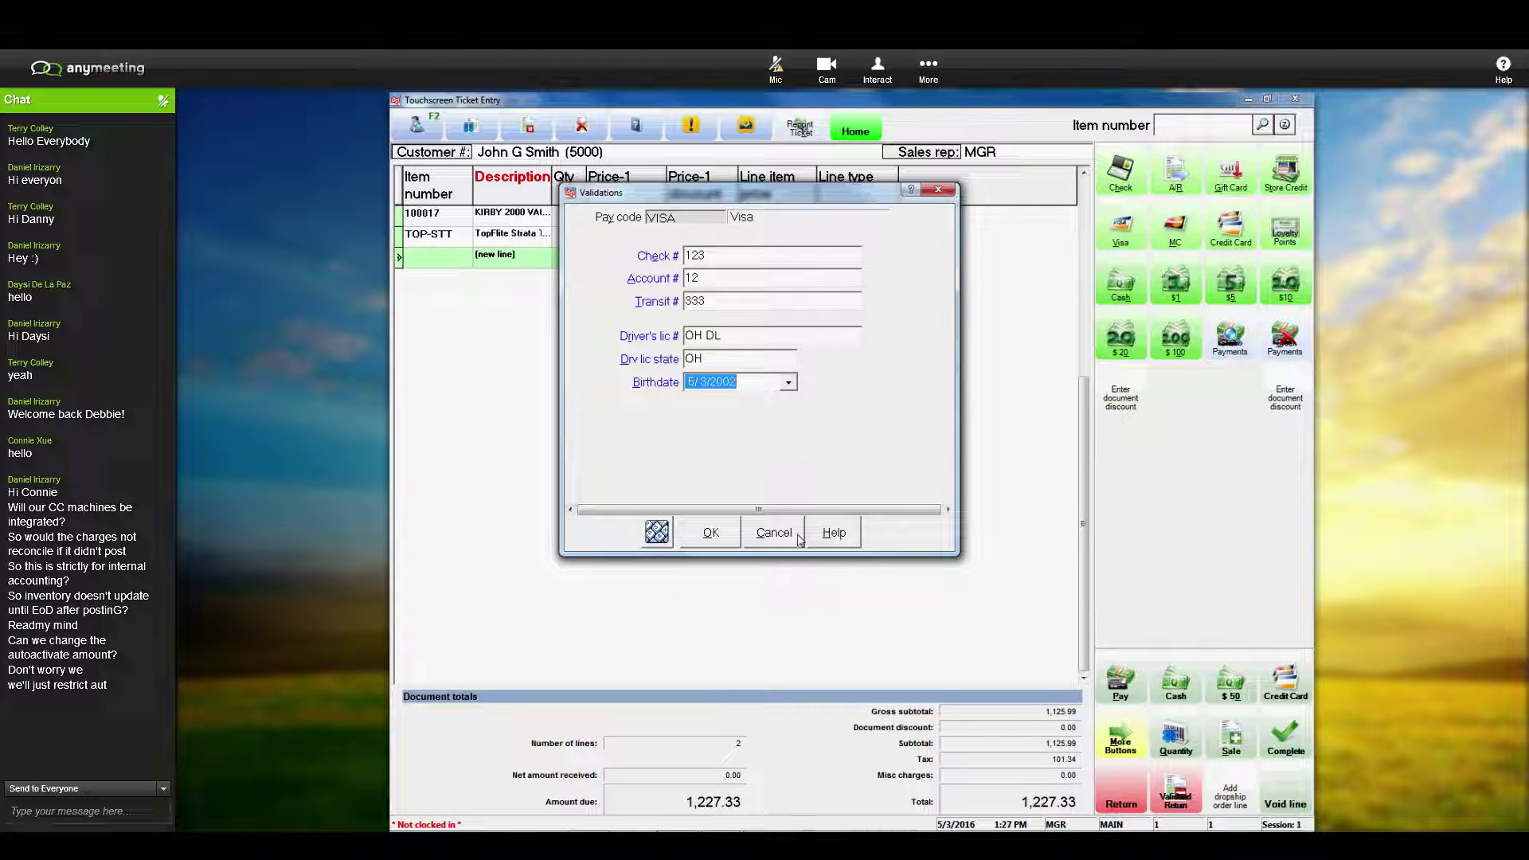
Step: Accept the Visa validations, pay the remaining ticket balance in cash and post "Can we take a second Visa?" in the chat
{"action": "left_click", "coordinate": [704, 536]}
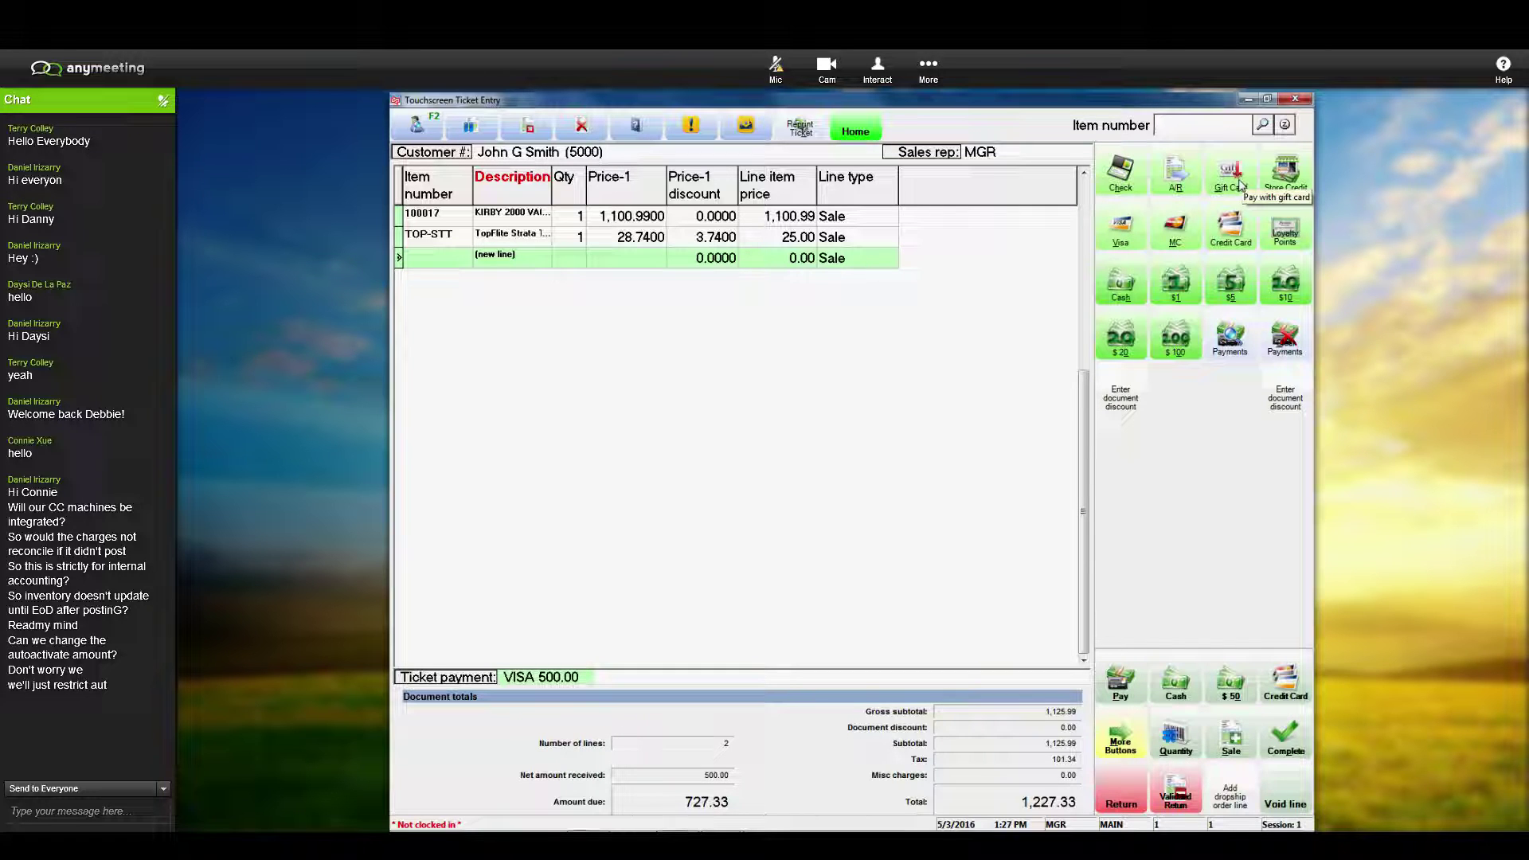
{"action": "left_click", "coordinate": [1101, 301]}
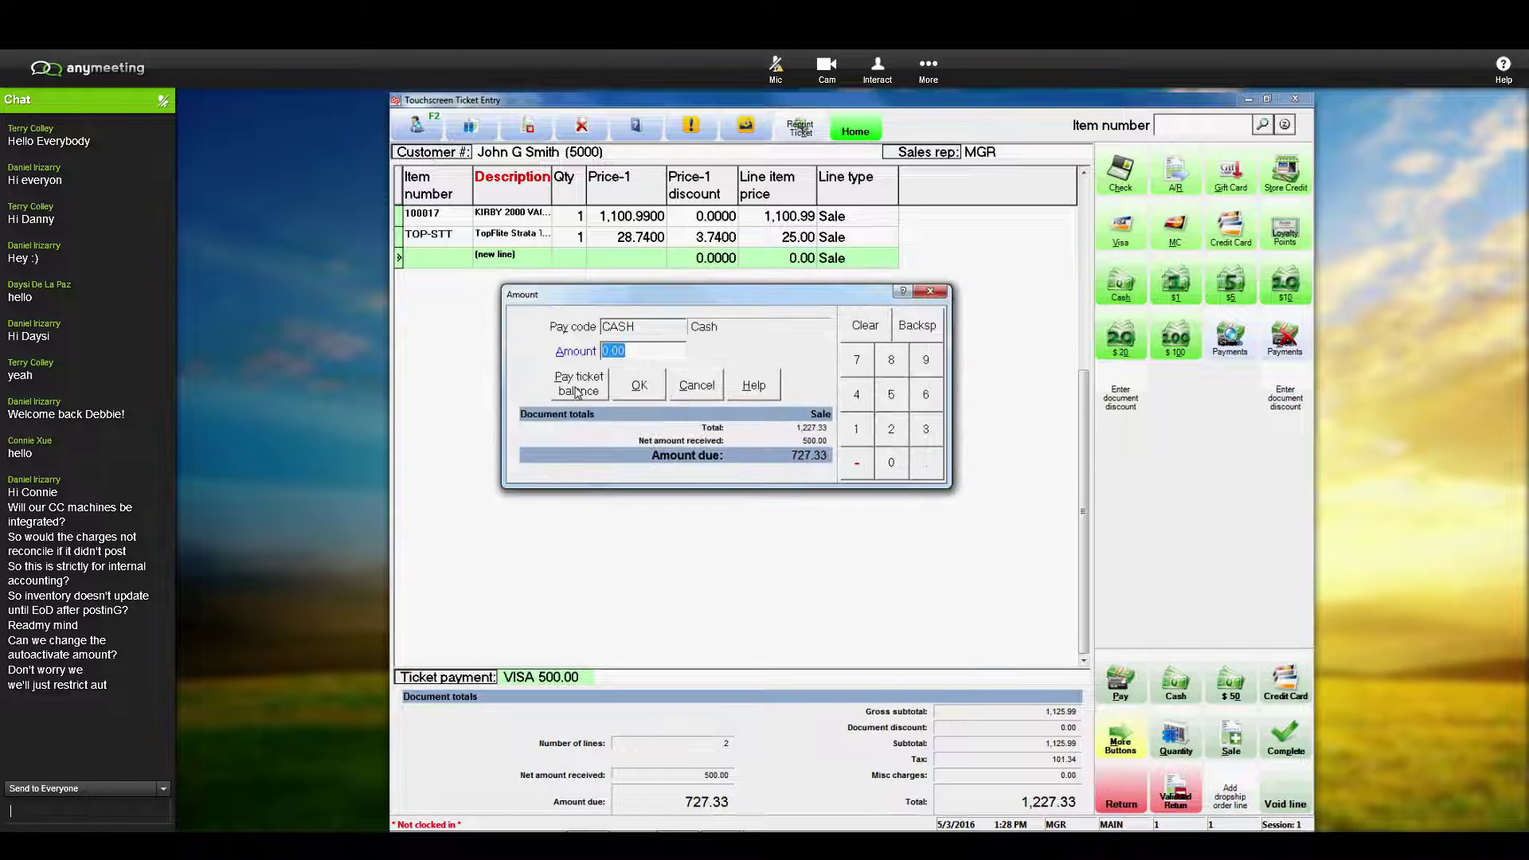
{"action": "type", "text": "Can we take a second Visa?"}
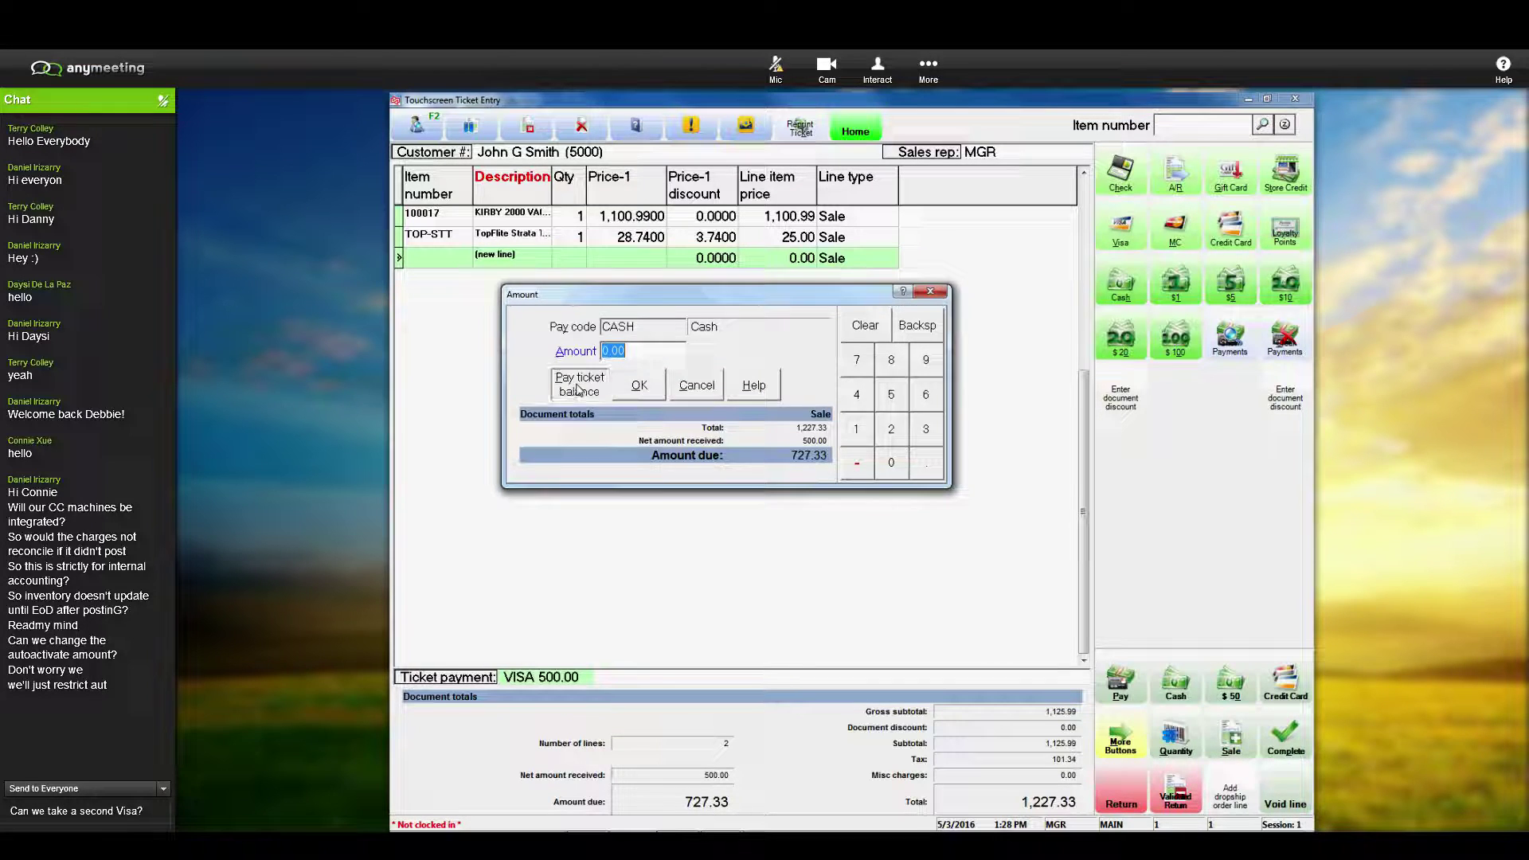
{"action": "left_click", "coordinate": [579, 389]}
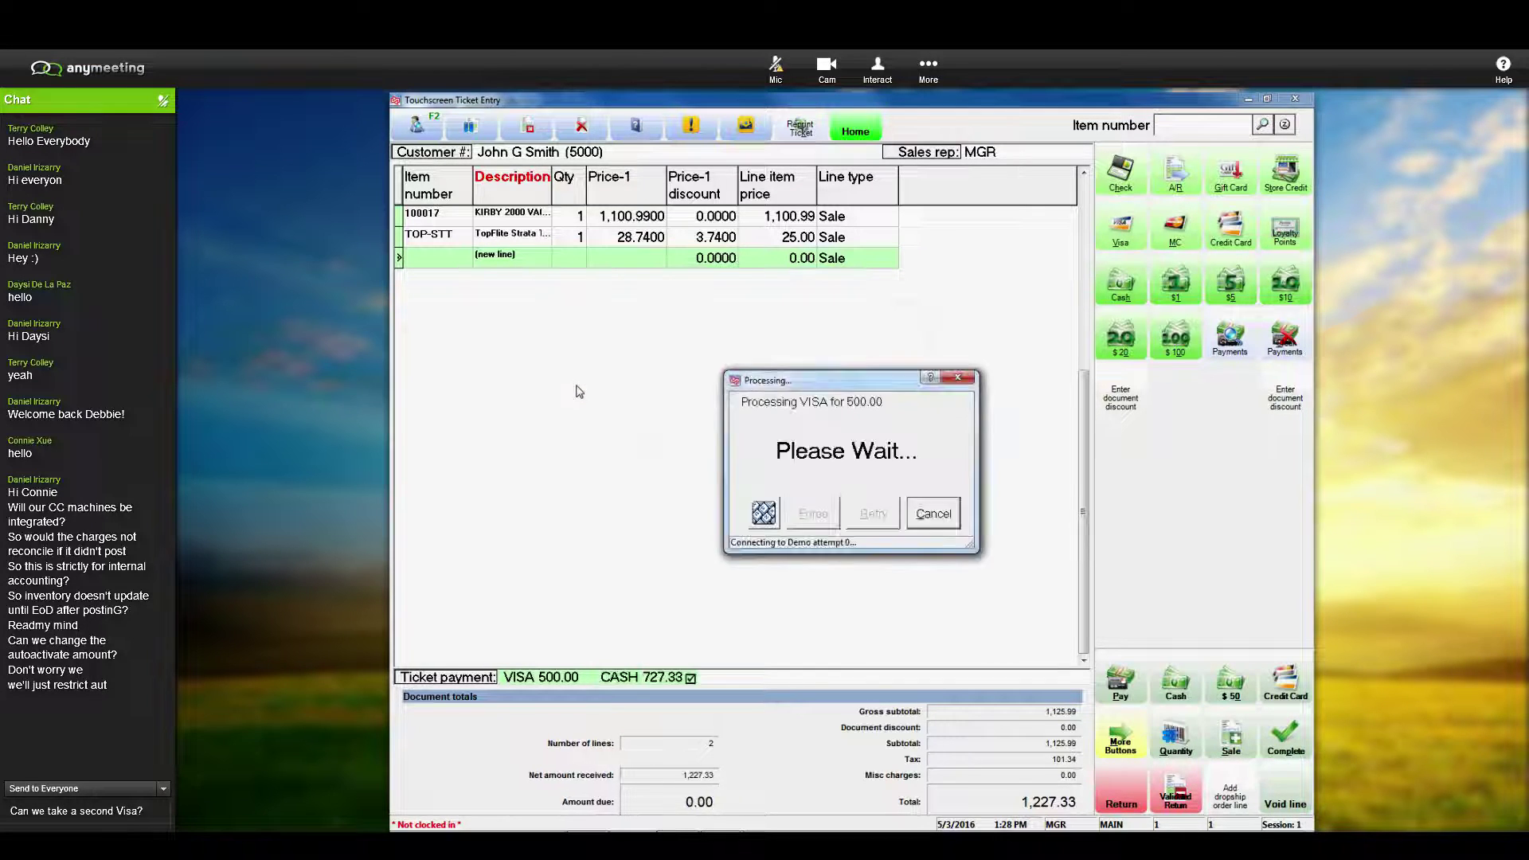
{"action": "key", "text": "Return"}
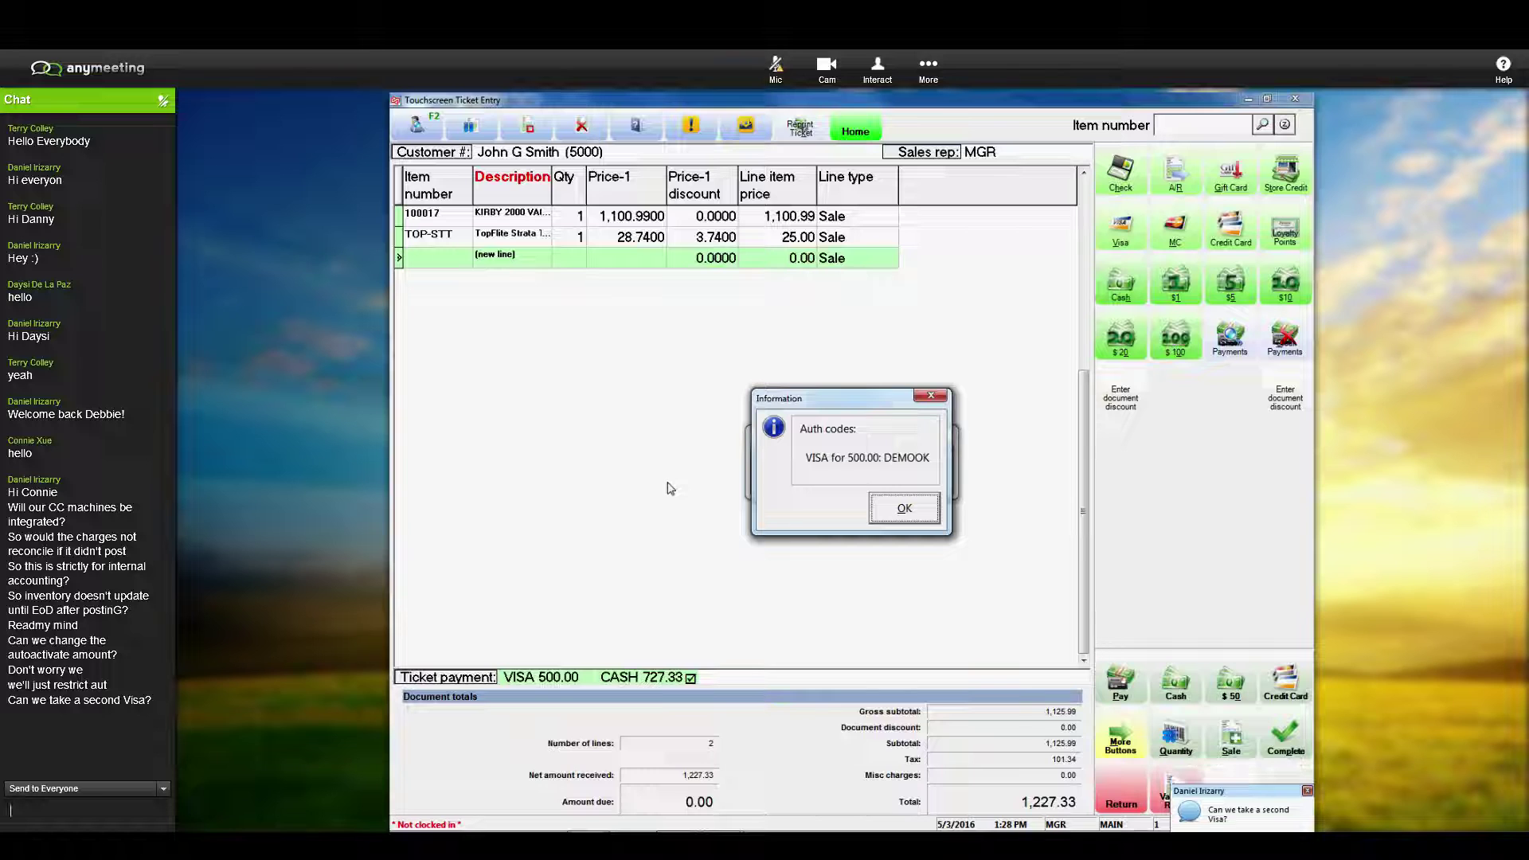
Step: Acknowledge the payment authorization messages and close the finished ticket without emailing or printing a receipt
{"action": "left_click", "coordinate": [902, 512]}
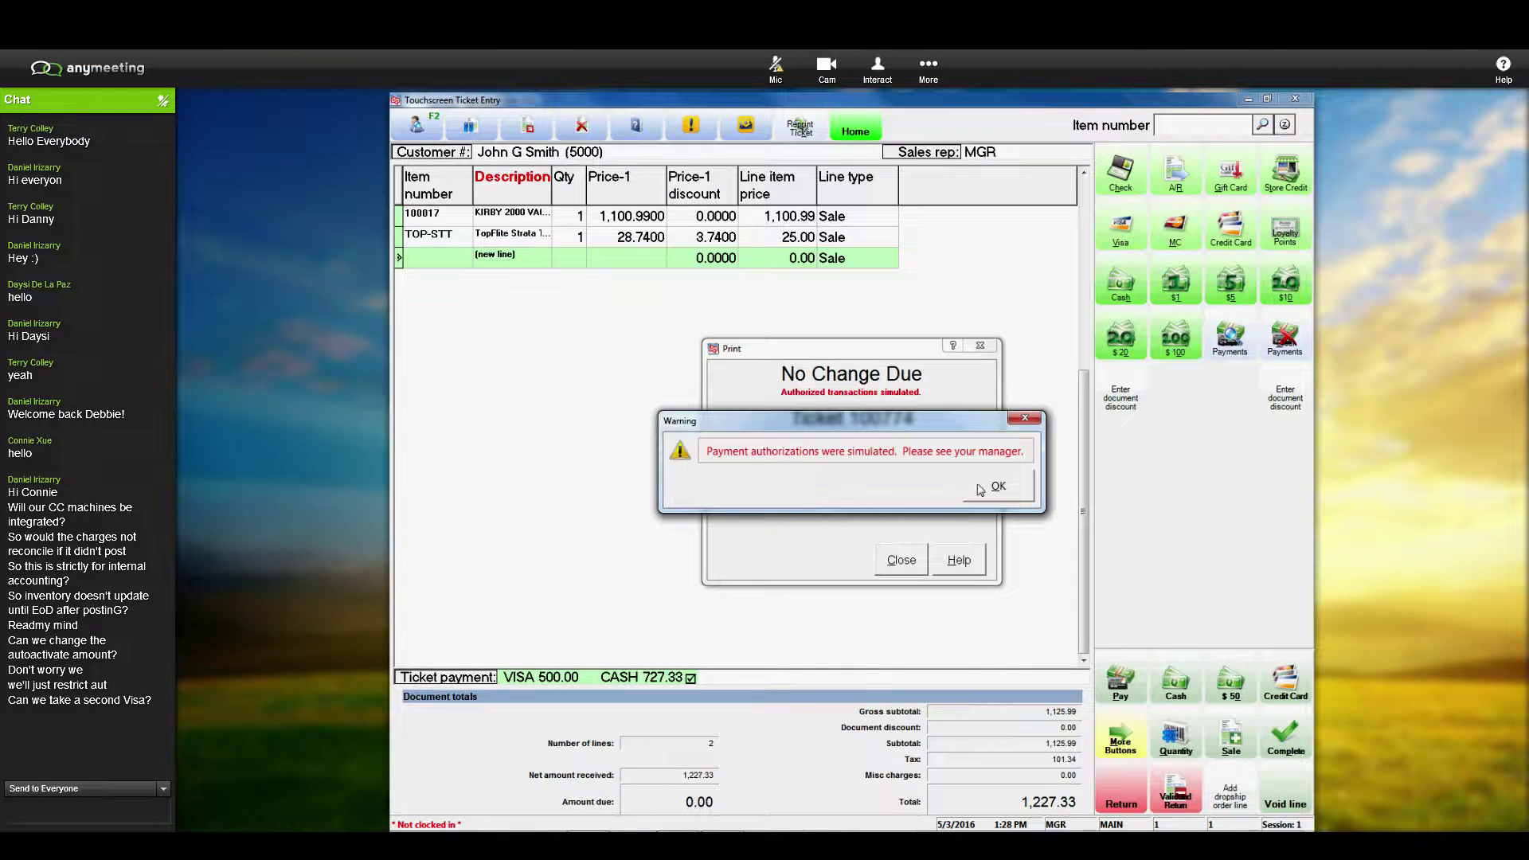
{"action": "left_click", "coordinate": [998, 487]}
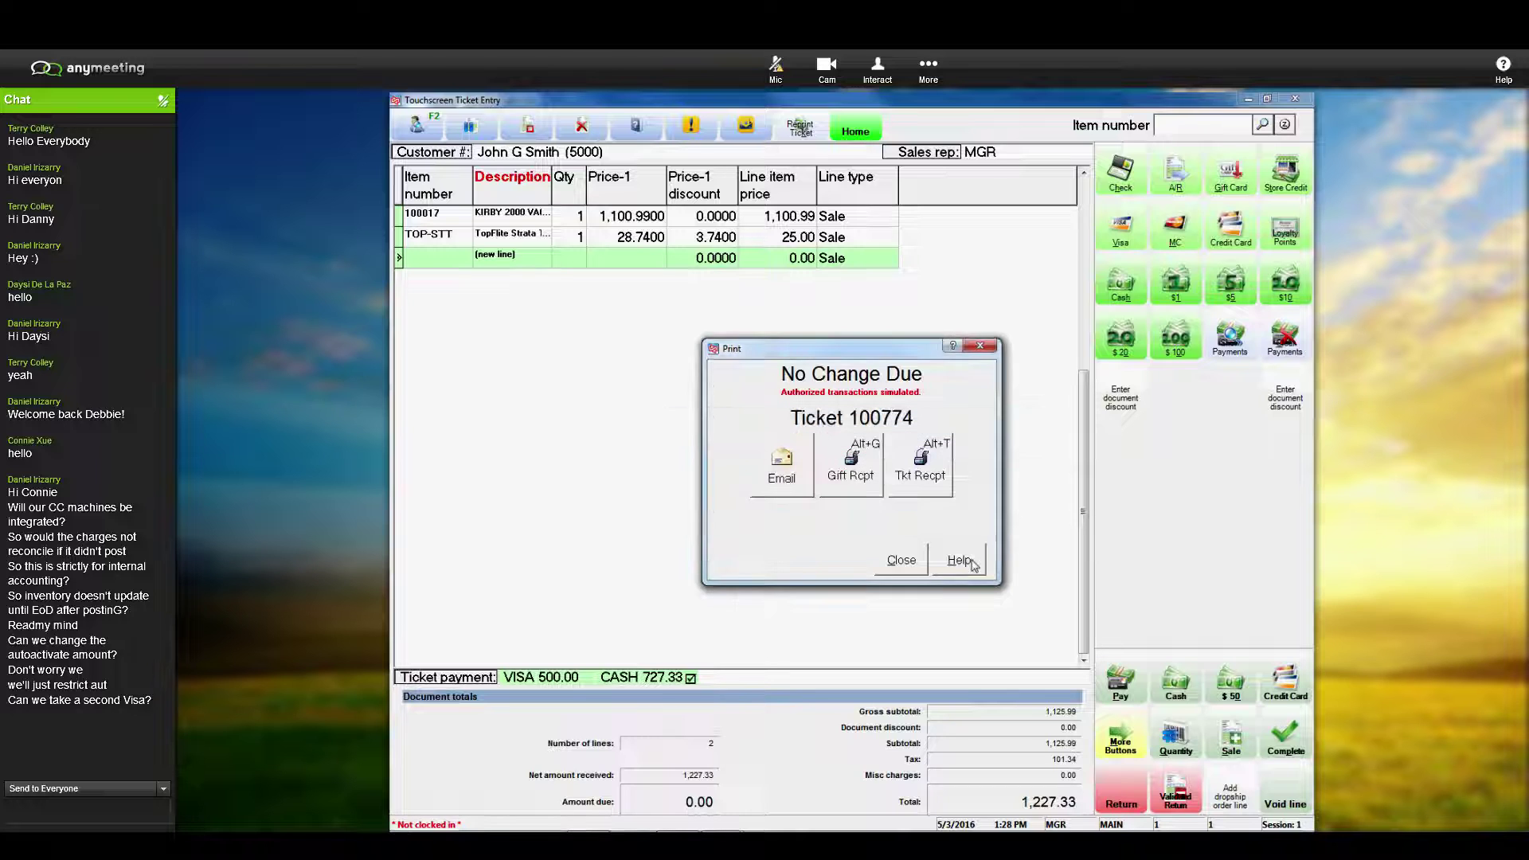
{"action": "left_click", "coordinate": [908, 564]}
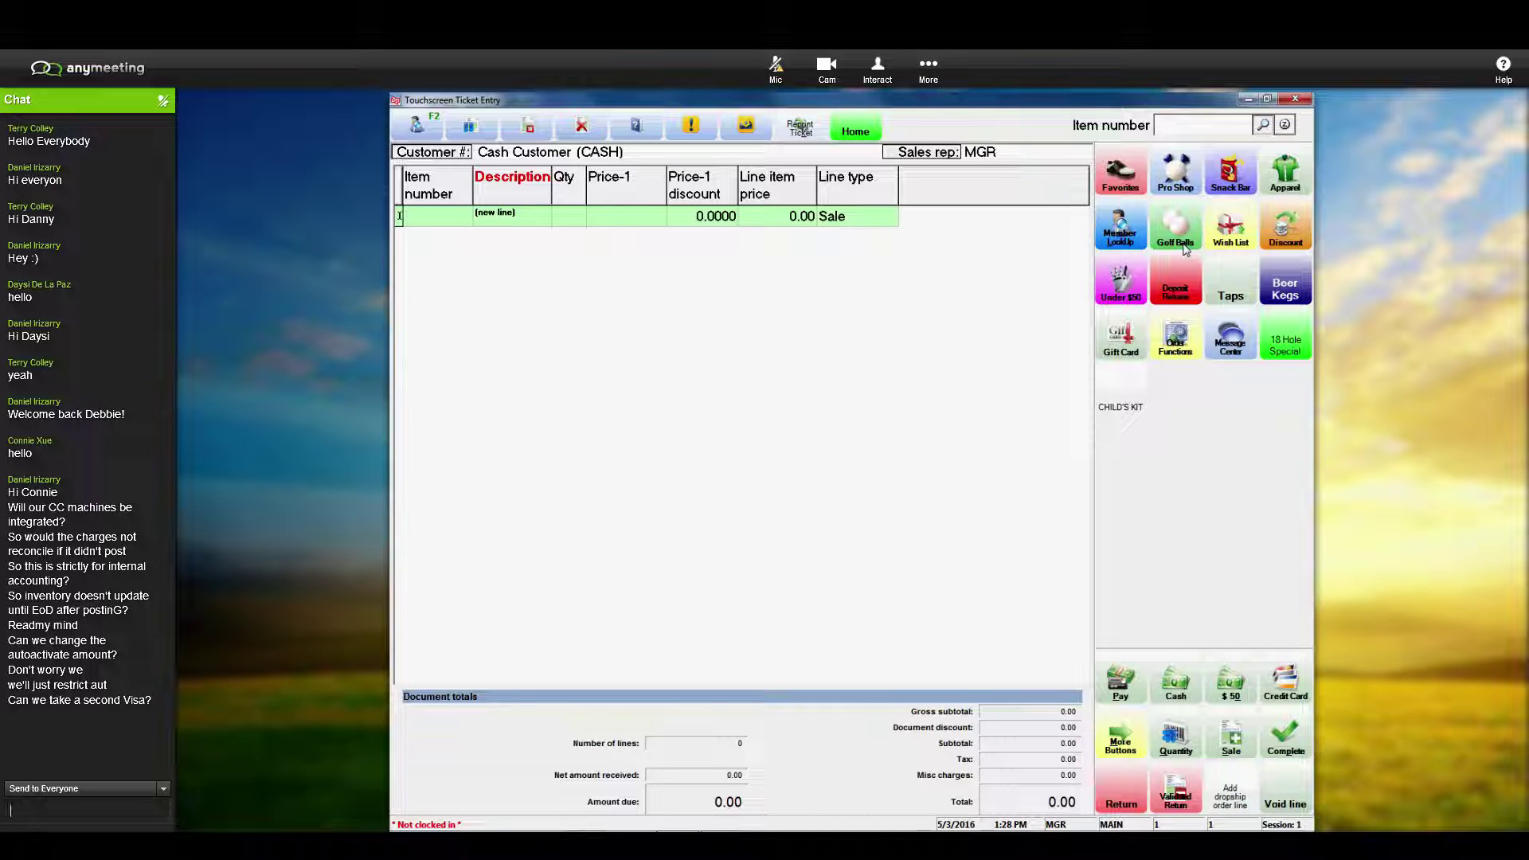
Step: Add item CAL-TII to a new cash customer ticket and enter a partial MasterCard payment of 300.00
{"action": "left_click", "coordinate": [1184, 250]}
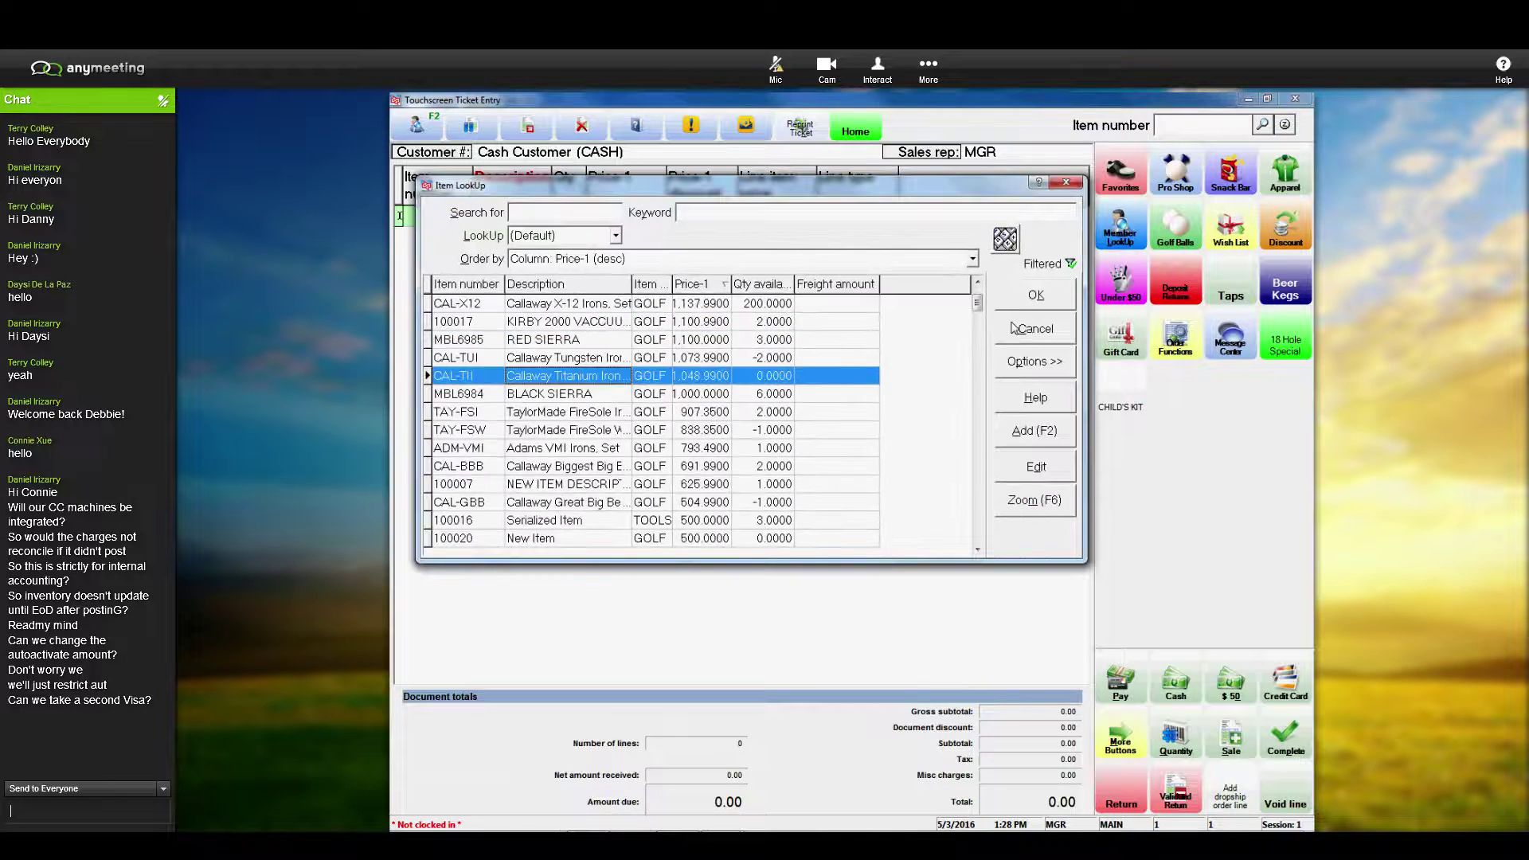
{"action": "left_click", "coordinate": [1036, 296]}
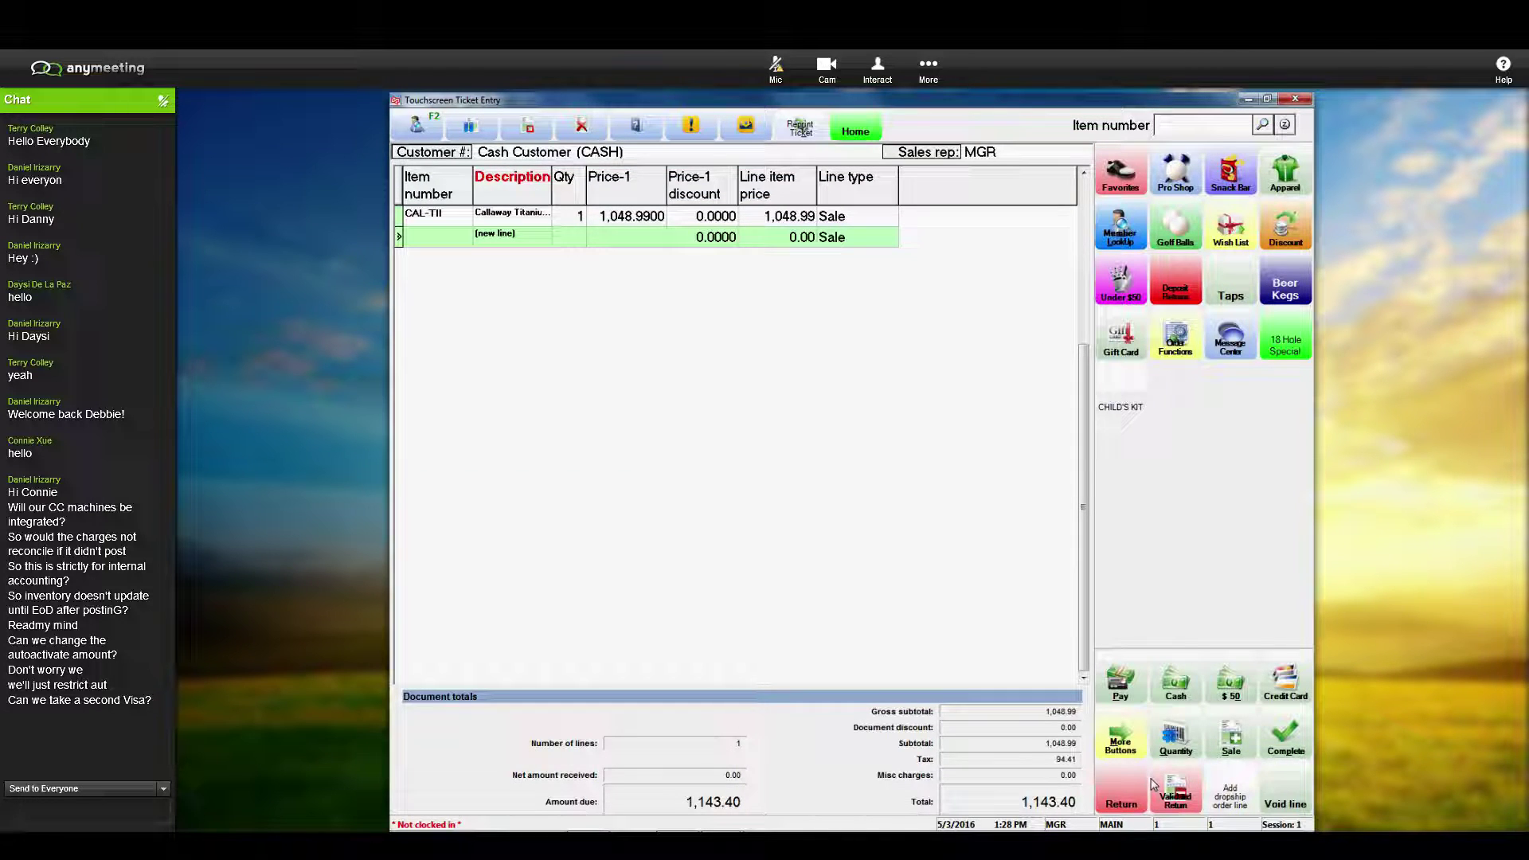
{"action": "left_click", "coordinate": [1118, 685]}
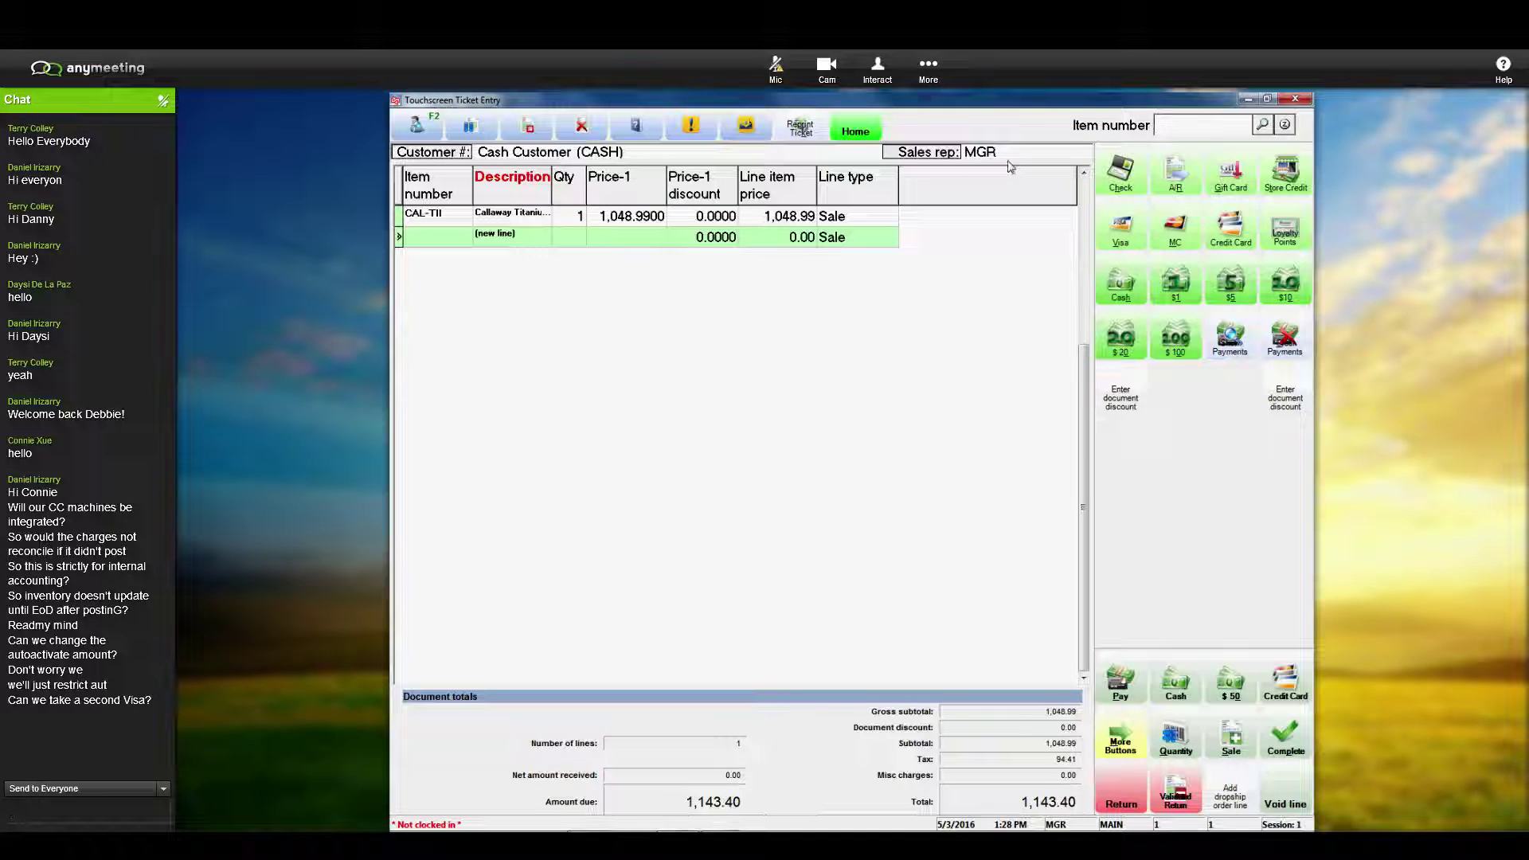
{"action": "left_click", "coordinate": [1190, 225]}
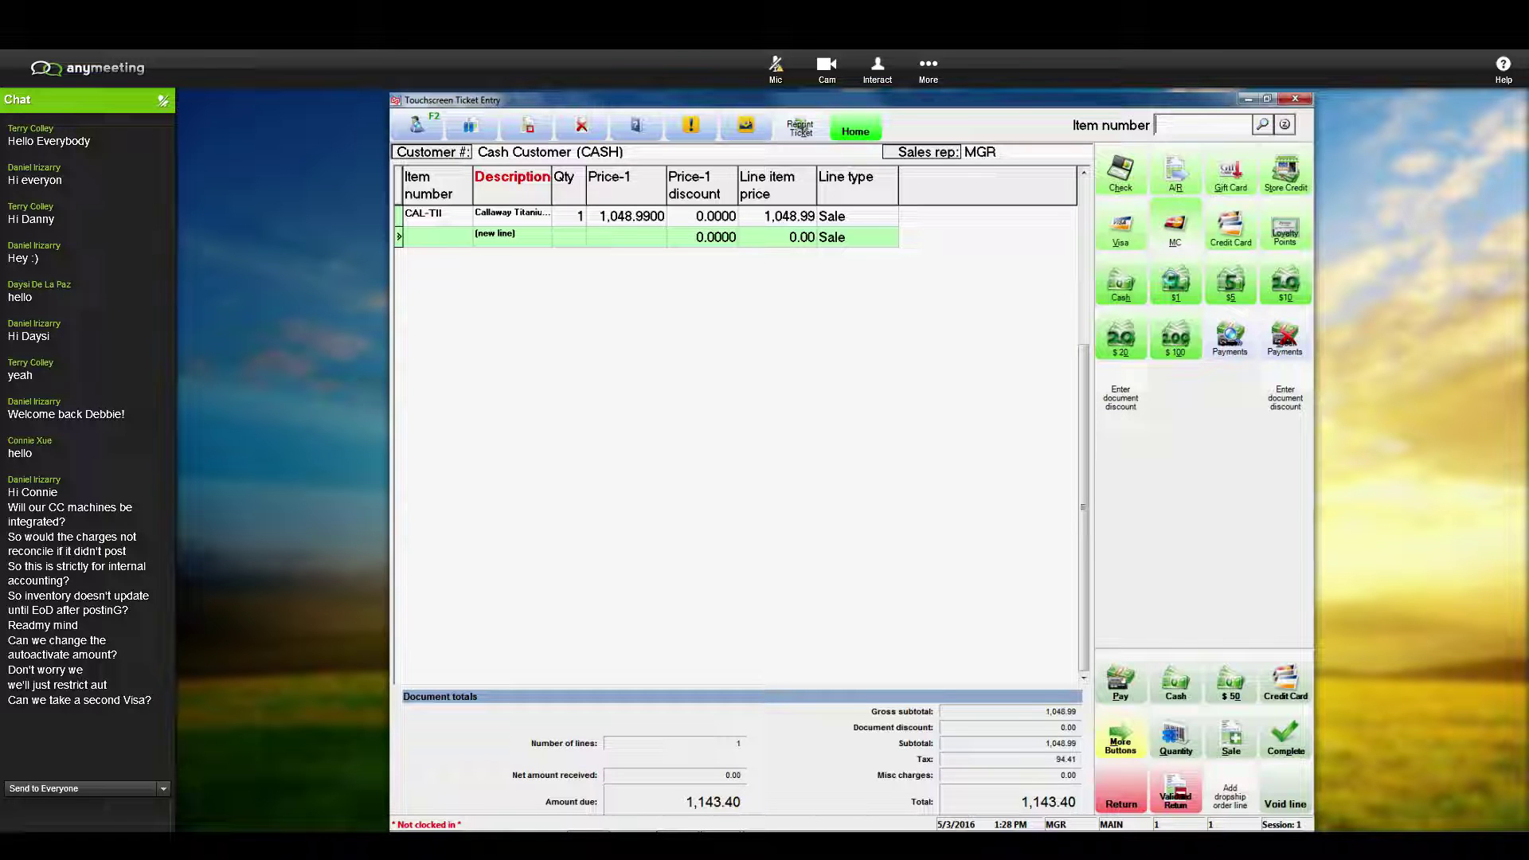
{"action": "type", "text": "300"}
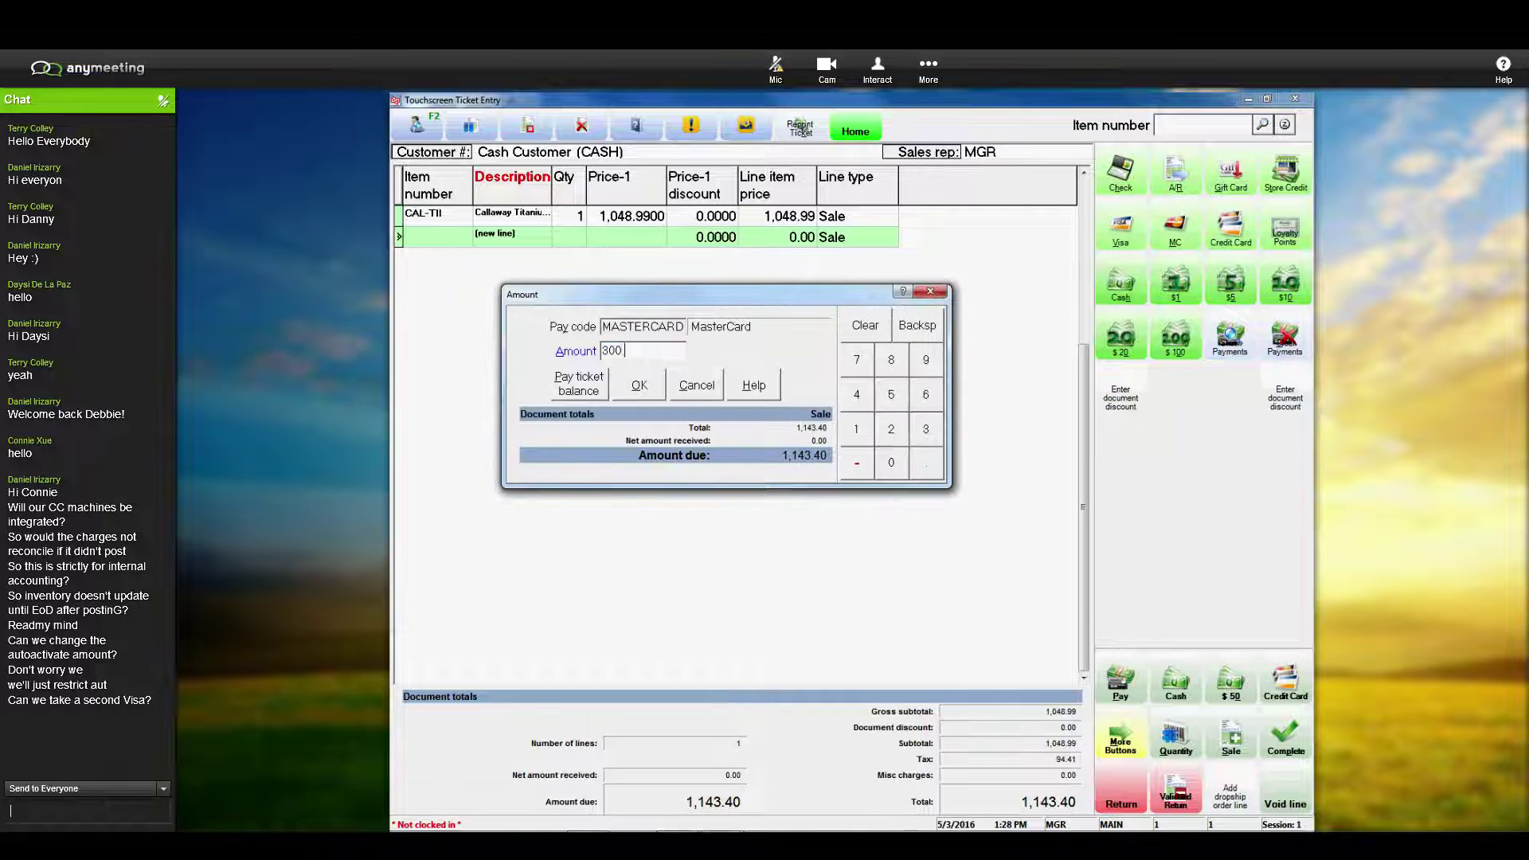
{"action": "type", "text": ".00"}
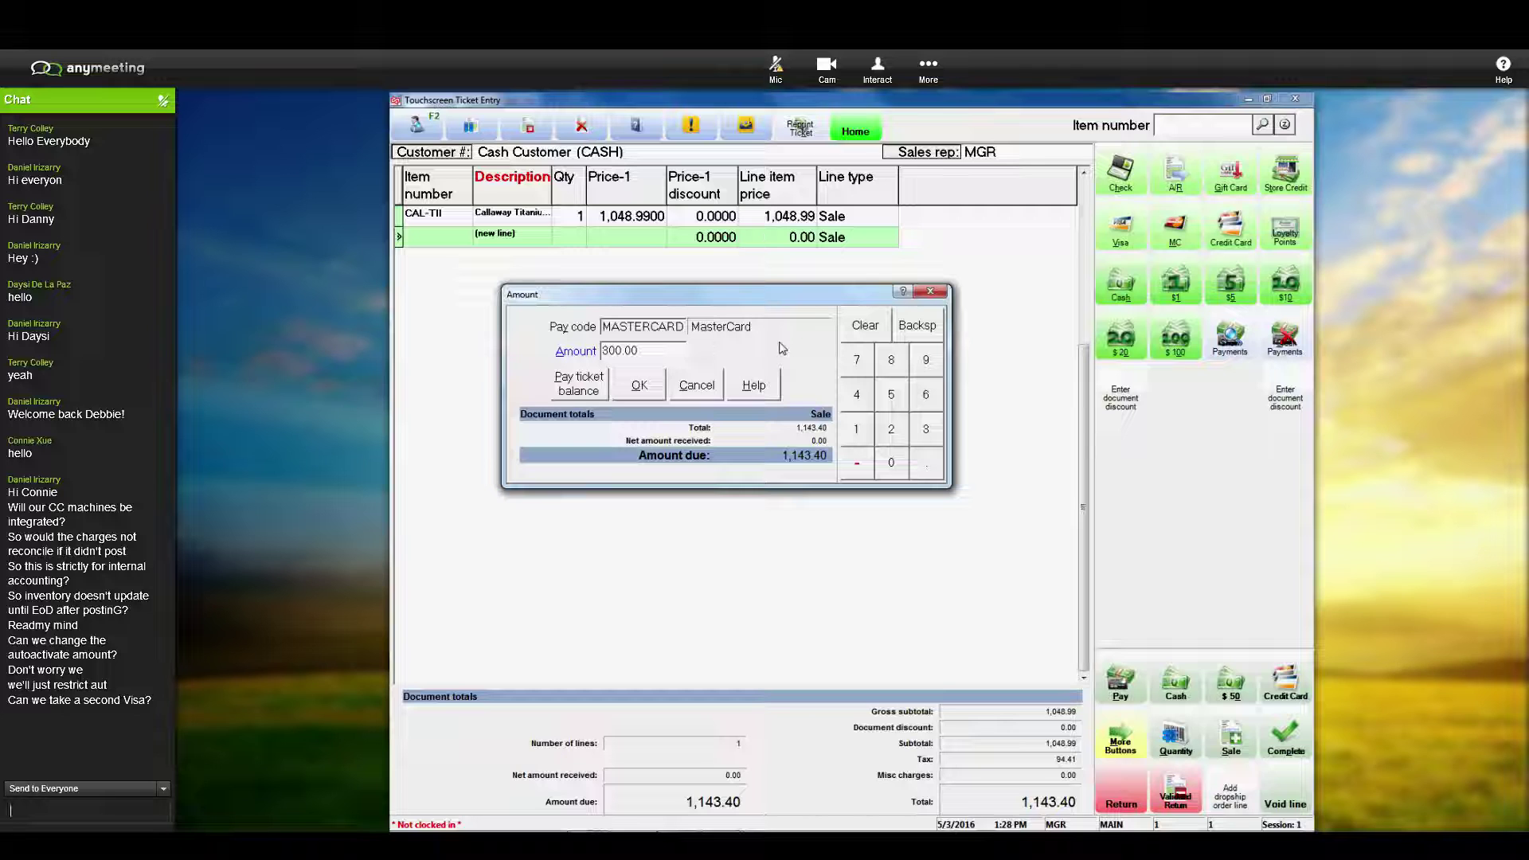
{"action": "left_click", "coordinate": [643, 384]}
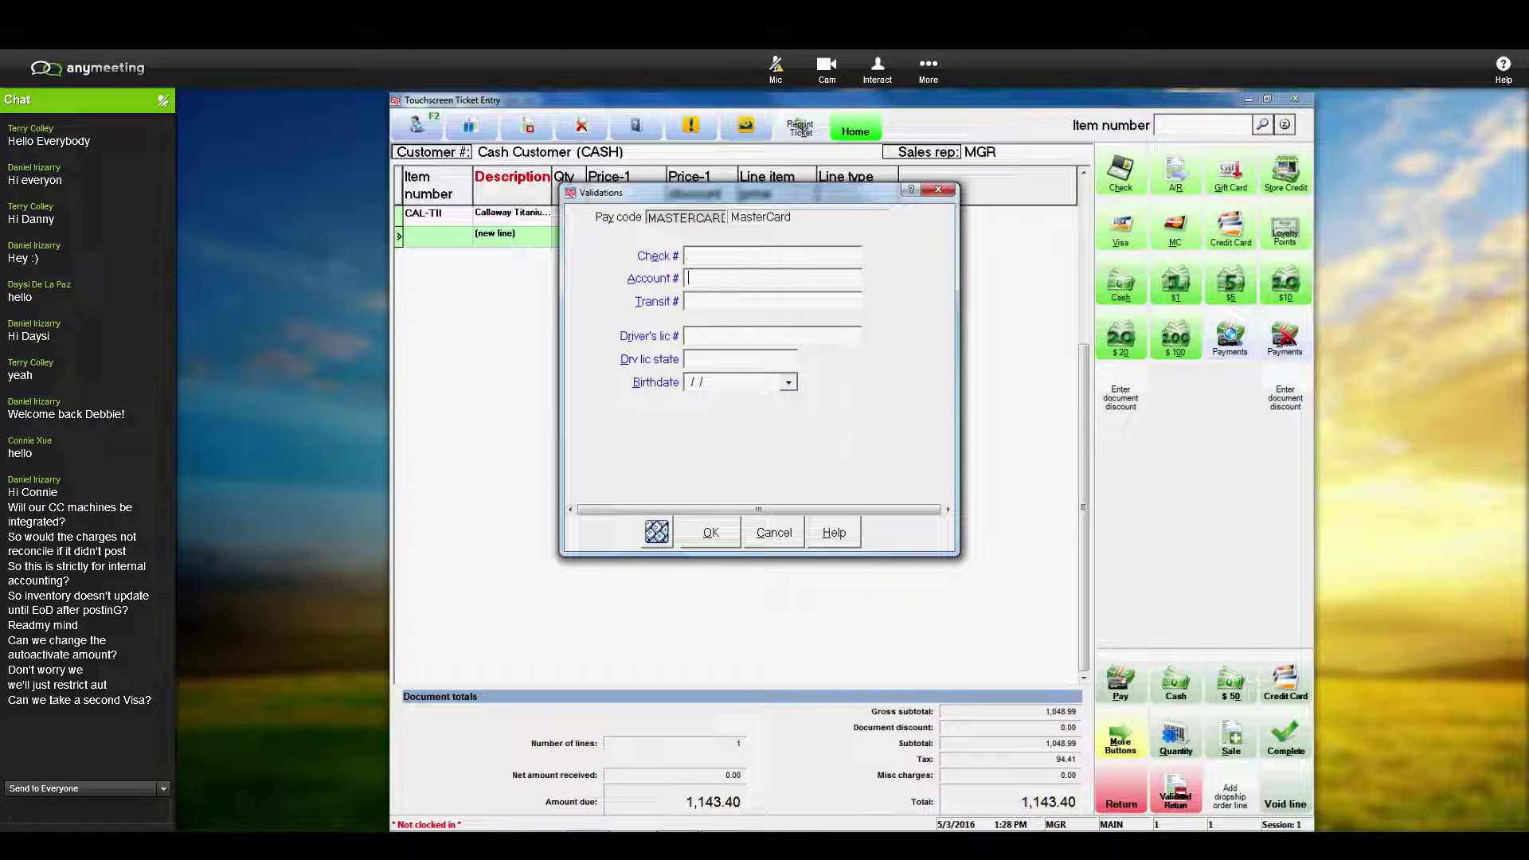
Step: Fill the first MasterCard payment's validations with blank placeholders and a birthdate, and accept them
{"action": "type", "text": "."}
{"action": "key", "text": "Tab"}
{"action": "type", "text": "."}
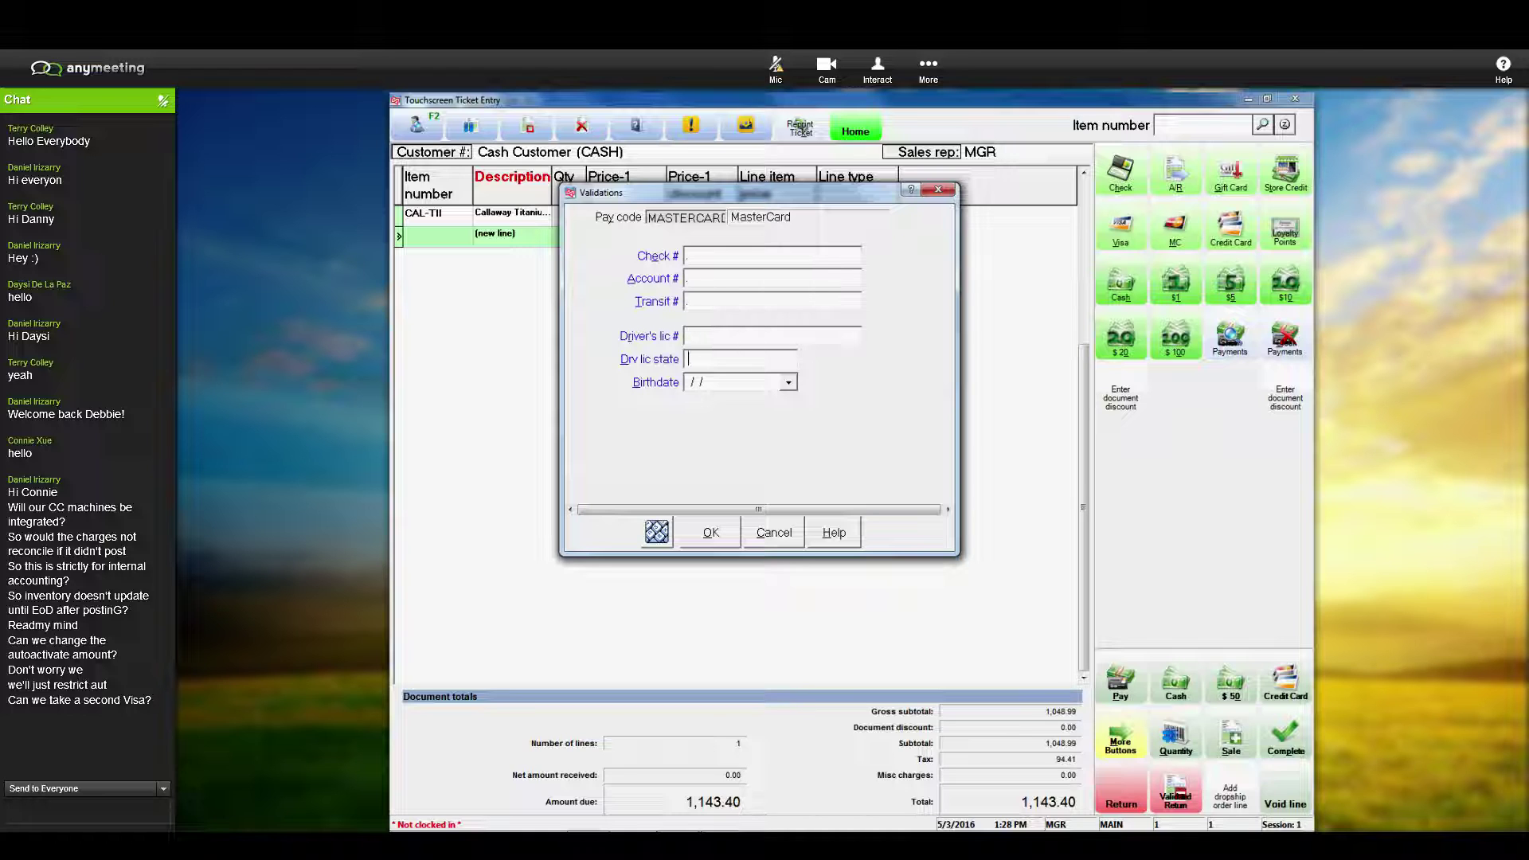
{"action": "key", "text": "Tab"}
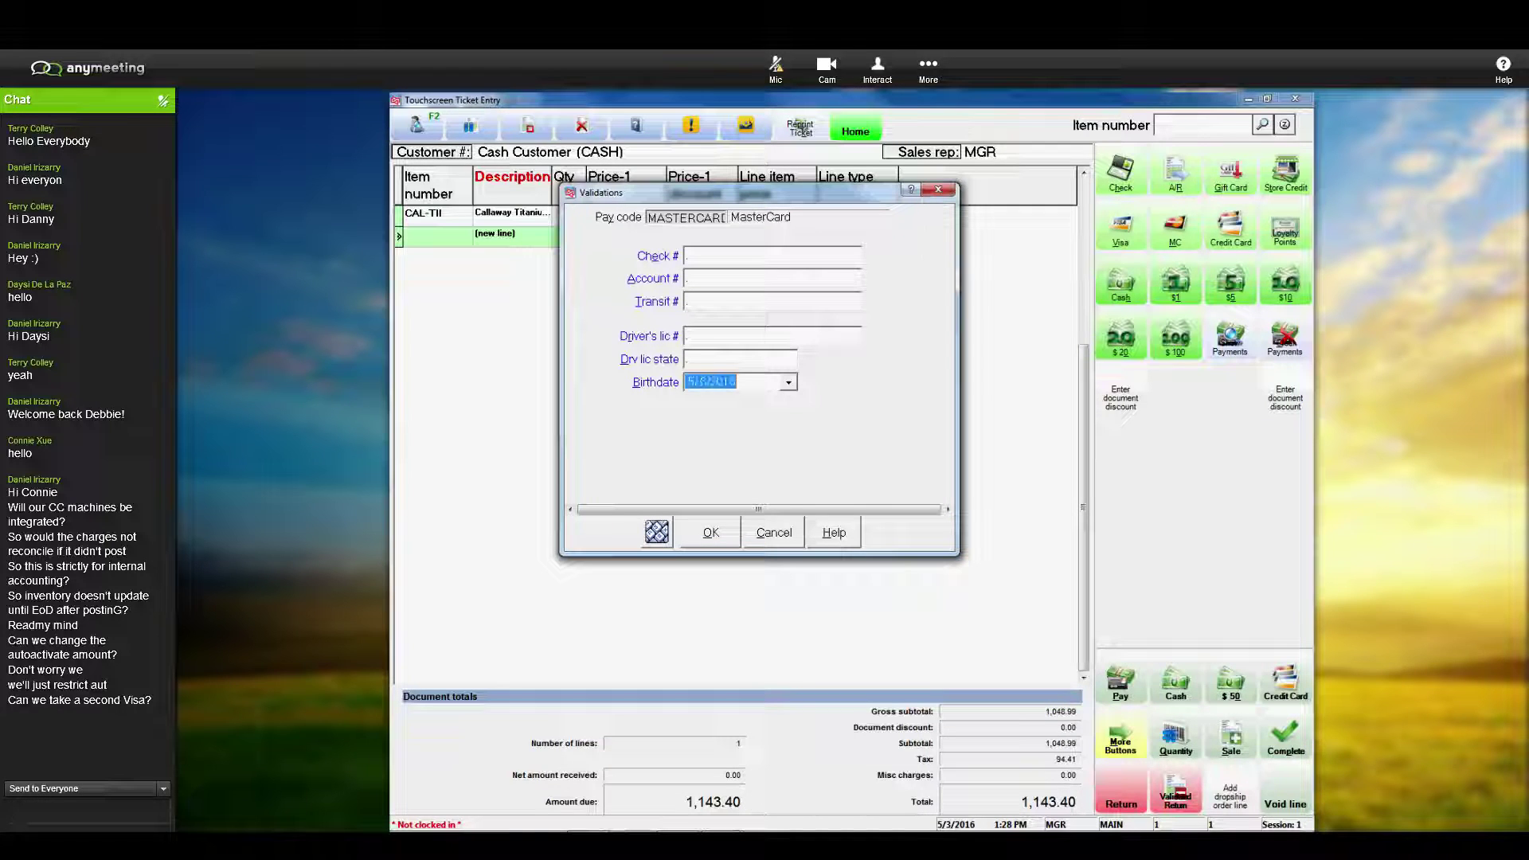
{"action": "key", "text": "Tab"}
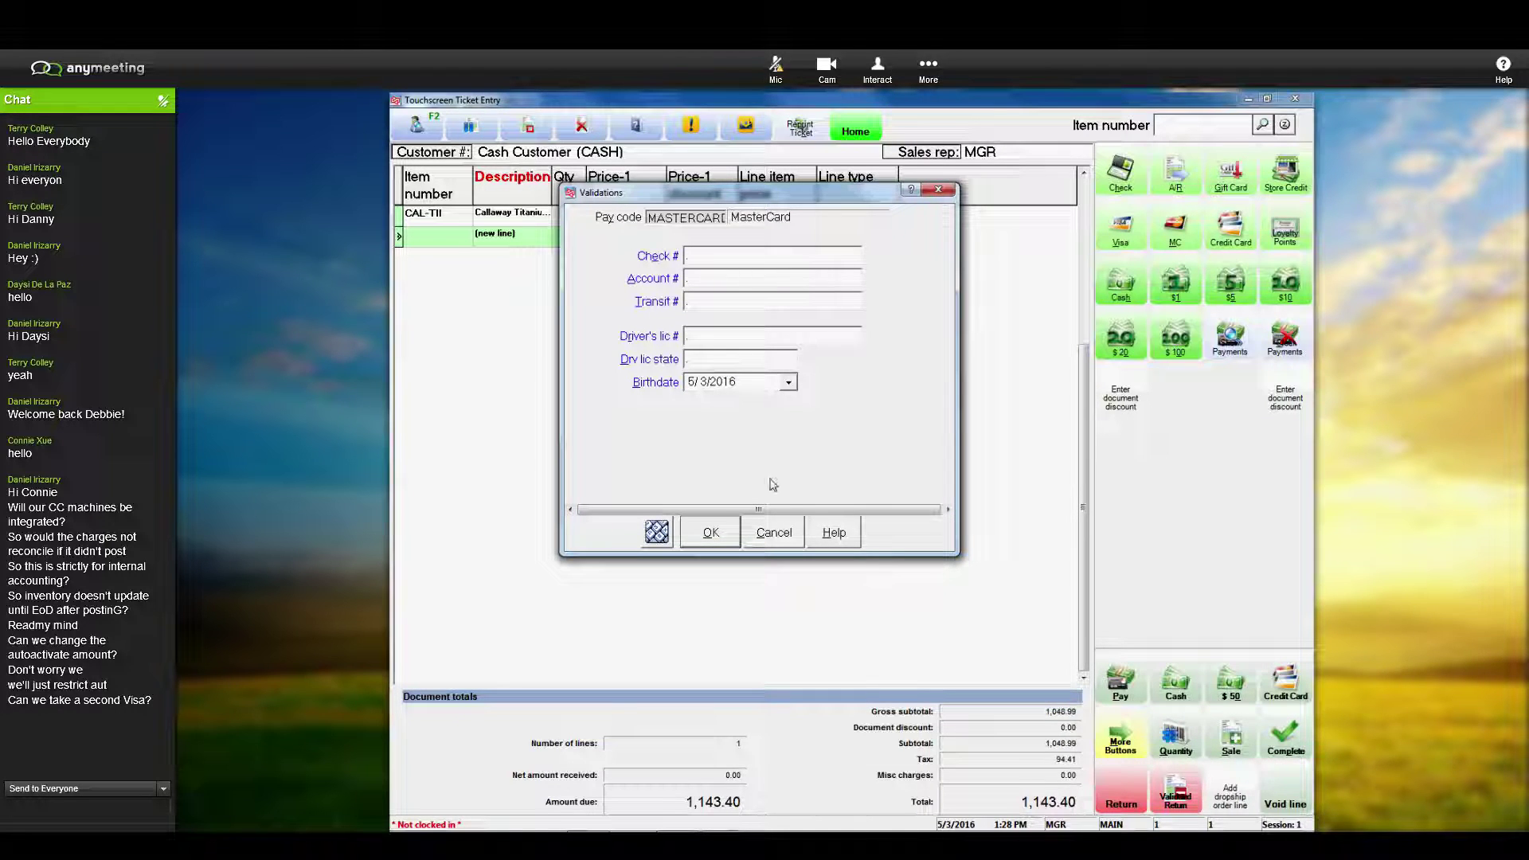
{"action": "key", "text": "Return"}
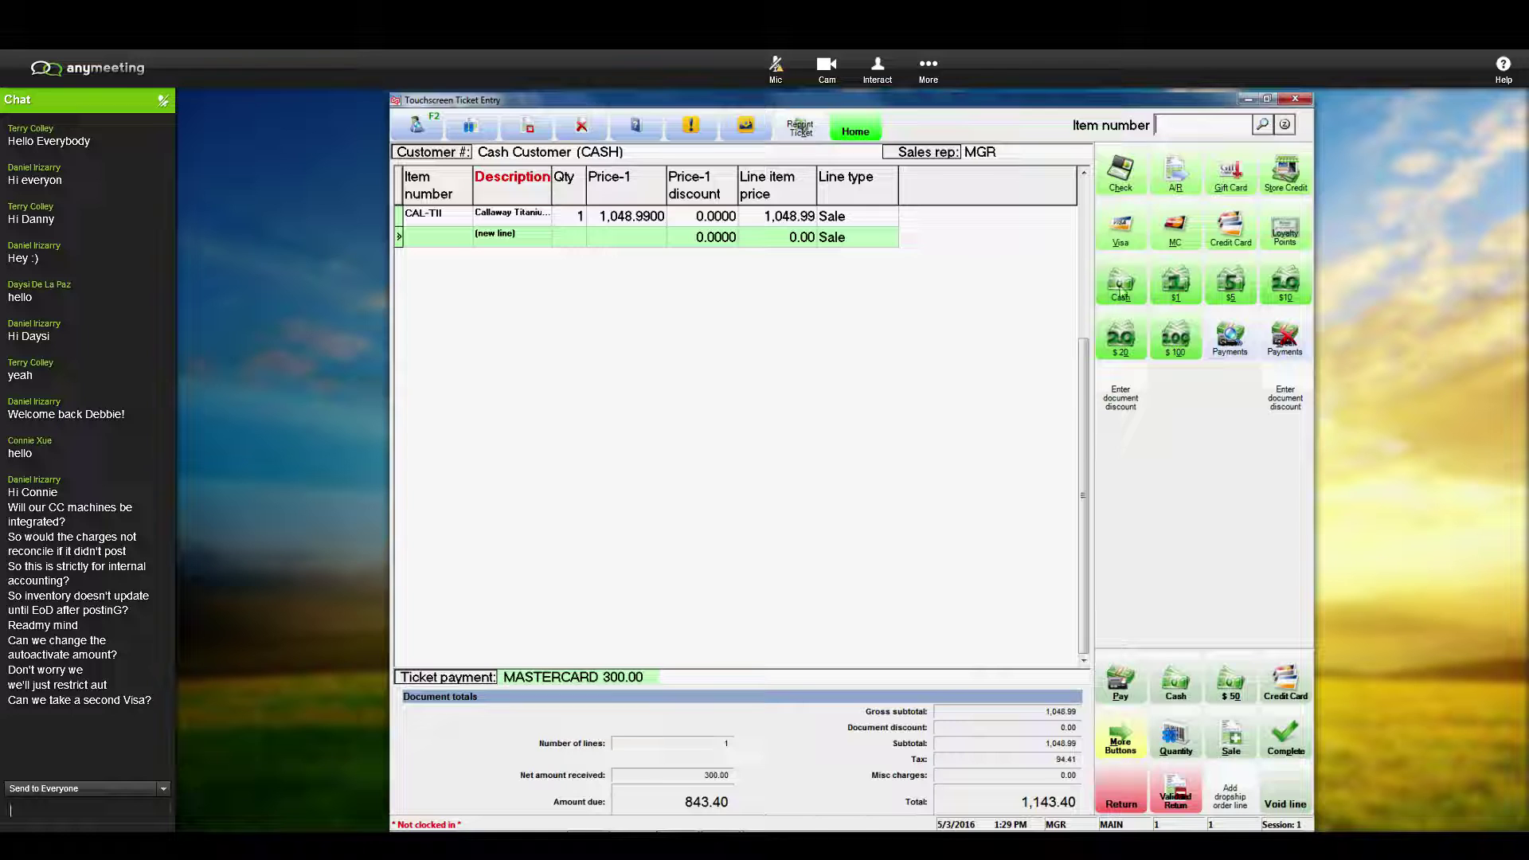
Step: Enter a second partial MasterCard payment of 500.00 on the same ticket
{"action": "left_click", "coordinate": [1169, 250]}
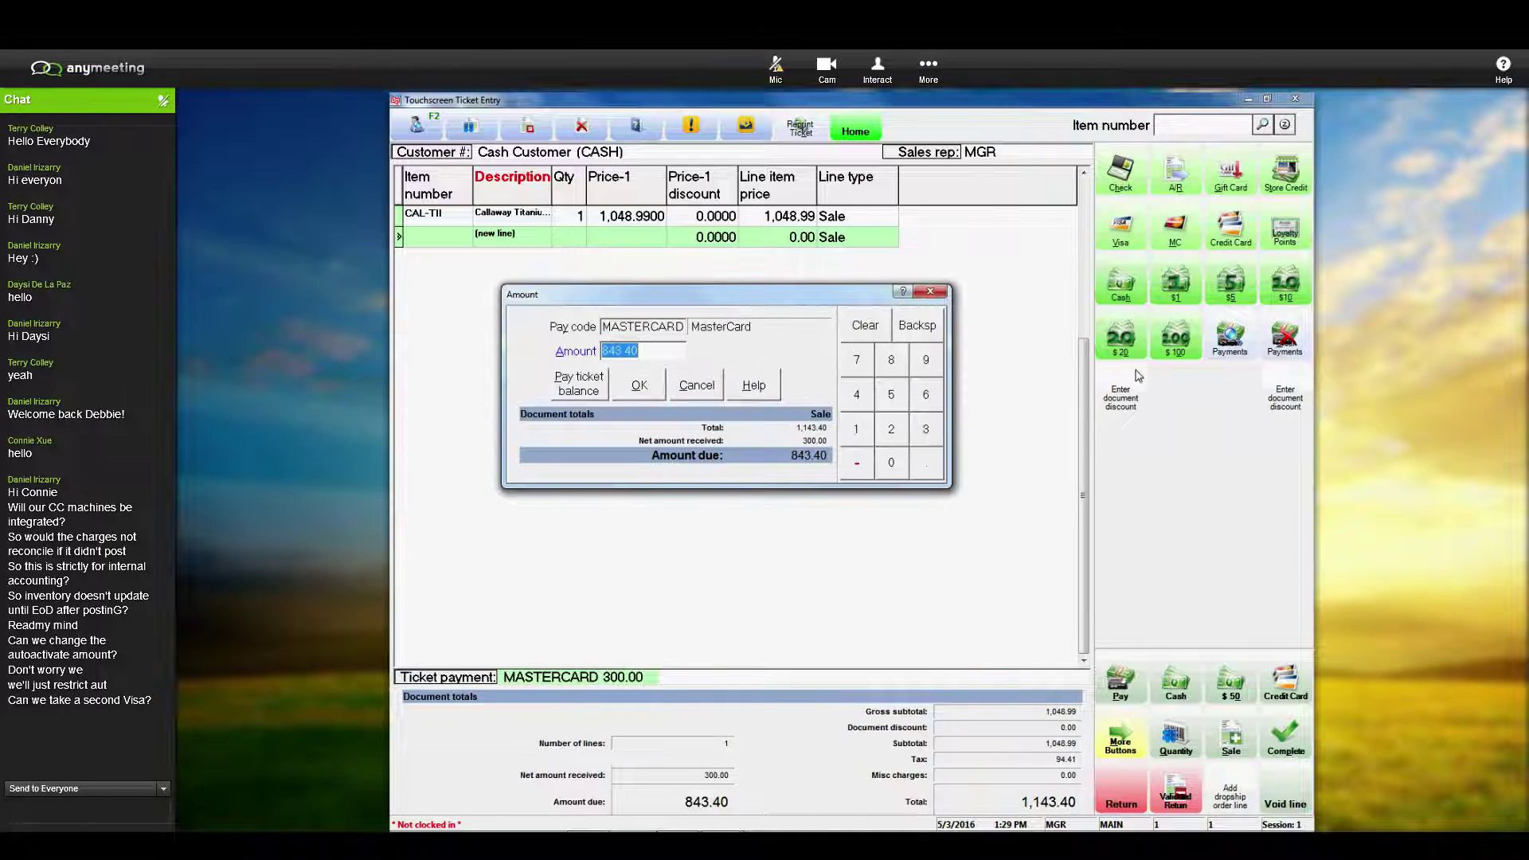
{"action": "type", "text": "500.00"}
{"action": "left_click", "coordinate": [637, 383]}
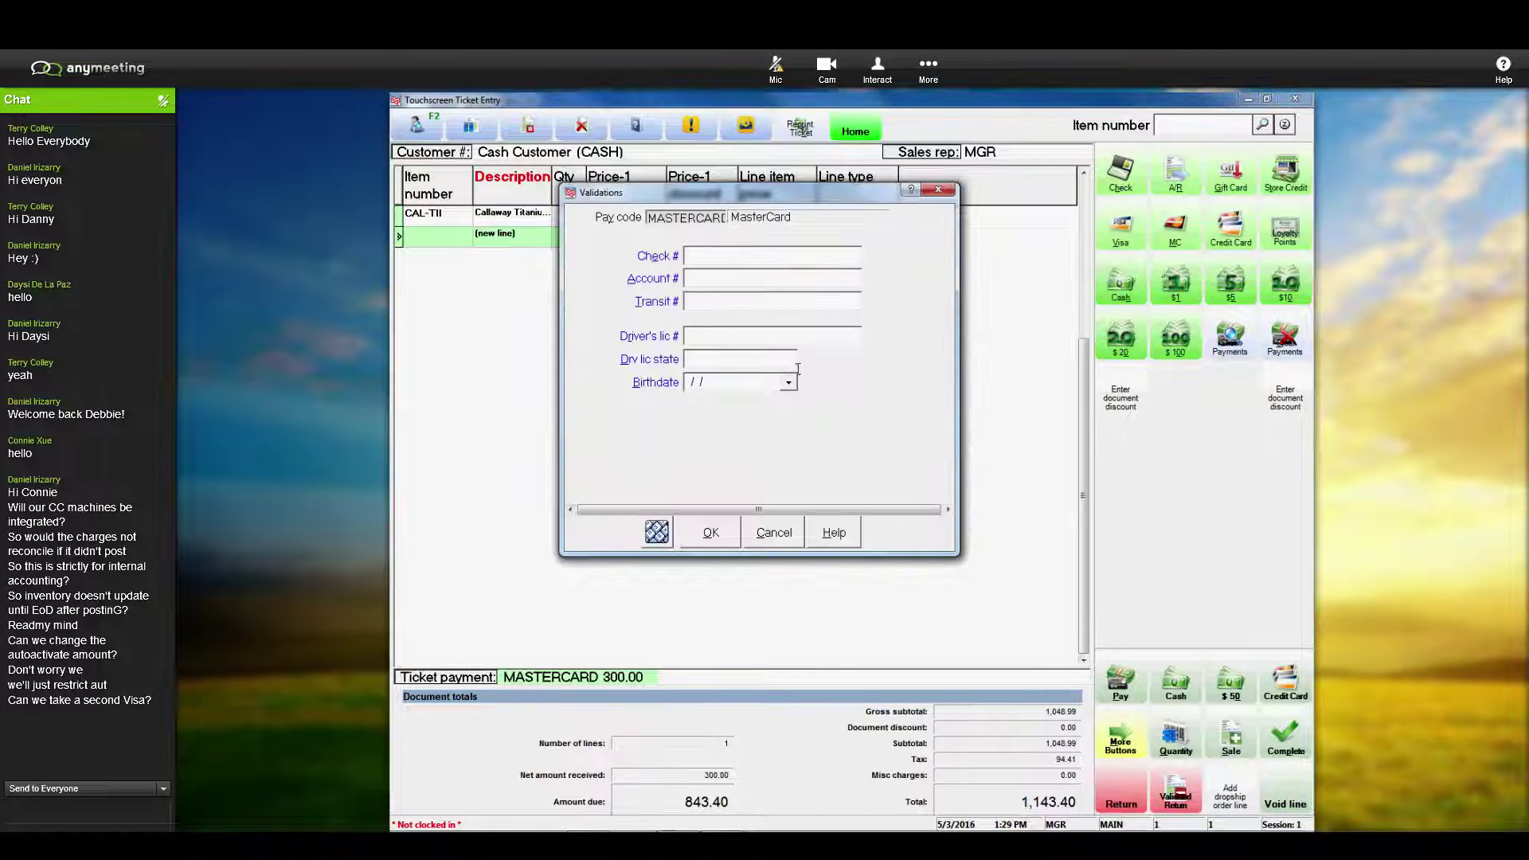
Step: Complete the second MasterCard payment's validations with the check, account, transit and driver's licence numbers, licence state OH and a birthdate
{"action": "type", "text": "123123"}
{"action": "key", "text": "Tab"}
{"action": "type", "text": "456"}
{"action": "key", "text": "Tab"}
{"action": "type", "text": "456"}
{"action": "key", "text": "Tab"}
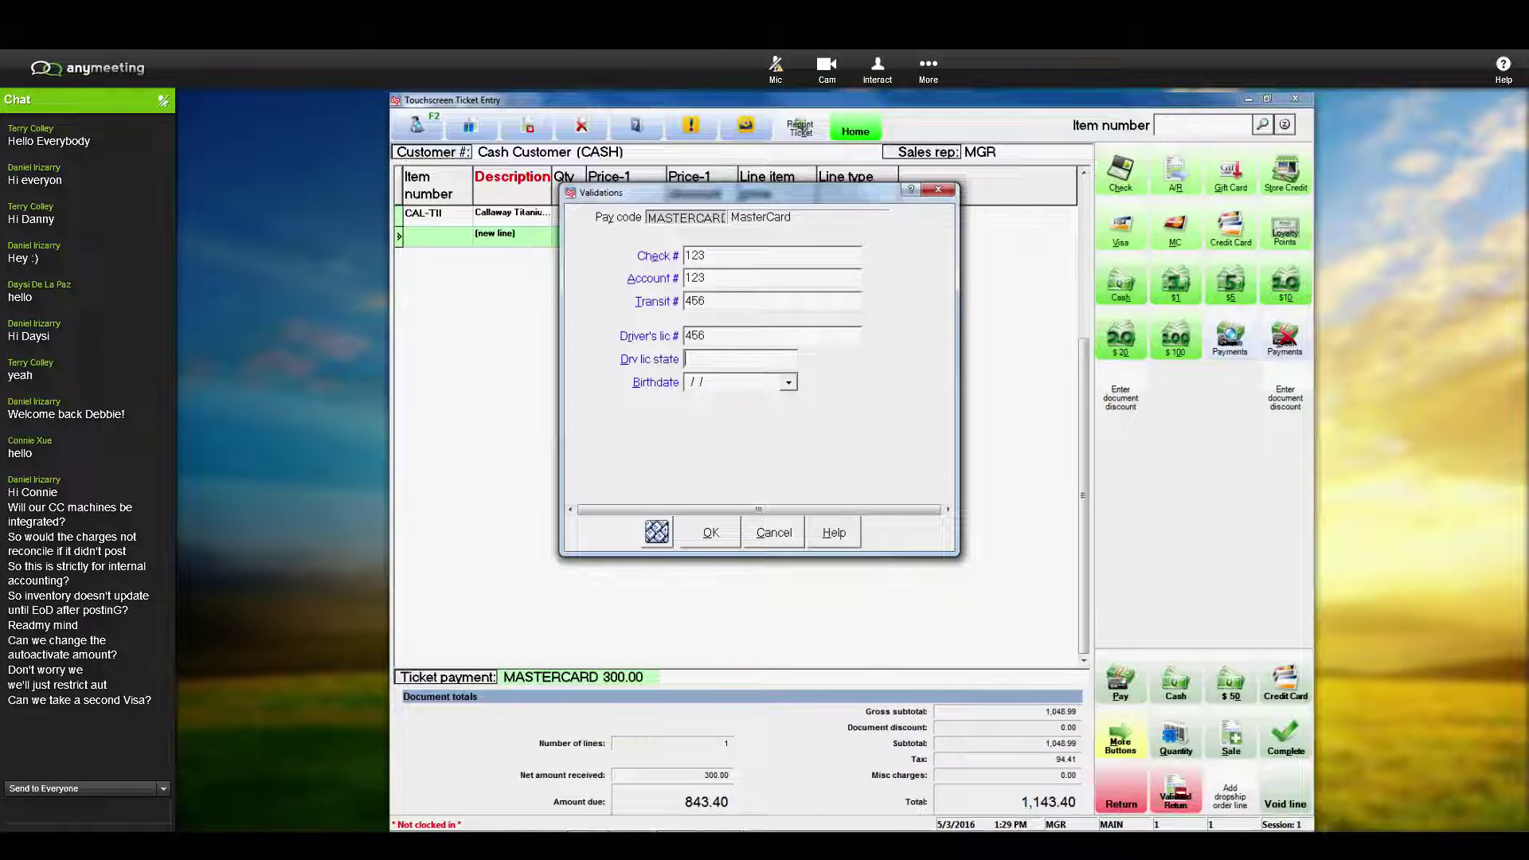
{"action": "type", "text": "OH"}
{"action": "key", "text": "Tab"}
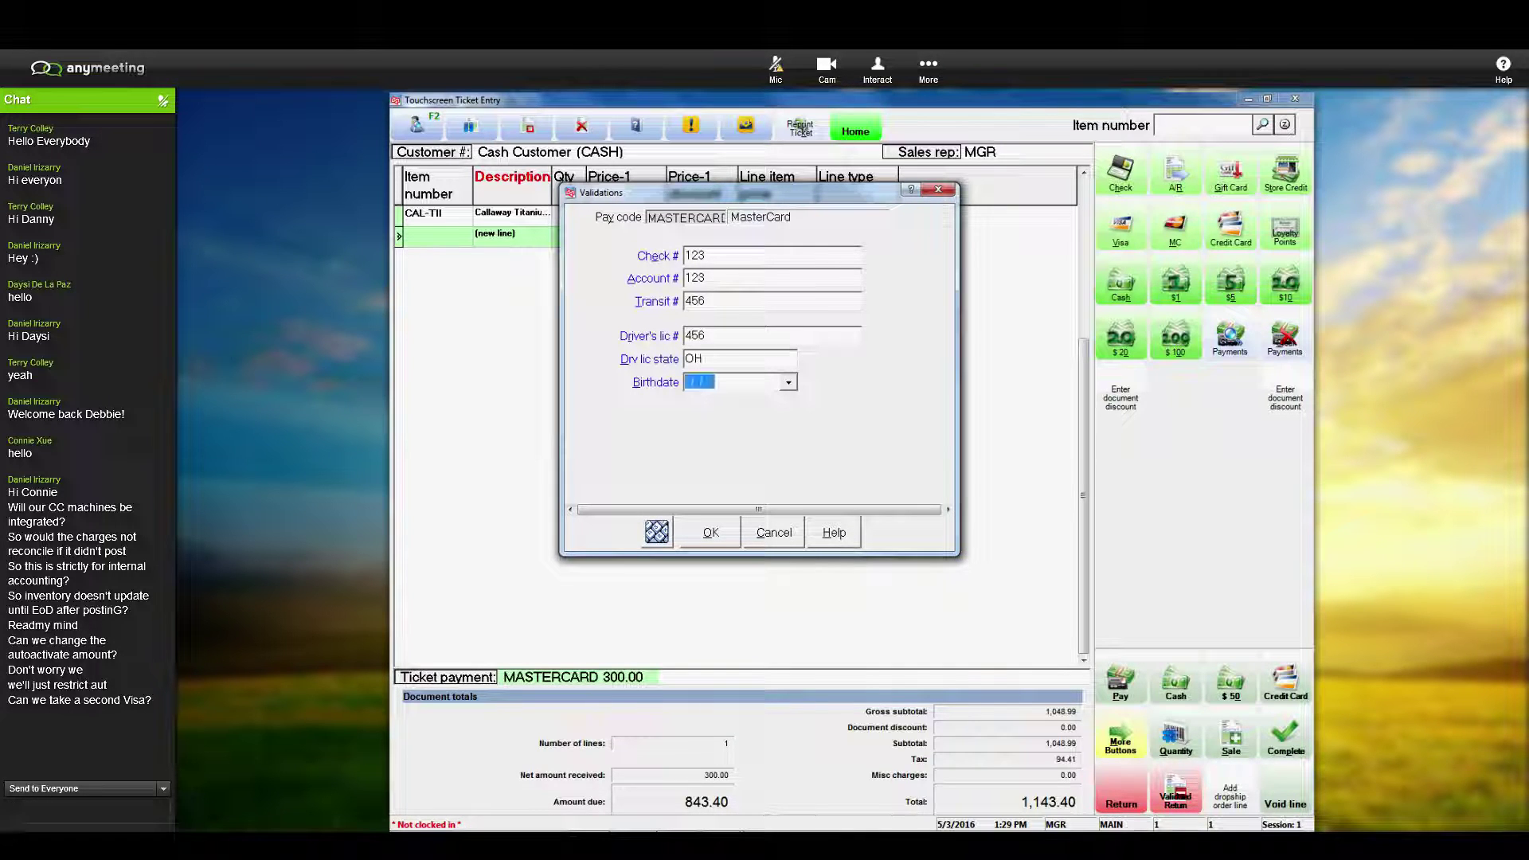
{"action": "key", "text": "space"}
{"action": "key", "text": "Tab"}
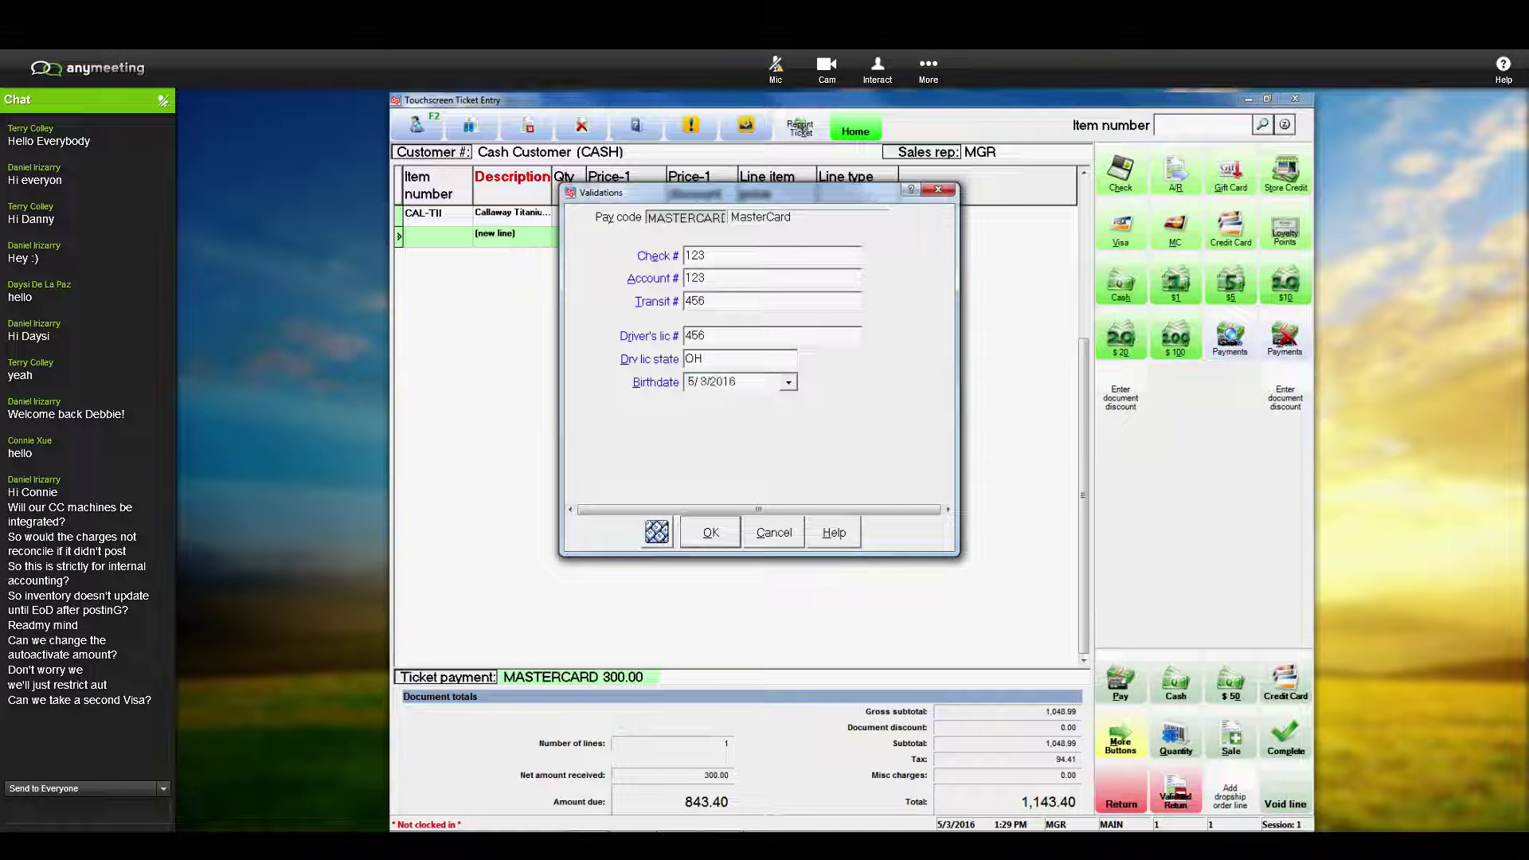
{"action": "left_click", "coordinate": [710, 532]}
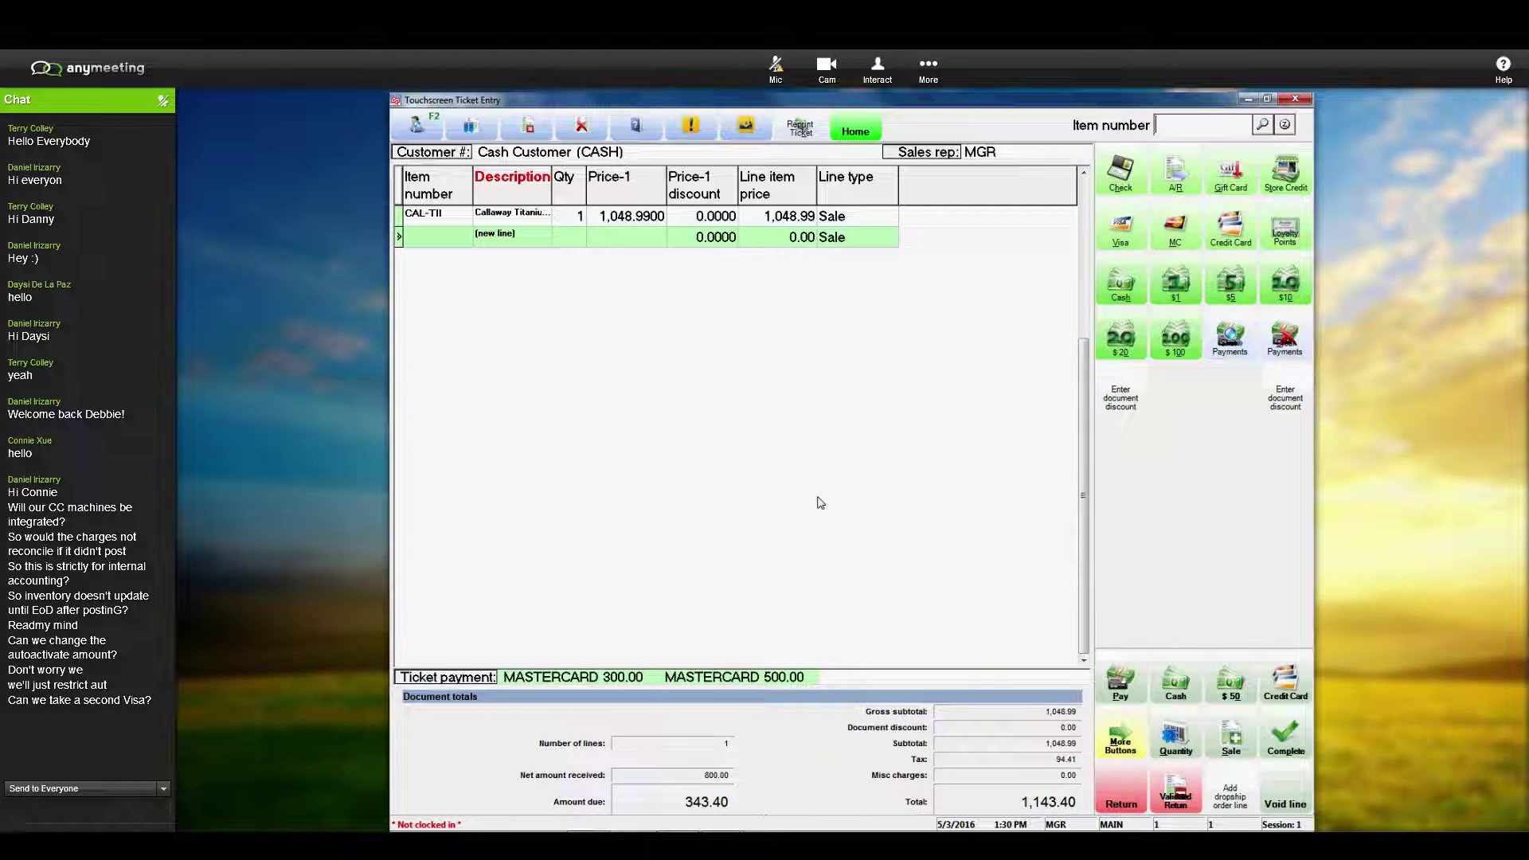
Step: Pay the ticket's remaining balance in cash and close the completed ticket without a receipt
{"action": "left_click", "coordinate": [1122, 280]}
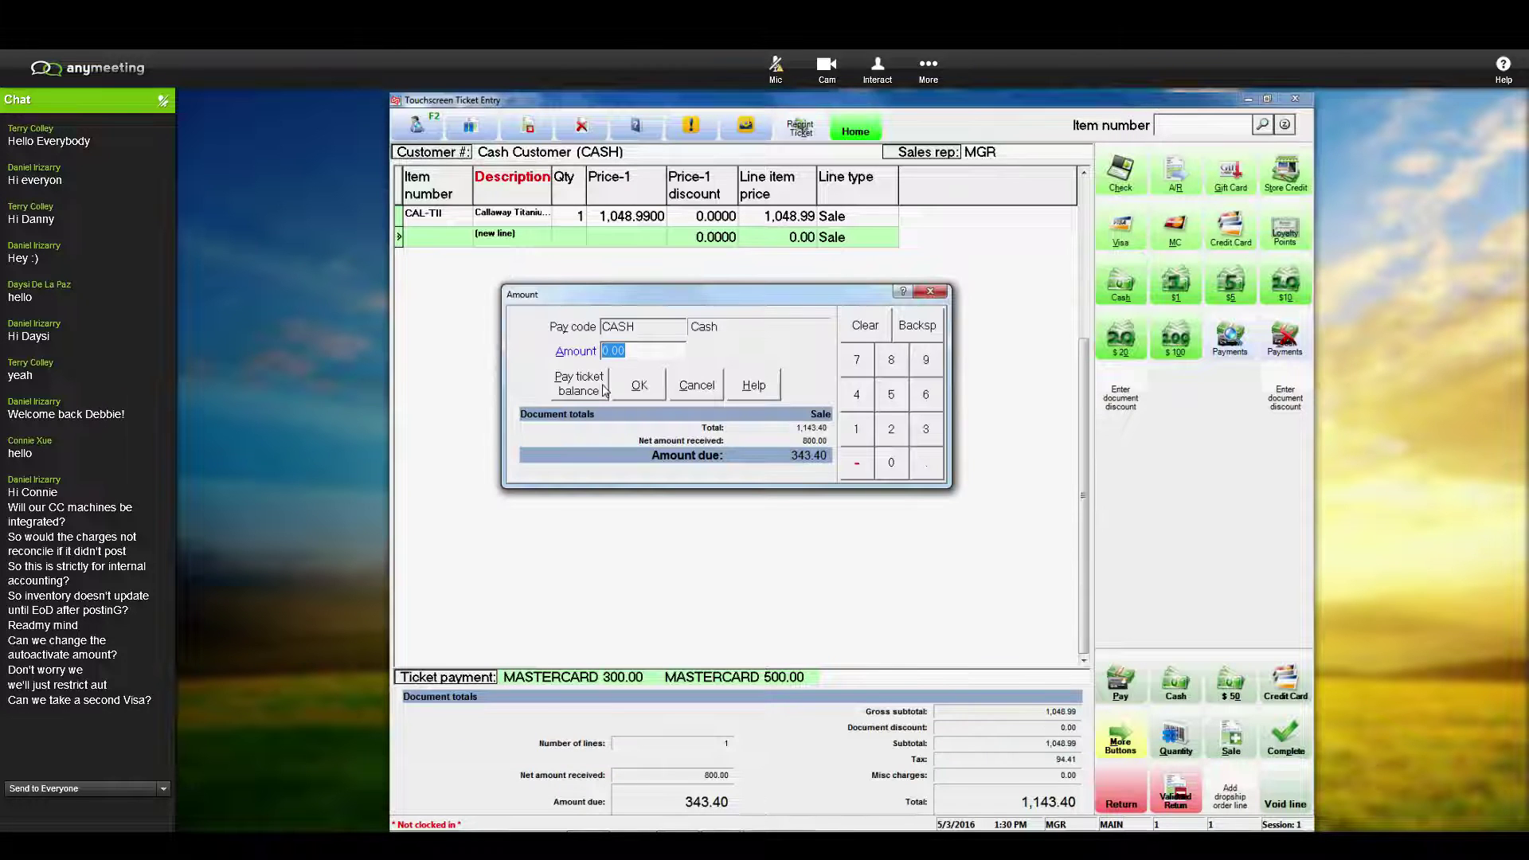
{"action": "left_click", "coordinate": [589, 386]}
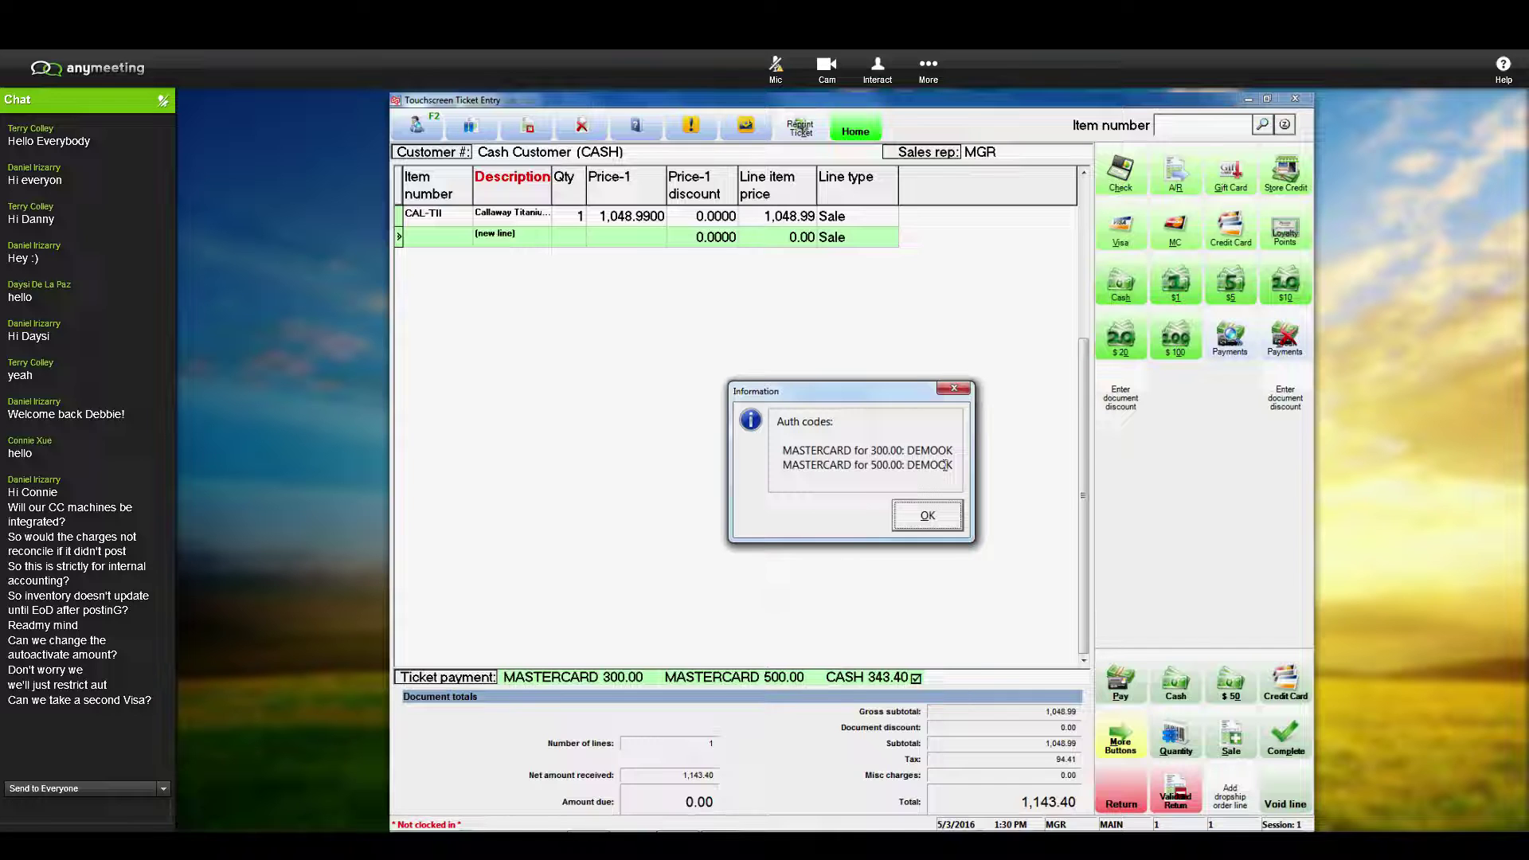
{"action": "left_click", "coordinate": [926, 518]}
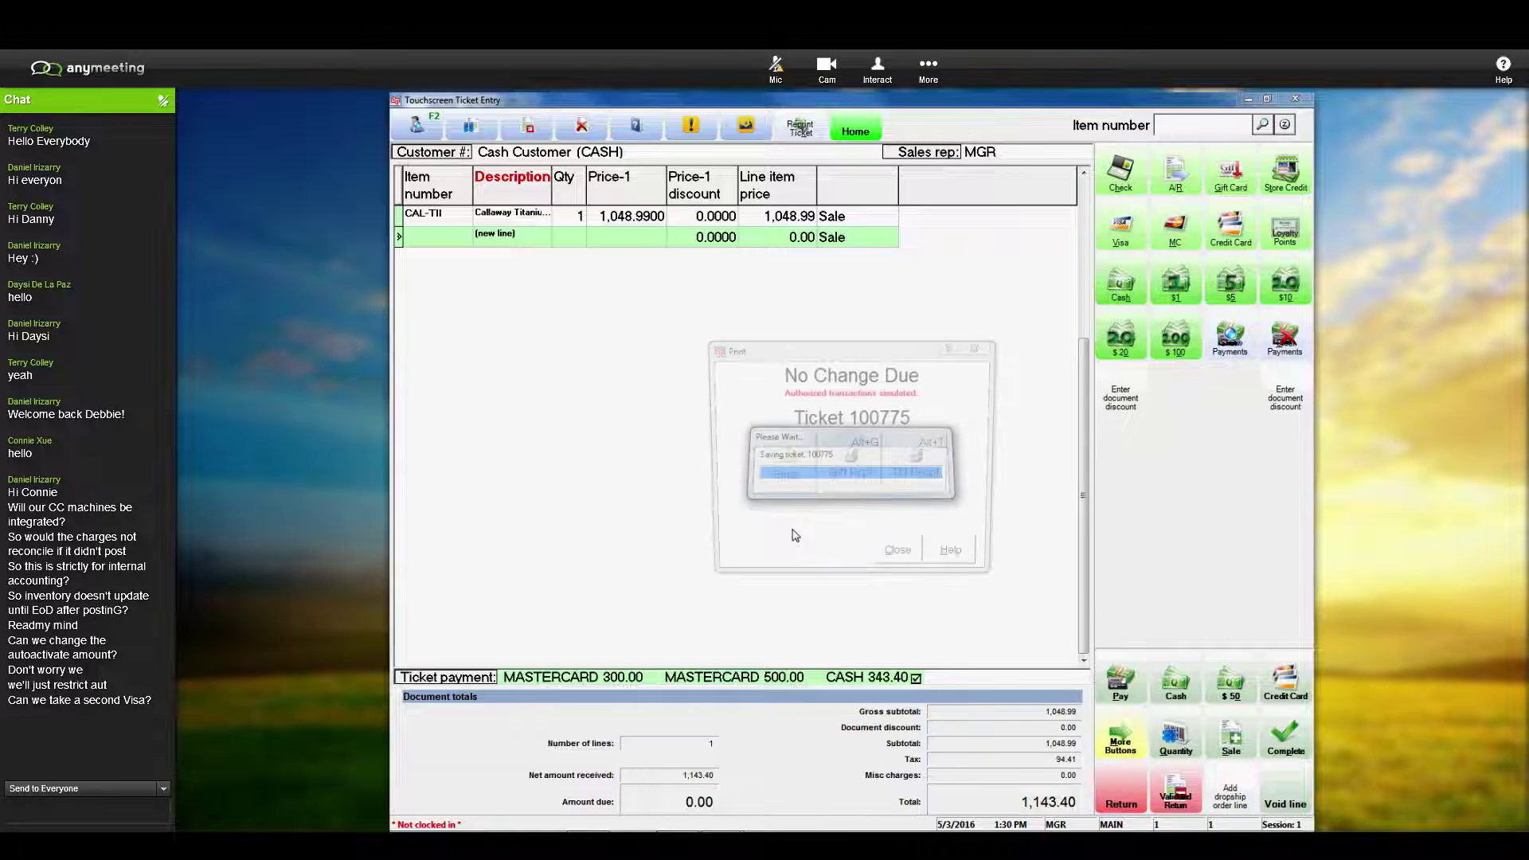
{"action": "left_click", "coordinate": [1005, 488]}
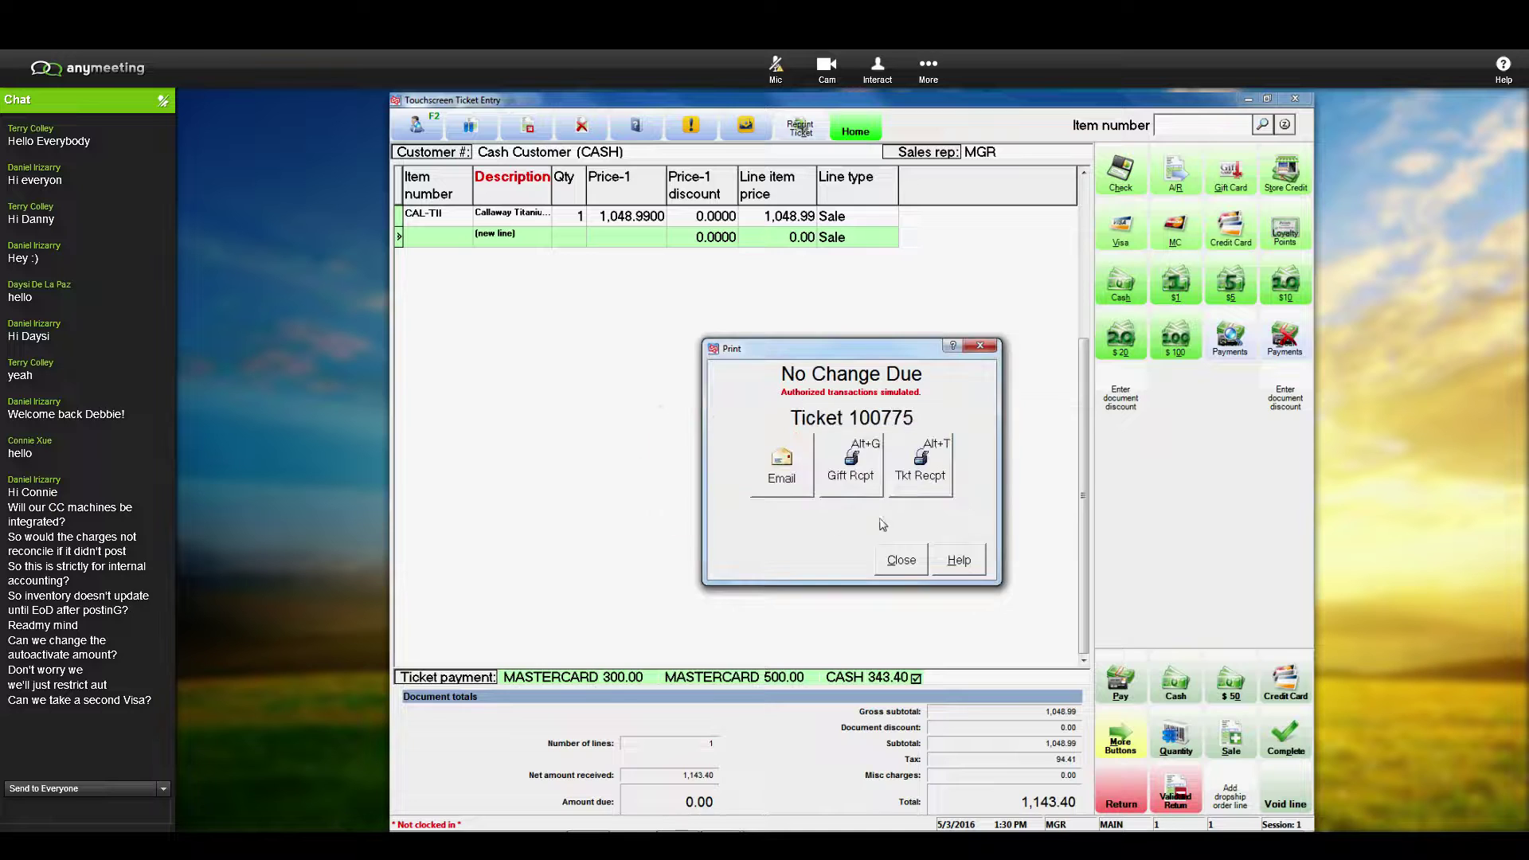
{"action": "left_click", "coordinate": [902, 561]}
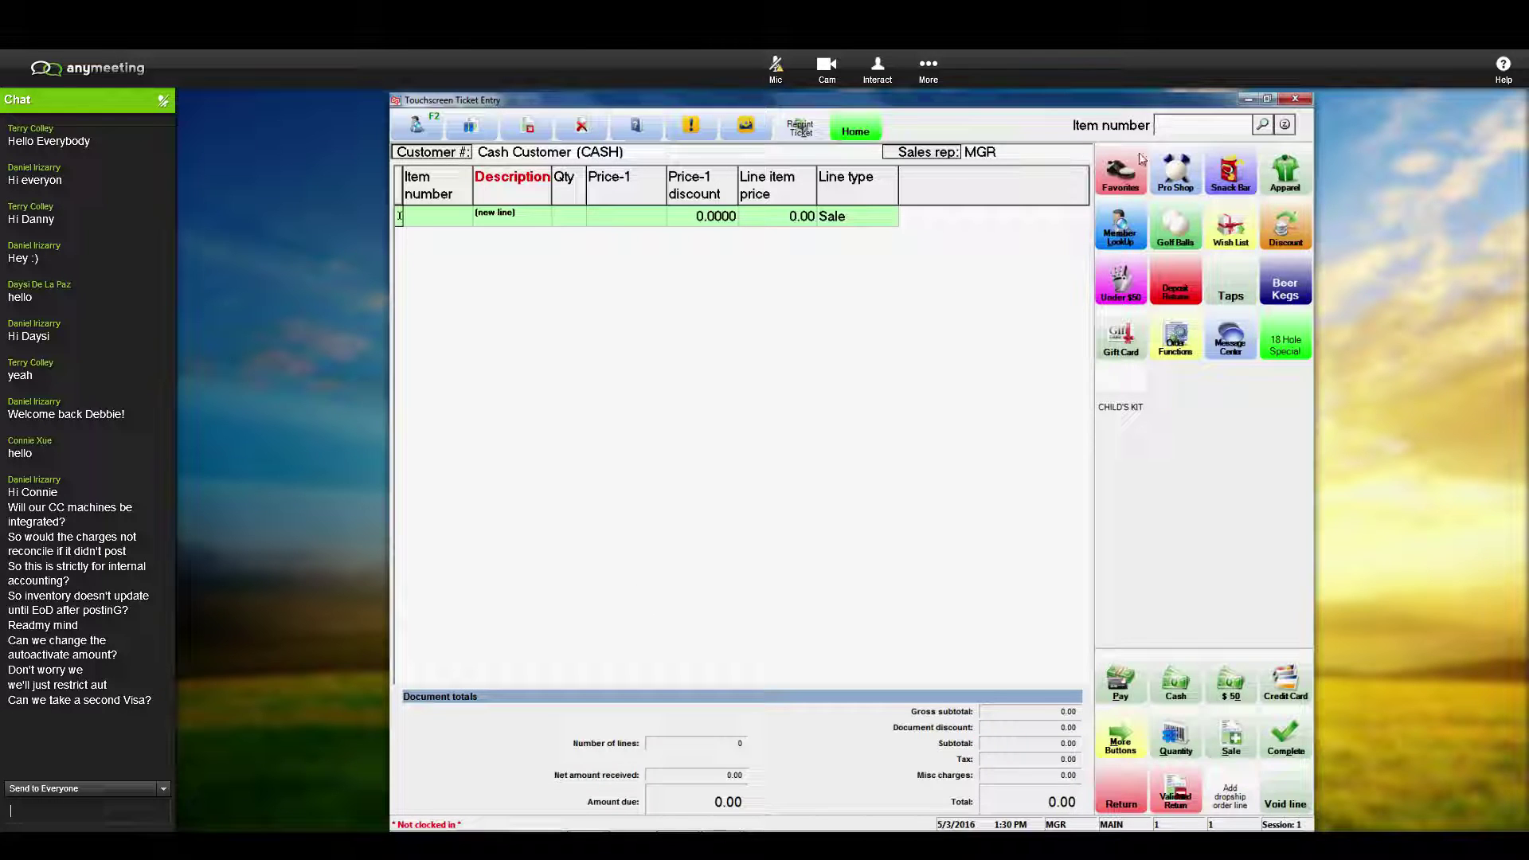
Step: Add MBL6984 (BLACK SIERRA) to a new ticket, and item 100021 through an item lookup with the keyword deod
{"action": "left_click", "coordinate": [1163, 209]}
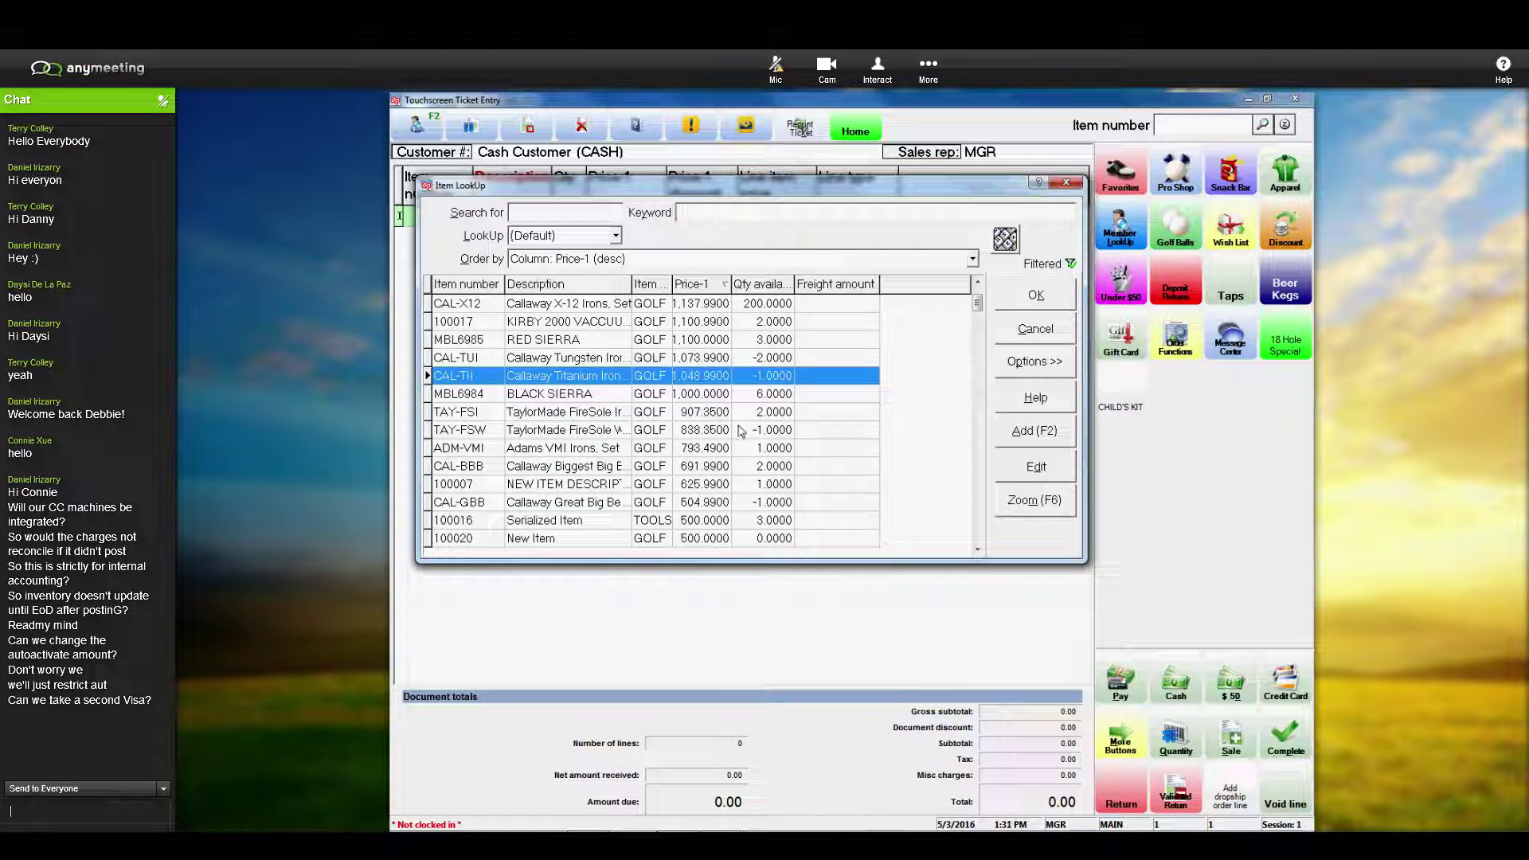
{"action": "left_click", "coordinate": [781, 395]}
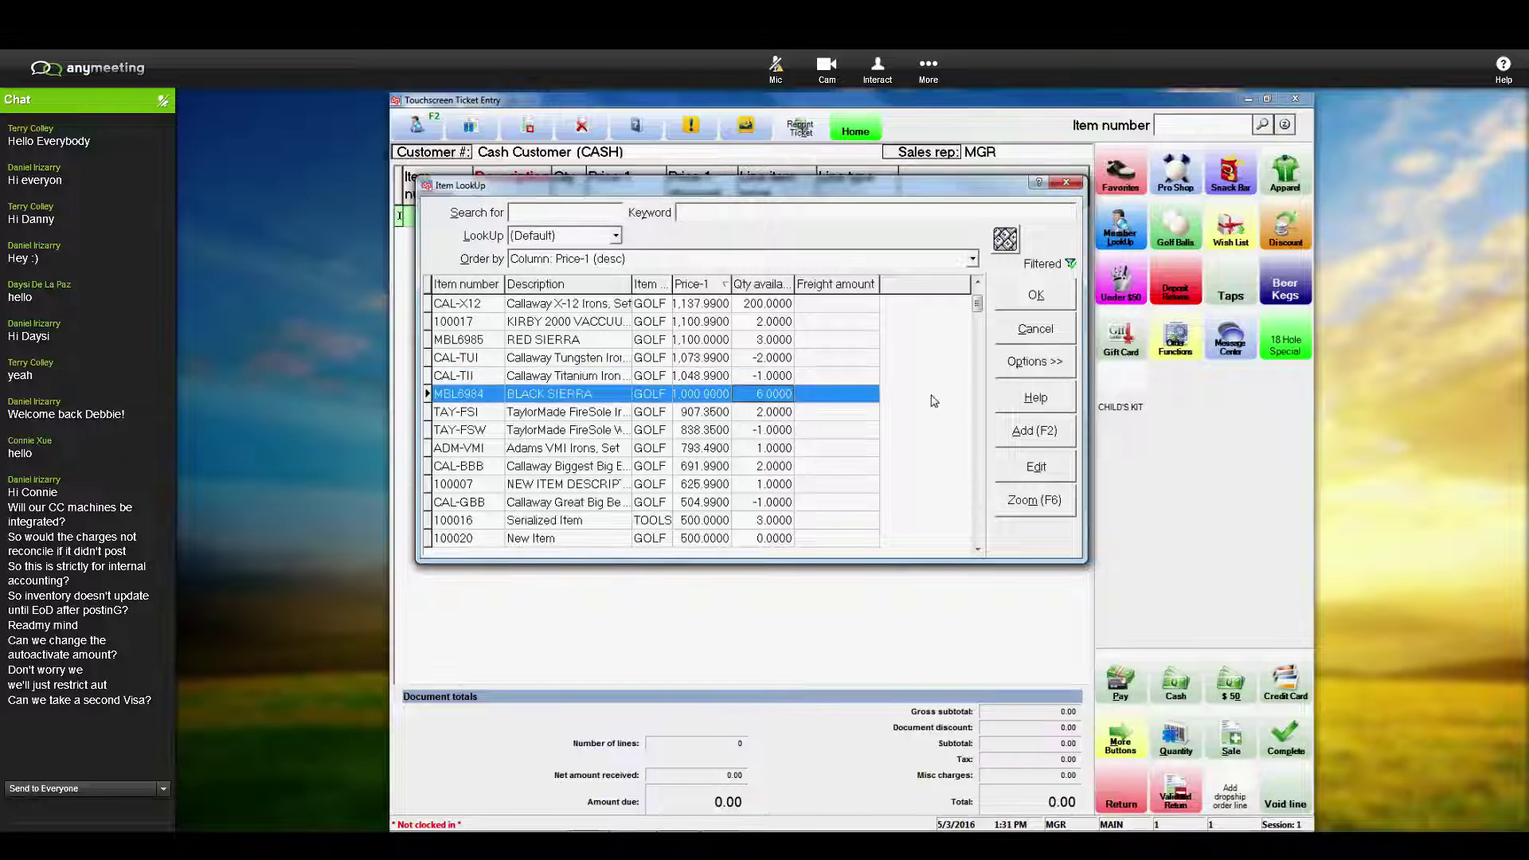
{"action": "left_click", "coordinate": [1036, 298]}
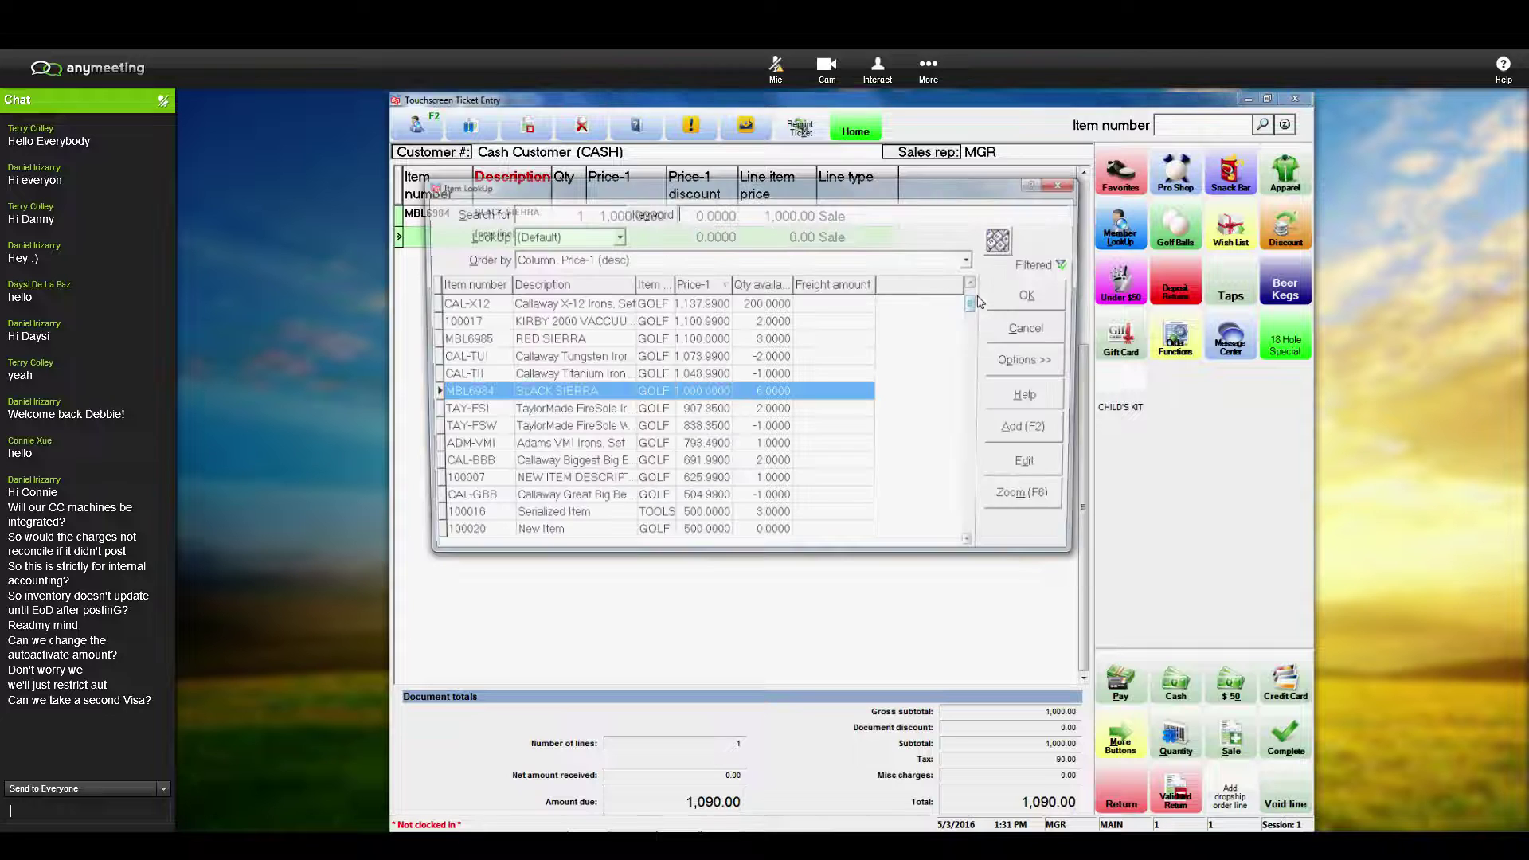
{"action": "type", "text": "deod"}
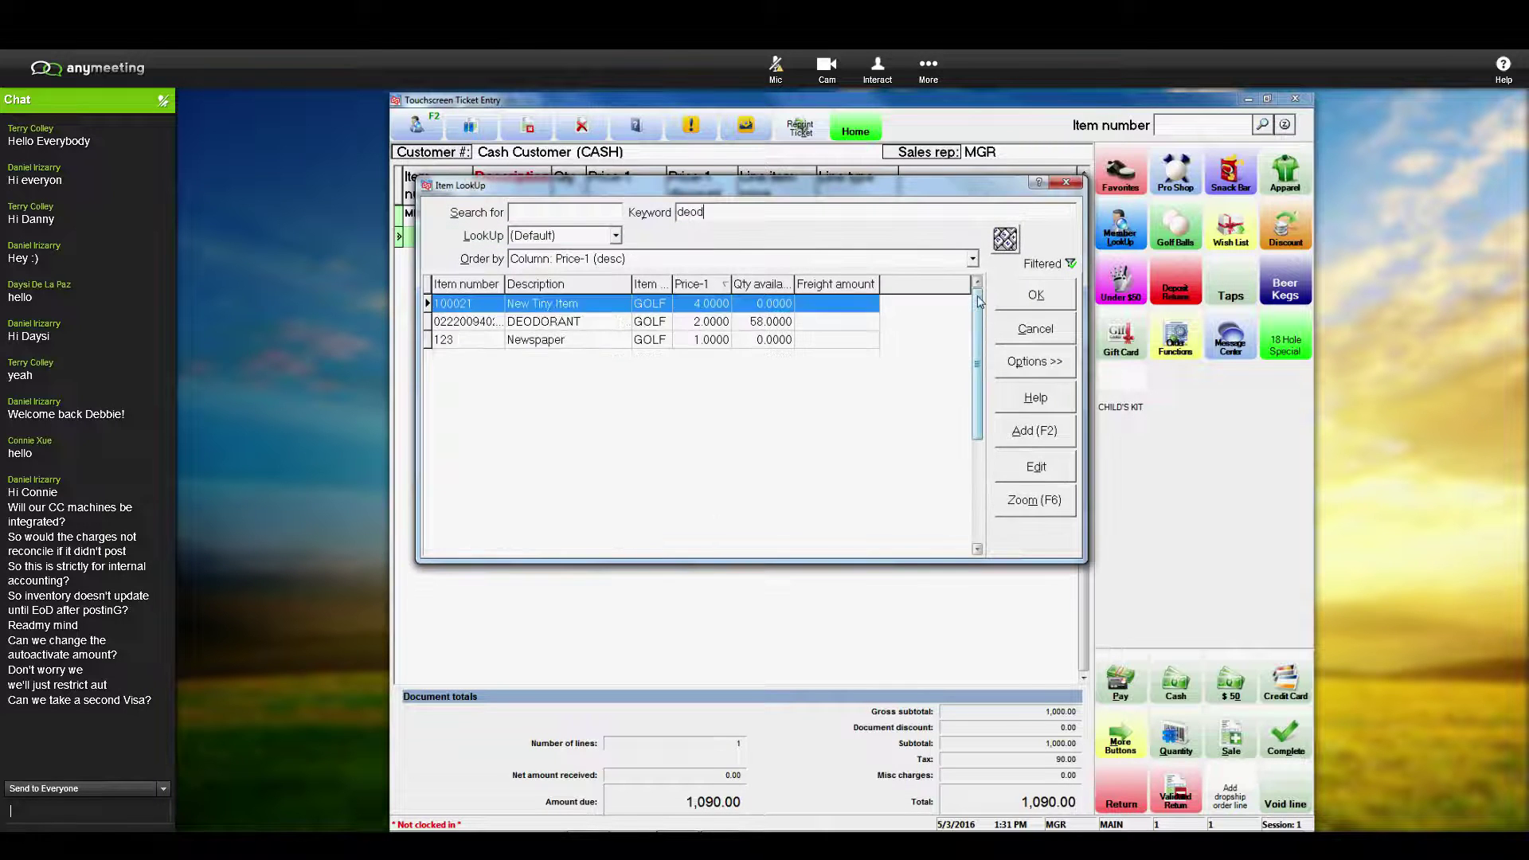
{"action": "key", "text": "Return"}
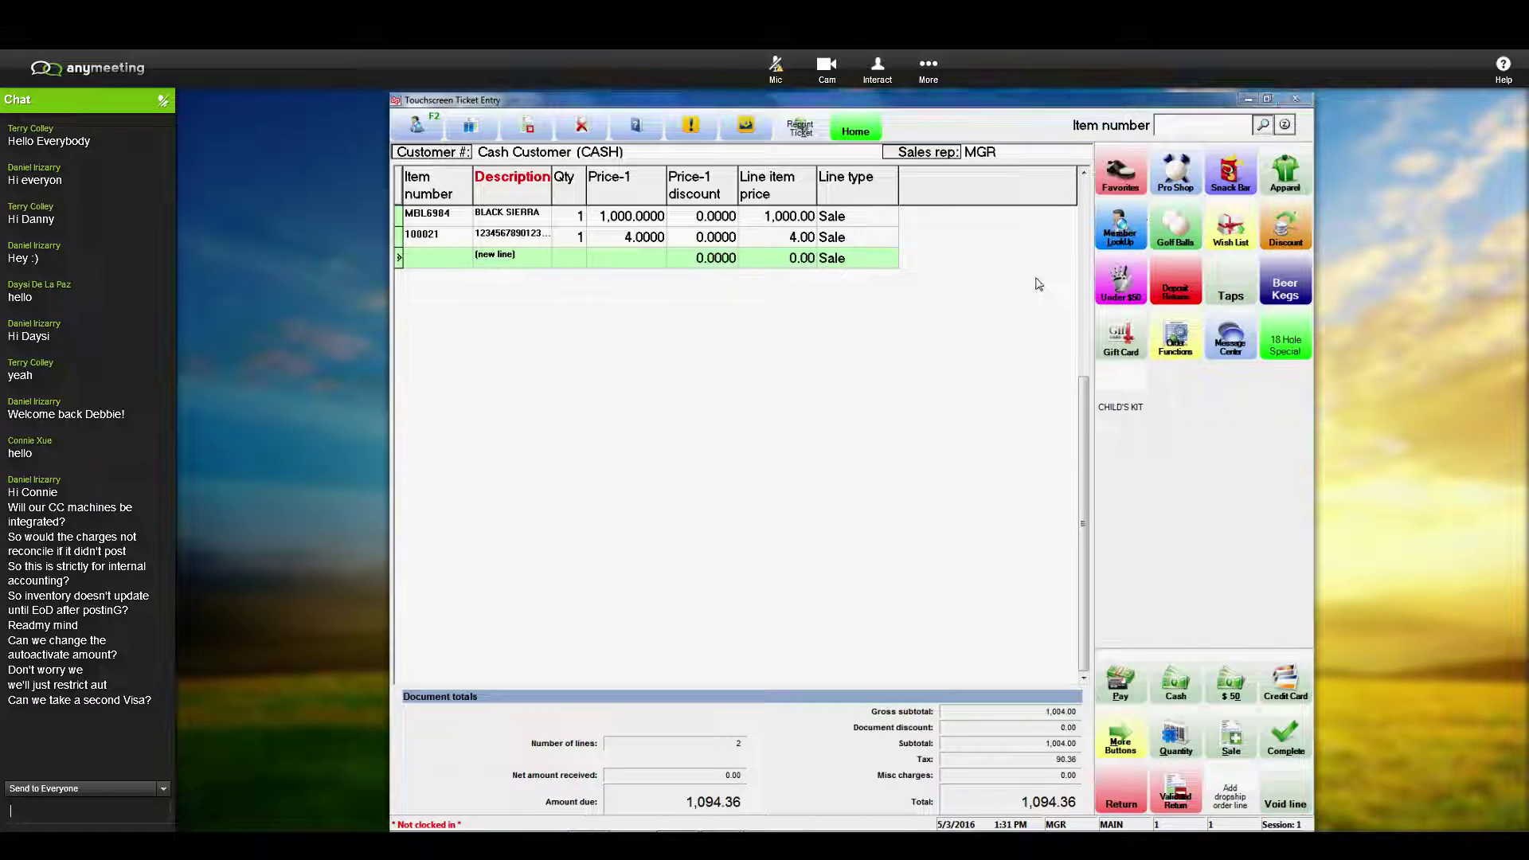
Step: Add the DEODORANT item to the ticket through an item lookup with the keyword deo
{"action": "type", "text": "deo"}
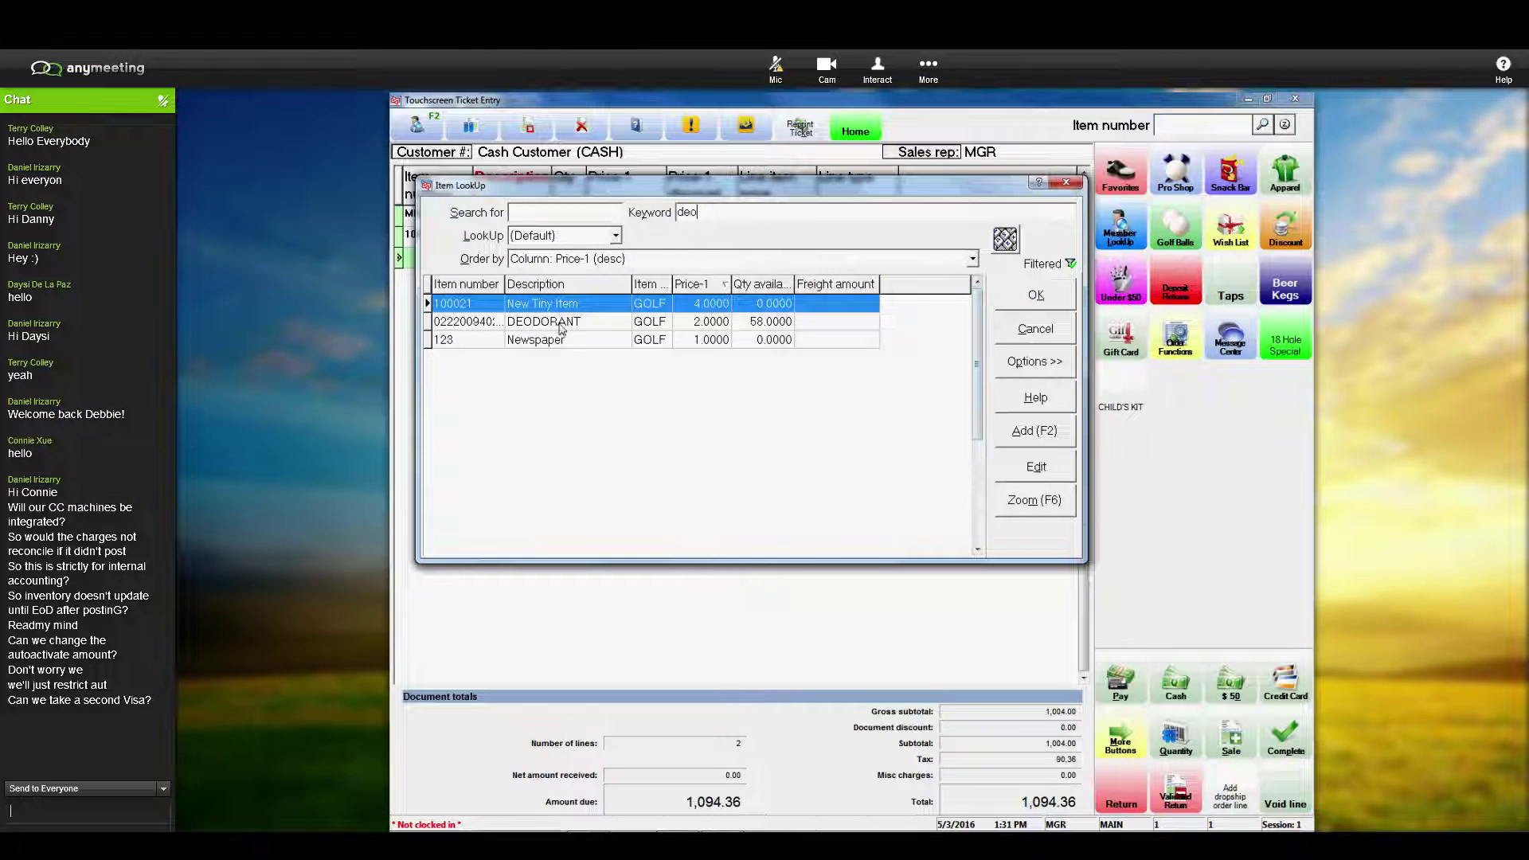
{"action": "key", "text": "Down"}
{"action": "left_click", "coordinate": [1031, 303]}
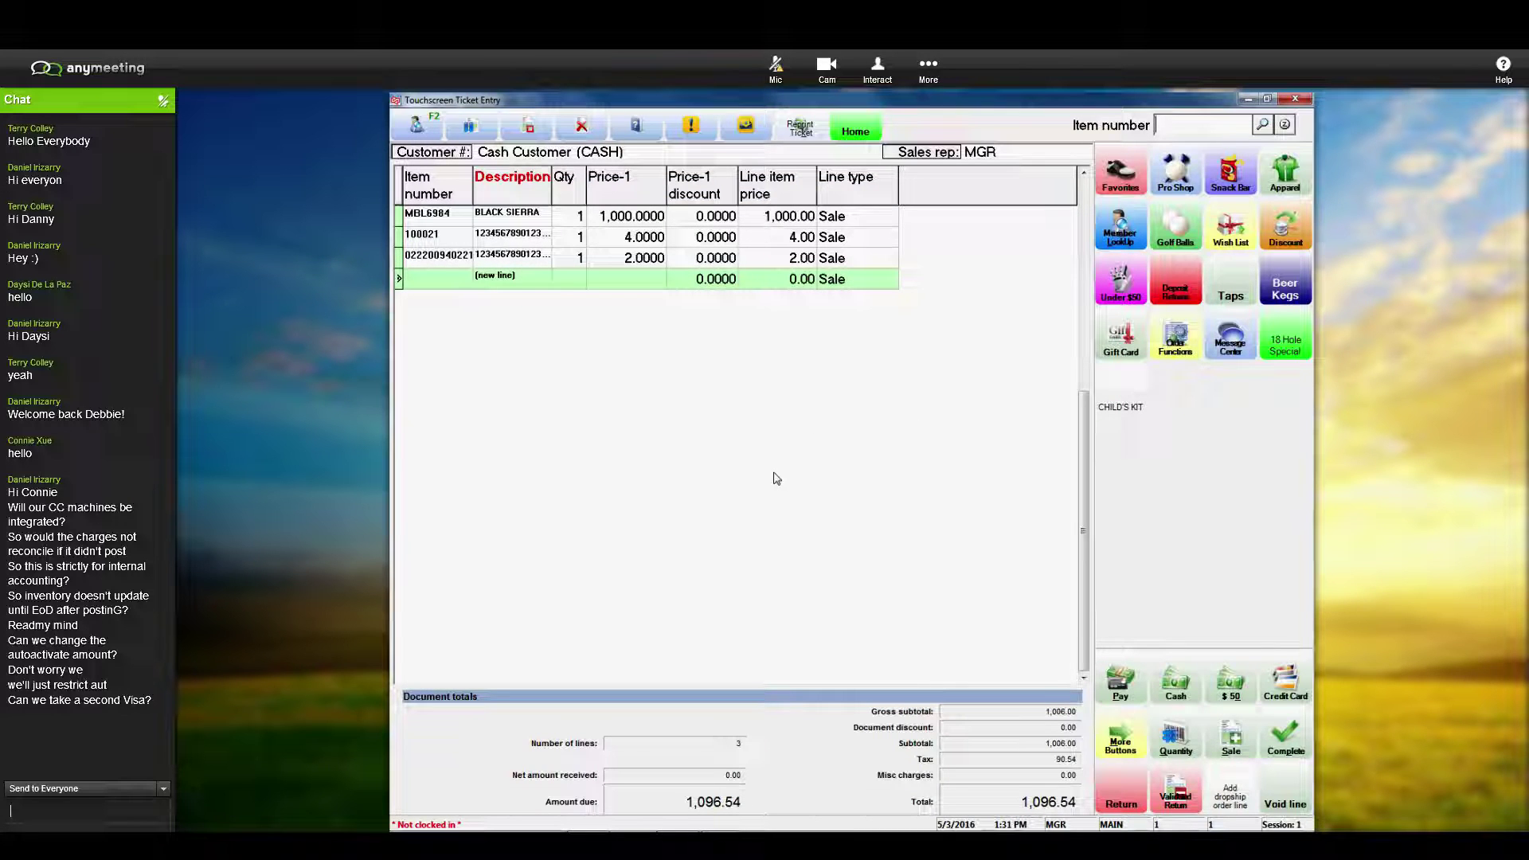
Step: Apply a 10 percent line discount (DISC%) to the MBL6984 BLACK SIERRA line of the ticket
{"action": "left_click", "coordinate": [1120, 685]}
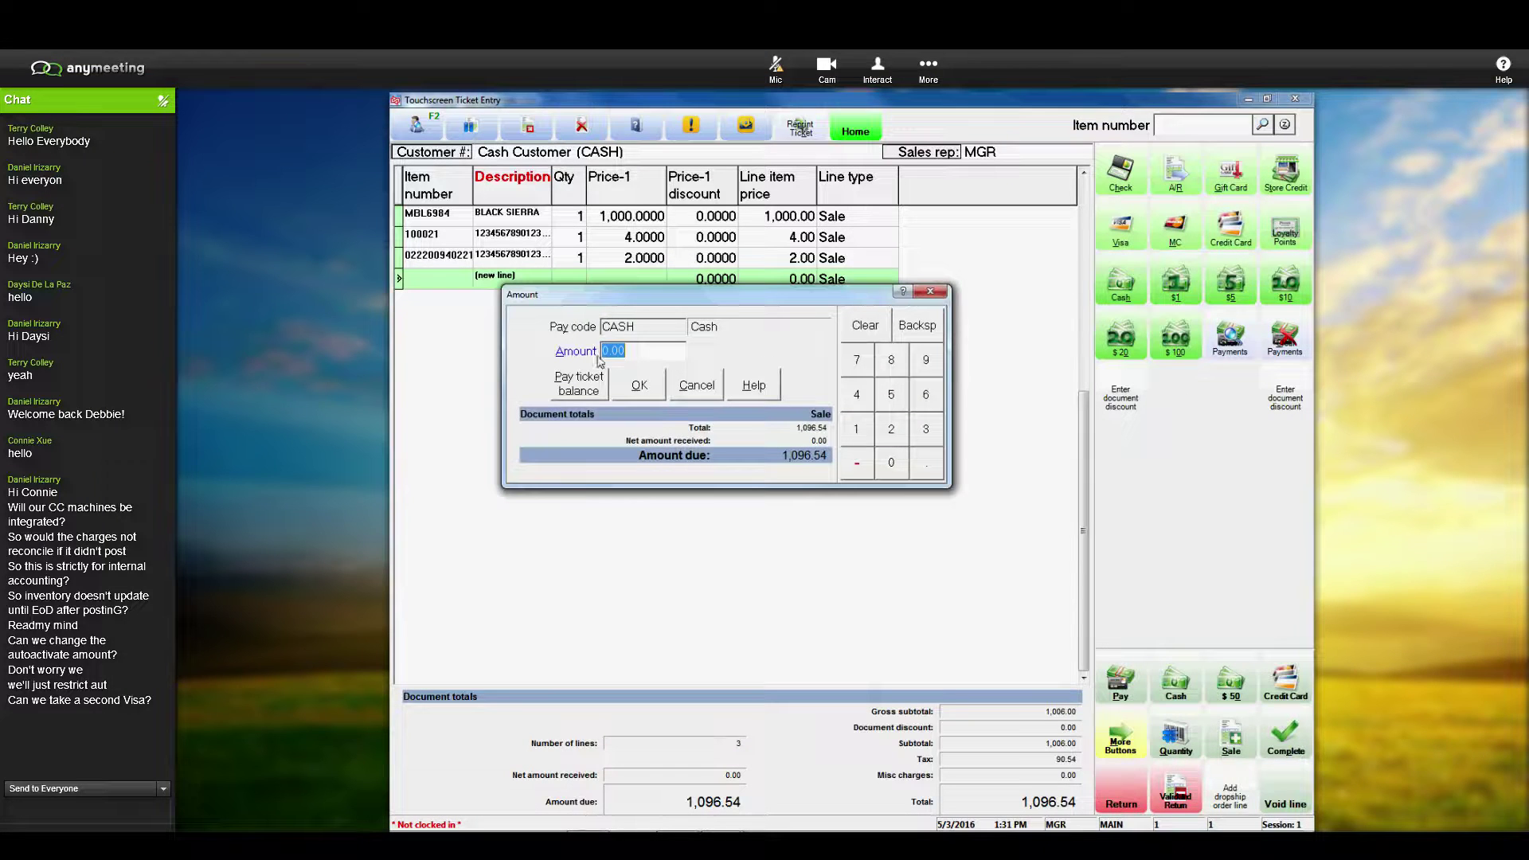
{"action": "left_click", "coordinate": [698, 387]}
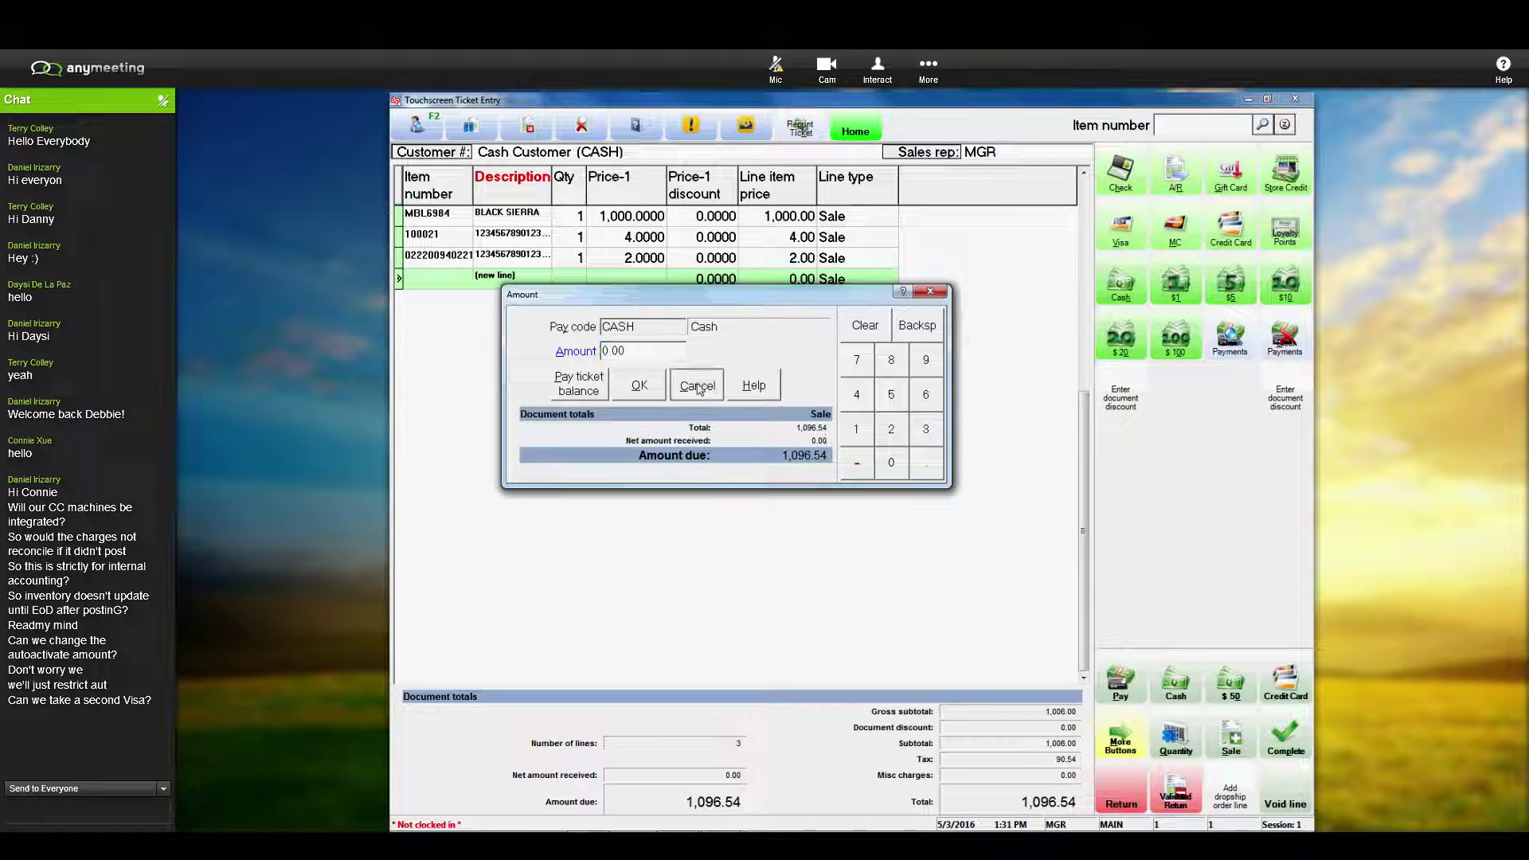
{"action": "left_click", "coordinate": [625, 217]}
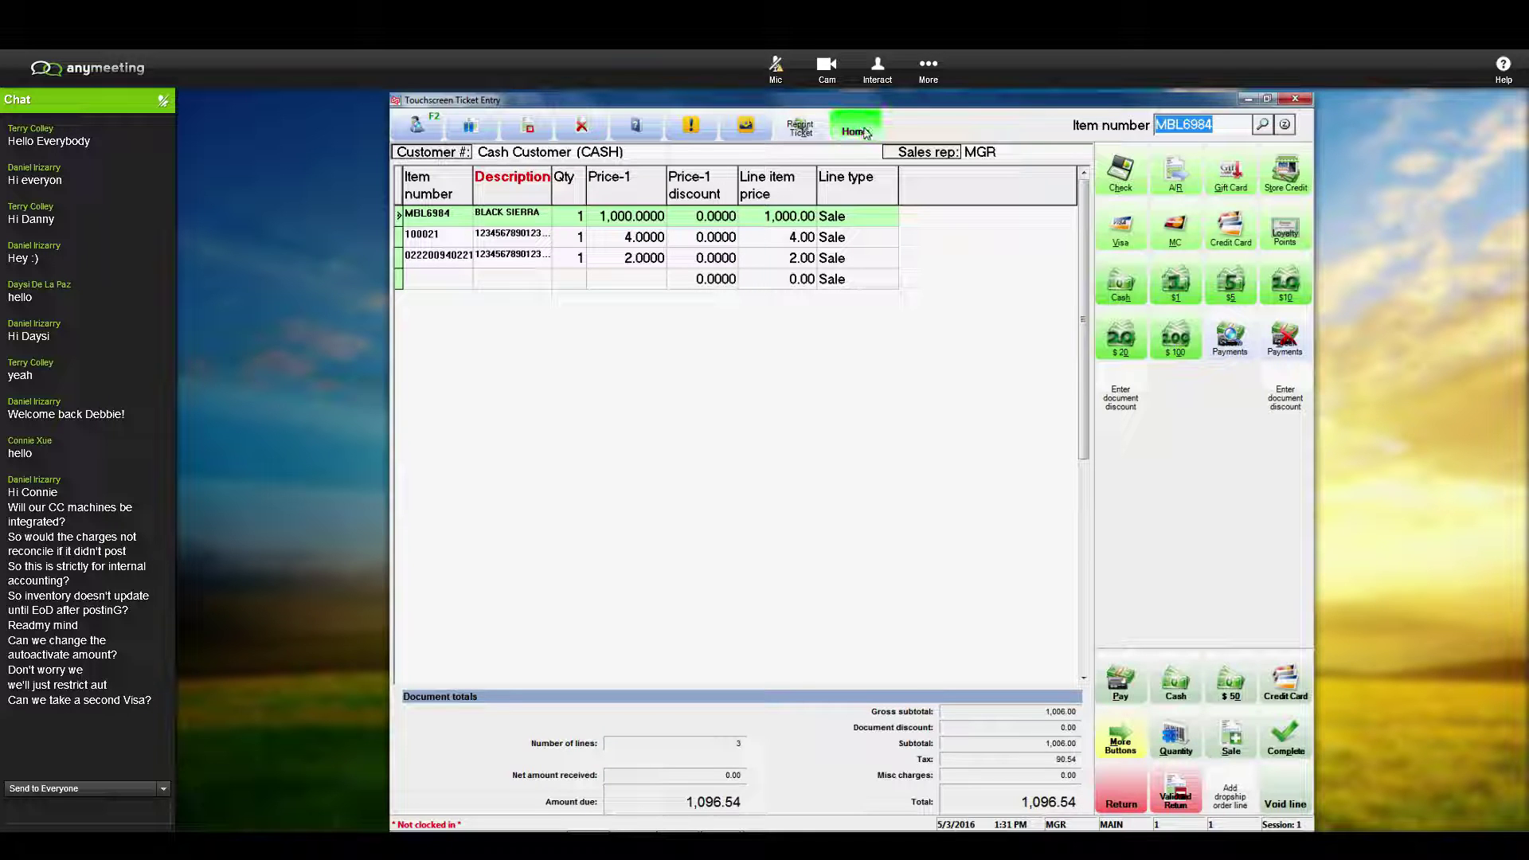
{"action": "left_click", "coordinate": [1120, 397]}
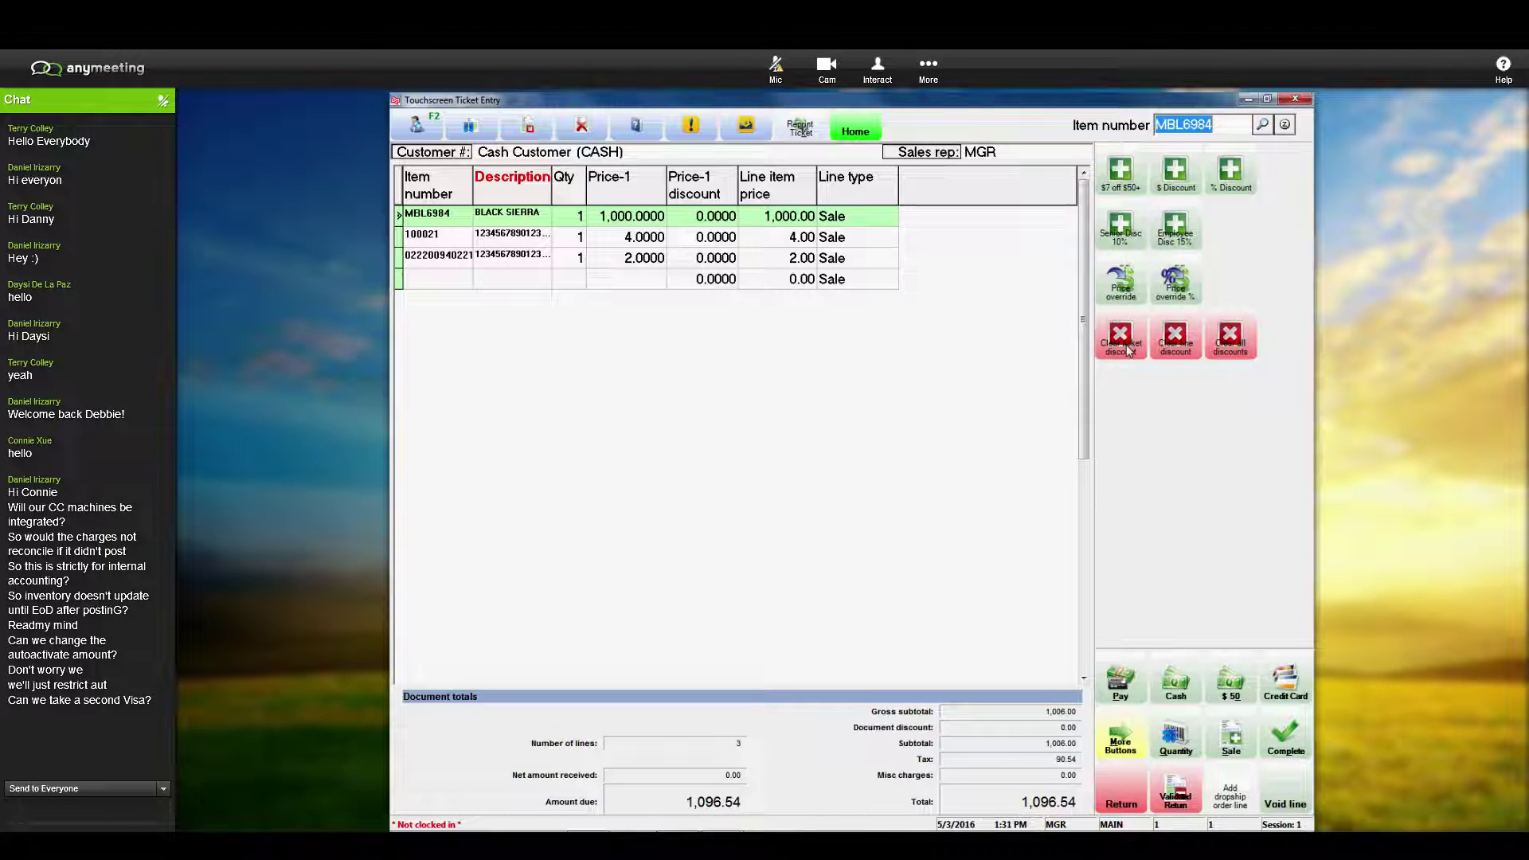
{"action": "left_click", "coordinate": [1236, 175]}
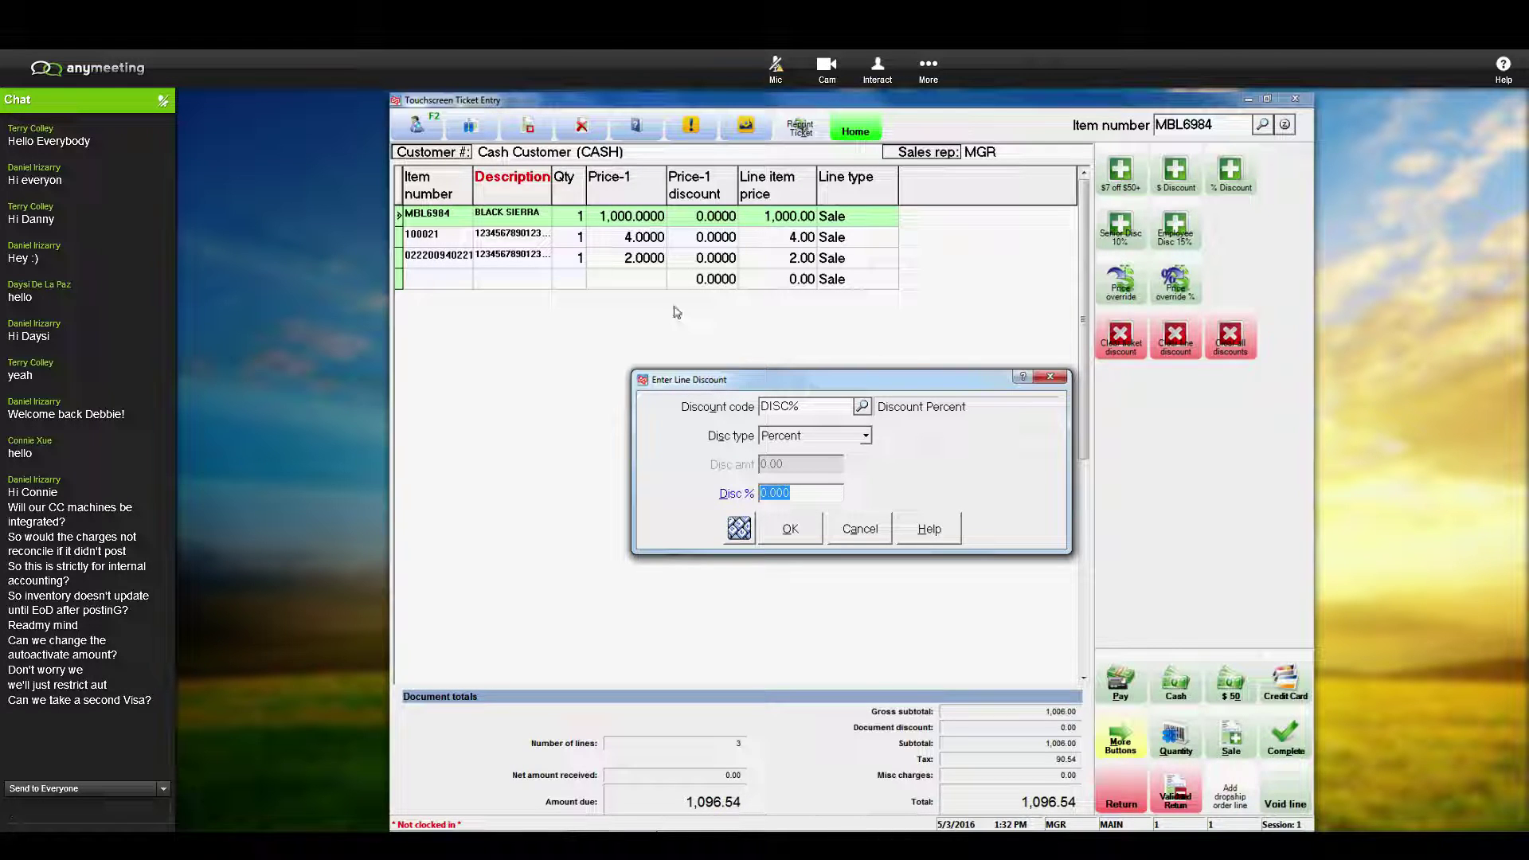
{"action": "type", "text": "10"}
{"action": "left_click", "coordinate": [790, 532]}
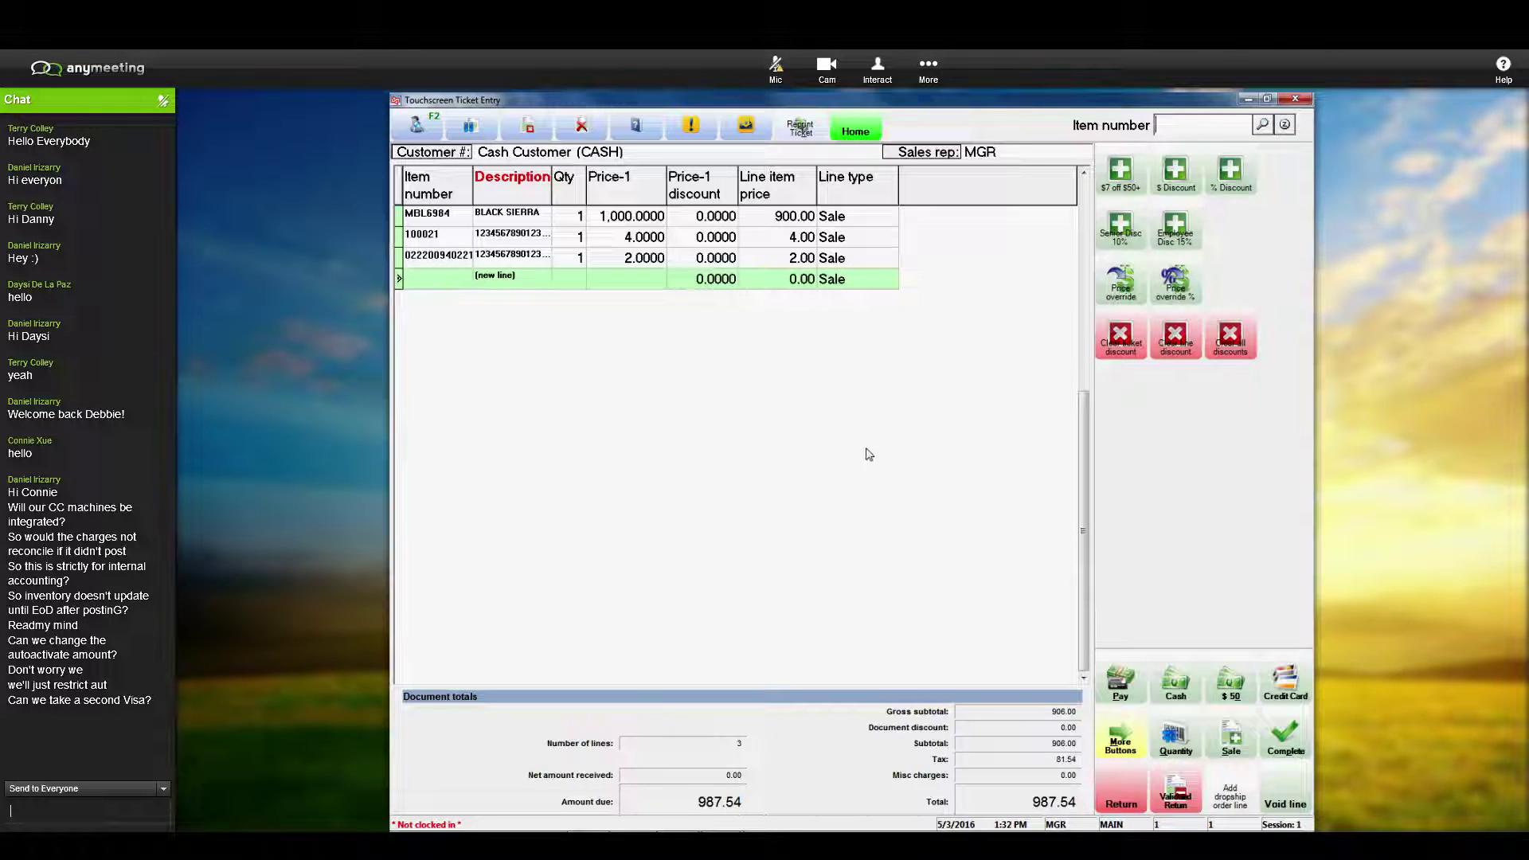
Step: Pay the ticket with 1000 in cash and close the completed ticket without a receipt
{"action": "left_click", "coordinate": [1124, 695]}
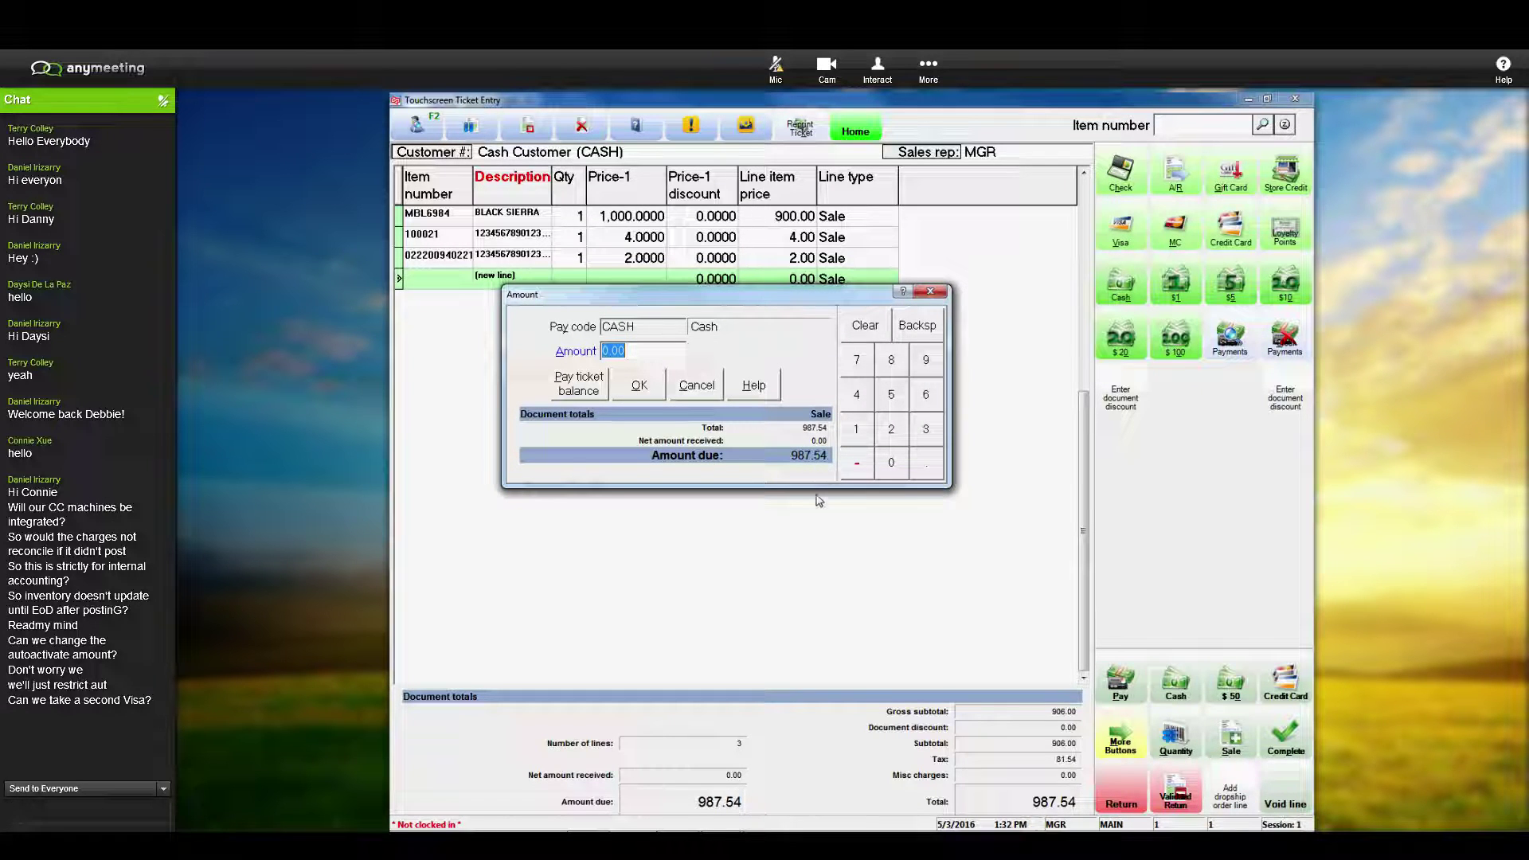
{"action": "type", "text": "1000"}
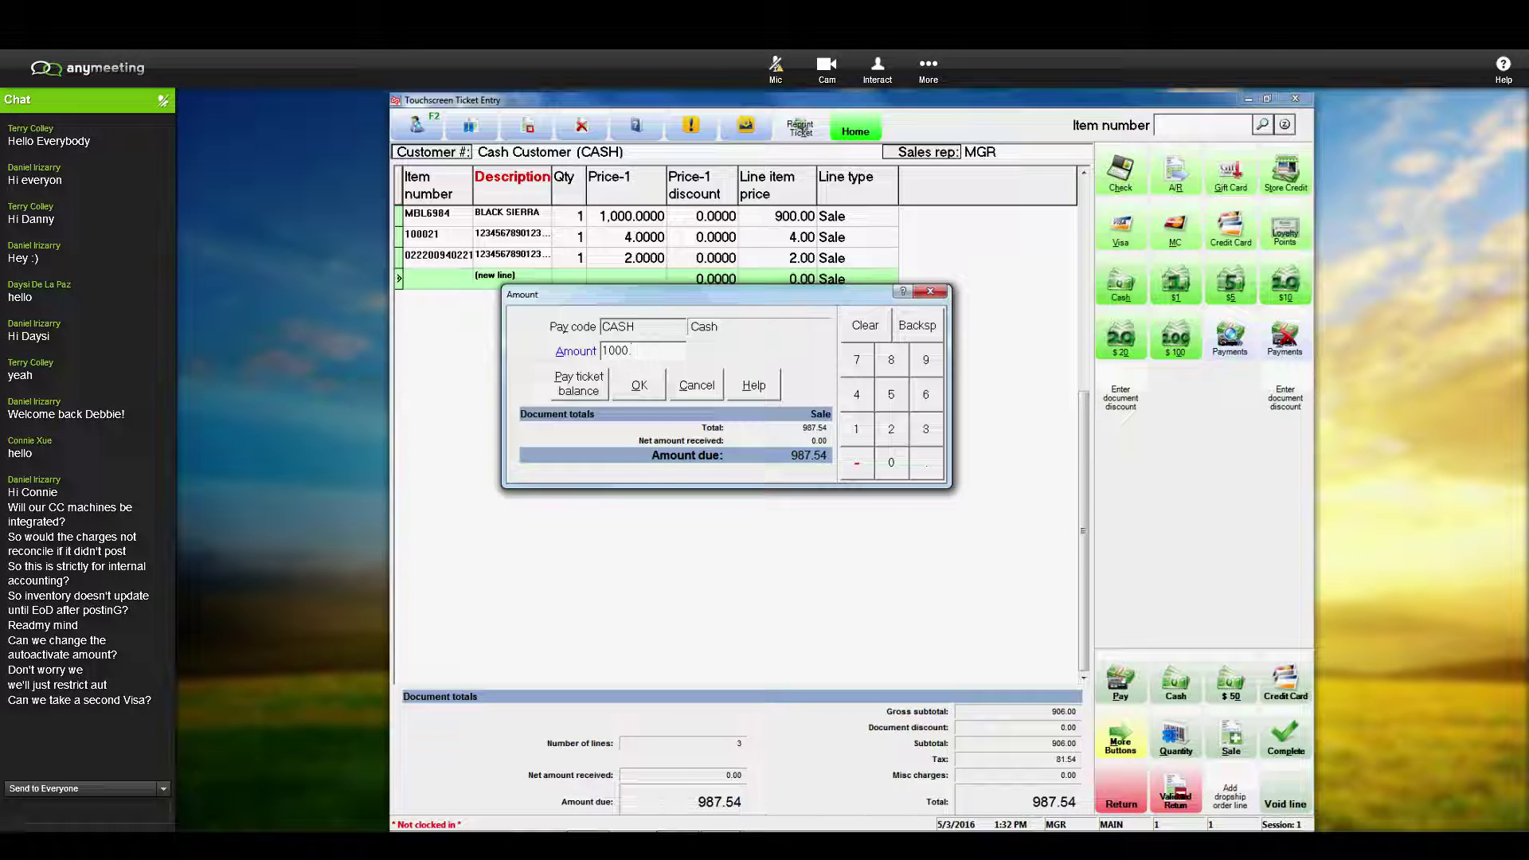
{"action": "left_click", "coordinate": [639, 388]}
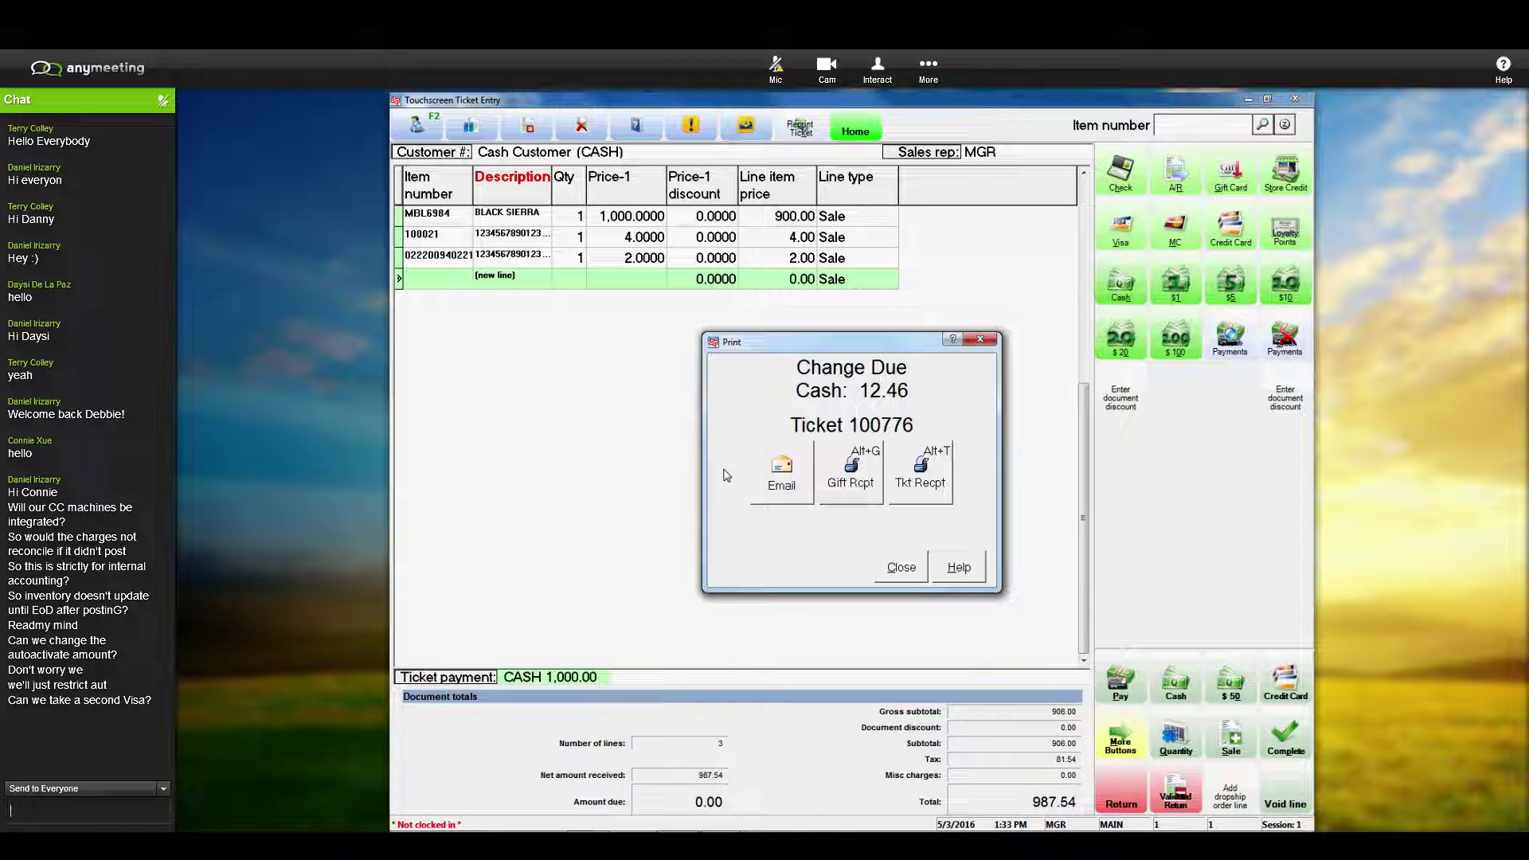
{"action": "left_click", "coordinate": [903, 569]}
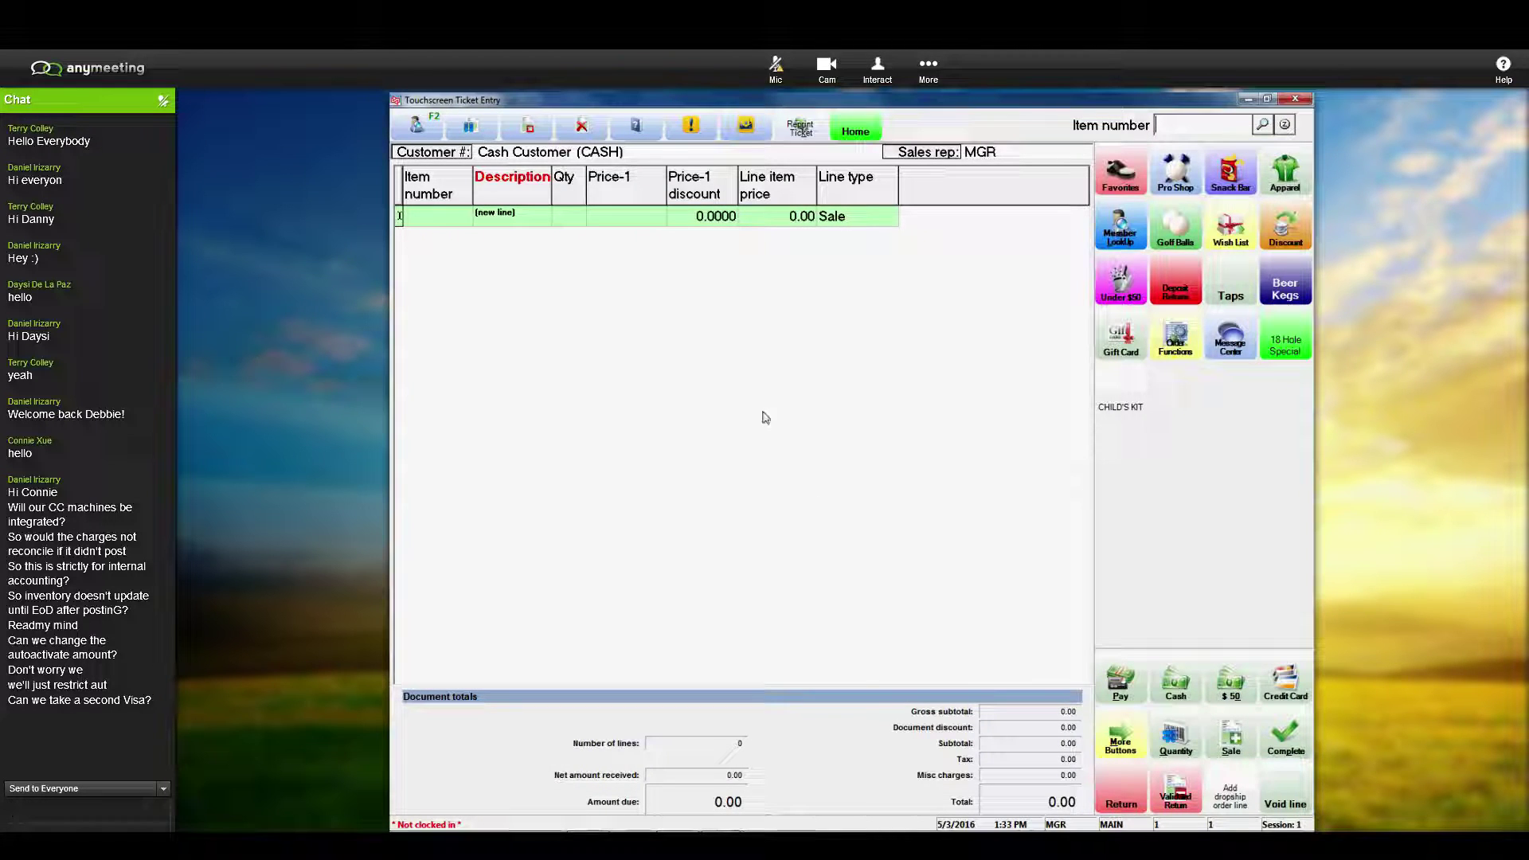
Step: Add the items ALCOHOL and LP (Low Profile) to a new ticket through item lookups
{"action": "left_click", "coordinate": [1263, 126]}
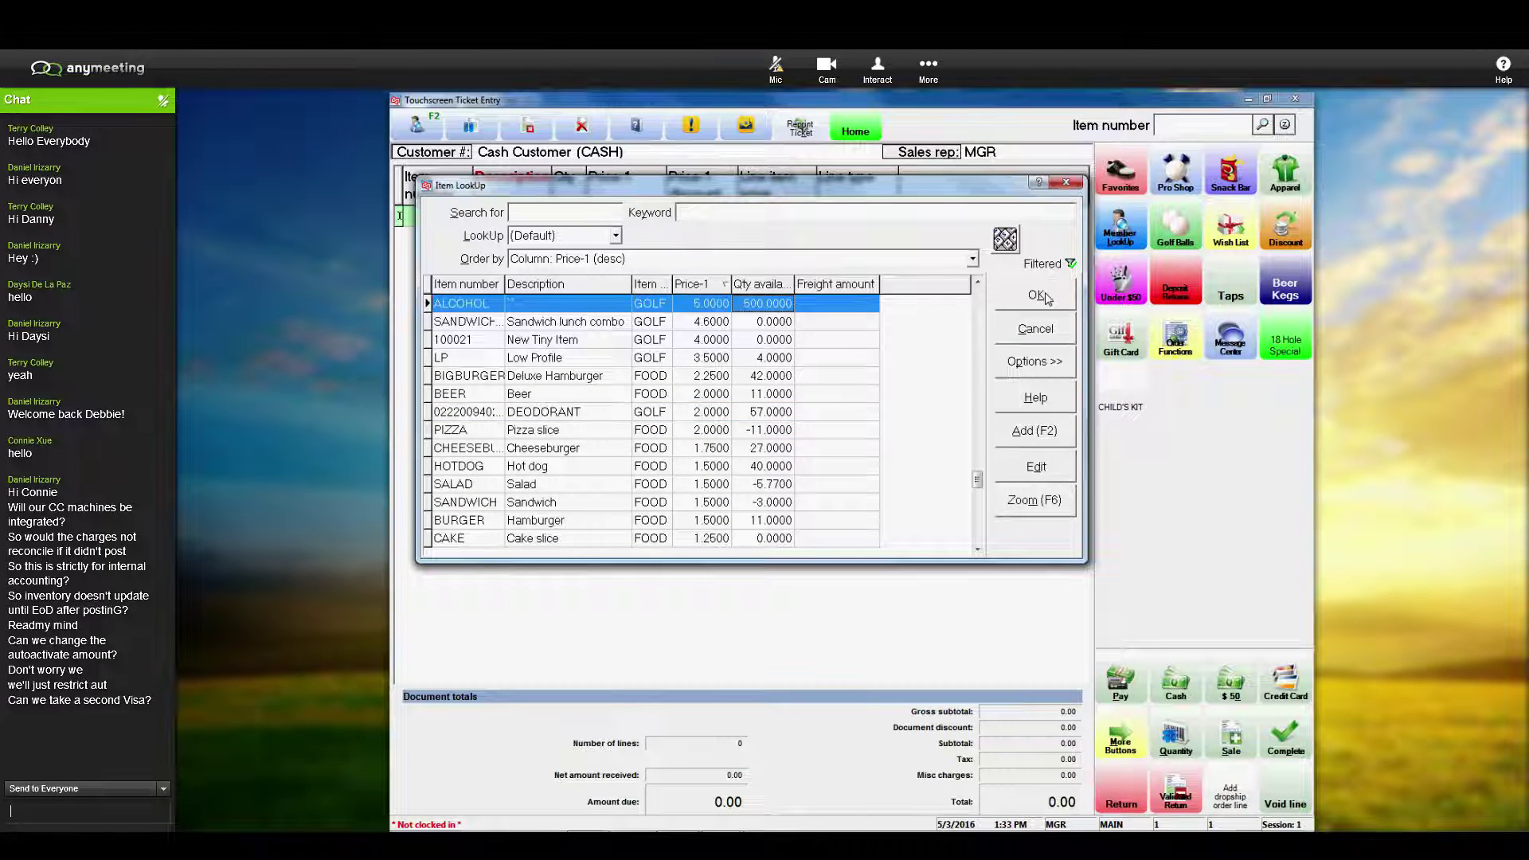
{"action": "left_click", "coordinate": [1036, 296]}
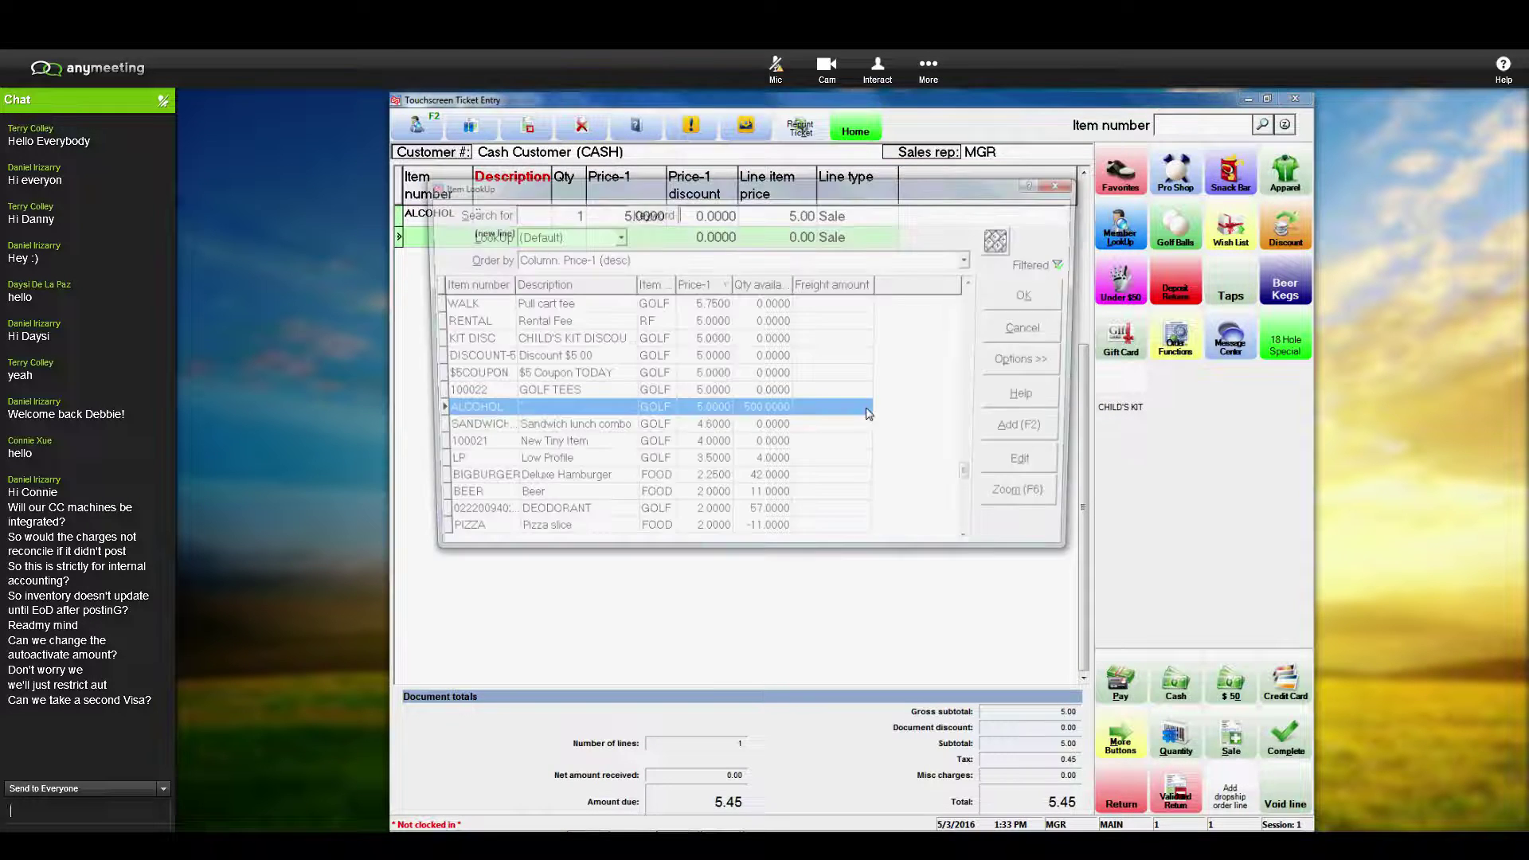
{"action": "left_click", "coordinate": [636, 465]}
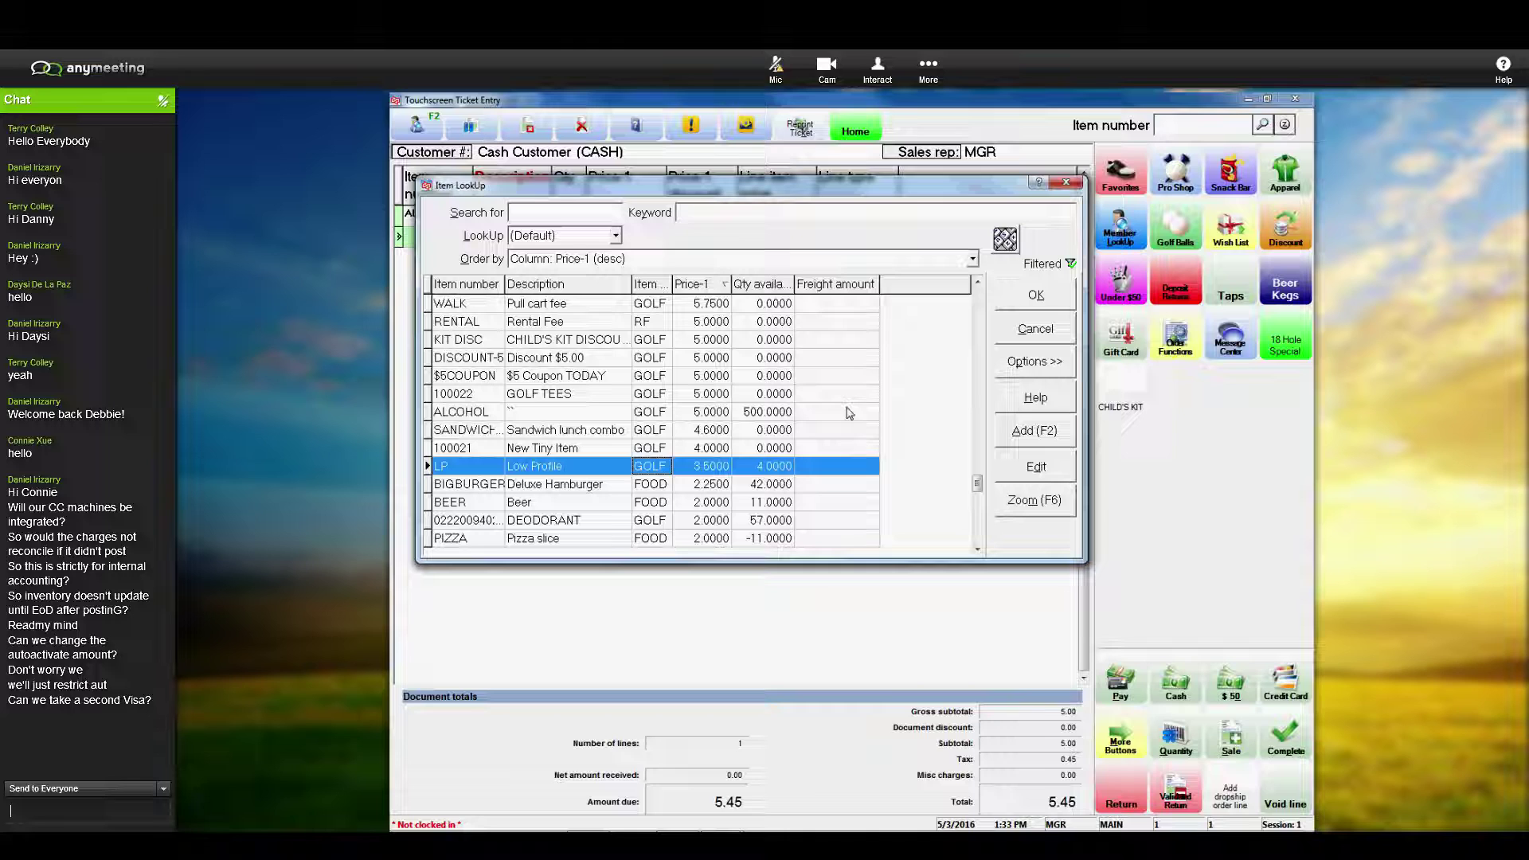
{"action": "left_click", "coordinate": [1011, 301]}
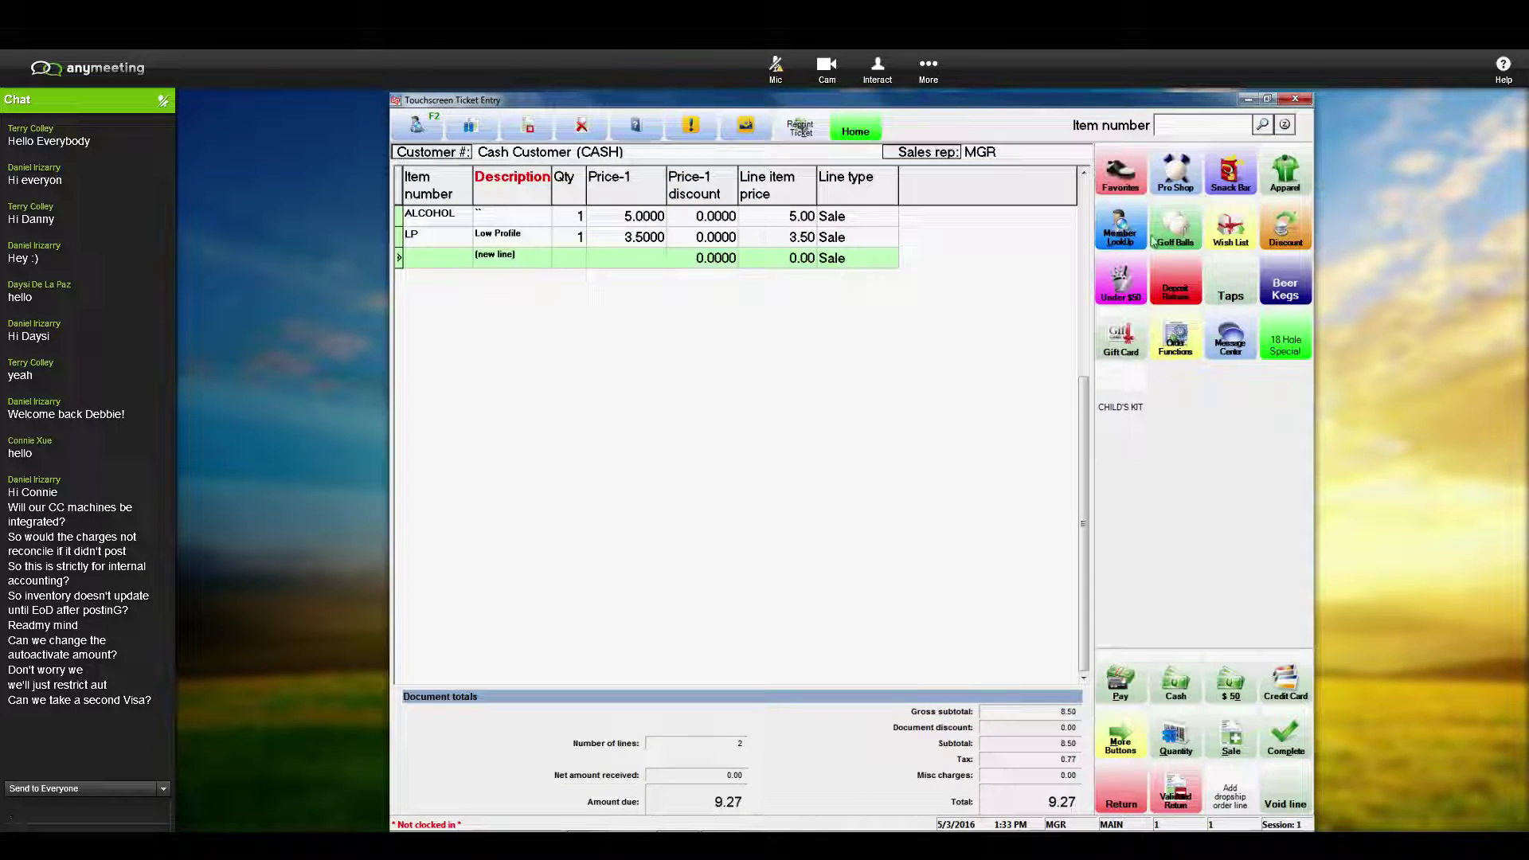
Step: Add one dozen Dunlop DDH 110 Balls (DUN-DDH) and apply the 10% senior discount to the ticket
{"action": "left_click", "coordinate": [1174, 231]}
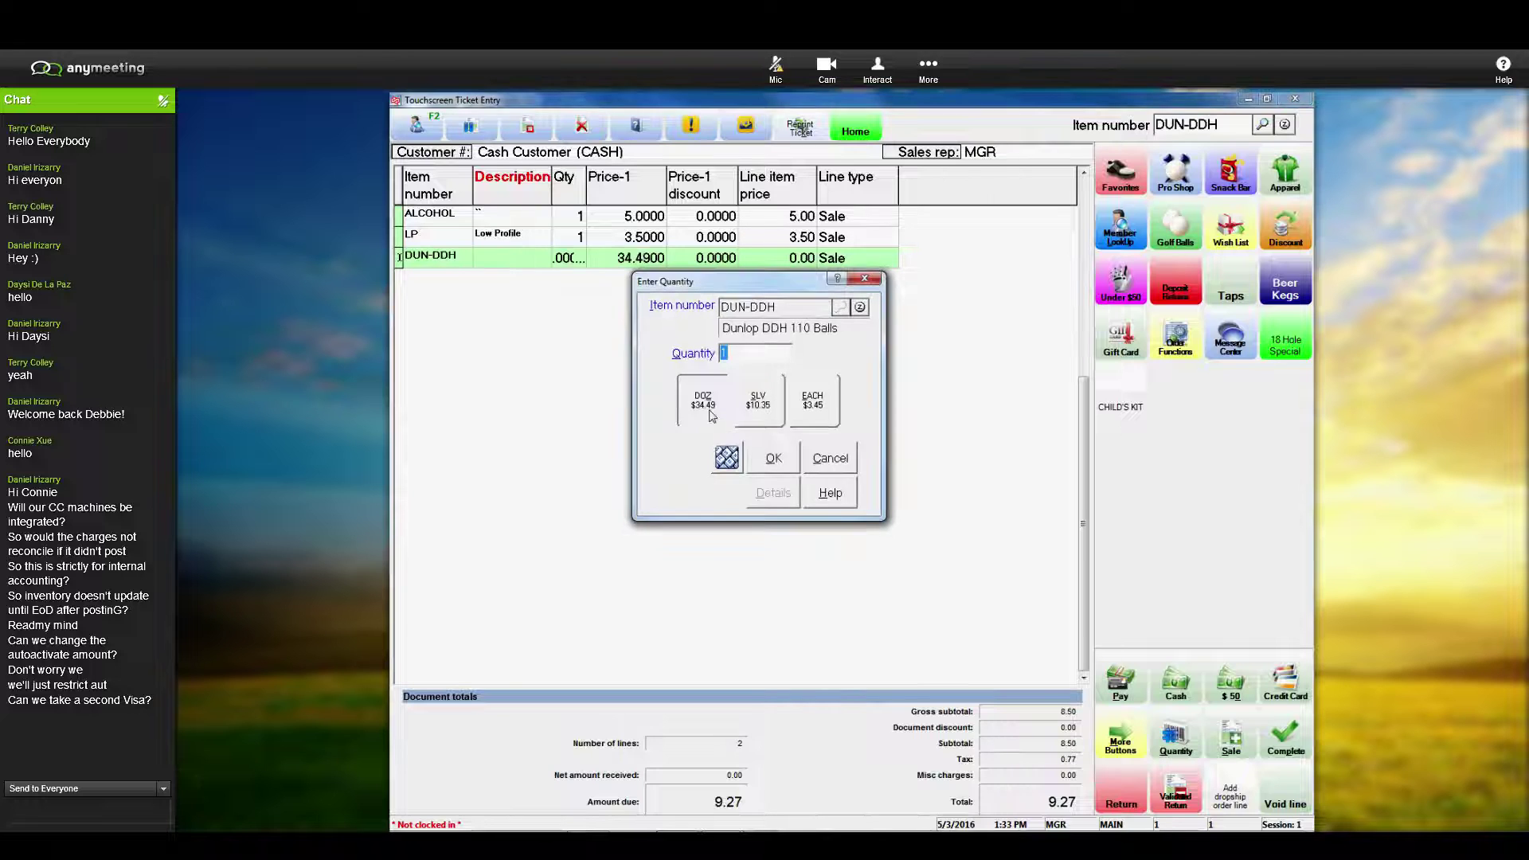
{"action": "left_click", "coordinate": [770, 459]}
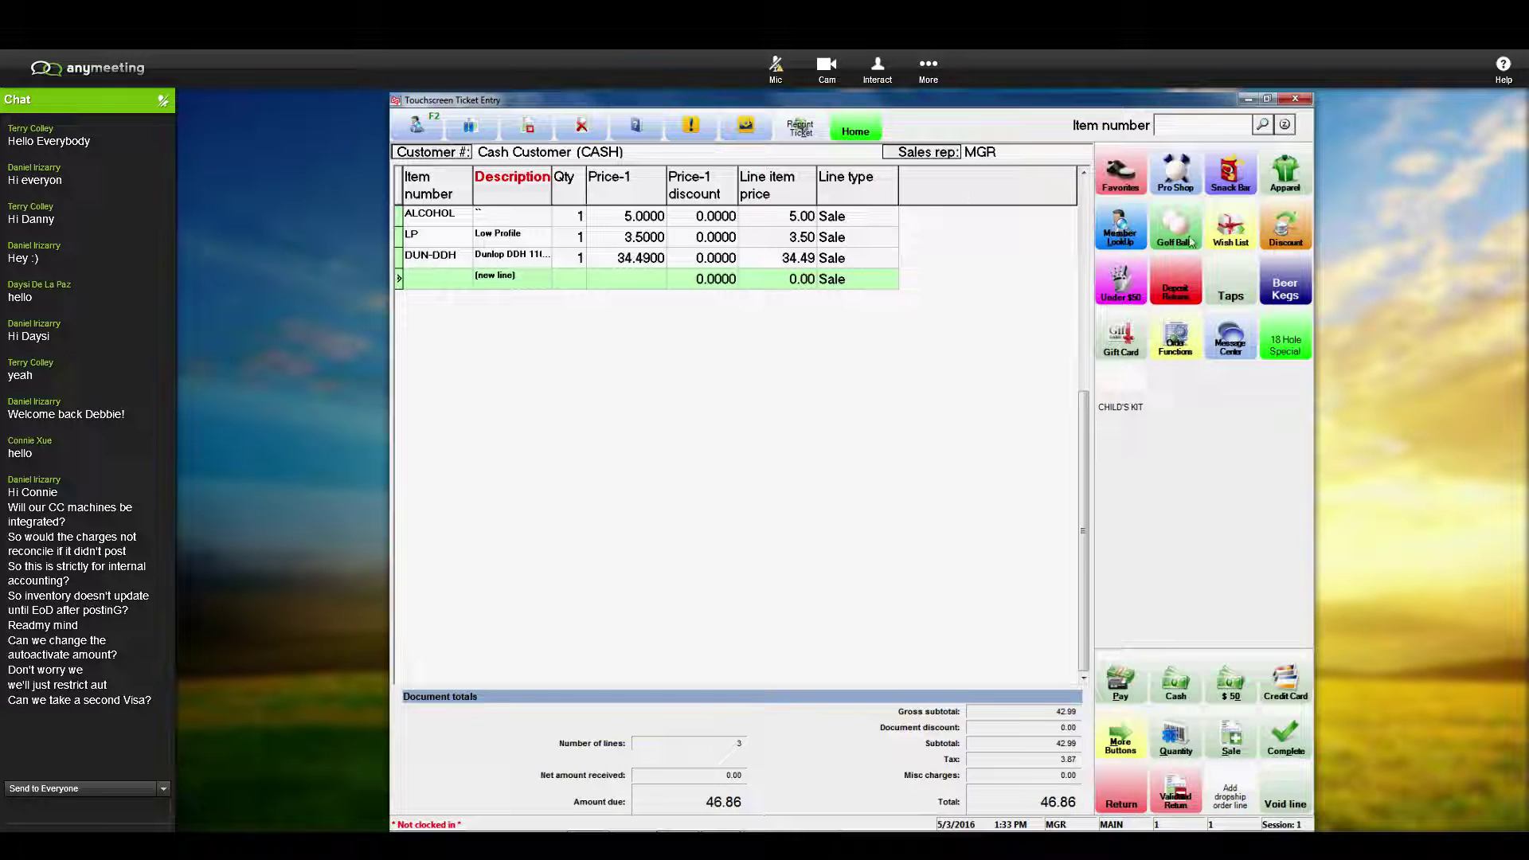
{"action": "left_click", "coordinate": [1288, 228]}
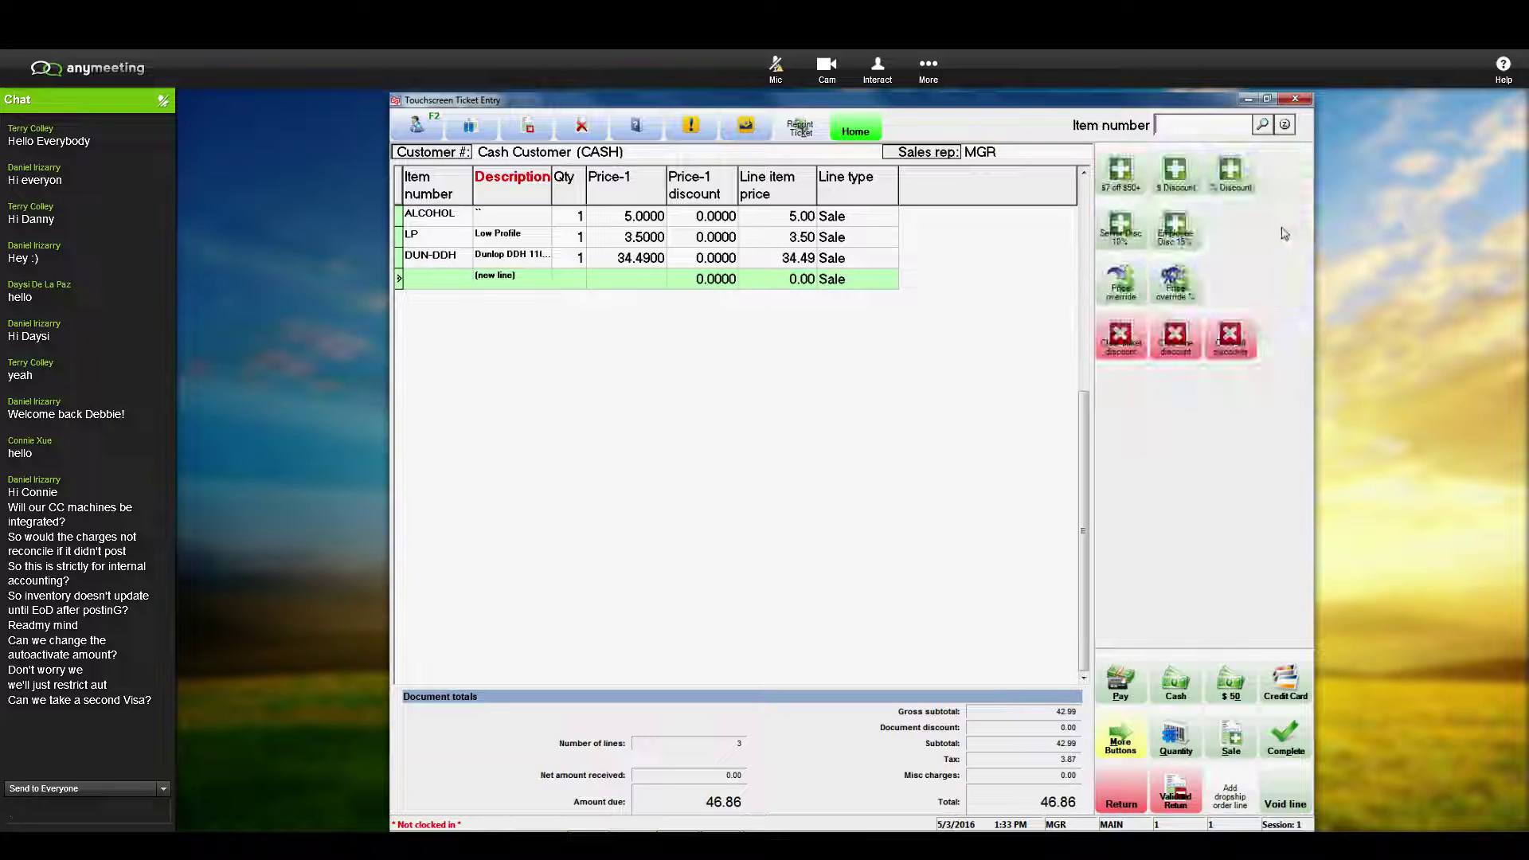
{"action": "left_click", "coordinate": [1123, 233]}
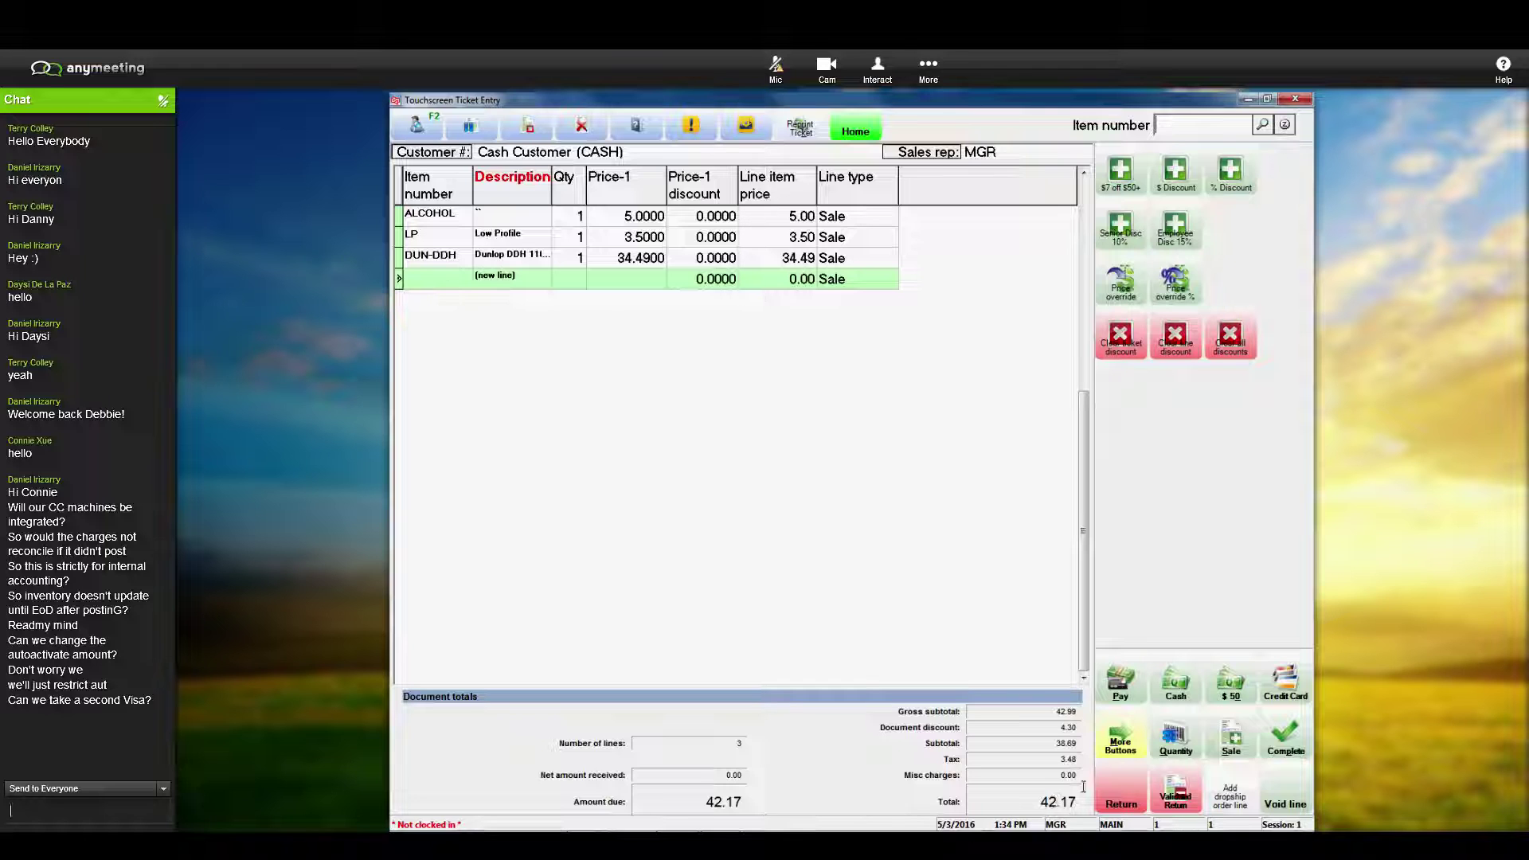
Step: Pay the discounted ticket with 45.00 in cash and close it without a receipt
{"action": "left_click", "coordinate": [1177, 683]}
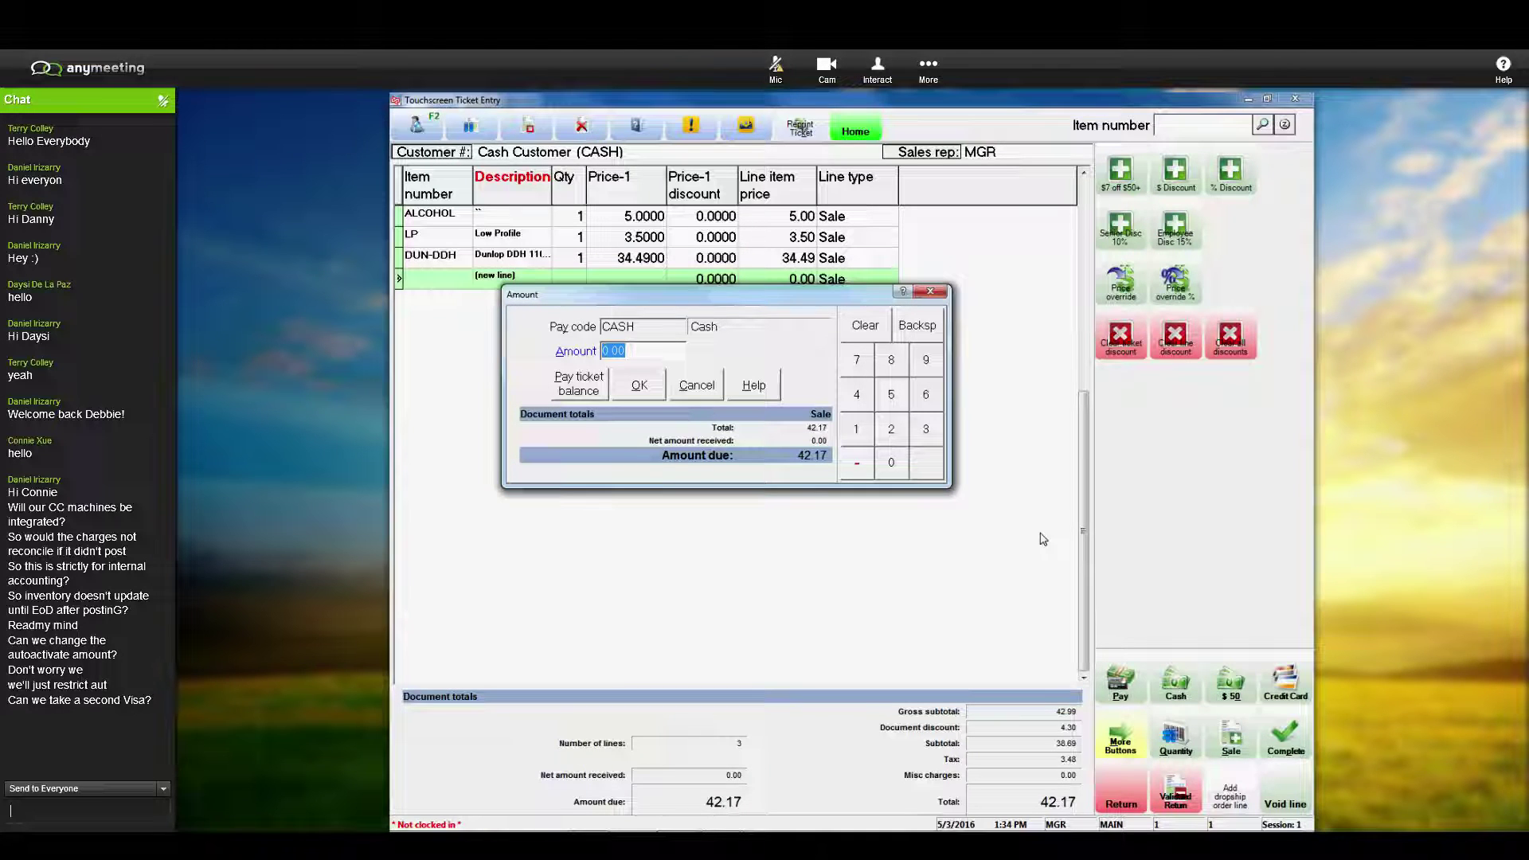
{"action": "type", "text": "45.00"}
{"action": "key", "text": "Tab"}
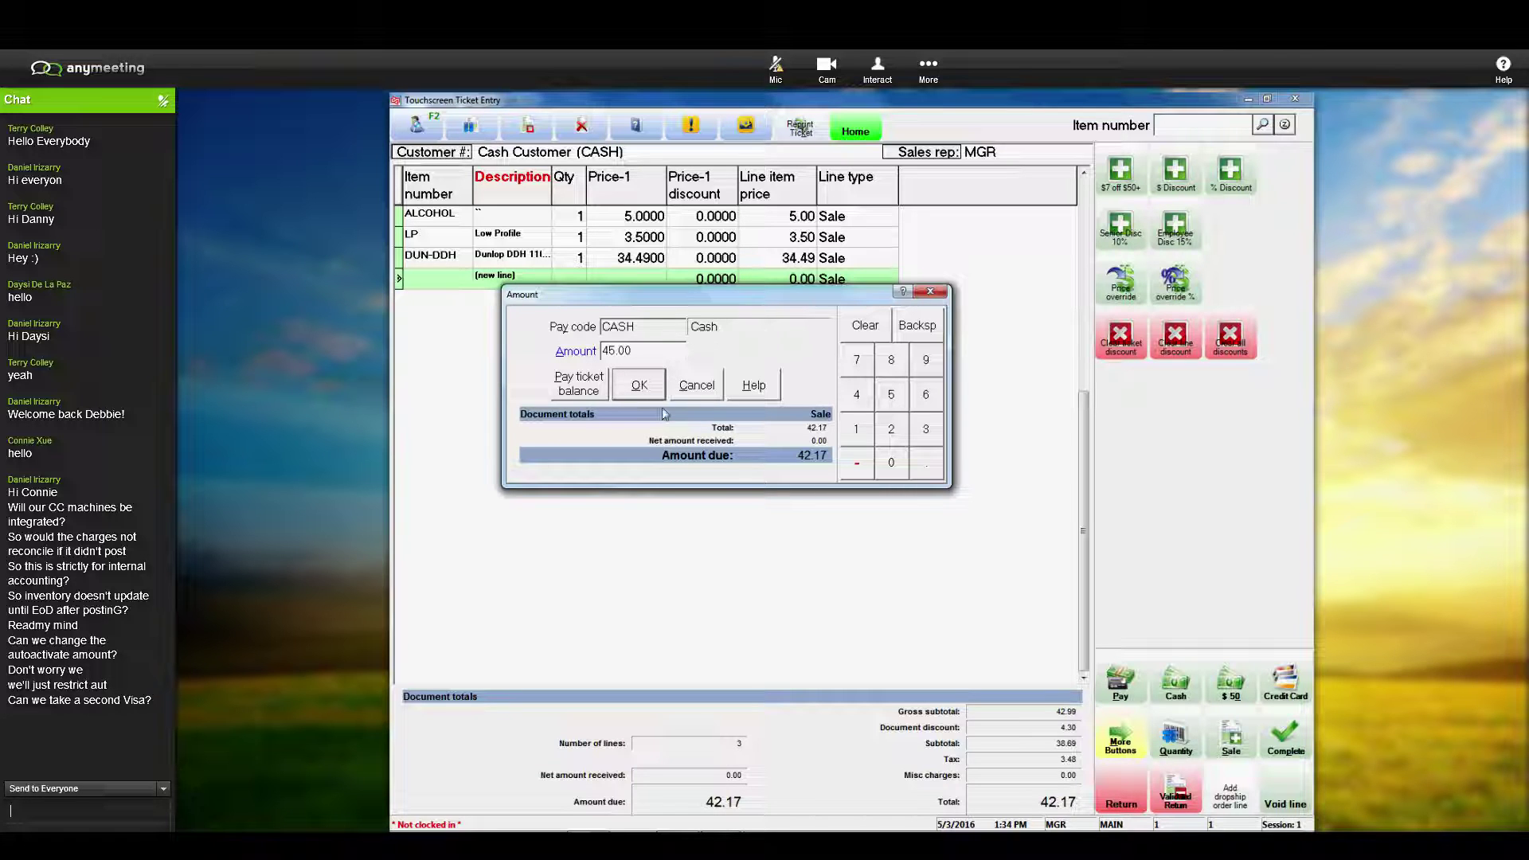
{"action": "left_click", "coordinate": [638, 386]}
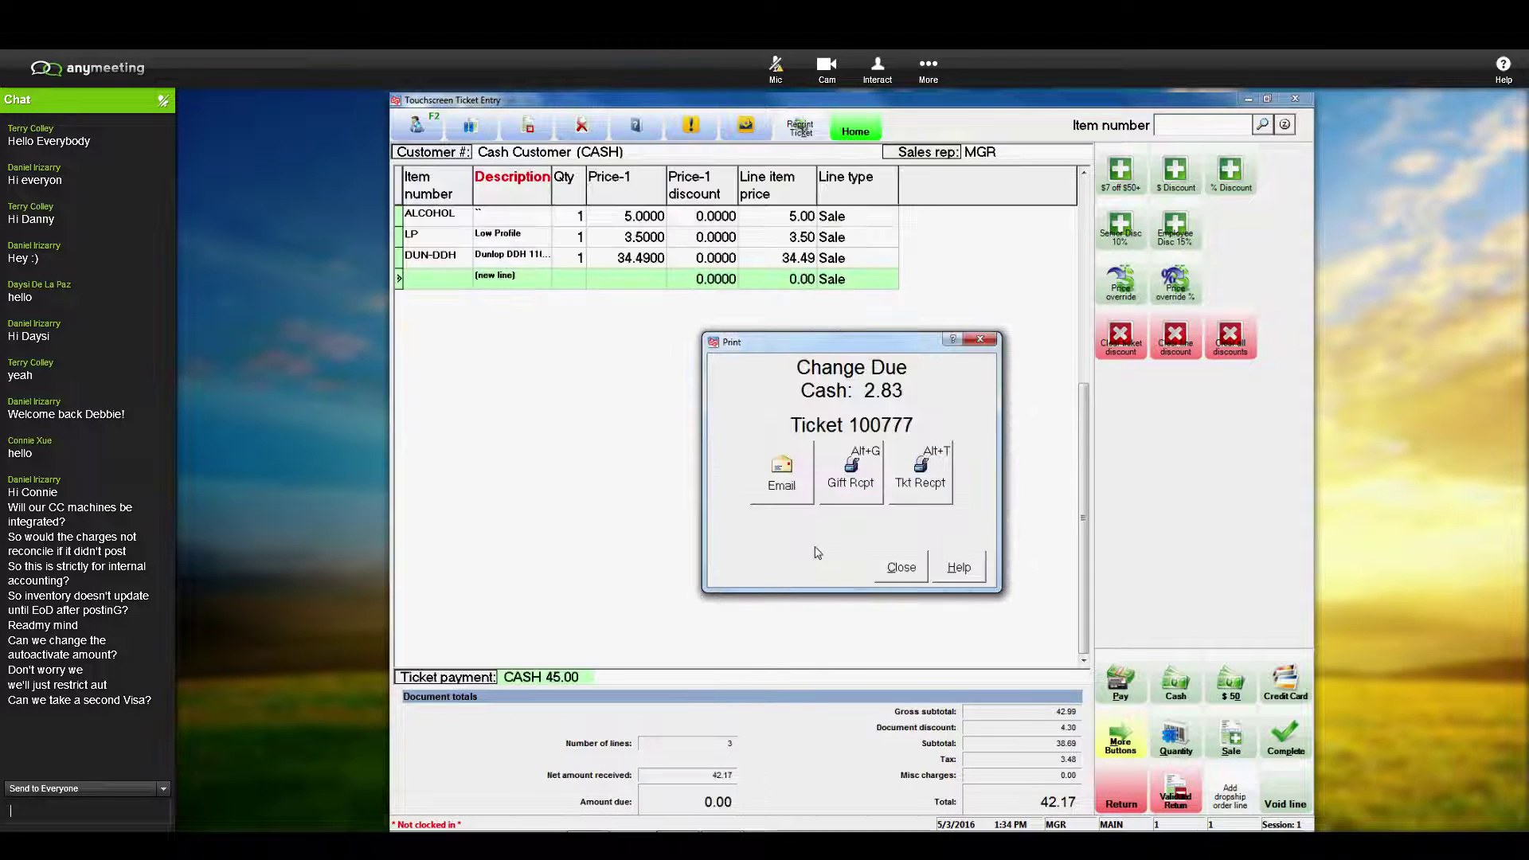
{"action": "left_click", "coordinate": [906, 570]}
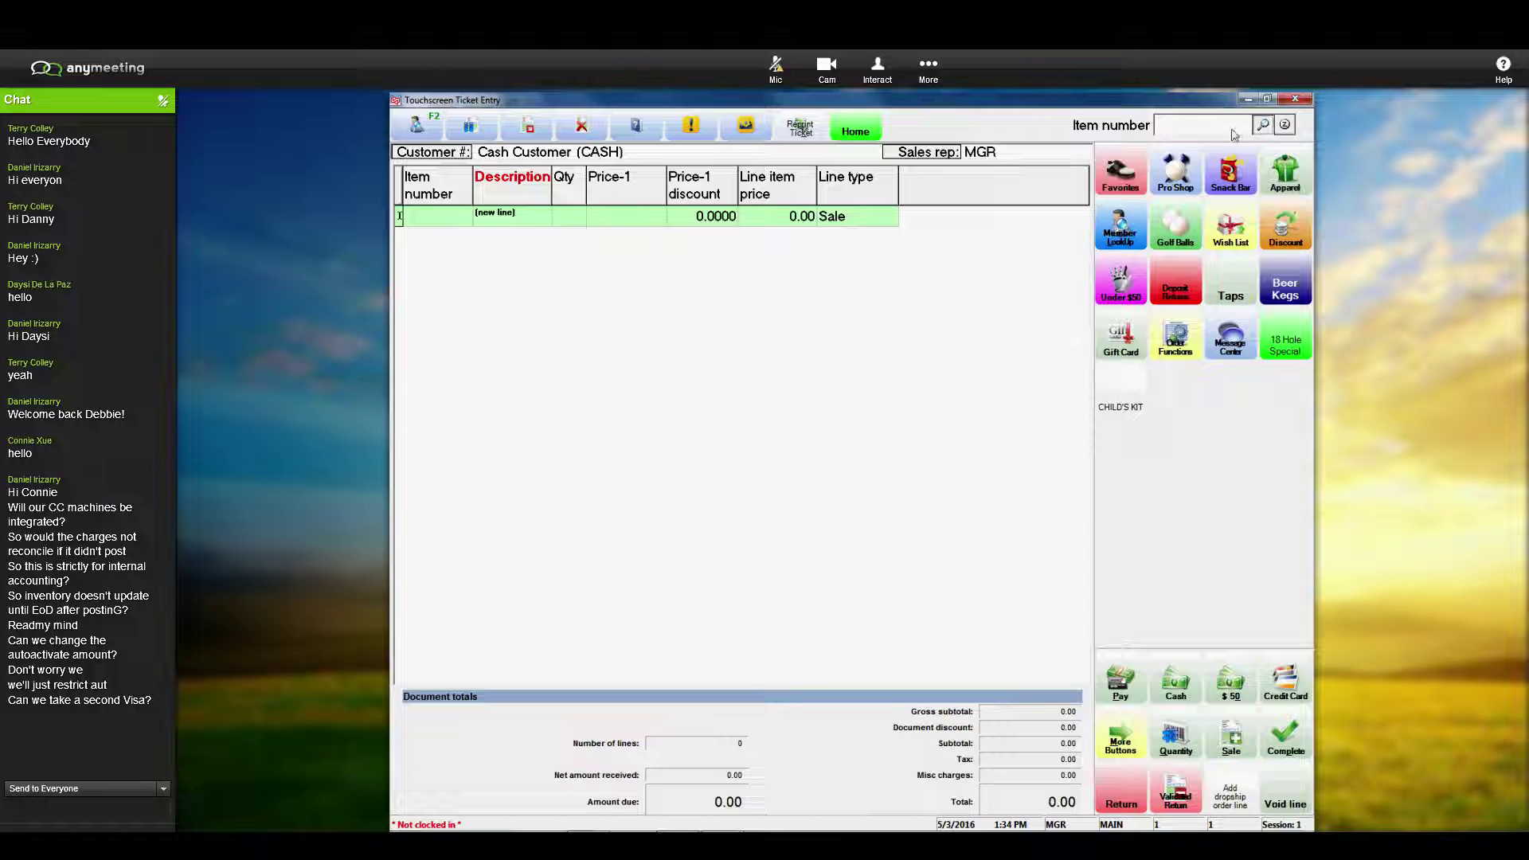
Step: Add item 100020 (New Item) to a new ticket from the item lookup sorted by Price-1 in descending order
{"action": "left_click", "coordinate": [1262, 125]}
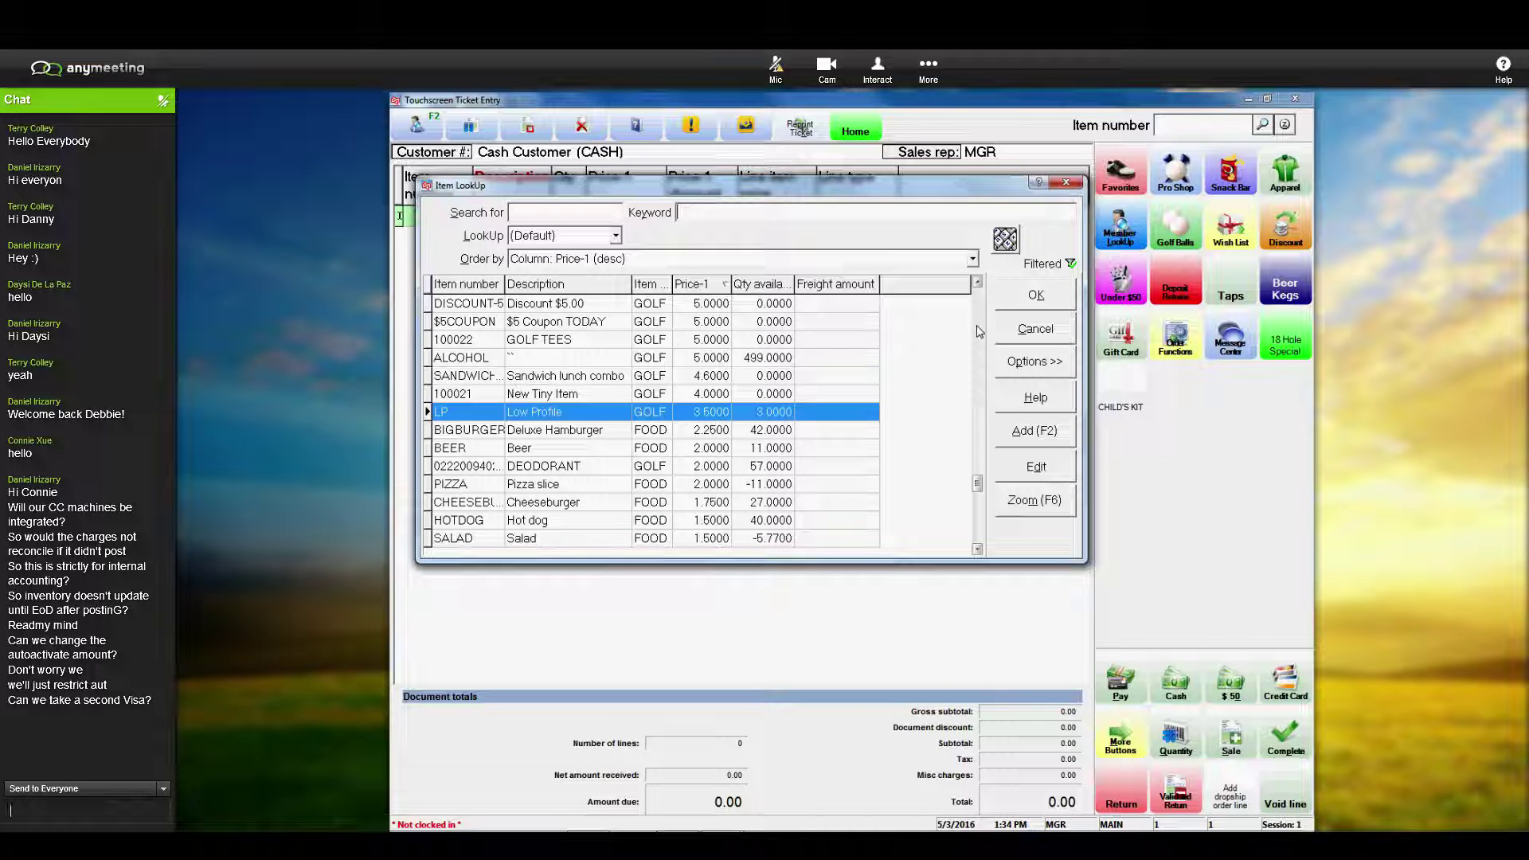
{"action": "scroll", "coordinate": [979, 328], "scroll_direction": "up", "scroll_amount": 5}
{"action": "scroll", "coordinate": [981, 322], "scroll_direction": "up", "scroll_amount": 10}
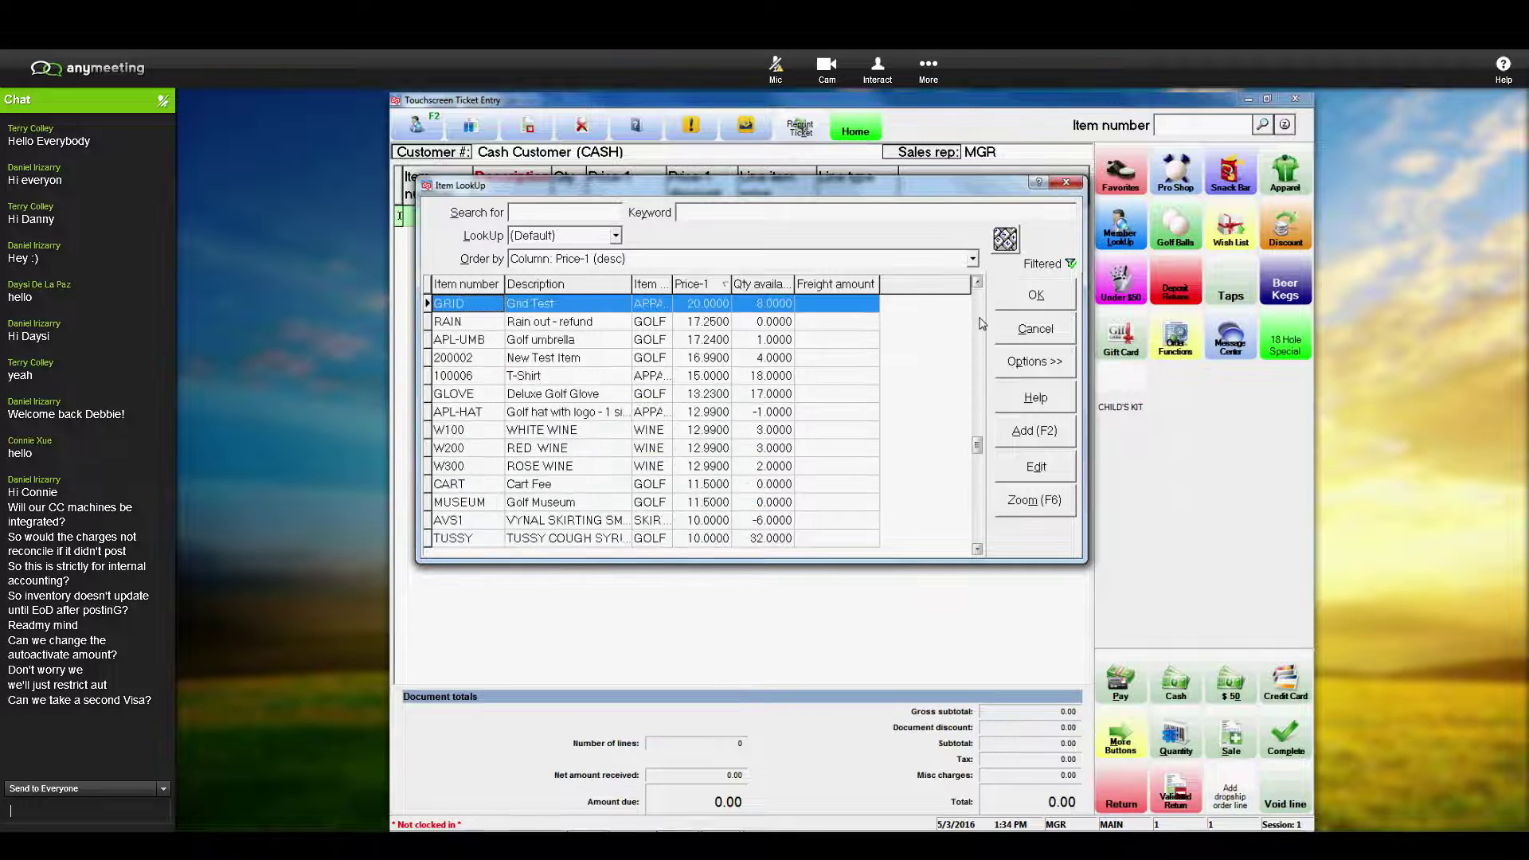
{"action": "right_click", "coordinate": [695, 290]}
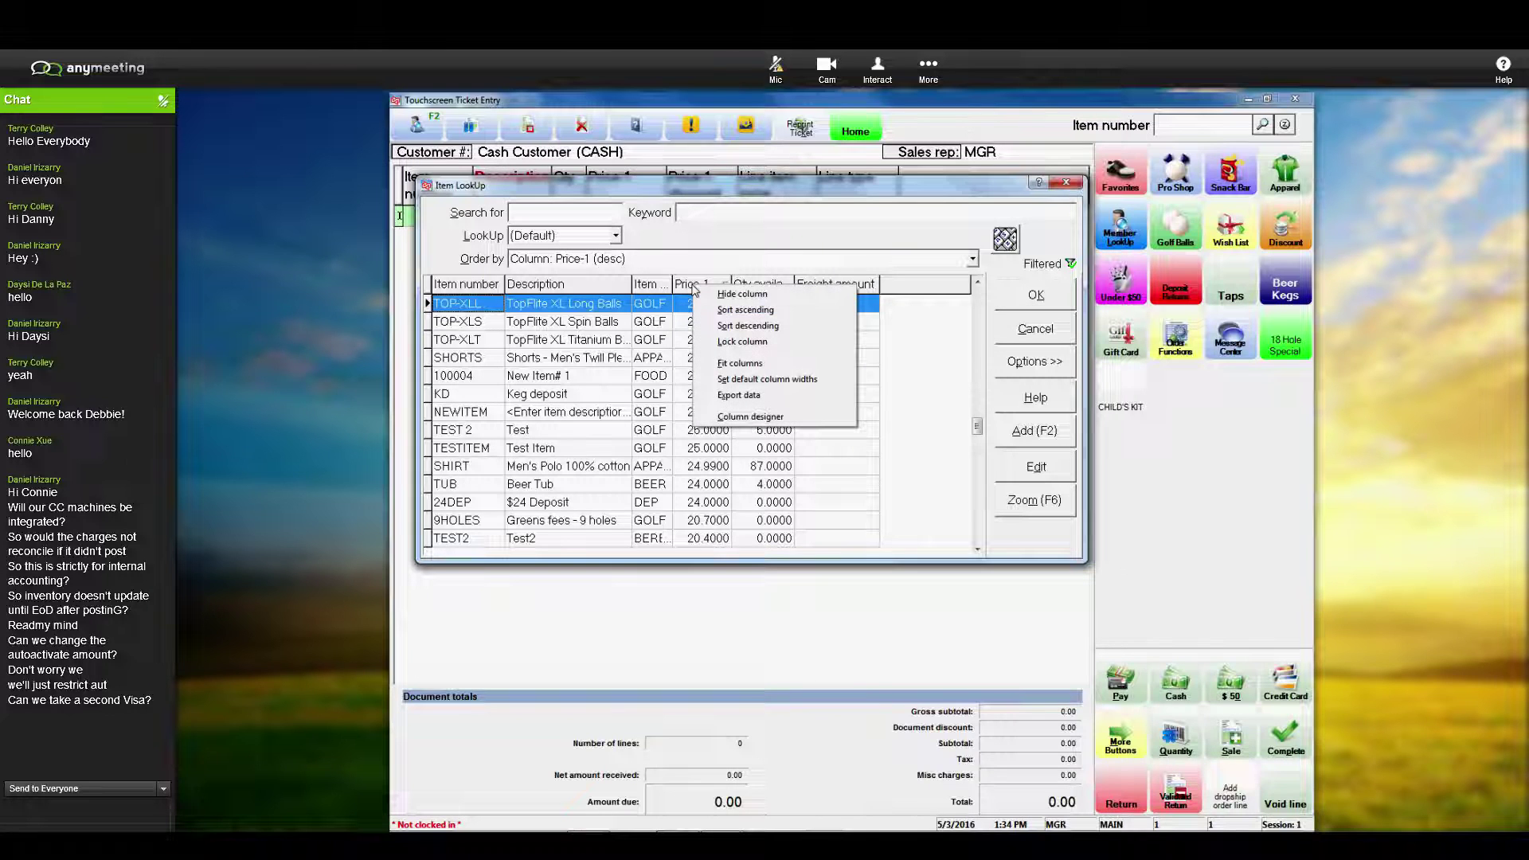
{"action": "left_click", "coordinate": [724, 328]}
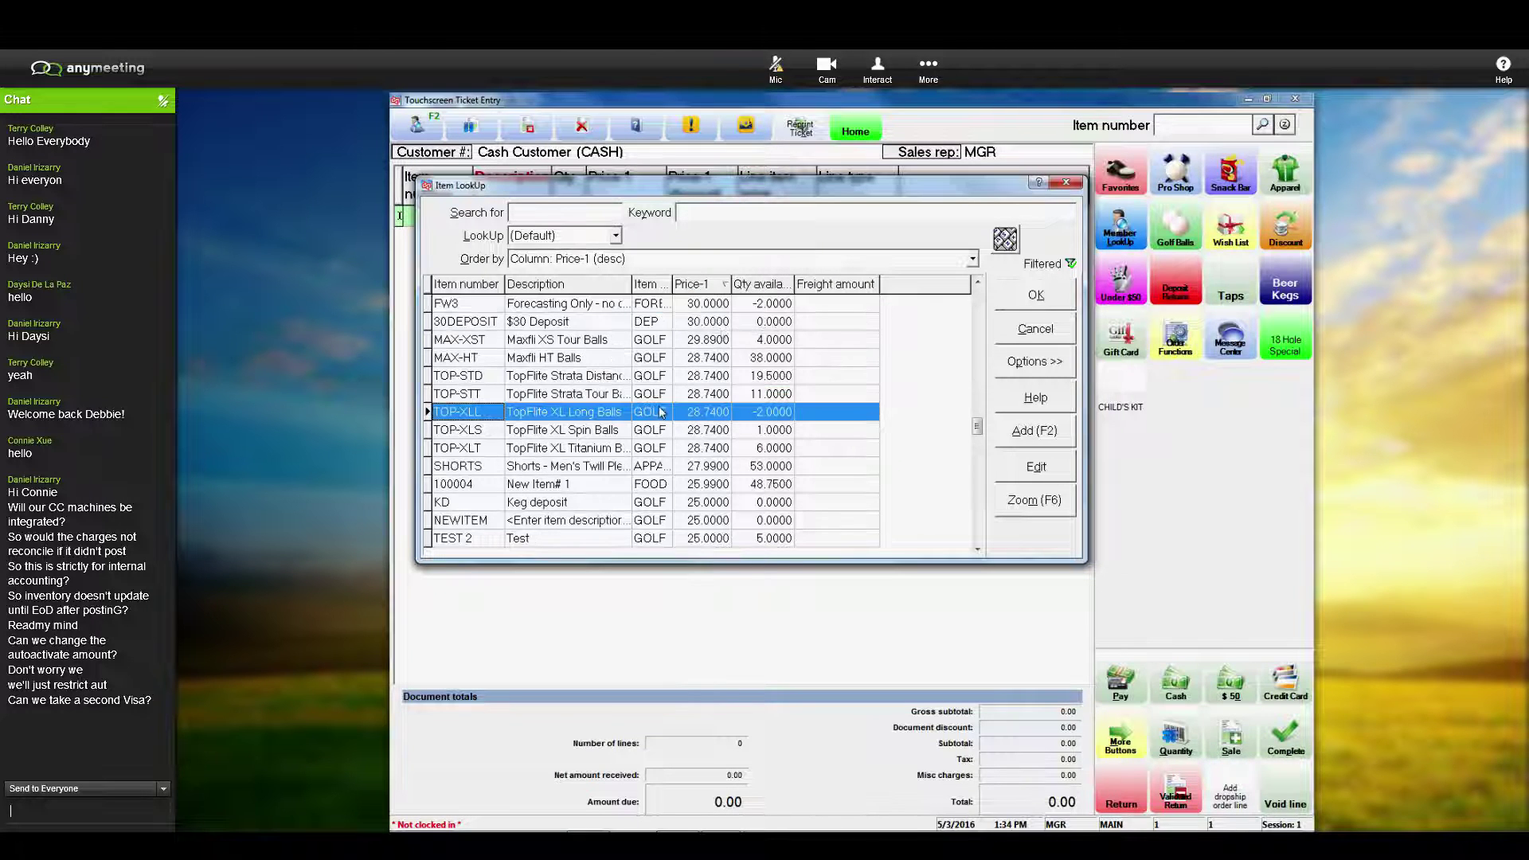
{"action": "left_click", "coordinate": [979, 310]}
{"action": "left_click", "coordinate": [979, 311]}
{"action": "left_click", "coordinate": [979, 311]}
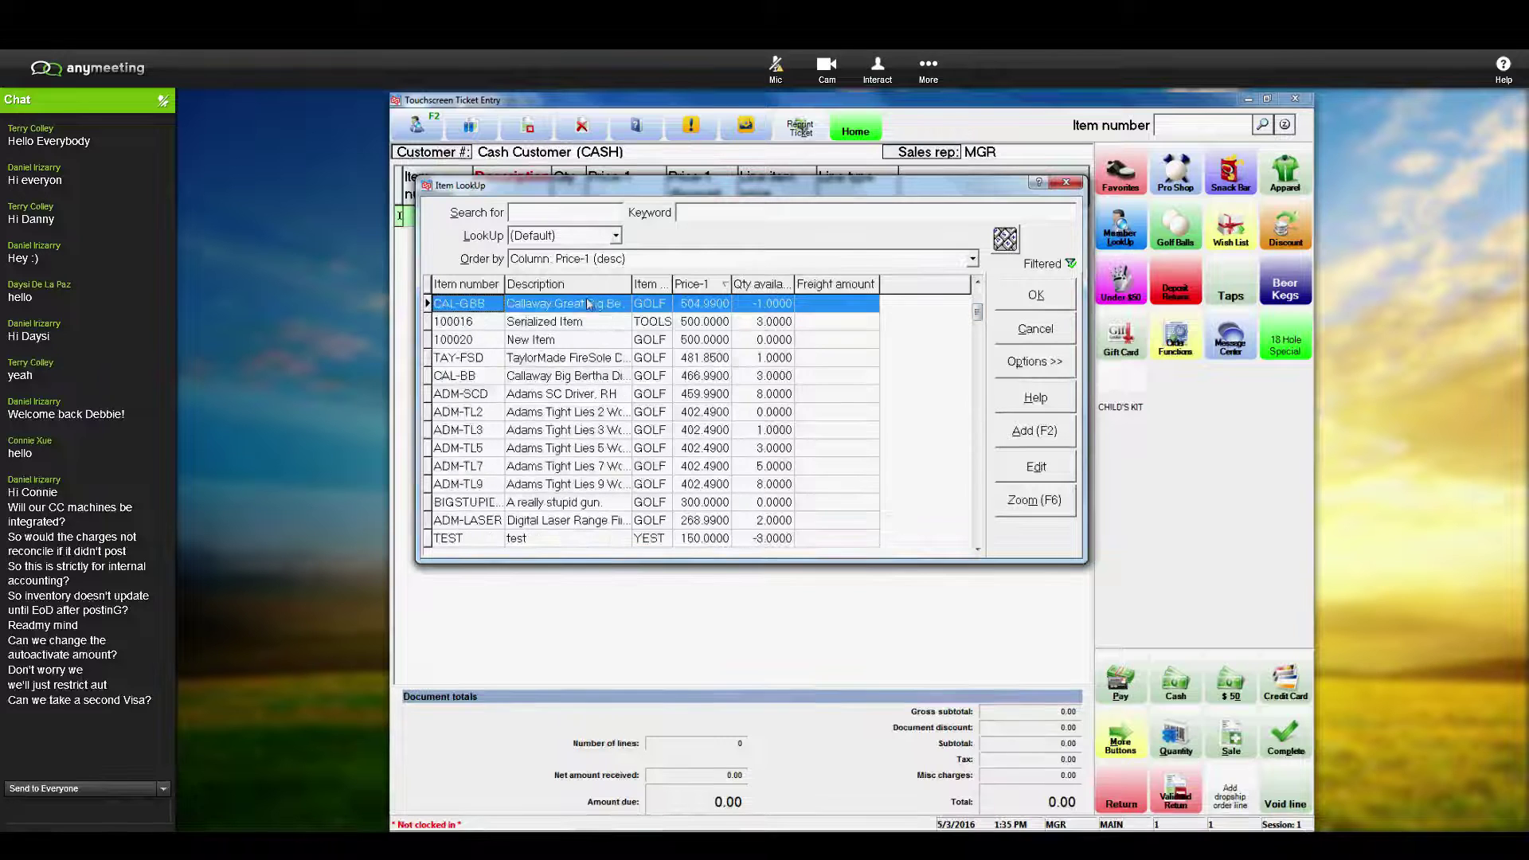
{"action": "left_click", "coordinate": [587, 320]}
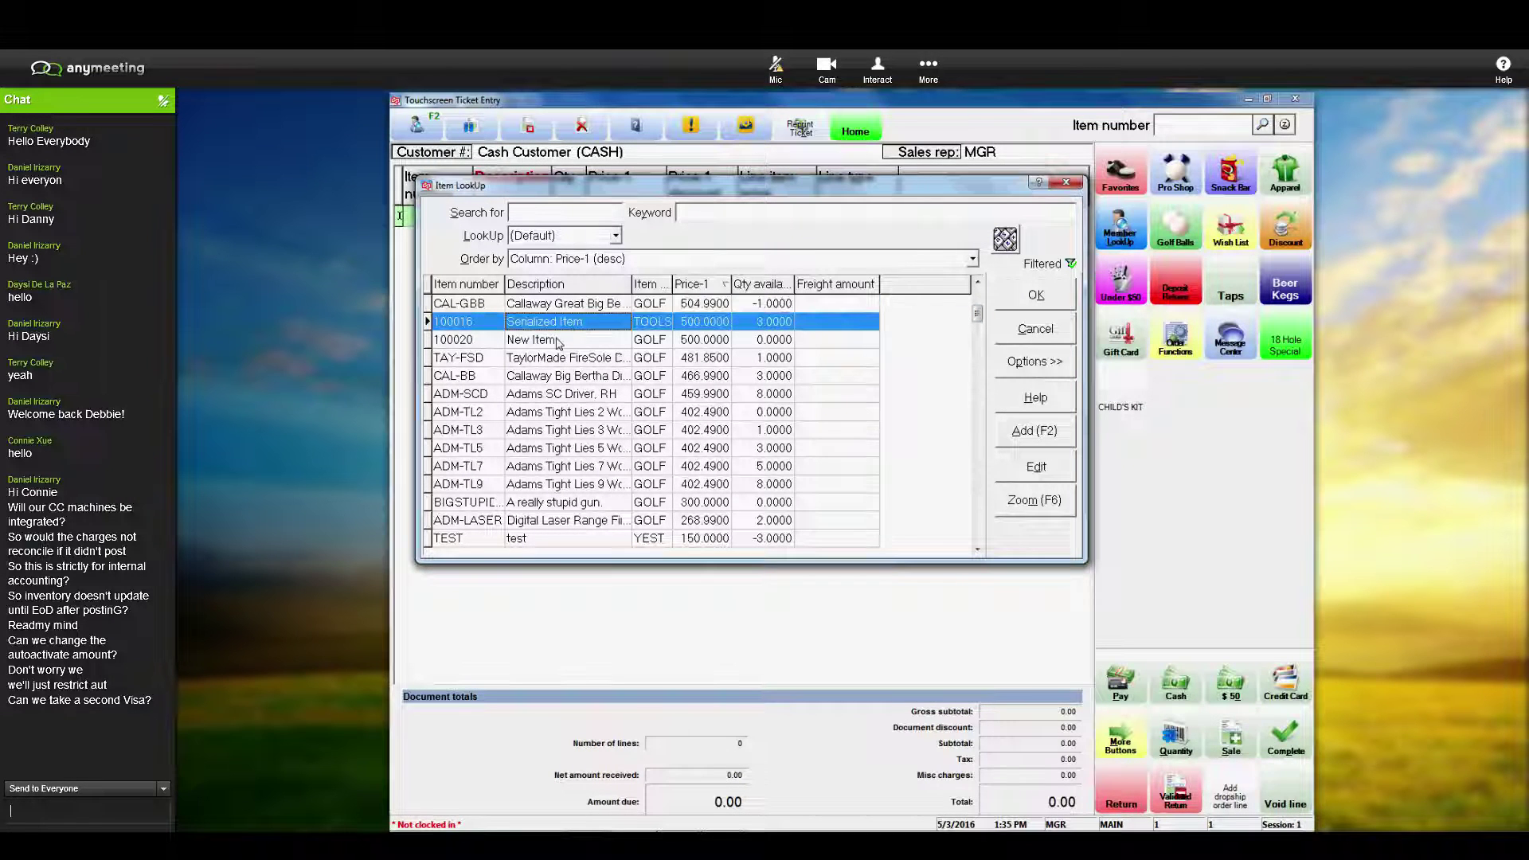
{"action": "left_click", "coordinate": [712, 340]}
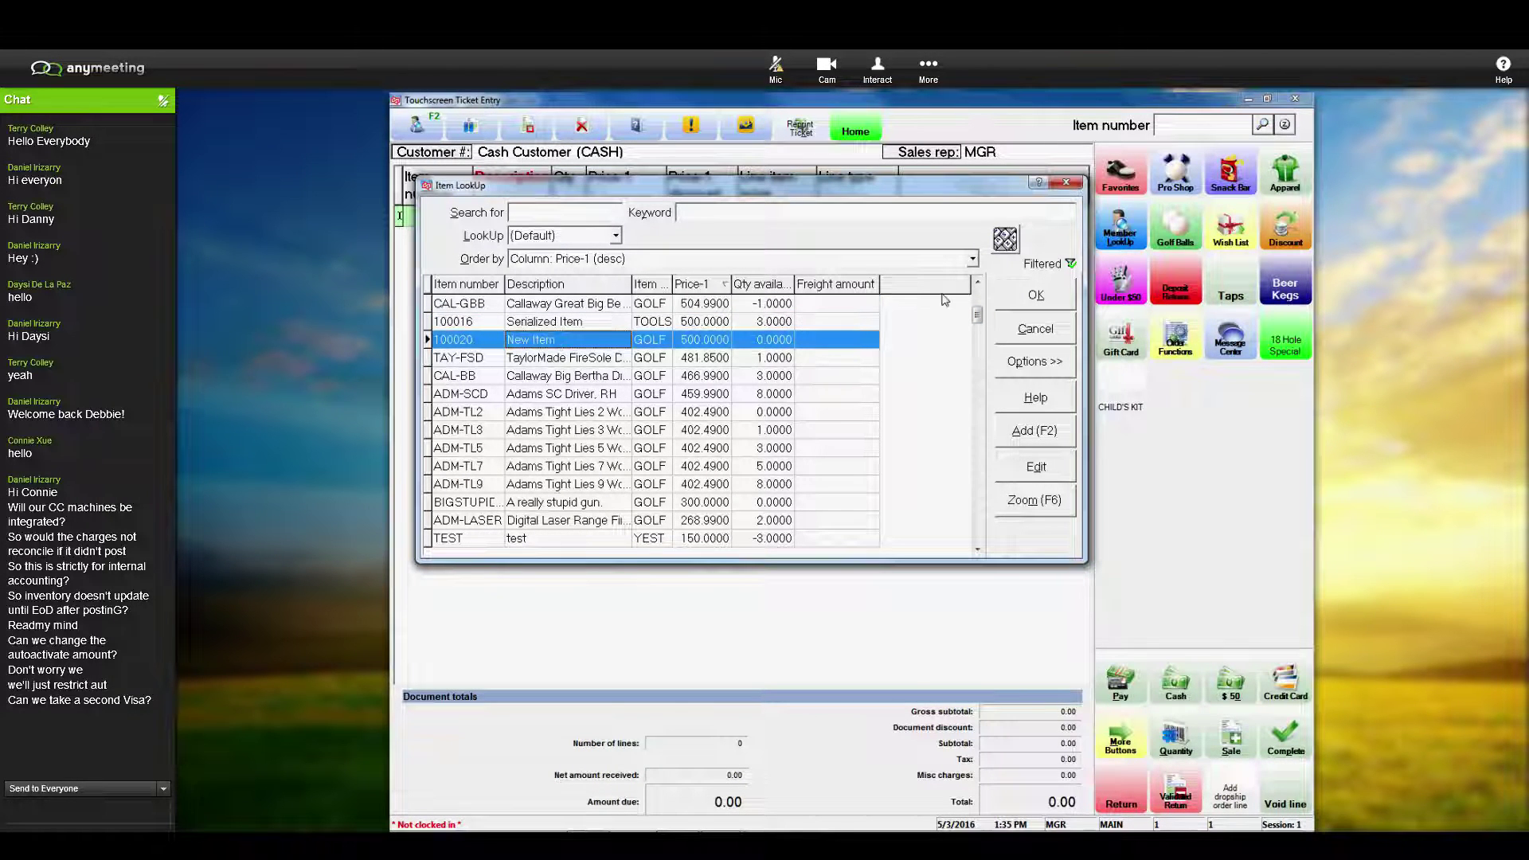
{"action": "left_click", "coordinate": [1032, 296]}
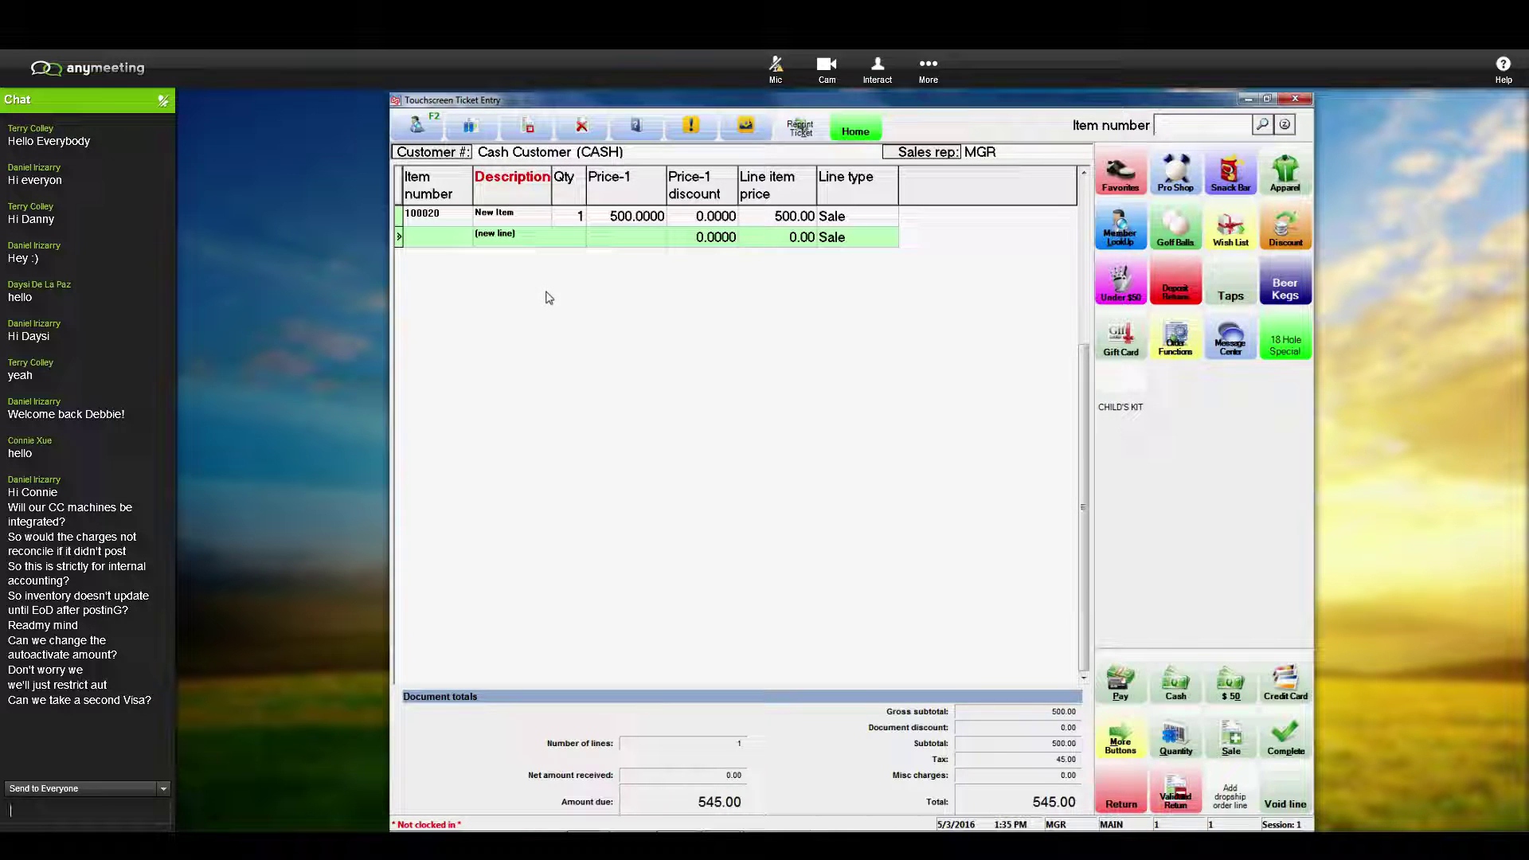
Step: Look up the customer by surname, assign the matching DEALER-category customer to the ticket and dismiss the customer note
{"action": "left_click", "coordinate": [416, 128]}
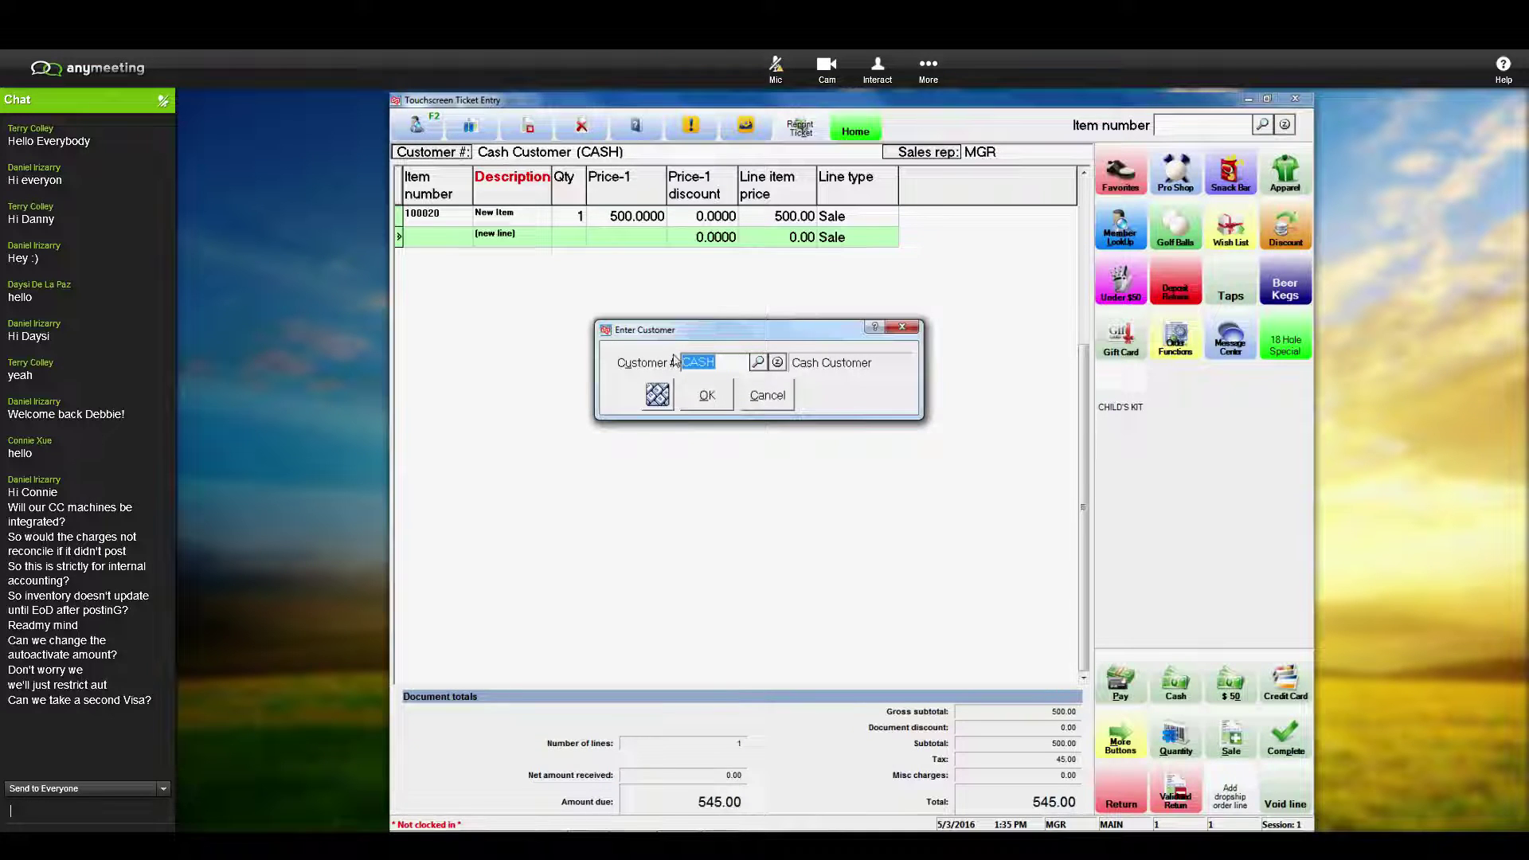
{"action": "left_click", "coordinate": [758, 363]}
{"action": "type", "text": "ba"}
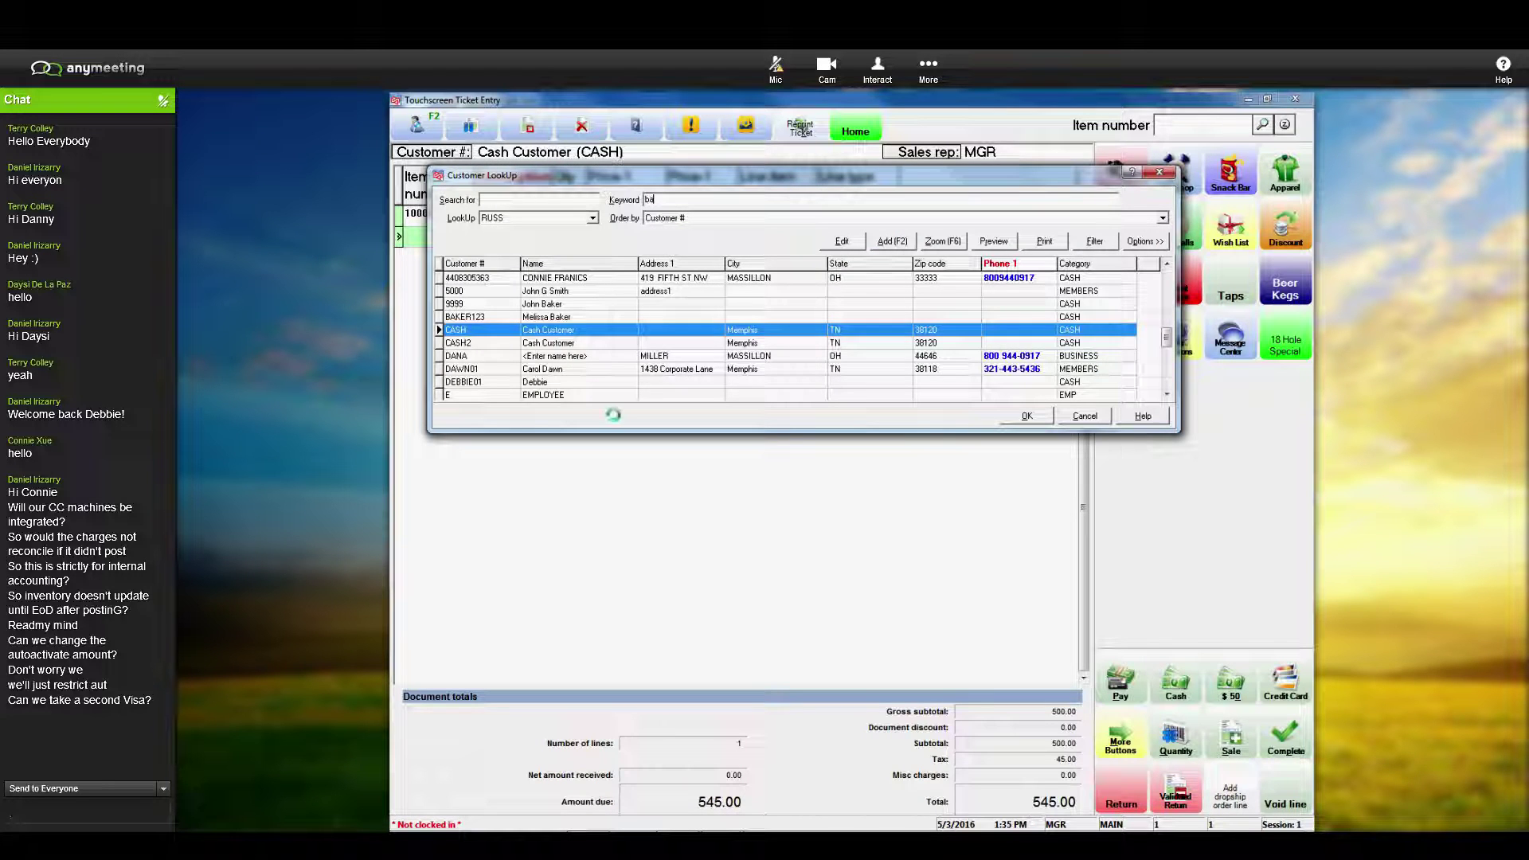
{"action": "type", "text": "ker"}
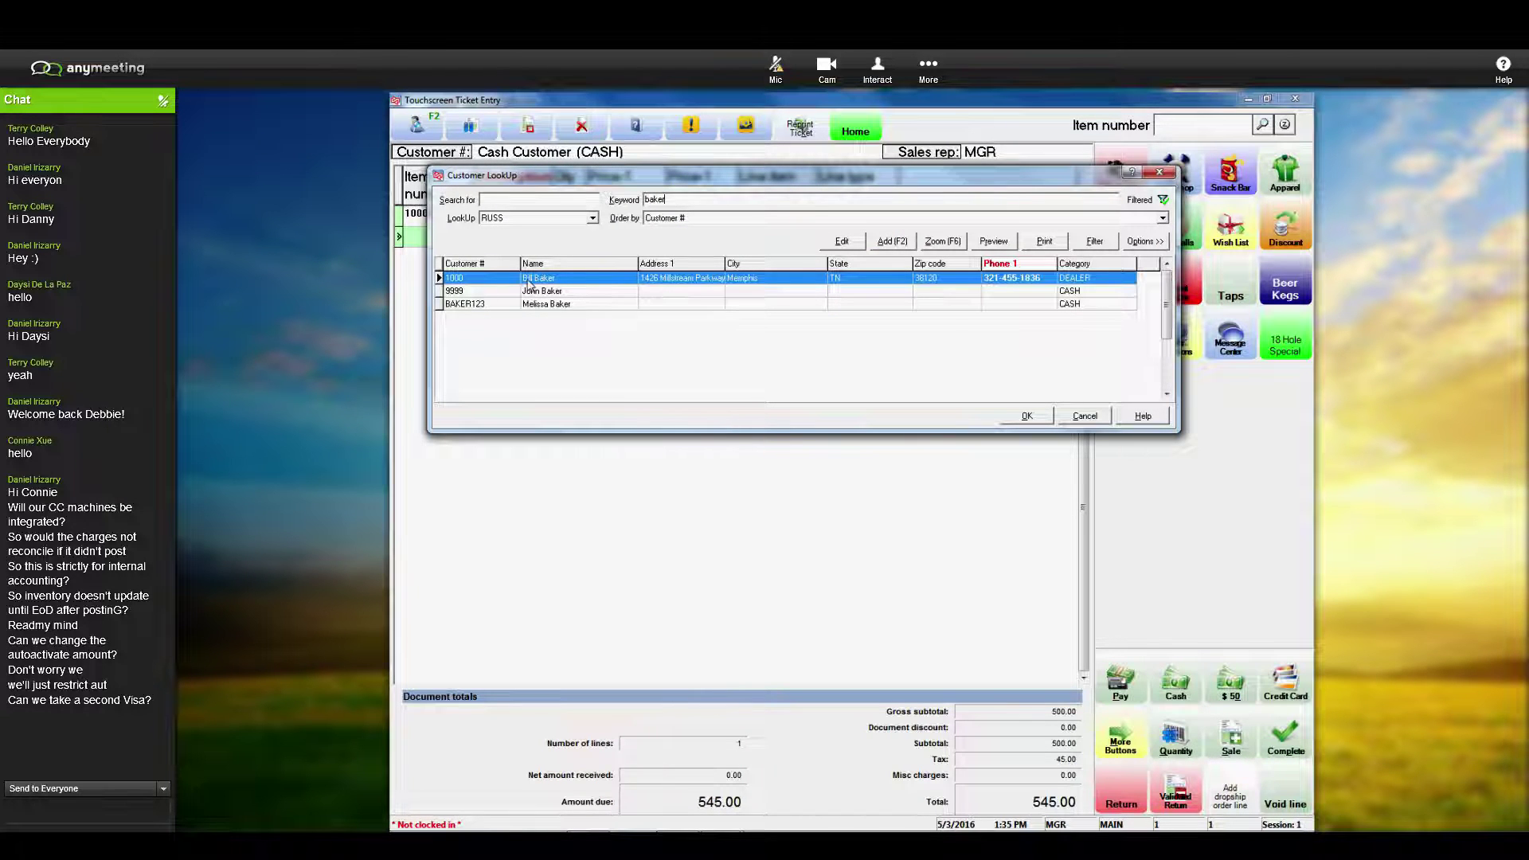
{"action": "left_click", "coordinate": [1026, 415]}
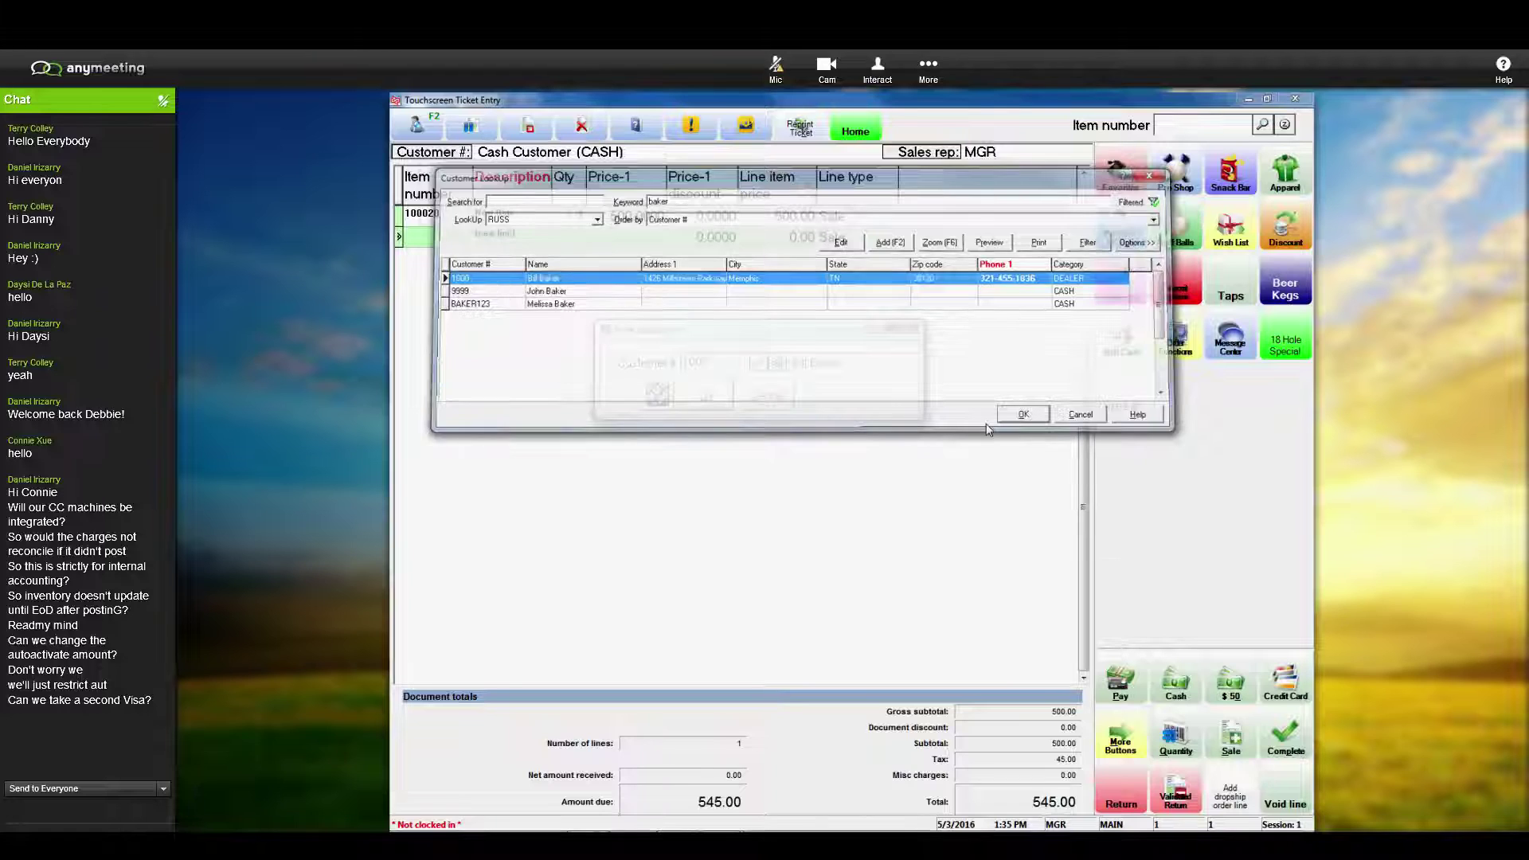
{"action": "left_click", "coordinate": [708, 398]}
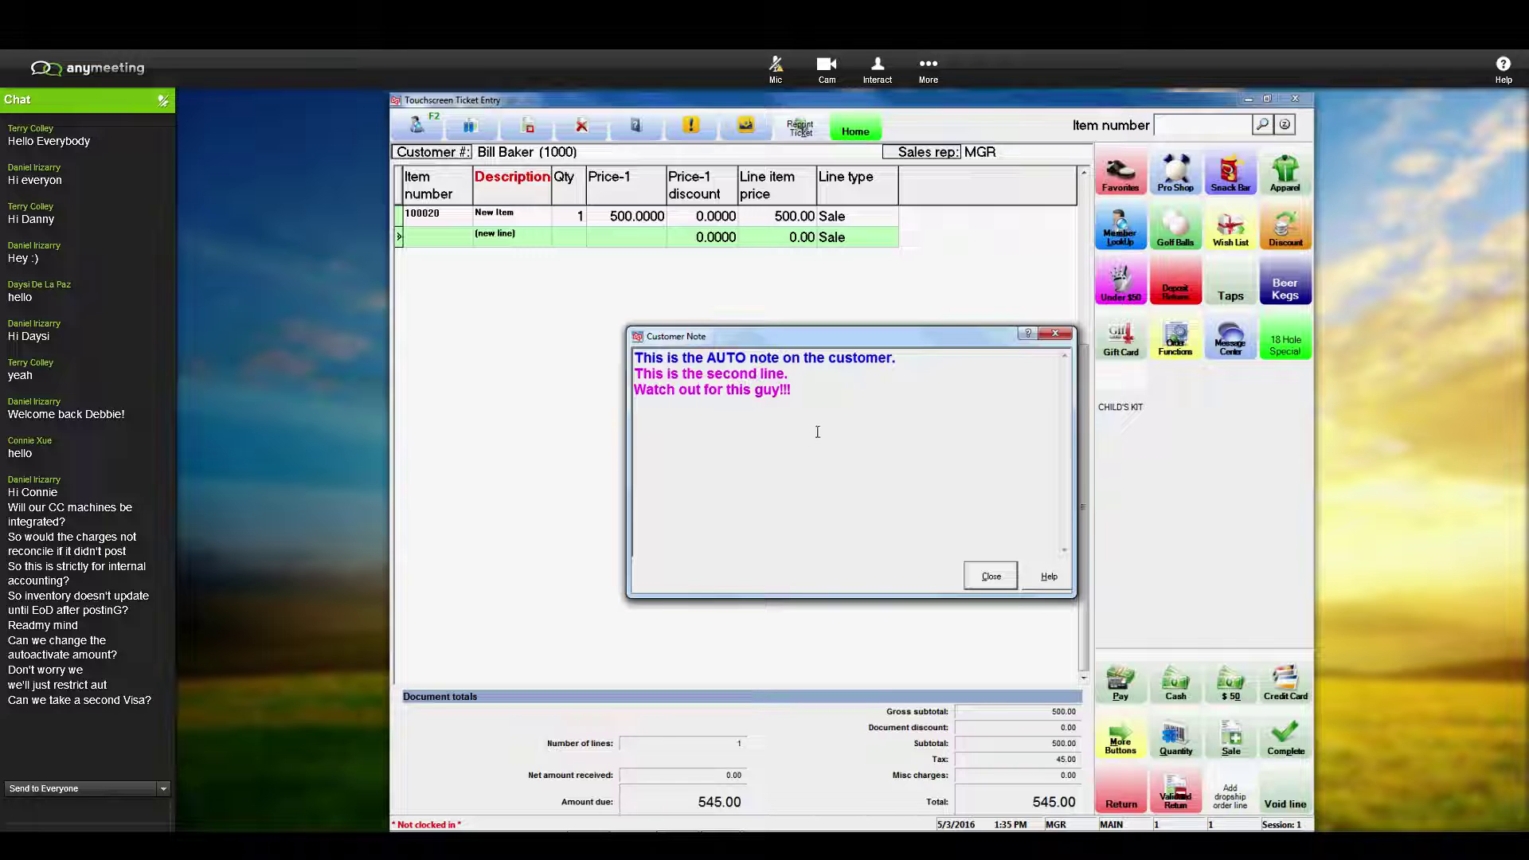
{"action": "left_click", "coordinate": [978, 576]}
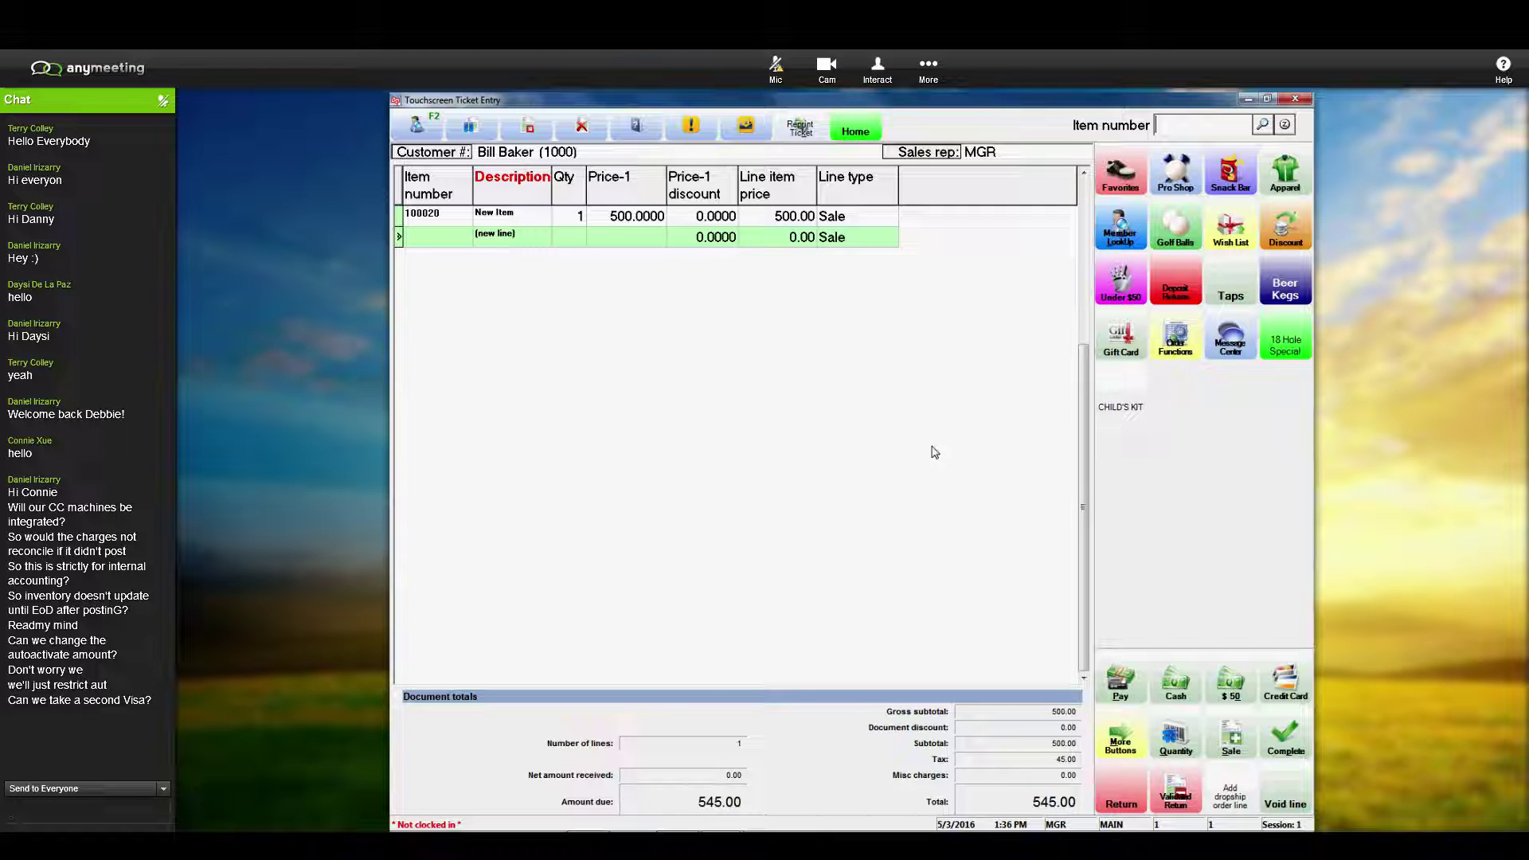
Step: Start an A/R charge payment for the New Item ticket
{"action": "left_click", "coordinate": [1125, 687]}
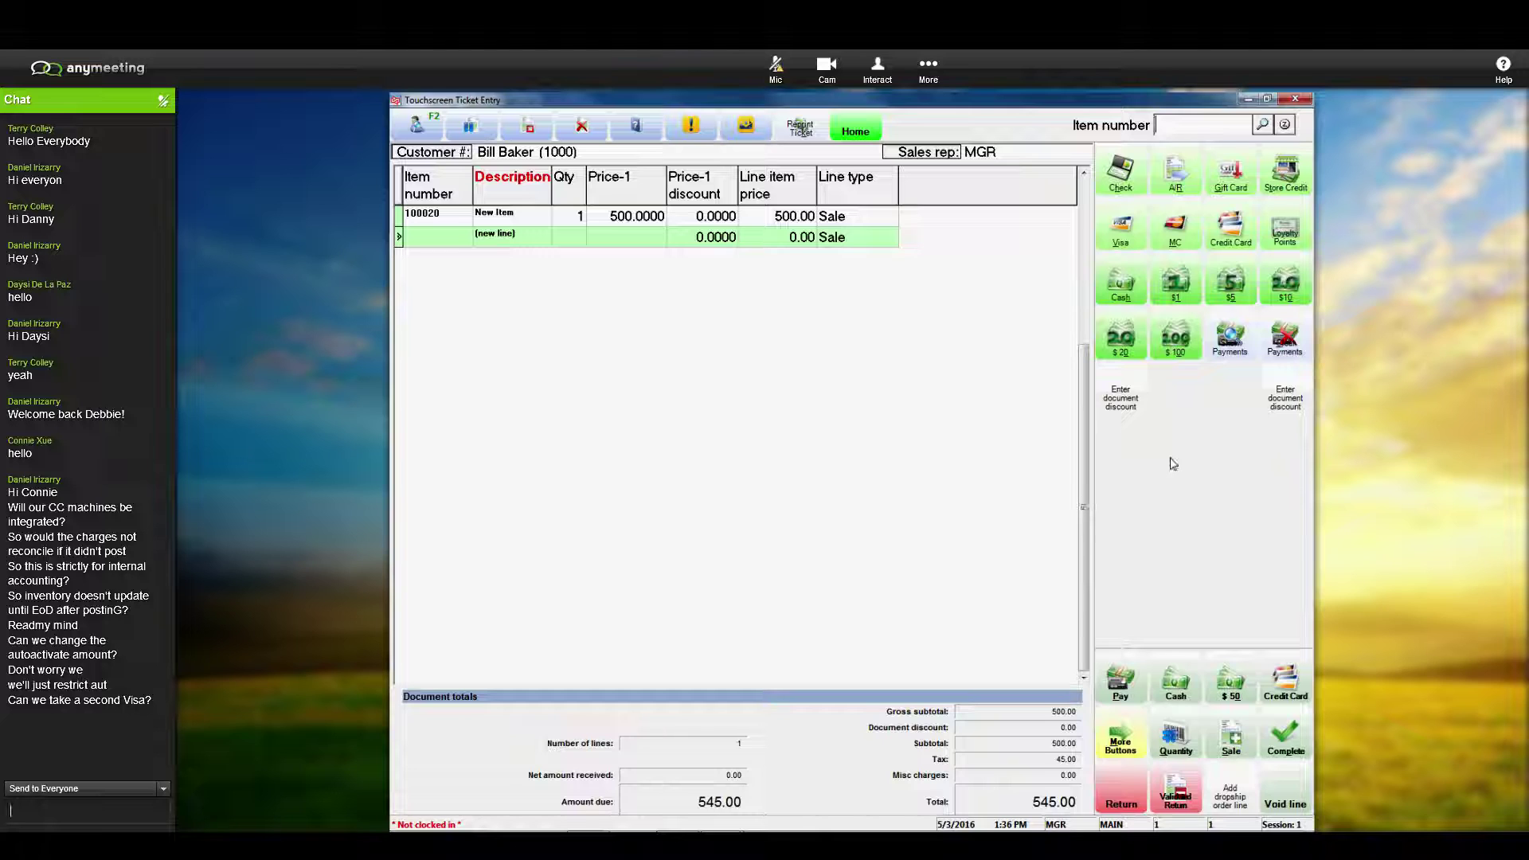
{"action": "left_click", "coordinate": [1179, 176]}
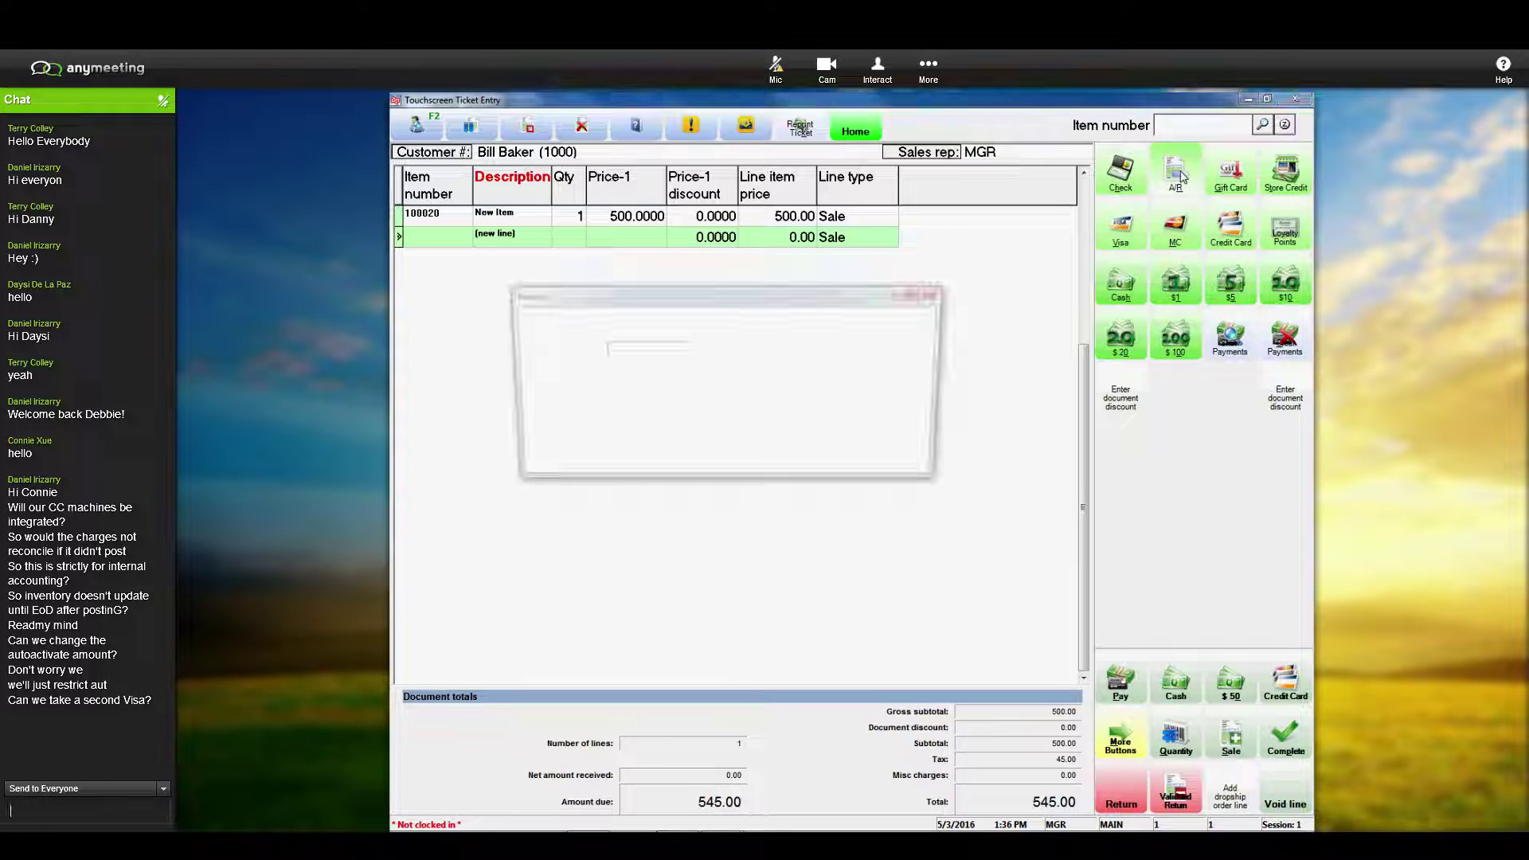
Step: Write the chat message "I'm putting anauto note onmy account 'Watch out for this guy'" addressed to everyone
{"action": "type", "text": "I'm"}
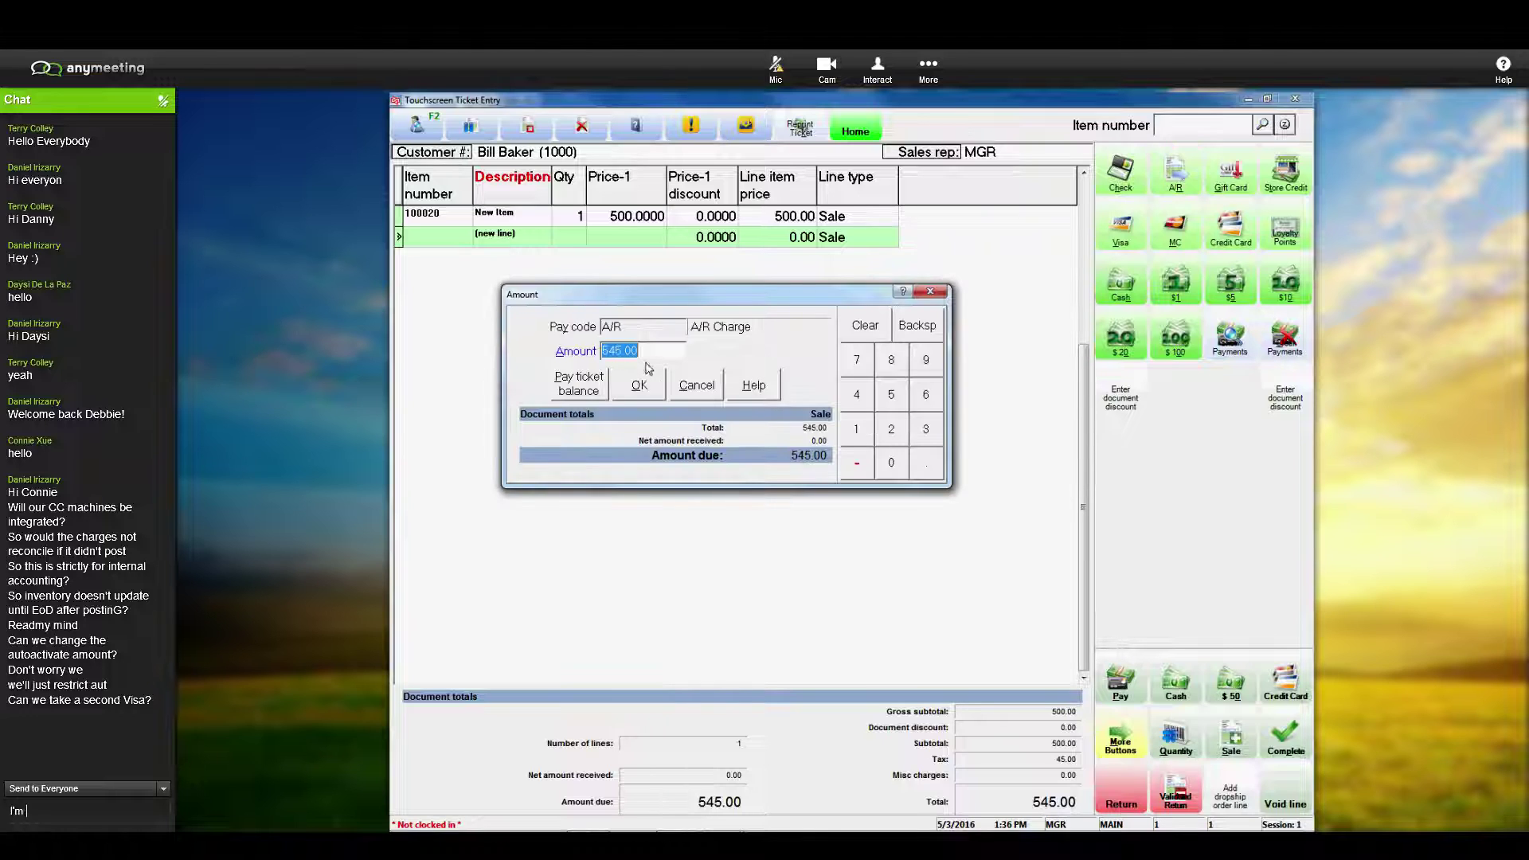
{"action": "type", "text": " putting th"}
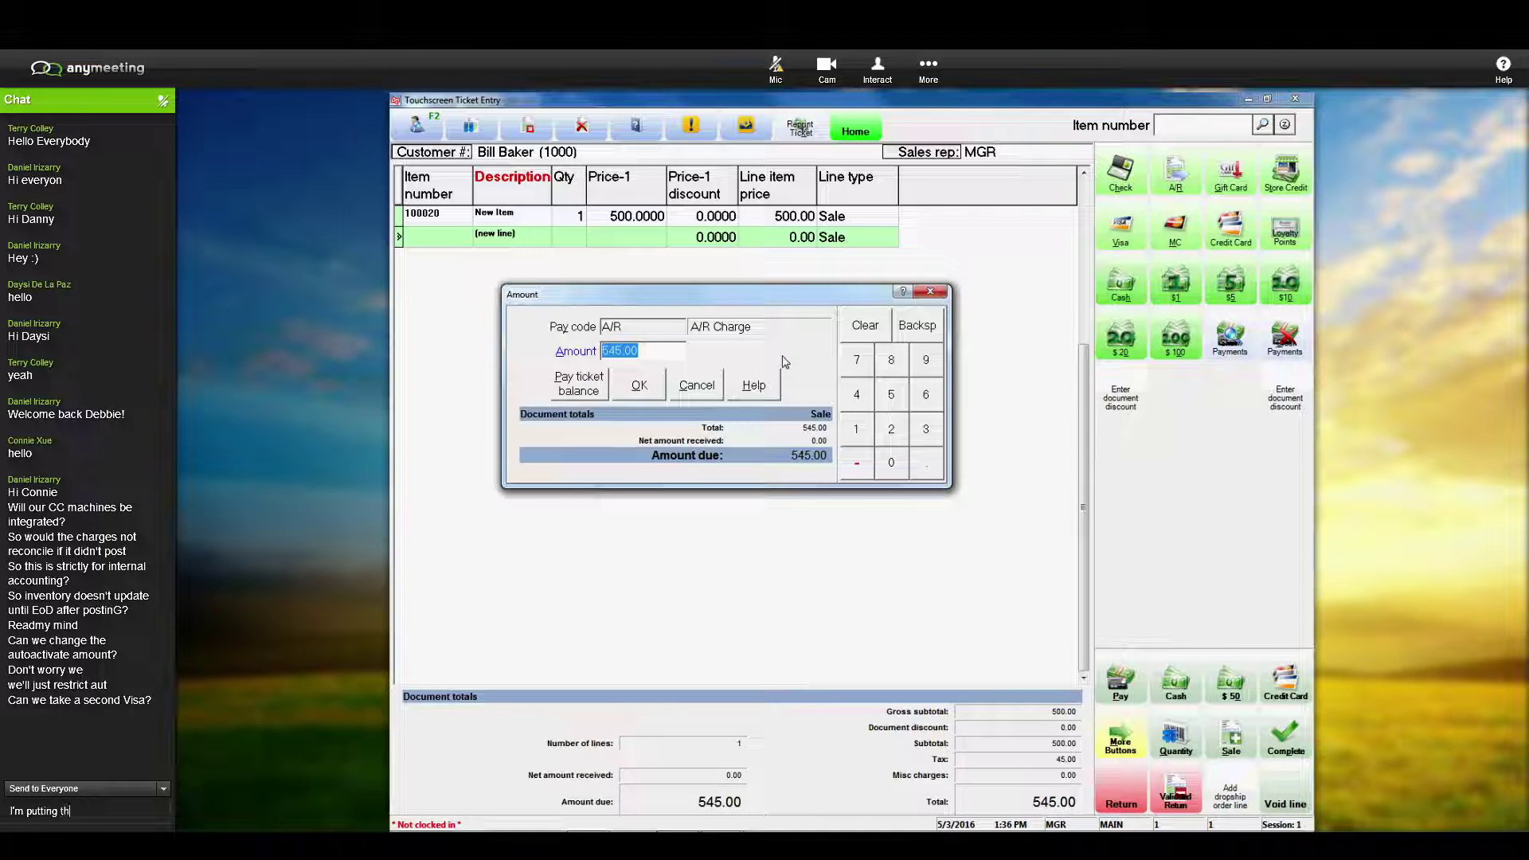
{"action": "key", "text": "BackSpace"}
{"action": "key", "text": "BackSpace"}
{"action": "type", "text": "anau"}
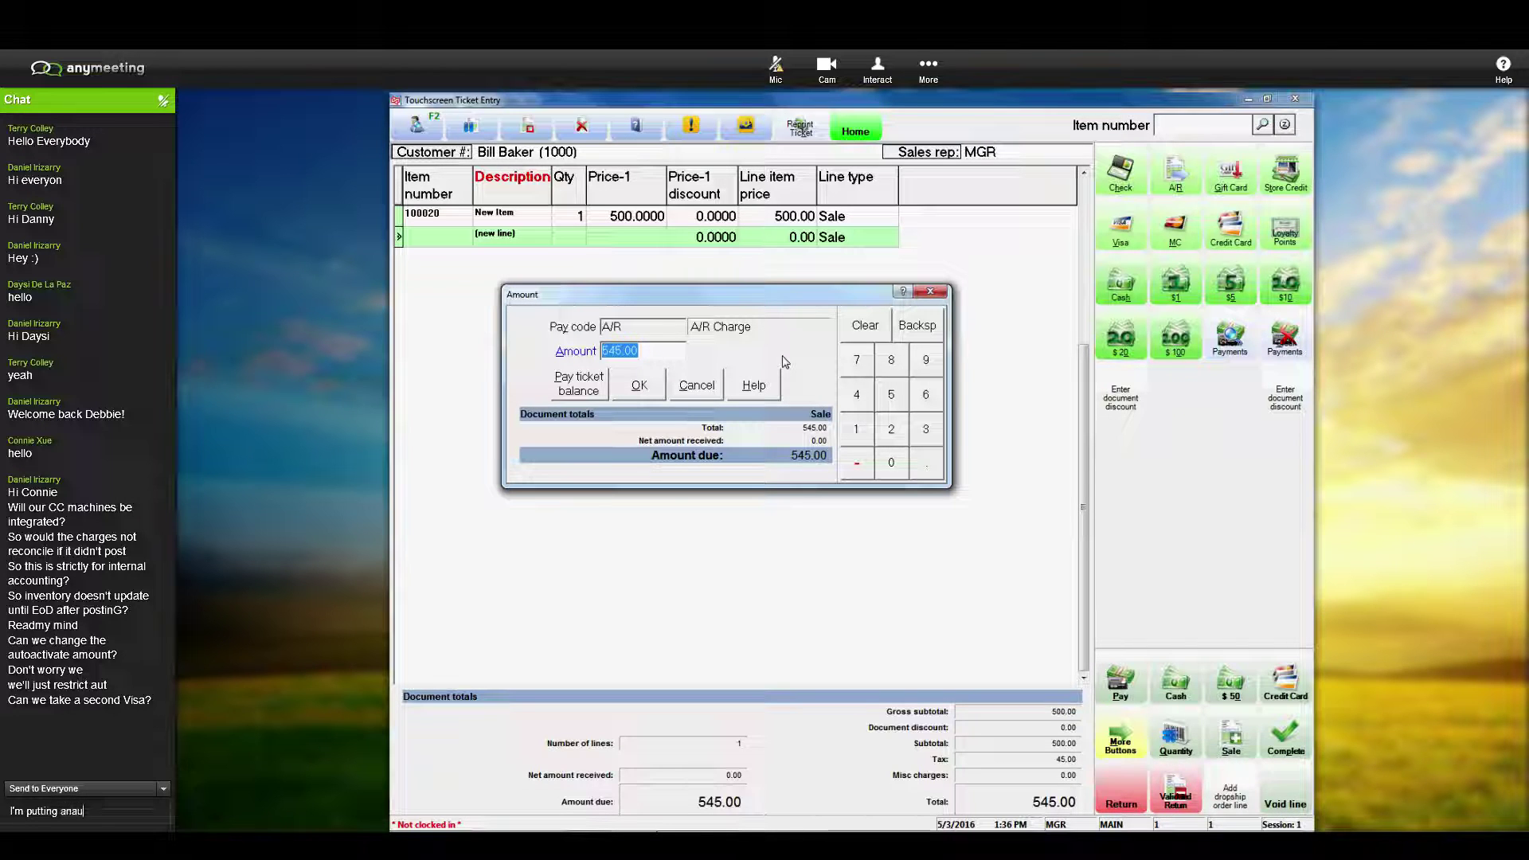
{"action": "type", "text": "to note on"}
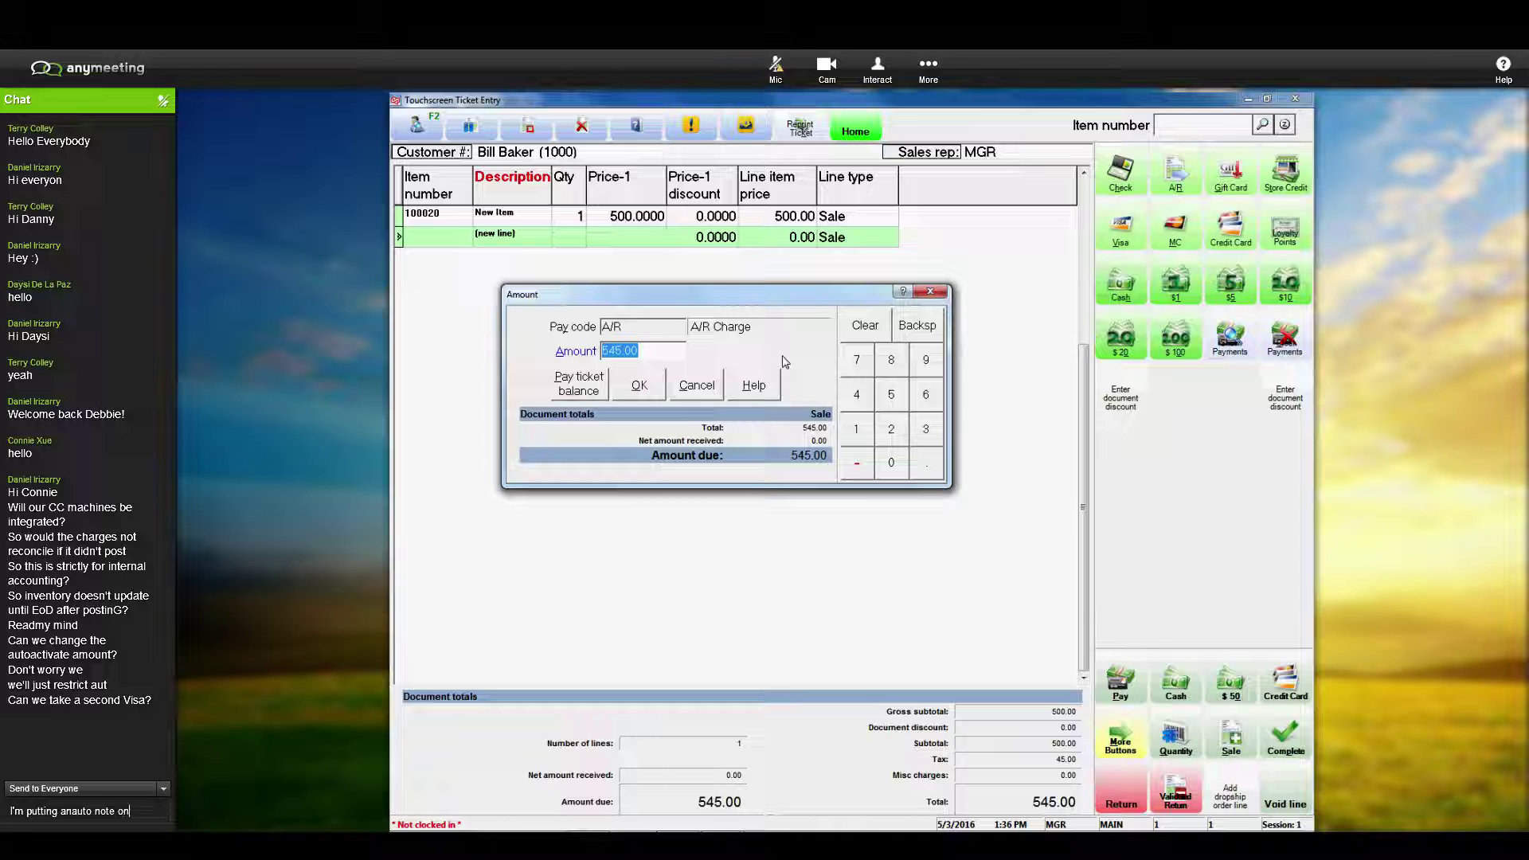
{"action": "type", "text": "my account"}
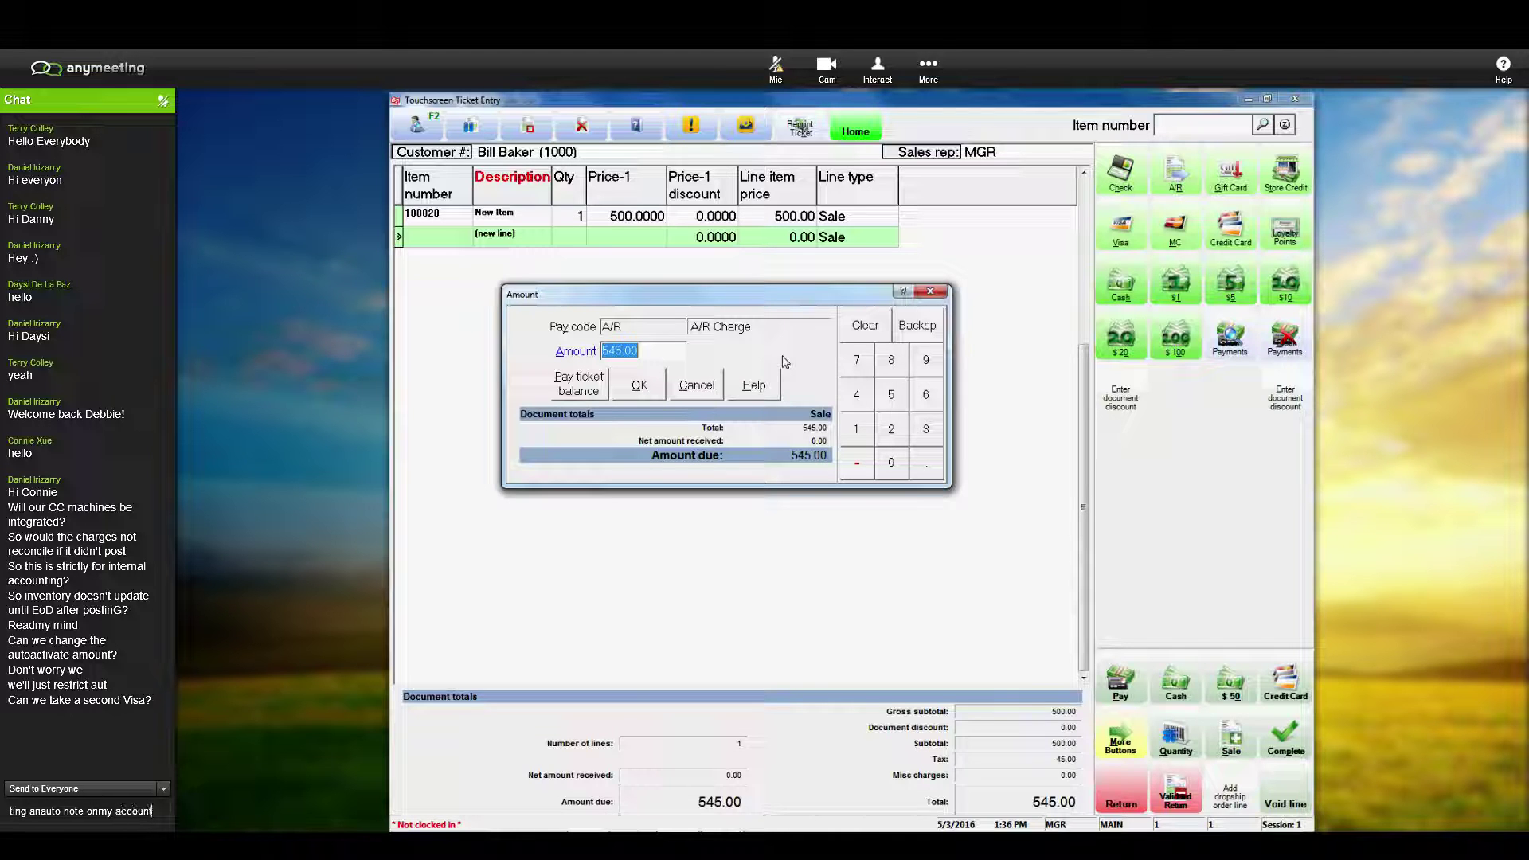
{"action": "type", "text": " \""}
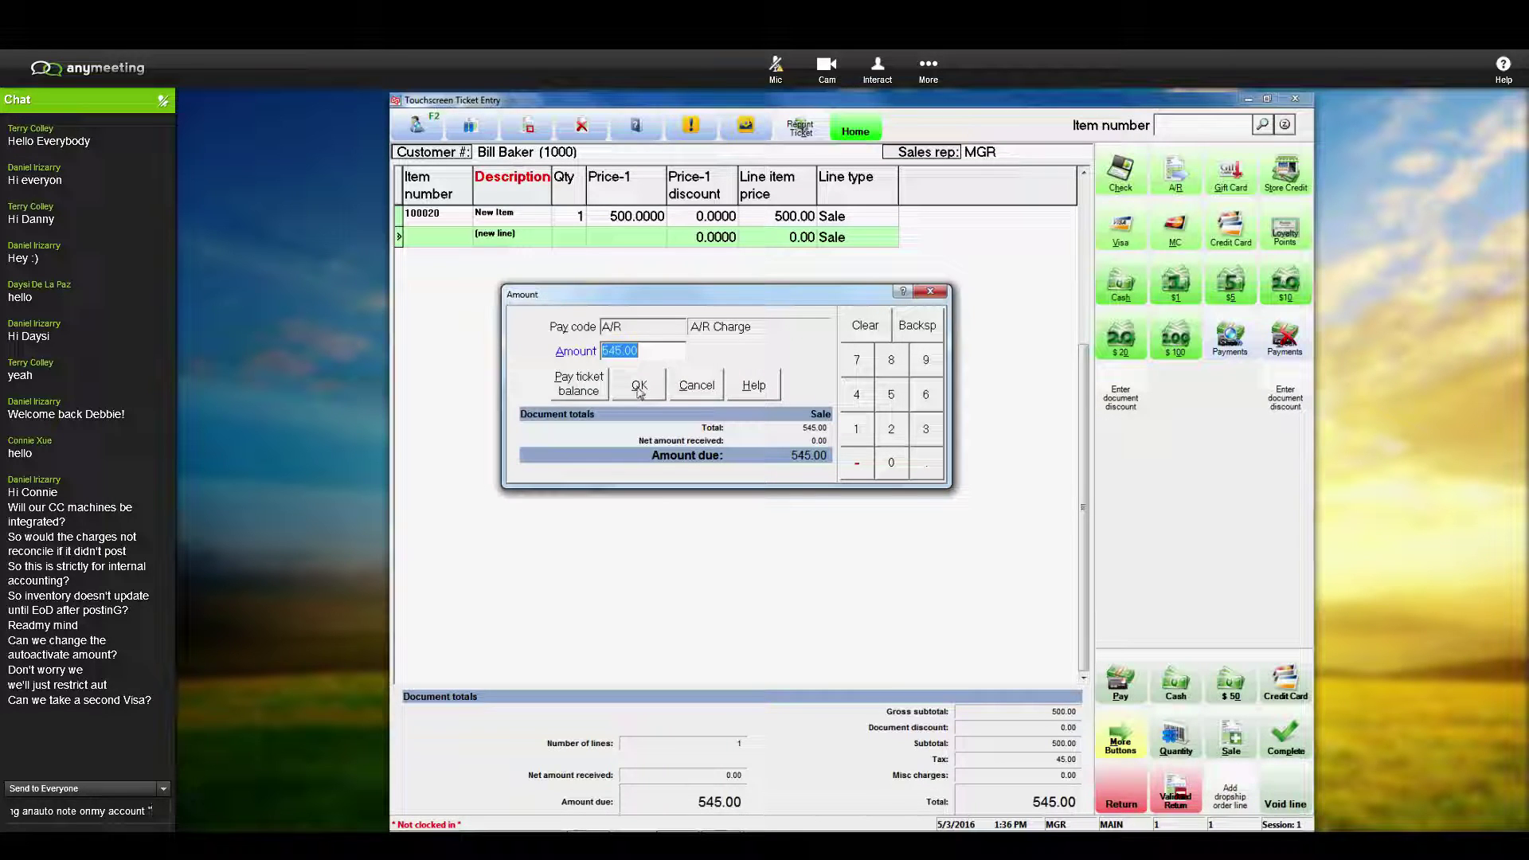
{"action": "type", "text": "Watc"}
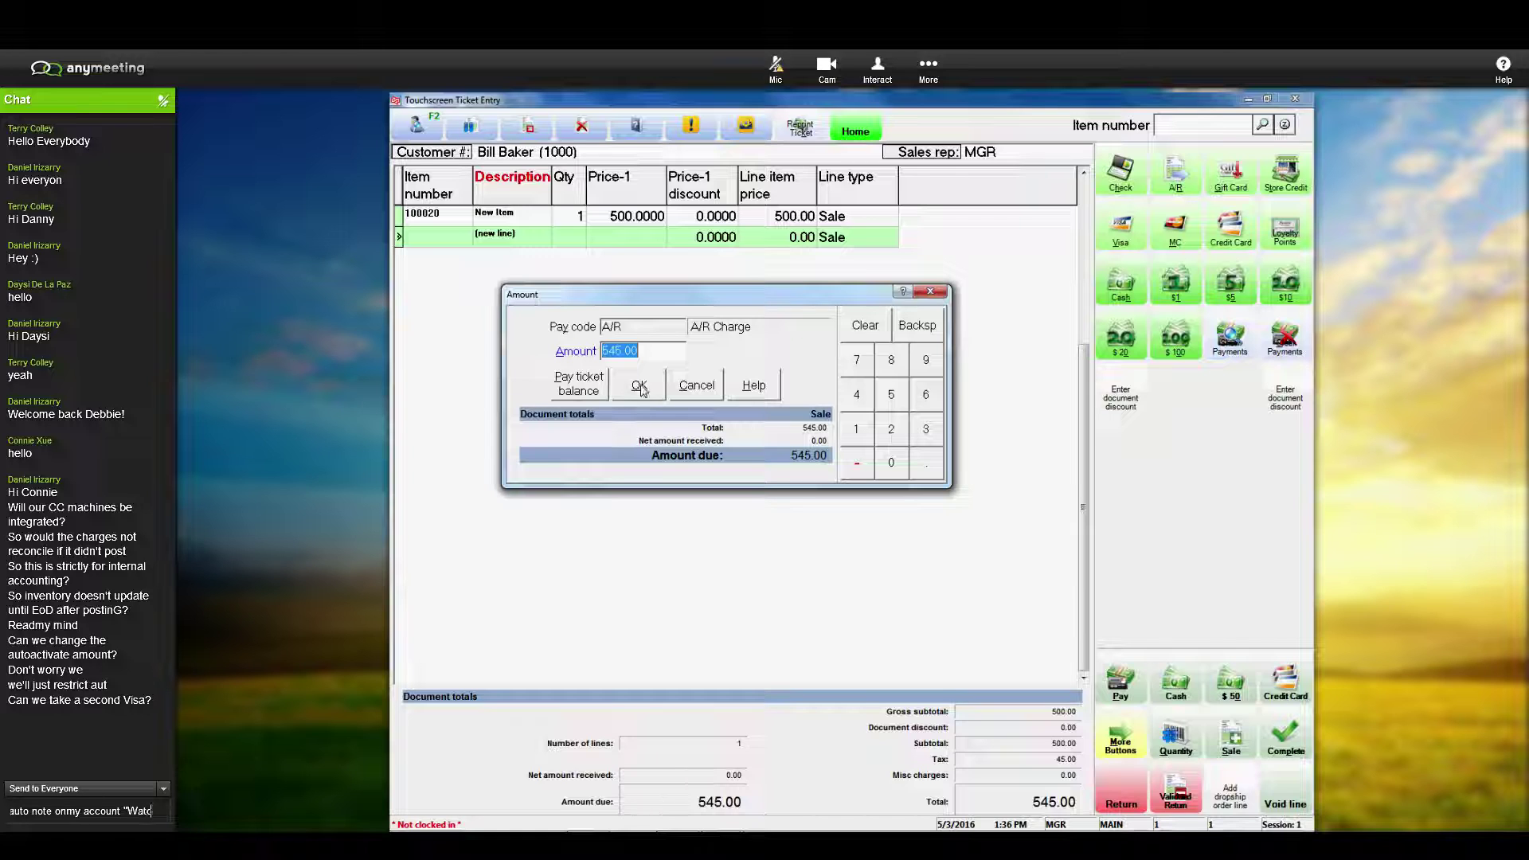
{"action": "type", "text": "h out for"}
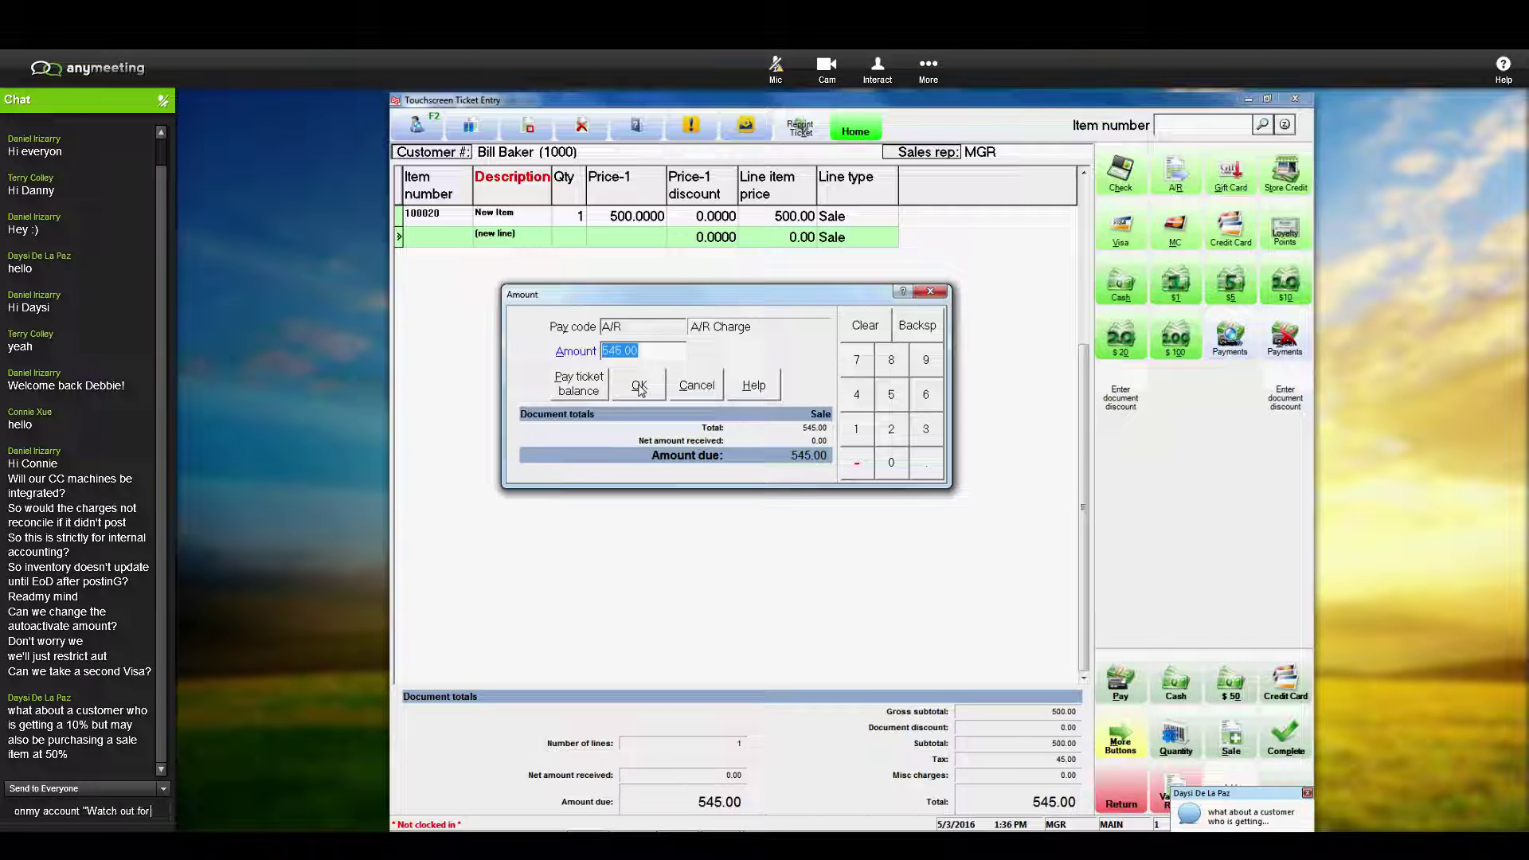
{"action": "type", "text": " this guy\""}
Step: Accept the A/R charge of 545.00 and close the ticket
{"action": "left_click", "coordinate": [640, 386]}
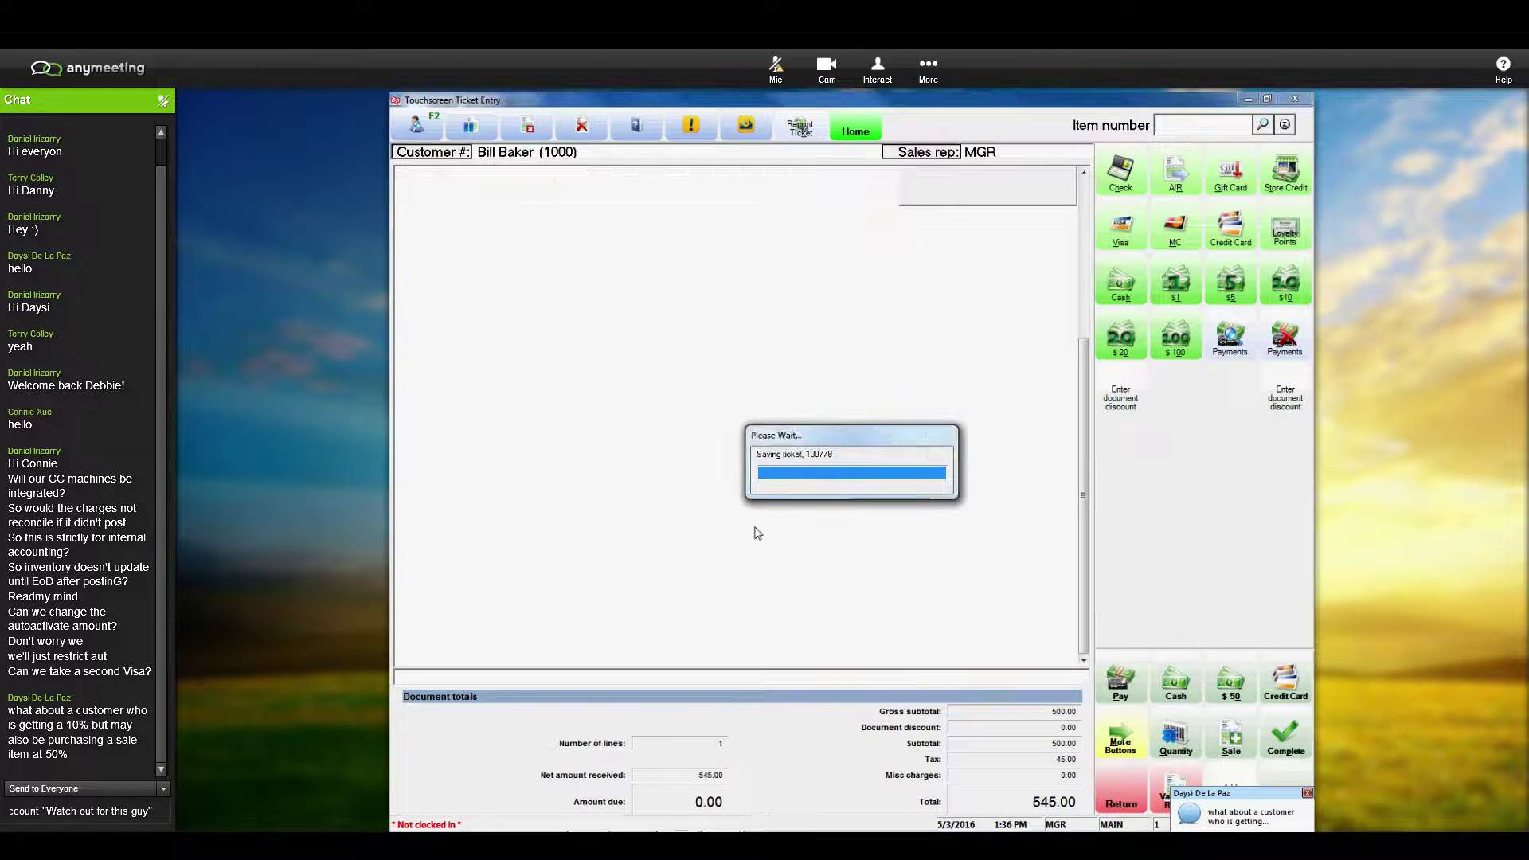
{"action": "left_click", "coordinate": [902, 556]}
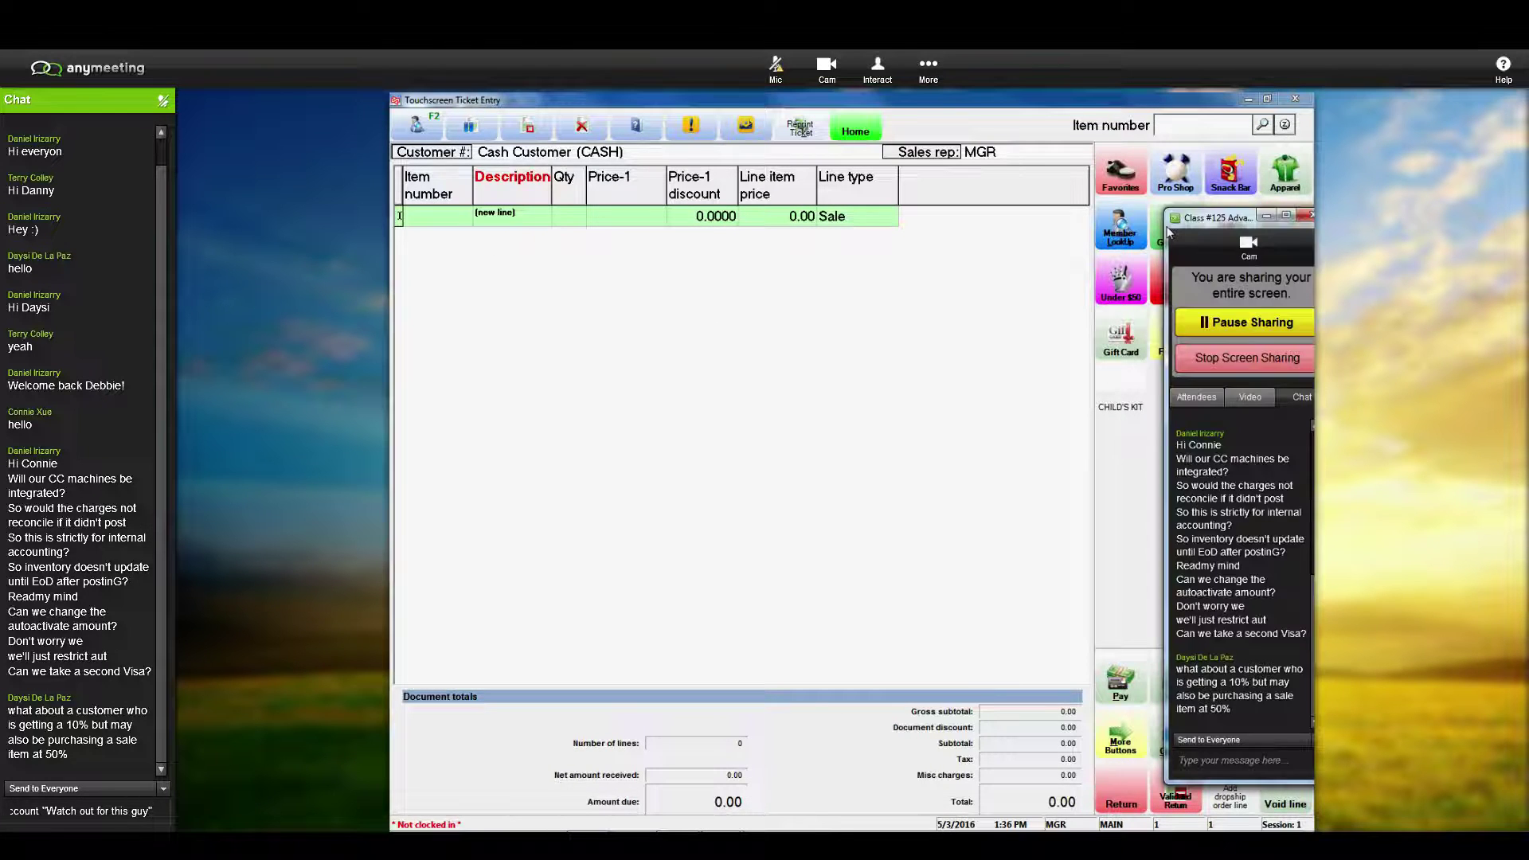
Step: Send the chat message, bring the screen-sharing window over the ticket to read the chat, and move it away again
{"action": "key", "text": "Return"}
{"action": "left_click_drag", "start_coordinate": [1231, 222], "coordinate": [760, 193]}
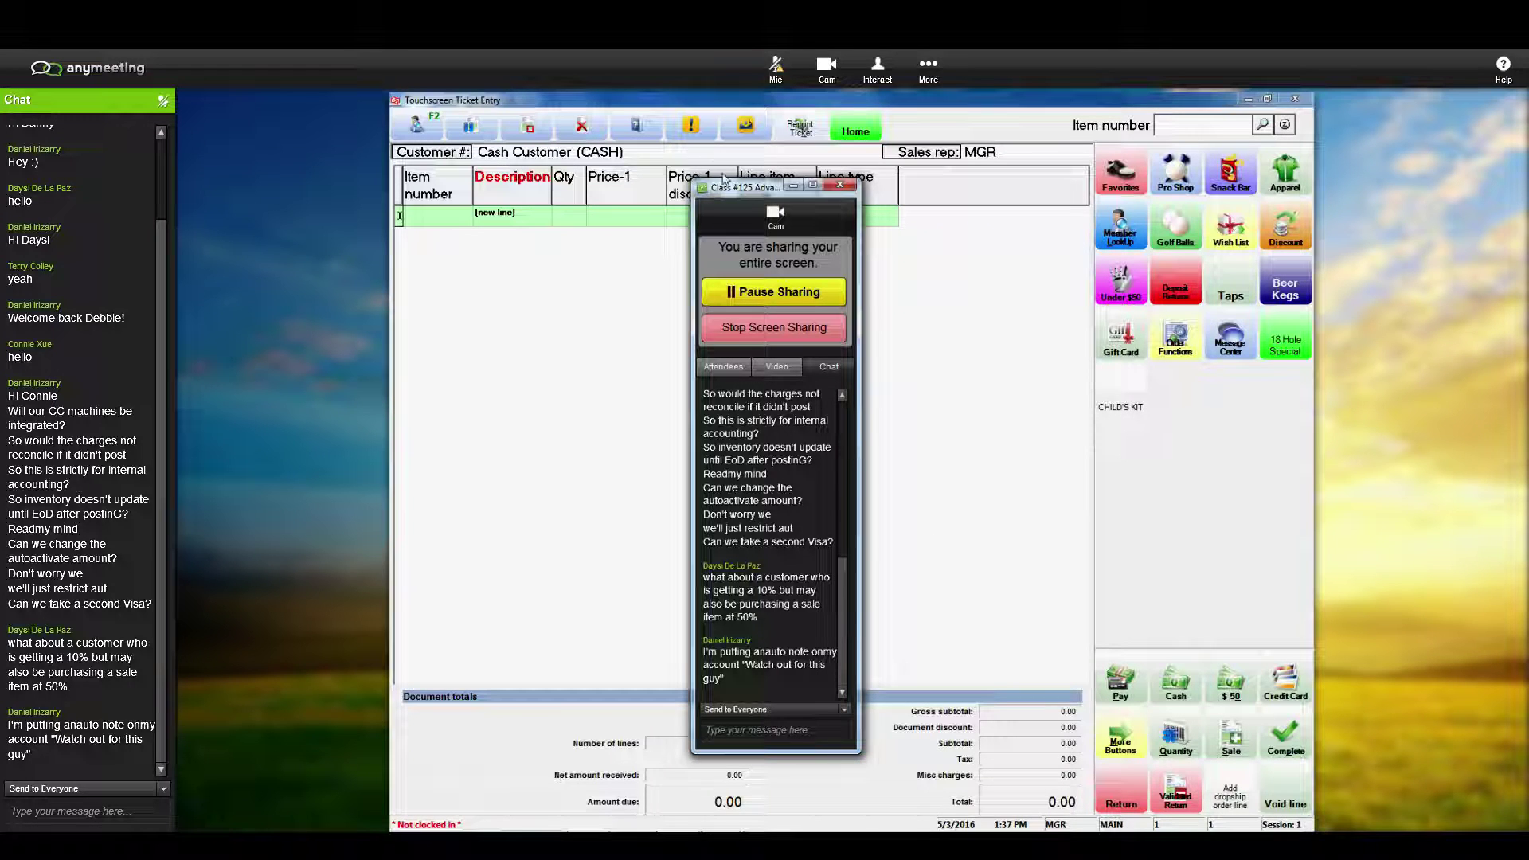
{"action": "left_click_drag", "start_coordinate": [727, 186], "coordinate": [1312, 160]}
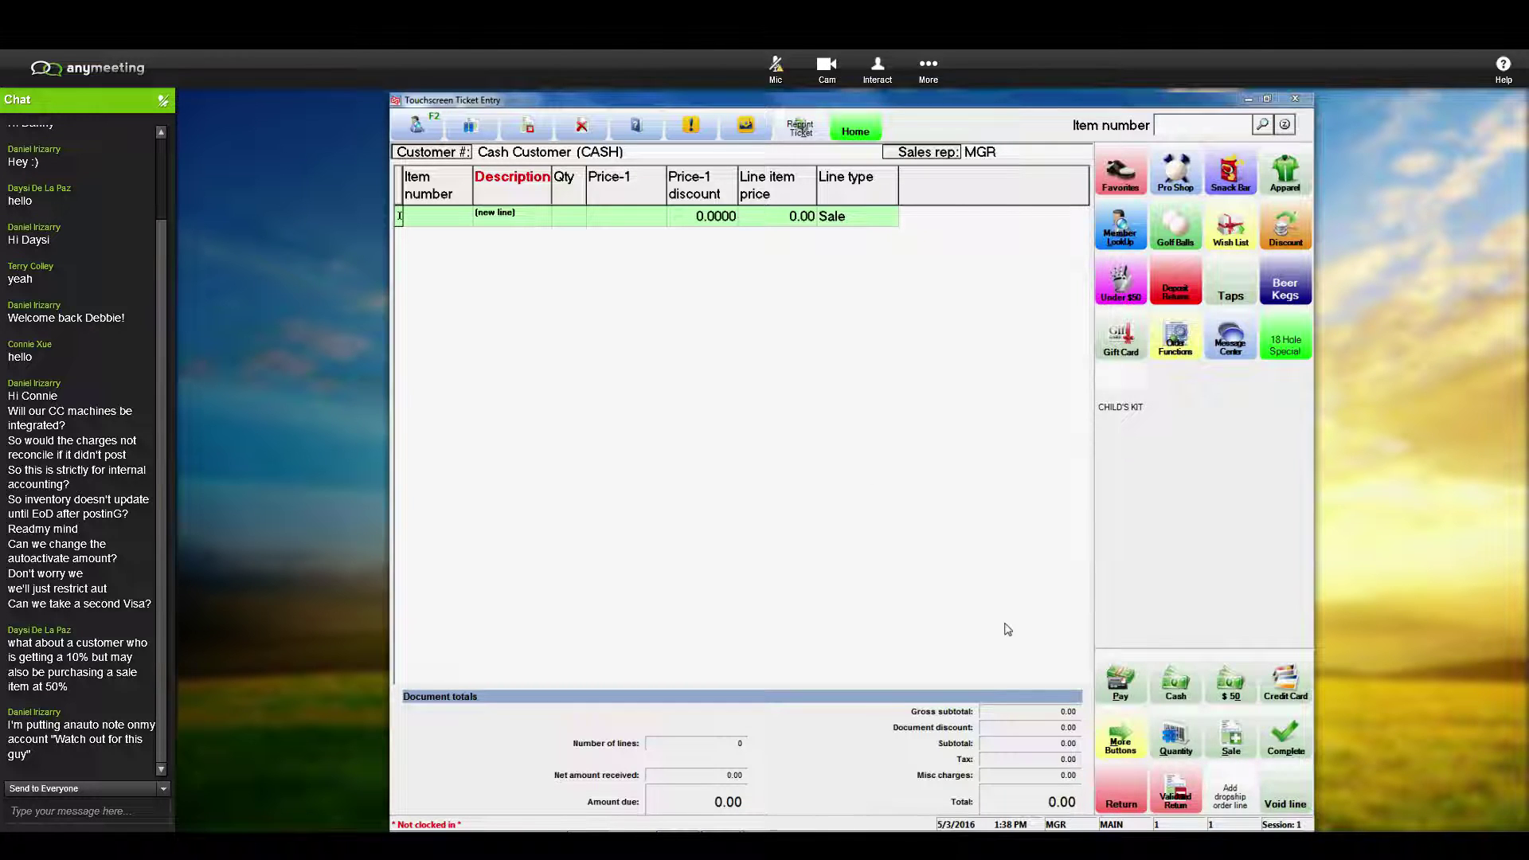
Step: Add a return line for one dozen Dunlop DDH 110 Balls (DUN-DDH) with the return reason code MGR
{"action": "left_click", "coordinate": [1121, 794]}
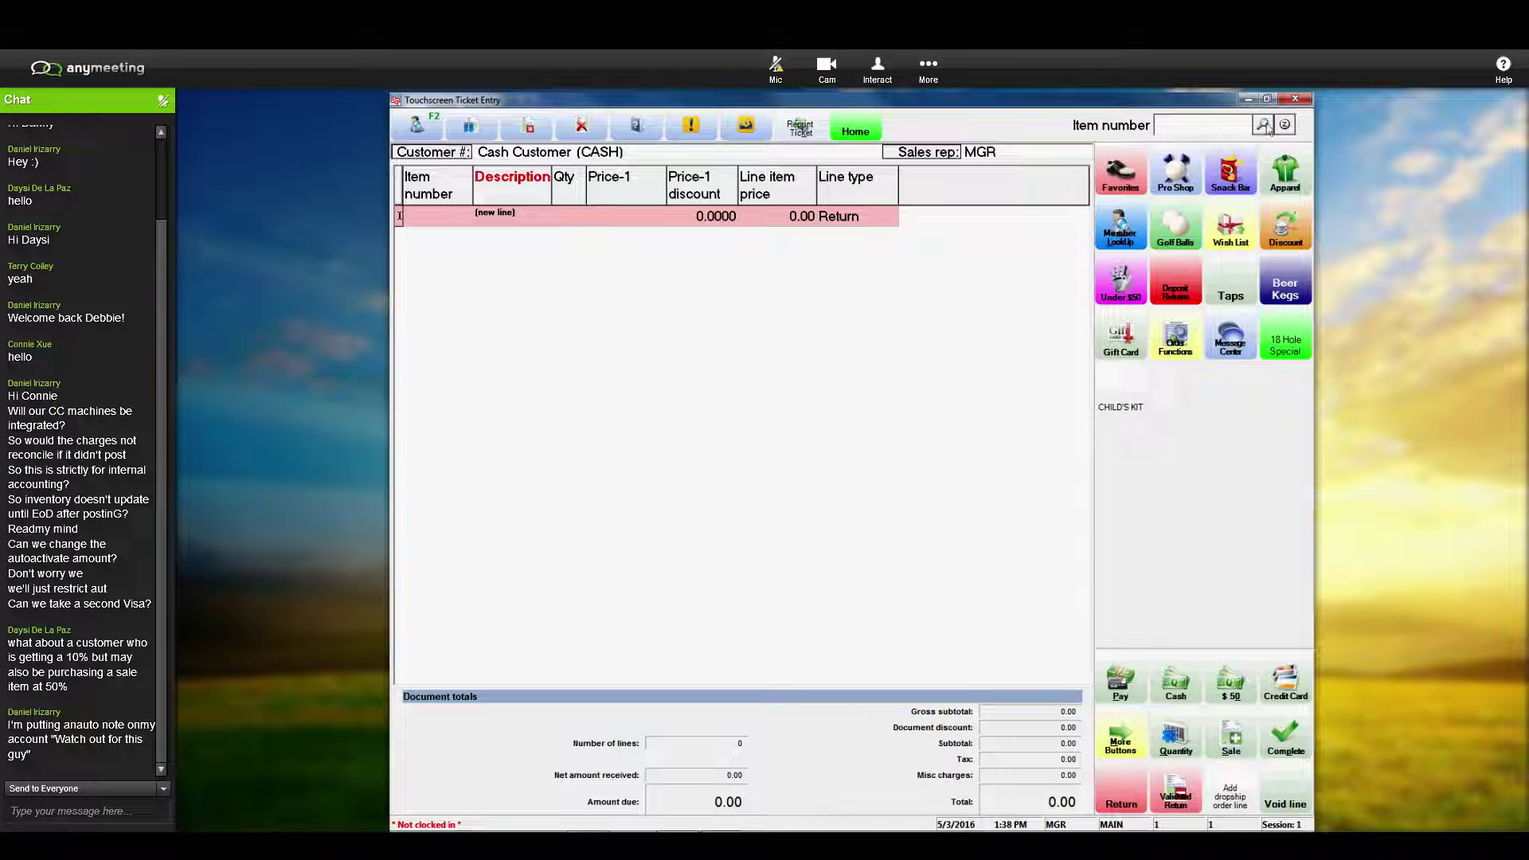
{"action": "left_click", "coordinate": [1175, 223]}
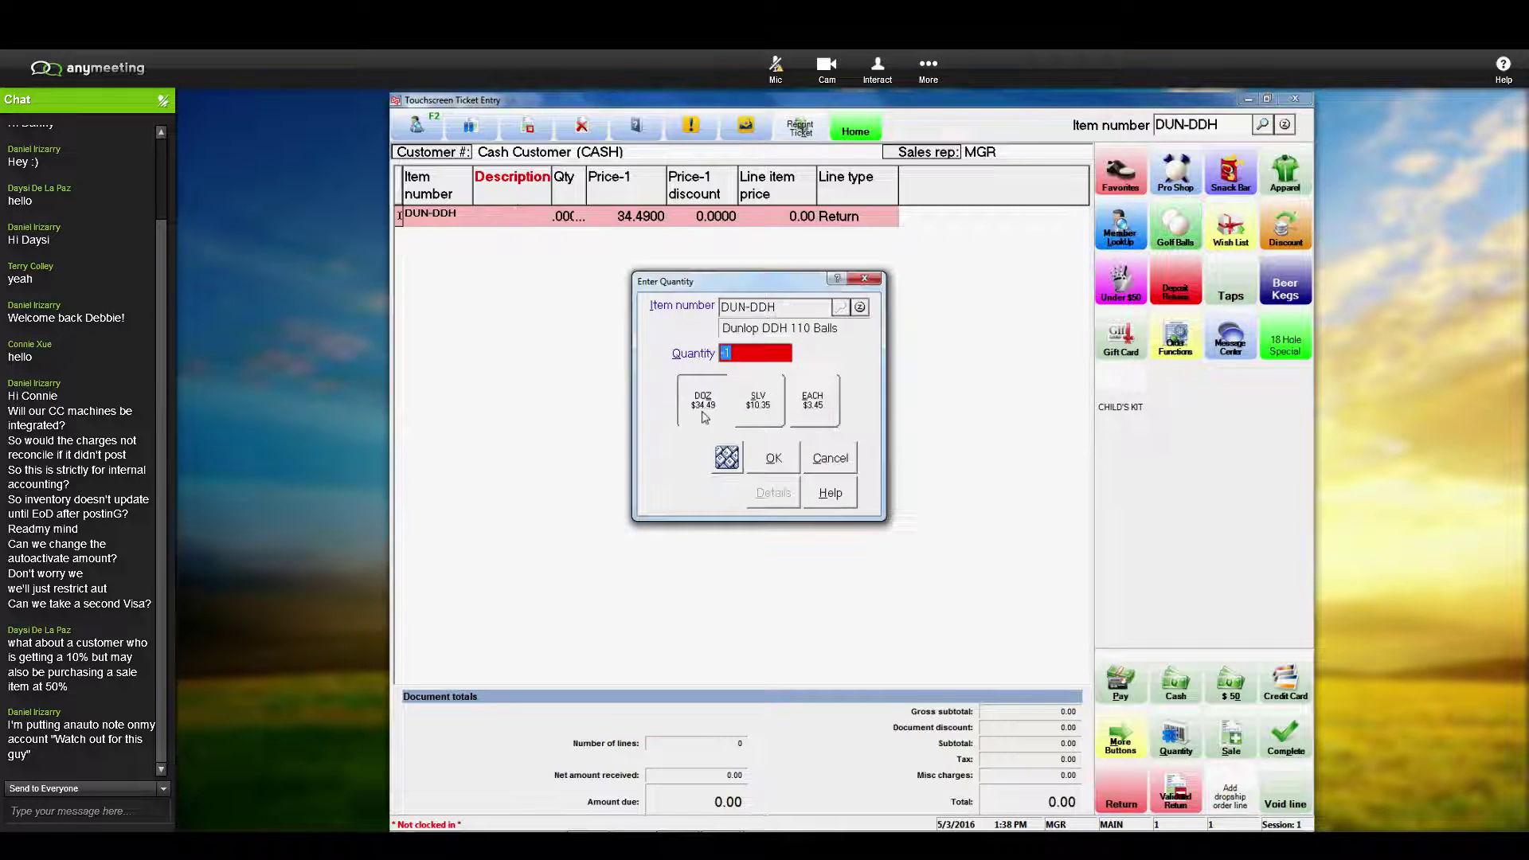
{"action": "left_click", "coordinate": [771, 455]}
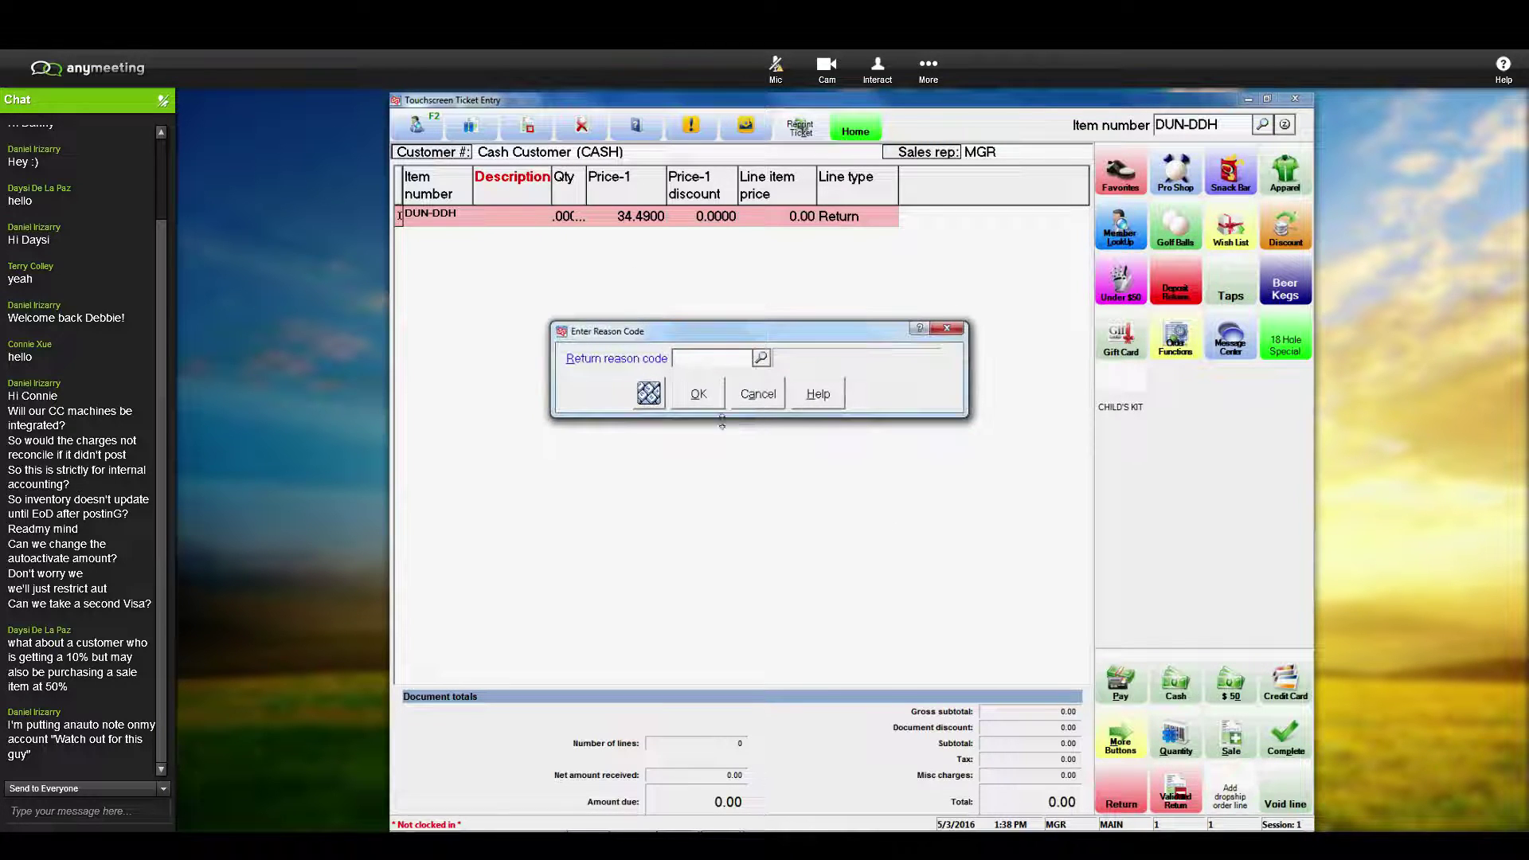
{"action": "left_click", "coordinate": [761, 359]}
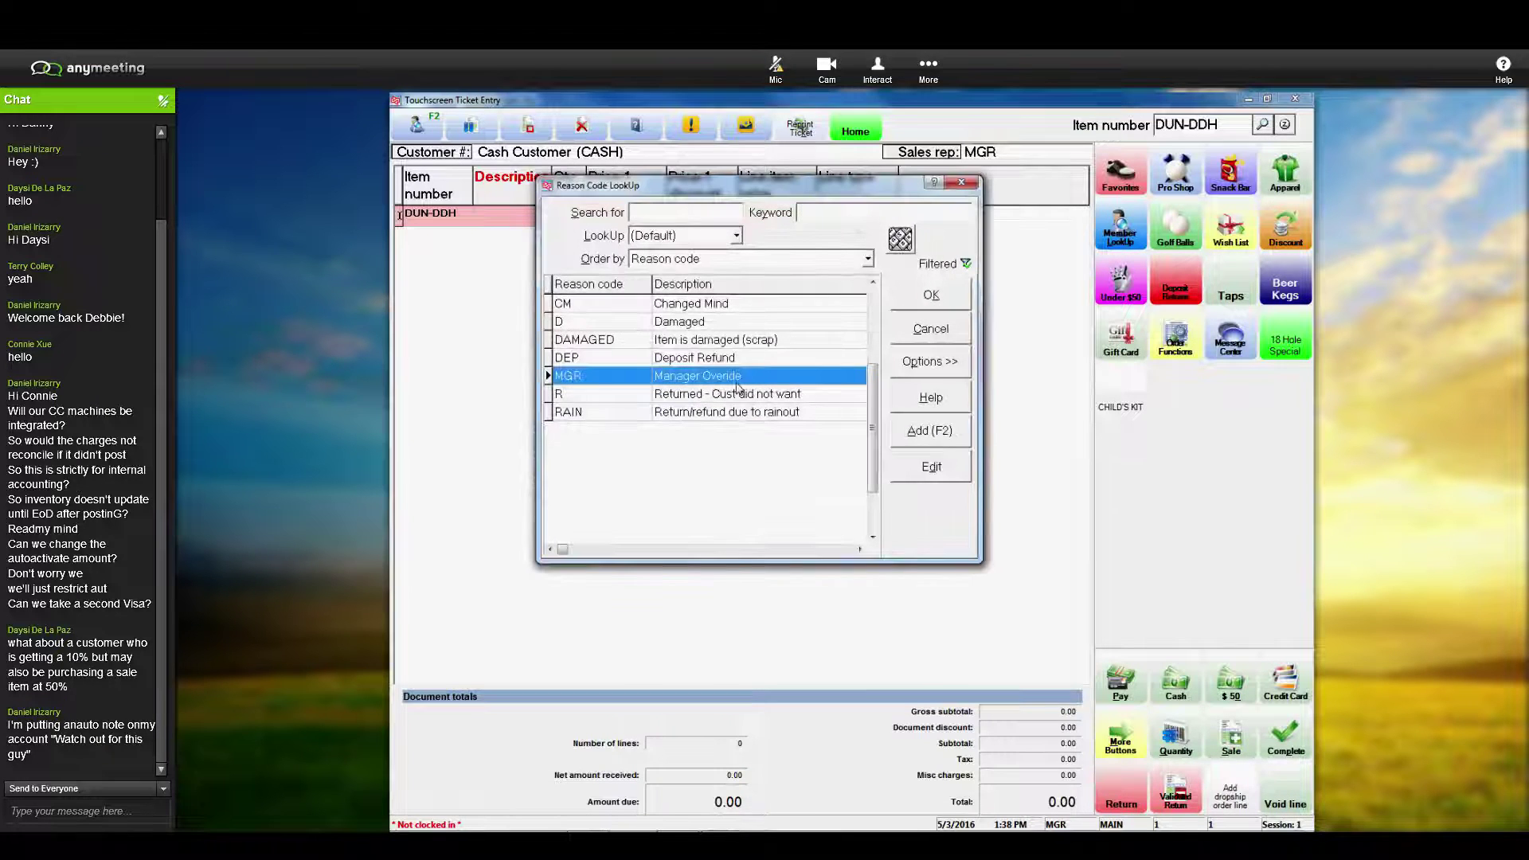
{"action": "left_click", "coordinate": [913, 306]}
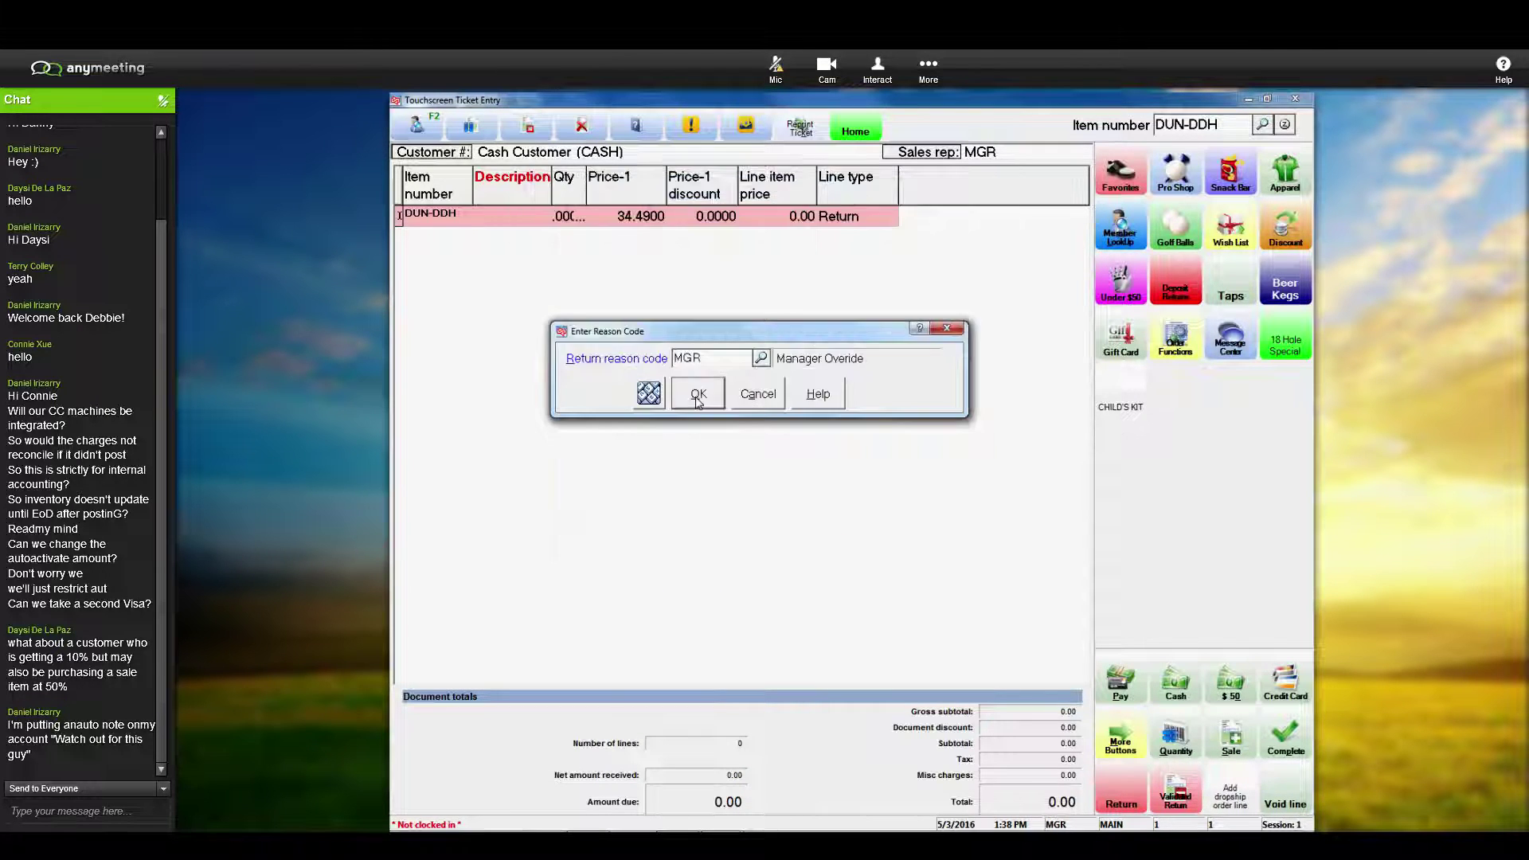
{"action": "left_click", "coordinate": [697, 394]}
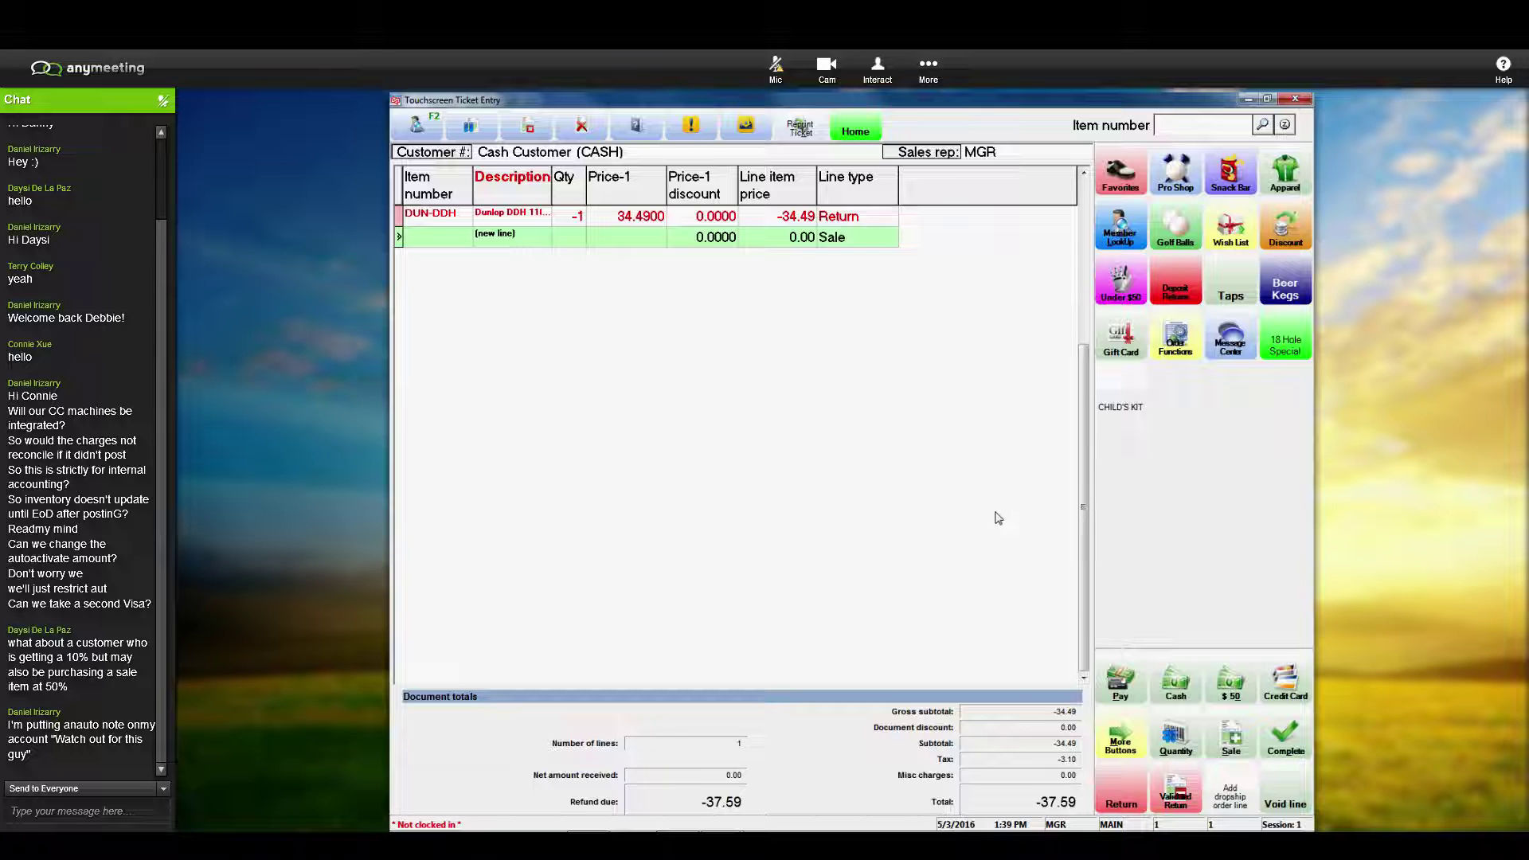
Step: Void the DUN-DDH return line and the current ticket
{"action": "left_click", "coordinate": [1285, 798]}
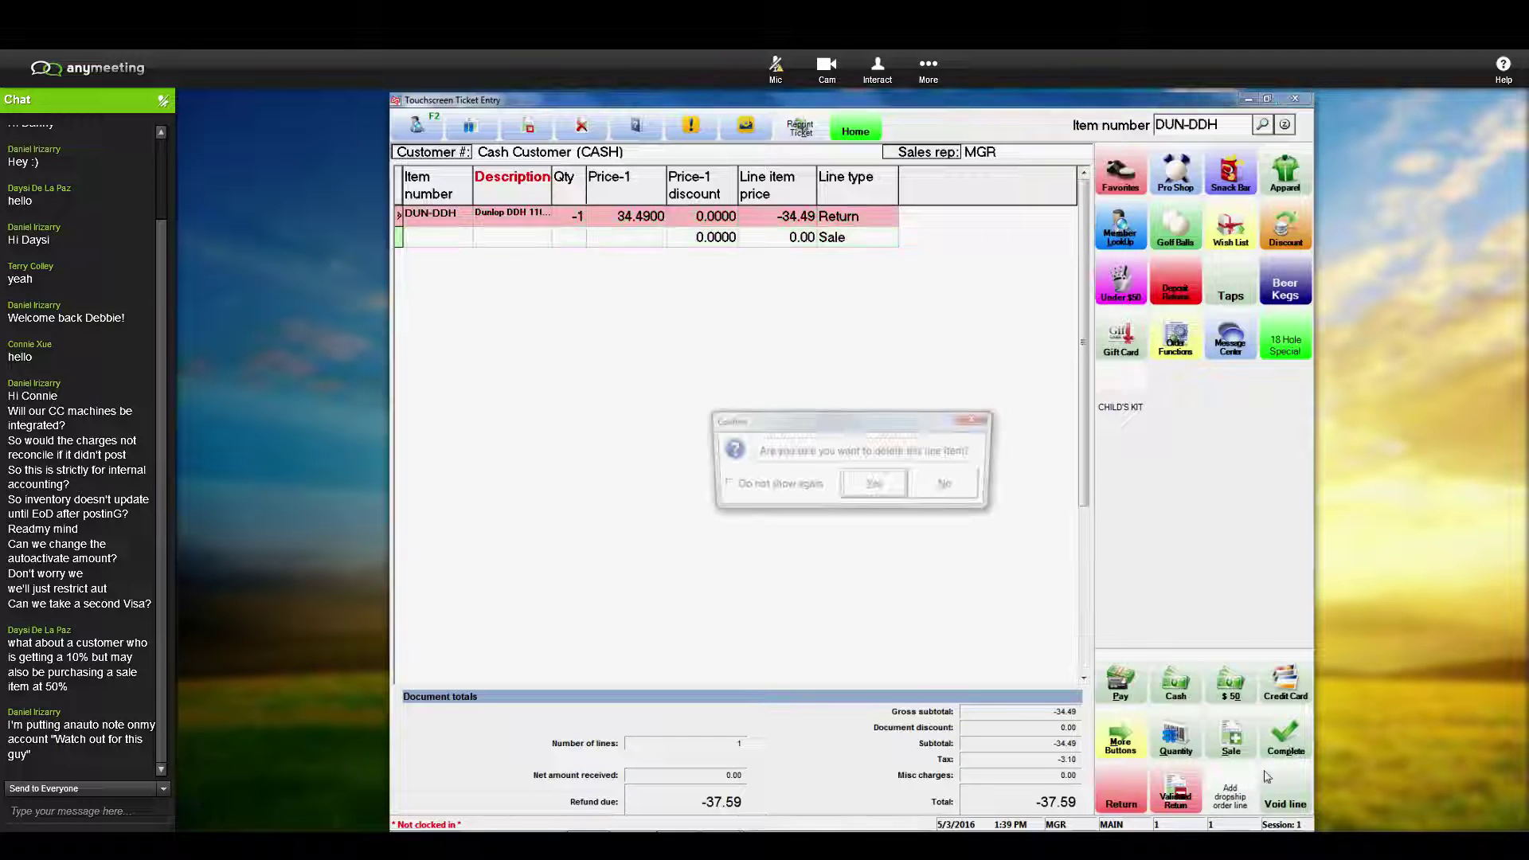
{"action": "left_click", "coordinate": [871, 482]}
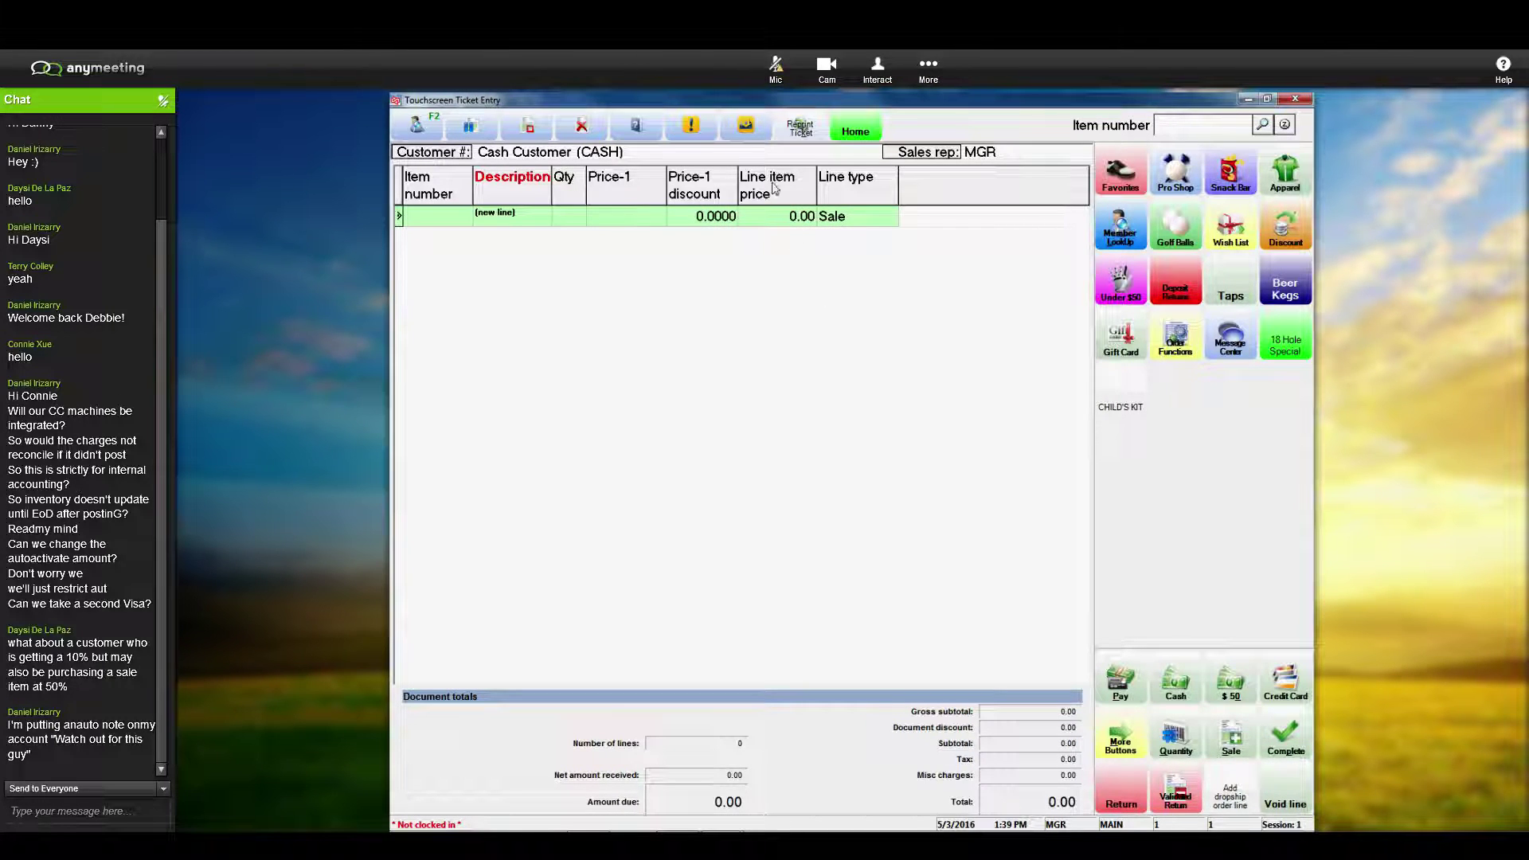
{"action": "left_click", "coordinate": [581, 128]}
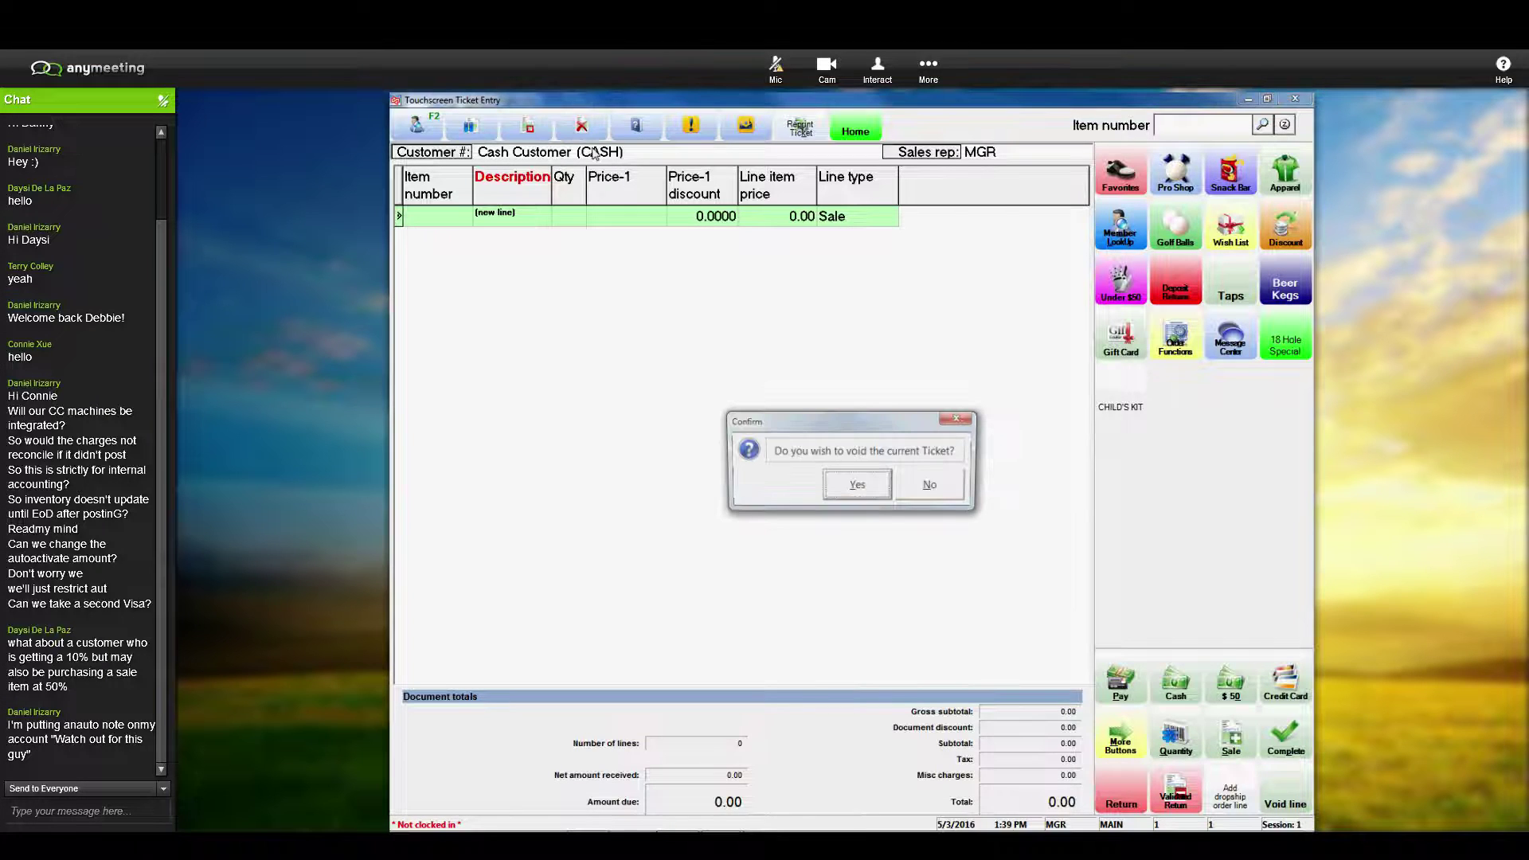
{"action": "left_click", "coordinate": [842, 484]}
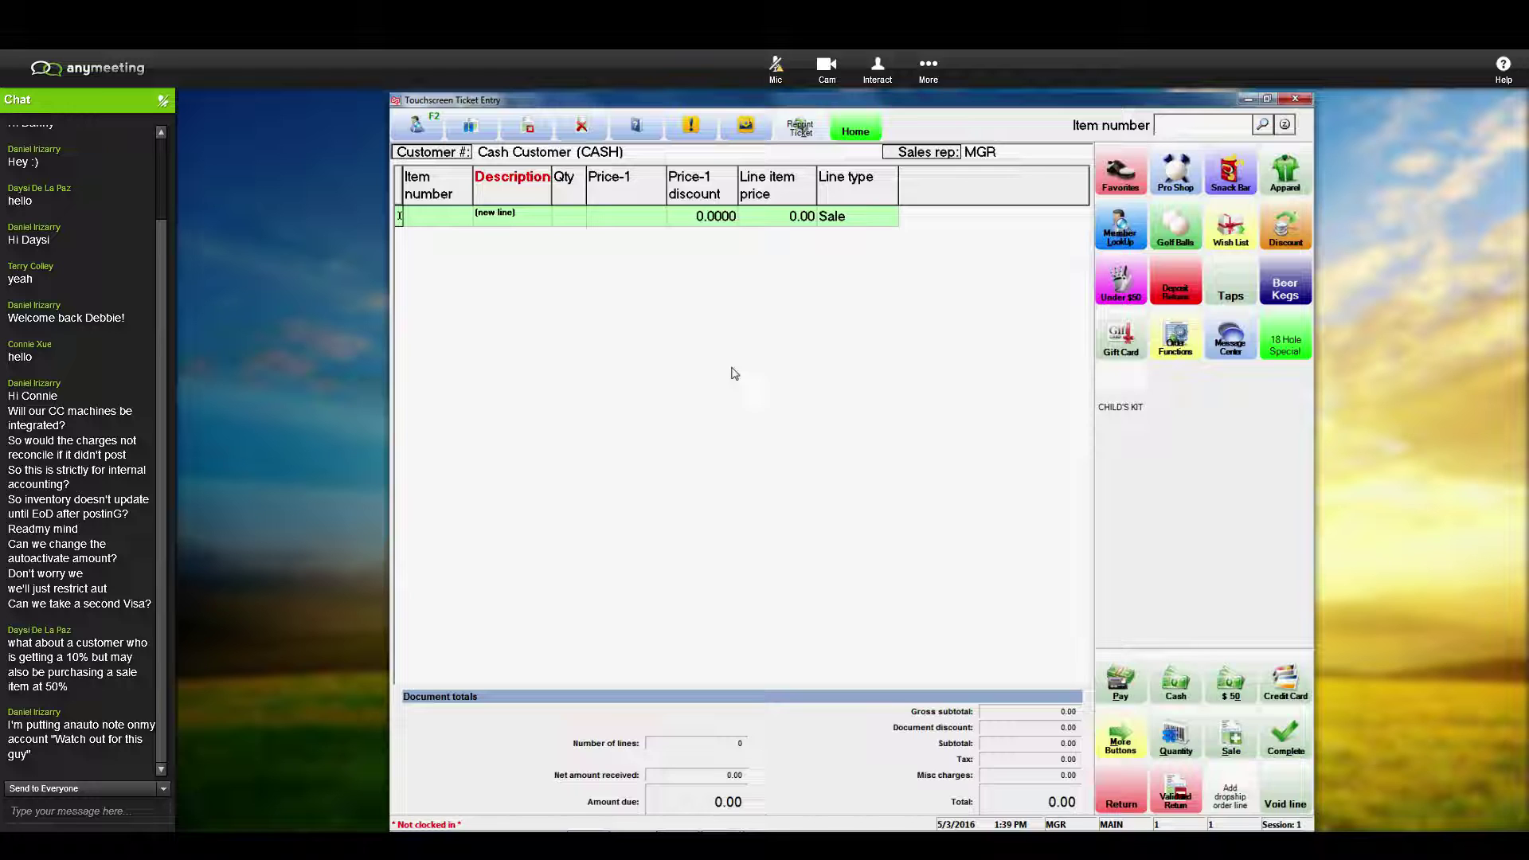
Step: Start a validated return and load the cash-customer ticket of 5/3/2016 1:32 PM through the ticket lookup for store MAIN
{"action": "left_click", "coordinate": [1186, 786]}
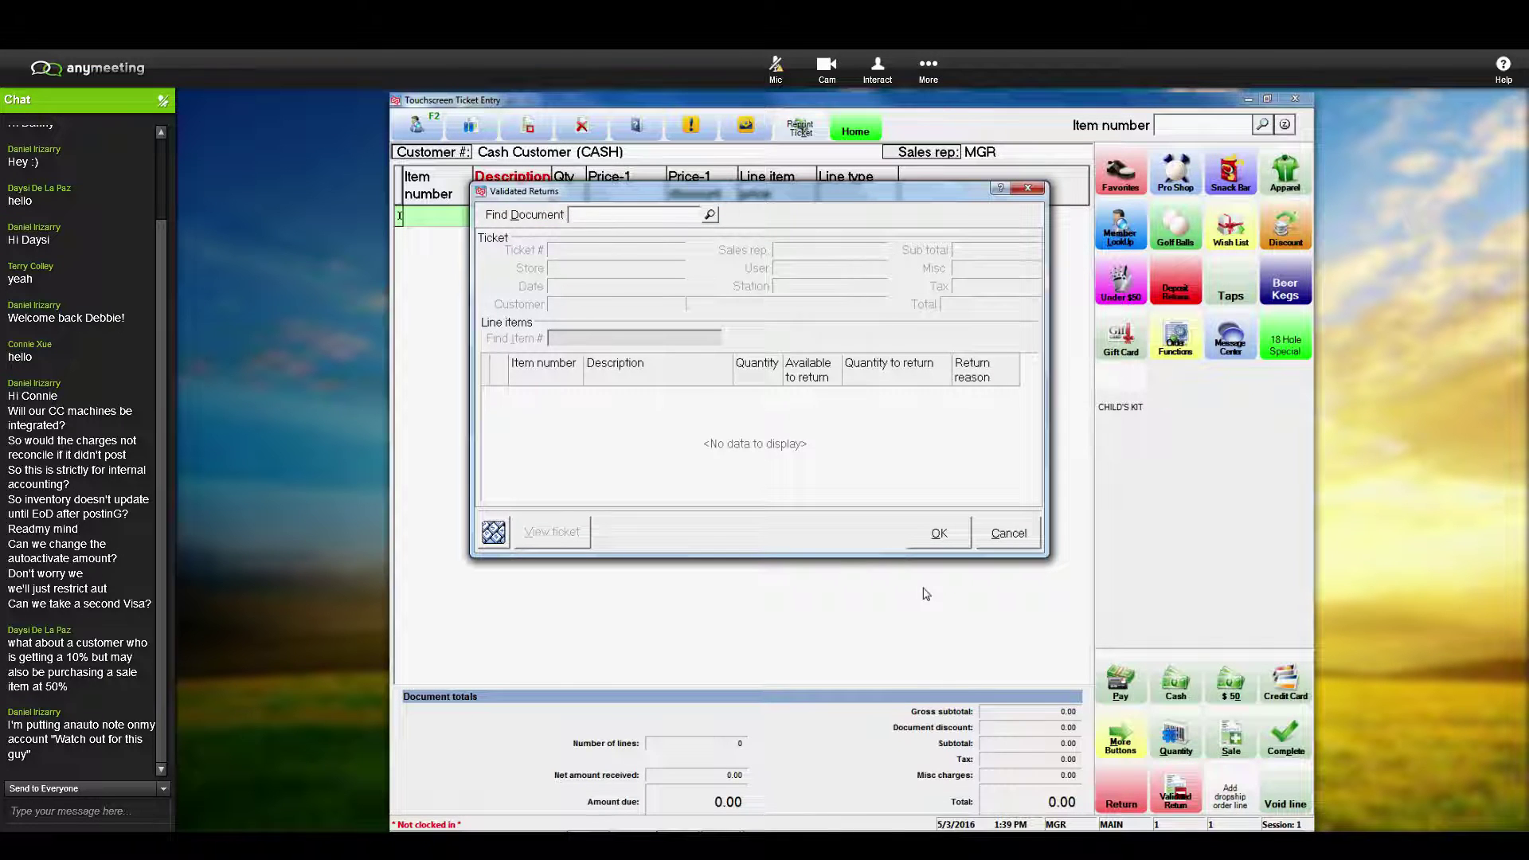
{"action": "left_click", "coordinate": [711, 216]}
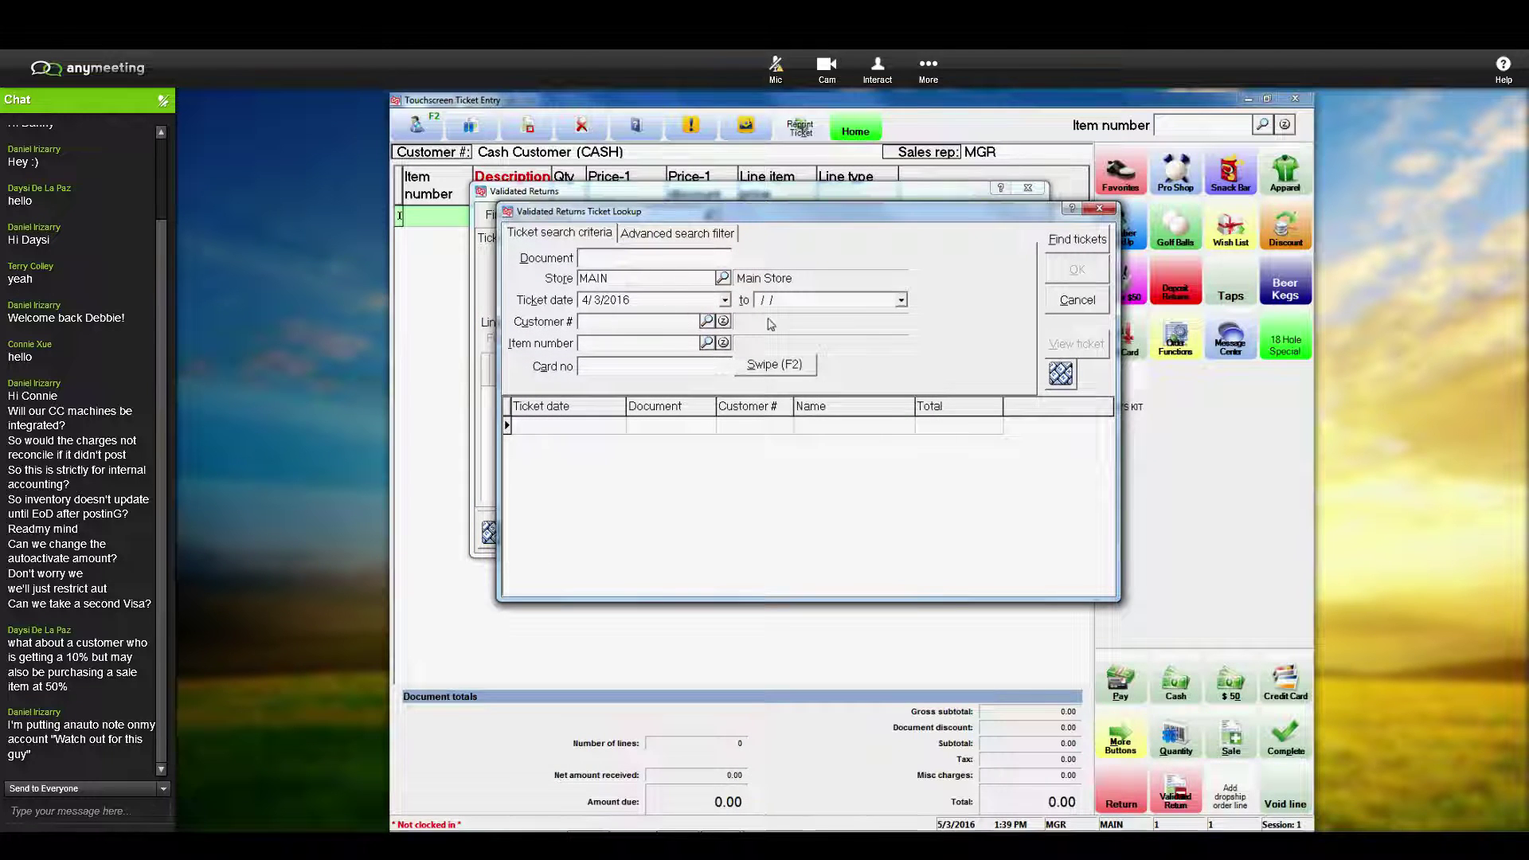
{"action": "left_click", "coordinate": [1067, 242]}
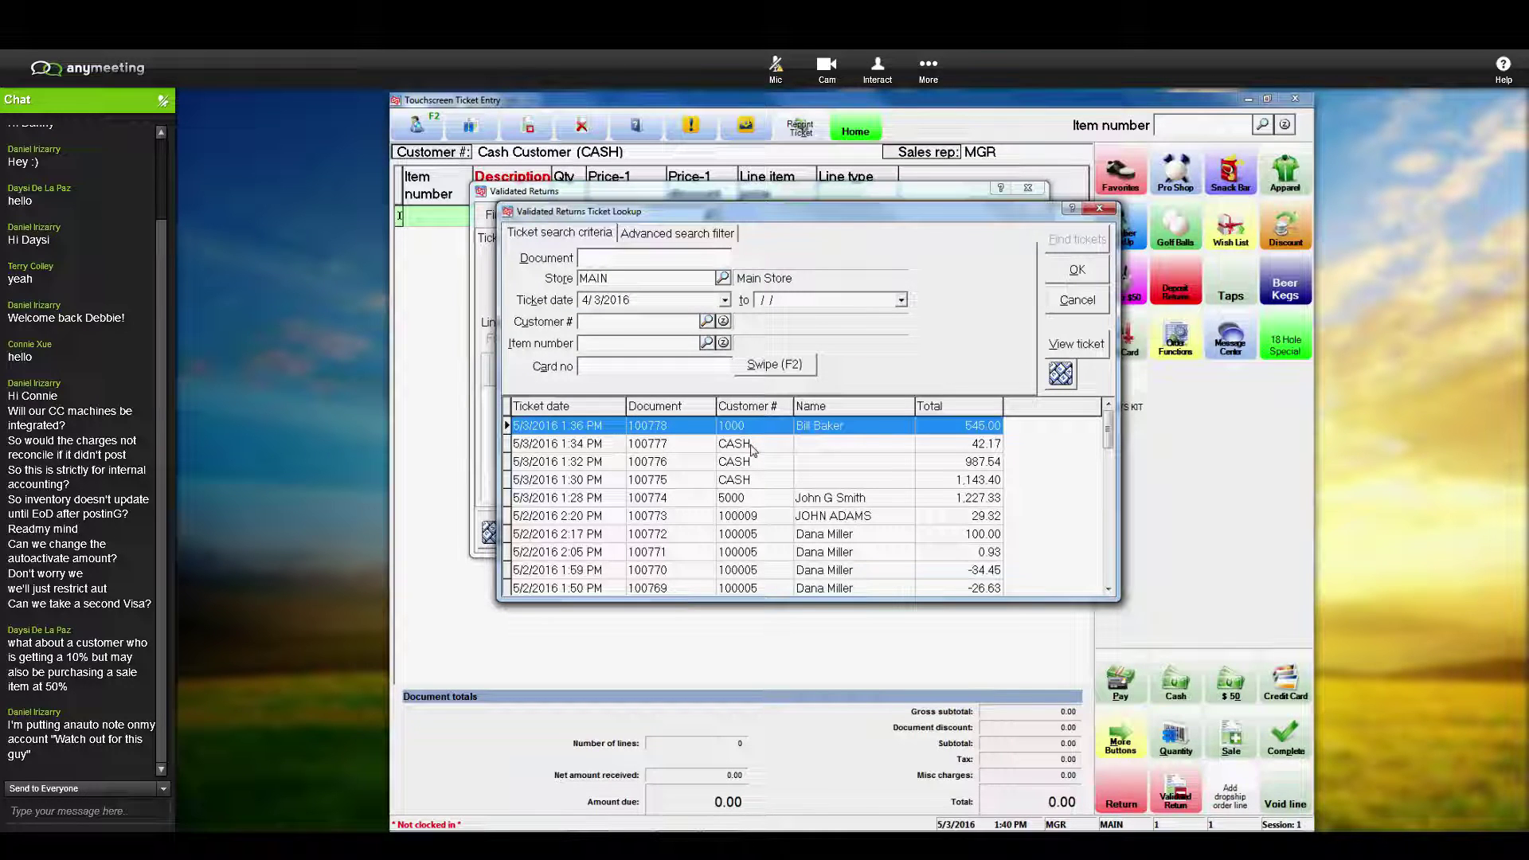
{"action": "left_click", "coordinate": [571, 465]}
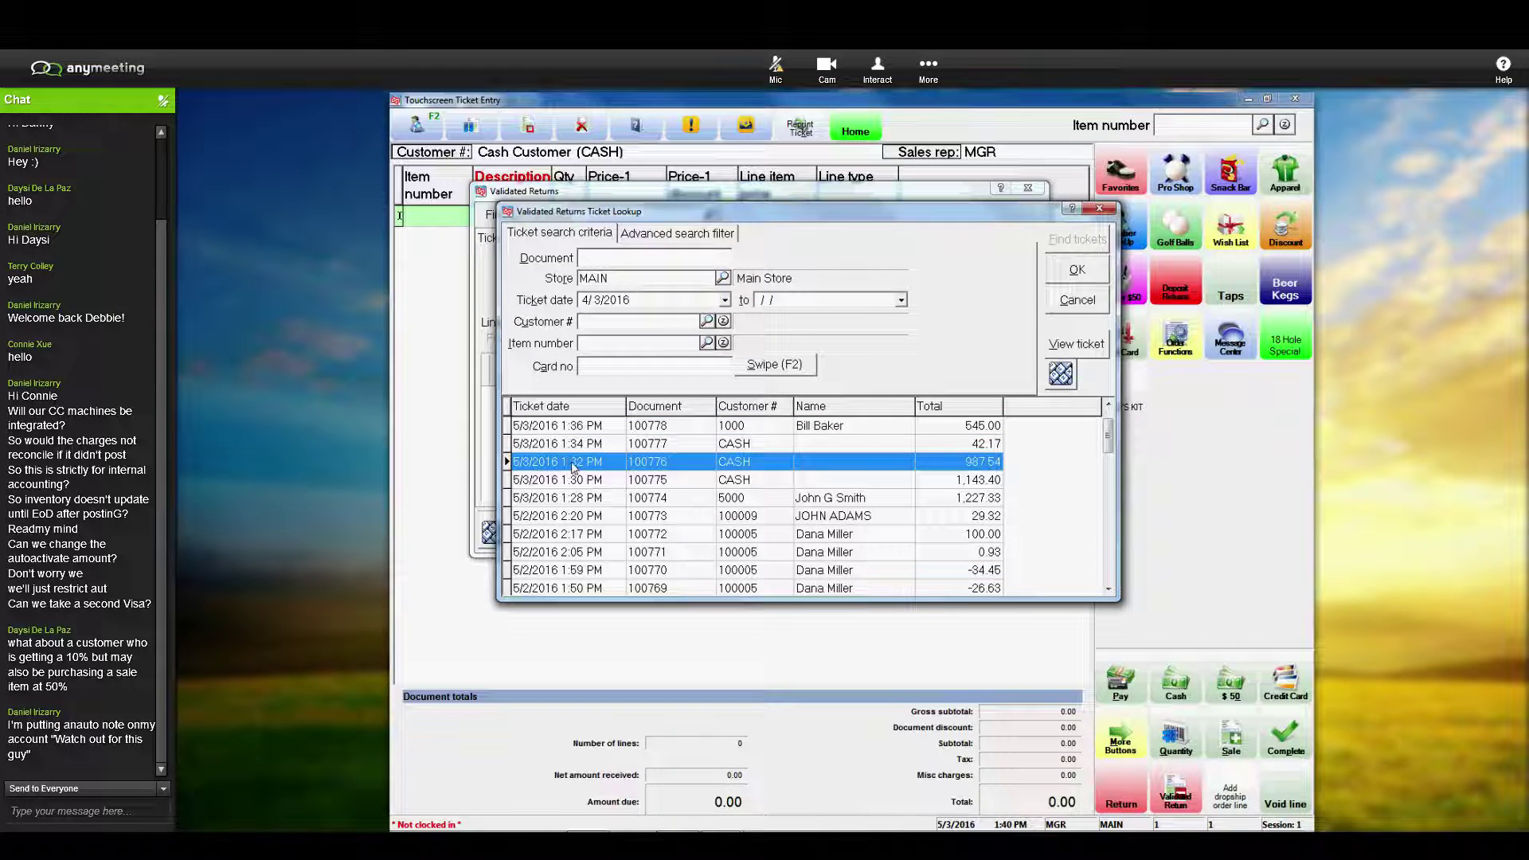
{"action": "left_click", "coordinate": [1075, 271]}
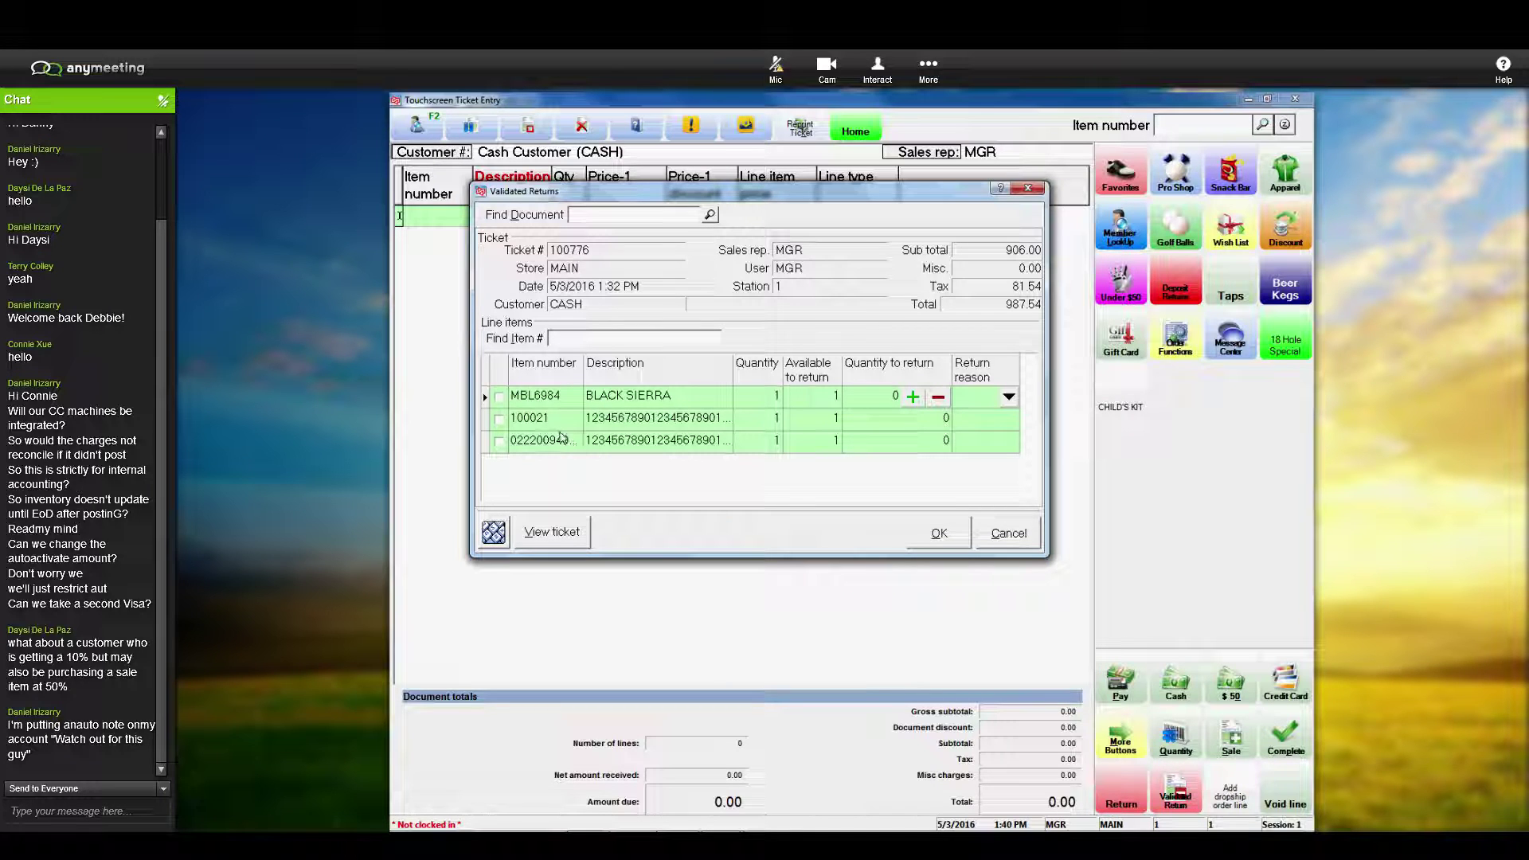
Step: Return one BLACK SIERRA (MBL6984) from the loaded ticket with the return reason DAMAGED
{"action": "left_click", "coordinate": [498, 396]}
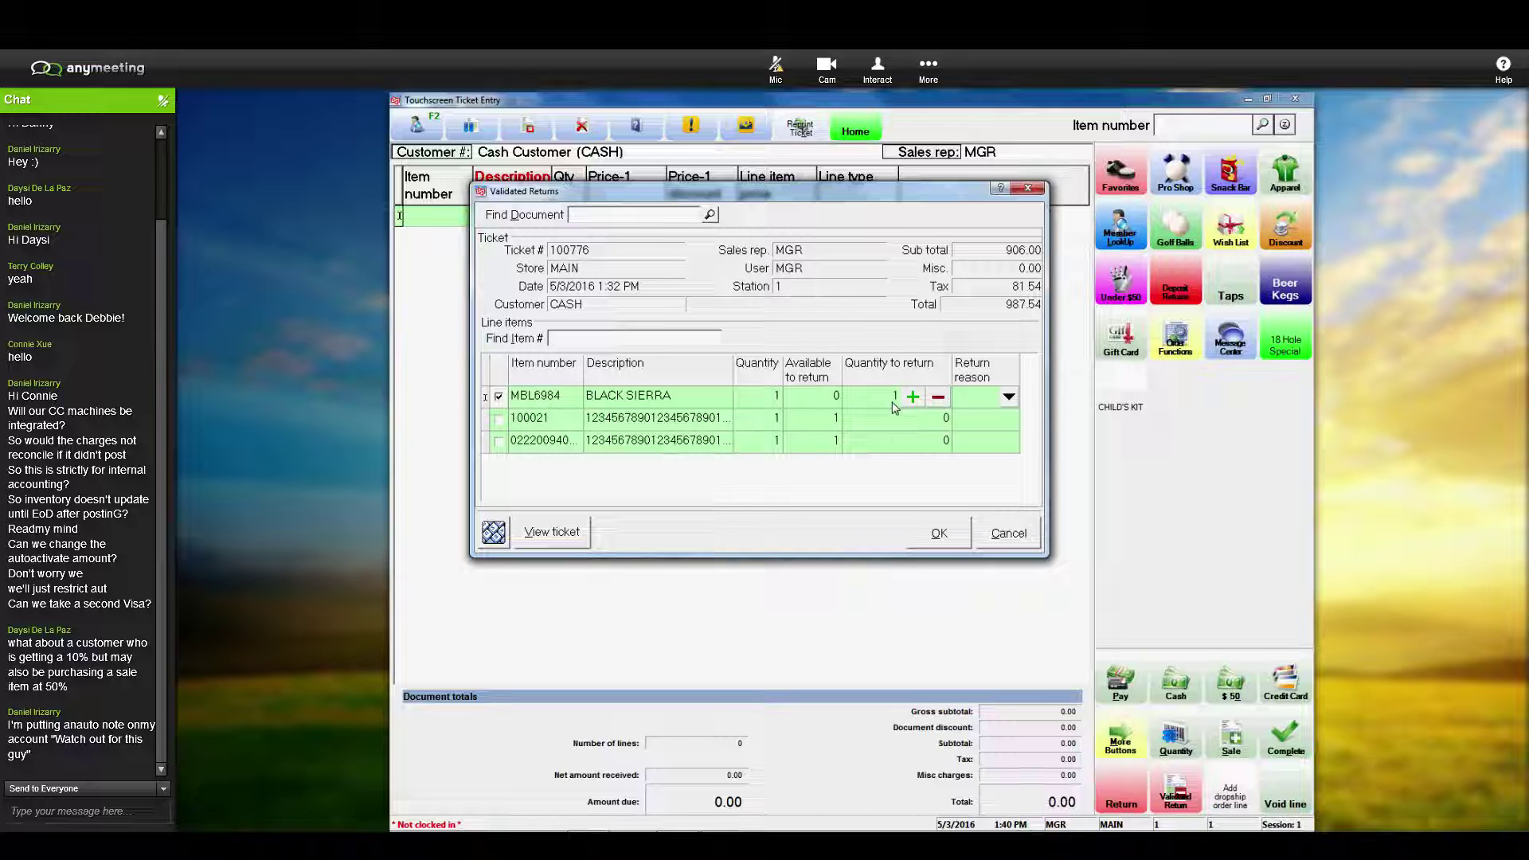
{"action": "left_click", "coordinate": [938, 397]}
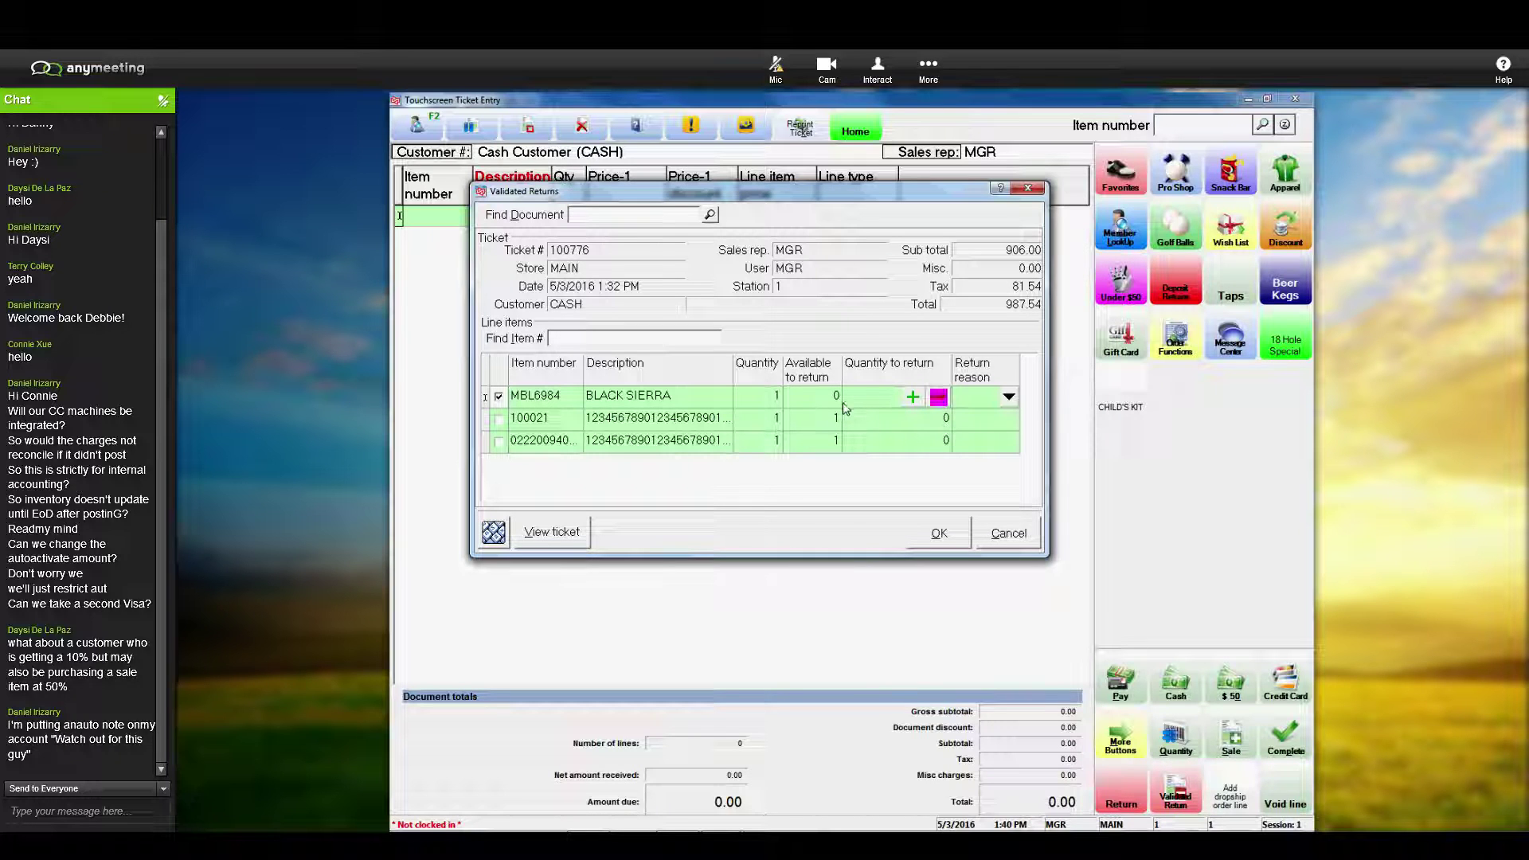
{"action": "left_click", "coordinate": [913, 398]}
{"action": "left_click", "coordinate": [1008, 398]}
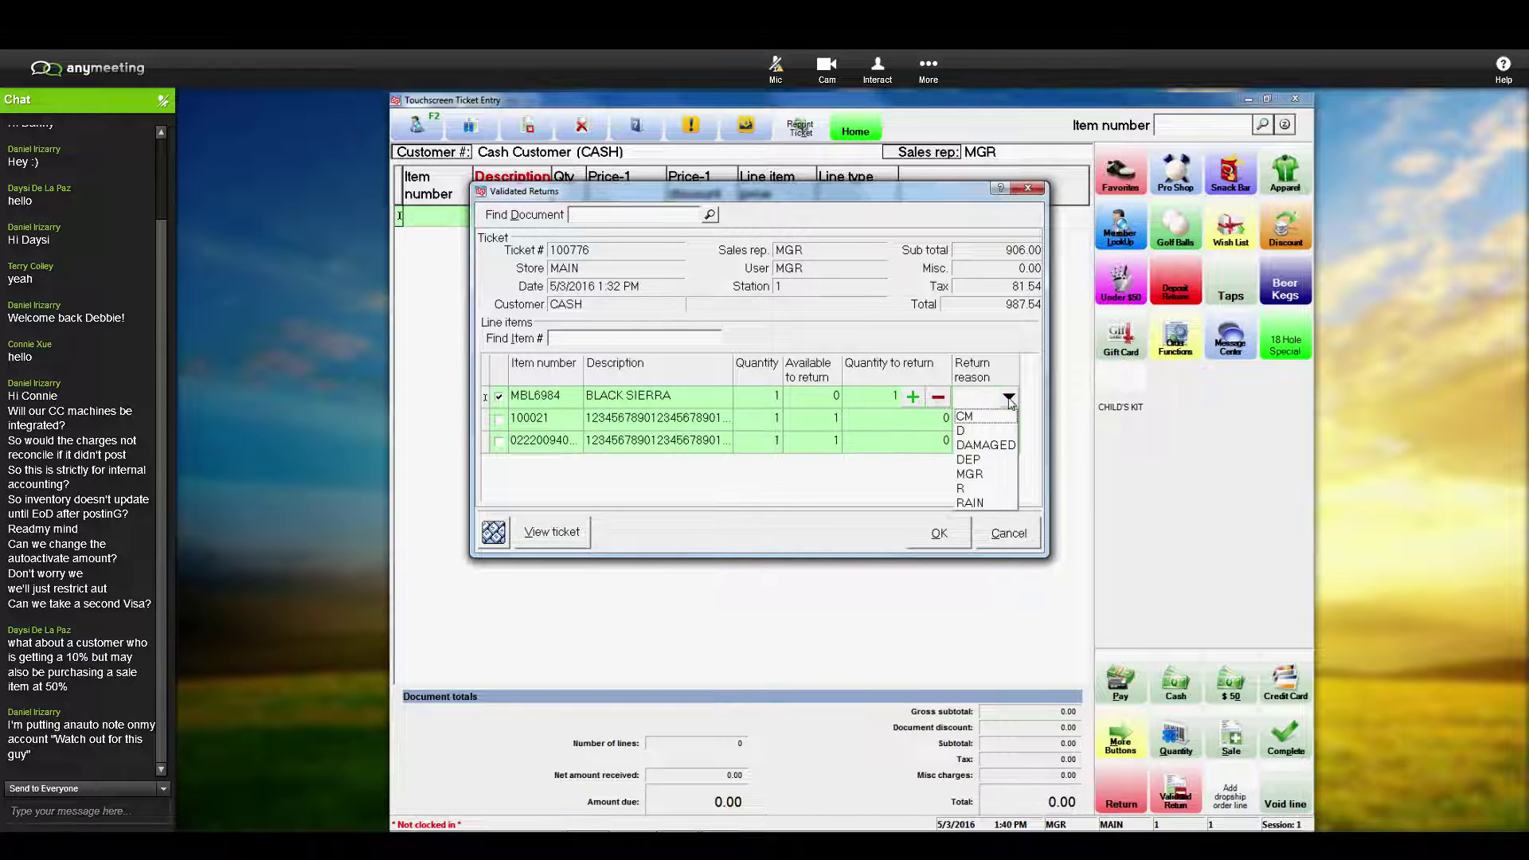
{"action": "left_click", "coordinate": [986, 445]}
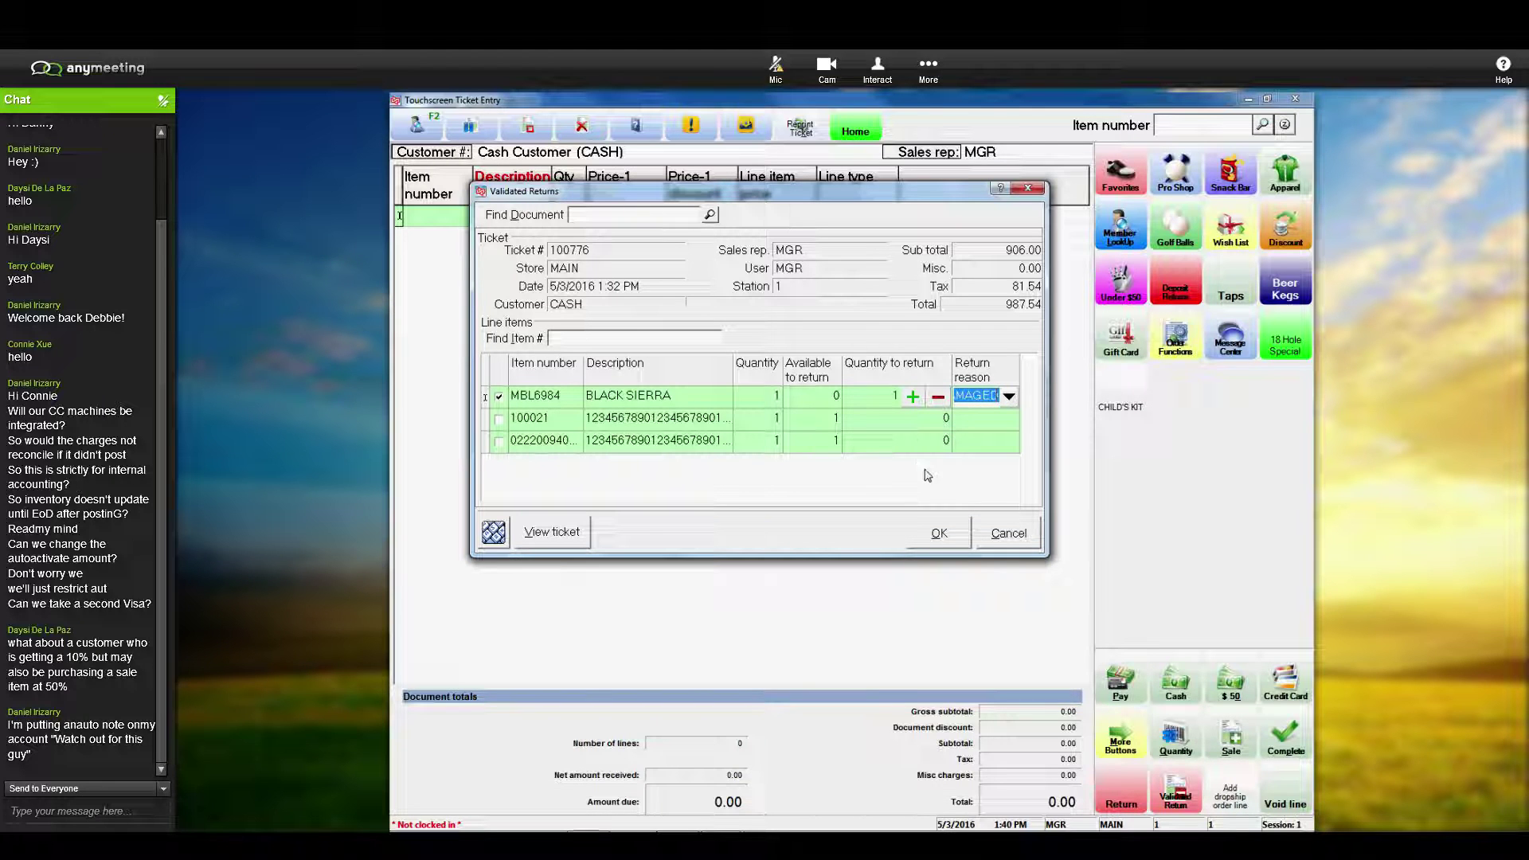
{"action": "left_click", "coordinate": [946, 541]}
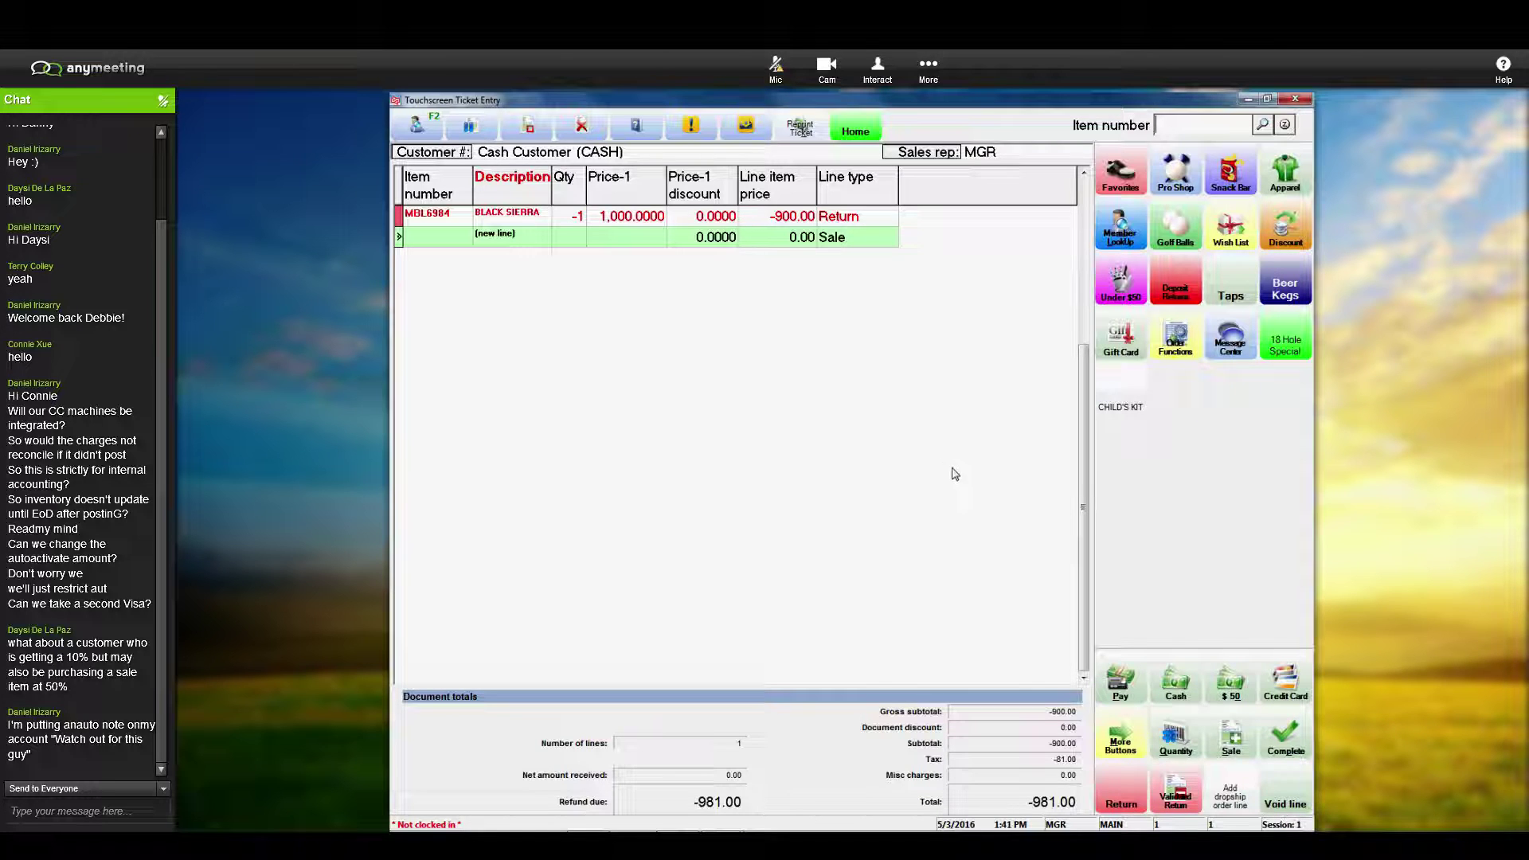
Step: Refund the full return balance in cash and finish the ticket
{"action": "left_click", "coordinate": [1175, 684]}
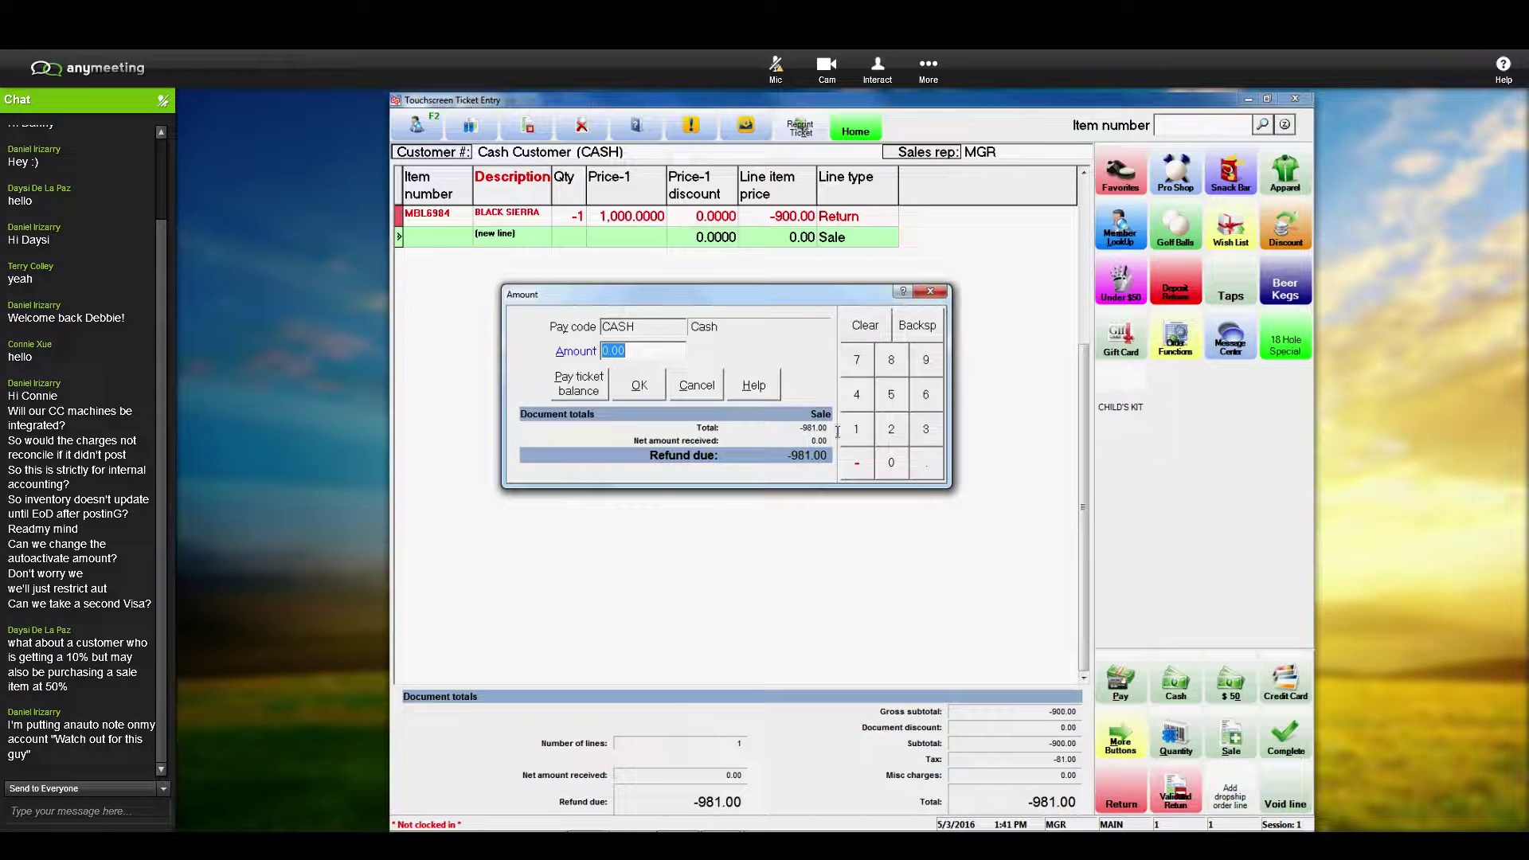
{"action": "left_click", "coordinate": [579, 390]}
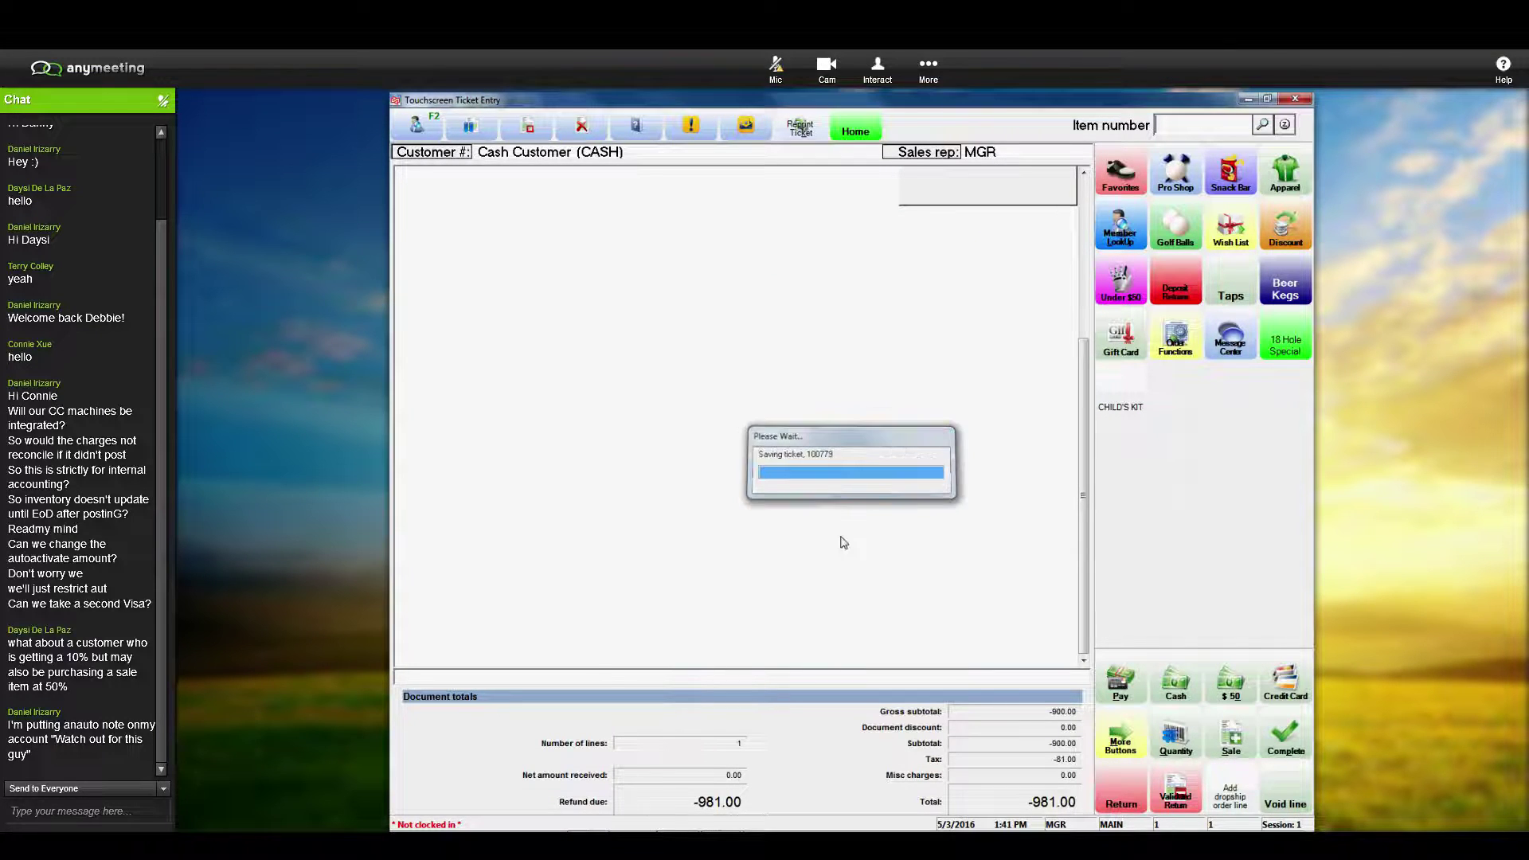
{"action": "left_click", "coordinate": [903, 575]}
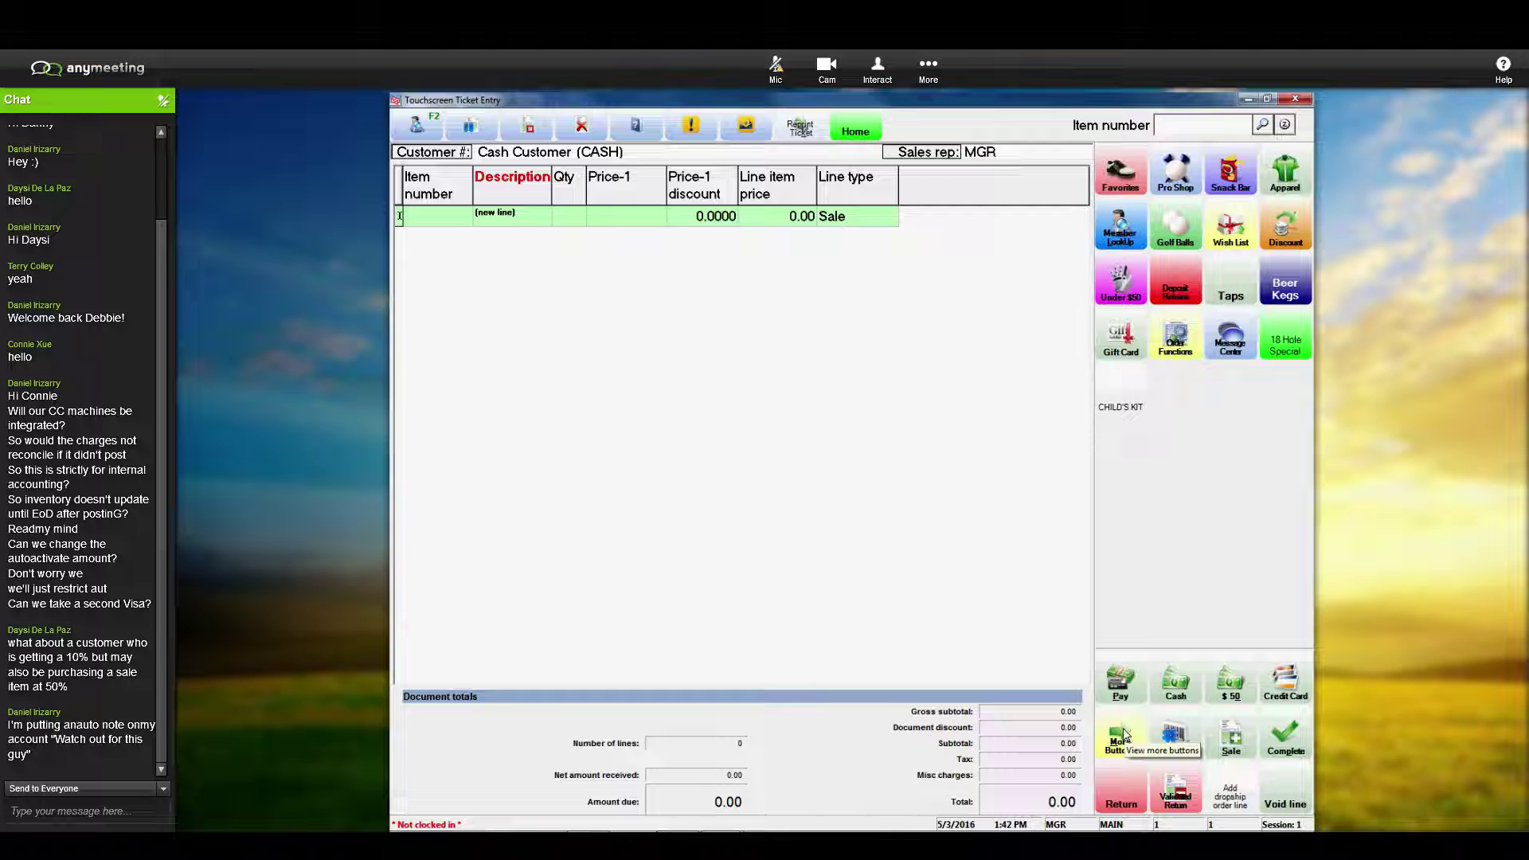
Step: Add order lines for one TaylorMade FireSole Driver (TAY-FSD) and one Adams Tight Lies 3 Wood (ADM-TL3)
{"action": "left_click", "coordinate": [1177, 336]}
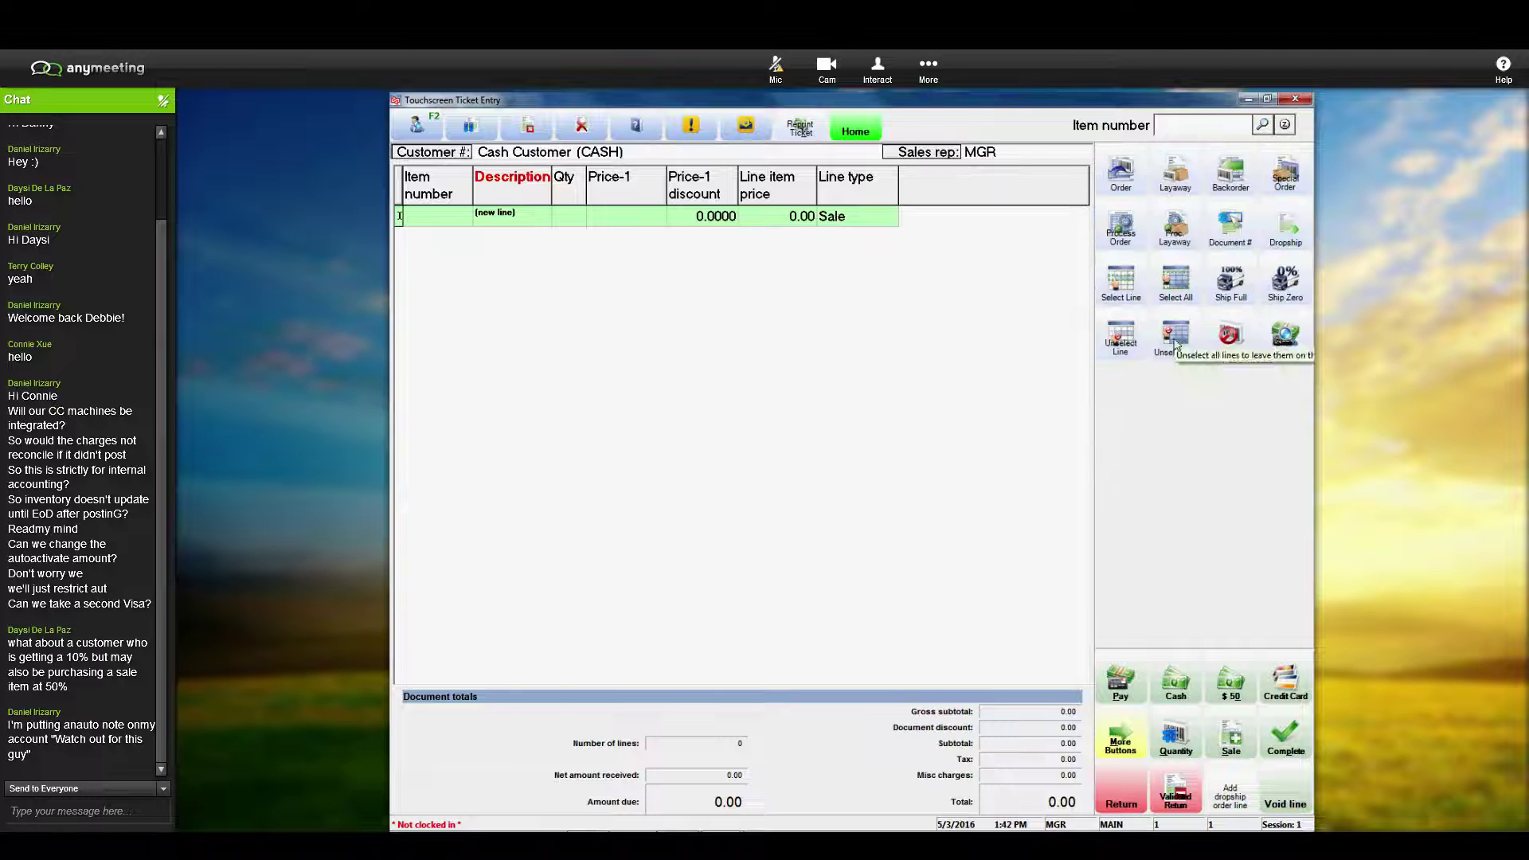
{"action": "left_click", "coordinate": [1114, 180]}
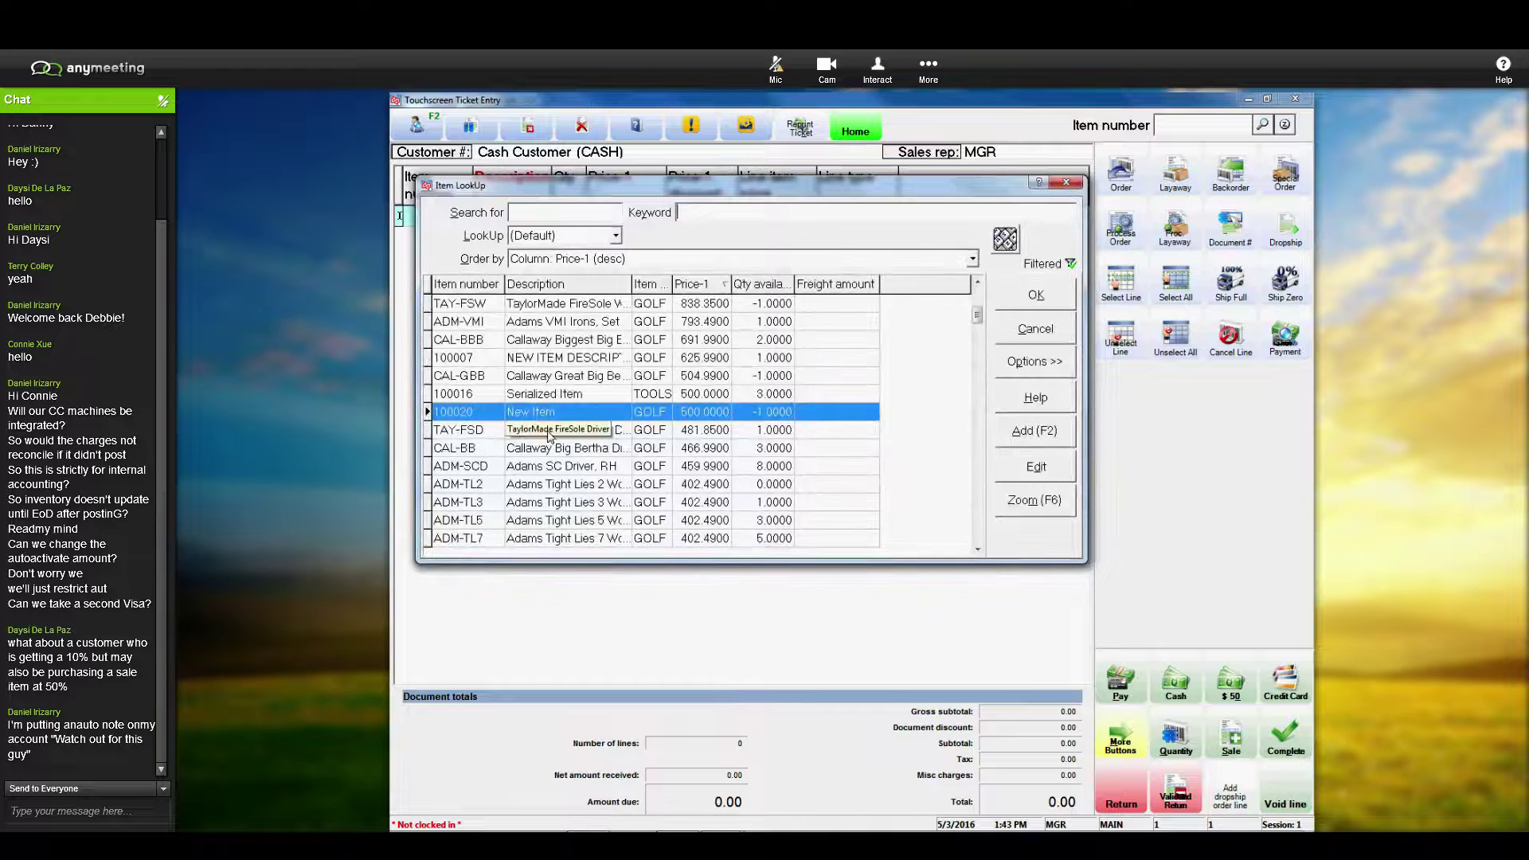
{"action": "left_click", "coordinate": [588, 430]}
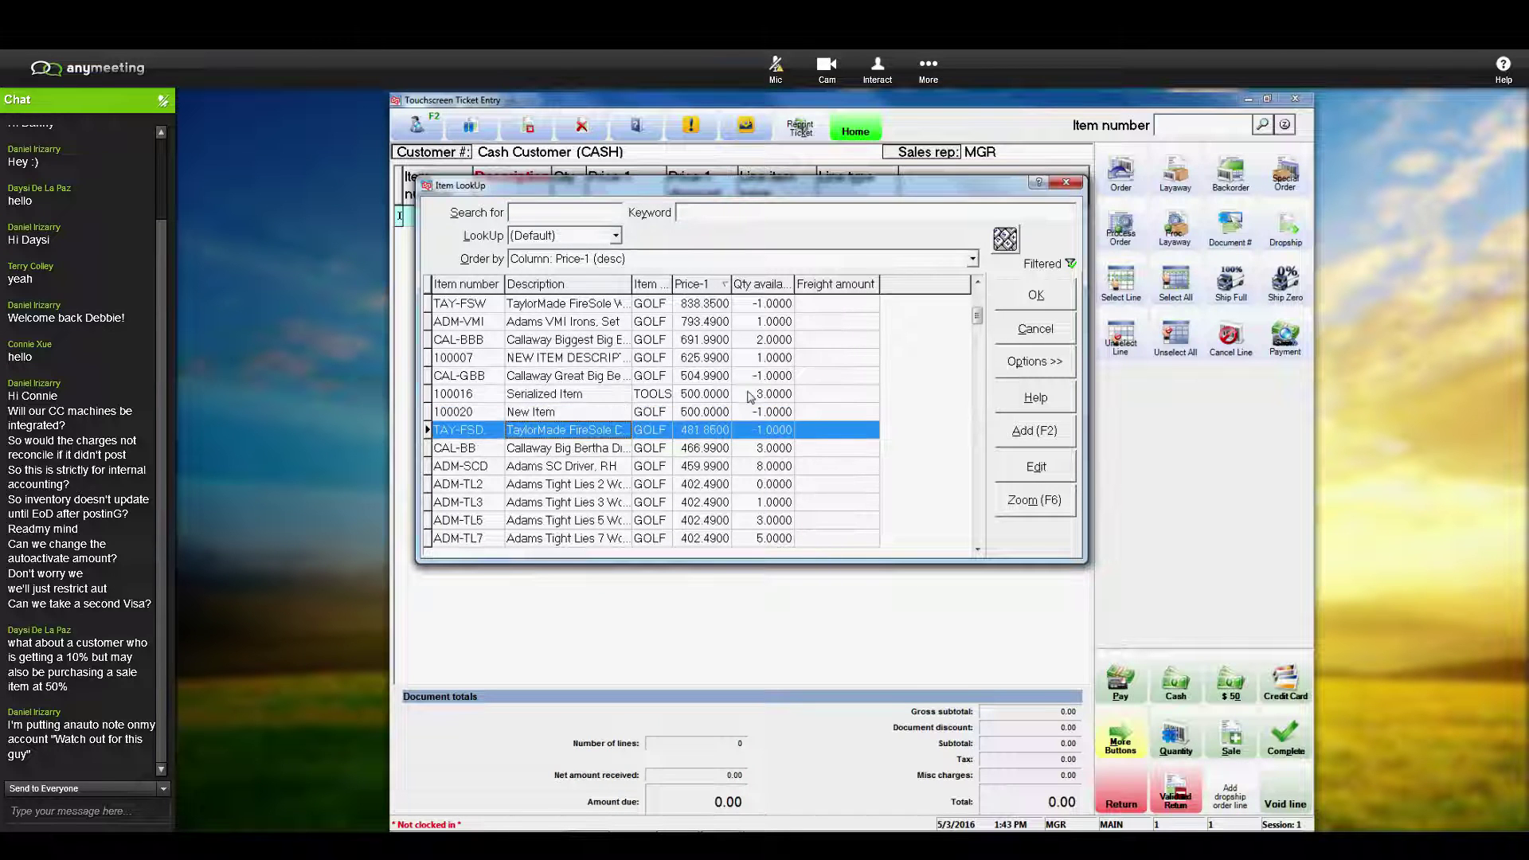
{"action": "left_click", "coordinate": [1036, 295]}
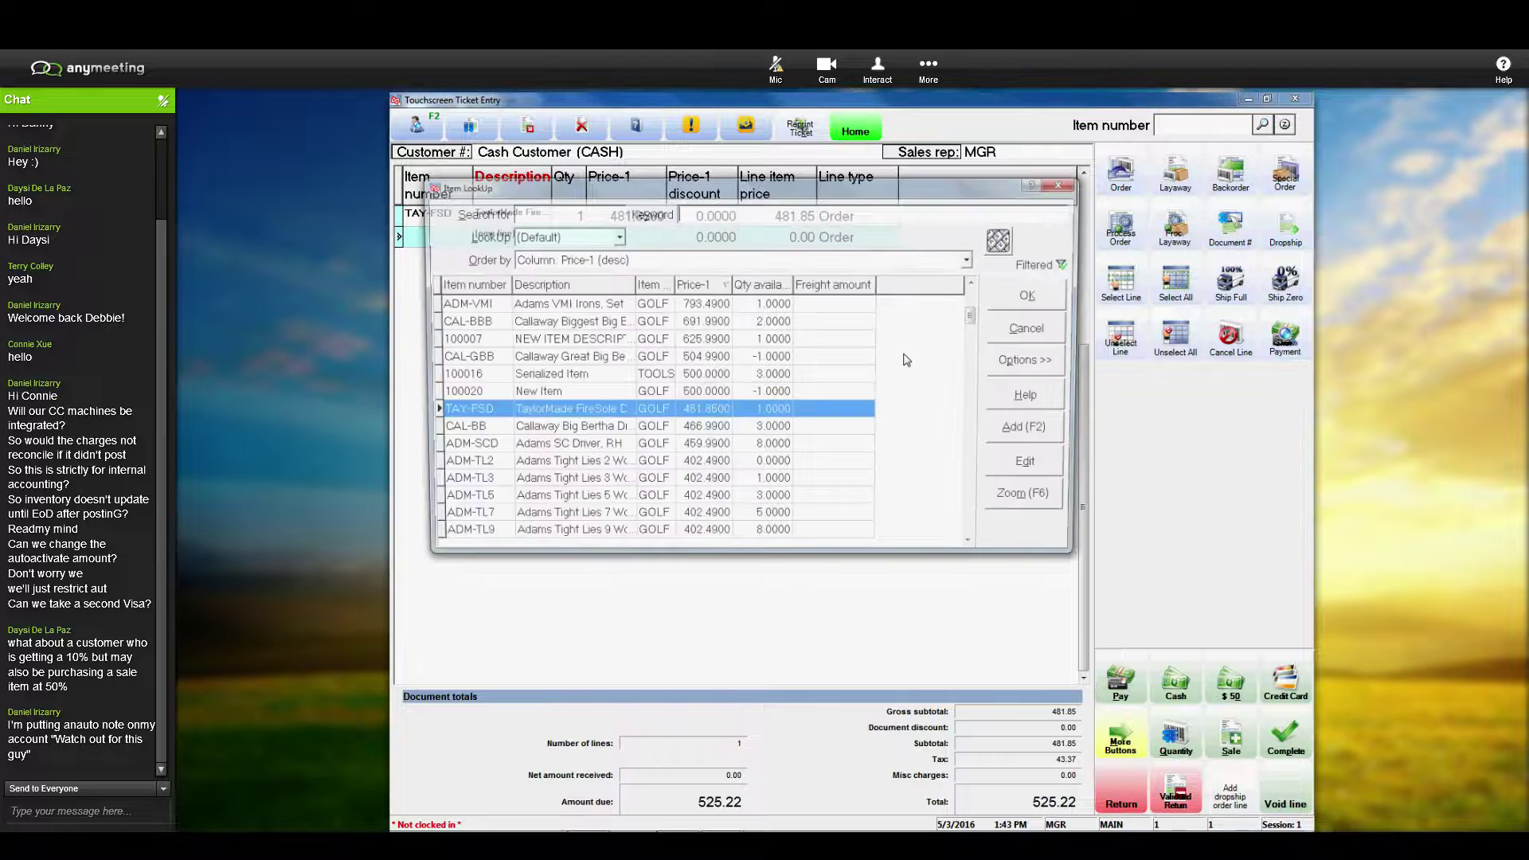
{"action": "left_click", "coordinate": [586, 488]}
{"action": "left_click", "coordinate": [1035, 294]}
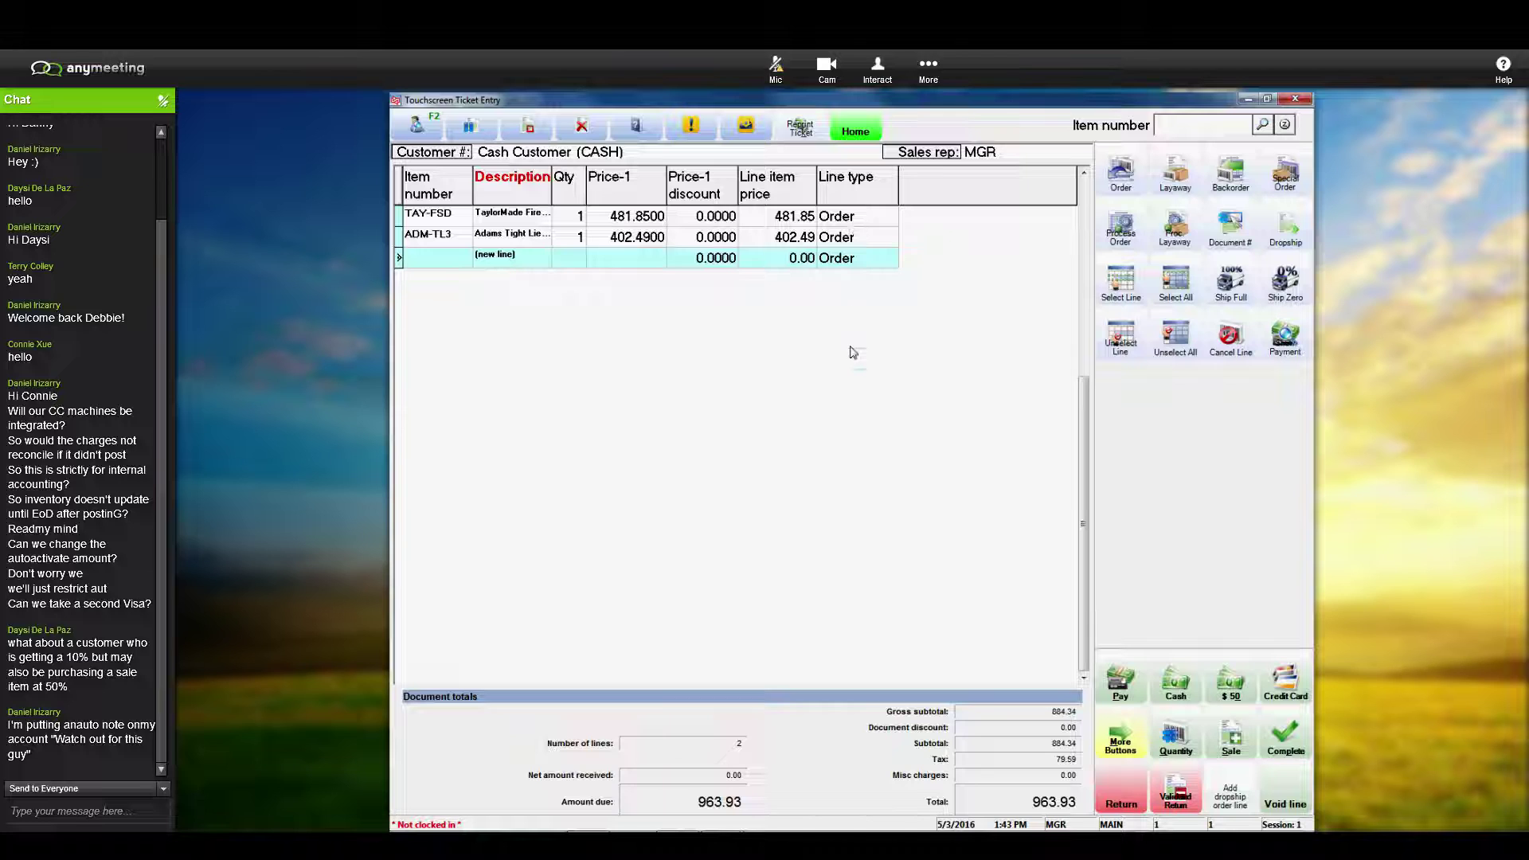
Step: Replace the cash customer on the order with an existing customer by searching the customer lookup for the customer number
{"action": "left_click", "coordinate": [1119, 683]}
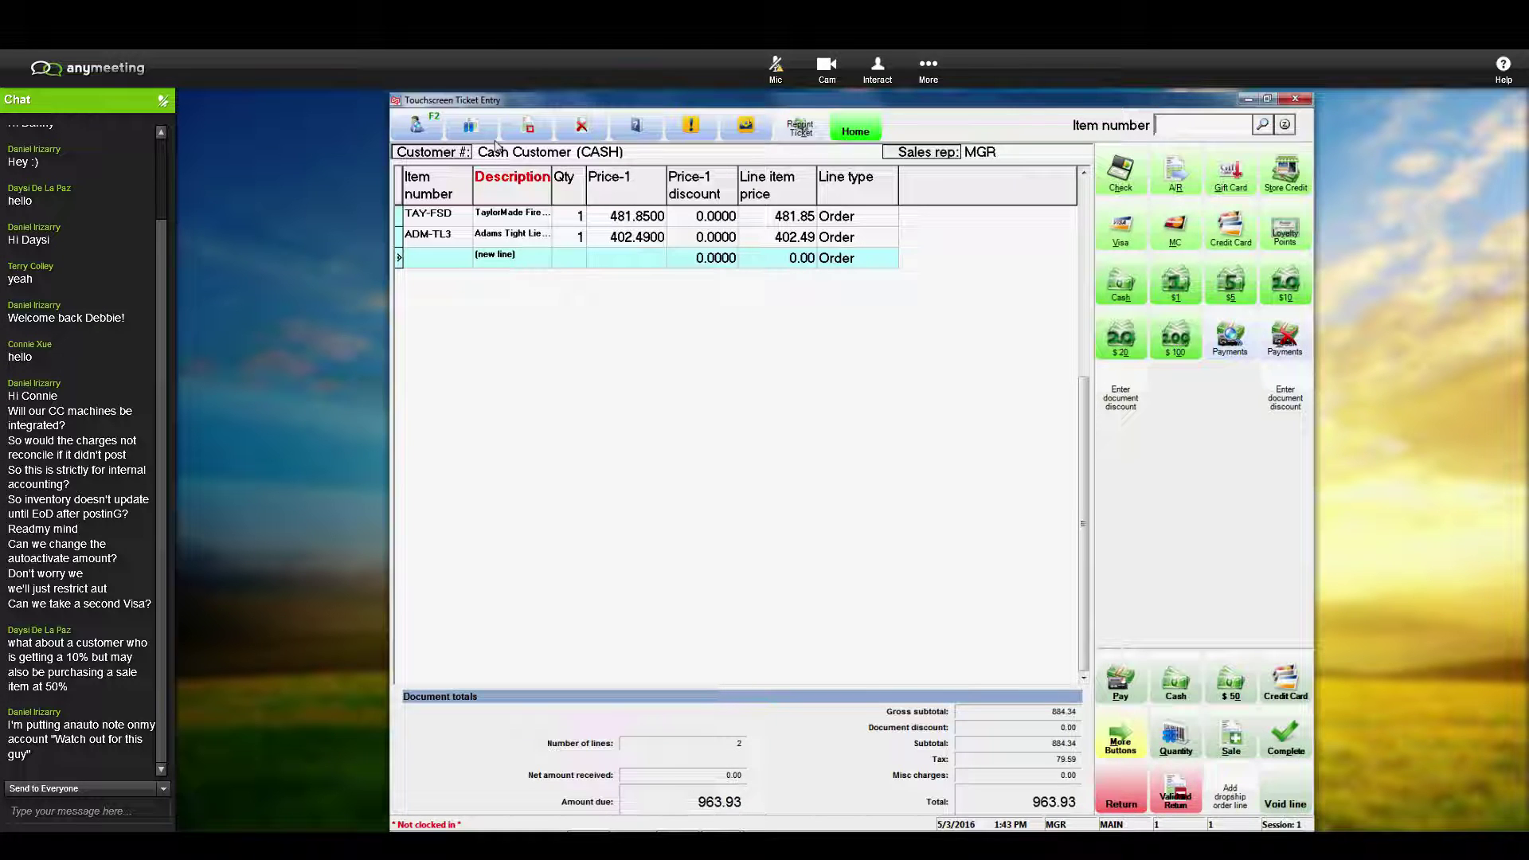
{"action": "left_click", "coordinate": [417, 127]}
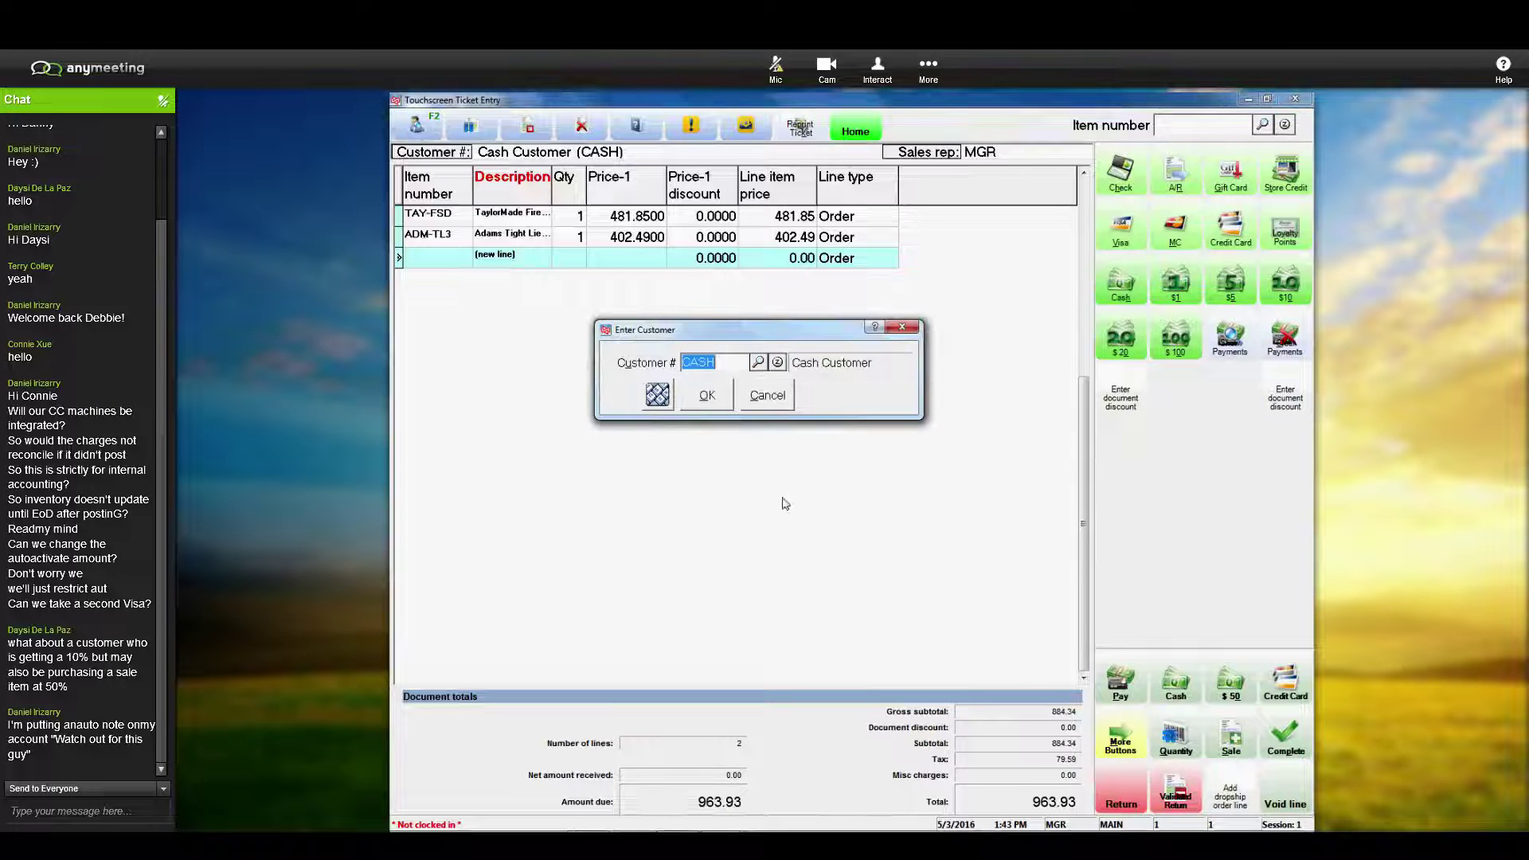
{"action": "left_click", "coordinate": [761, 364]}
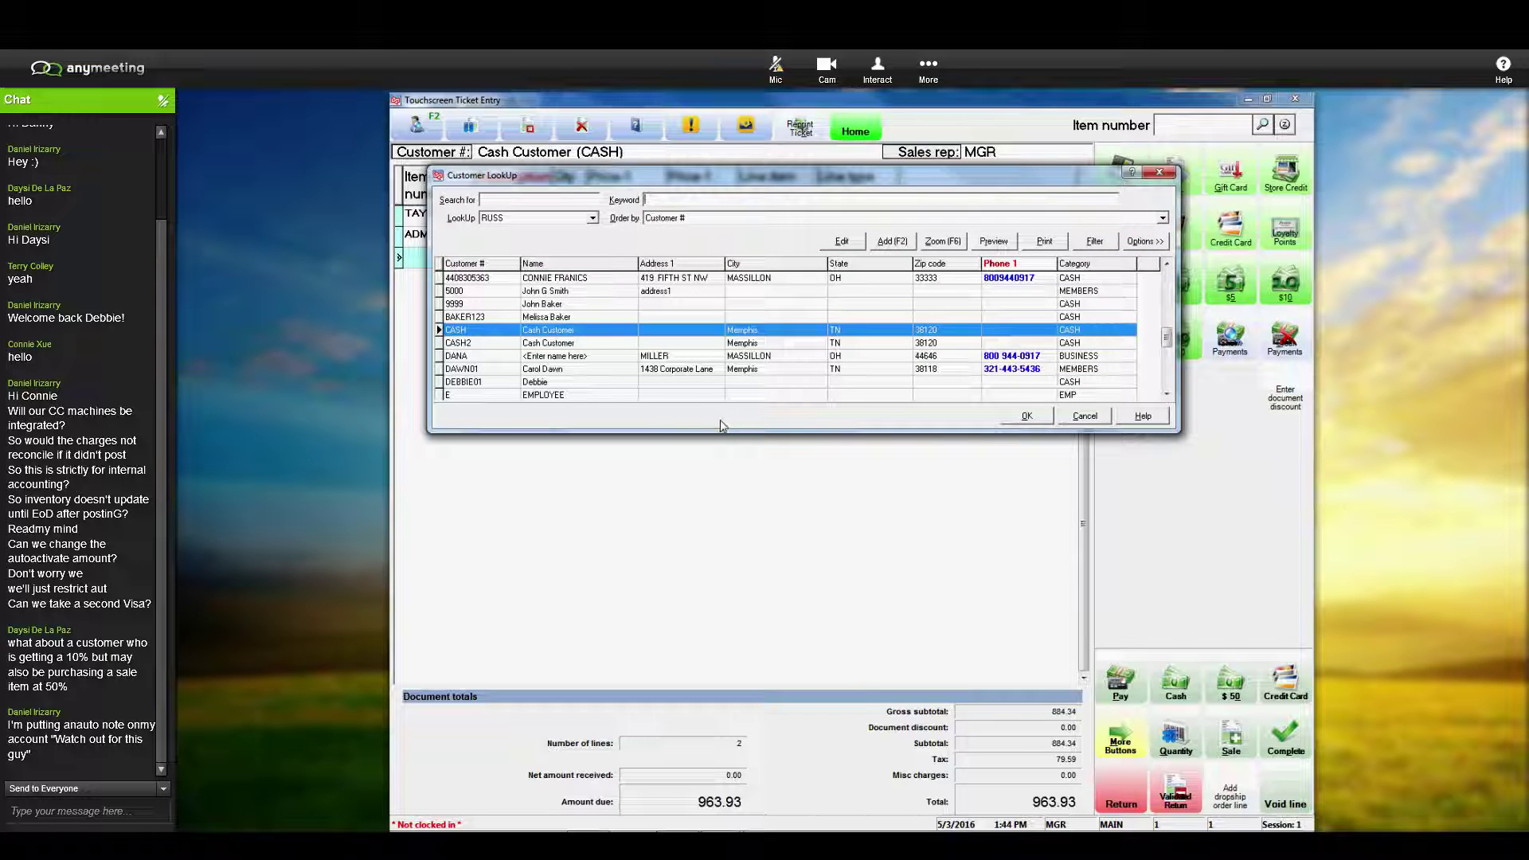
{"action": "type", "text": "1000"}
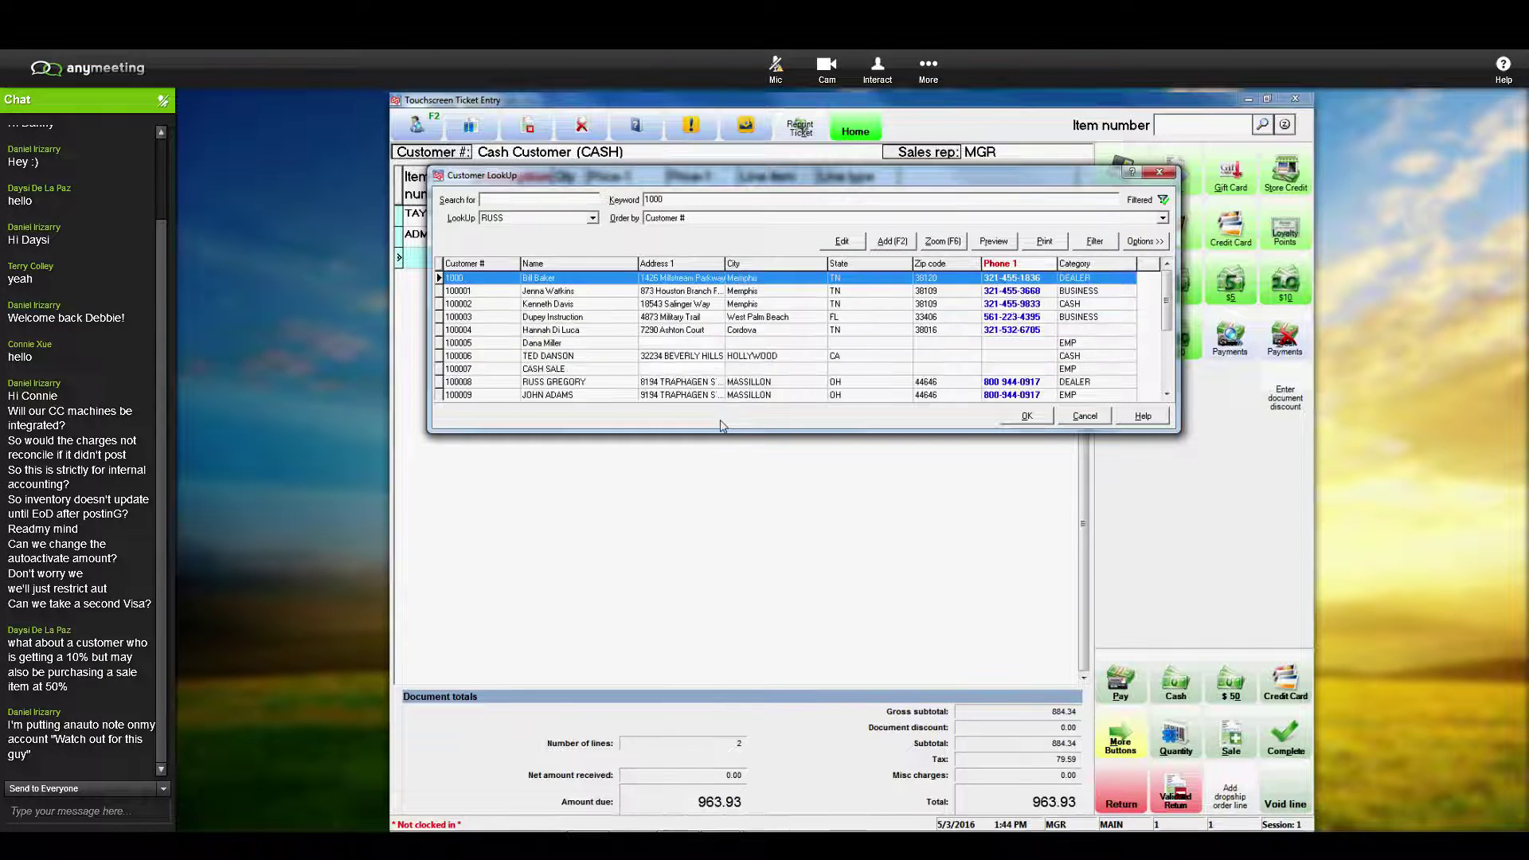
{"action": "left_click", "coordinate": [1026, 417]}
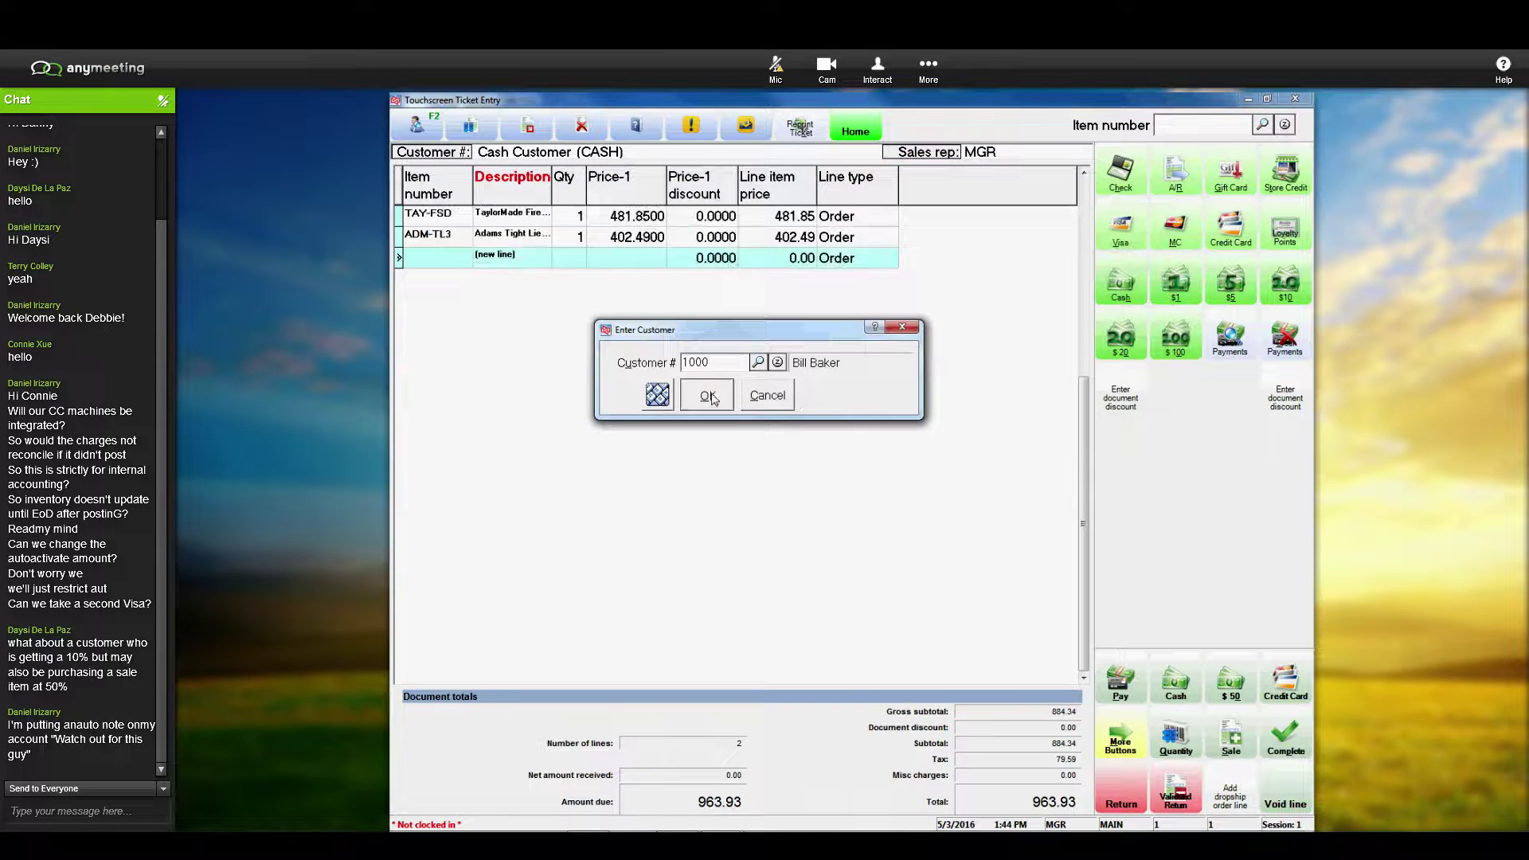
{"action": "left_click", "coordinate": [709, 396]}
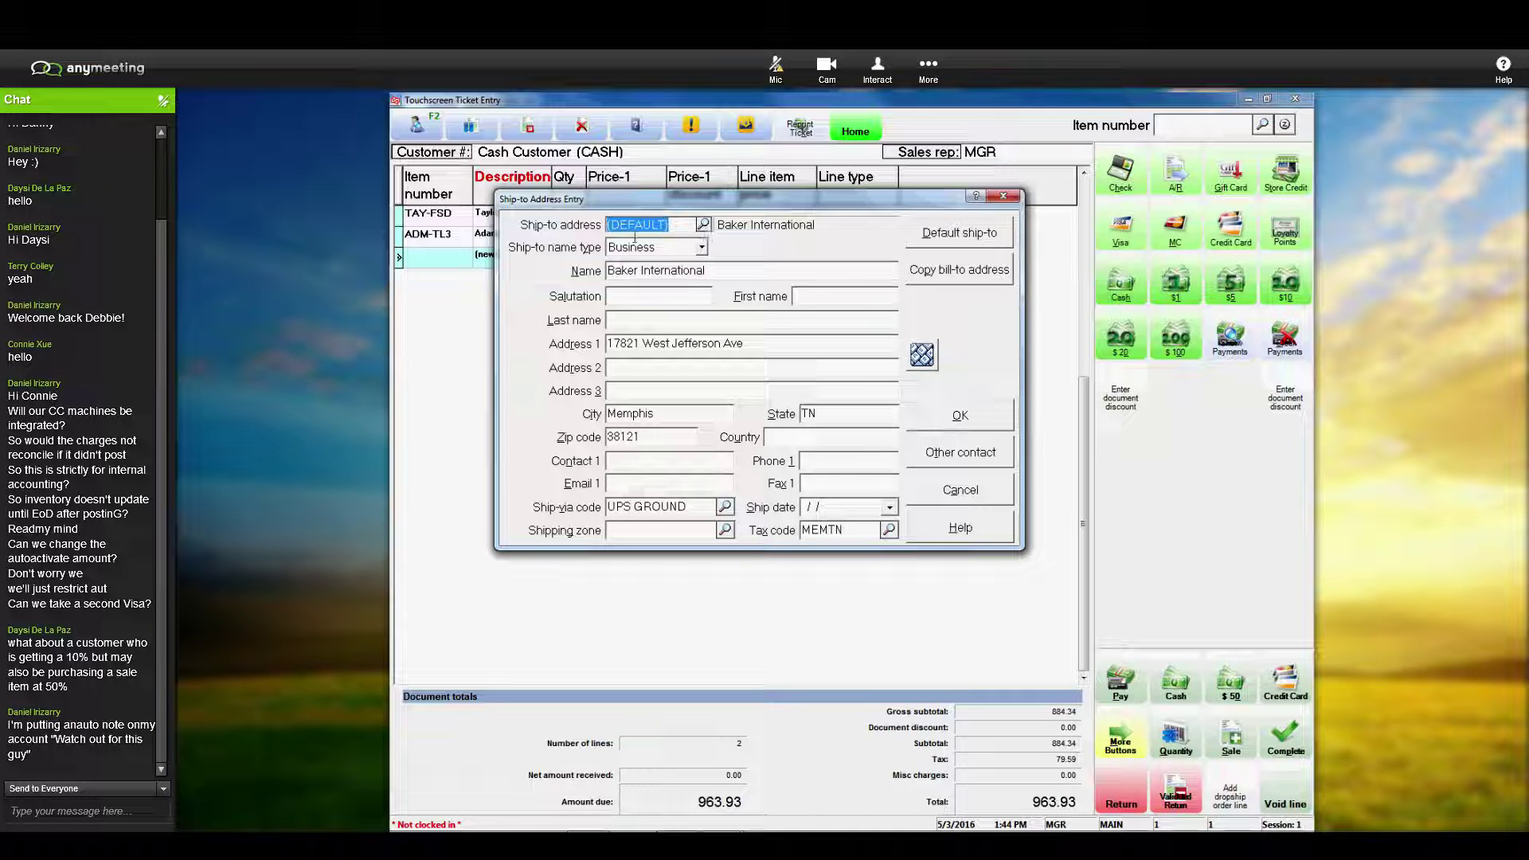
Step: Set the order's ship-to address to the customer's MAIN address, overwriting the default ship-to details, and dismiss the customer note
{"action": "left_click", "coordinate": [704, 224]}
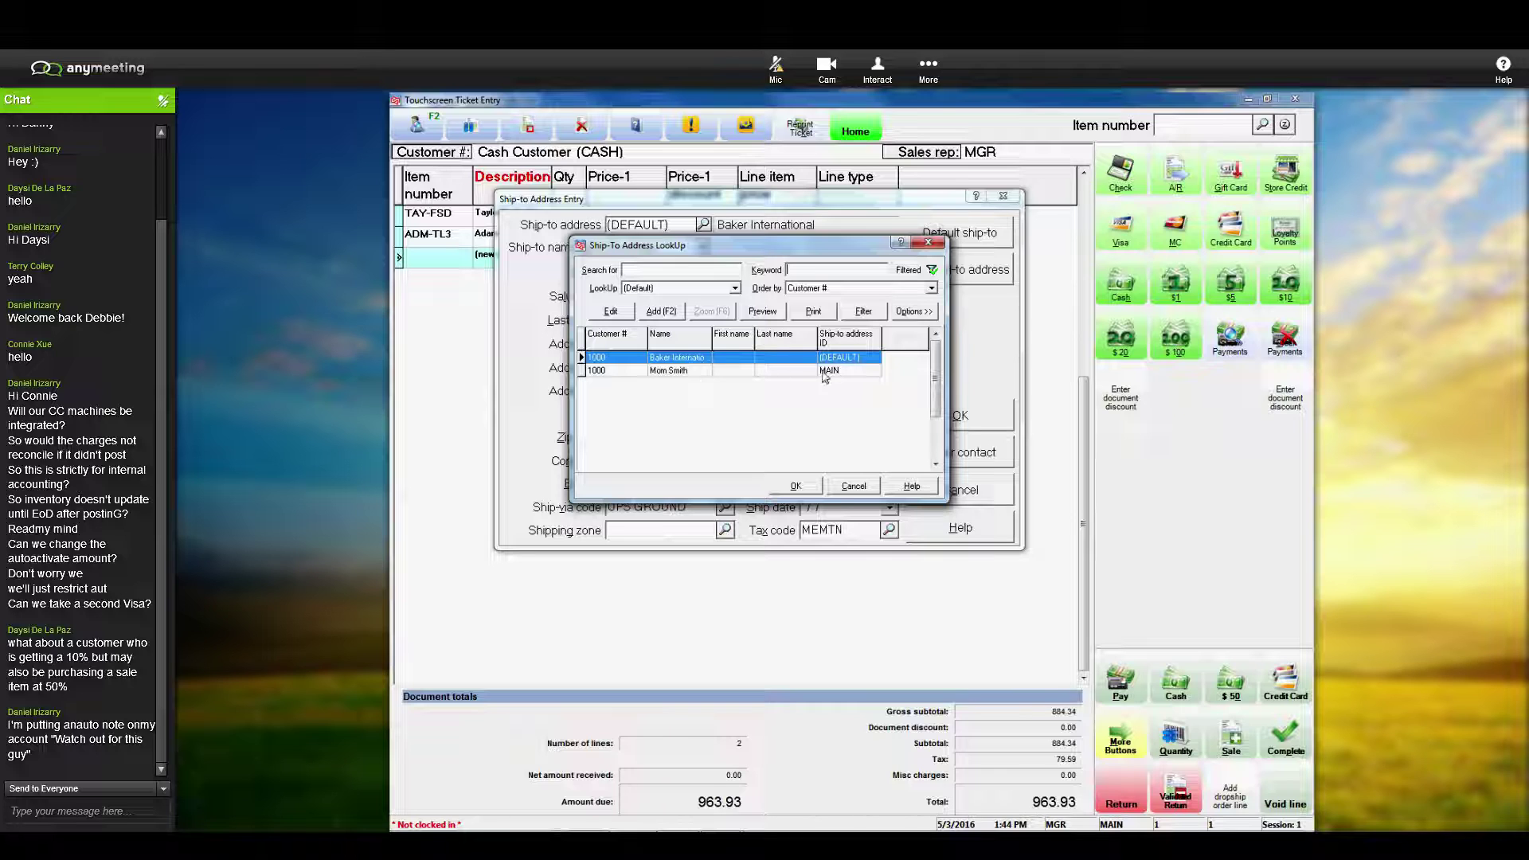
{"action": "left_click", "coordinate": [627, 371]}
{"action": "left_click", "coordinate": [794, 488]}
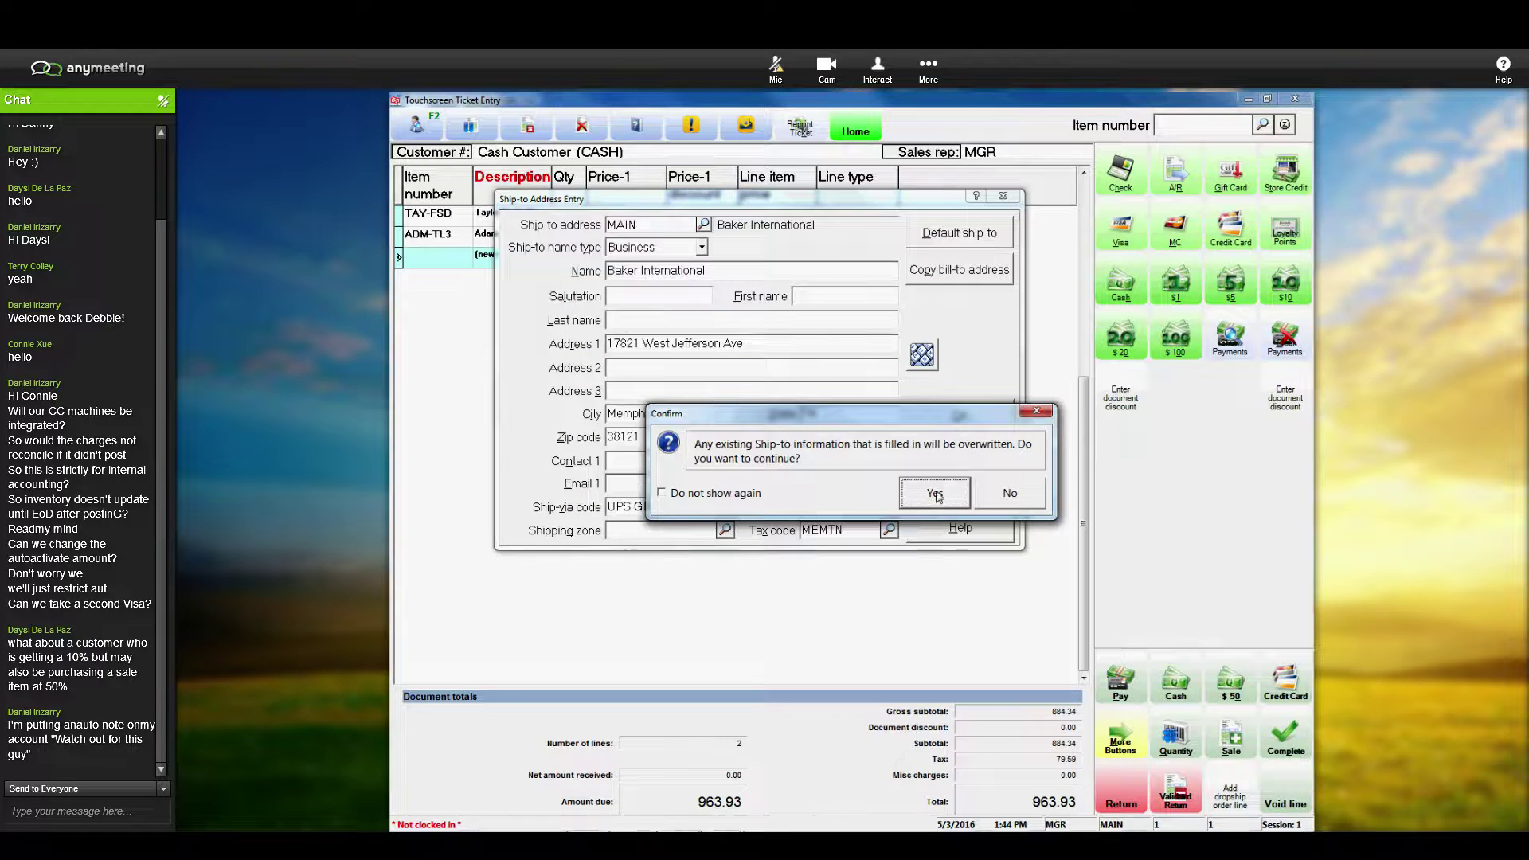
{"action": "left_click", "coordinate": [934, 494]}
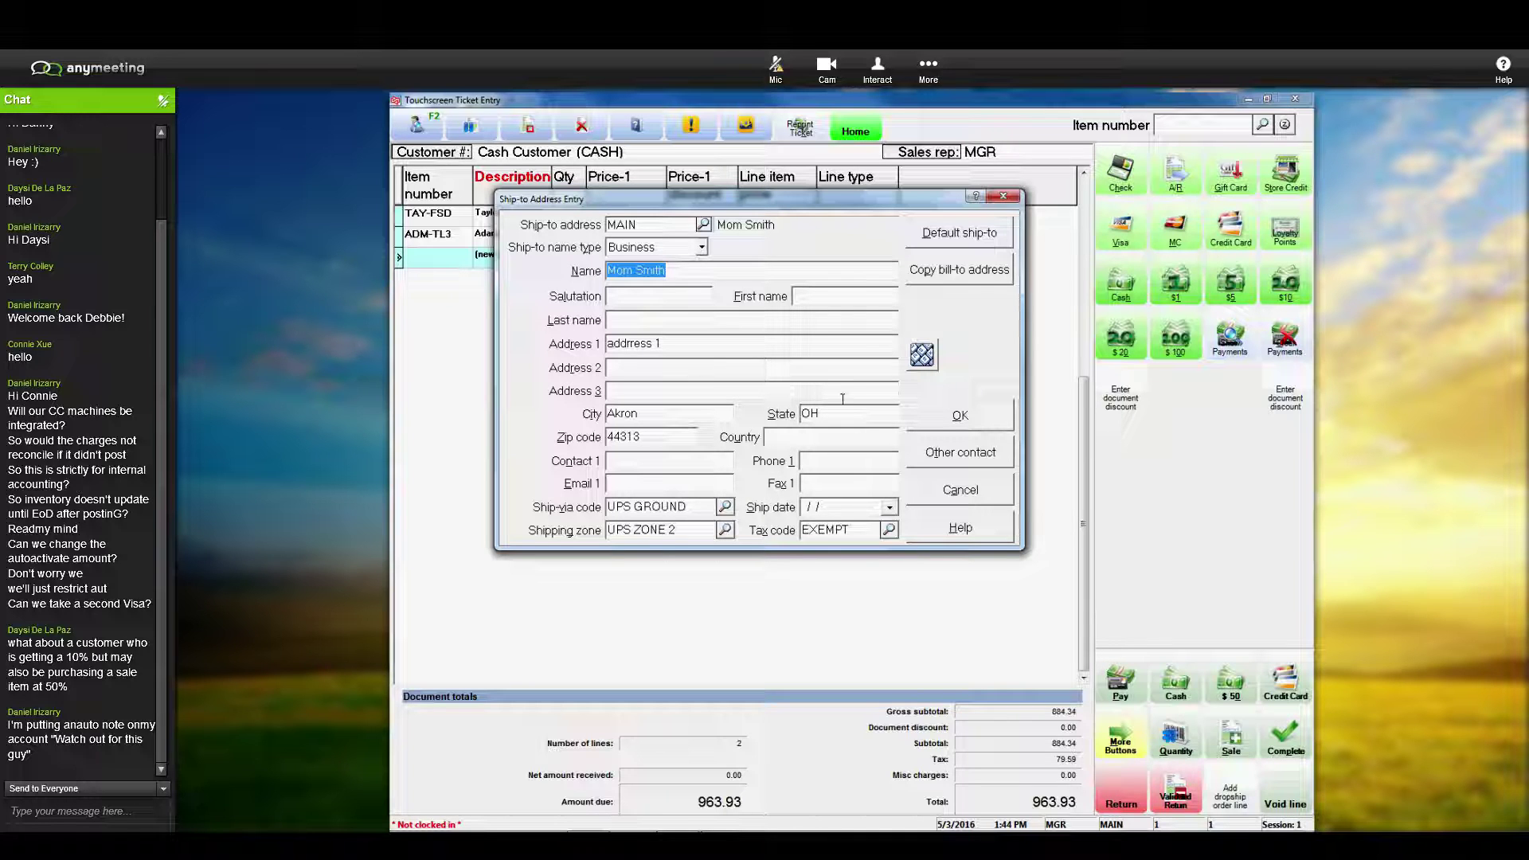
{"action": "left_click", "coordinate": [961, 422]}
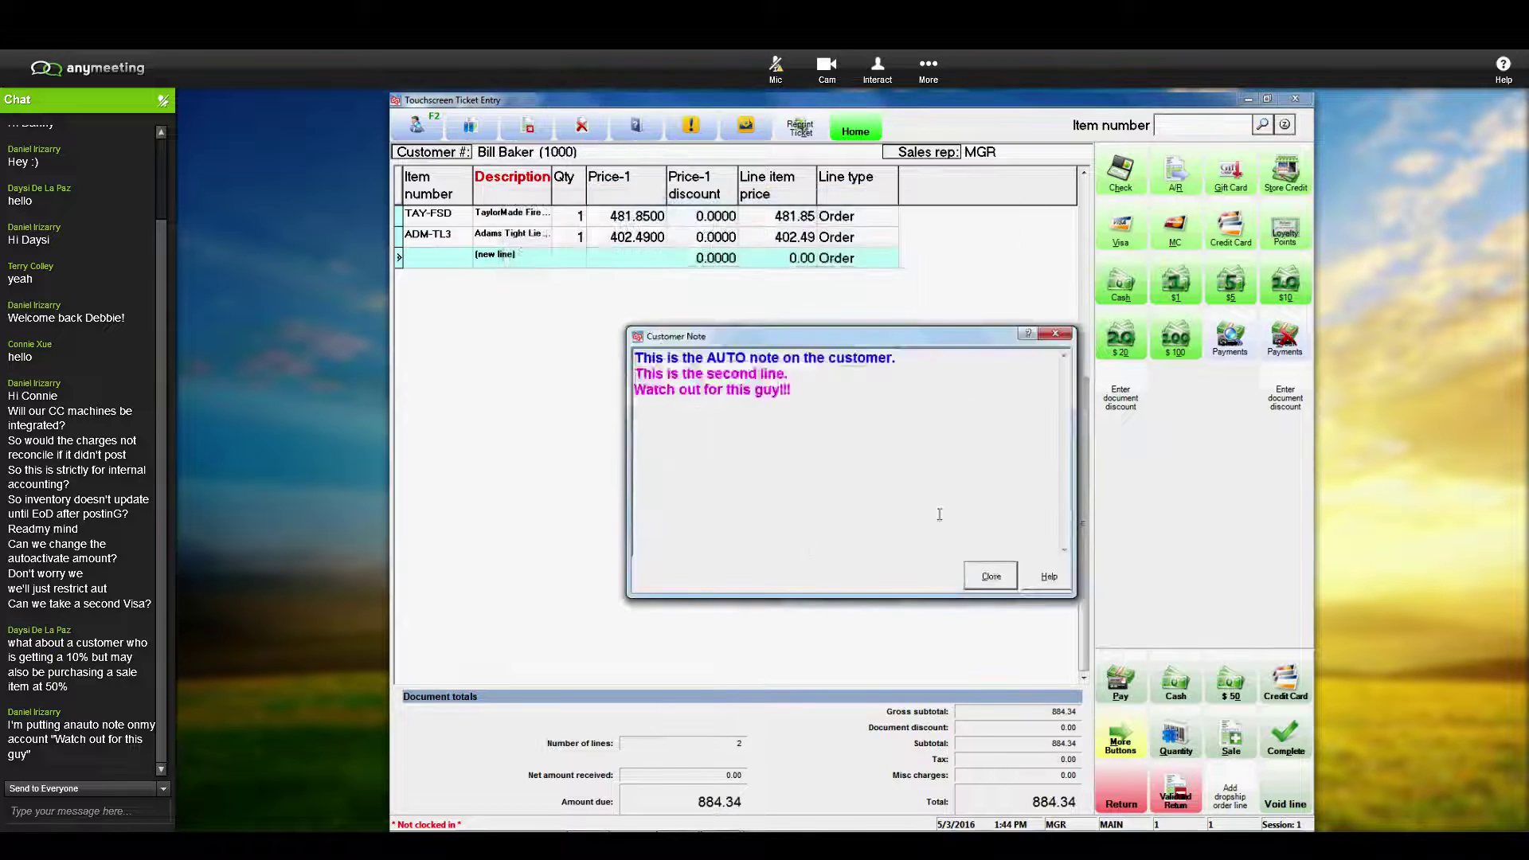
{"action": "left_click", "coordinate": [991, 578]}
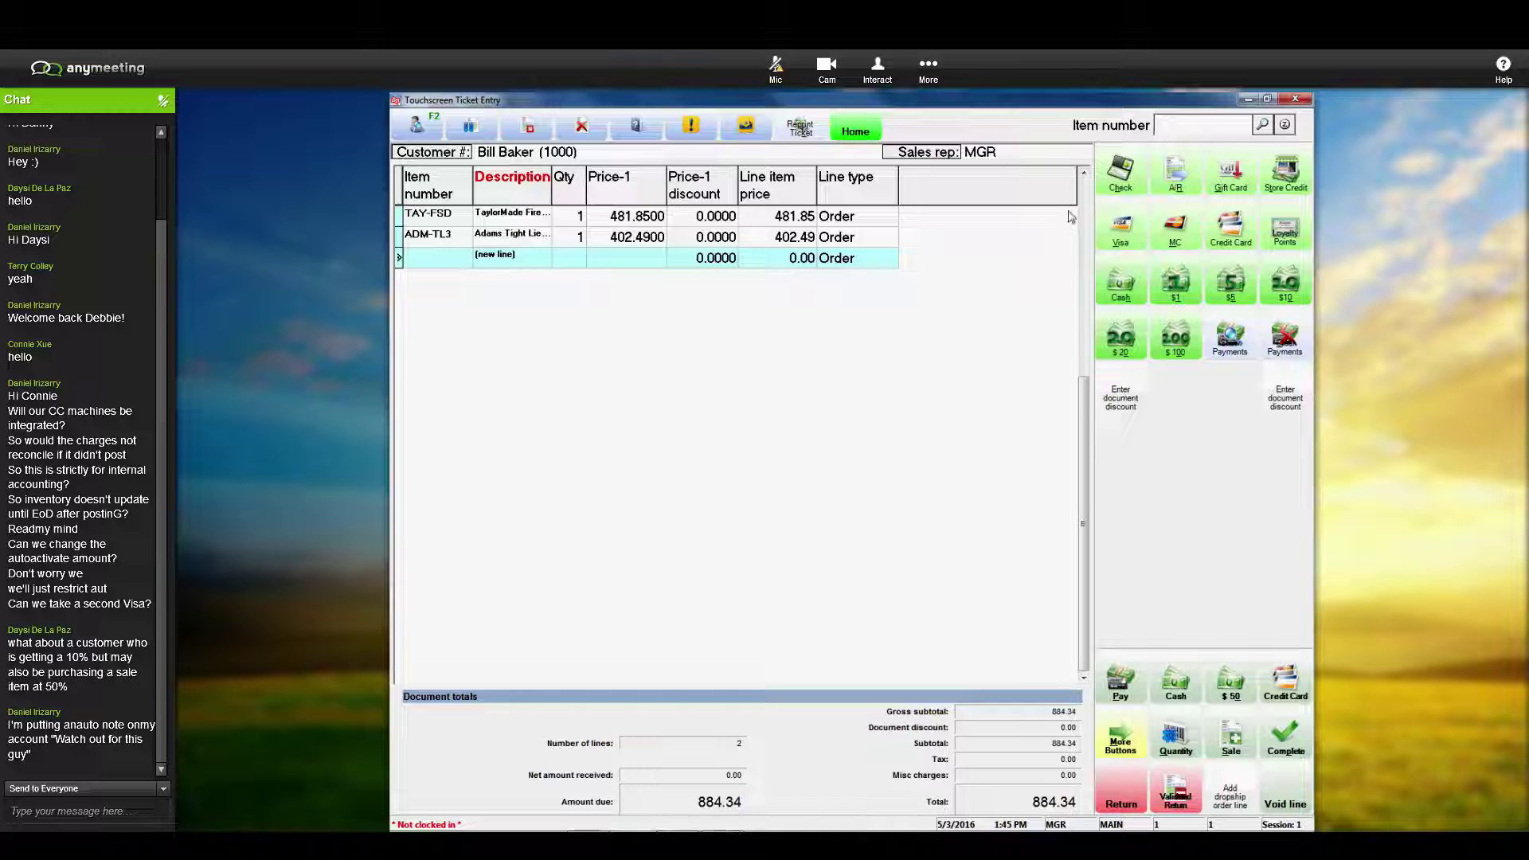
Step: Add an A/R payment to the order with Pay ticket balance off and Final payment on
{"action": "left_click", "coordinate": [1180, 174]}
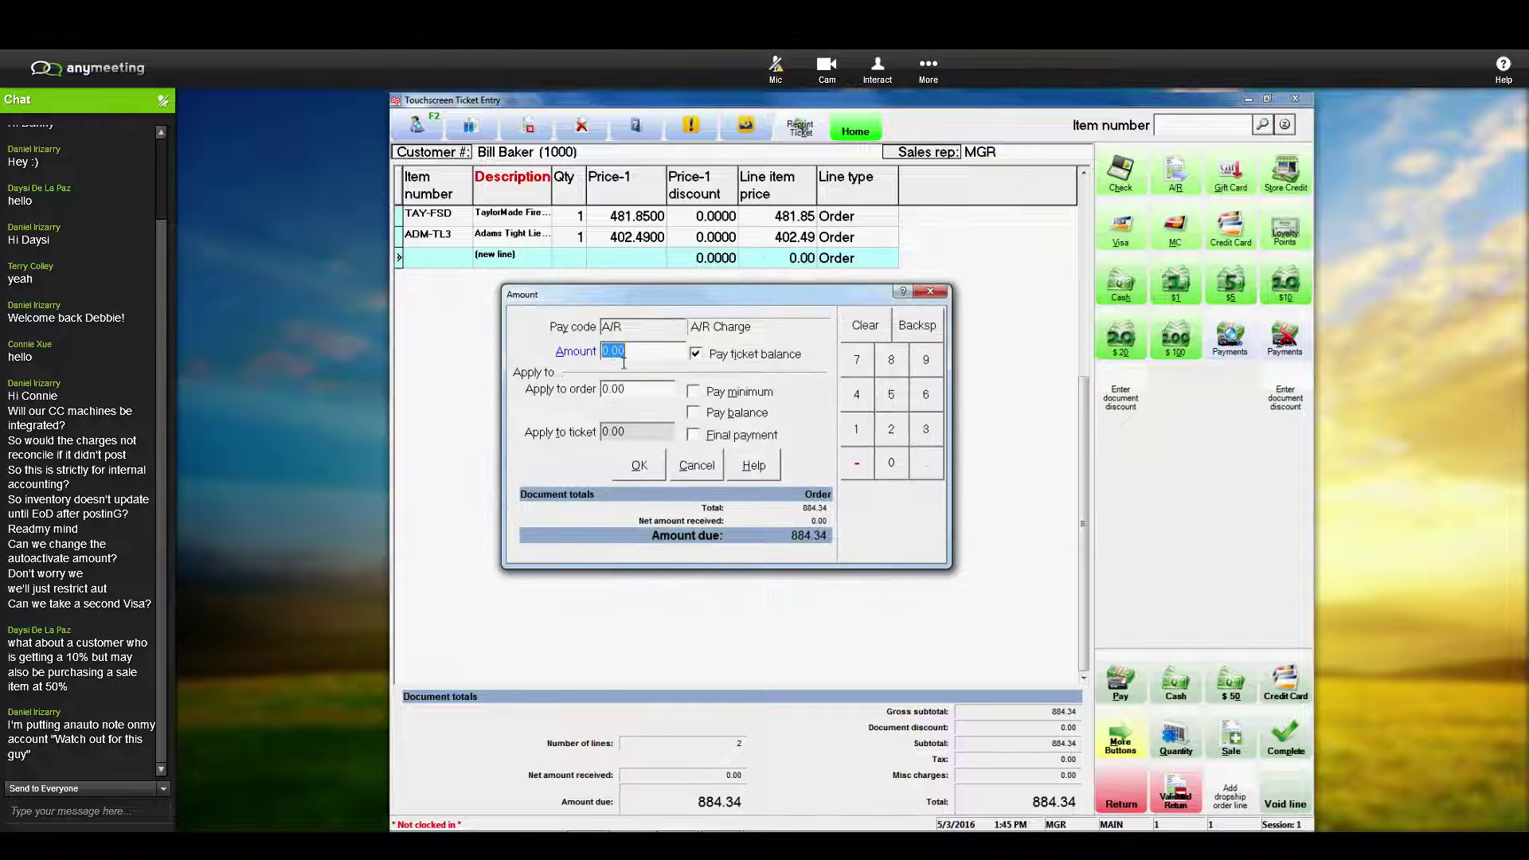
{"action": "left_click", "coordinate": [695, 354]}
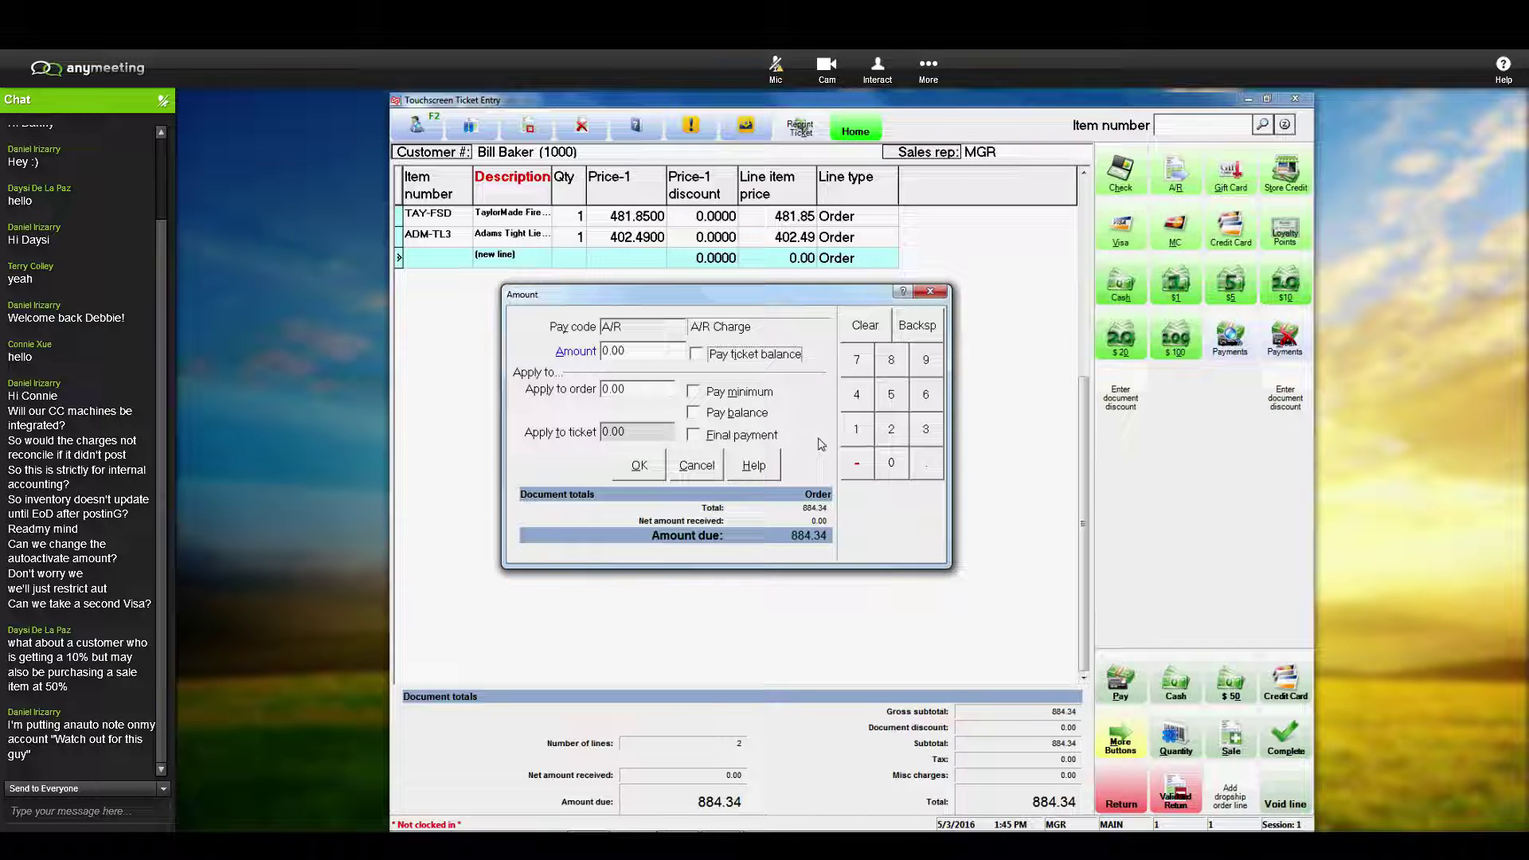
{"action": "left_click", "coordinate": [692, 438]}
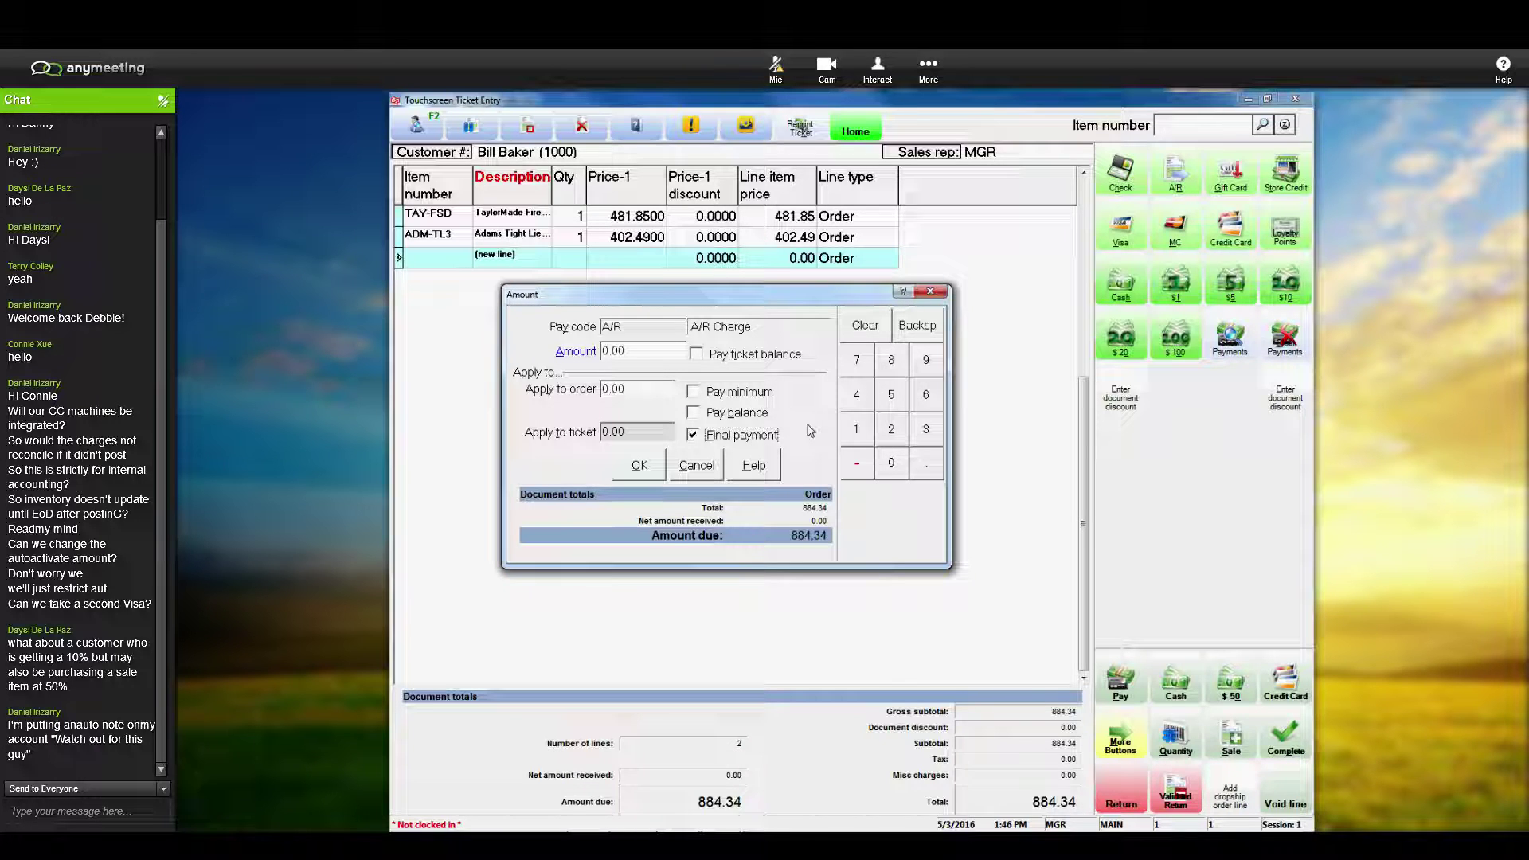
{"action": "left_click", "coordinate": [641, 469]}
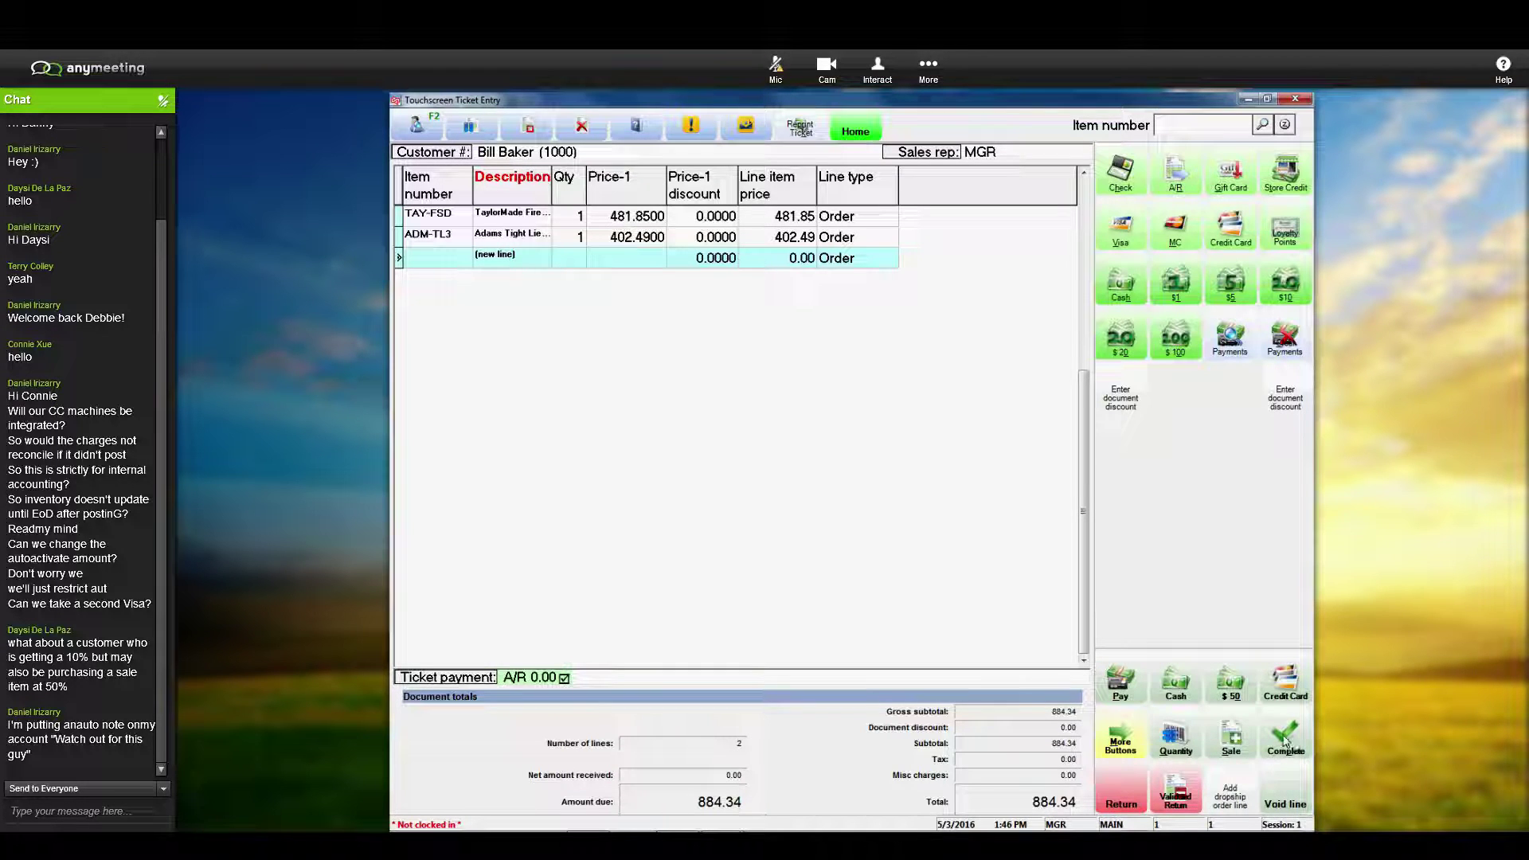
Step: Complete the order and close its document previews, including the picking ticket, and the print prompt
{"action": "left_click", "coordinate": [1284, 742]}
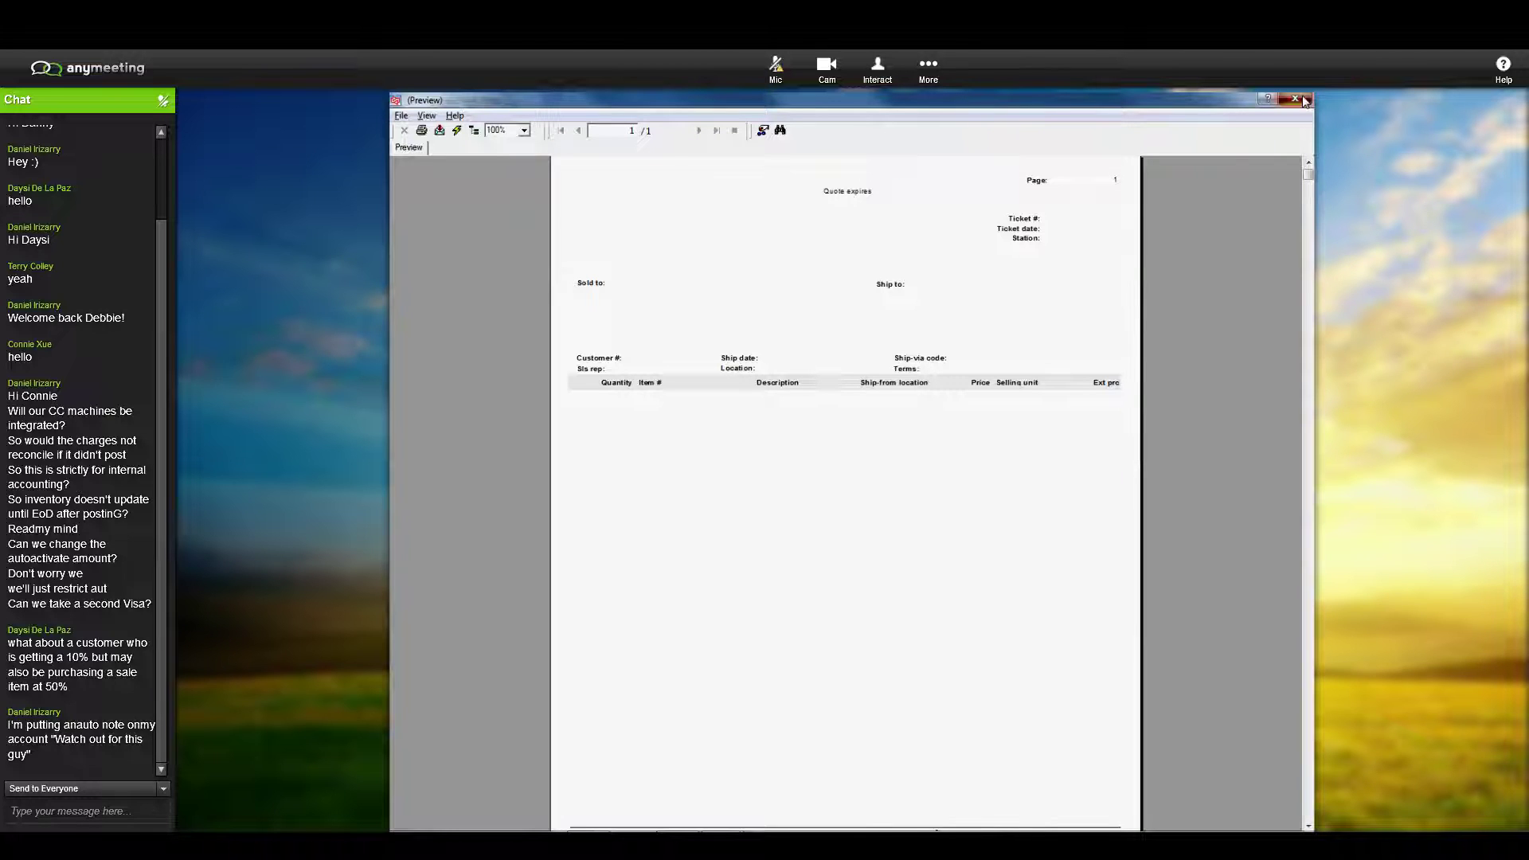
{"action": "left_click", "coordinate": [1295, 99]}
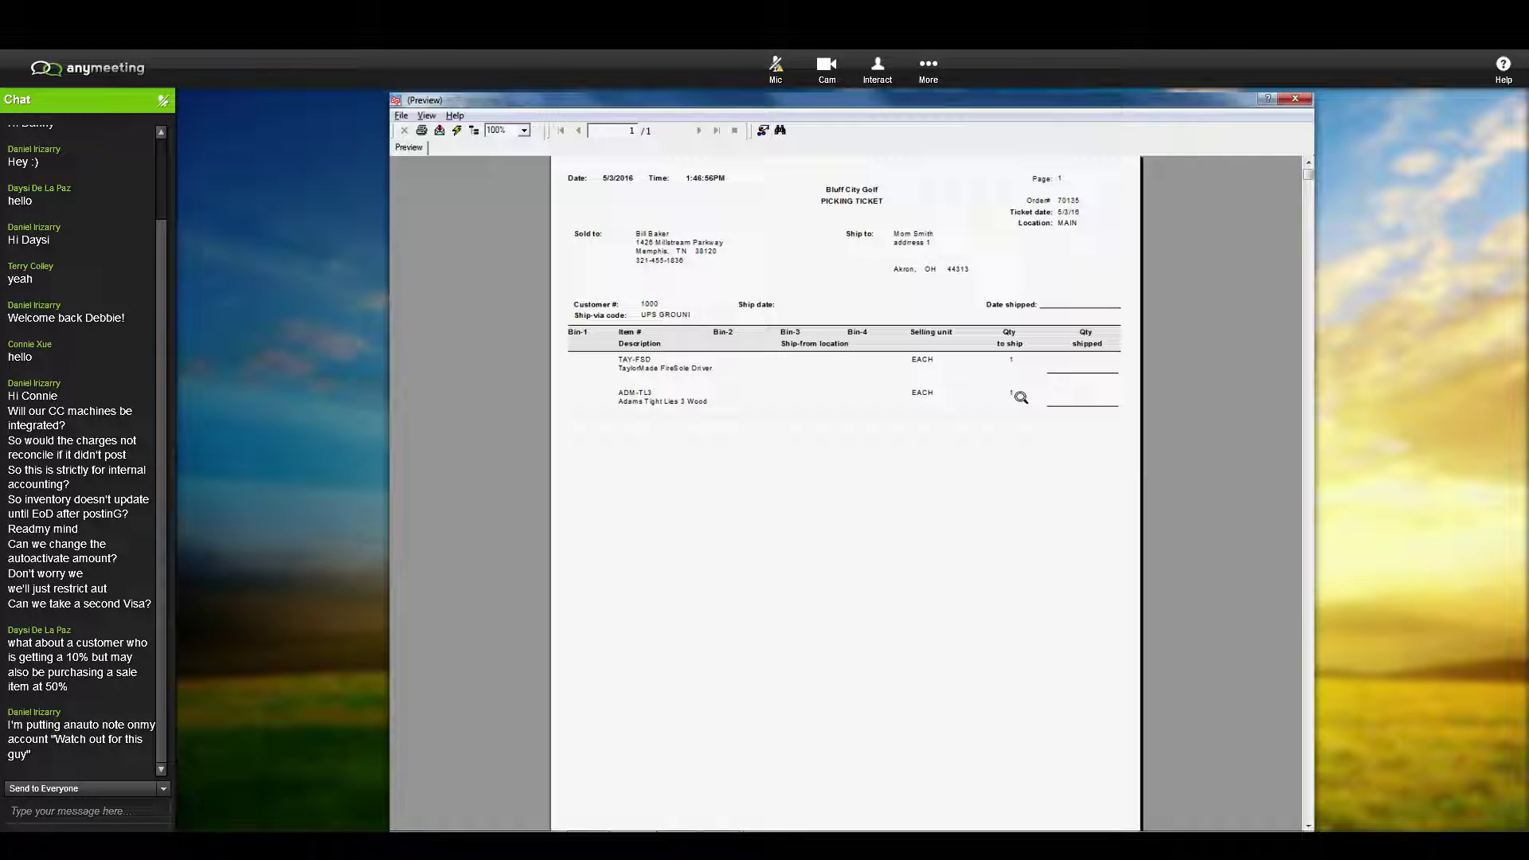
{"action": "left_click", "coordinate": [1293, 102]}
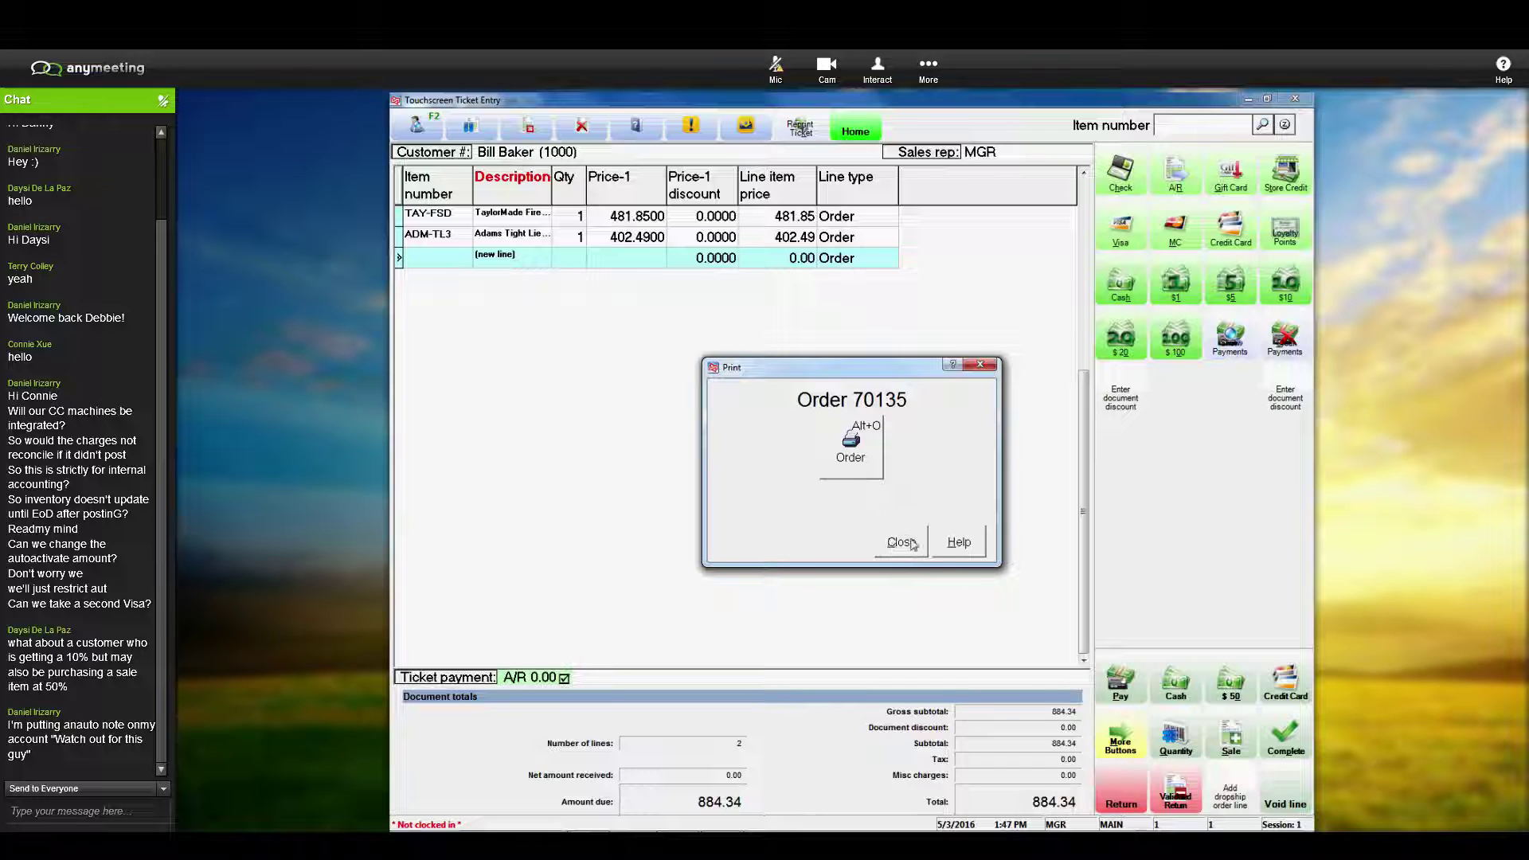
{"action": "left_click", "coordinate": [901, 544]}
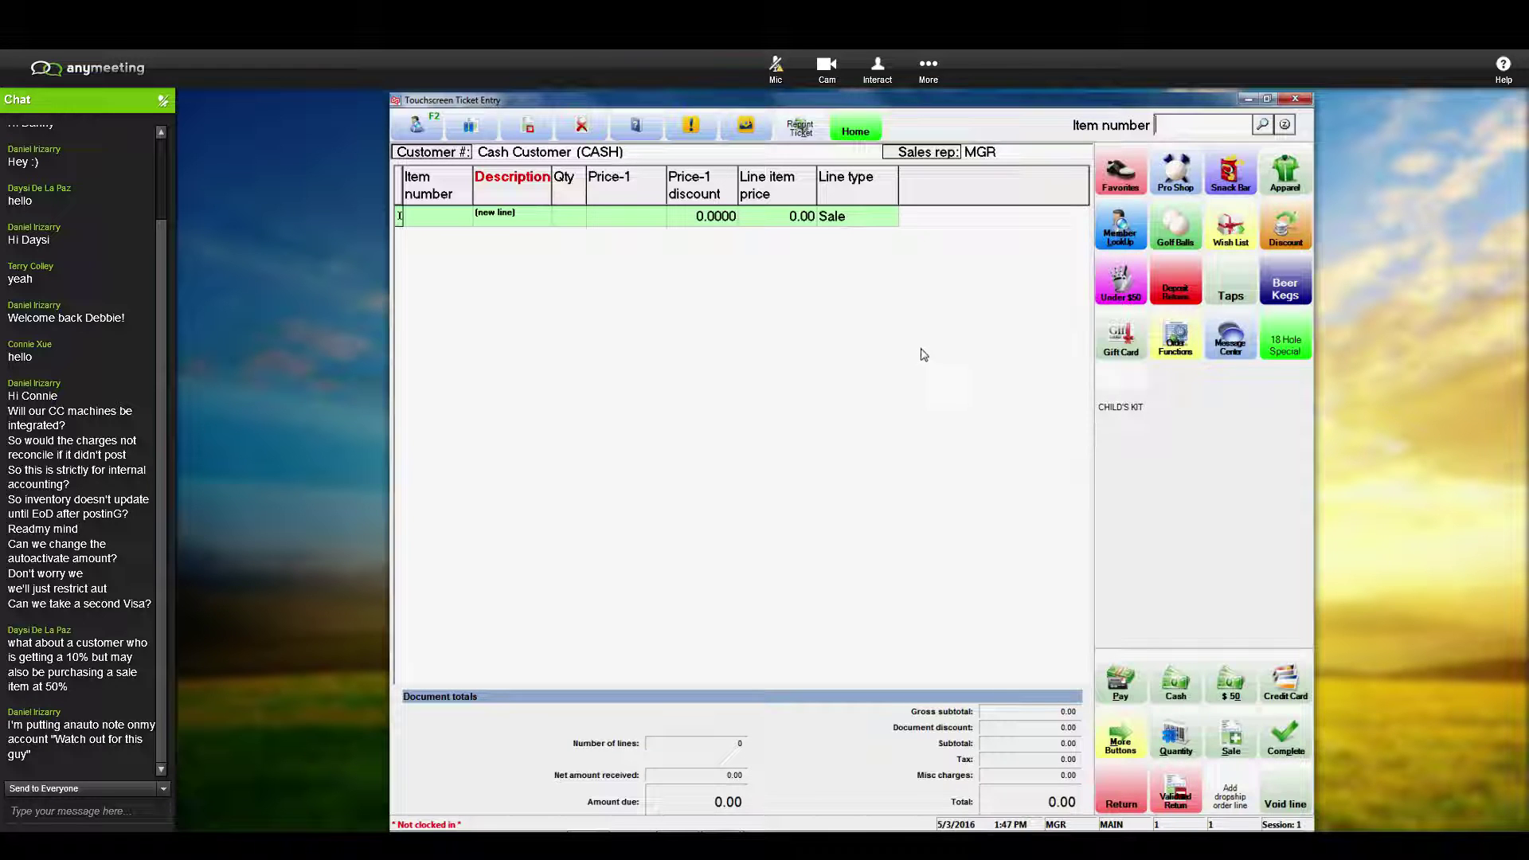
Step: Start a pay-on-account transaction for an existing customer by entering the customer number, and dismiss the missing-field errors
{"action": "left_click", "coordinate": [1126, 683]}
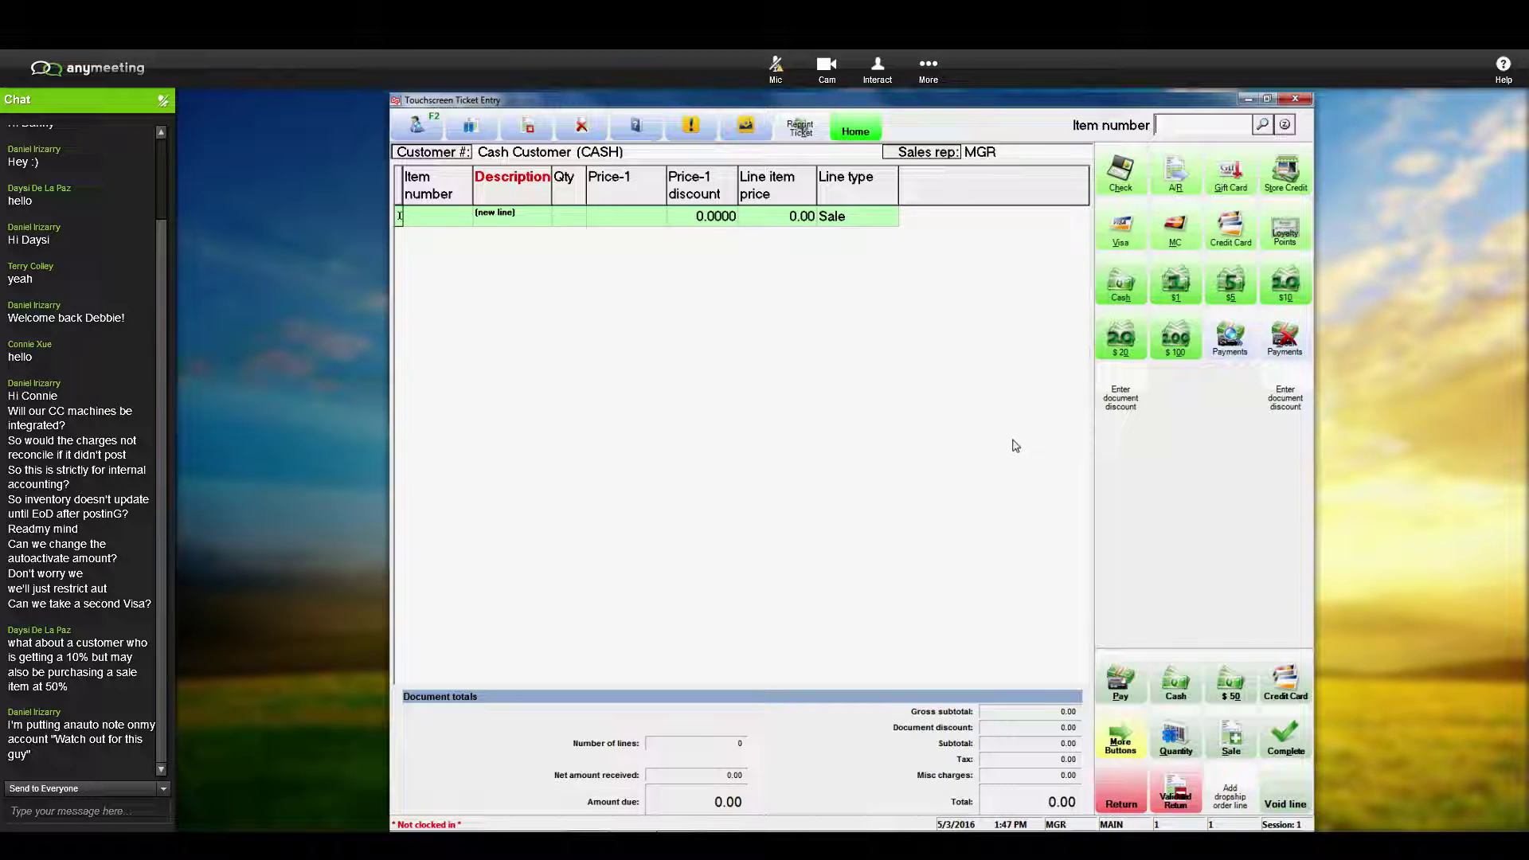
{"action": "left_click", "coordinate": [1119, 742]}
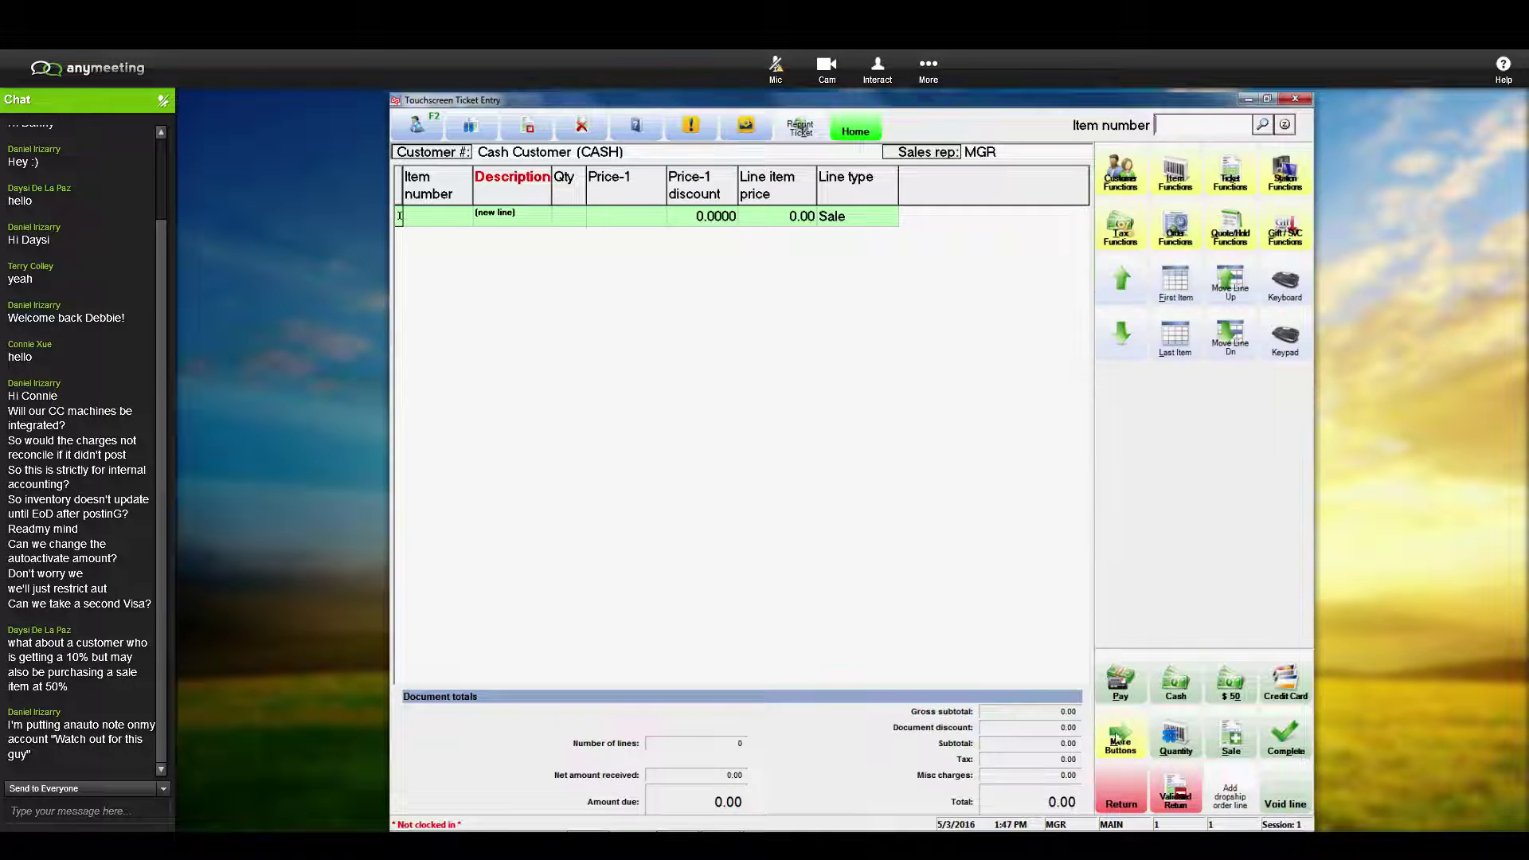
{"action": "left_click", "coordinate": [1119, 171]}
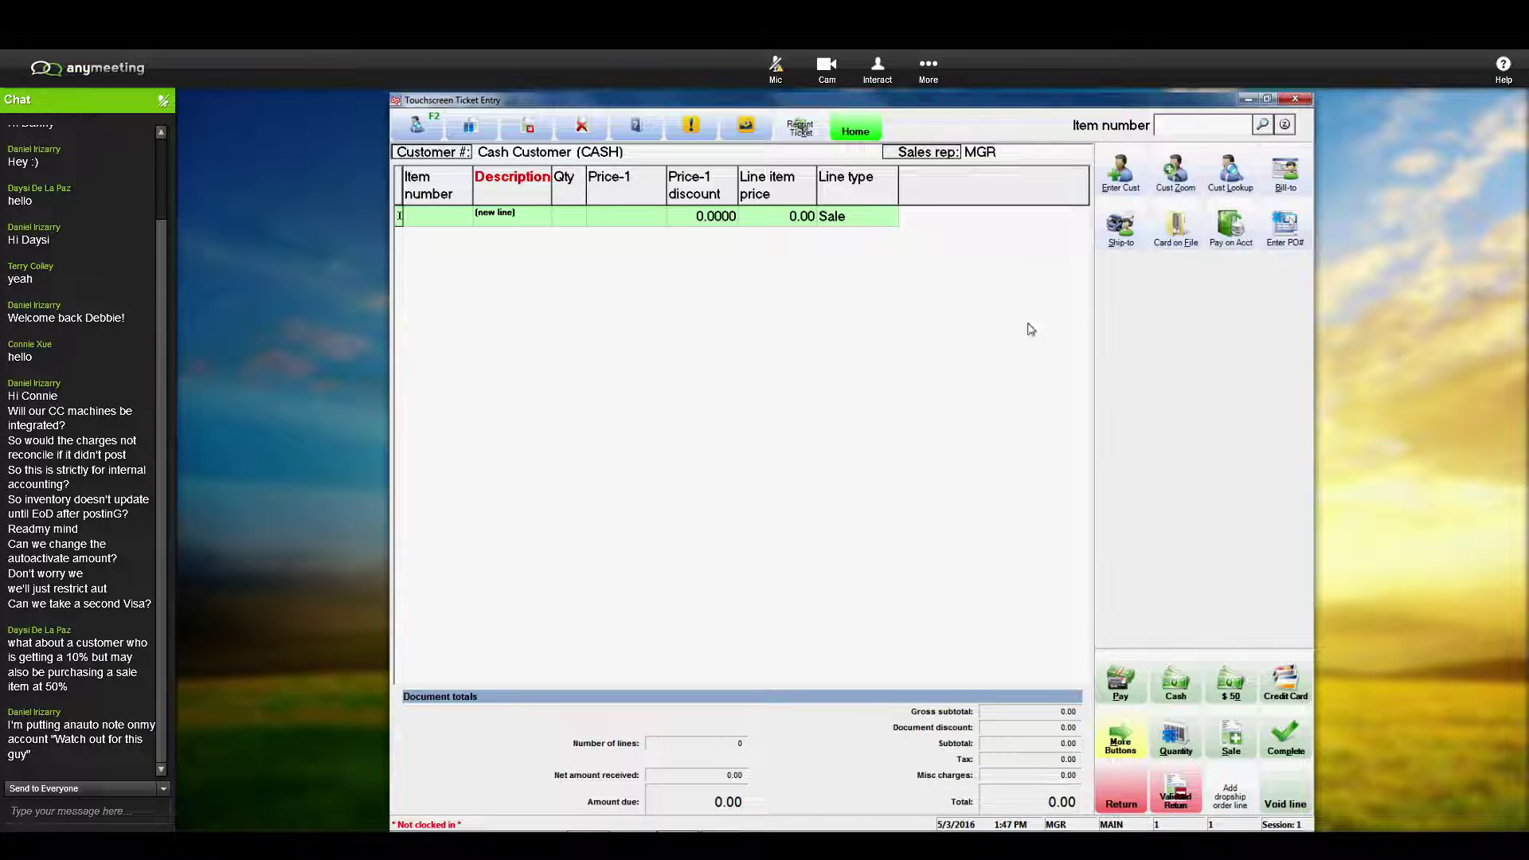
{"action": "left_click", "coordinate": [1236, 231]}
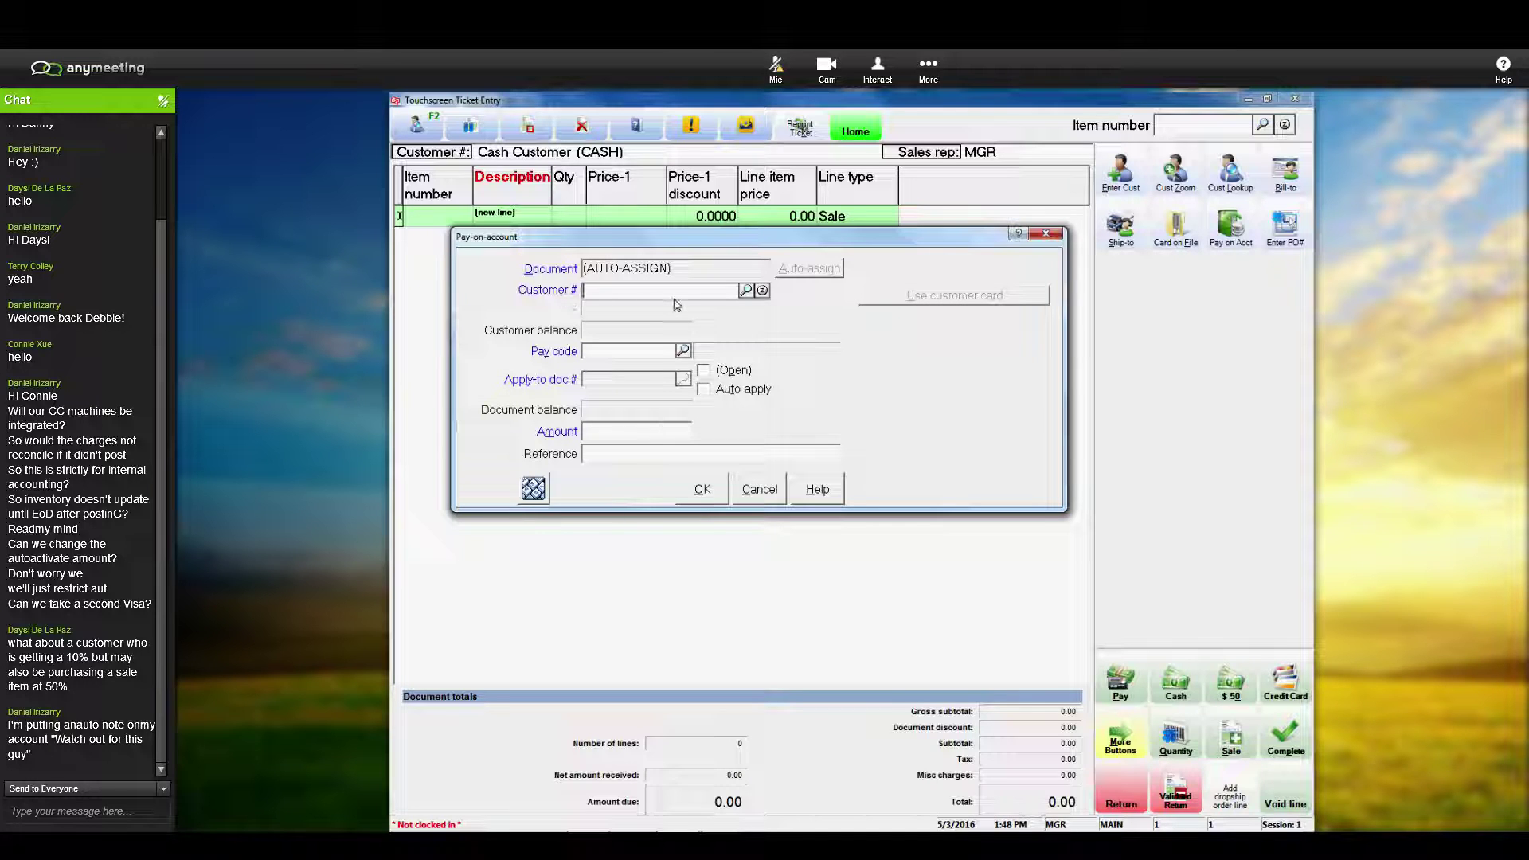
{"action": "type", "text": "1000"}
{"action": "key", "text": "Return"}
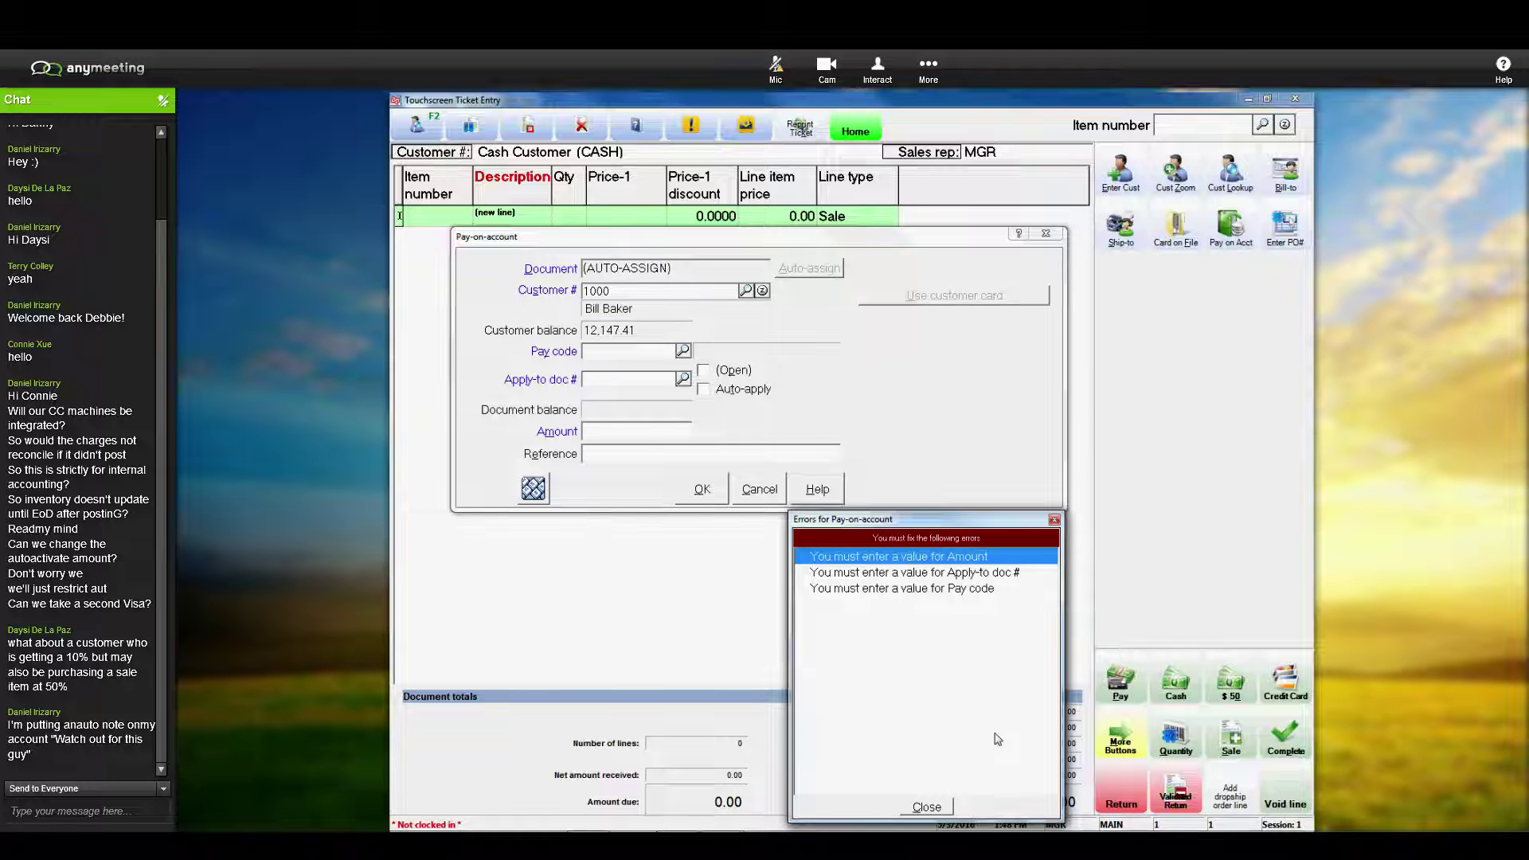
{"action": "left_click", "coordinate": [928, 804]}
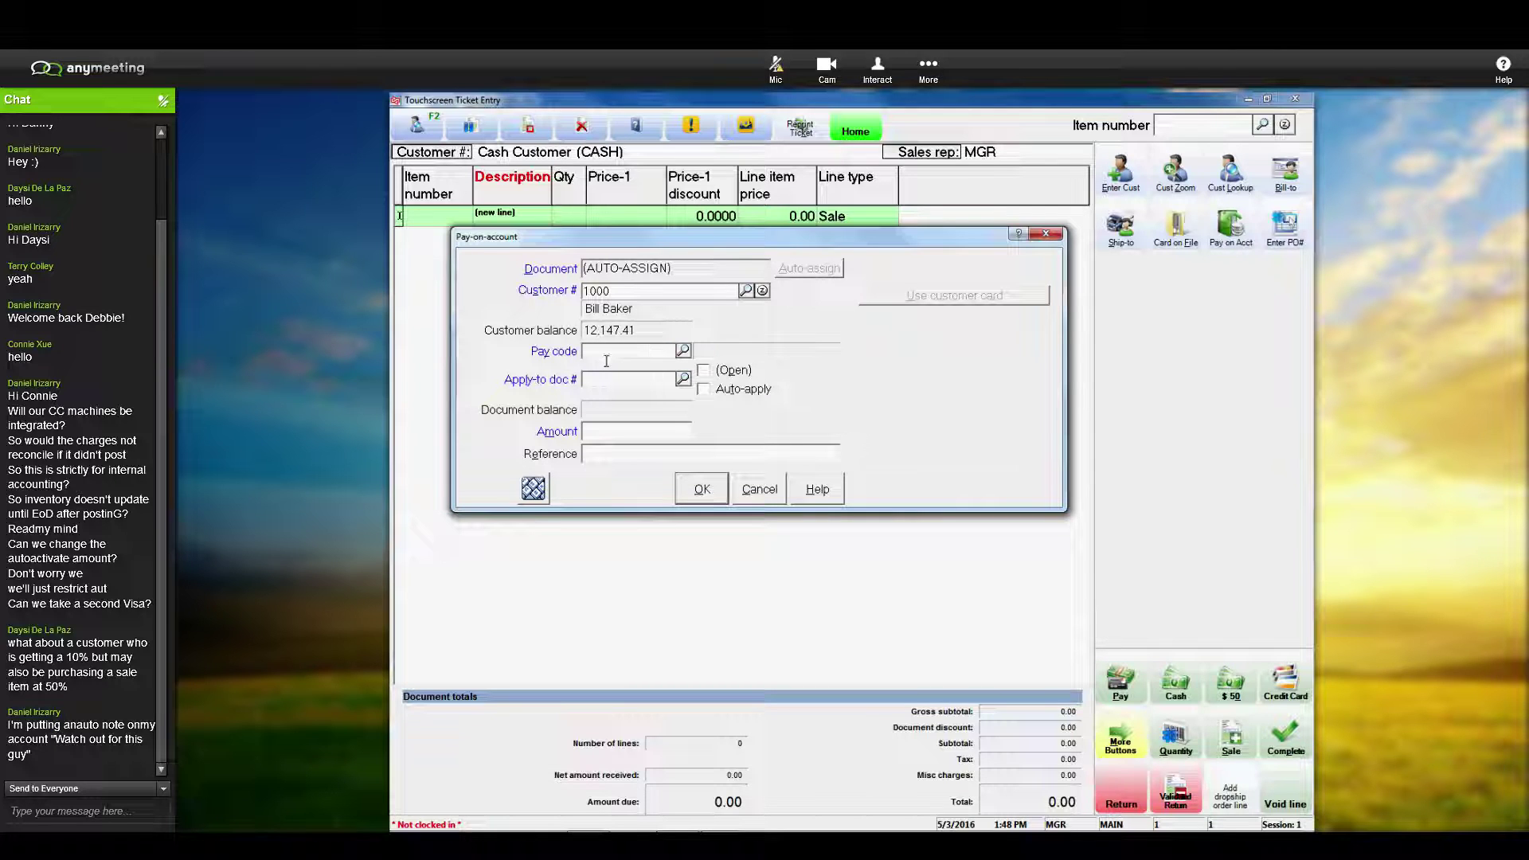
Step: Record the pay-on-account payment with pay code CASH, Auto-apply turned on and an amount of 500.00
{"action": "left_click", "coordinate": [685, 352]}
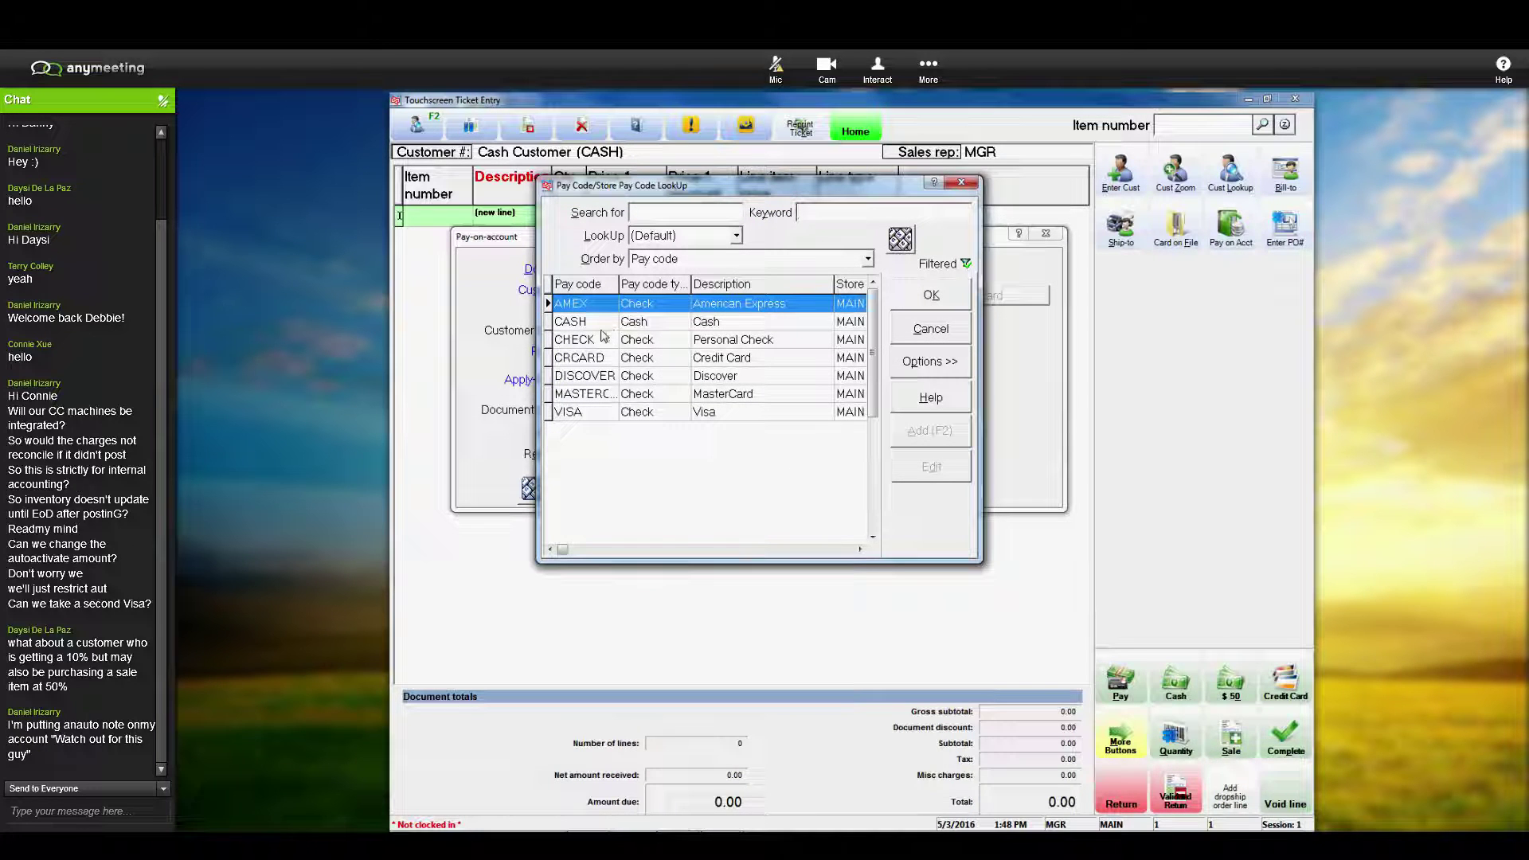
{"action": "left_click", "coordinate": [593, 323]}
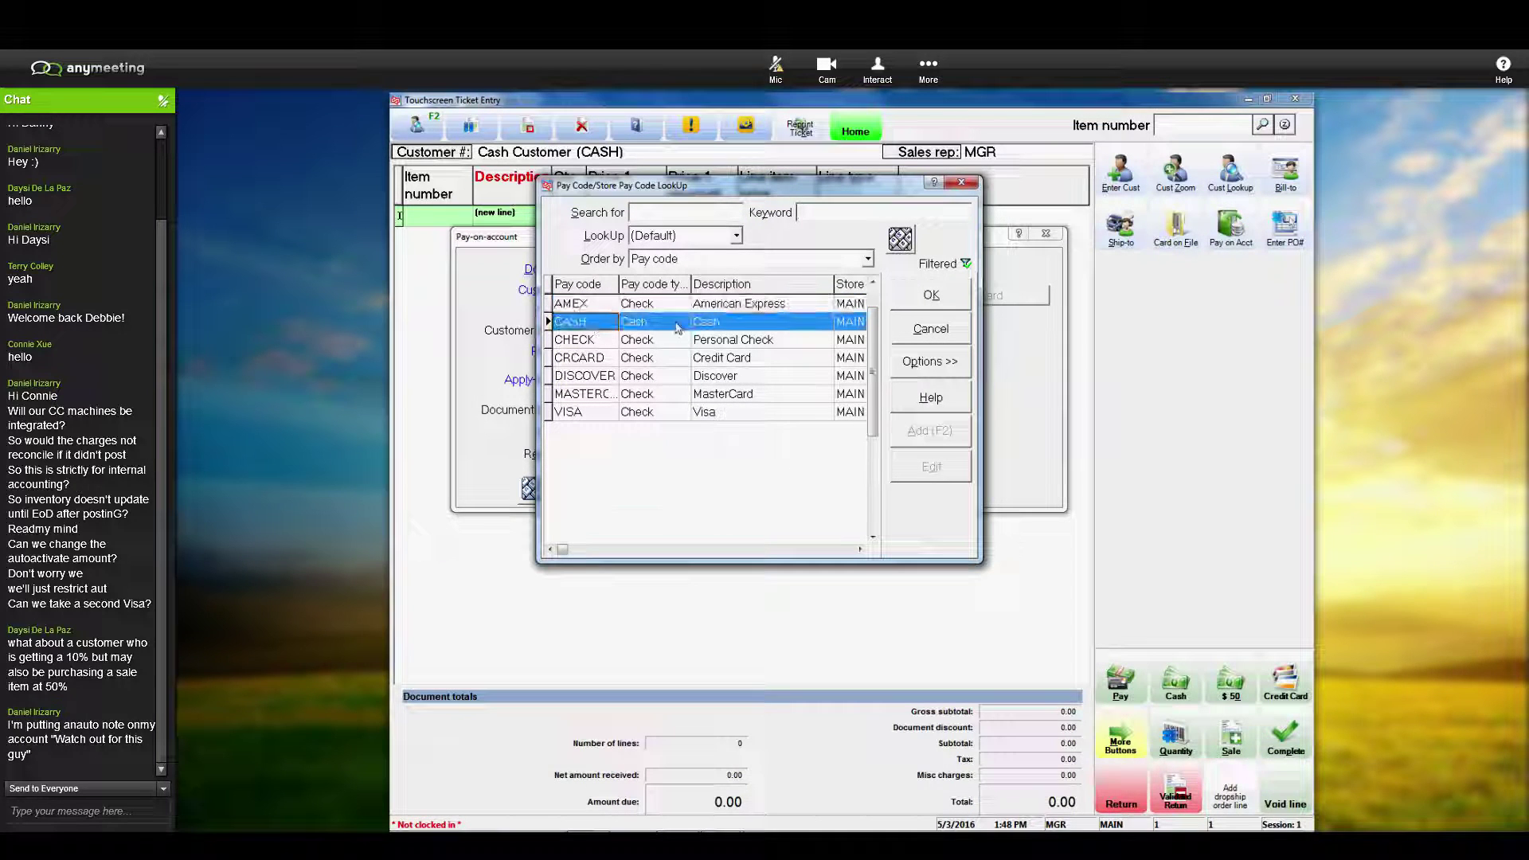
{"action": "left_click", "coordinate": [930, 297]}
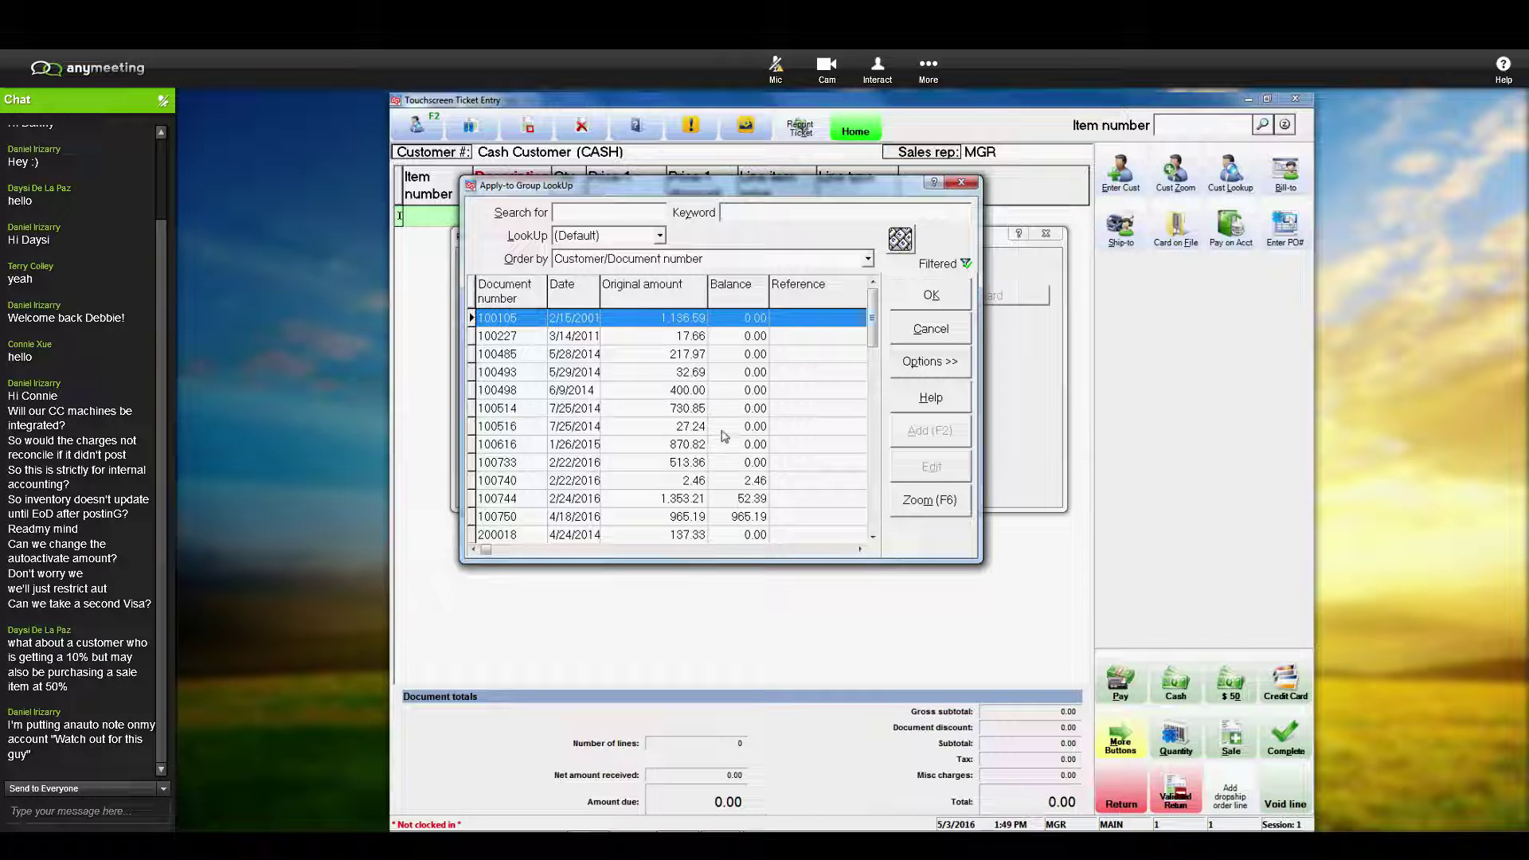
{"action": "left_click", "coordinate": [949, 328]}
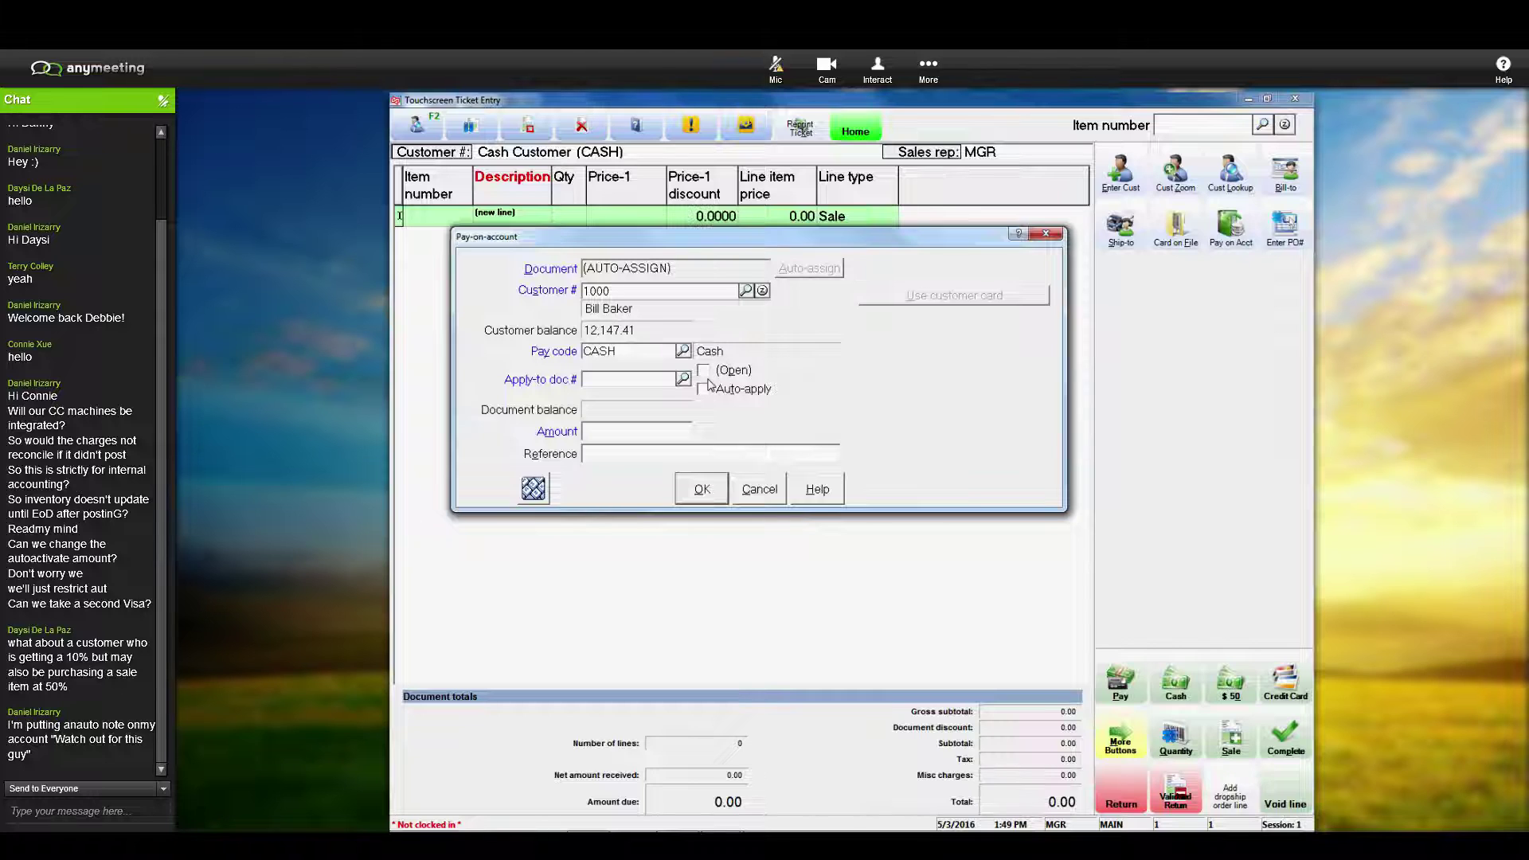
{"action": "left_click", "coordinate": [705, 390]}
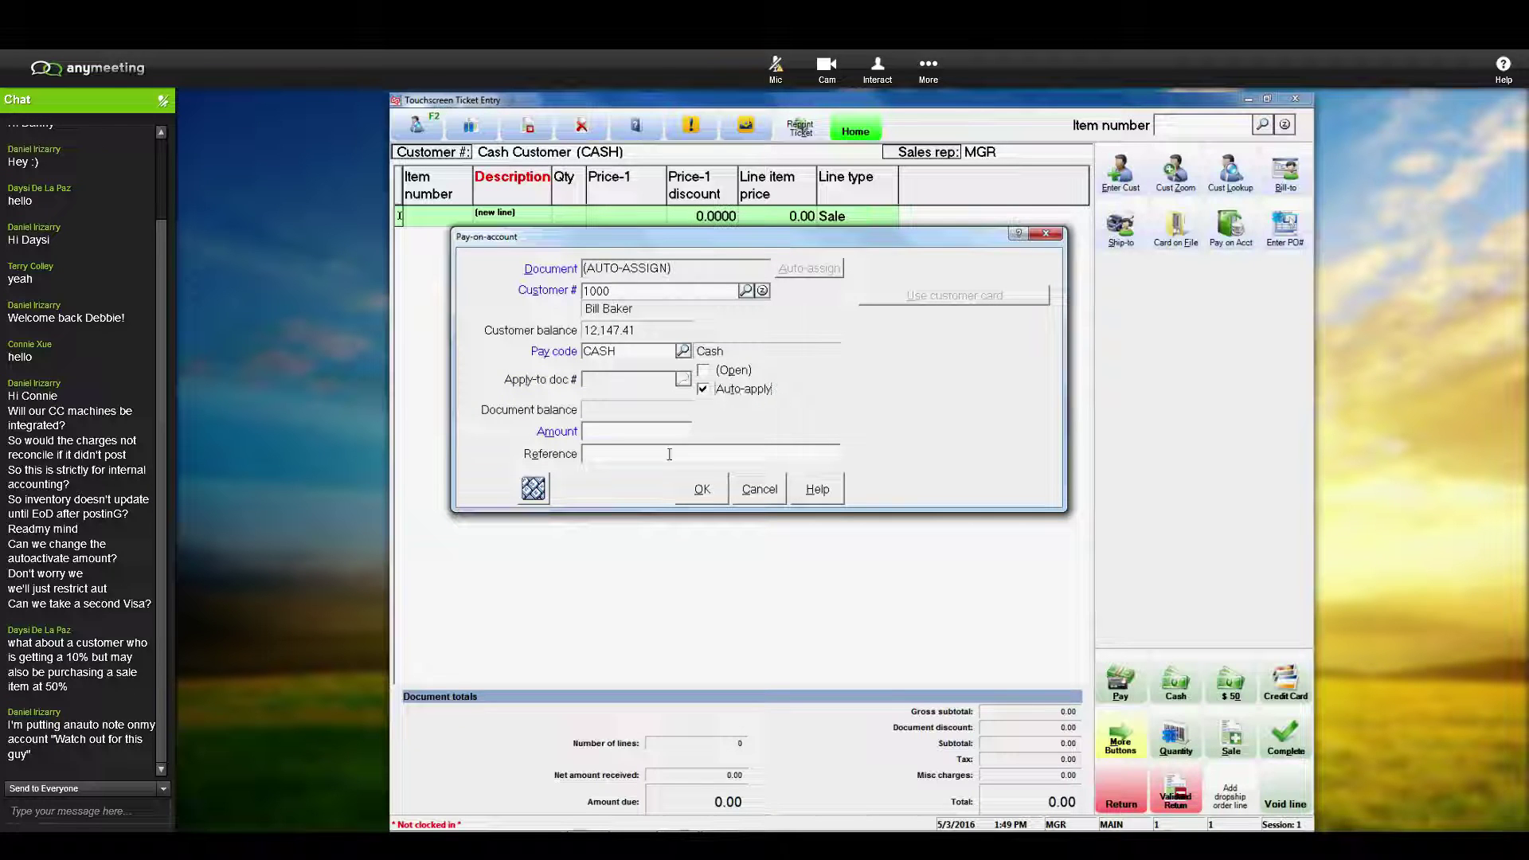
{"action": "key", "text": "Tab"}
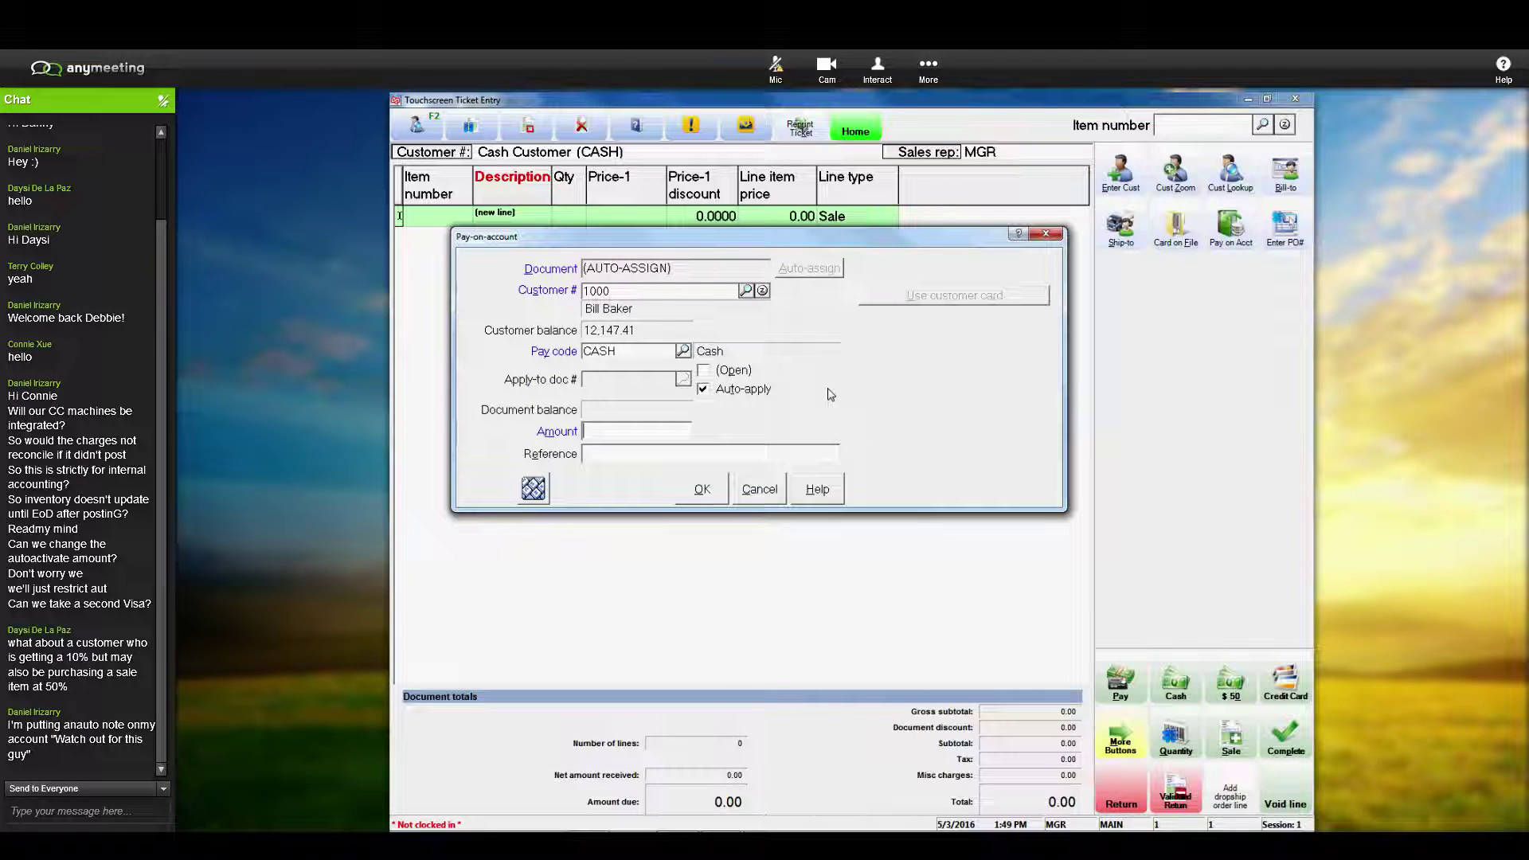
{"action": "type", "text": "500.00"}
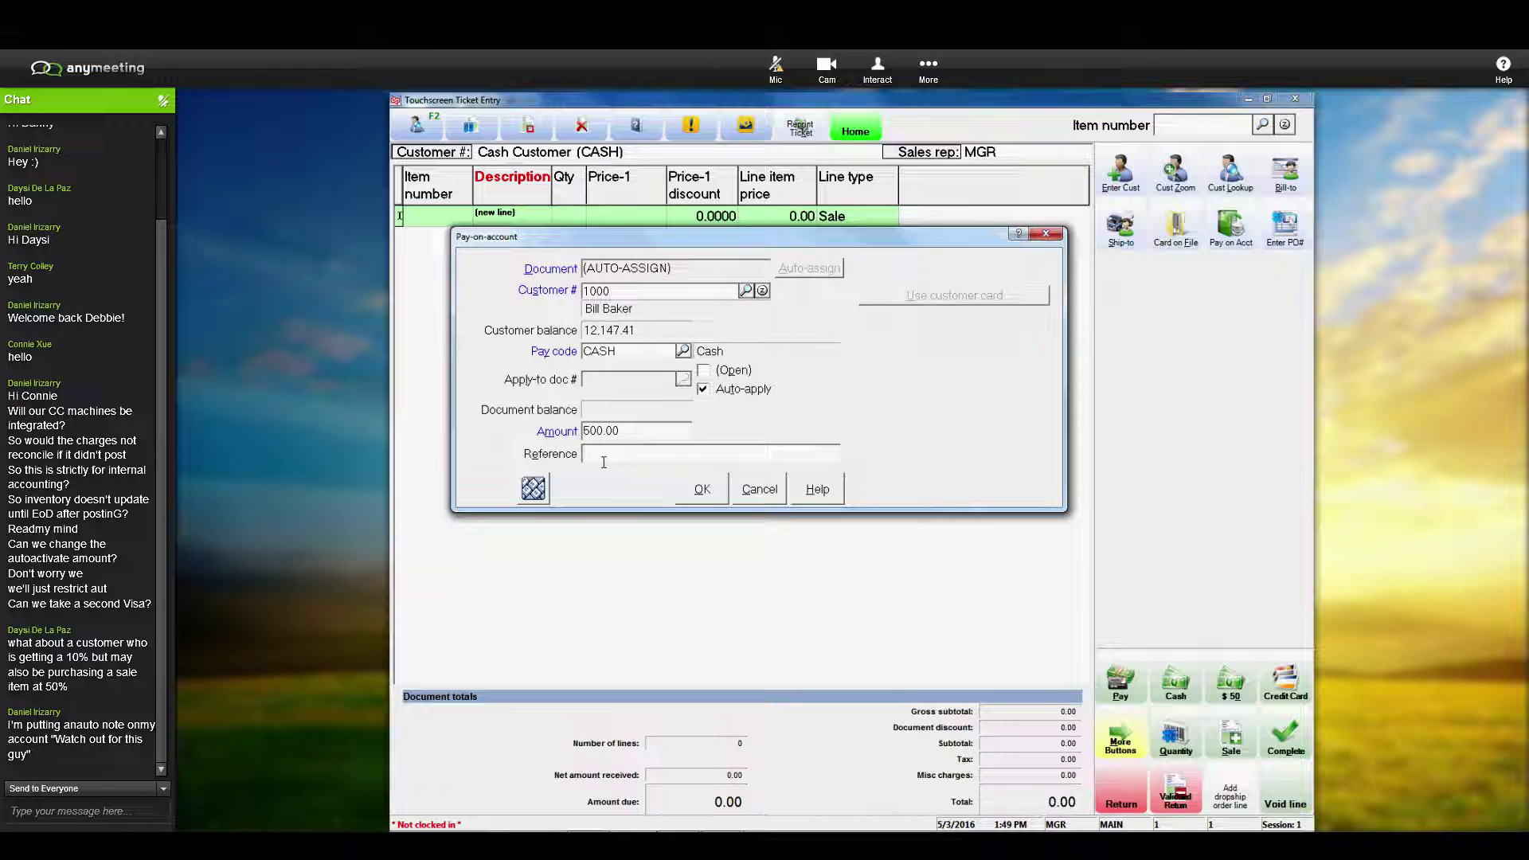
{"action": "left_click", "coordinate": [703, 492]}
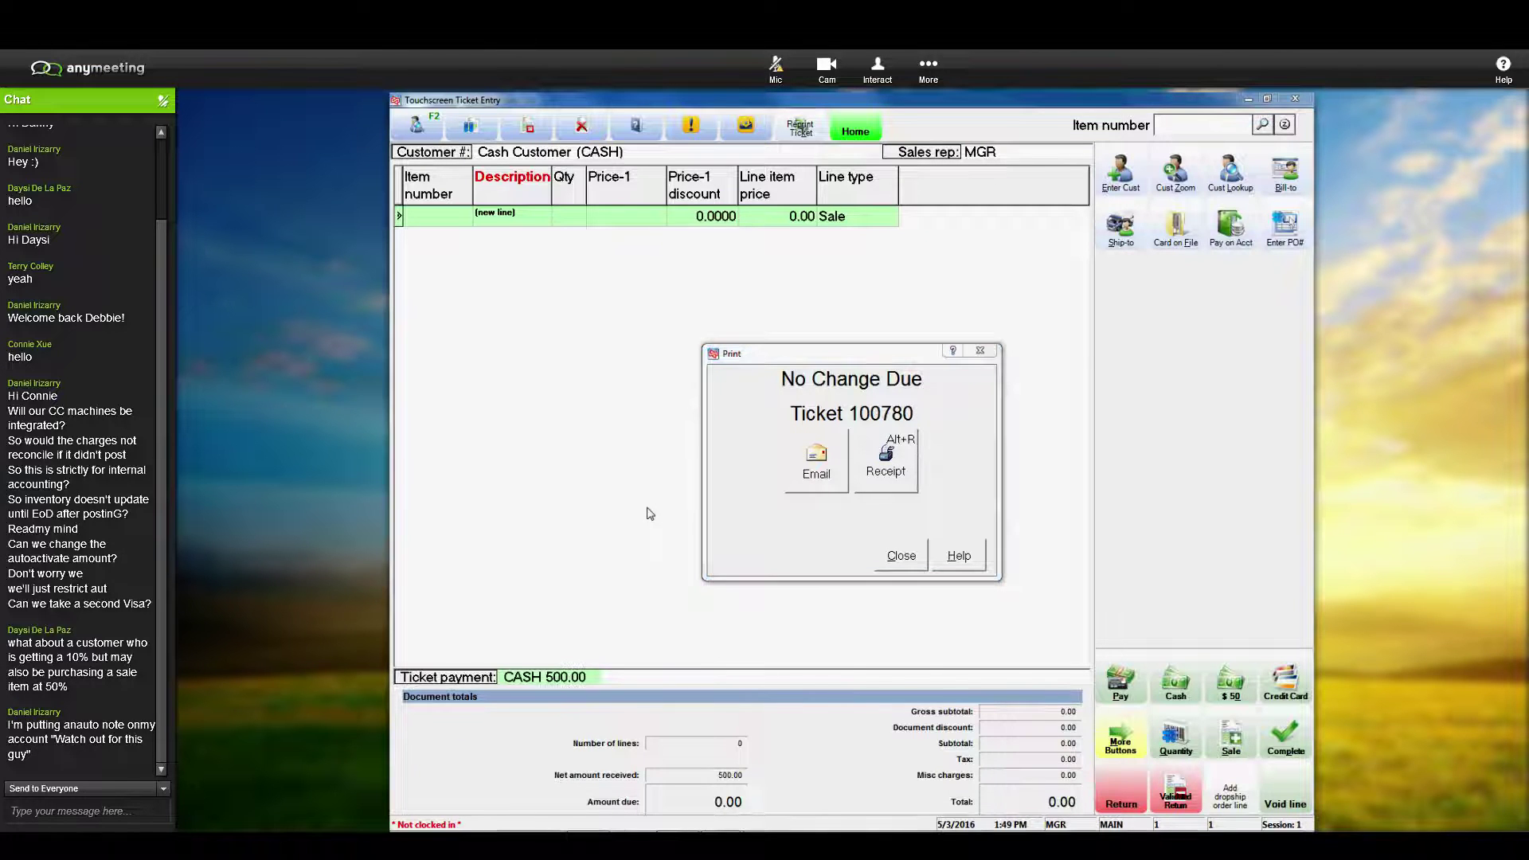
Step: Preview the pay-on-account receipts, and close both previews and the print prompt
{"action": "key", "text": "alt+r"}
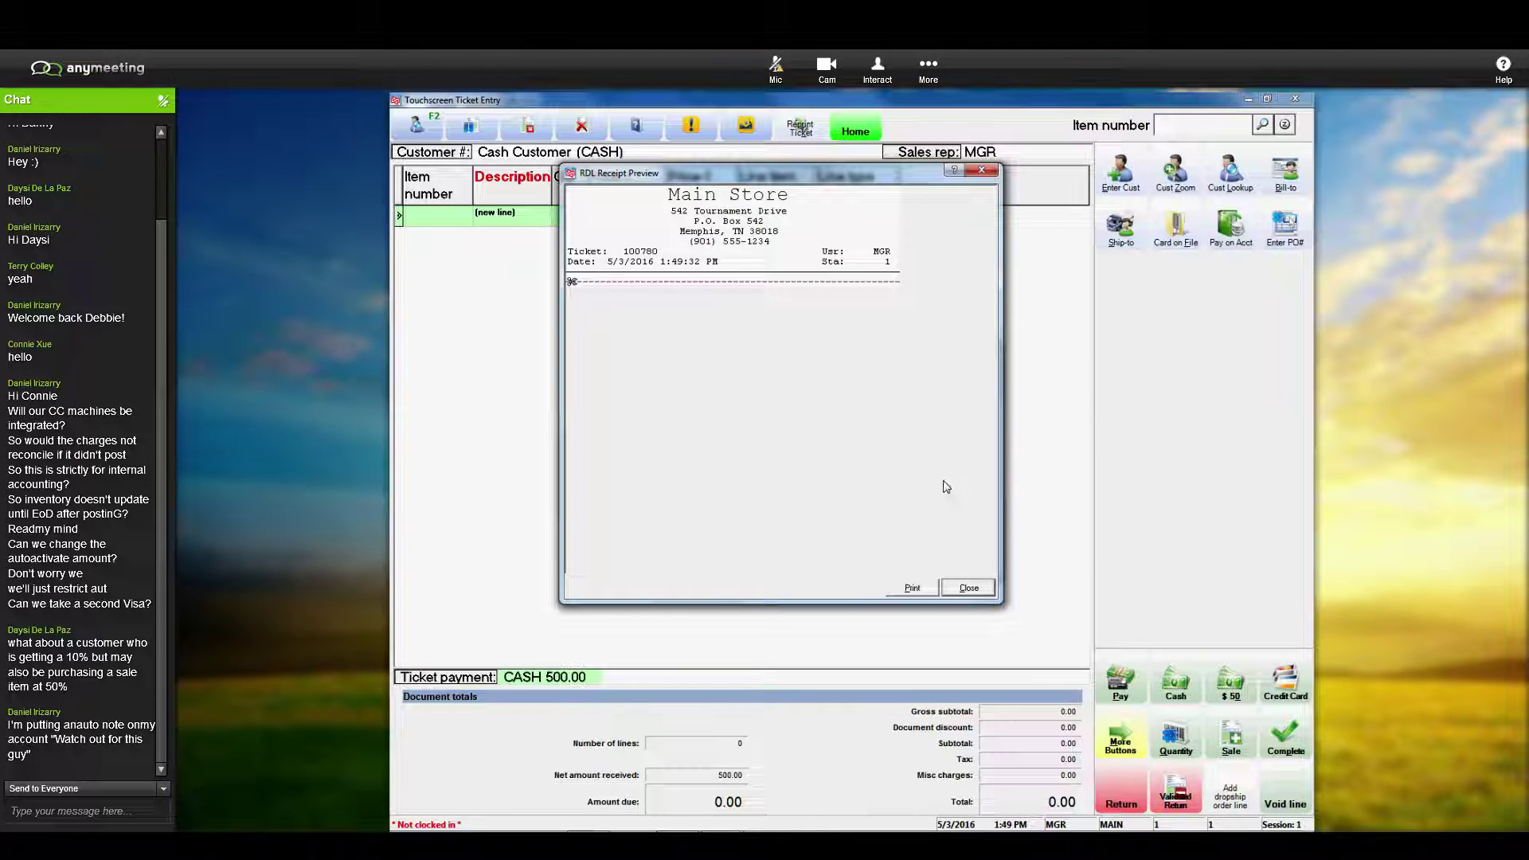
{"action": "left_click", "coordinate": [983, 172]}
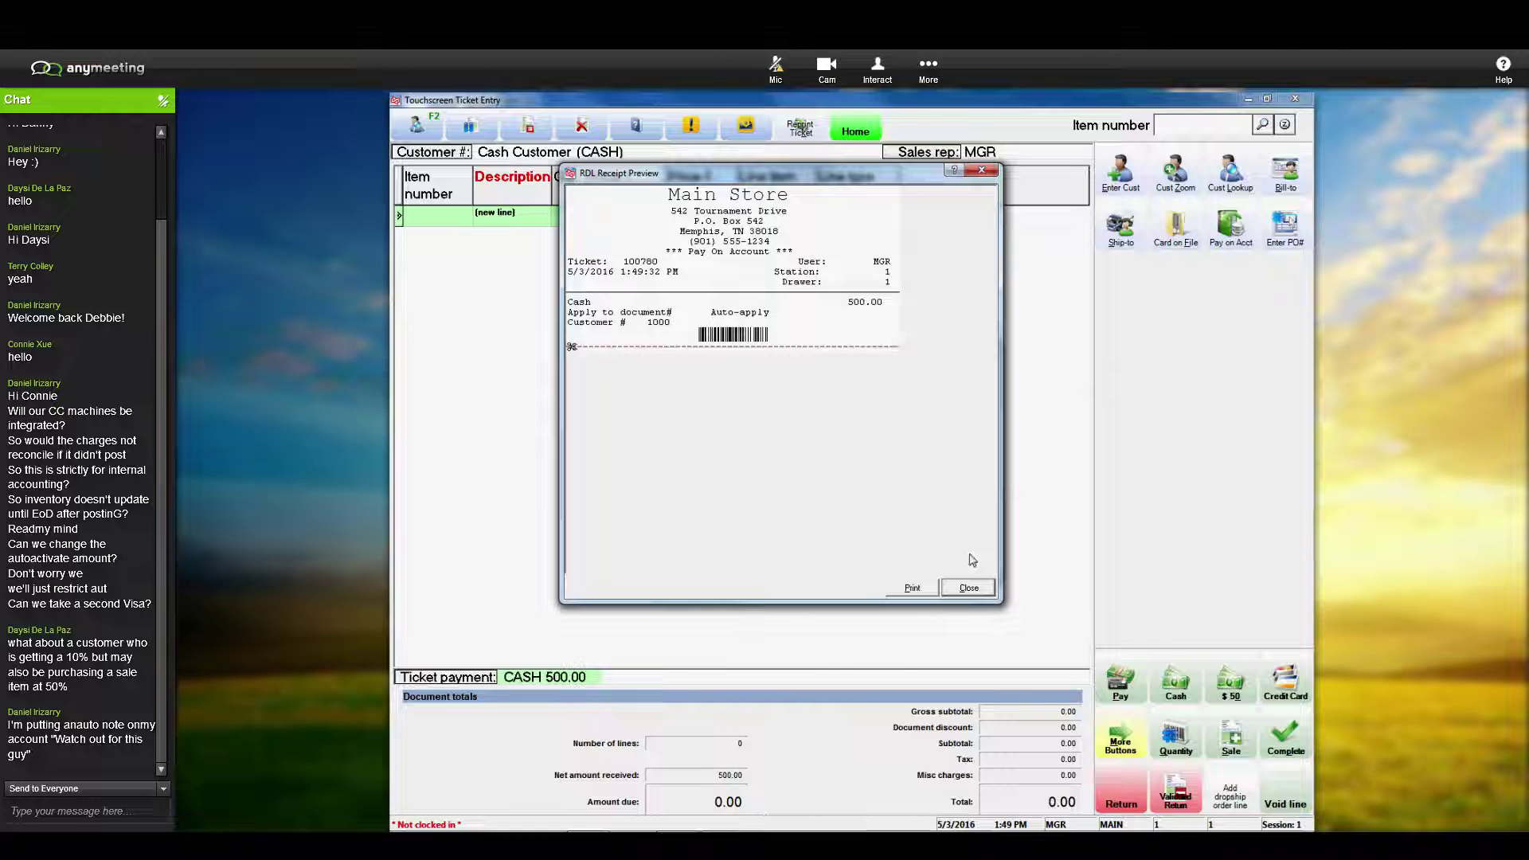
{"action": "left_click", "coordinate": [970, 589]}
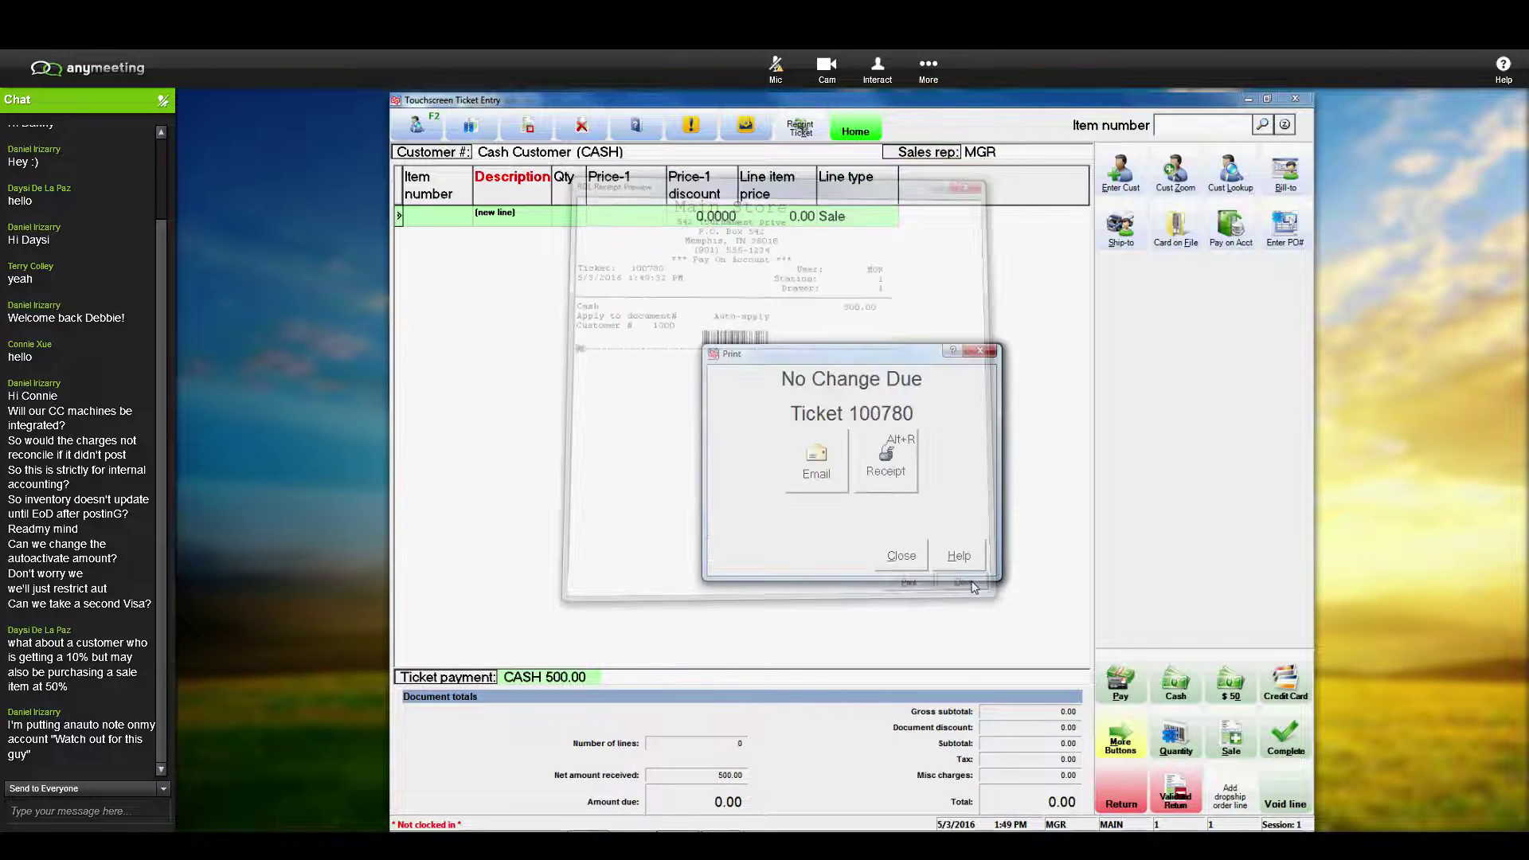
{"action": "left_click", "coordinate": [901, 556]}
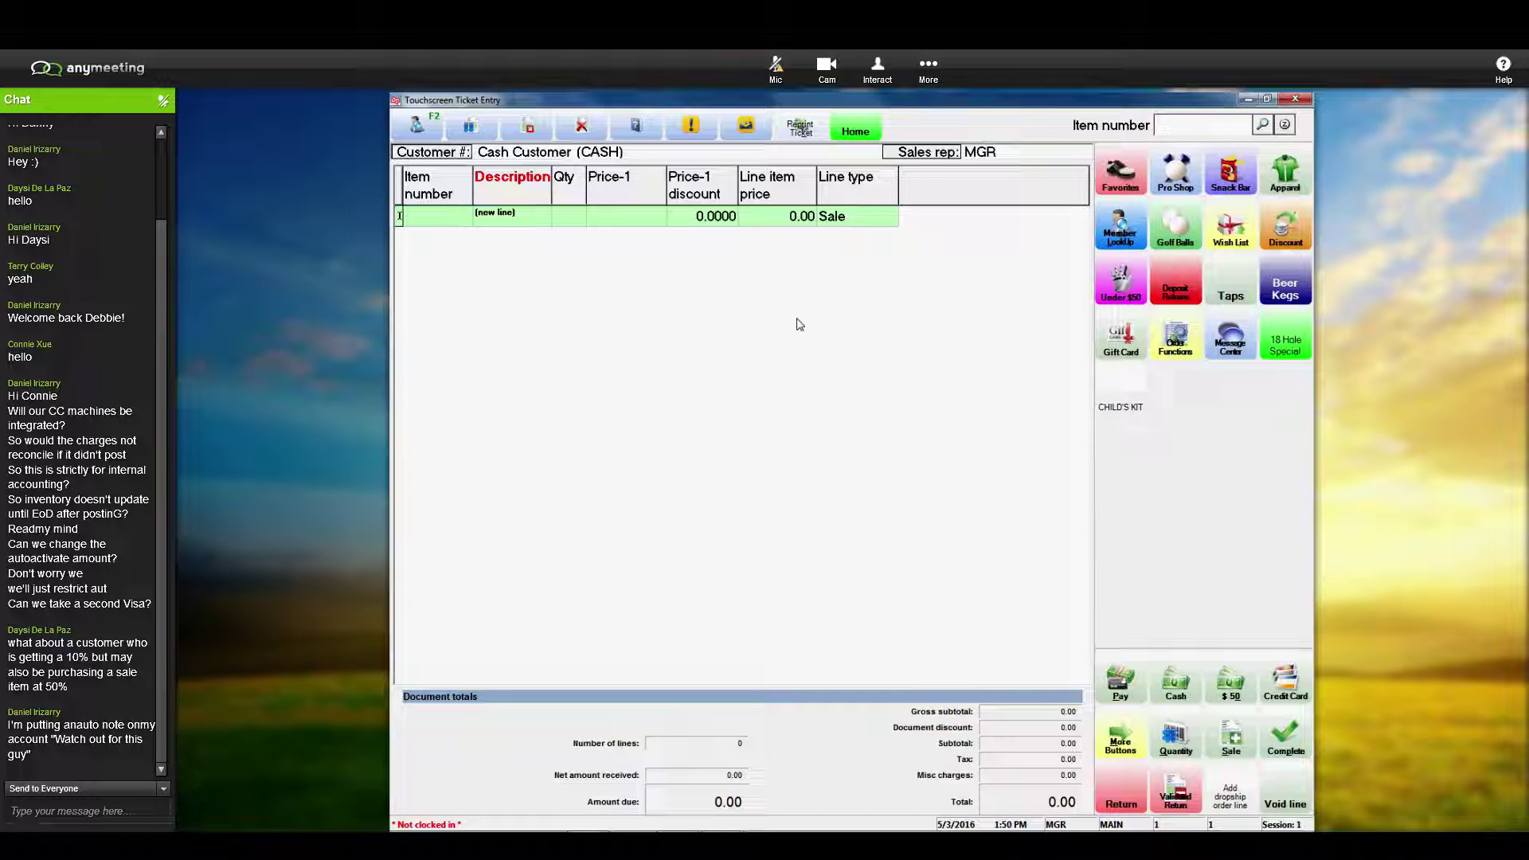
Step: Create a new customer with an auto-assigned number and the default field values from the customer lookup, and put it on the ticket
{"action": "left_click", "coordinate": [415, 128]}
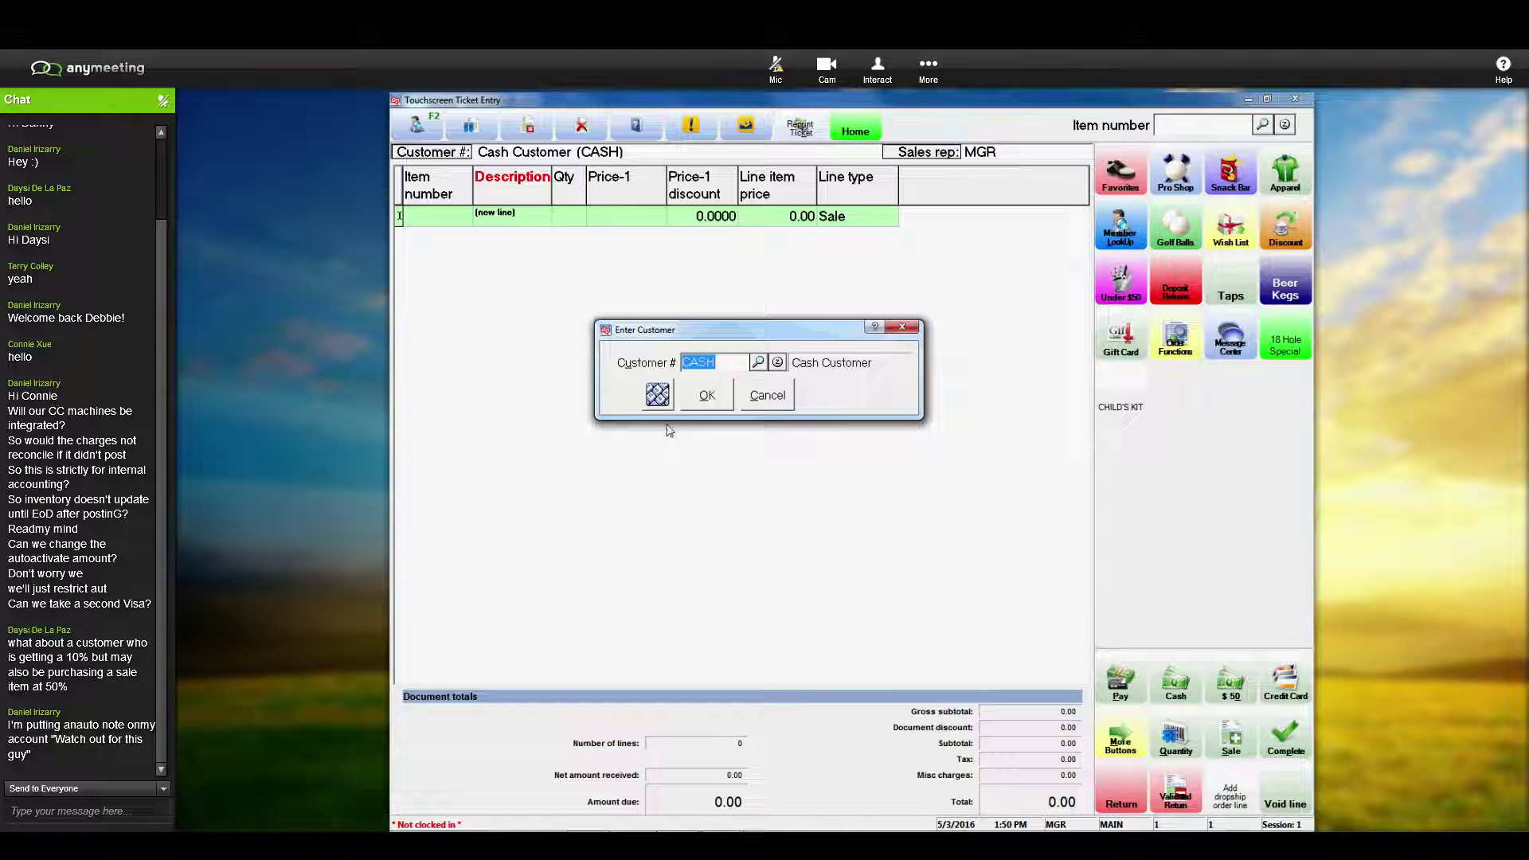
{"action": "left_click", "coordinate": [759, 363]}
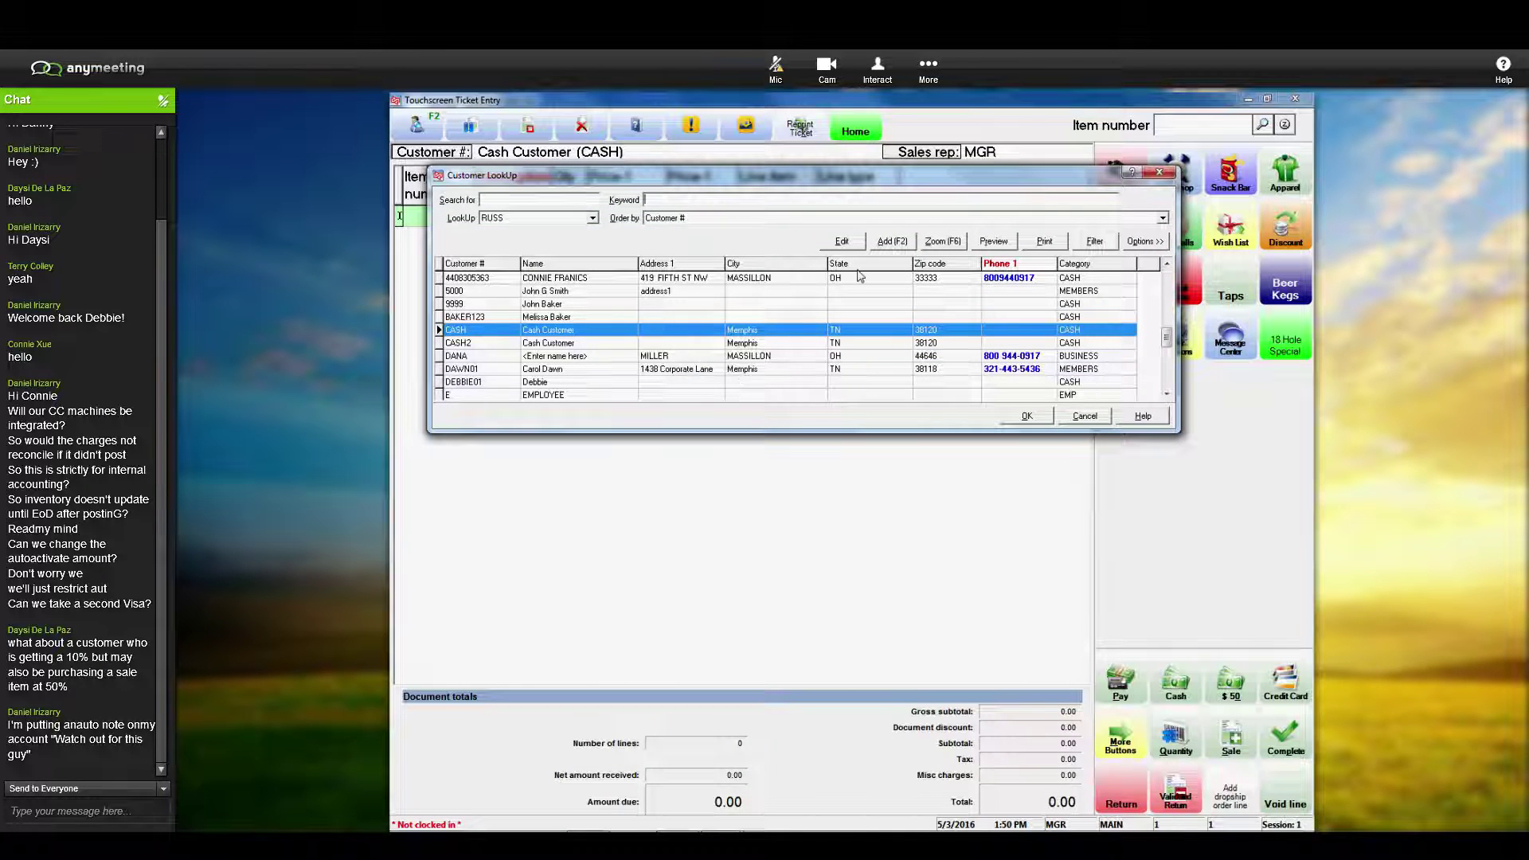
{"action": "left_click", "coordinate": [900, 246]}
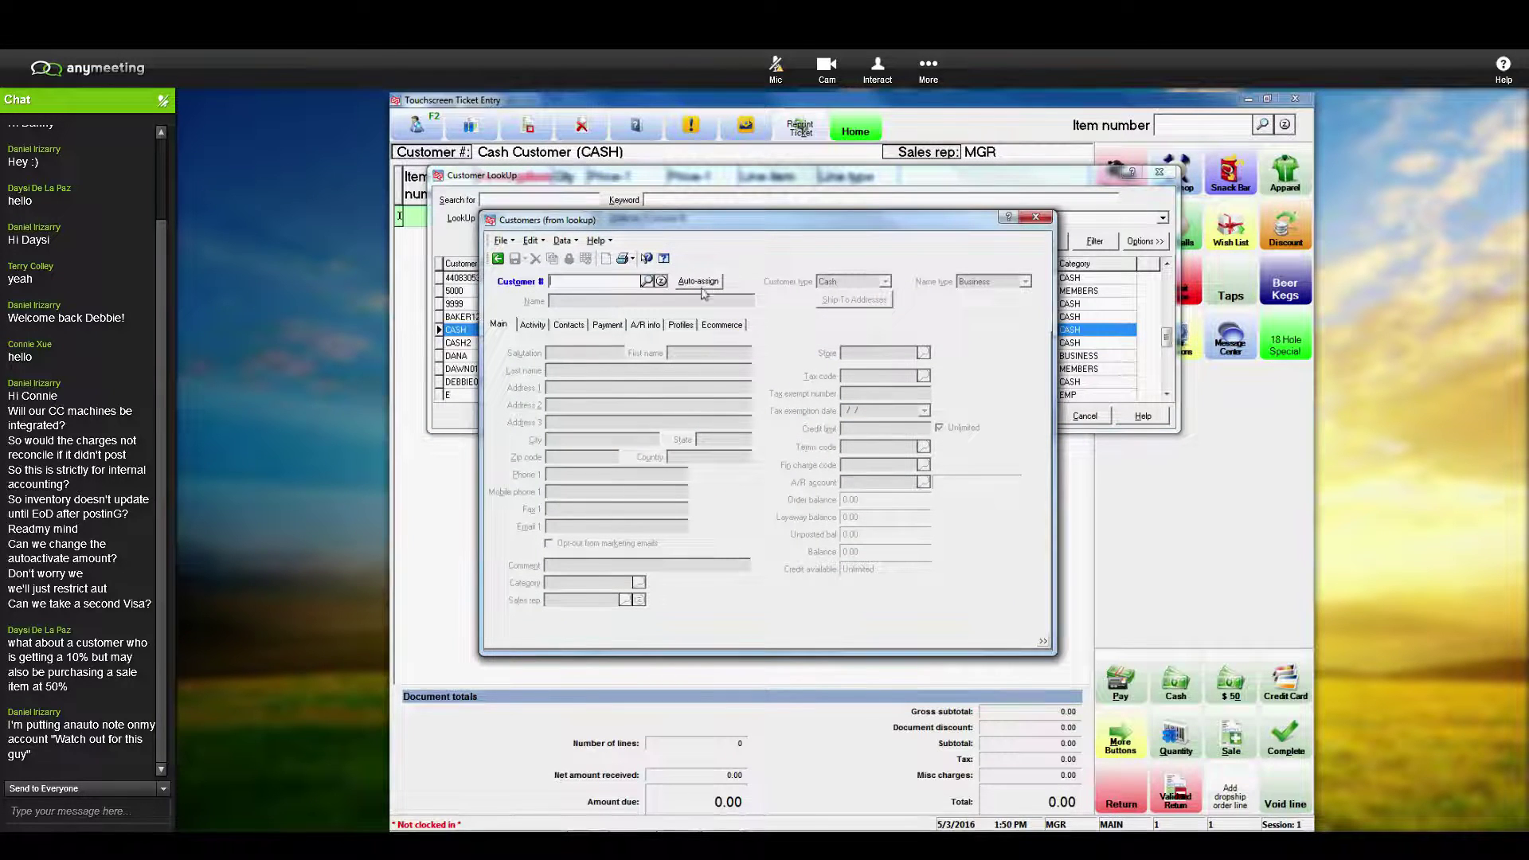
{"action": "left_click", "coordinate": [702, 289]}
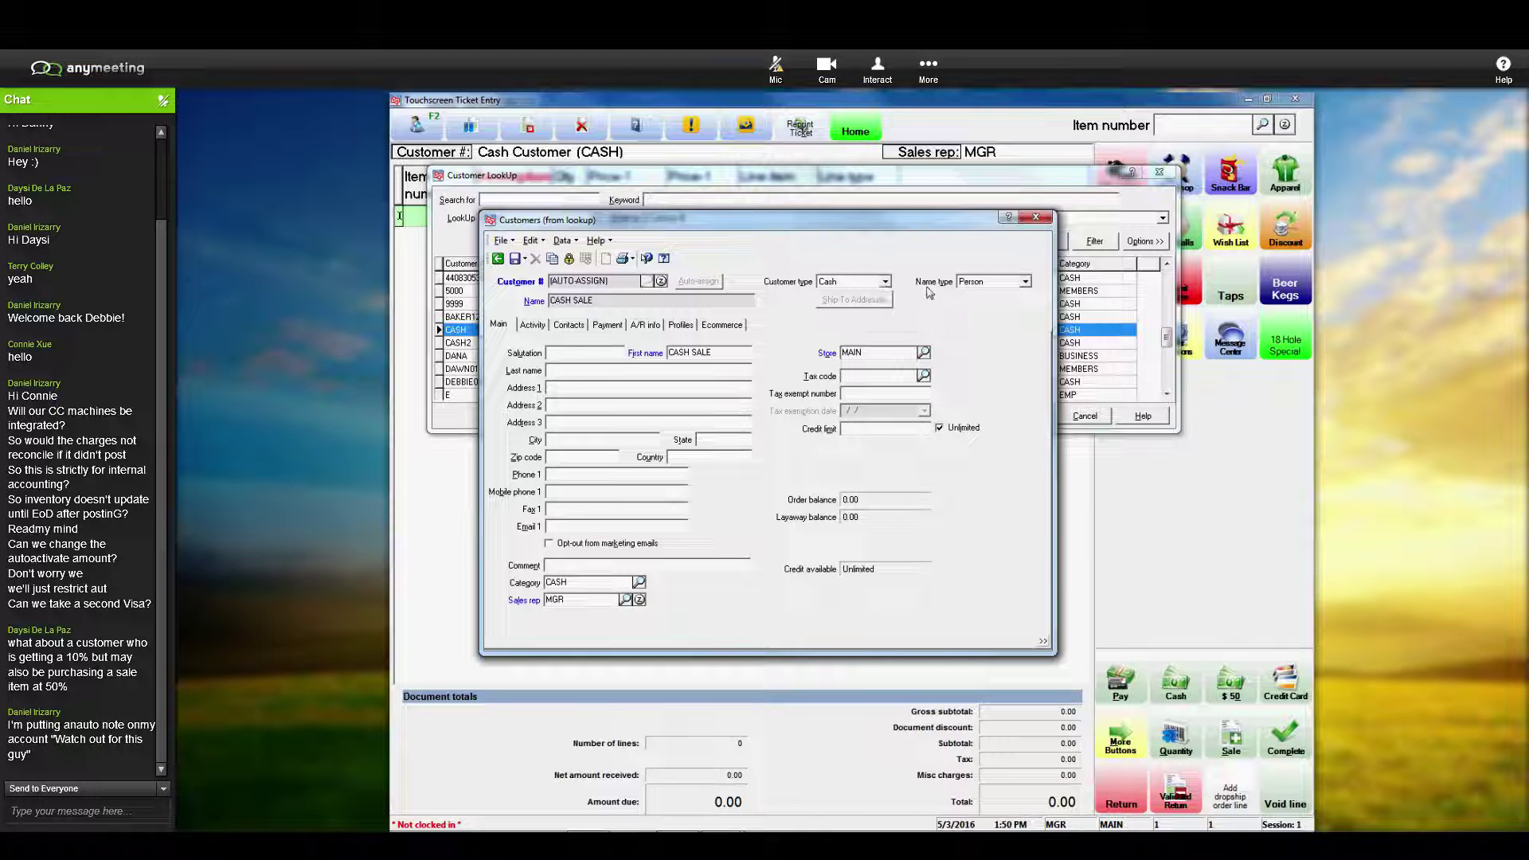
{"action": "left_click", "coordinate": [515, 260]}
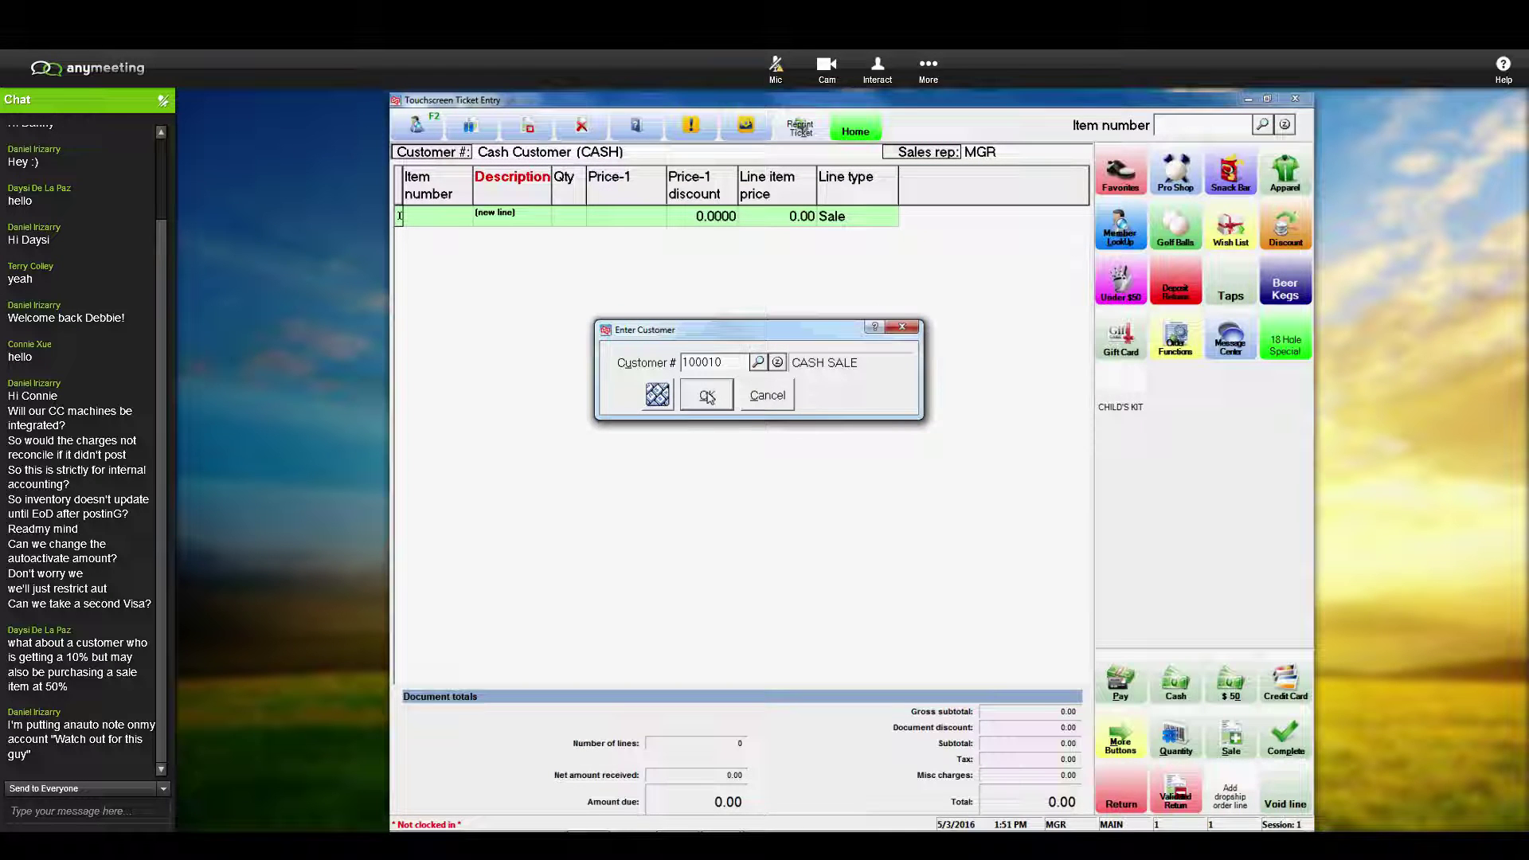
{"action": "left_click", "coordinate": [706, 396]}
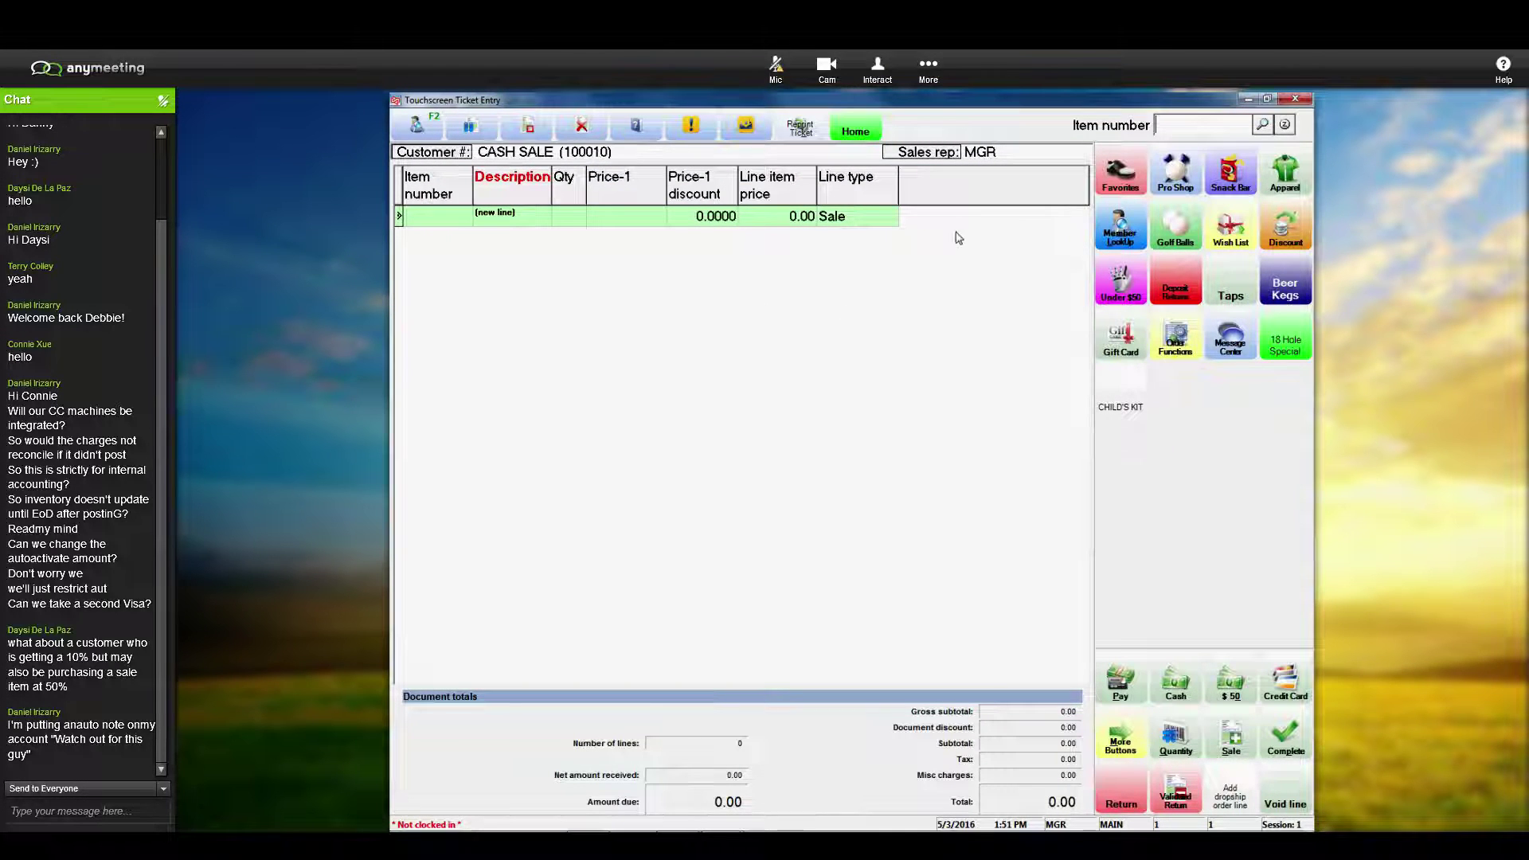
Step: Search the item lookup by the keyword adam, and view the blank new-item form without creating an item
{"action": "left_click", "coordinate": [1263, 126]}
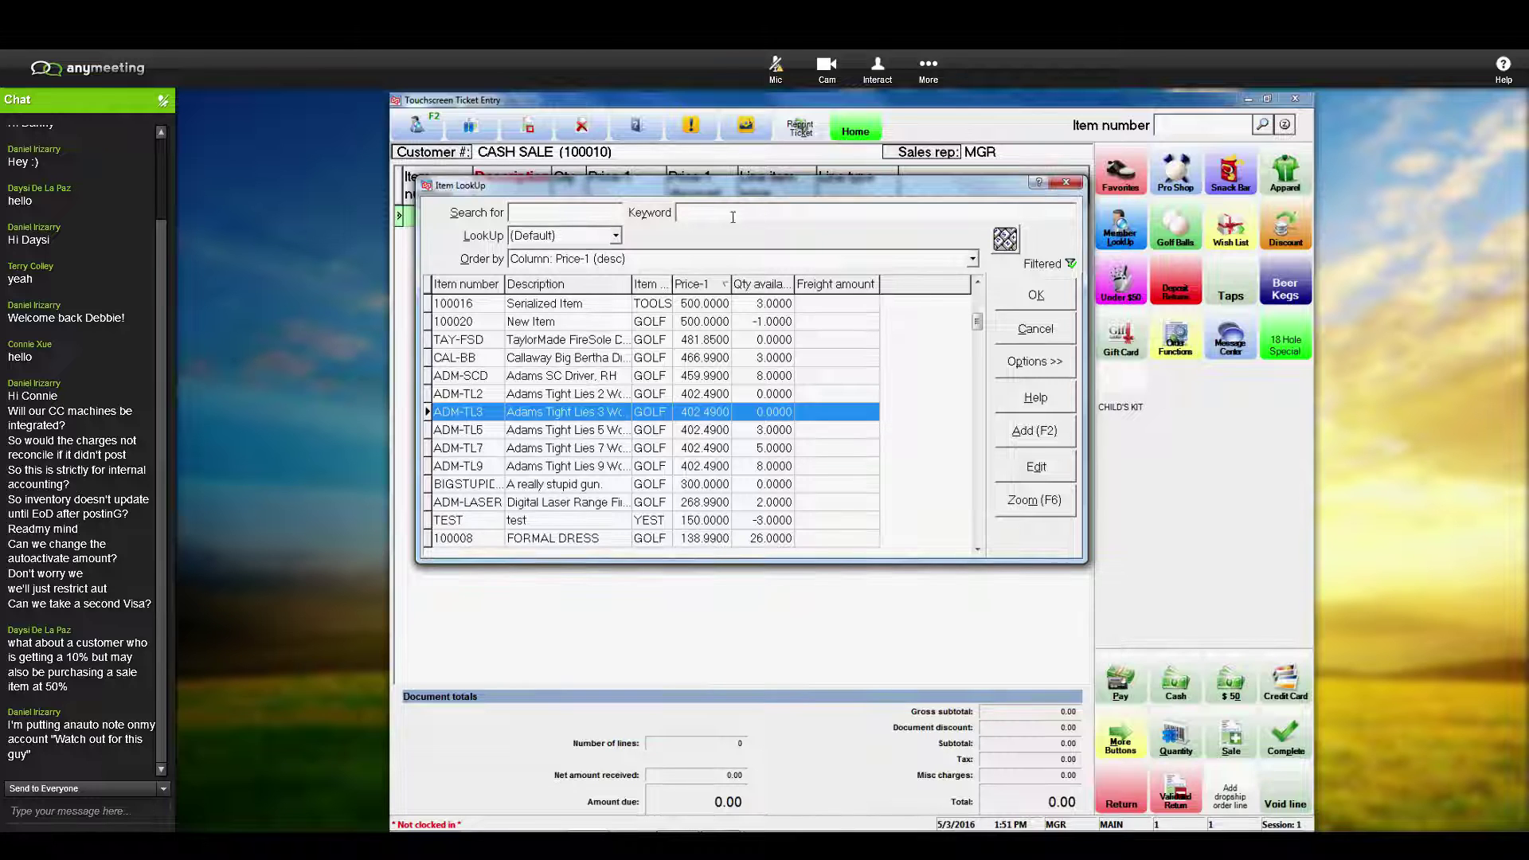
{"action": "type", "text": "adam"}
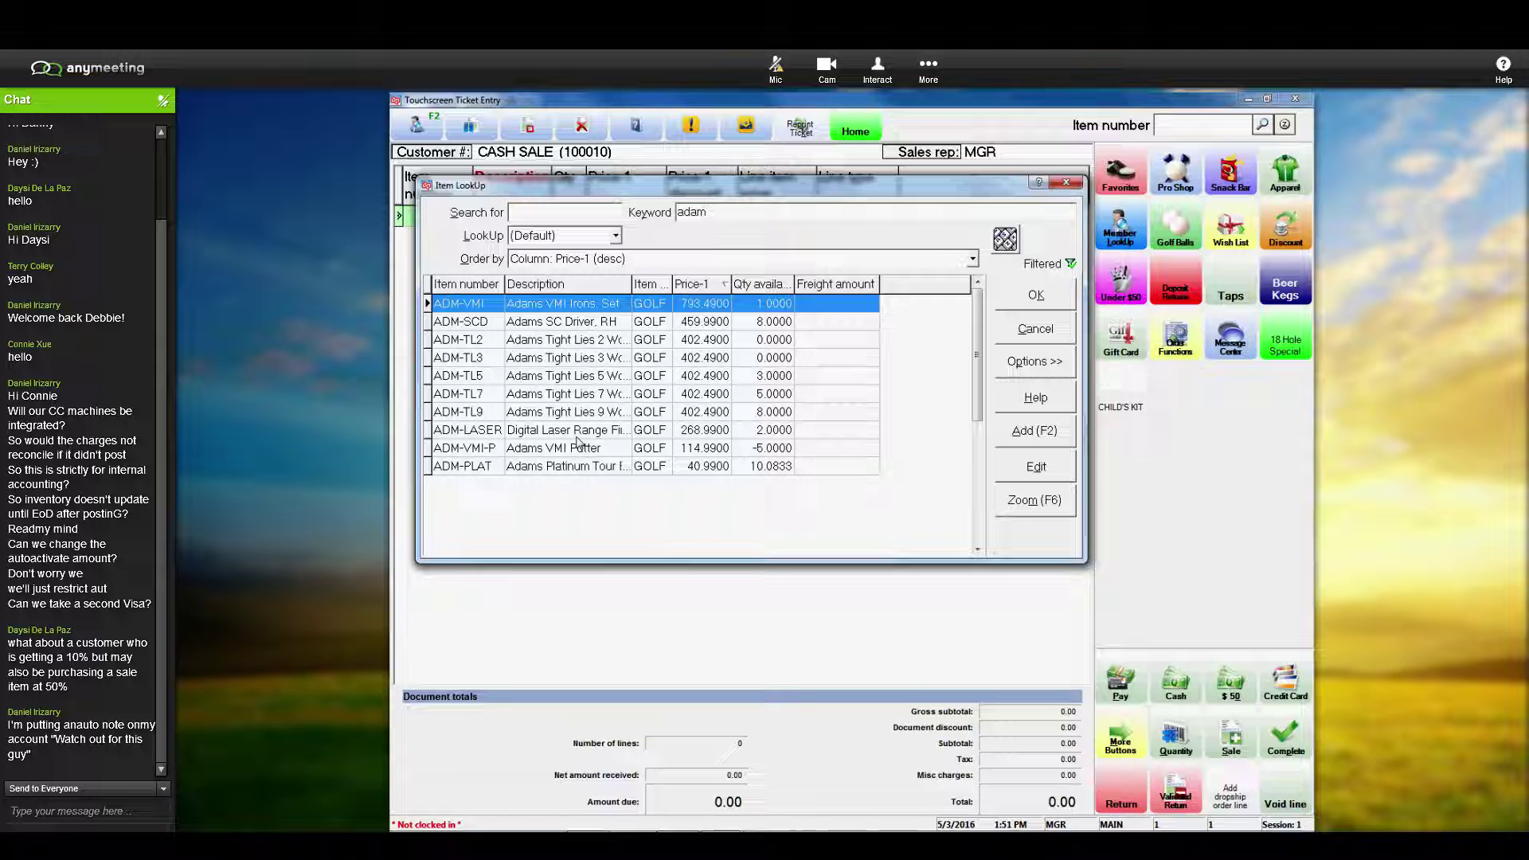
{"action": "left_click", "coordinate": [1037, 433]}
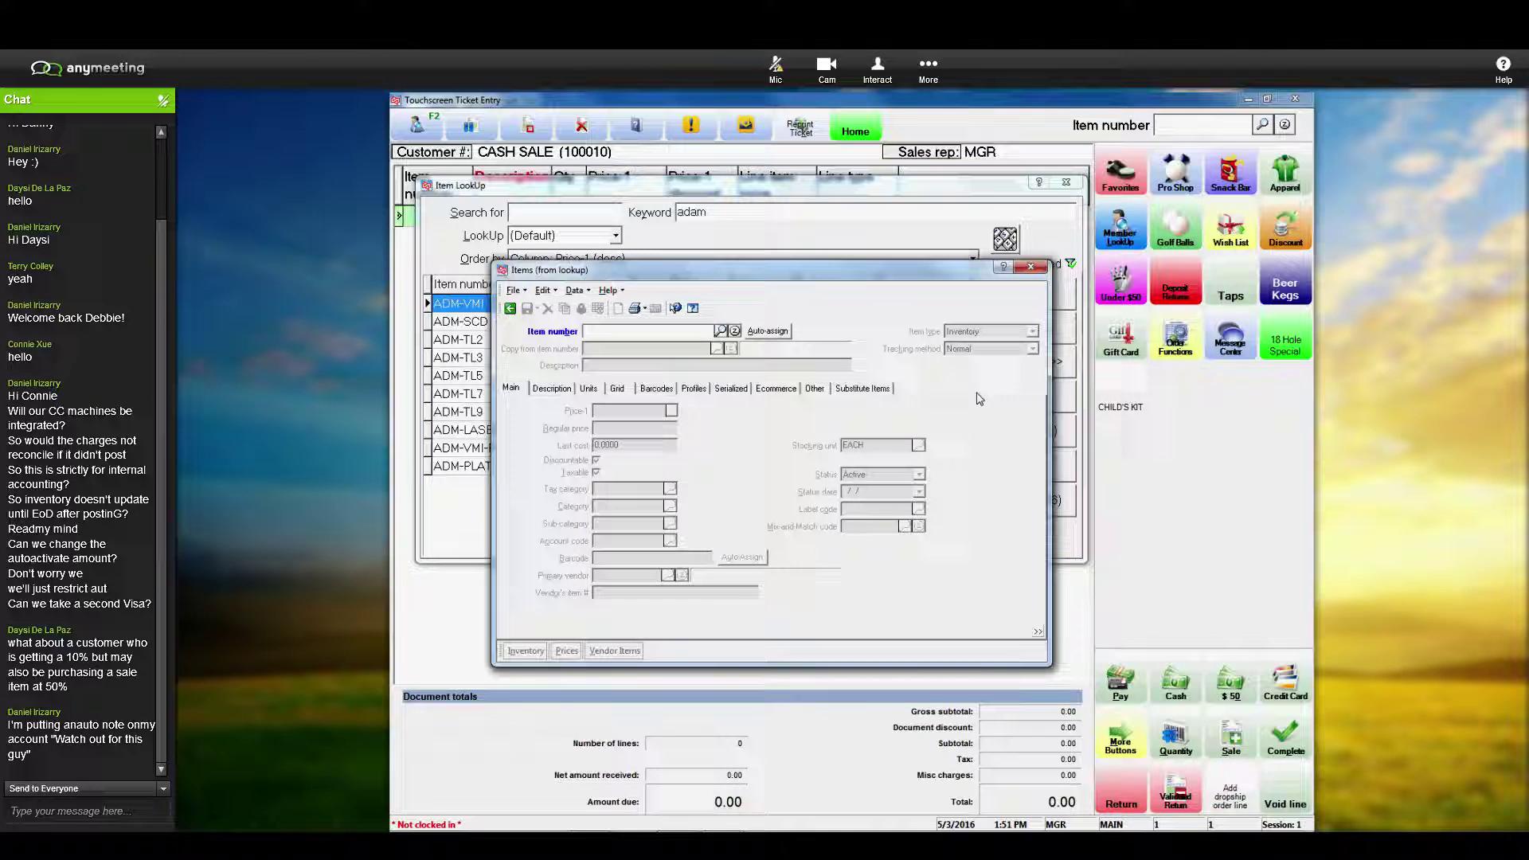
{"action": "left_click", "coordinate": [1032, 269]}
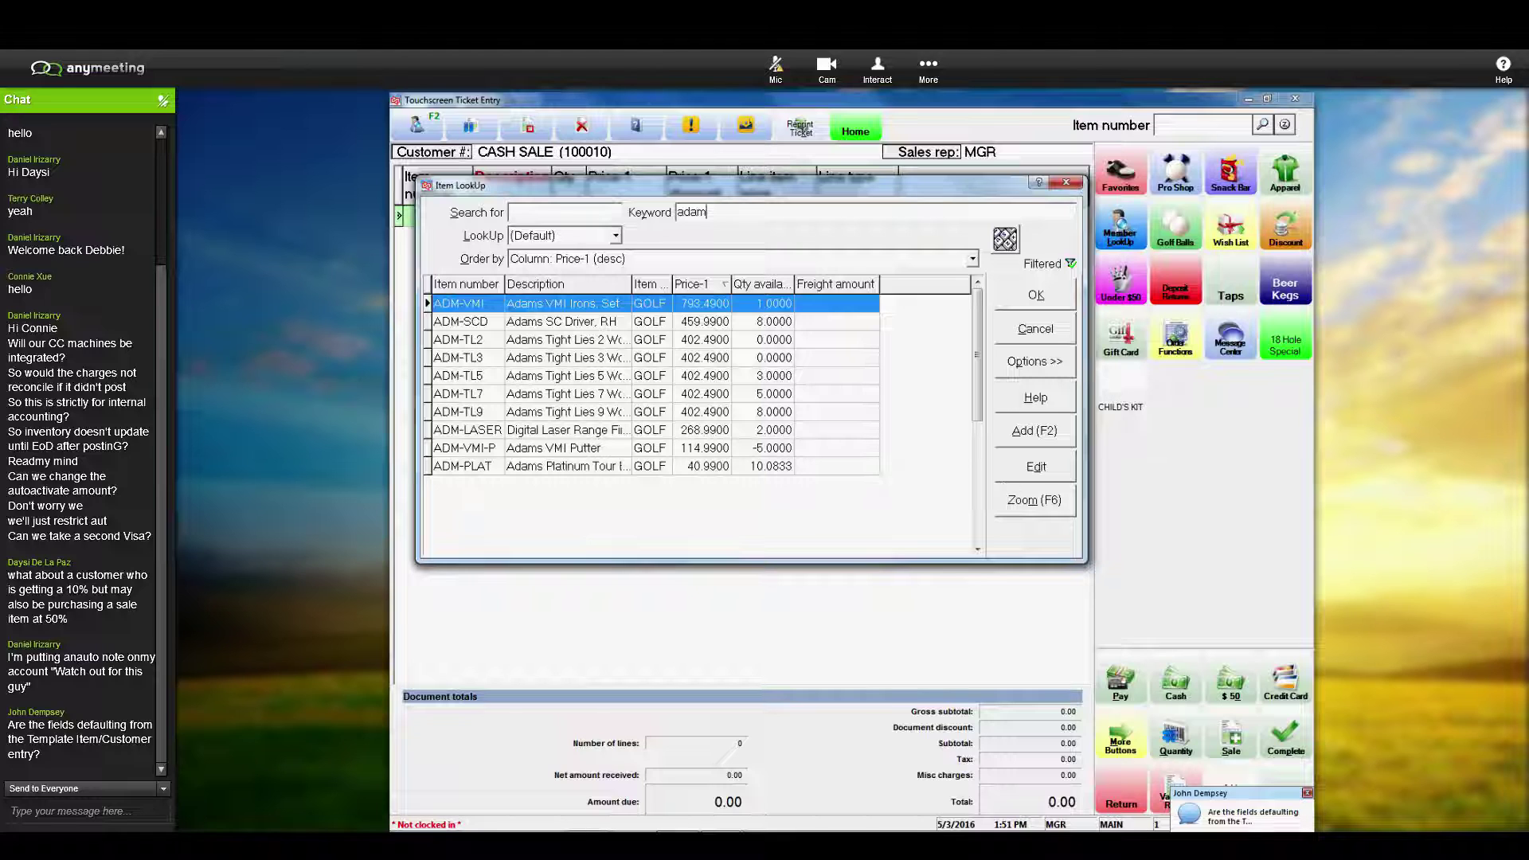
Step: Open the incoming class chat message to read it, and move the chat window out of the way
{"action": "left_click", "coordinate": [1242, 812]}
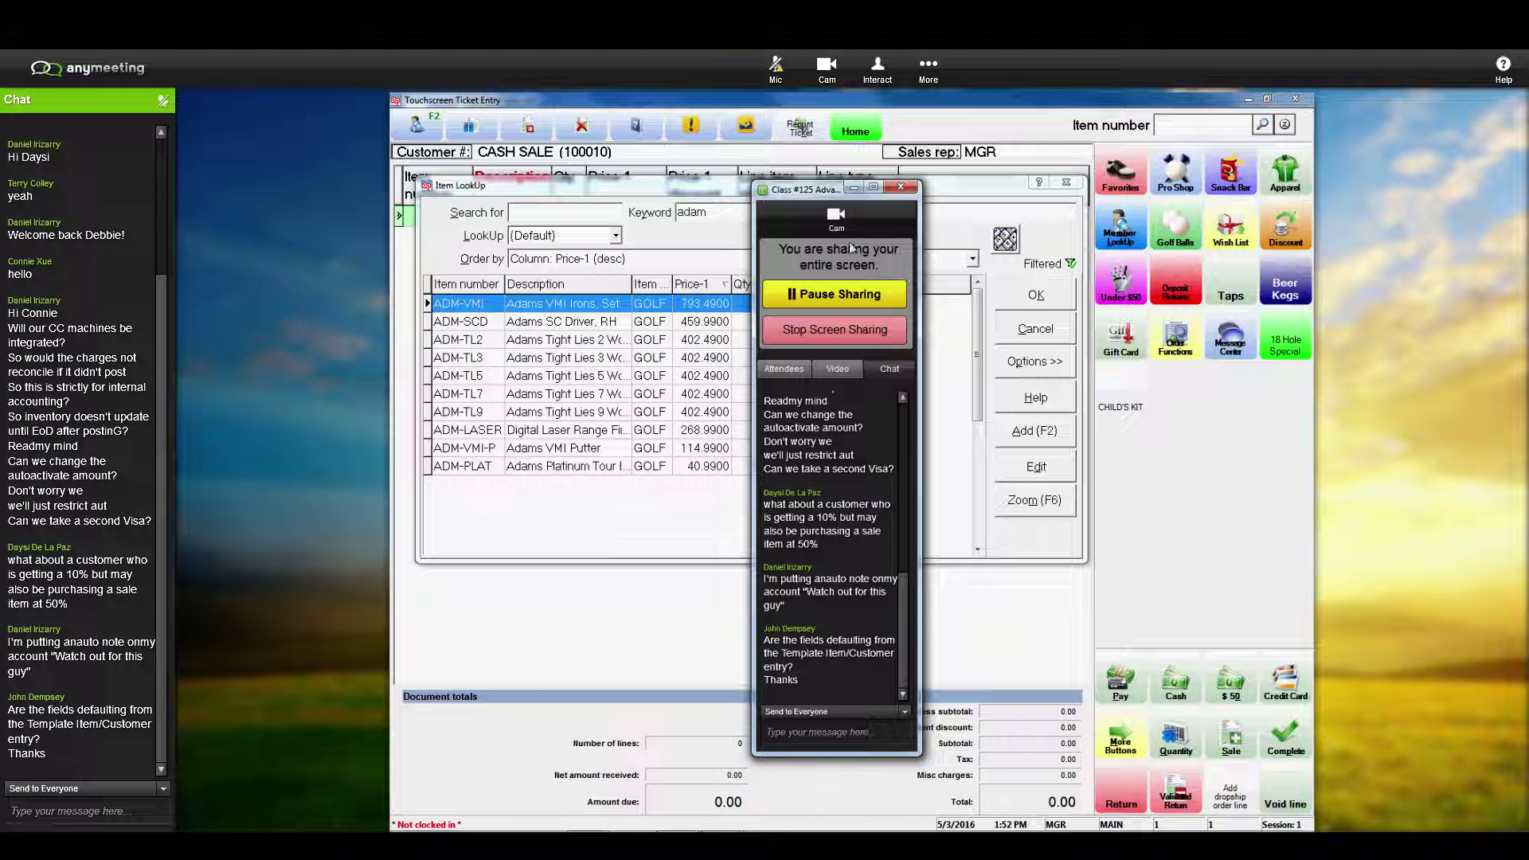
{"action": "left_click_drag", "start_coordinate": [812, 193], "coordinate": [1313, 194]}
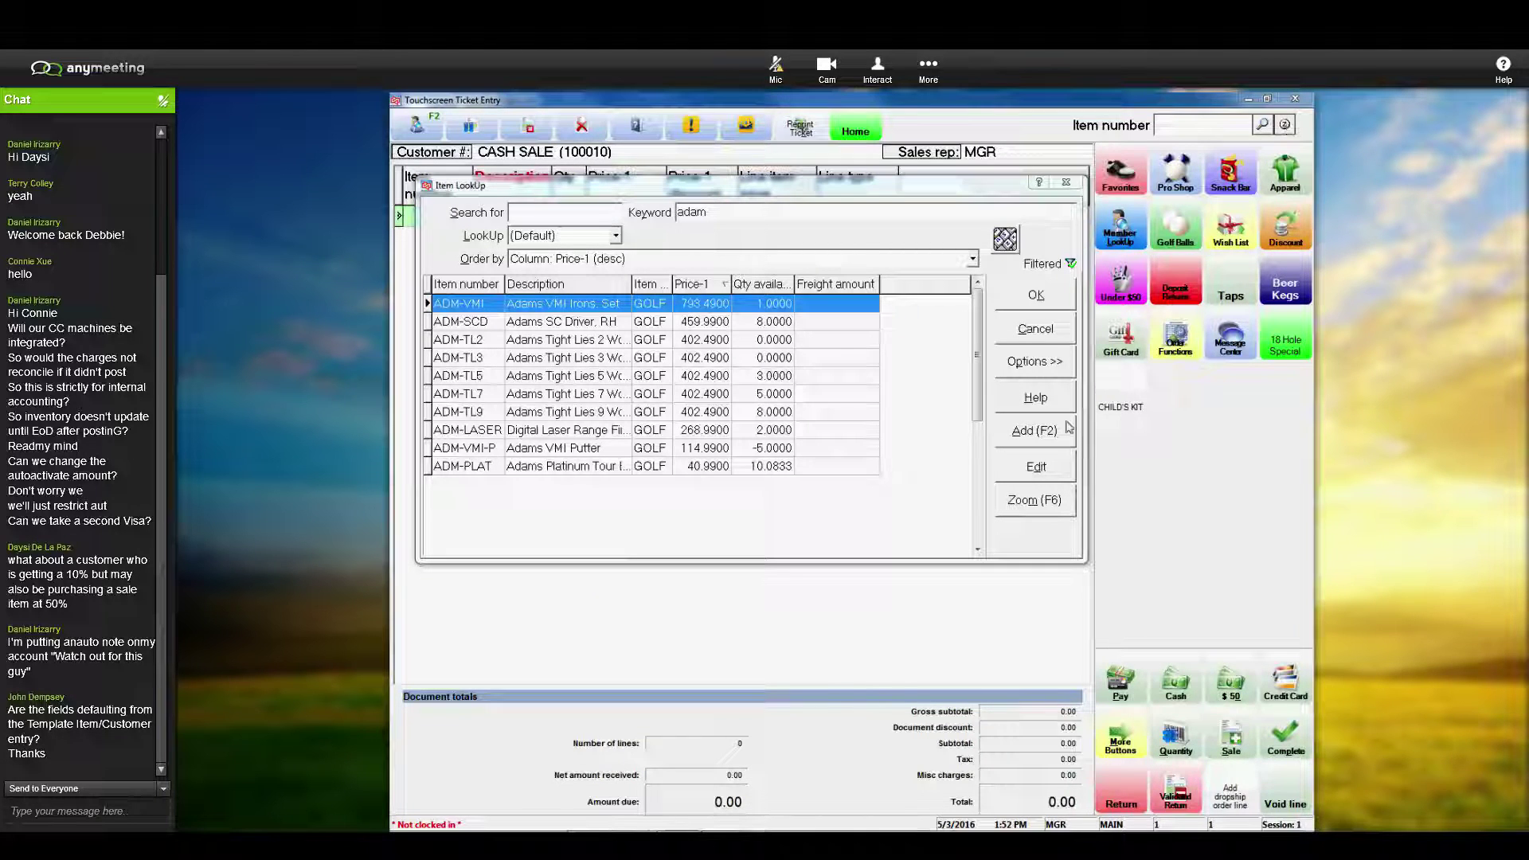
Step: Open Item Zoom for ADM-VMI, and review its customizable display fields without altering the selection
{"action": "left_click", "coordinate": [1028, 508]}
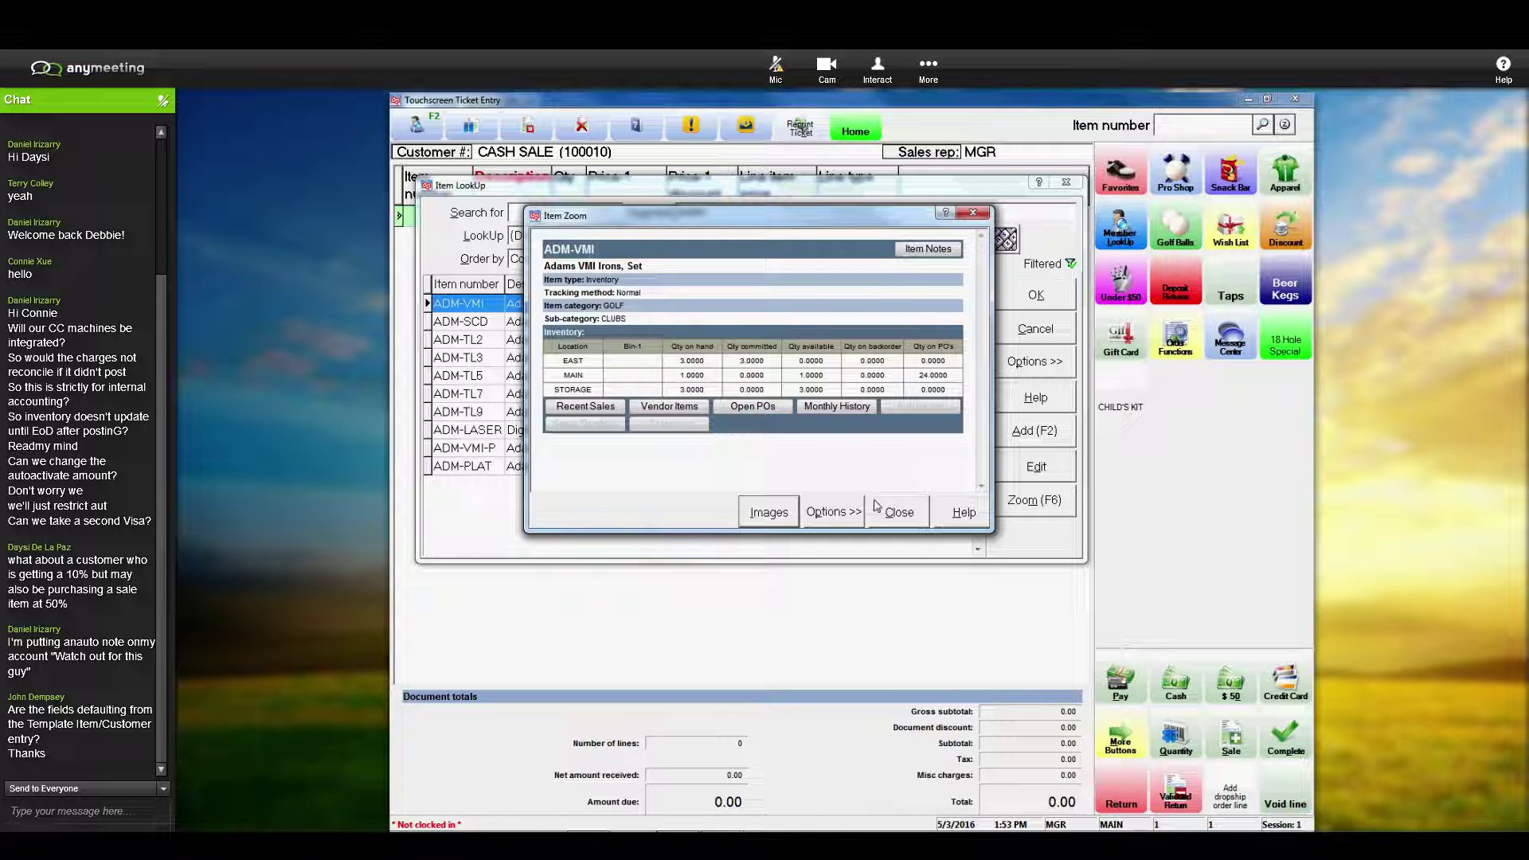
{"action": "left_click", "coordinate": [833, 519]}
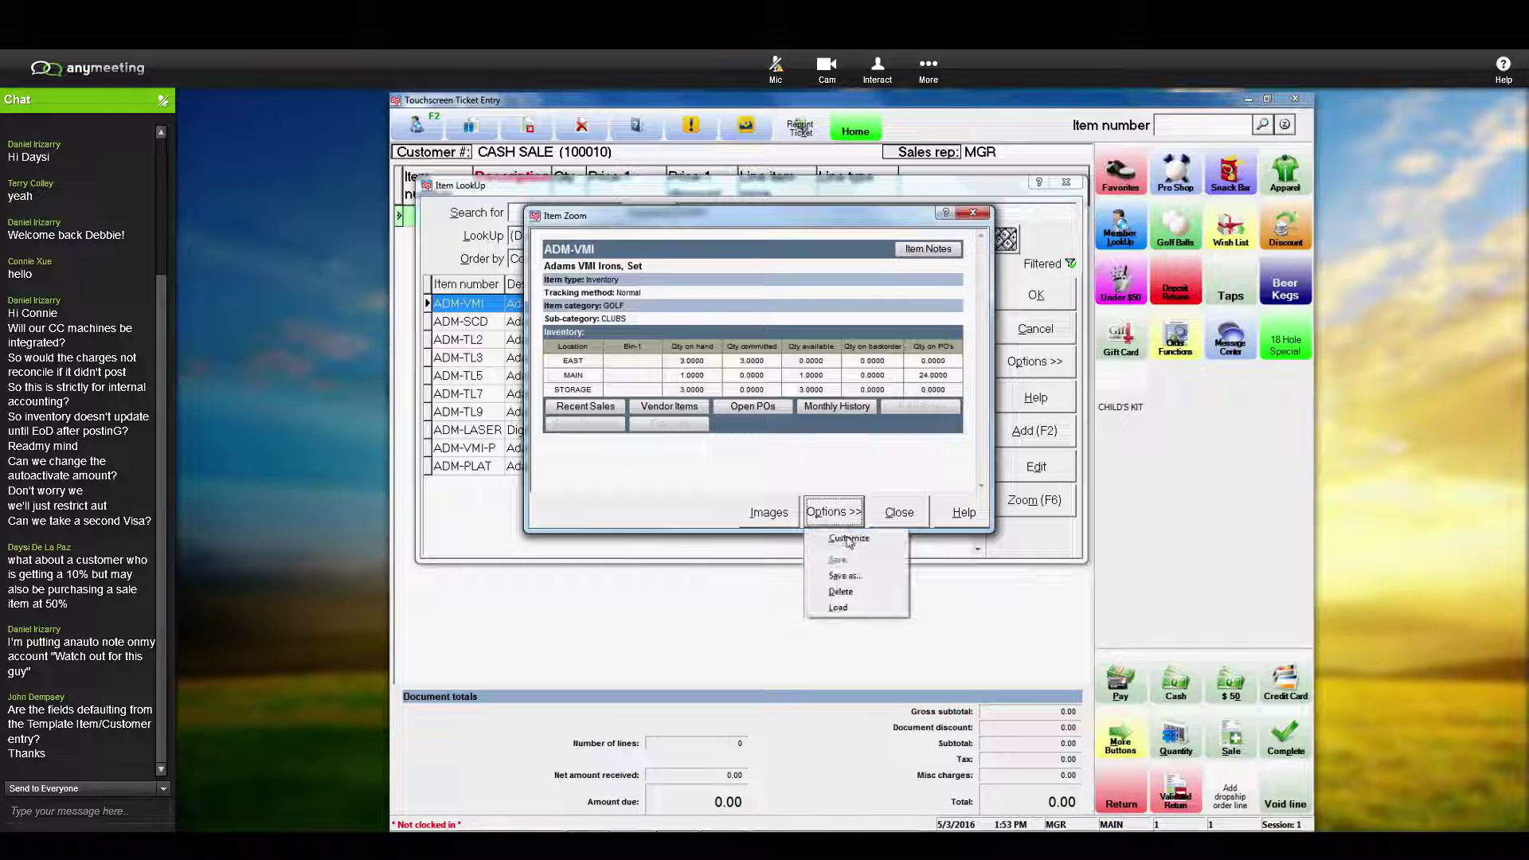
{"action": "left_click", "coordinate": [849, 539]}
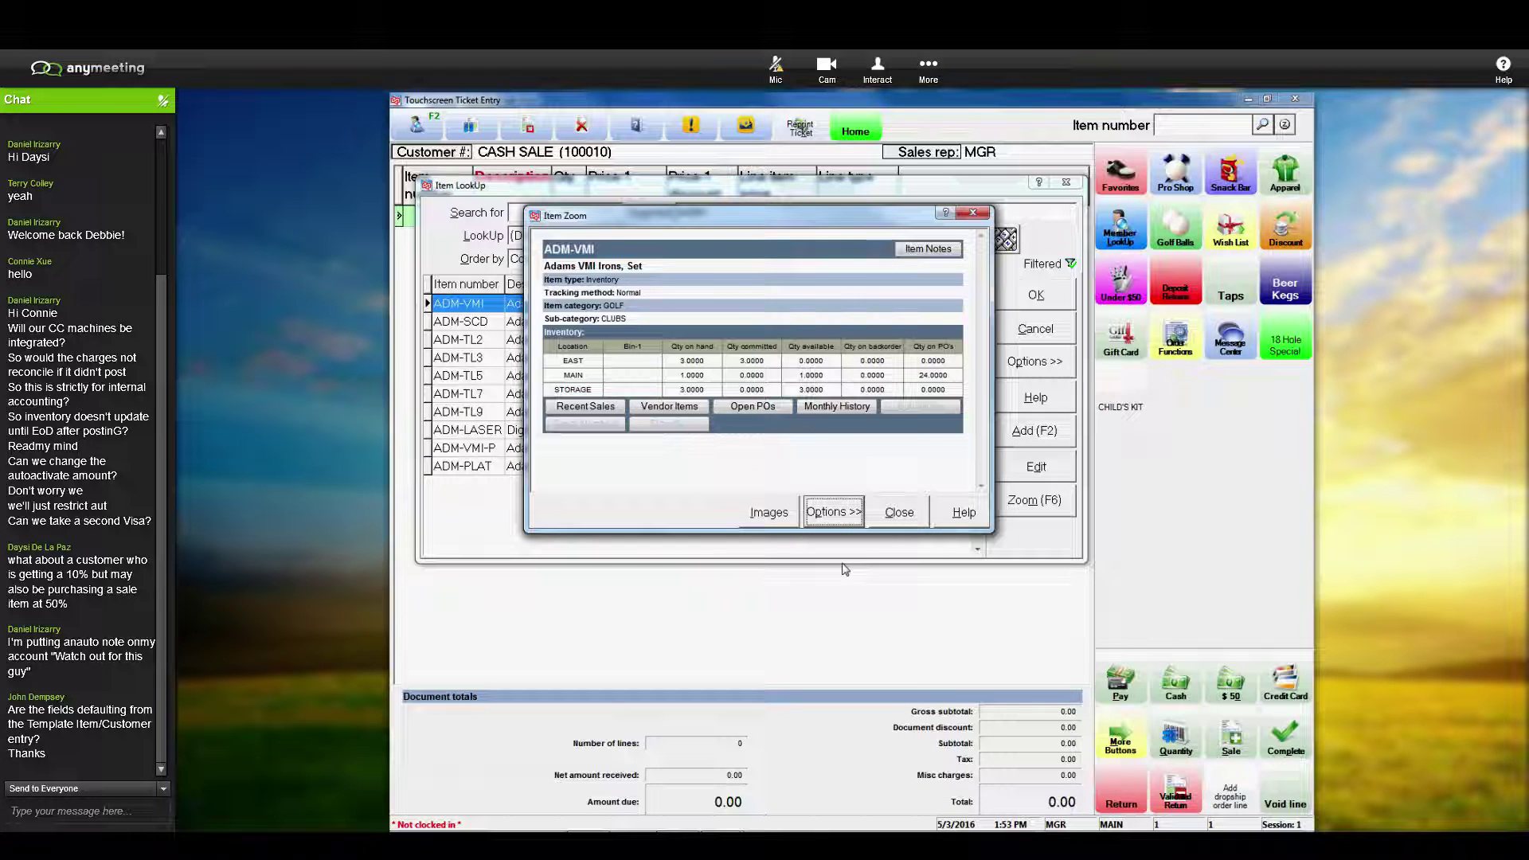
{"action": "left_click_drag", "start_coordinate": [813, 422], "coordinate": [816, 518]}
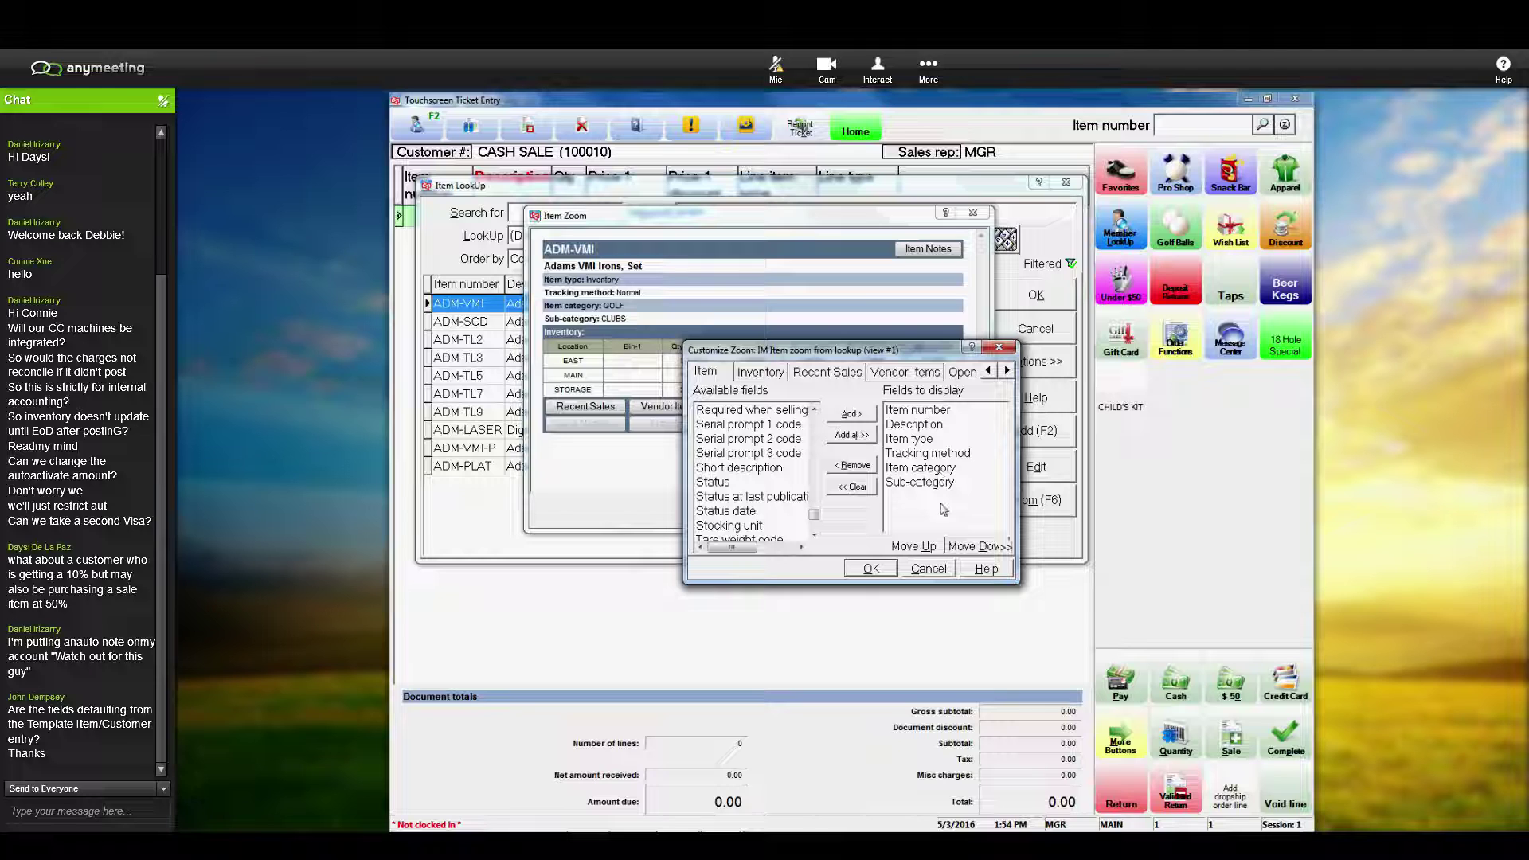
{"action": "left_click", "coordinate": [872, 570]}
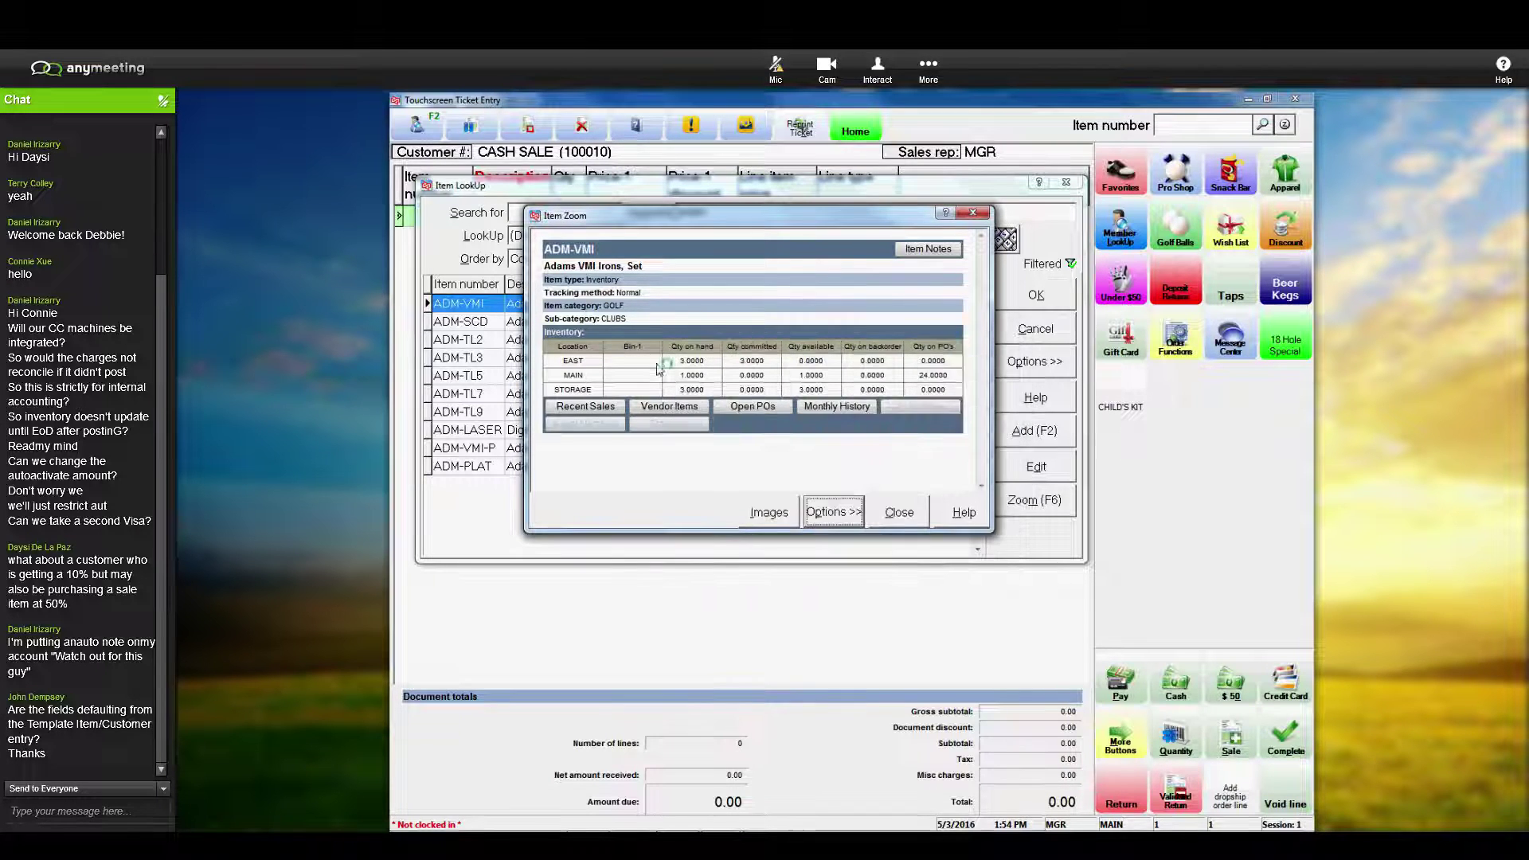
Step: Review the recent sales of ADM-VMI in Item Zoom, including the dates, customers, prices and document numbers
{"action": "left_click", "coordinate": [596, 409]}
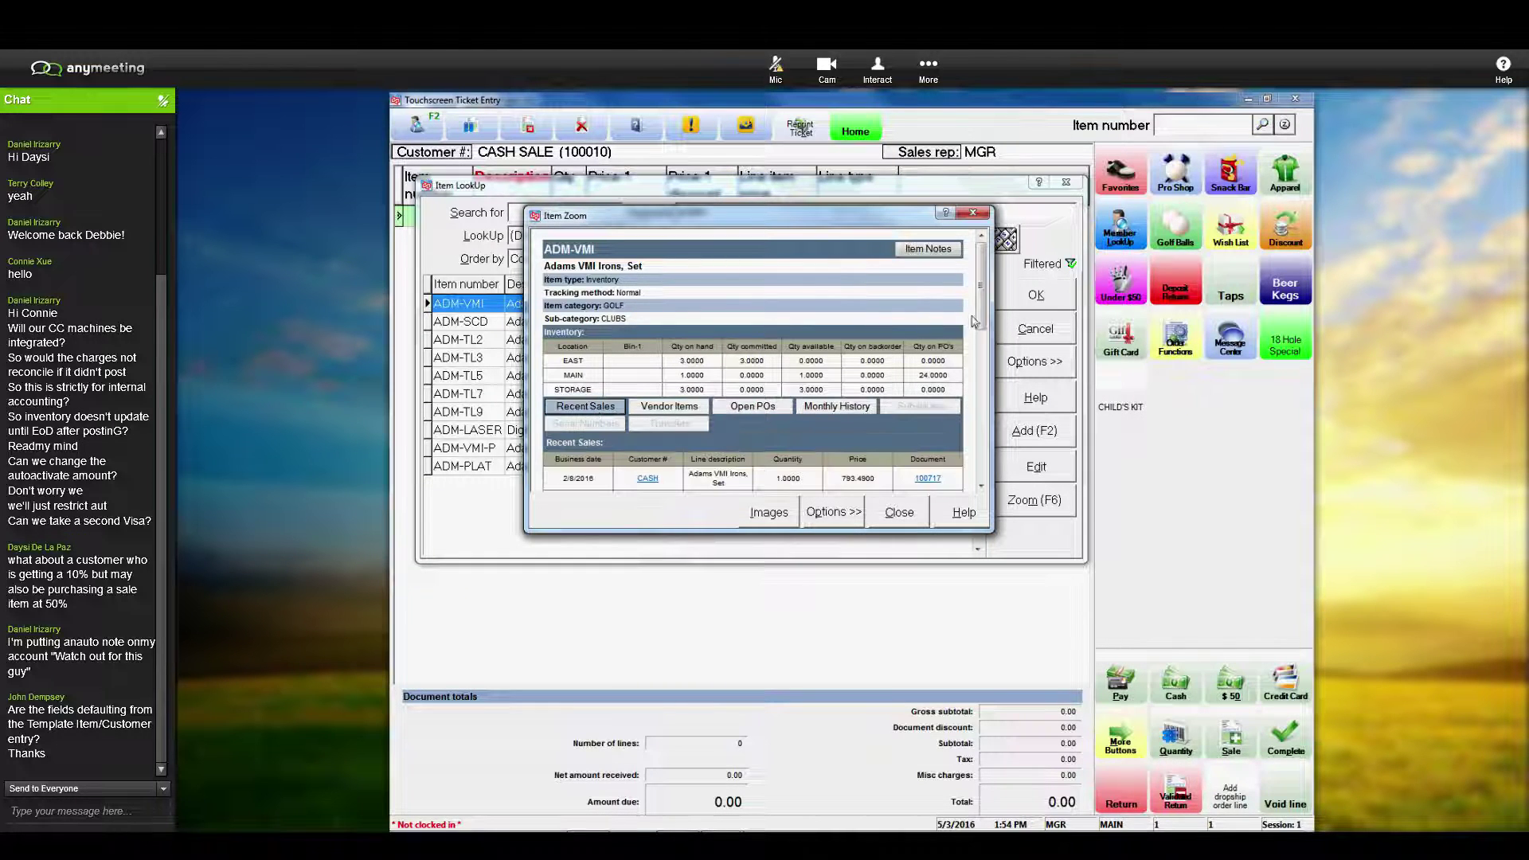
{"action": "scroll", "coordinate": [984, 328], "scroll_direction": "down", "scroll_amount": 2}
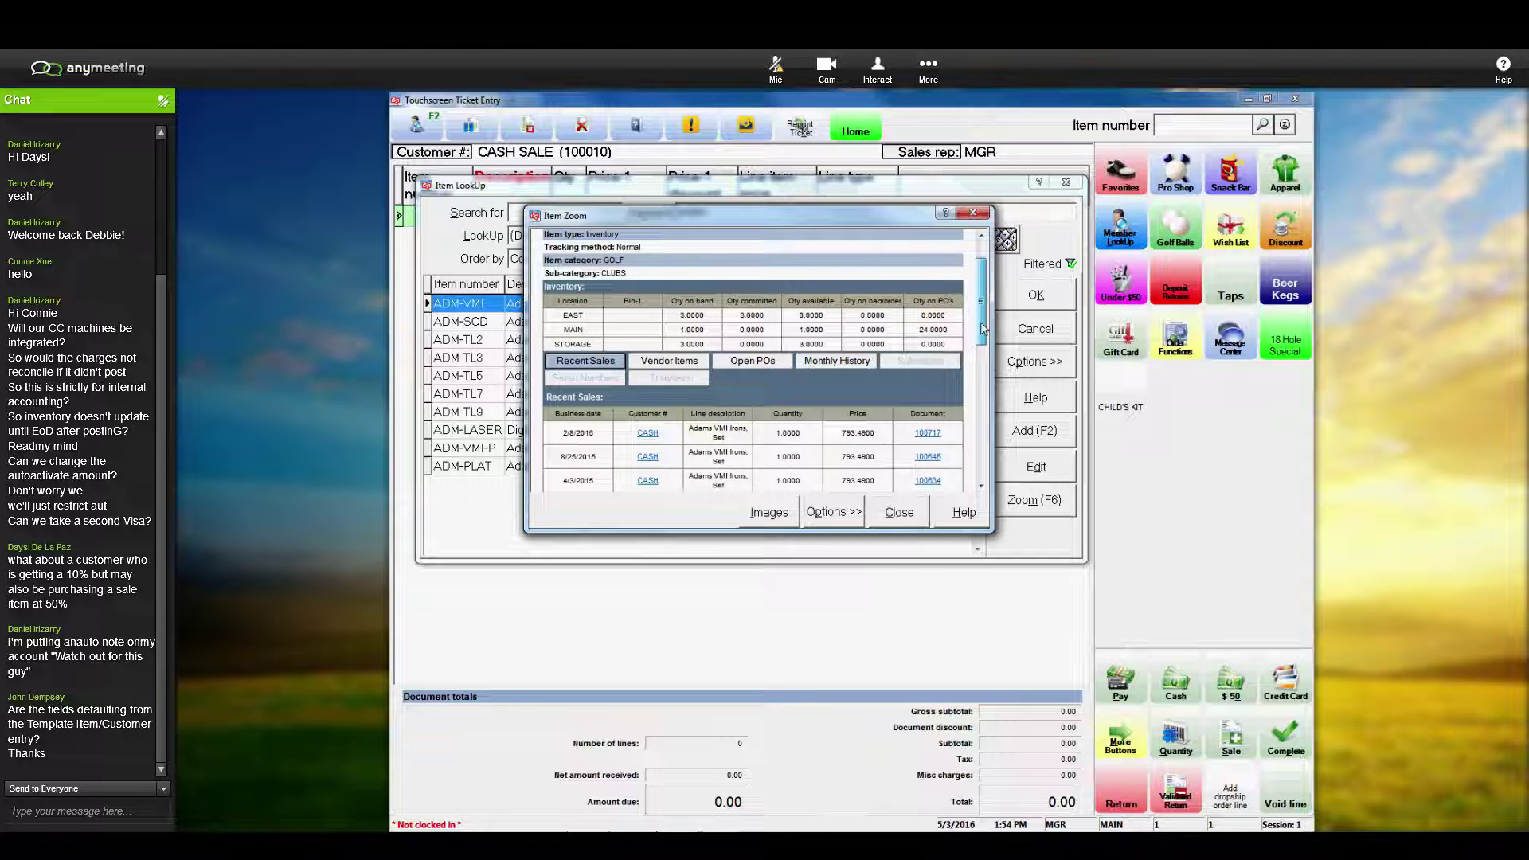
{"action": "mouse_move", "coordinate": [984, 328]}
{"action": "left_mouse_down"}
{"action": "mouse_move", "coordinate": [984, 416]}
{"action": "mouse_move", "coordinate": [981, 354]}
{"action": "left_mouse_up"}
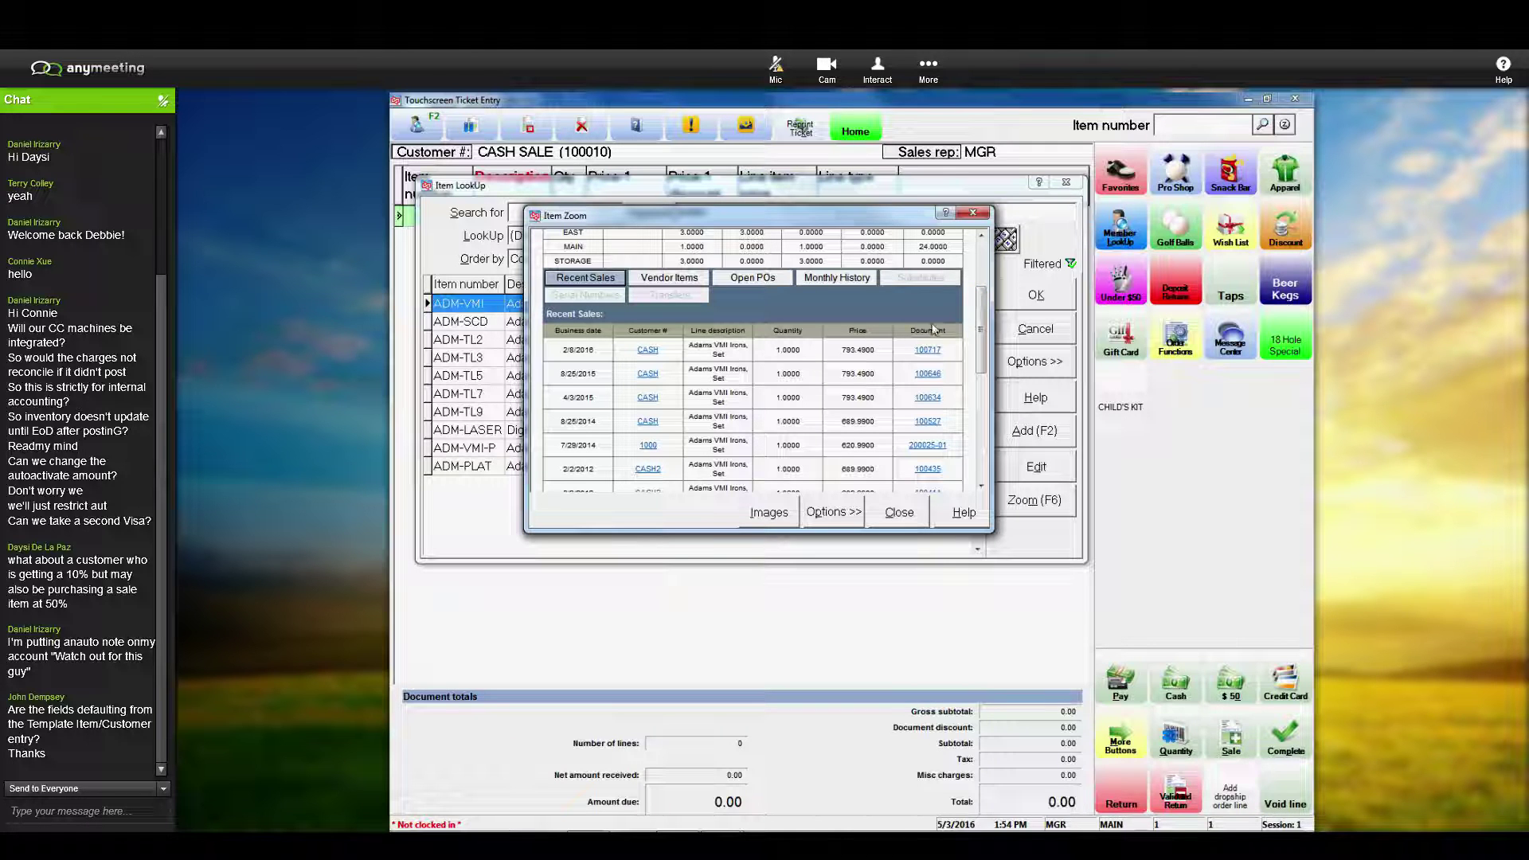
{"action": "scroll", "coordinate": [981, 335], "scroll_direction": "up", "scroll_amount": 2}
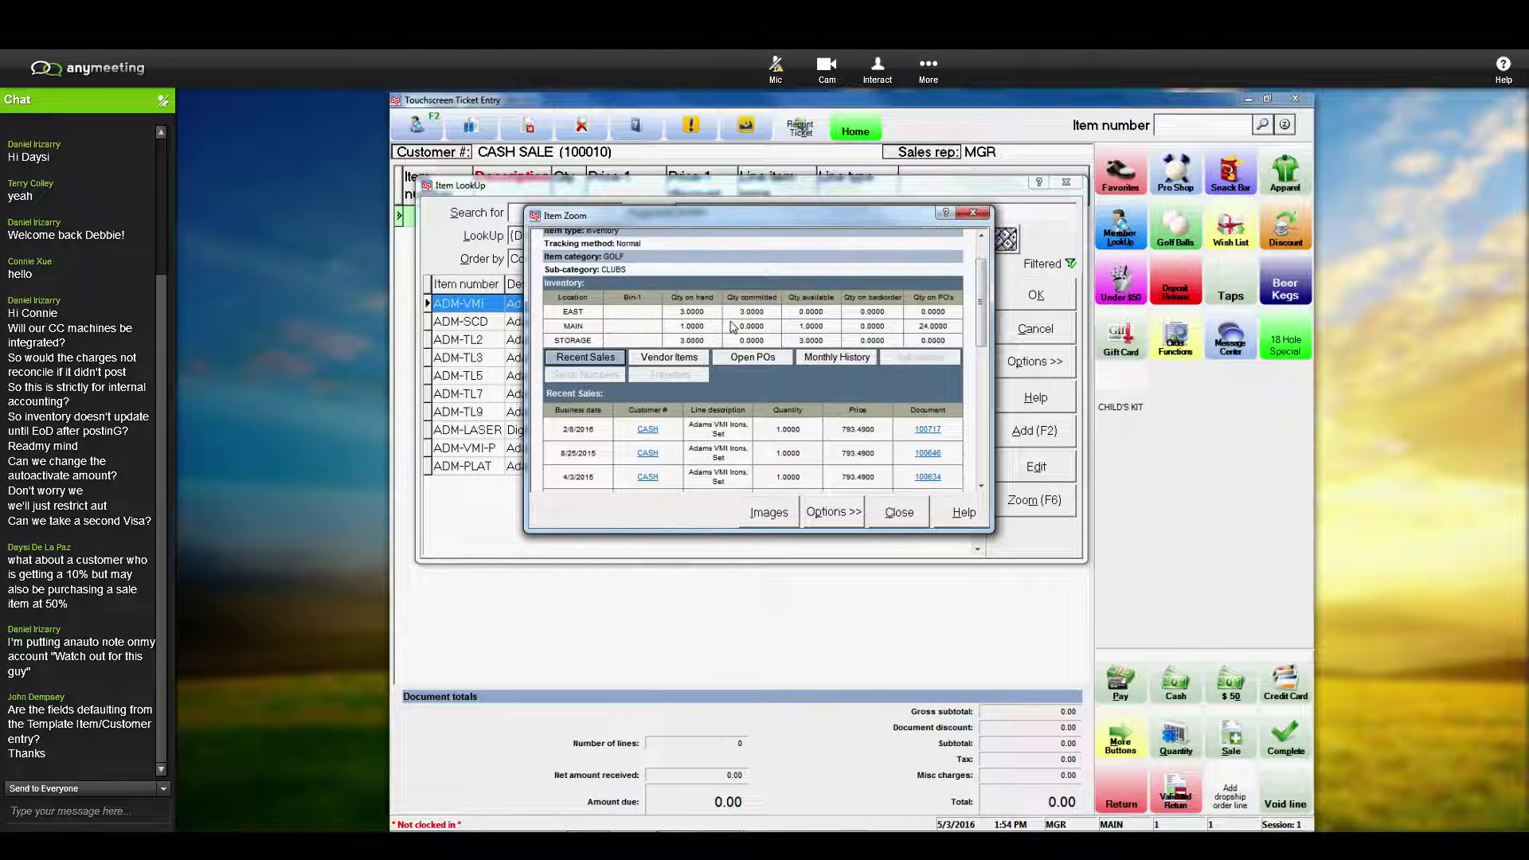
Step: Review the vendor items for ADM-VMI, and look through its list of open purchase orders
{"action": "left_click", "coordinate": [667, 358]}
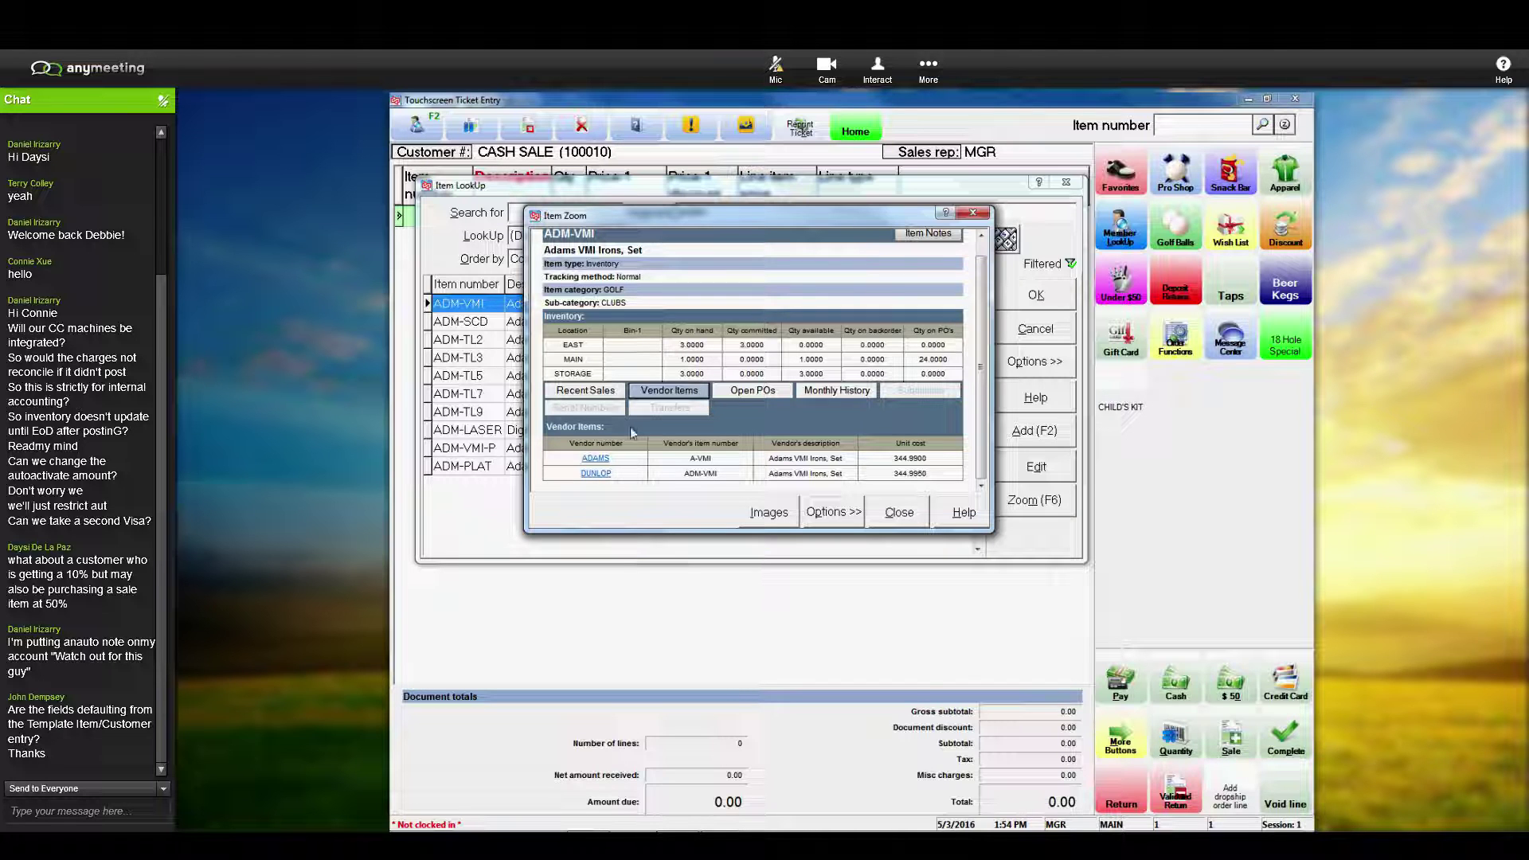
{"action": "left_click", "coordinate": [768, 390]}
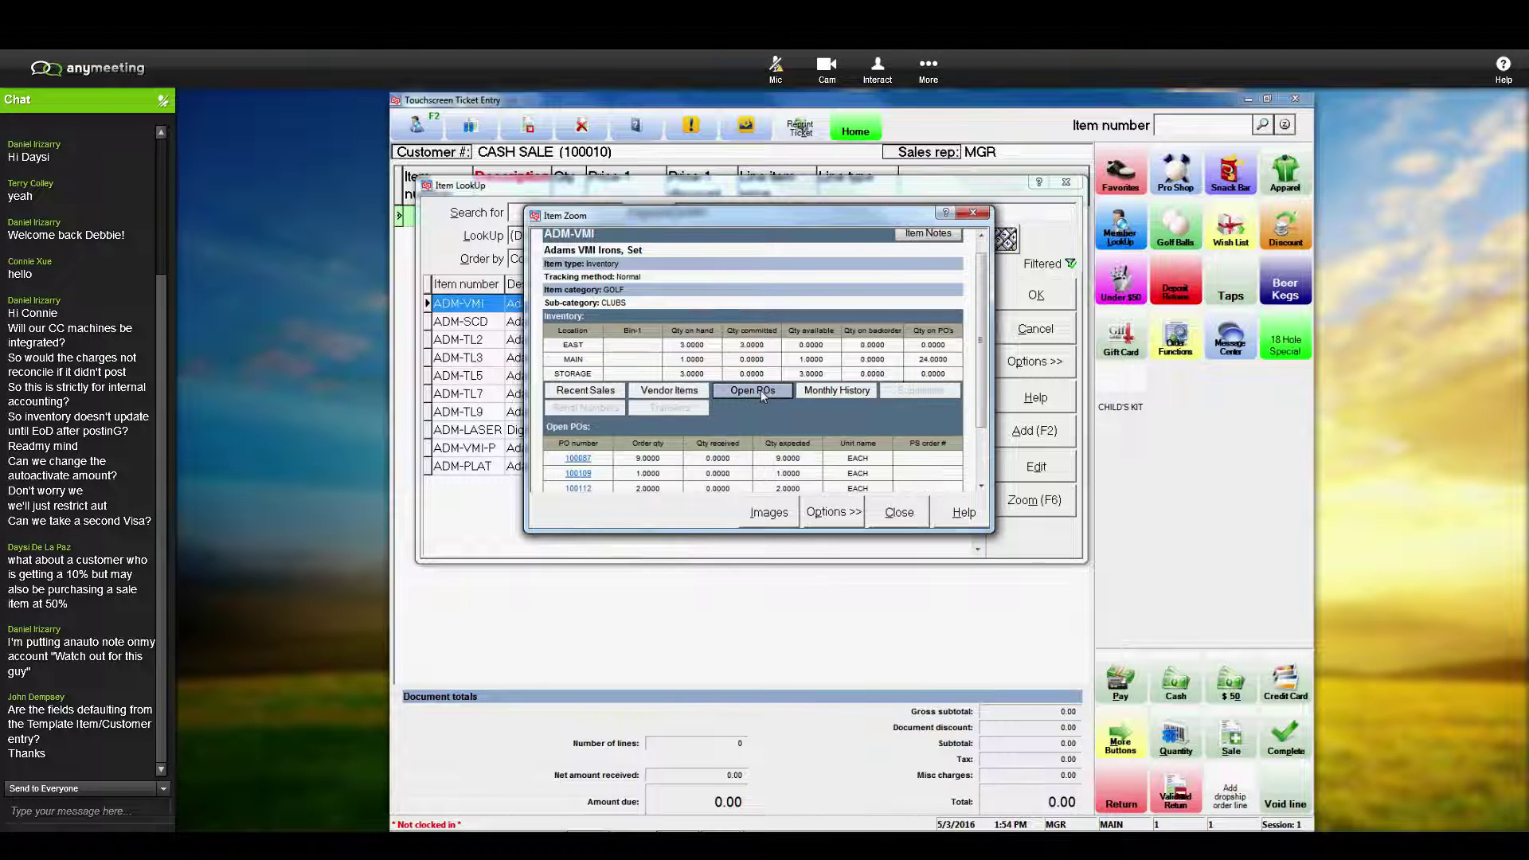
{"action": "scroll", "coordinate": [984, 353], "scroll_direction": "down", "scroll_amount": 1}
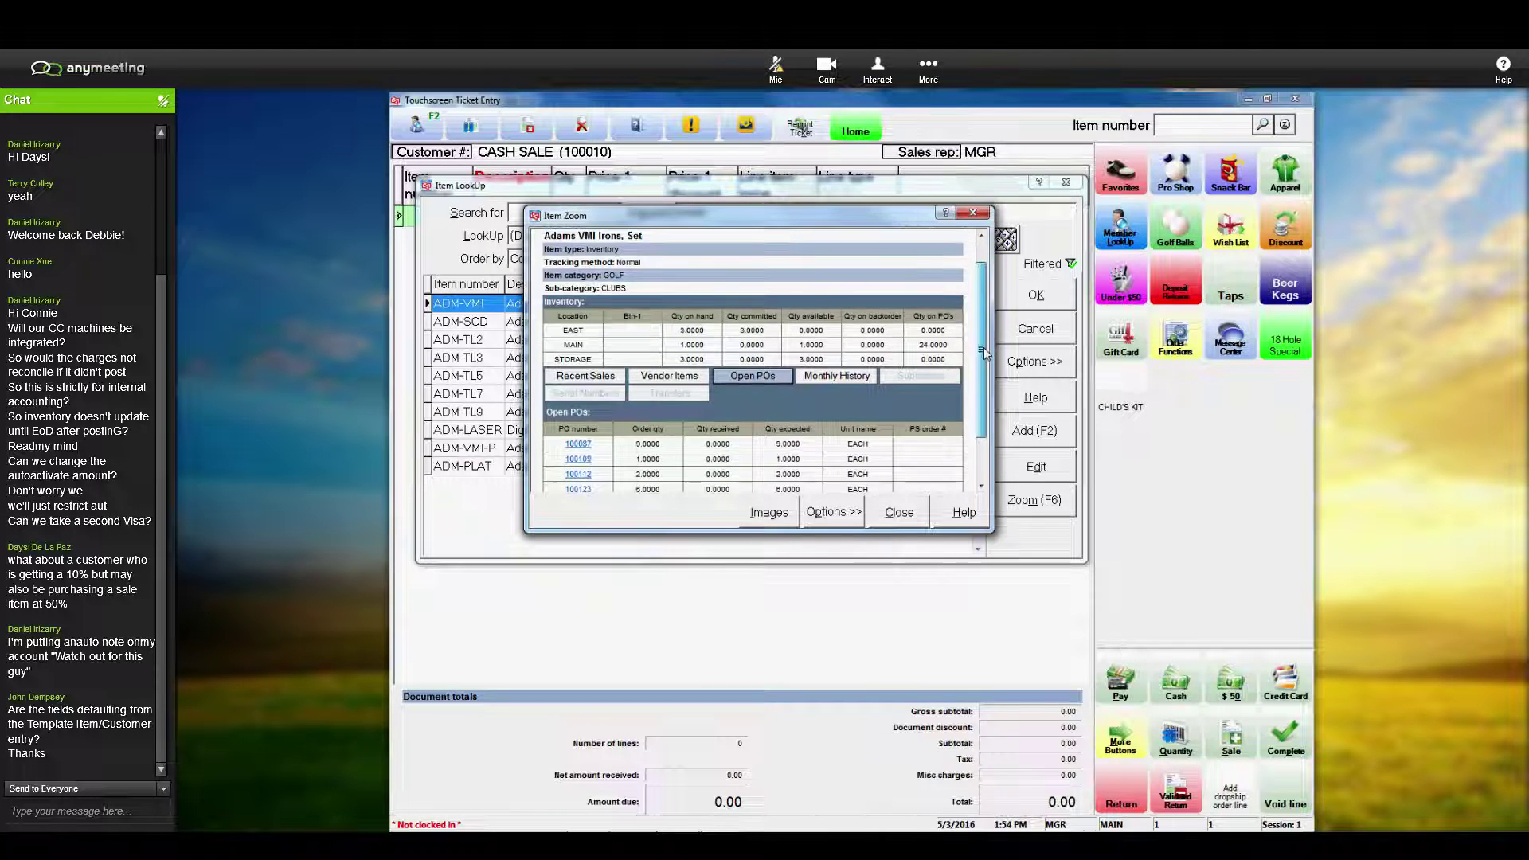
{"action": "scroll", "coordinate": [984, 352], "scroll_direction": "down", "scroll_amount": 1}
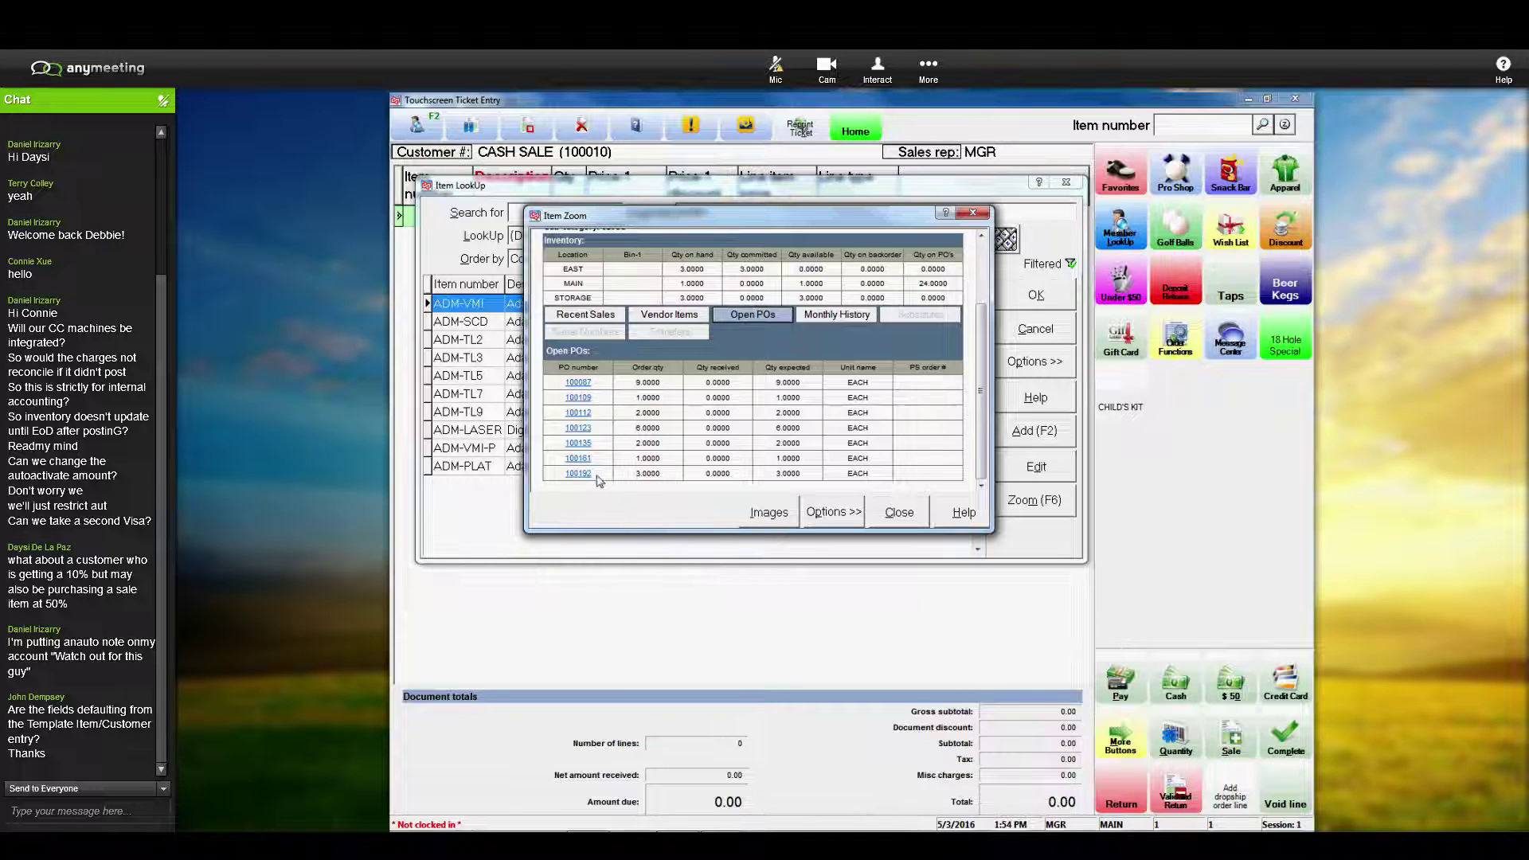
Step: View the monthly history of ADM-VMI by Quantity instead of Sales, and close Item Zoom
{"action": "left_click", "coordinate": [841, 315]}
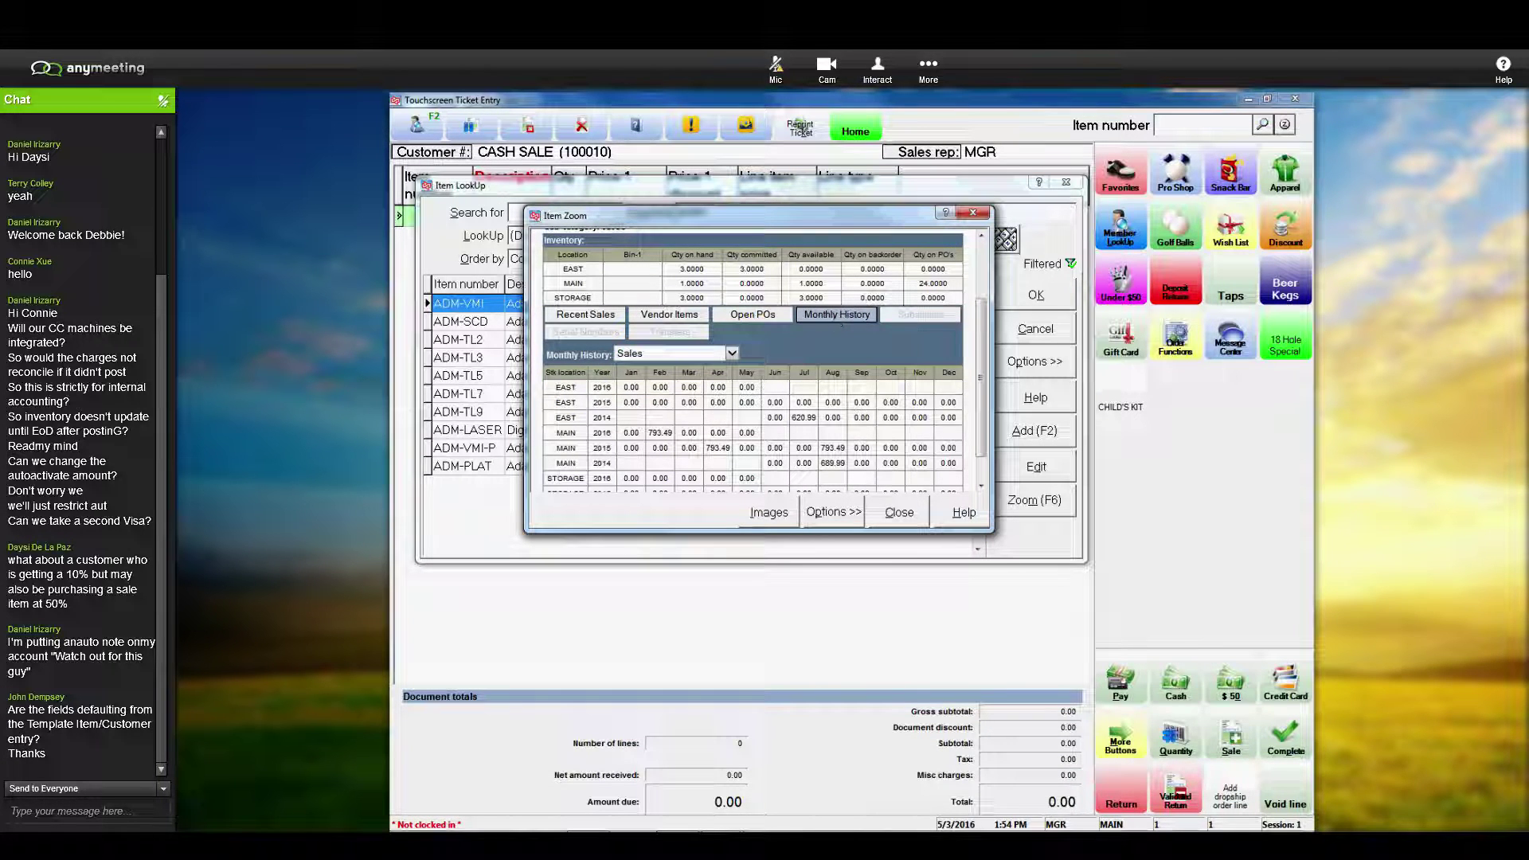
{"action": "left_click", "coordinate": [733, 356]}
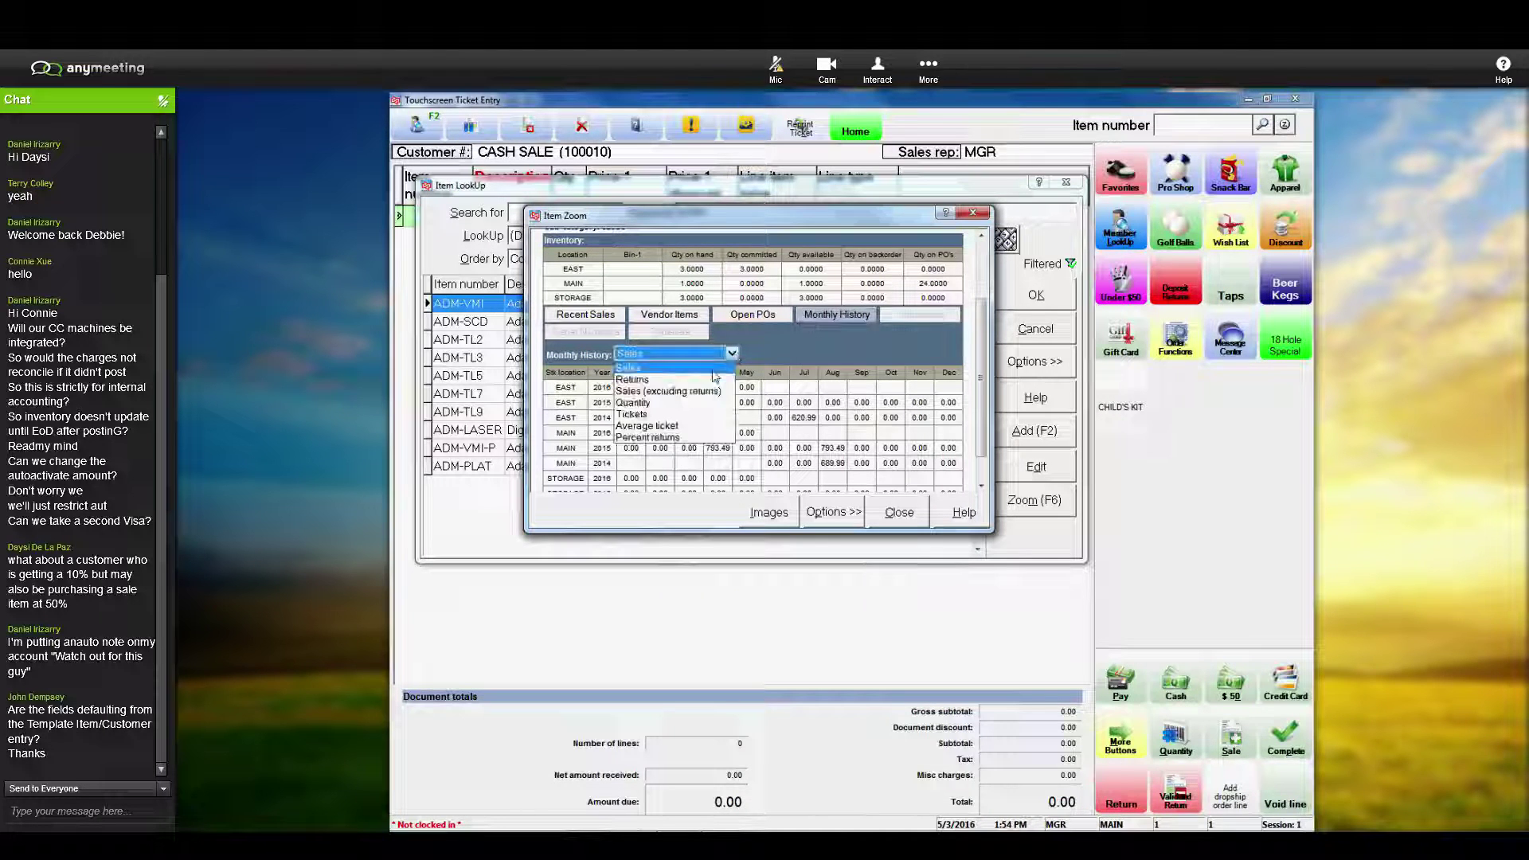
{"action": "left_click", "coordinate": [650, 402]}
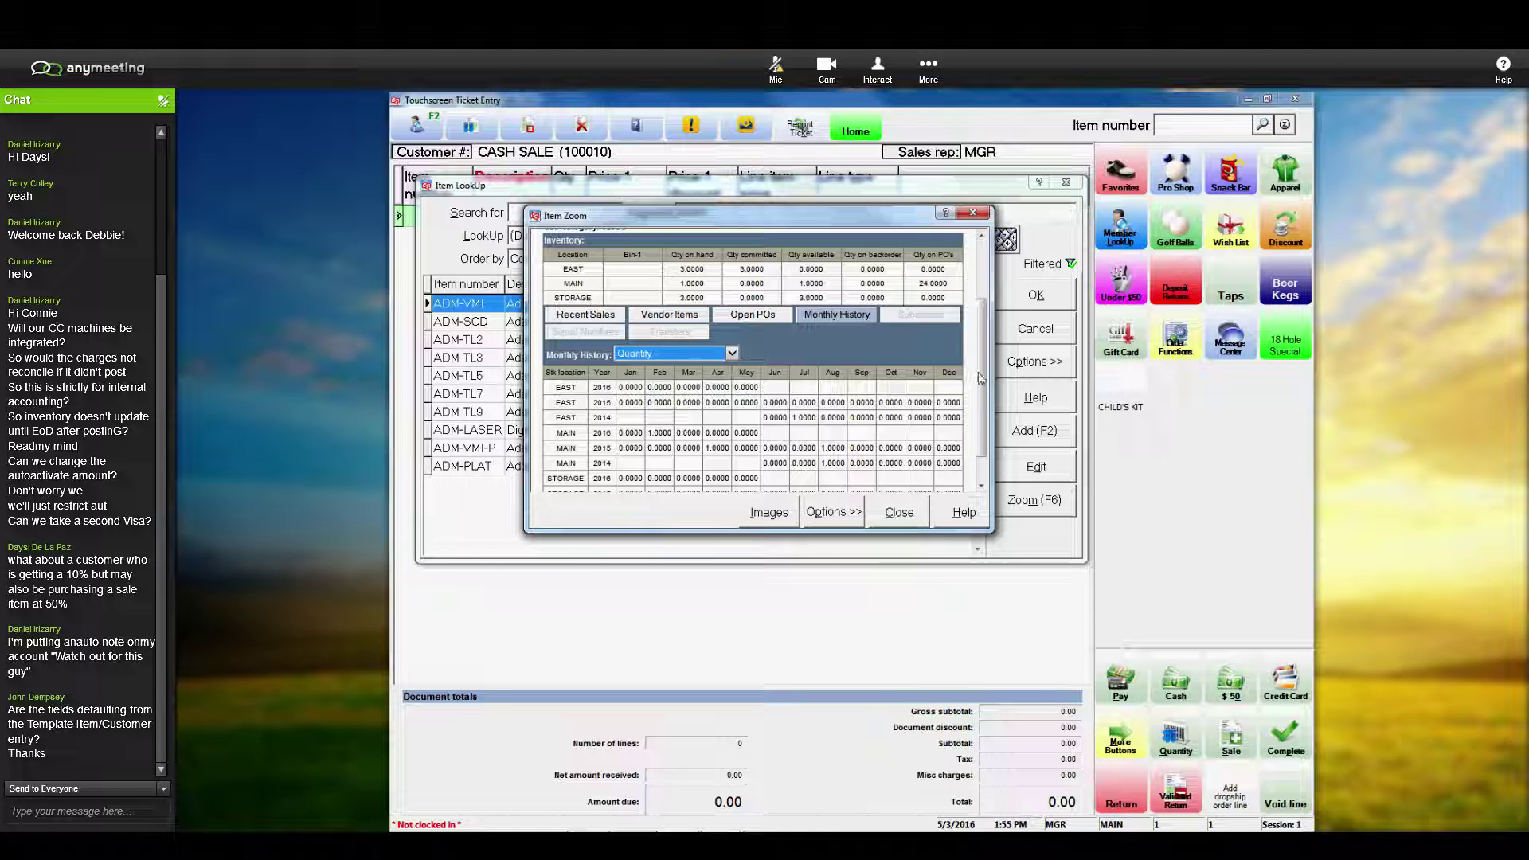
{"action": "scroll", "coordinate": [982, 377], "scroll_direction": "up", "scroll_amount": 3}
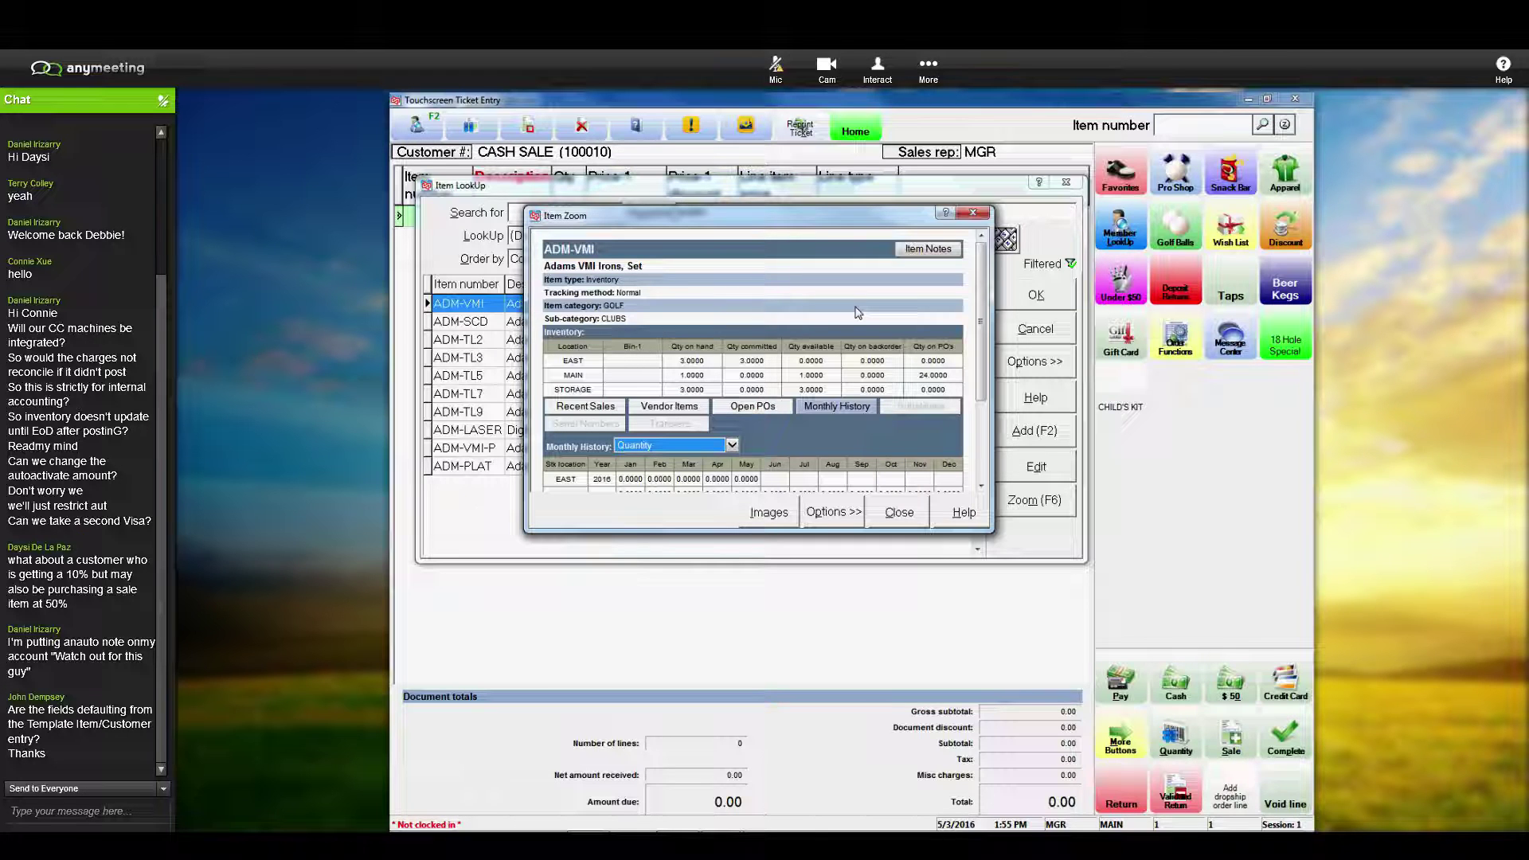
{"action": "left_click", "coordinate": [910, 515]}
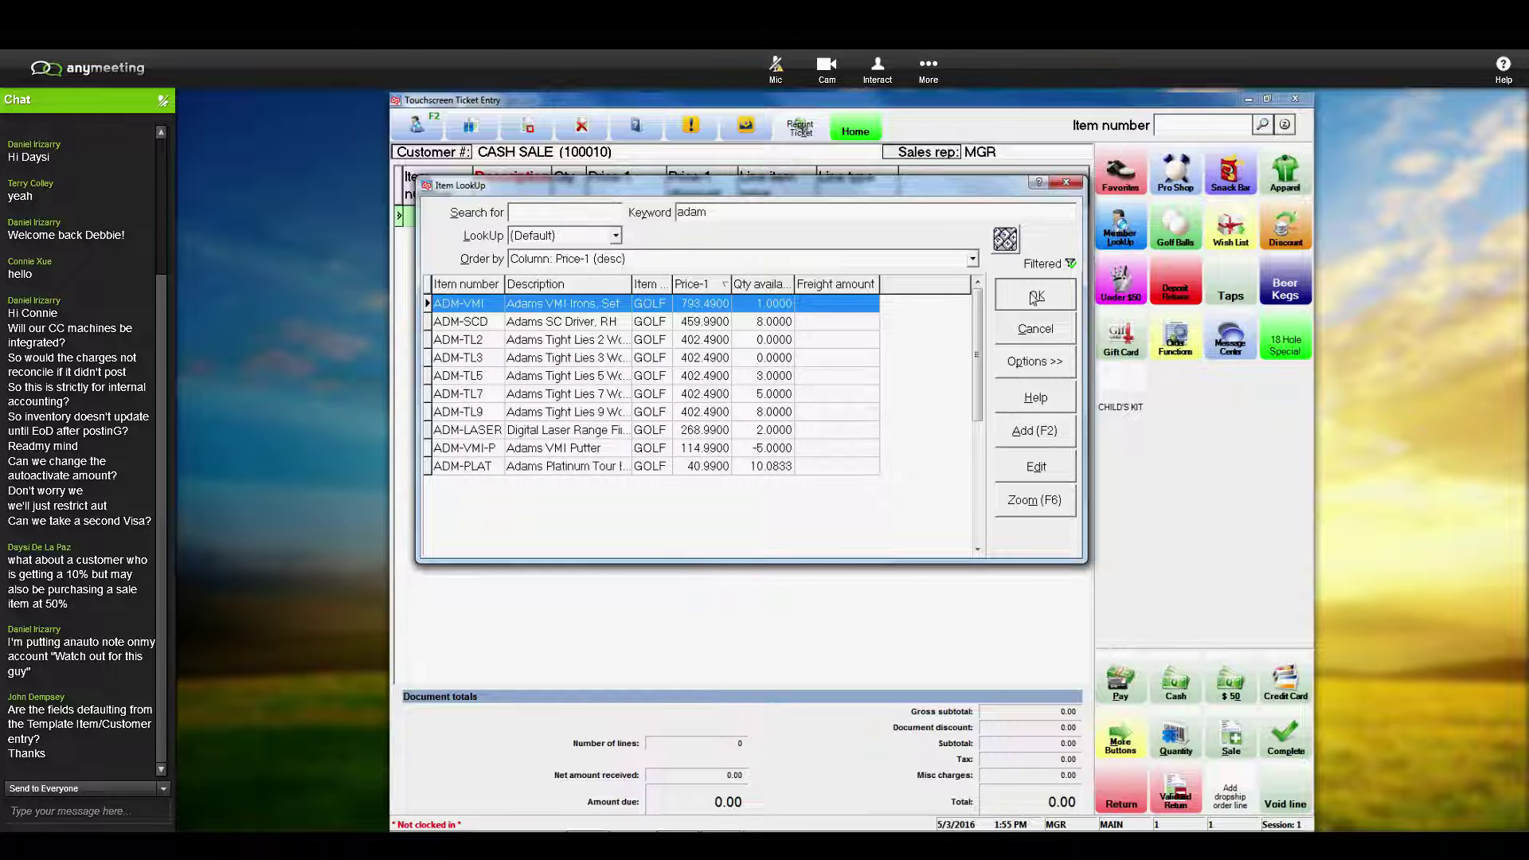
Step: Put ADM-VMI on the ticket from the item lookup, and void the current ticket
{"action": "left_click", "coordinate": [1034, 298]}
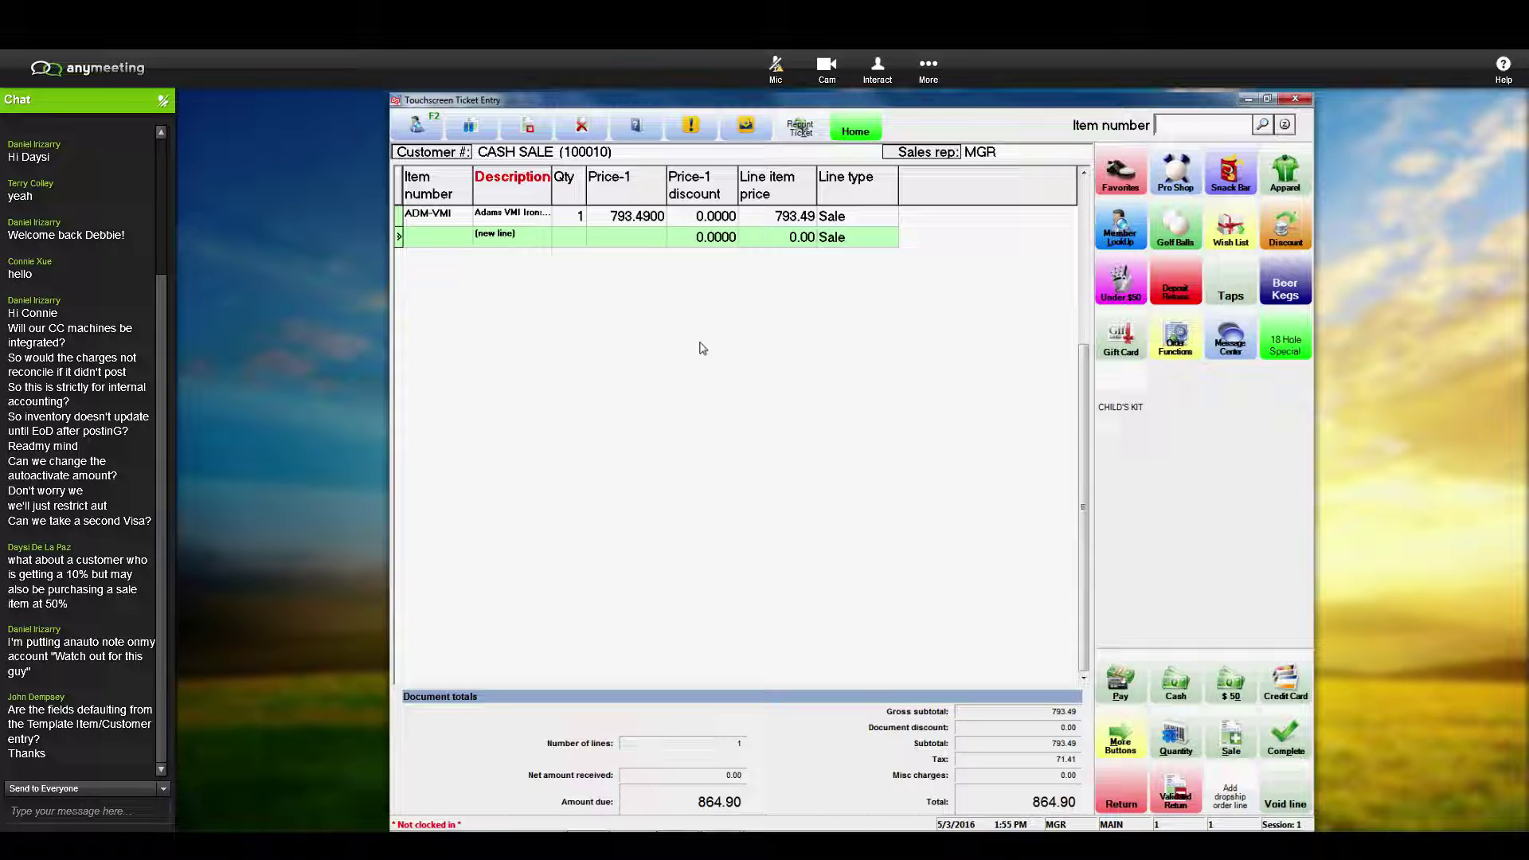
{"action": "left_click", "coordinate": [573, 134]}
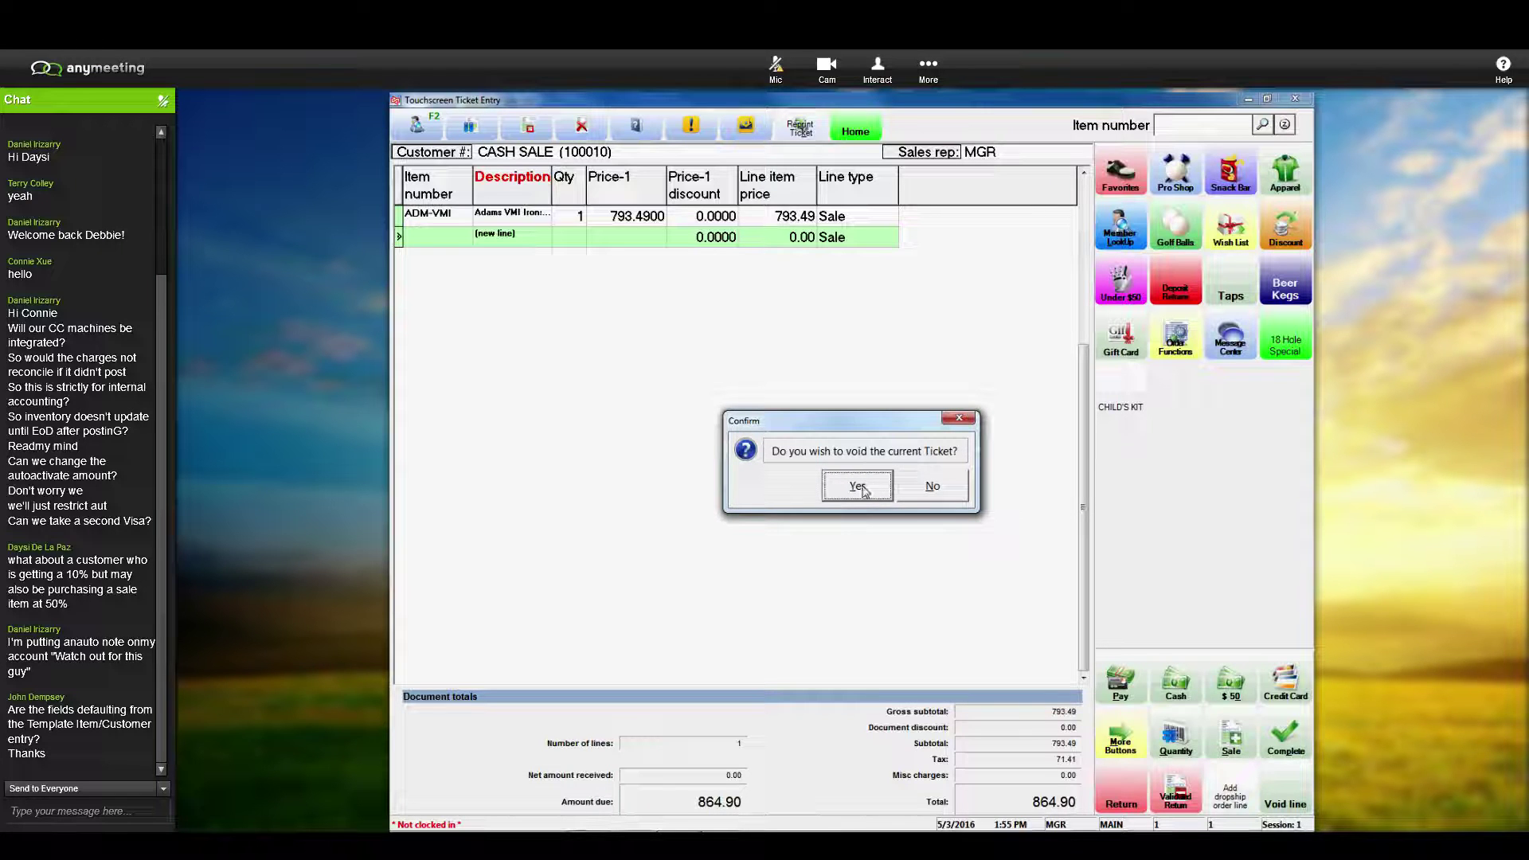
{"action": "left_click", "coordinate": [858, 487]}
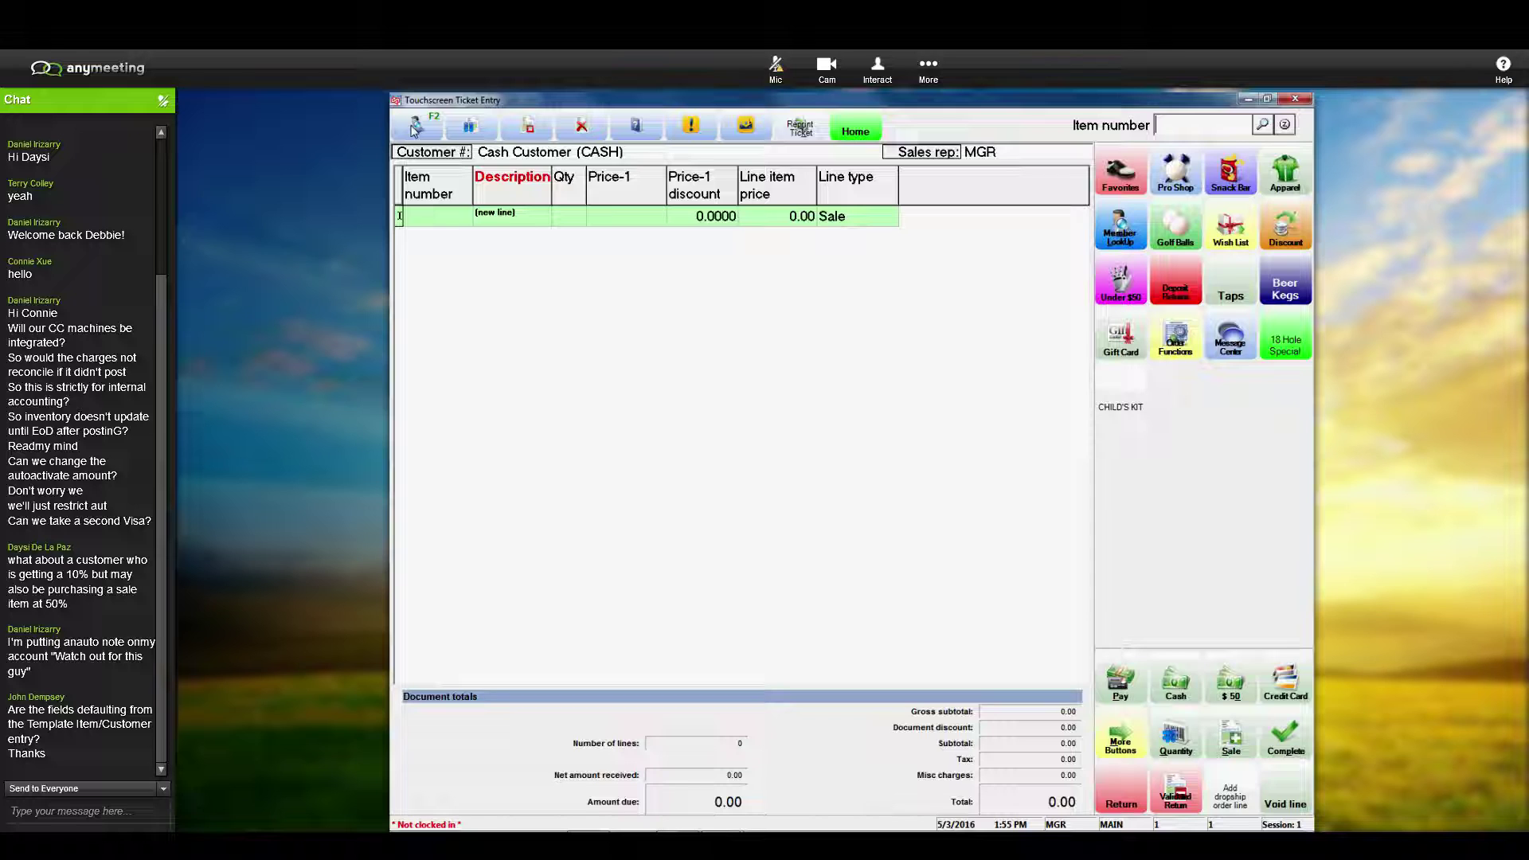
Step: Open order processing, and choose the order dated 5/3/2016 for customer 1000 from the document lookup
{"action": "left_click", "coordinate": [1171, 343]}
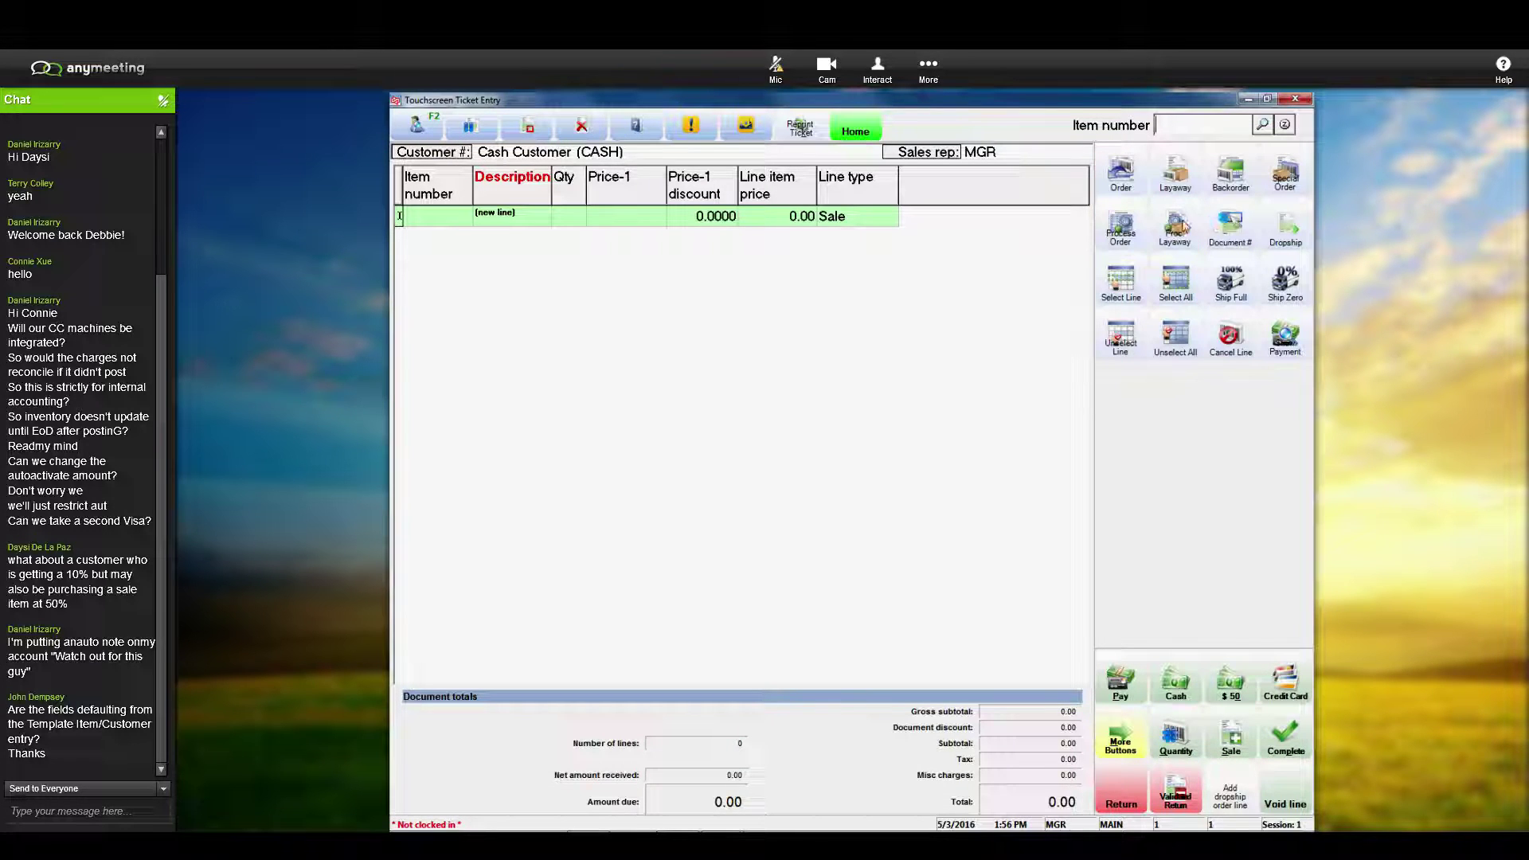
{"action": "left_click", "coordinate": [1122, 233]}
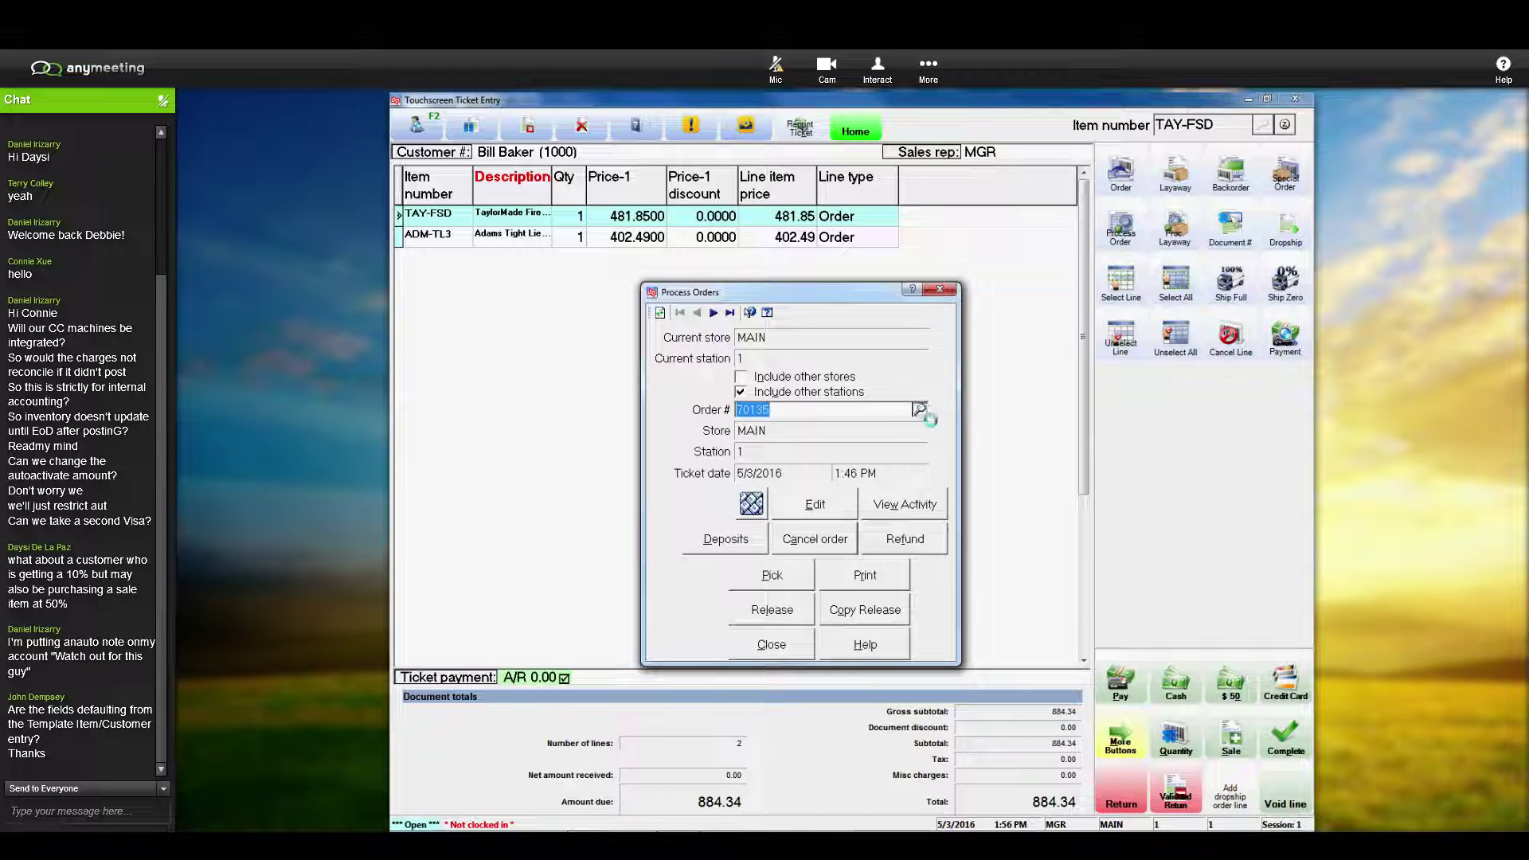
{"action": "left_click", "coordinate": [920, 410]}
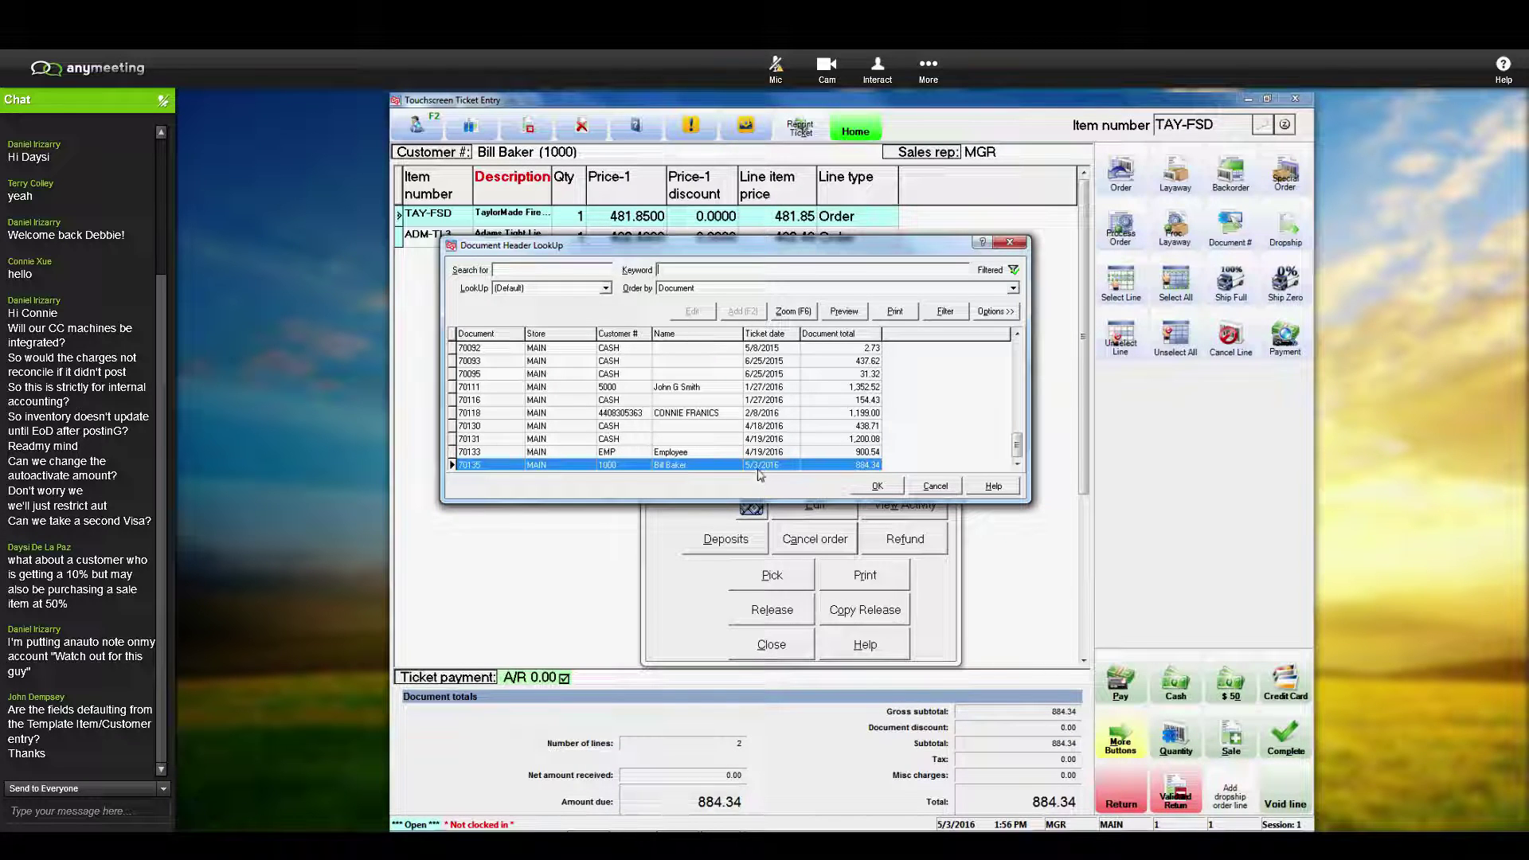
{"action": "left_click", "coordinate": [878, 488]}
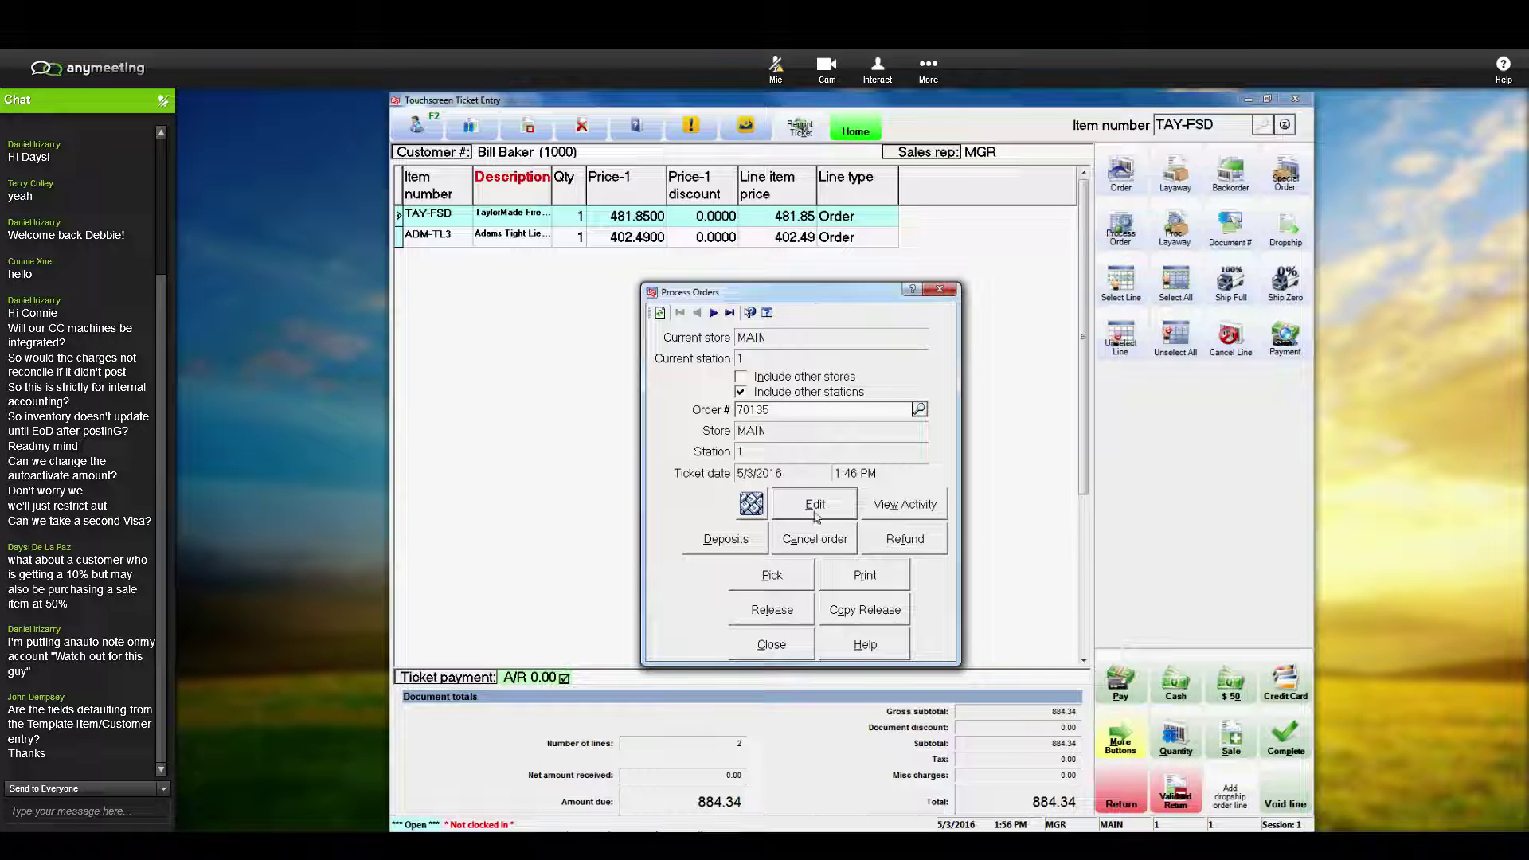
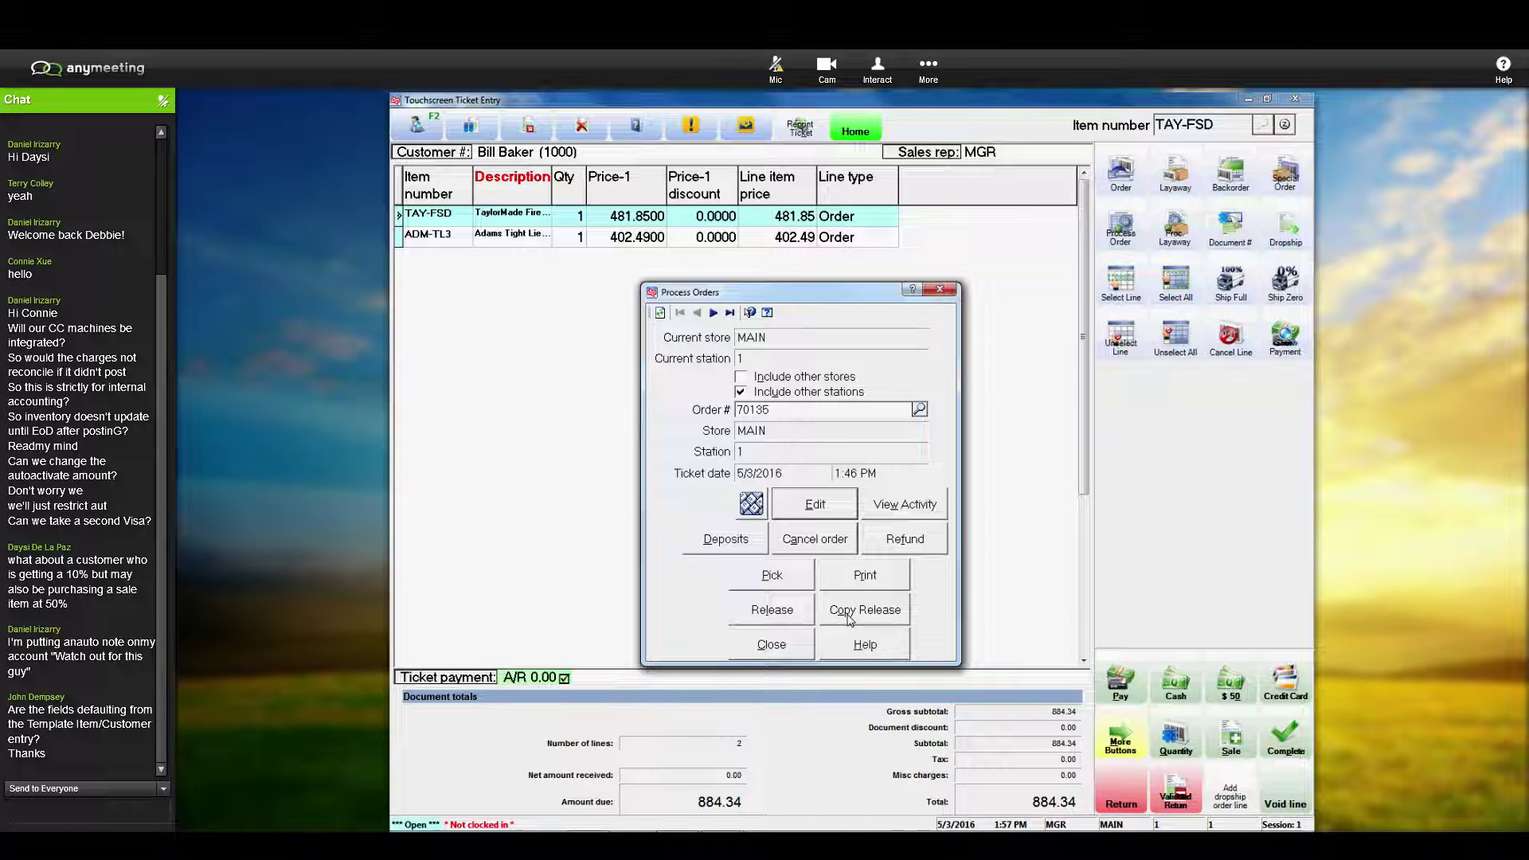
Step: Send everyone the chat question "What happens when you copy release for an order with a balance that is not ar?", and return to the message field
{"action": "type", "text": "What ha"}
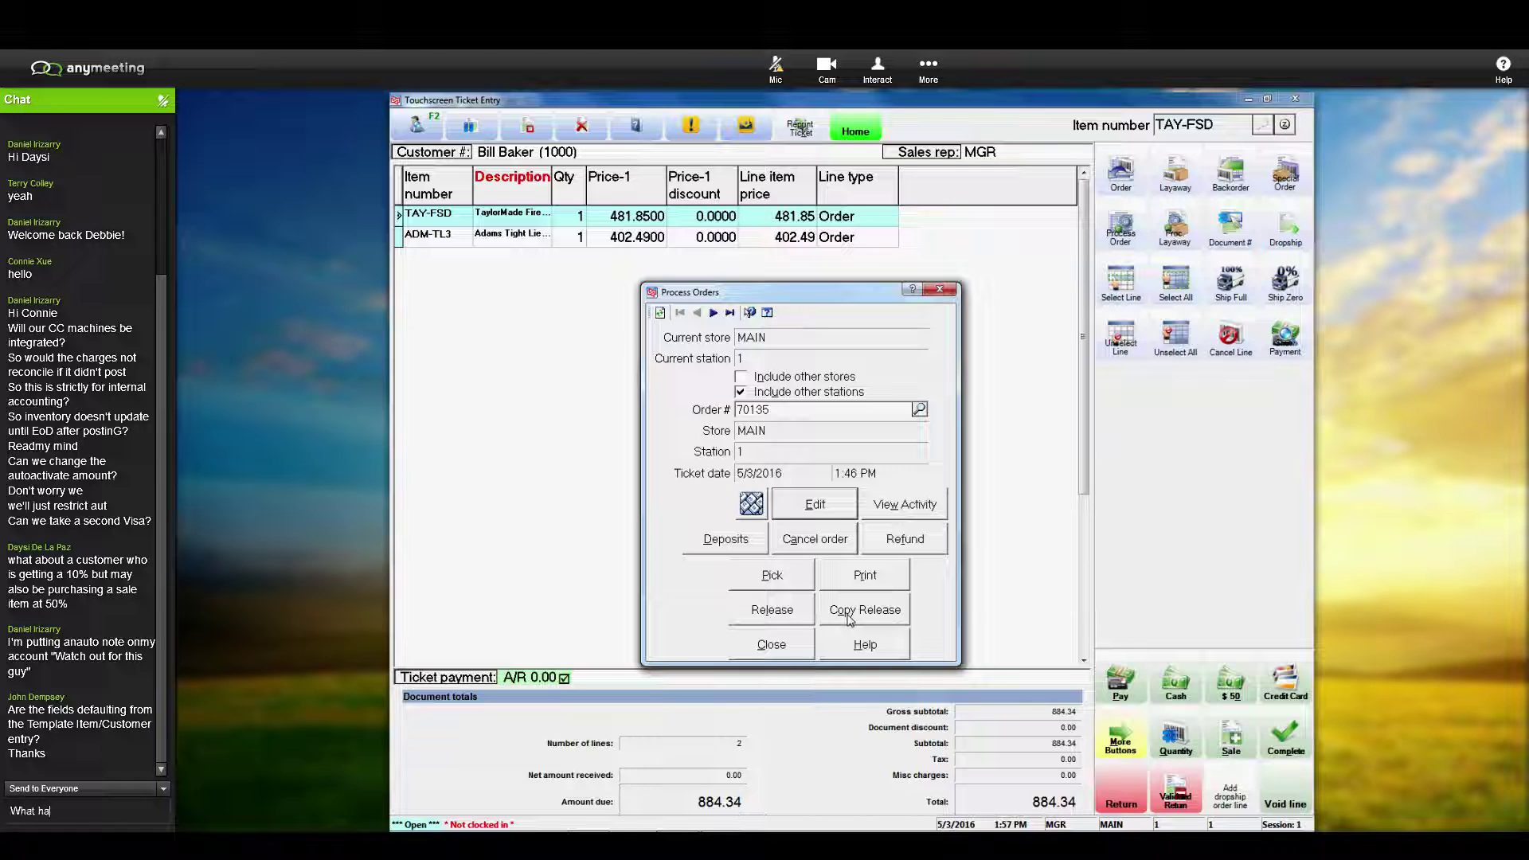
{"action": "type", "text": "ppens when you cop"}
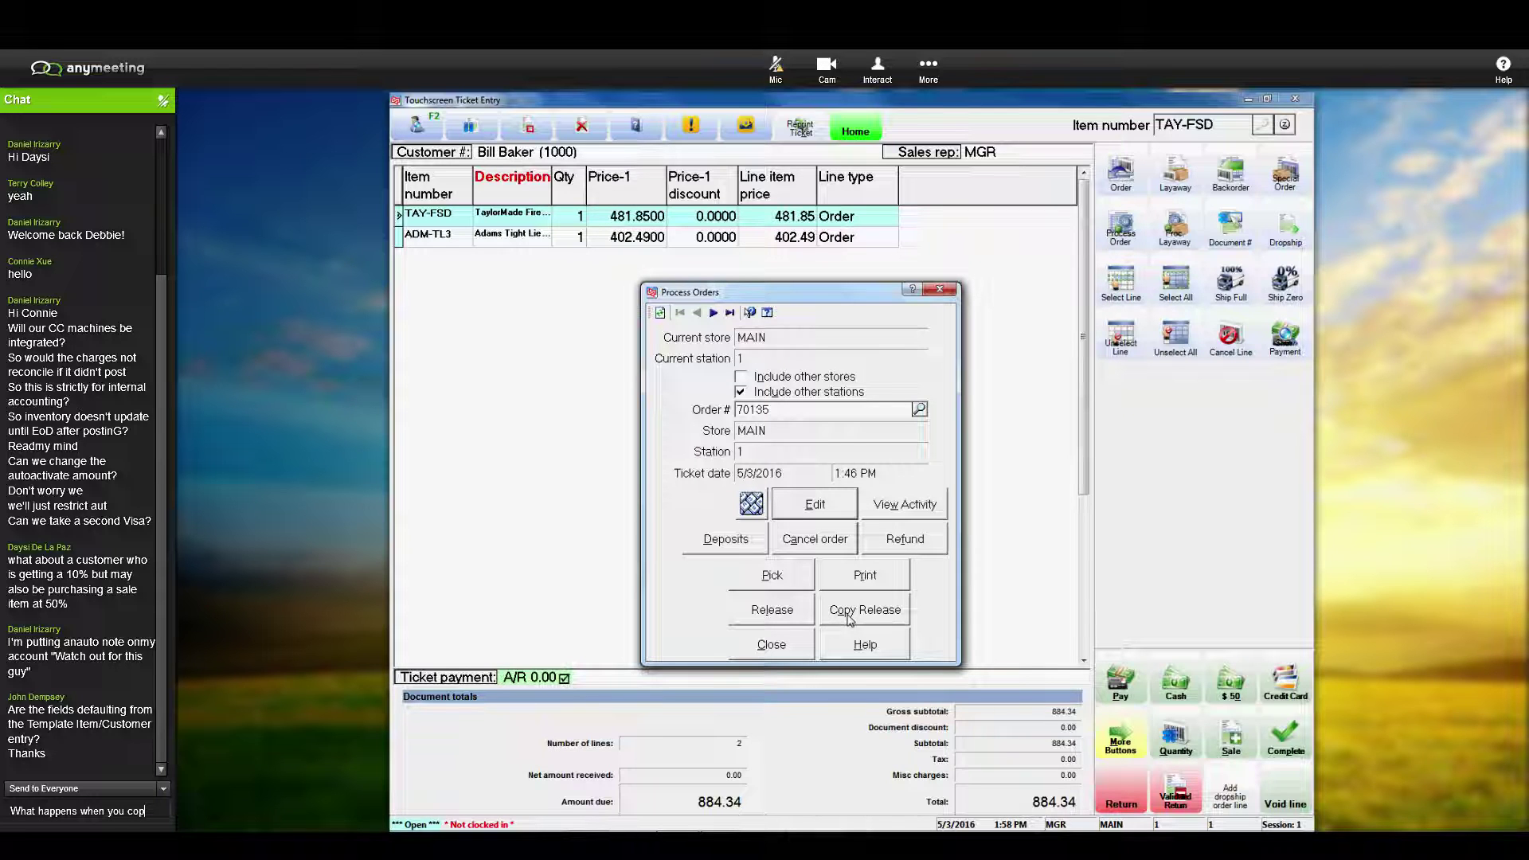
{"action": "type", "text": "y release "}
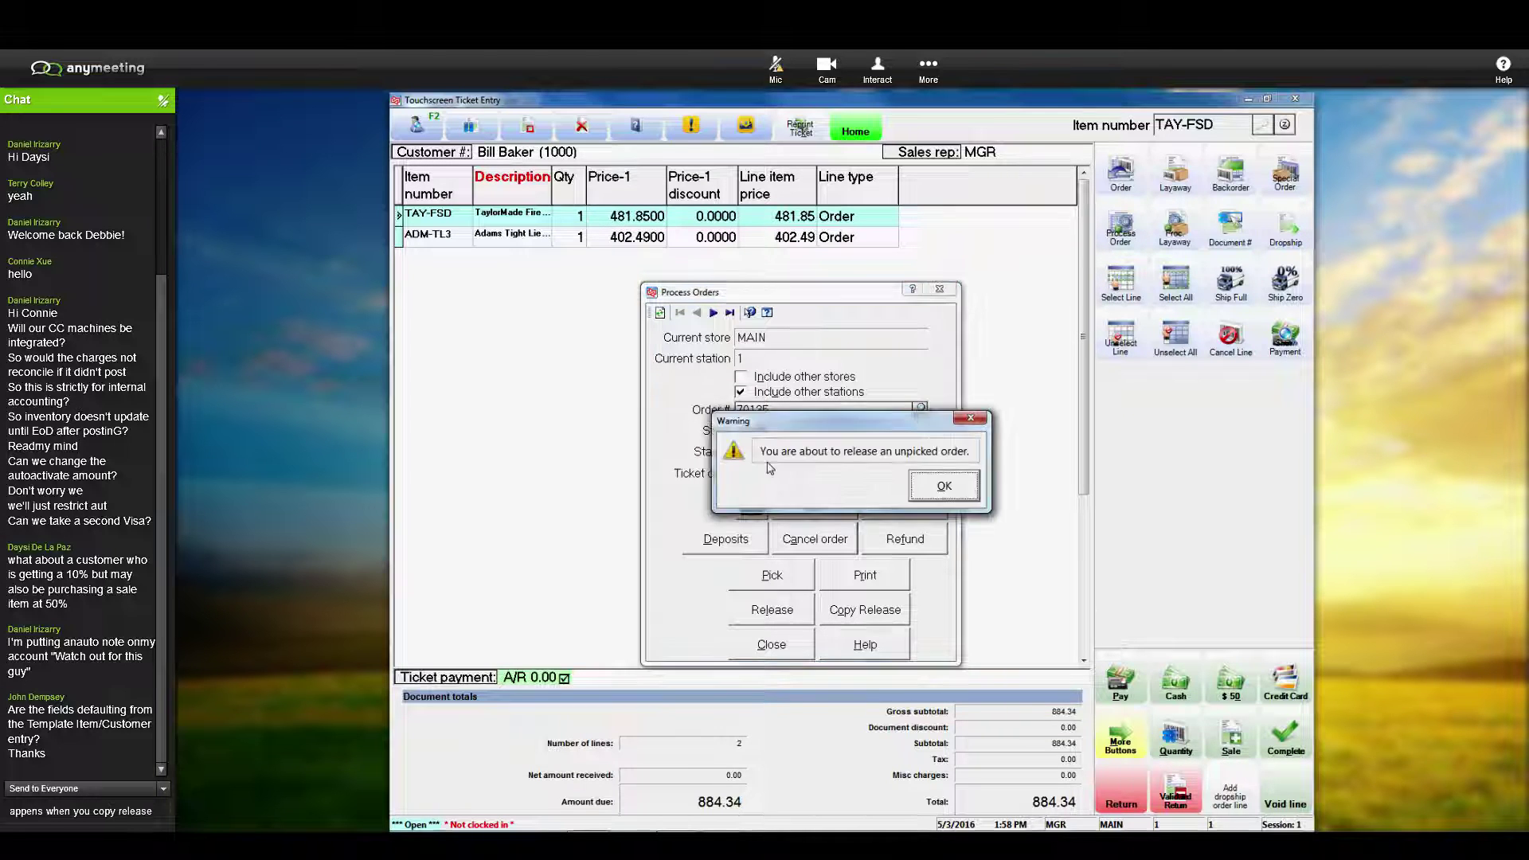
{"action": "type", "text": "for"}
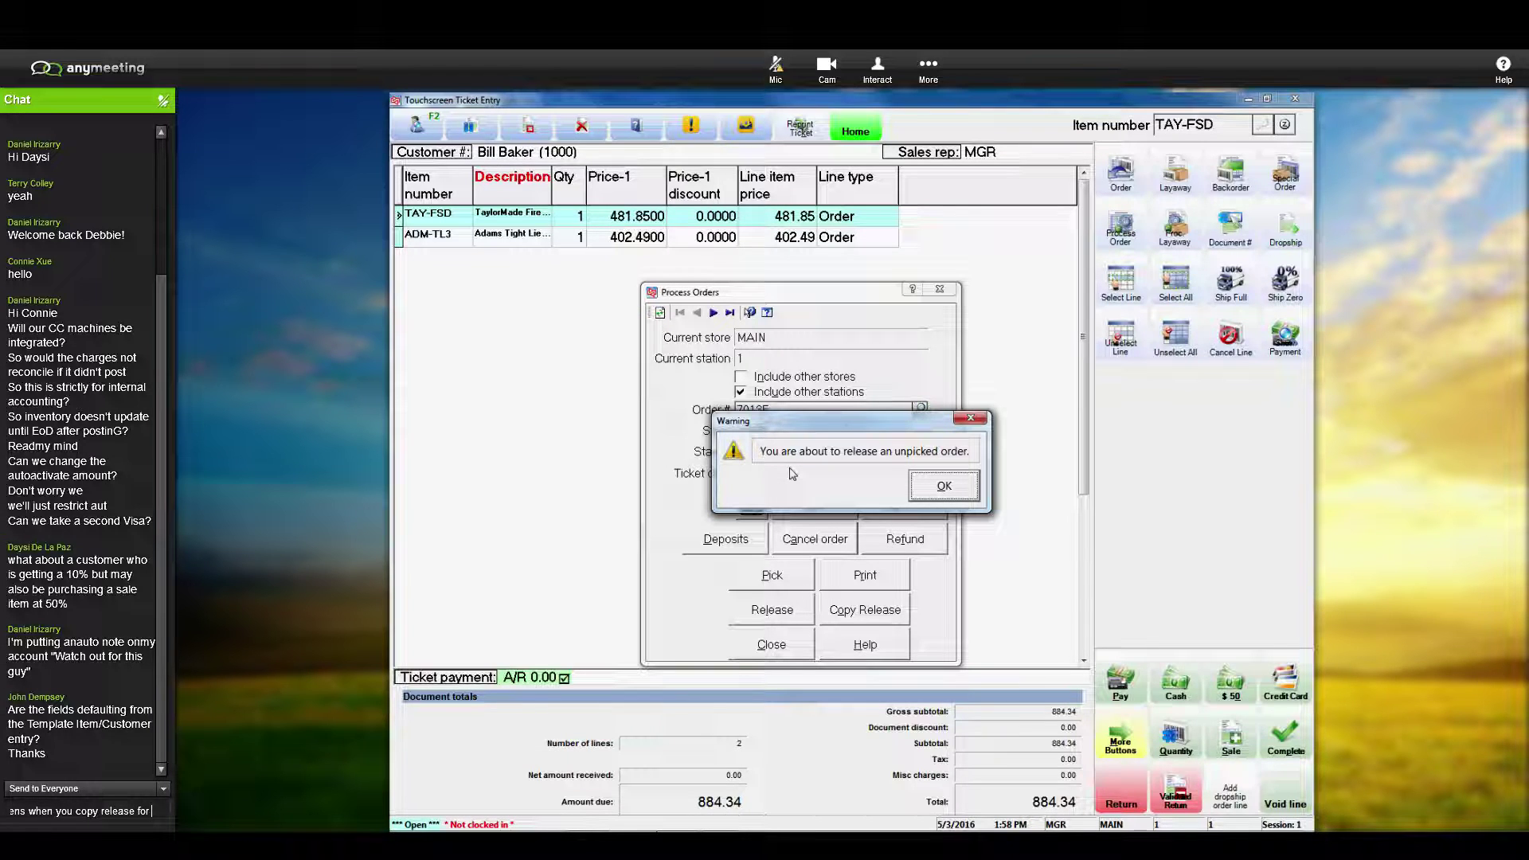
{"action": "type", "text": " an order with"}
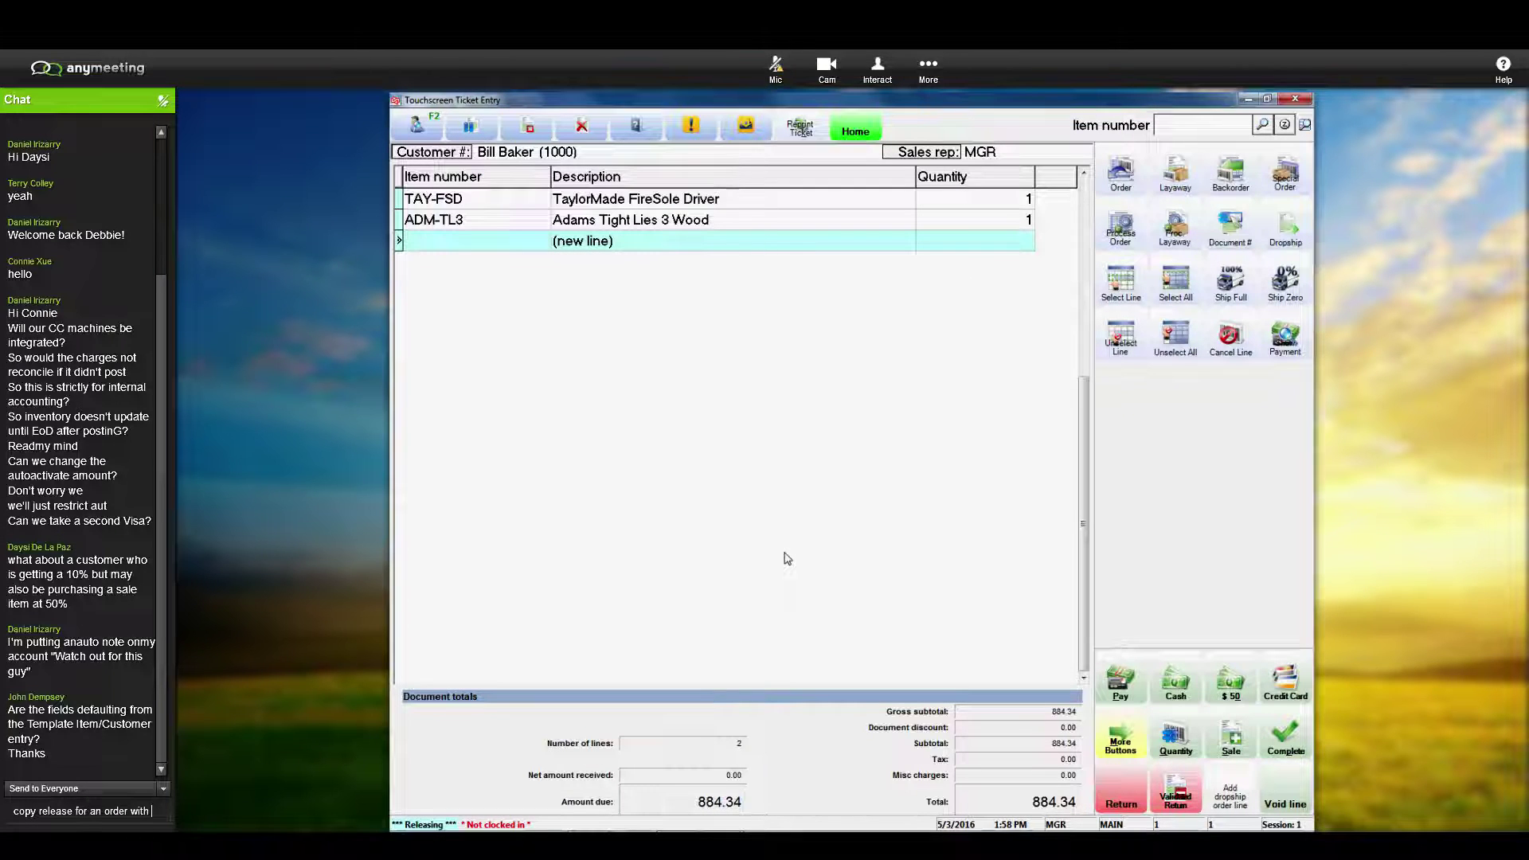
{"action": "type", "text": " a balan"}
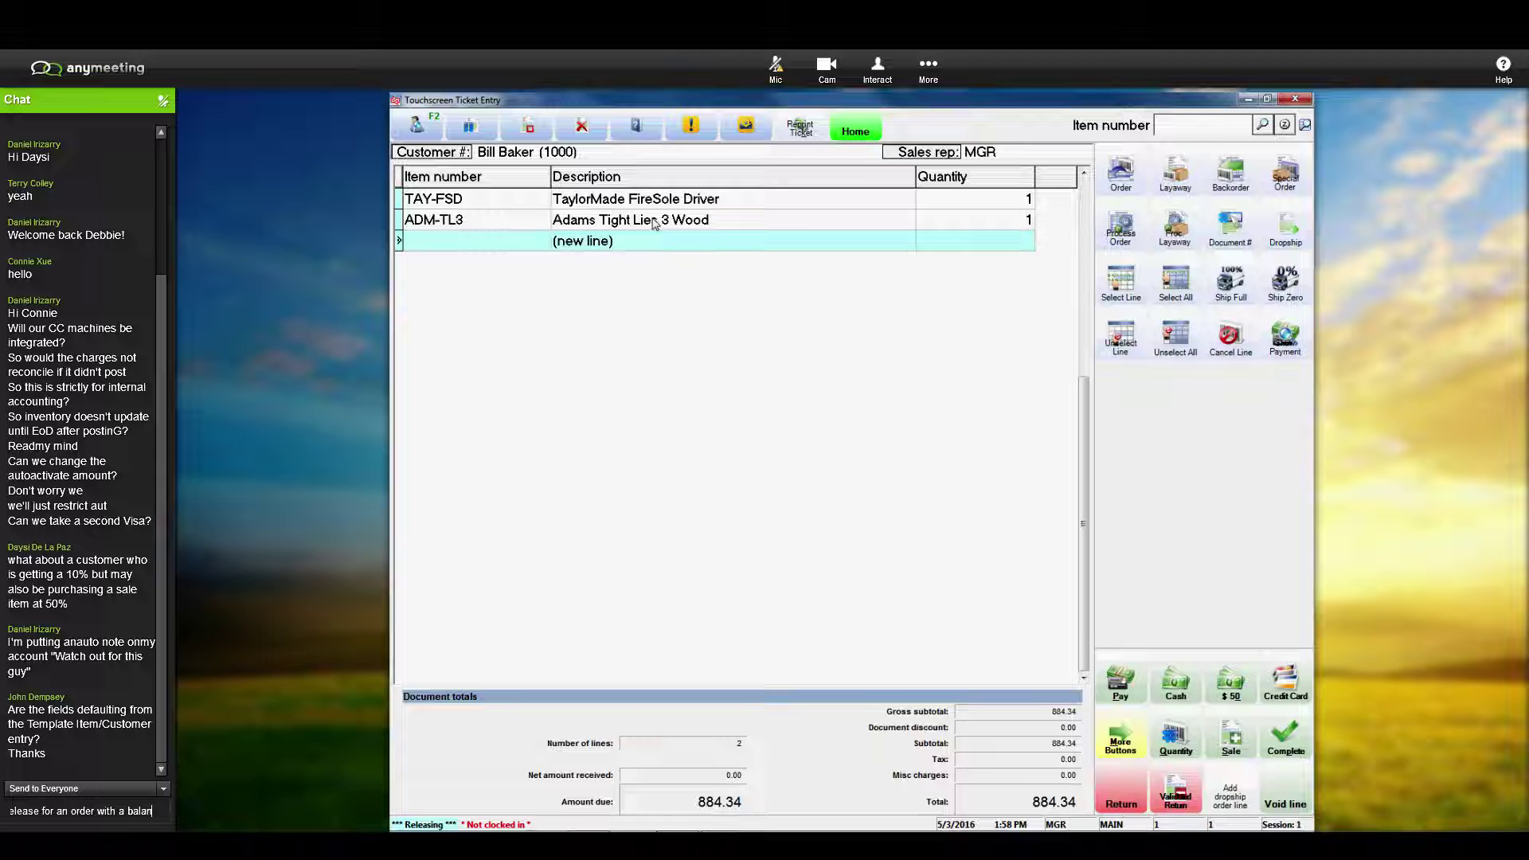
{"action": "type", "text": "ce that is not ar/"}
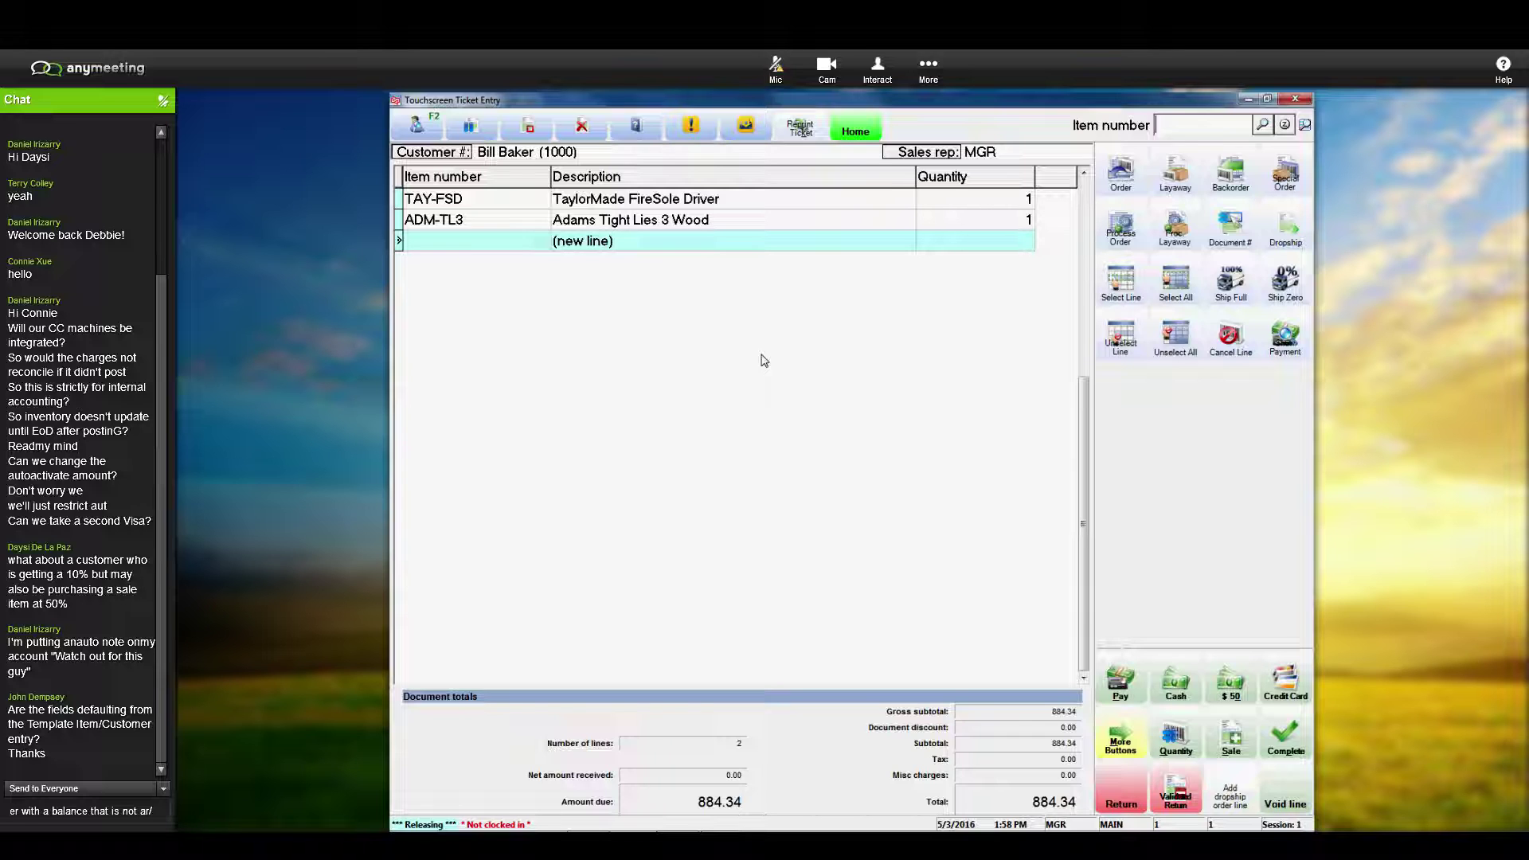
{"action": "key", "text": "BackSpace"}
{"action": "type", "text": "?"}
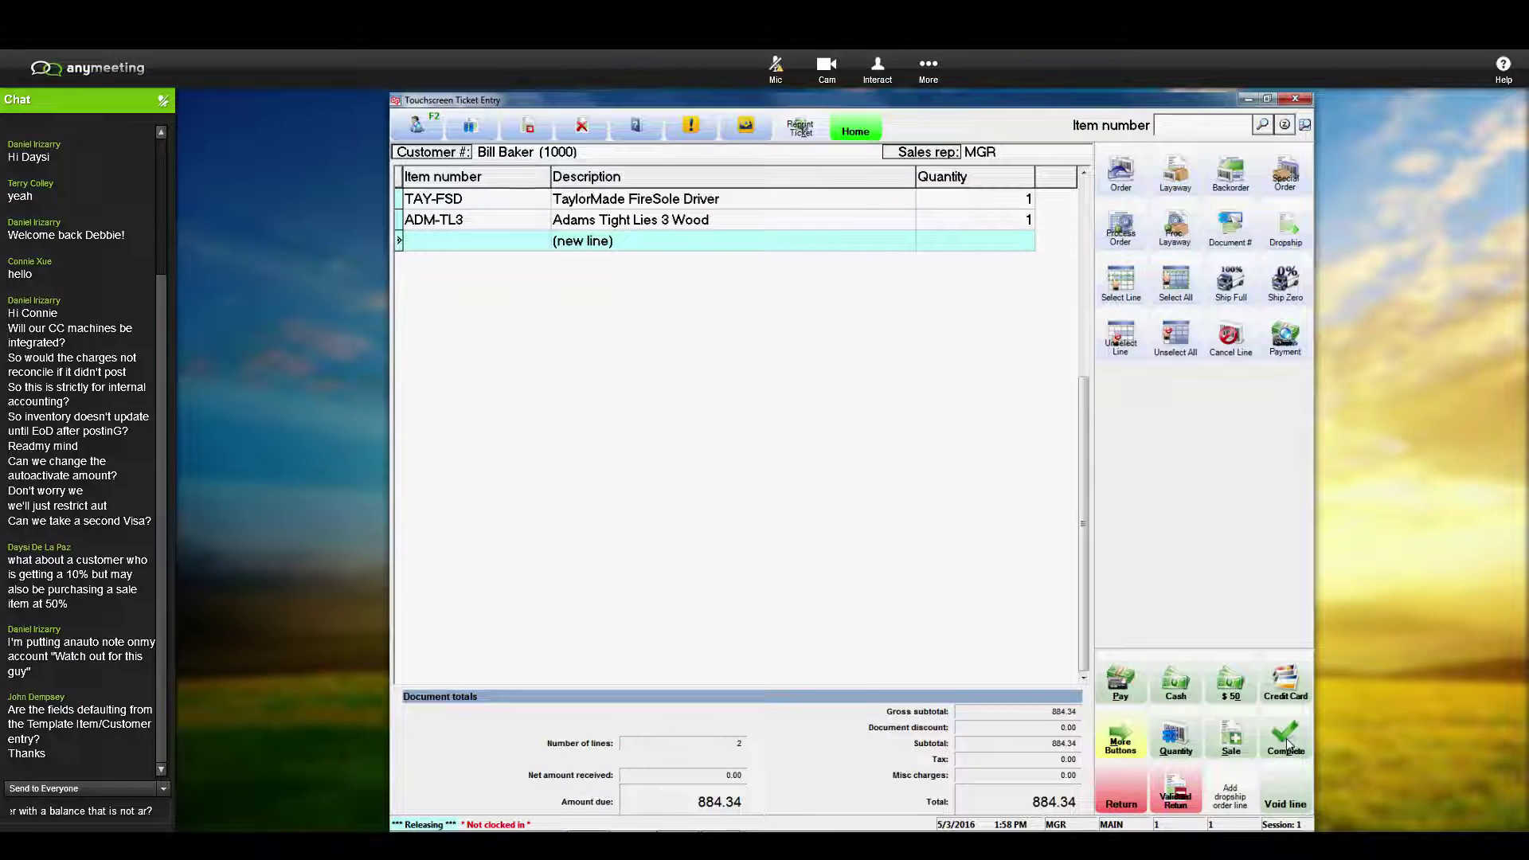
{"action": "key", "text": "Return"}
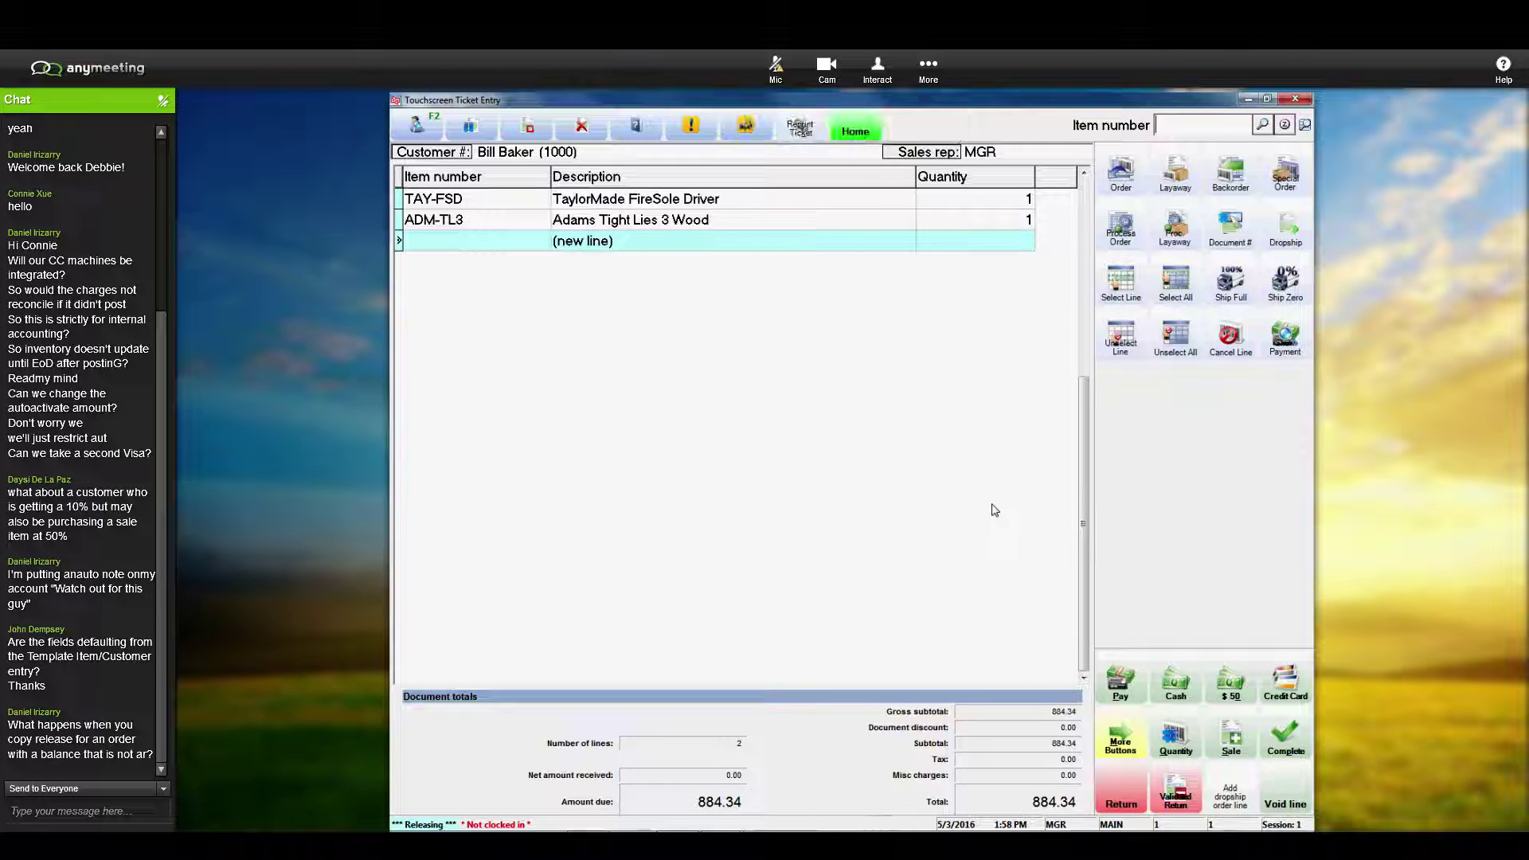
{"action": "left_click", "coordinate": [80, 810]}
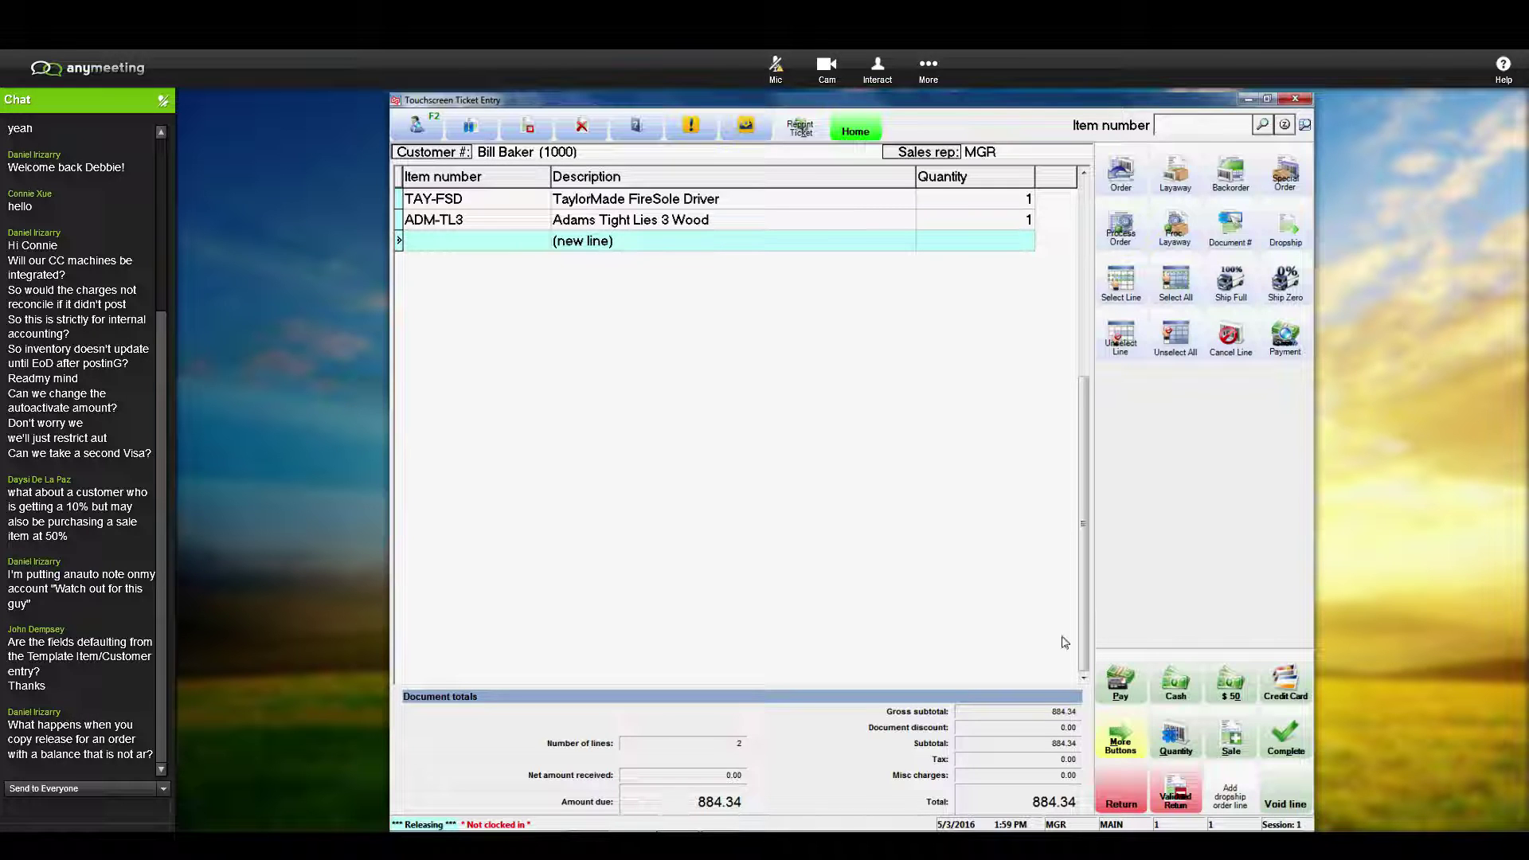
Step: Complete the order release with the full default amounts charged to A/R, and preview the release ticket's receipt
{"action": "left_click", "coordinate": [1285, 738]}
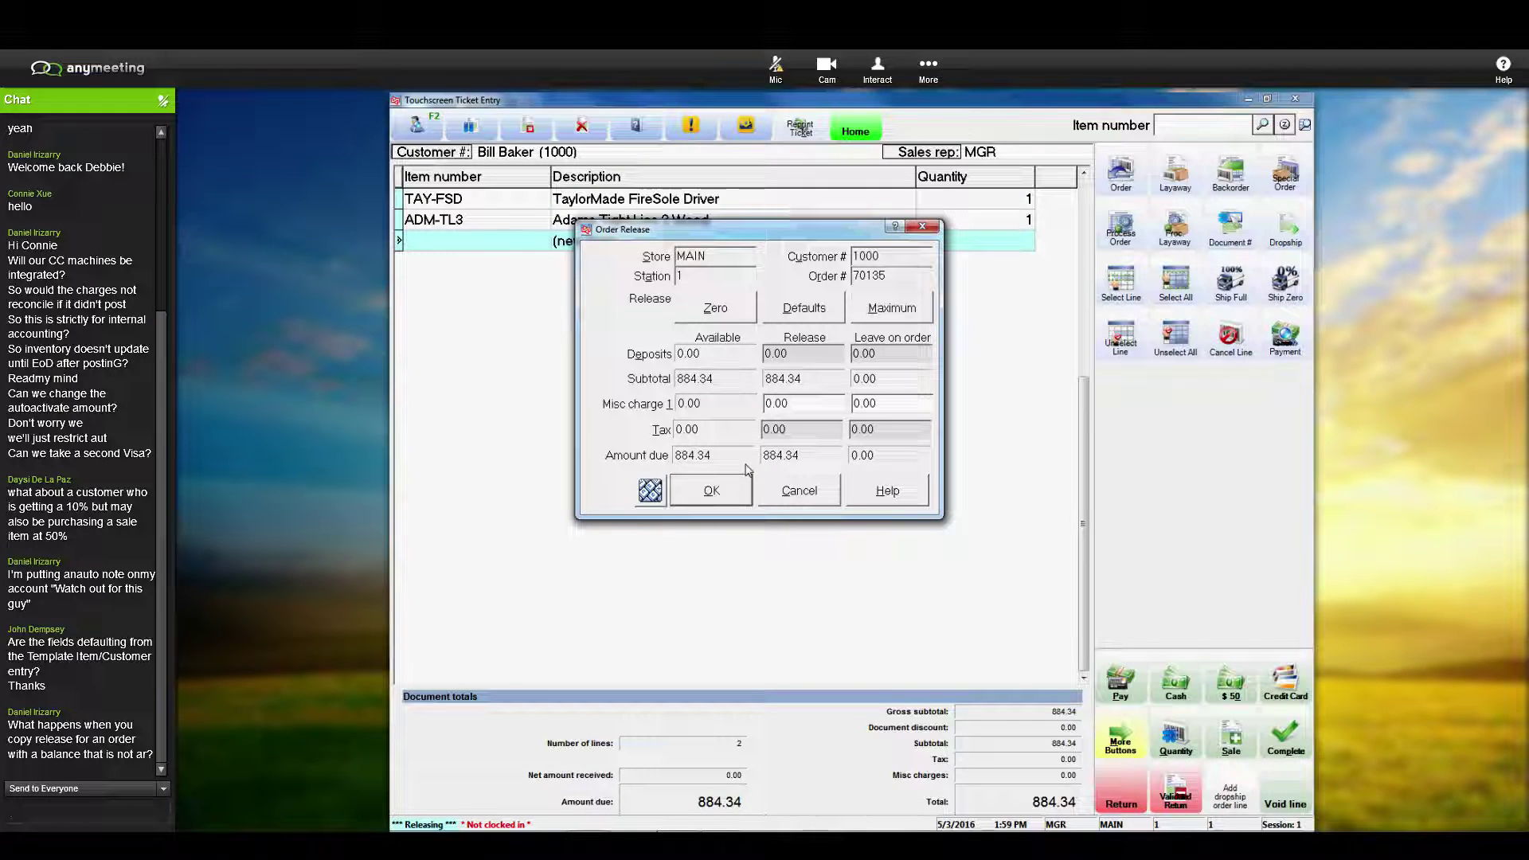
{"action": "left_click", "coordinate": [710, 492]}
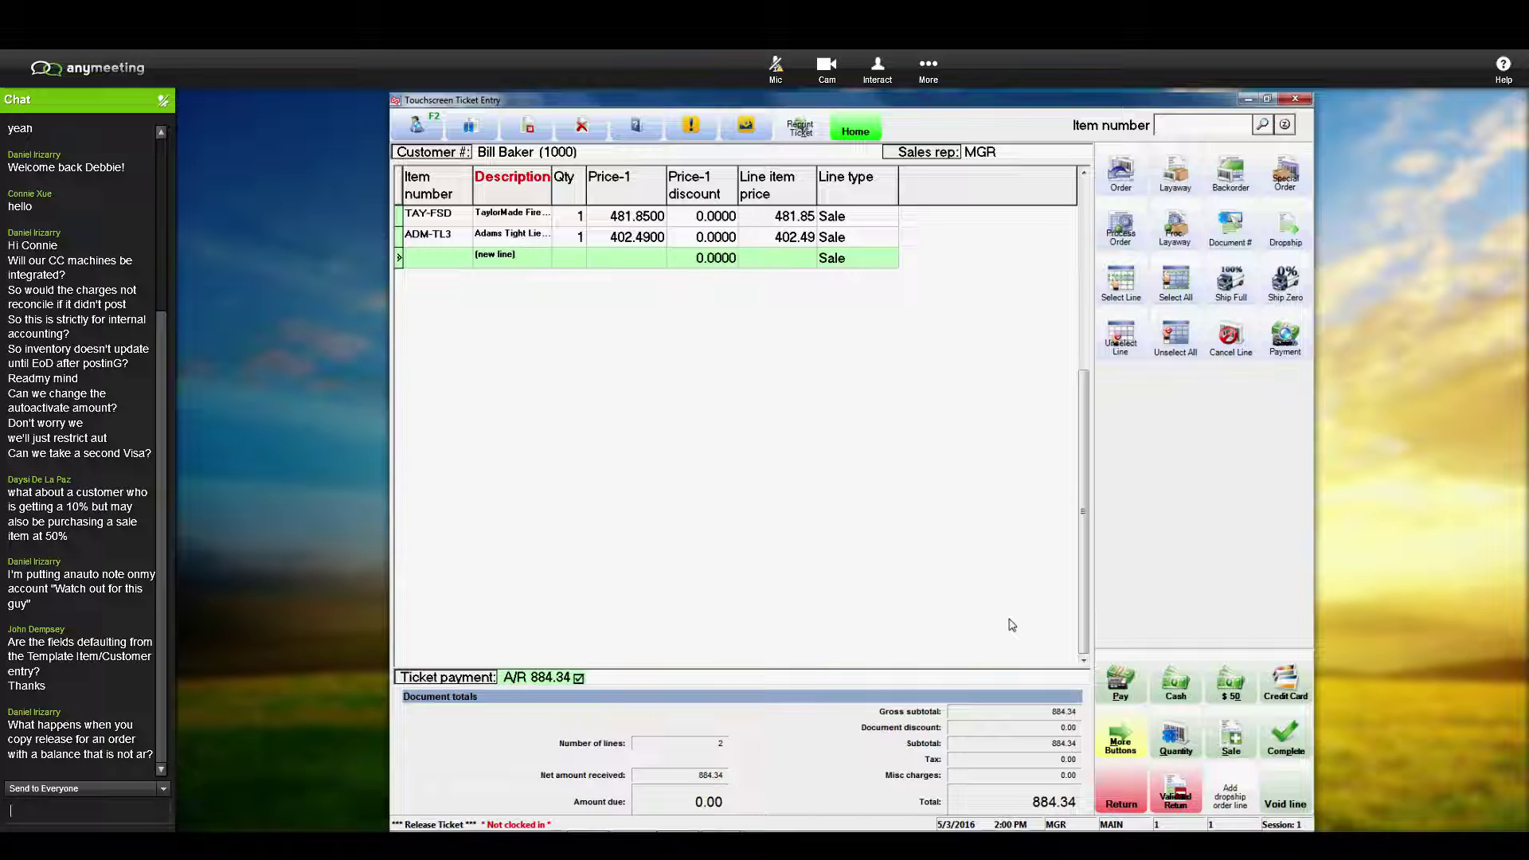
{"action": "left_click", "coordinate": [1286, 741]}
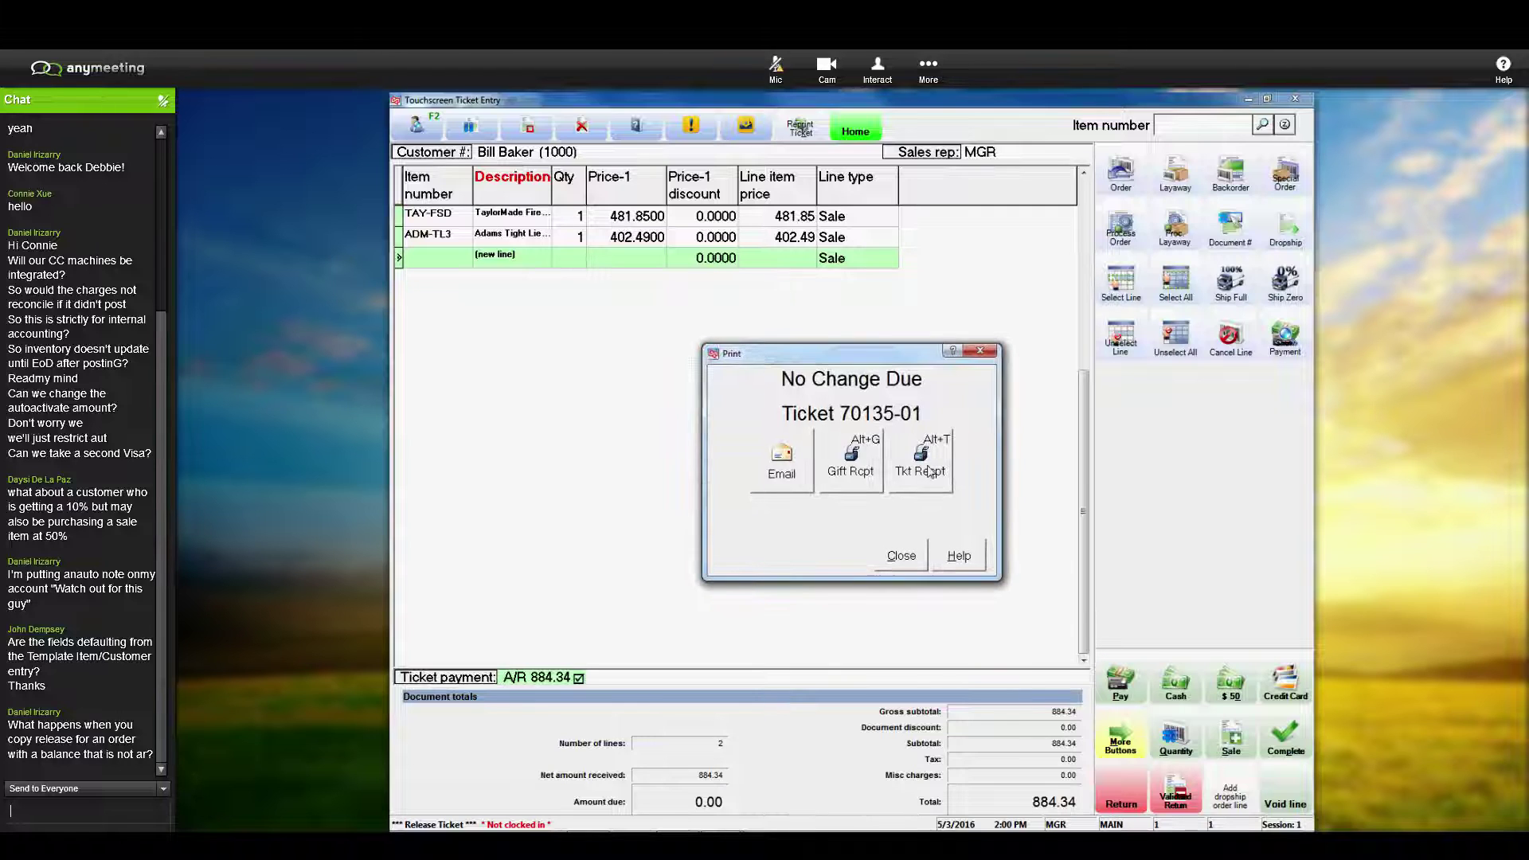
{"action": "left_click", "coordinate": [928, 469]}
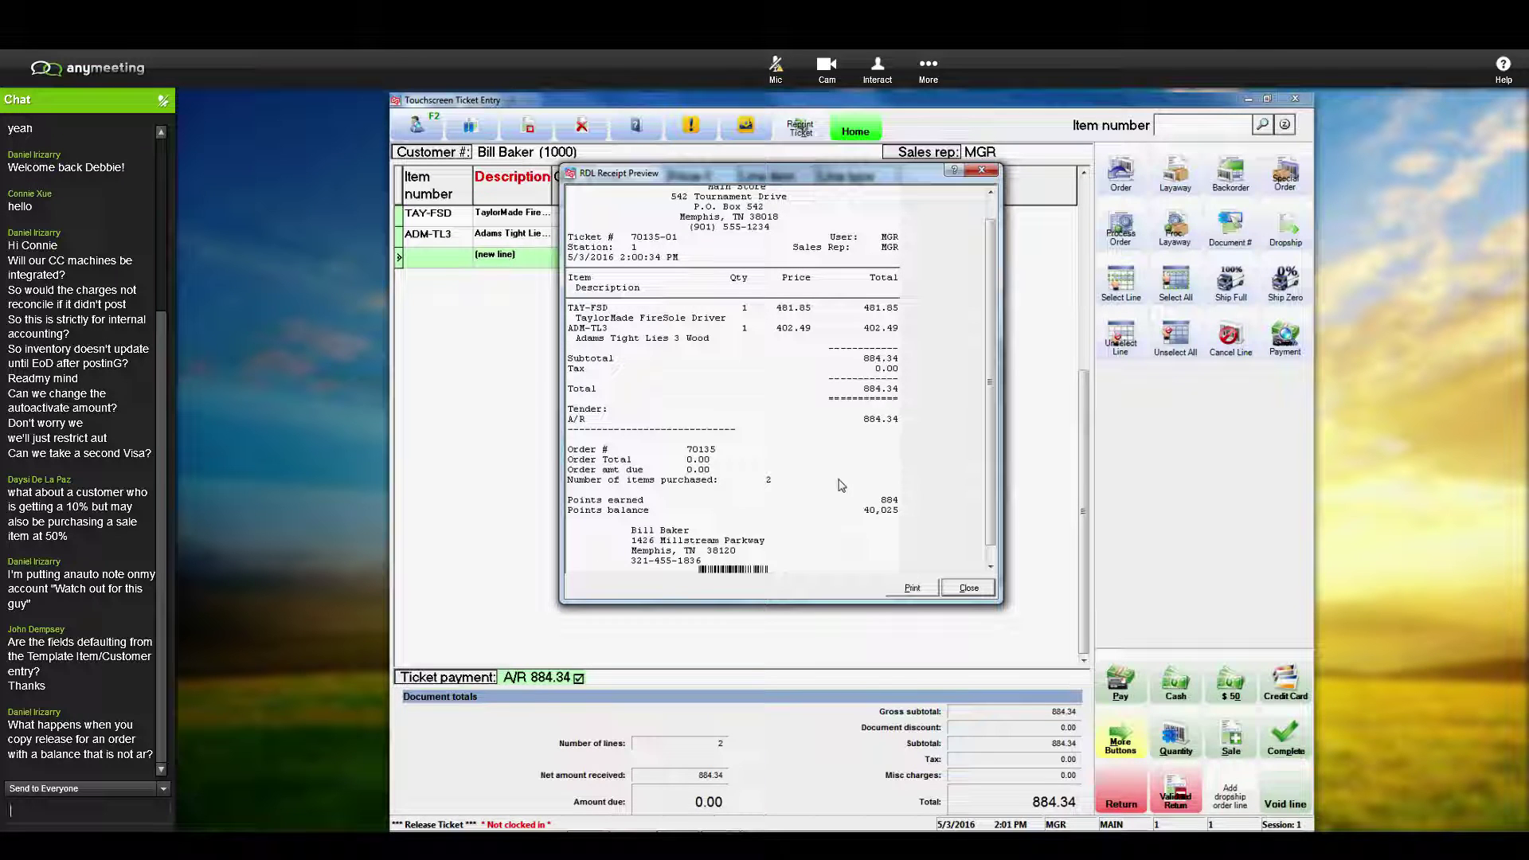
Step: Close the release ticket's receipt preview without printing, and start a new order in ticket entry
{"action": "left_click", "coordinate": [979, 596]}
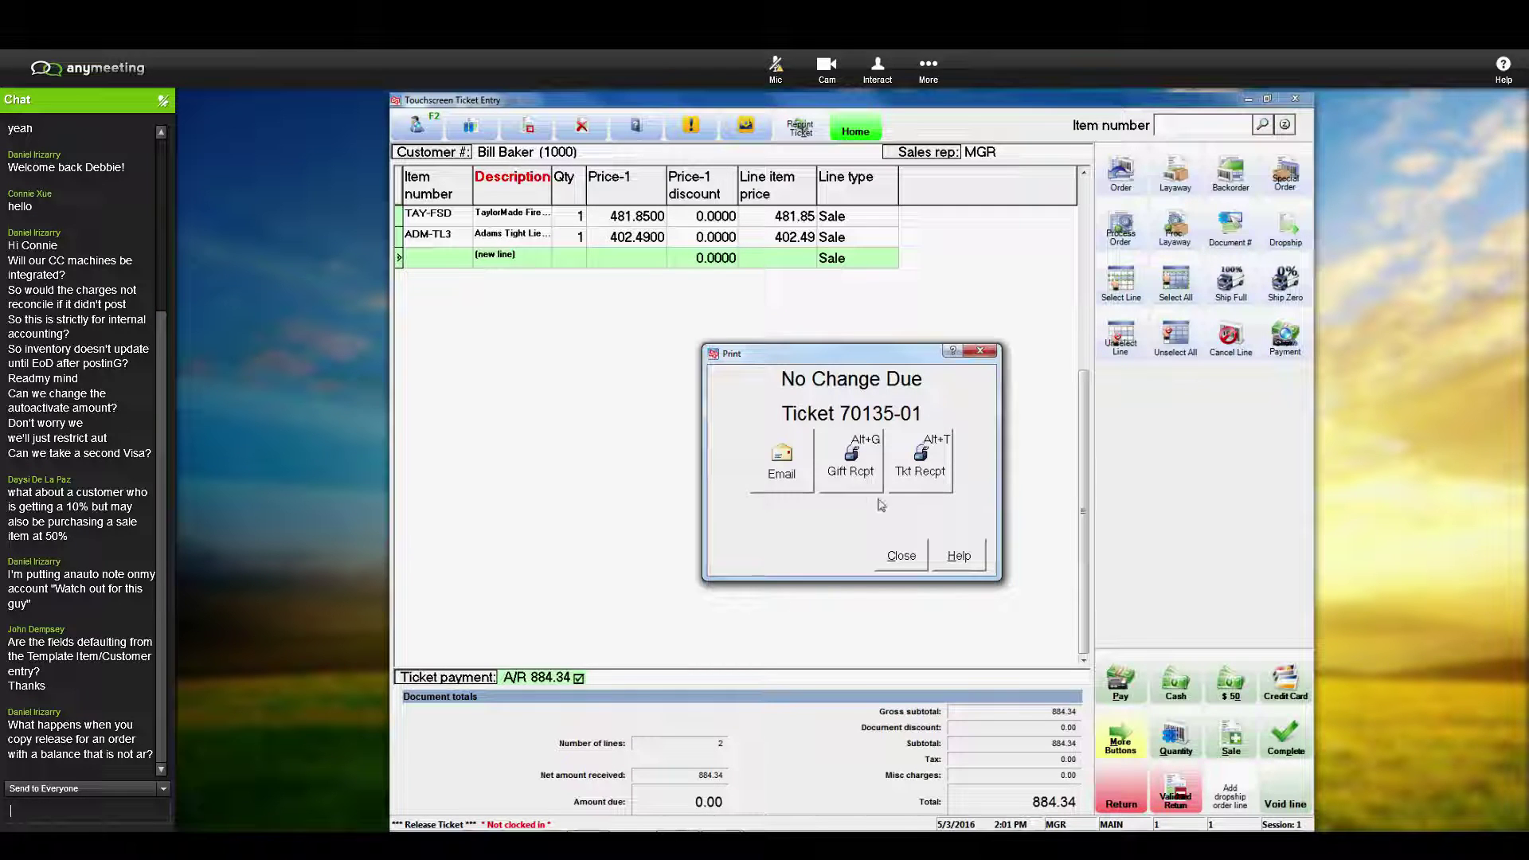
{"action": "left_click", "coordinate": [903, 558]}
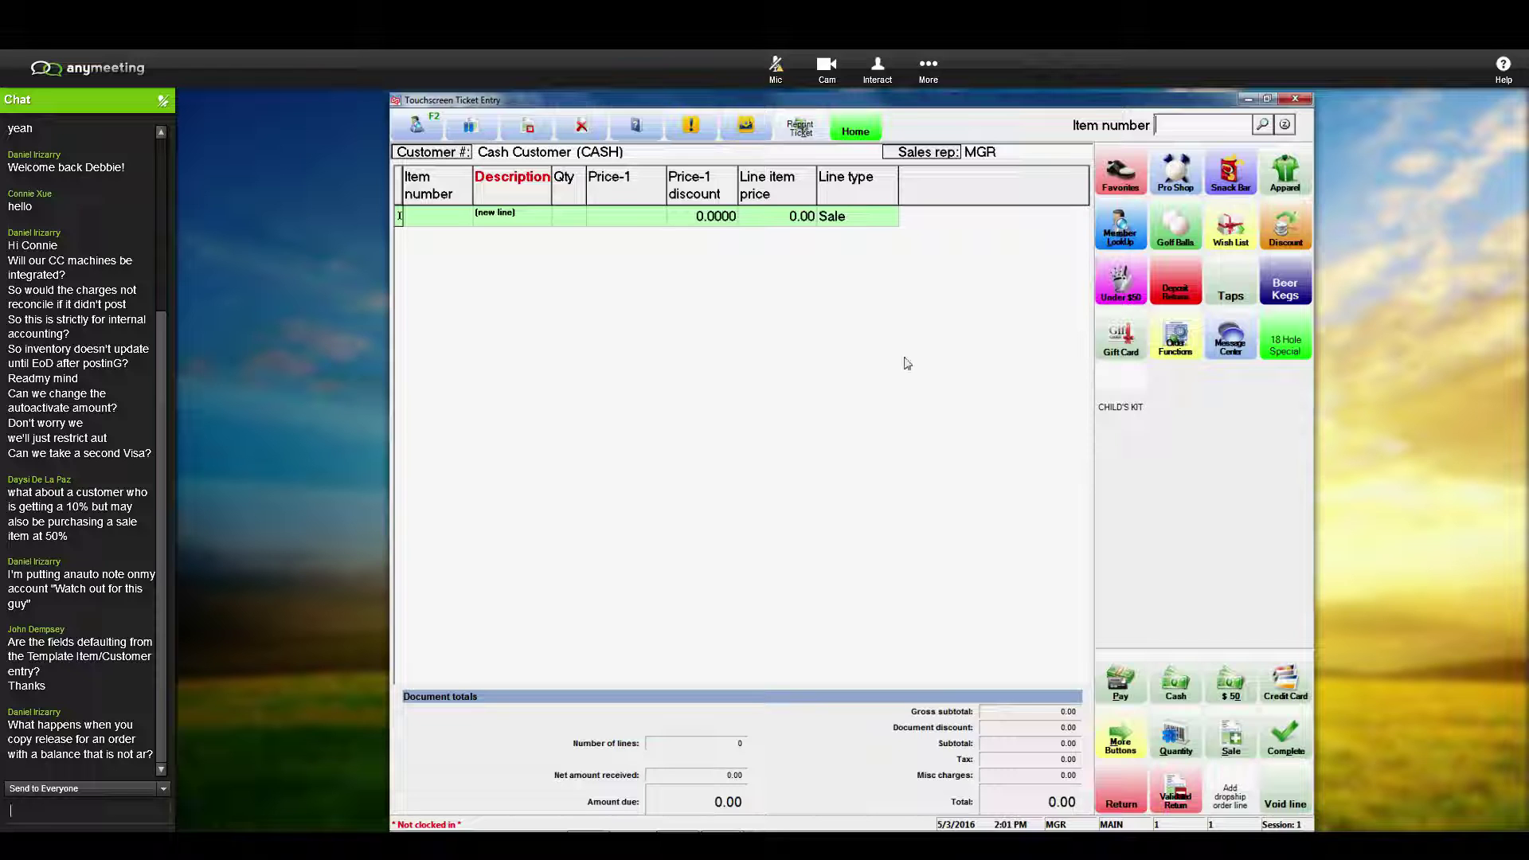
{"action": "left_click", "coordinate": [1176, 351]}
{"action": "left_click", "coordinate": [1121, 171]}
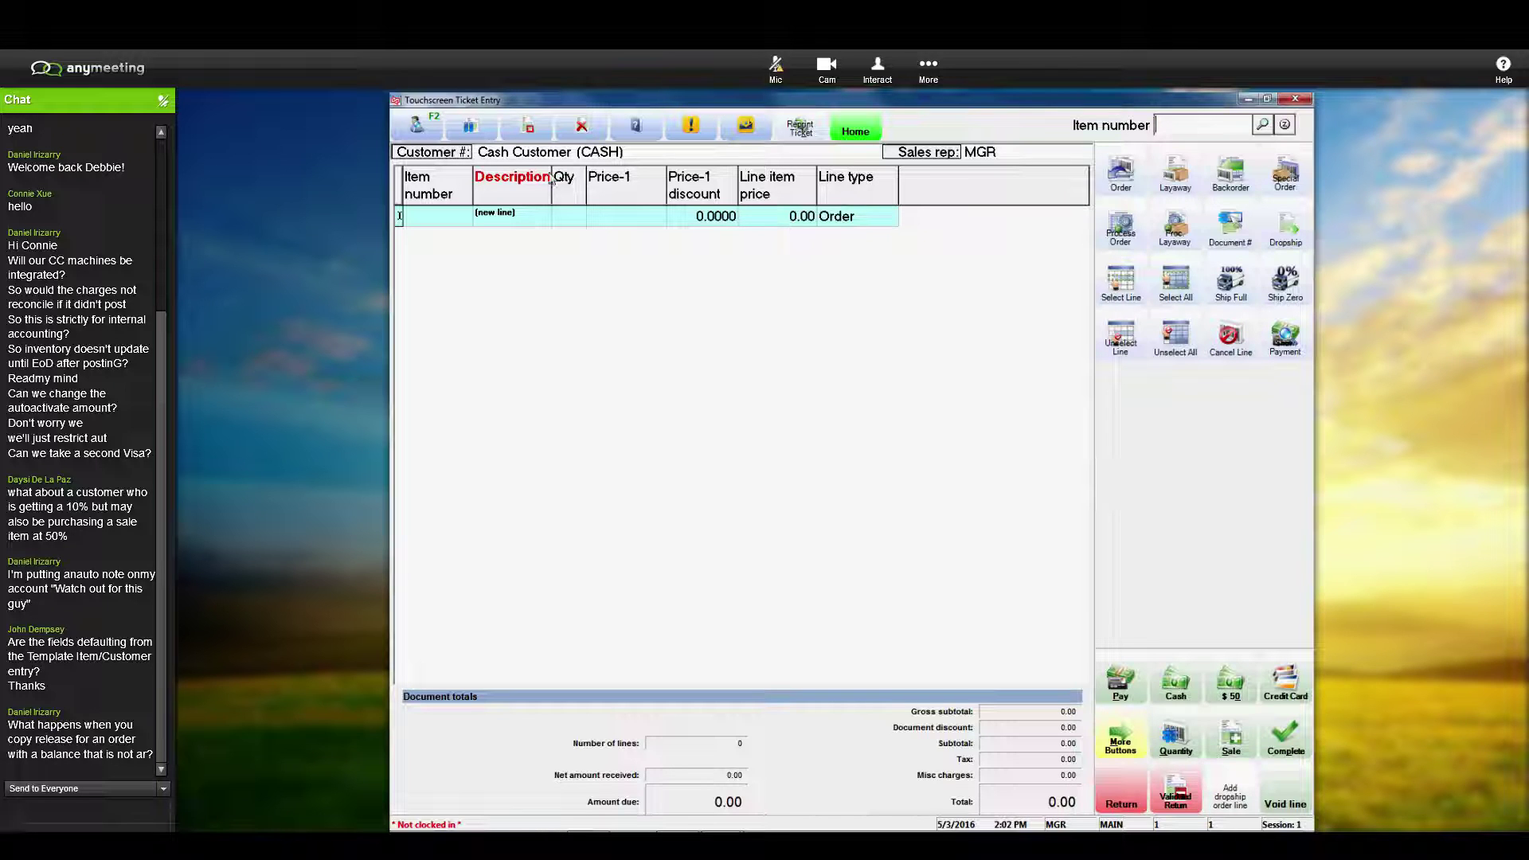
Step: Assign an existing non-cash customer to the order from the customer lookup
{"action": "left_click", "coordinate": [415, 127]}
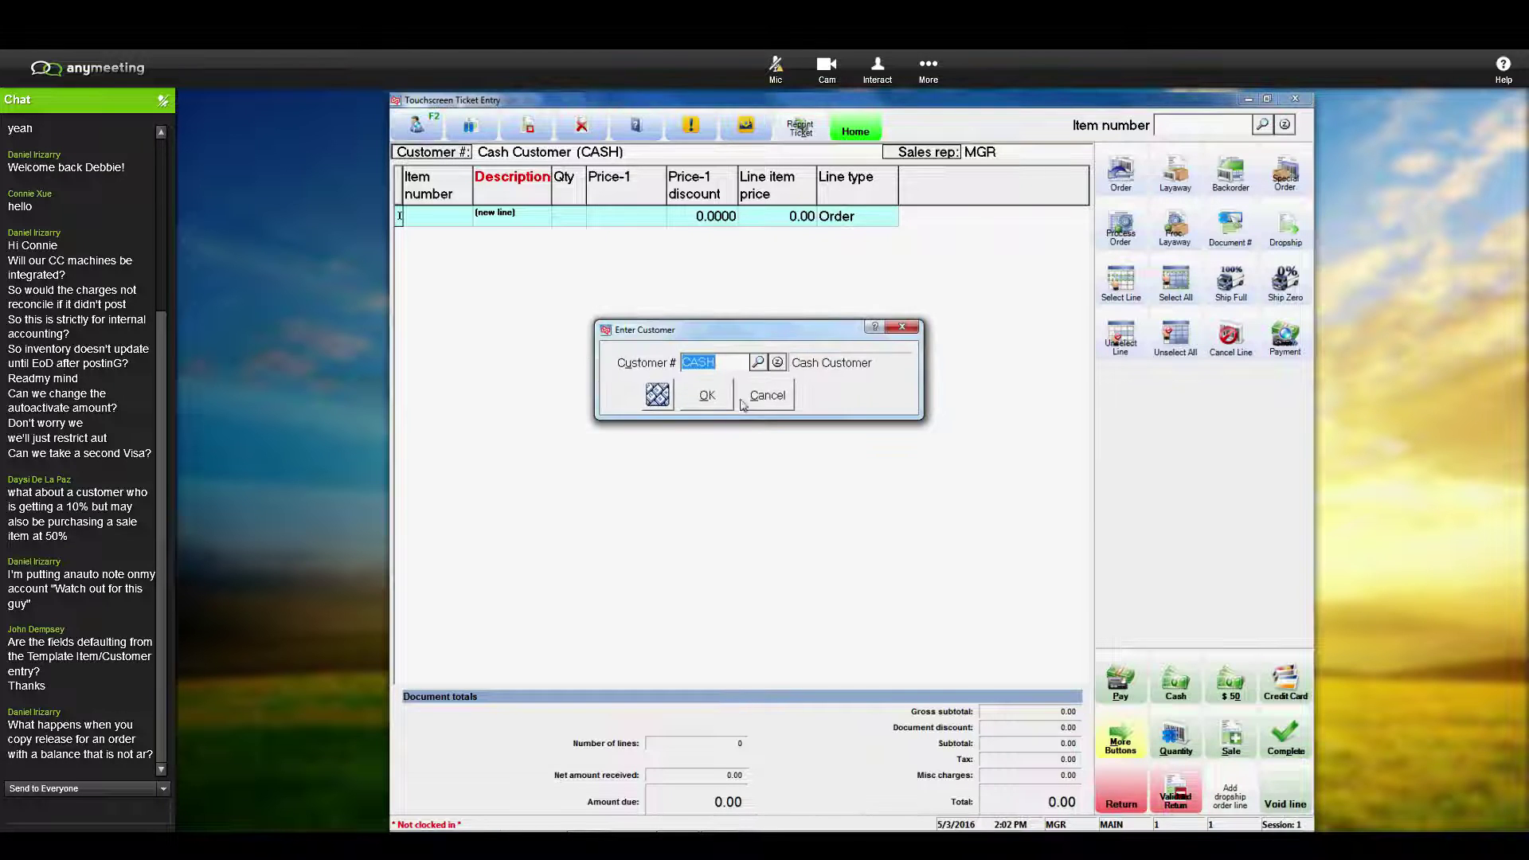
{"action": "left_click", "coordinate": [757, 364]}
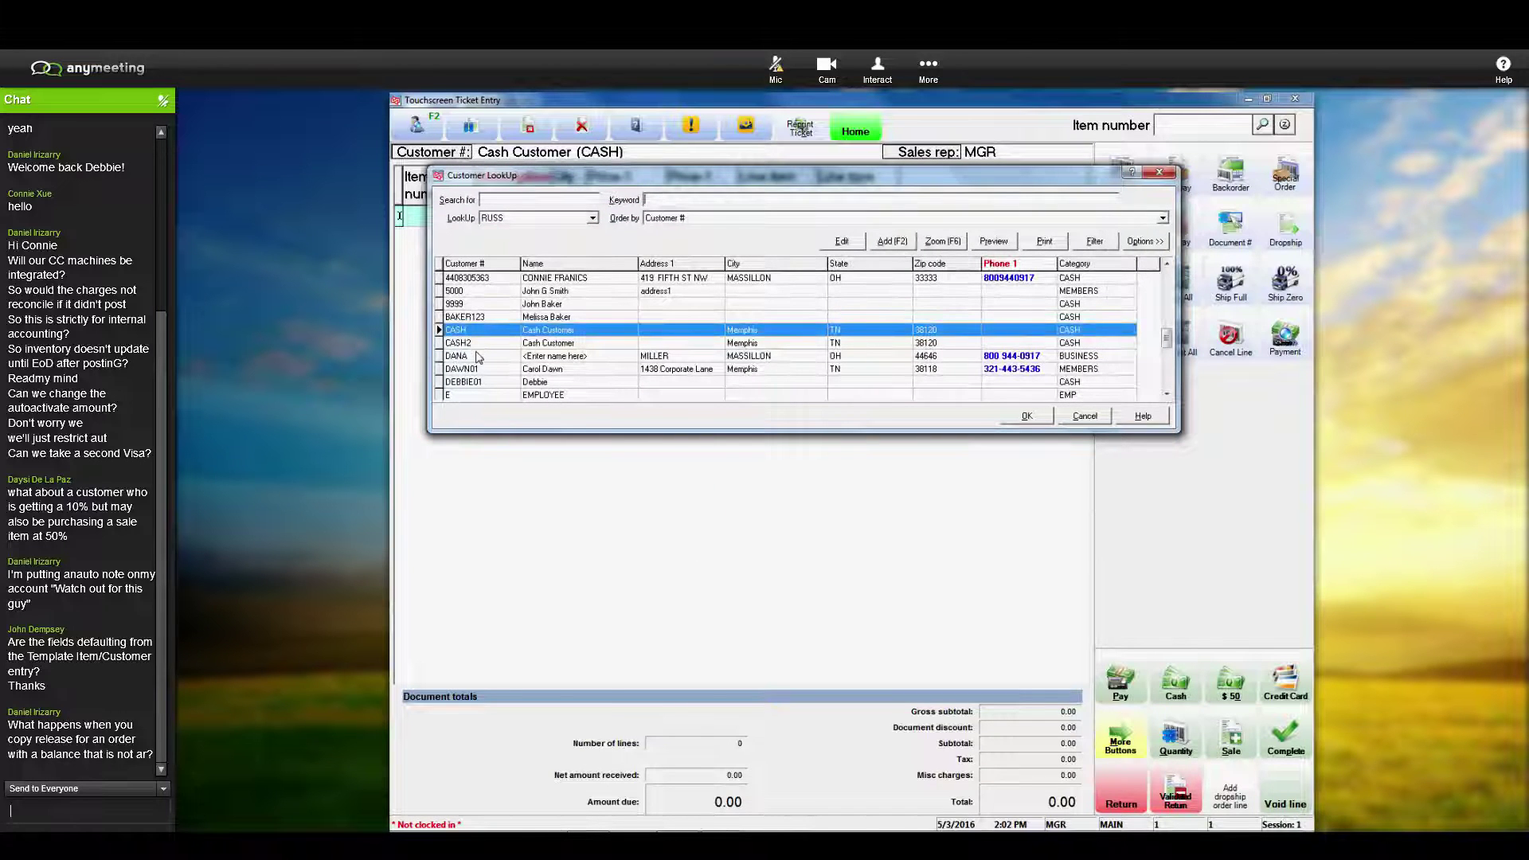
{"action": "left_click", "coordinate": [477, 356]}
{"action": "left_click", "coordinate": [482, 307]}
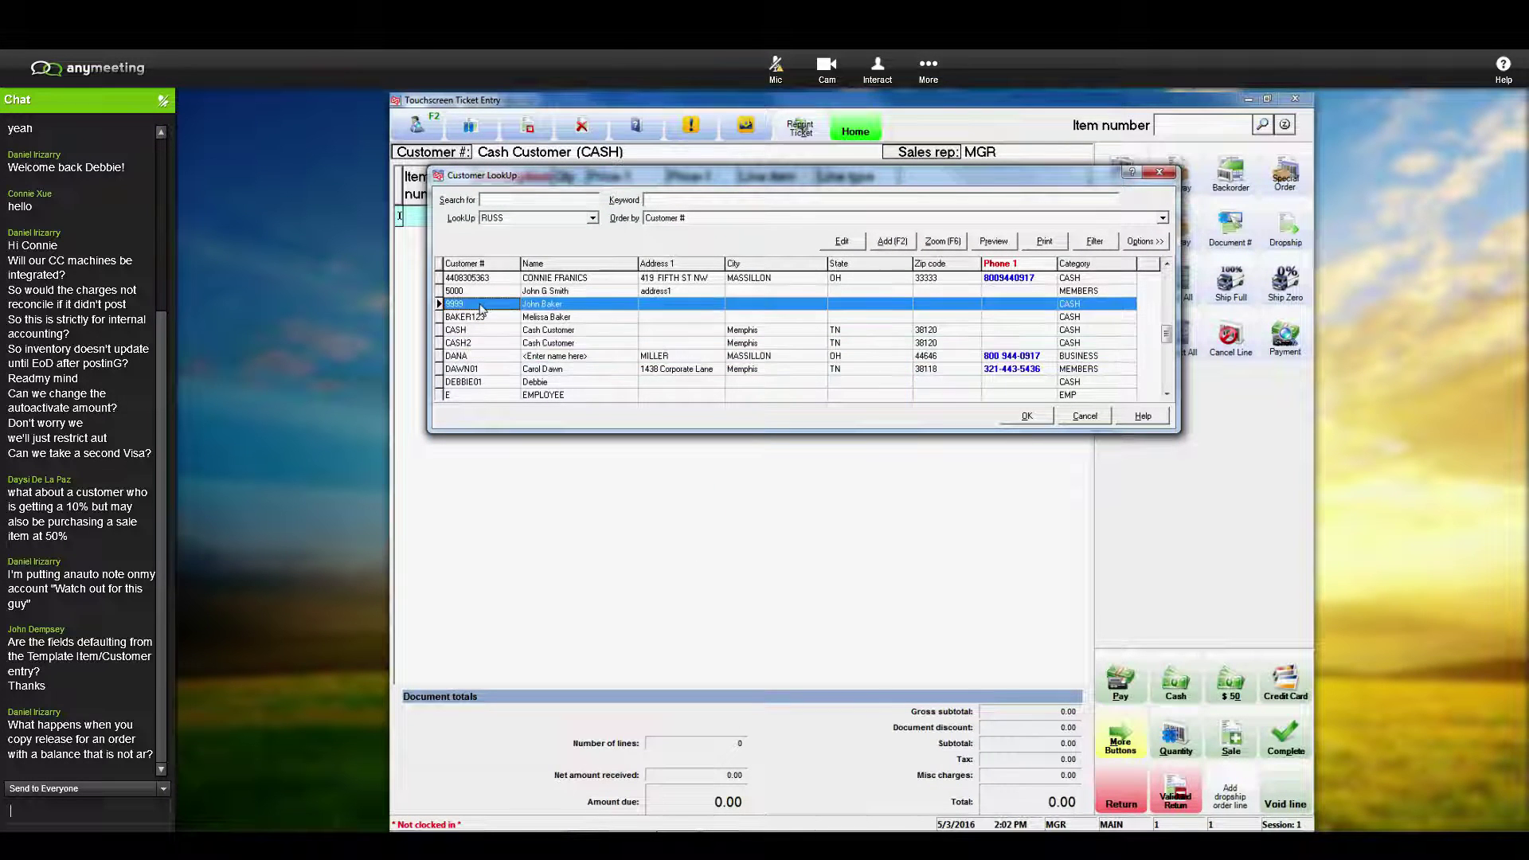
{"action": "left_click", "coordinate": [1022, 416]}
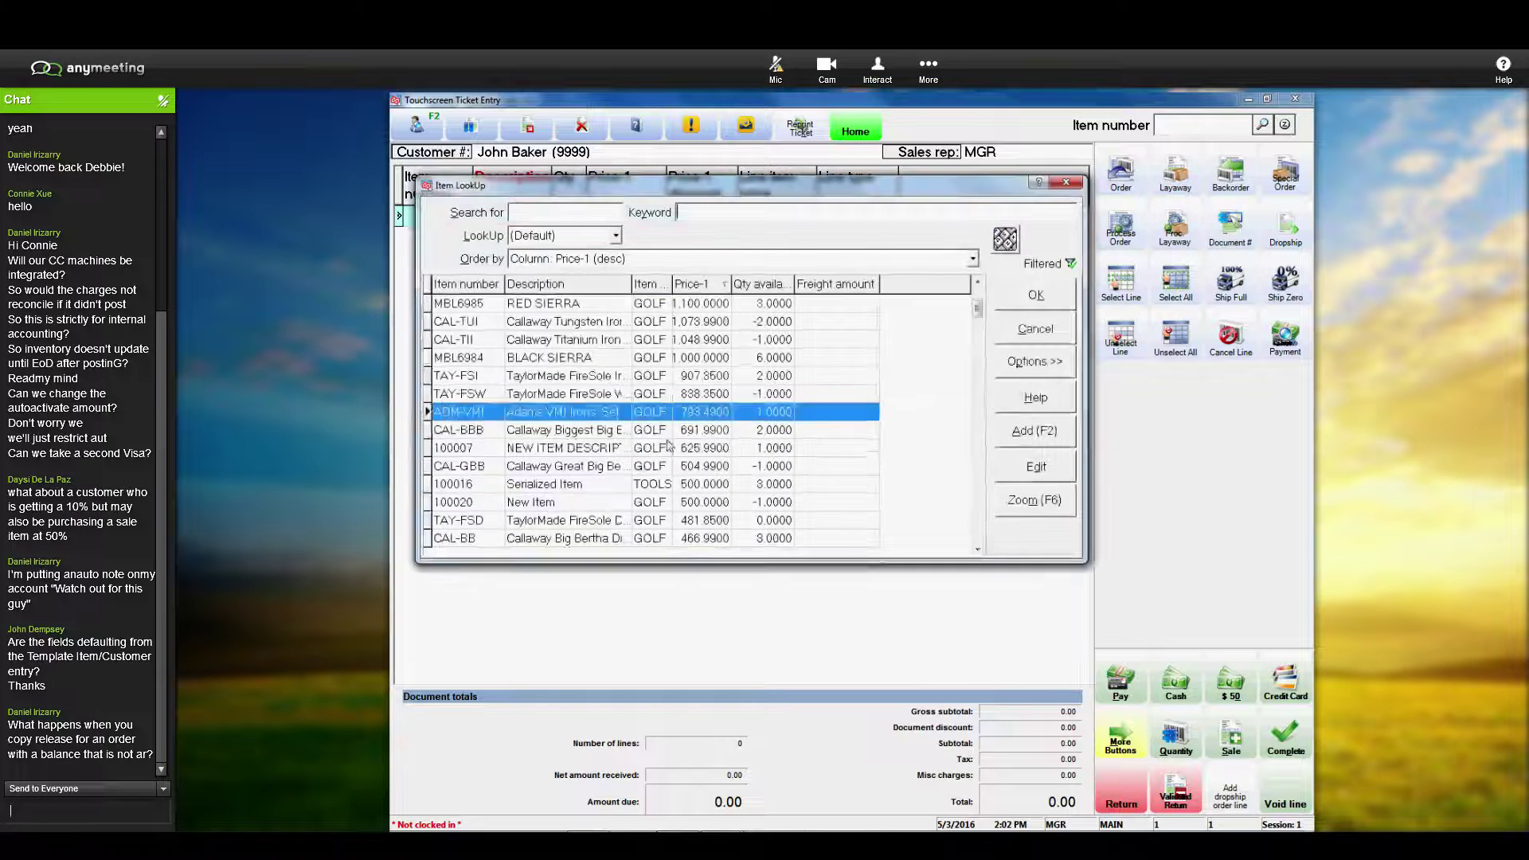
Step: Add items CAL-BBB and TAY-FSD to the order from the item lookup, overriding the insufficient quantity for TAY-FSD
{"action": "left_click", "coordinate": [1011, 295]}
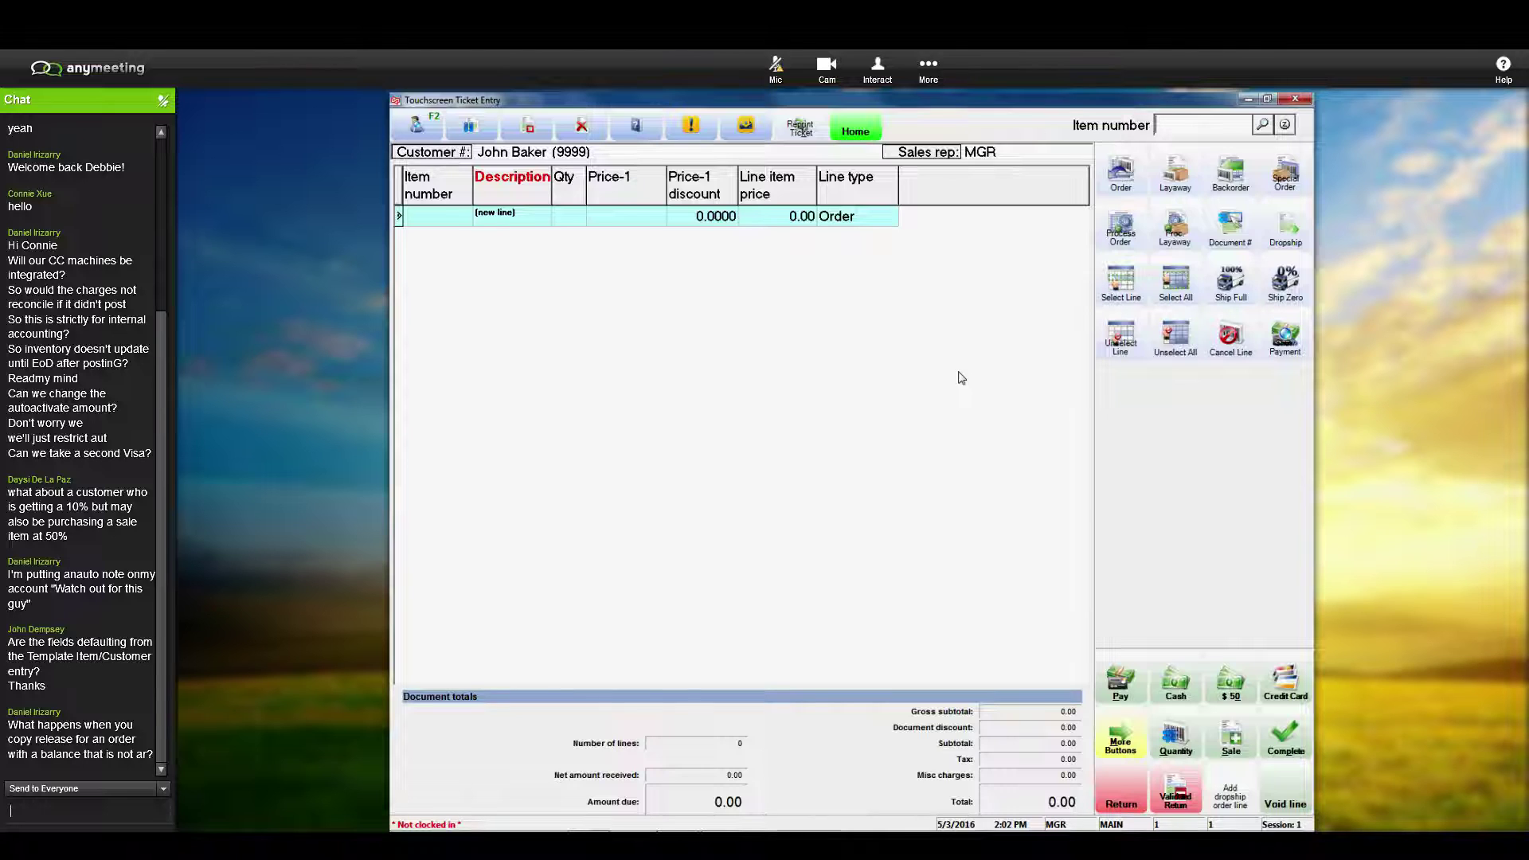
{"action": "left_click", "coordinate": [1262, 125]}
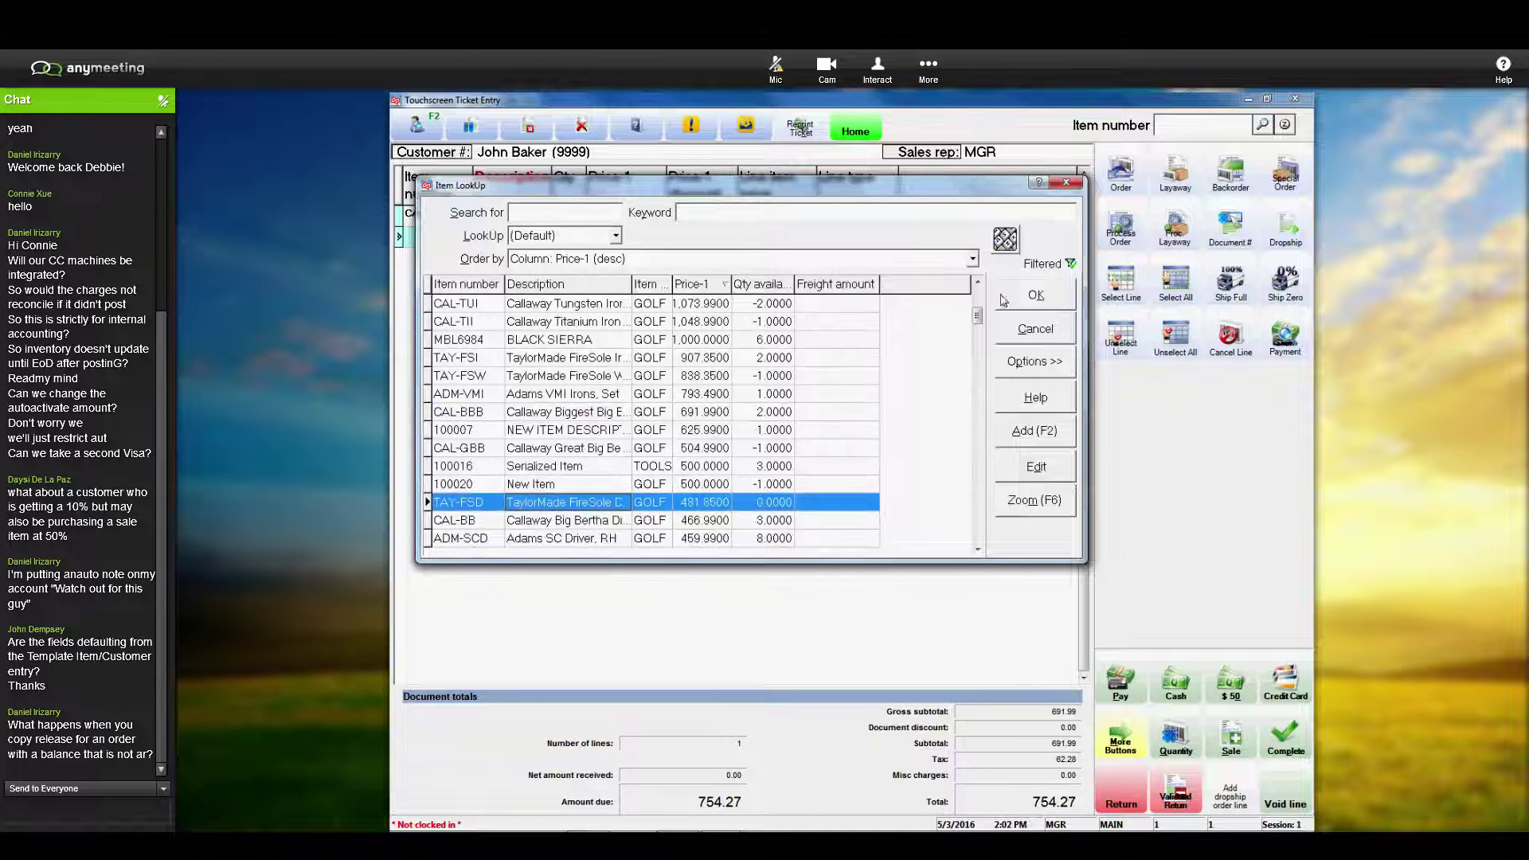
{"action": "left_click", "coordinate": [1035, 295]}
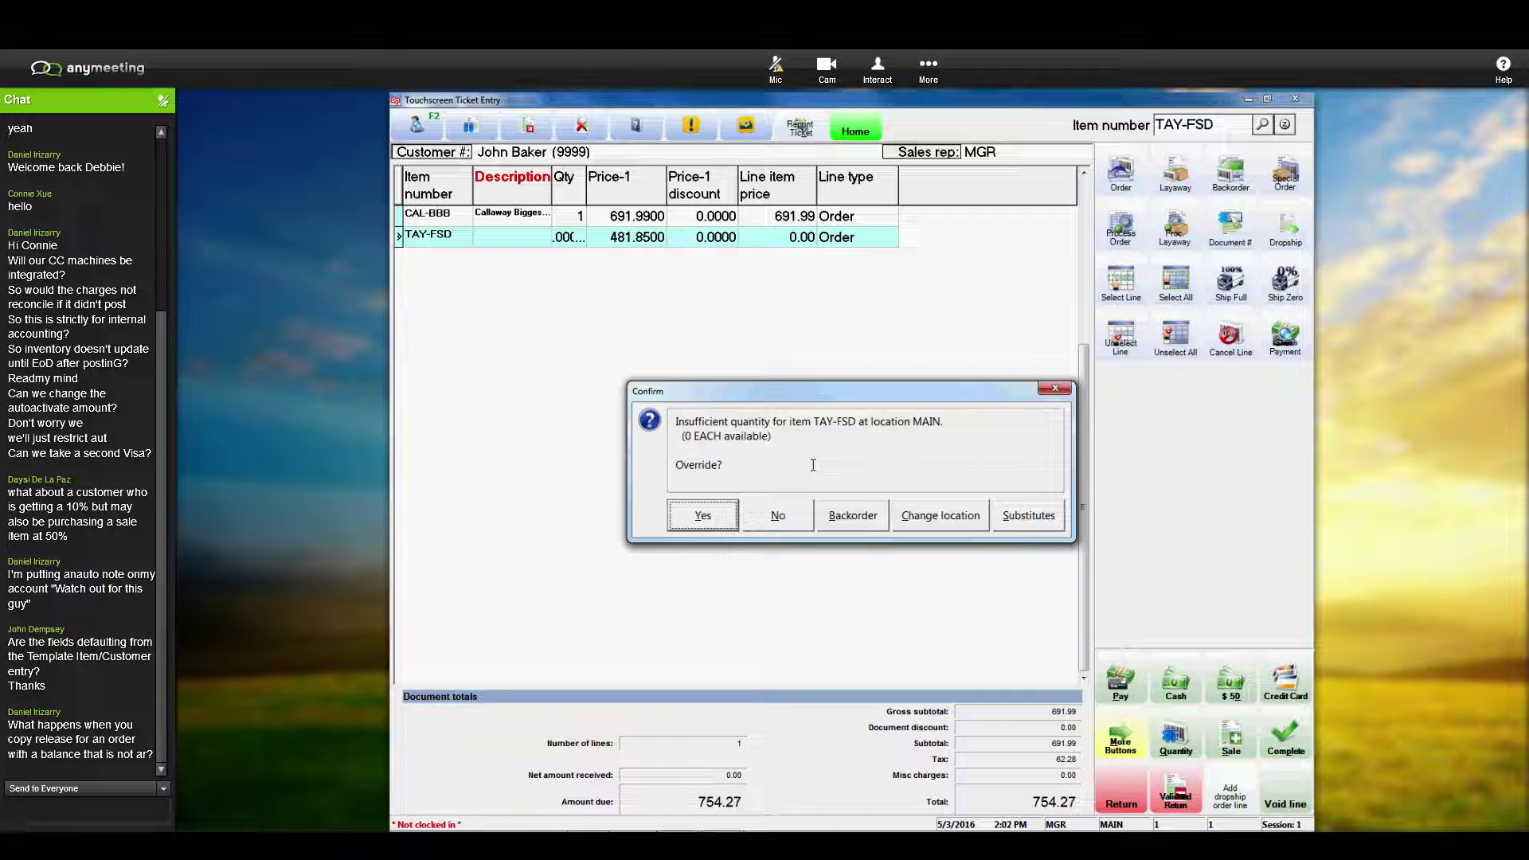
{"action": "left_click", "coordinate": [704, 518]}
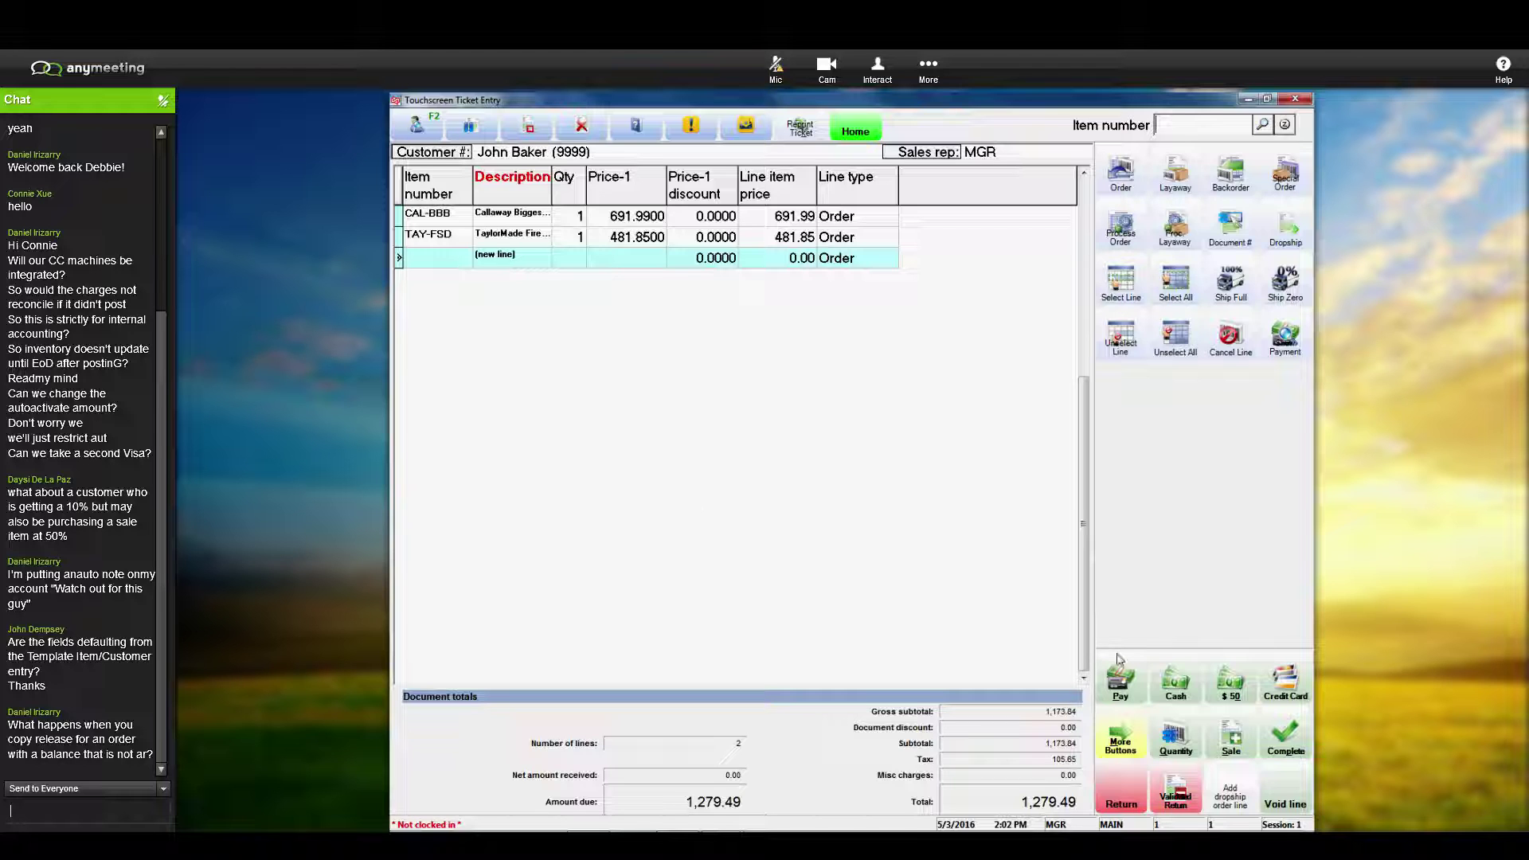
Step: Take a 500.00 cash deposit and apply it to the order
{"action": "left_click", "coordinate": [1179, 690]}
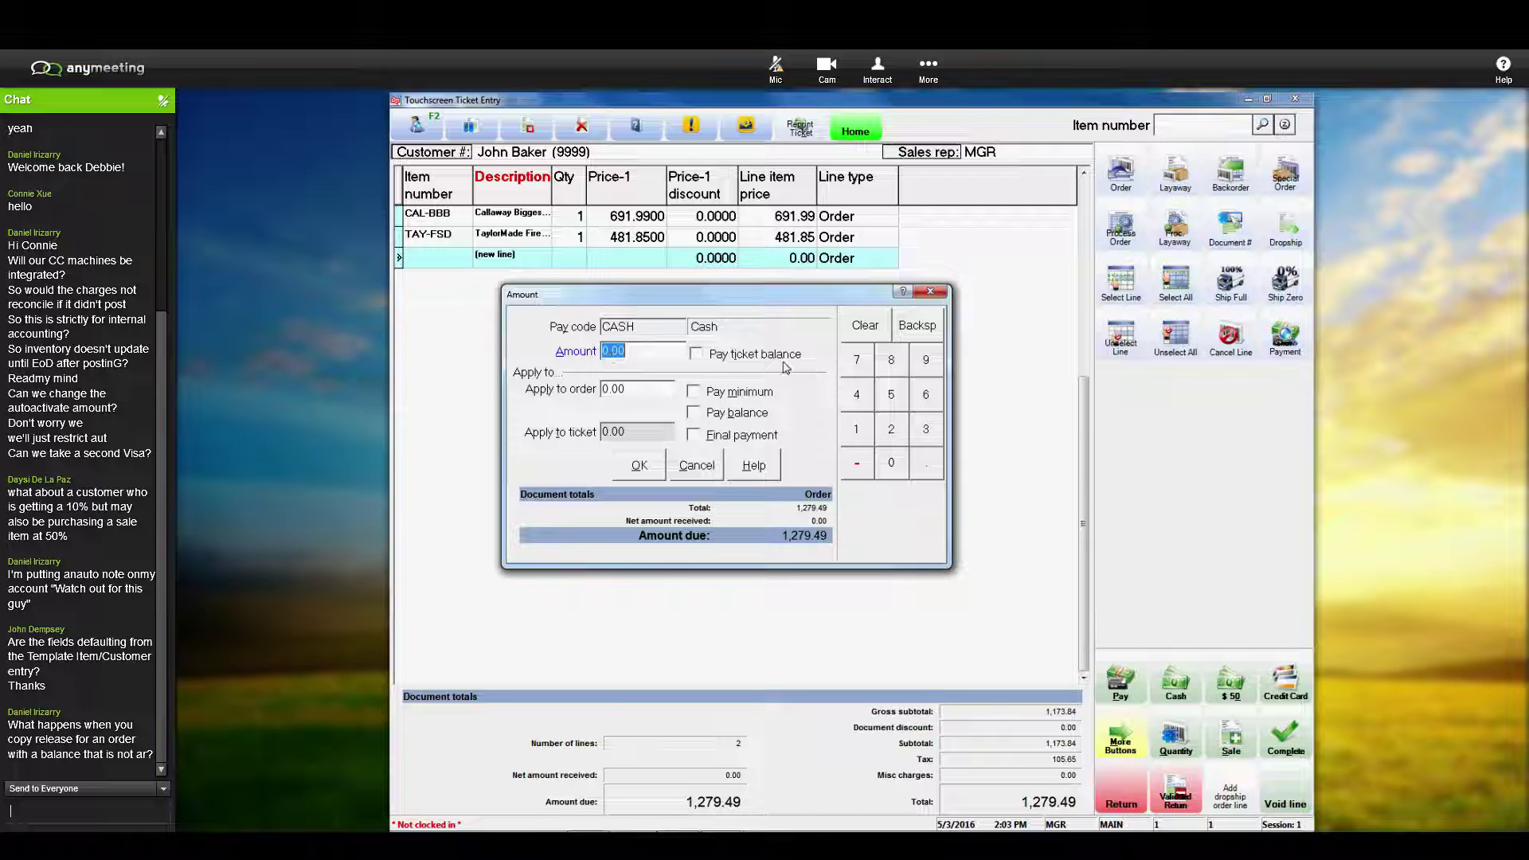
{"action": "type", "text": "500"}
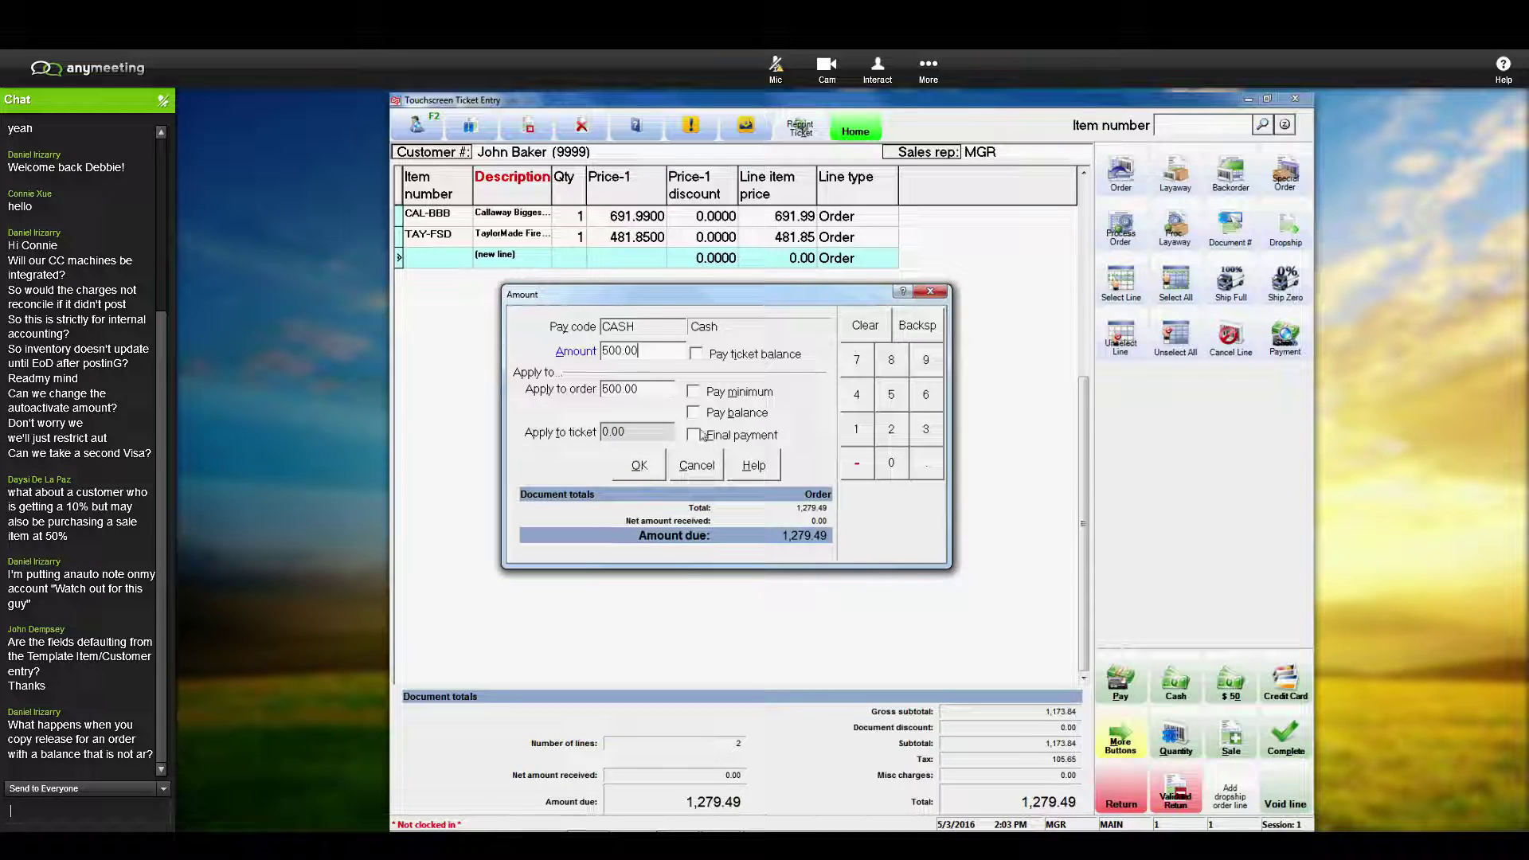
{"action": "left_click", "coordinate": [639, 467]}
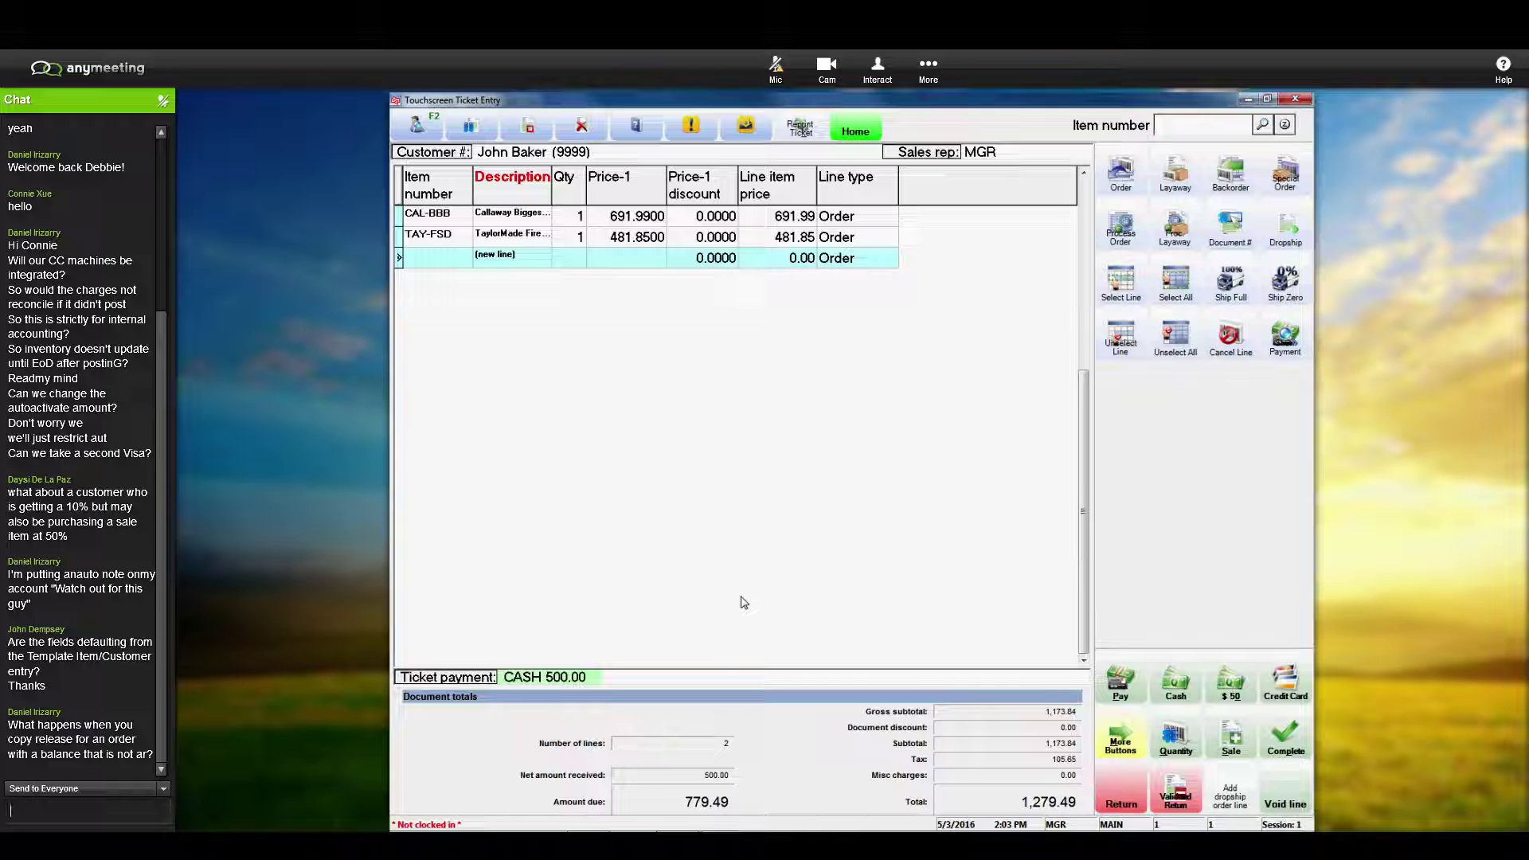
Step: Complete the order with the ship-to address left blank, and close it without printing a receipt
{"action": "left_click", "coordinate": [1291, 744]}
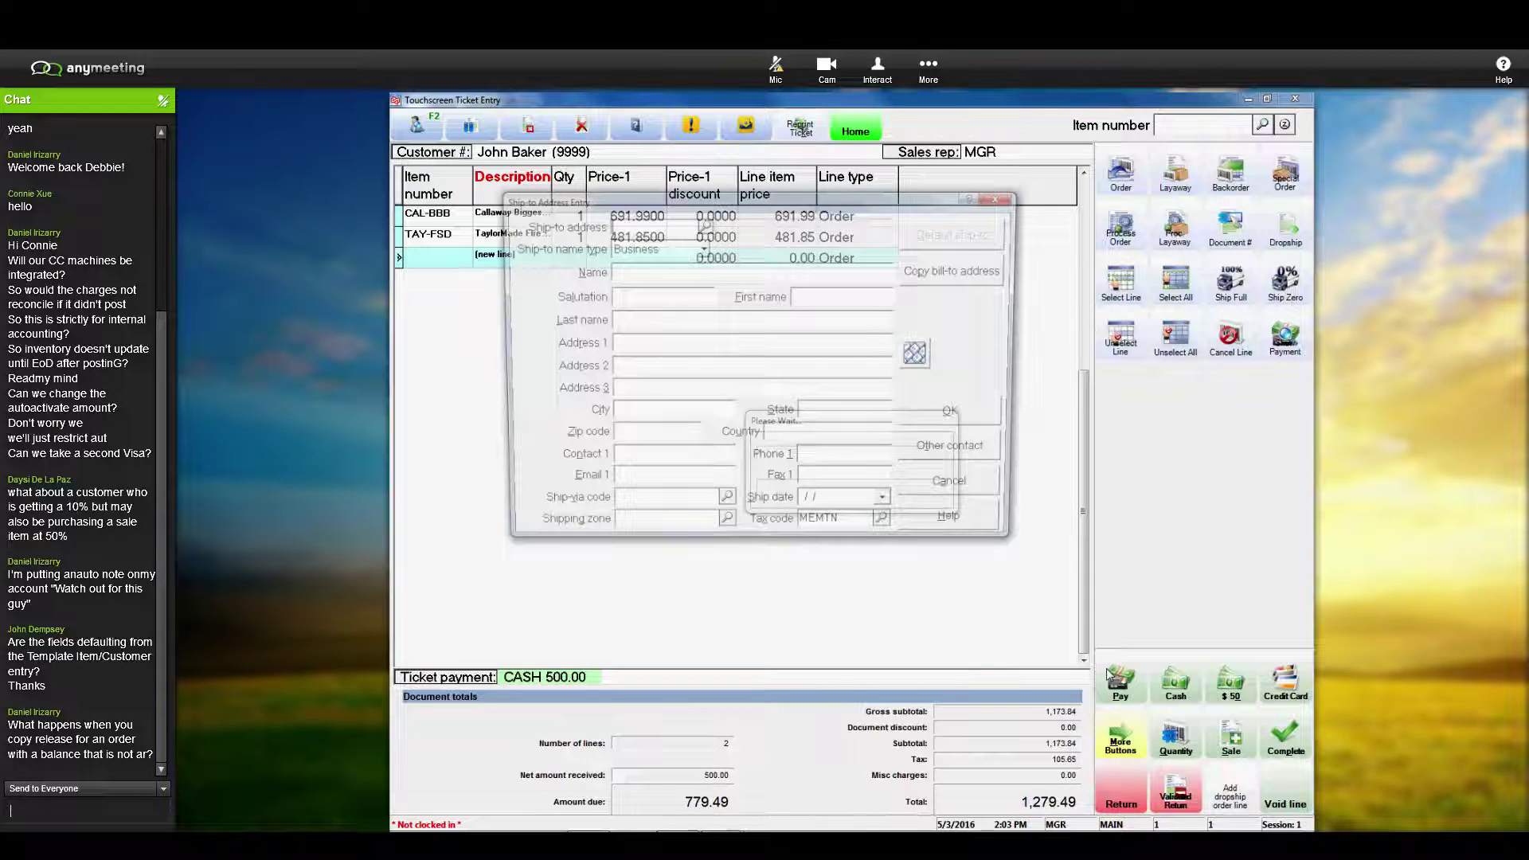
{"action": "left_click", "coordinate": [961, 417]}
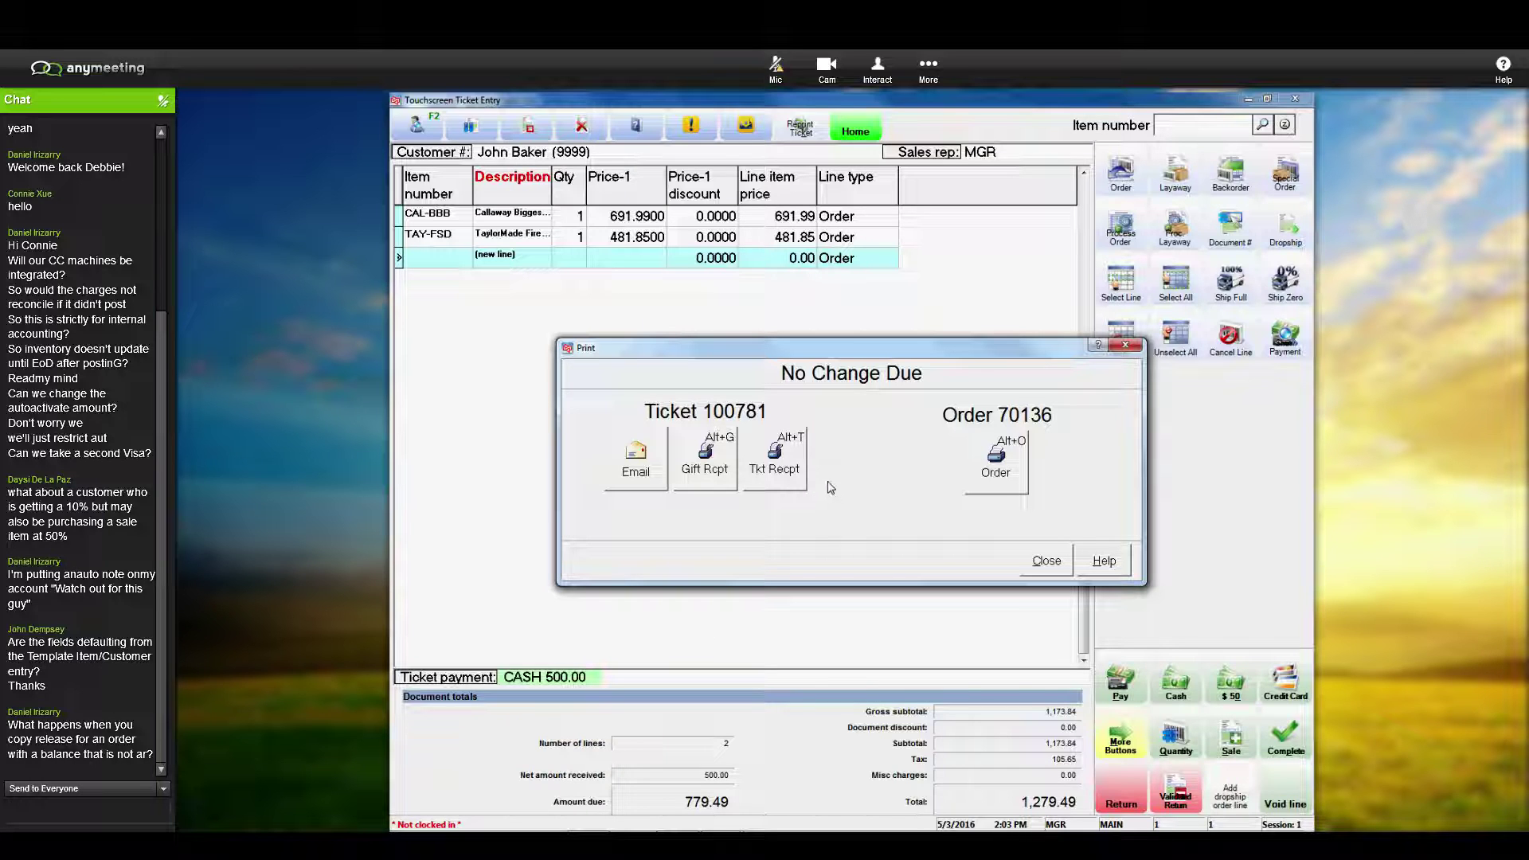
{"action": "left_click", "coordinate": [1046, 564]}
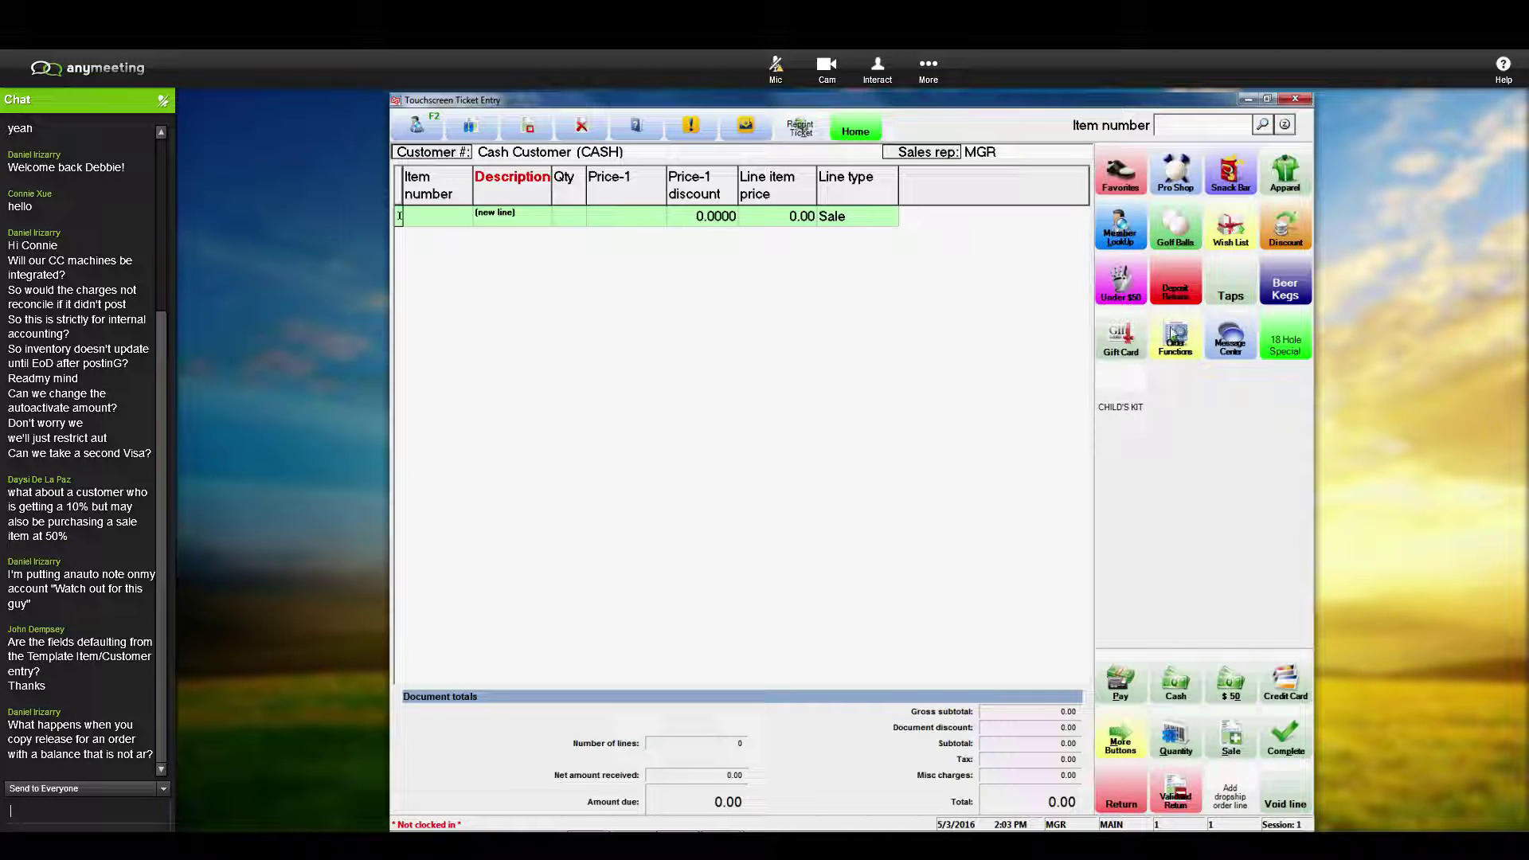
Step: Open the order just created in order processing, and start releasing it unpicked
{"action": "left_click", "coordinate": [1173, 333]}
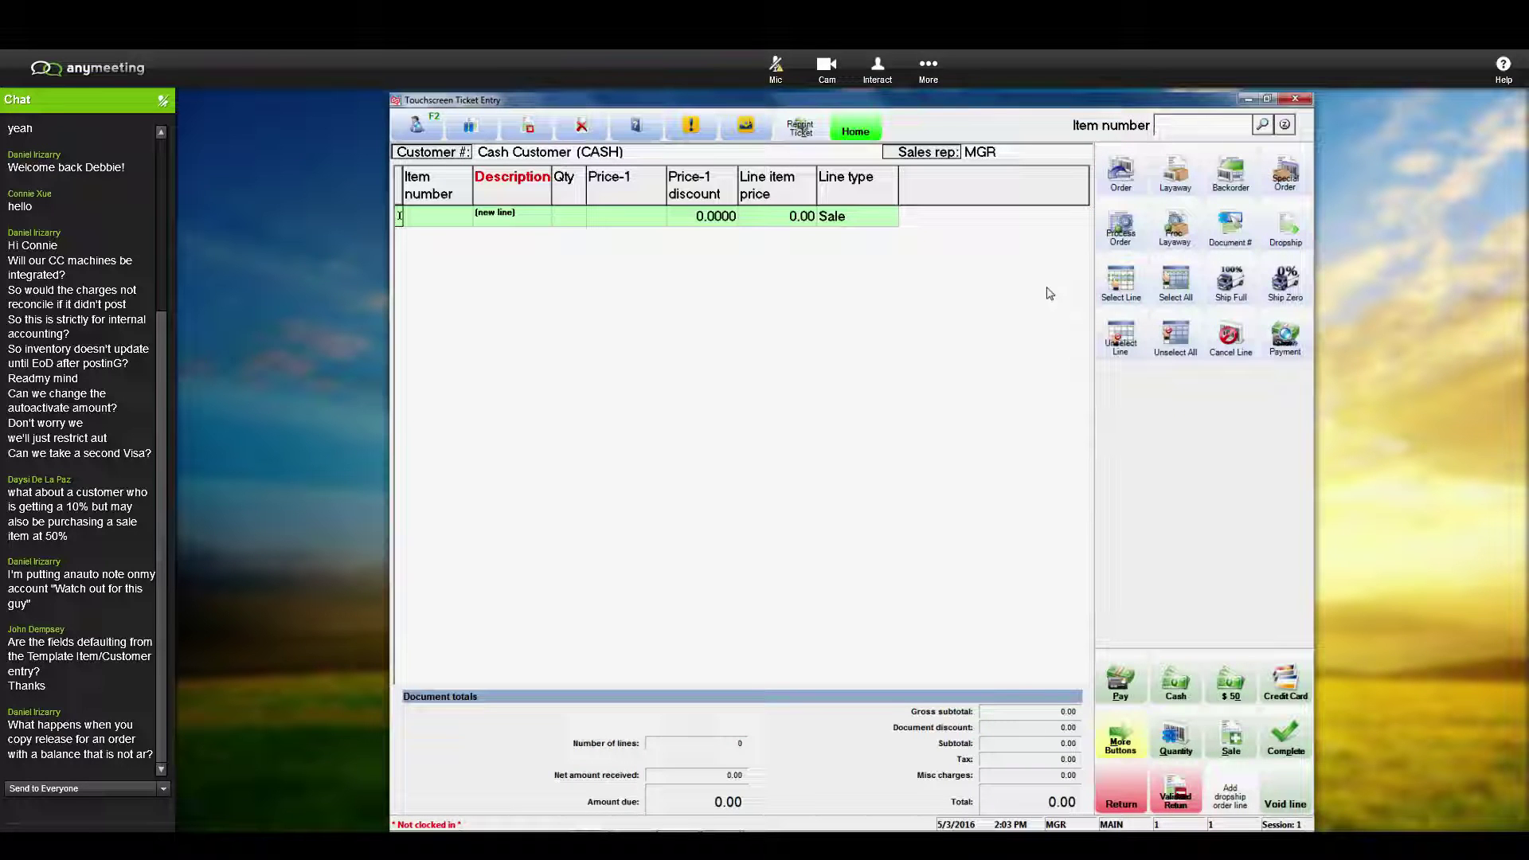
{"action": "left_click", "coordinate": [1123, 230]}
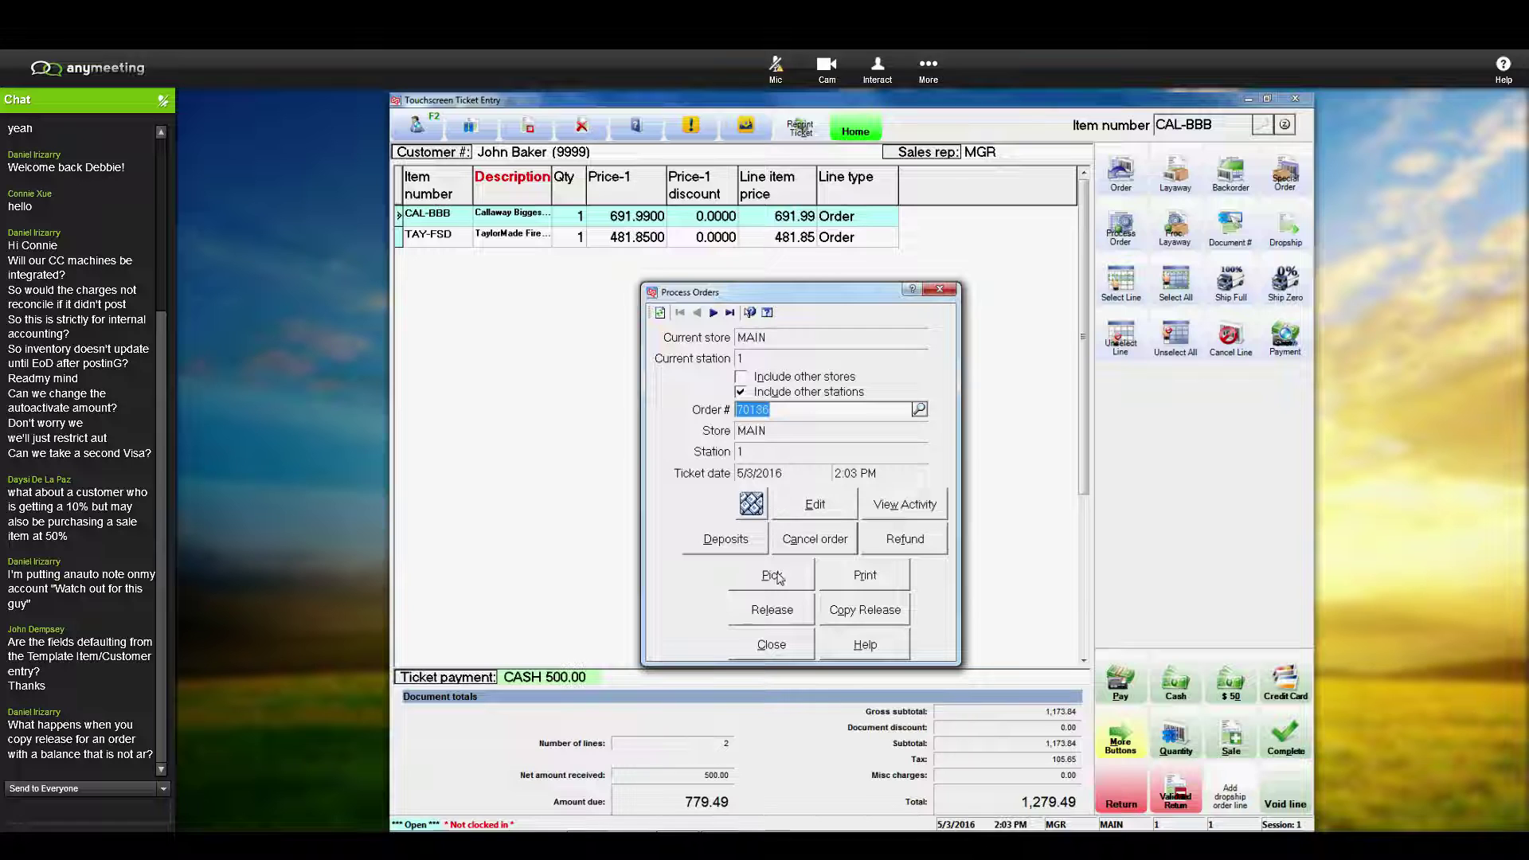
{"action": "left_click", "coordinate": [762, 612]}
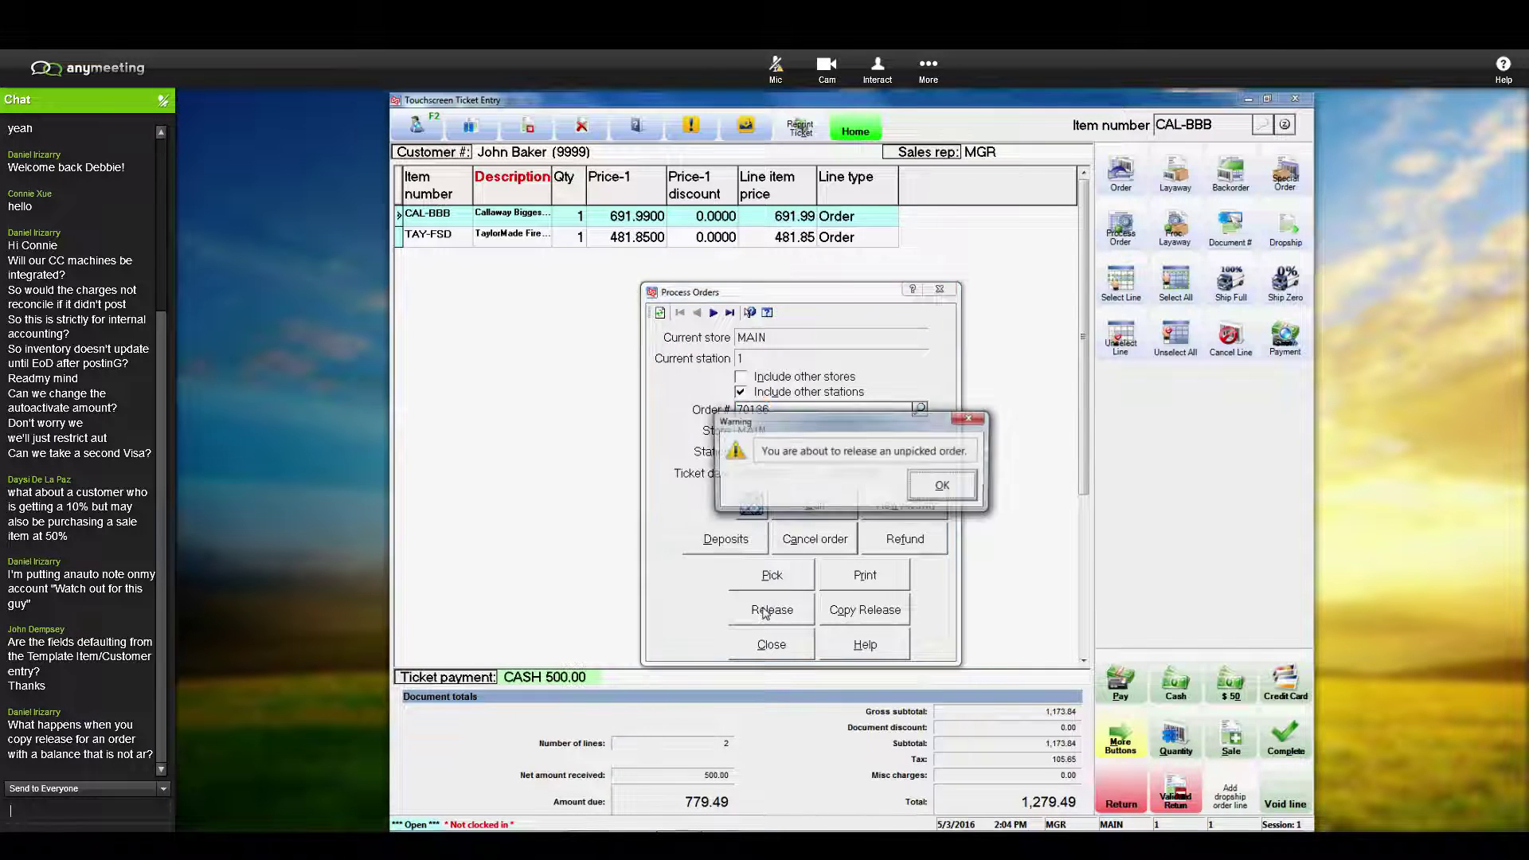
{"action": "left_click", "coordinate": [942, 486]}
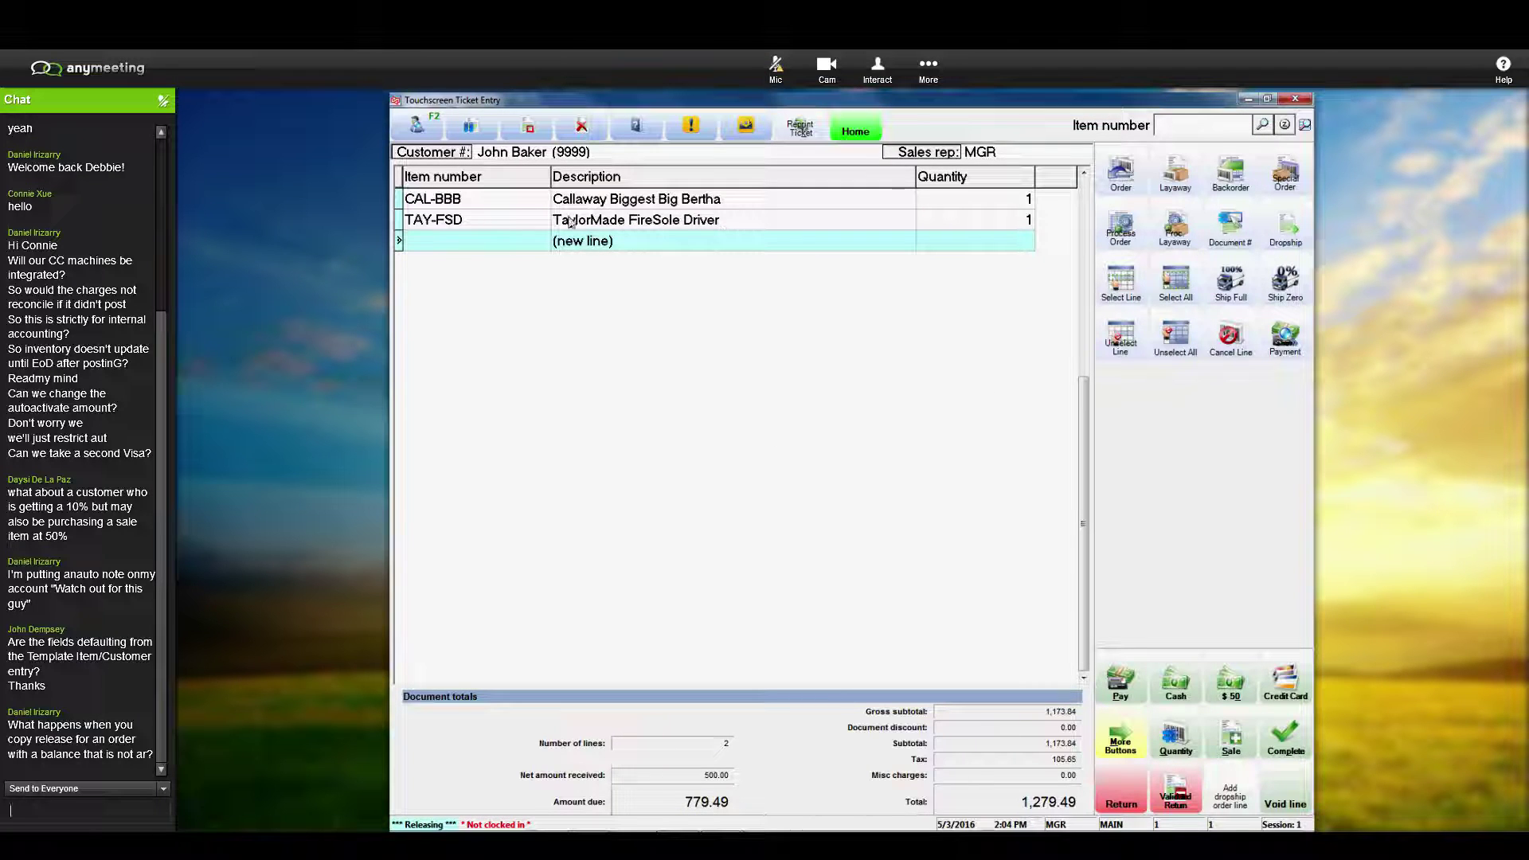
Step: Unselect the CAL-BBB line so only TAY-FSD is released, and accept the default release amounts
{"action": "left_click", "coordinate": [502, 204]}
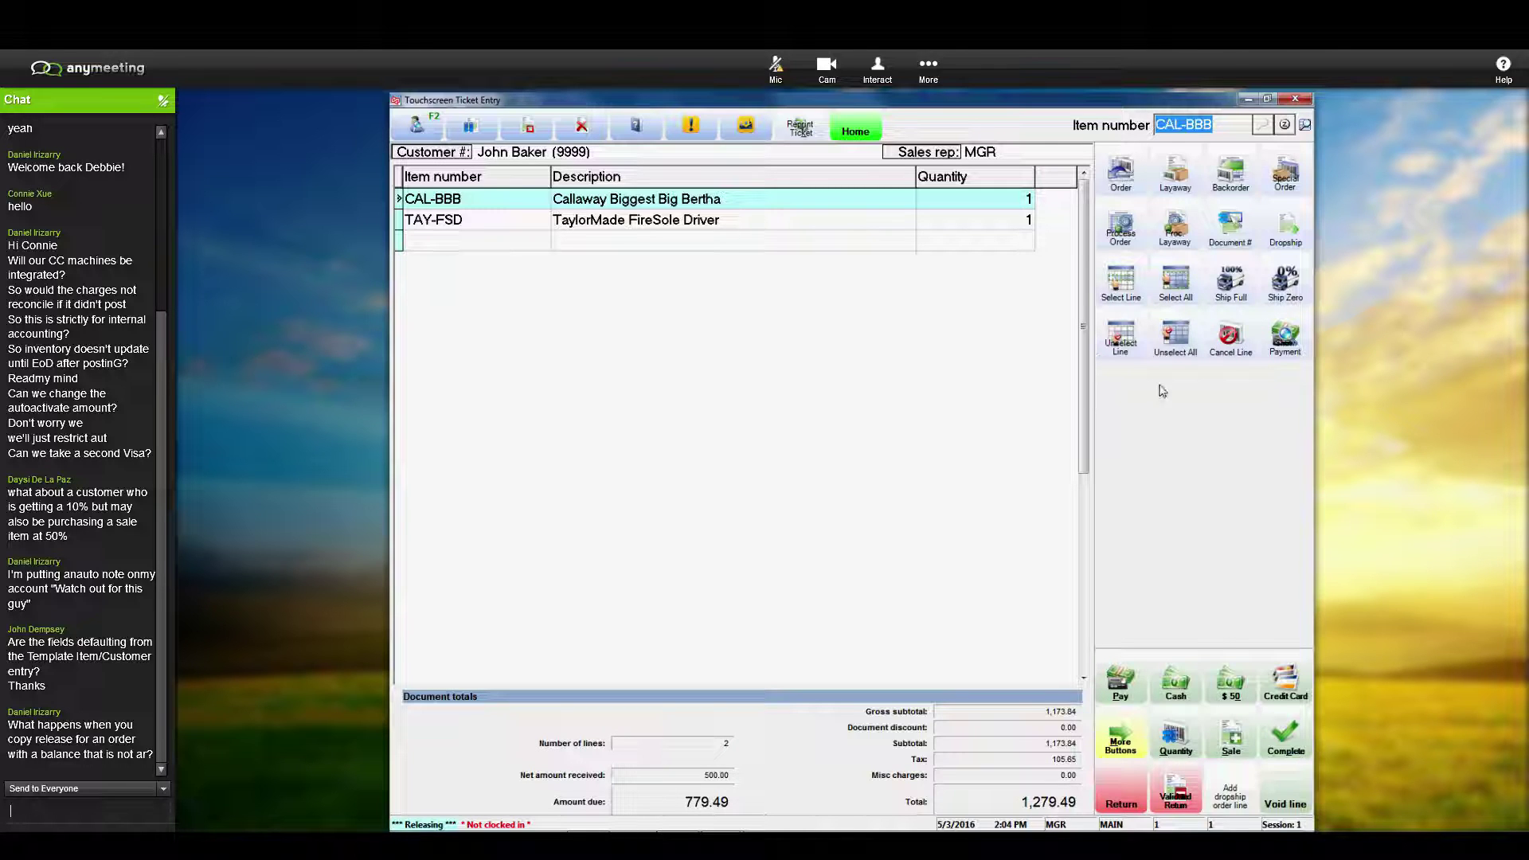
{"action": "left_click", "coordinate": [1119, 344]}
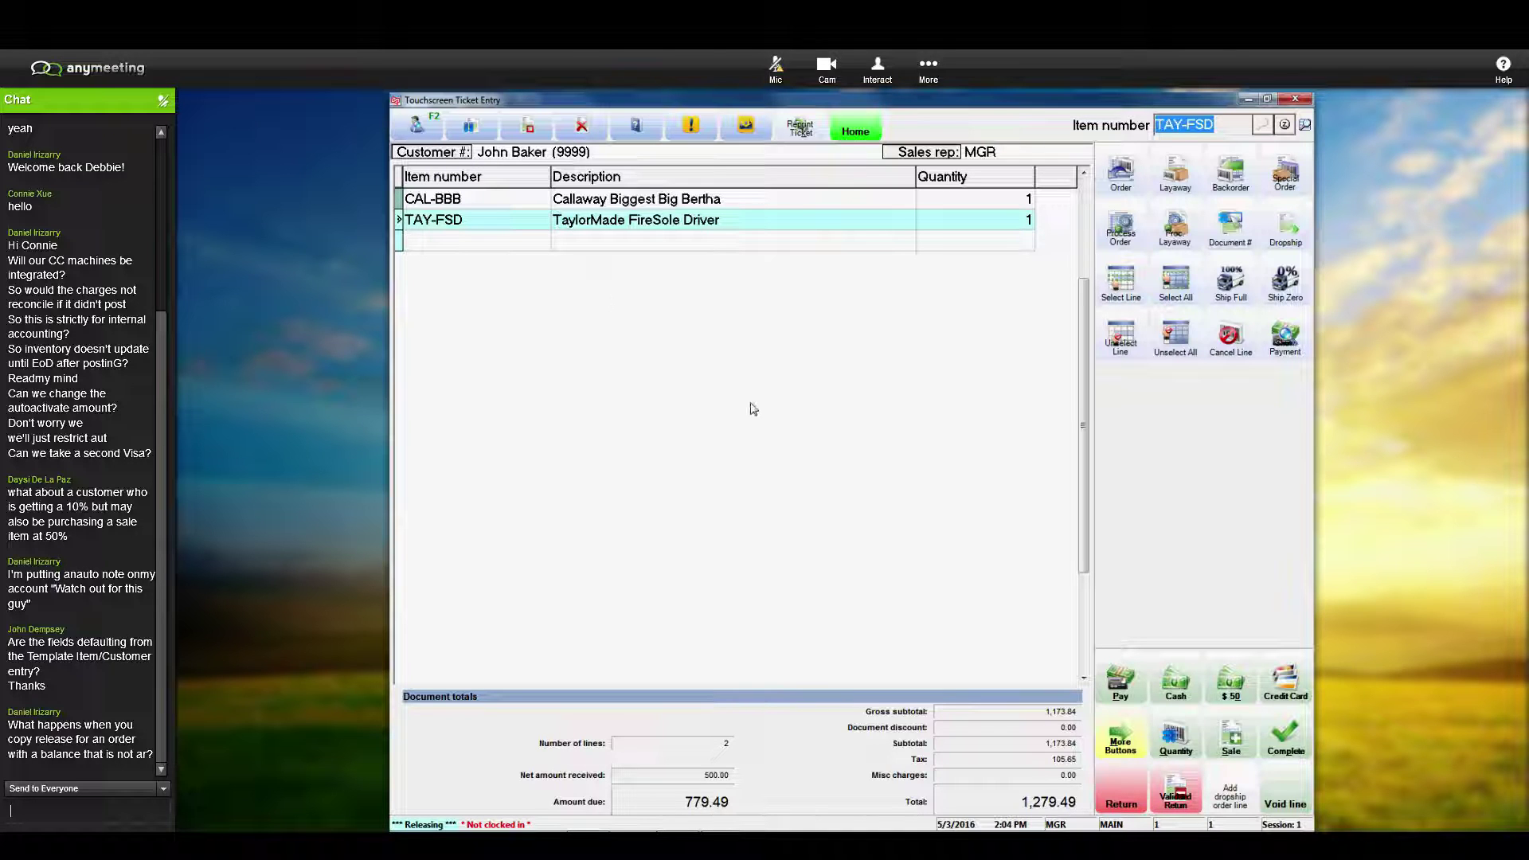
{"action": "left_click", "coordinate": [1292, 734]}
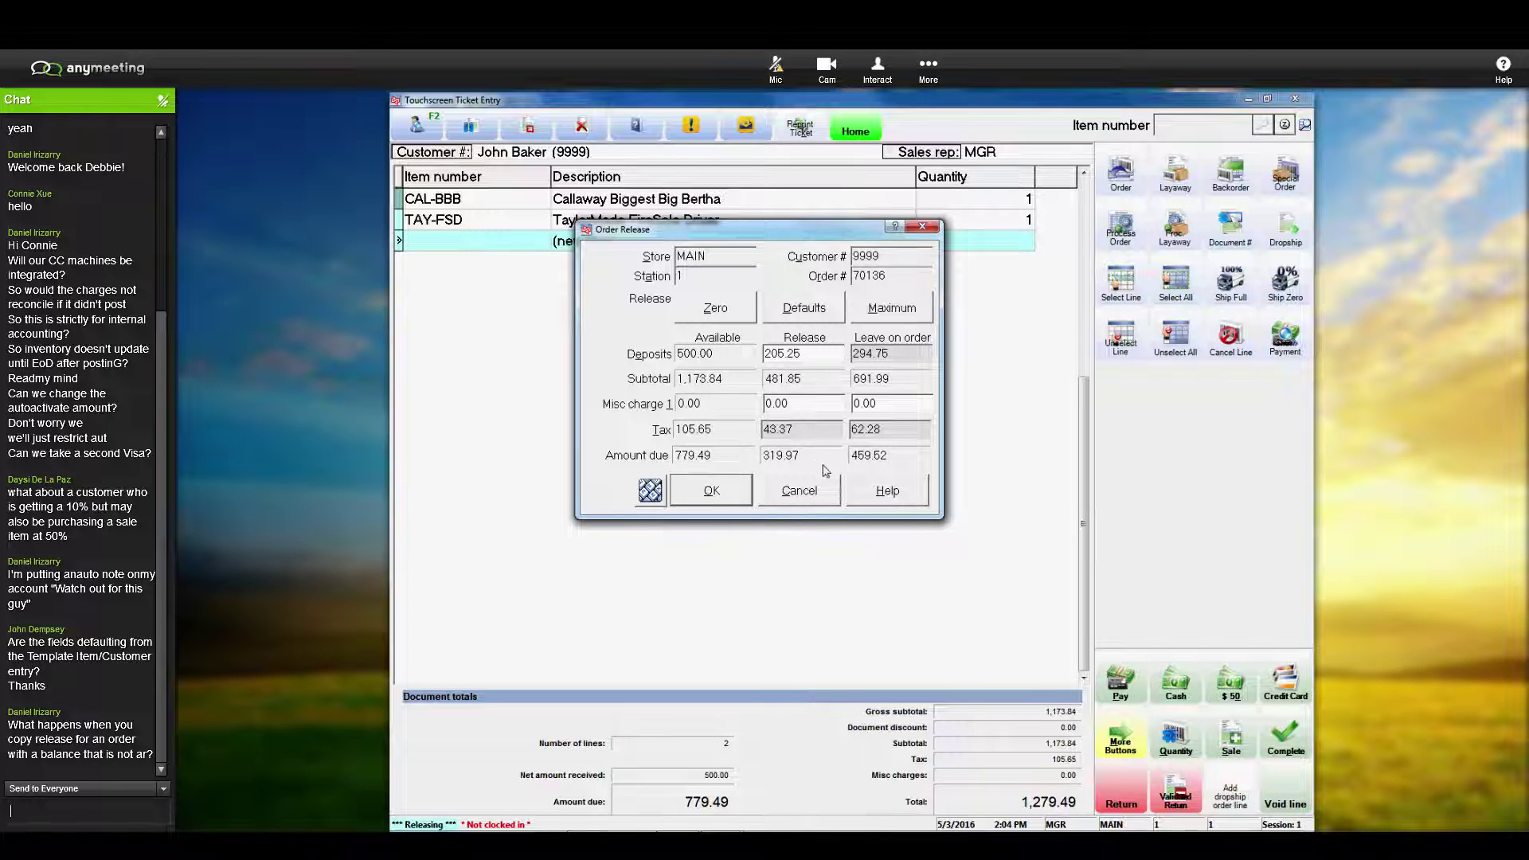
{"action": "left_click", "coordinate": [704, 495]}
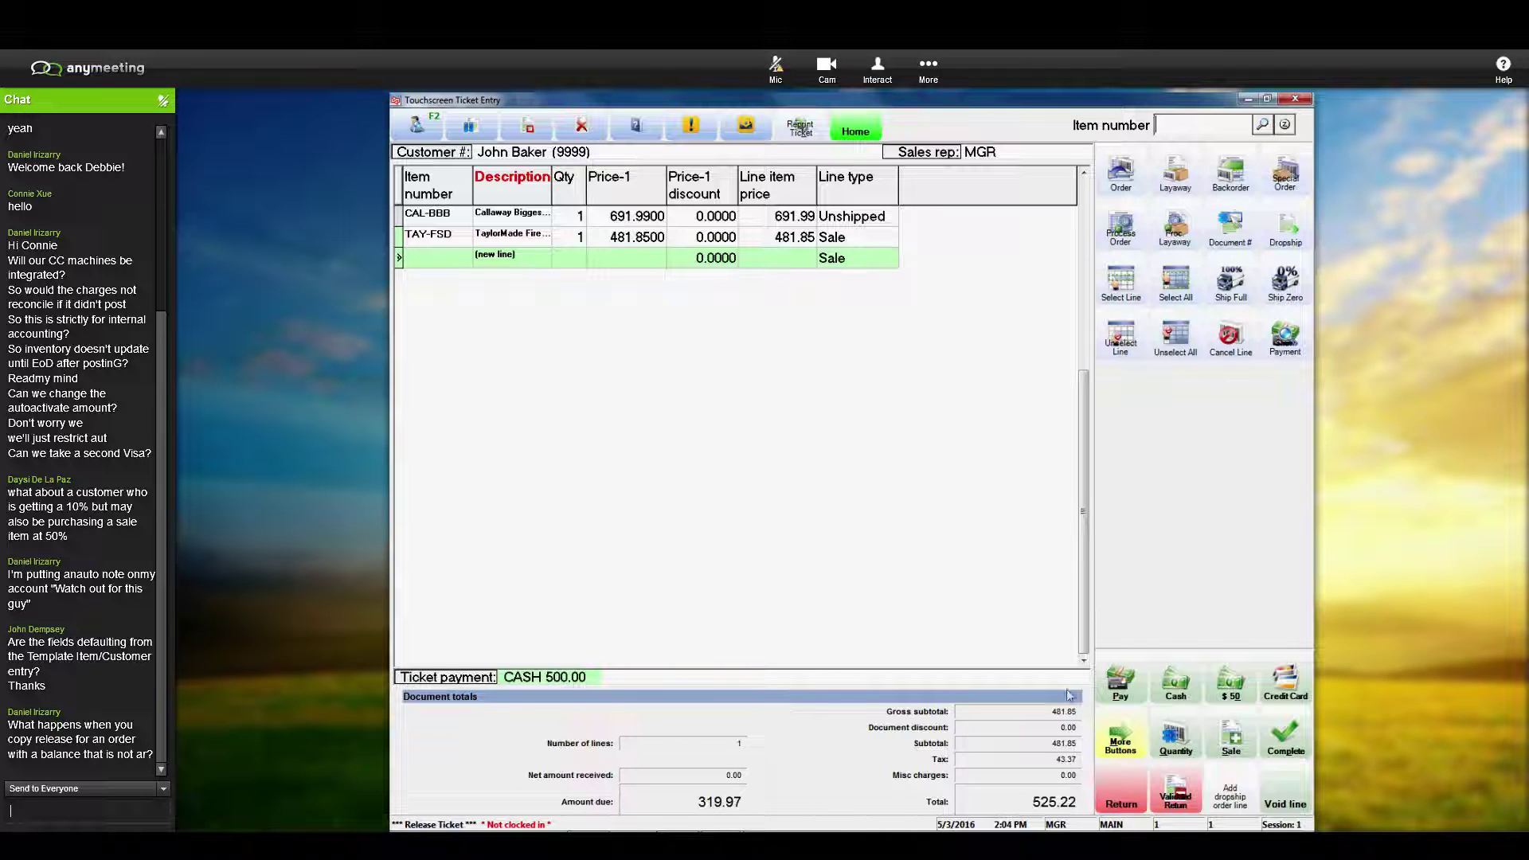
Step: Pay the release ticket with 320.00 cash, complete it, and close it without printing a receipt
{"action": "left_click", "coordinate": [1175, 681]}
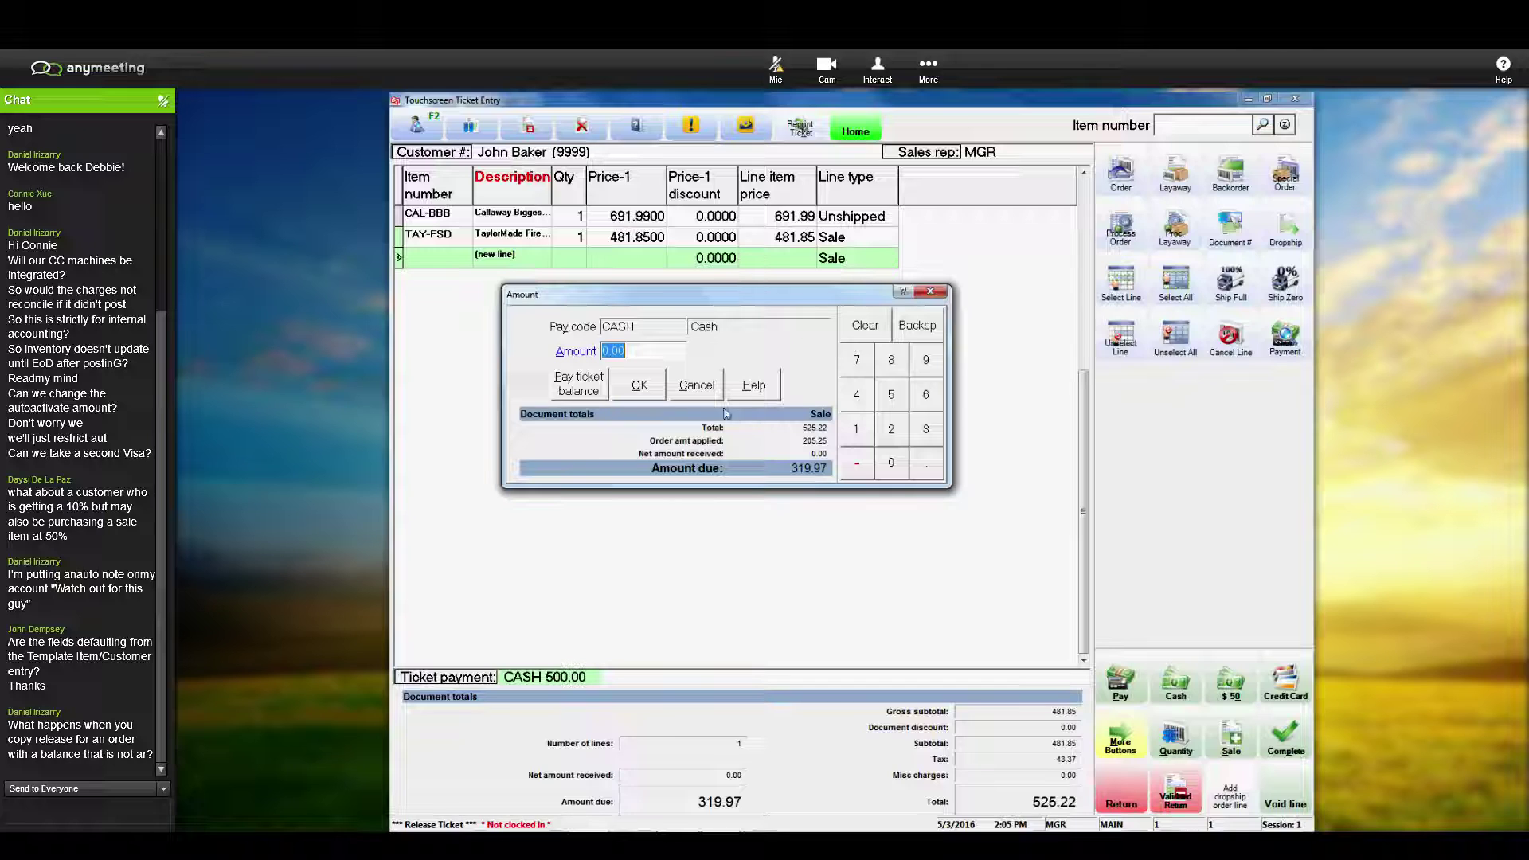
{"action": "type", "text": "320"}
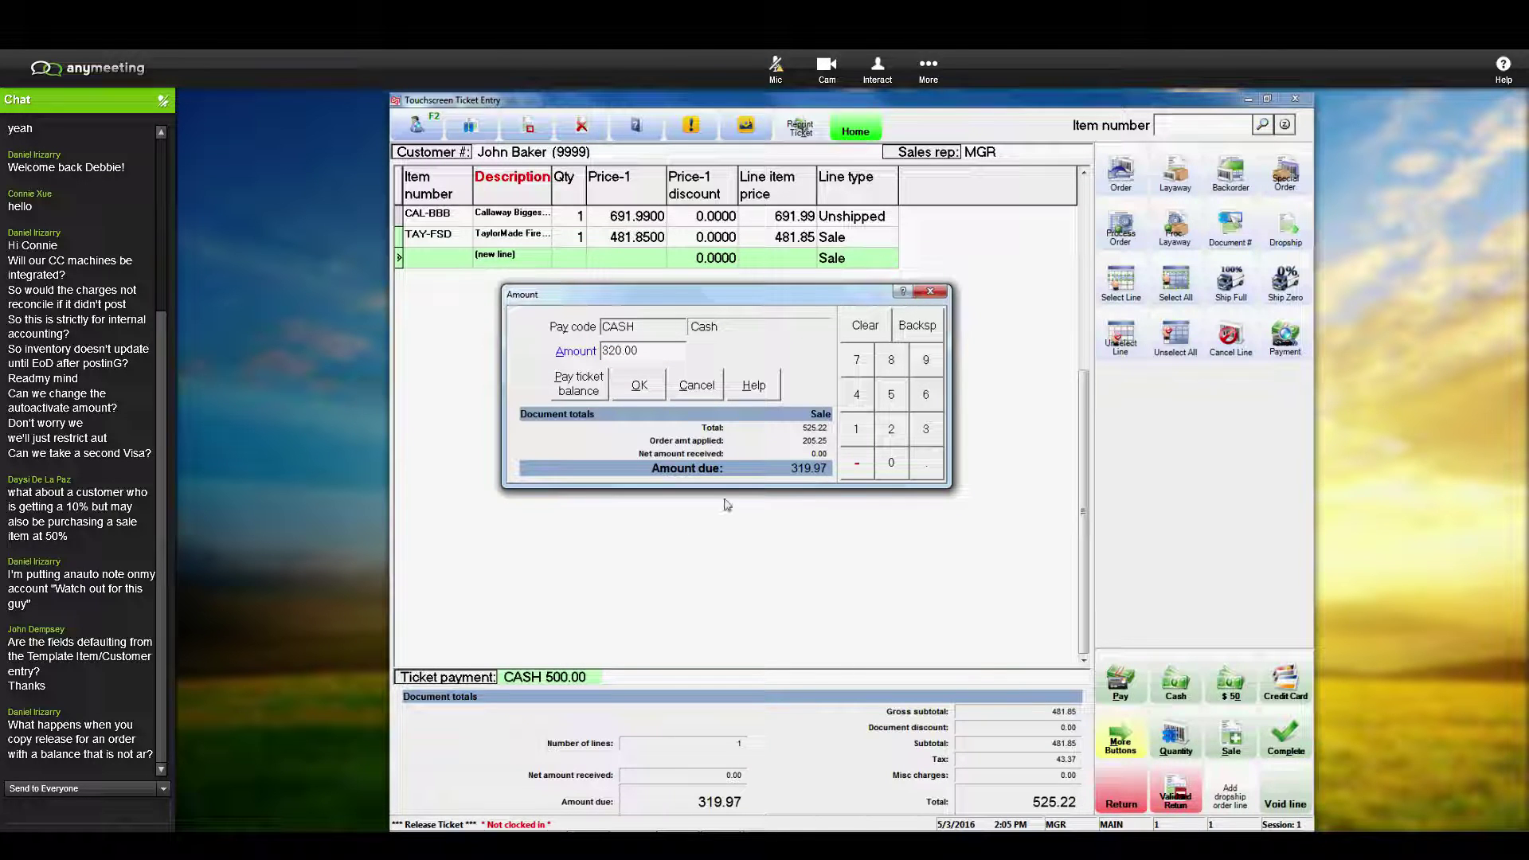
{"action": "left_click", "coordinate": [636, 386]}
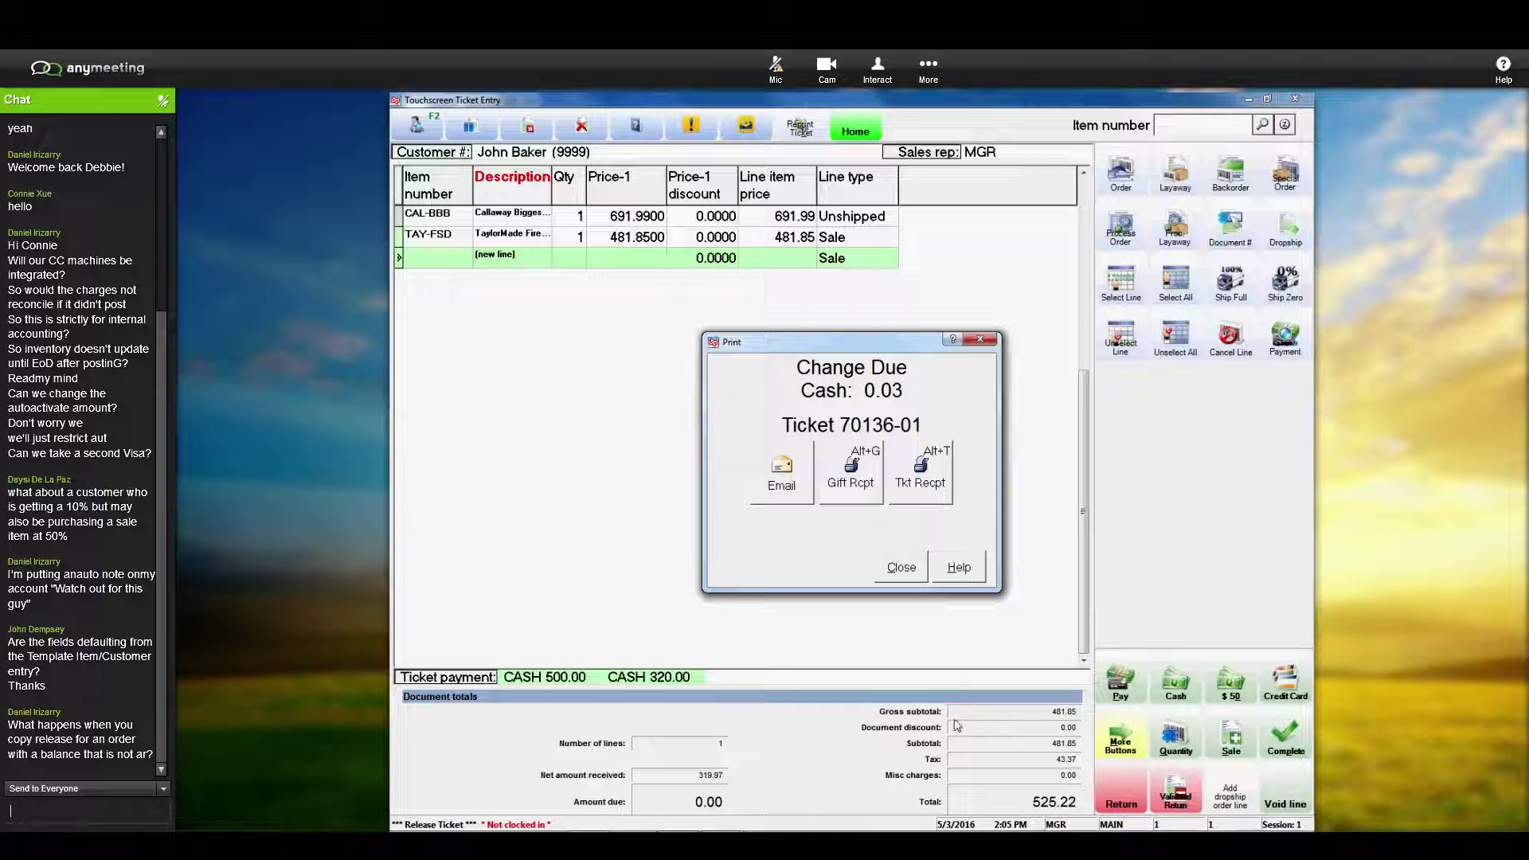
{"action": "left_click", "coordinate": [900, 570]}
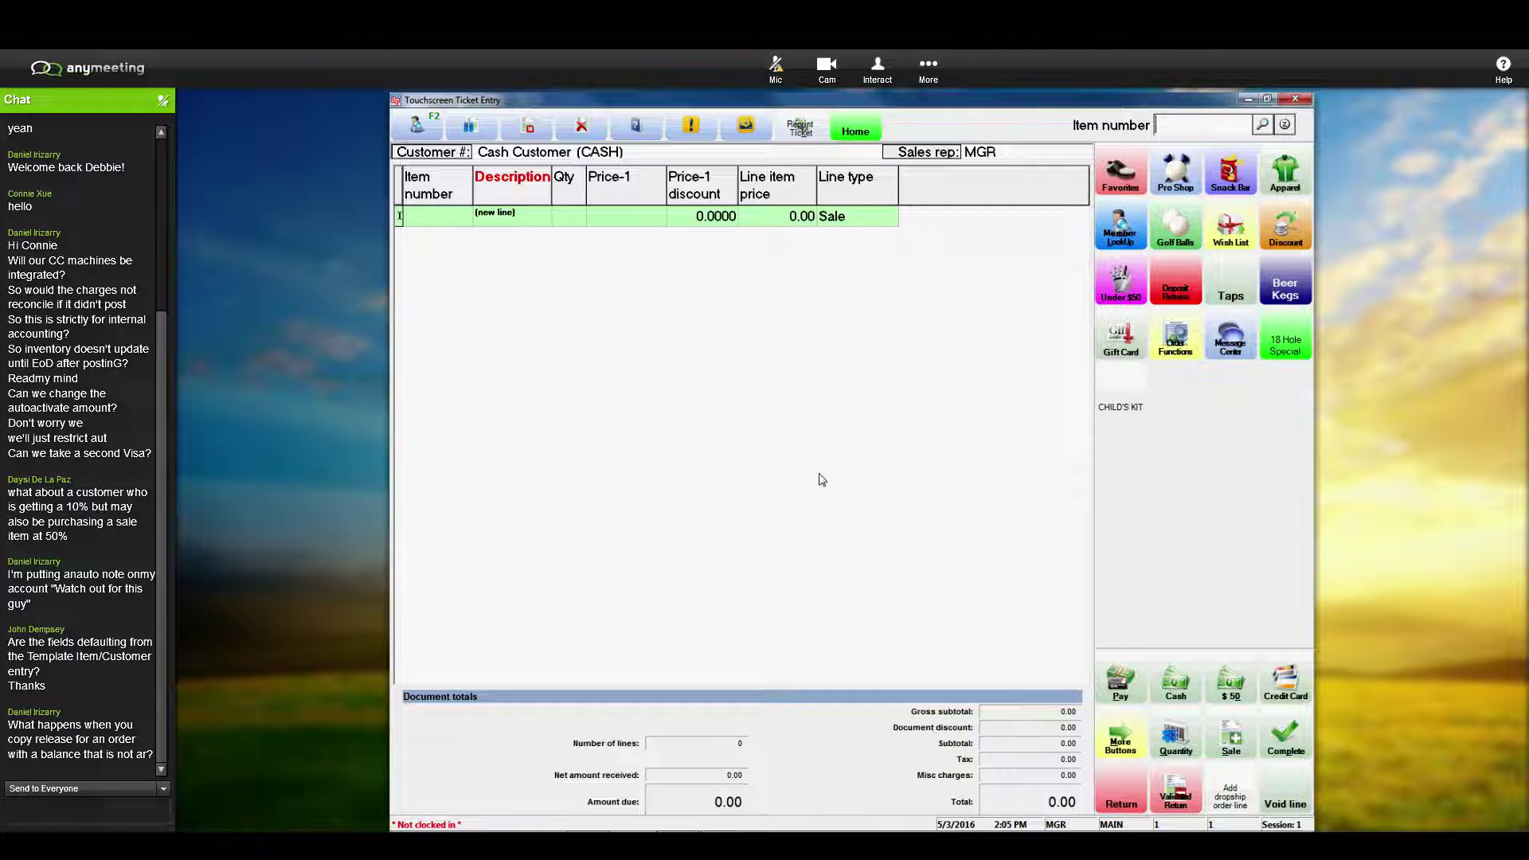
Step: Reopen the partially released order in order processing to review its remaining line and deposit, and close it
{"action": "left_click", "coordinate": [1177, 342]}
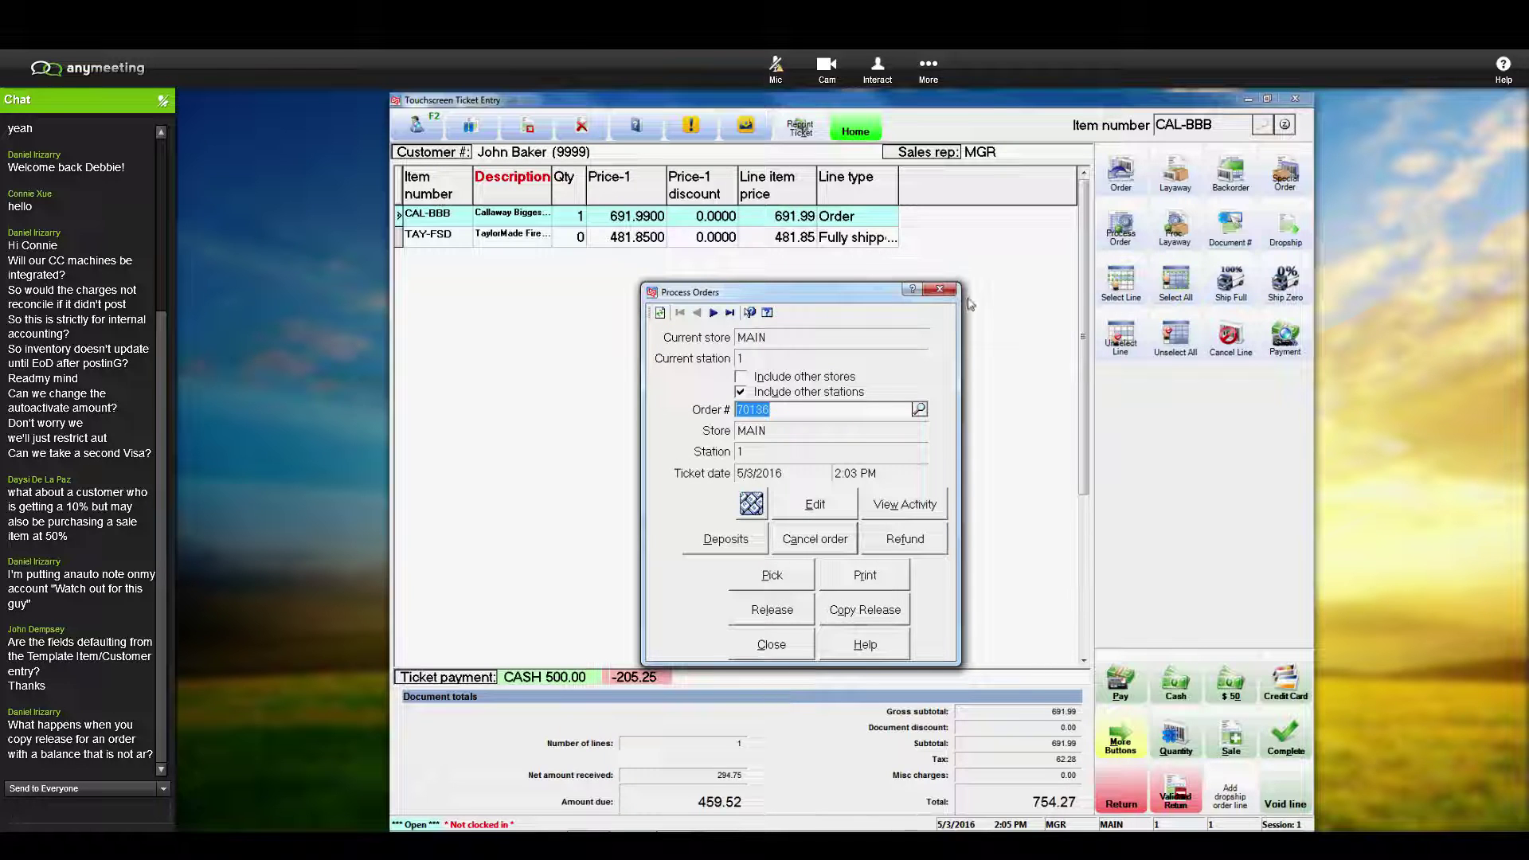
{"action": "left_click", "coordinate": [784, 656]}
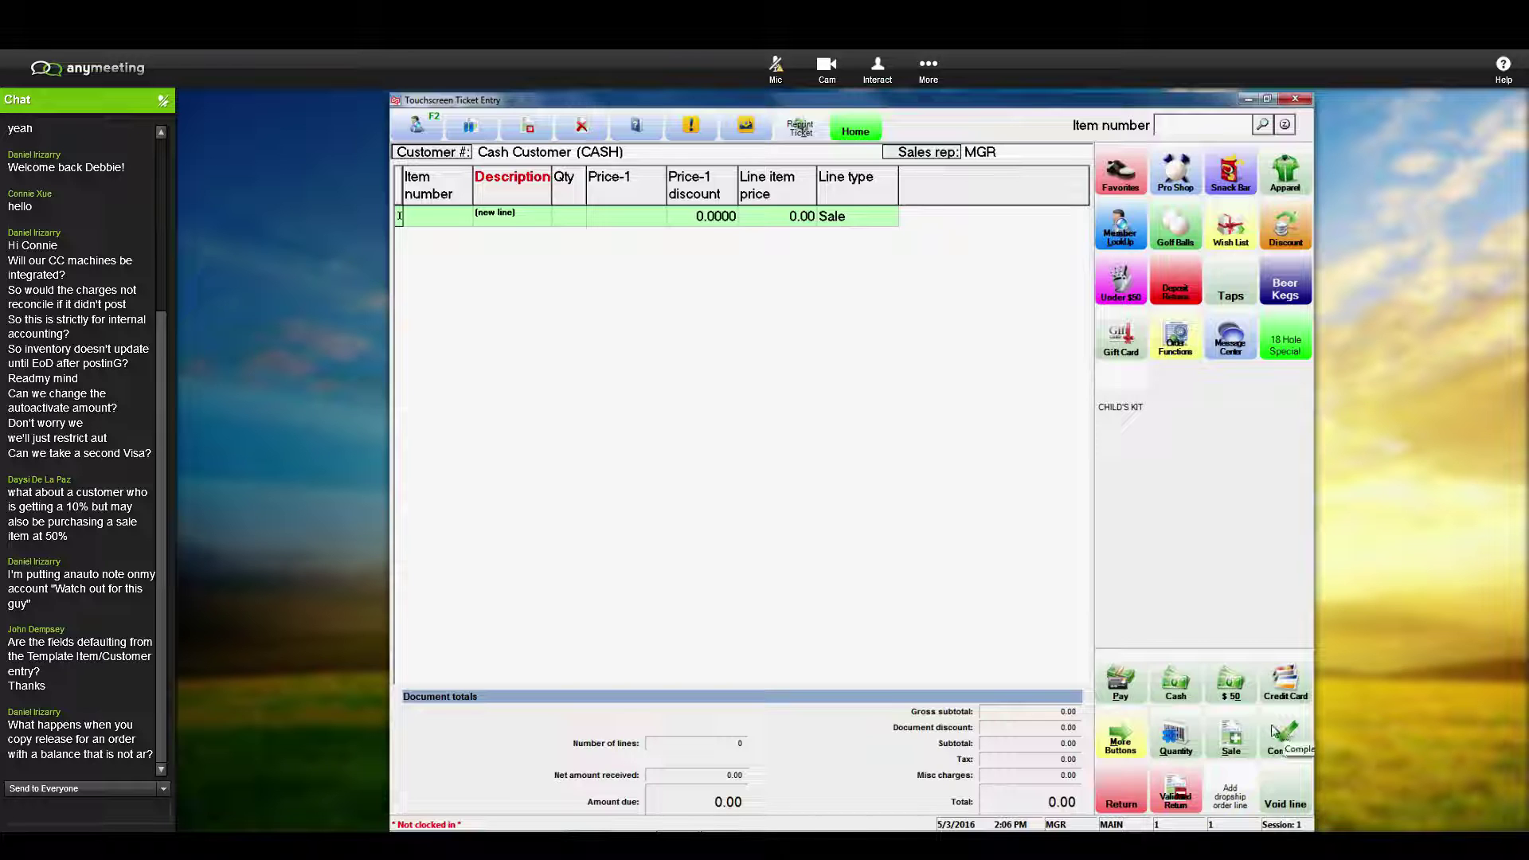
Step: Select the 5/3/2016 CASH ticket totalling 42.17 for voiding, and move the void dialog clear of the ticket lines
{"action": "left_click", "coordinate": [1118, 739]}
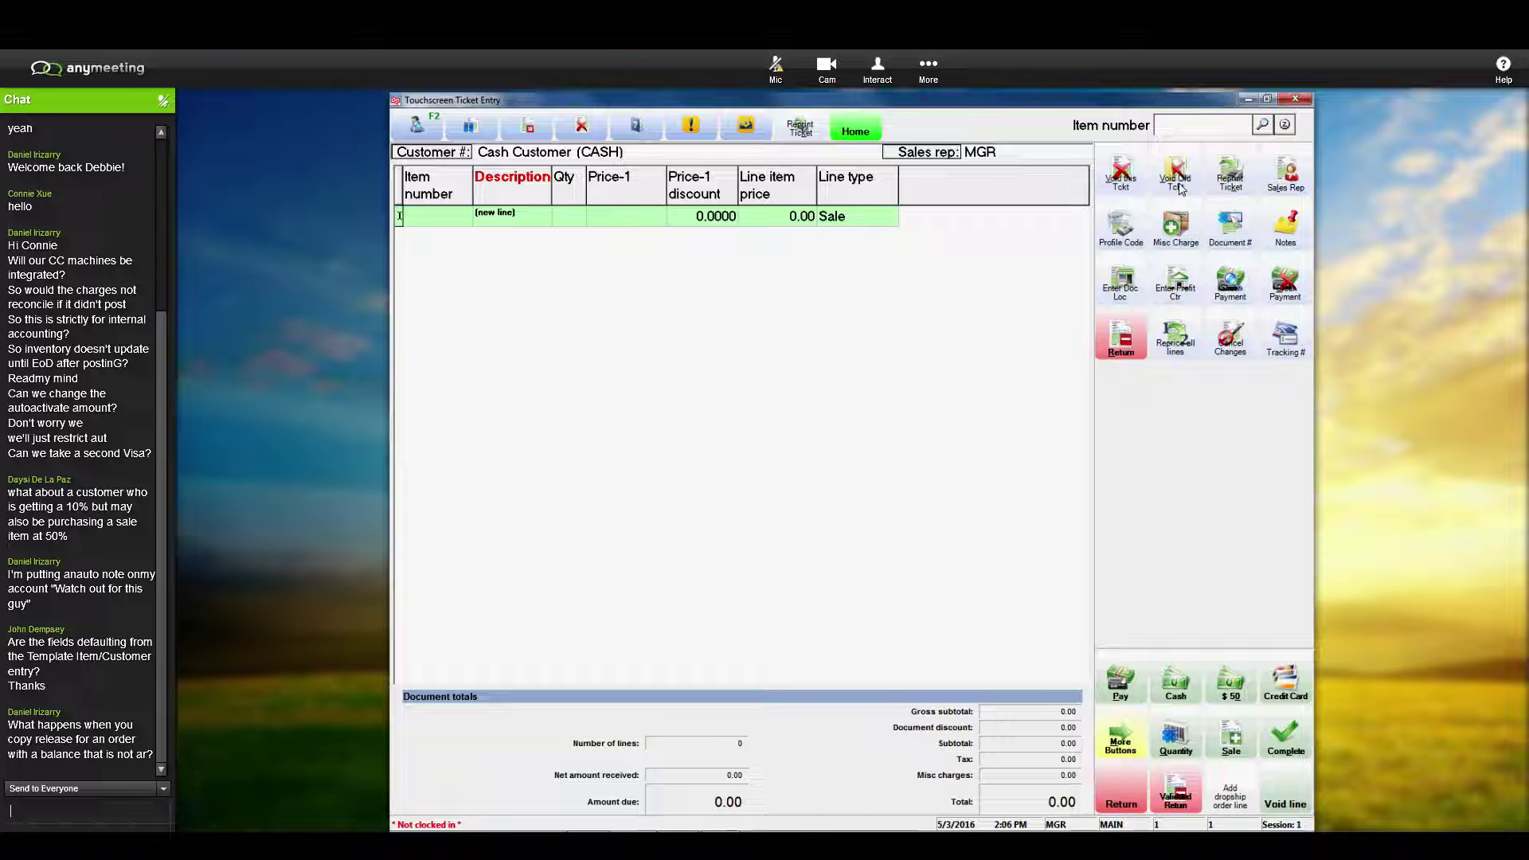
{"action": "left_click", "coordinate": [1180, 187]}
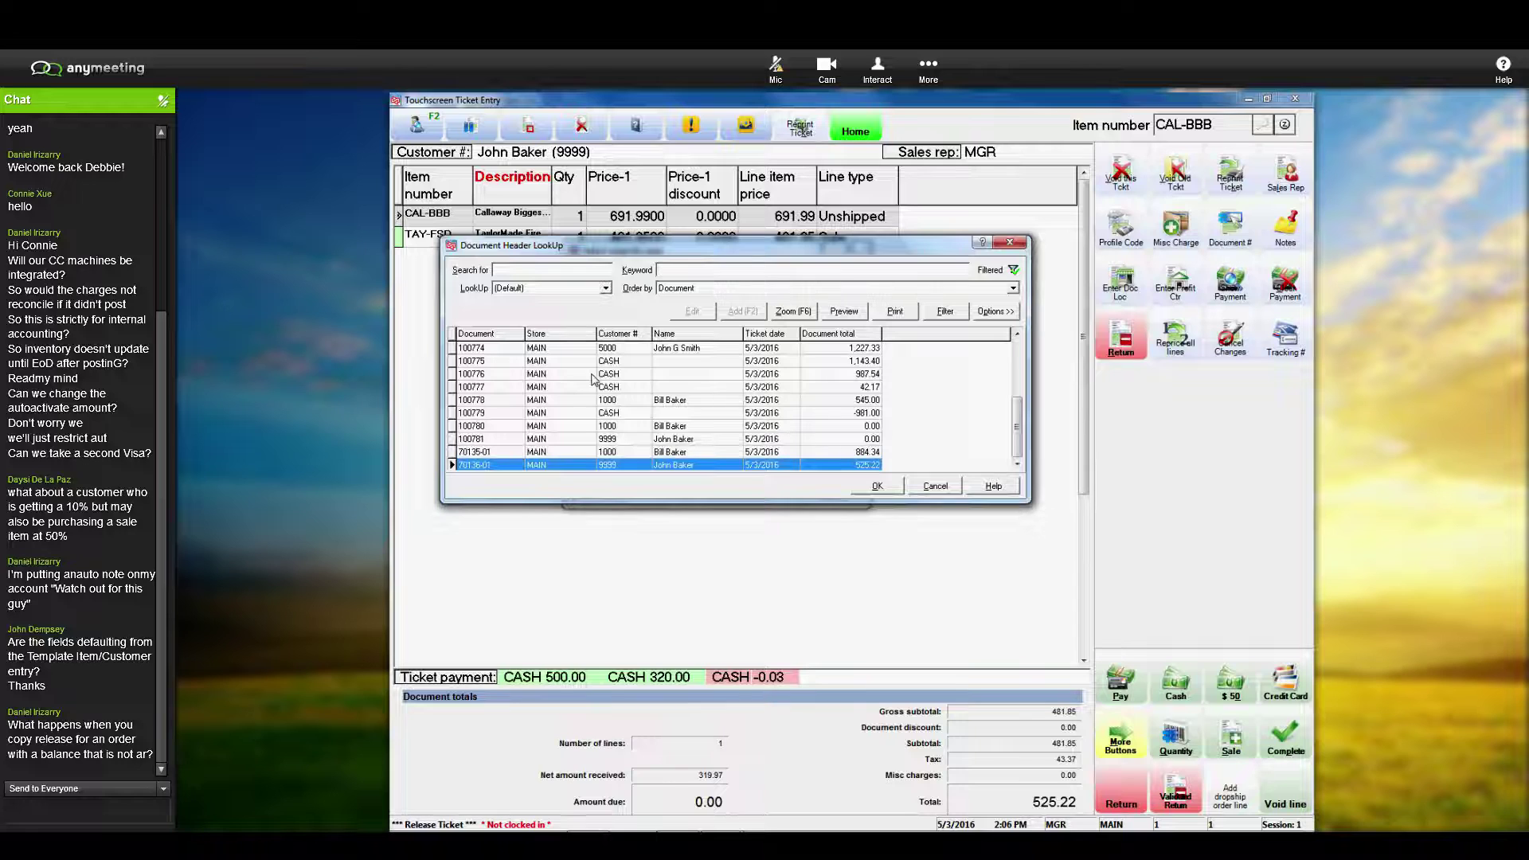
{"action": "left_click", "coordinate": [592, 381]}
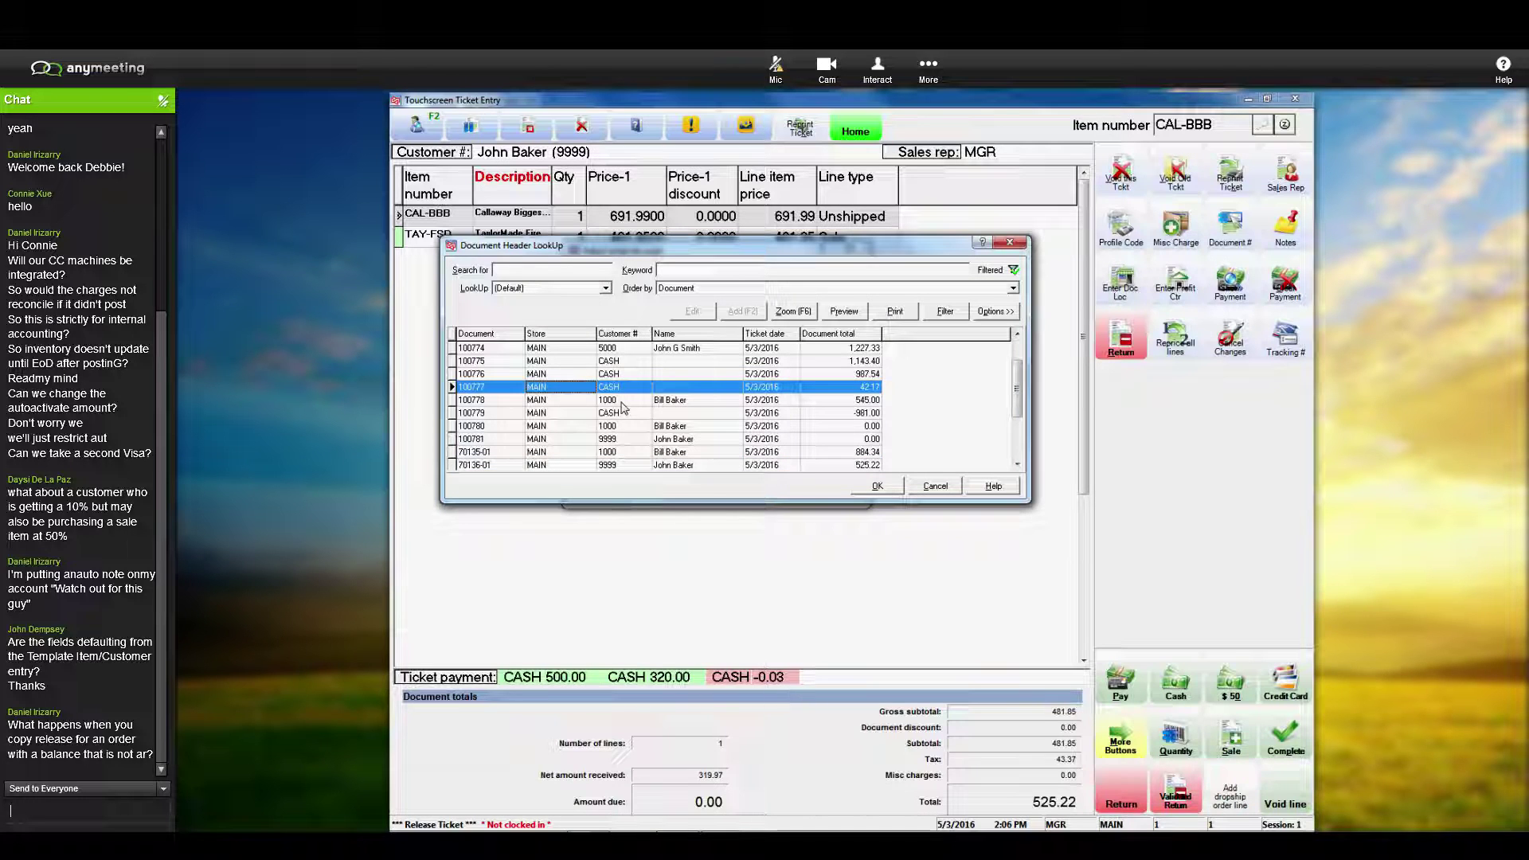
{"action": "left_click", "coordinate": [891, 492]}
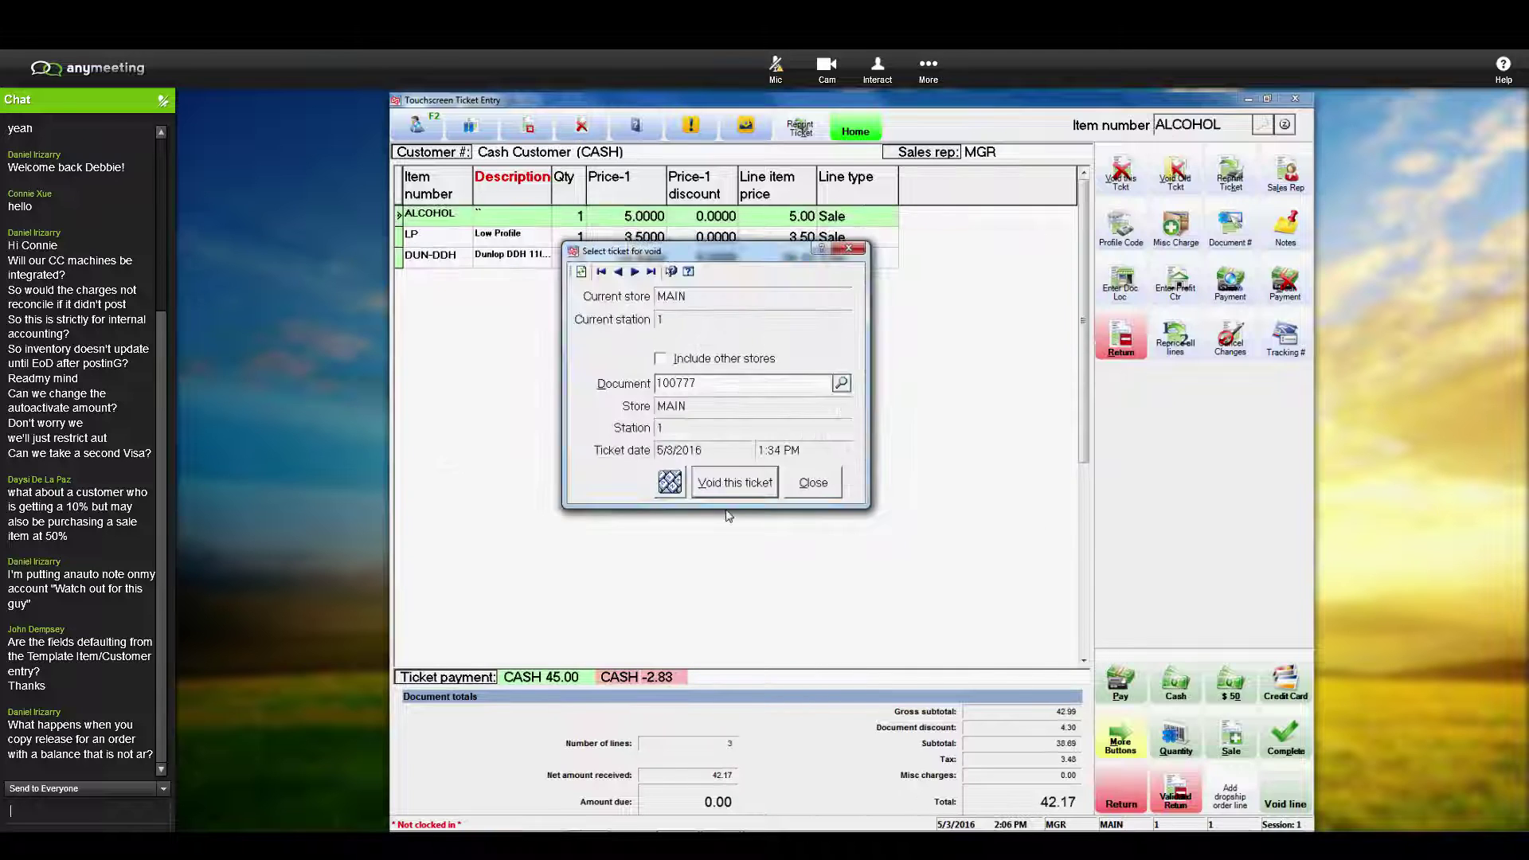
{"action": "left_click_drag", "start_coordinate": [704, 254], "coordinate": [711, 297]}
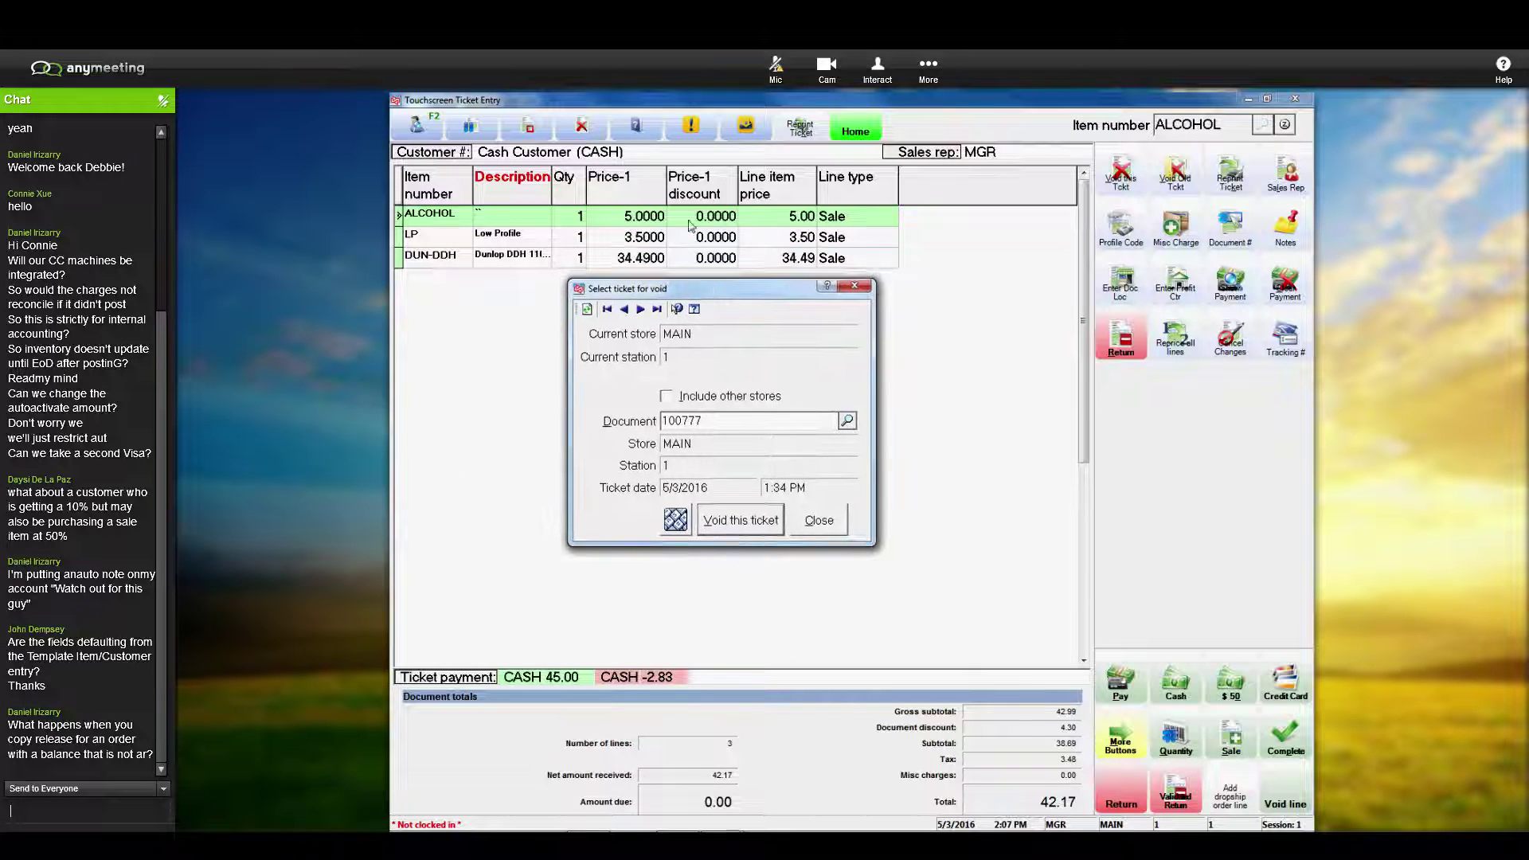
Step: Void the selected cash customer ticket with reason code MGR (Manager Override) and dismiss the print options
{"action": "left_click", "coordinate": [735, 527]}
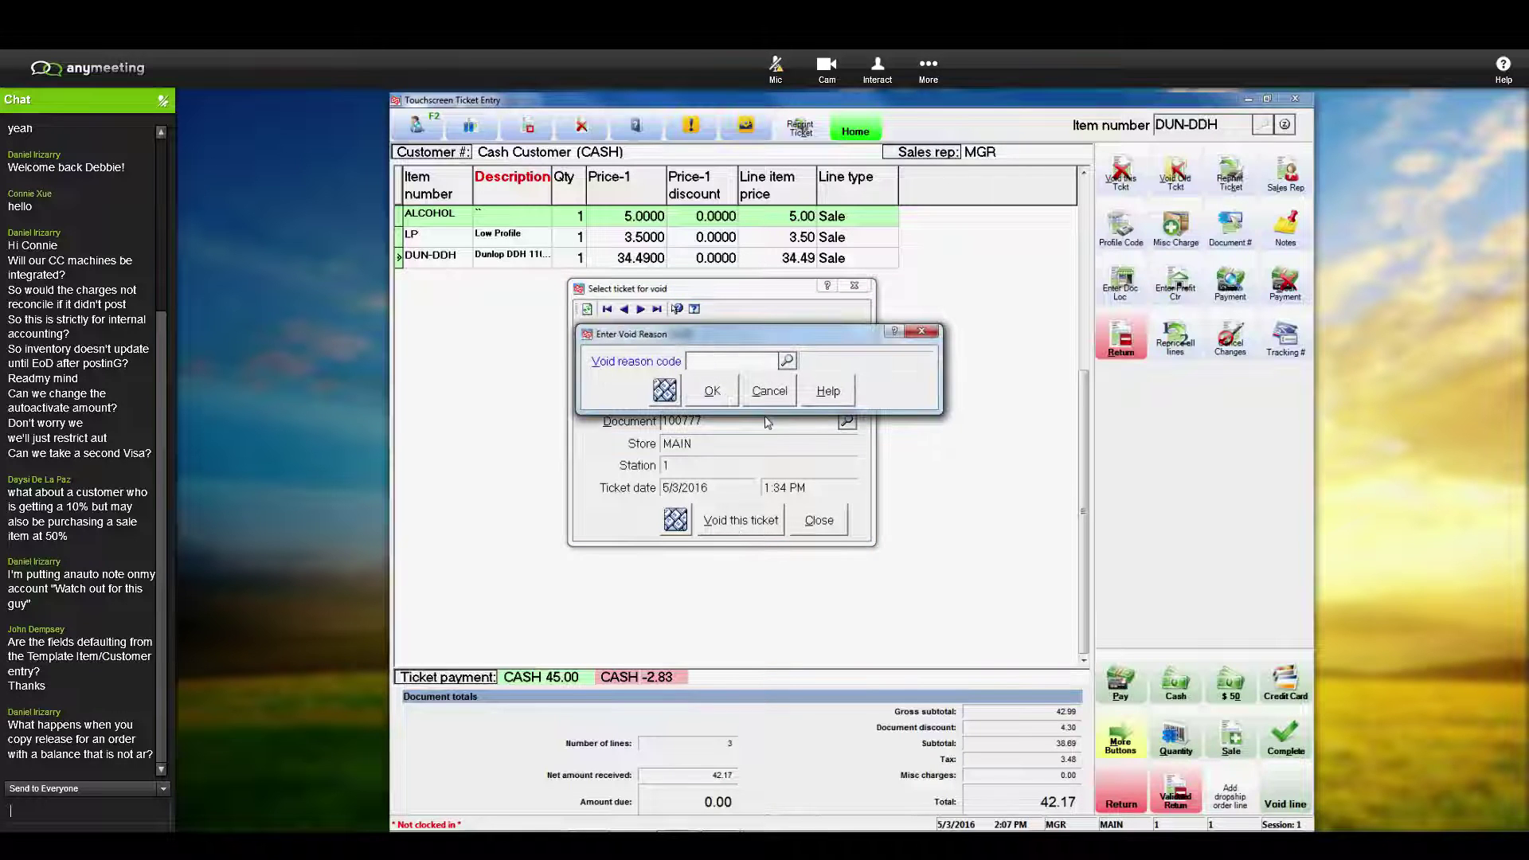
{"action": "left_click", "coordinate": [786, 362]}
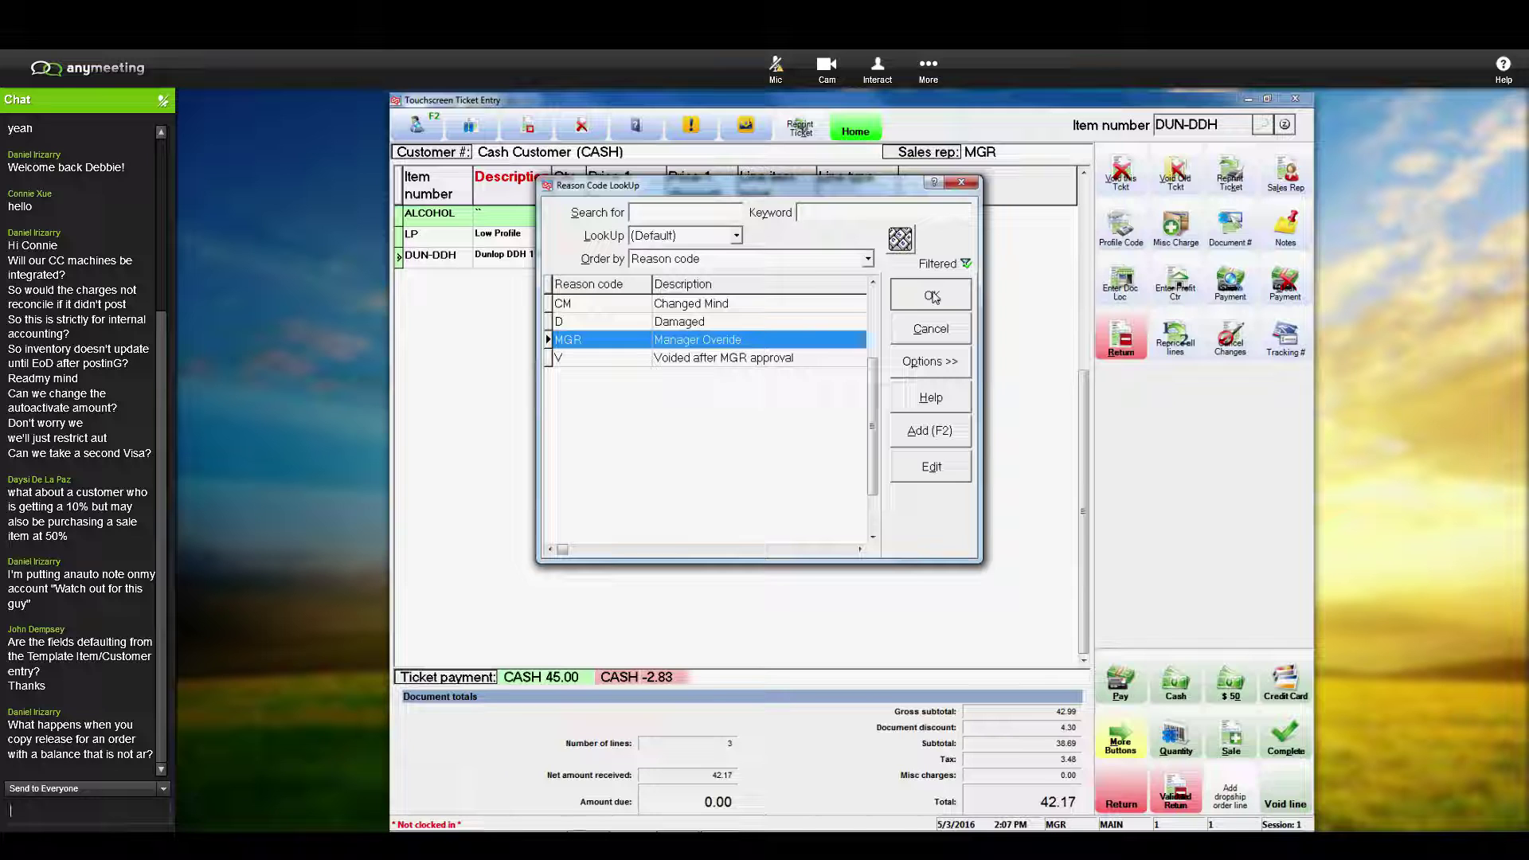
{"action": "left_click", "coordinate": [932, 296]}
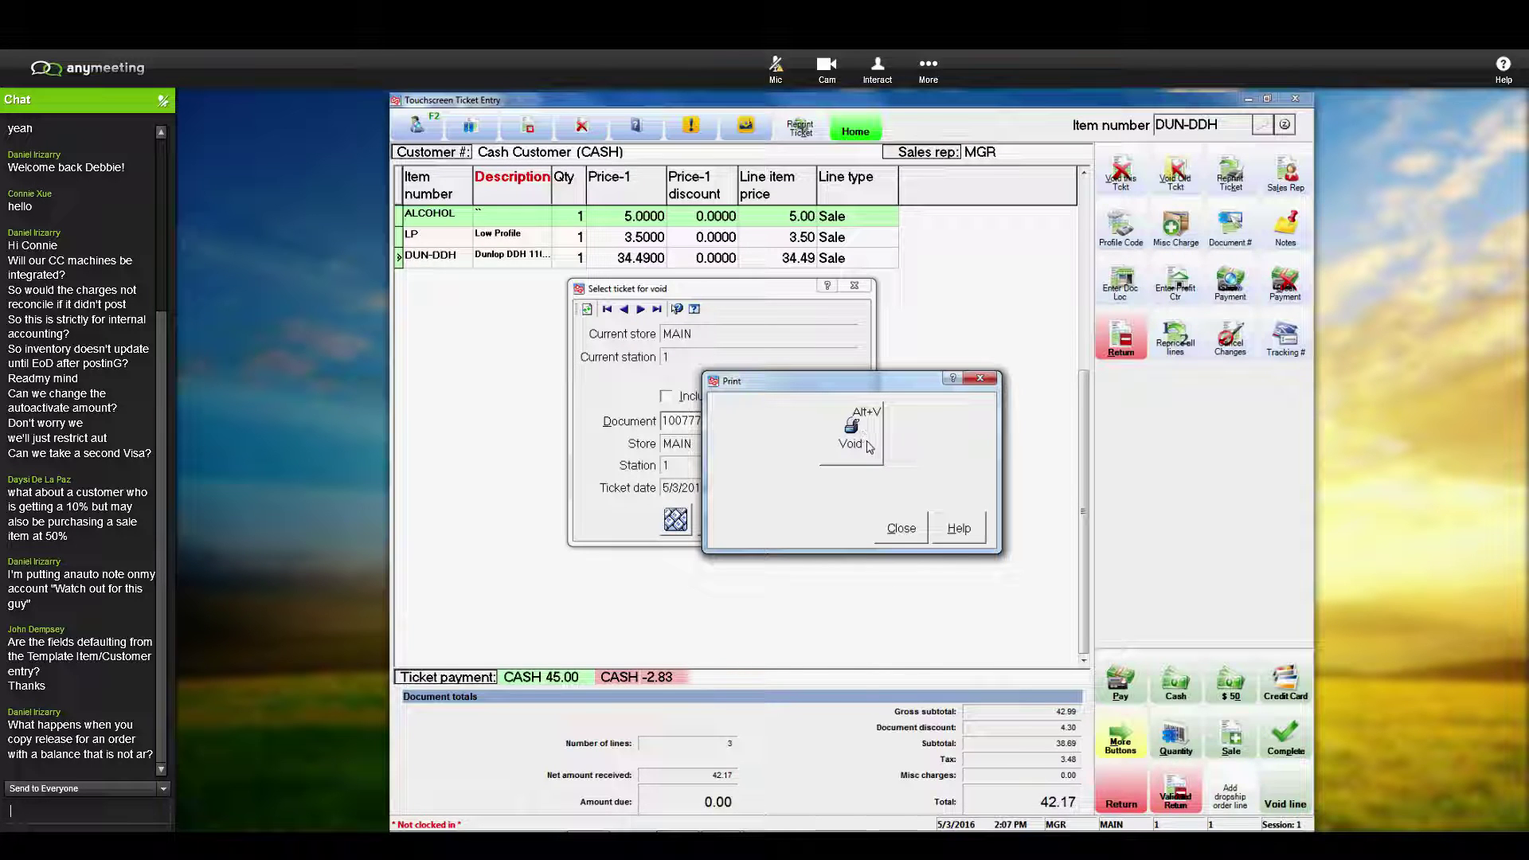
{"action": "left_click", "coordinate": [891, 531]}
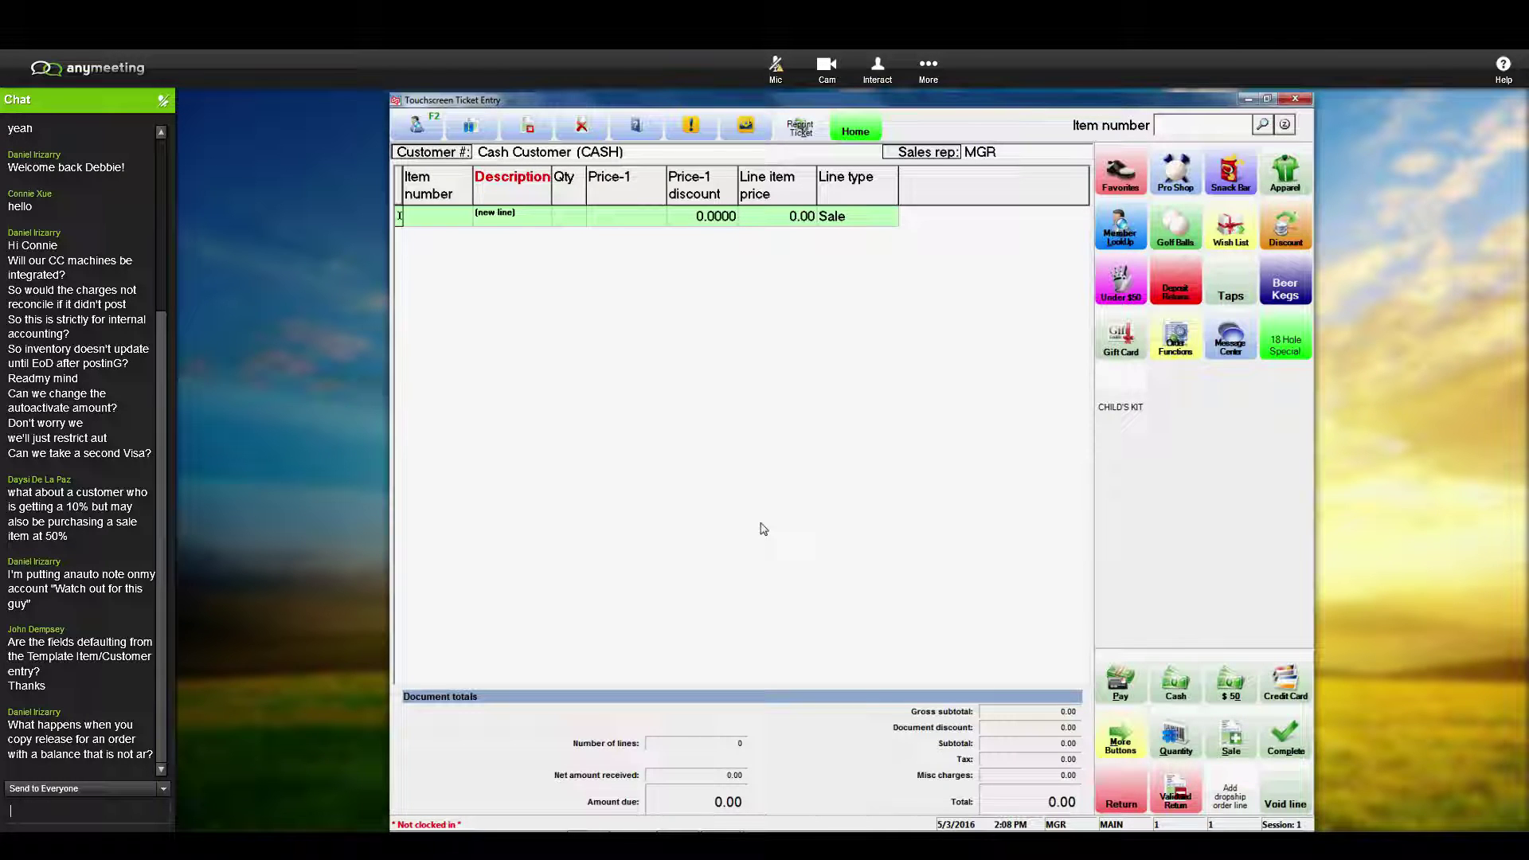
Step: Send everyone the chat message "Can you do a validated return against a ticket that hasn't posted?"
{"action": "type", "text": "Can you do a validated"}
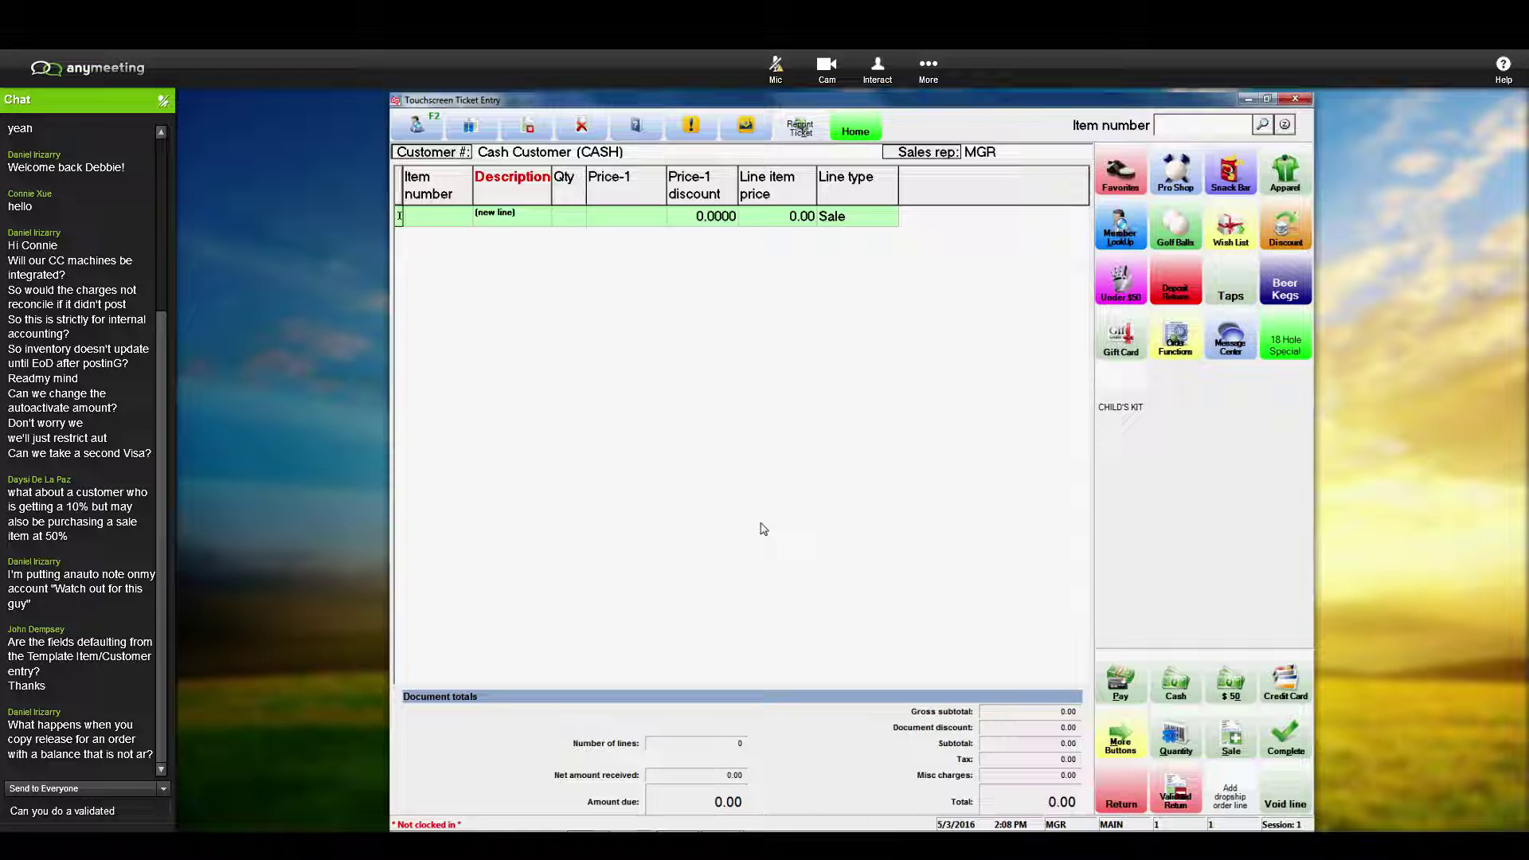
{"action": "type", "text": " return against a t"}
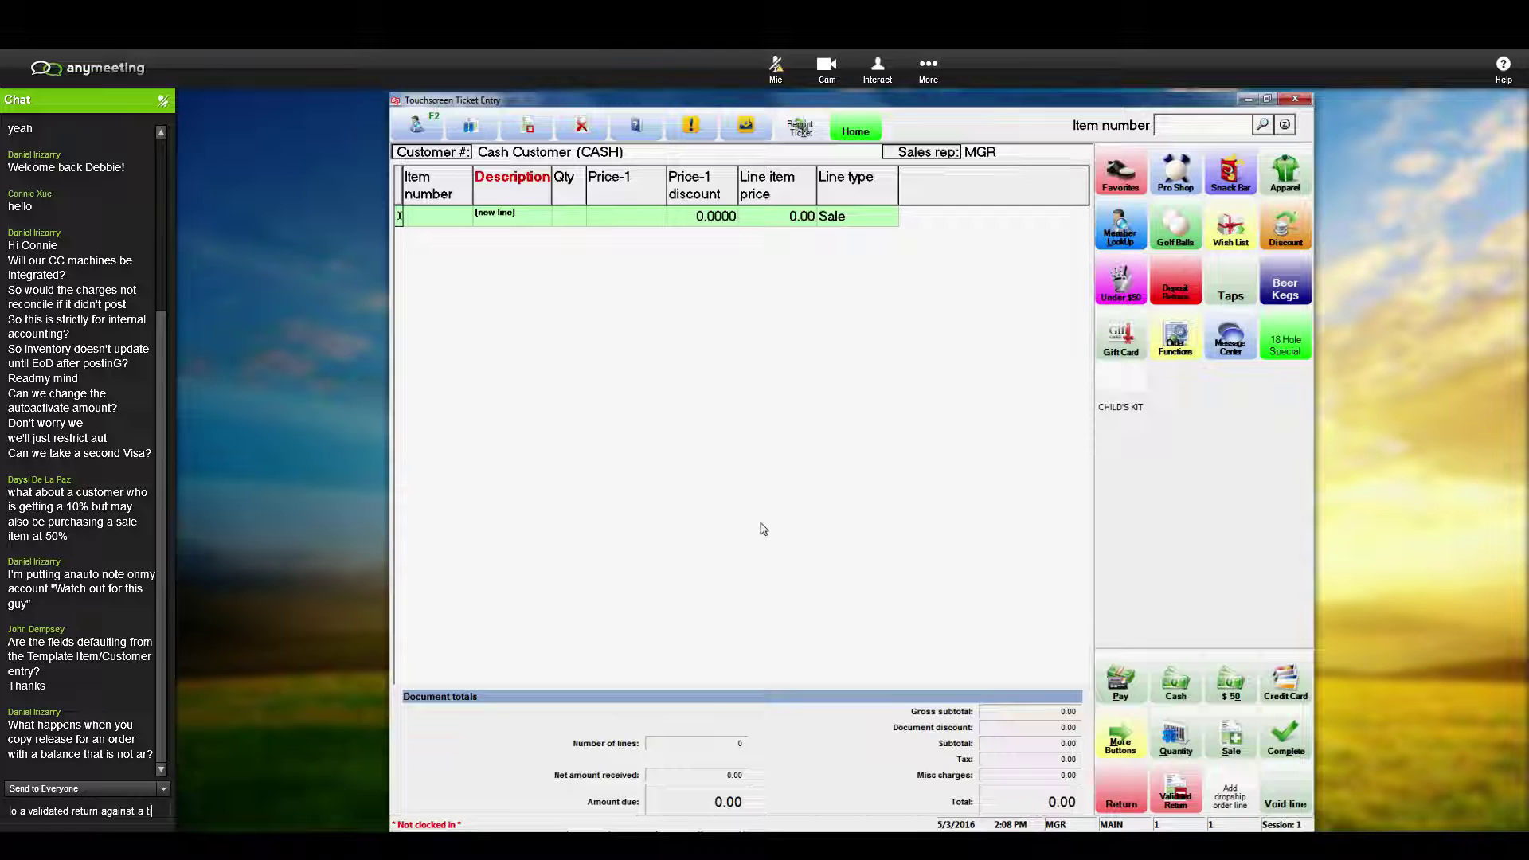
{"action": "type", "text": "icket that hasn't"}
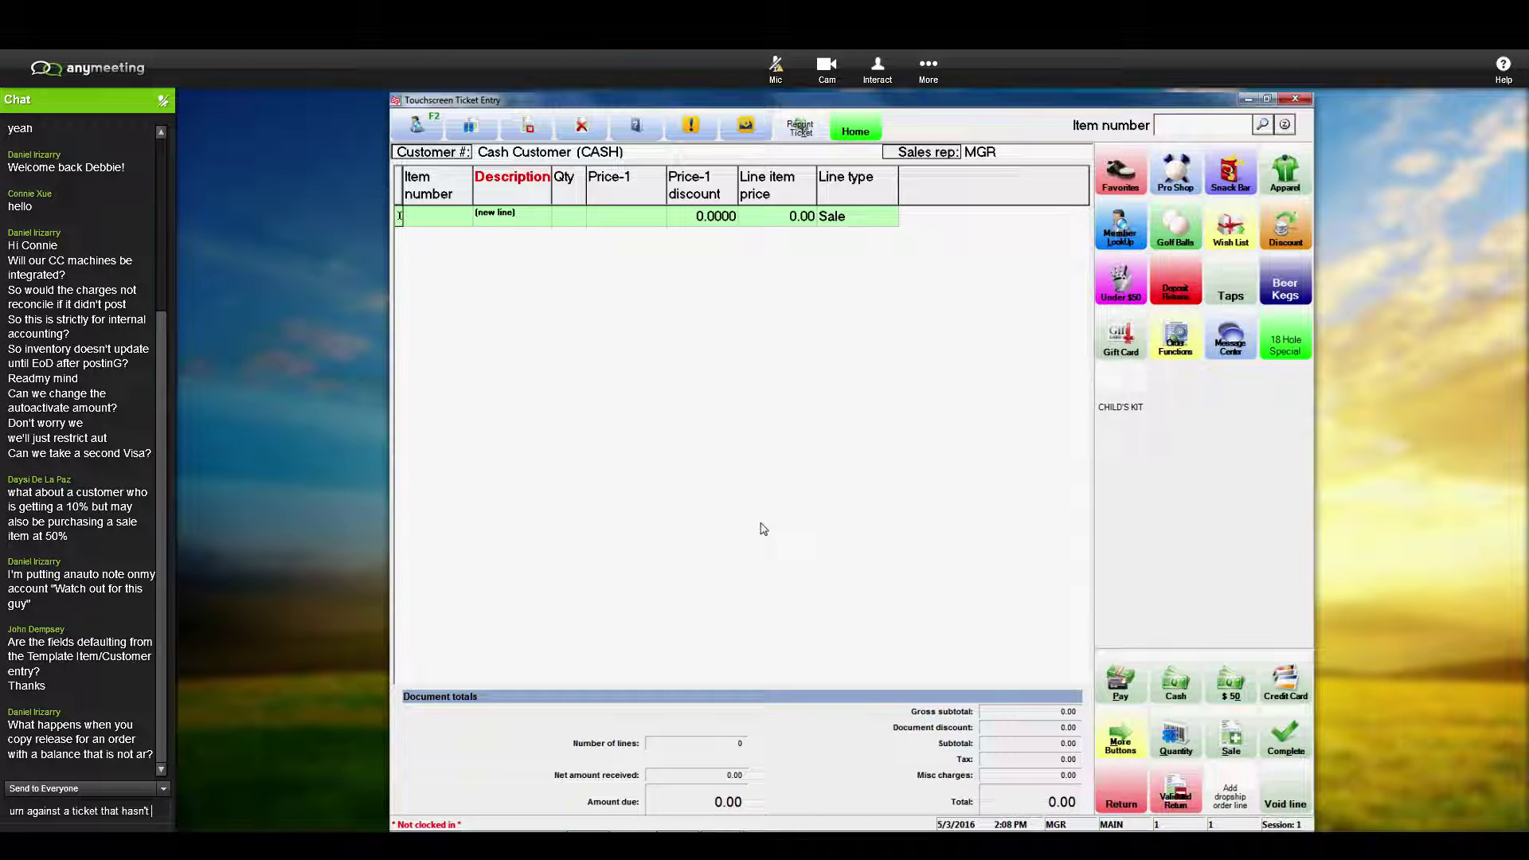
{"action": "type", "text": " posted?"}
{"action": "key", "text": "Return"}
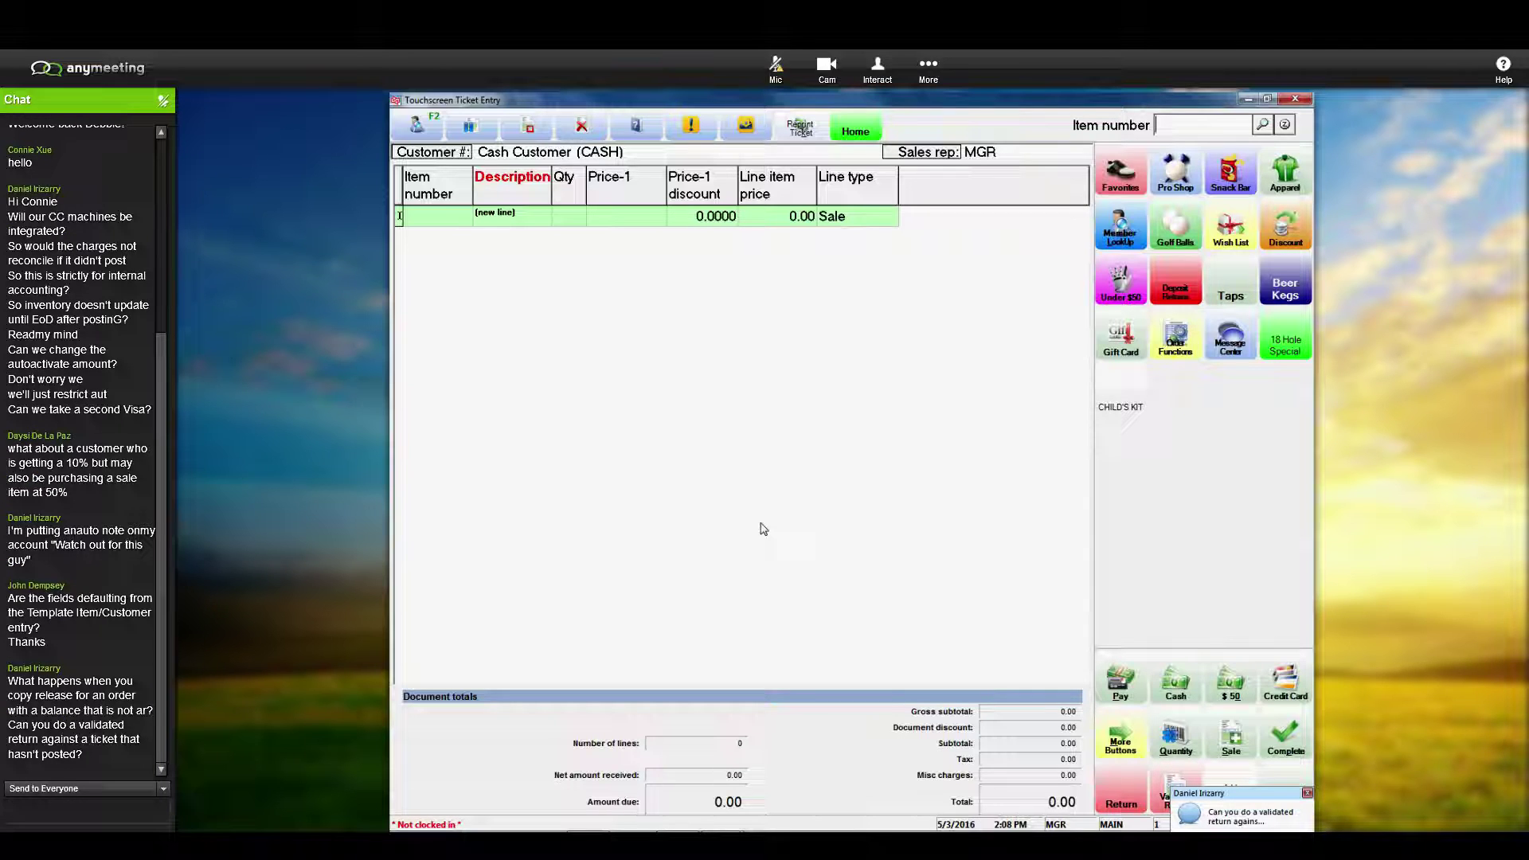
{"action": "left_click", "coordinate": [763, 529]}
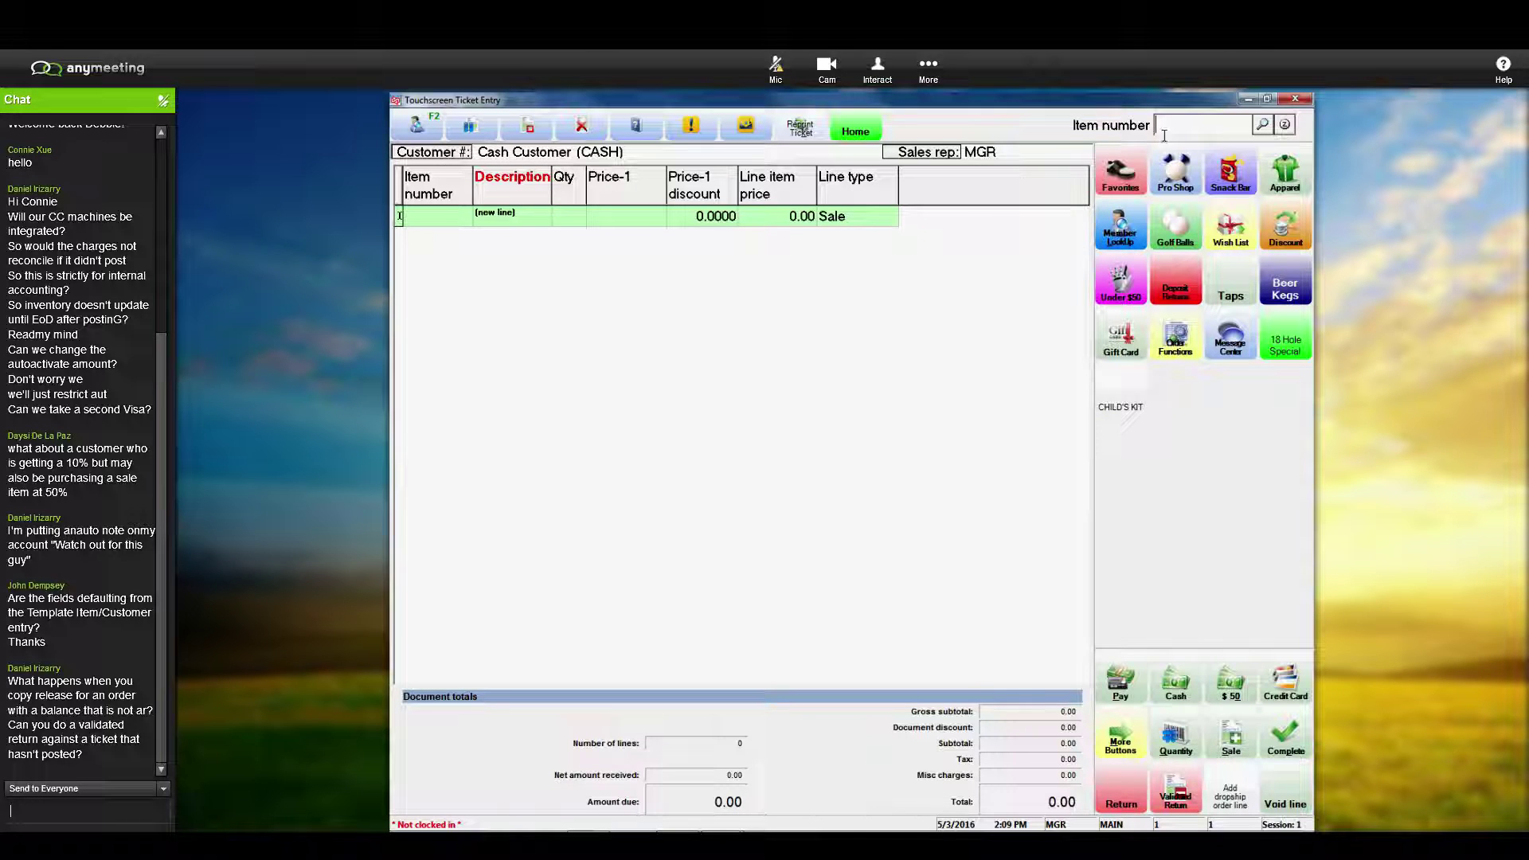
Step: Leave Touchscreen Ticket Entry and open the Drawer Reading report from the point-of-sale drawer functions
{"action": "left_click", "coordinate": [1296, 100]}
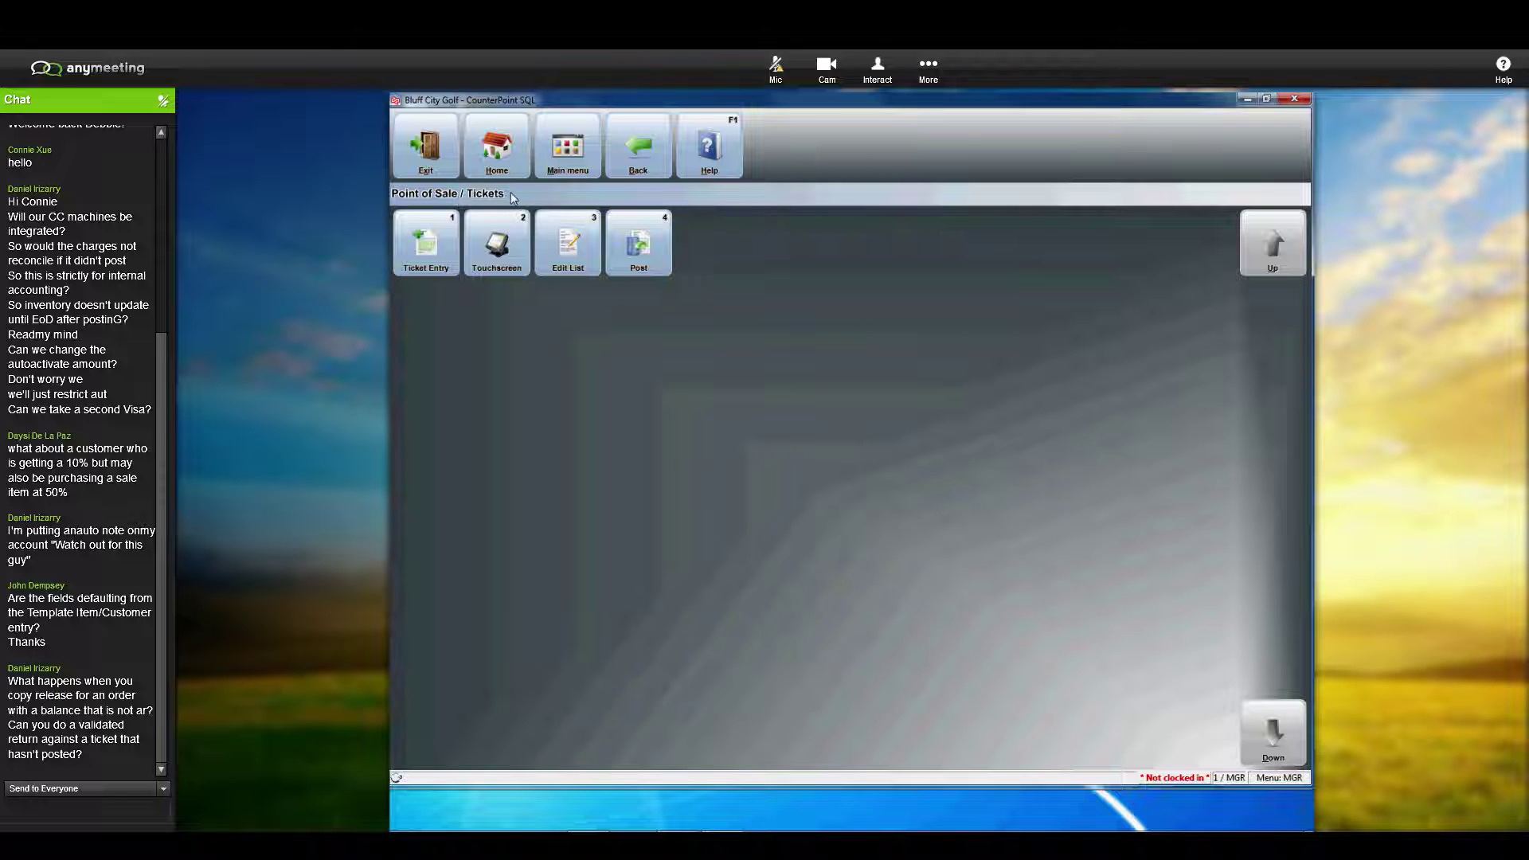
{"action": "left_click", "coordinate": [643, 150]}
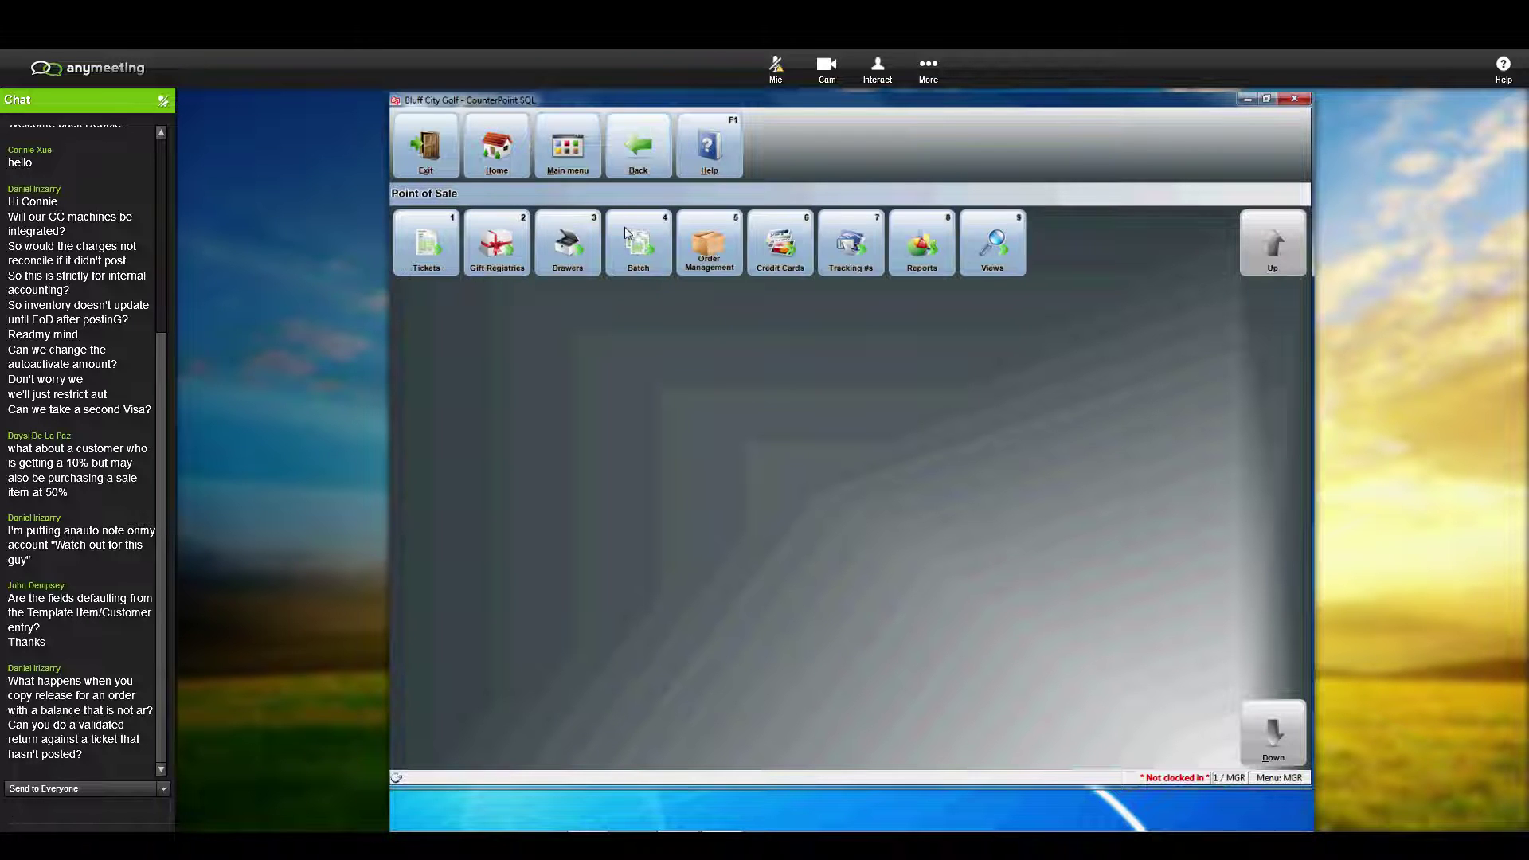
{"action": "left_click", "coordinate": [575, 263]}
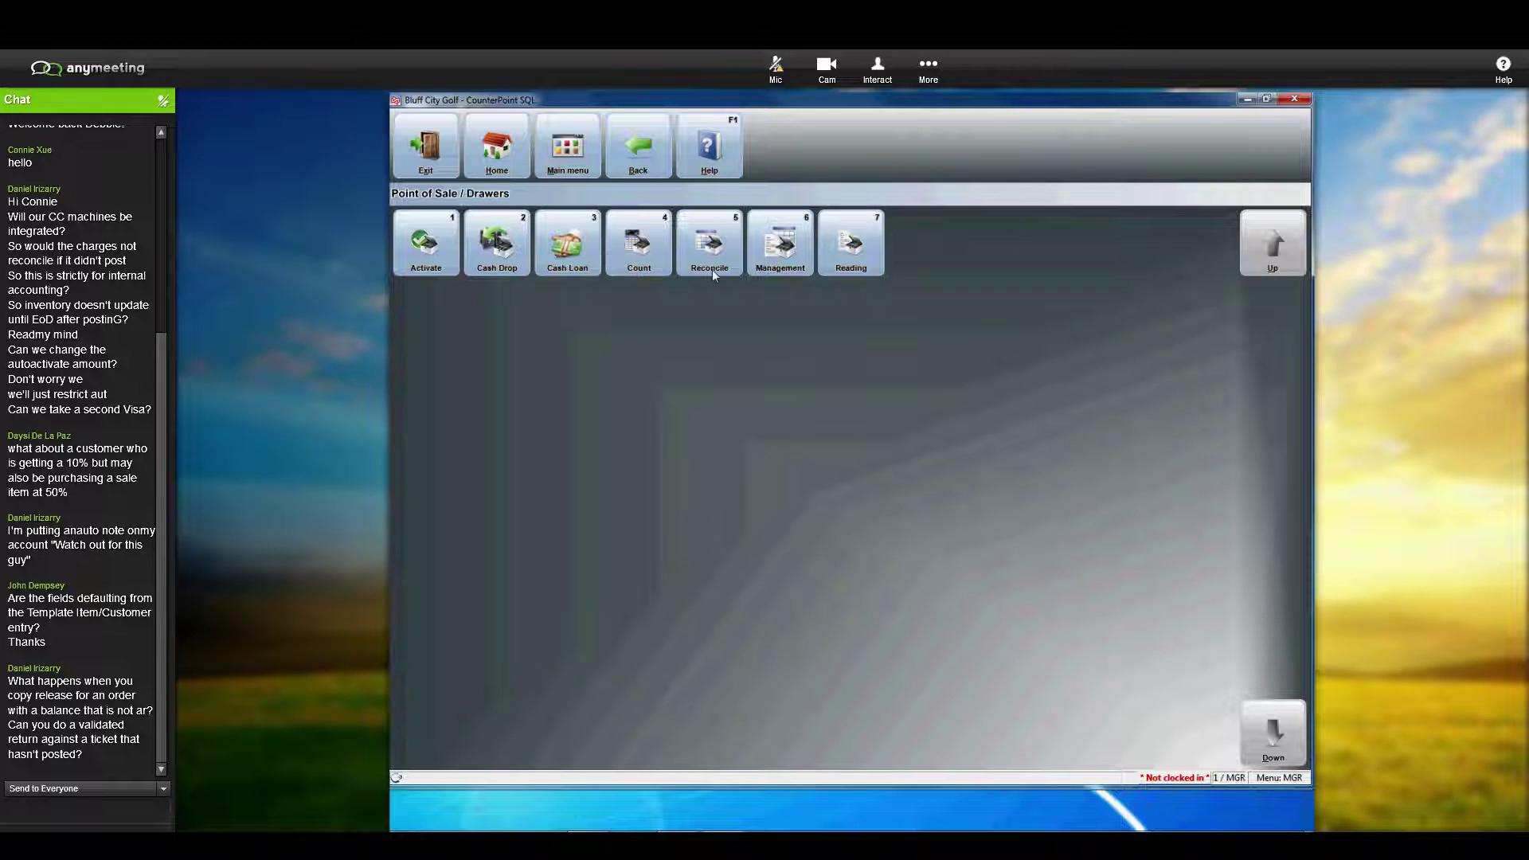
{"action": "left_click", "coordinate": [850, 253]}
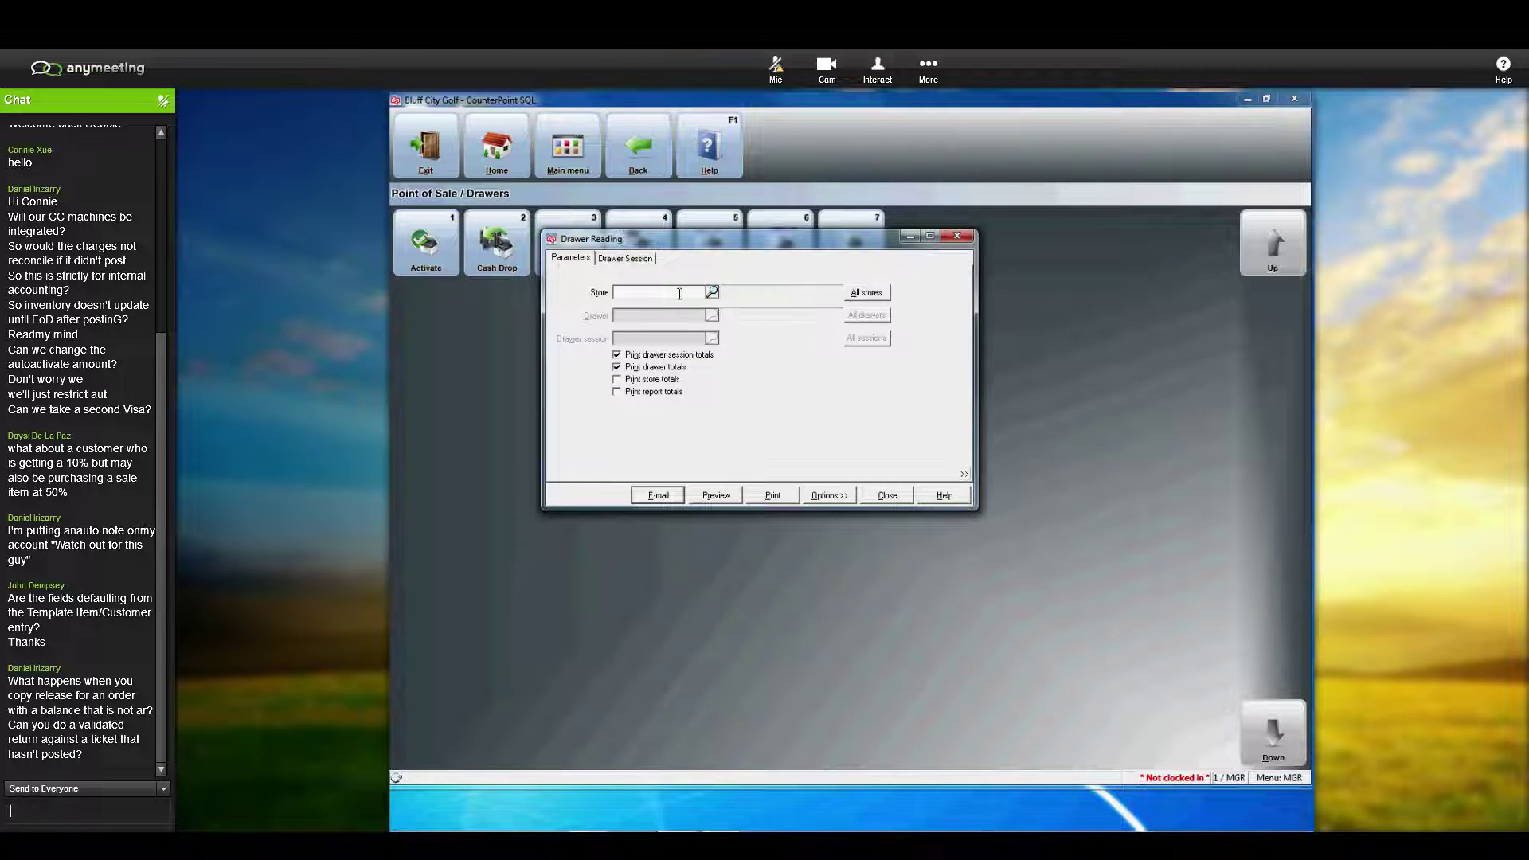
Step: Preview the drawer reading for store MAIN, drawer 1, with drawer session totals excluded, and close the report
{"action": "left_click", "coordinate": [679, 294]}
{"action": "type", "text": "MAIN"}
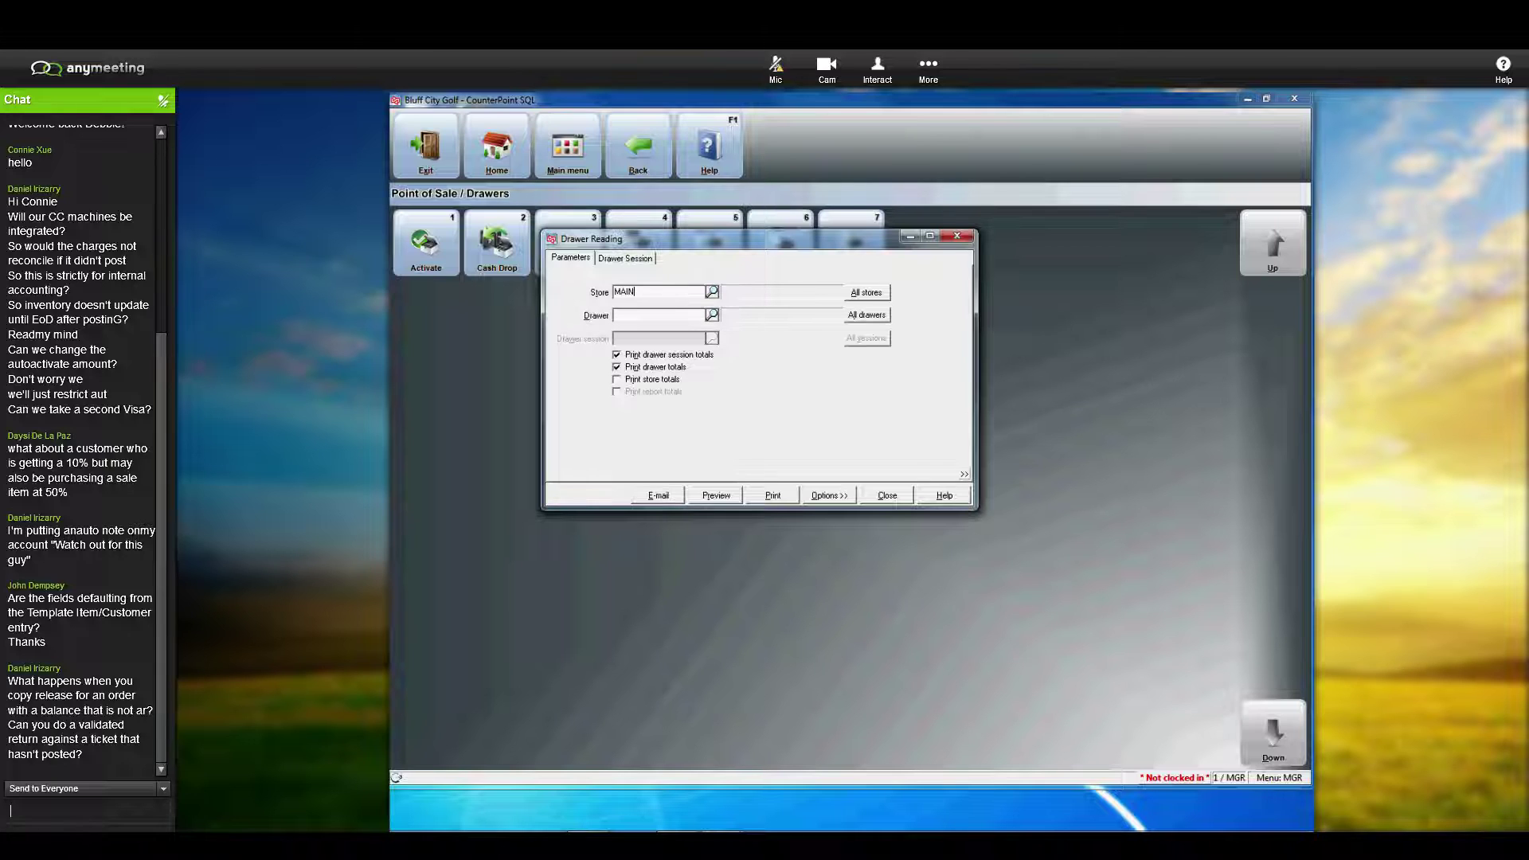
{"action": "key", "text": "Tab"}
{"action": "type", "text": "1"}
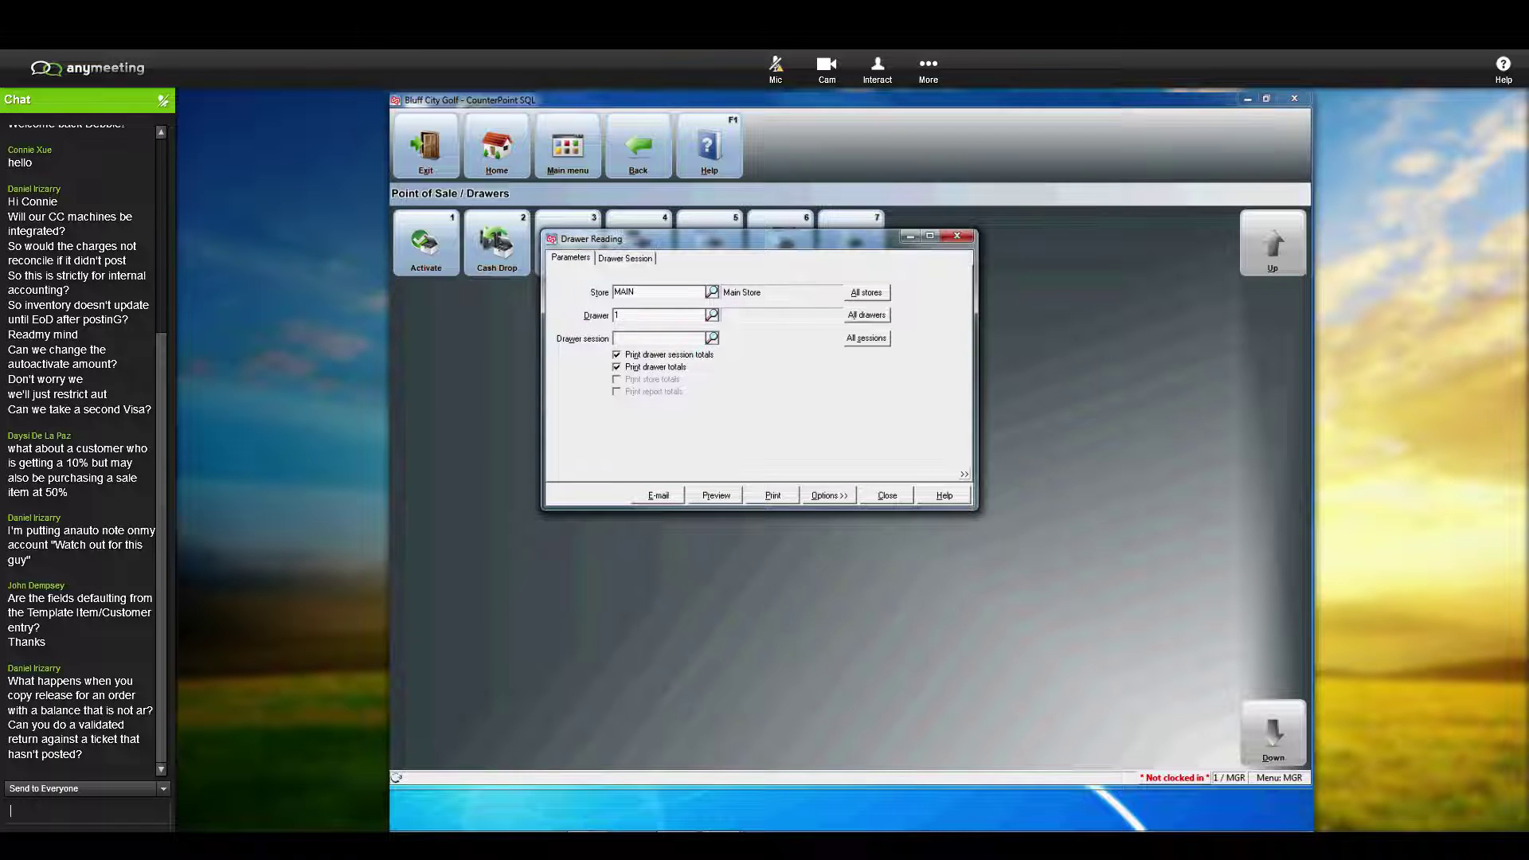
{"action": "left_click", "coordinate": [617, 356]}
{"action": "left_click", "coordinate": [703, 495]}
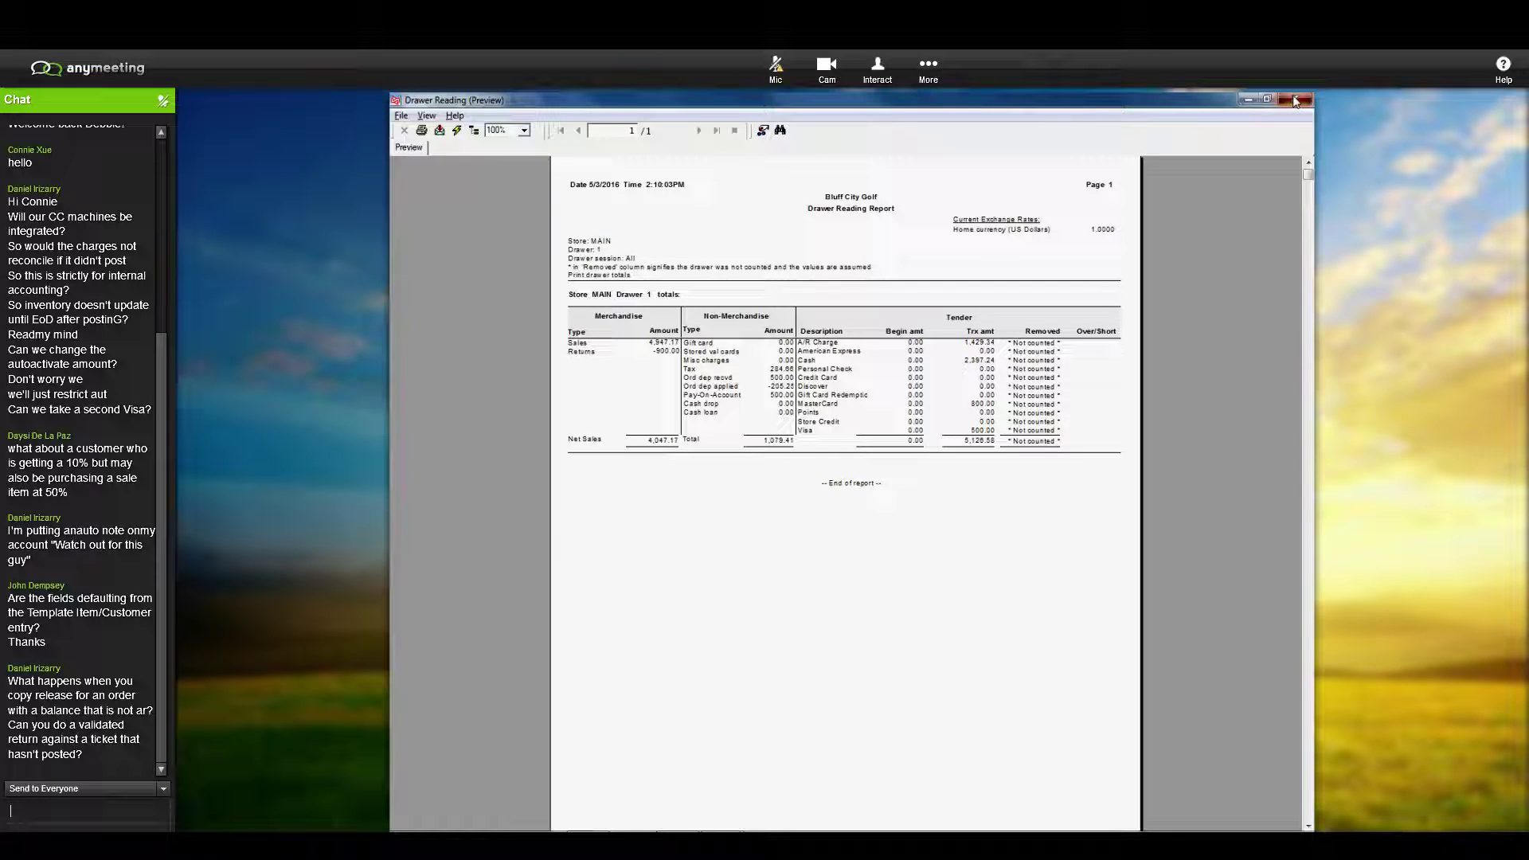
{"action": "left_click", "coordinate": [1294, 101]}
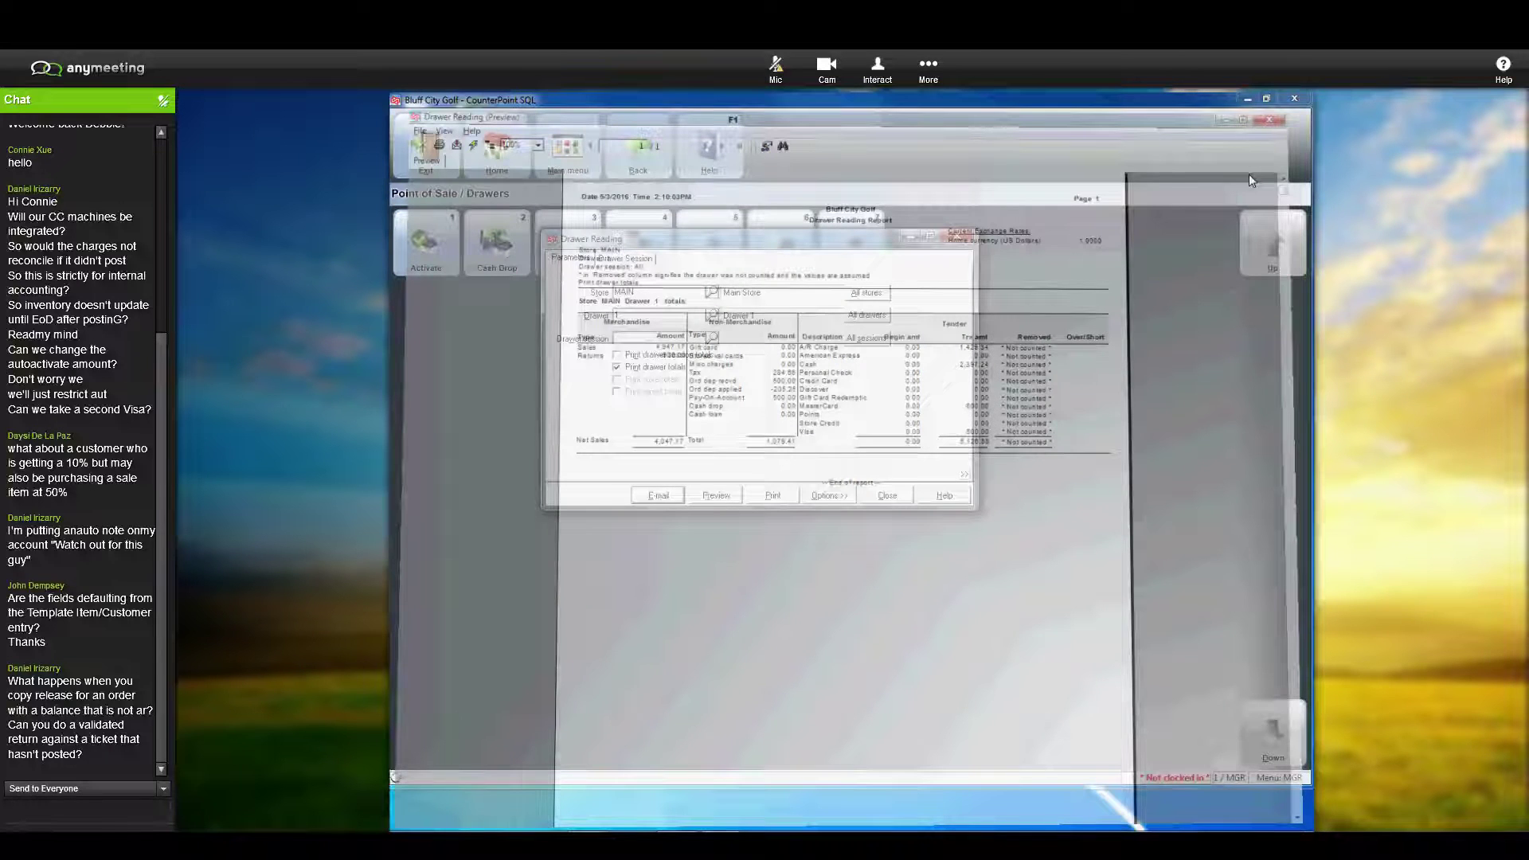
{"action": "left_click", "coordinate": [958, 237]}
Step: View the Reconcile Drawer form without reconciling, and examine drawer 1's active session in Drawer Management
{"action": "left_click", "coordinate": [709, 243]}
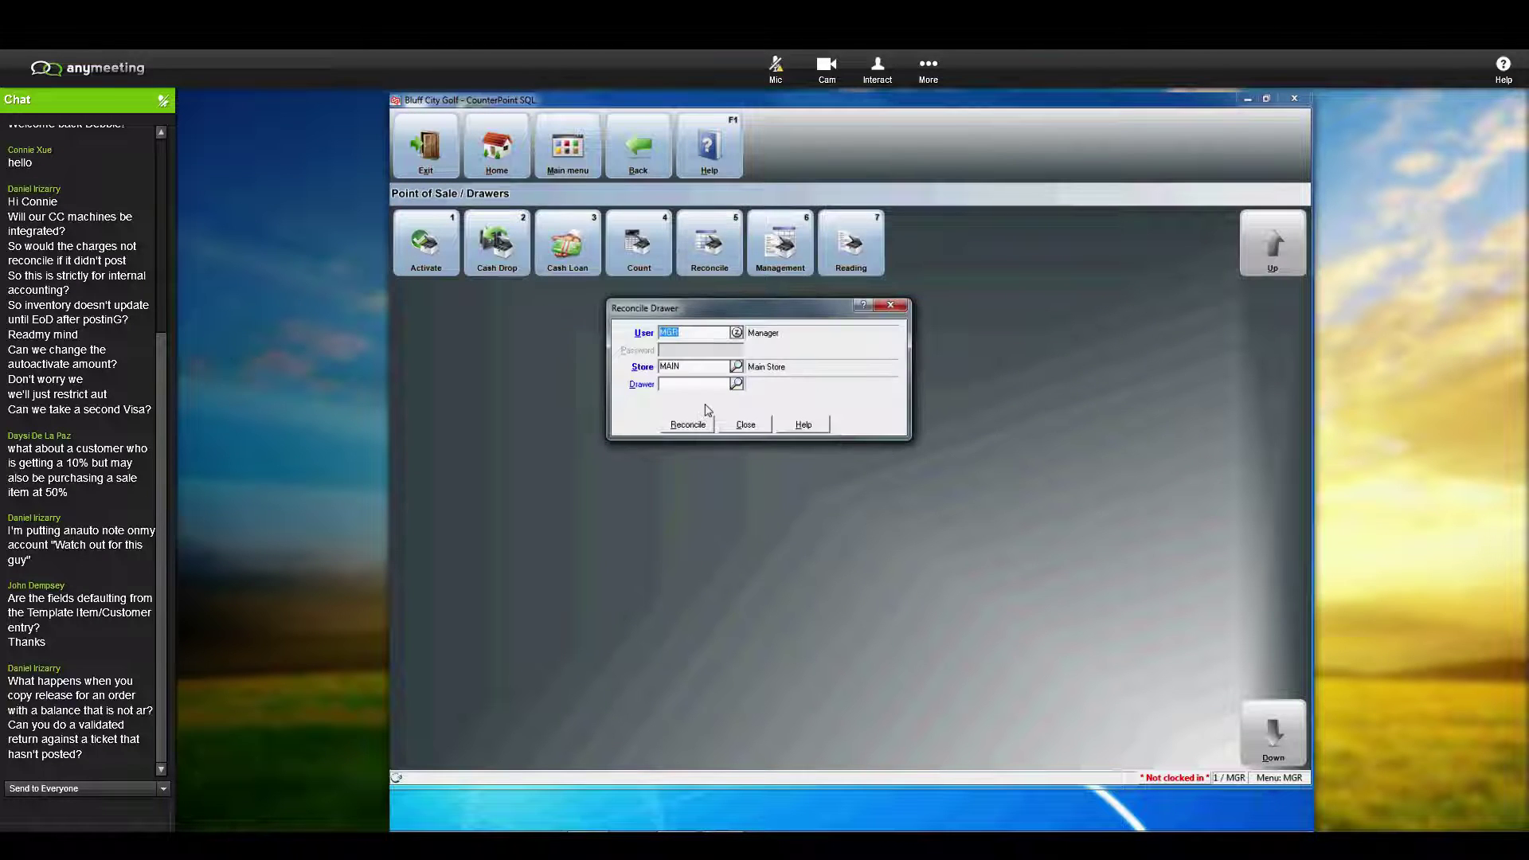
{"action": "left_click", "coordinate": [754, 427]}
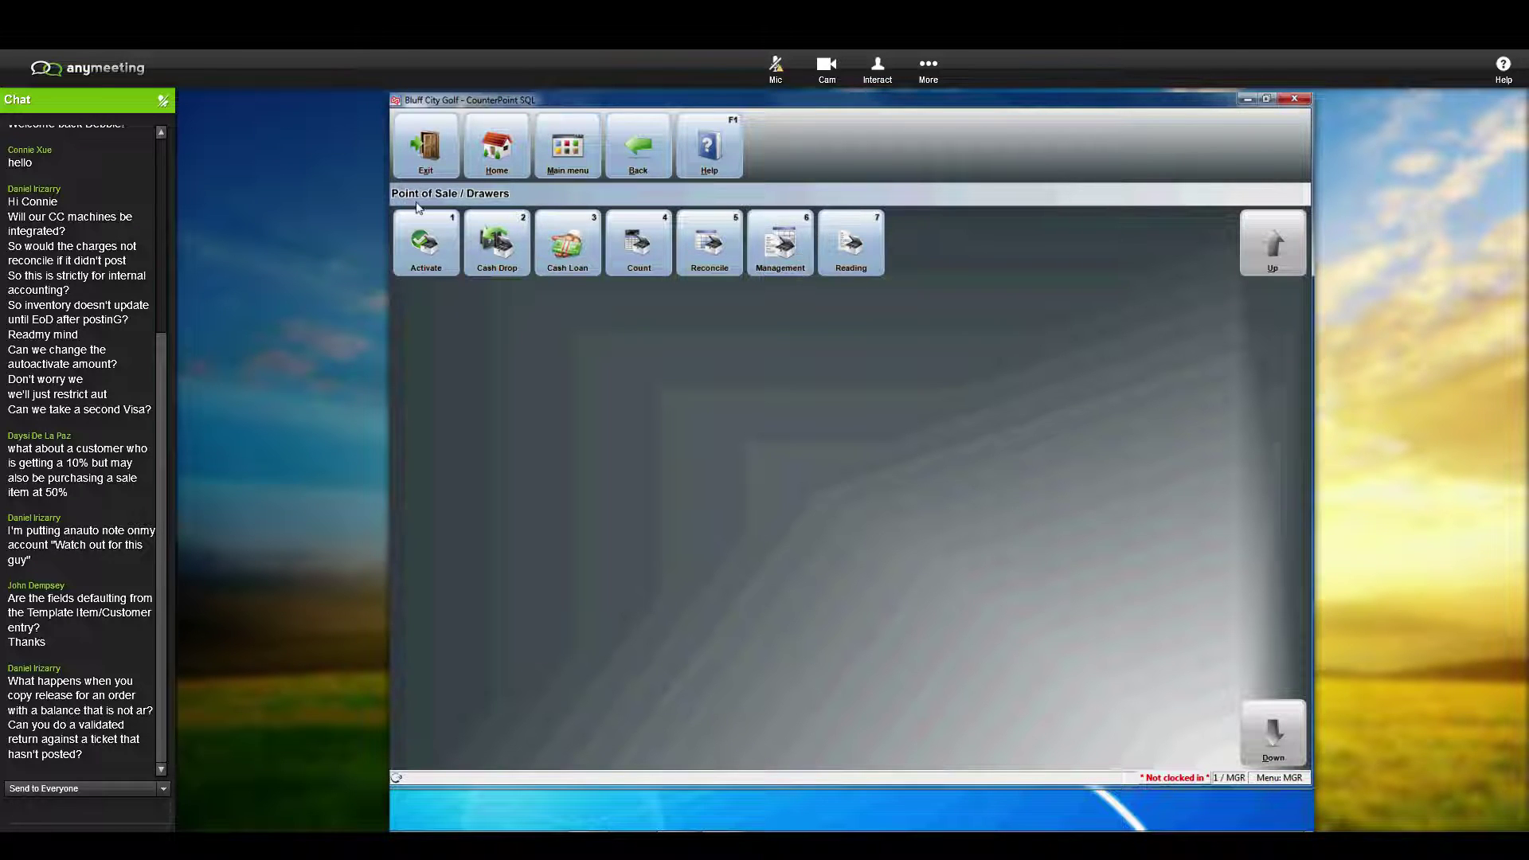
{"action": "left_click", "coordinate": [789, 253]}
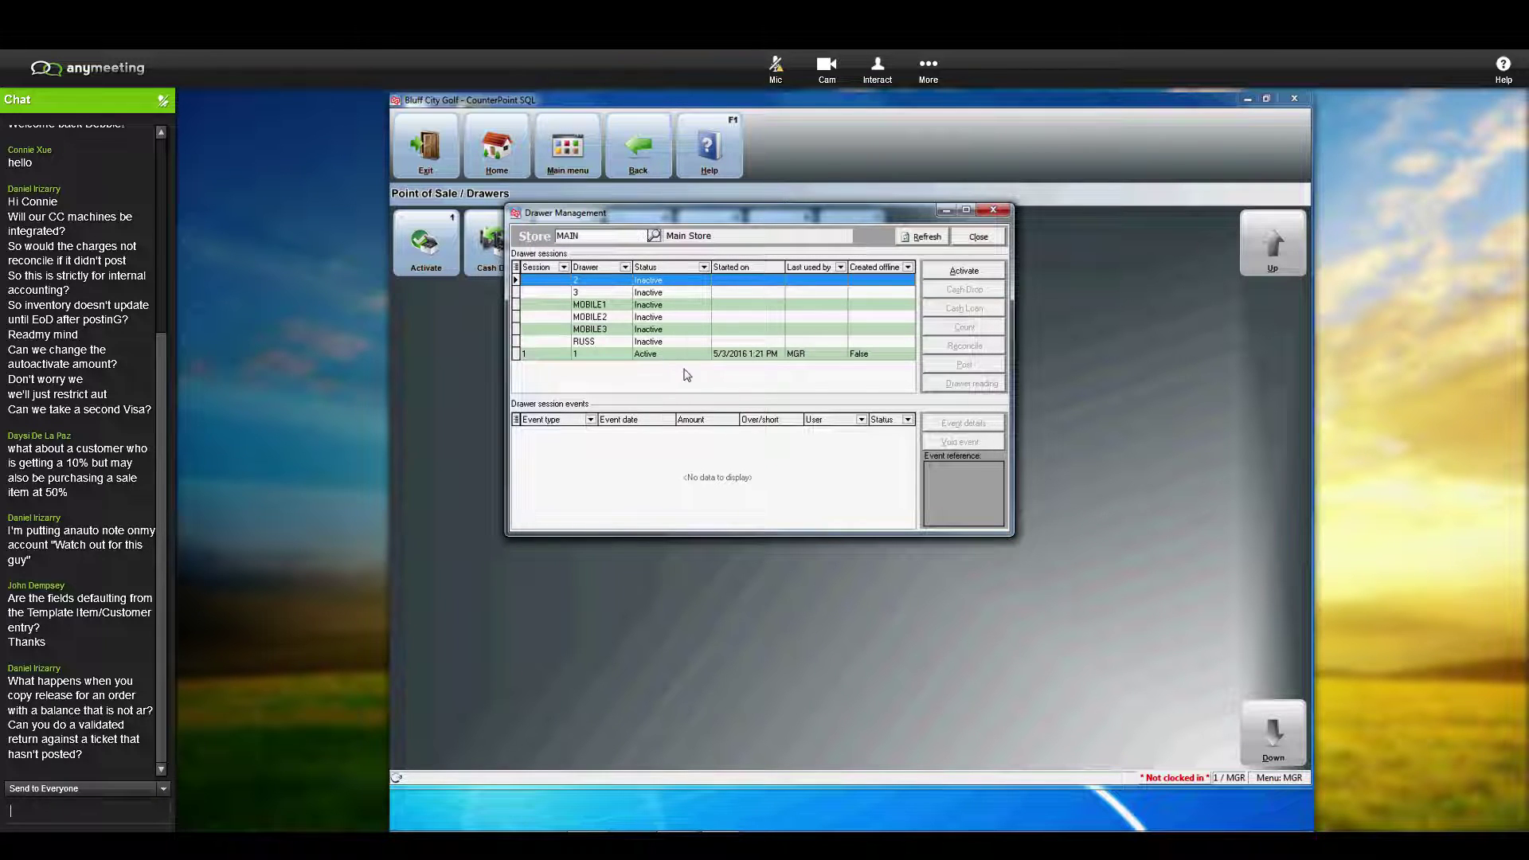
{"action": "left_click", "coordinate": [602, 355]}
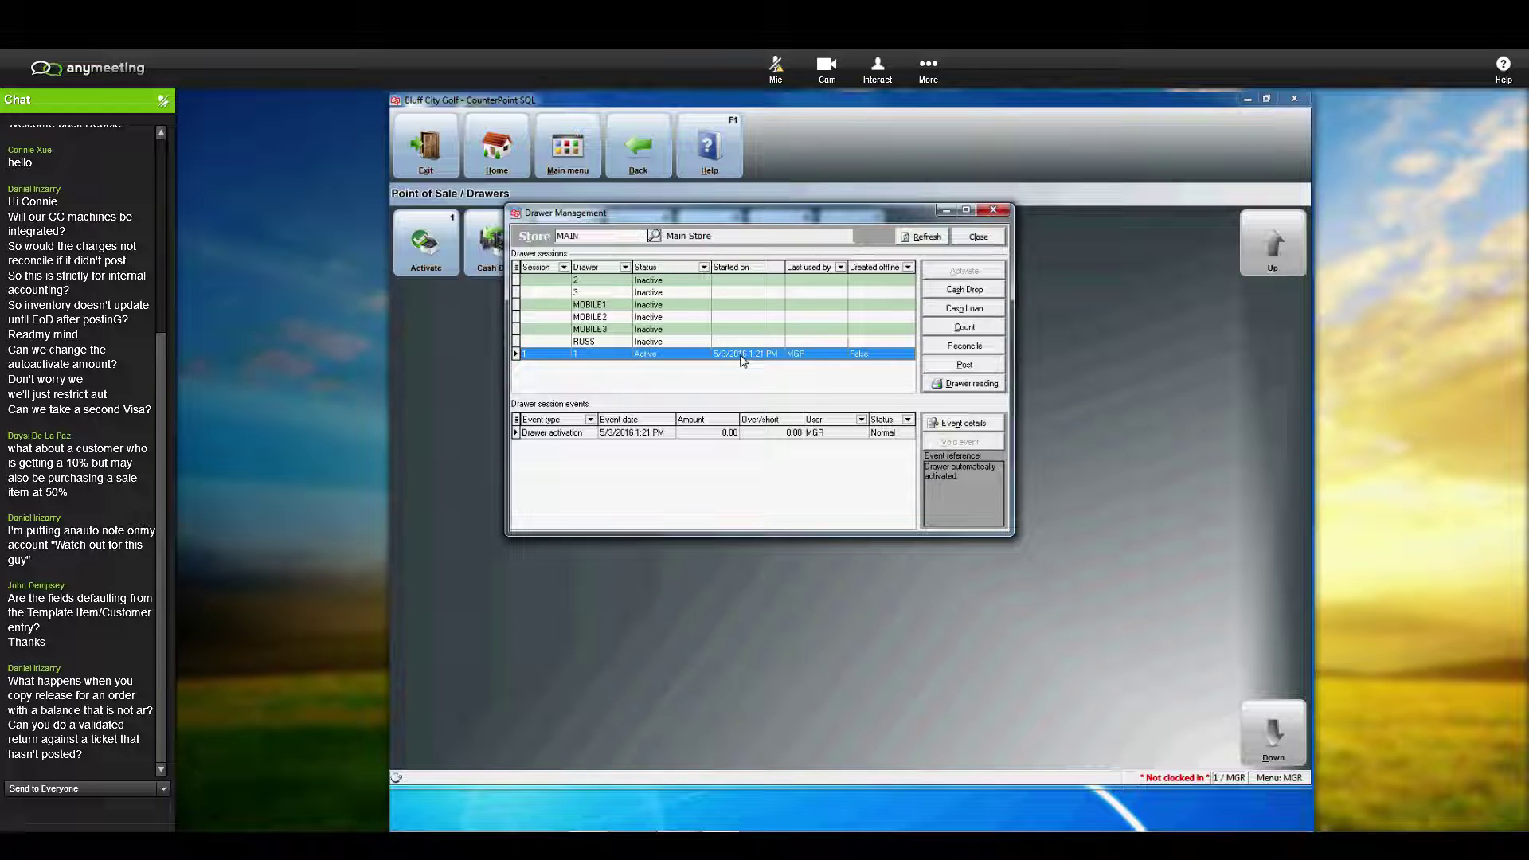
{"action": "left_click", "coordinate": [985, 239]}
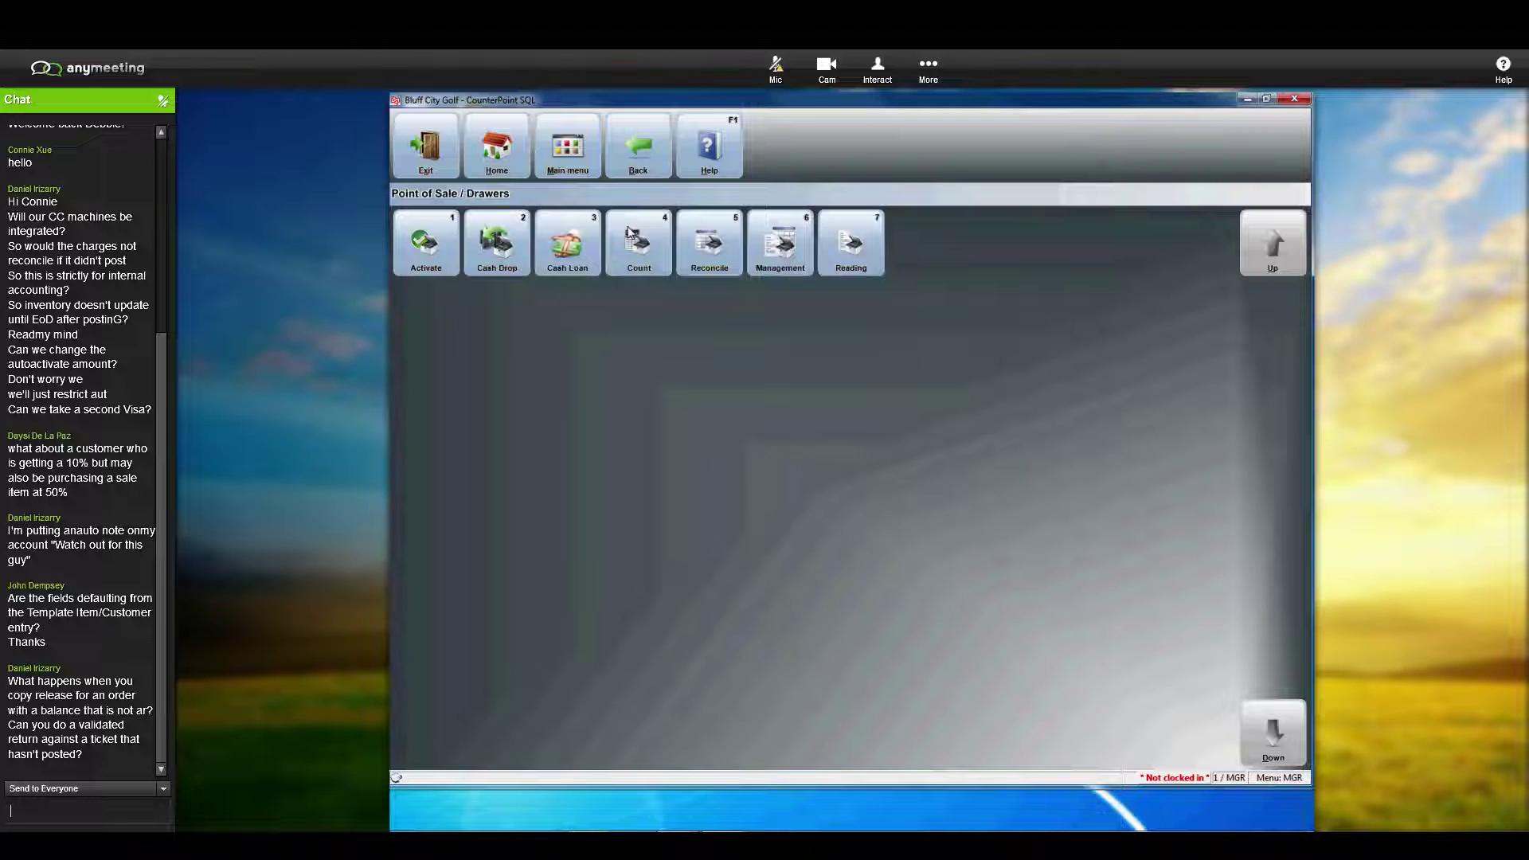
Step: Preview the Ticket Edit List with the pay code recap included and review the totals on its last page
{"action": "left_click", "coordinate": [638, 146]}
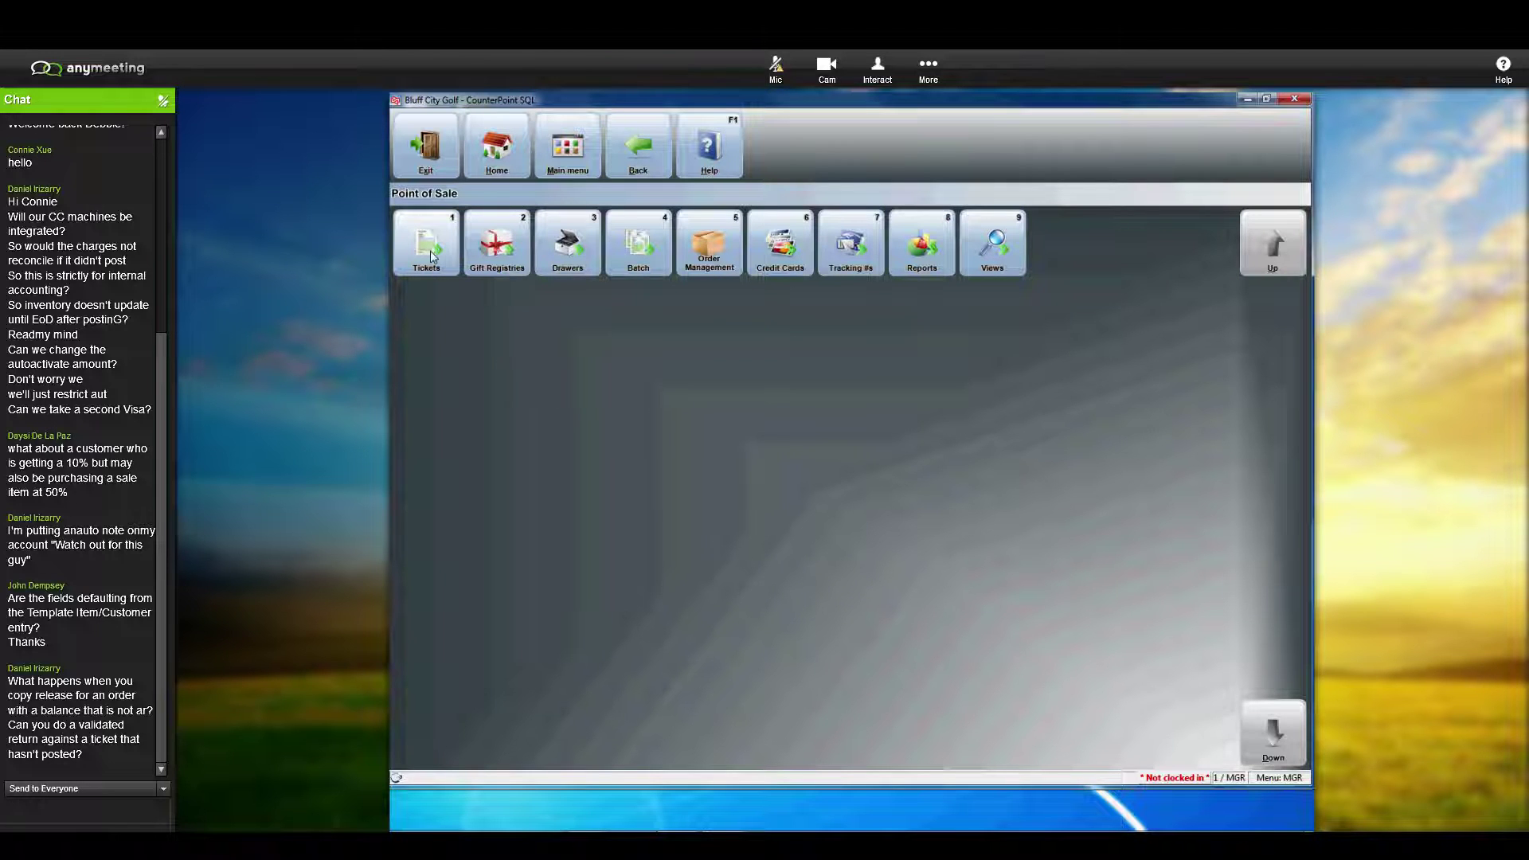
{"action": "left_click", "coordinate": [430, 250]}
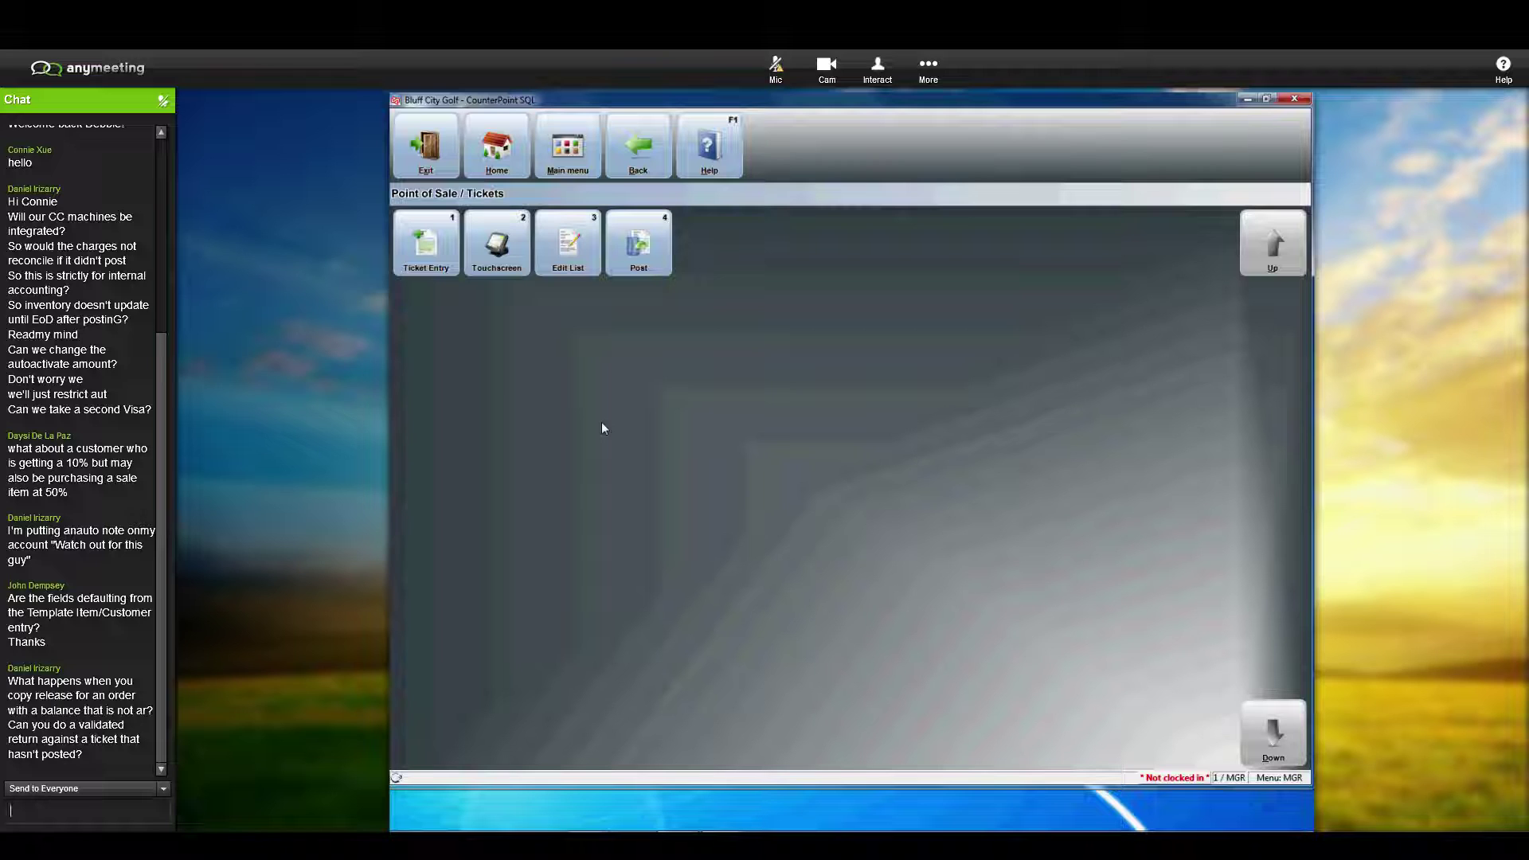
{"action": "left_click", "coordinate": [567, 243]}
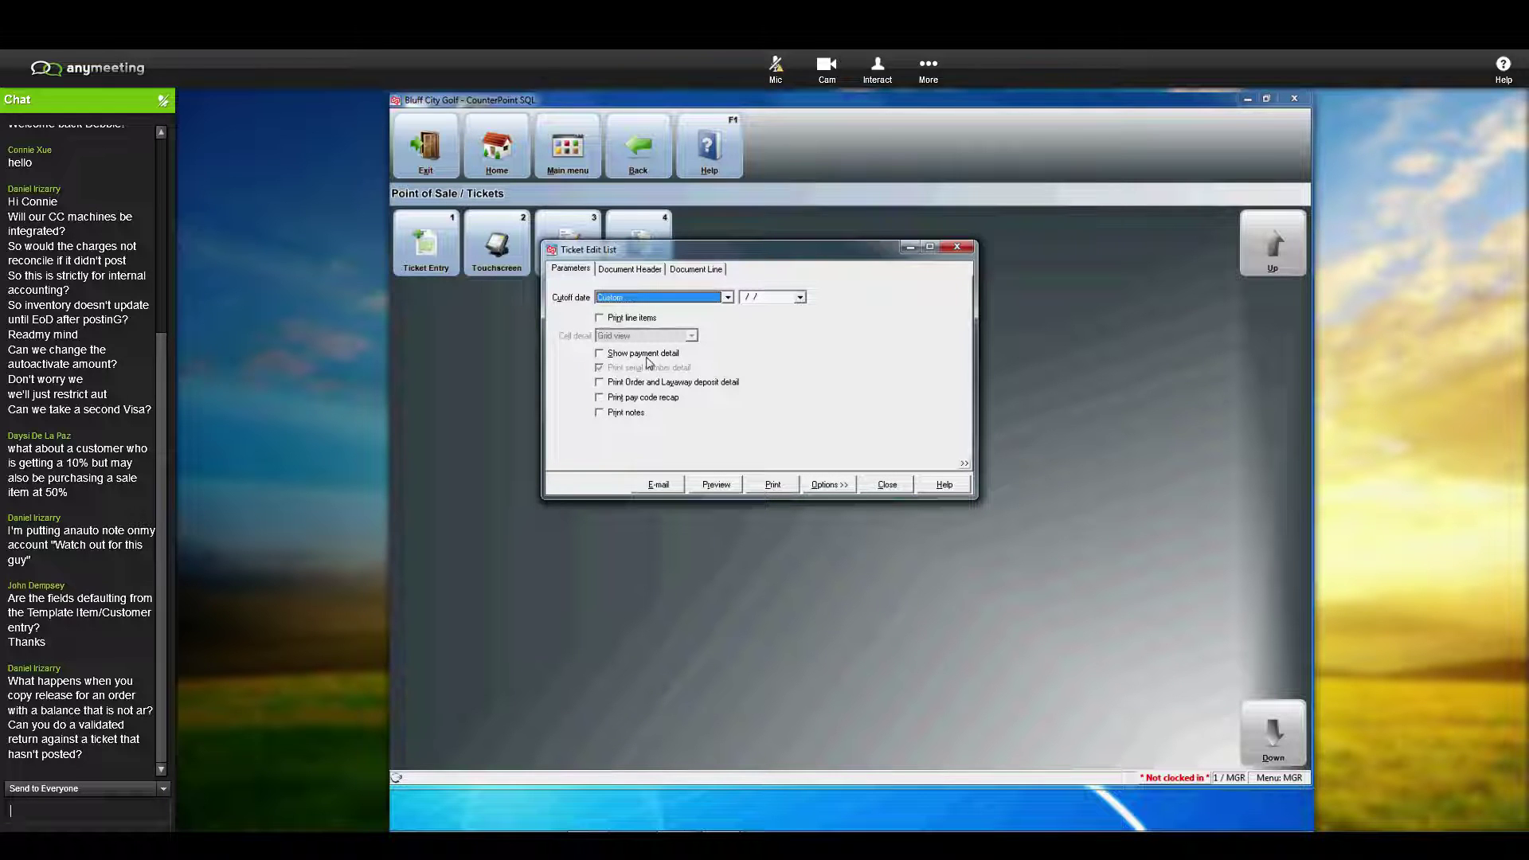
{"action": "left_click", "coordinate": [615, 400]}
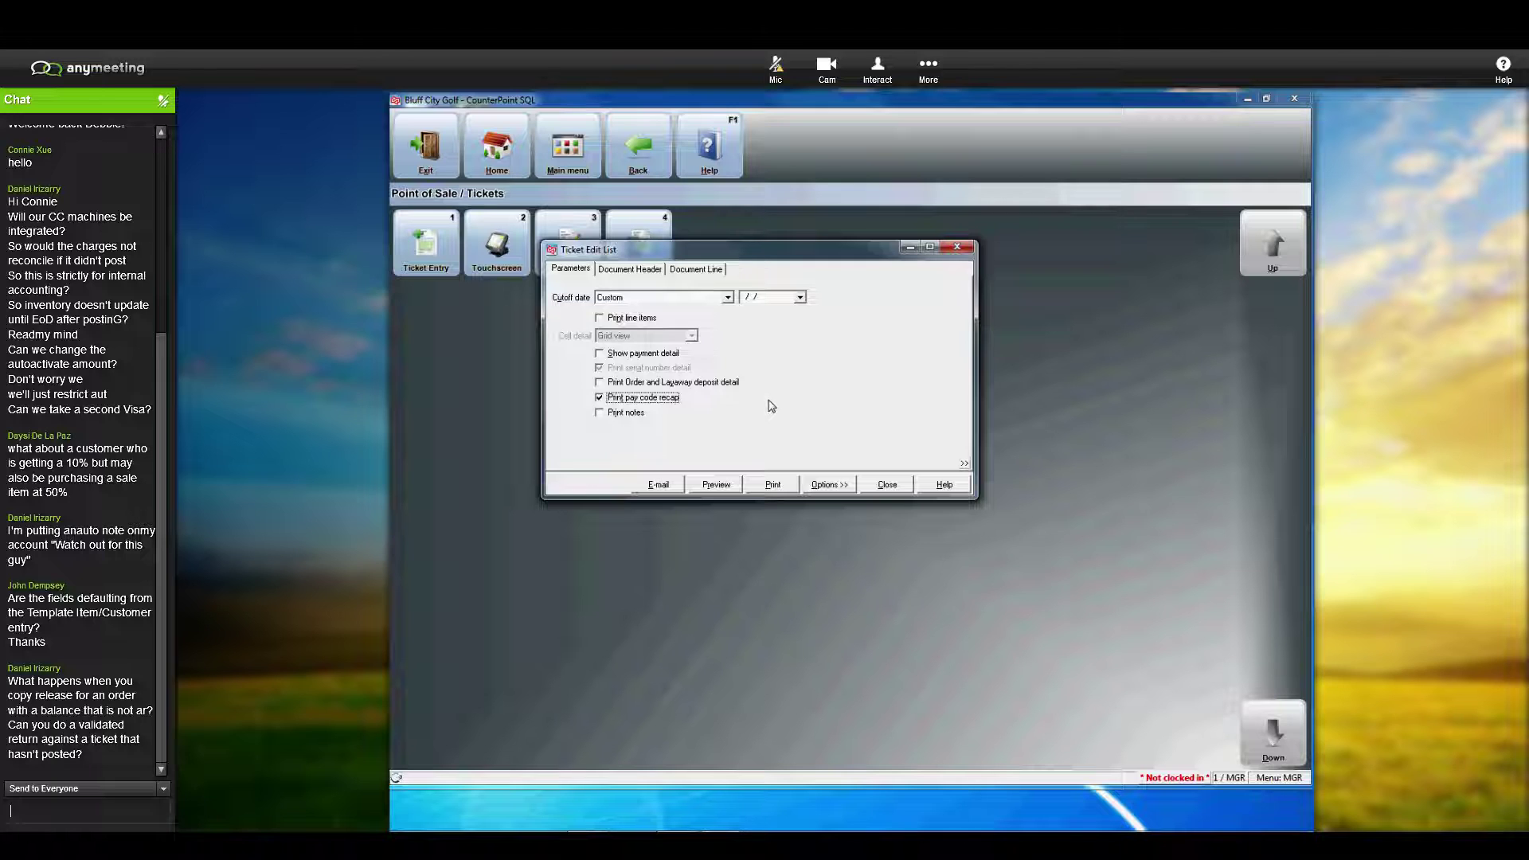
{"action": "left_click", "coordinate": [721, 486]}
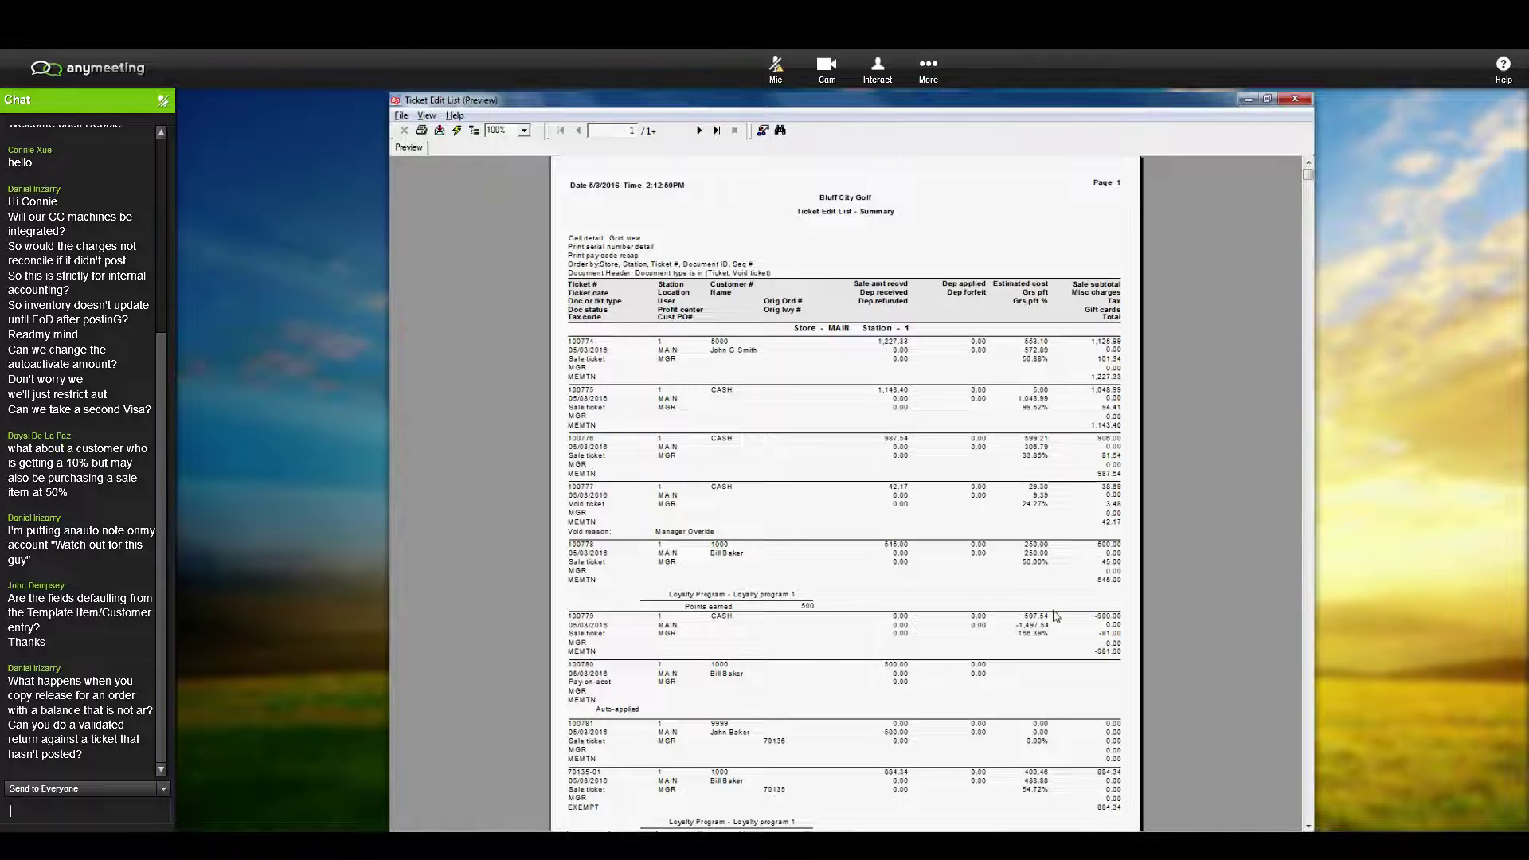
{"action": "left_click", "coordinate": [716, 132]}
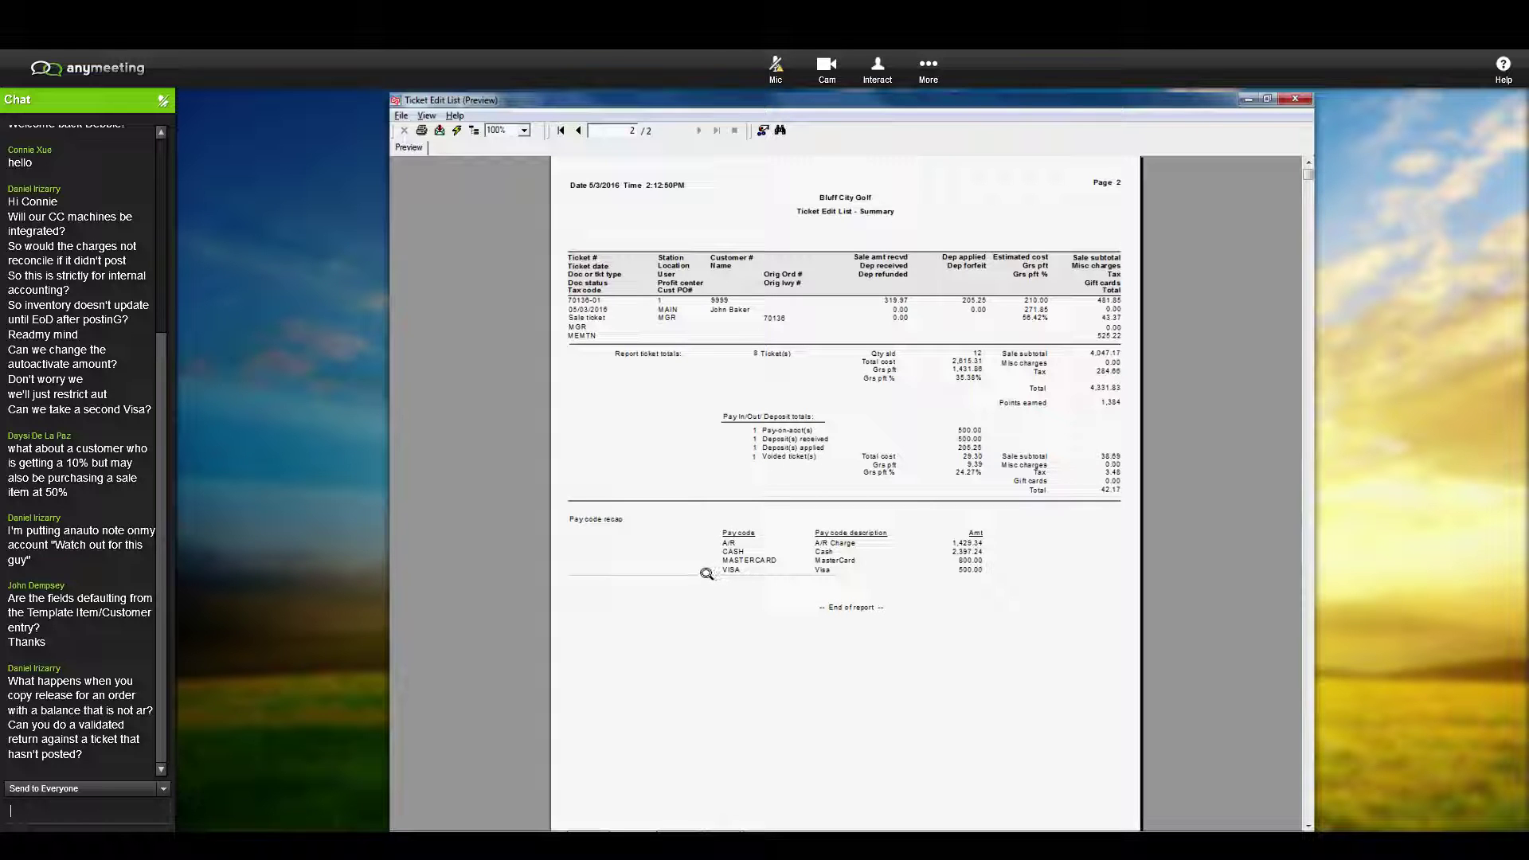
{"action": "left_click", "coordinate": [579, 130]}
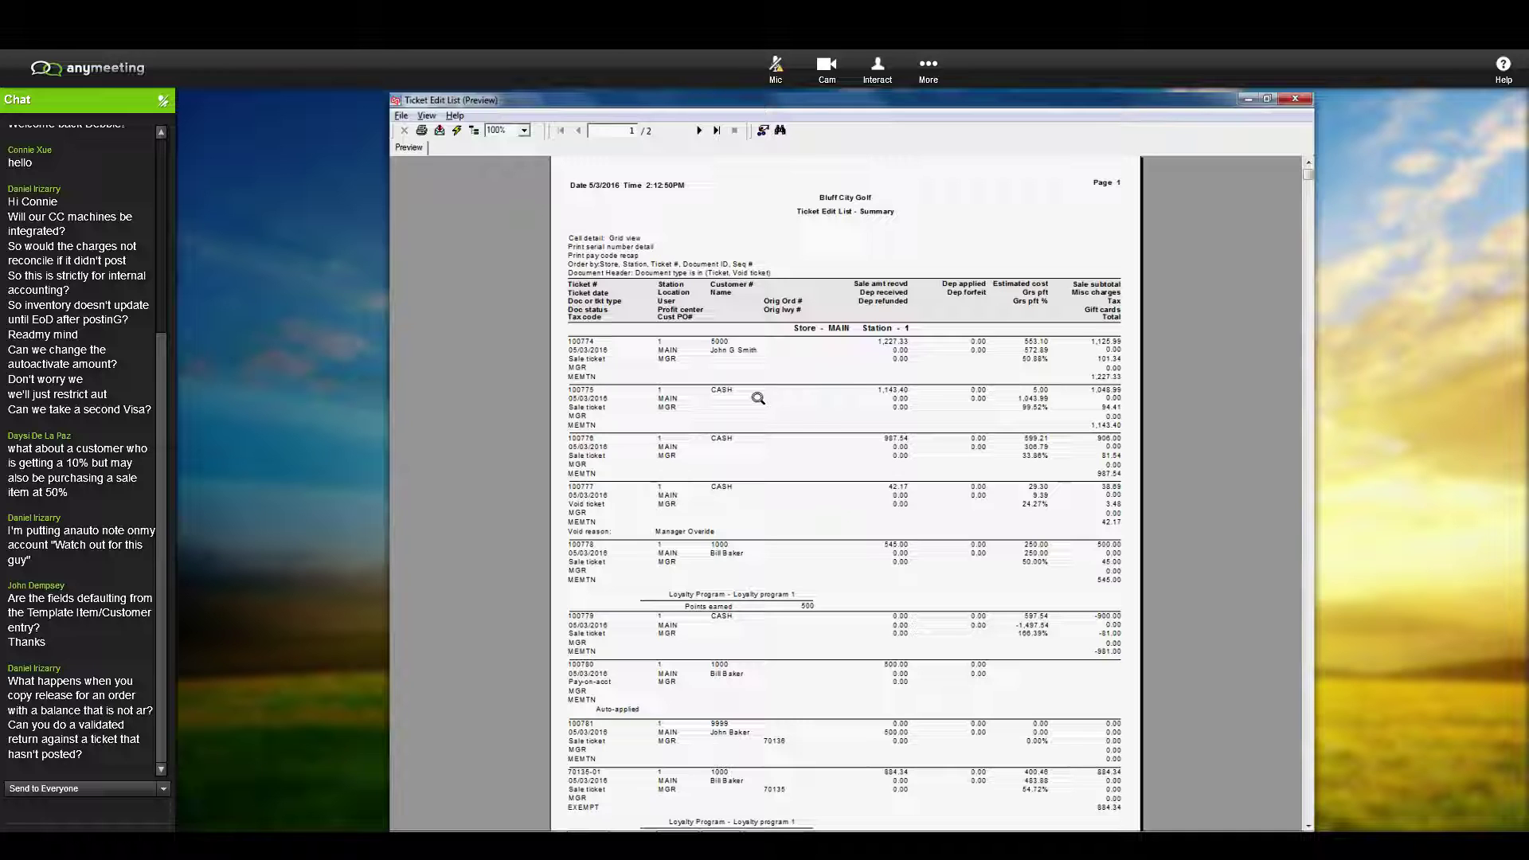
Step: Search the Ticket Edit List preview for "error", and close the report and its settings
{"action": "left_click", "coordinate": [780, 130]}
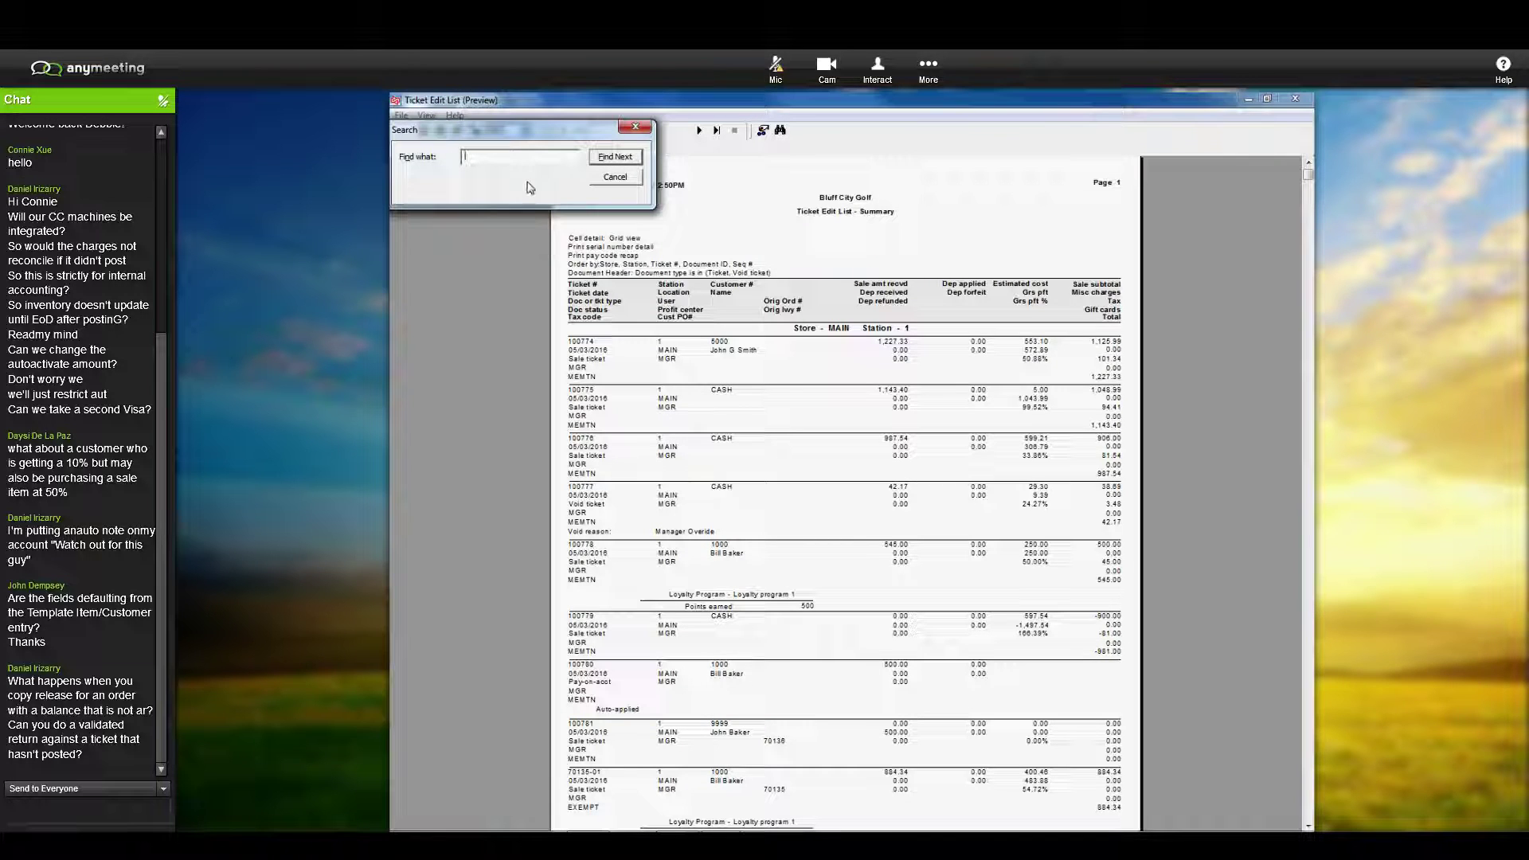
{"action": "type", "text": "error"}
{"action": "key", "text": "Return"}
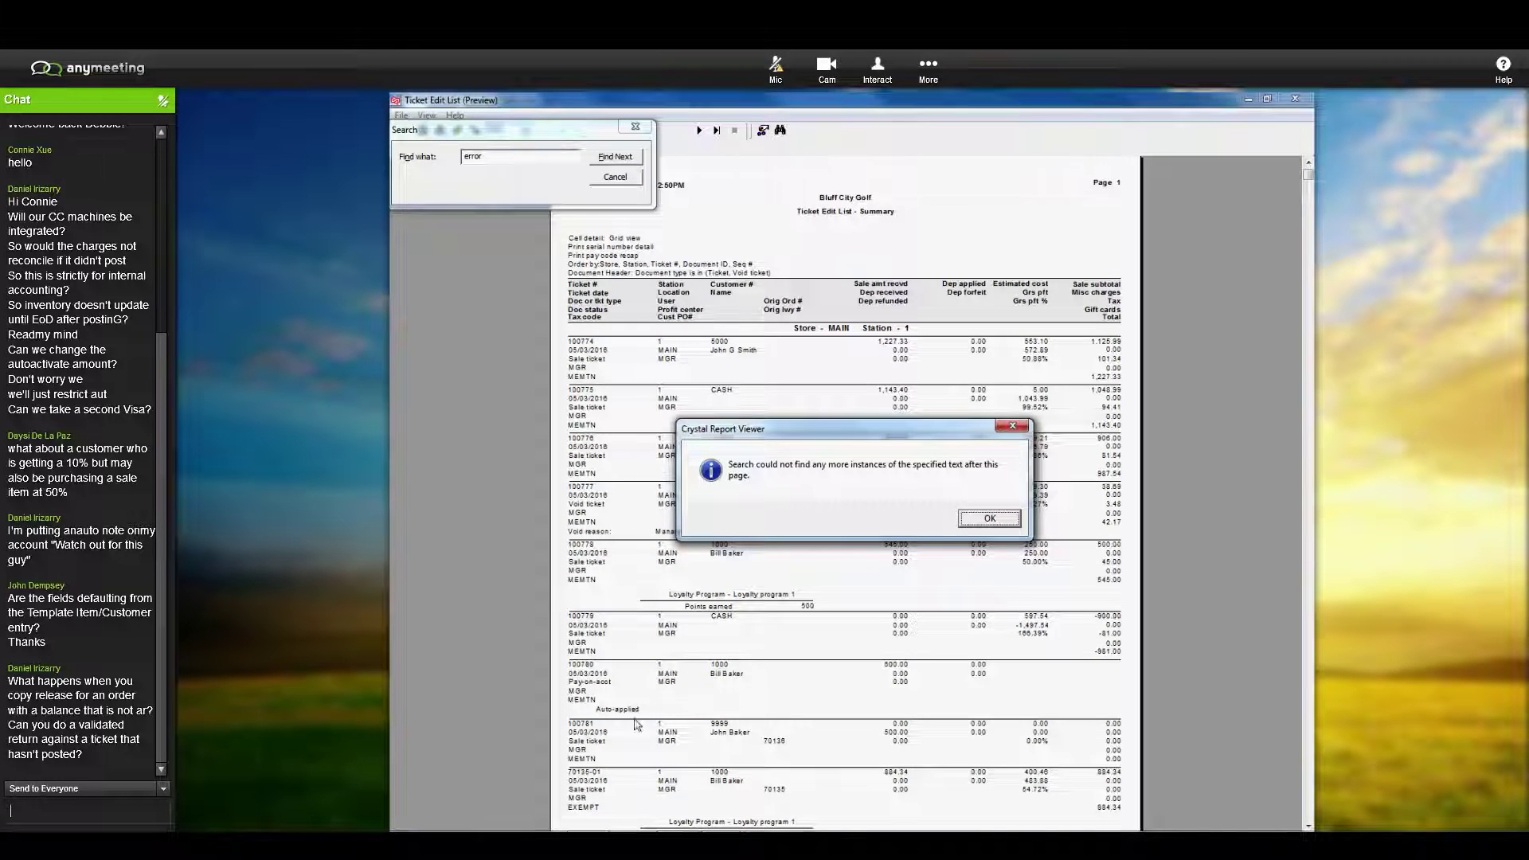
{"action": "left_click", "coordinate": [1001, 514]}
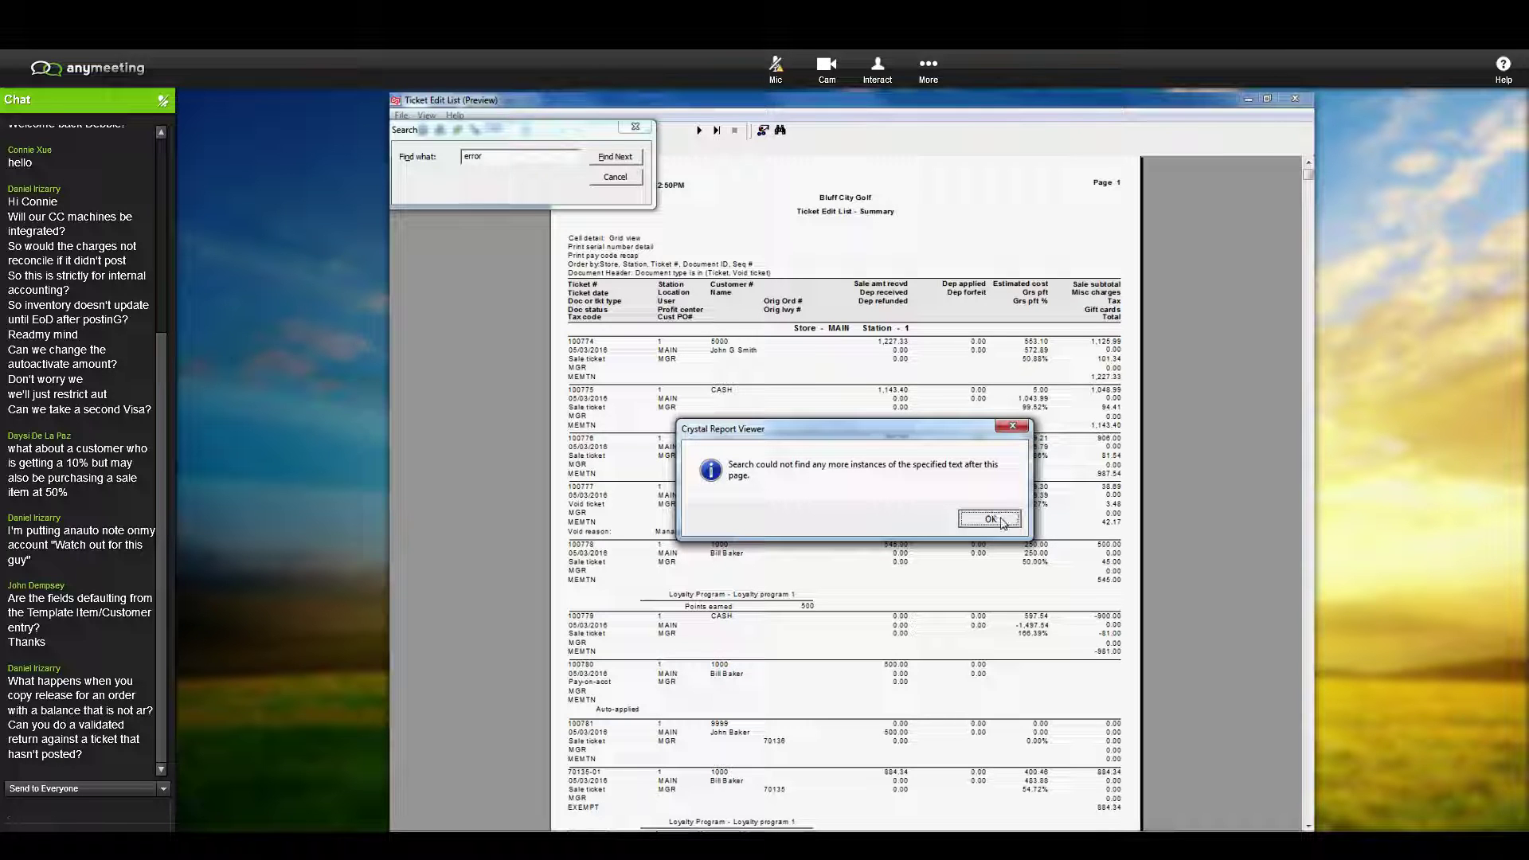
{"action": "left_click", "coordinate": [614, 179]}
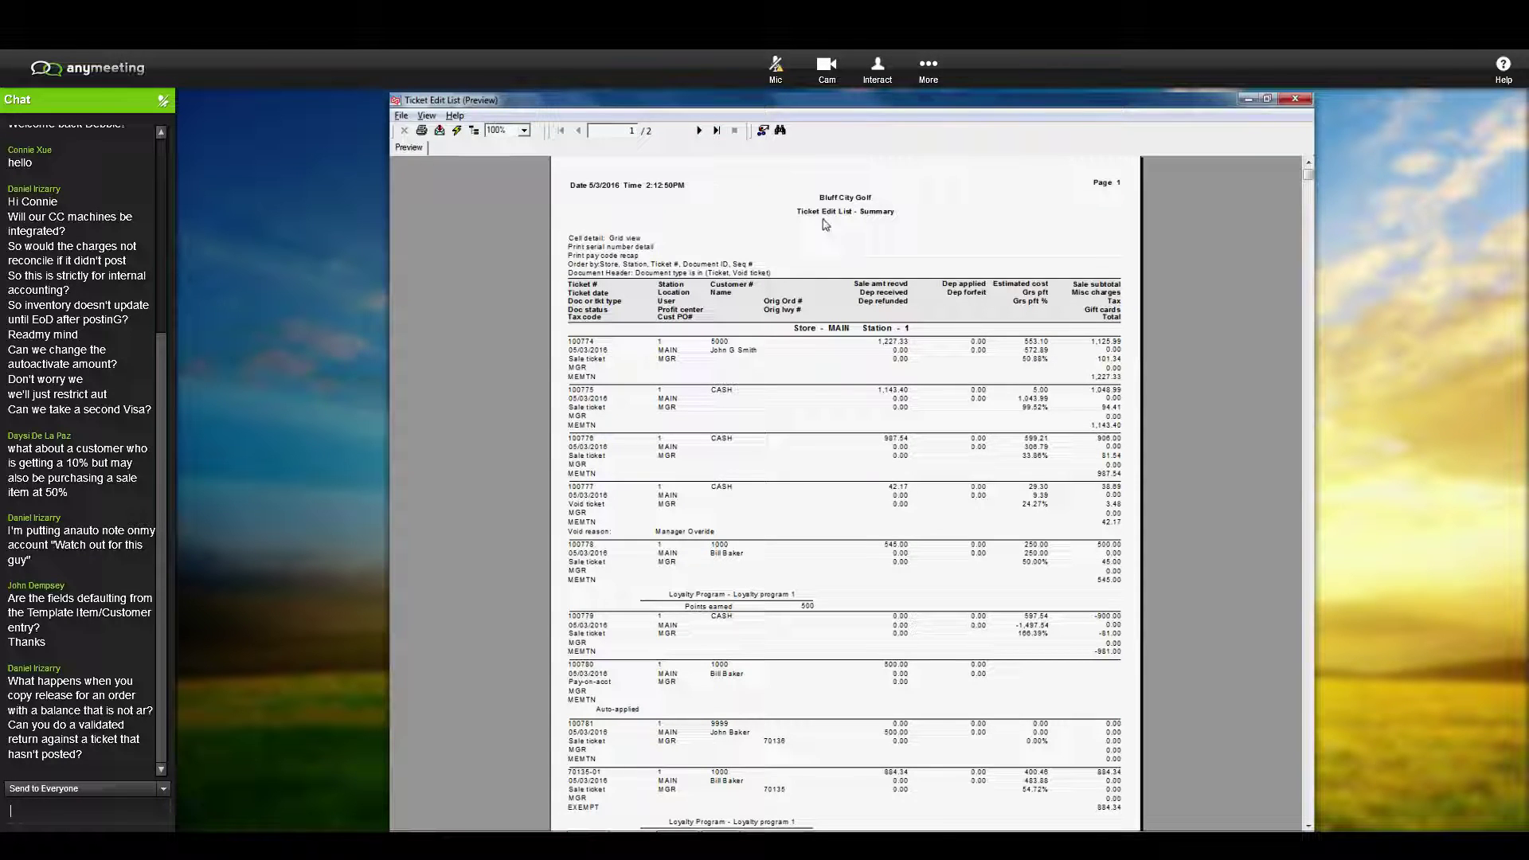
{"action": "left_click", "coordinate": [1296, 101]}
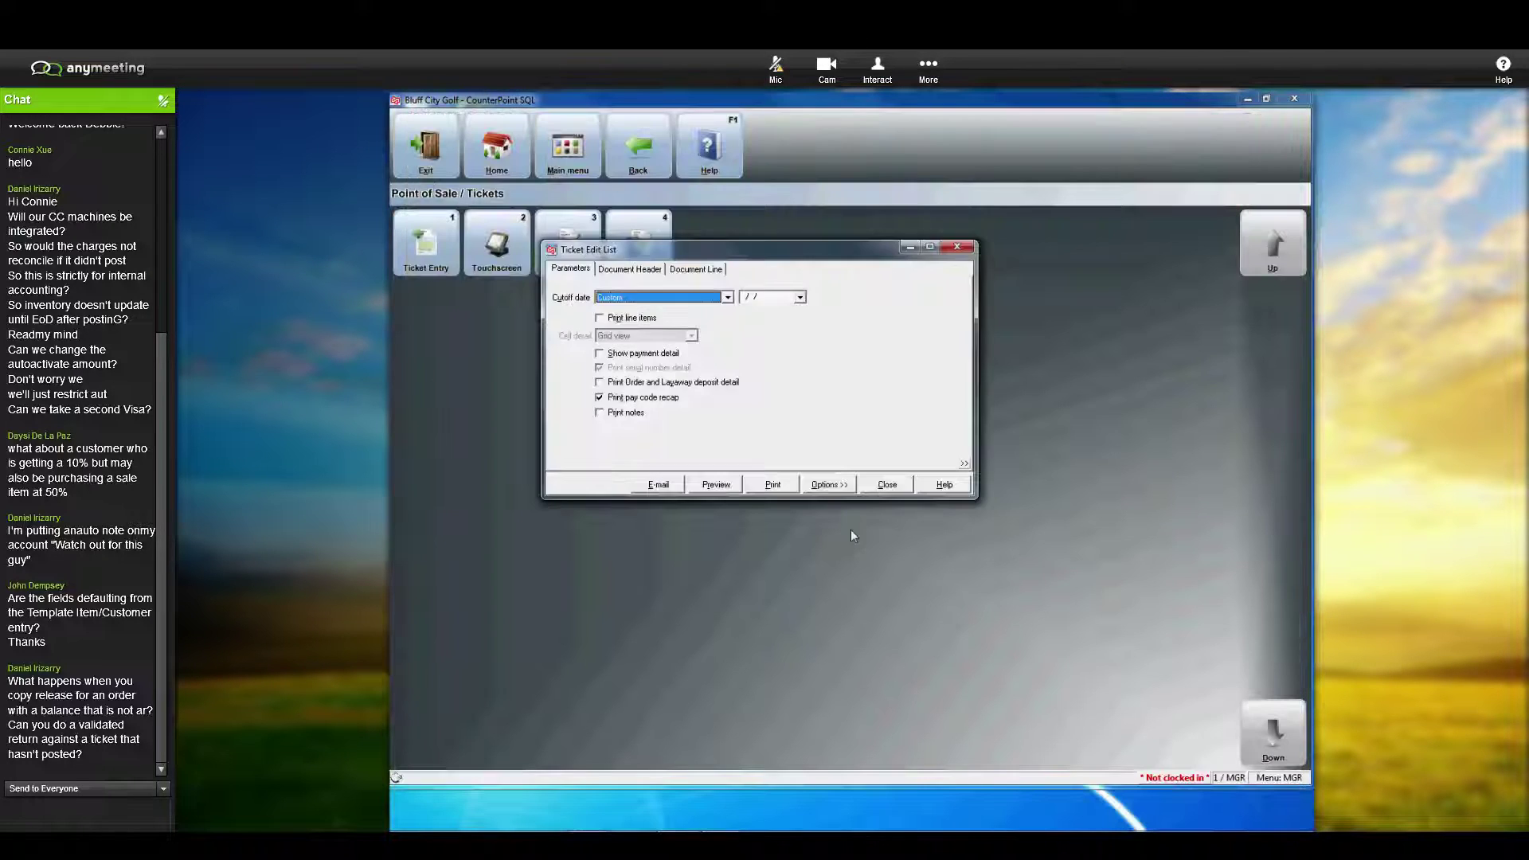
{"action": "left_click", "coordinate": [887, 481]}
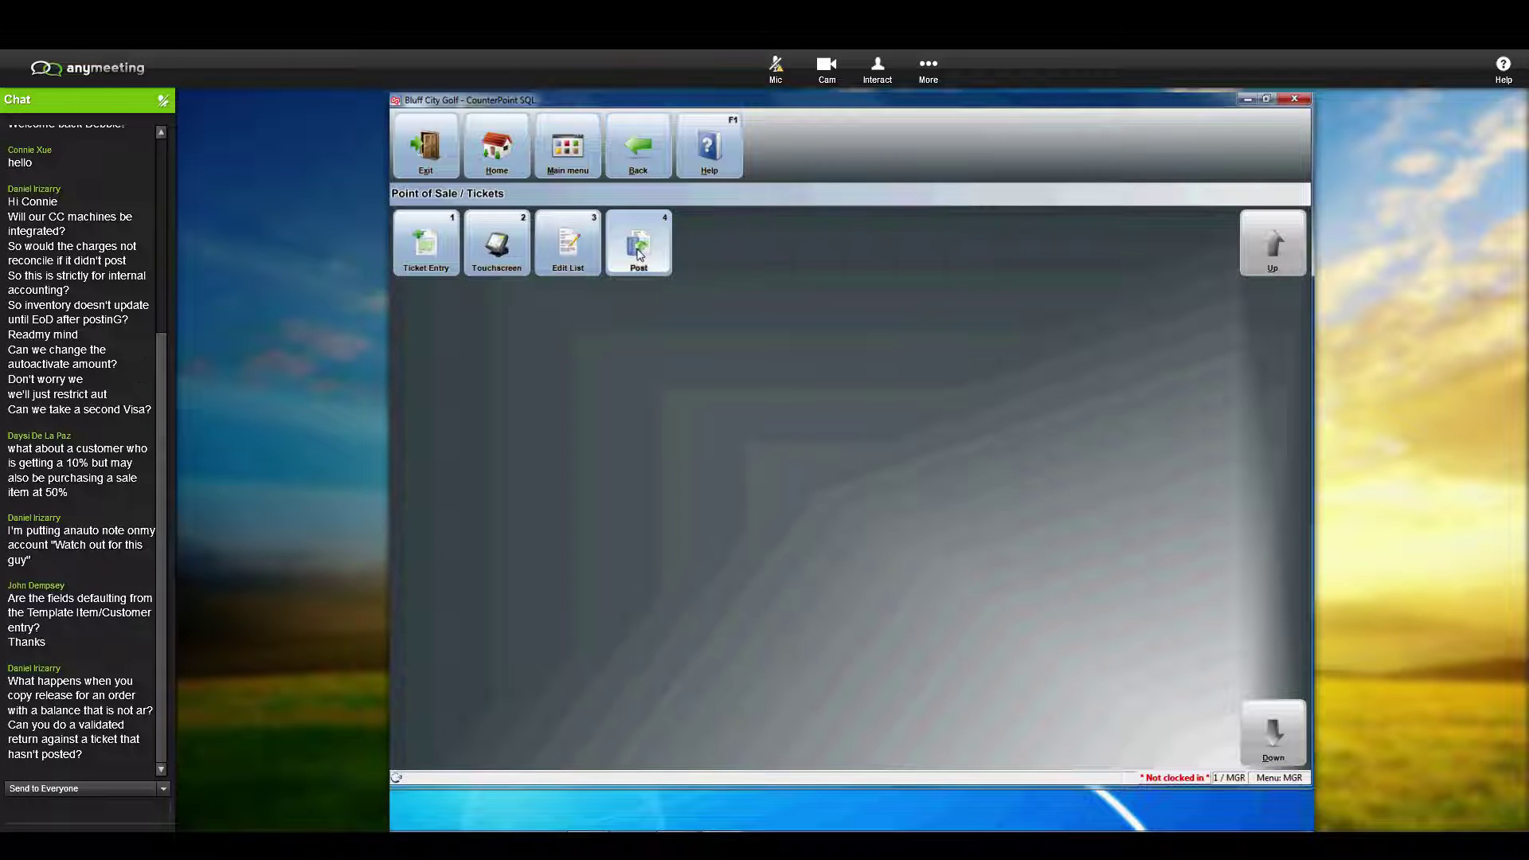
Step: Post the tickets for store MAIN with all drawers included, confirming the auto count and reconcile of active drawers
{"action": "left_click", "coordinate": [638, 253]}
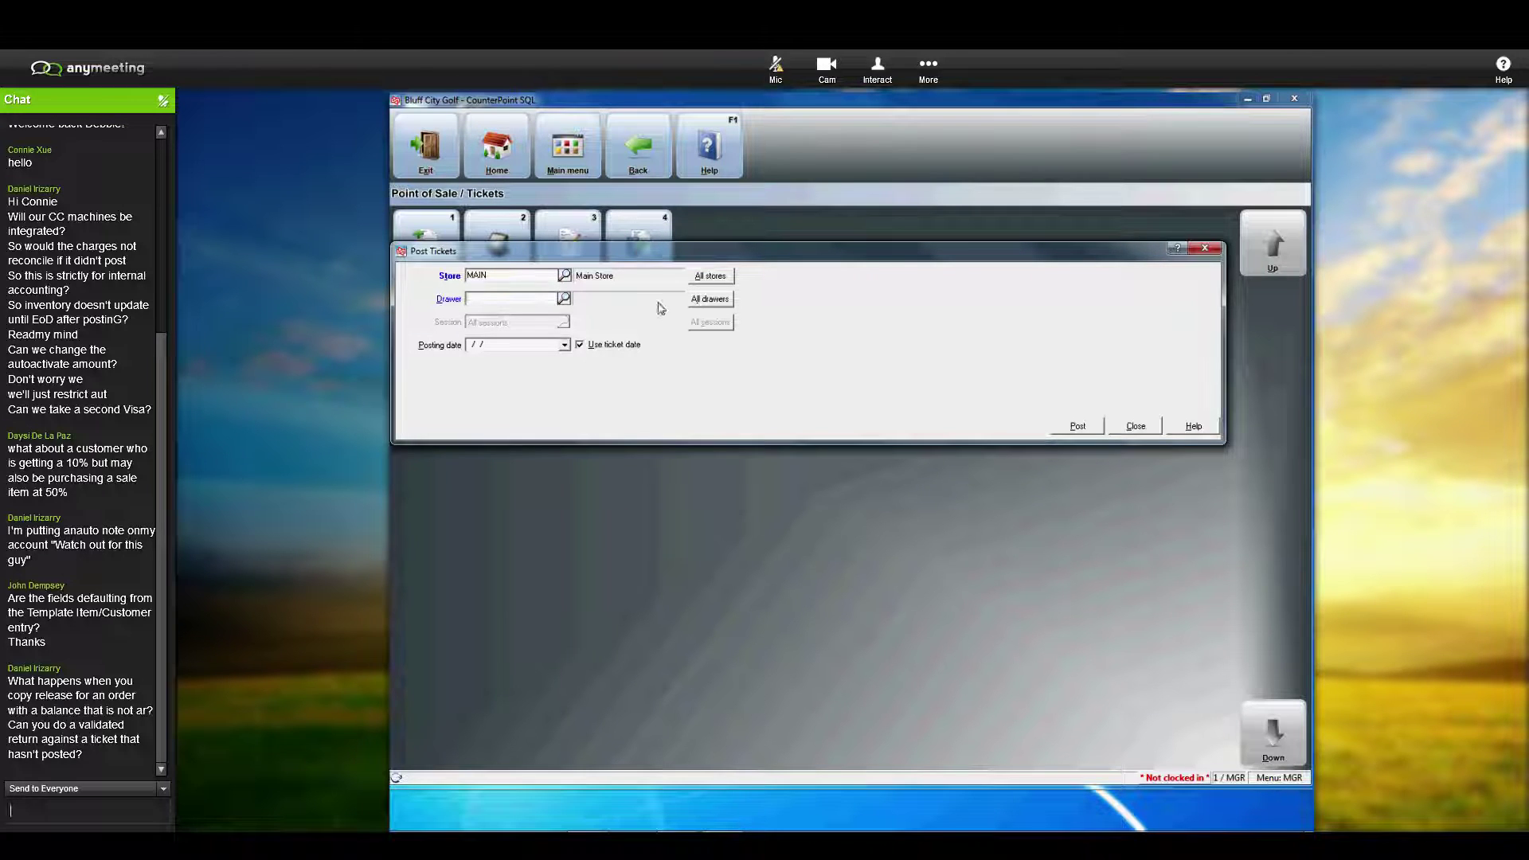
{"action": "left_click", "coordinate": [709, 299]}
{"action": "left_click", "coordinate": [1080, 427]}
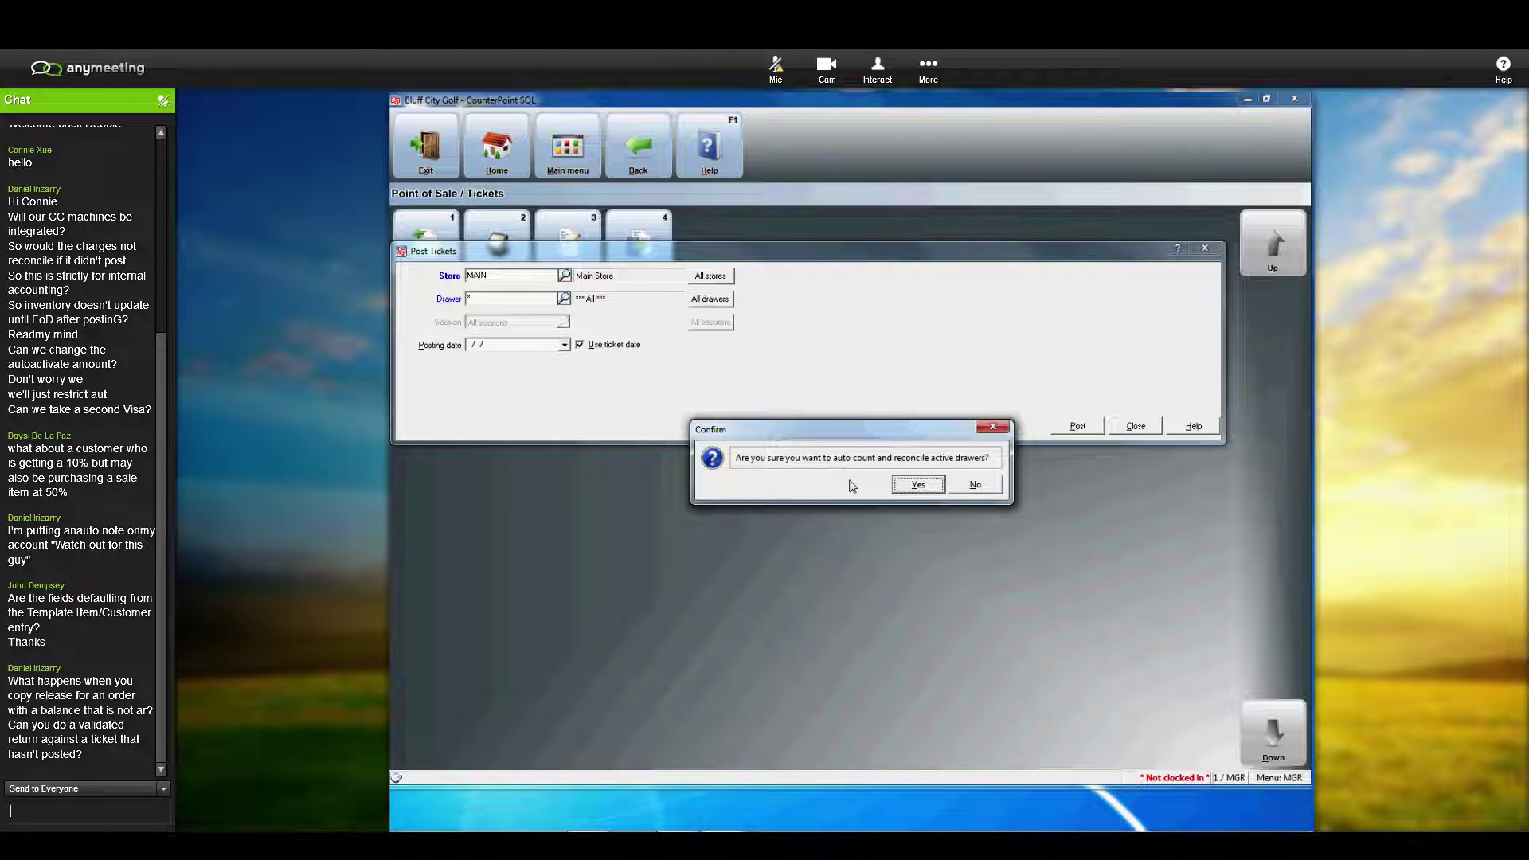
{"action": "left_click", "coordinate": [926, 488]}
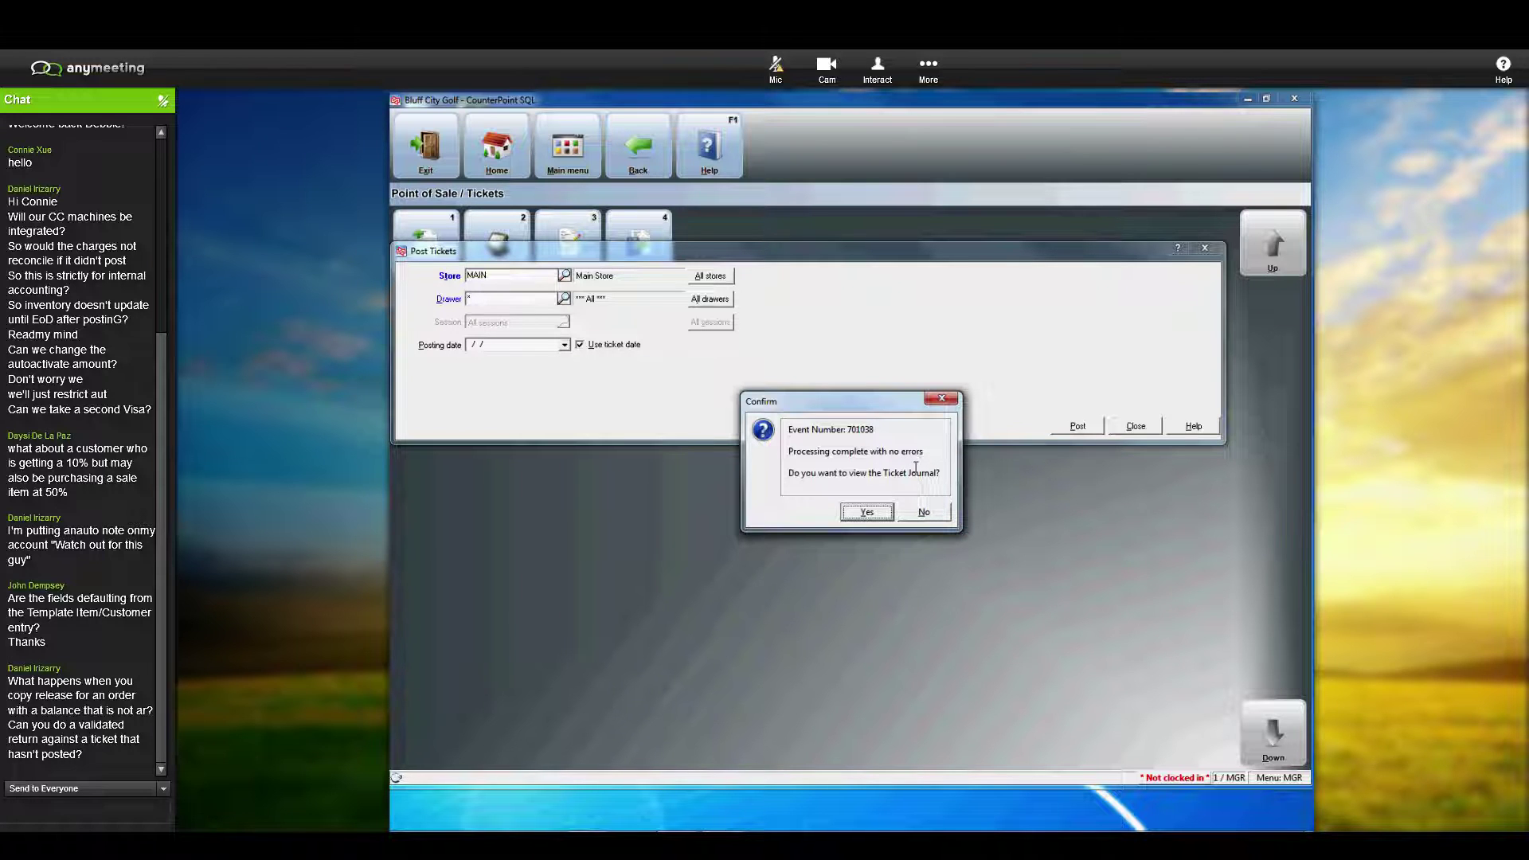
Step: Skip the Ticket Journal, review and close the Drawer Summary Journal, and decline the Closed Order Journal
{"action": "left_click", "coordinate": [925, 514]}
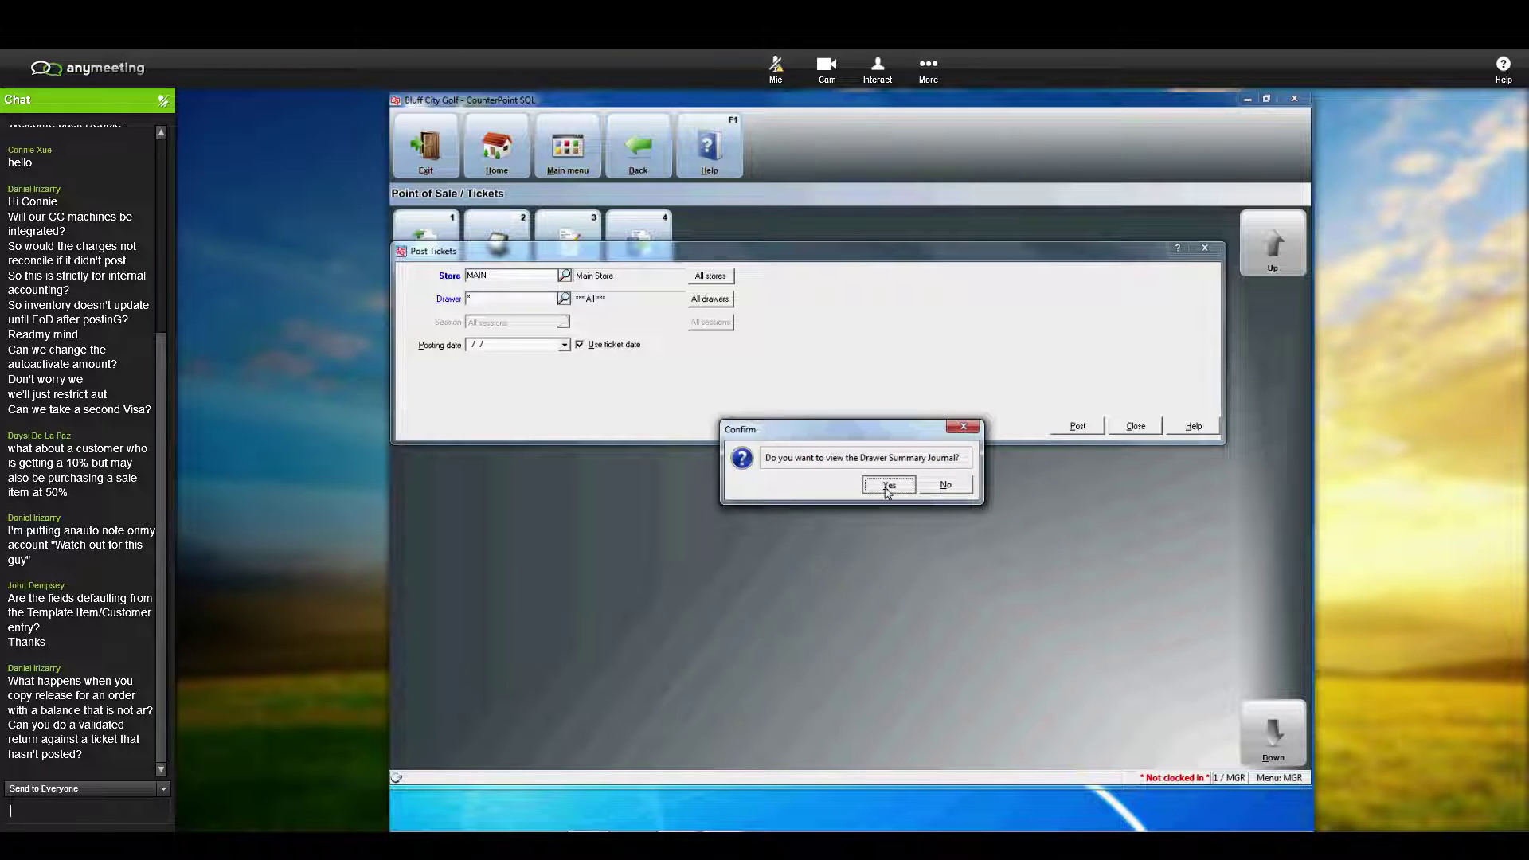
{"action": "left_click", "coordinate": [888, 486]}
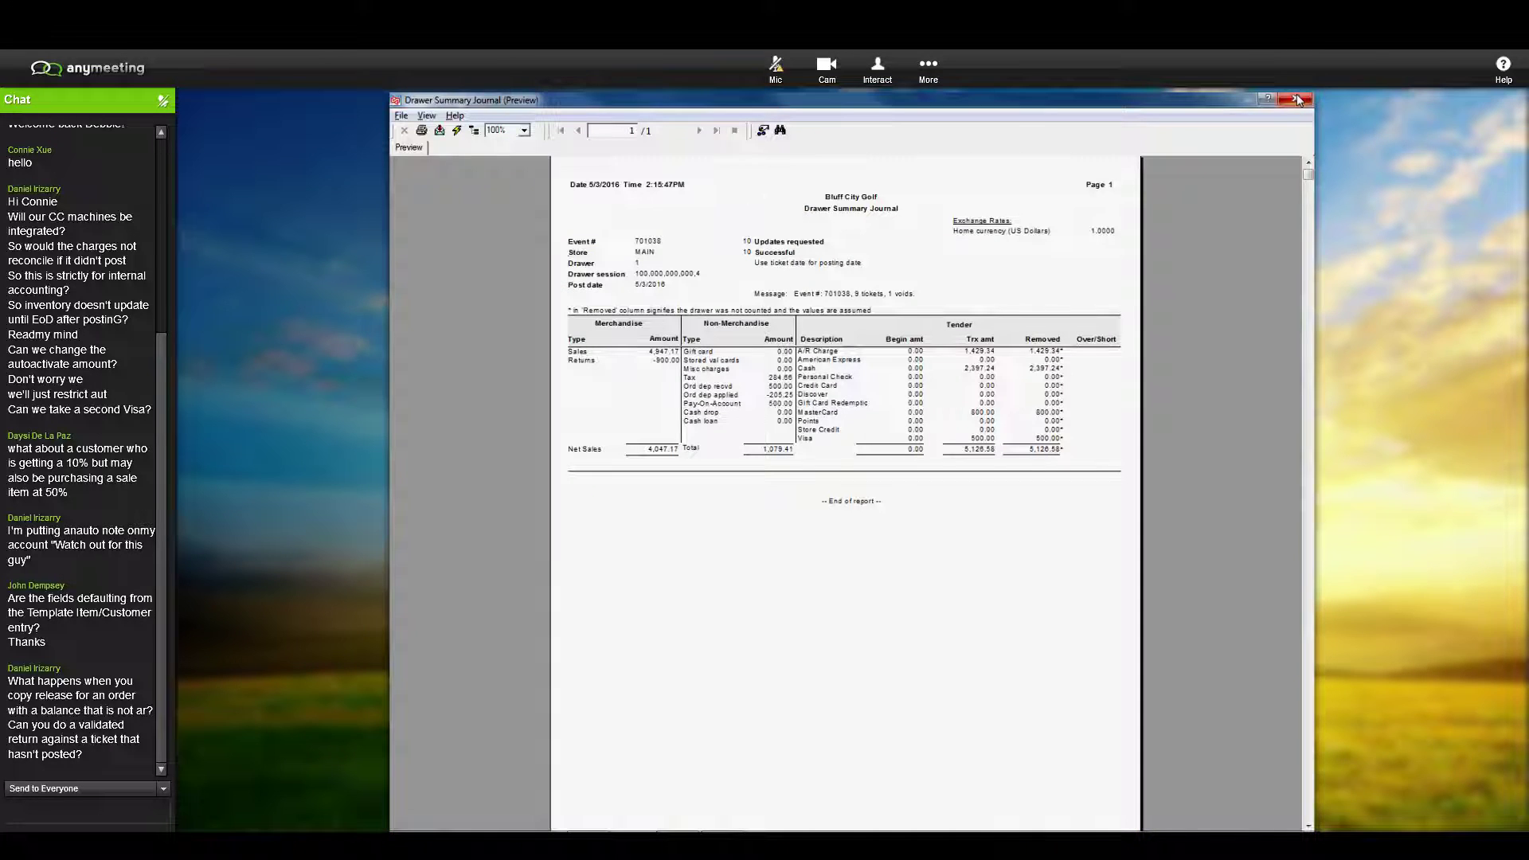
{"action": "left_click", "coordinate": [1297, 101]}
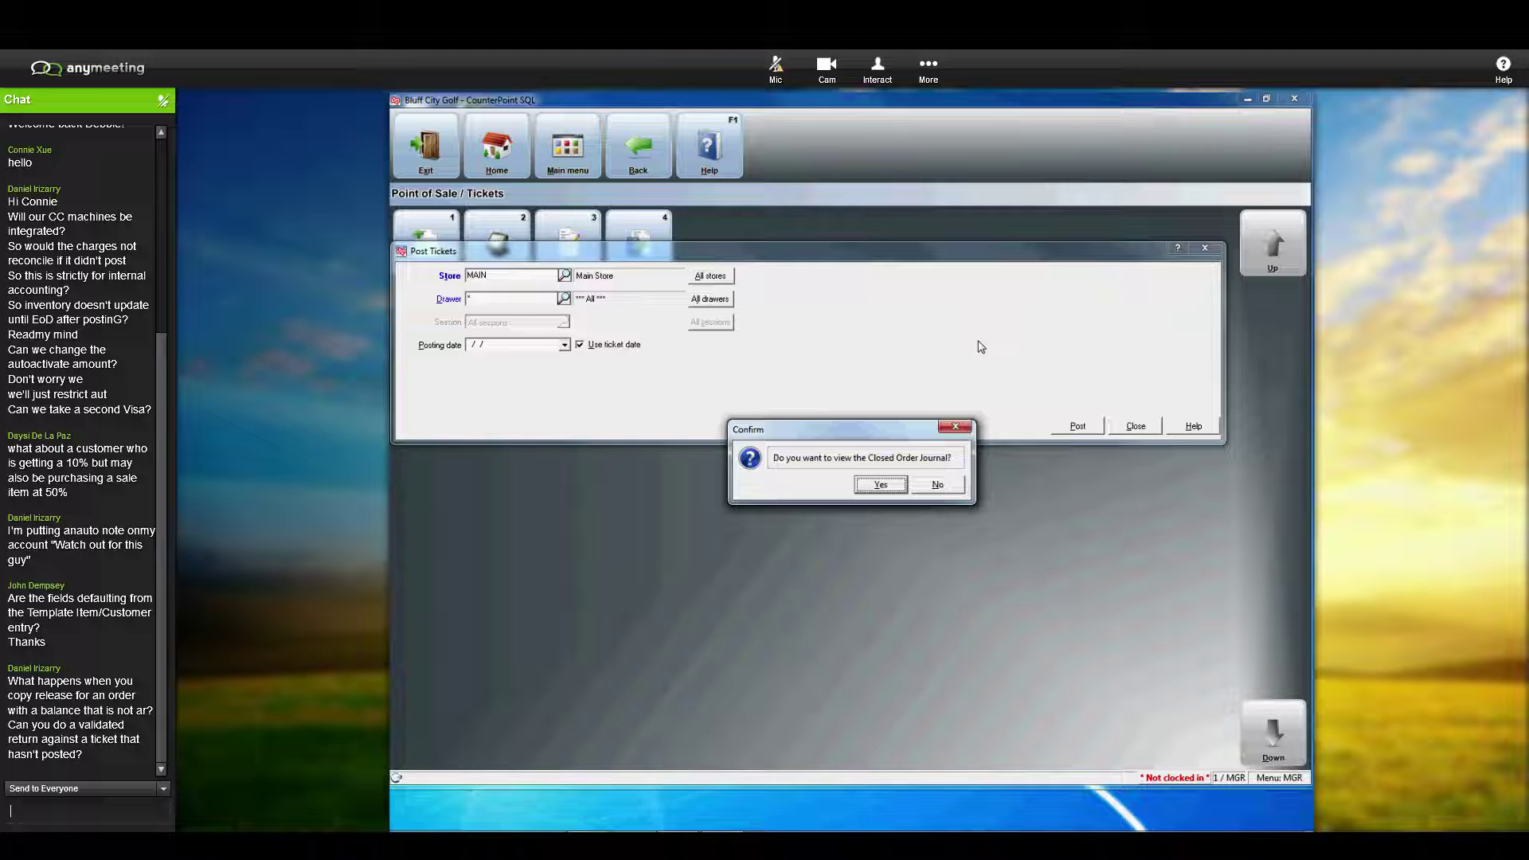
{"action": "left_click", "coordinate": [938, 483]}
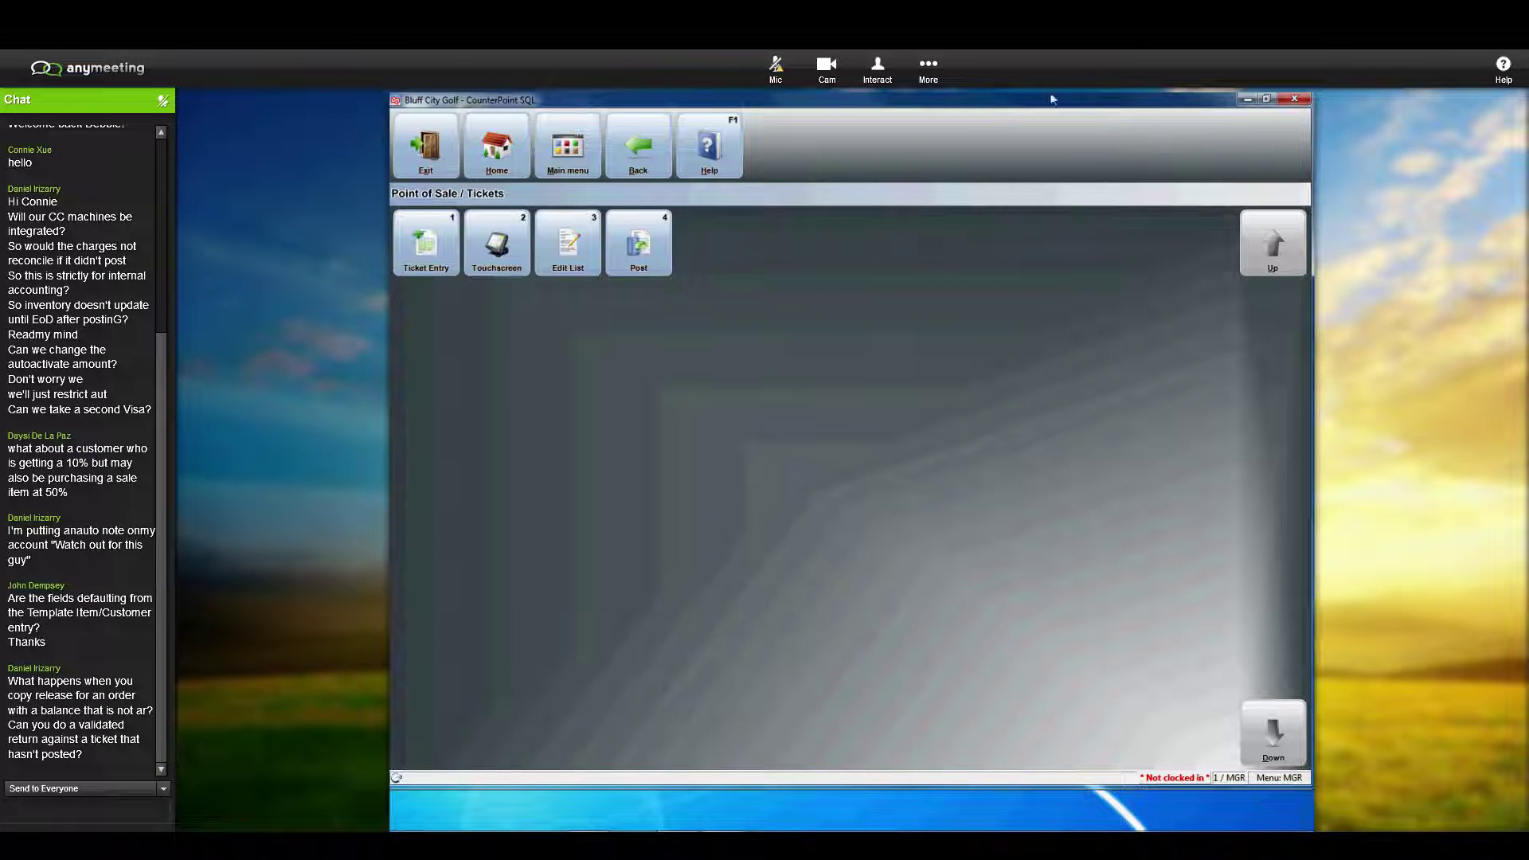
Step: Exit CounterPoint SQL and start it again with the TestGolf database
{"action": "left_click", "coordinate": [1292, 101]}
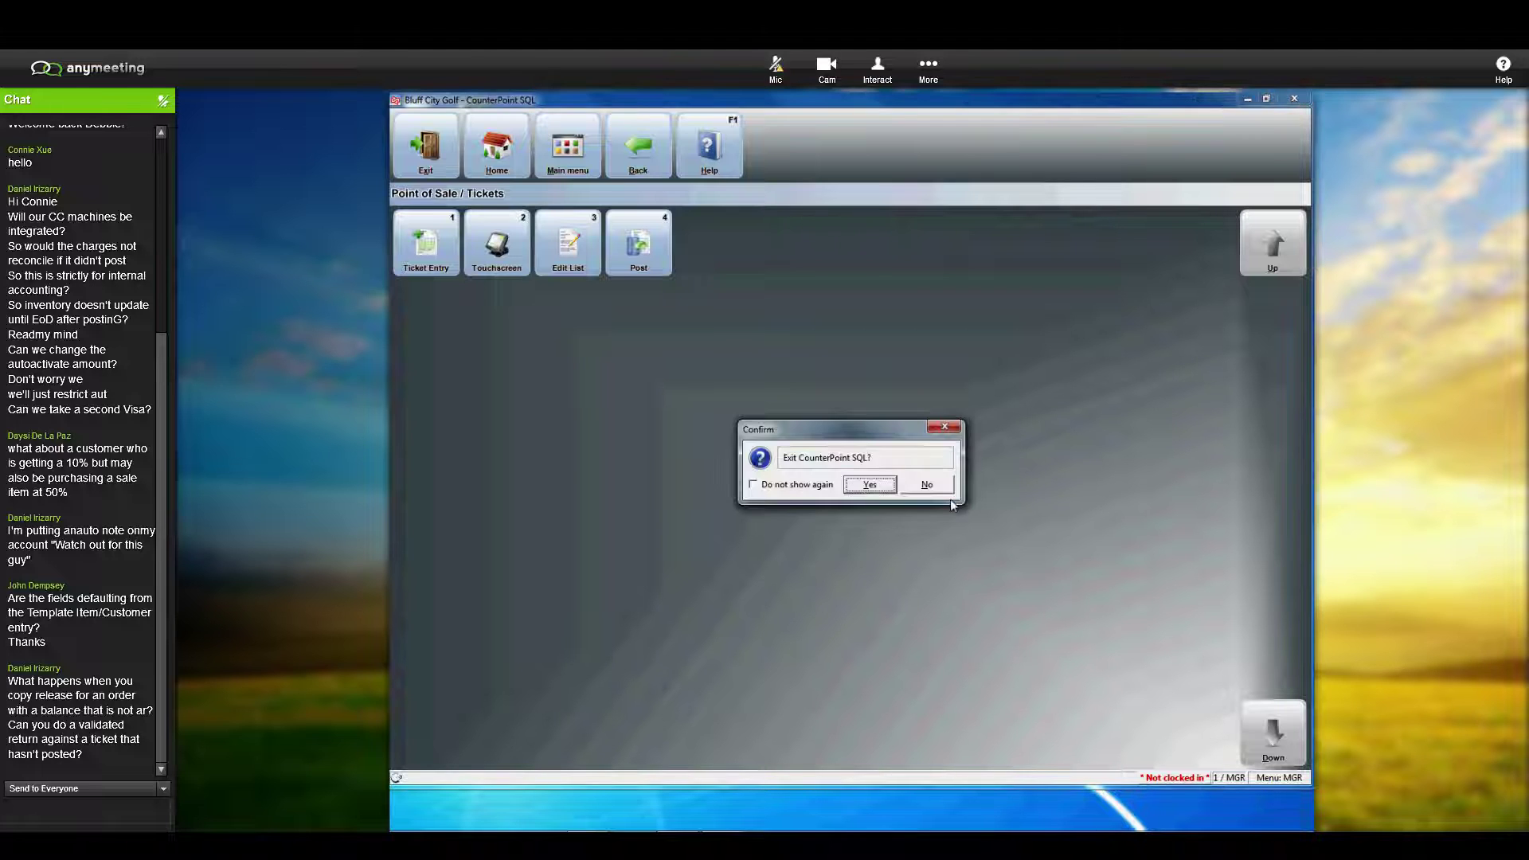
{"action": "left_click", "coordinate": [869, 485]}
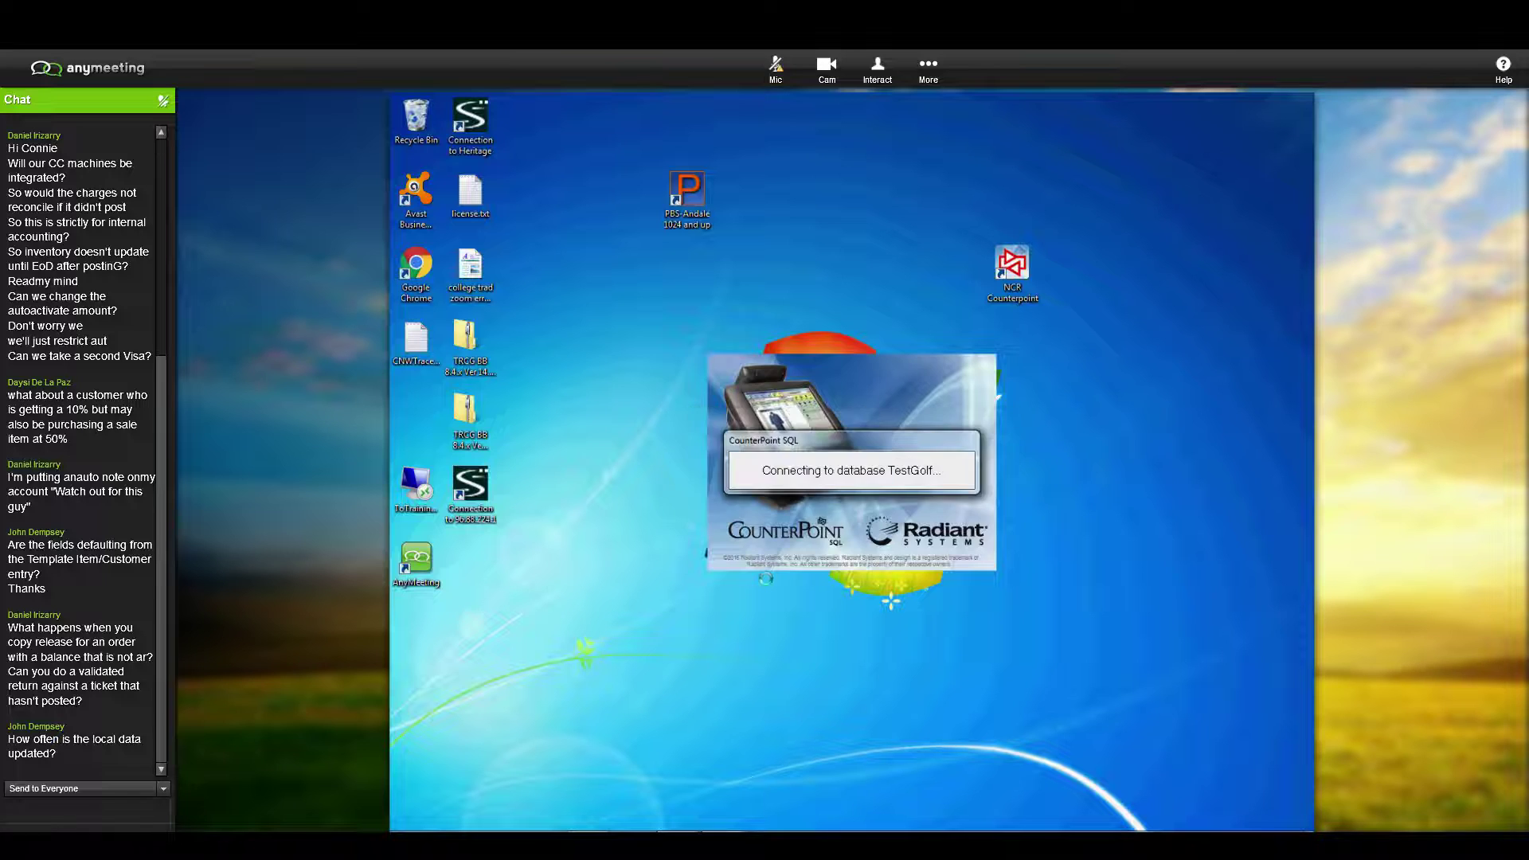
{"action": "left_click", "coordinate": [772, 549]}
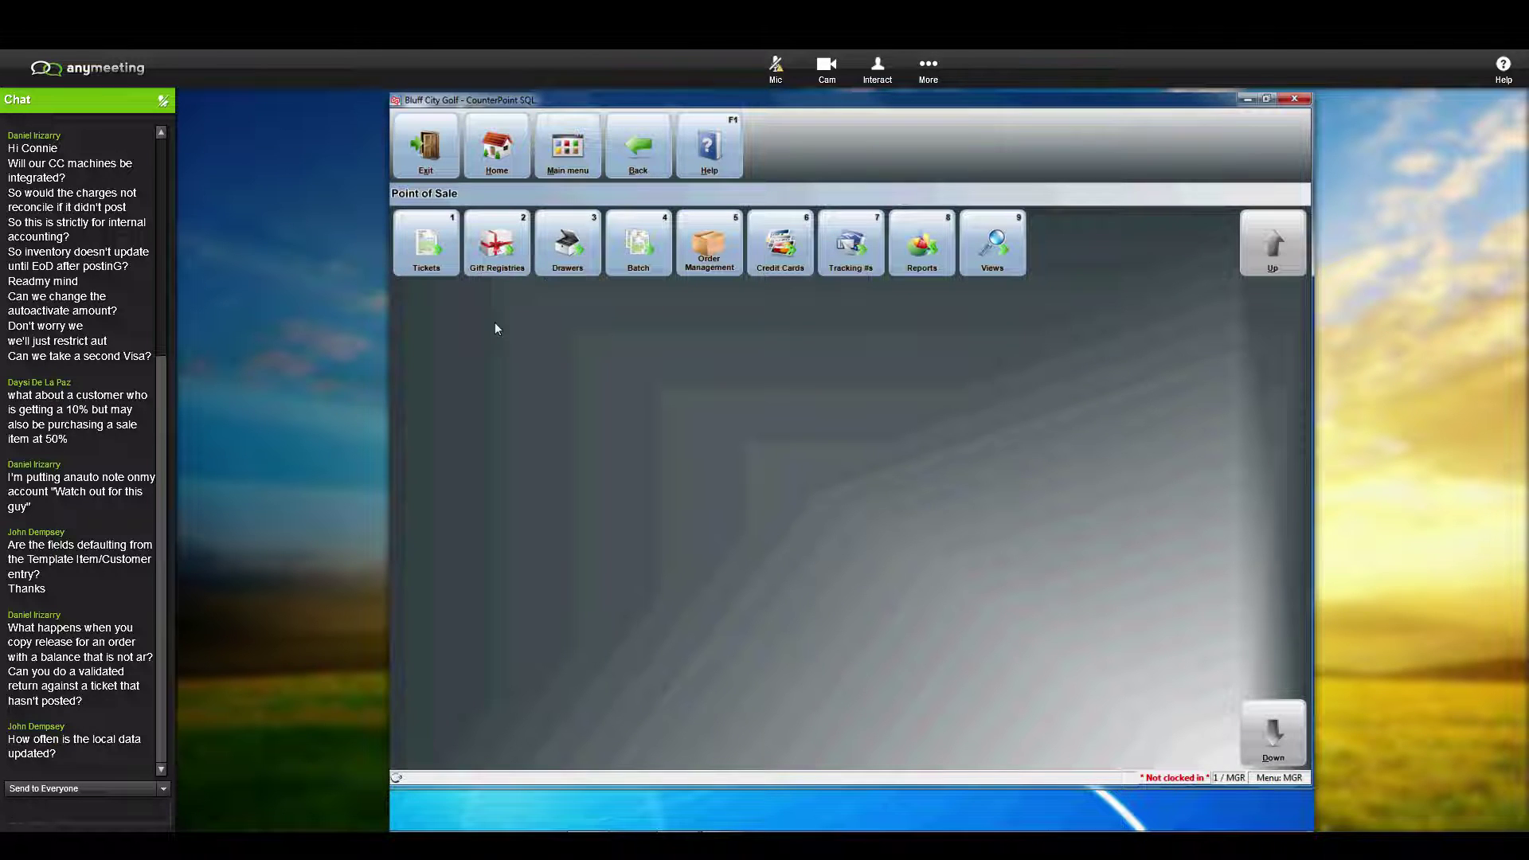
Step: Preview the Drawer Summary Journal from the Point of Sale journals for event 701038, and close the report and its settings
{"action": "left_click", "coordinate": [924, 243]}
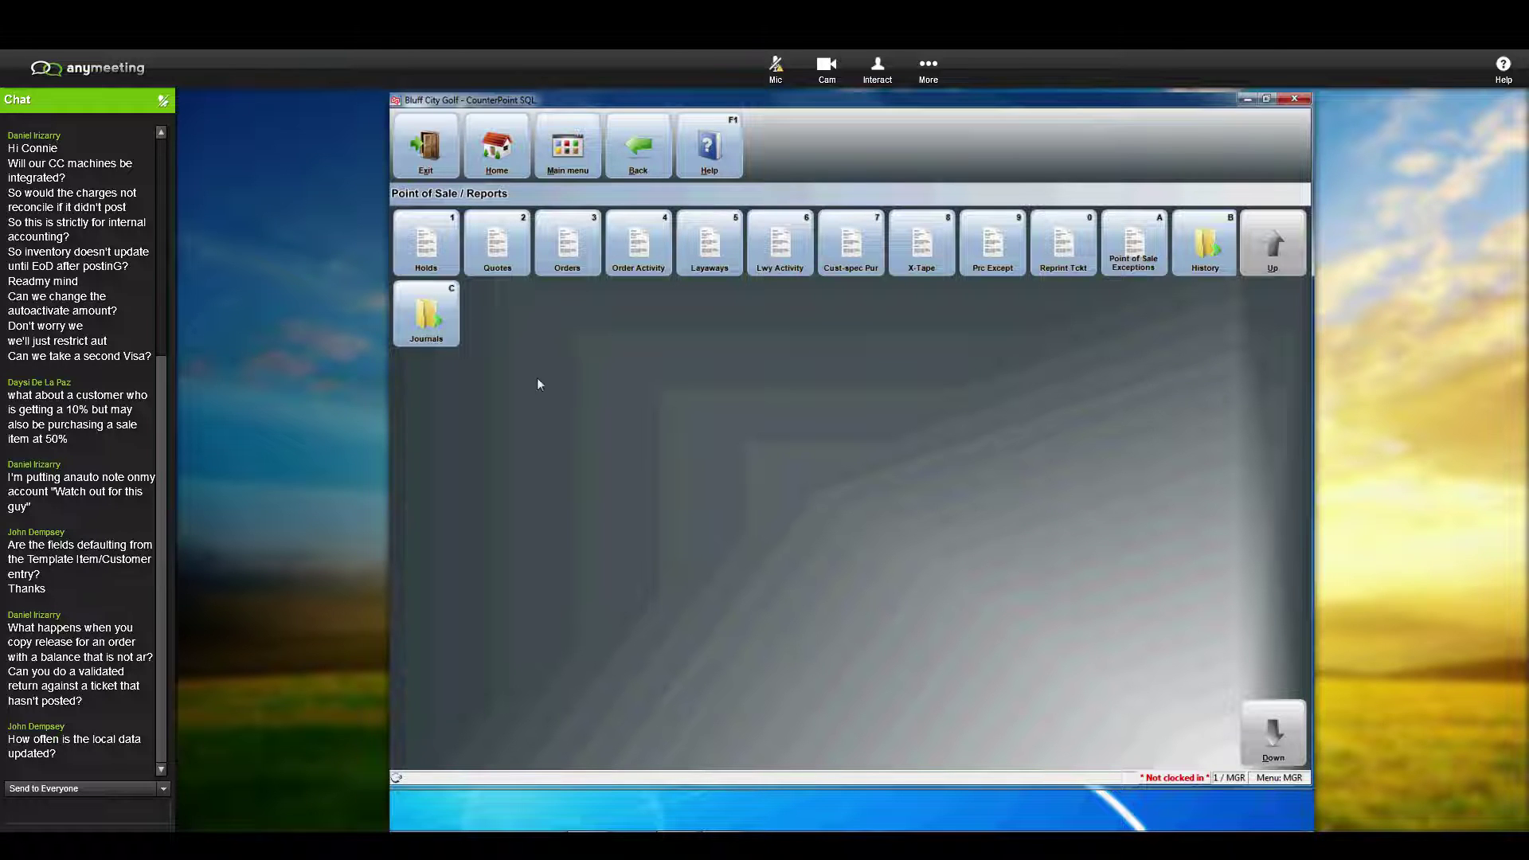
{"action": "left_click", "coordinate": [426, 315]}
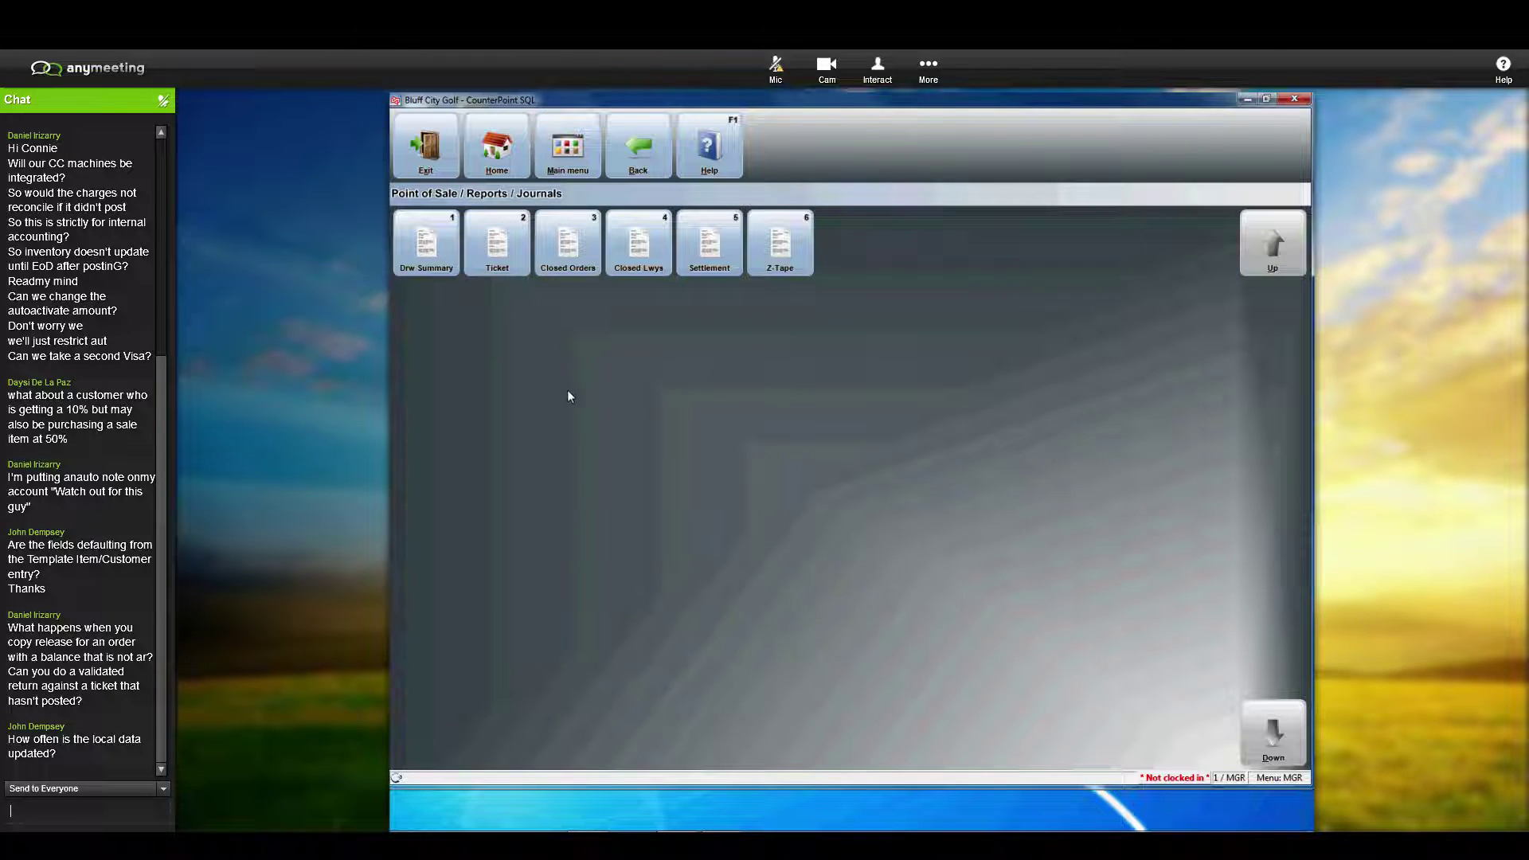
{"action": "left_click", "coordinate": [445, 259]}
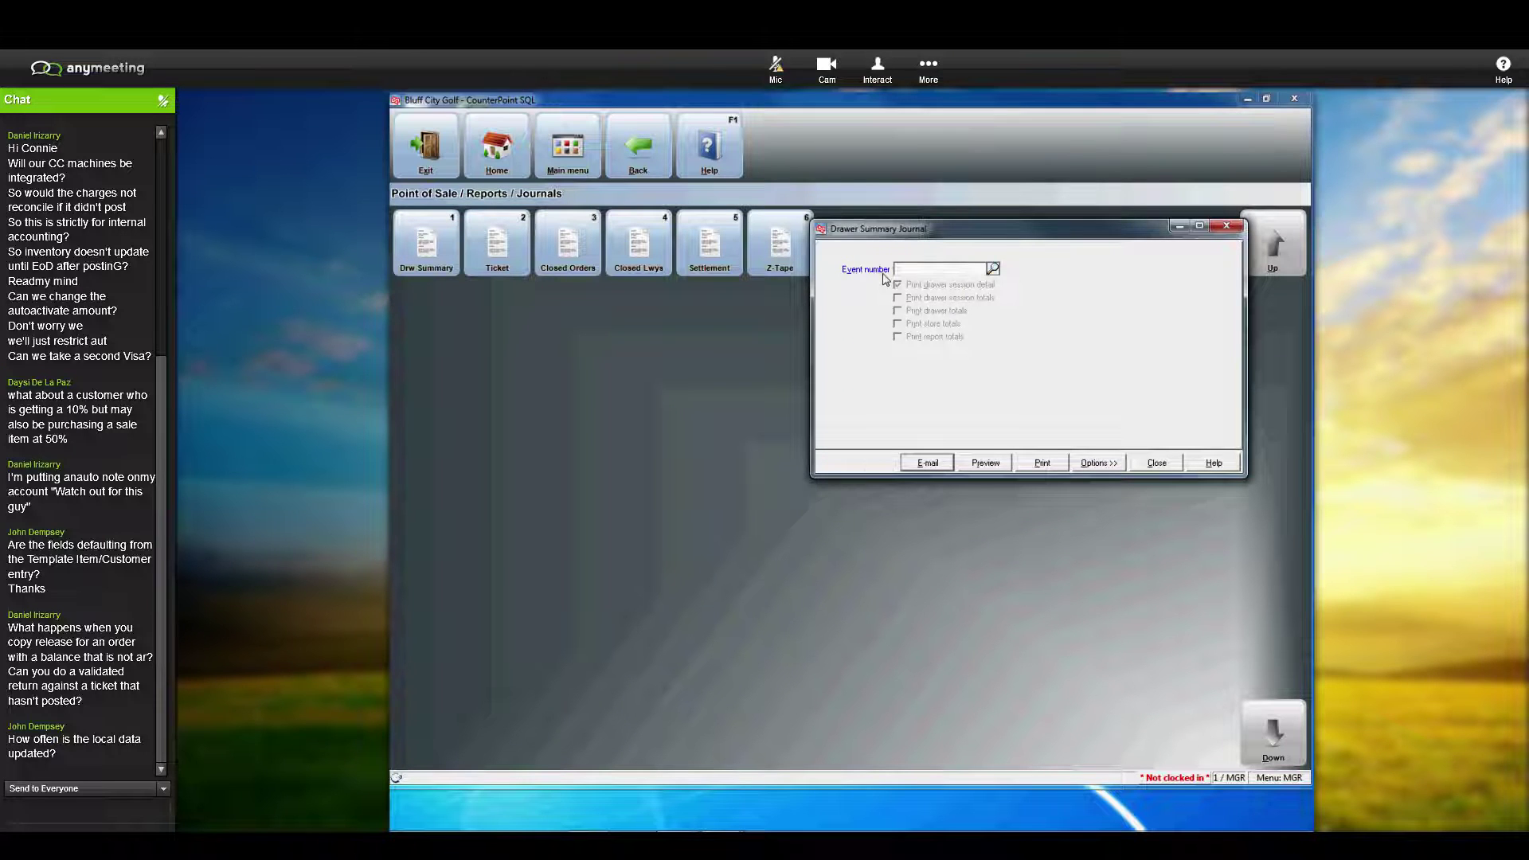
{"action": "left_click", "coordinate": [993, 270]}
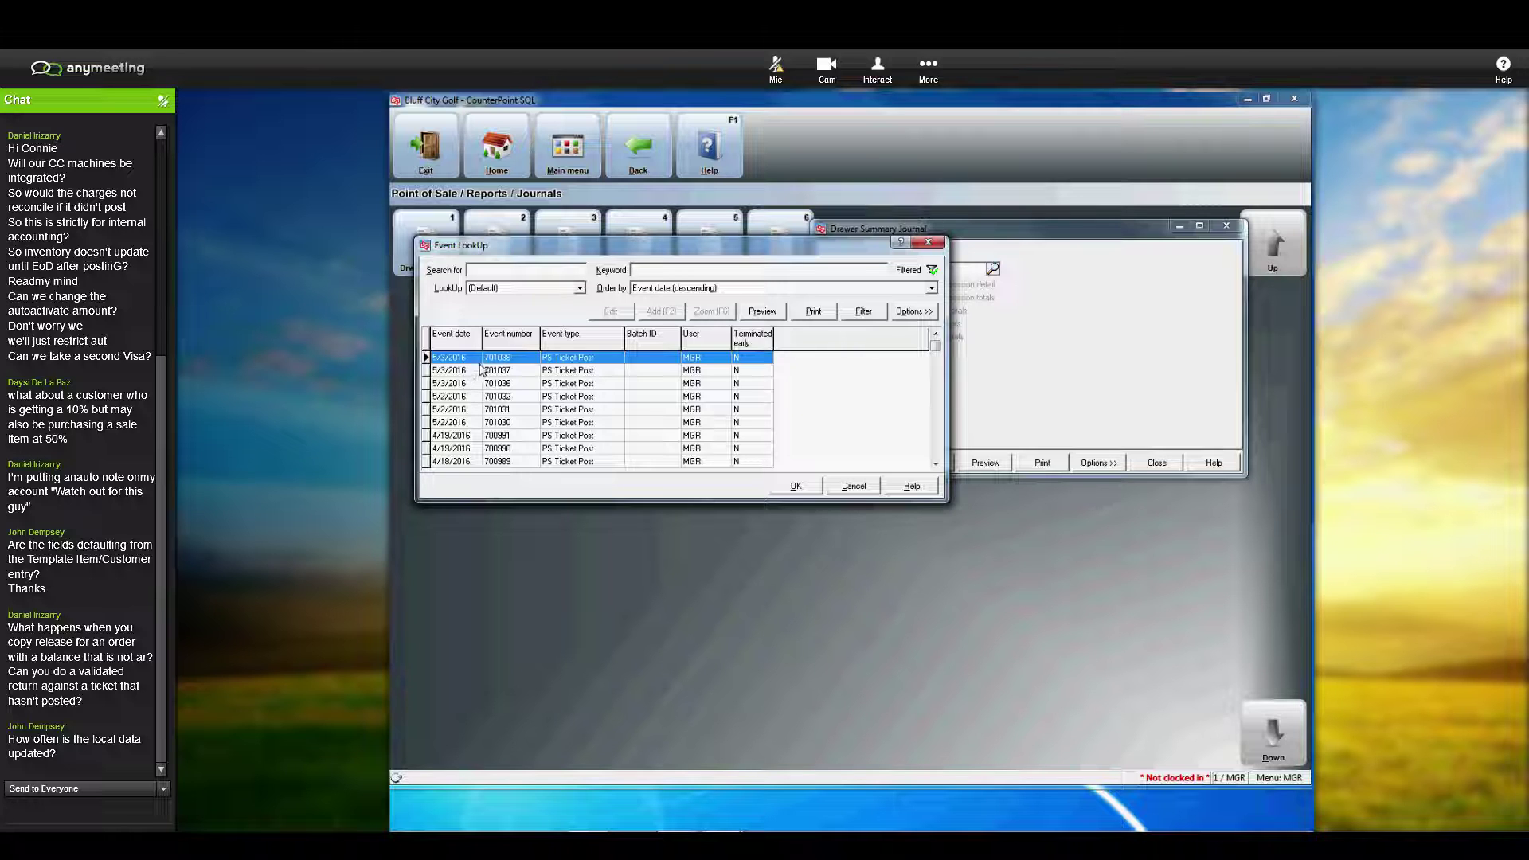
{"action": "left_click", "coordinate": [794, 486]}
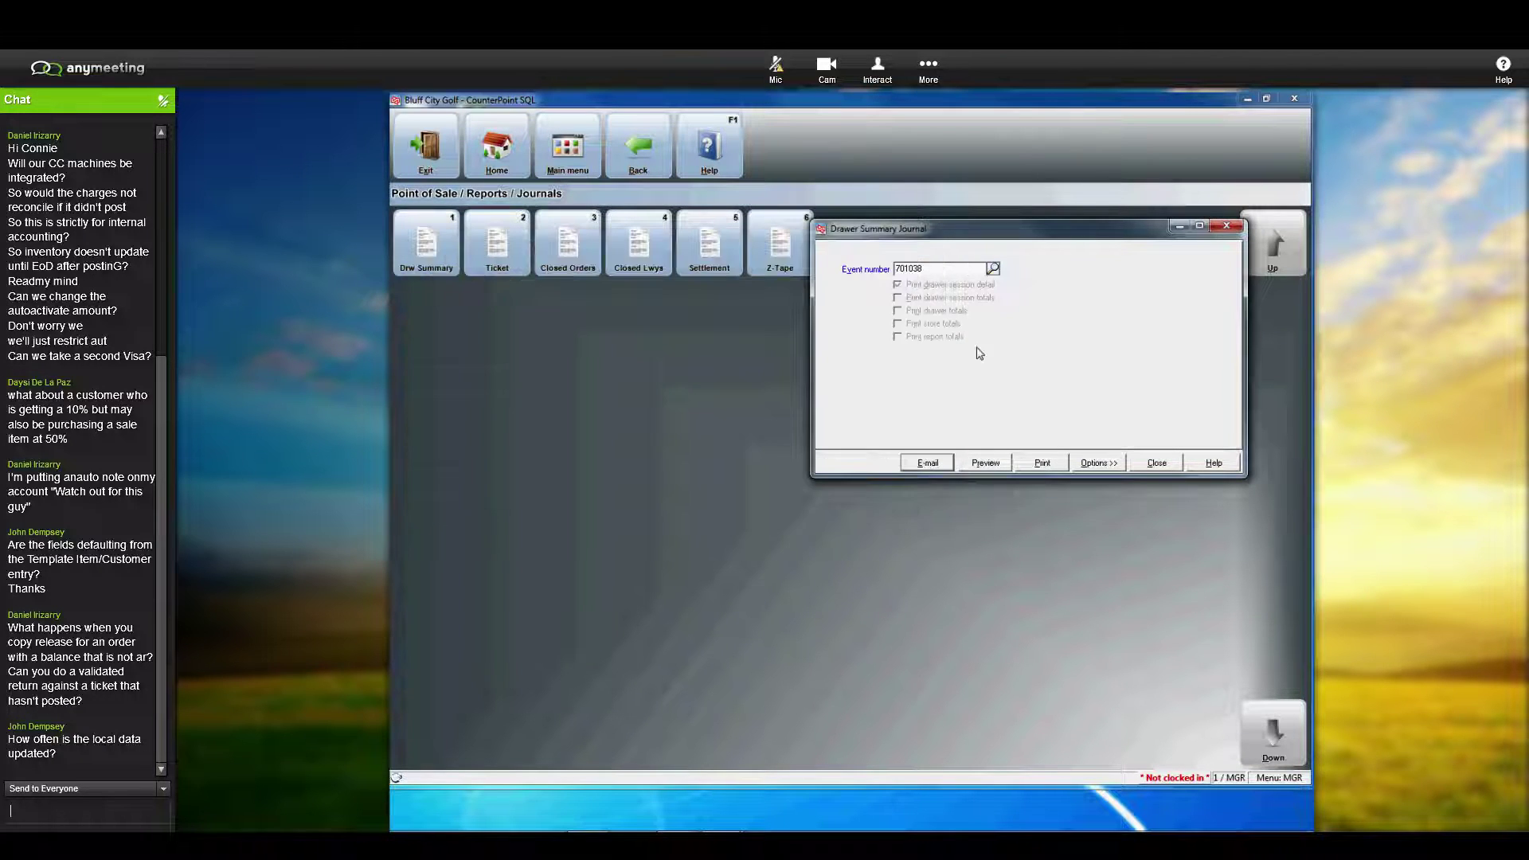
{"action": "left_click", "coordinate": [986, 462]}
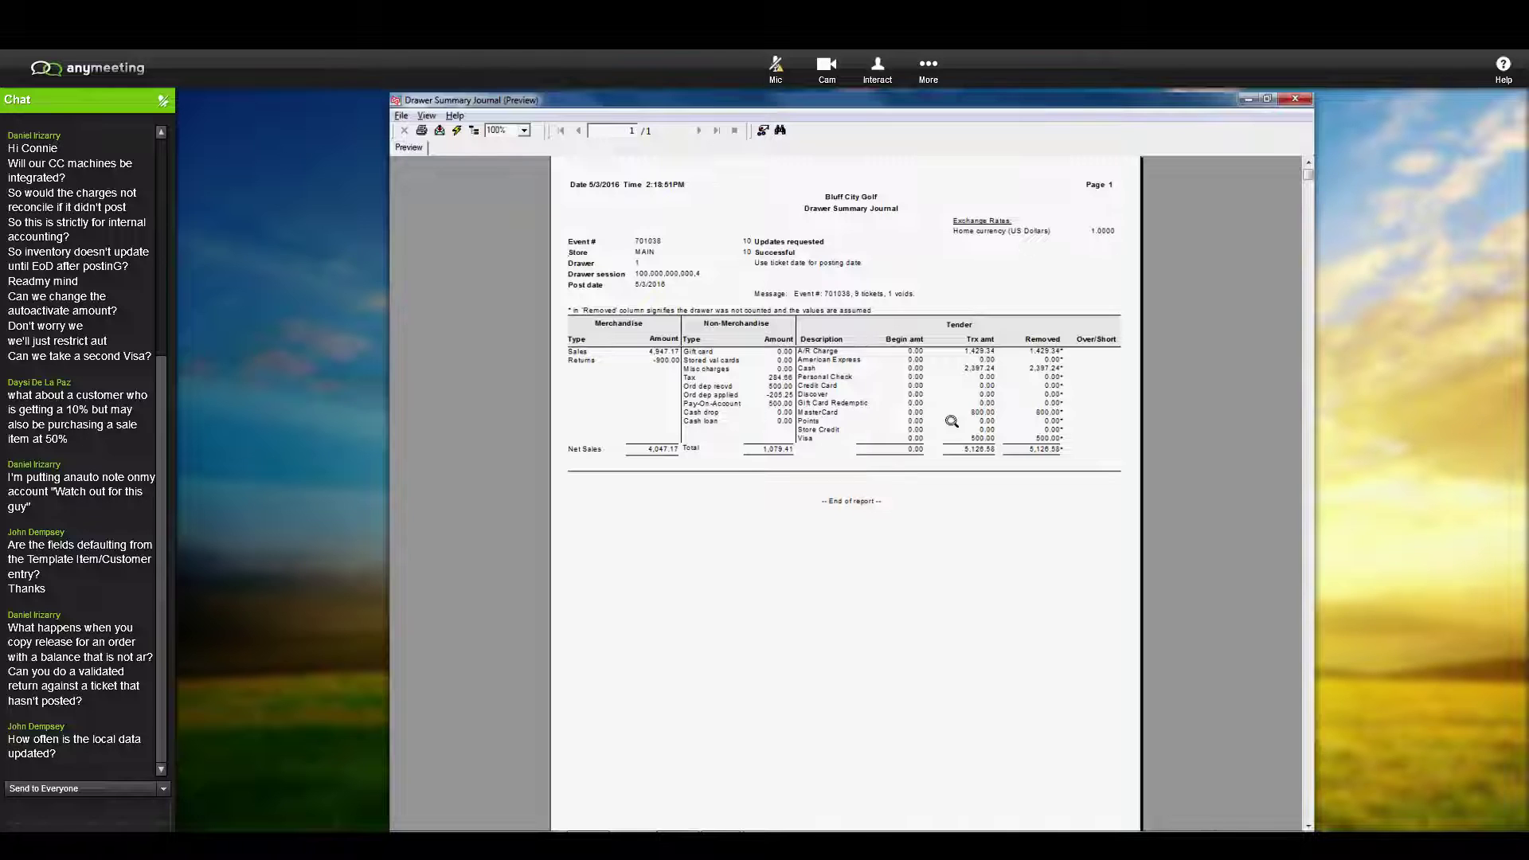
{"action": "left_click", "coordinate": [1296, 102]}
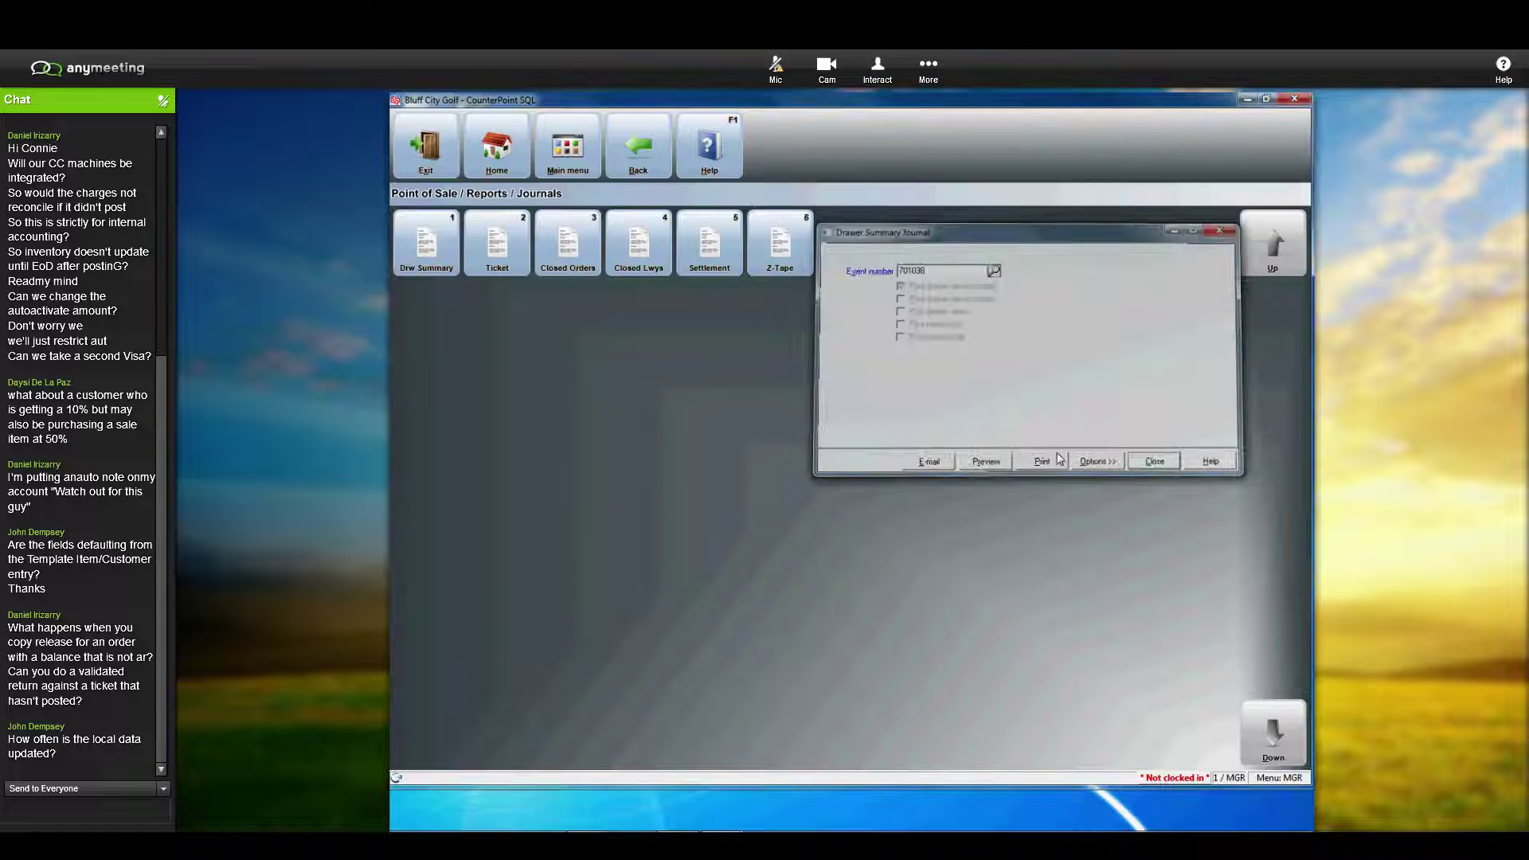
{"action": "left_click", "coordinate": [1154, 461]}
Step: Set up the Drawer Summary History report for store MAIN and all drawers, with drawer session detail off and store totals on
{"action": "left_click", "coordinate": [638, 148]}
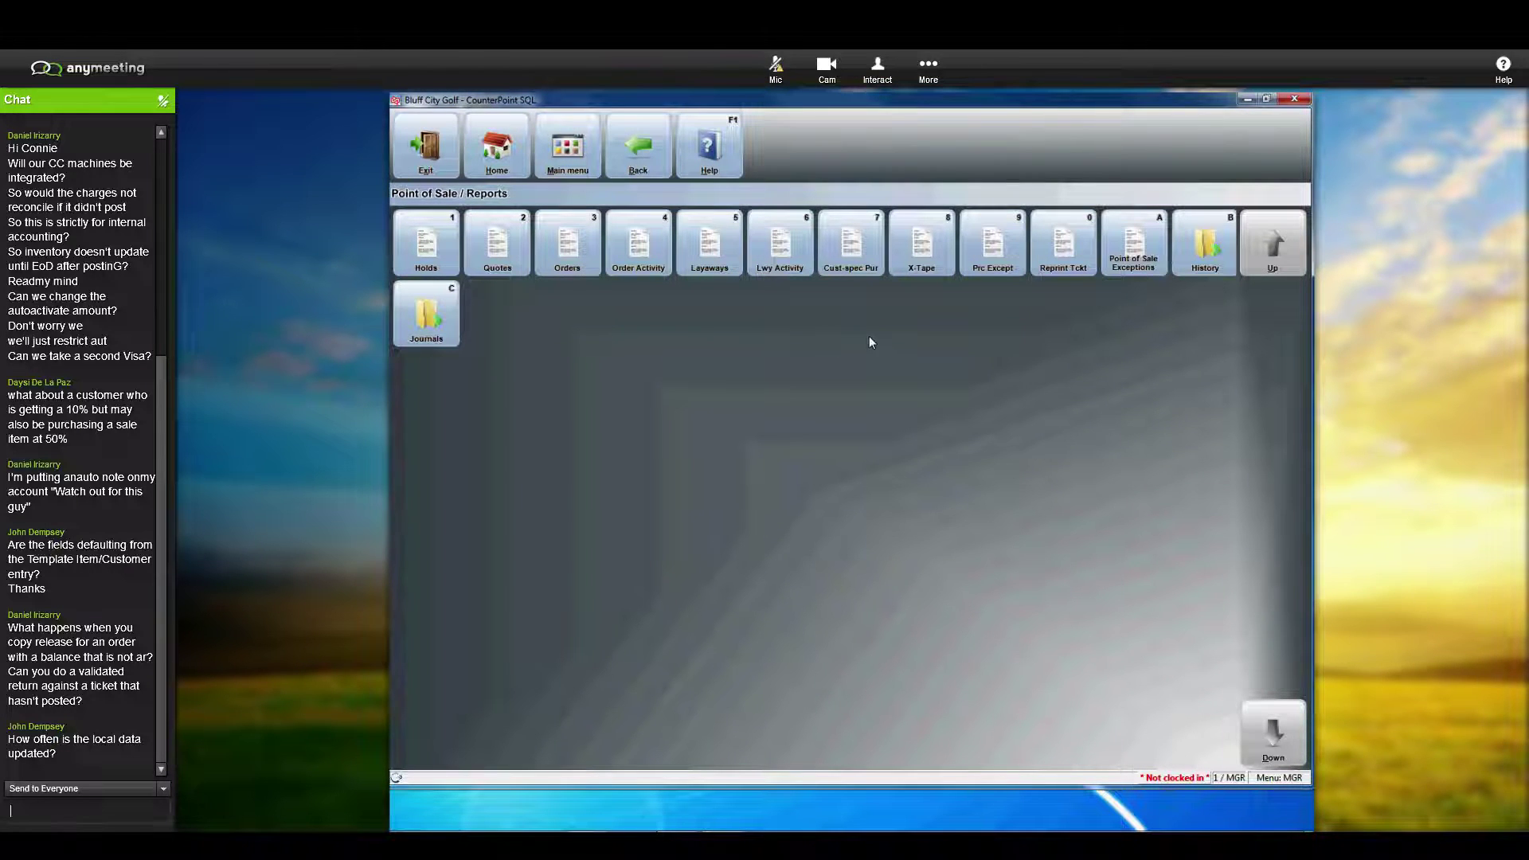
{"action": "left_click", "coordinate": [1206, 250]}
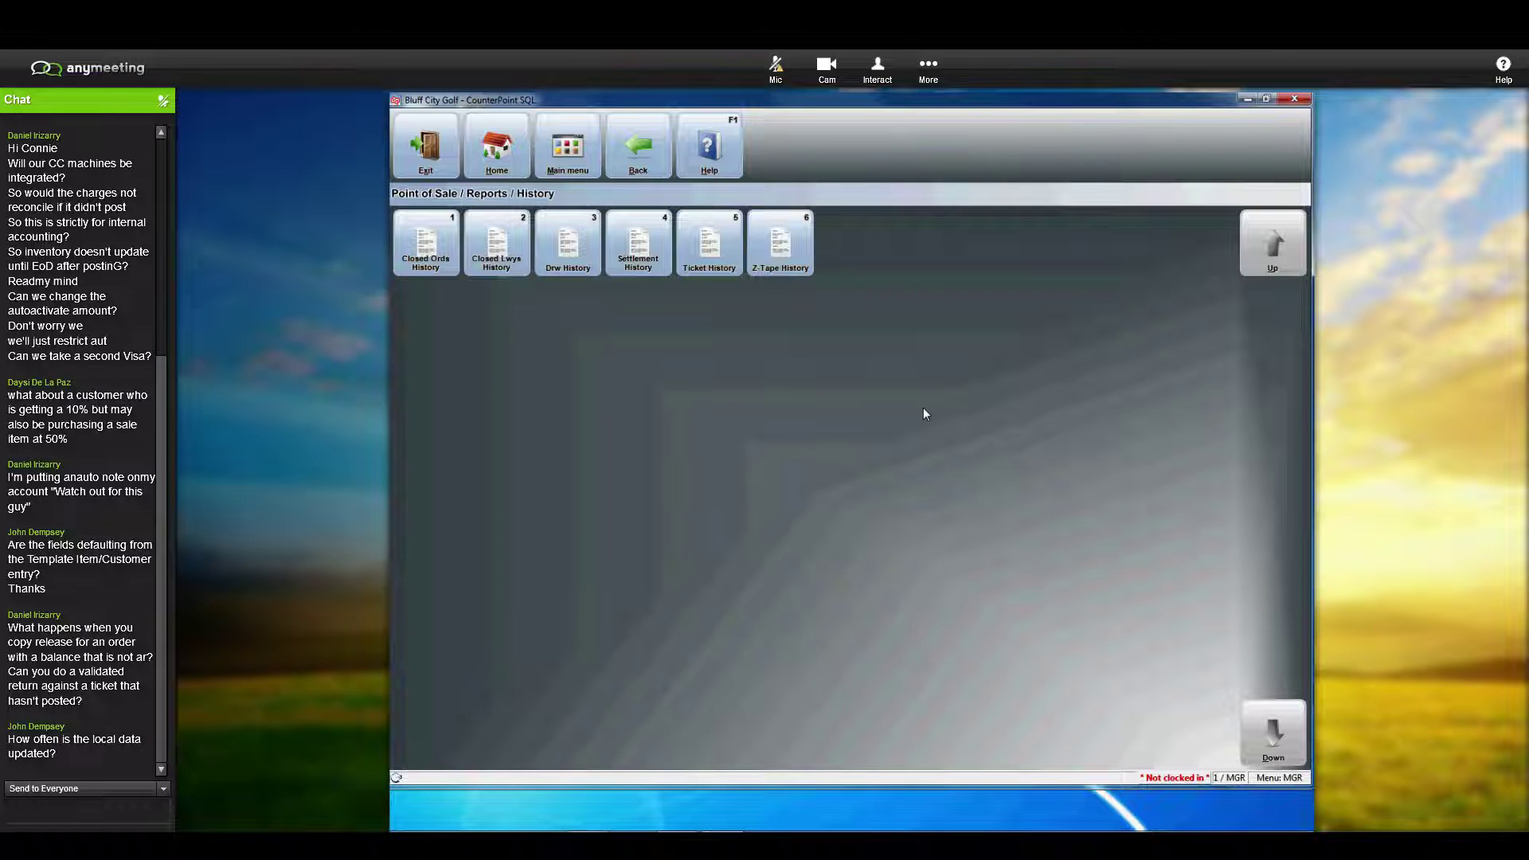
{"action": "left_click", "coordinate": [567, 243]}
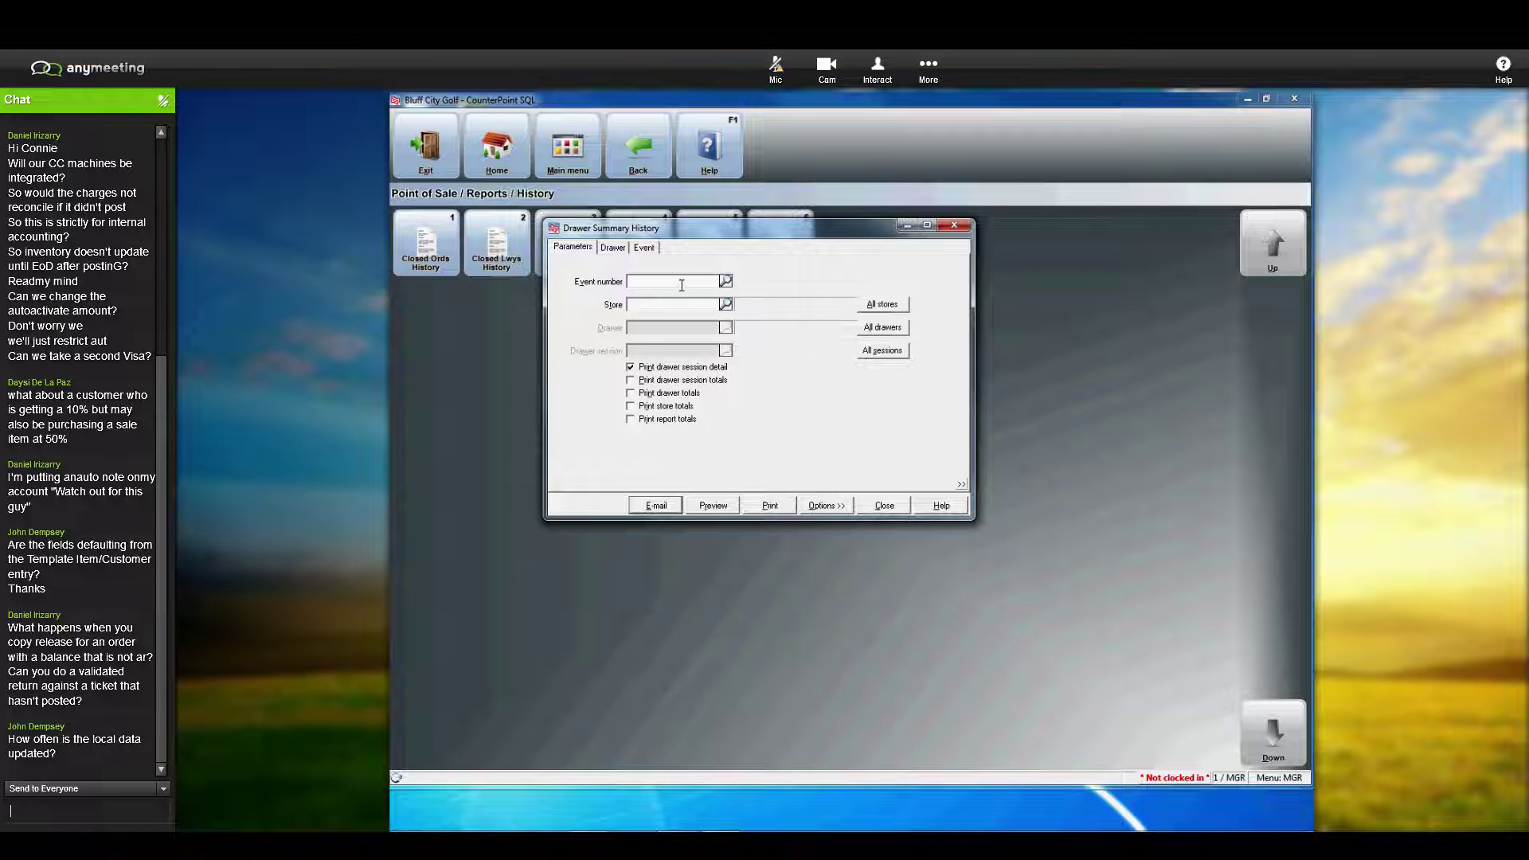
{"action": "left_click", "coordinate": [667, 307]}
{"action": "type", "text": "MAIN"}
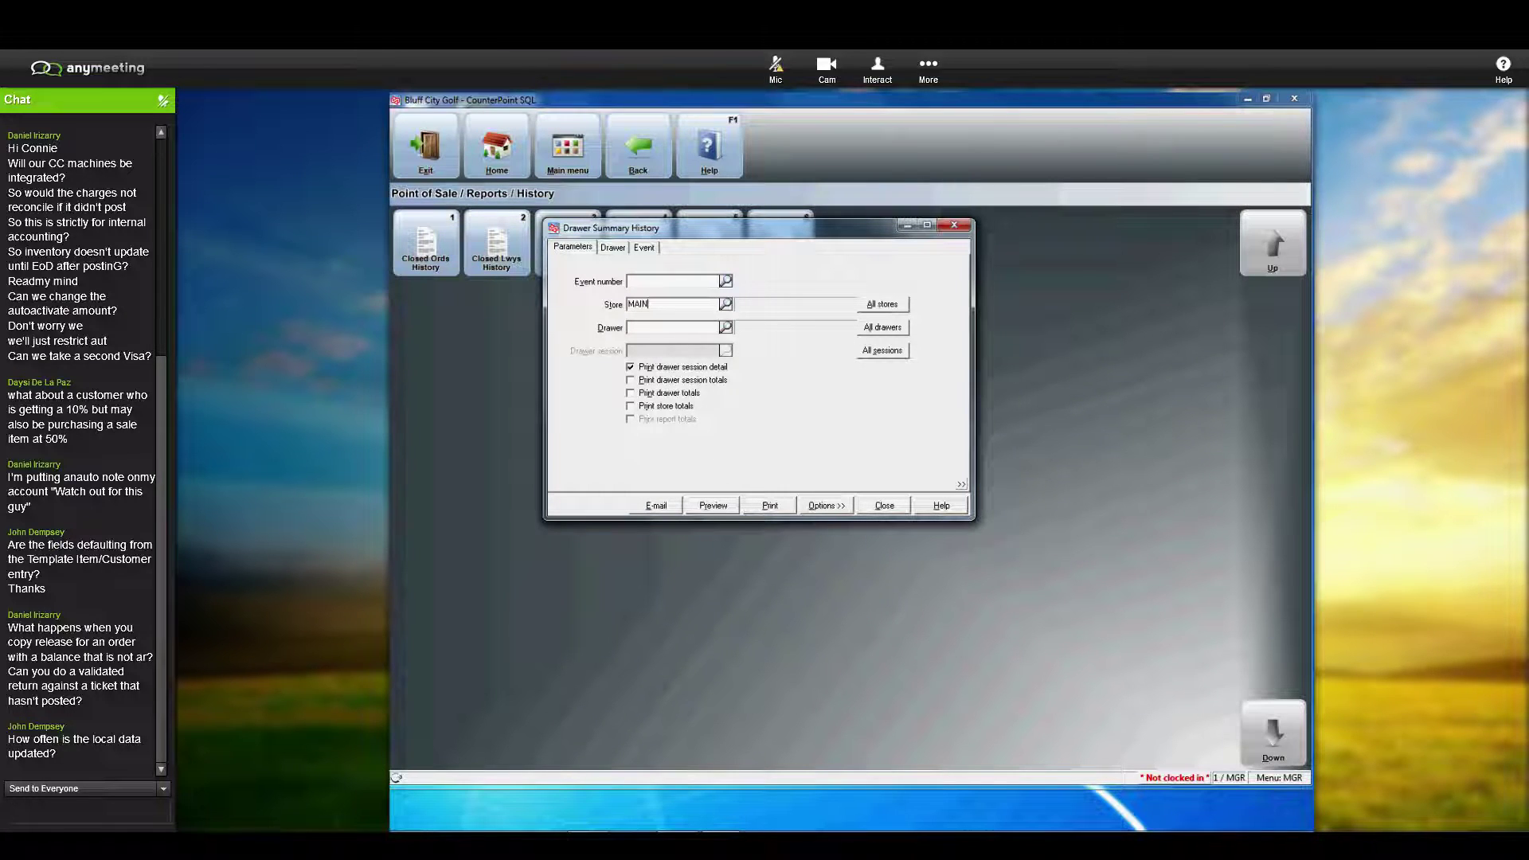
{"action": "left_click", "coordinate": [882, 328]}
{"action": "left_click", "coordinate": [631, 368]}
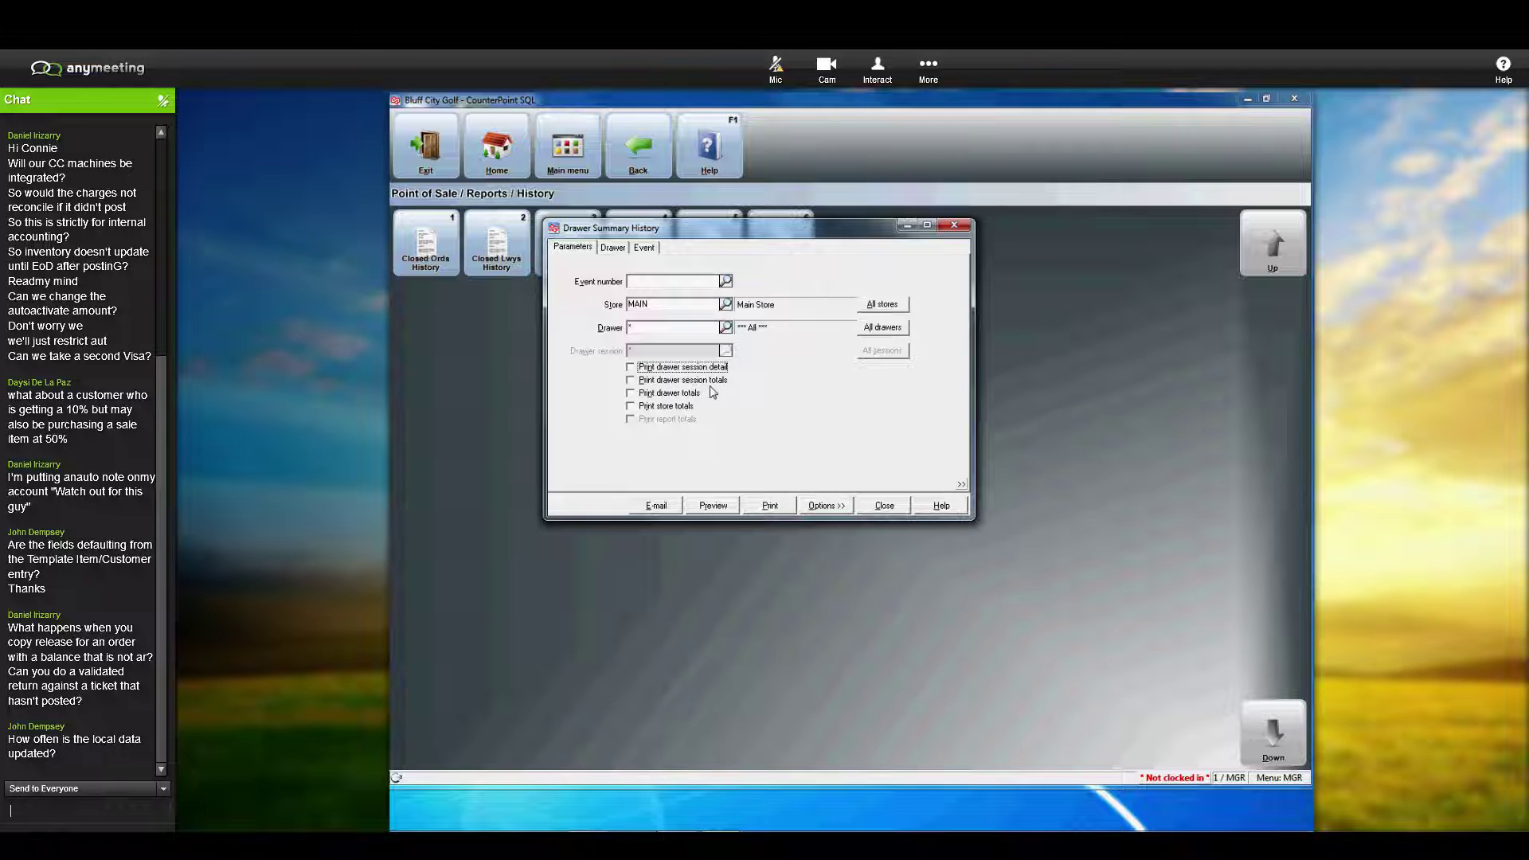
{"action": "left_click", "coordinate": [631, 407]}
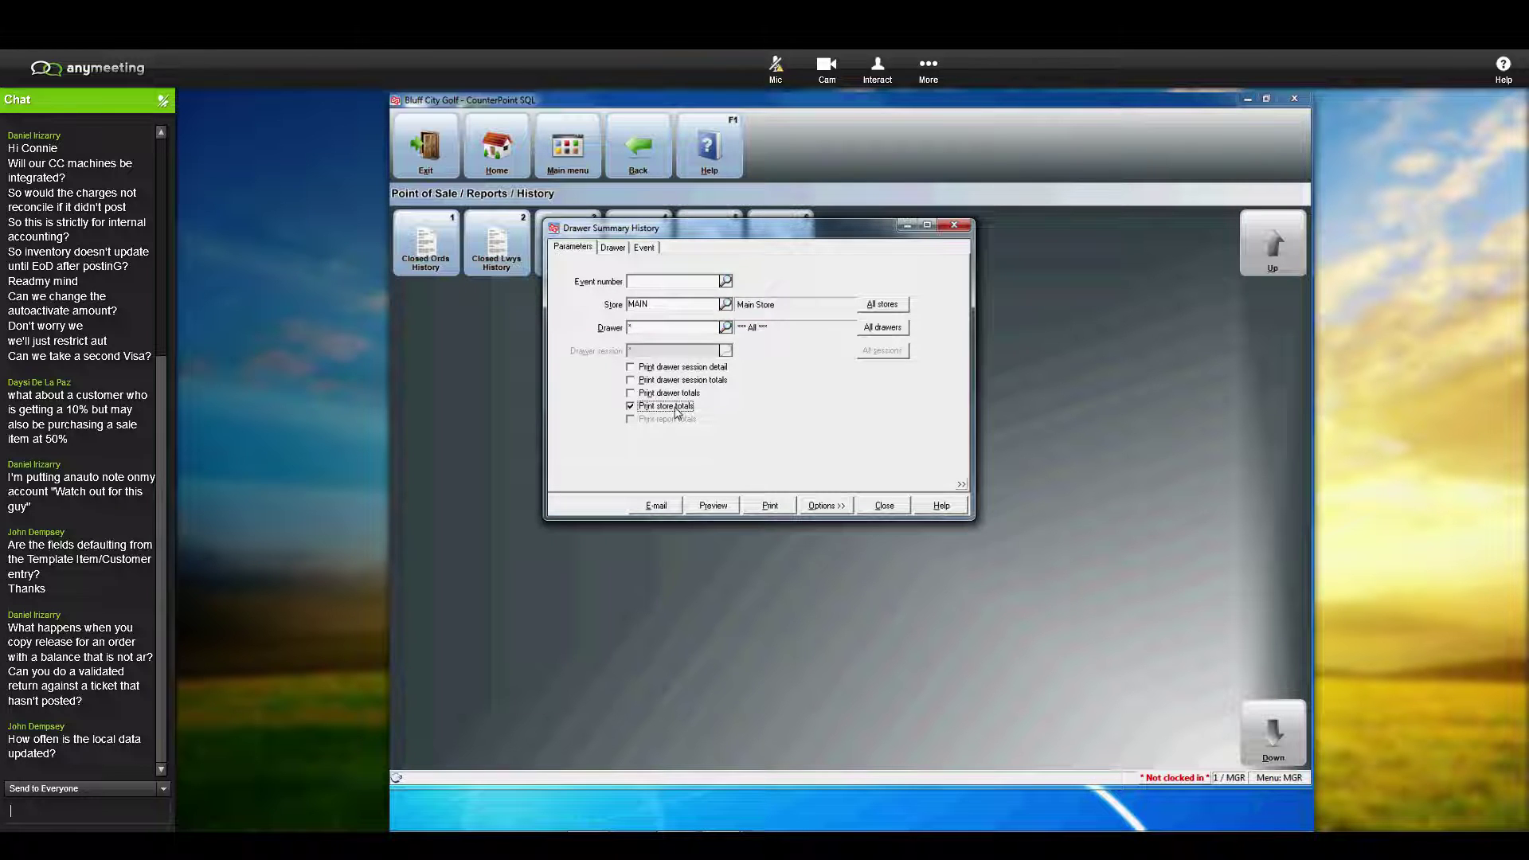
Step: Limit the Drawer Summary History to post dates 5/1/2016 to 5/3/2016, preview the report and close the preview
{"action": "left_click", "coordinate": [646, 249]}
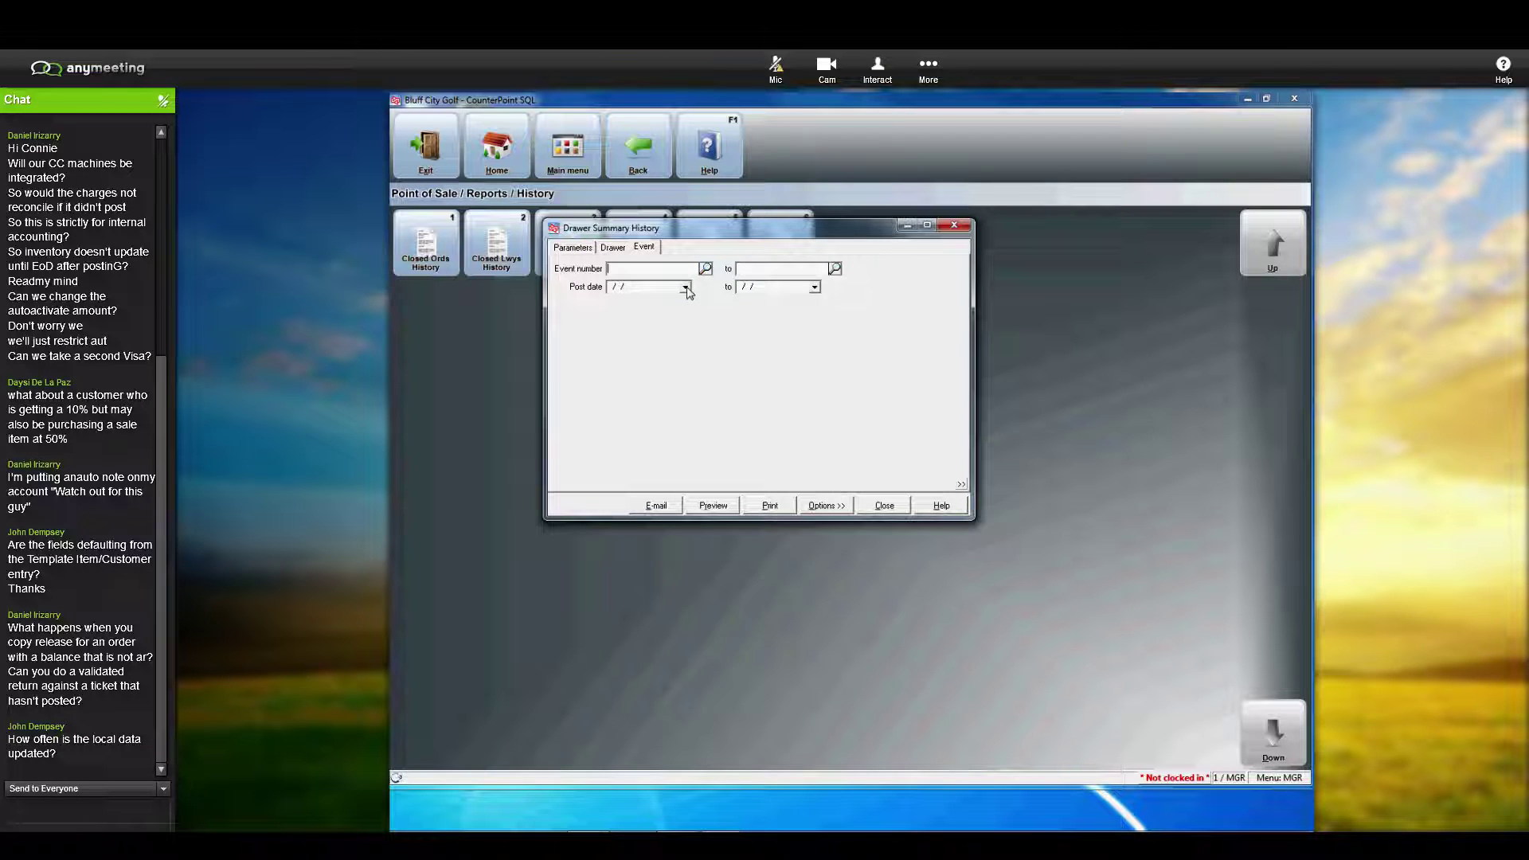
{"action": "left_click", "coordinate": [685, 288]}
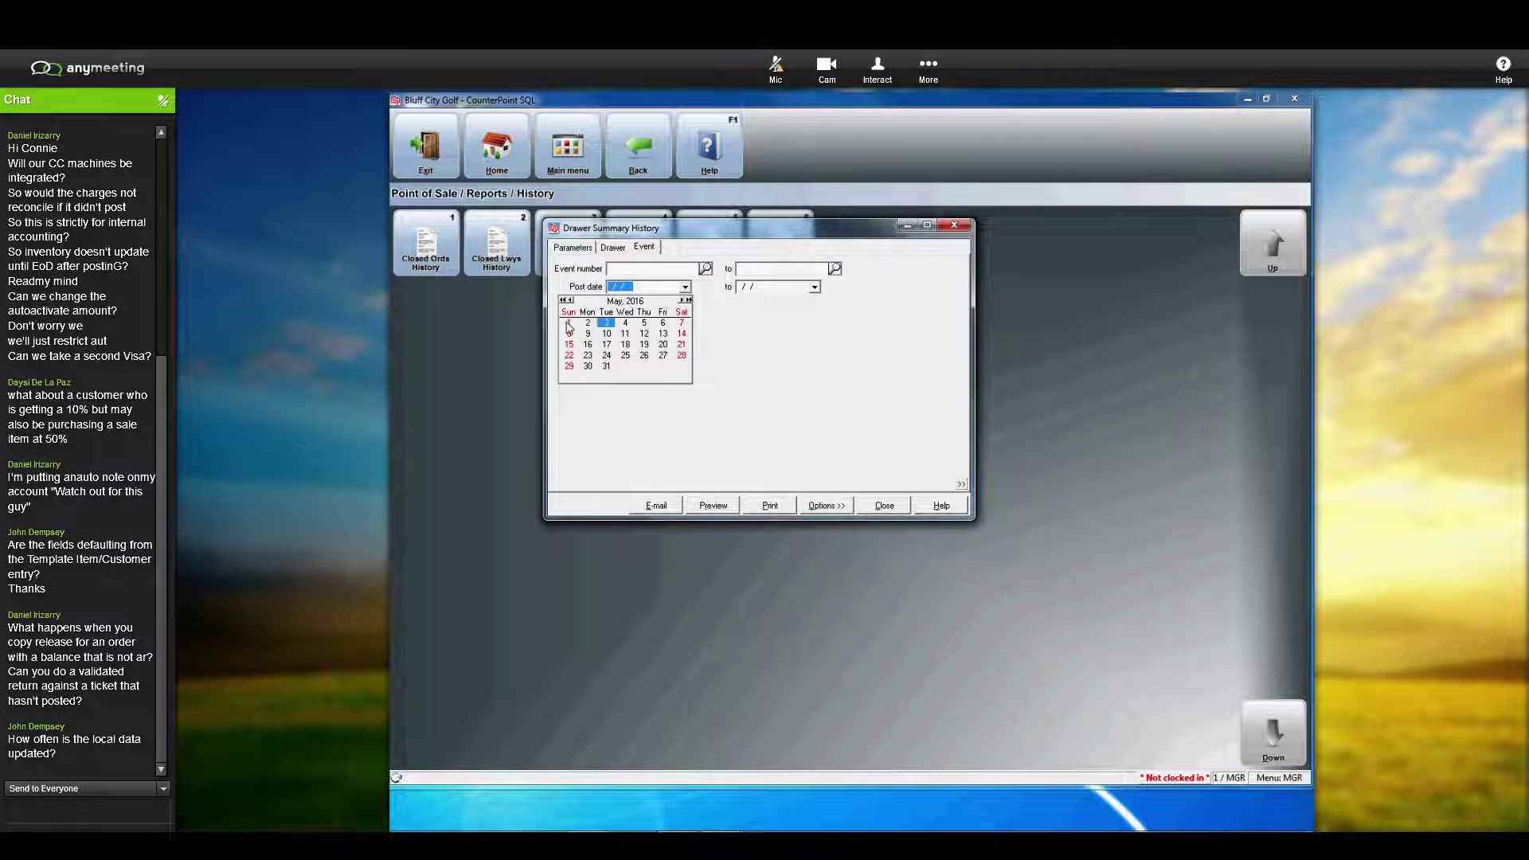
{"action": "left_click", "coordinate": [569, 323]}
{"action": "left_click", "coordinate": [814, 286]}
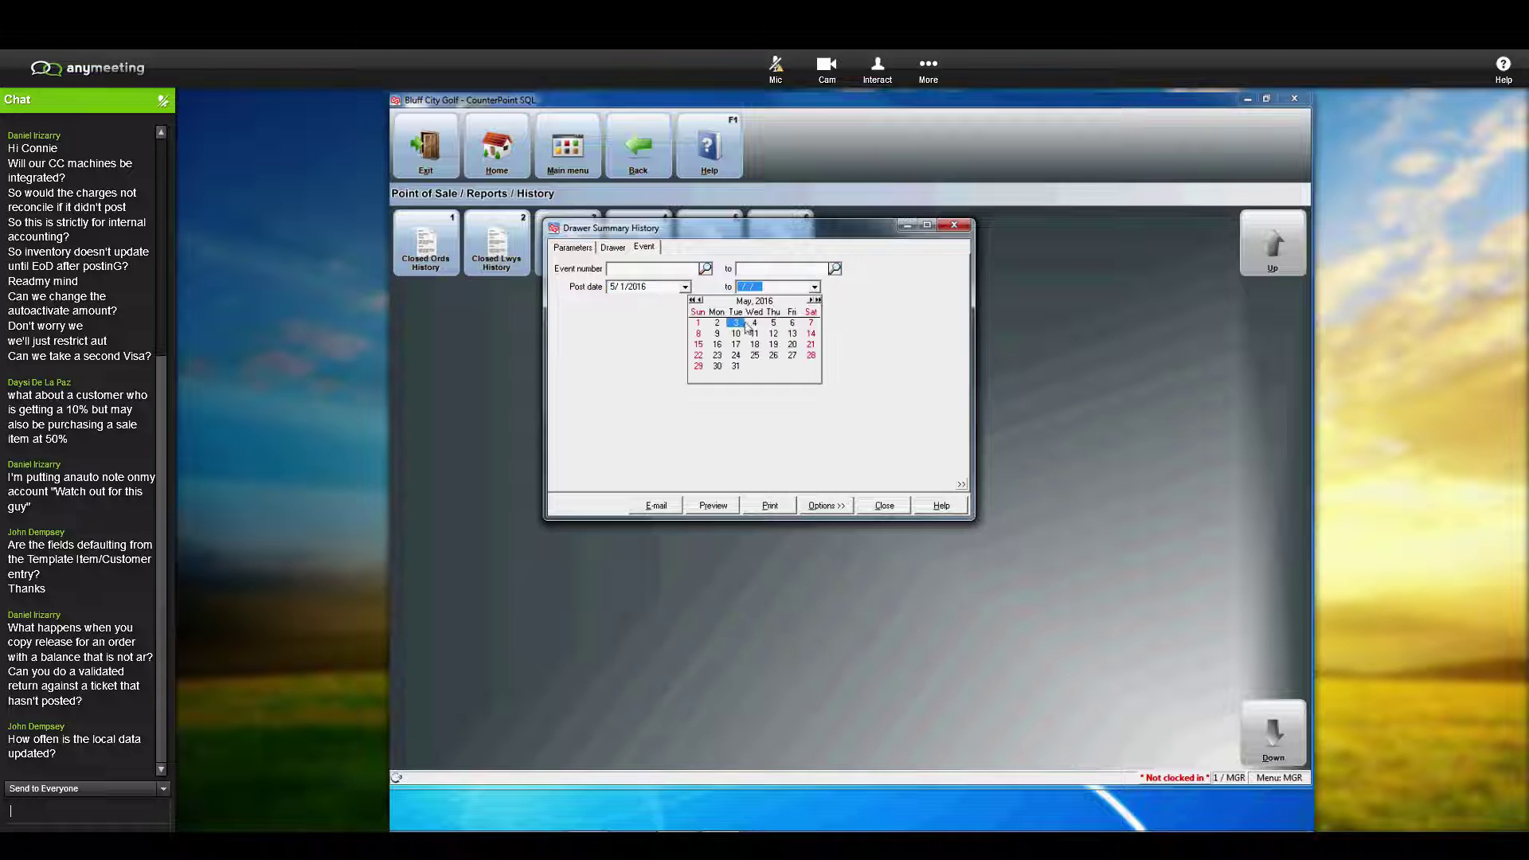
{"action": "left_click", "coordinate": [739, 323]}
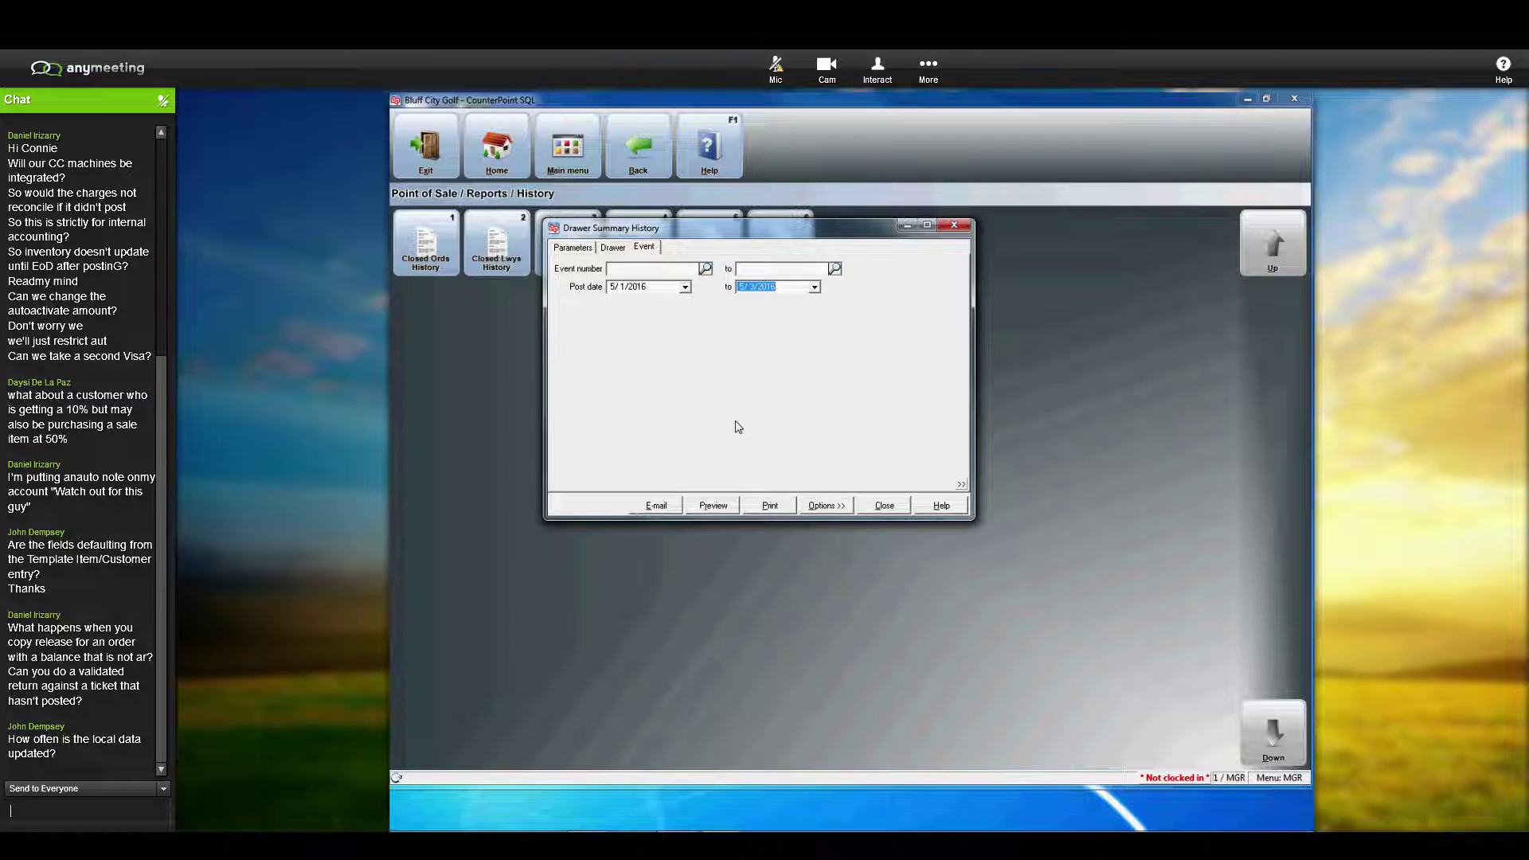
{"action": "left_click", "coordinate": [714, 505]}
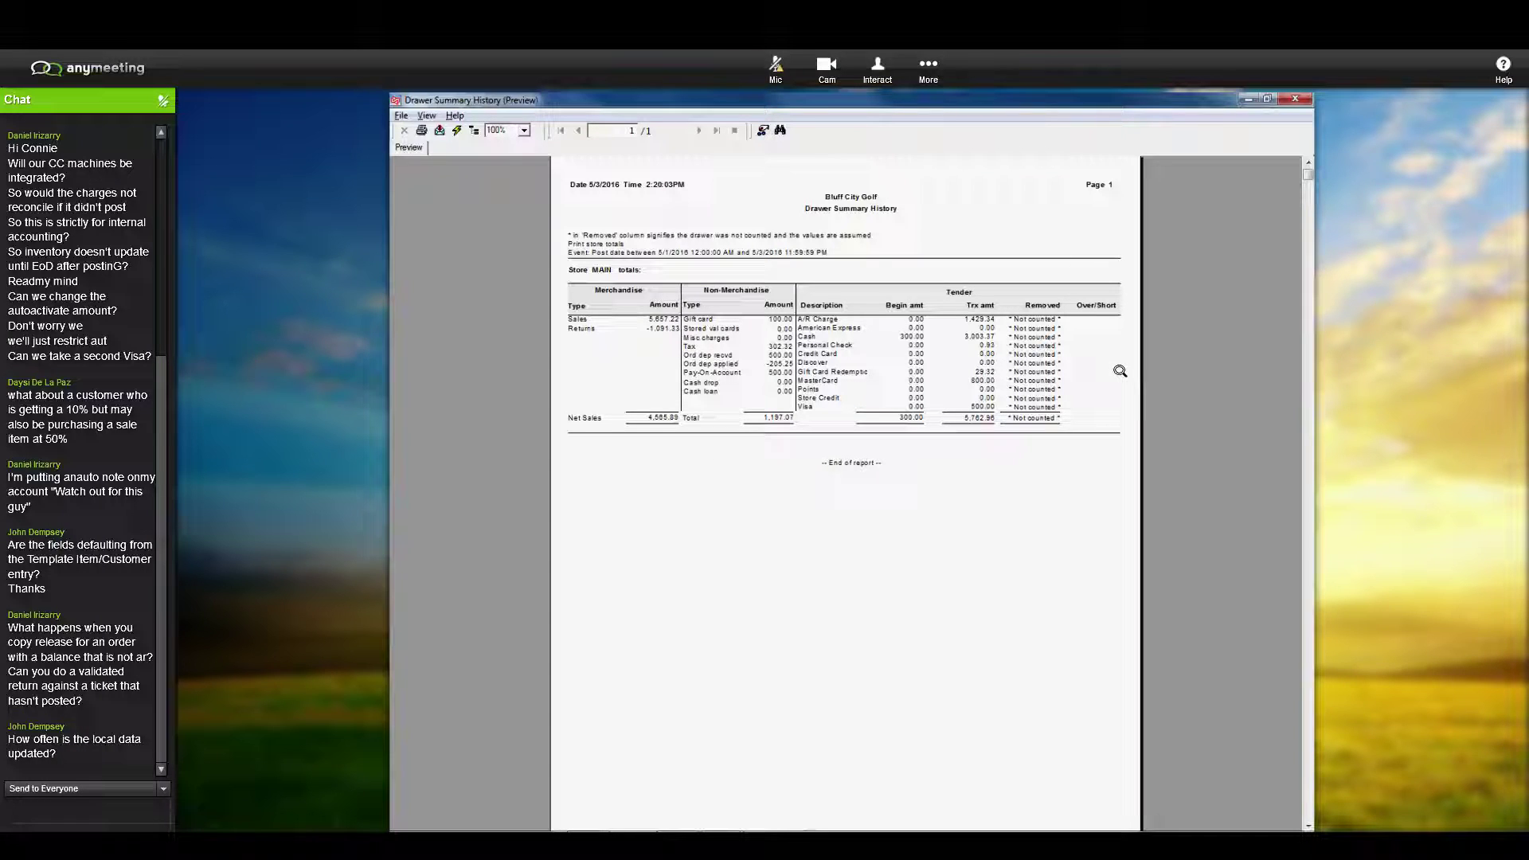
{"action": "left_click", "coordinate": [1295, 100]}
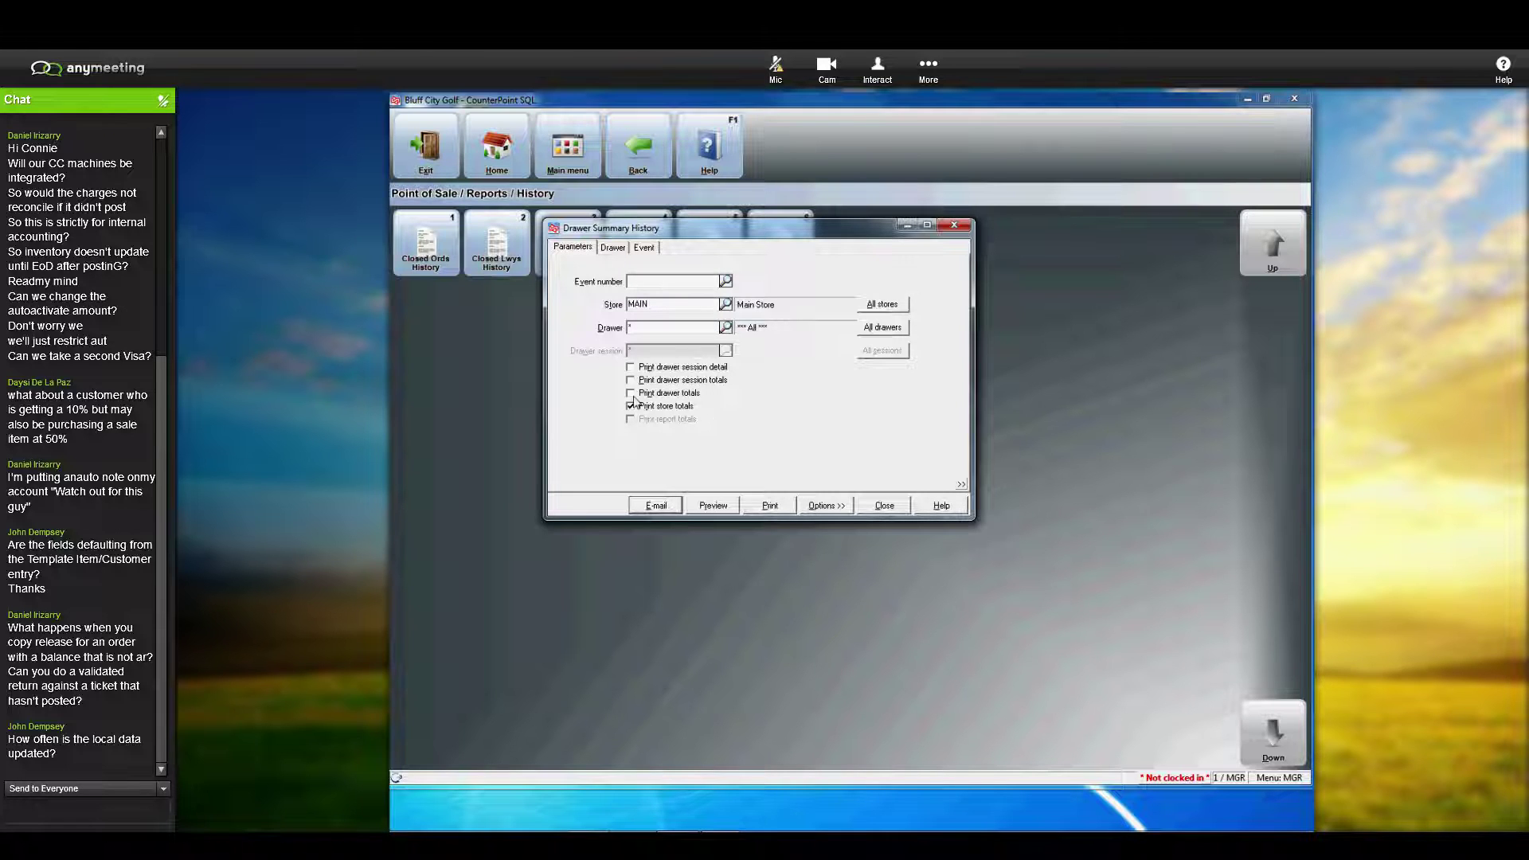
Step: Add drawer totals to the Drawer Summary History, preview the report, and close it along with its settings
{"action": "left_click", "coordinate": [668, 393]}
{"action": "left_click", "coordinate": [716, 508]}
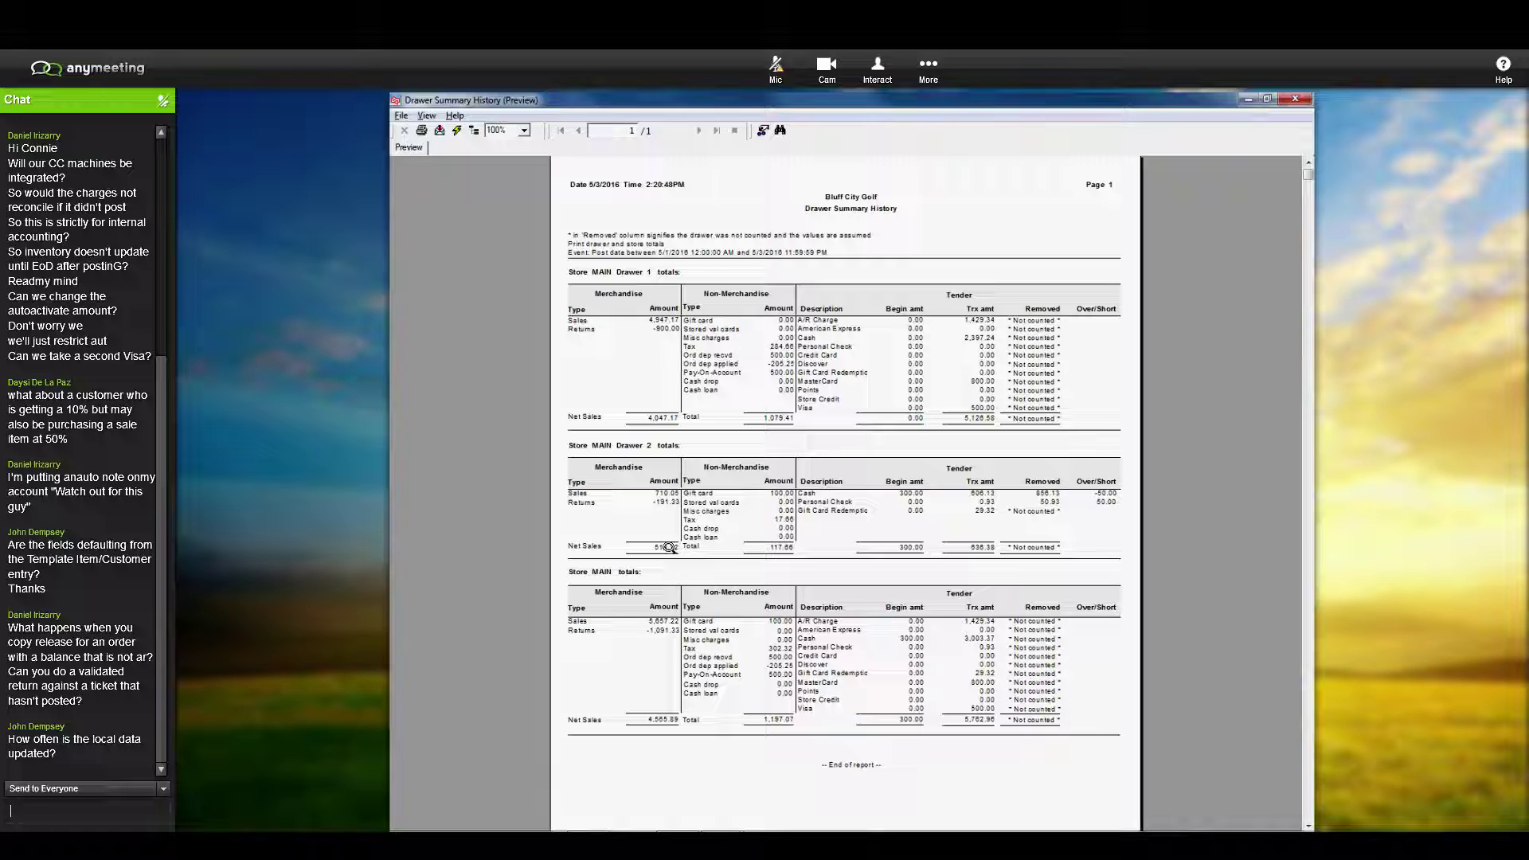
{"action": "left_click", "coordinate": [1296, 101]}
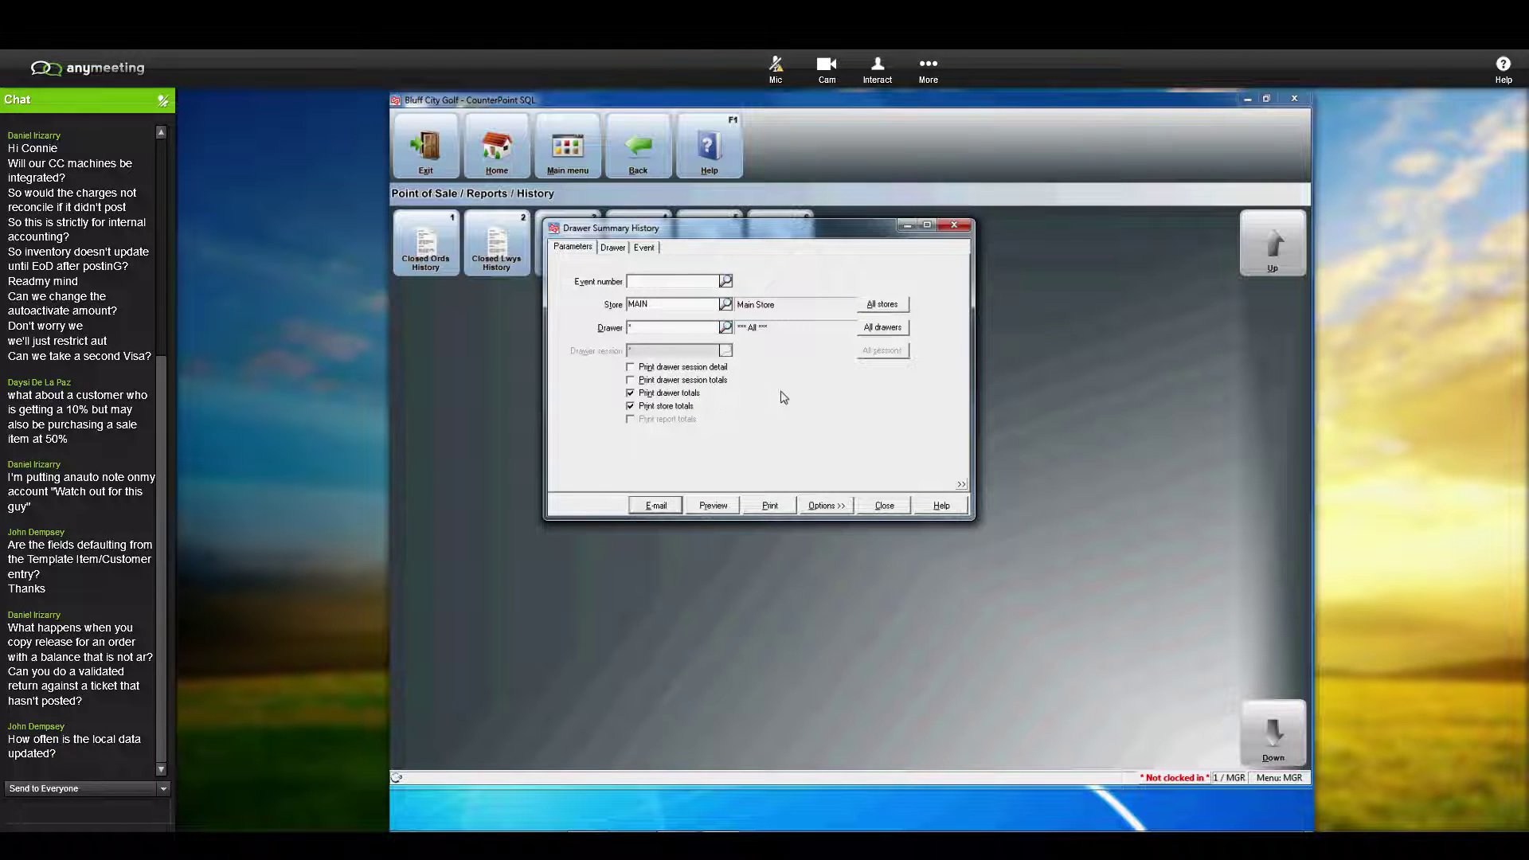
{"action": "left_click", "coordinate": [886, 508]}
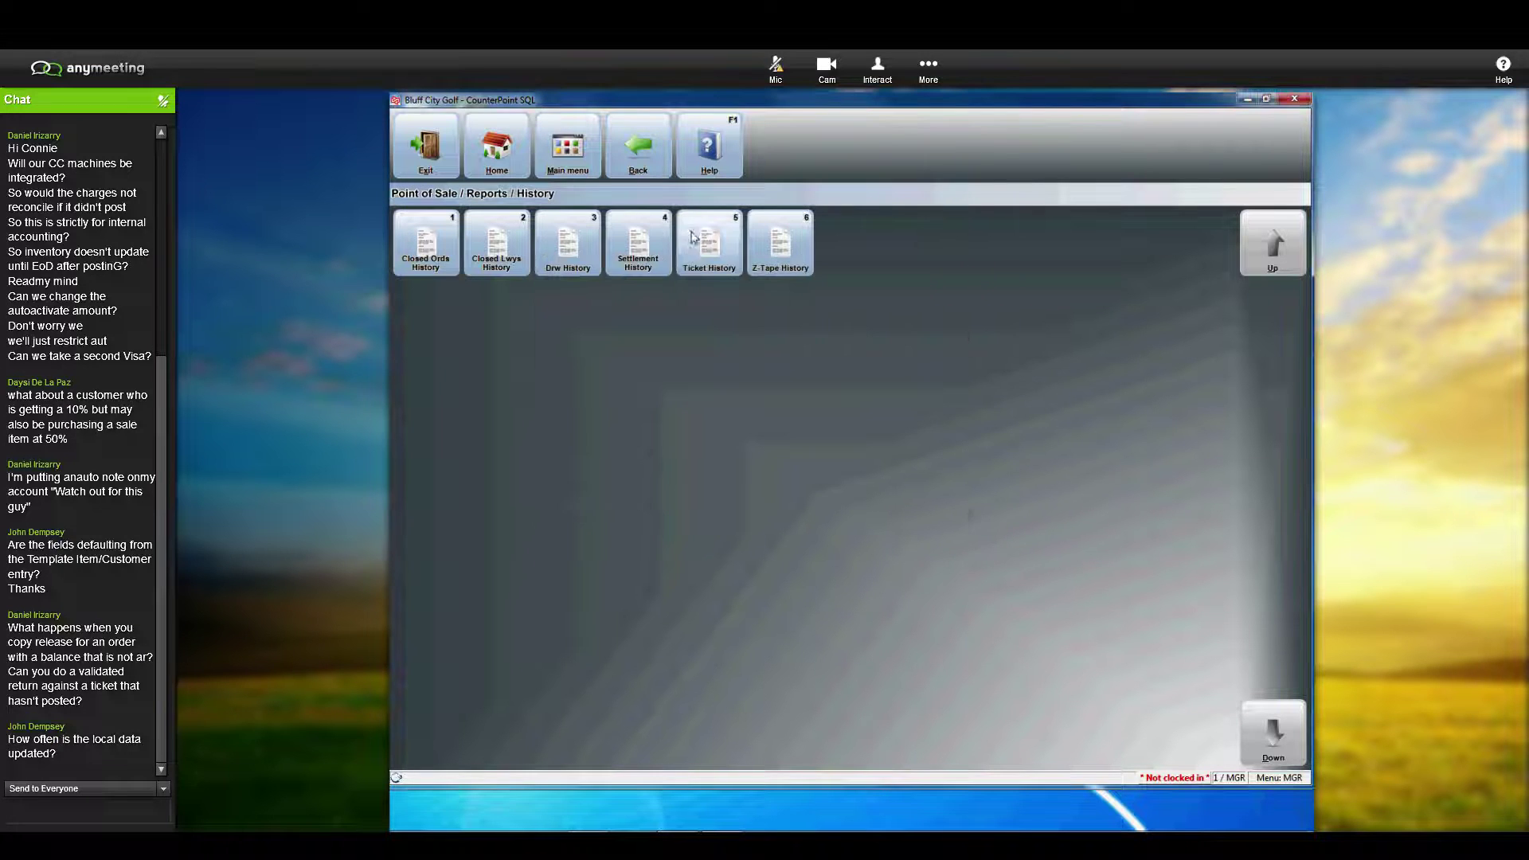
Step: Open the Orders Report from the Point of Sale reports and limit the date entered to 5/1/2016 through 5/3/2016
{"action": "left_click", "coordinate": [635, 146]}
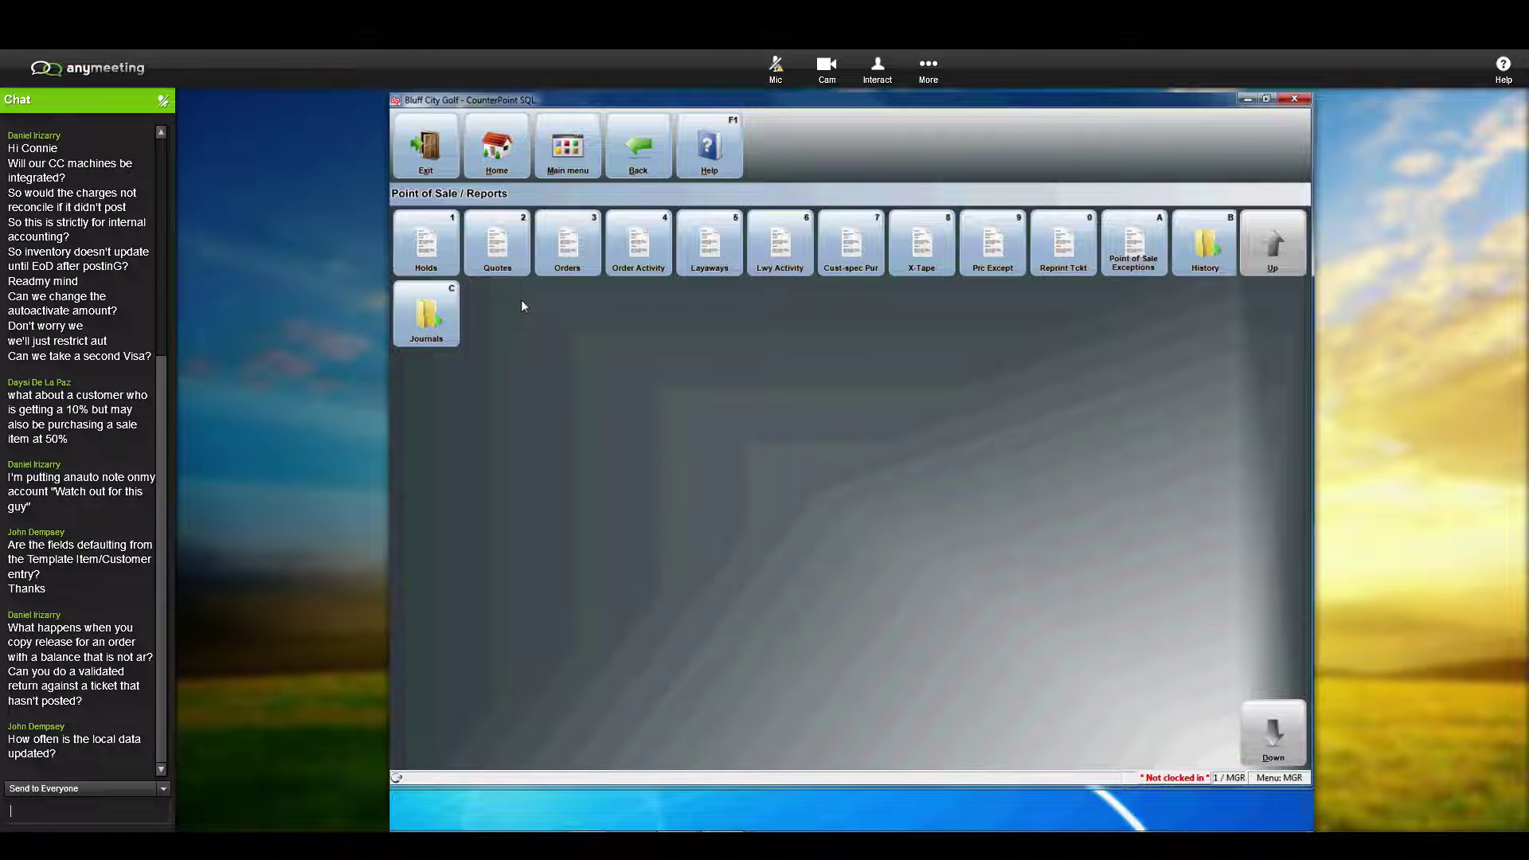
{"action": "left_click", "coordinate": [573, 255]}
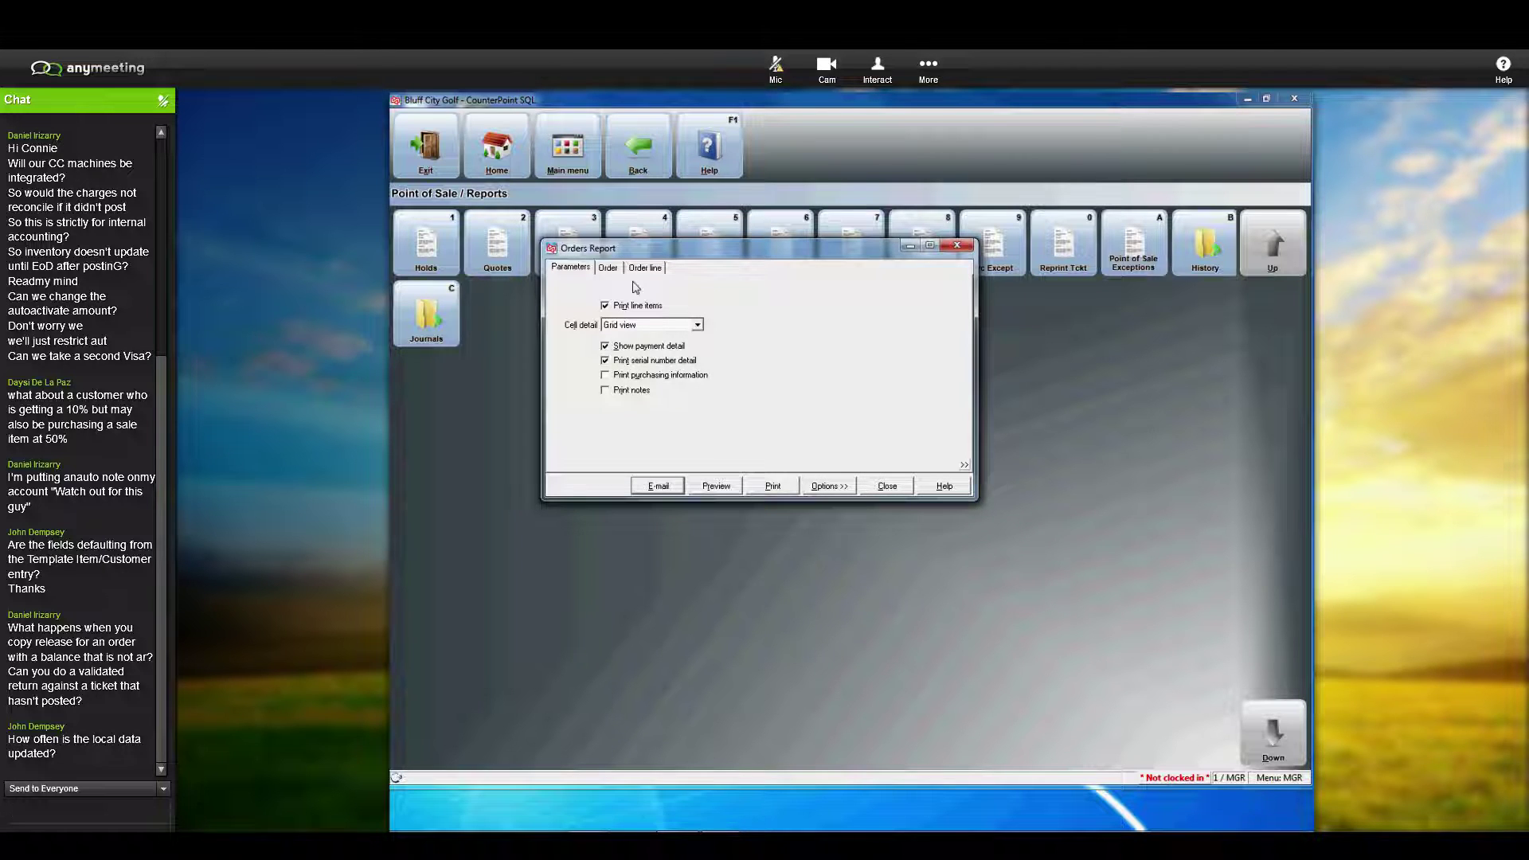
{"action": "left_click", "coordinate": [608, 269]}
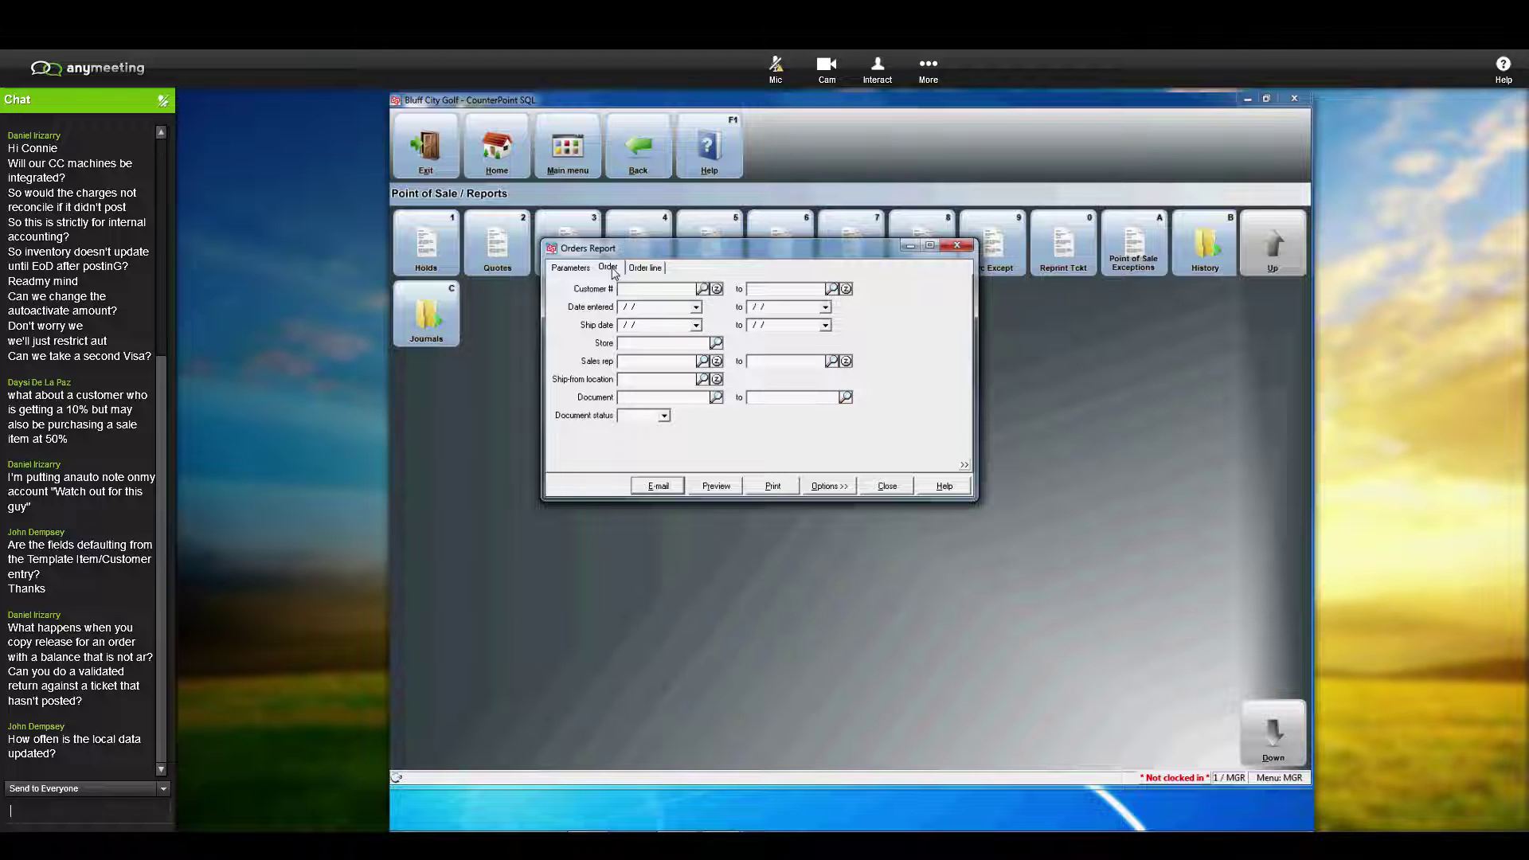
{"action": "left_click", "coordinate": [696, 309]}
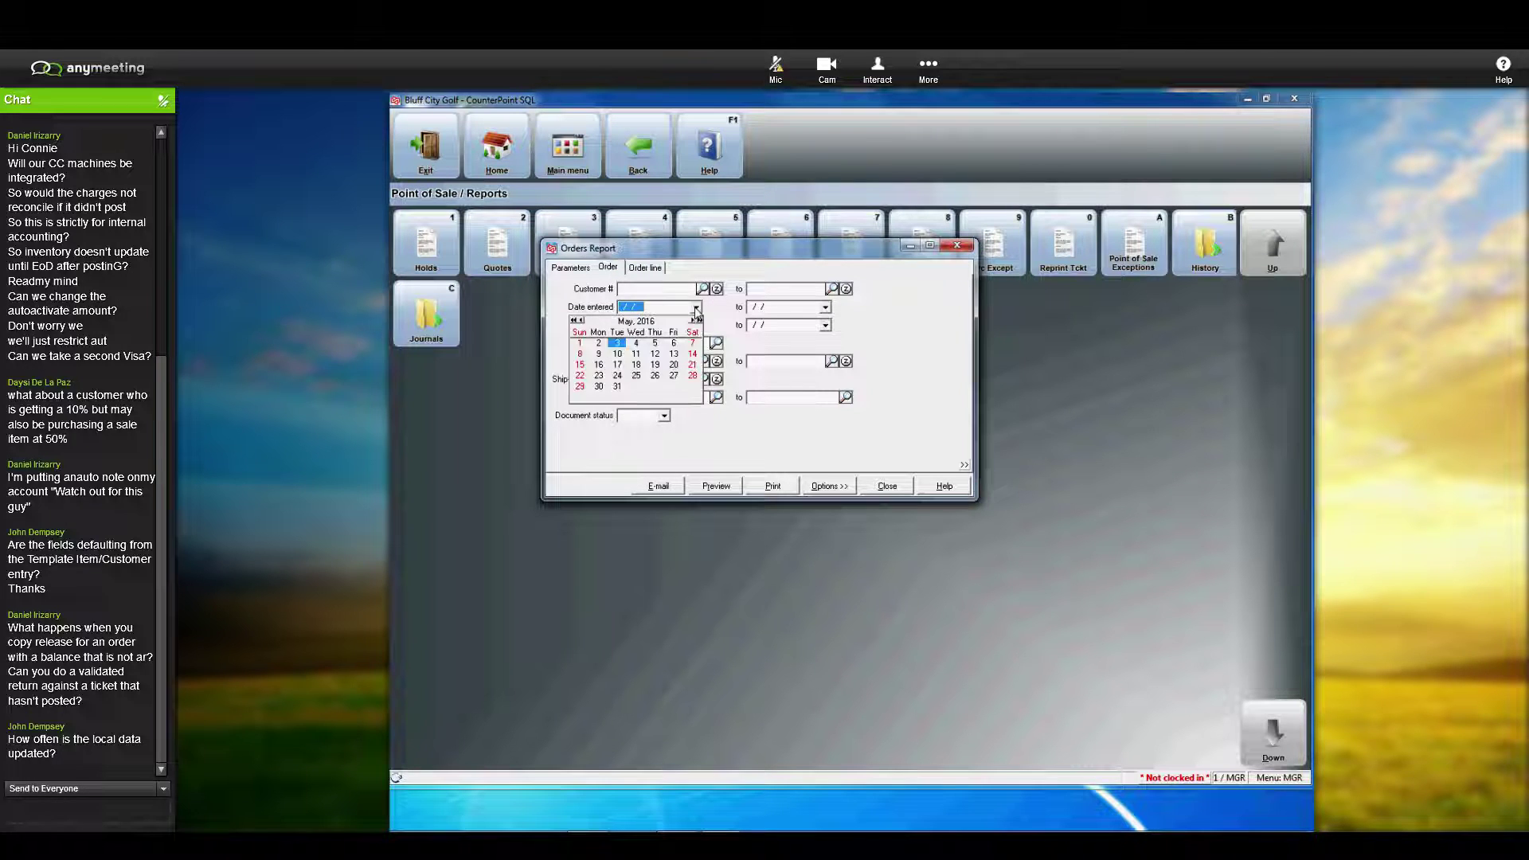
{"action": "left_click", "coordinate": [580, 344]}
{"action": "left_click", "coordinate": [825, 308]}
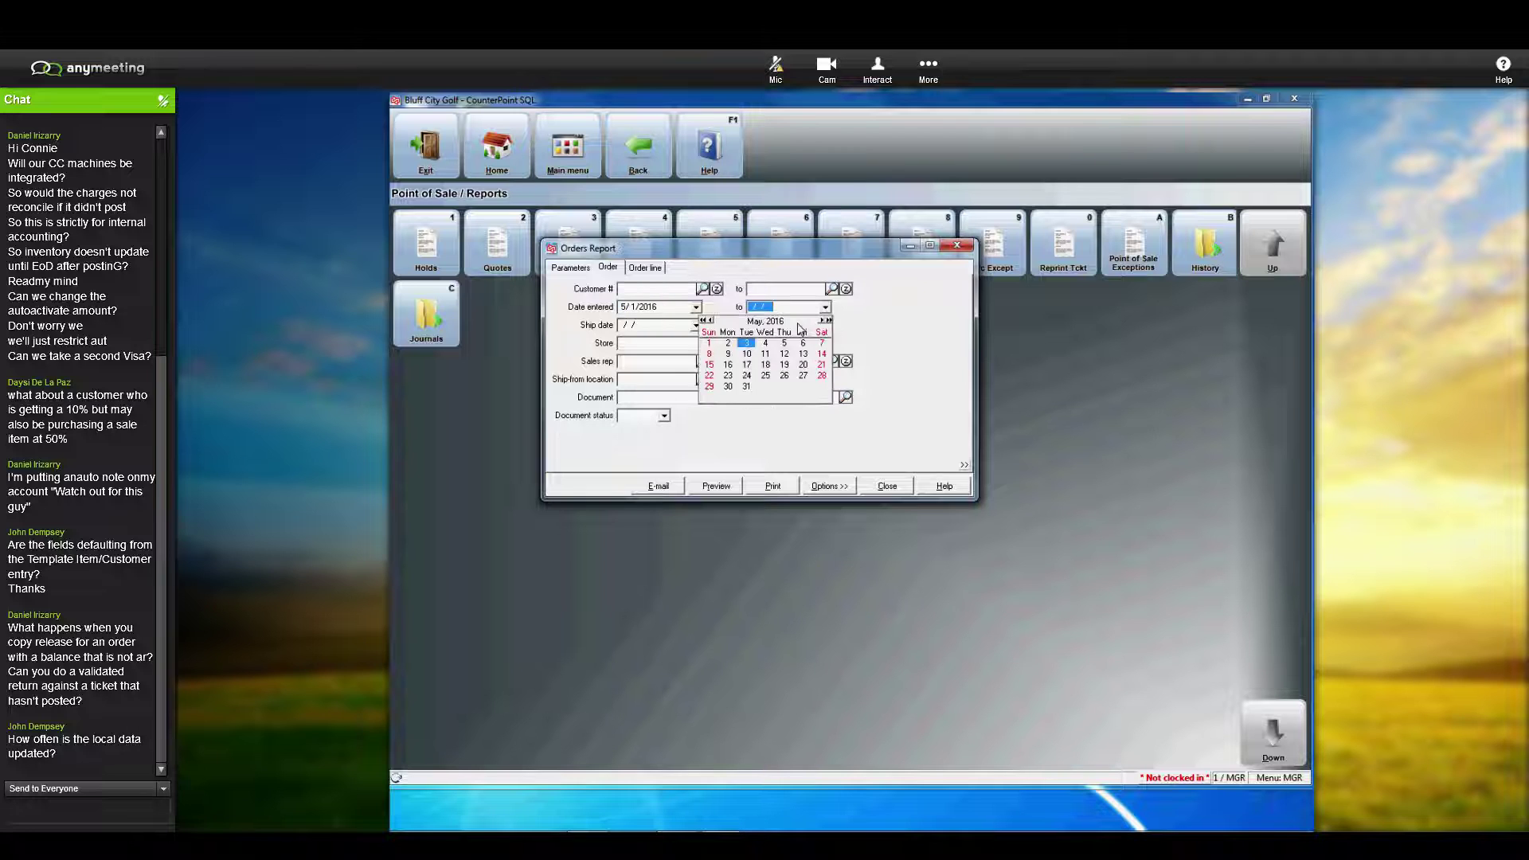
{"action": "left_click", "coordinate": [749, 344]}
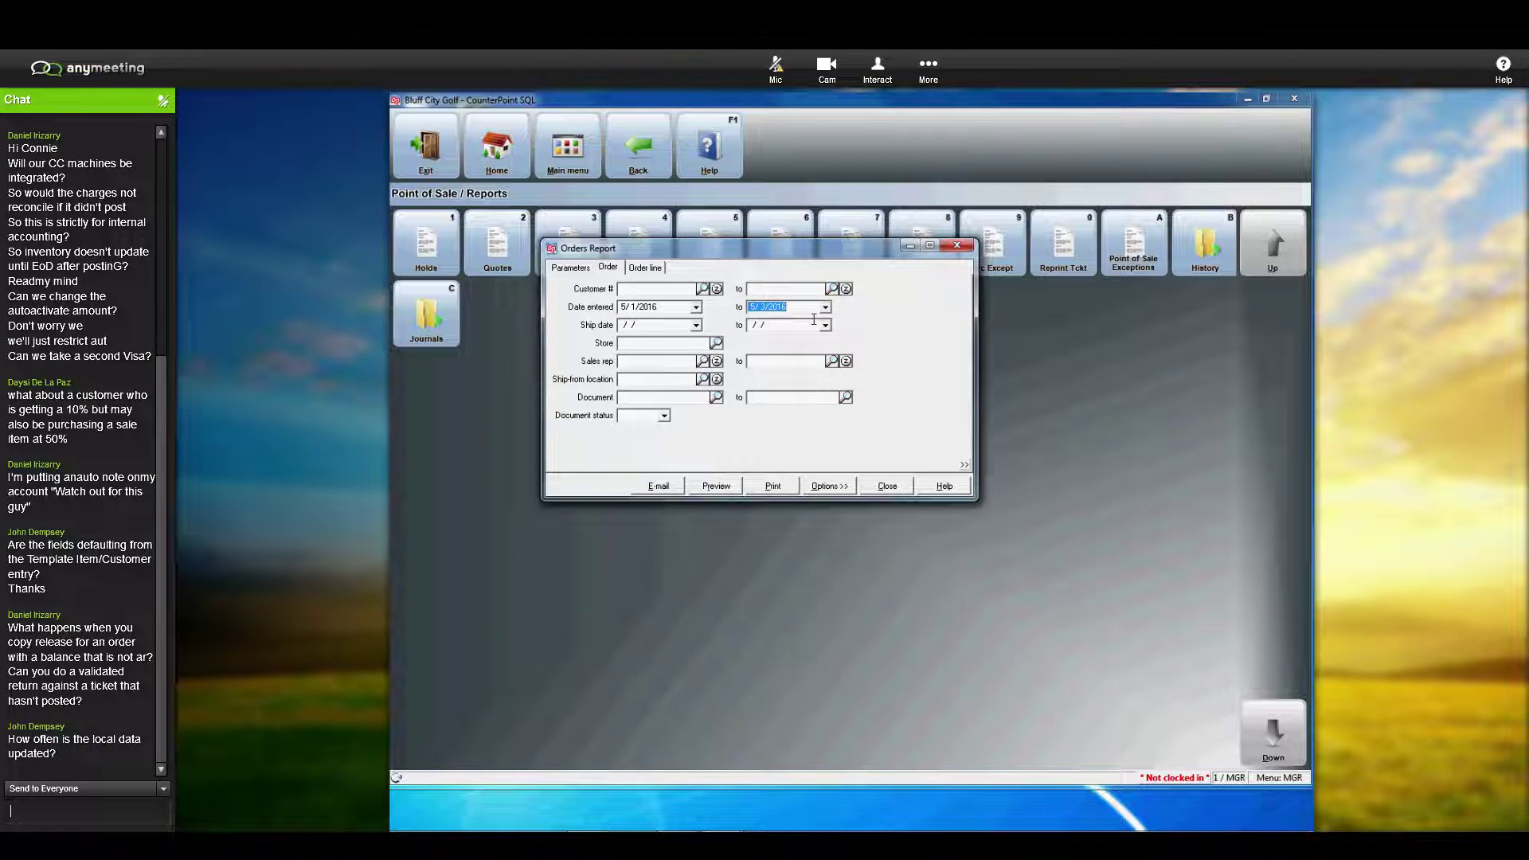
Step: Preview the Orders Report with the document status left blank, and close the preview and the report settings
{"action": "left_click", "coordinate": [664, 414]}
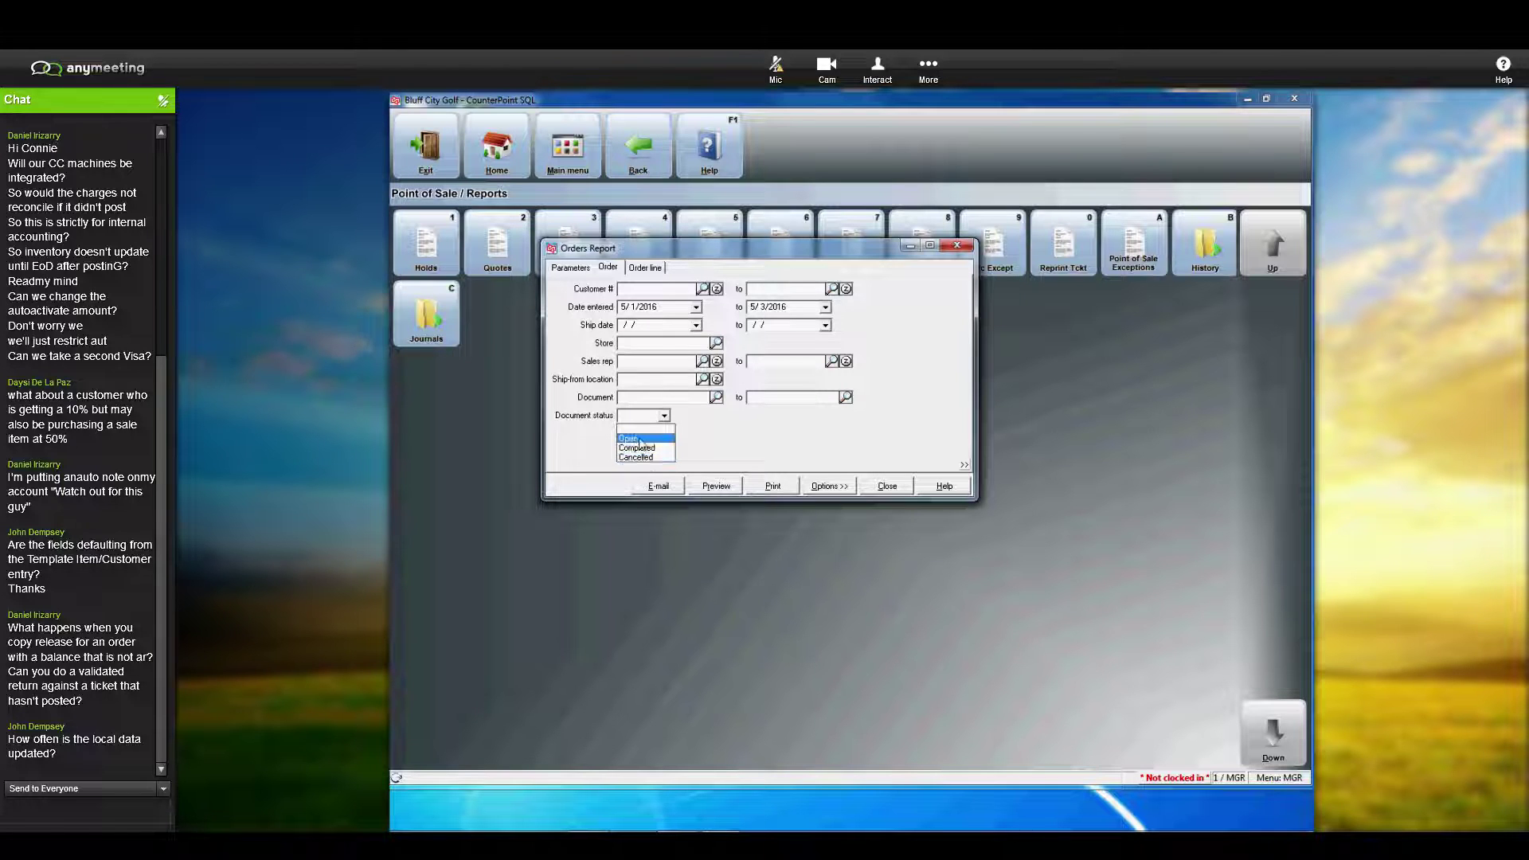
{"action": "left_click", "coordinate": [639, 439]}
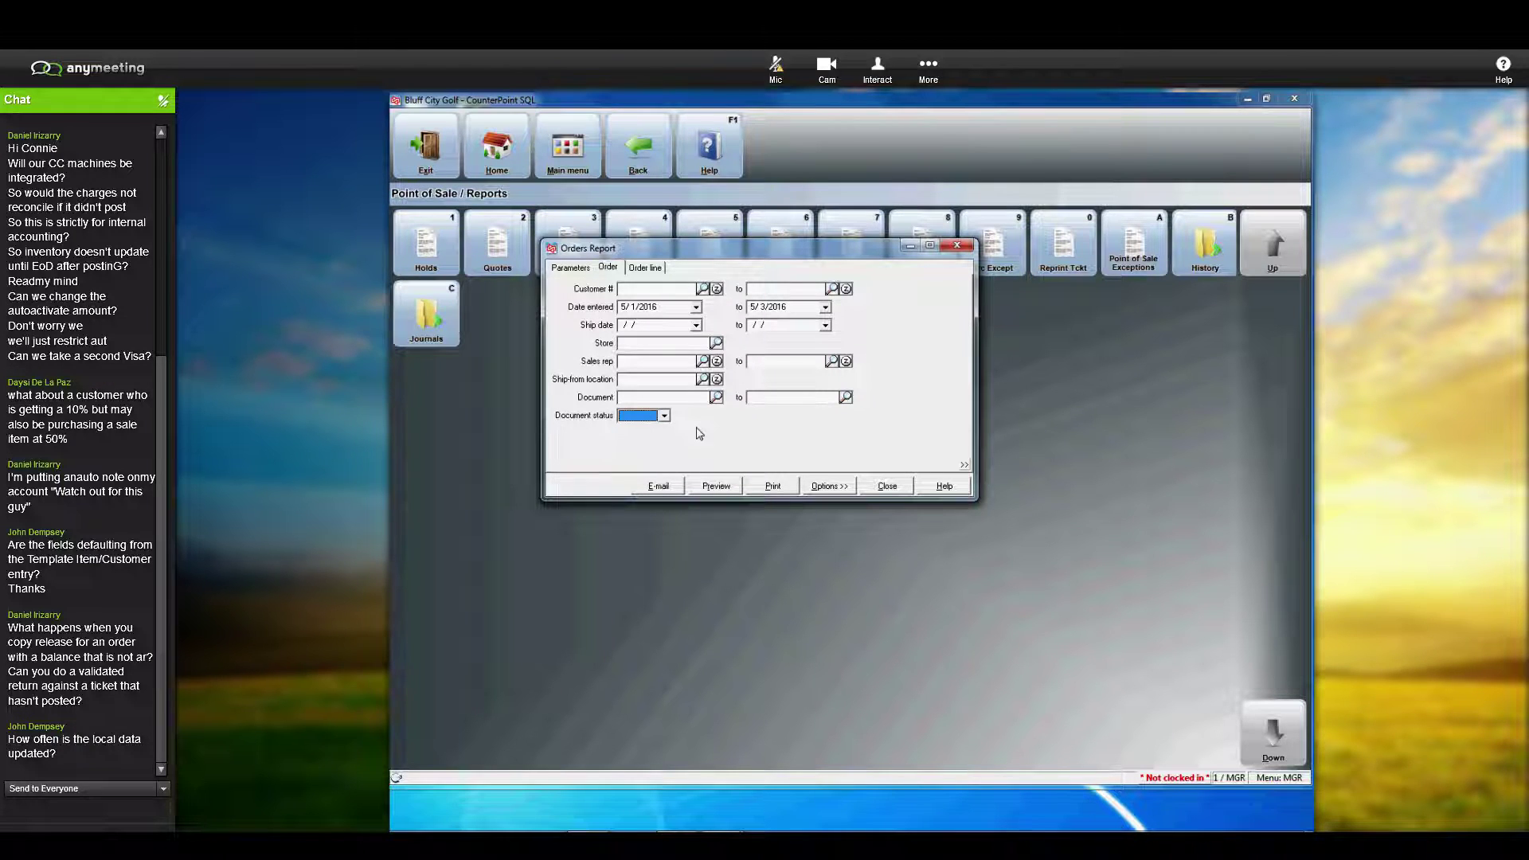
{"action": "left_click", "coordinate": [721, 489]}
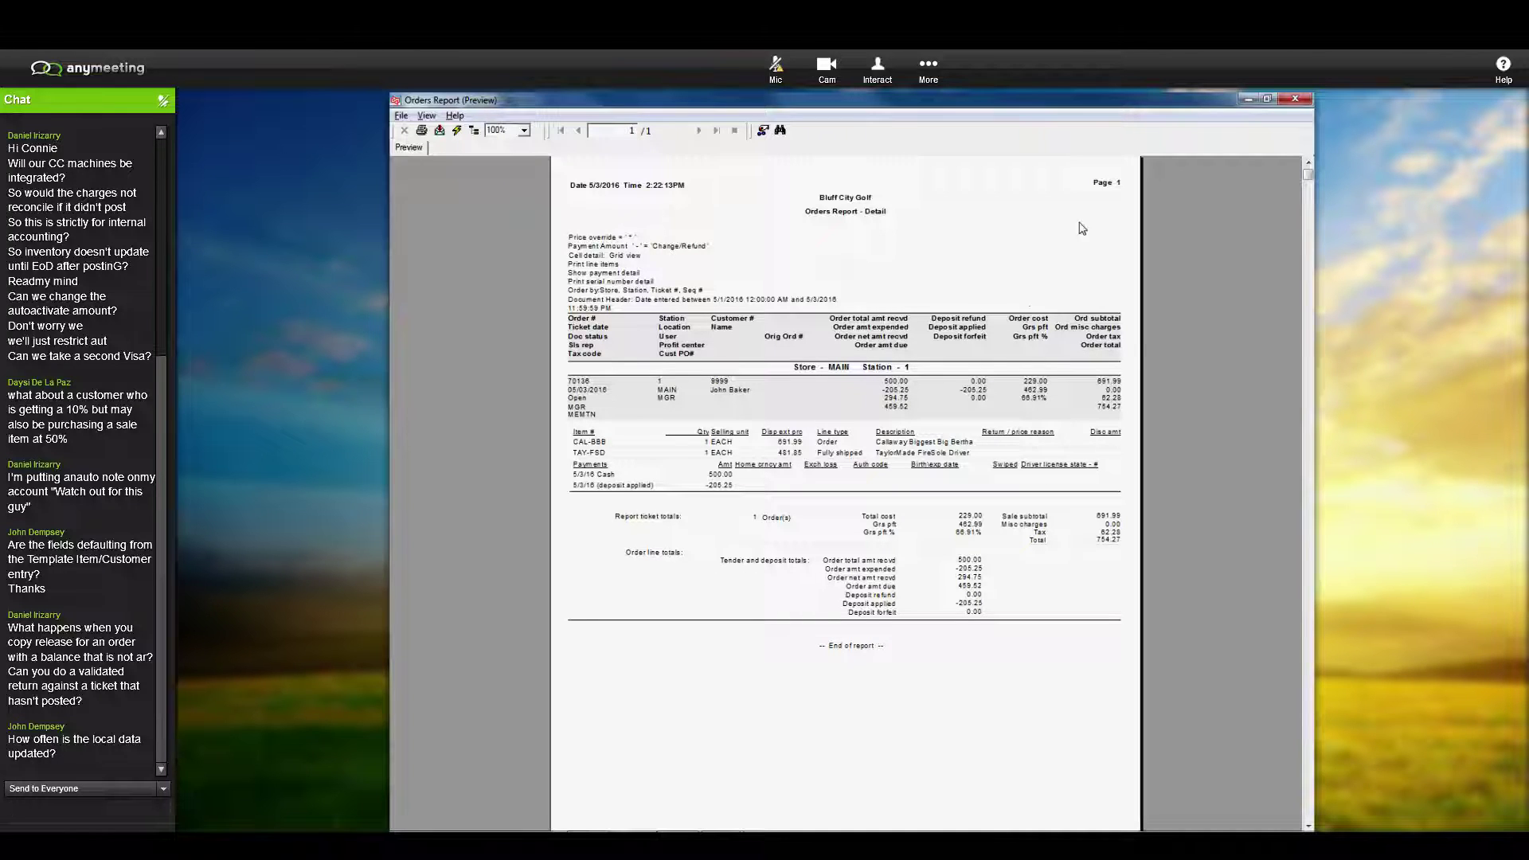
{"action": "left_click", "coordinate": [1295, 101]}
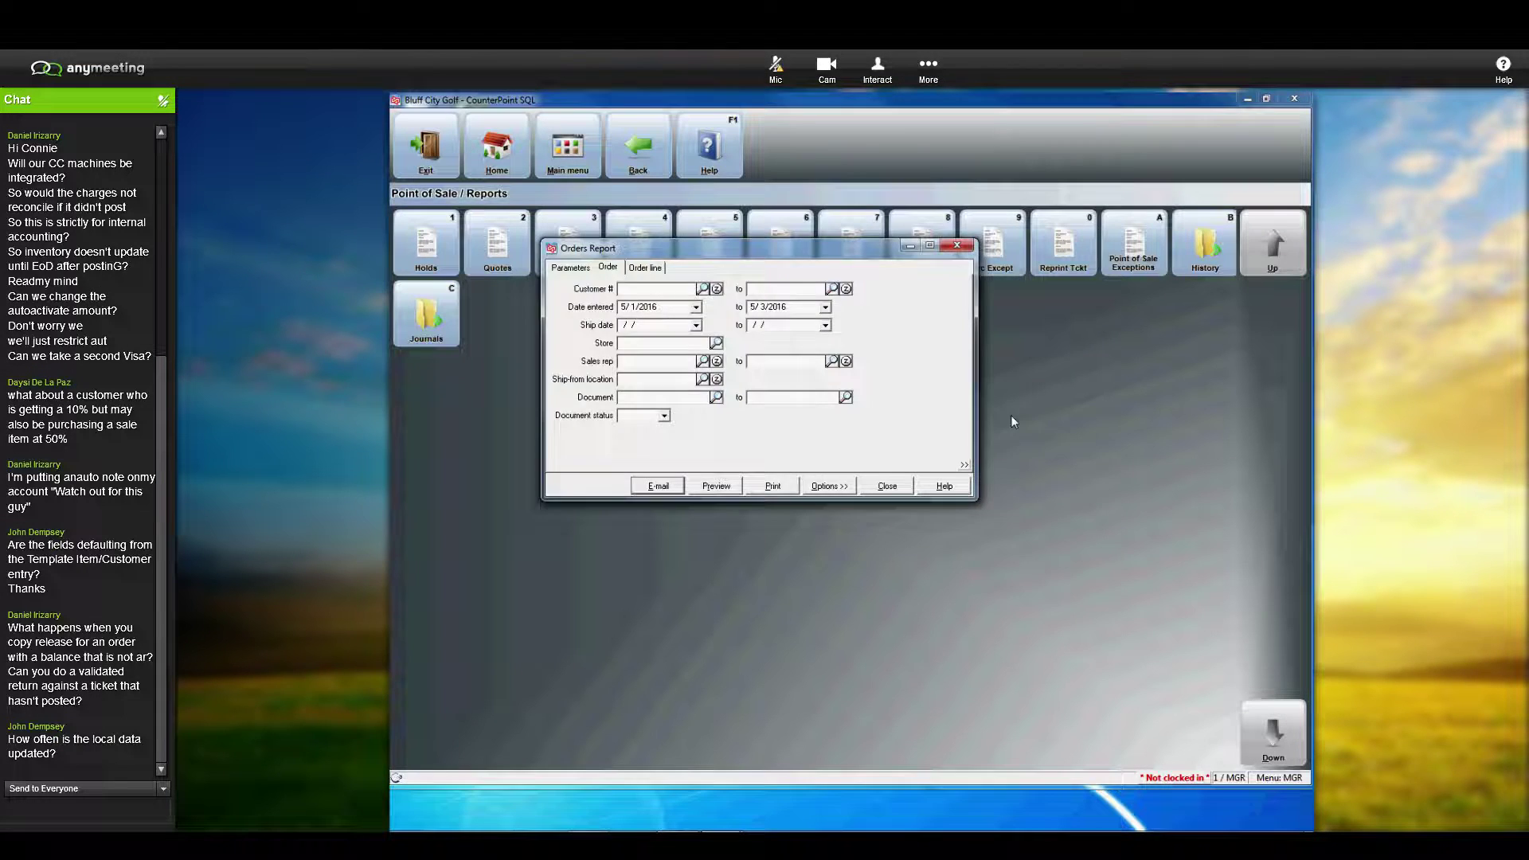
{"action": "left_click", "coordinate": [888, 484]}
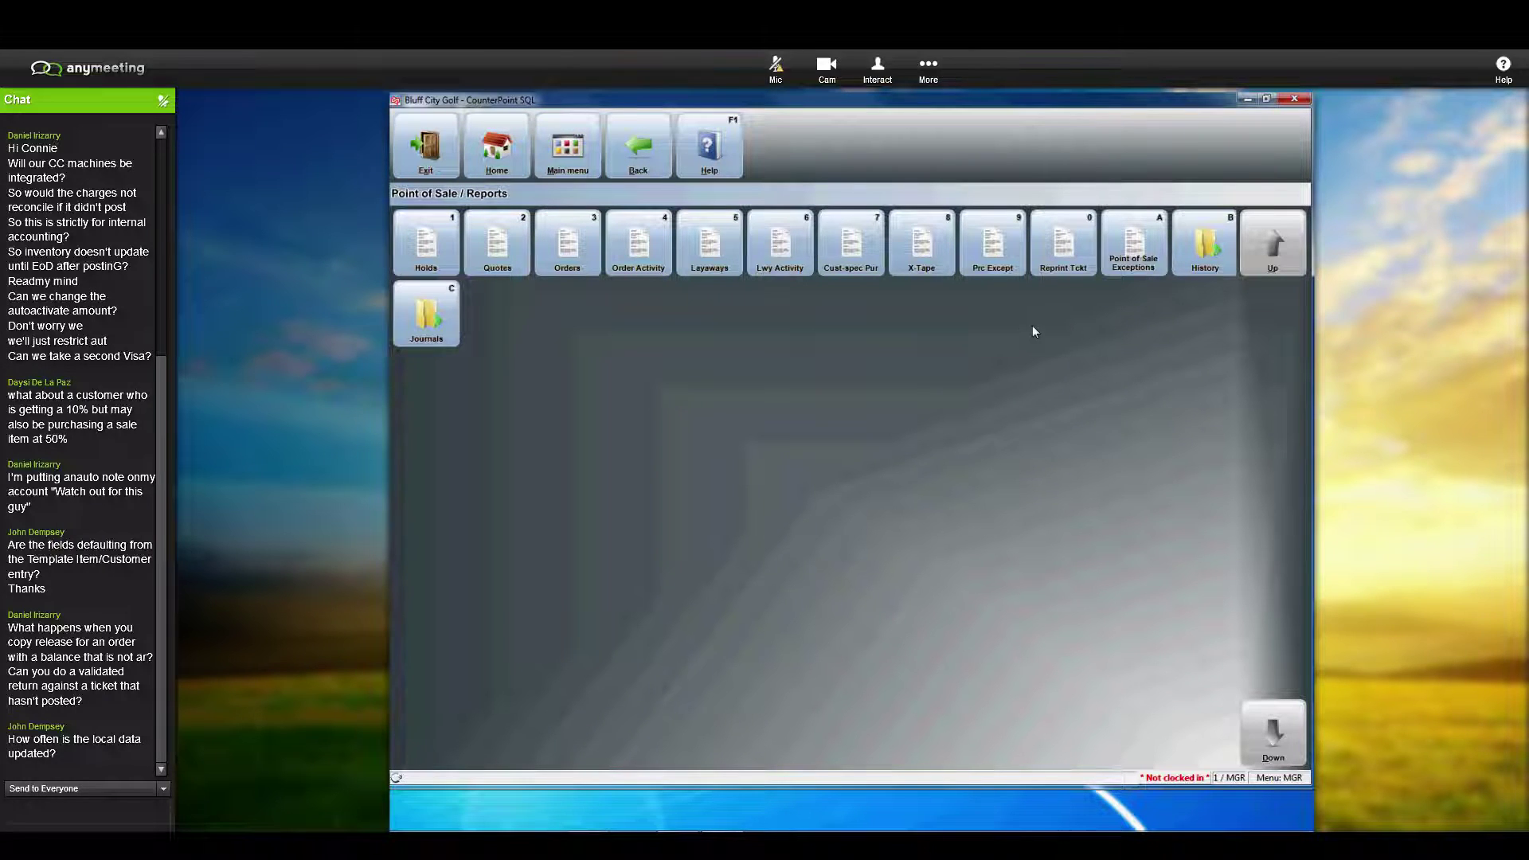
Step: Set up the Point of Sale Exceptions report as Exceptions and Stats by User, with No sale and Void as visible columns
{"action": "left_click", "coordinate": [1139, 257]}
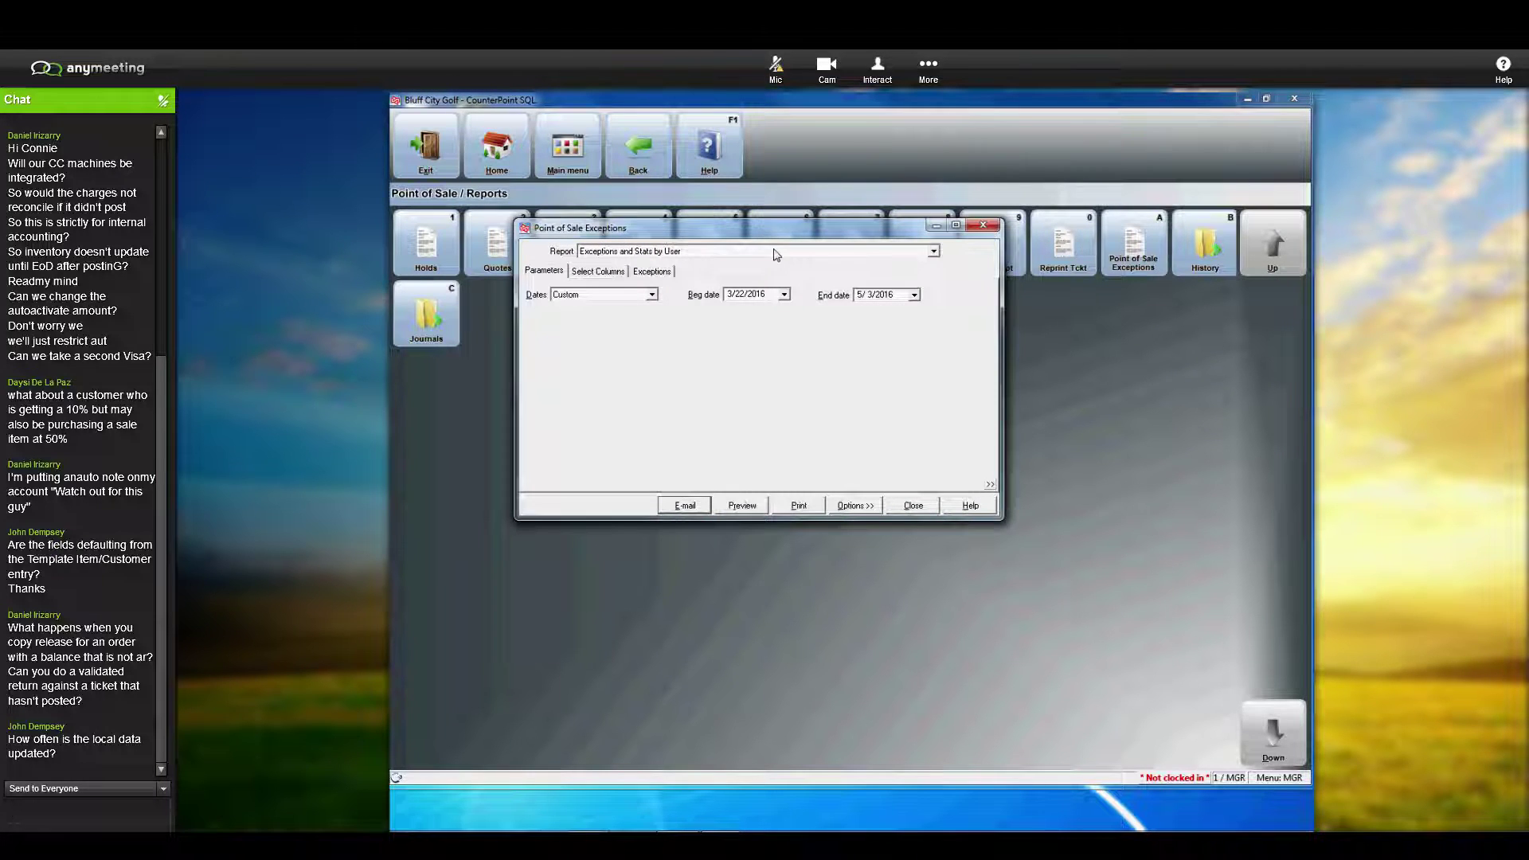
{"action": "left_click", "coordinate": [933, 251]}
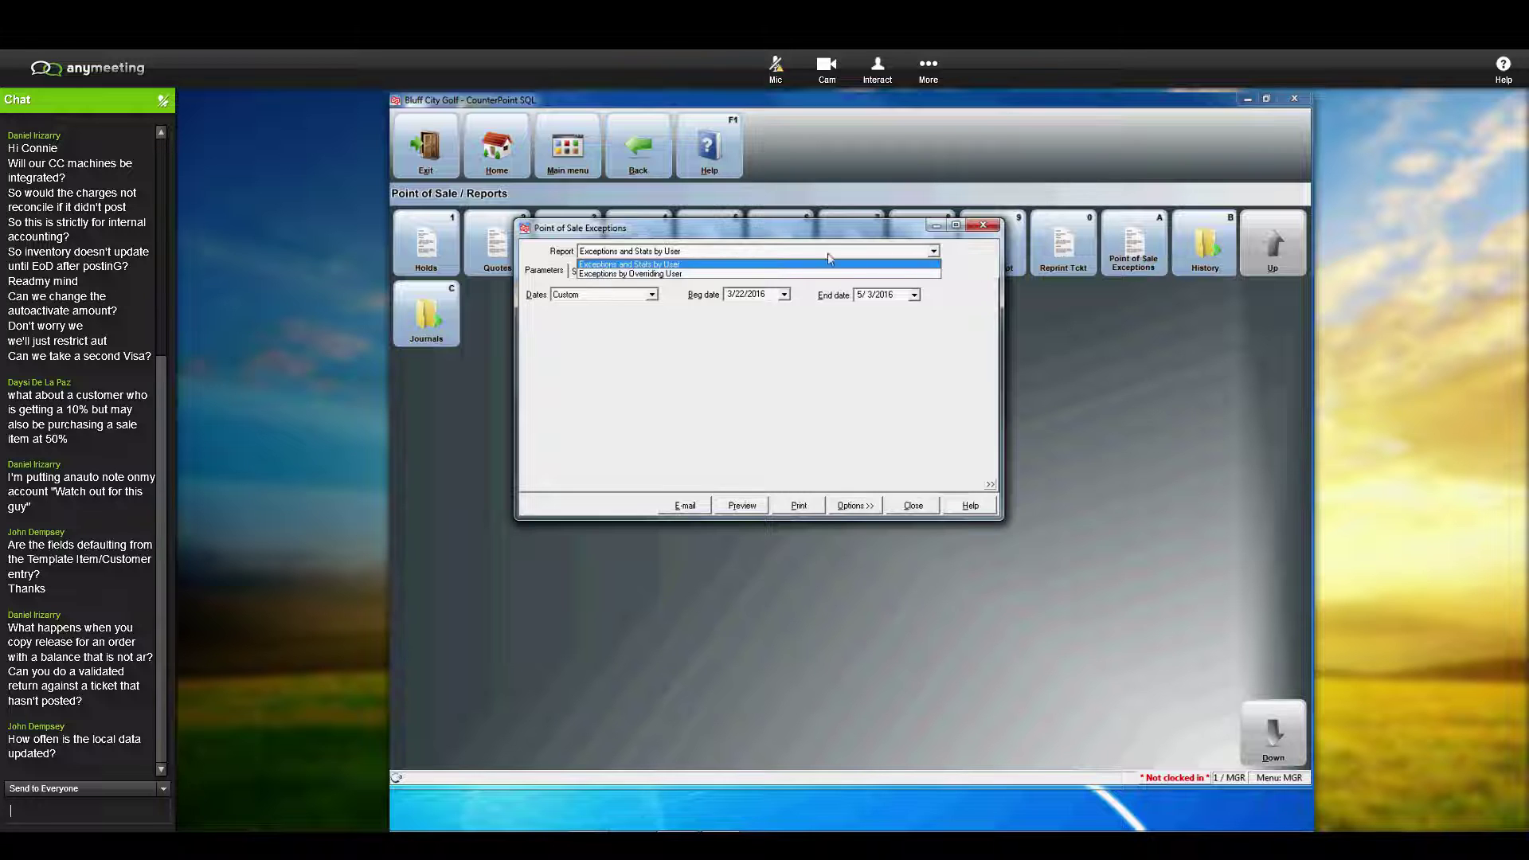
{"action": "left_click", "coordinate": [635, 265]}
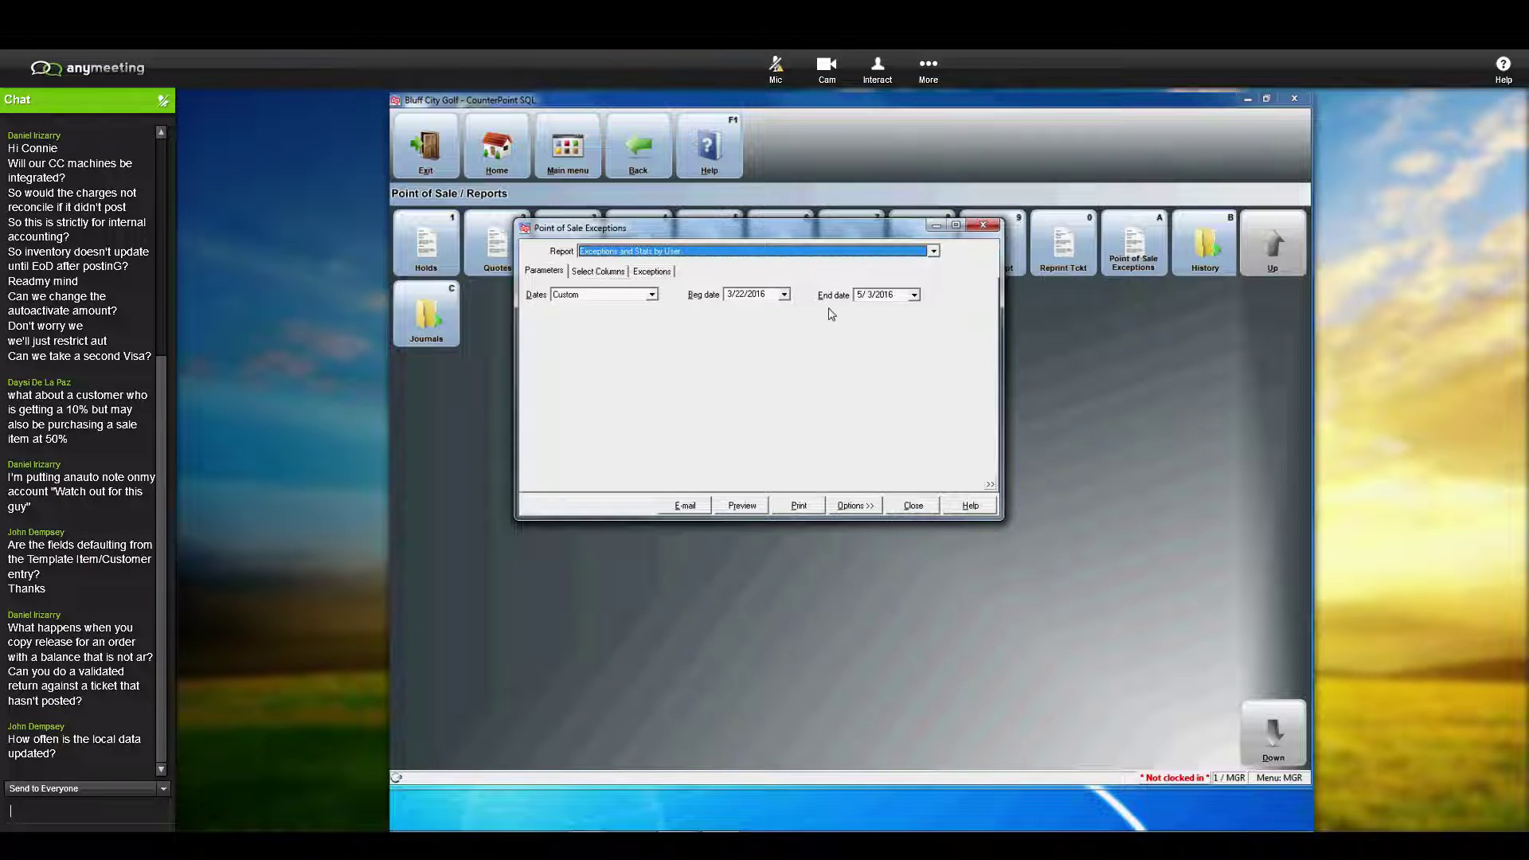
{"action": "left_click", "coordinate": [606, 271]}
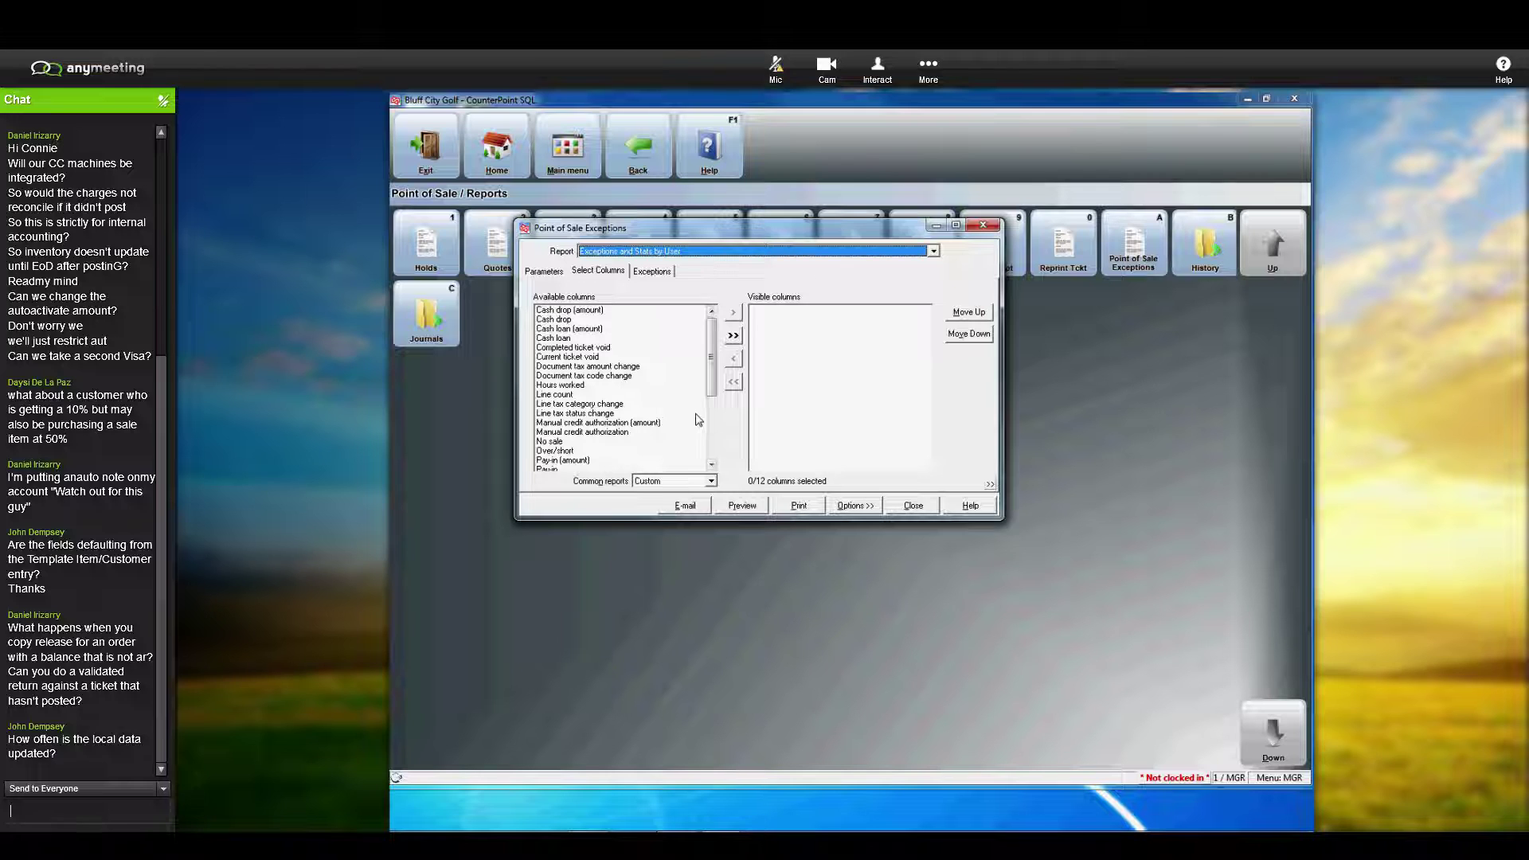
{"action": "double_click", "coordinate": [555, 443]}
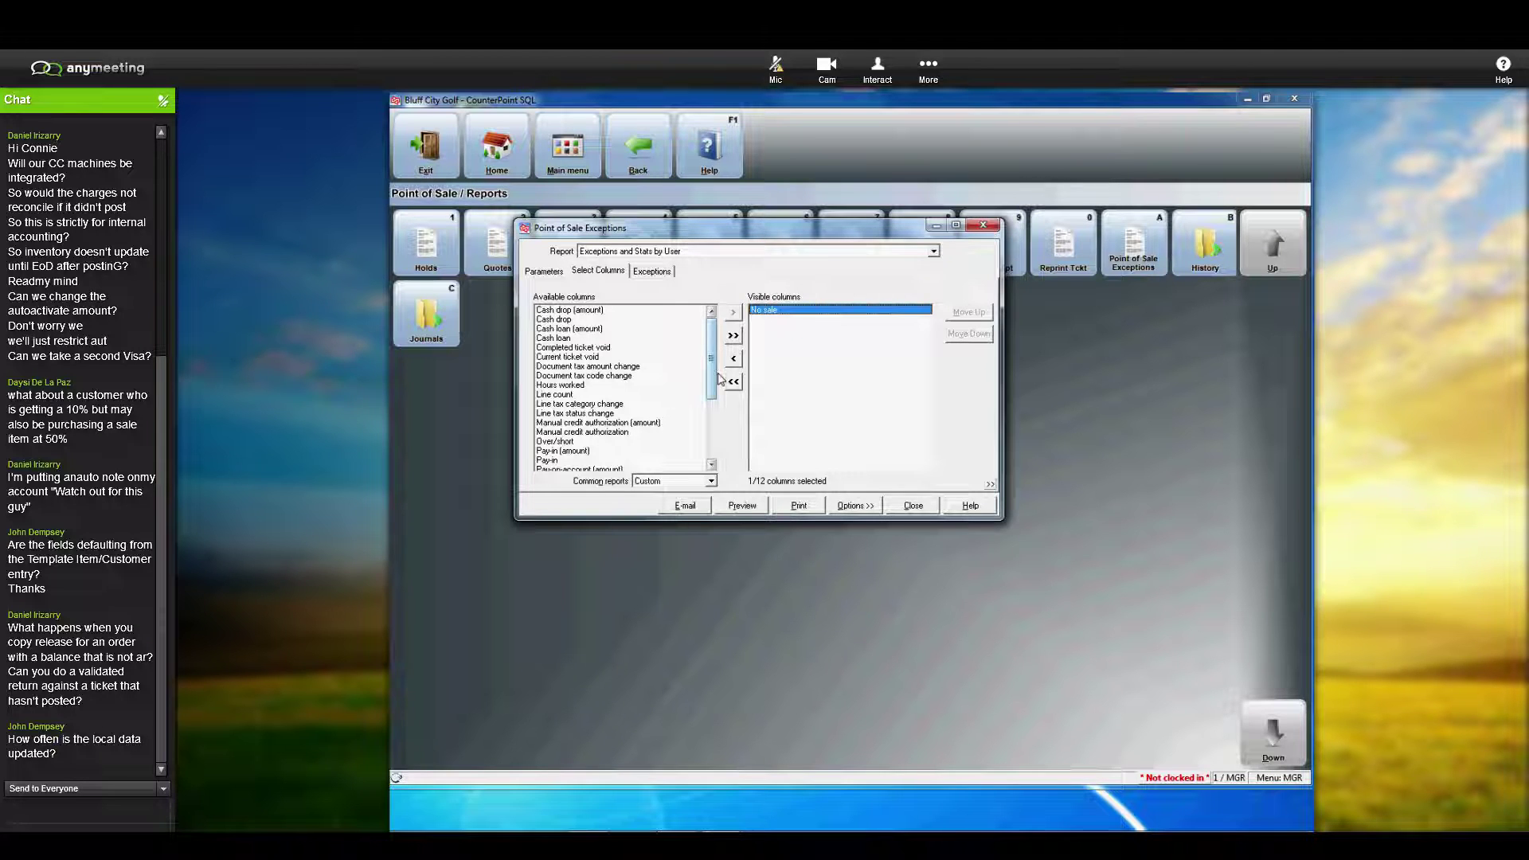
{"action": "left_click_drag", "start_coordinate": [711, 374], "coordinate": [714, 445]}
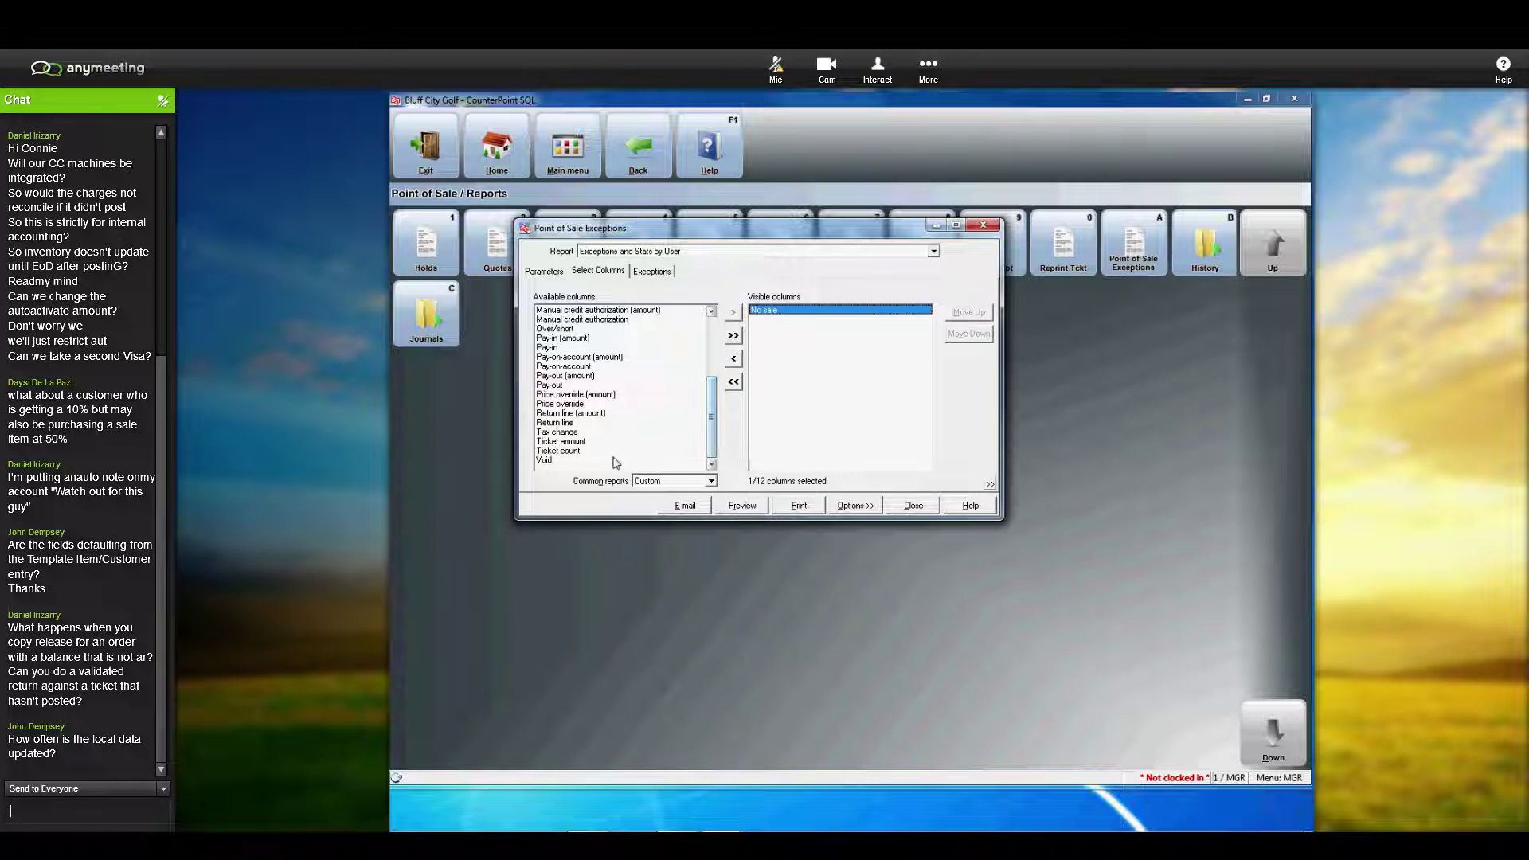
{"action": "double_click", "coordinate": [549, 462]}
{"action": "double_click", "coordinate": [552, 465]}
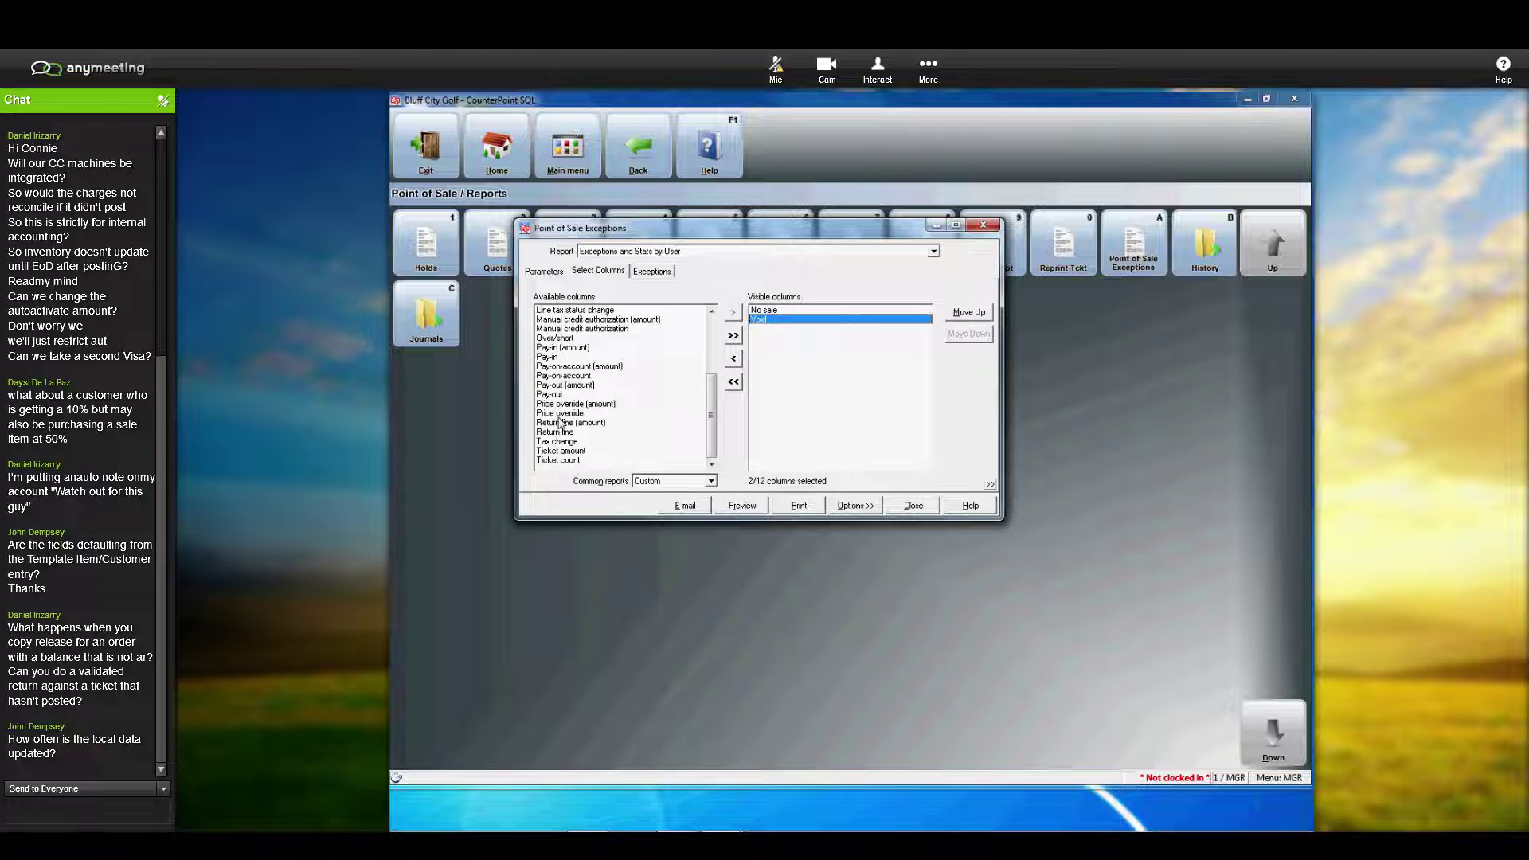
Step: Preview the Point of Sale Exceptions report, and close it along with its settings
{"action": "left_click", "coordinate": [725, 505]}
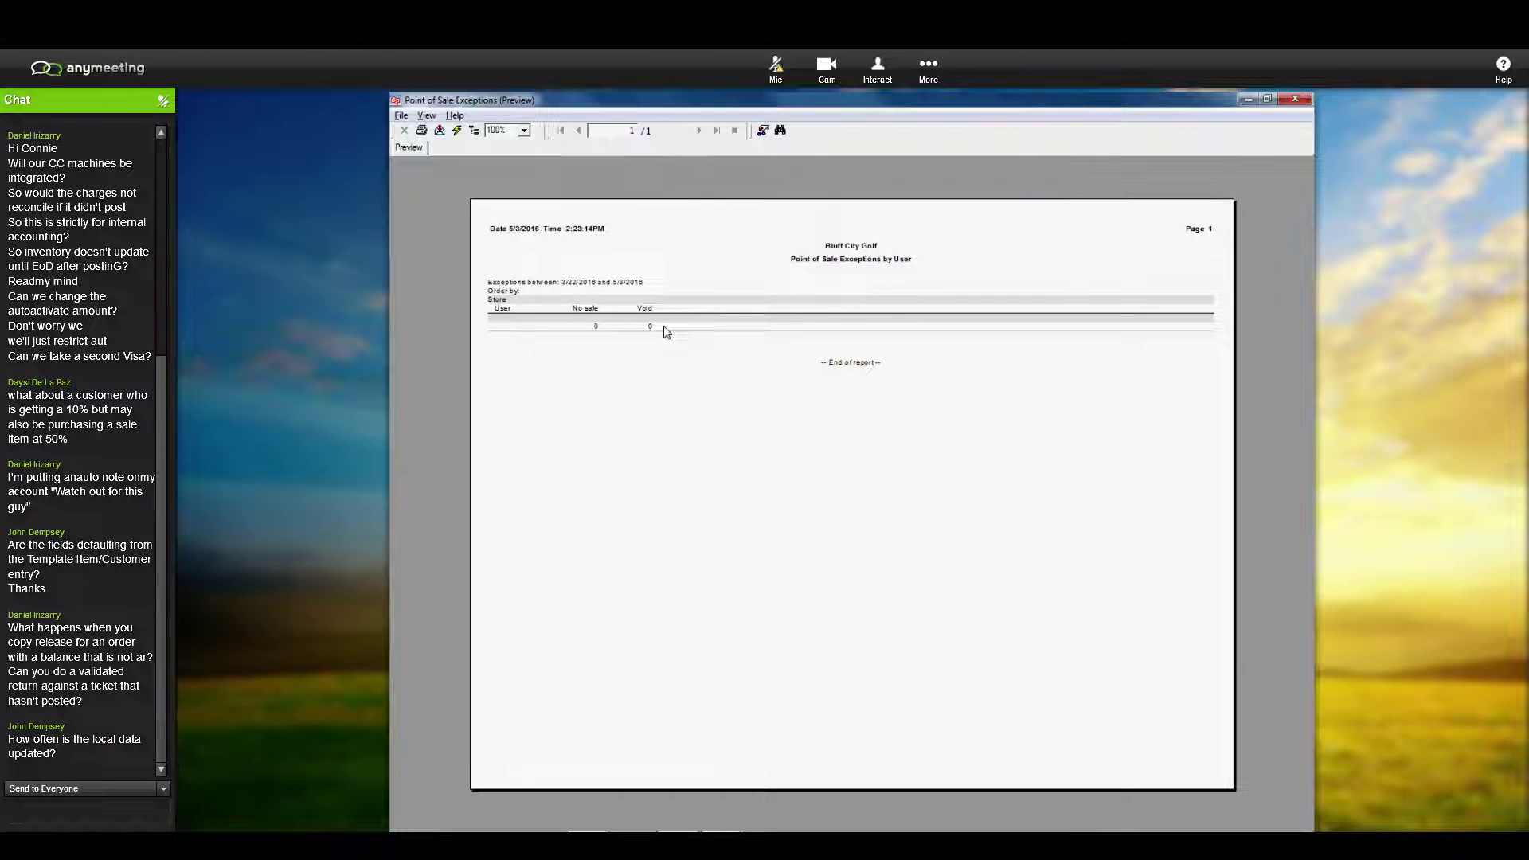
{"action": "left_click", "coordinate": [1296, 99]}
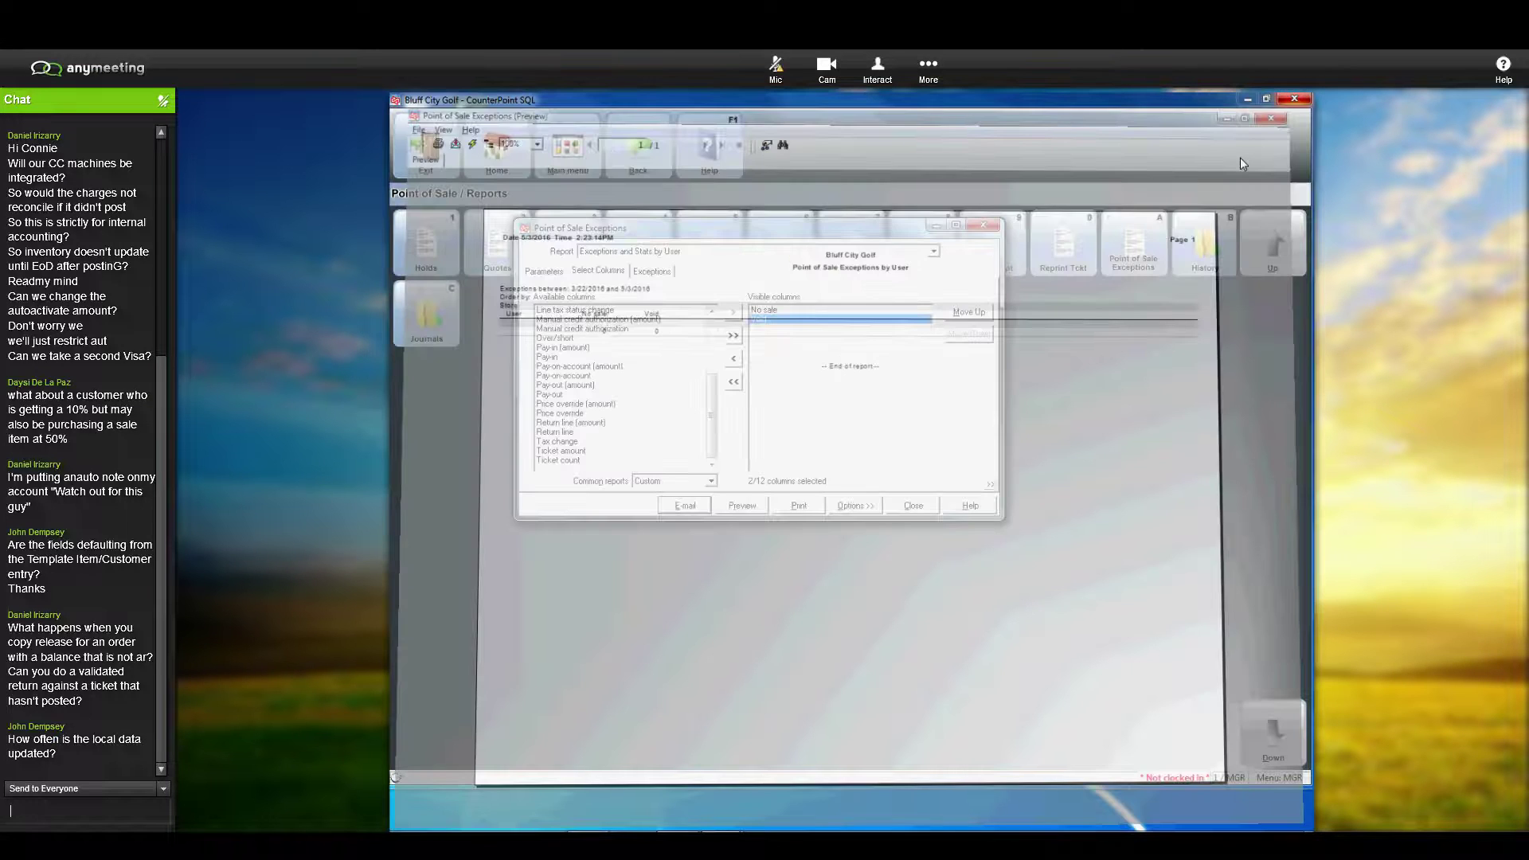
{"action": "left_click", "coordinate": [1240, 156]}
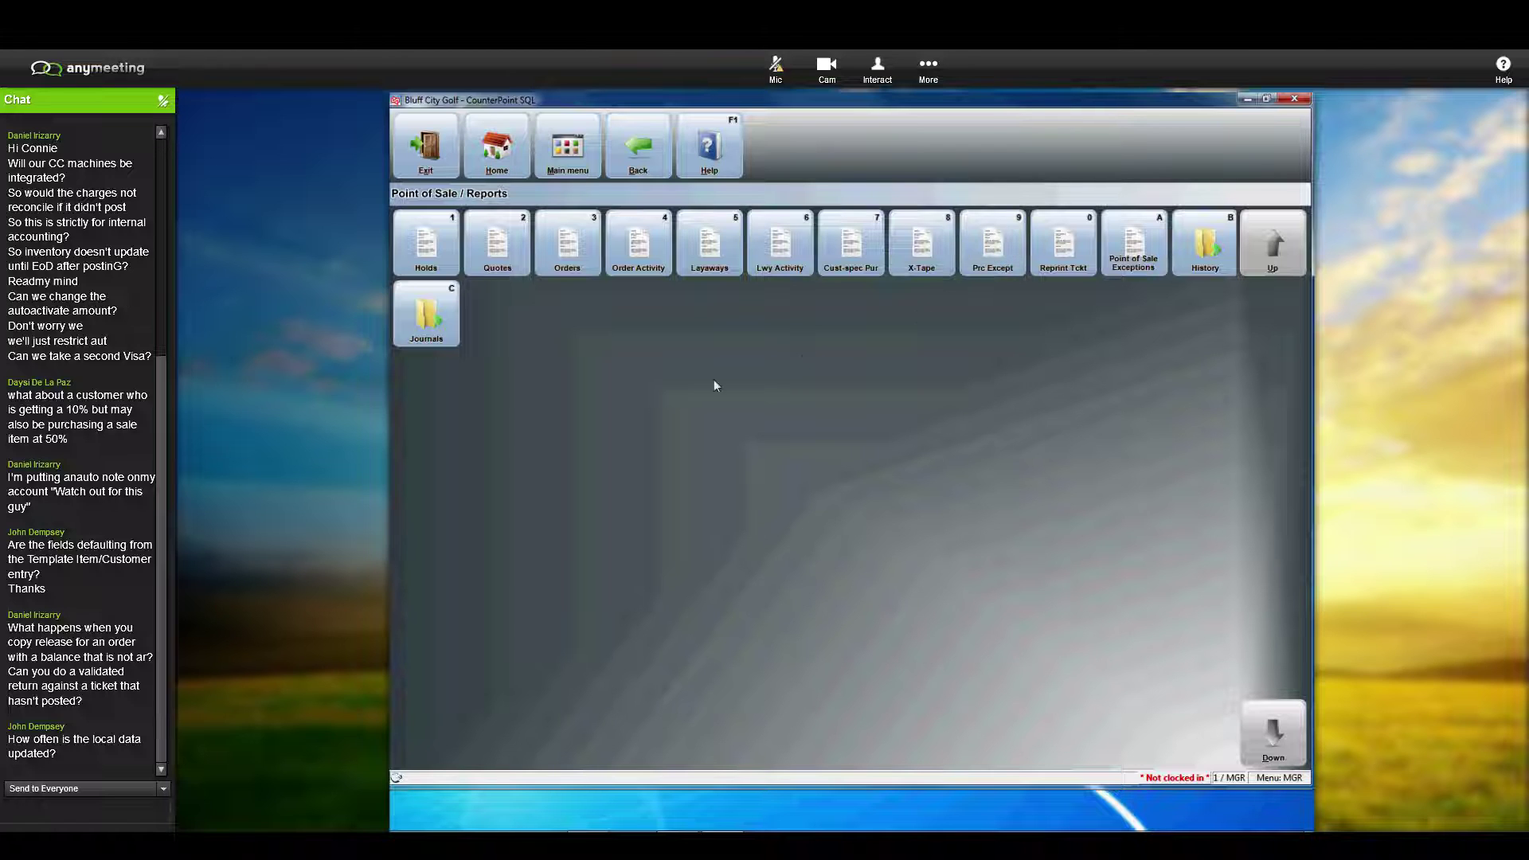
Step: Open the Voided Tickets History Report from the Sales History reports and set the report type to Item detail
{"action": "left_click", "coordinate": [564, 149]}
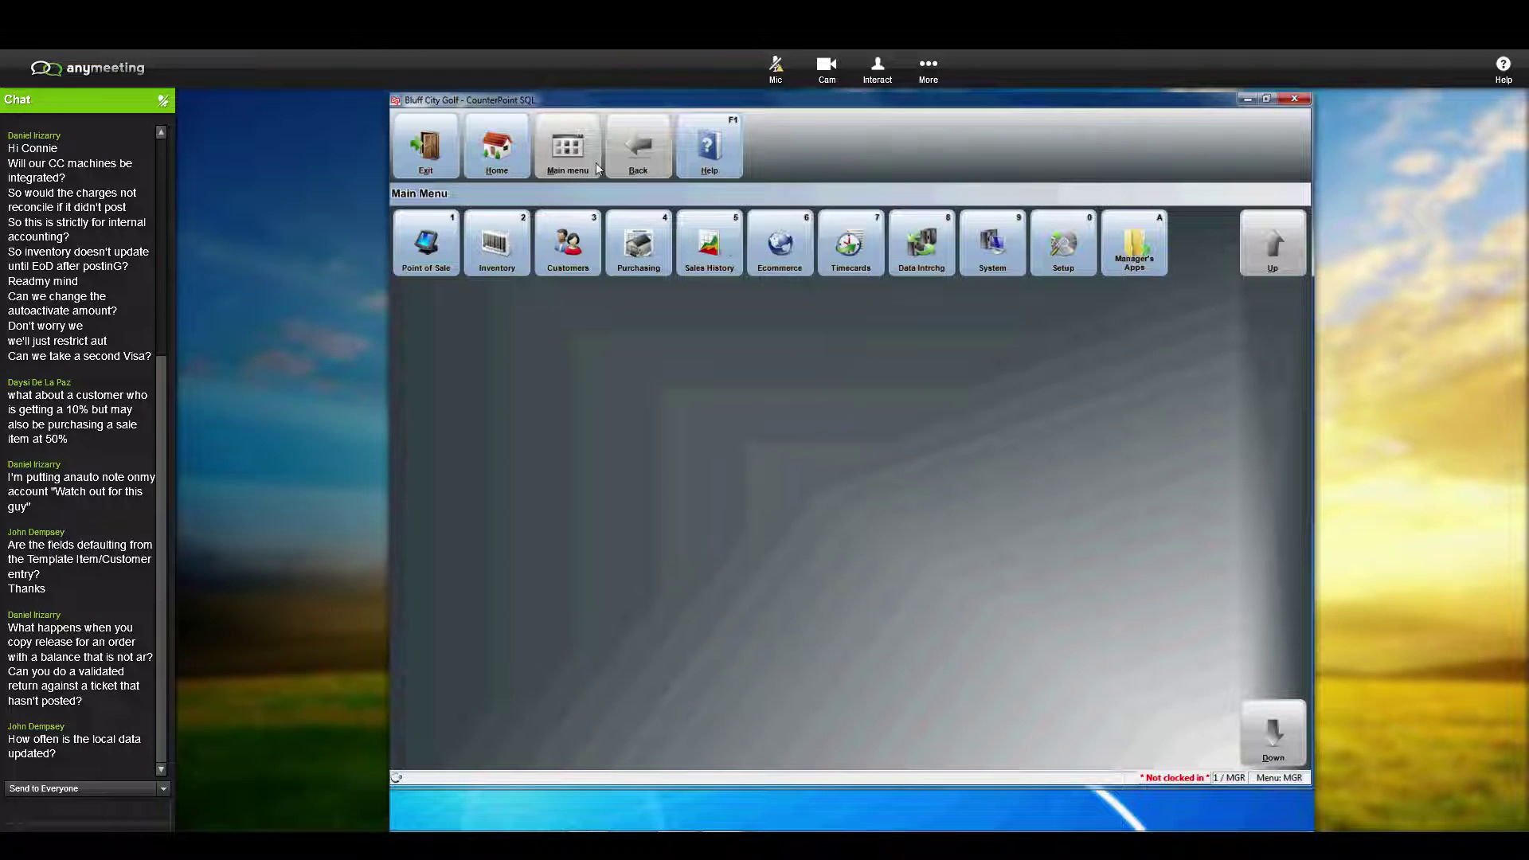
{"action": "left_click", "coordinate": [722, 260]}
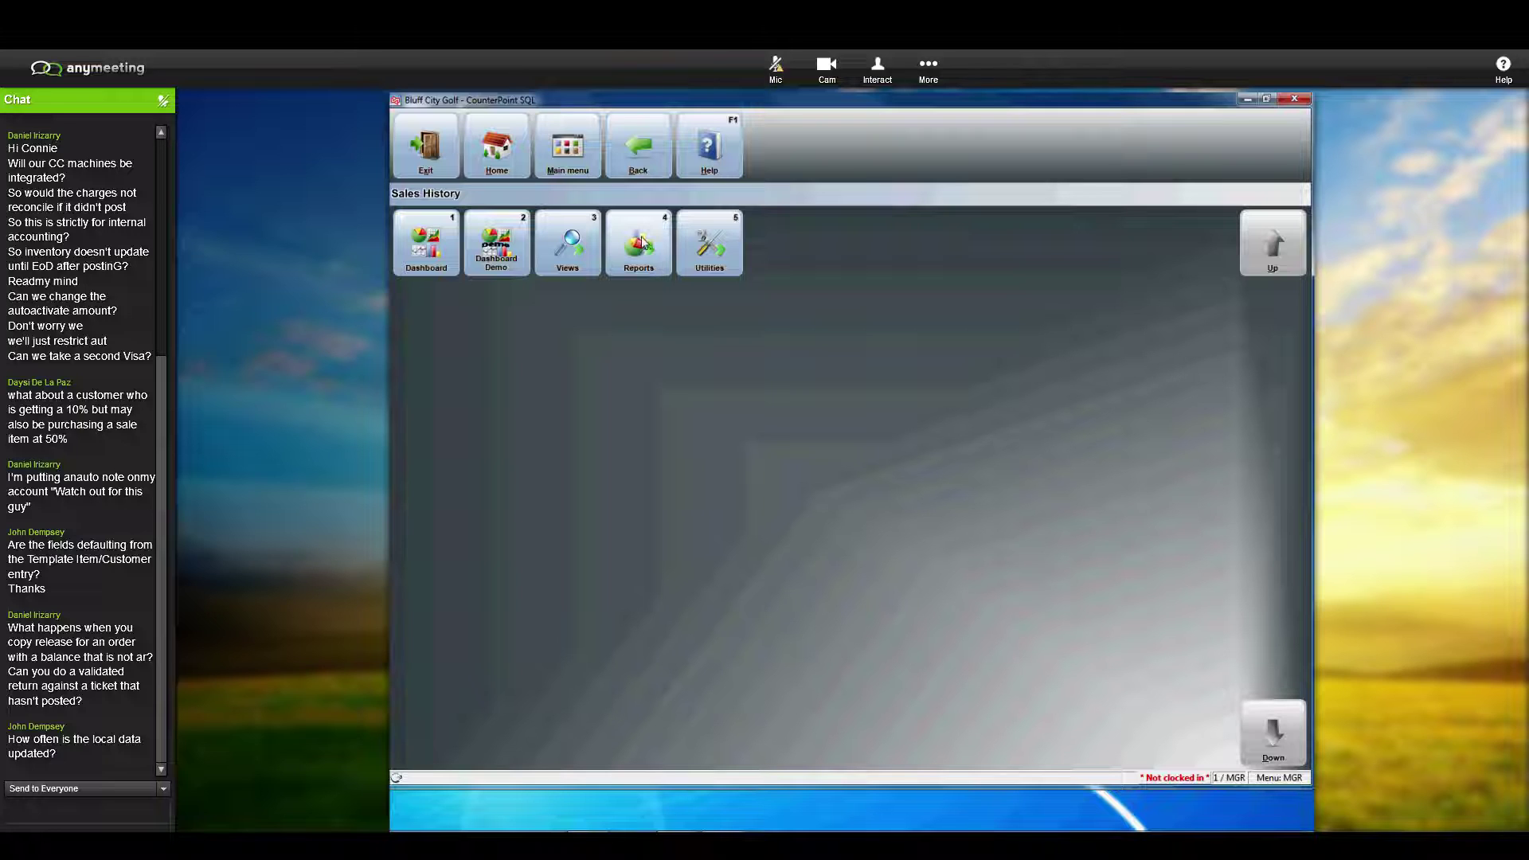
{"action": "left_click", "coordinate": [645, 265]}
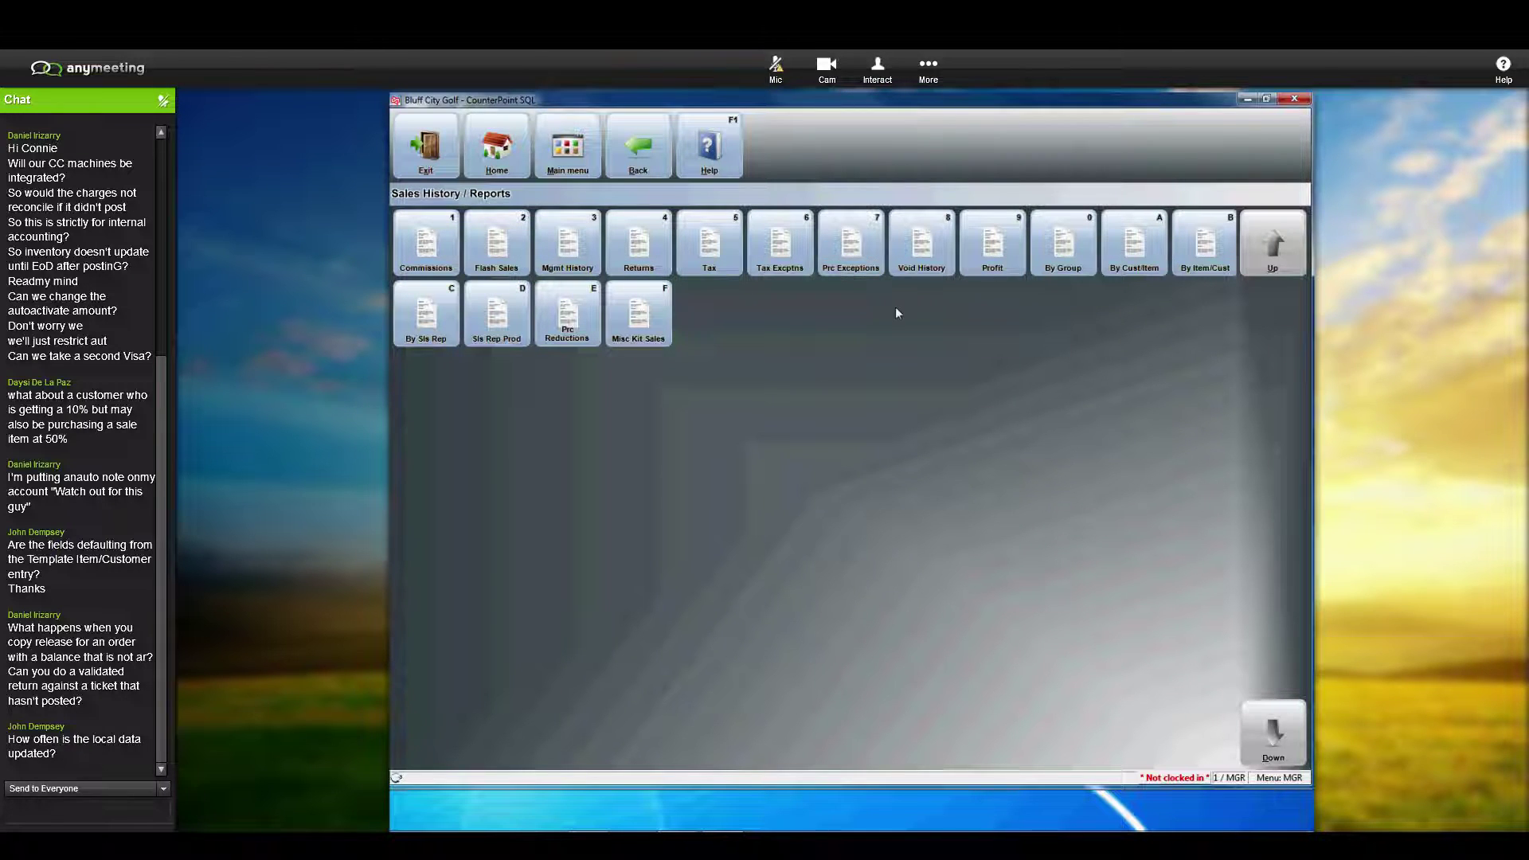
{"action": "left_click", "coordinate": [921, 243]}
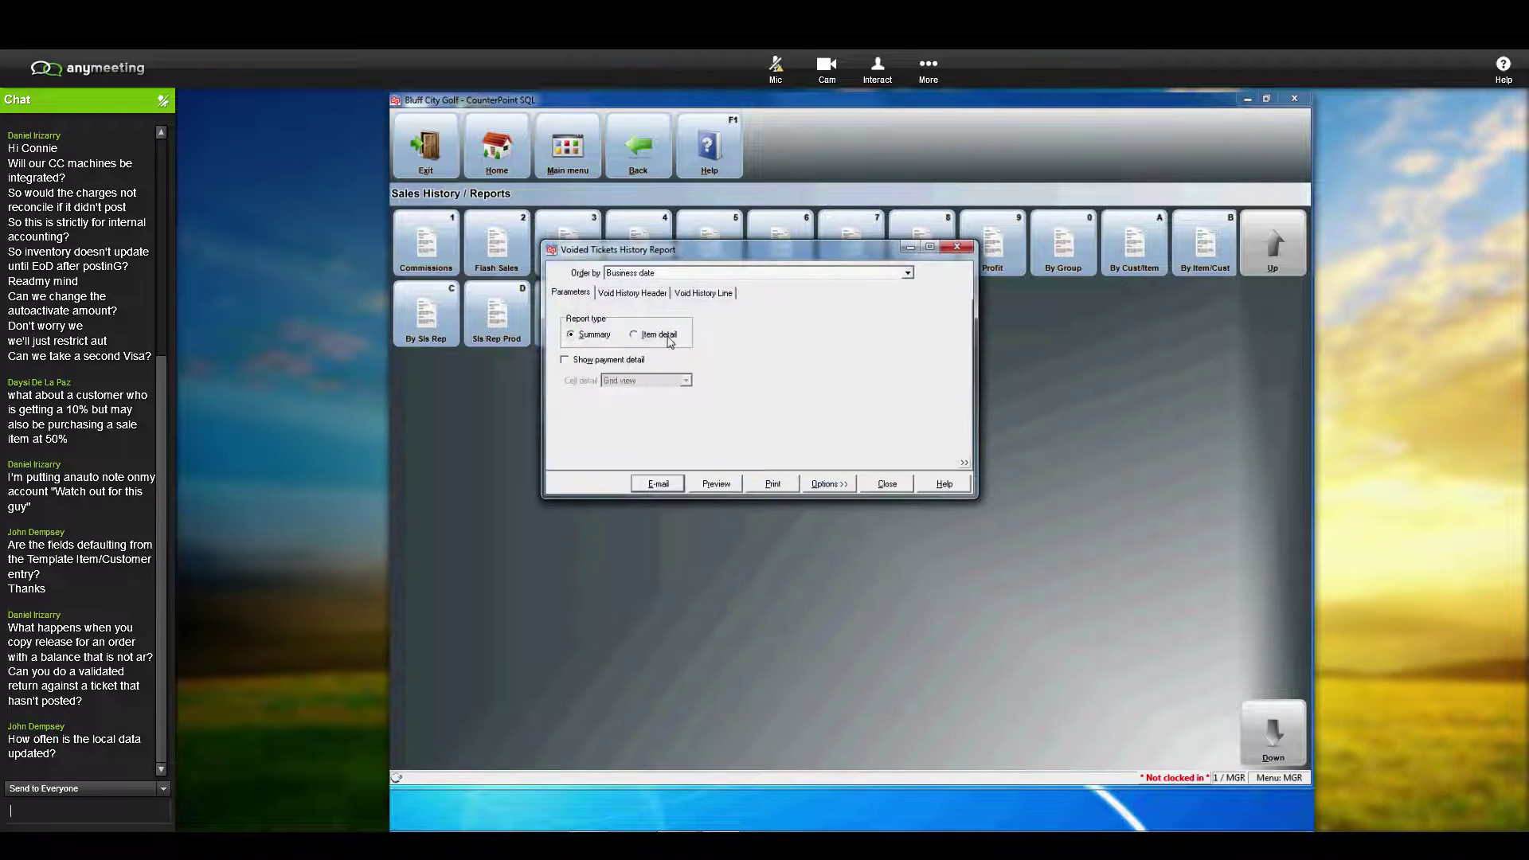
{"action": "left_click", "coordinate": [633, 335]}
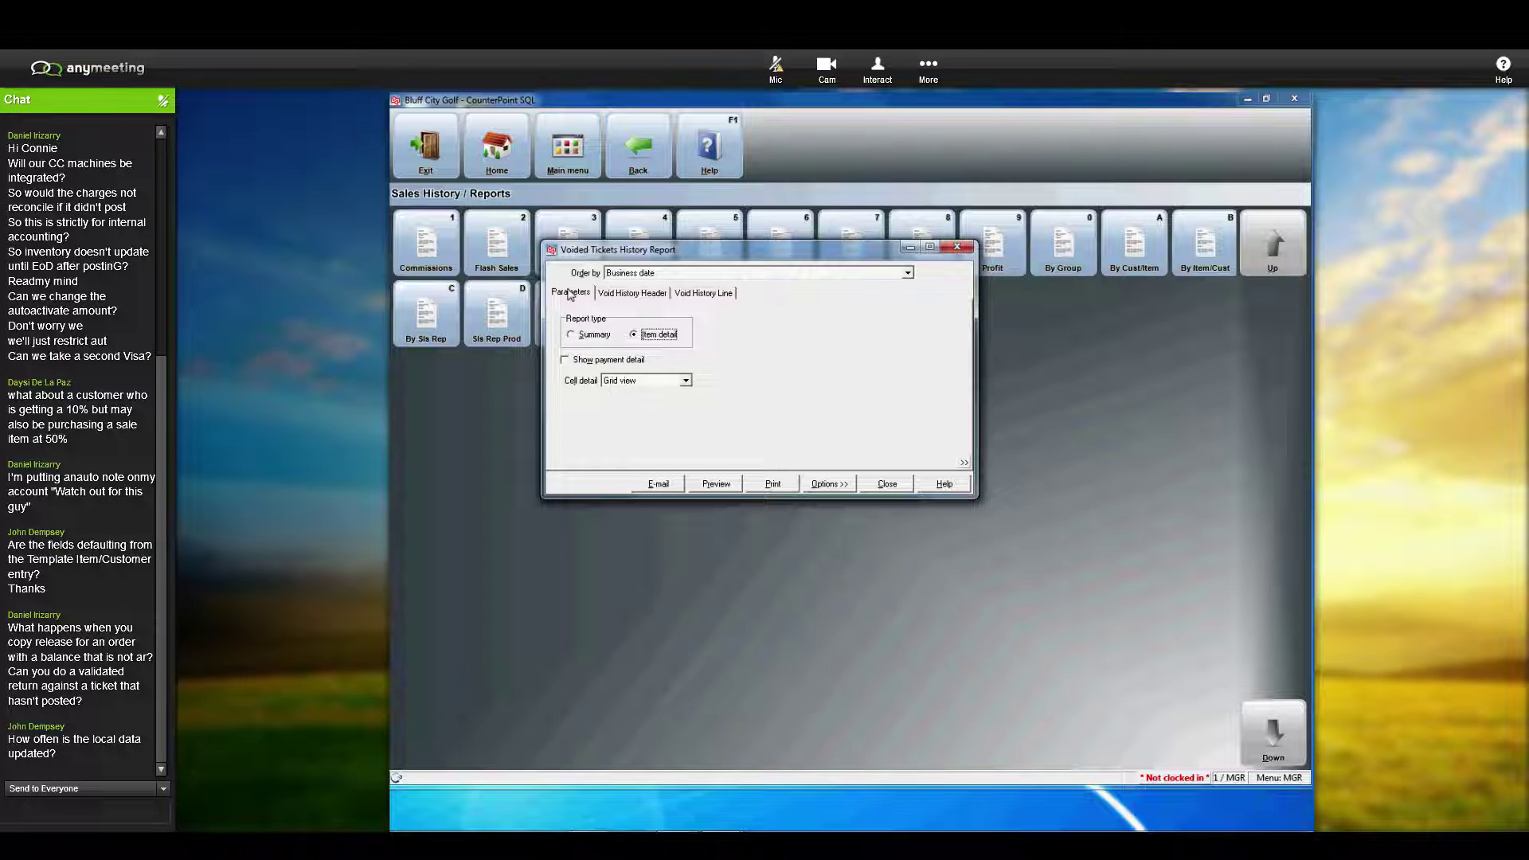
Step: Limit the Voided Tickets History Report to ticket dates 5/1/2016 to 5/3/2016, preview it, and close the report and its settings
{"action": "left_click", "coordinate": [633, 293]}
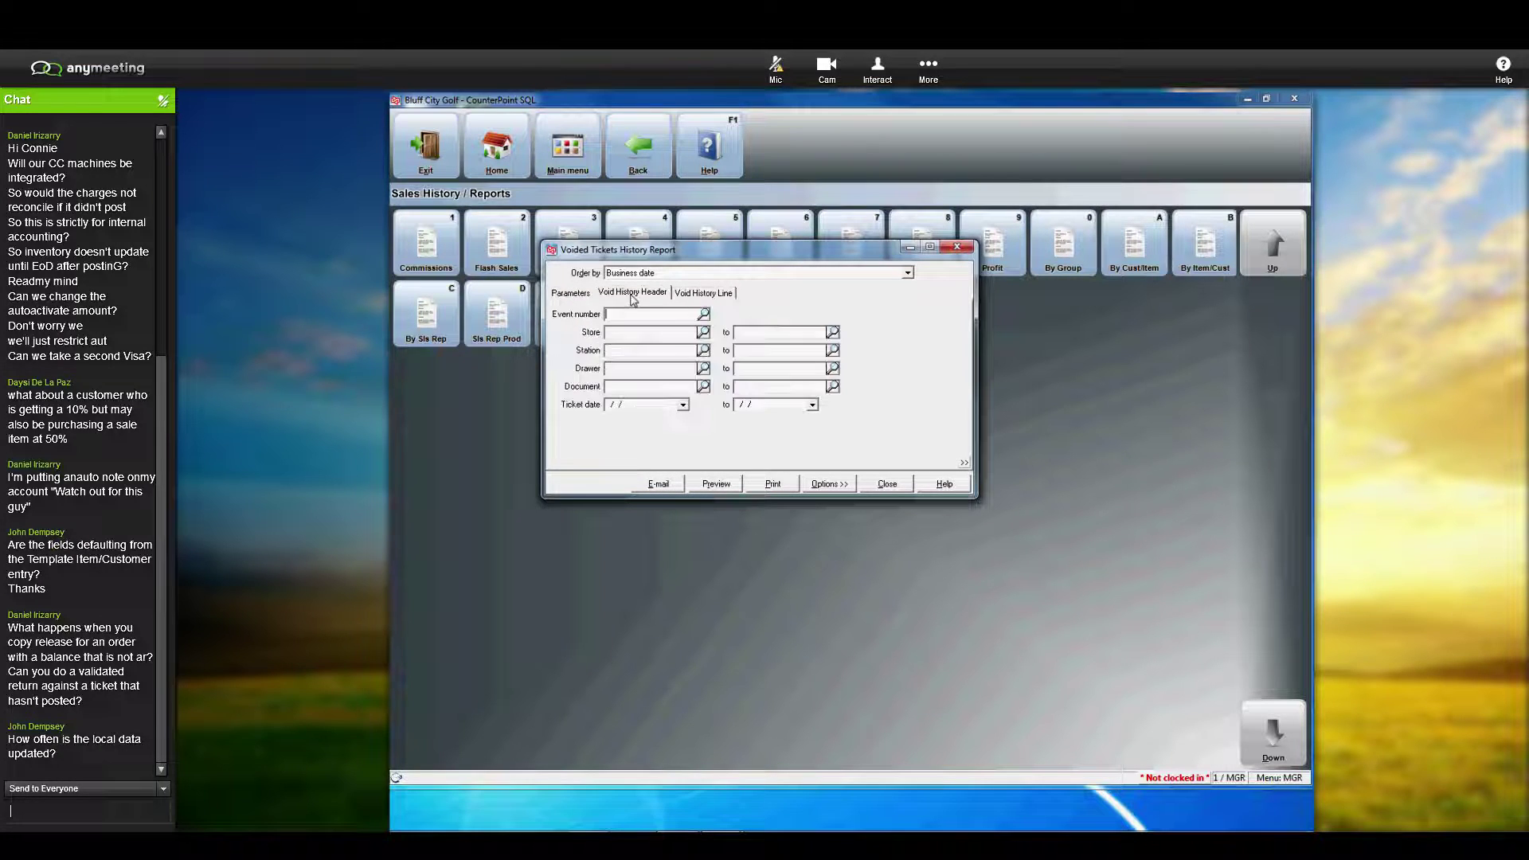
{"action": "left_click", "coordinate": [690, 406]}
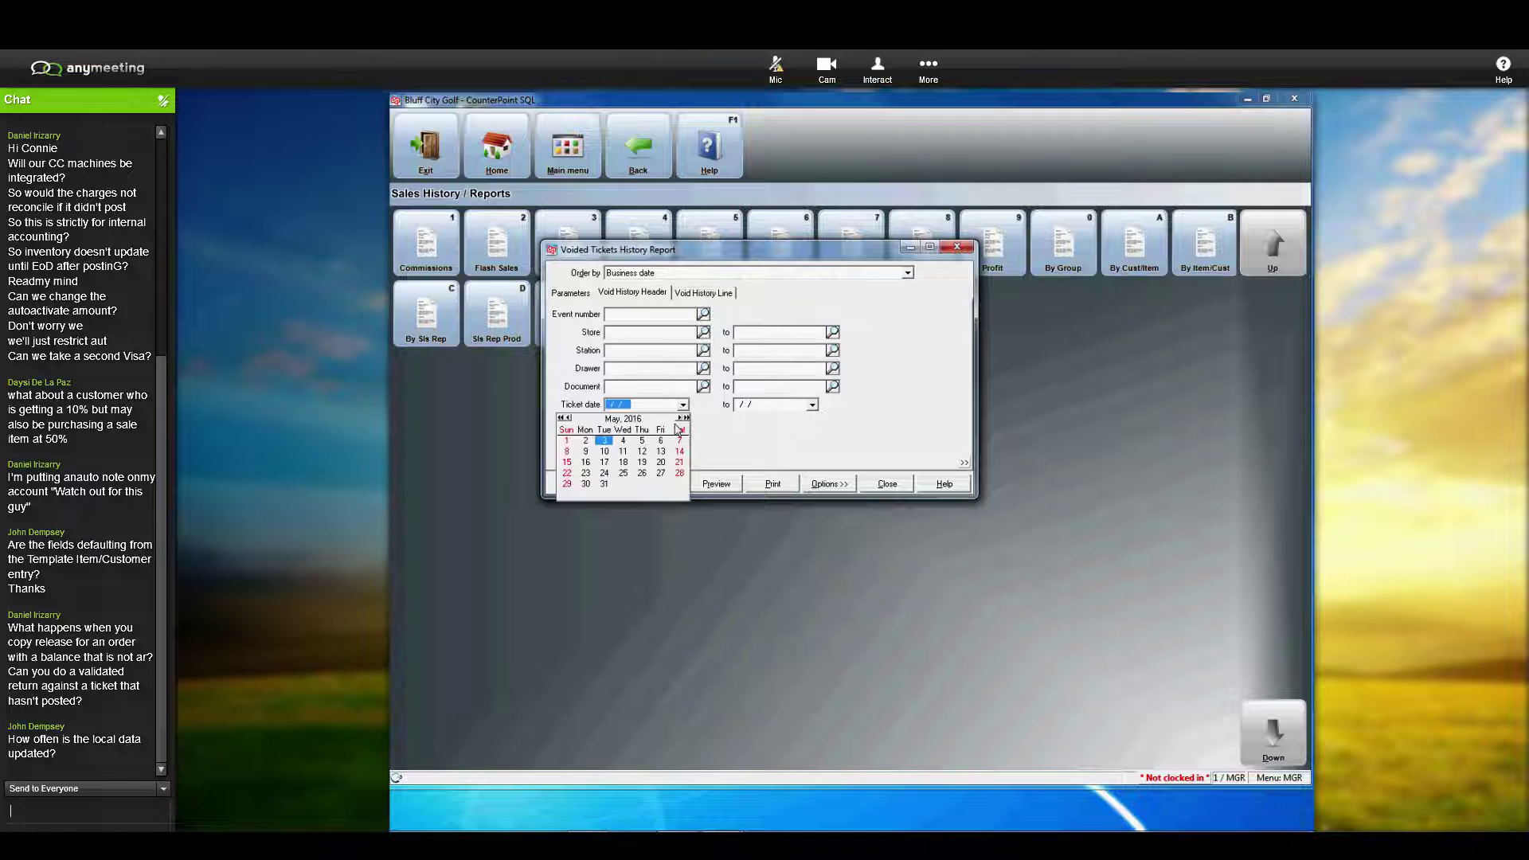
{"action": "left_click", "coordinate": [567, 442]}
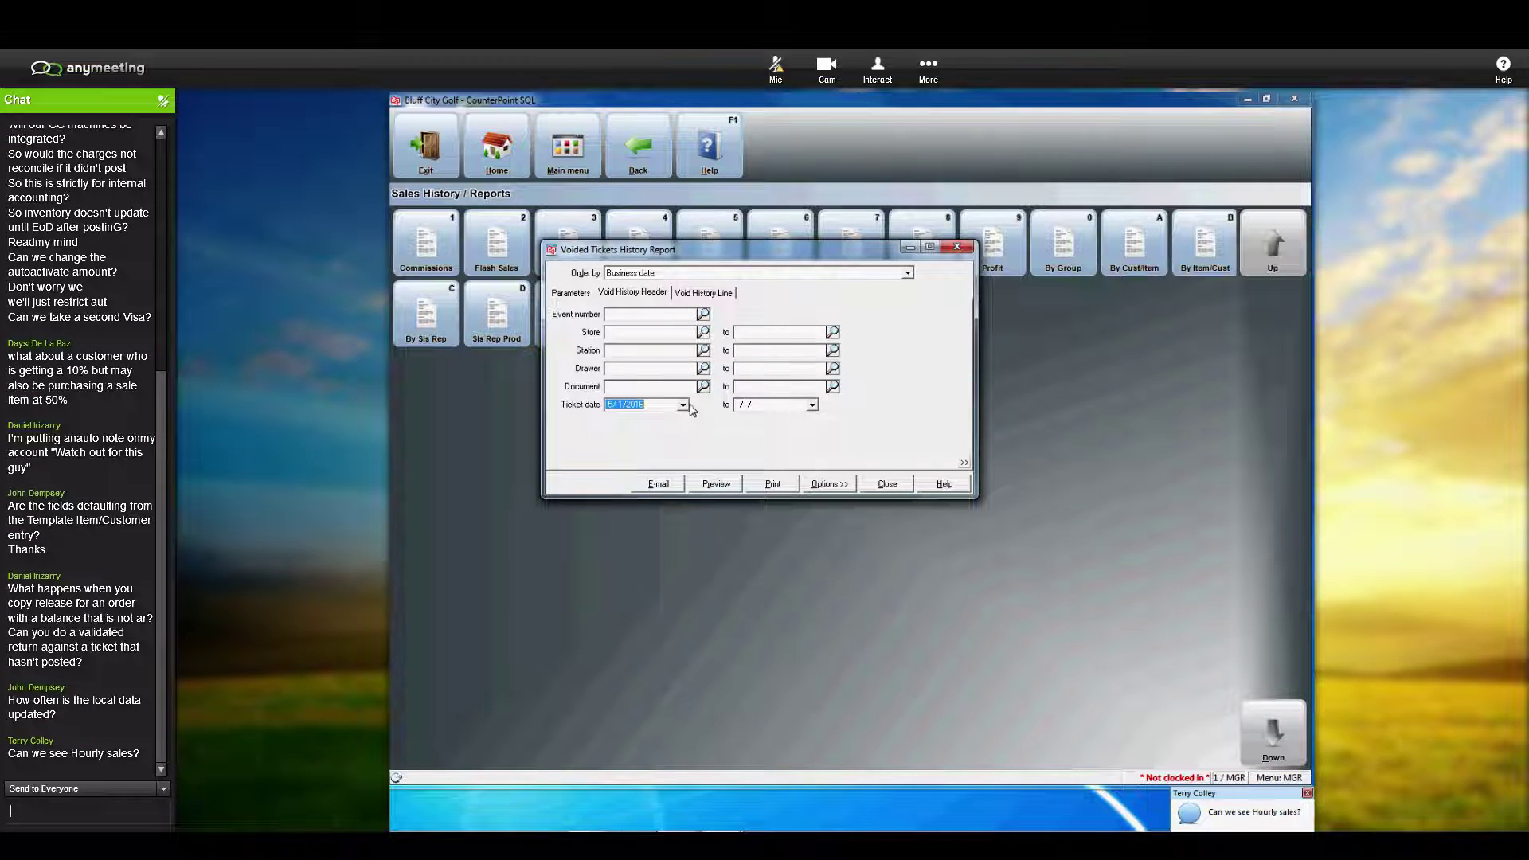
{"action": "left_click", "coordinate": [811, 404]}
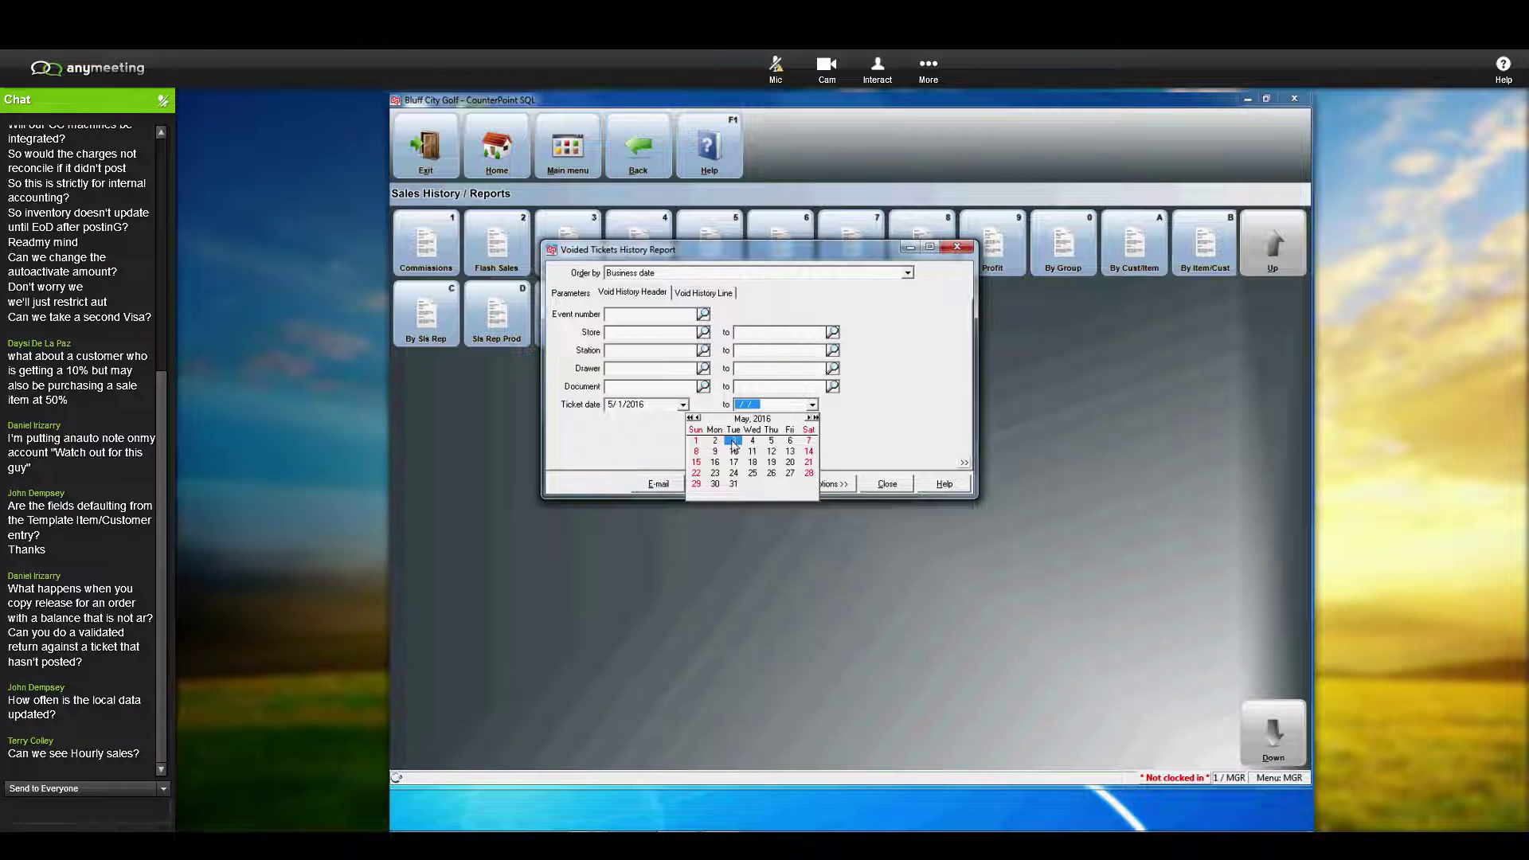
{"action": "left_click", "coordinate": [736, 442]}
{"action": "left_click", "coordinate": [721, 485]}
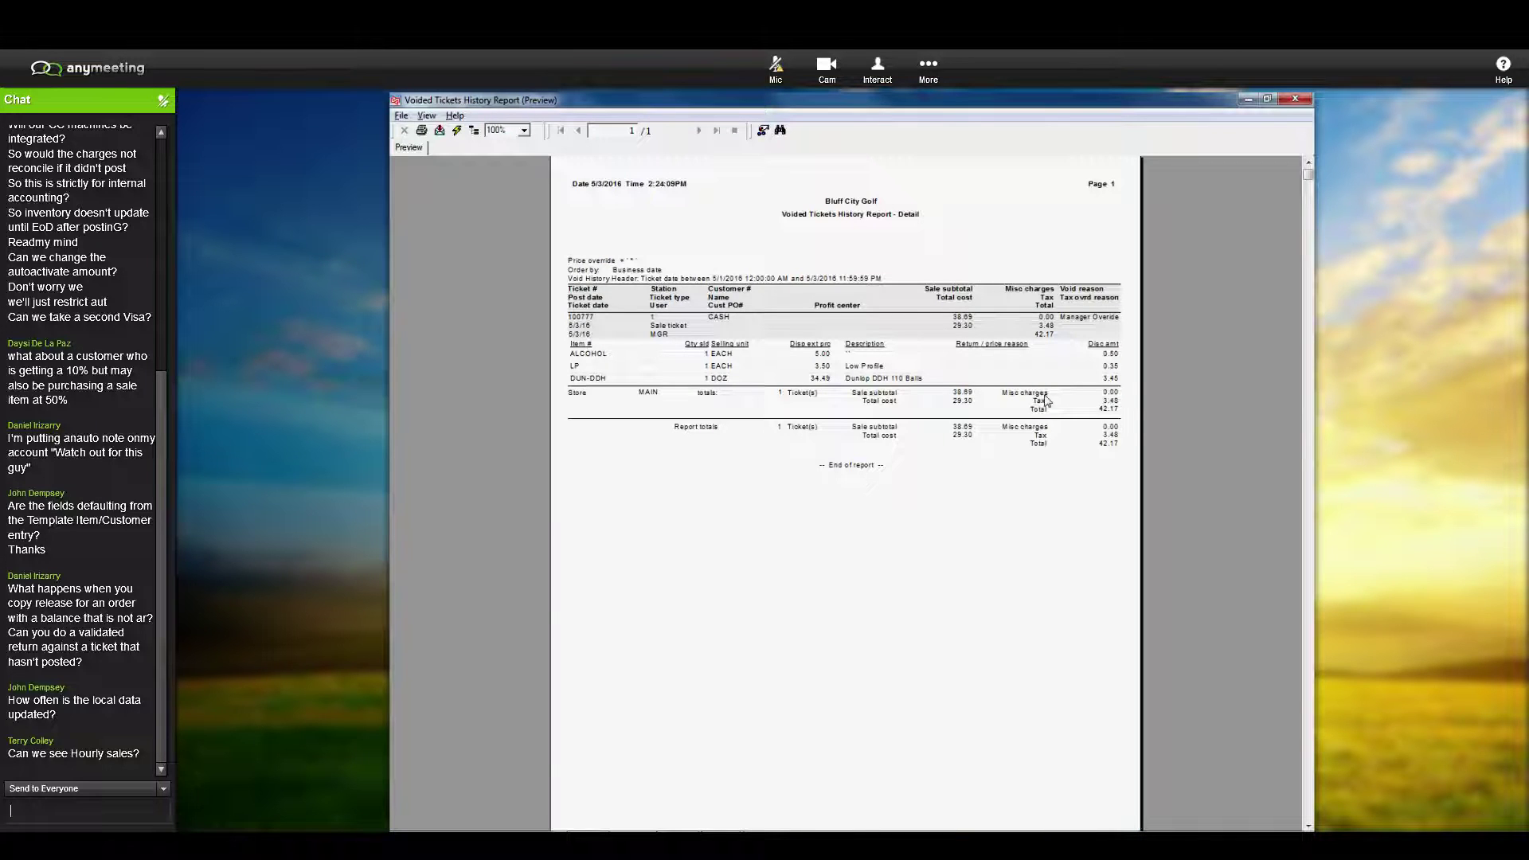
{"action": "left_click", "coordinate": [1298, 101]}
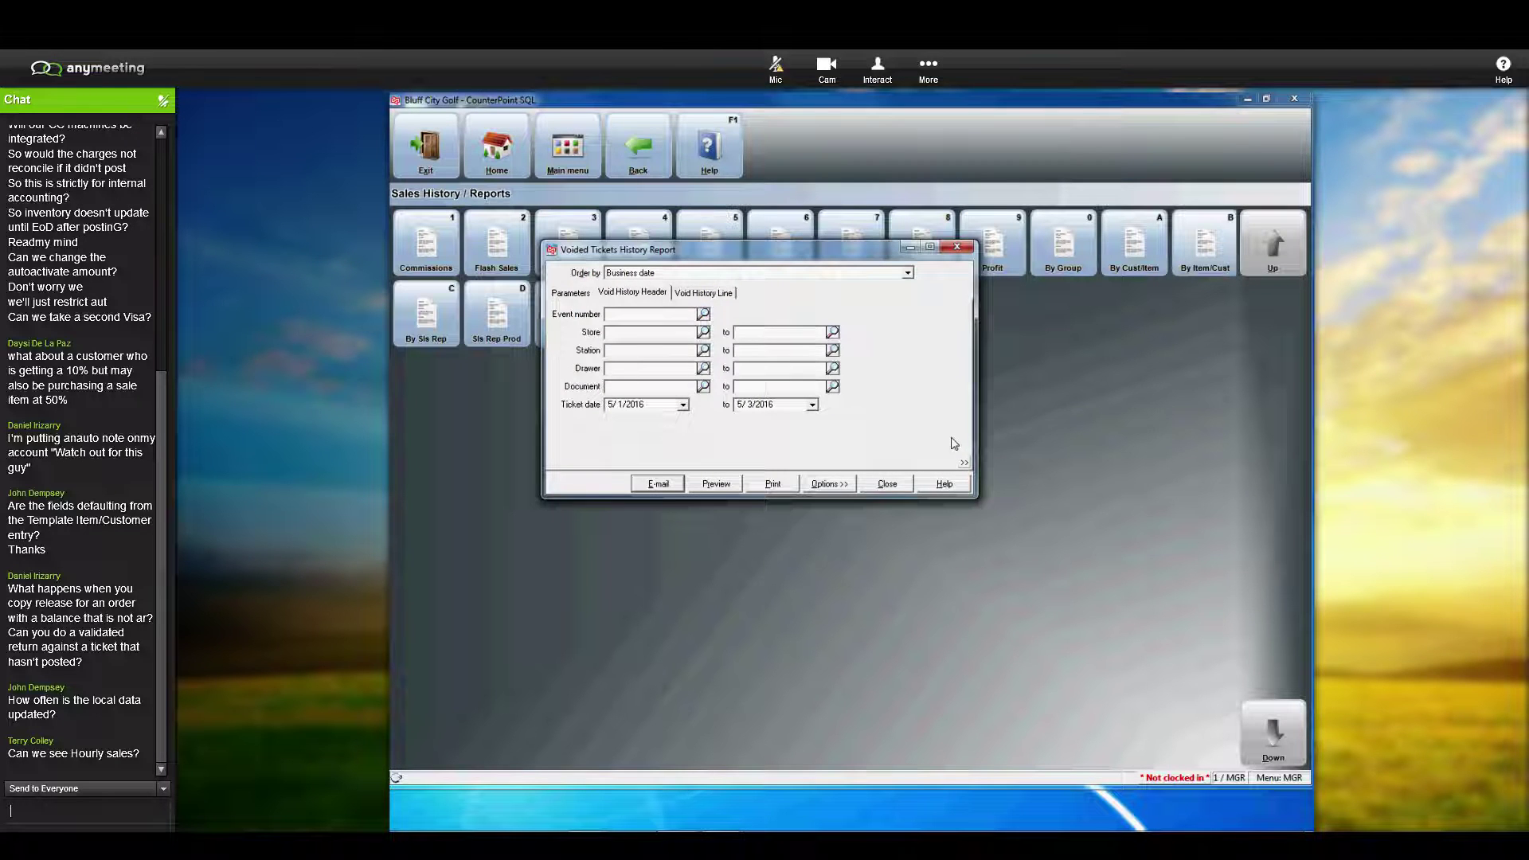
{"action": "left_click", "coordinate": [887, 484]}
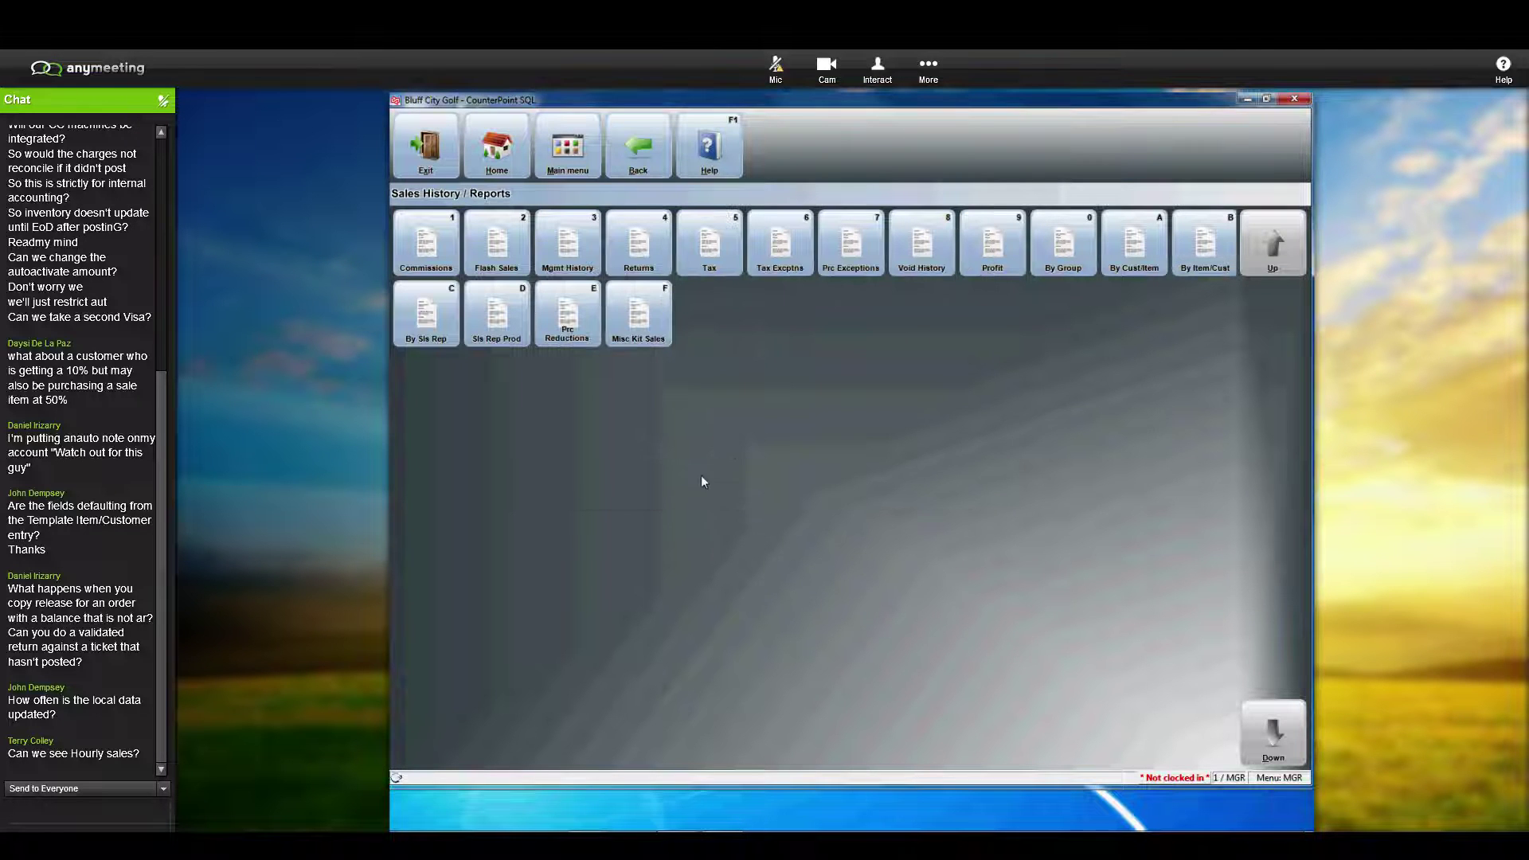
Step: Return to Sales History, open the dashboard, and check the meeting chat window before putting it out of the way
{"action": "left_click", "coordinate": [612, 143]}
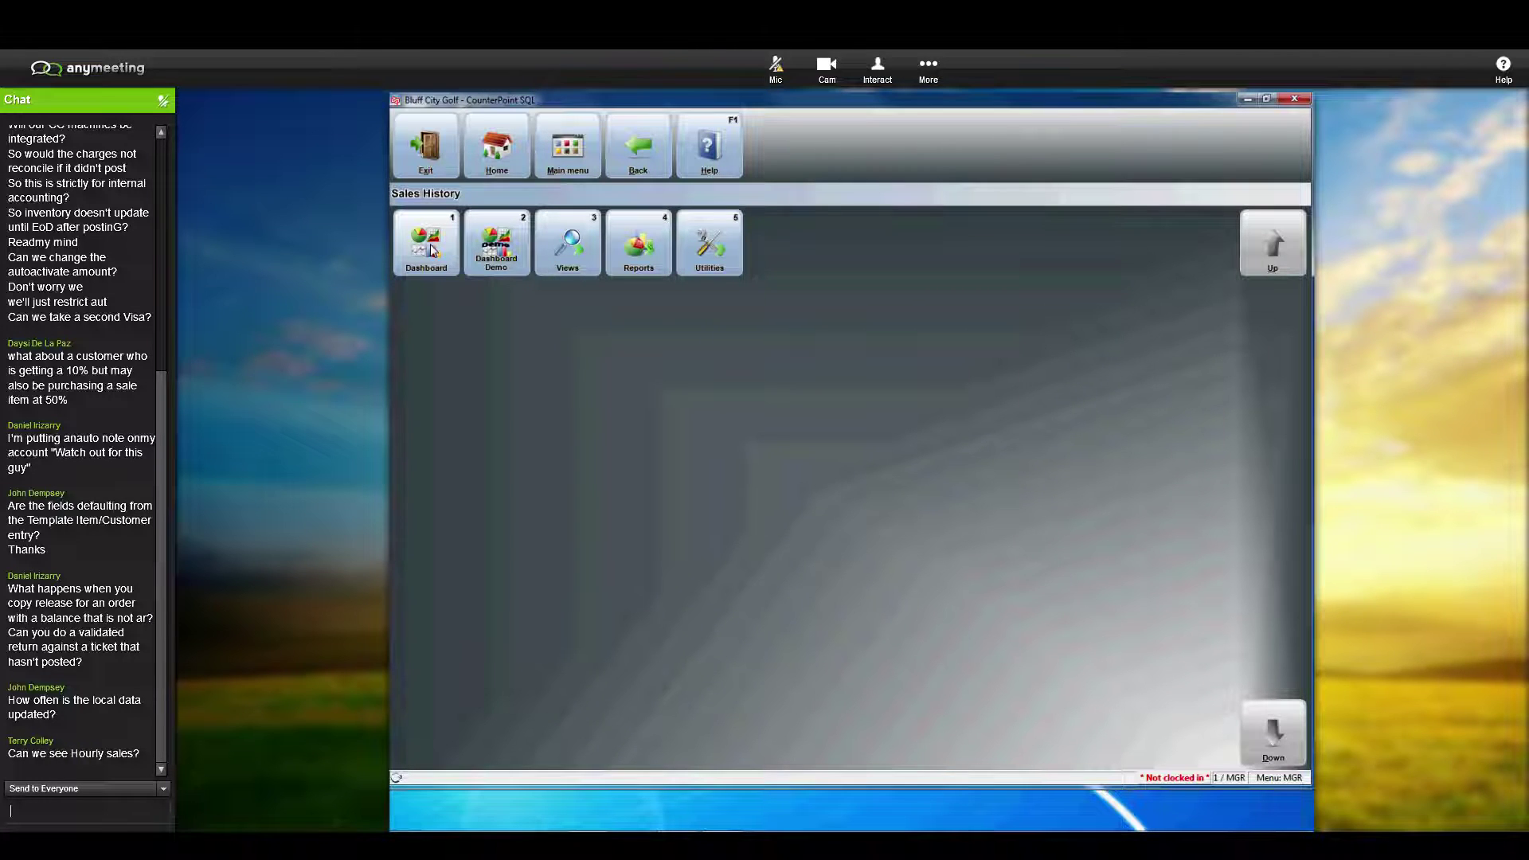
{"action": "left_click", "coordinate": [432, 251]}
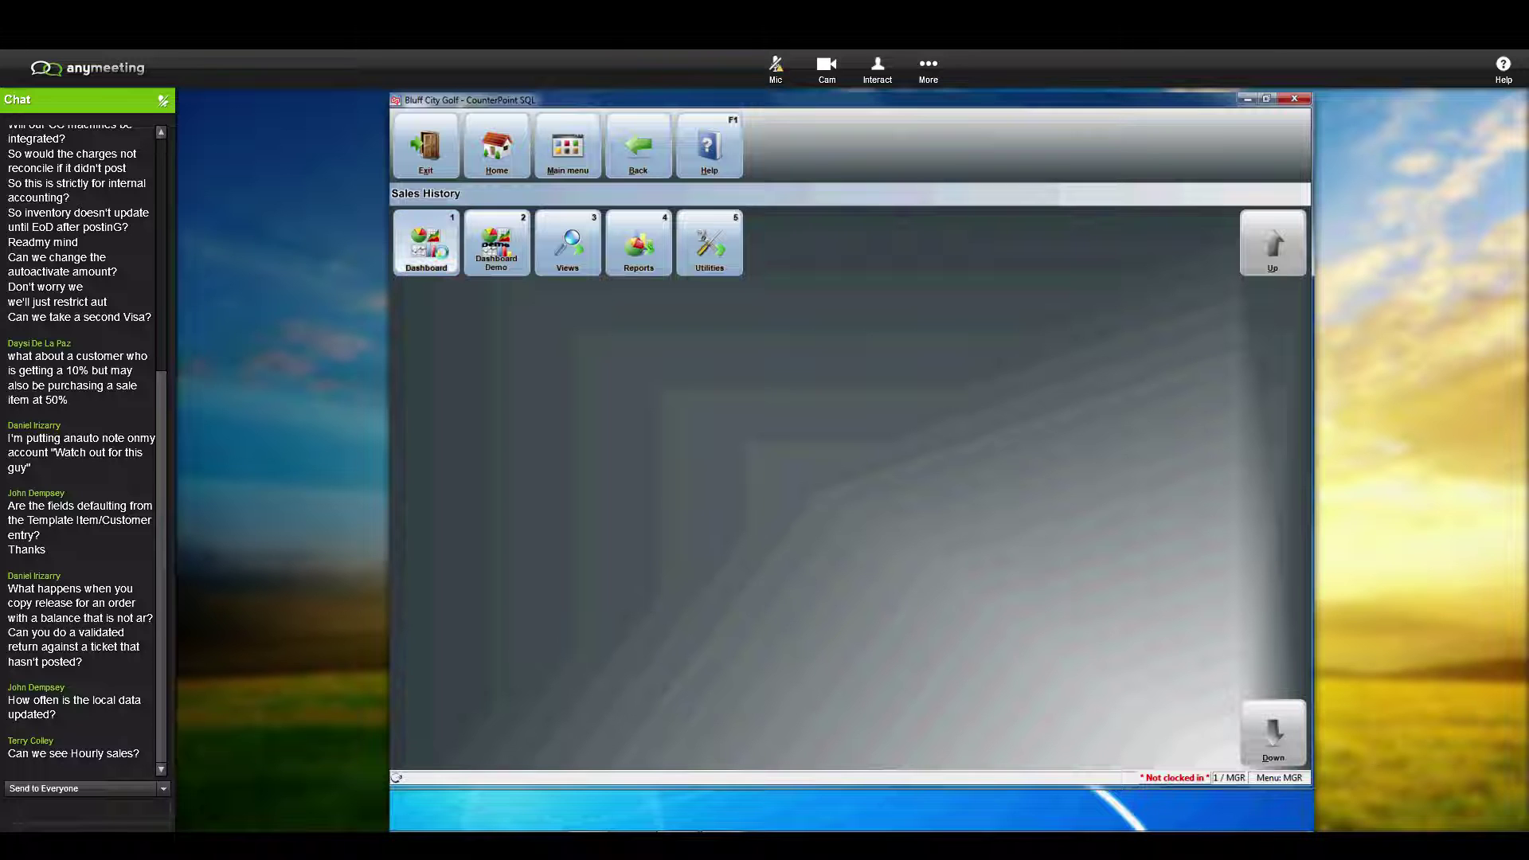
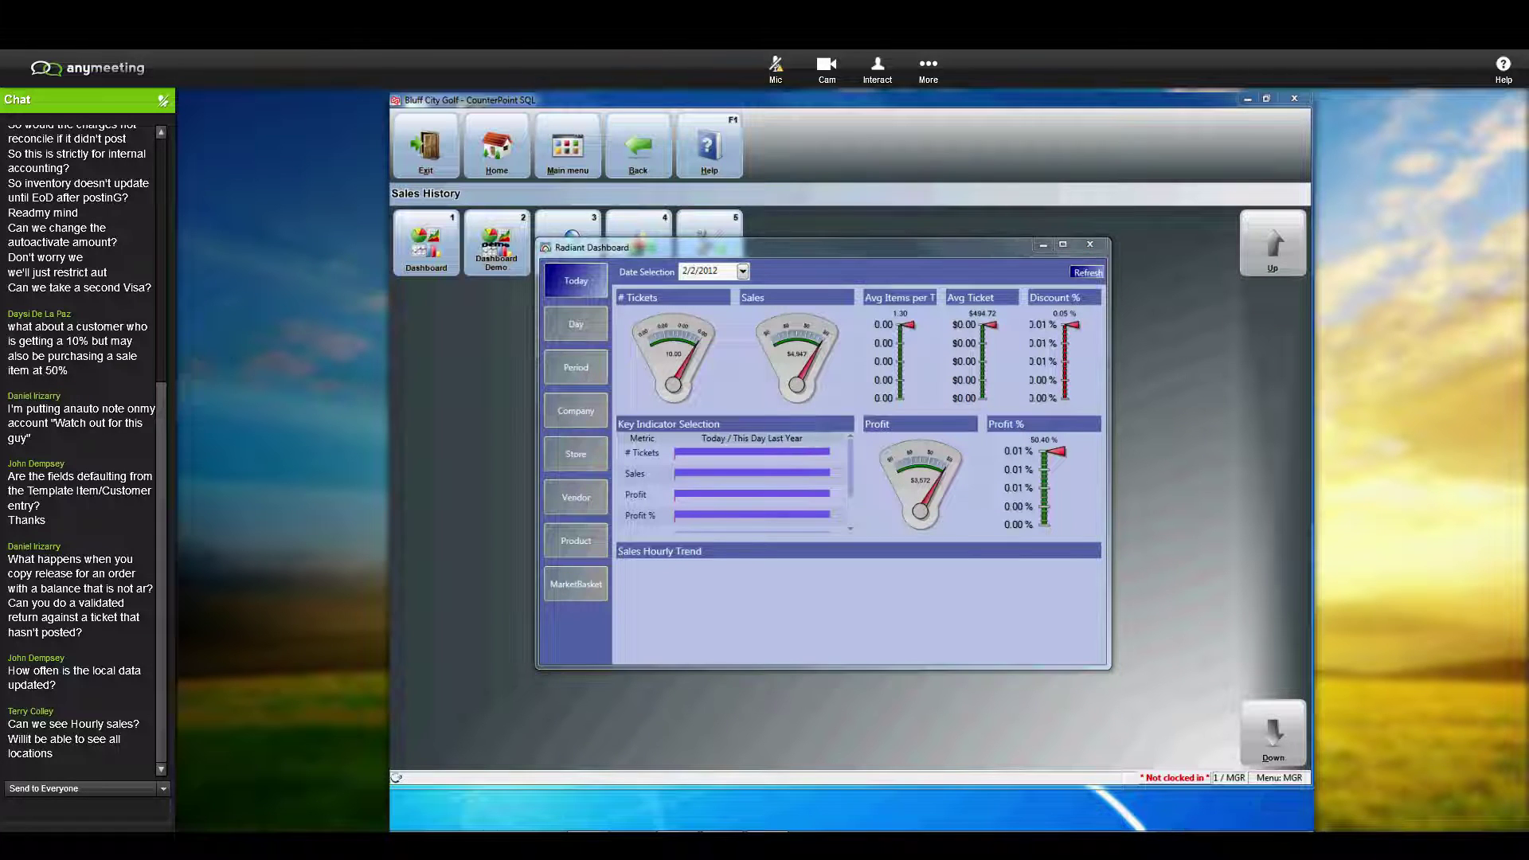
{"action": "left_click_drag", "start_coordinate": [1311, 194], "coordinate": [728, 169]}
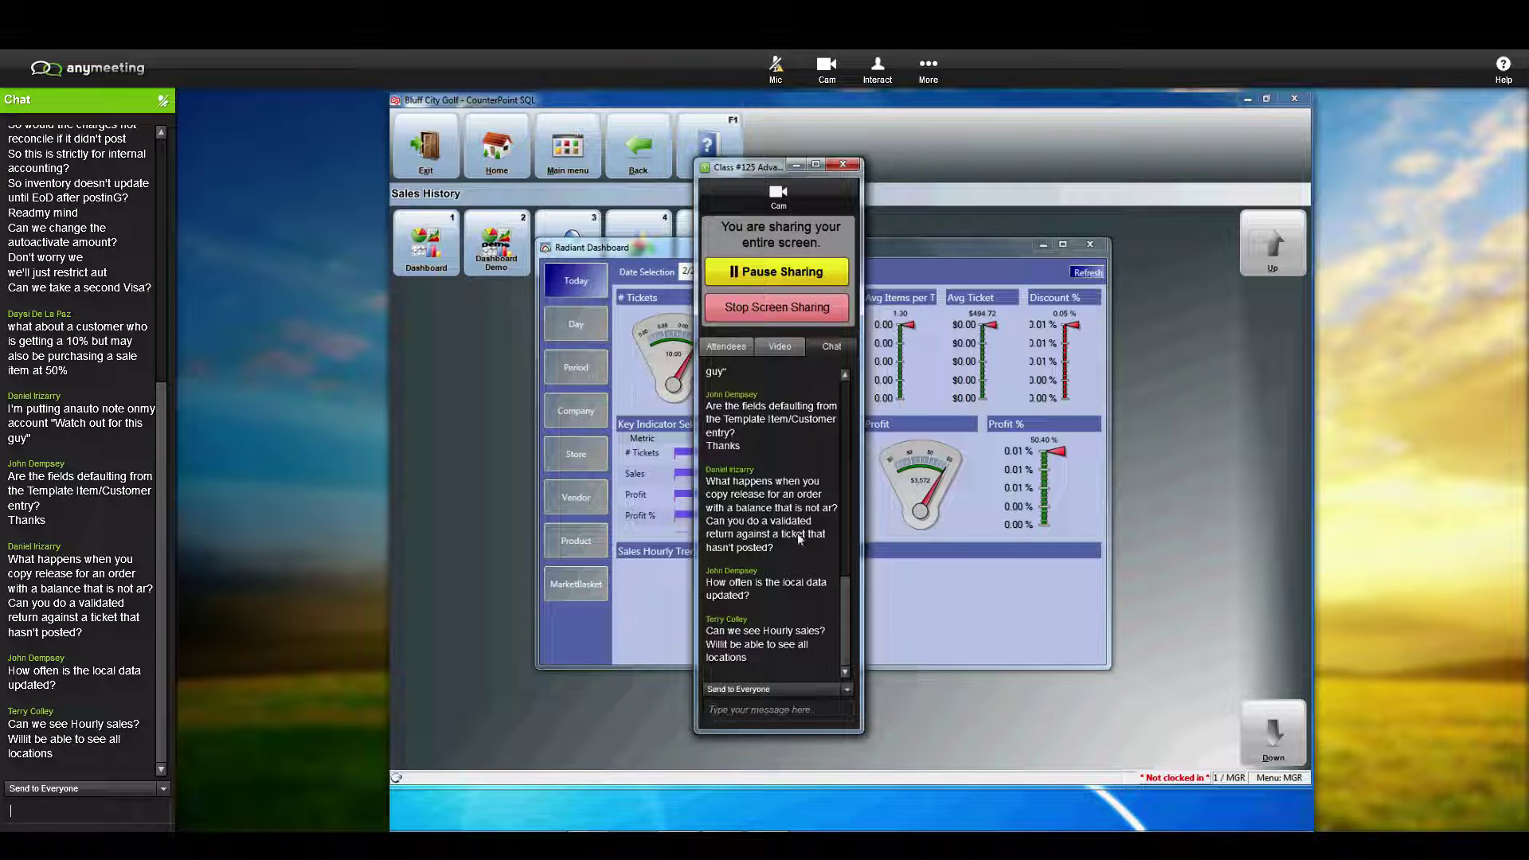
{"action": "left_click_drag", "start_coordinate": [746, 168], "coordinate": [1071, 138]}
{"action": "left_click", "coordinate": [1120, 135]}
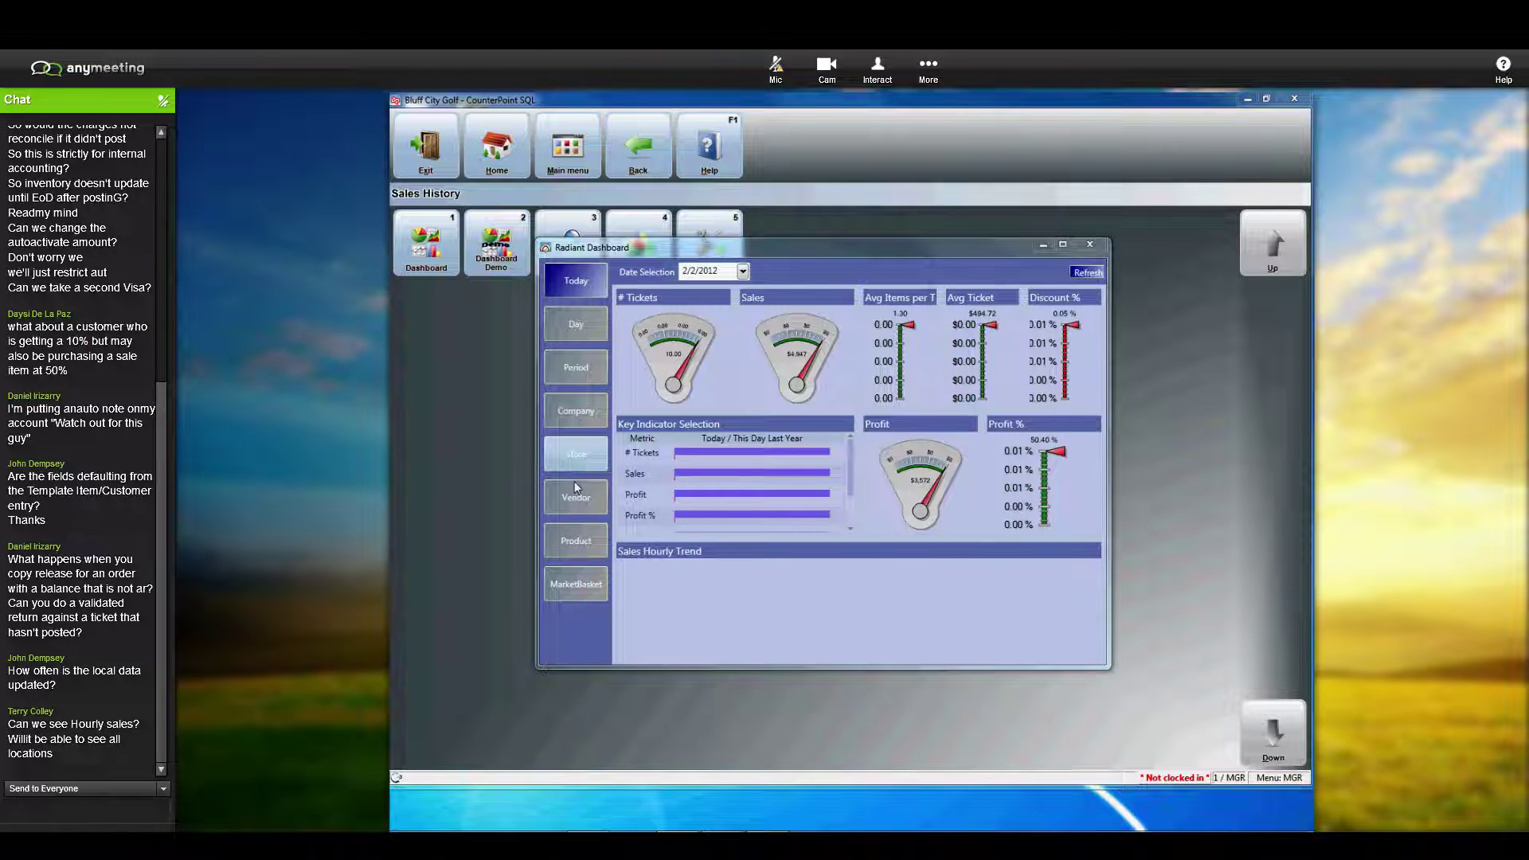
Step: View the dashboard's Company, Period, Store and Product pages
{"action": "left_click", "coordinate": [576, 418]}
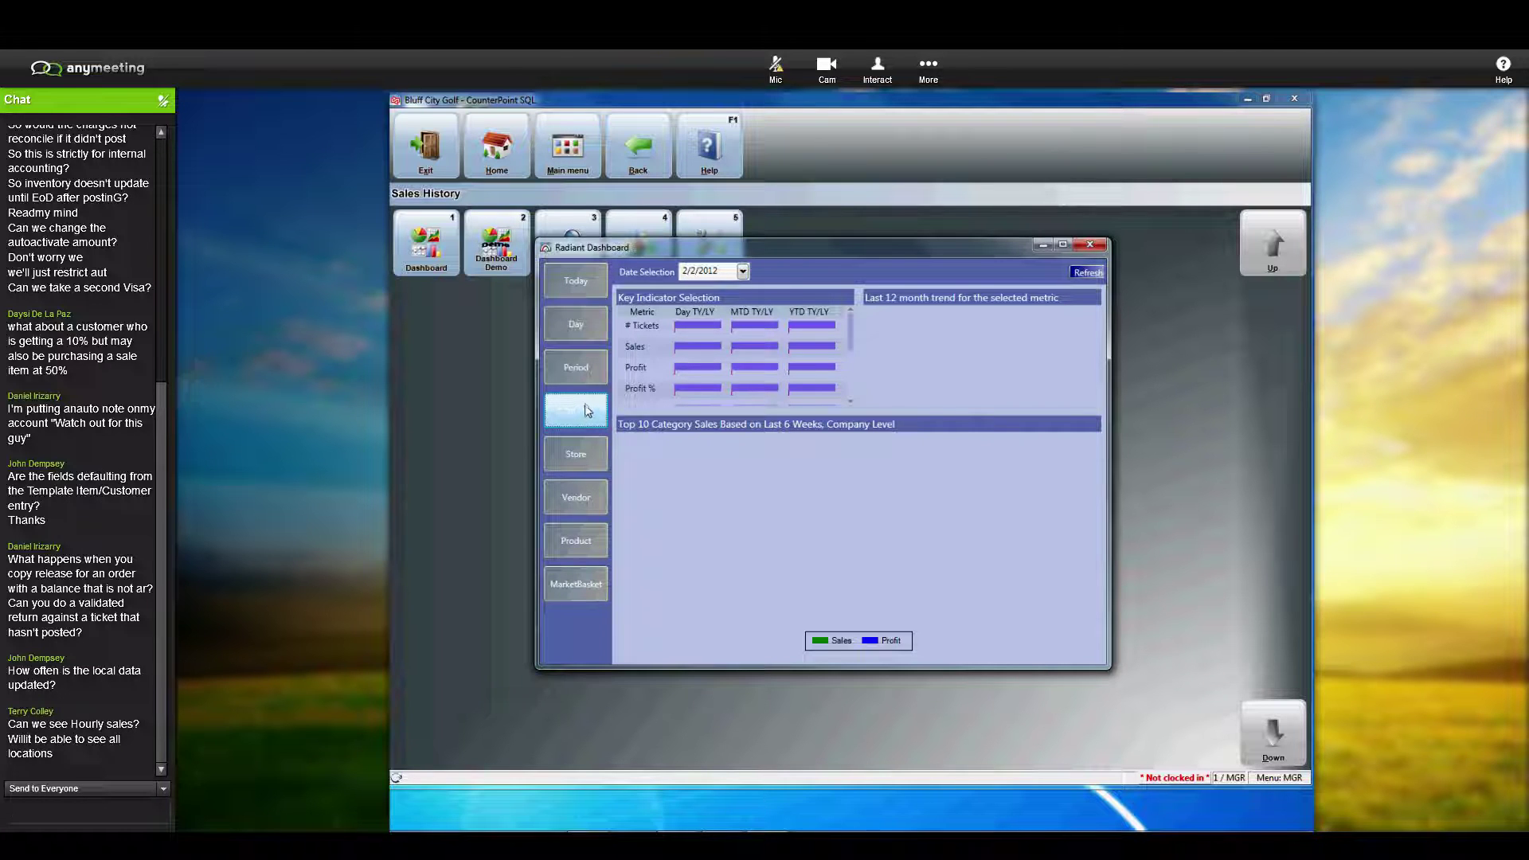
{"action": "left_click", "coordinate": [579, 362]}
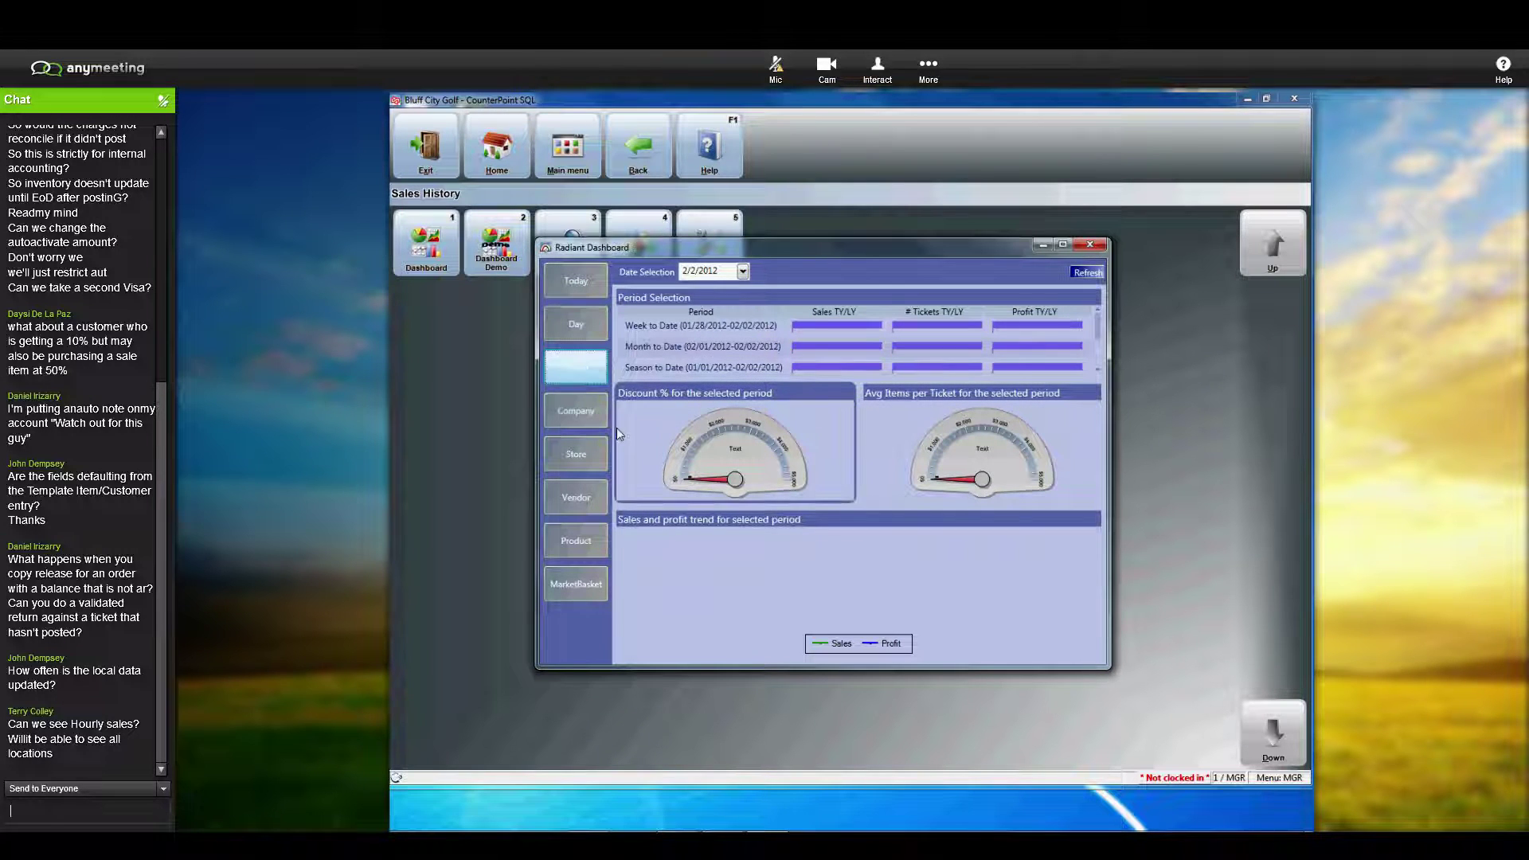
{"action": "left_click", "coordinate": [584, 461]}
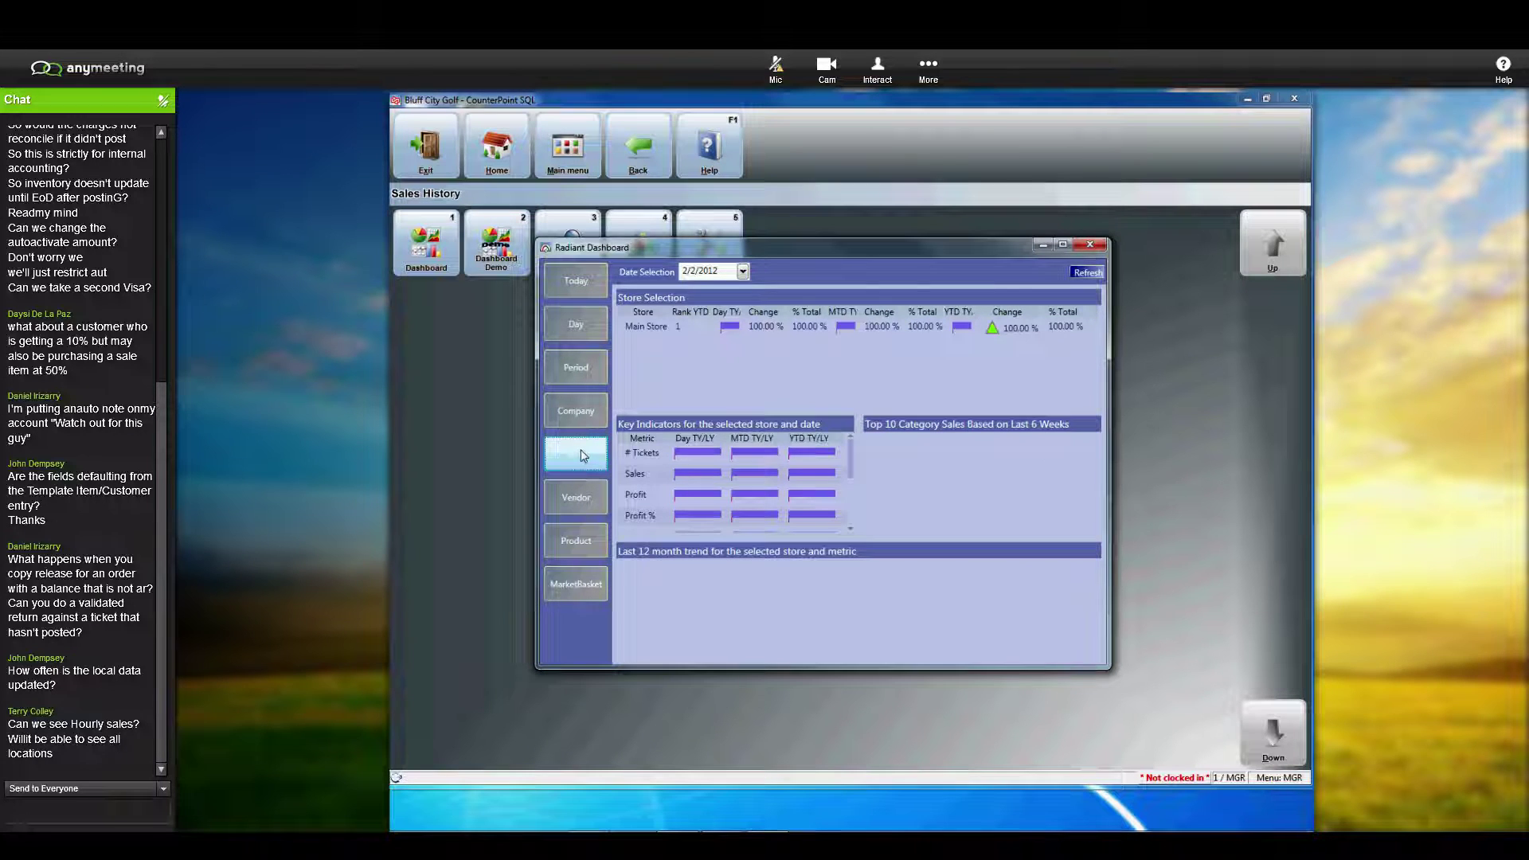
{"action": "mouse_move", "coordinate": [669, 344]}
{"action": "left_click", "coordinate": [577, 542]}
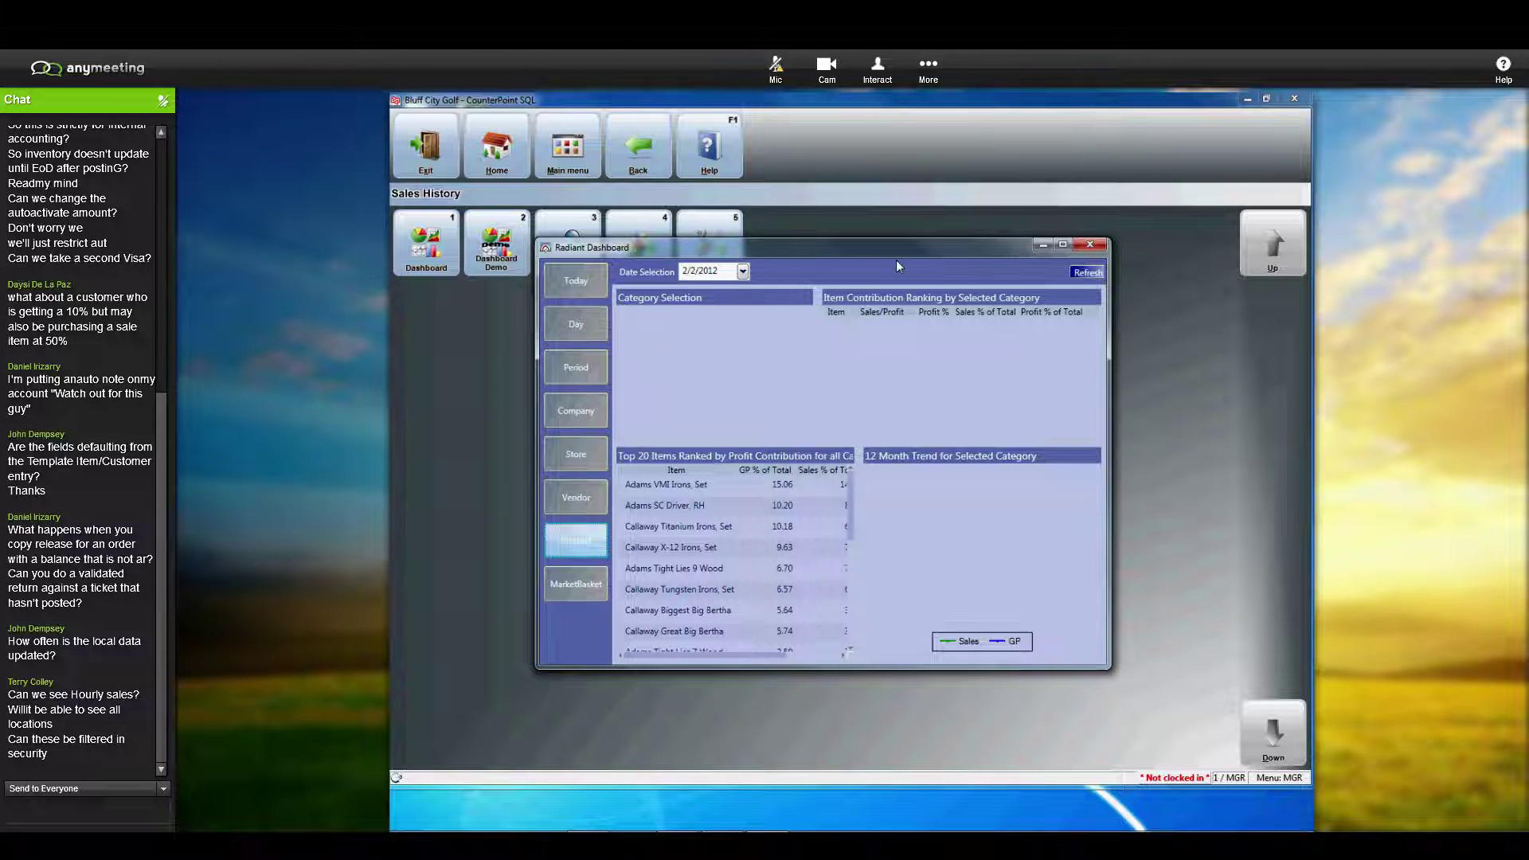
Step: Close the dashboard and send the chat message "W can remove the butto"
{"action": "type", "text": "W"}
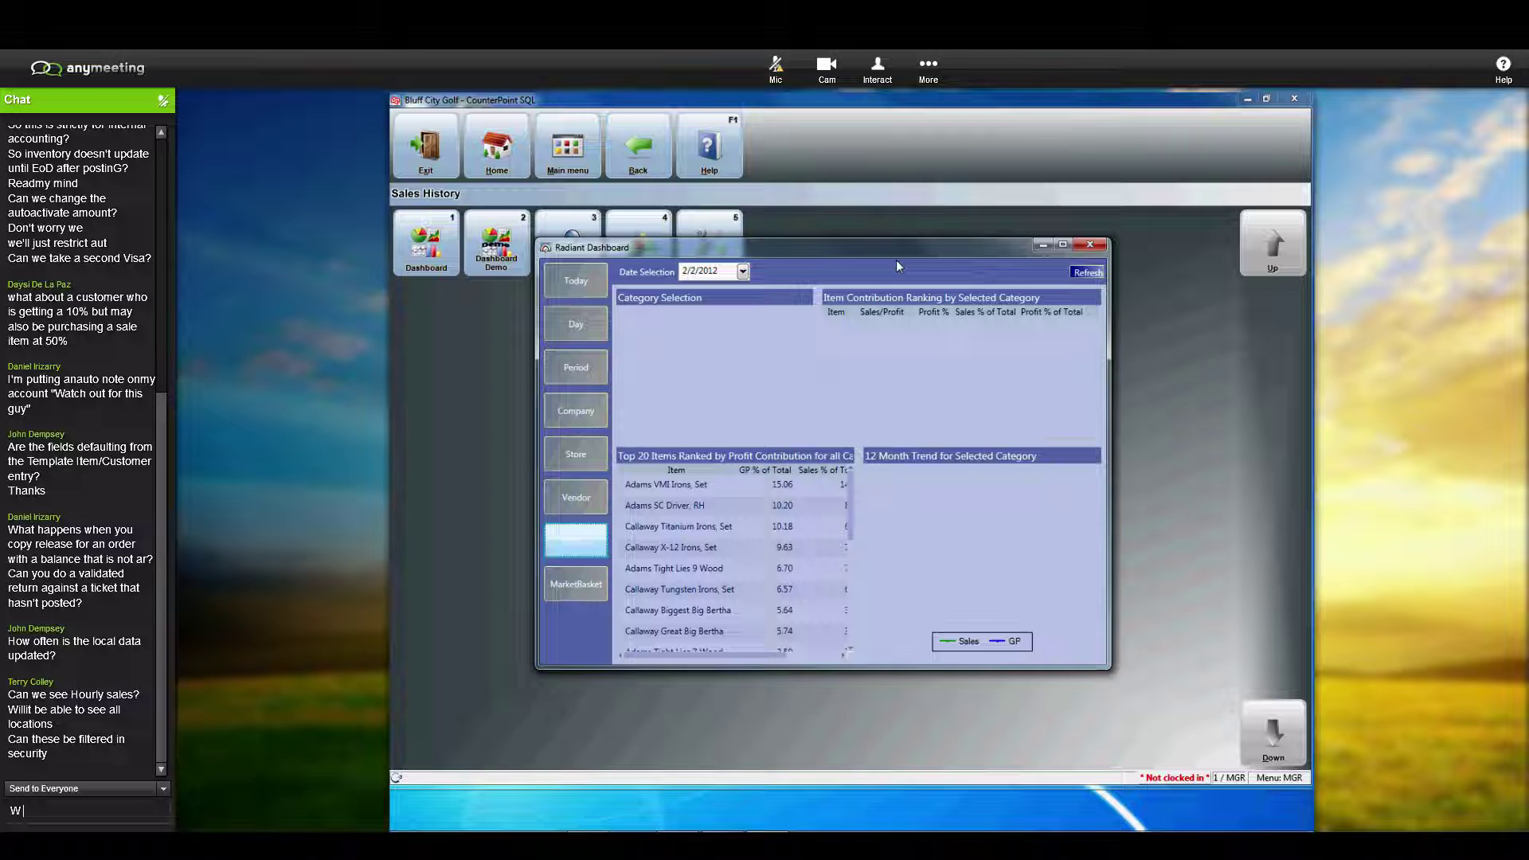
{"action": "type", "text": " can re"}
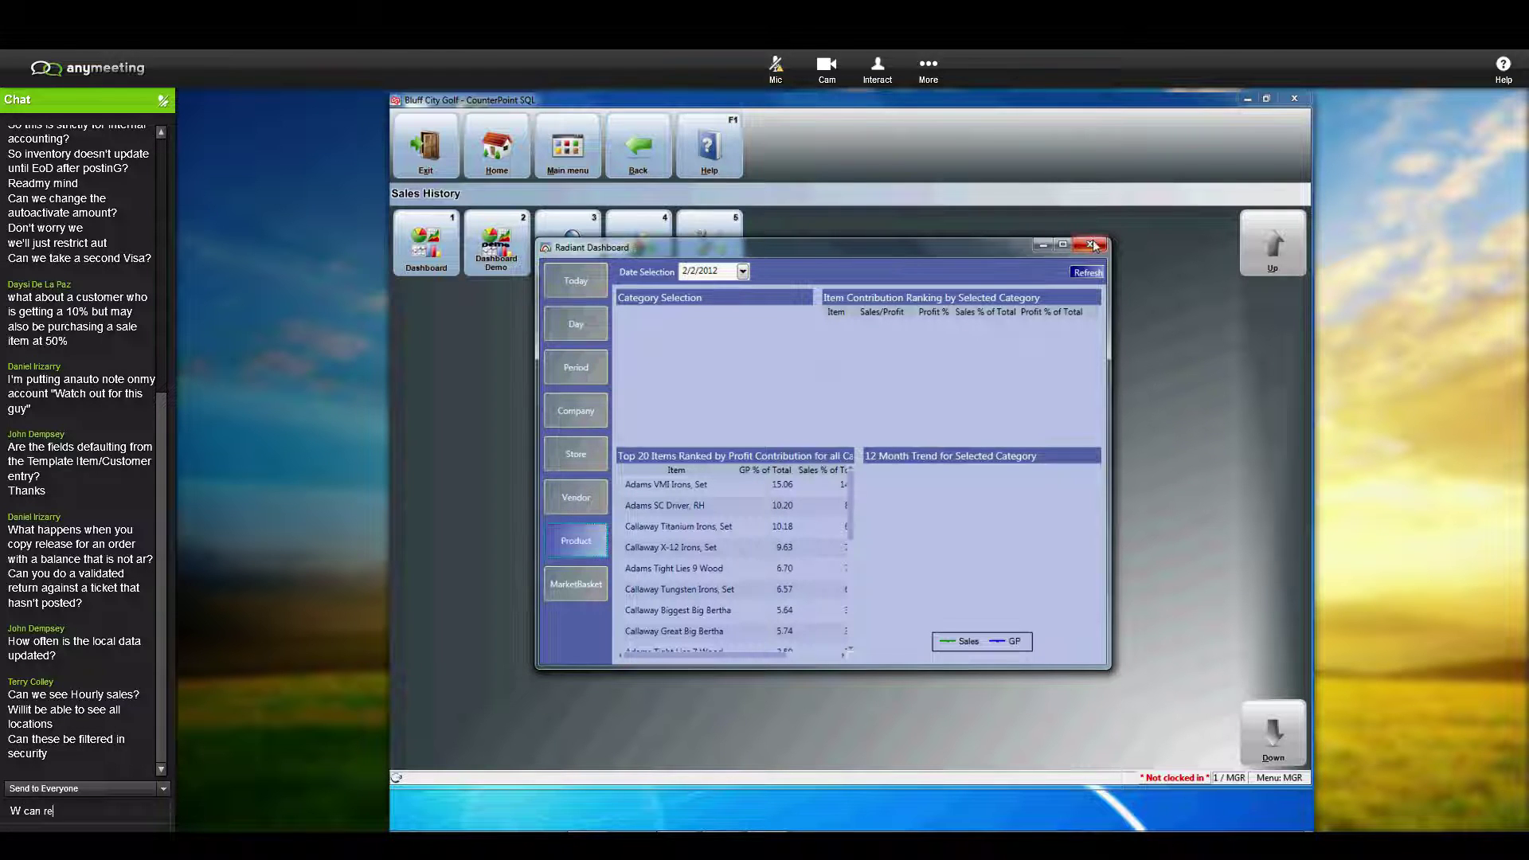
{"action": "left_click", "coordinate": [1091, 244]}
{"action": "type", "text": "move t"}
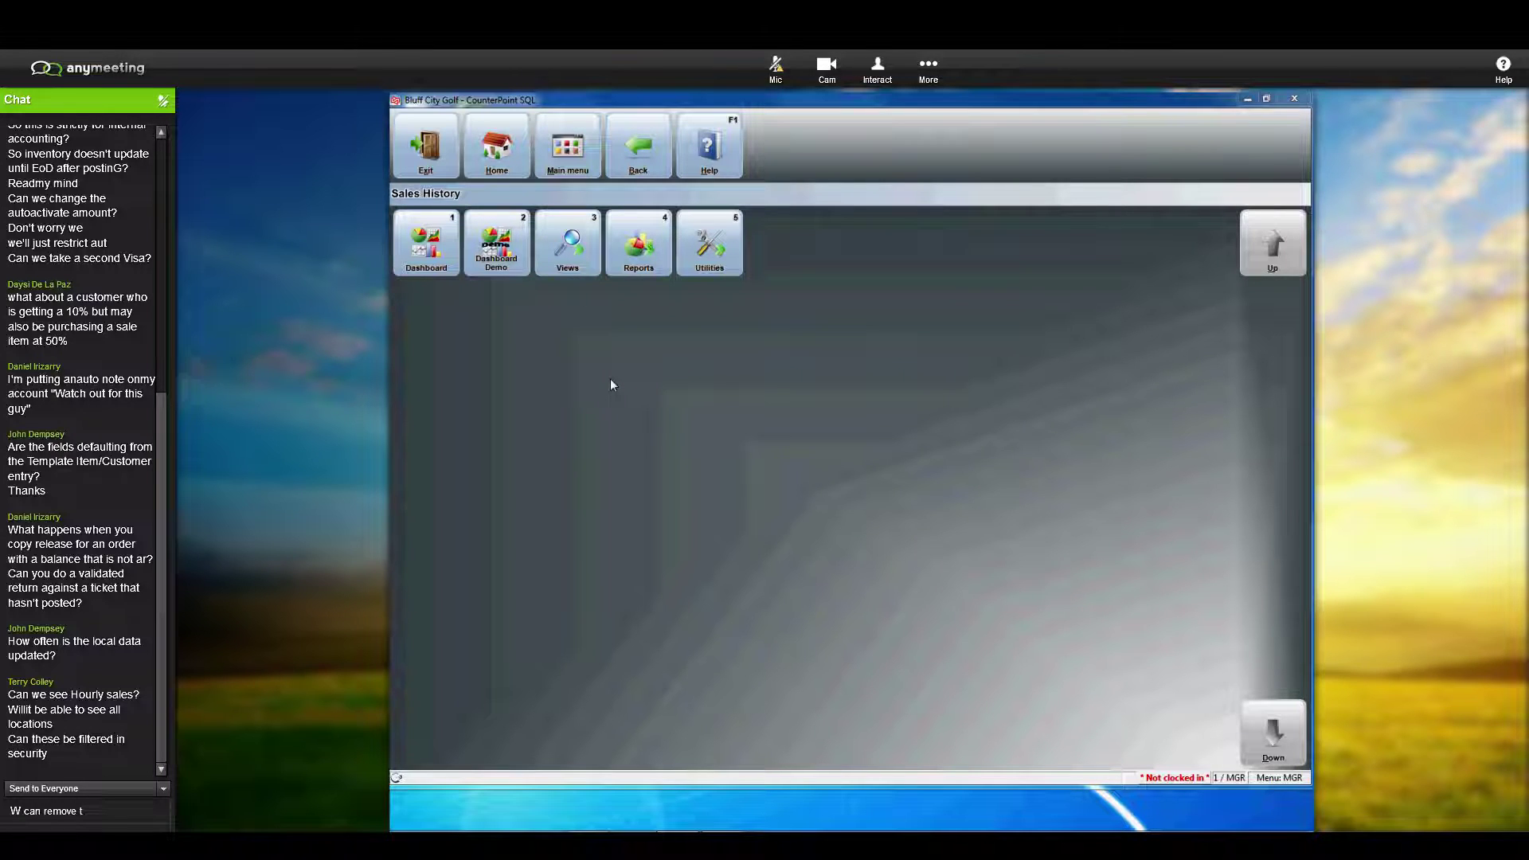
{"action": "type", "text": "he butto"}
{"action": "key", "text": "Return"}
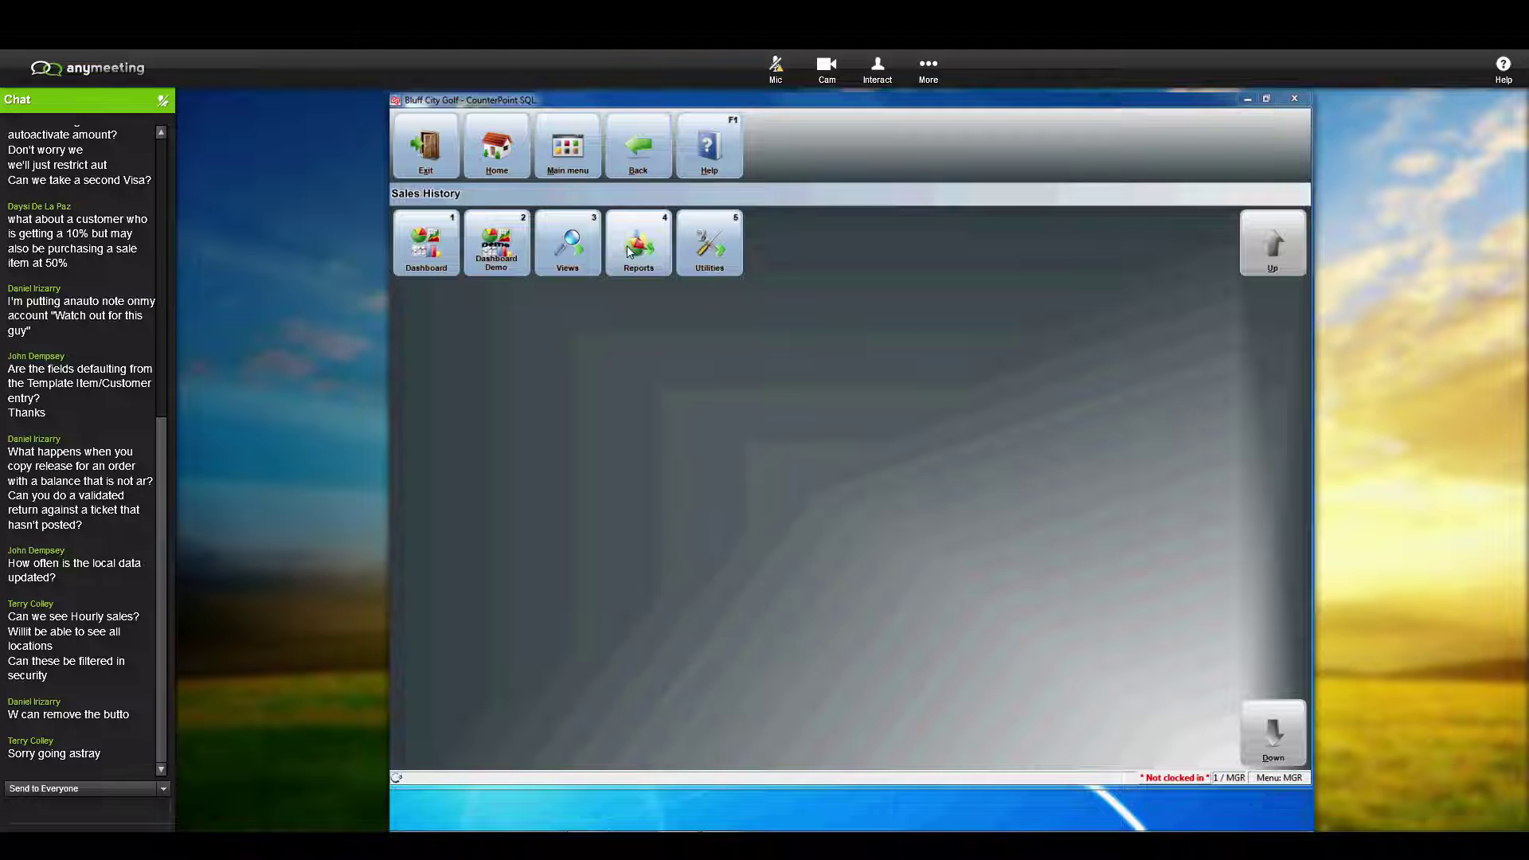
Step: Open the Sales Analysis by Group report from the Sales History reports and group it by ticket history hour
{"action": "left_click", "coordinate": [637, 255]}
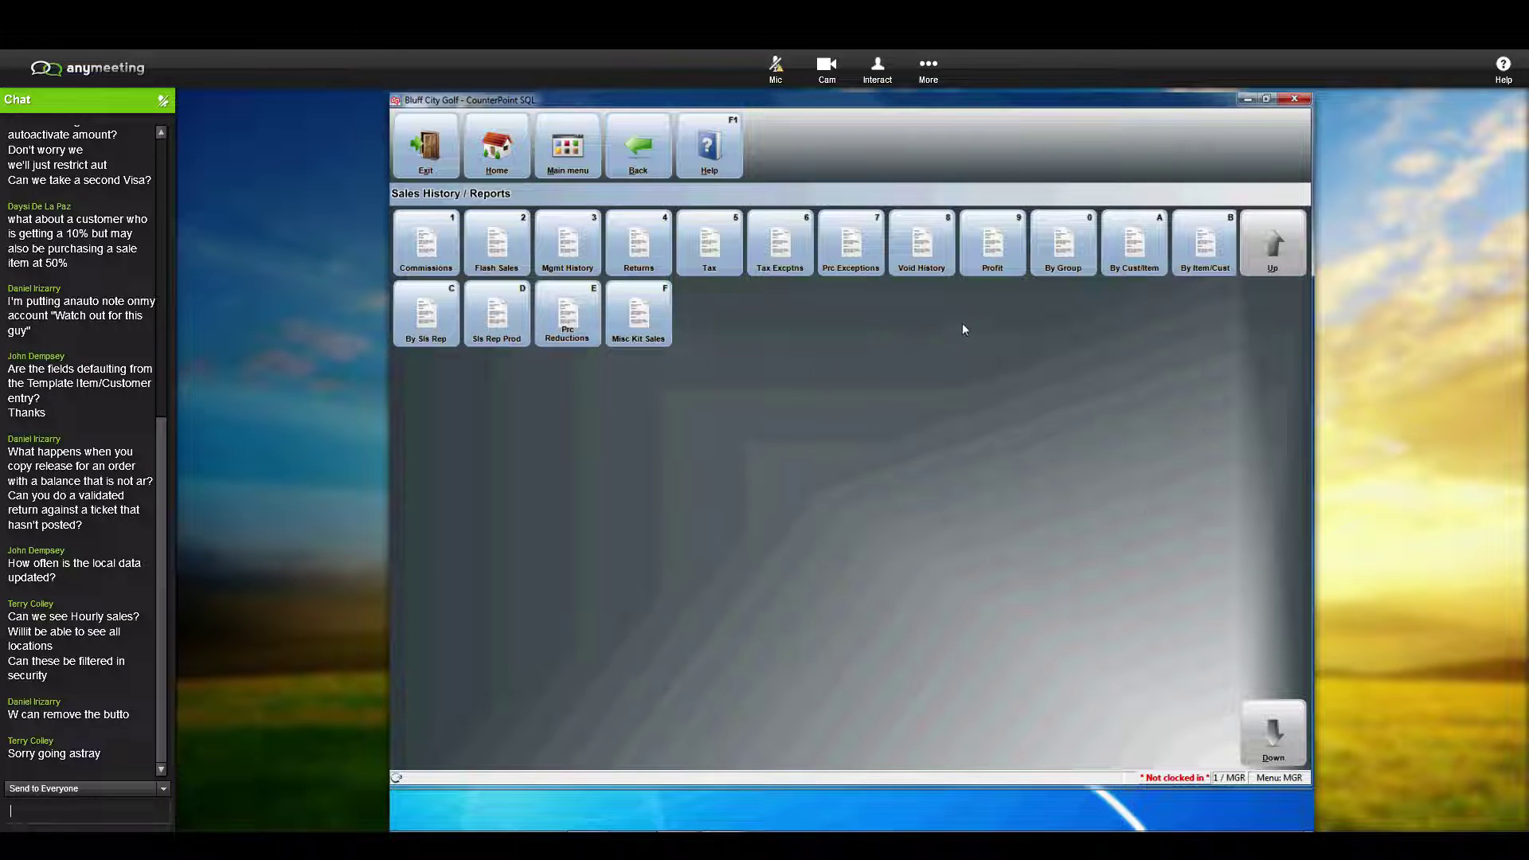
{"action": "left_click", "coordinate": [1066, 251]}
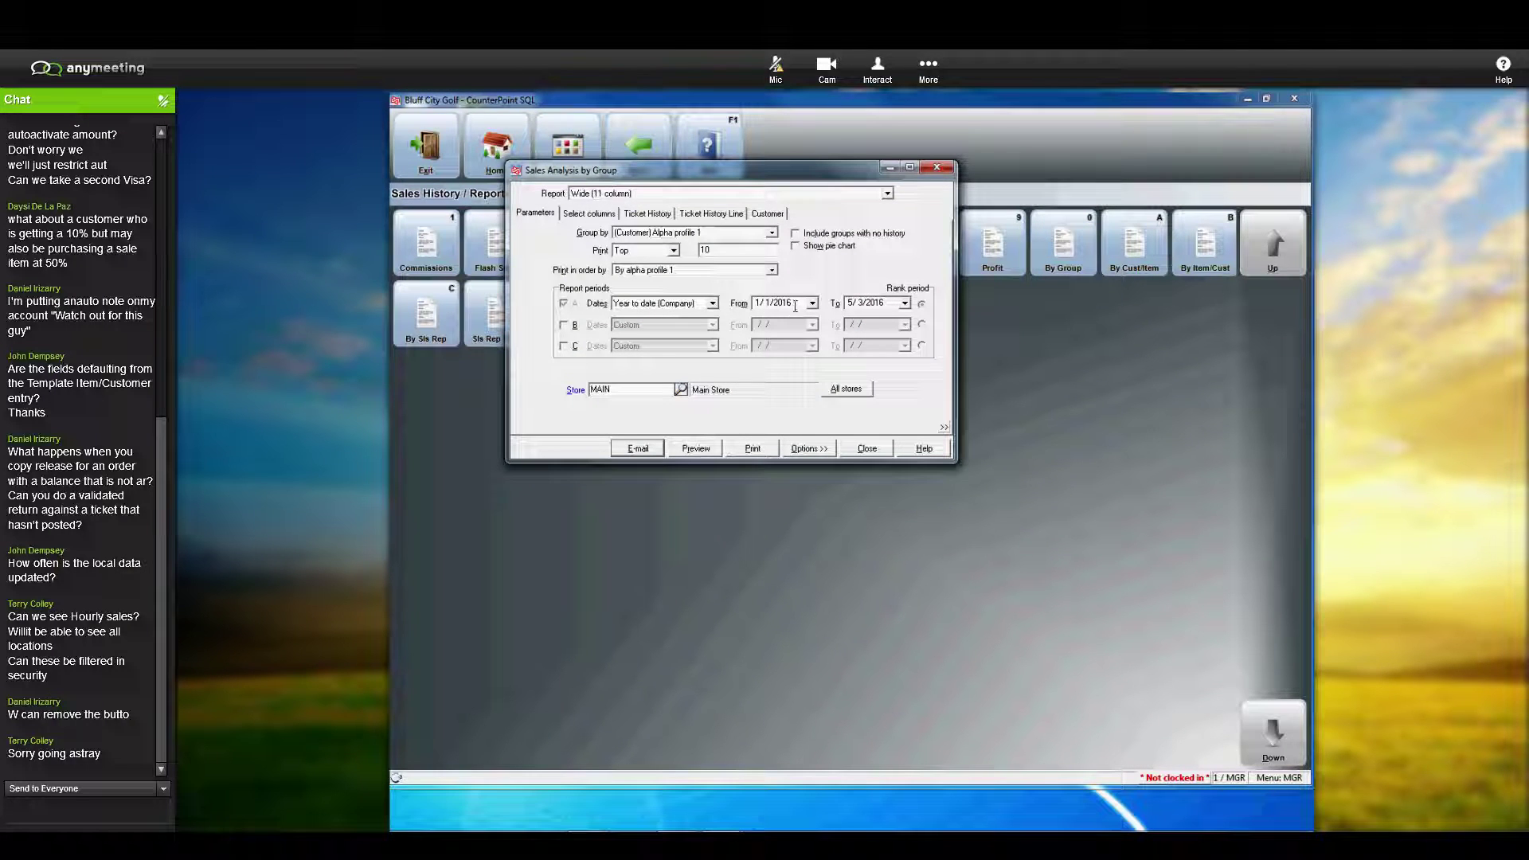
{"action": "left_click", "coordinate": [772, 232]}
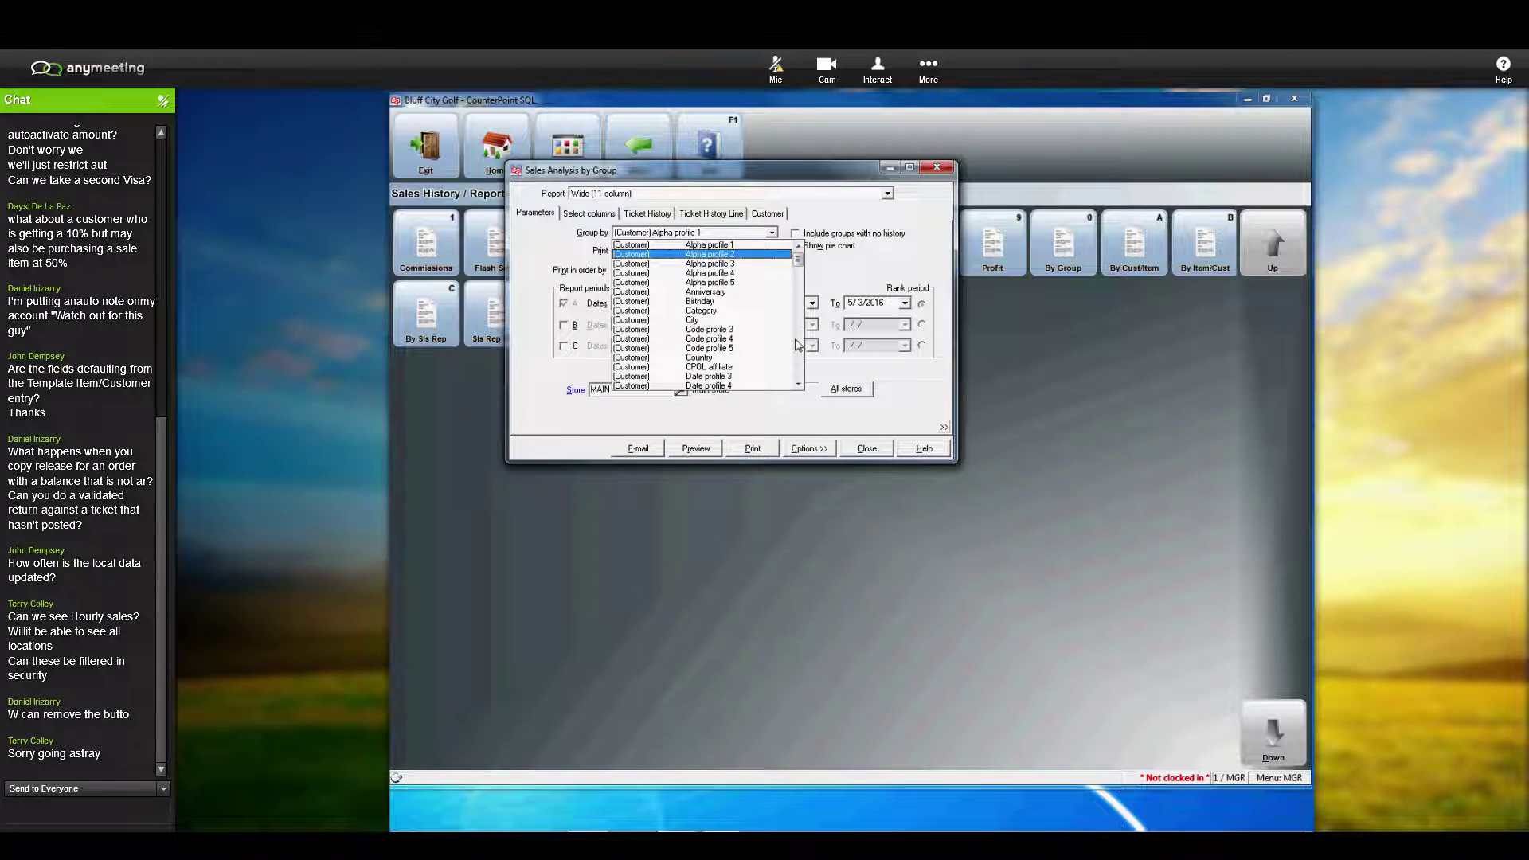
{"action": "left_click", "coordinate": [798, 366]}
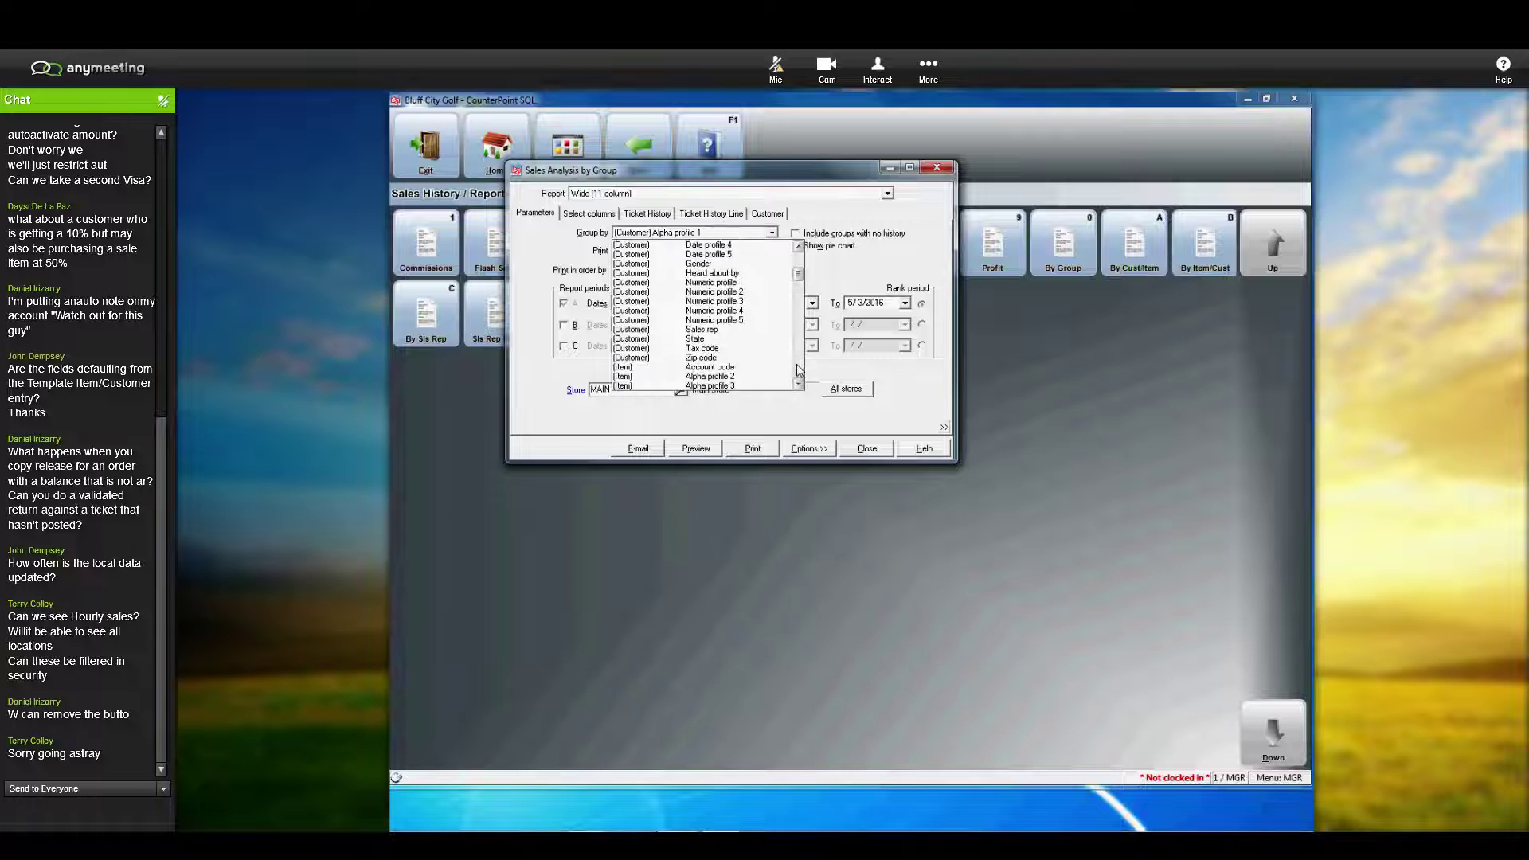
{"action": "scroll", "coordinate": [796, 363], "scroll_direction": "down", "scroll_amount": 3}
{"action": "scroll", "coordinate": [797, 363], "scroll_direction": "down", "scroll_amount": 10}
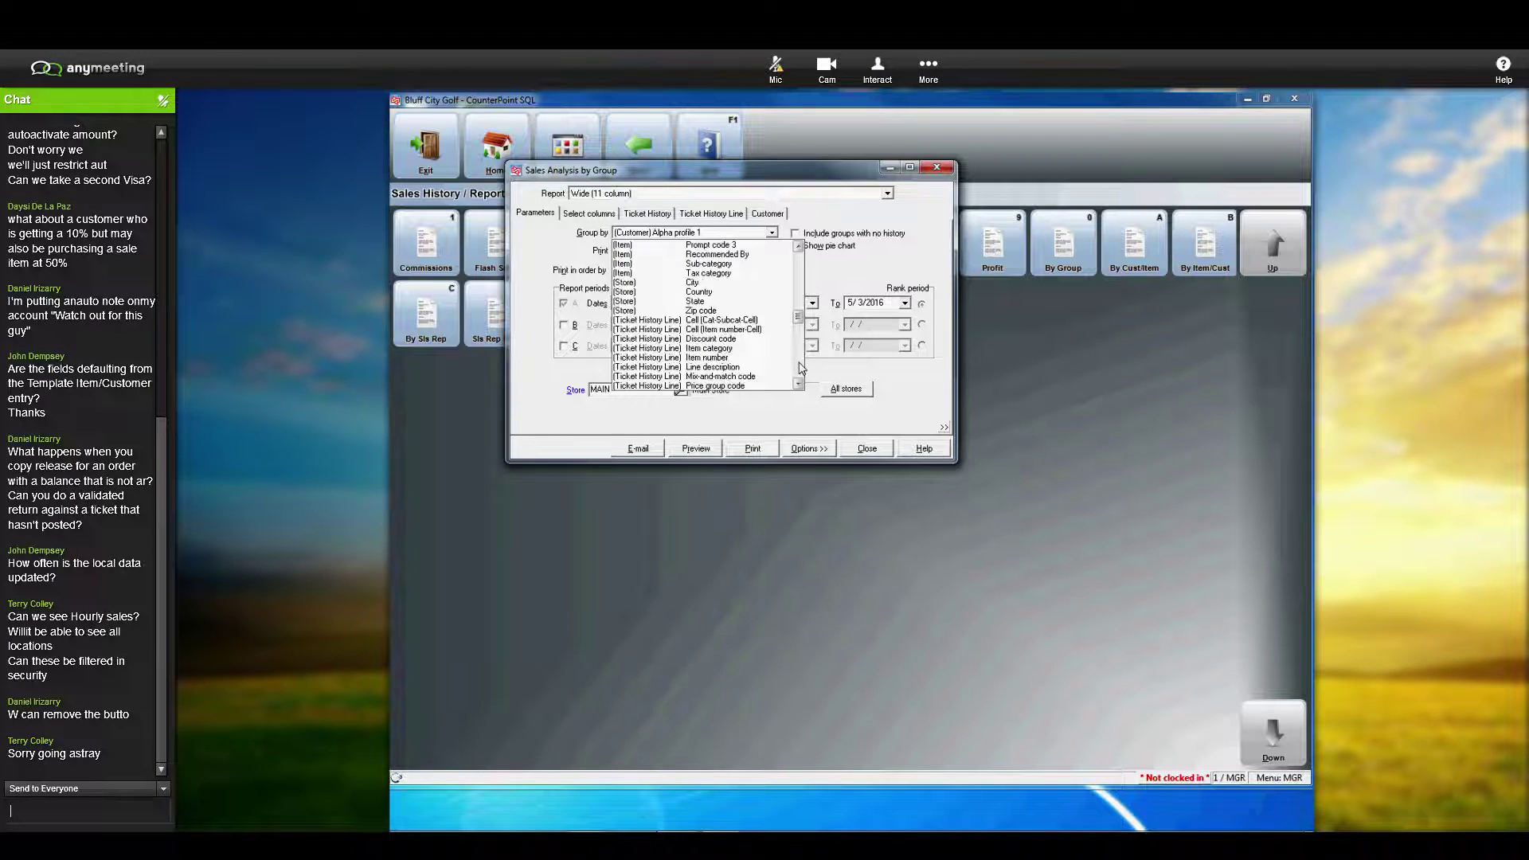
{"action": "scroll", "coordinate": [788, 371], "scroll_direction": "down", "scroll_amount": 5}
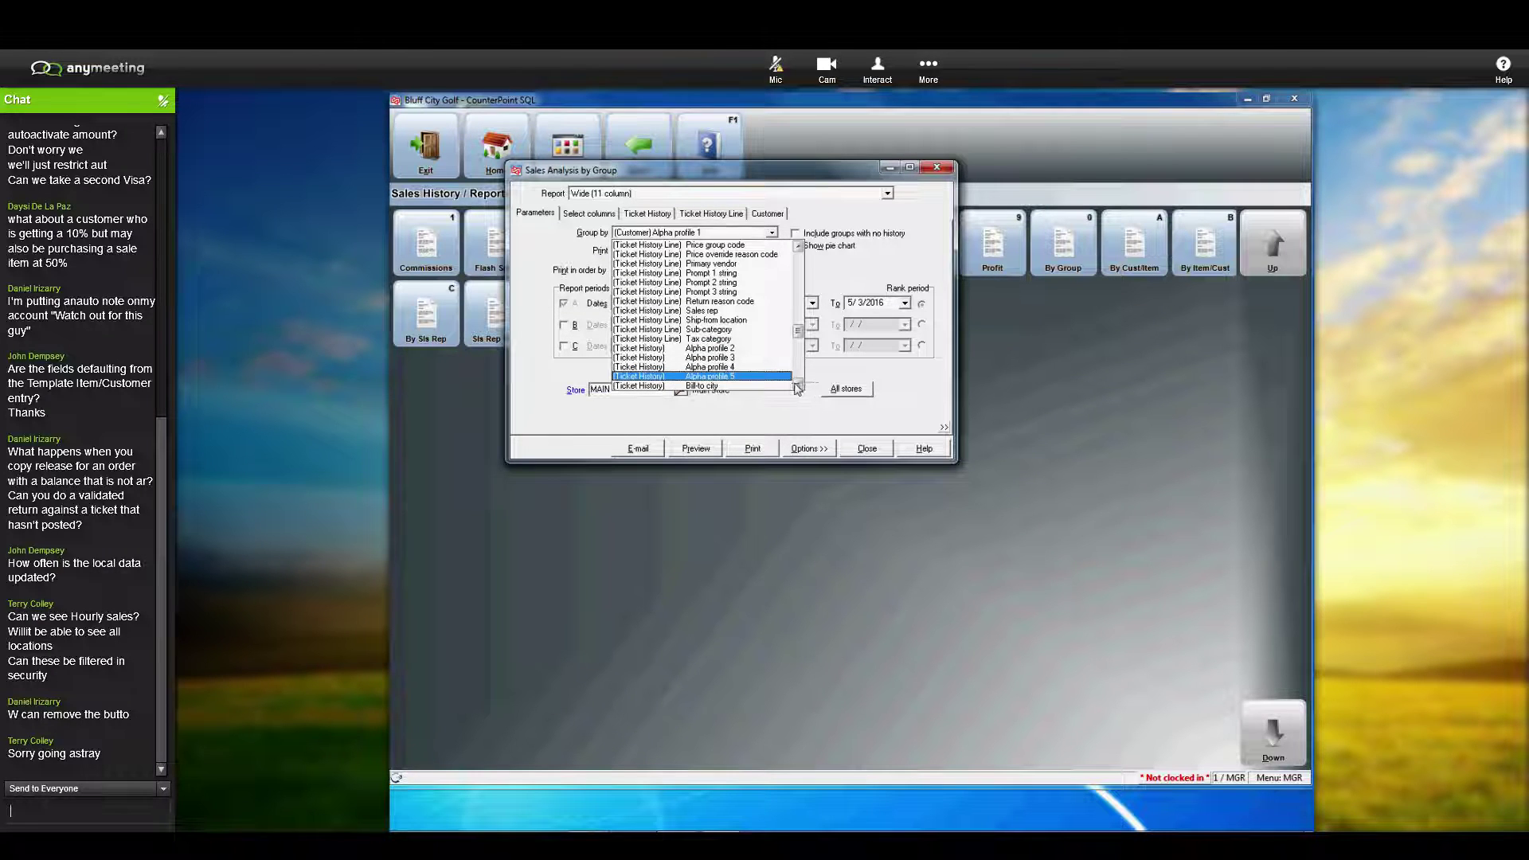
{"action": "left_click", "coordinate": [798, 387]}
{"action": "left_click", "coordinate": [799, 387]}
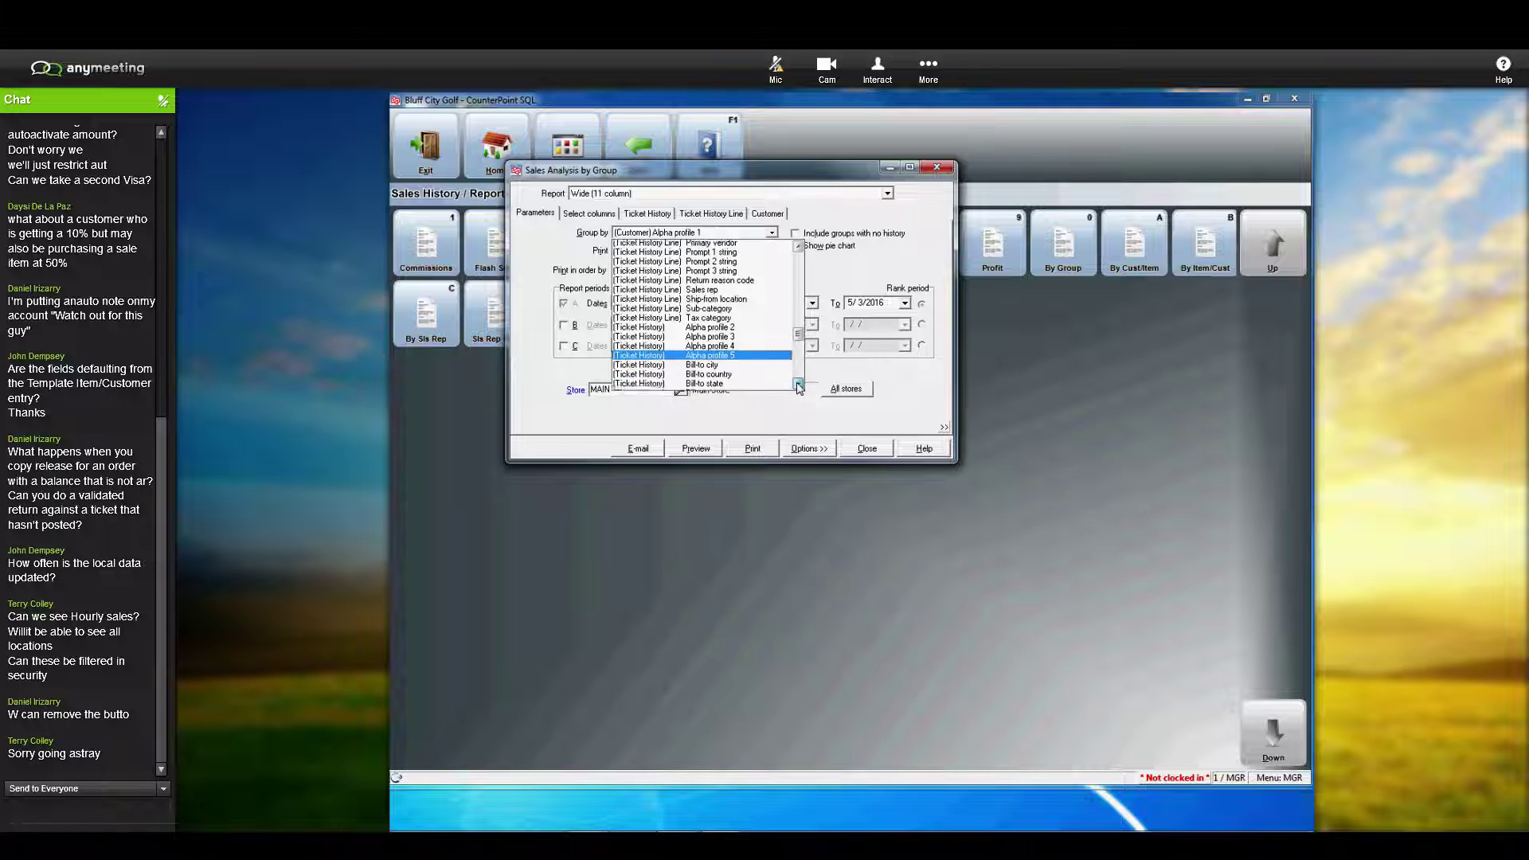
{"action": "left_click", "coordinate": [799, 387]}
{"action": "left_click", "coordinate": [799, 387]}
{"action": "left_click", "coordinate": [798, 387]}
{"action": "left_click", "coordinate": [799, 387]}
{"action": "left_click", "coordinate": [799, 387]}
{"action": "left_click", "coordinate": [799, 387]}
{"action": "left_click", "coordinate": [798, 387]}
{"action": "left_click", "coordinate": [799, 387]}
{"action": "left_click", "coordinate": [799, 387]}
{"action": "left_click", "coordinate": [798, 387]}
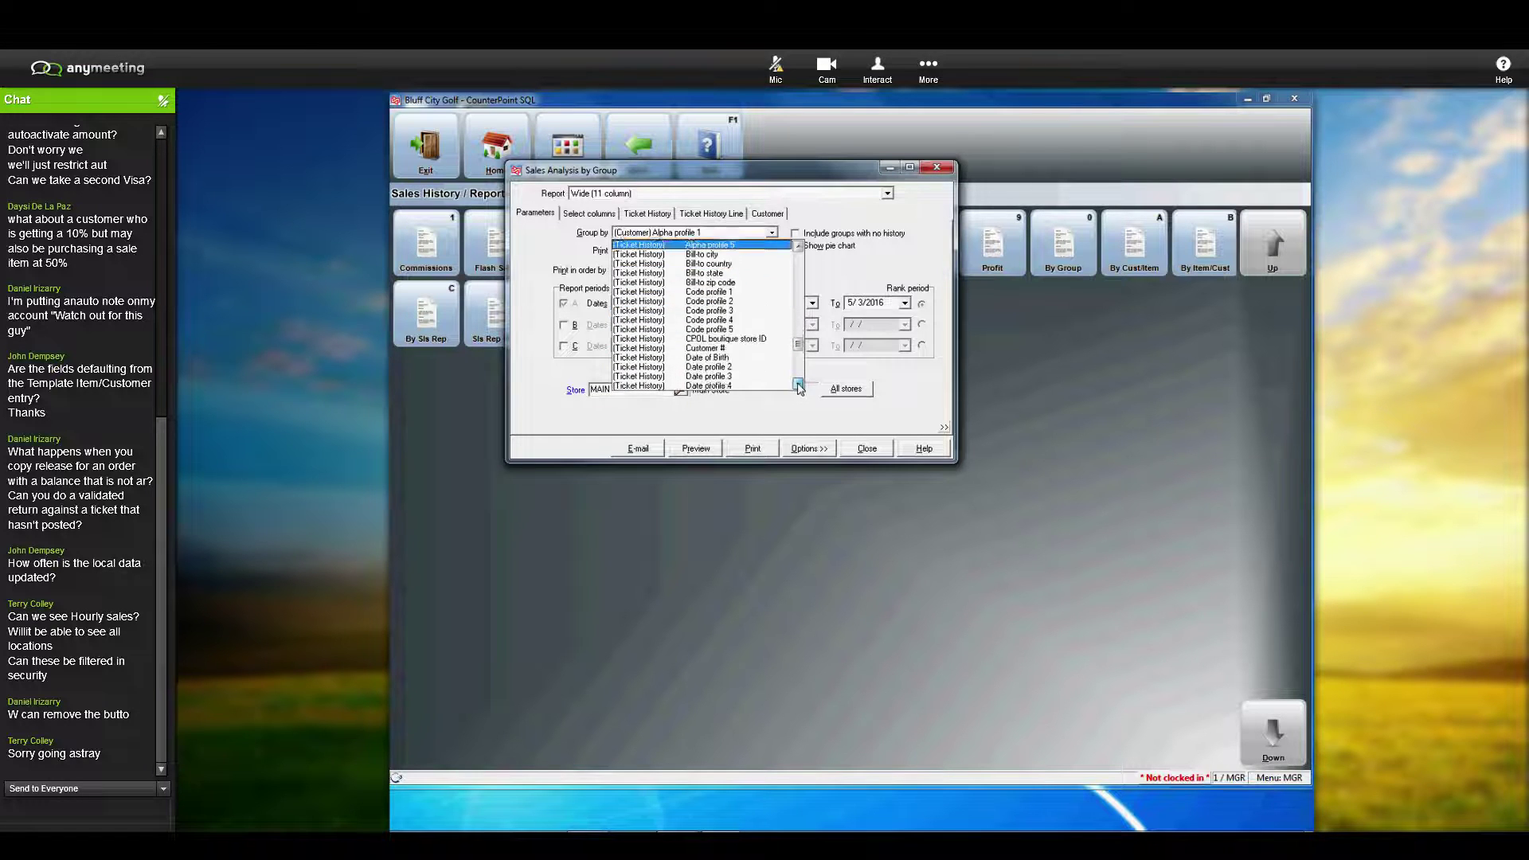
{"action": "left_click", "coordinate": [799, 387]}
{"action": "left_click", "coordinate": [798, 387]}
{"action": "left_click", "coordinate": [798, 387]}
{"action": "left_click", "coordinate": [799, 387]}
{"action": "left_click", "coordinate": [798, 387]}
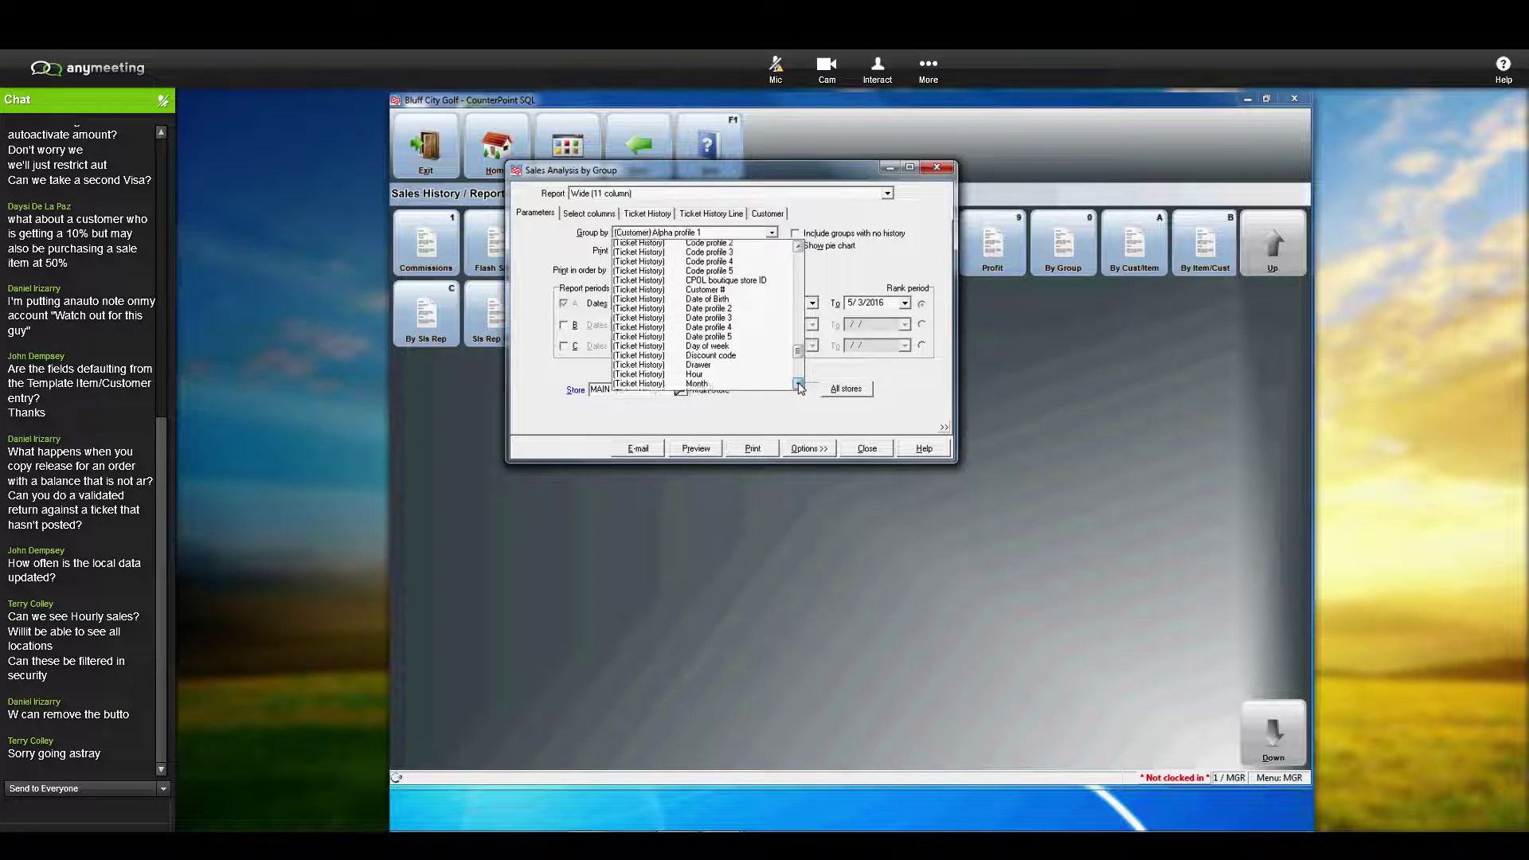
{"action": "left_click", "coordinate": [798, 387]}
{"action": "left_click", "coordinate": [799, 387]}
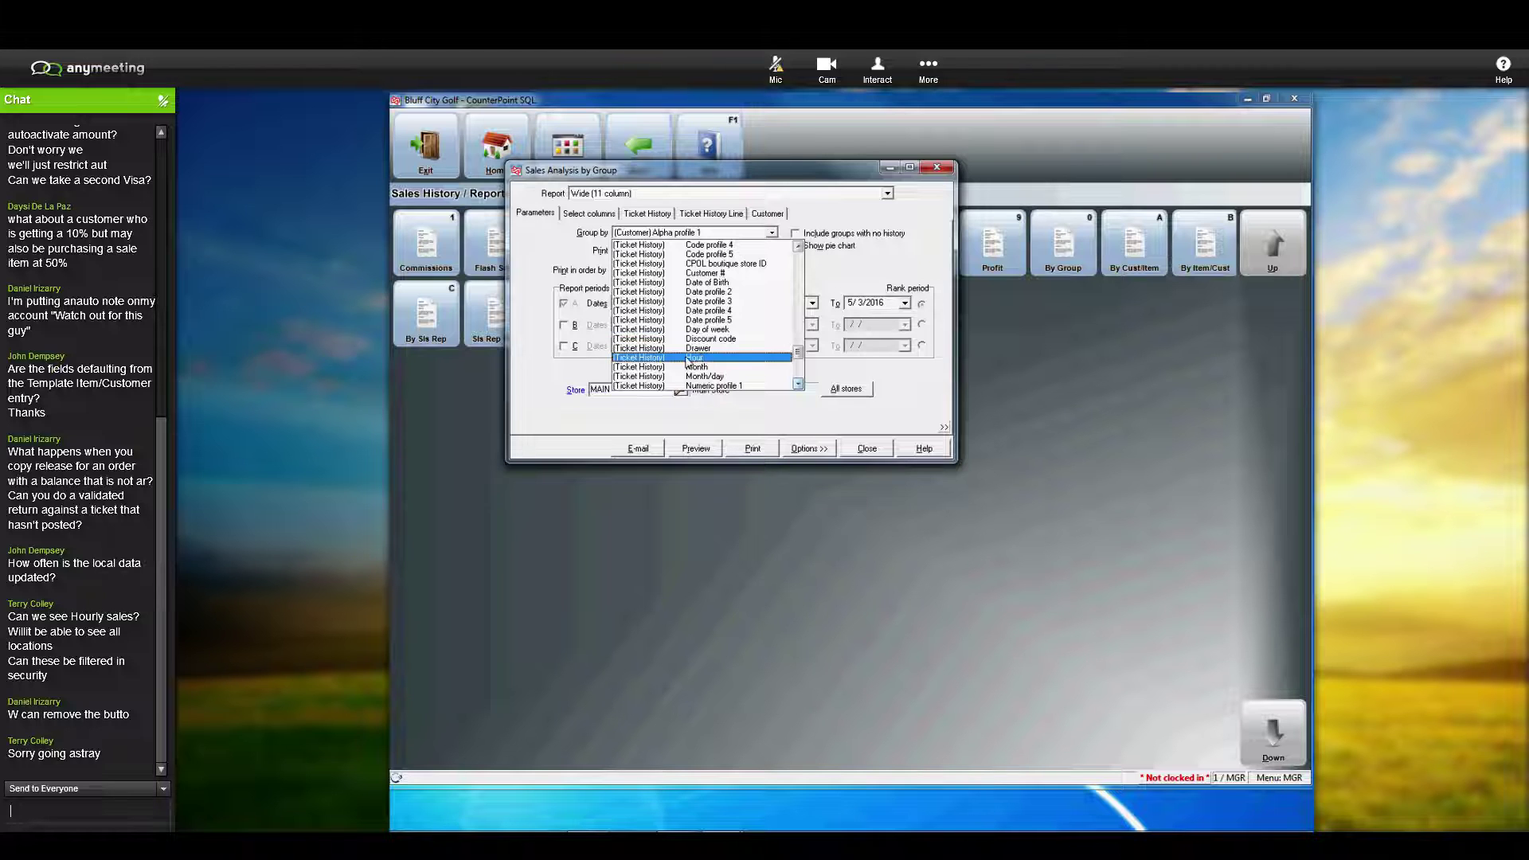
{"action": "left_click", "coordinate": [688, 359]}
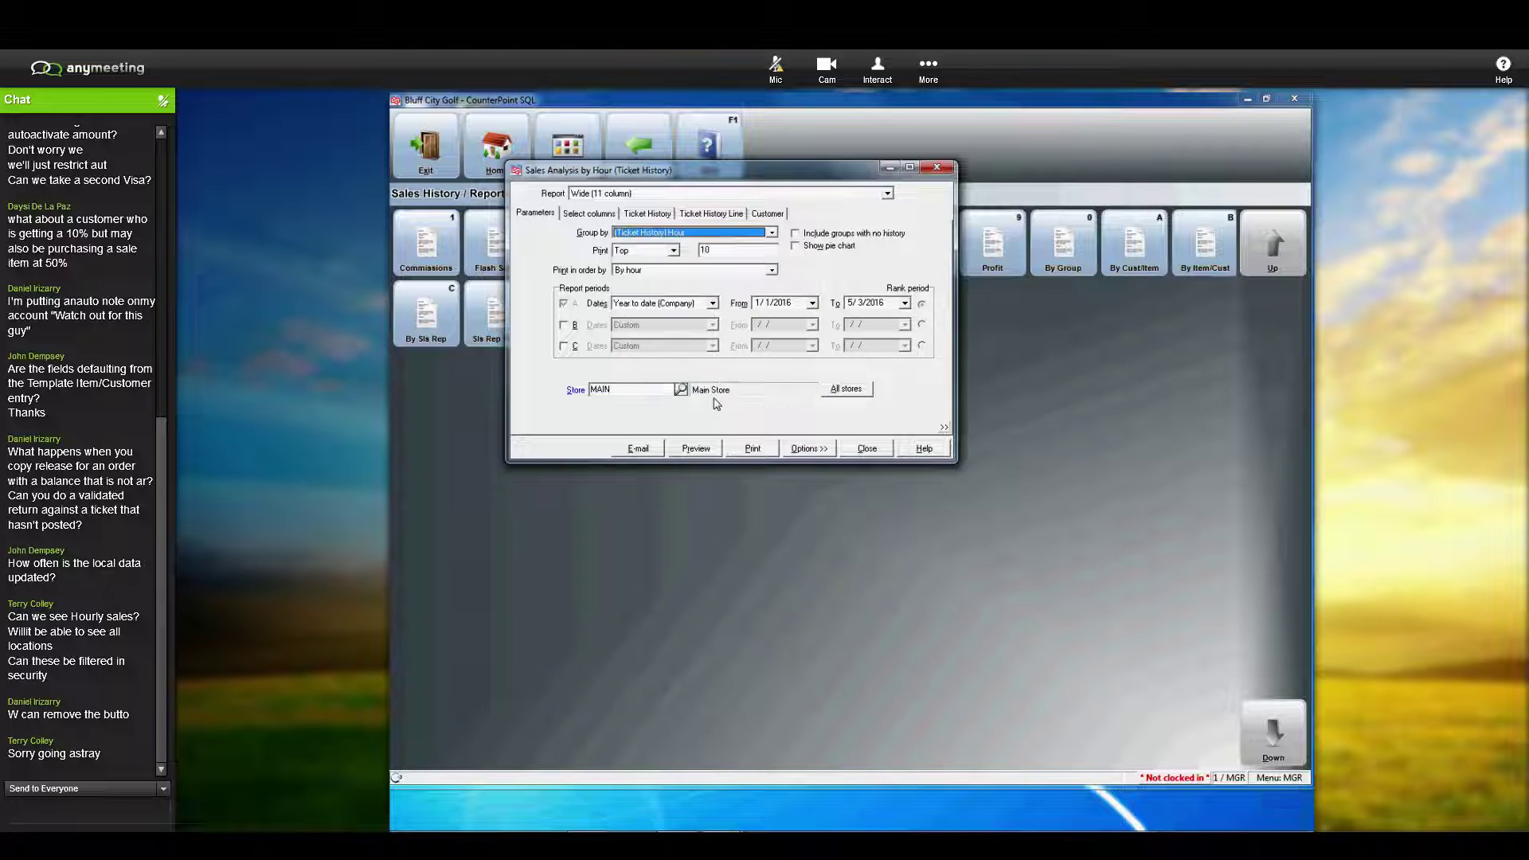
Step: Set the report's period A dates to Today and include all stores
{"action": "left_click", "coordinate": [813, 302]}
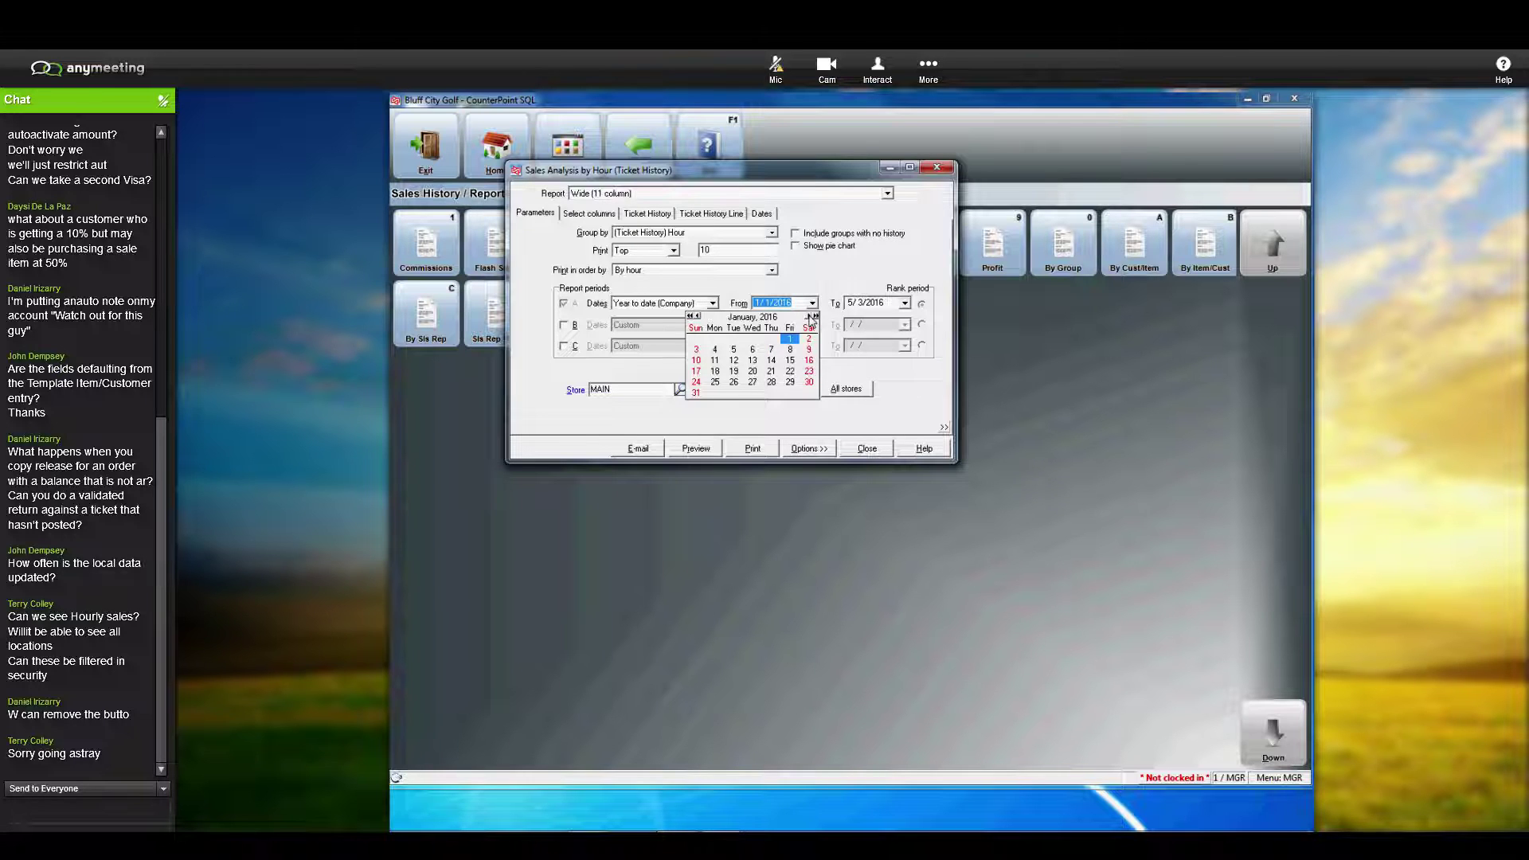
{"action": "left_click", "coordinate": [712, 304]}
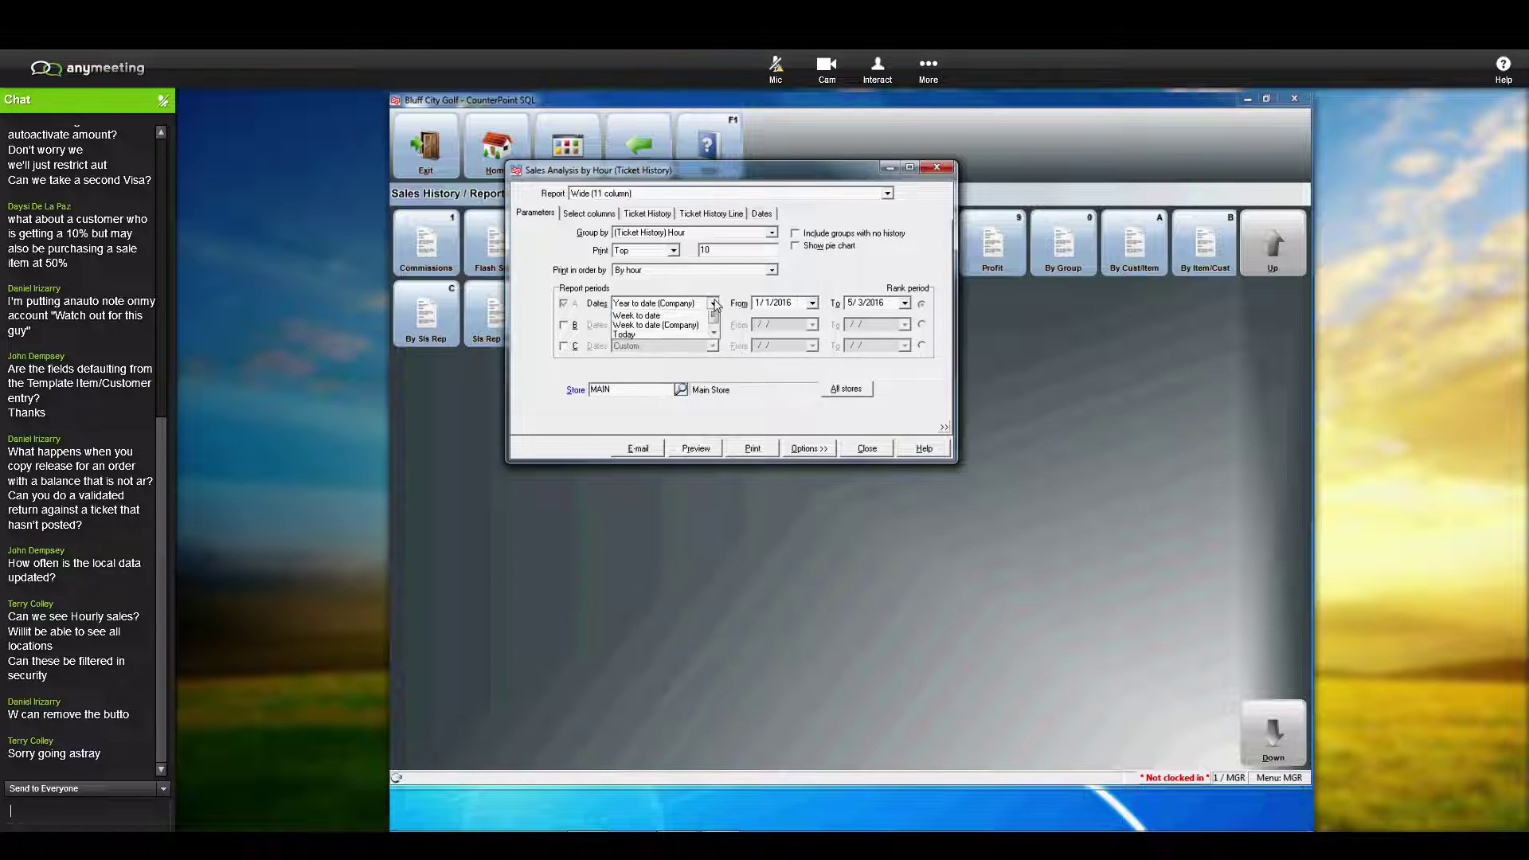
{"action": "left_click", "coordinate": [661, 383]}
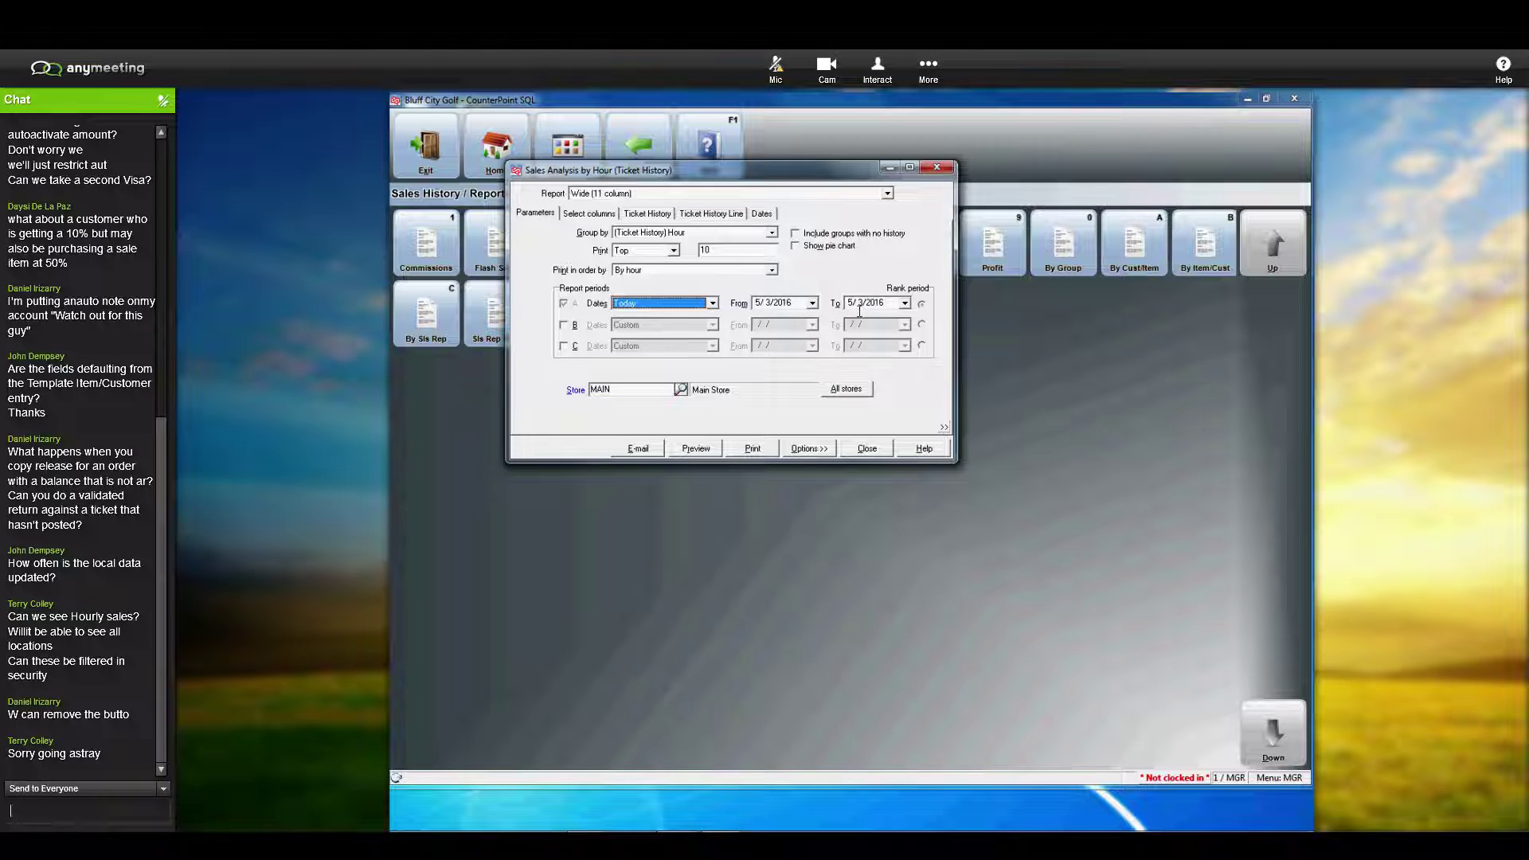
{"action": "left_click", "coordinate": [839, 395]}
{"action": "left_click", "coordinate": [681, 390]}
Step: Remove Profit $, Profit % and Average ticket from the report's visible columns
{"action": "left_click", "coordinate": [594, 215]}
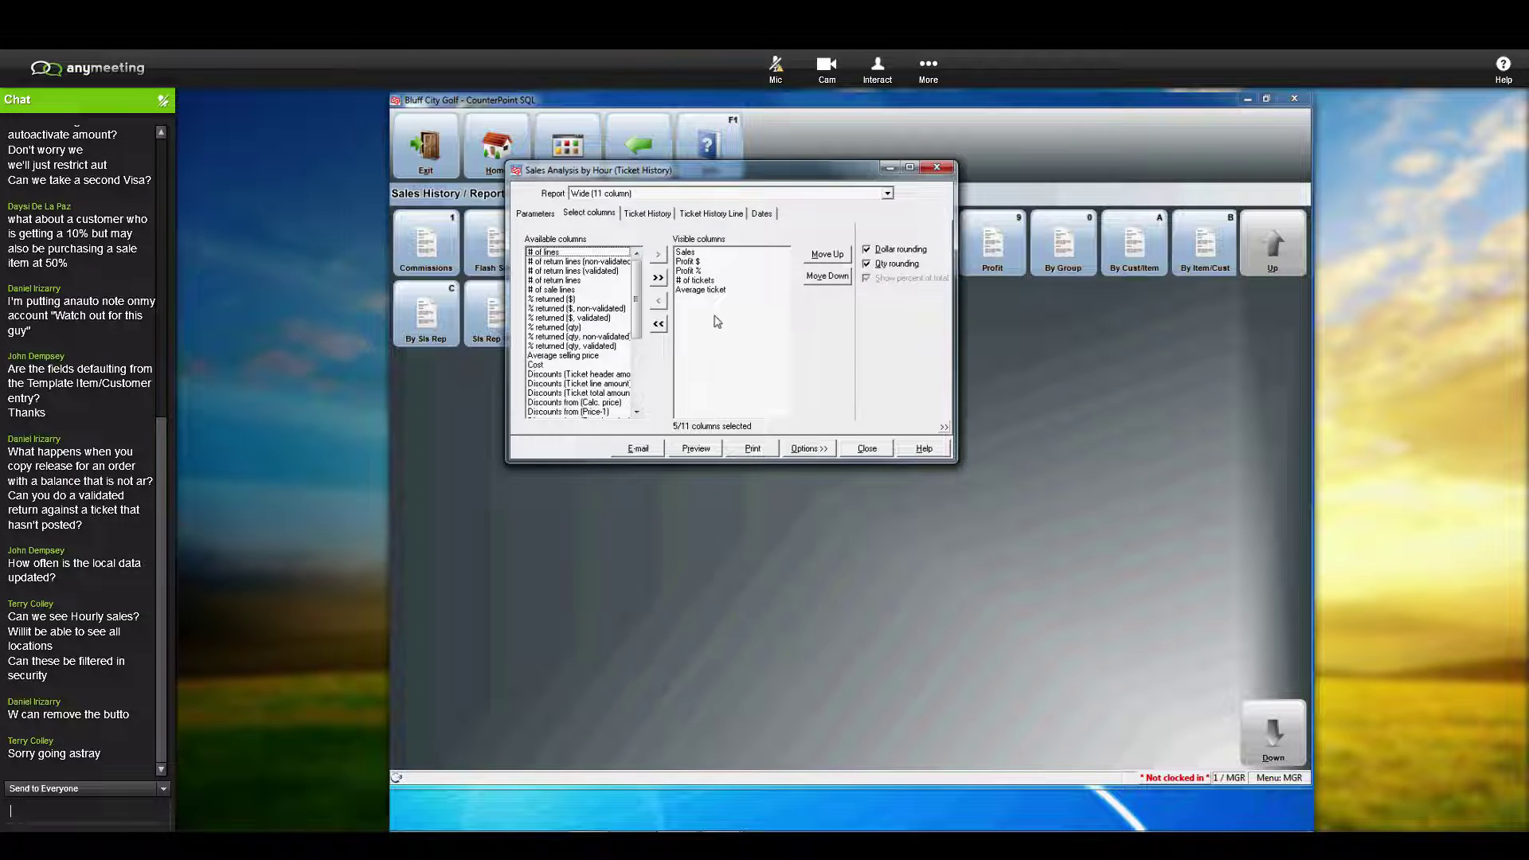
{"action": "double_click", "coordinate": [692, 262]}
{"action": "double_click", "coordinate": [692, 263]}
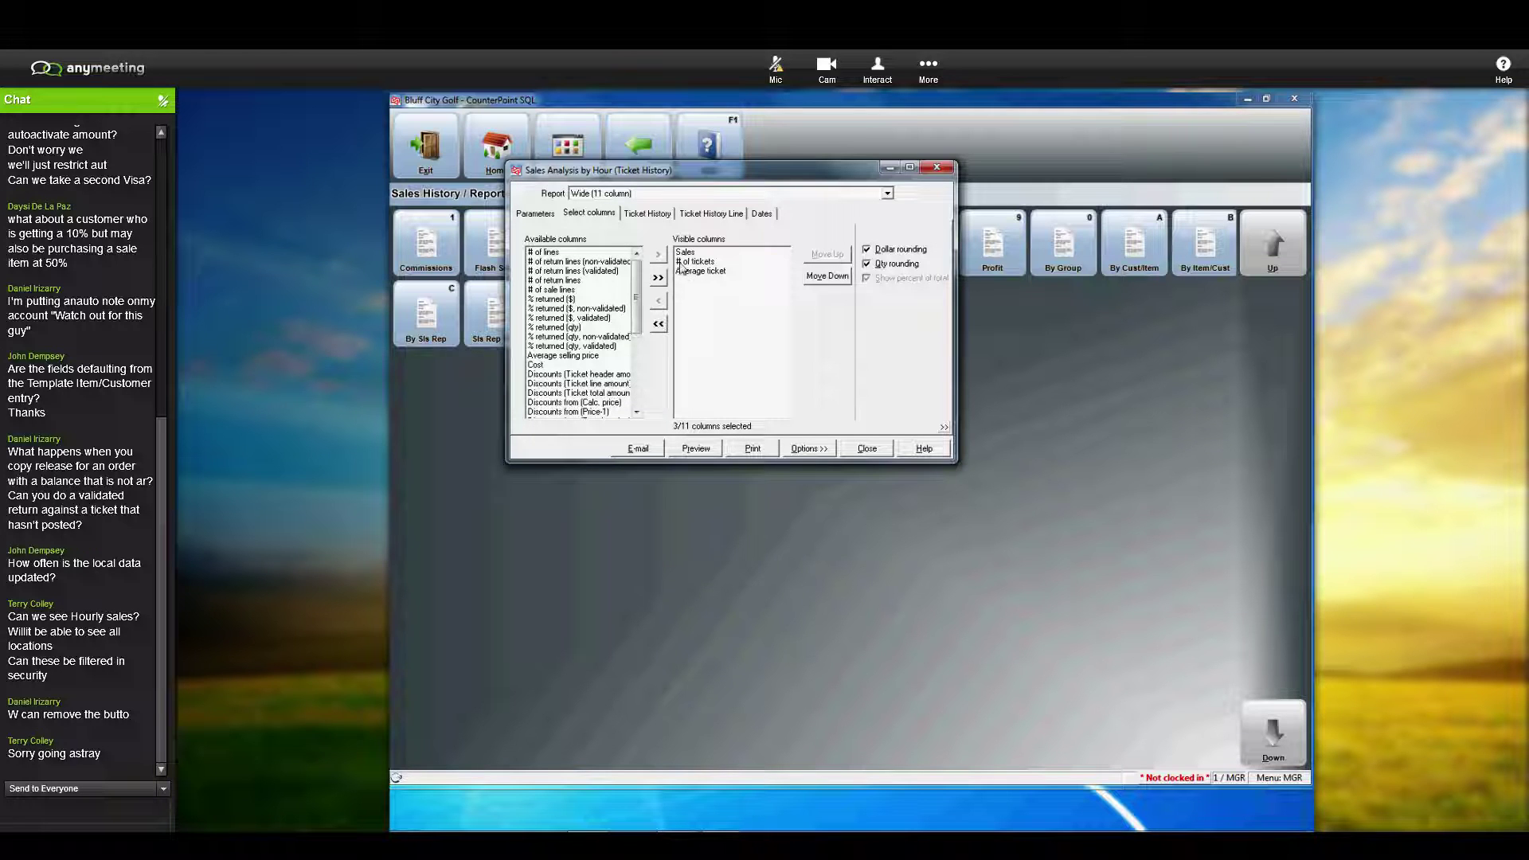
{"action": "double_click", "coordinate": [695, 272]}
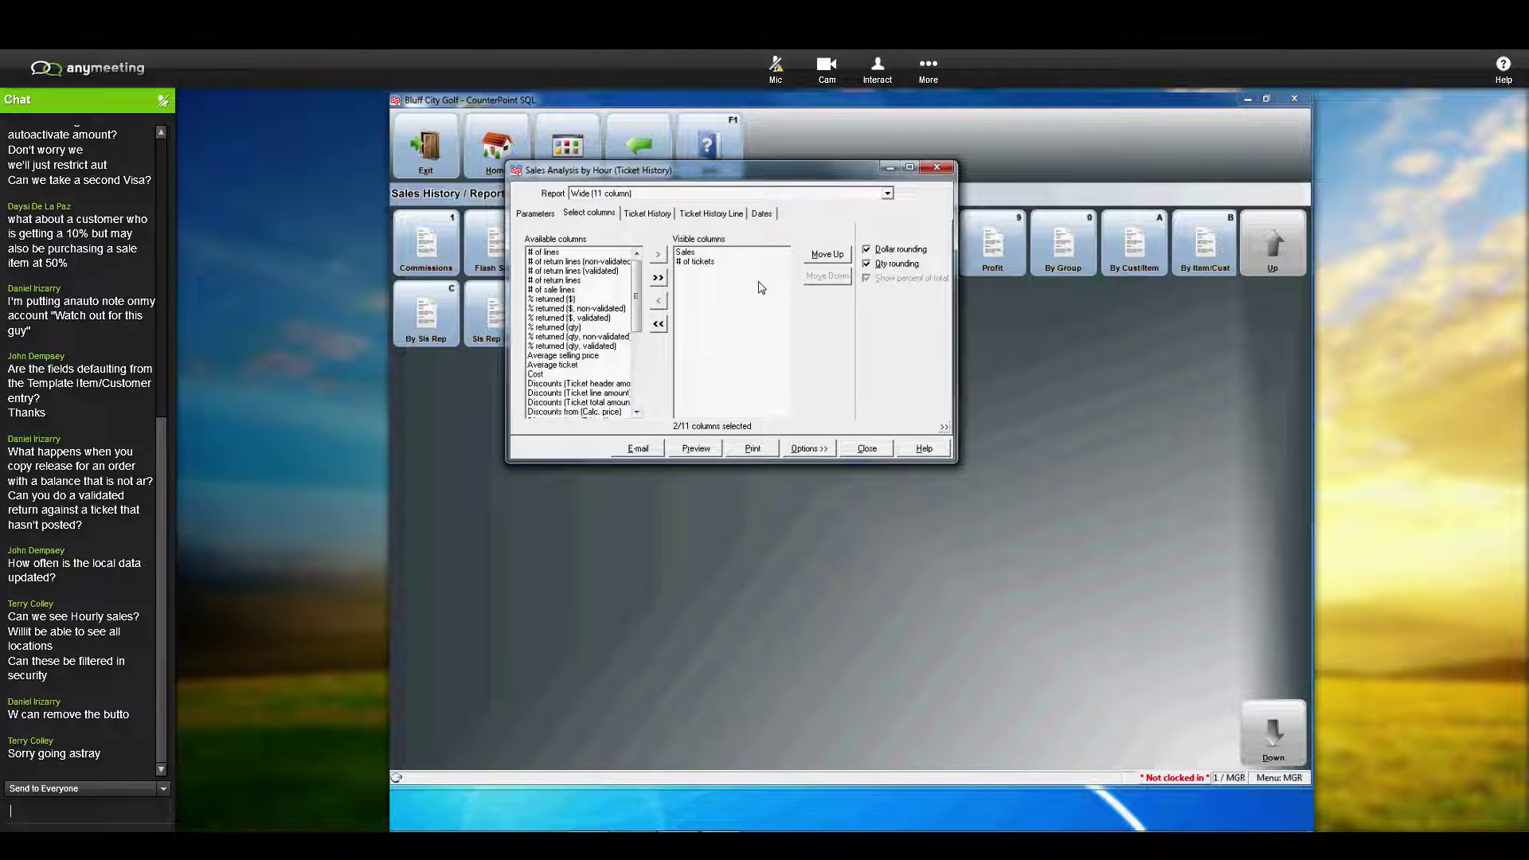
Step: Turn off dollar and quantity rounding, and add Qty sold to the report's visible columns
{"action": "left_click", "coordinate": [866, 250]}
{"action": "left_click", "coordinate": [867, 264]}
{"action": "scroll", "coordinate": [643, 323], "scroll_direction": "down", "scroll_amount": 2}
{"action": "left_click_drag", "start_coordinate": [642, 320], "coordinate": [642, 362]}
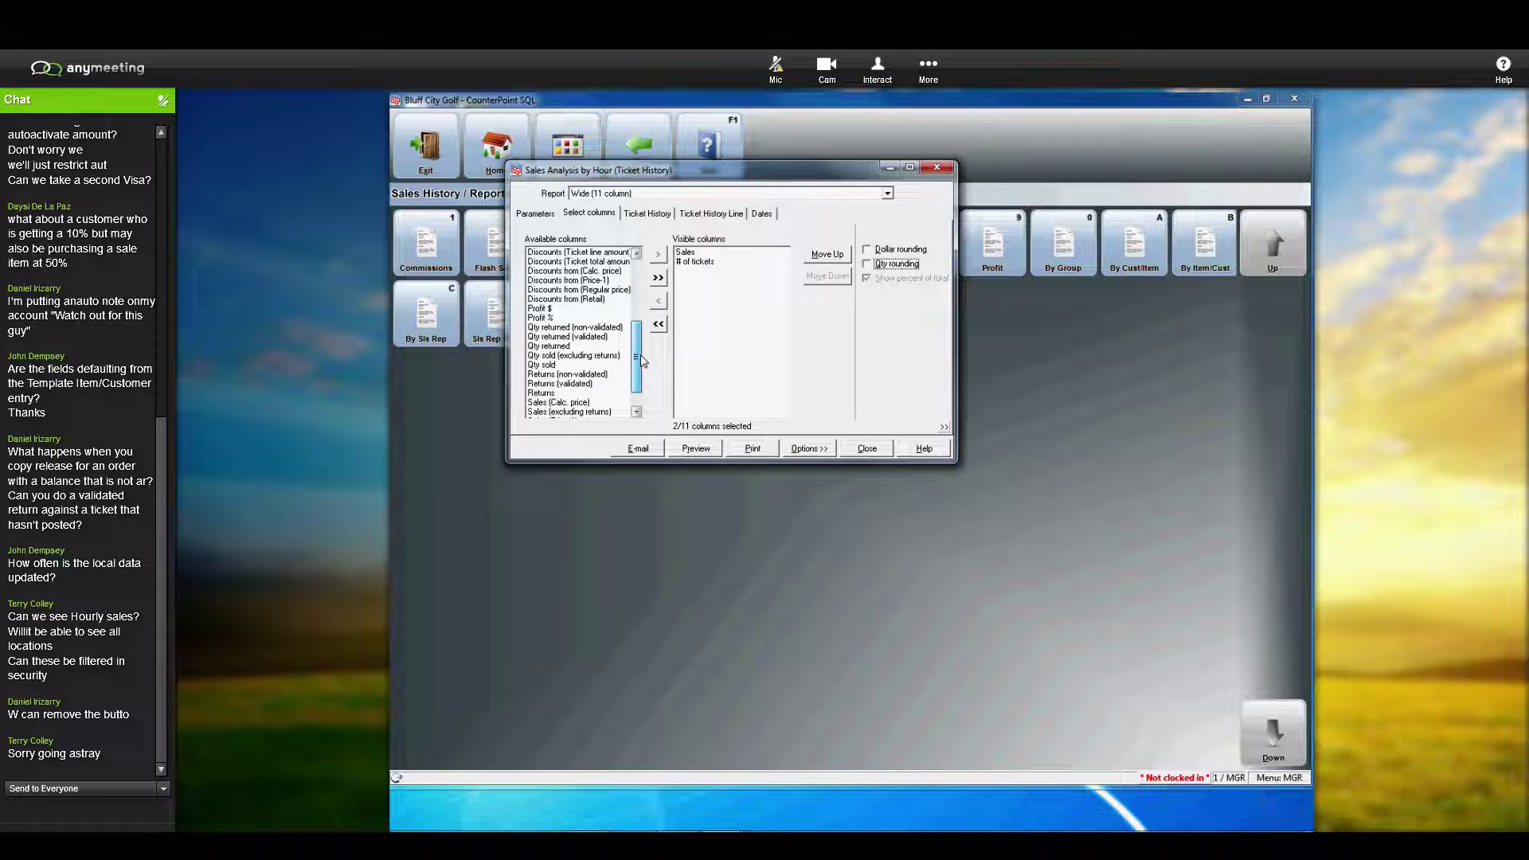
{"action": "double_click", "coordinate": [543, 365]}
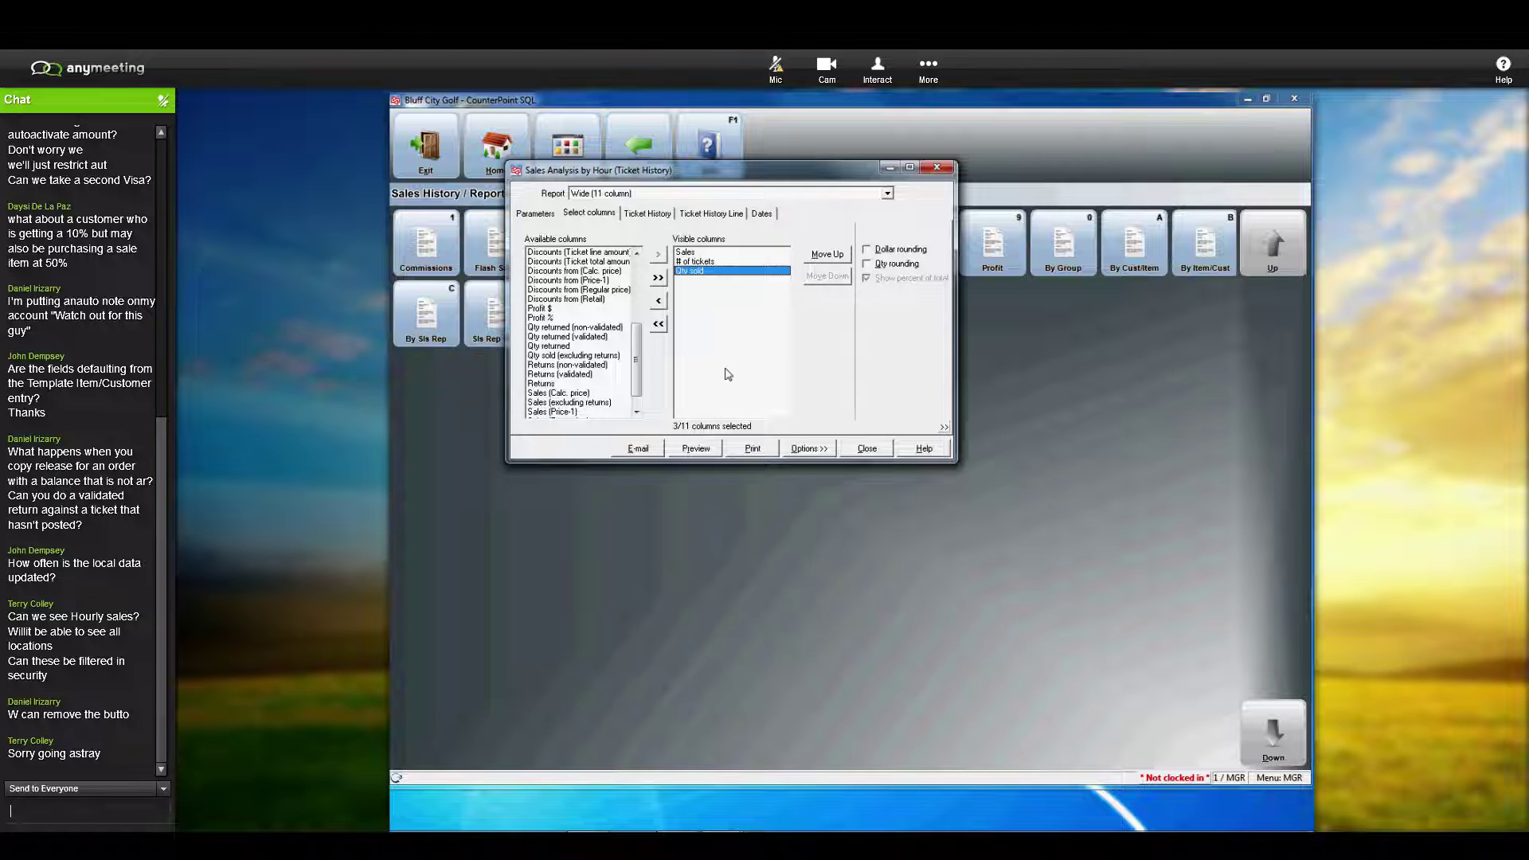
Step: Preview the Sales Analysis by Hour report, close the preview, and return to the report's parameters
{"action": "left_click", "coordinate": [691, 450]}
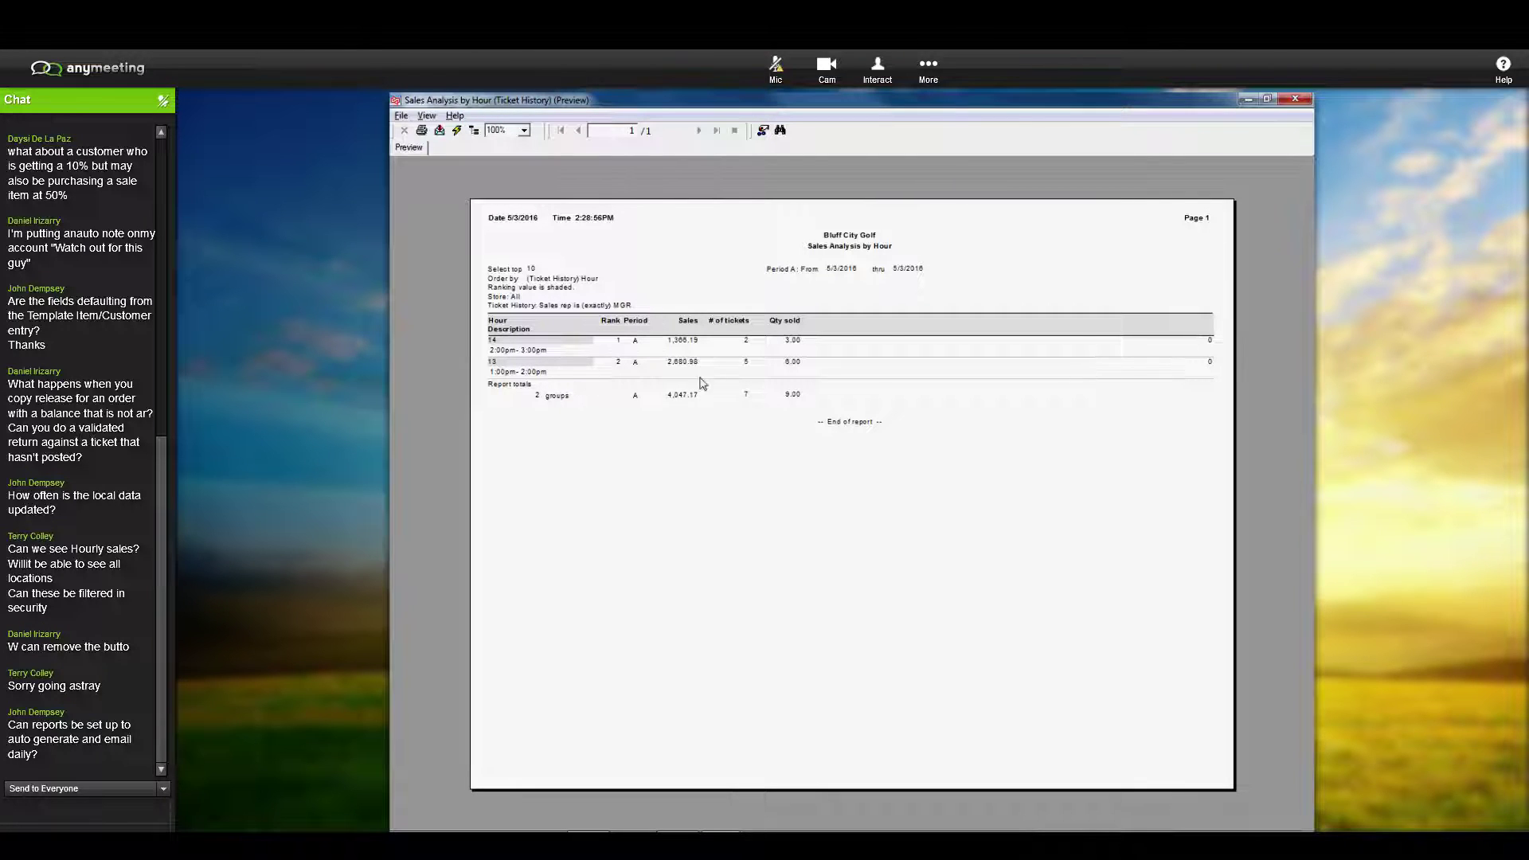
{"action": "left_click", "coordinate": [1295, 100]}
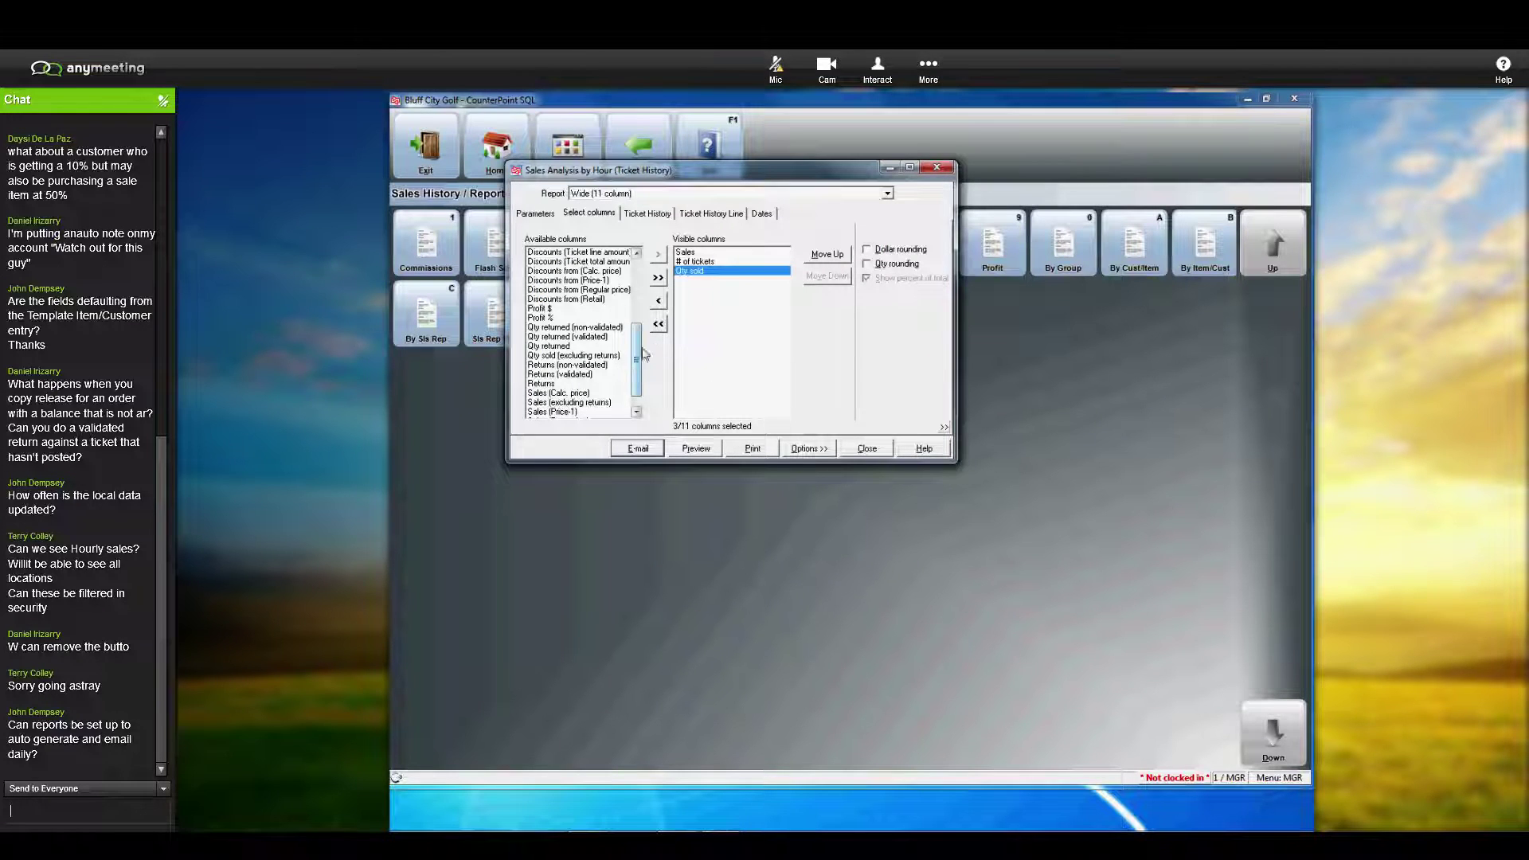
{"action": "left_click", "coordinate": [540, 217]}
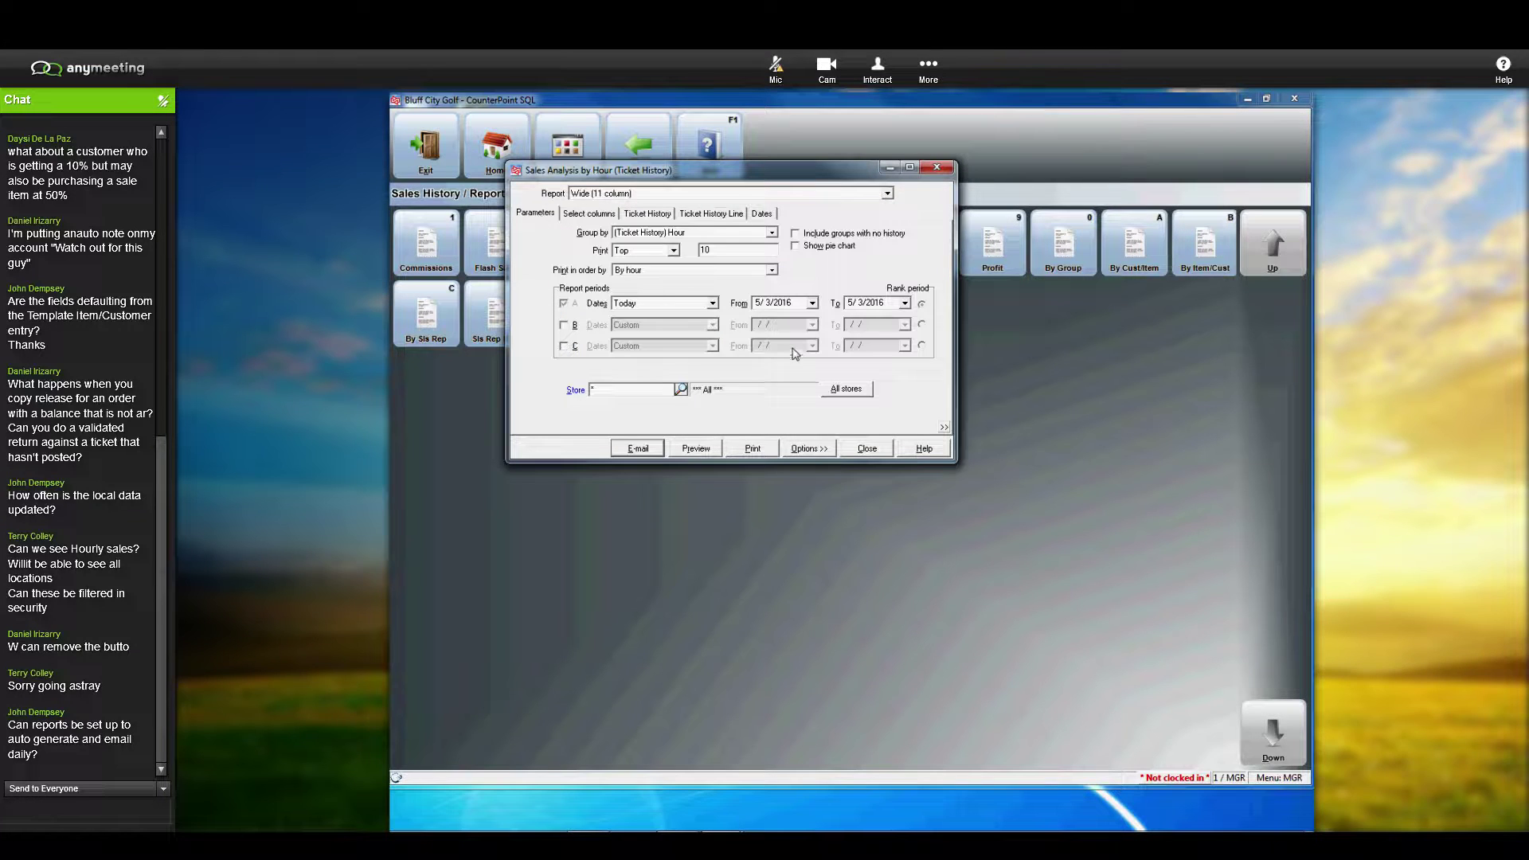
Step: Set the sales analysis report to print all groups and group it by Ticket History Month/day
{"action": "left_click", "coordinate": [667, 252]}
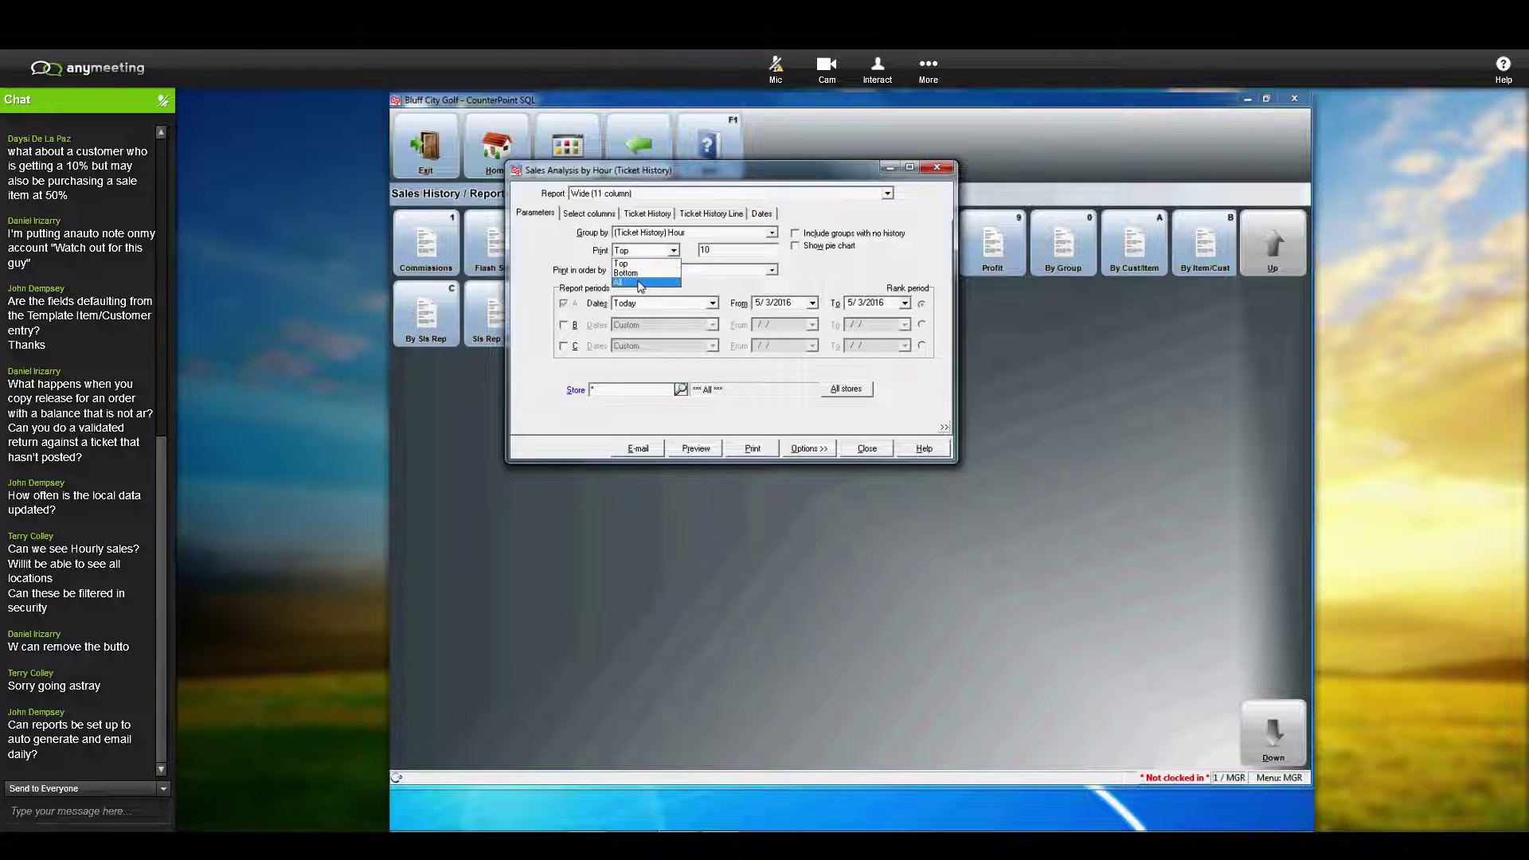
{"action": "left_click", "coordinate": [637, 282]}
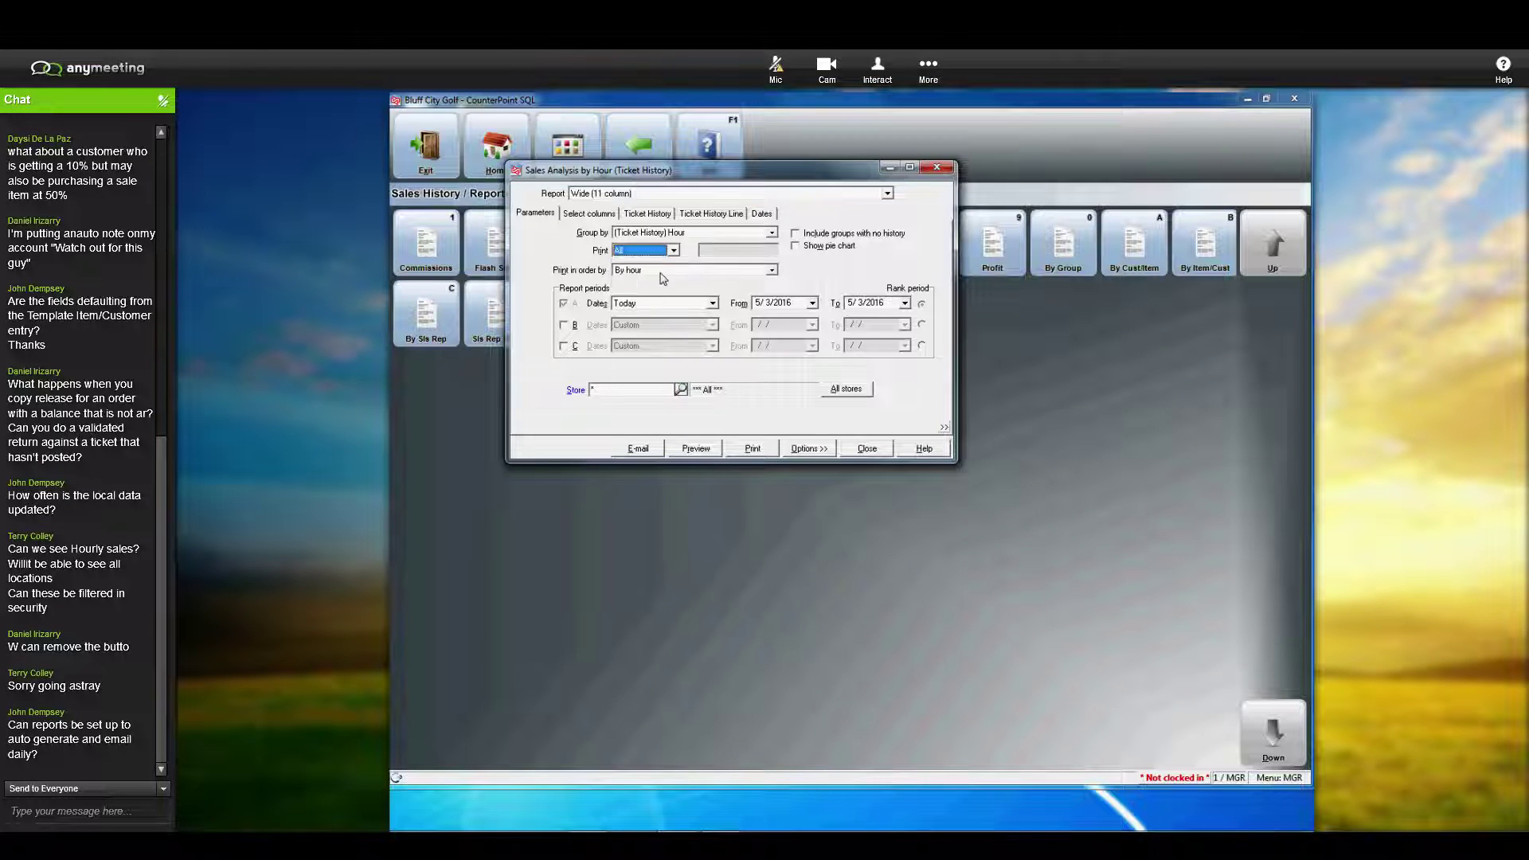
{"action": "left_click", "coordinate": [772, 232]}
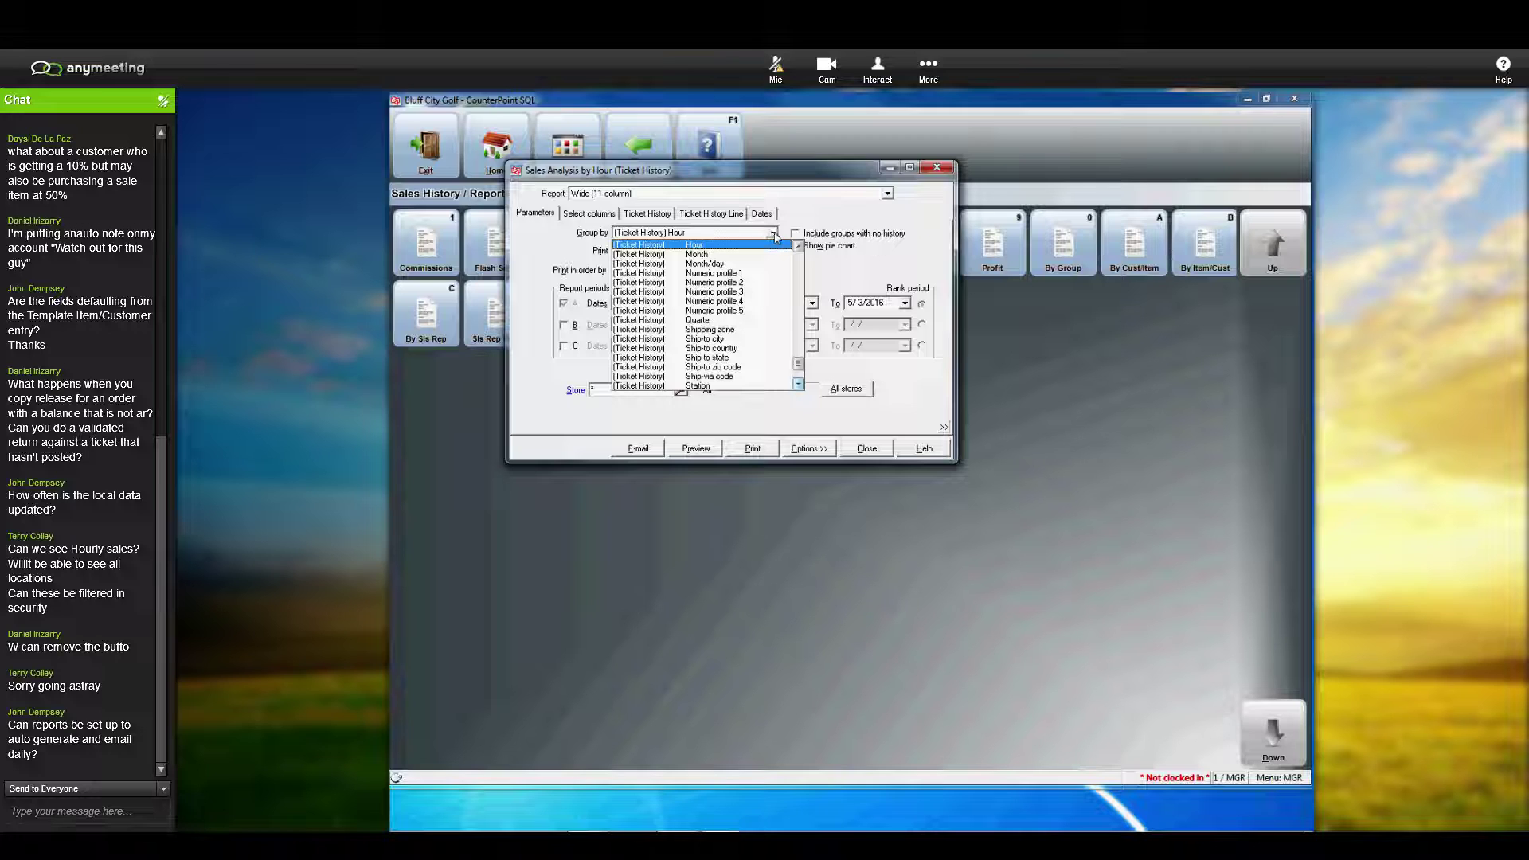
{"action": "left_click", "coordinate": [667, 265]}
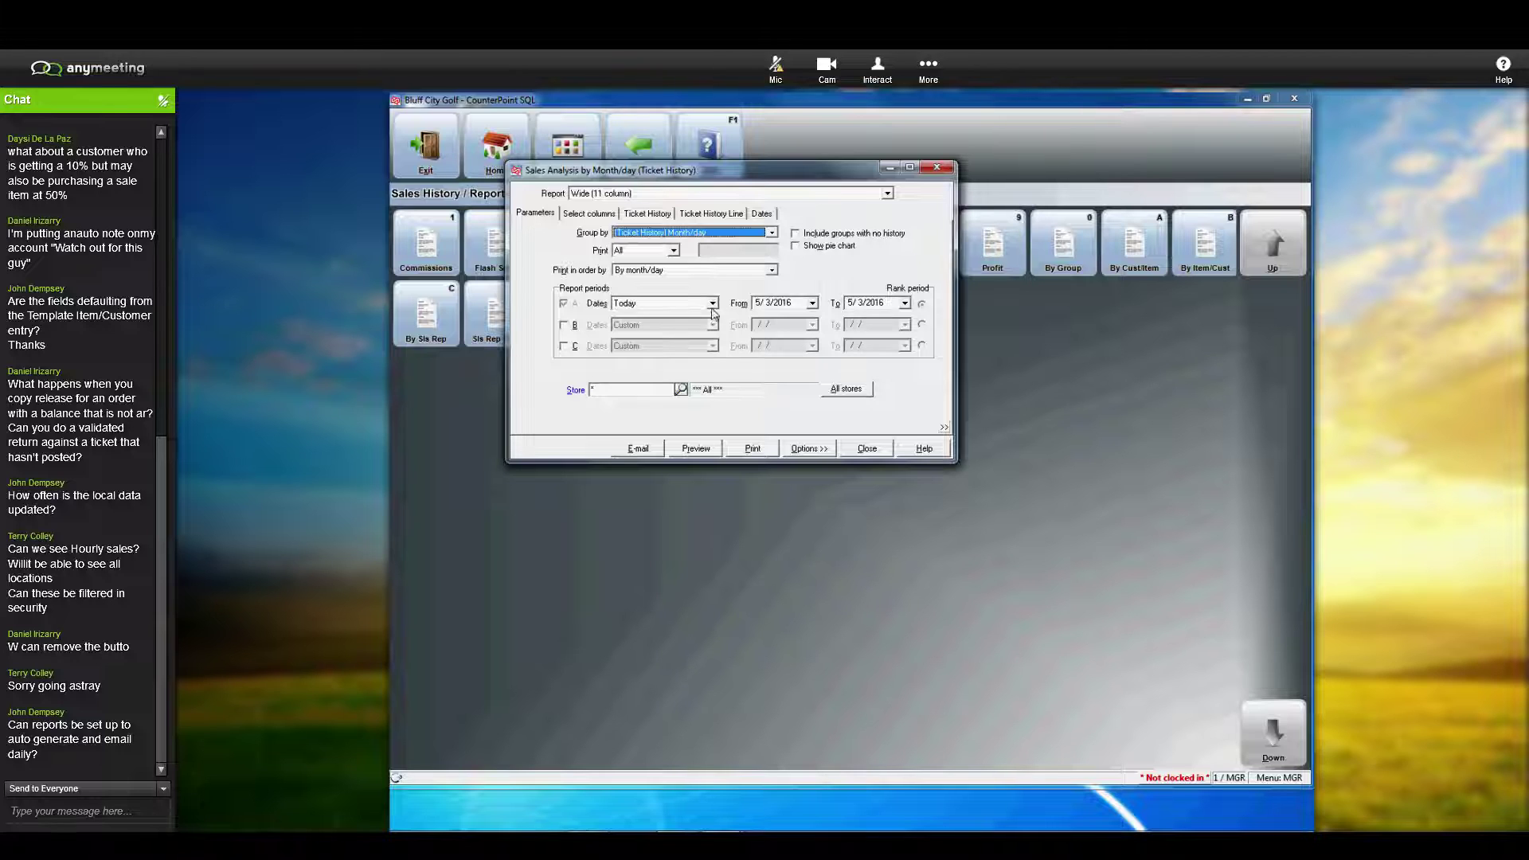
Step: Set the report's period A dates to Year to date (Company), preview the Month/day report, and close the preview
{"action": "left_click", "coordinate": [712, 304]}
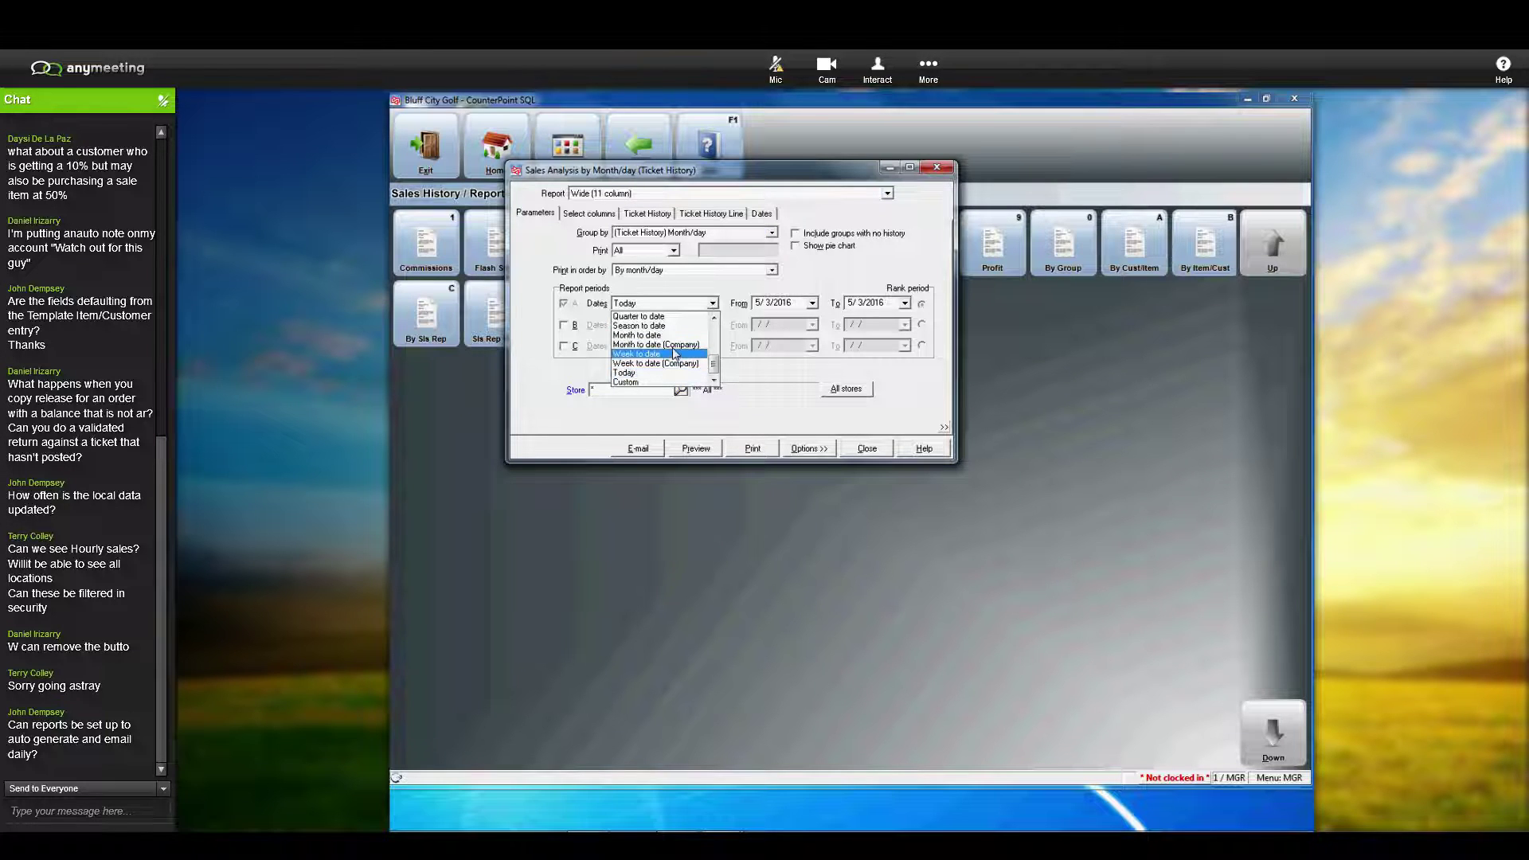
{"action": "left_click", "coordinate": [714, 338]}
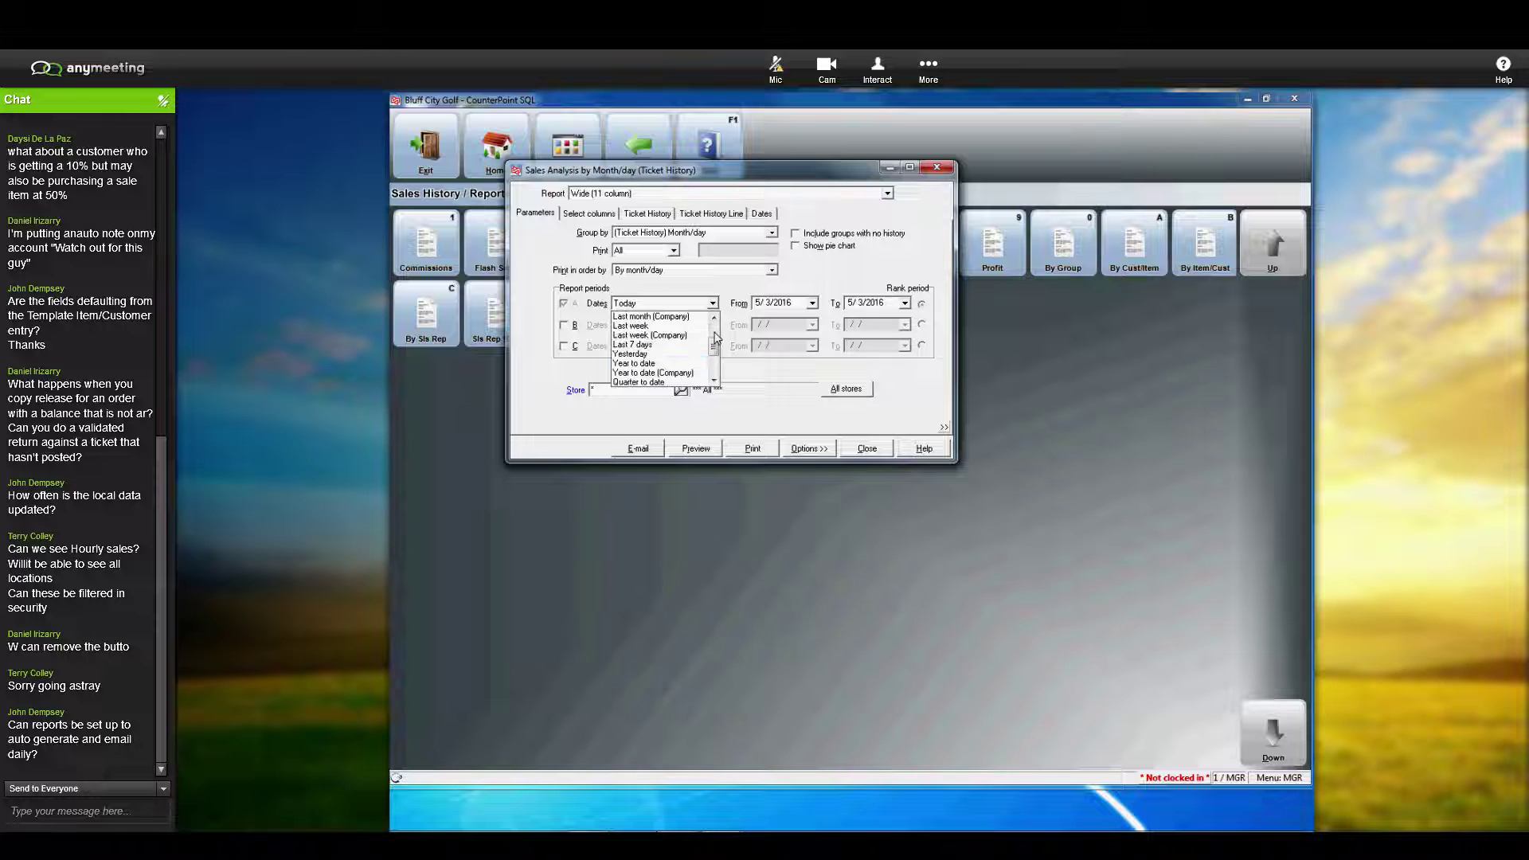
{"action": "left_click", "coordinate": [661, 374]}
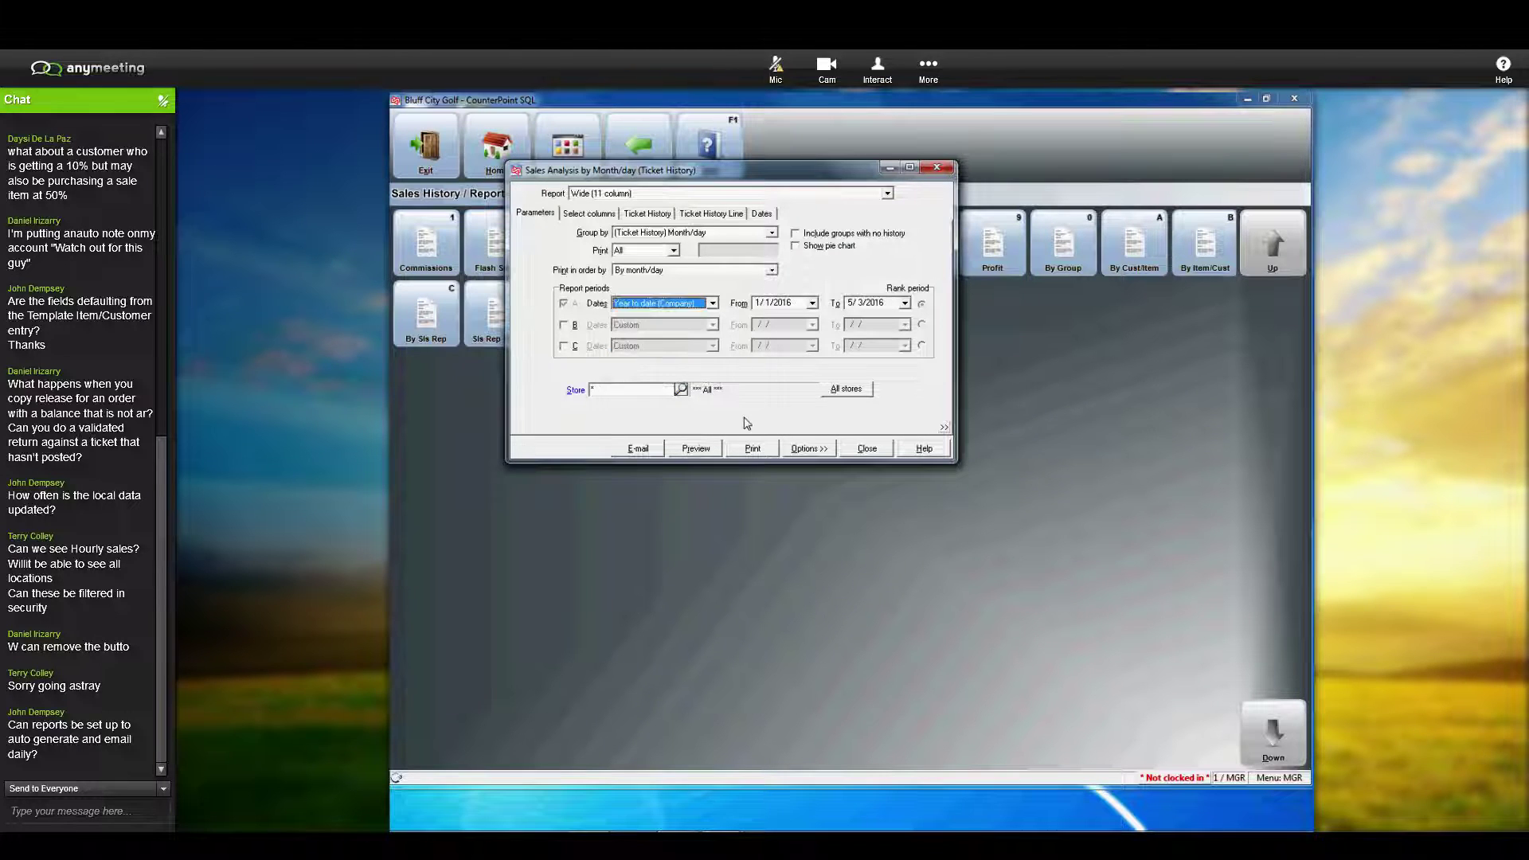
{"action": "left_click", "coordinate": [704, 454]}
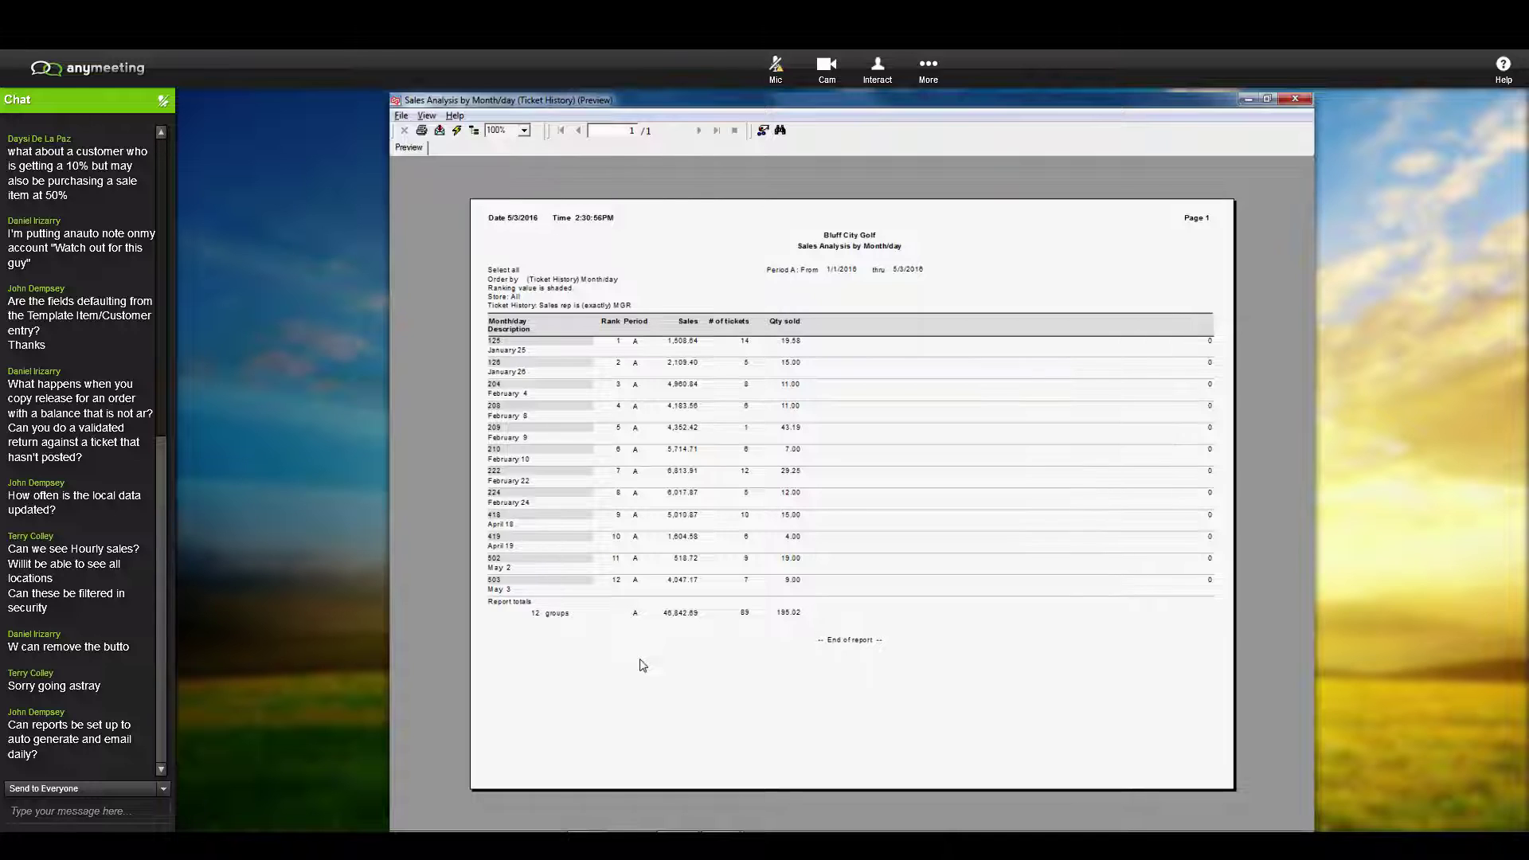
{"action": "left_click", "coordinate": [1295, 100]}
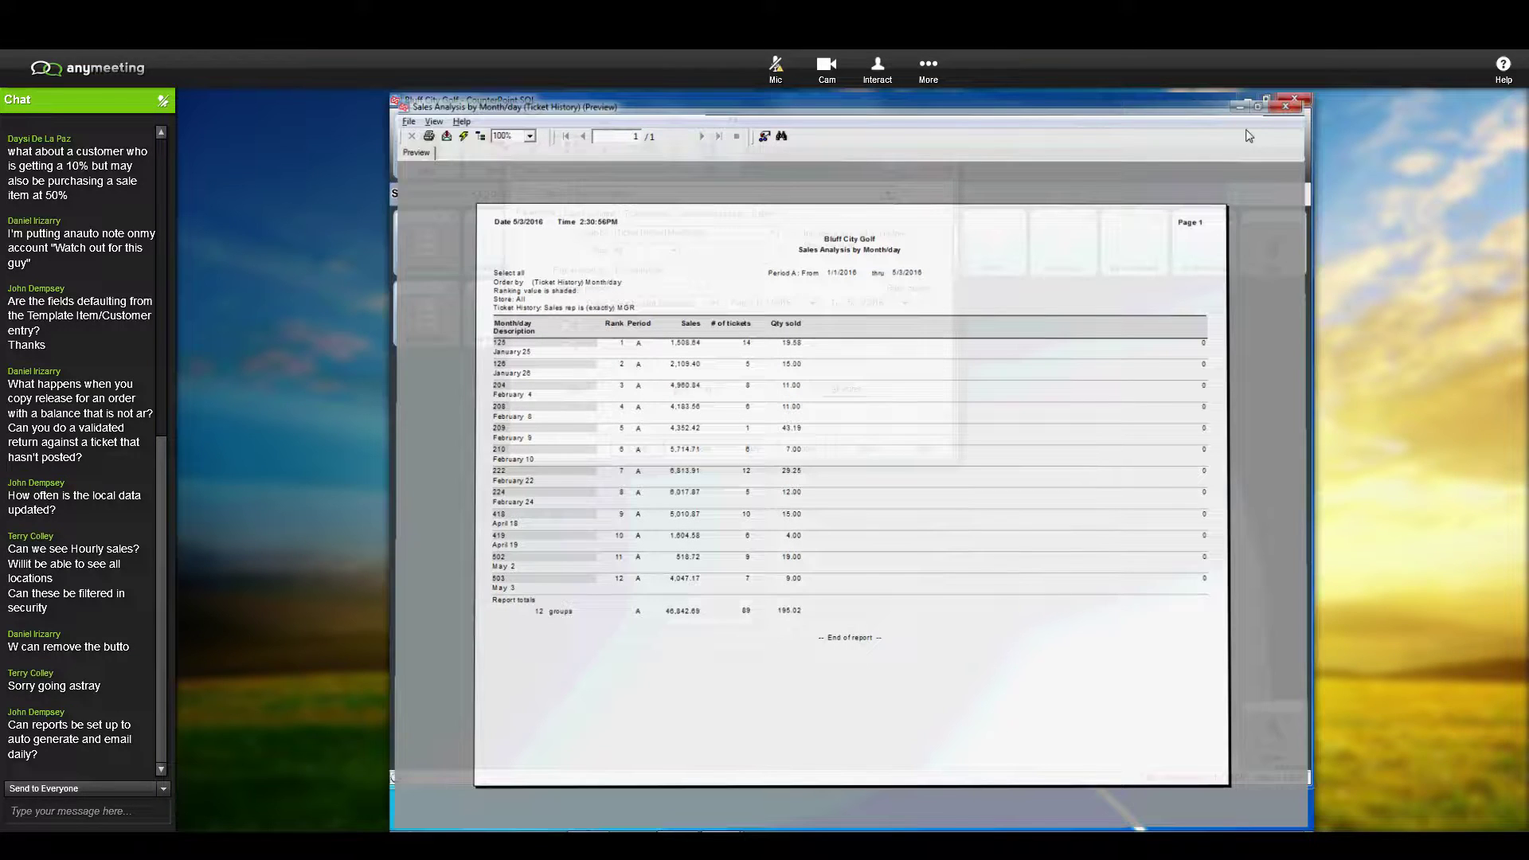
Step: Group the report by Ticket History Day of week, preview it, and close both the preview and the report
{"action": "left_click", "coordinate": [771, 234]}
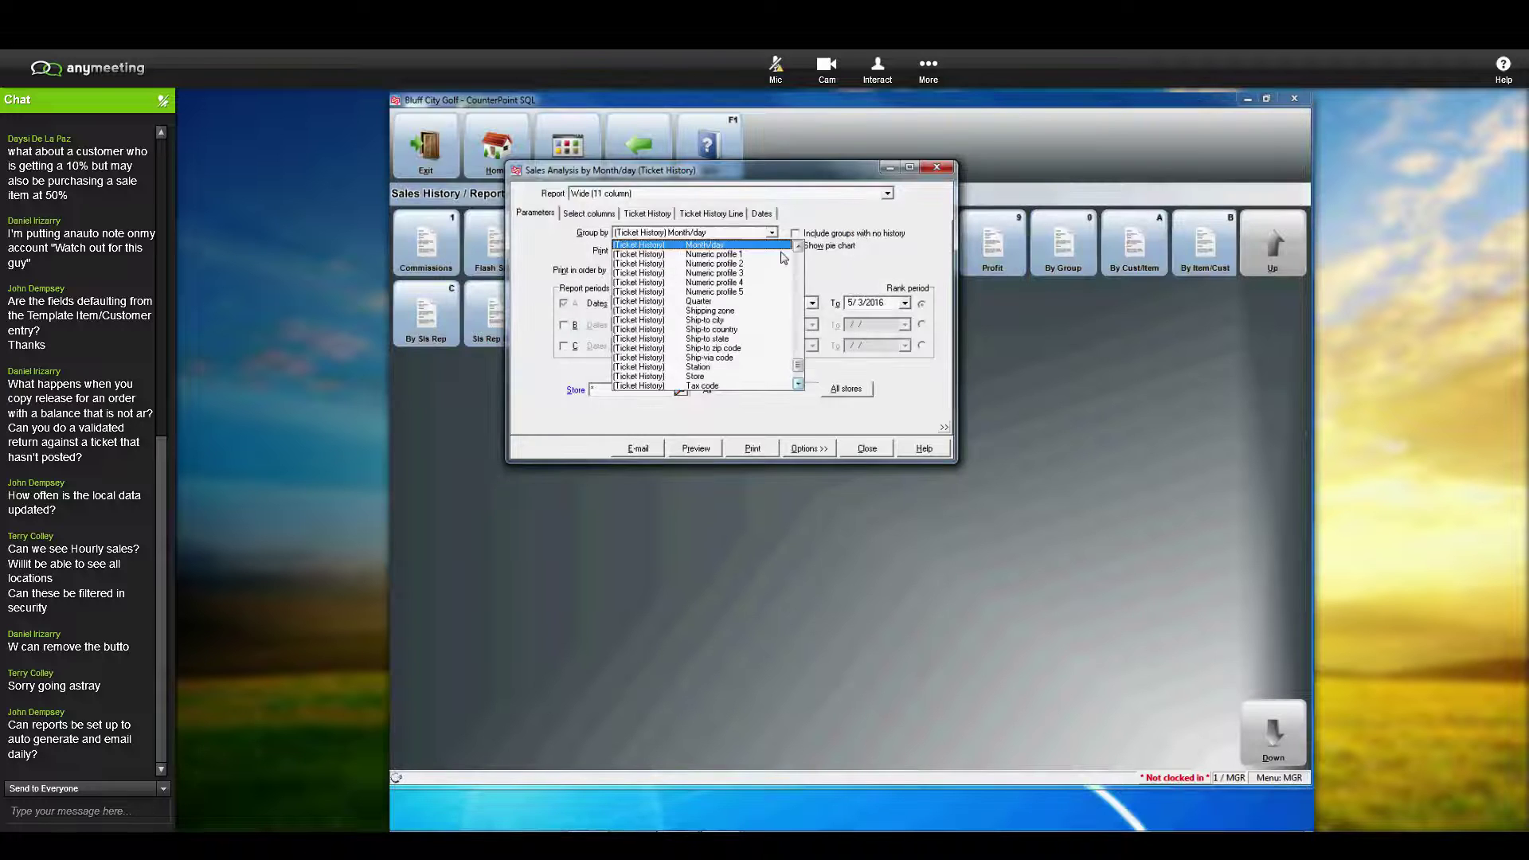
{"action": "scroll", "coordinate": [798, 366], "scroll_direction": "up", "scroll_amount": 2}
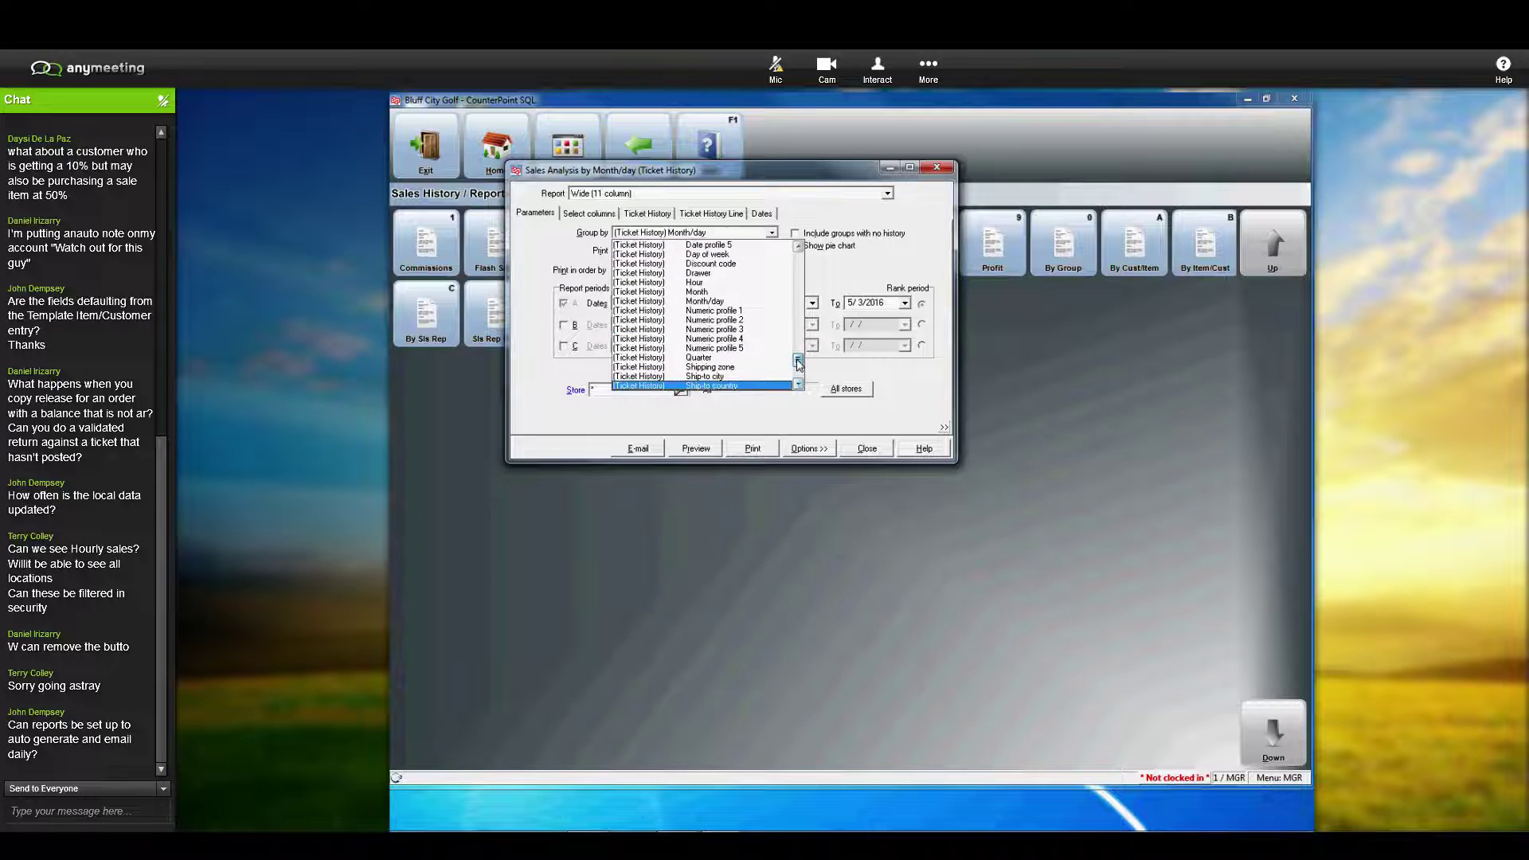
{"action": "scroll", "coordinate": [798, 363], "scroll_direction": "up", "scroll_amount": 1}
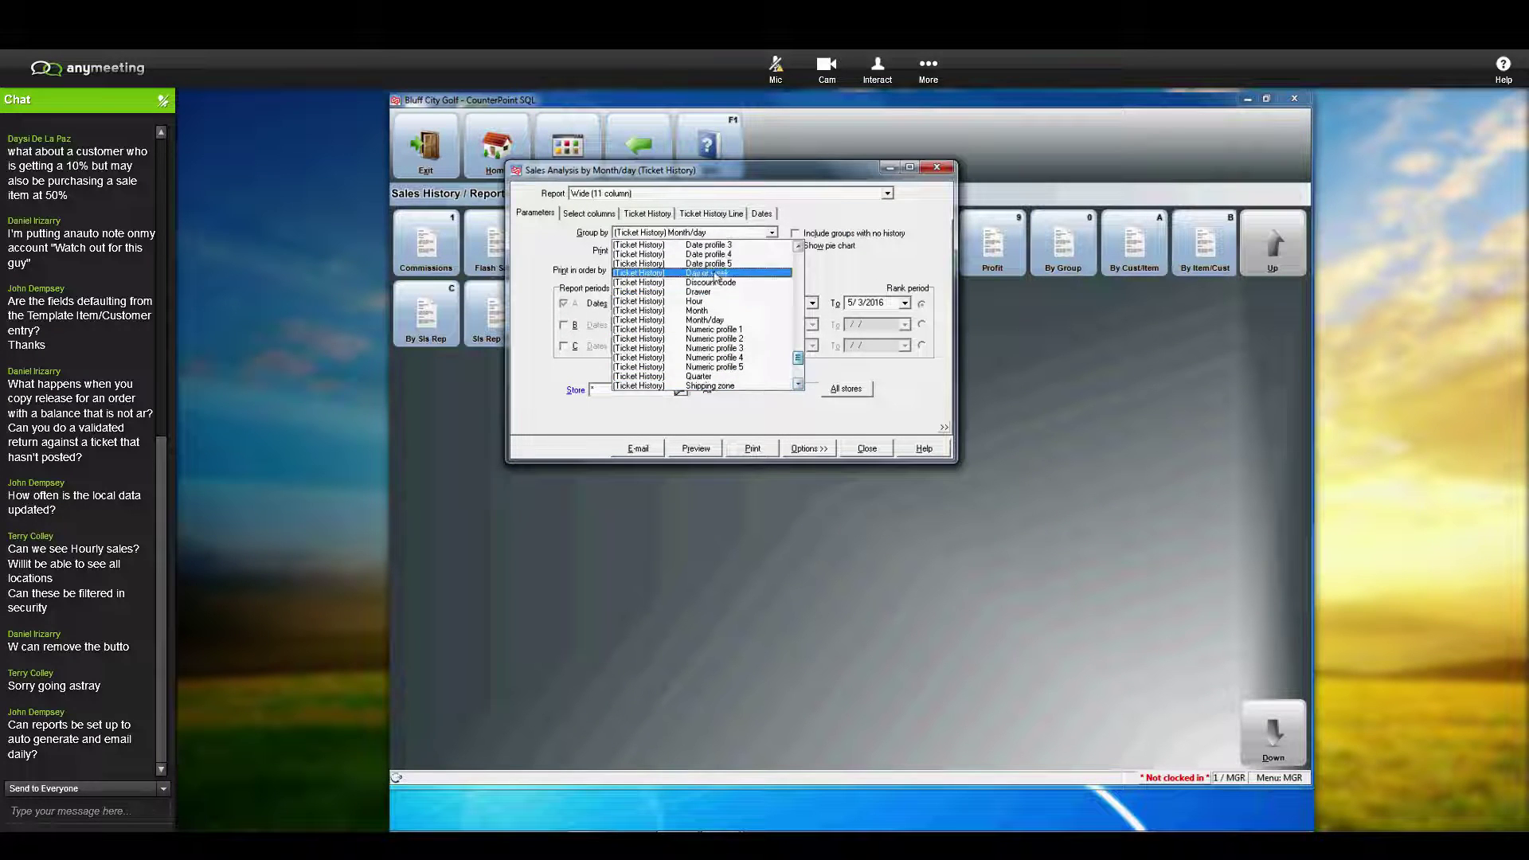
{"action": "left_click", "coordinate": [704, 274]}
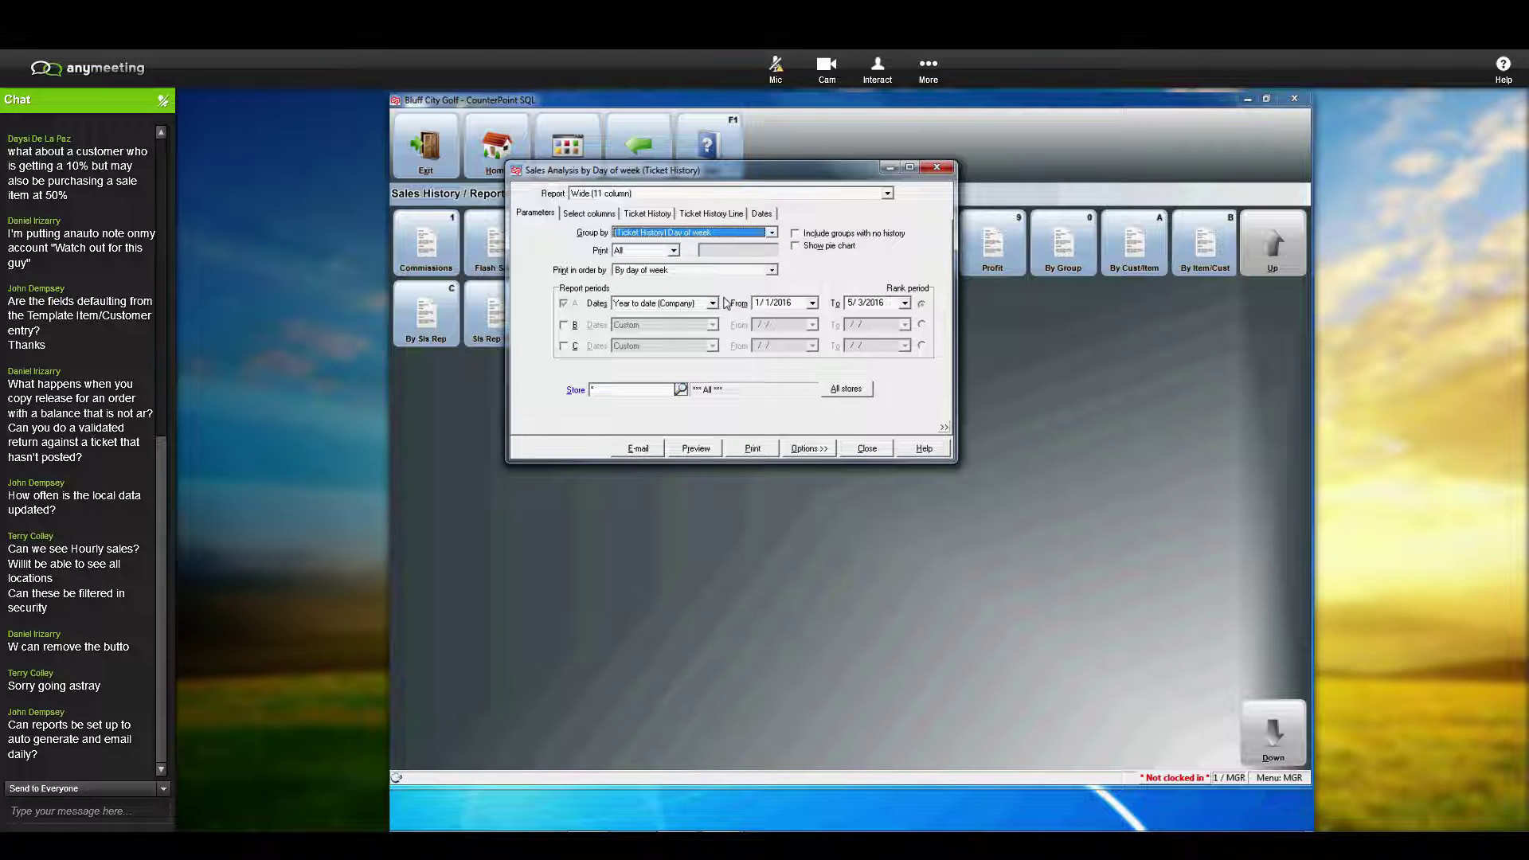
{"action": "left_click", "coordinate": [696, 448]}
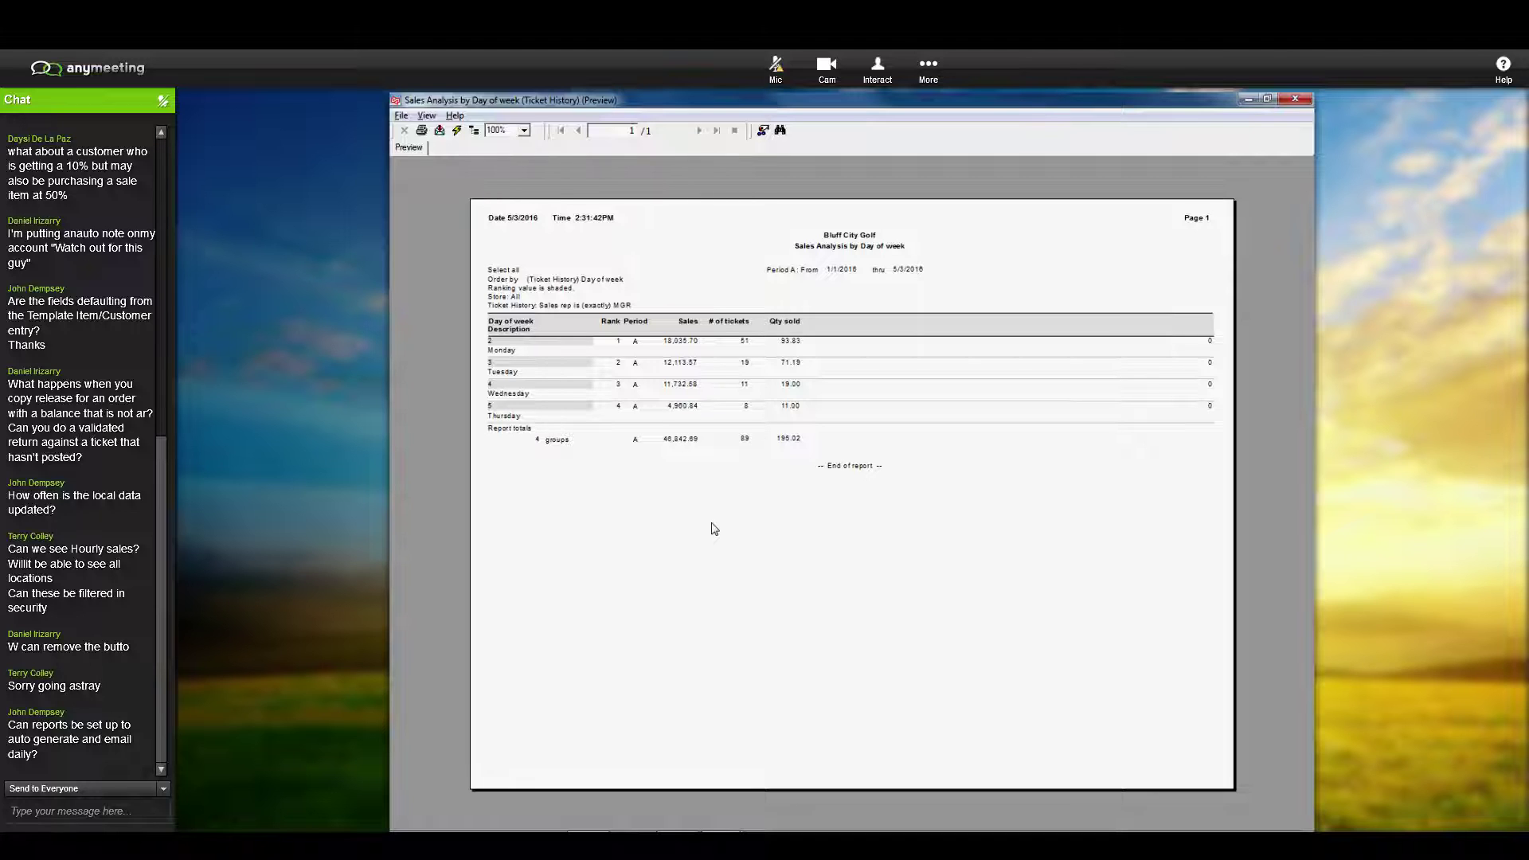
{"action": "left_click", "coordinate": [1306, 102]}
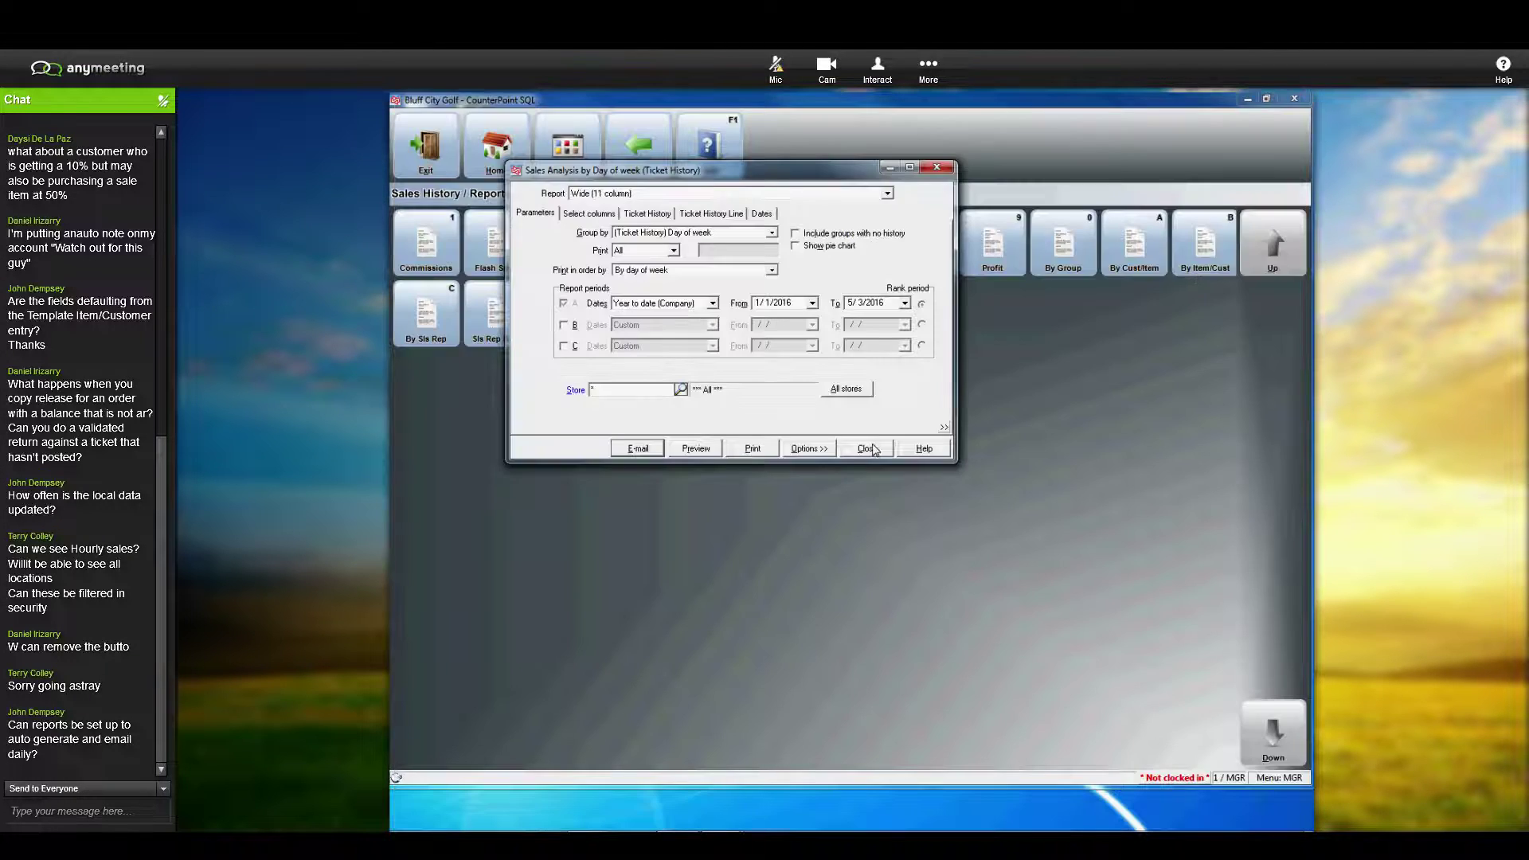
{"action": "left_click", "coordinate": [873, 449]}
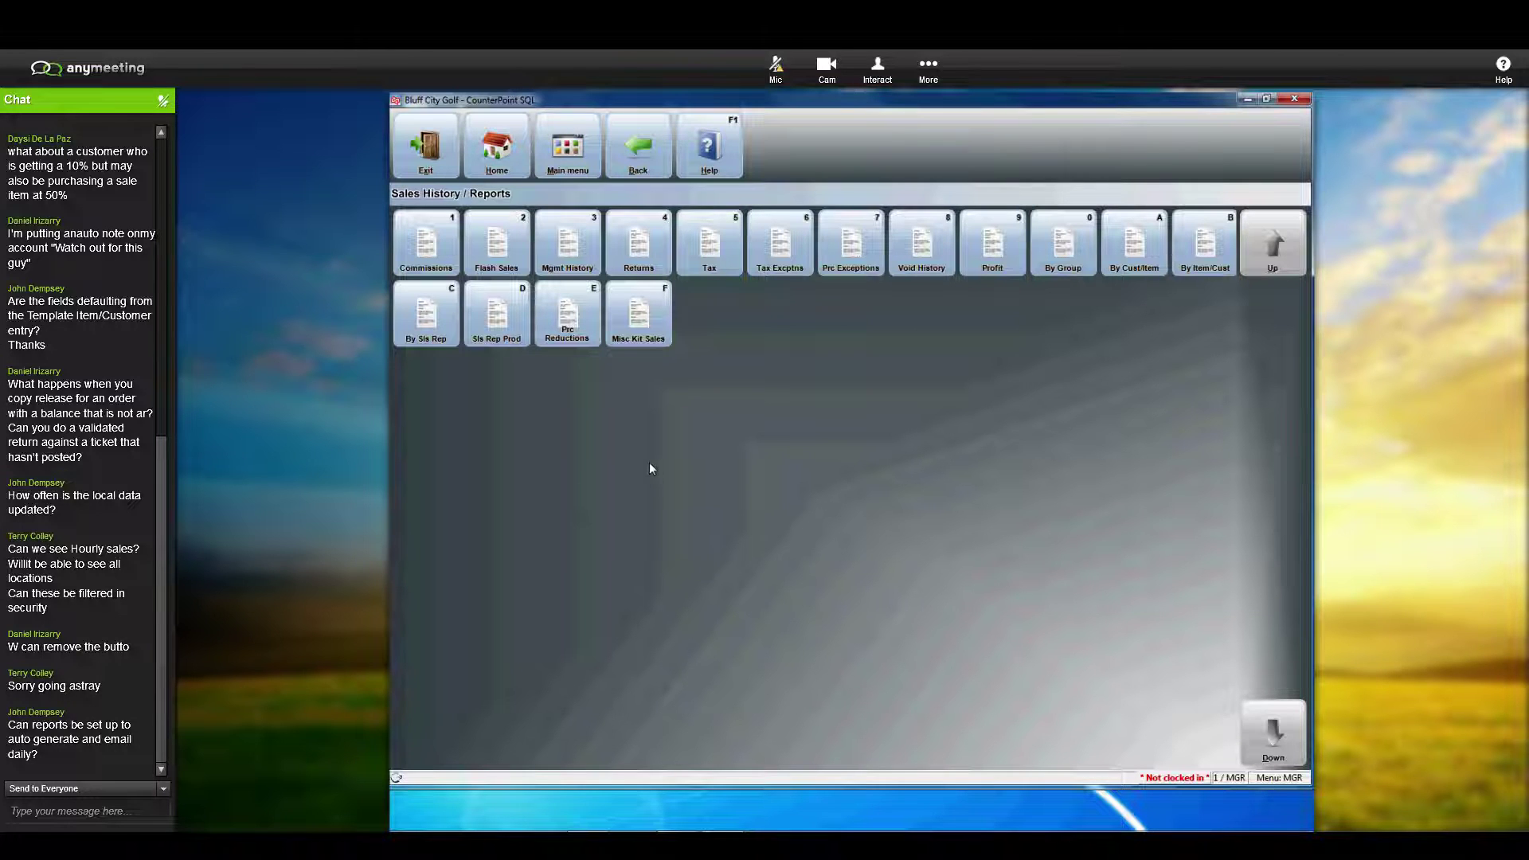
Step: Leave Sales History and open the Drawer Reading report from the Point of Sale drawer functions
{"action": "left_click", "coordinate": [632, 156]}
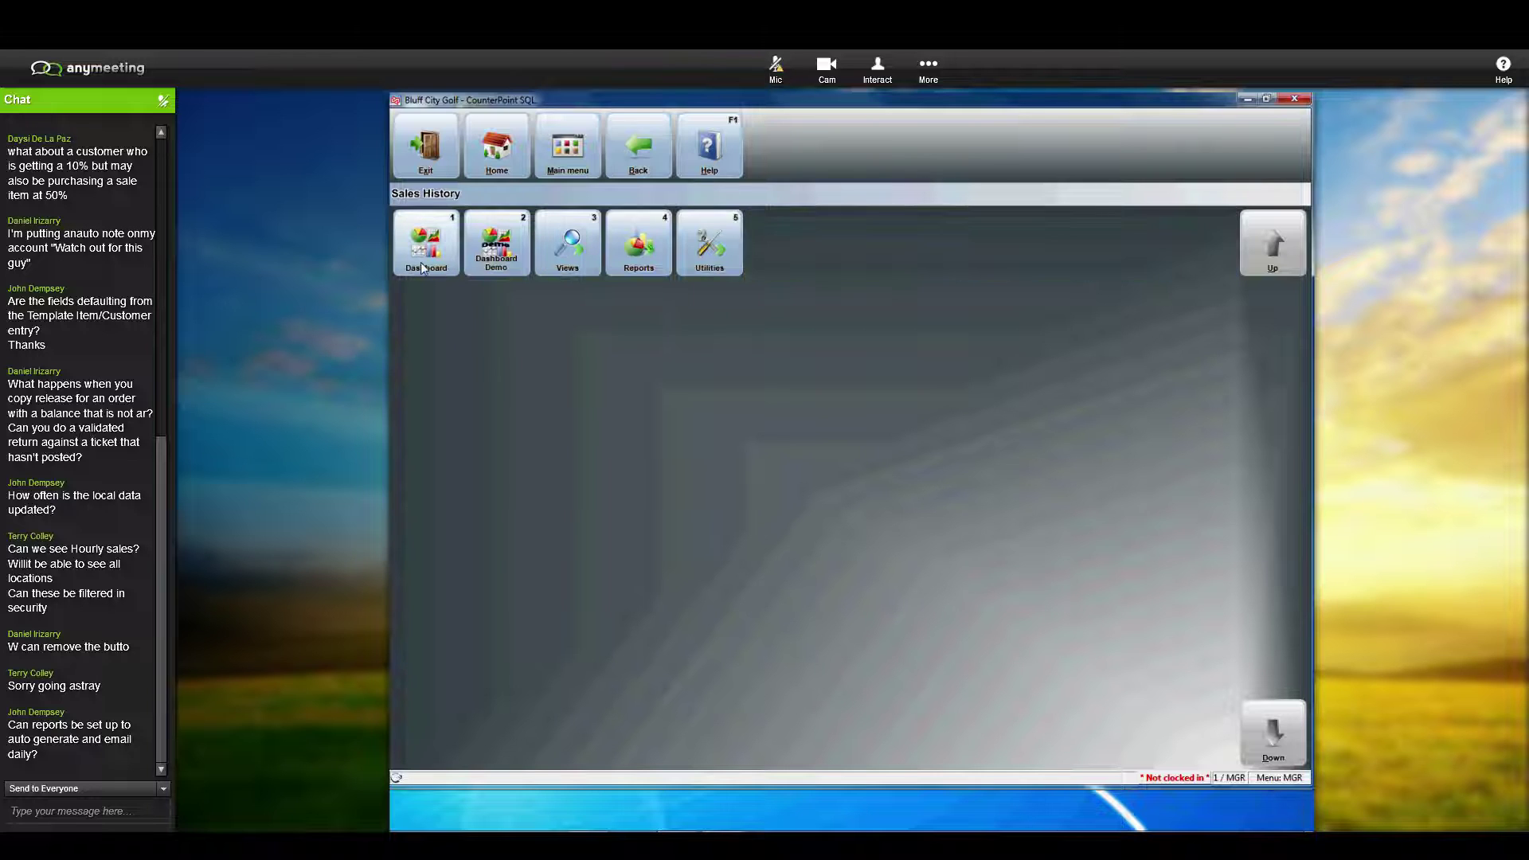
{"action": "left_click", "coordinate": [569, 156]}
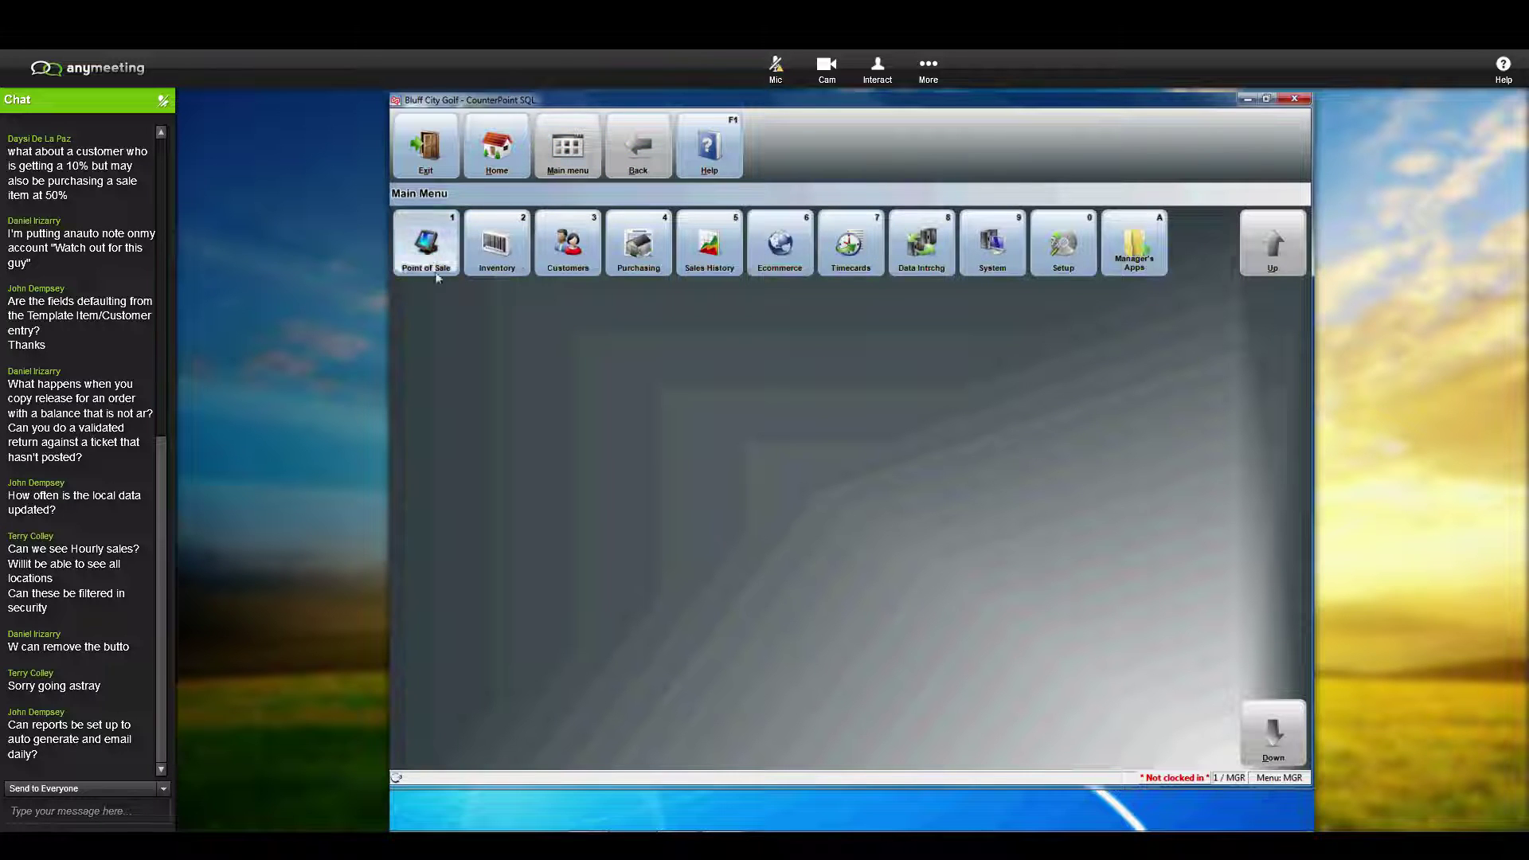
{"action": "left_click", "coordinate": [426, 243]}
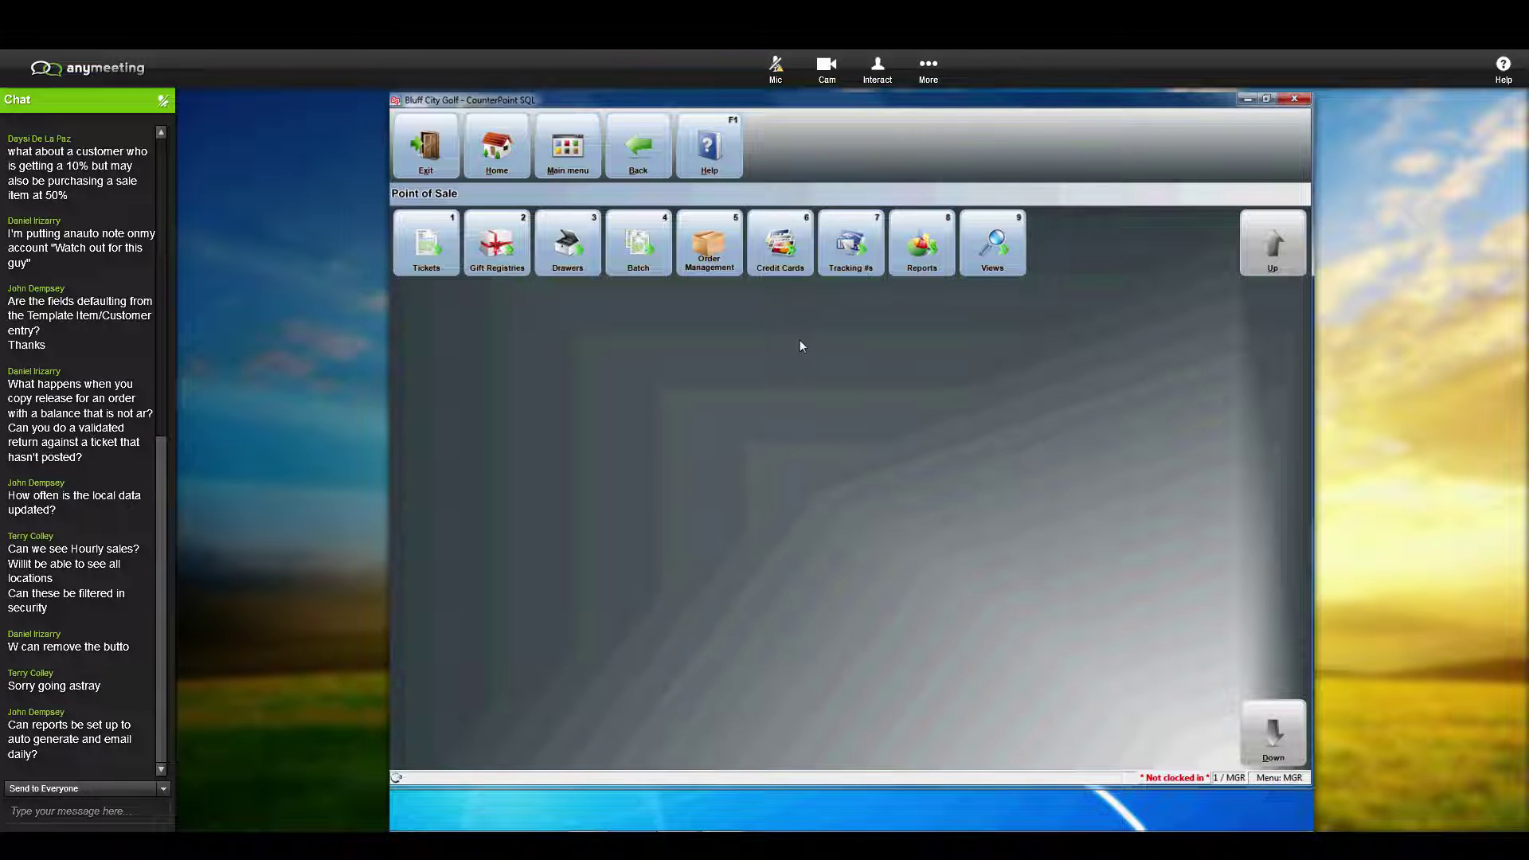
{"action": "left_click", "coordinate": [579, 261]}
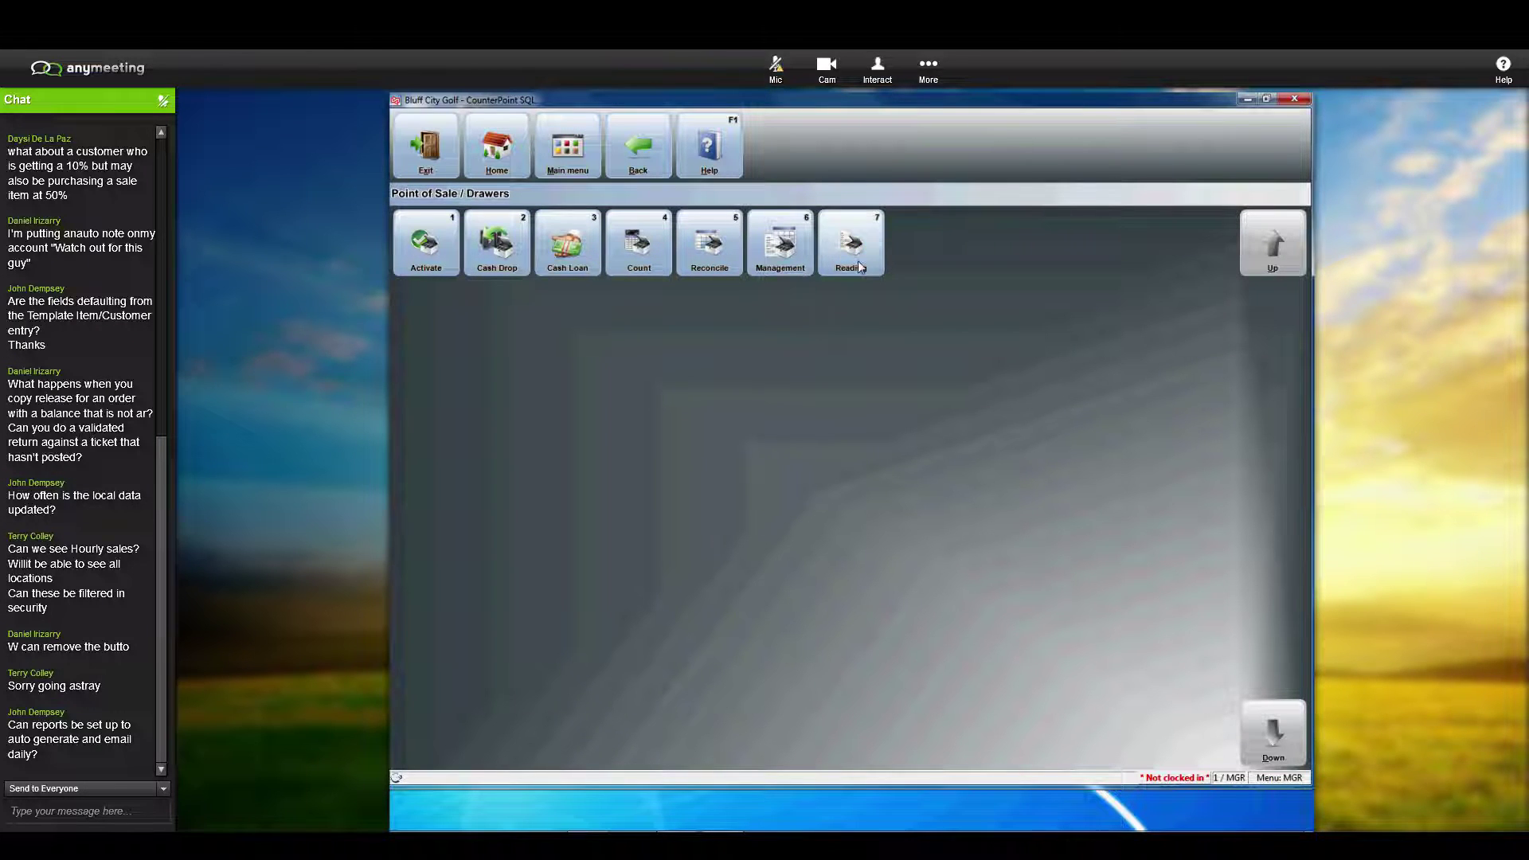
{"action": "left_click", "coordinate": [859, 266]}
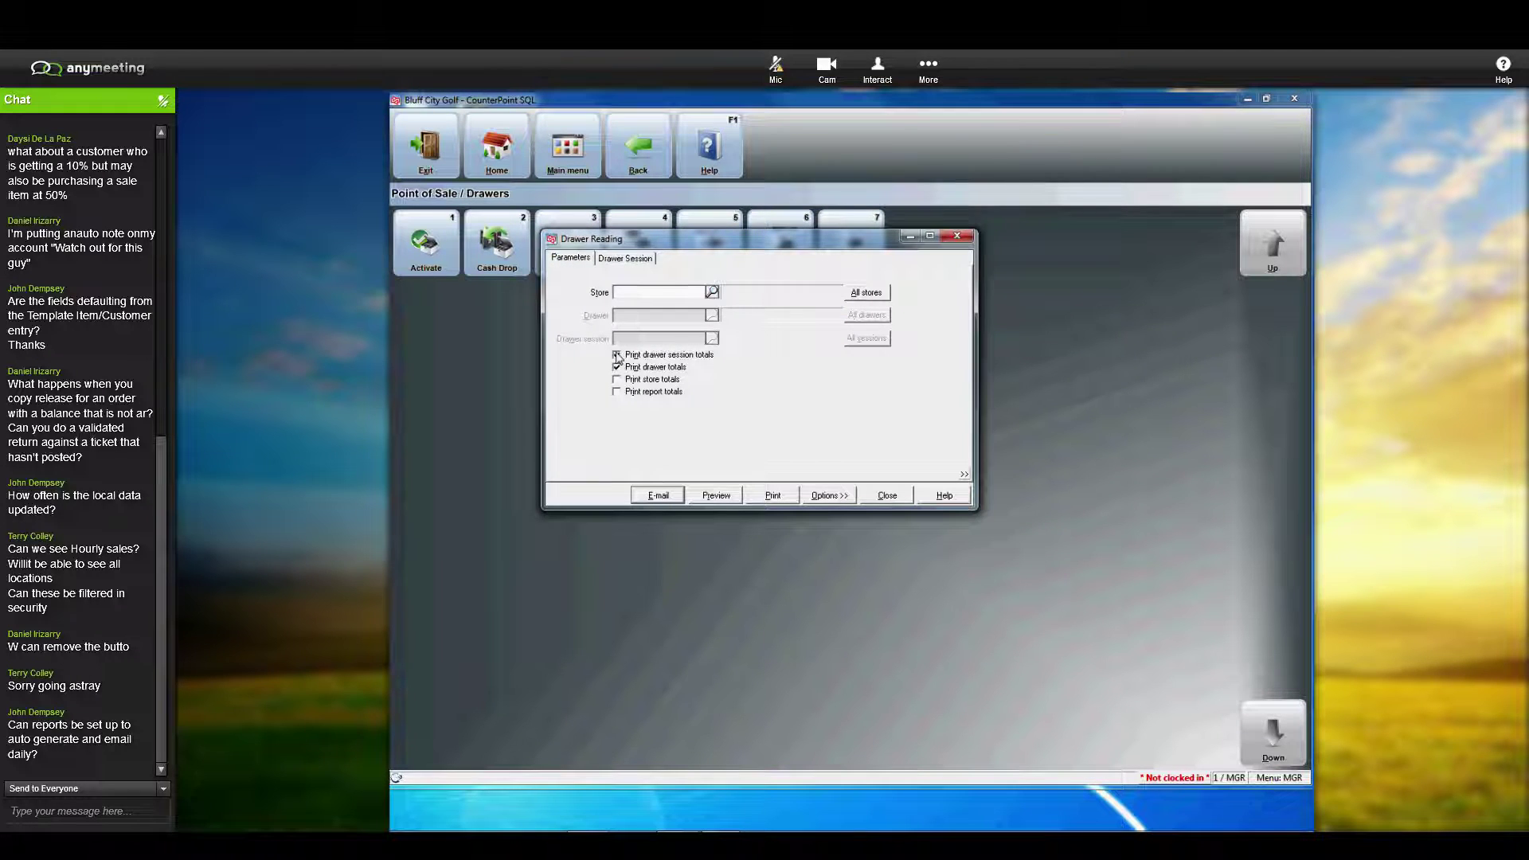
Step: Preview the Drawer Reading for store MAIN with only store totals printed, and close the preview and the report
{"action": "left_click", "coordinate": [680, 300]}
{"action": "type", "text": "MAIN"}
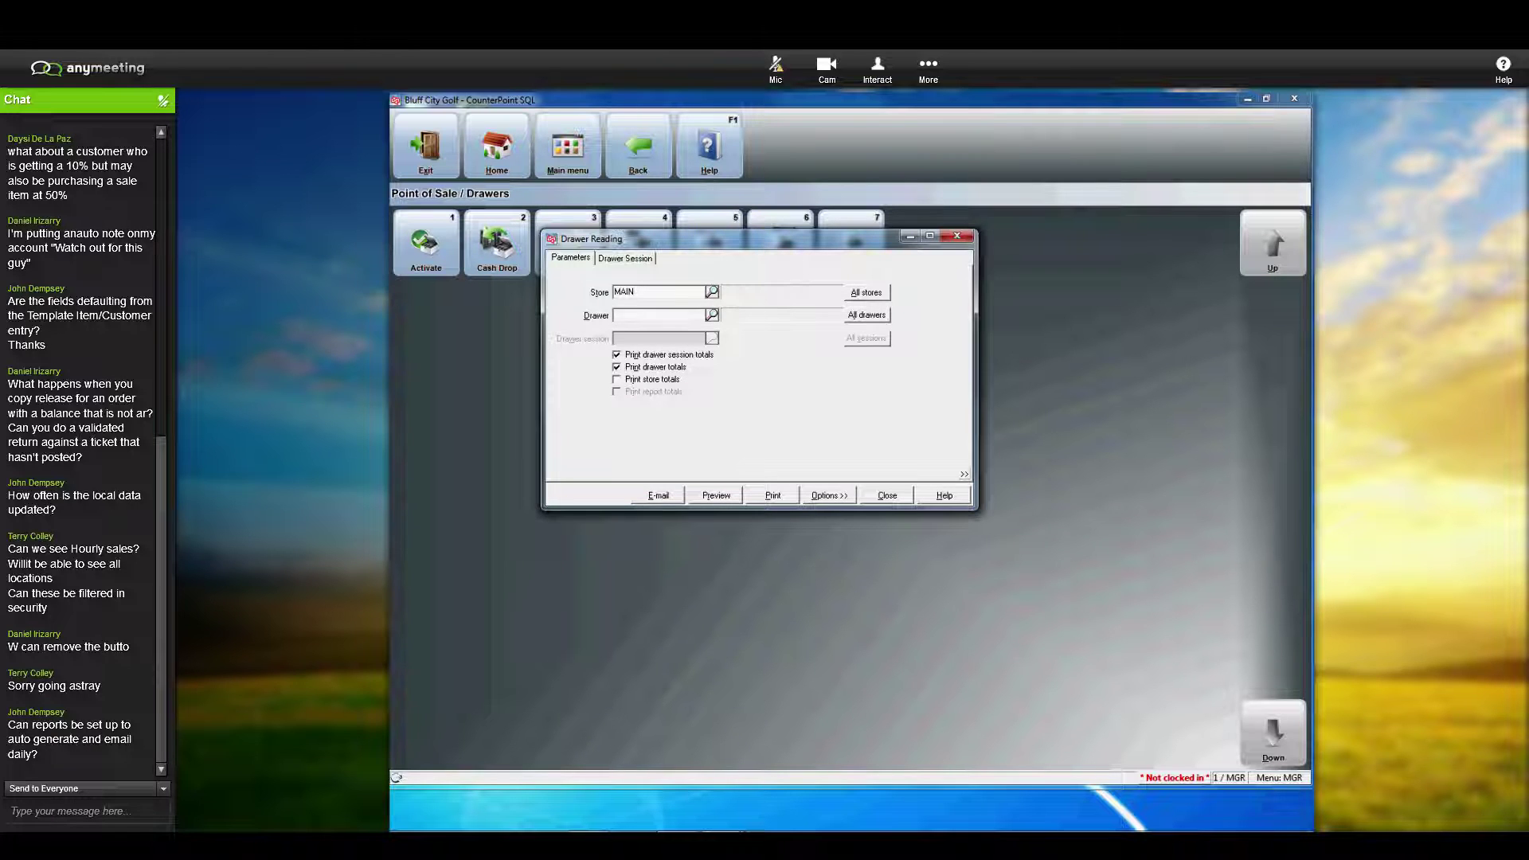
{"action": "left_click", "coordinate": [616, 356]}
{"action": "left_click", "coordinate": [616, 379]}
{"action": "left_click", "coordinate": [726, 499]}
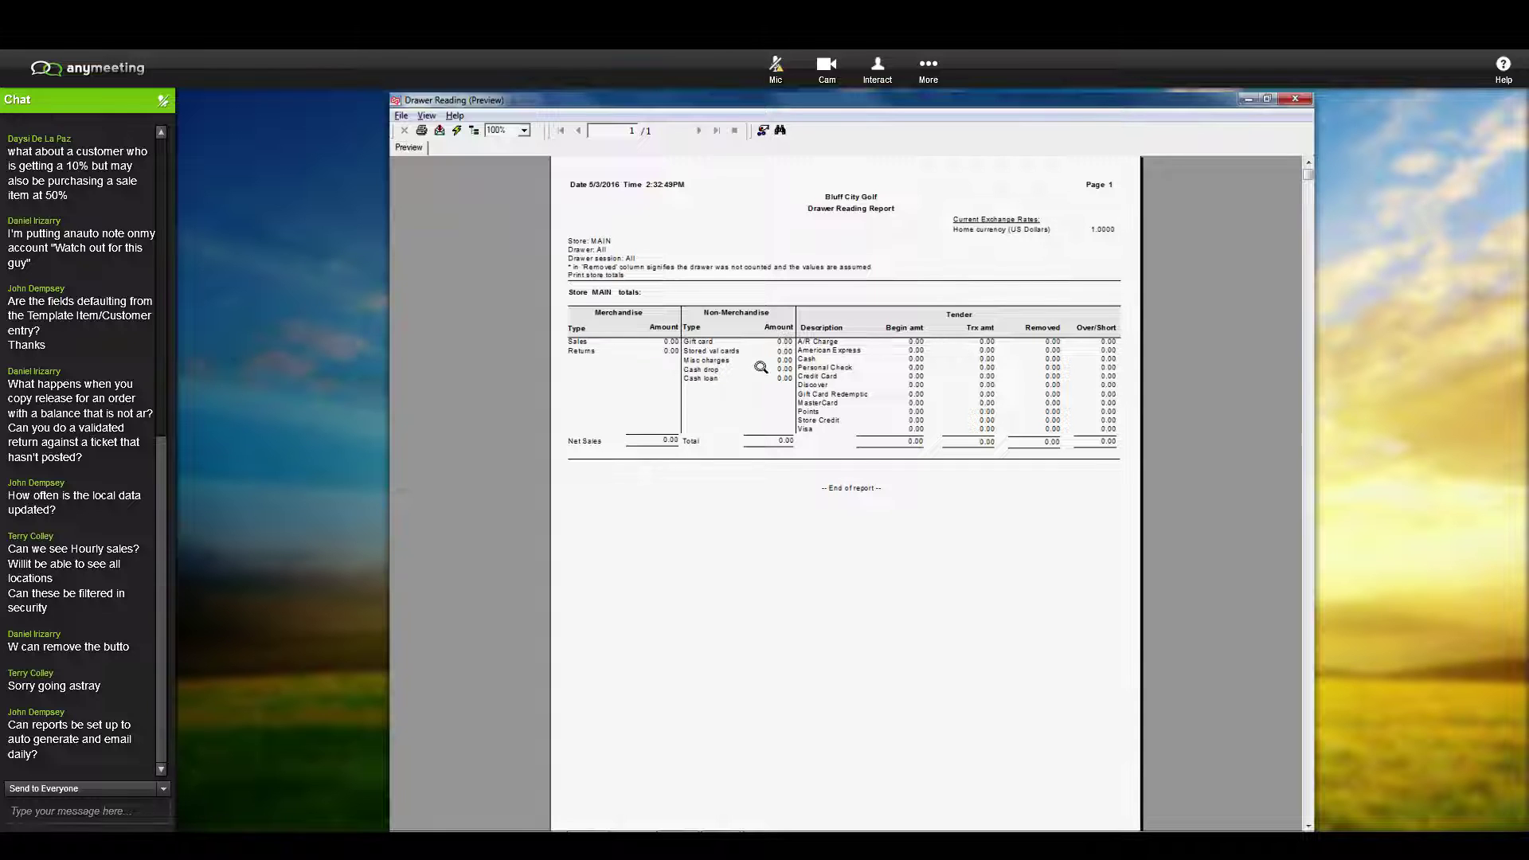
{"action": "left_click", "coordinate": [1293, 101]}
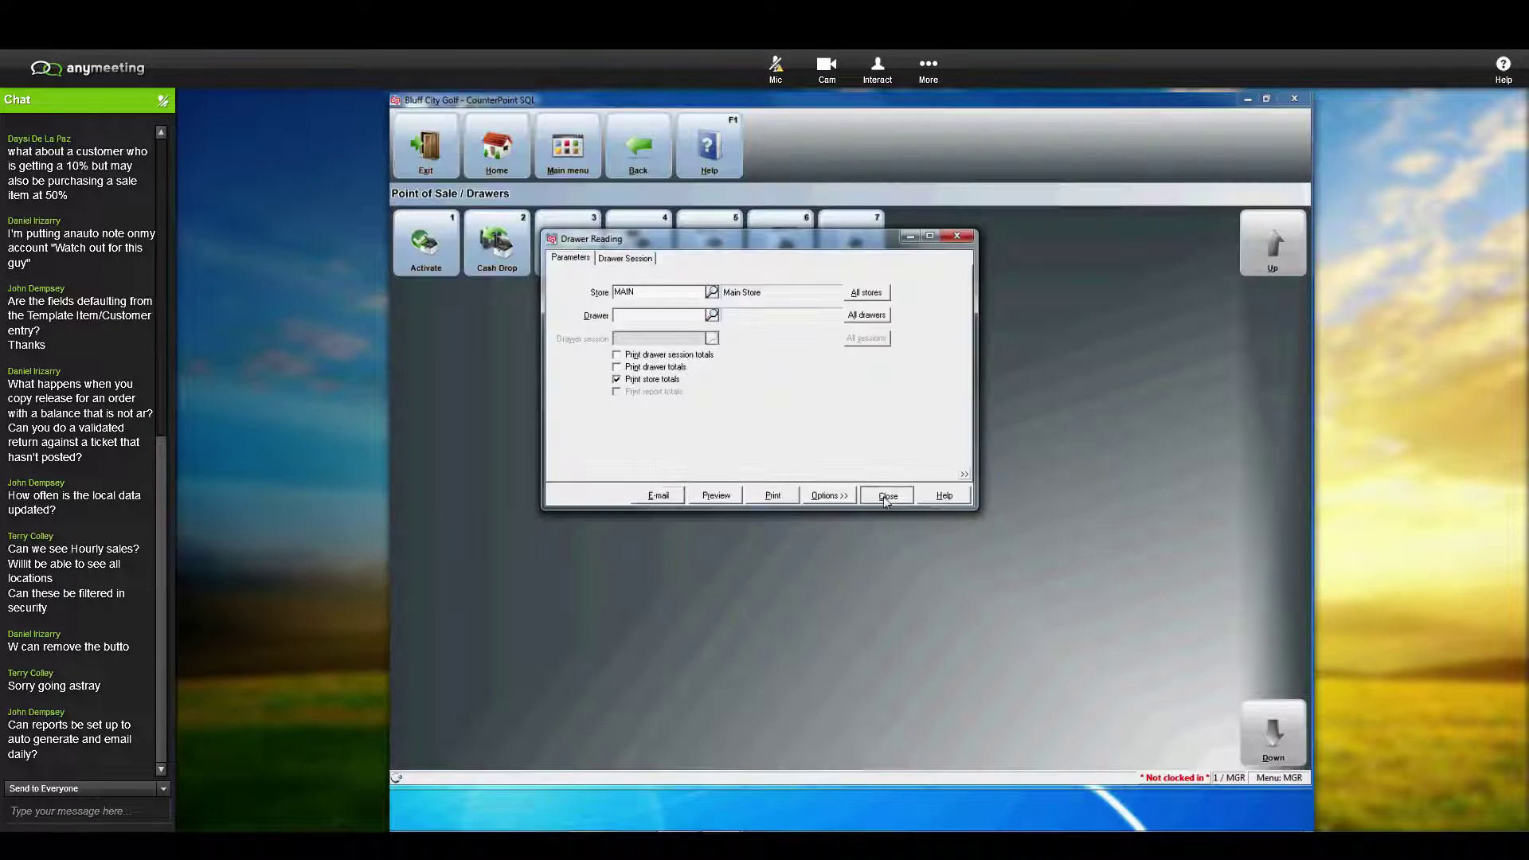
{"action": "left_click", "coordinate": [865, 495]}
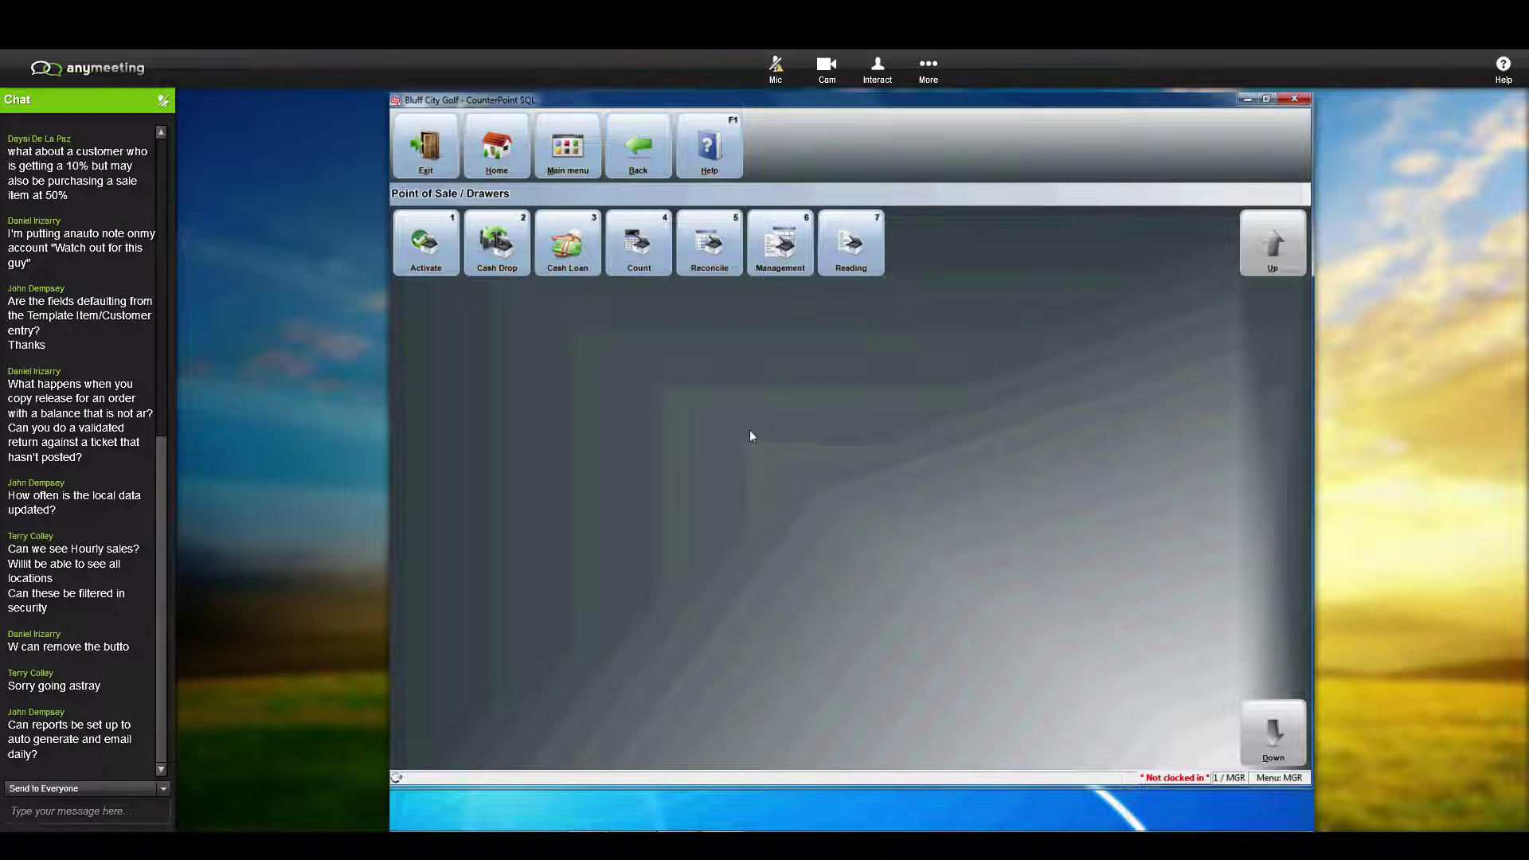
Step: Open the Ticket Edit List from the Point of Sale tickets functions and turn on Print pay code recap
{"action": "left_click", "coordinate": [637, 164]}
{"action": "key", "text": "1"}
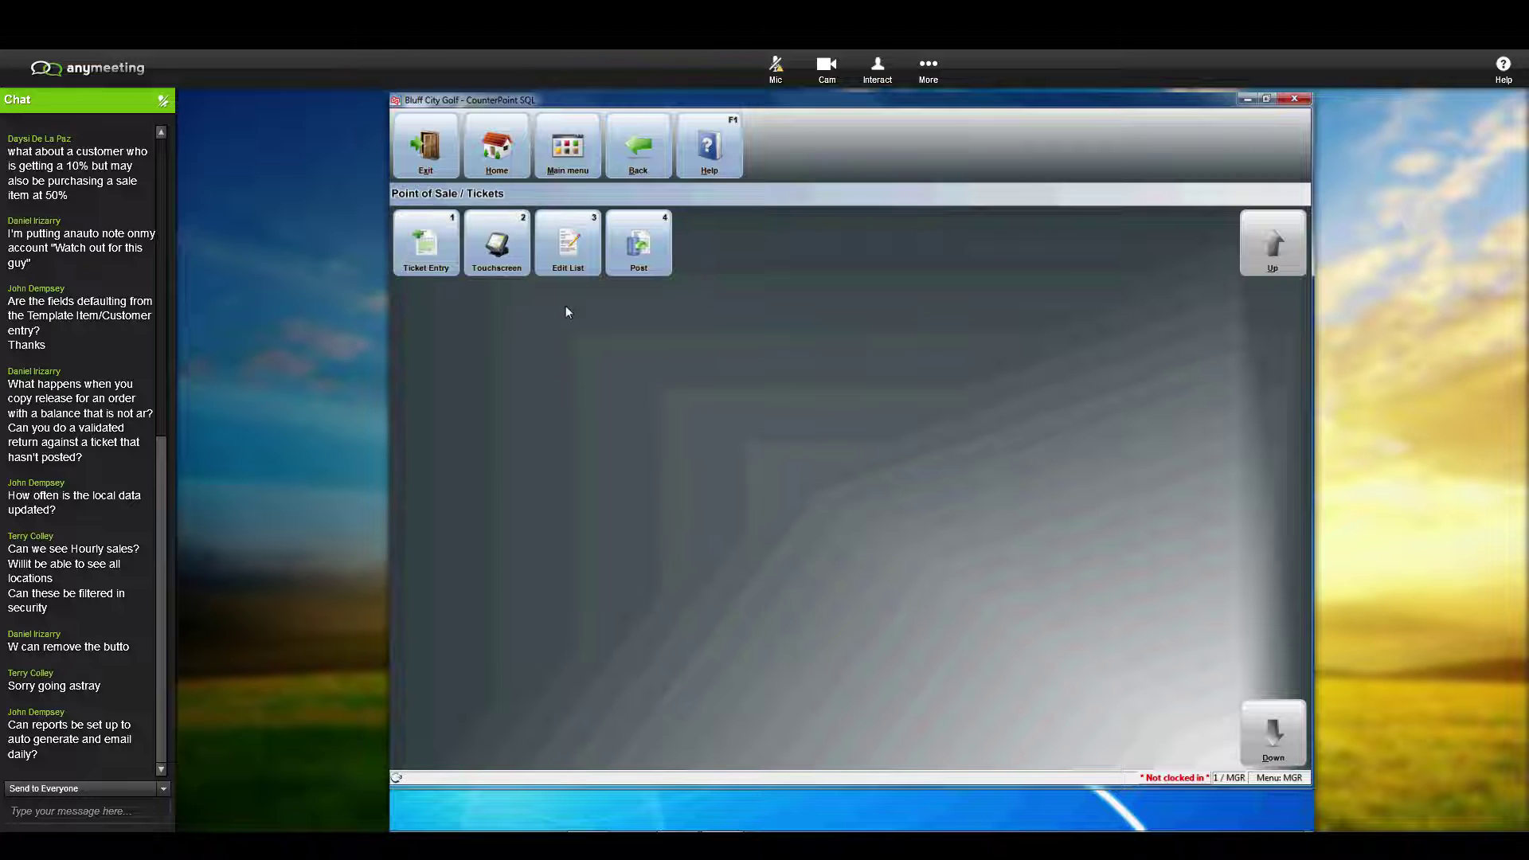
{"action": "key", "text": "3"}
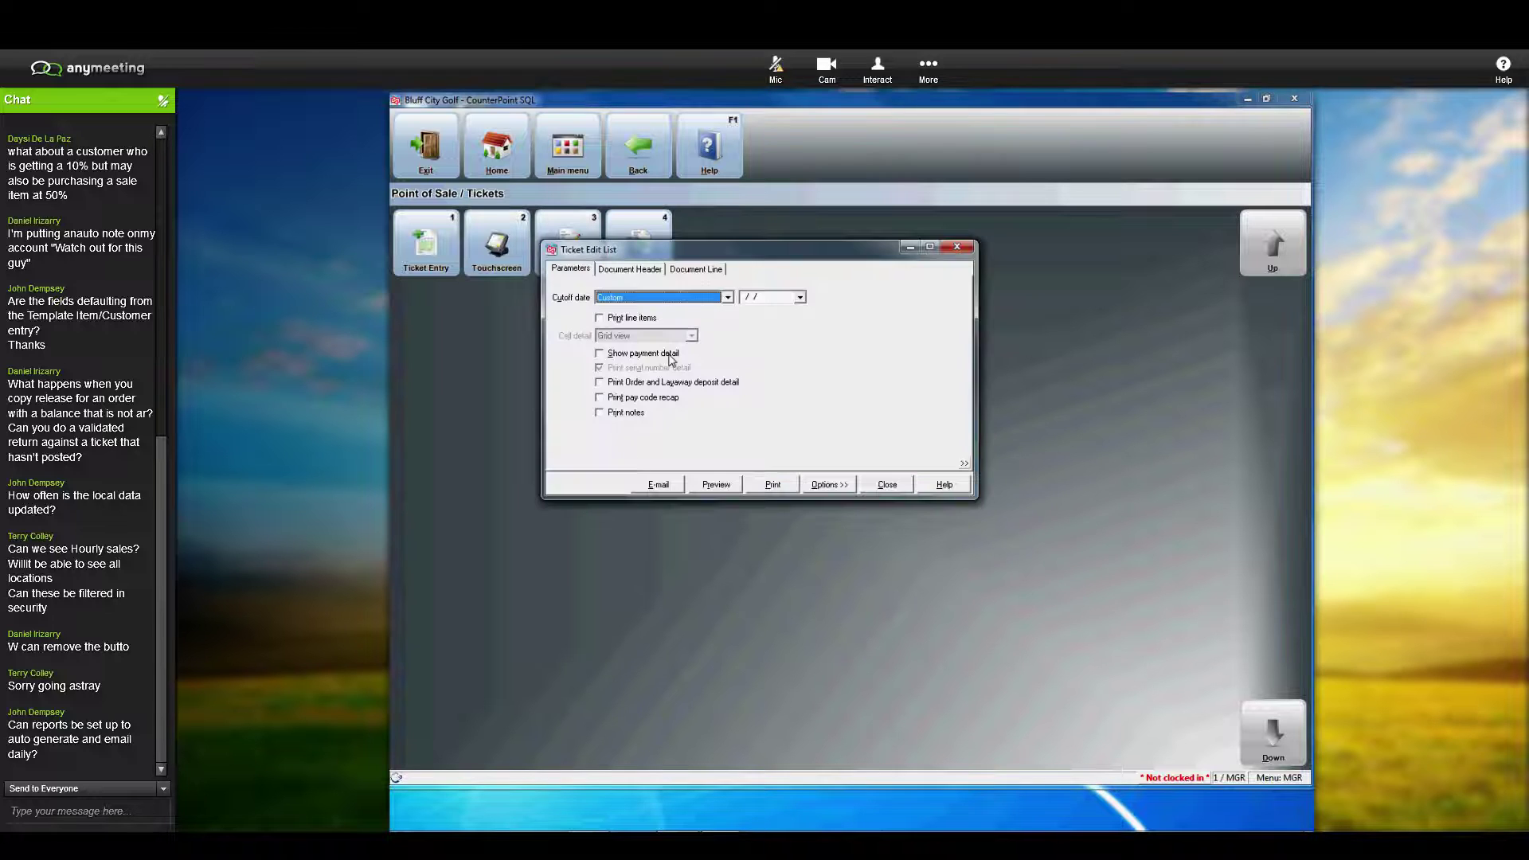
{"action": "left_click", "coordinate": [599, 397]}
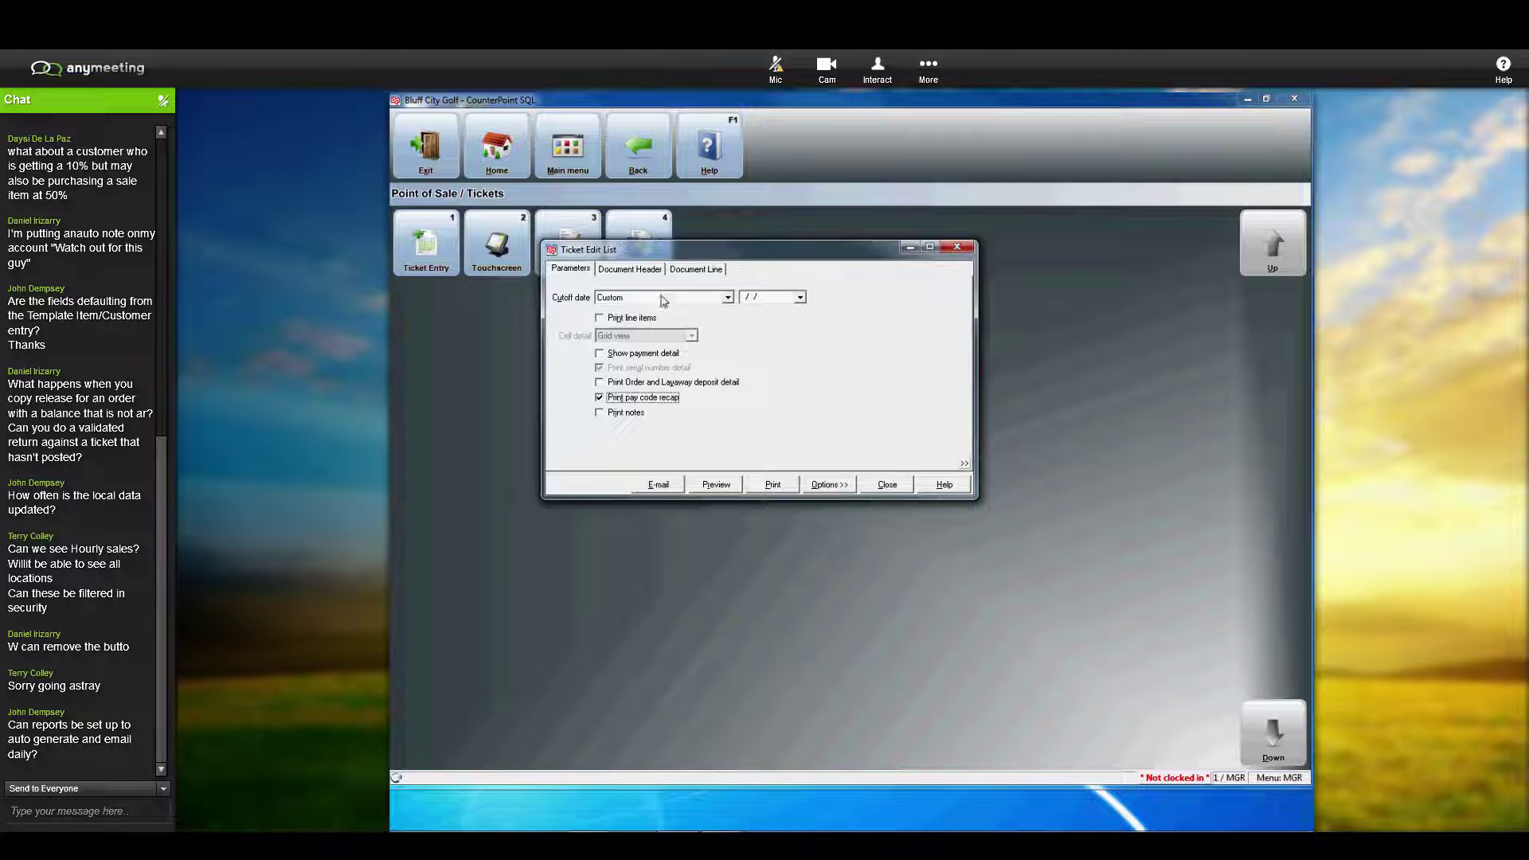
Step: Check the Ticket Edit List's document header filters, preview the list, close it, and return to Point of Sale
{"action": "left_click", "coordinate": [643, 270]}
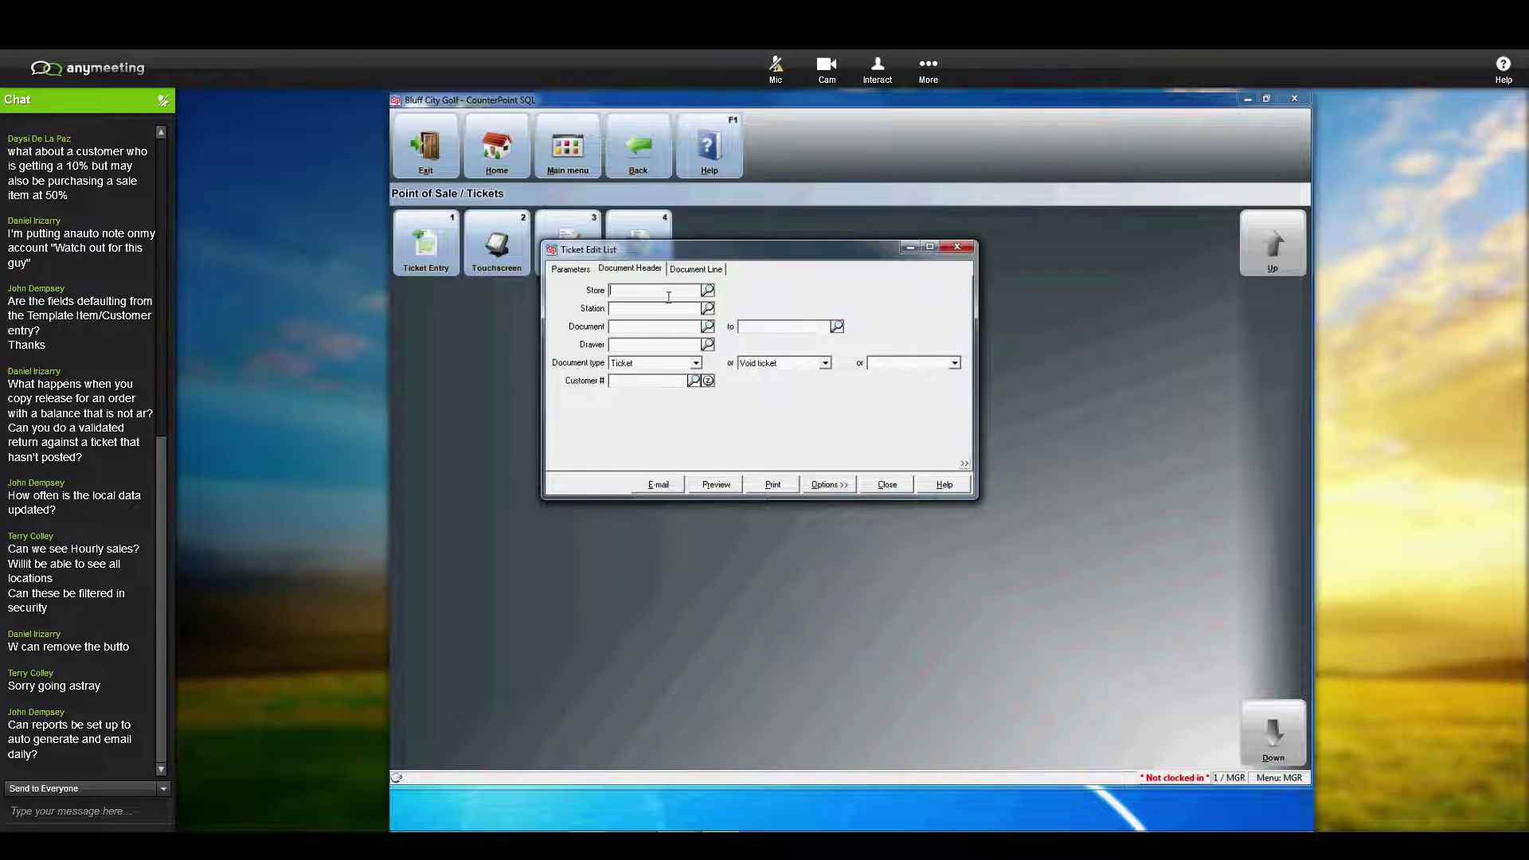
{"action": "left_click", "coordinate": [724, 484]}
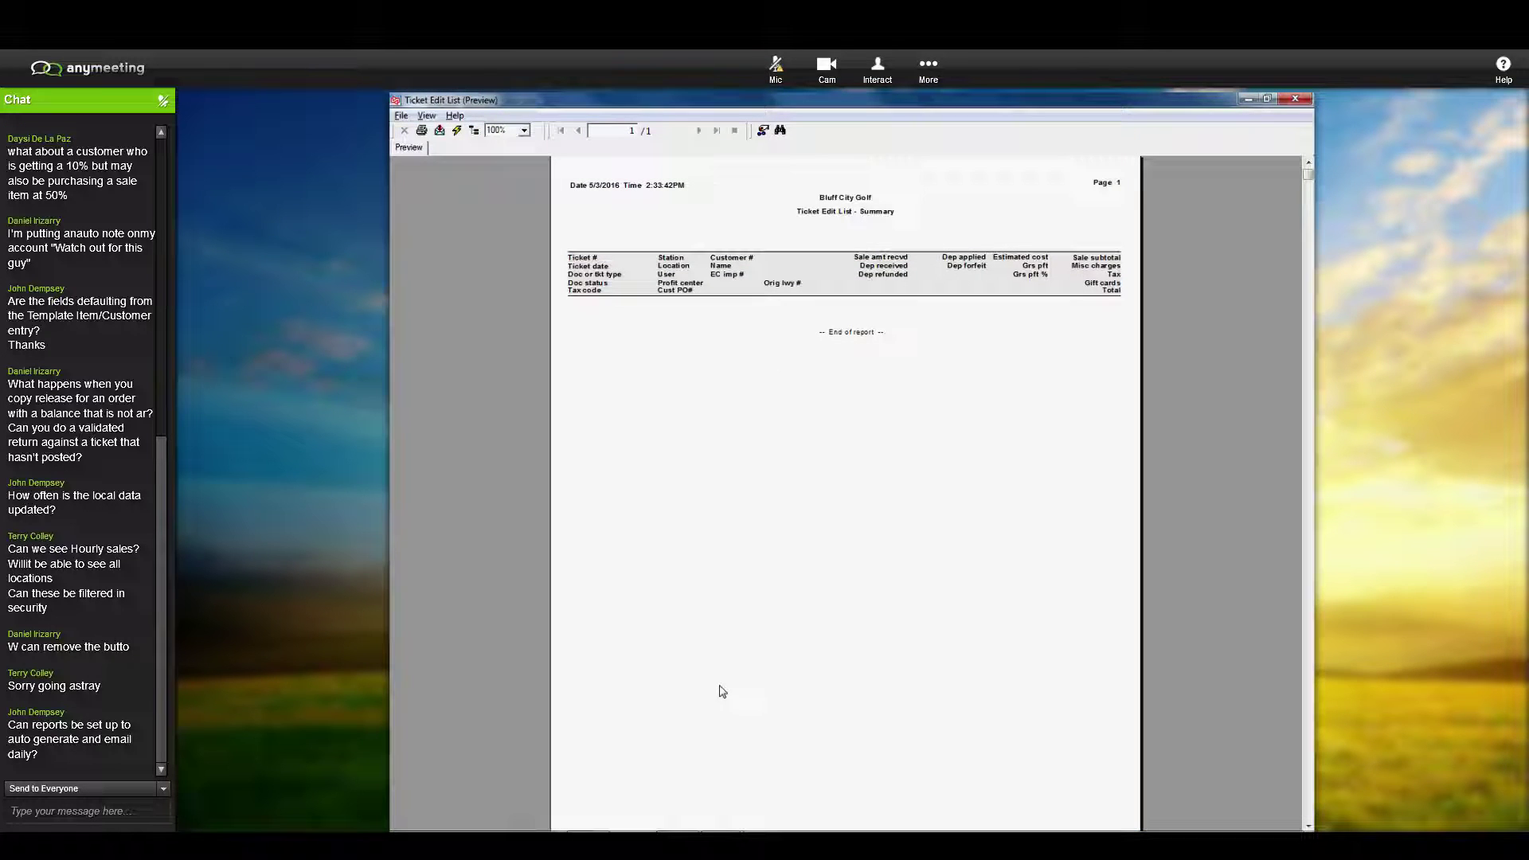
{"action": "left_click", "coordinate": [1296, 101]}
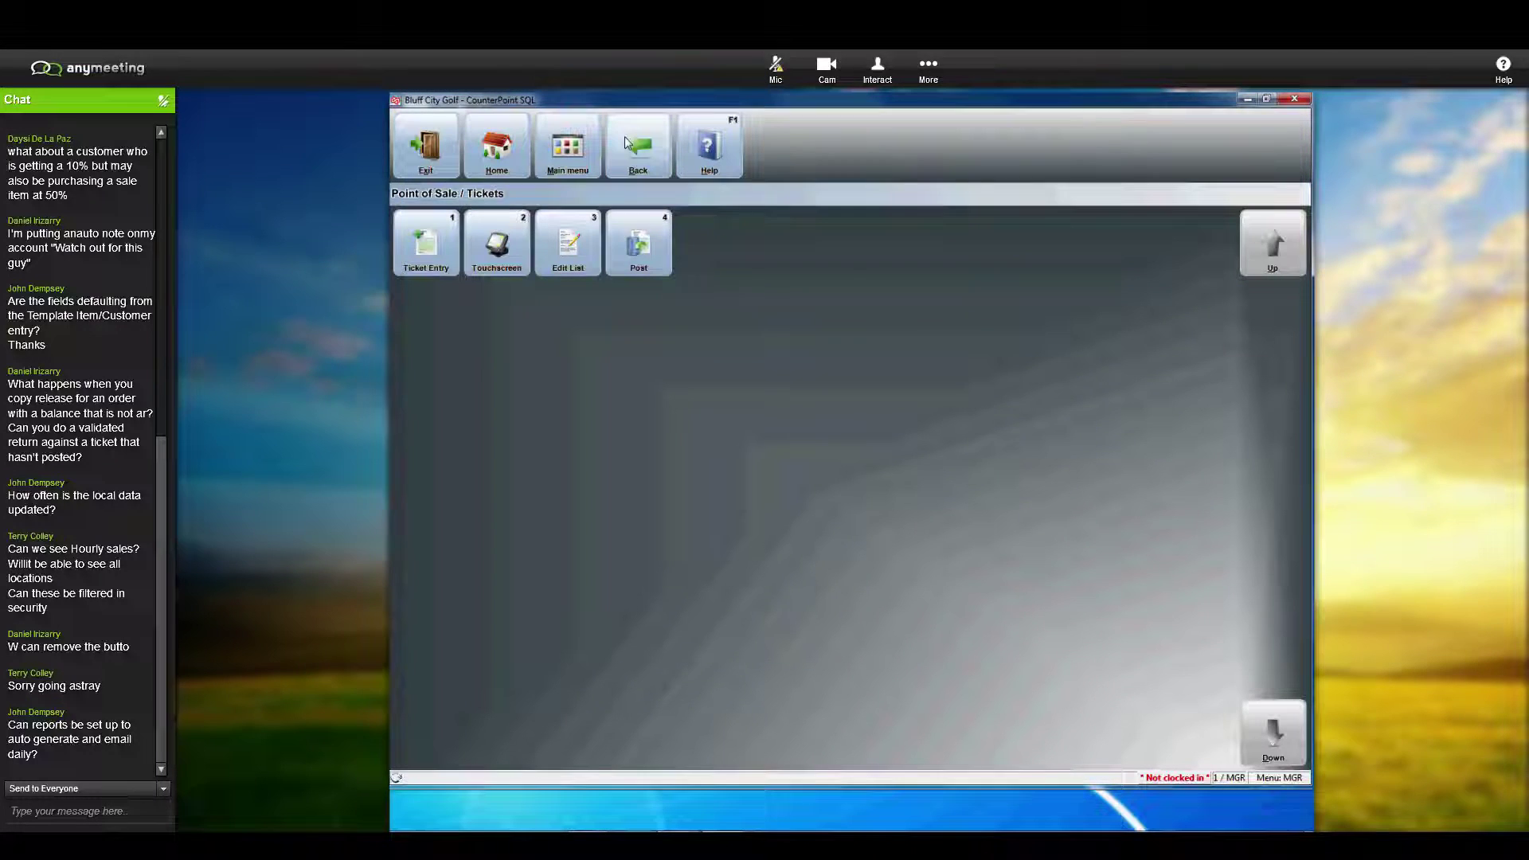
{"action": "left_click", "coordinate": [637, 146]}
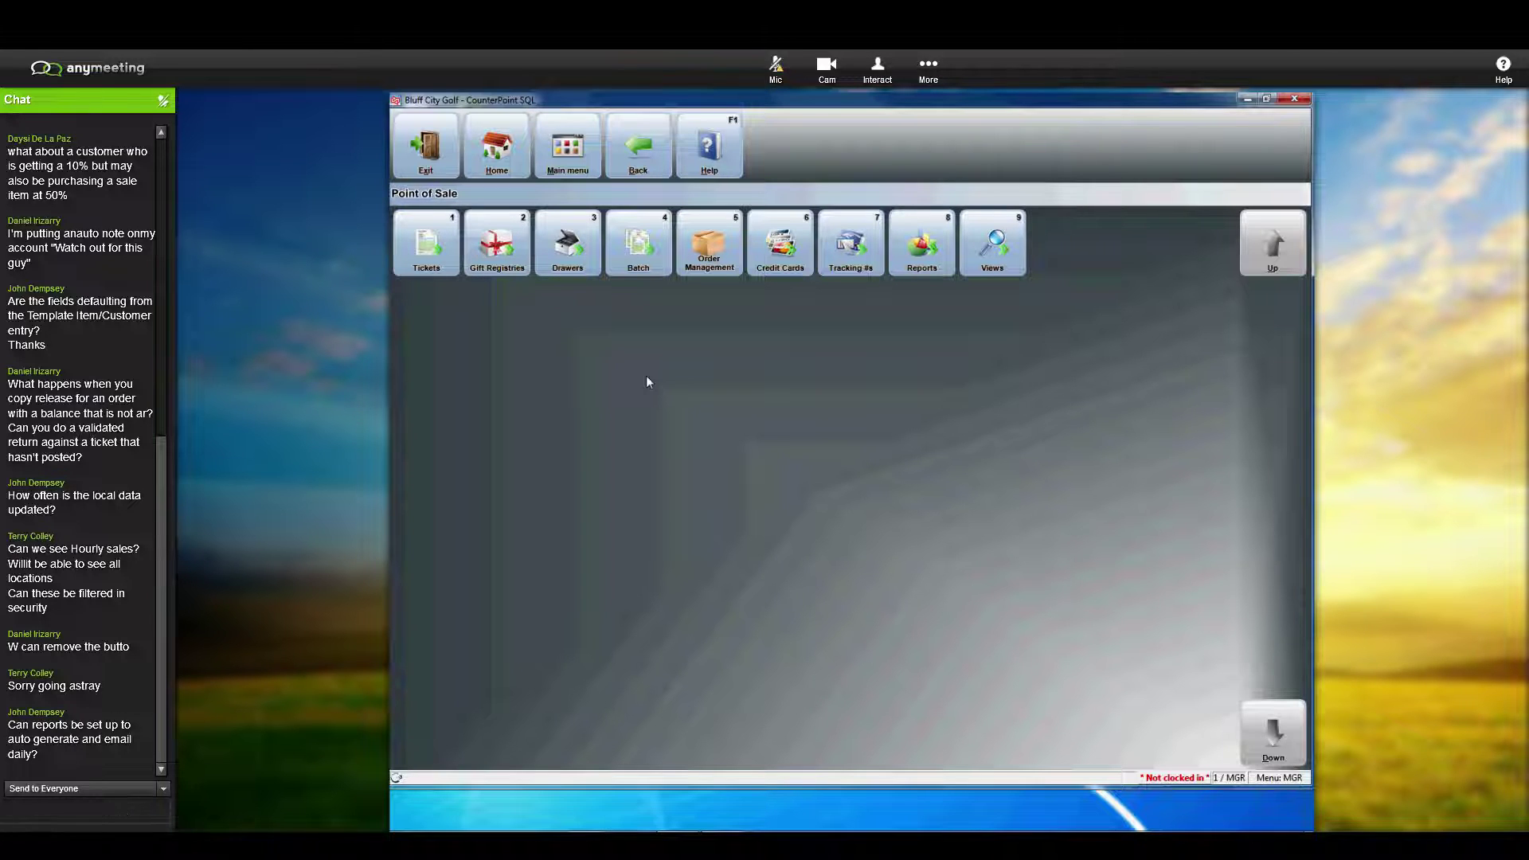
Step: Send everyone the chat message "What was the name of the software you use to create custom rePorts"
{"action": "type", "text": "Wh"}
{"action": "type", "text": "at was the nam"}
{"action": "type", "text": "e of "}
{"action": "type", "text": "the "}
{"action": "type", "text": "softwa"}
{"action": "type", "text": "re you use to "}
{"action": "type", "text": "create"}
{"action": "type", "text": " custom"}
{"action": "type", "text": " rePorts"}
{"action": "key", "text": "Return"}
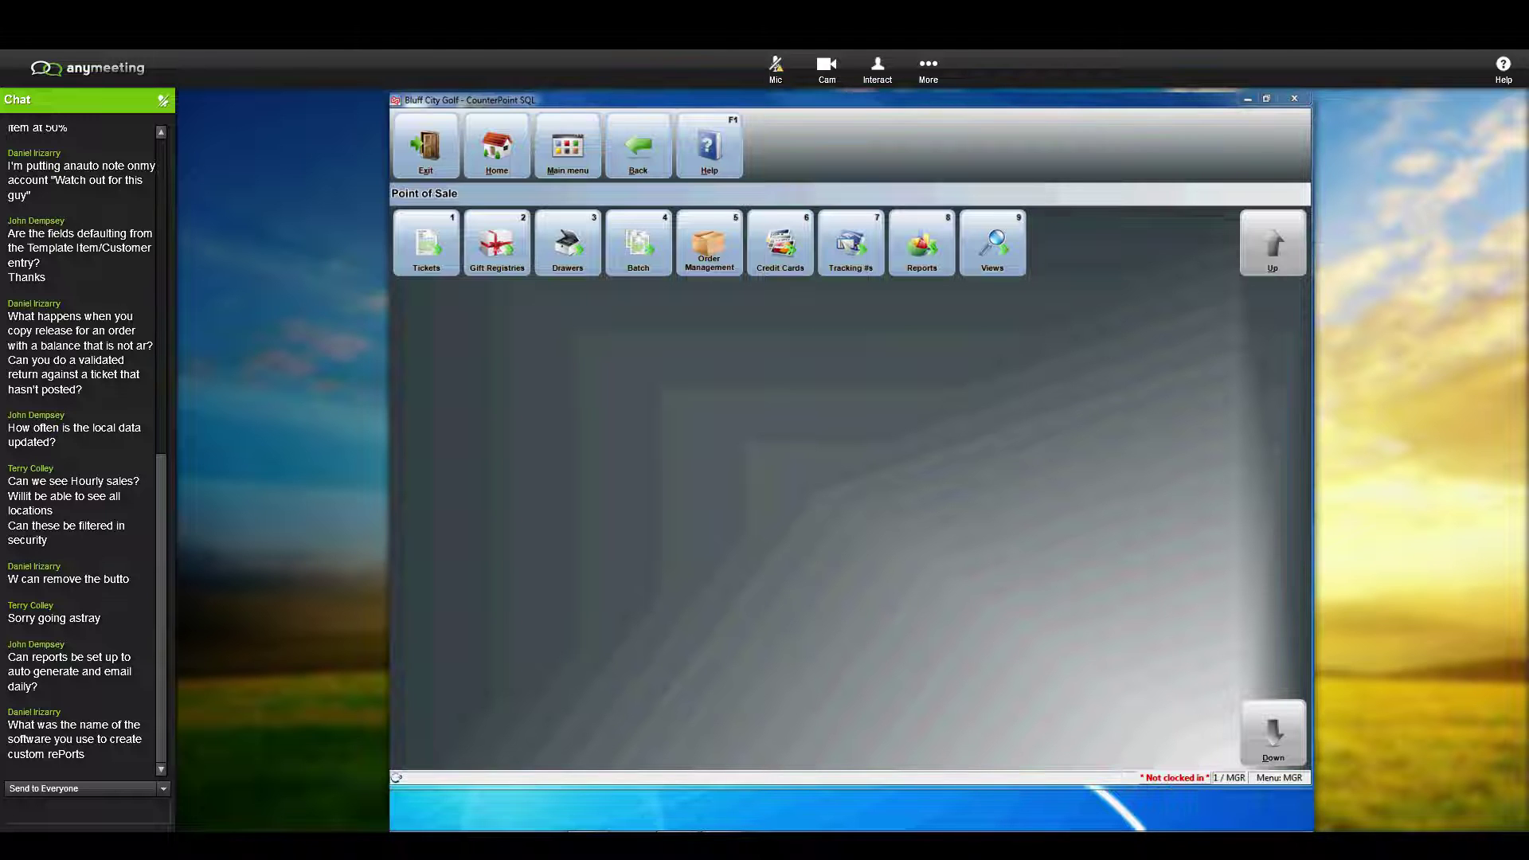
Step: Bring the screen-sharing window into view to read the latest chat questions, and return to the Point of Sale menu
{"action": "left_click_drag", "start_coordinate": [1309, 209], "coordinate": [703, 163]}
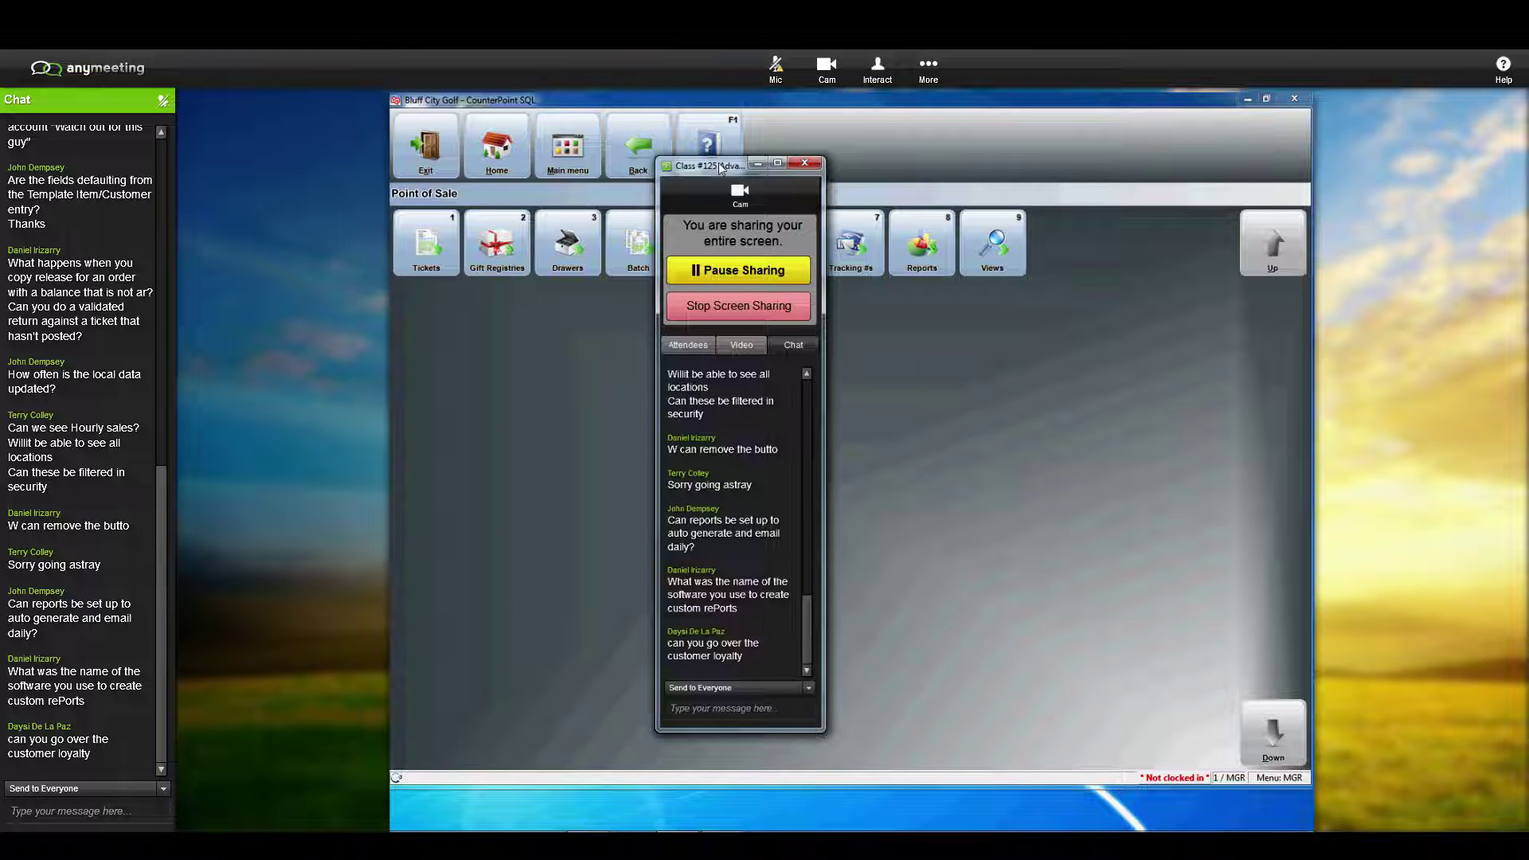
{"action": "left_click_drag", "start_coordinate": [721, 167], "coordinate": [730, 166]}
{"action": "left_click", "coordinate": [637, 281]}
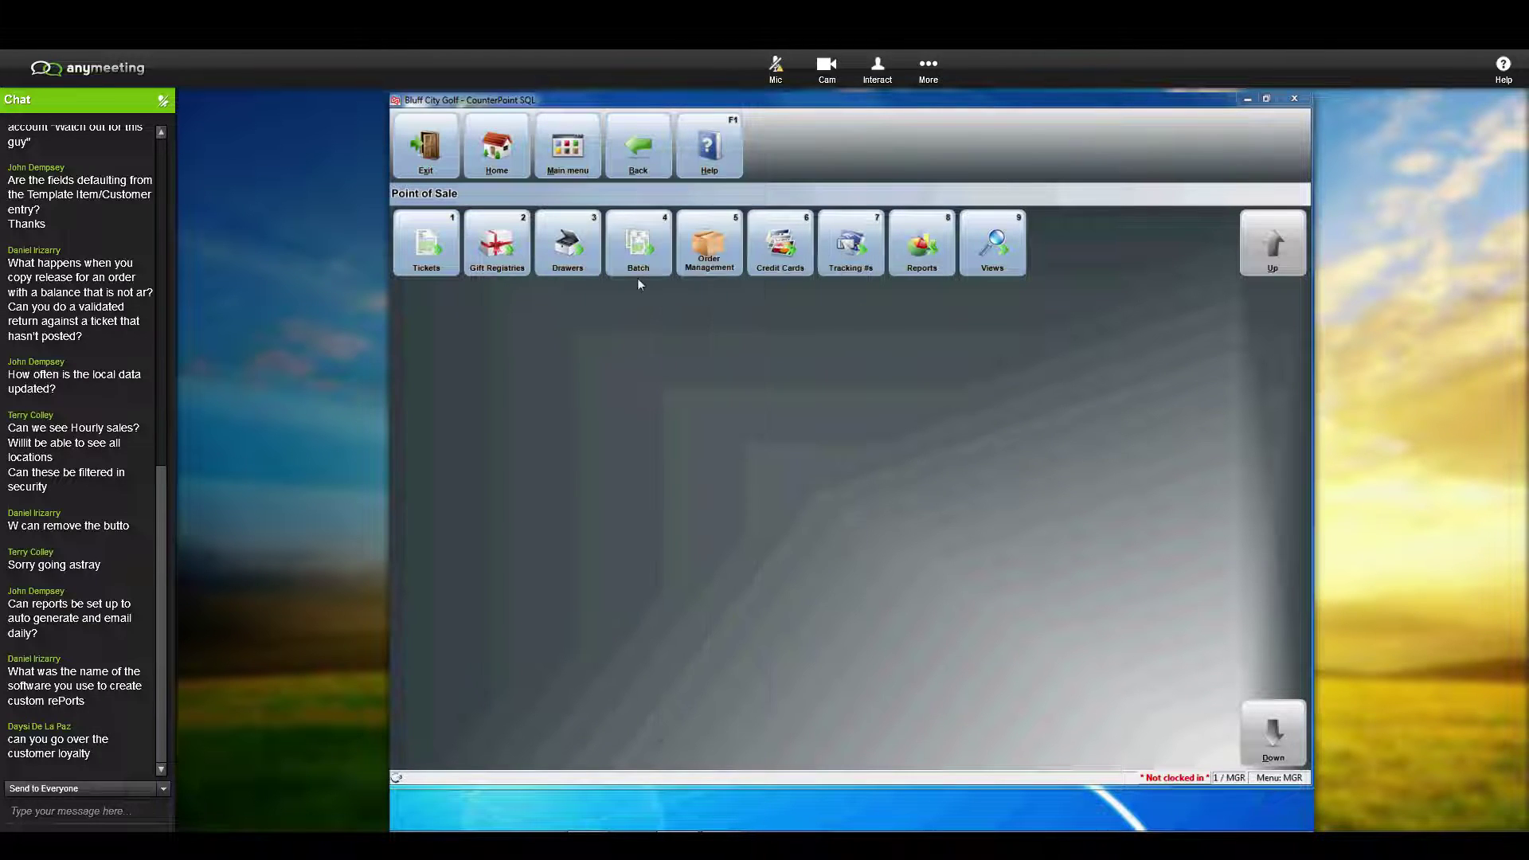
Step: Open the first customer record from the Customers functions, review its Activity settings including the loyalty program and points balance, and close it
{"action": "left_click", "coordinate": [572, 150]}
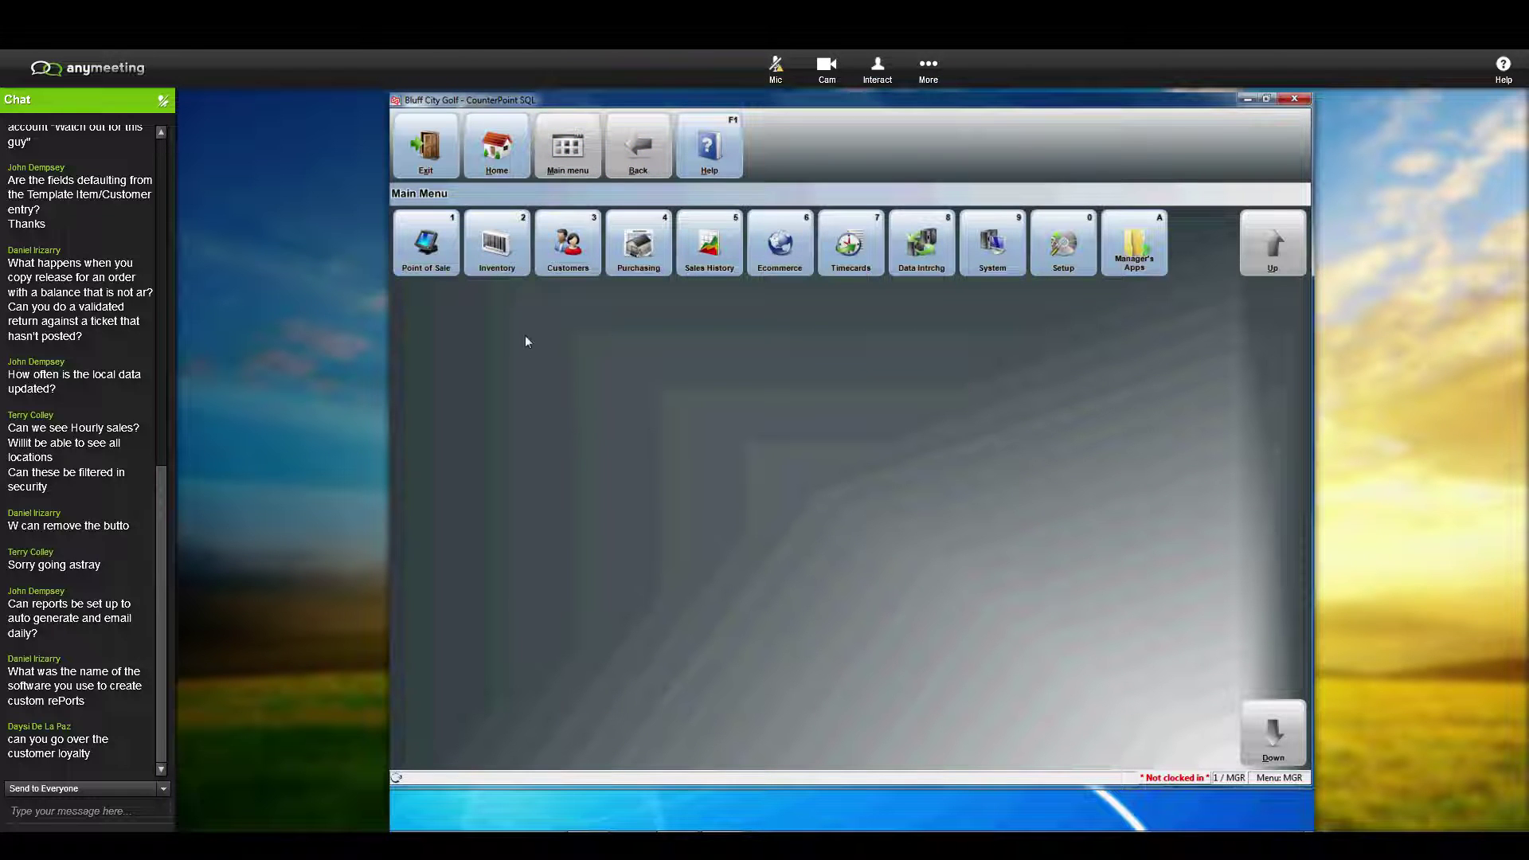
{"action": "left_click", "coordinate": [568, 242]}
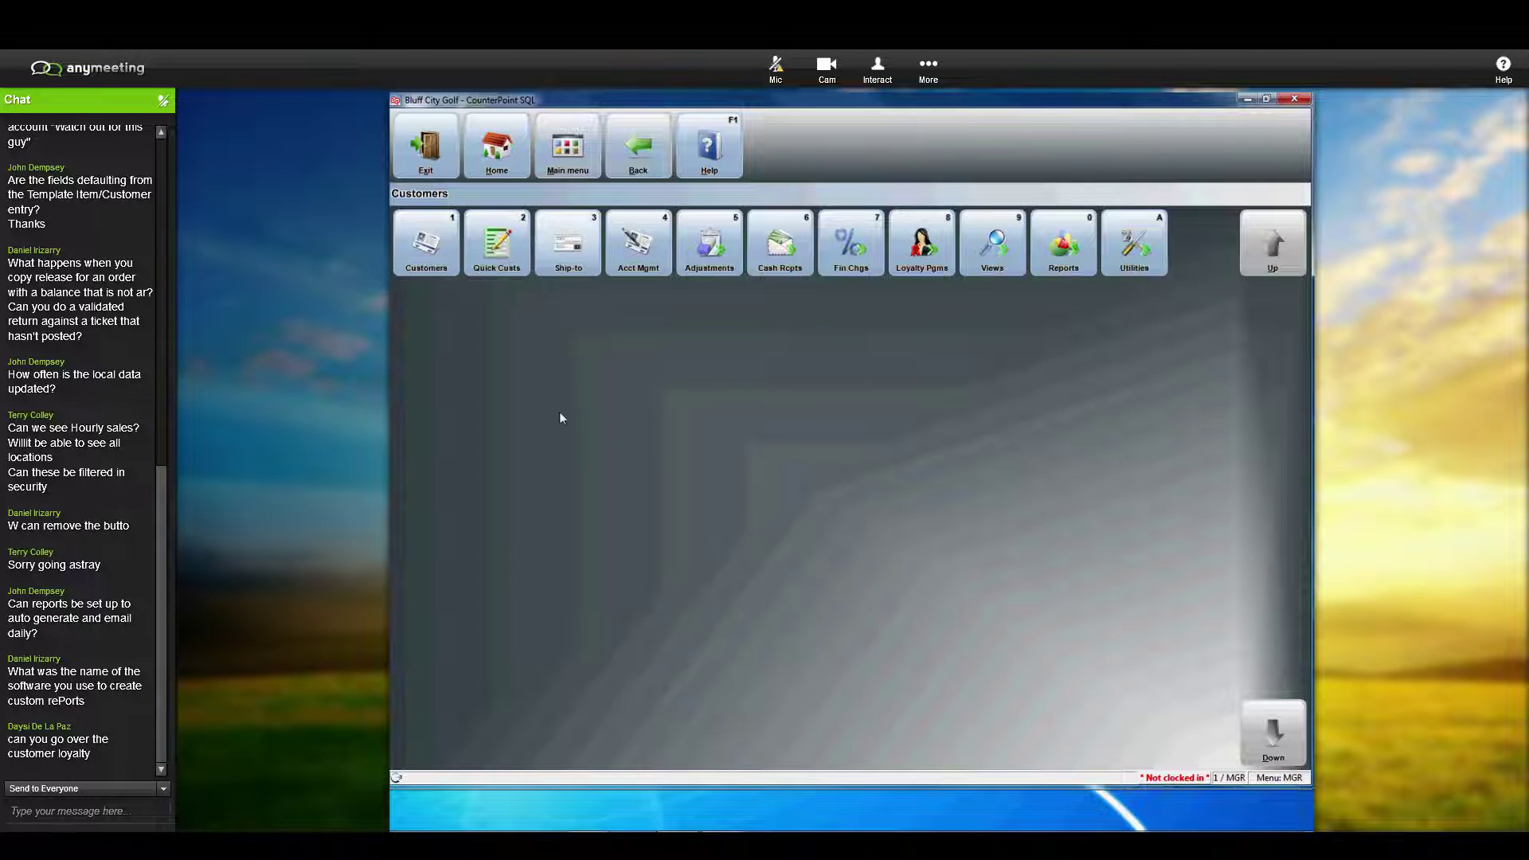
{"action": "left_click", "coordinate": [424, 261]}
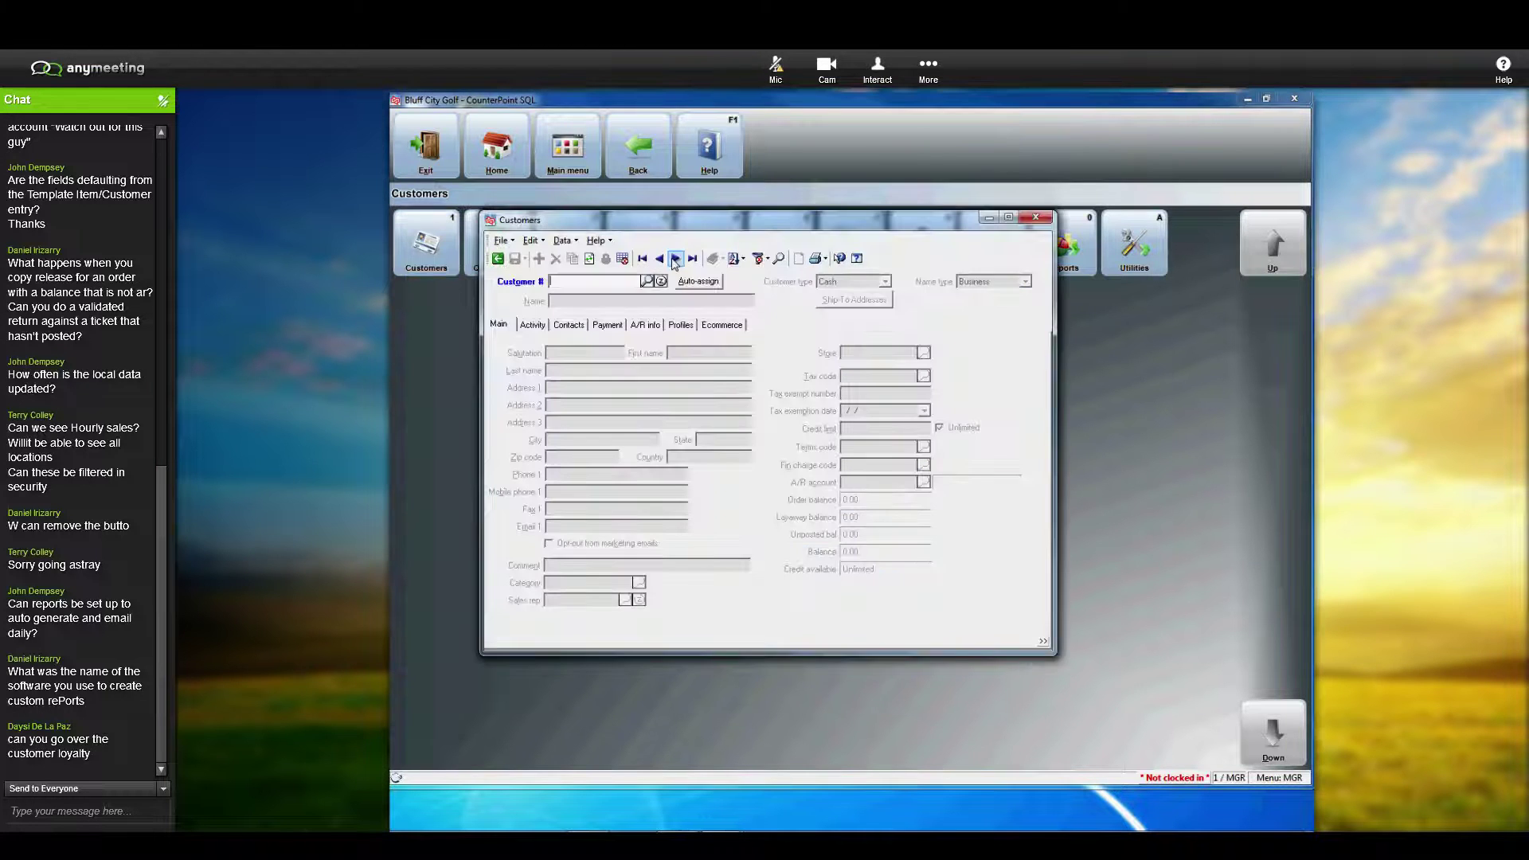
{"action": "left_click", "coordinate": [533, 326]}
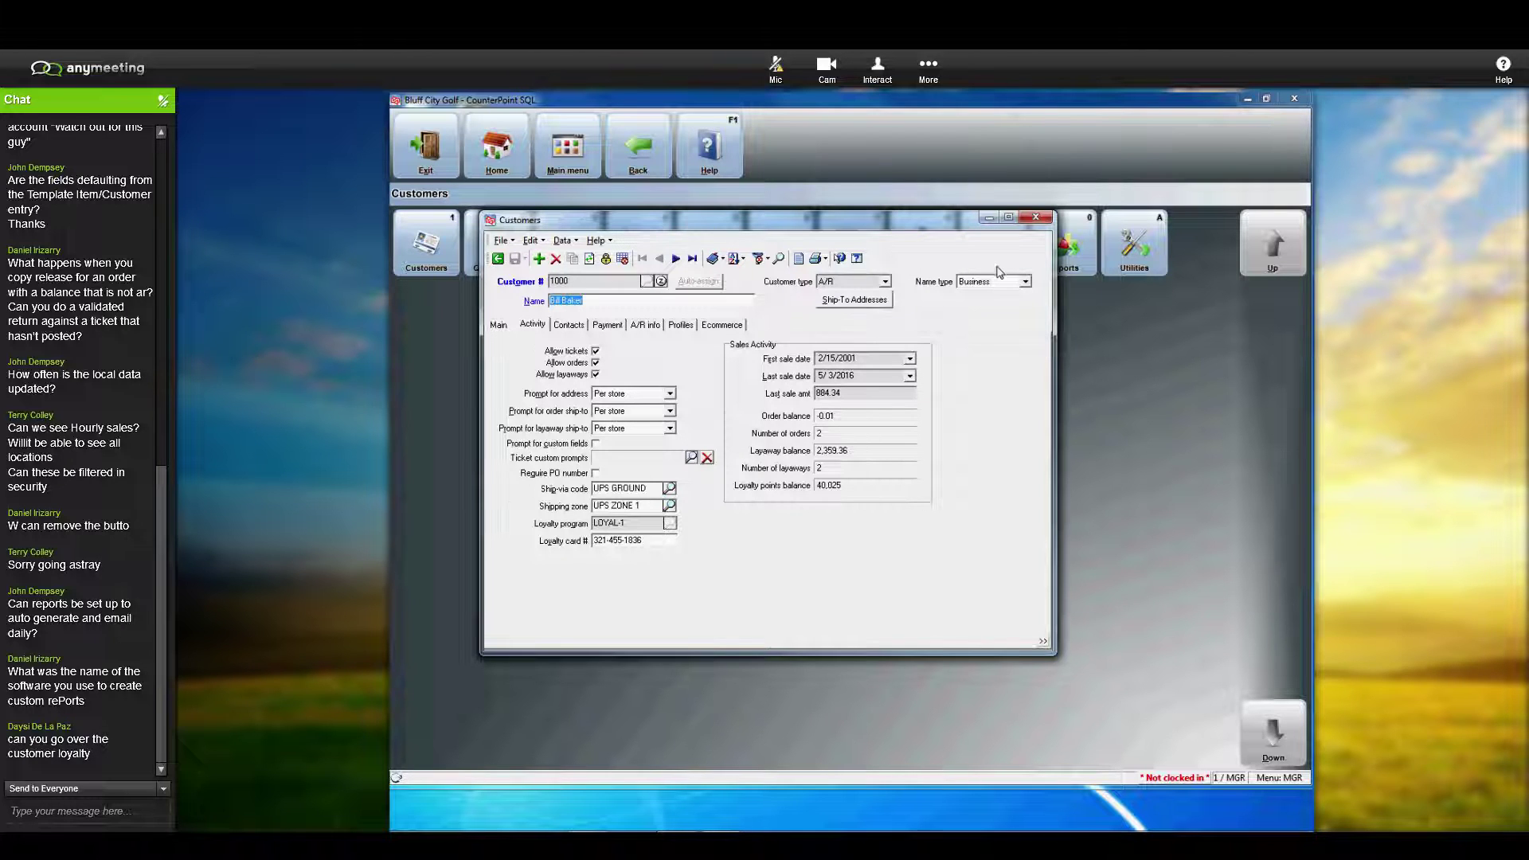
{"action": "left_click", "coordinate": [1036, 218]}
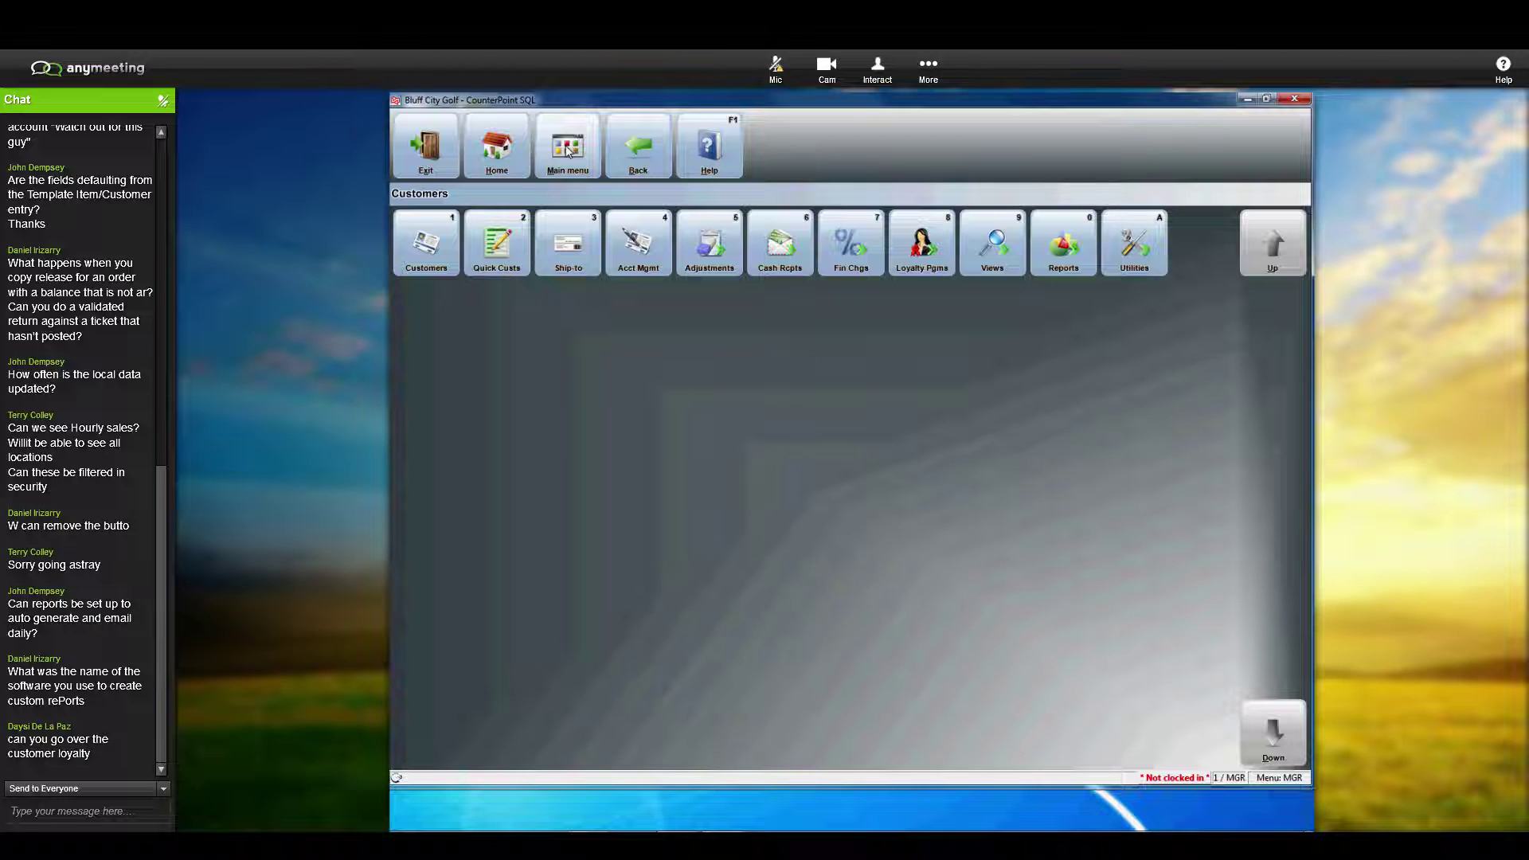
Step: Open the Touchscreen ticket entry login from the Point of Sale tickets functions
{"action": "left_click", "coordinate": [568, 151]}
{"action": "key", "text": "1"}
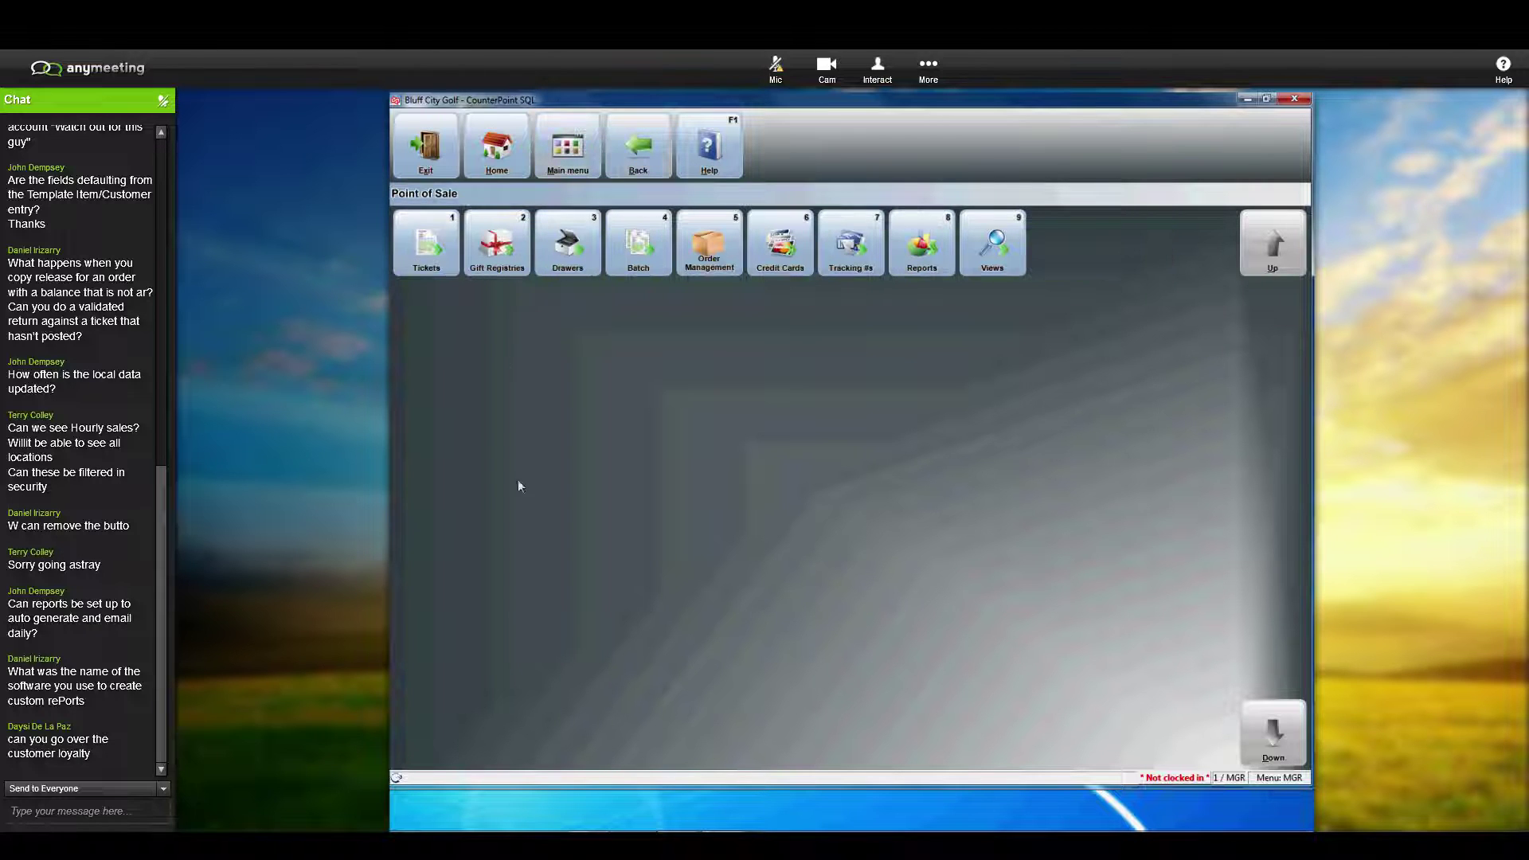
{"action": "key", "text": "1"}
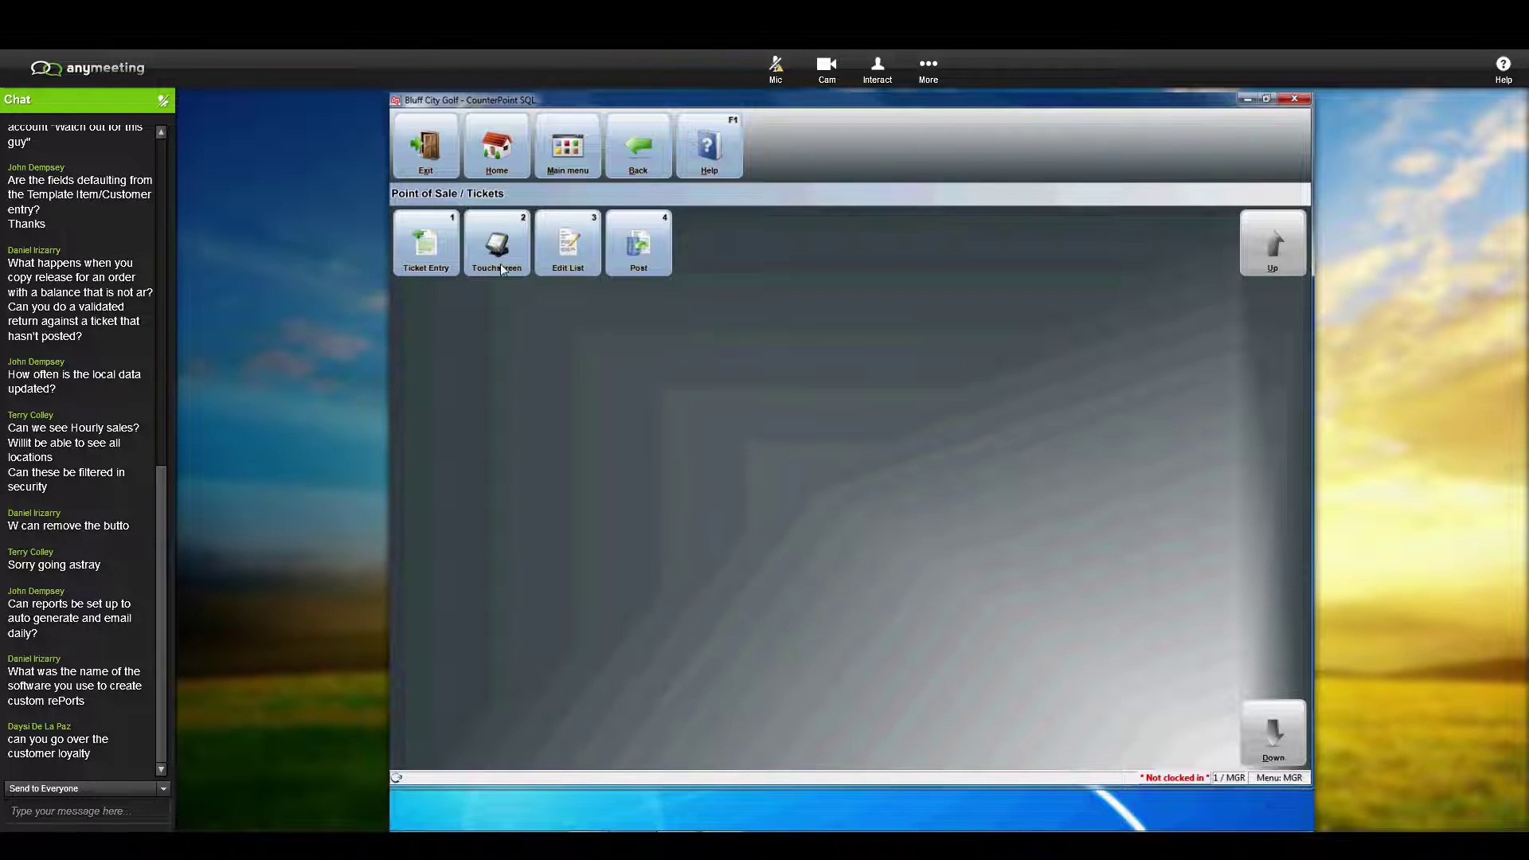
{"action": "left_click", "coordinate": [502, 269]}
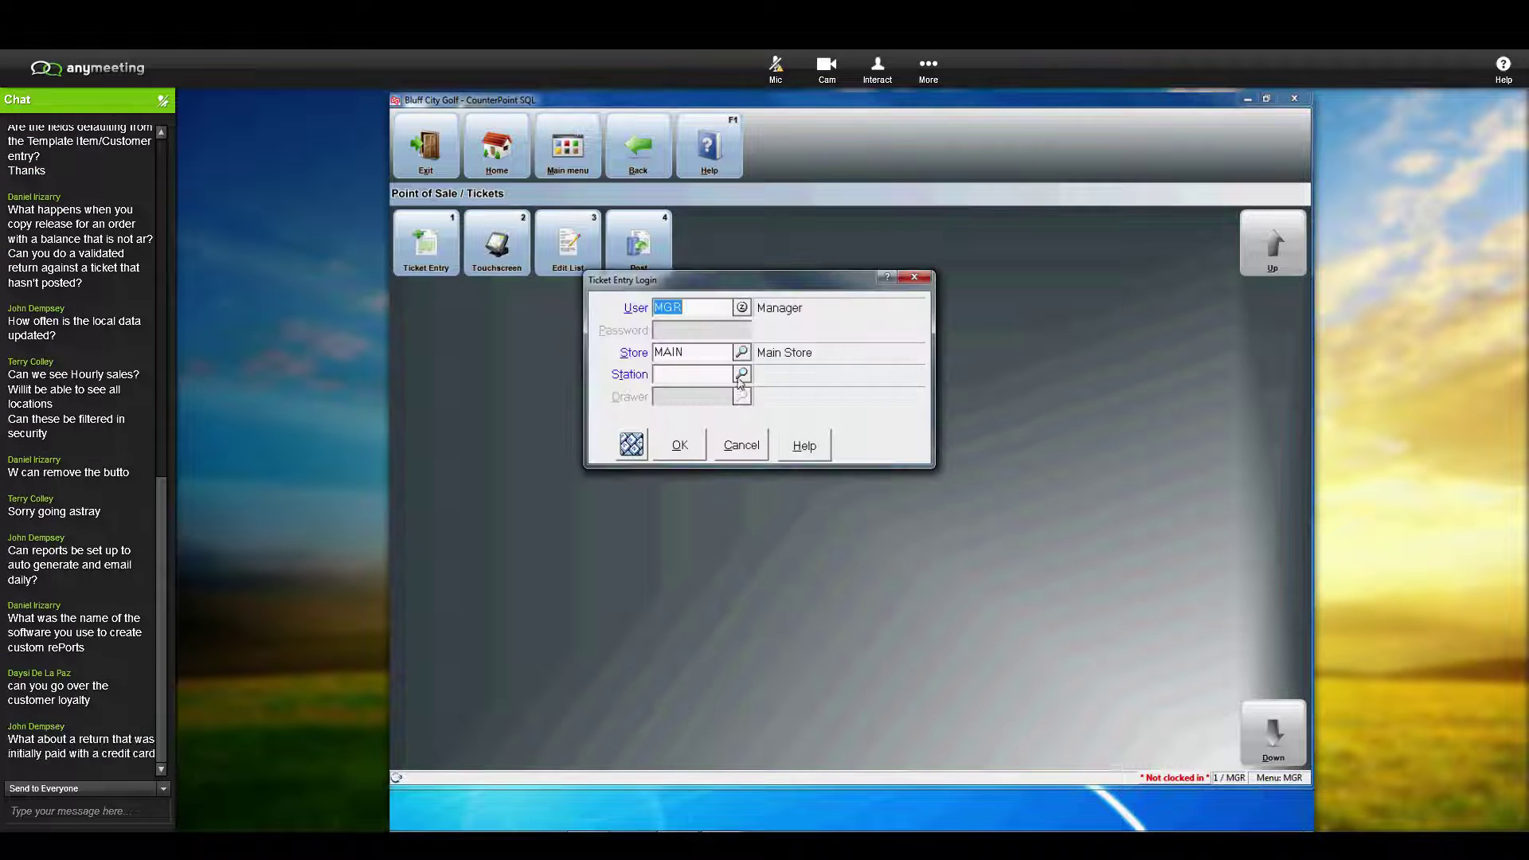
Step: Log in to ticket entry with Station 1 and Drawer 1, auto-activating the drawer
{"action": "left_click", "coordinate": [740, 375]}
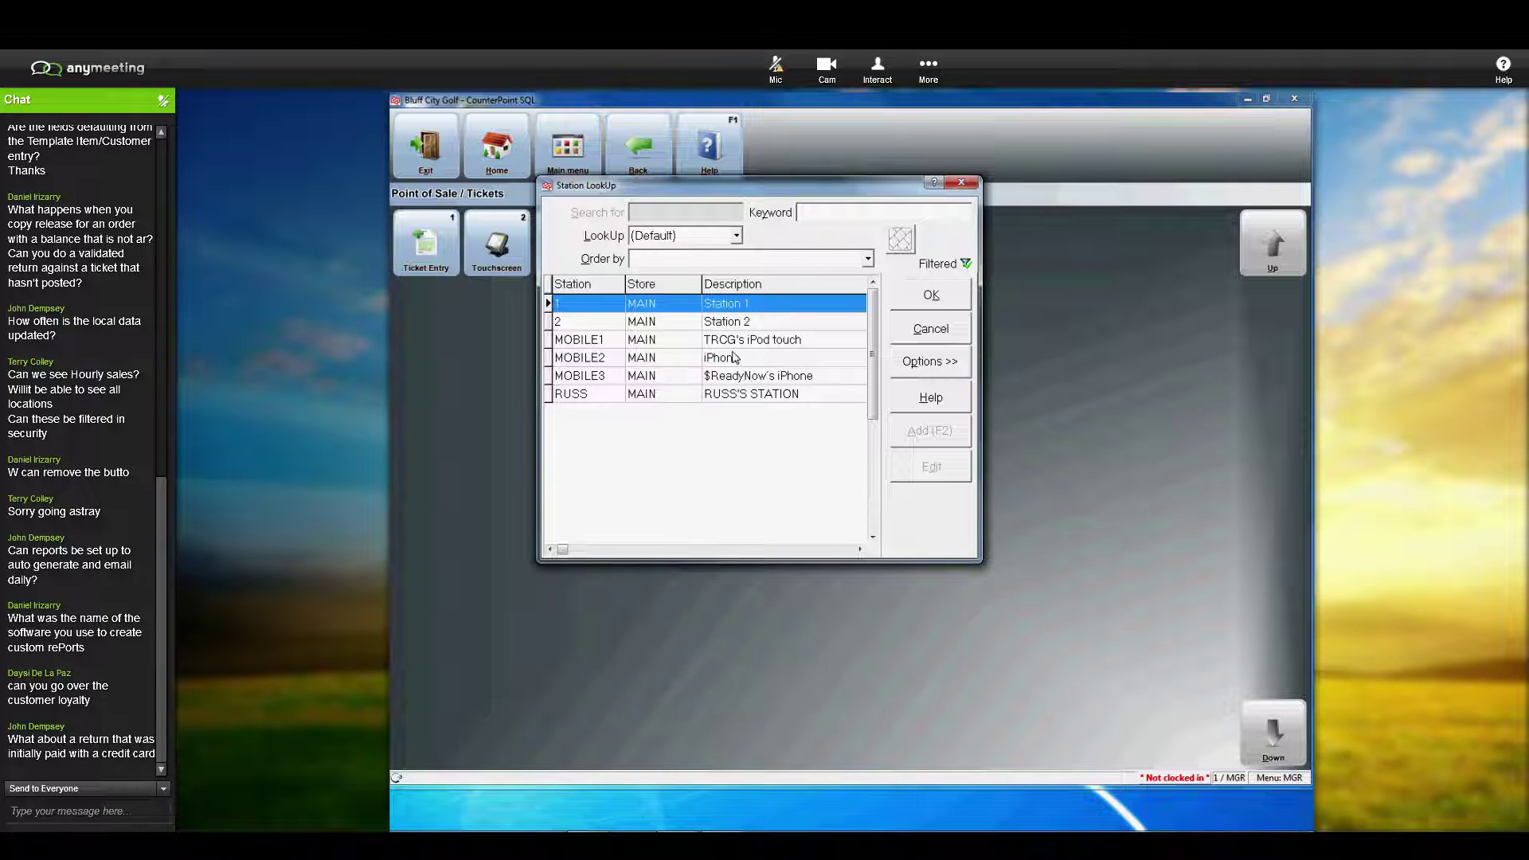
{"action": "left_click", "coordinate": [930, 298]}
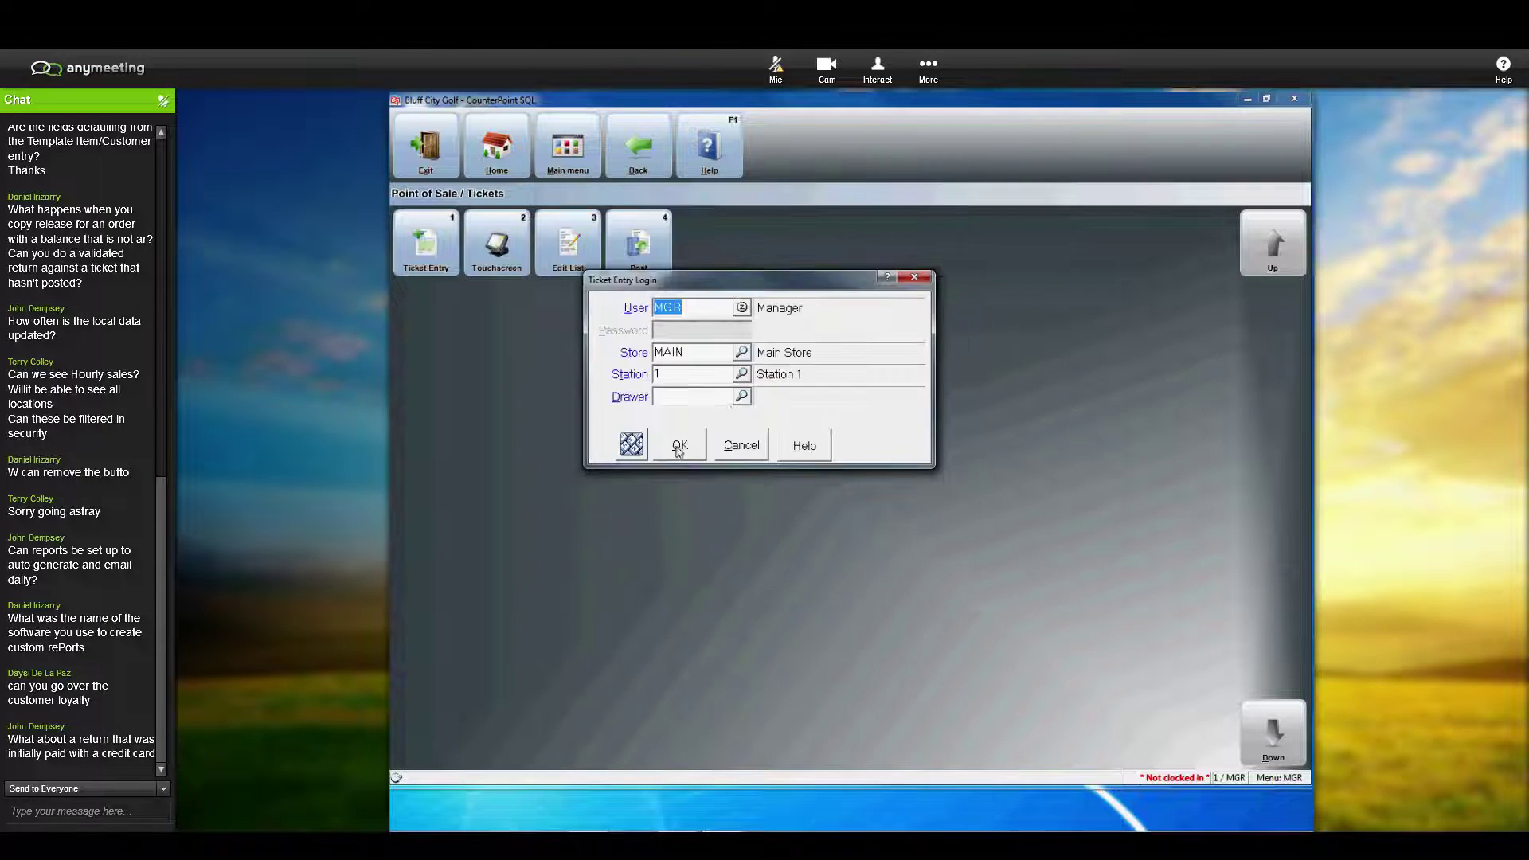
{"action": "left_click", "coordinate": [740, 400]}
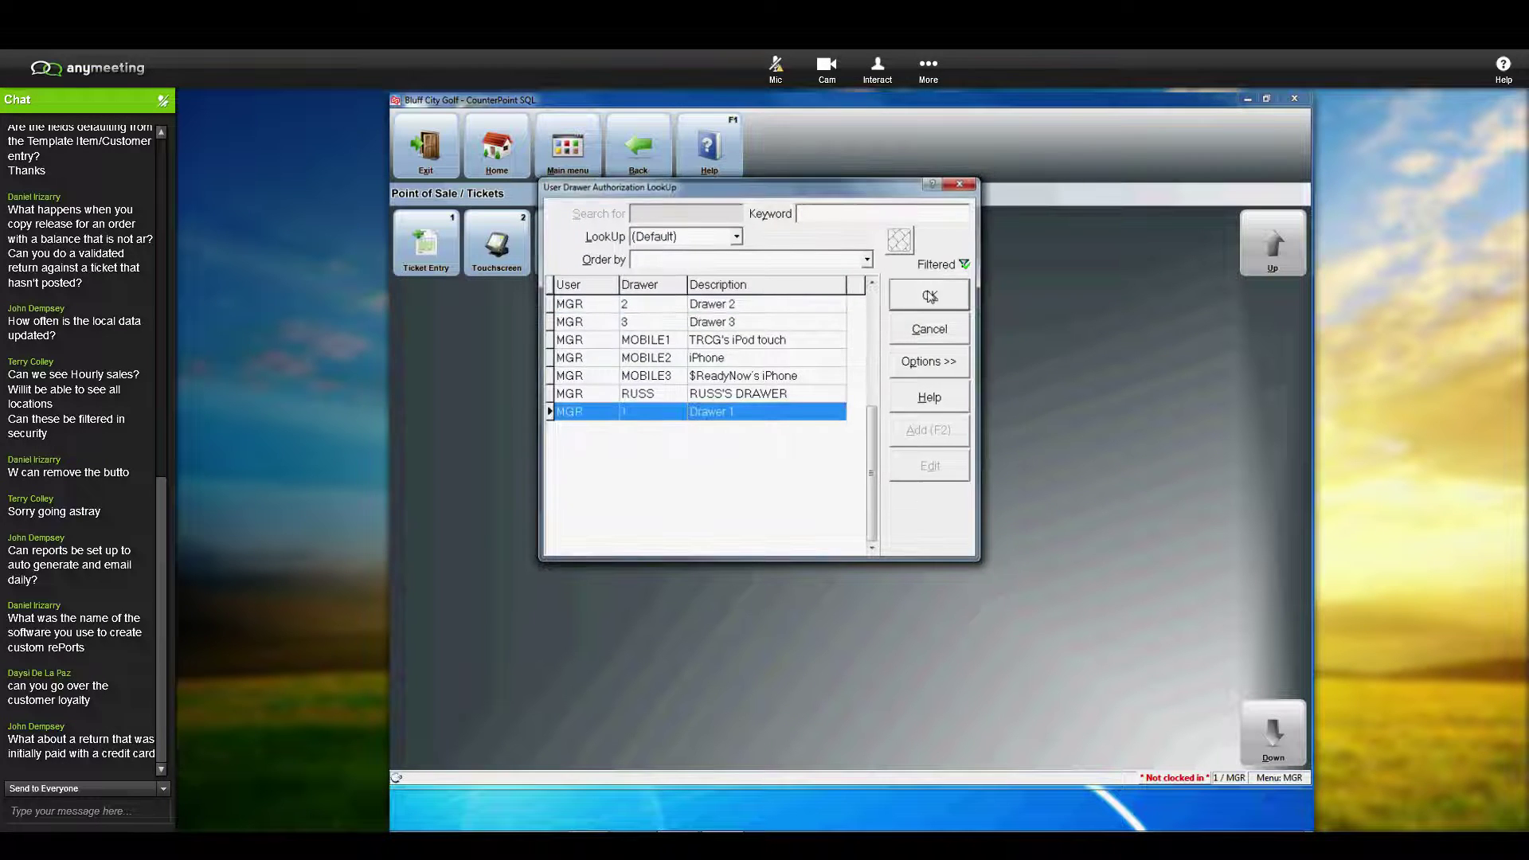
{"action": "left_click", "coordinate": [930, 296]}
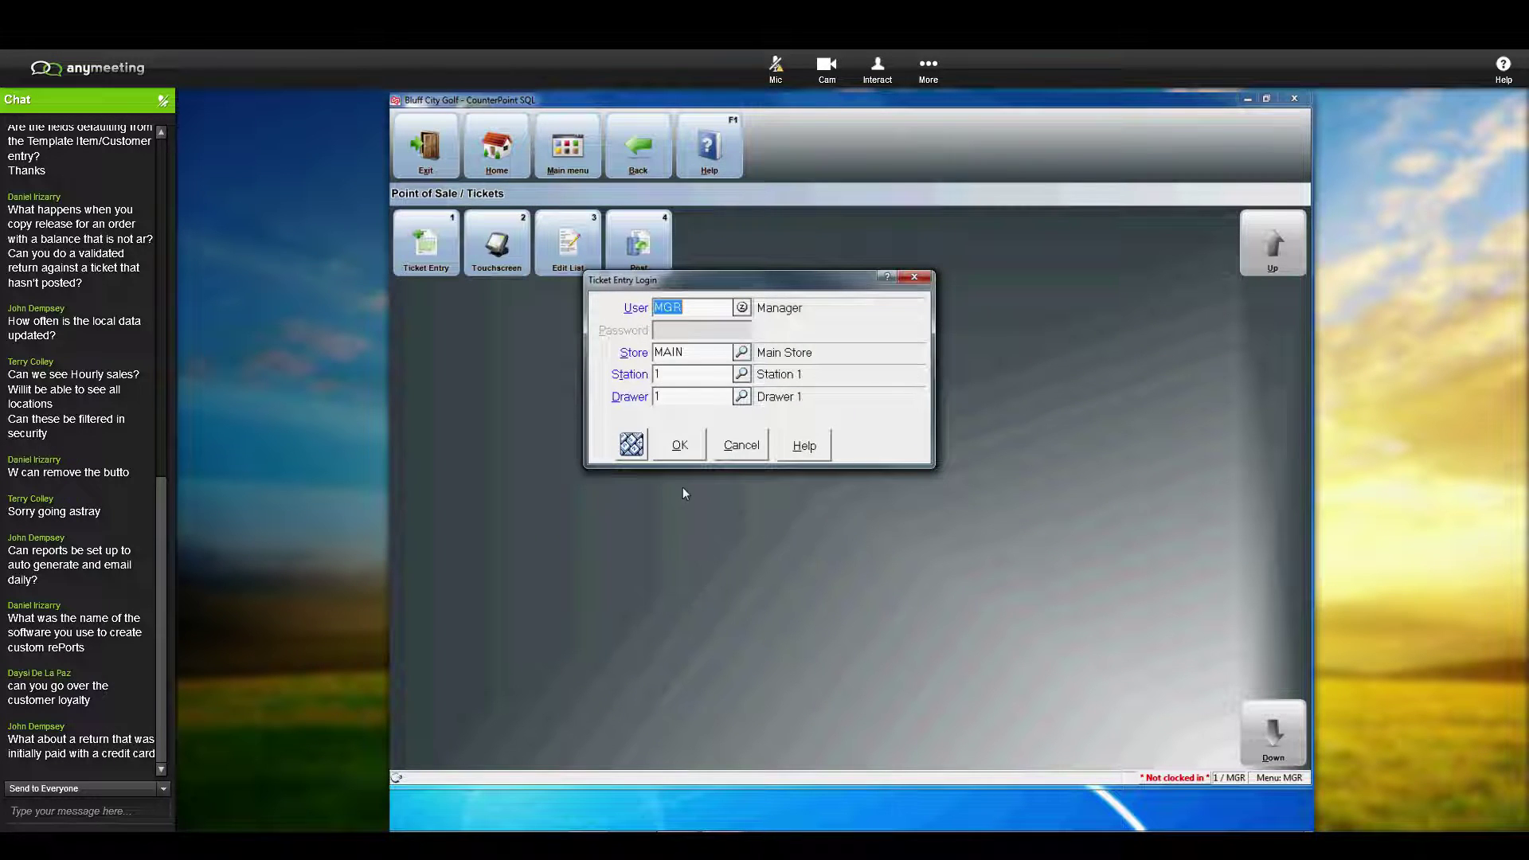
{"action": "left_click", "coordinate": [691, 454]}
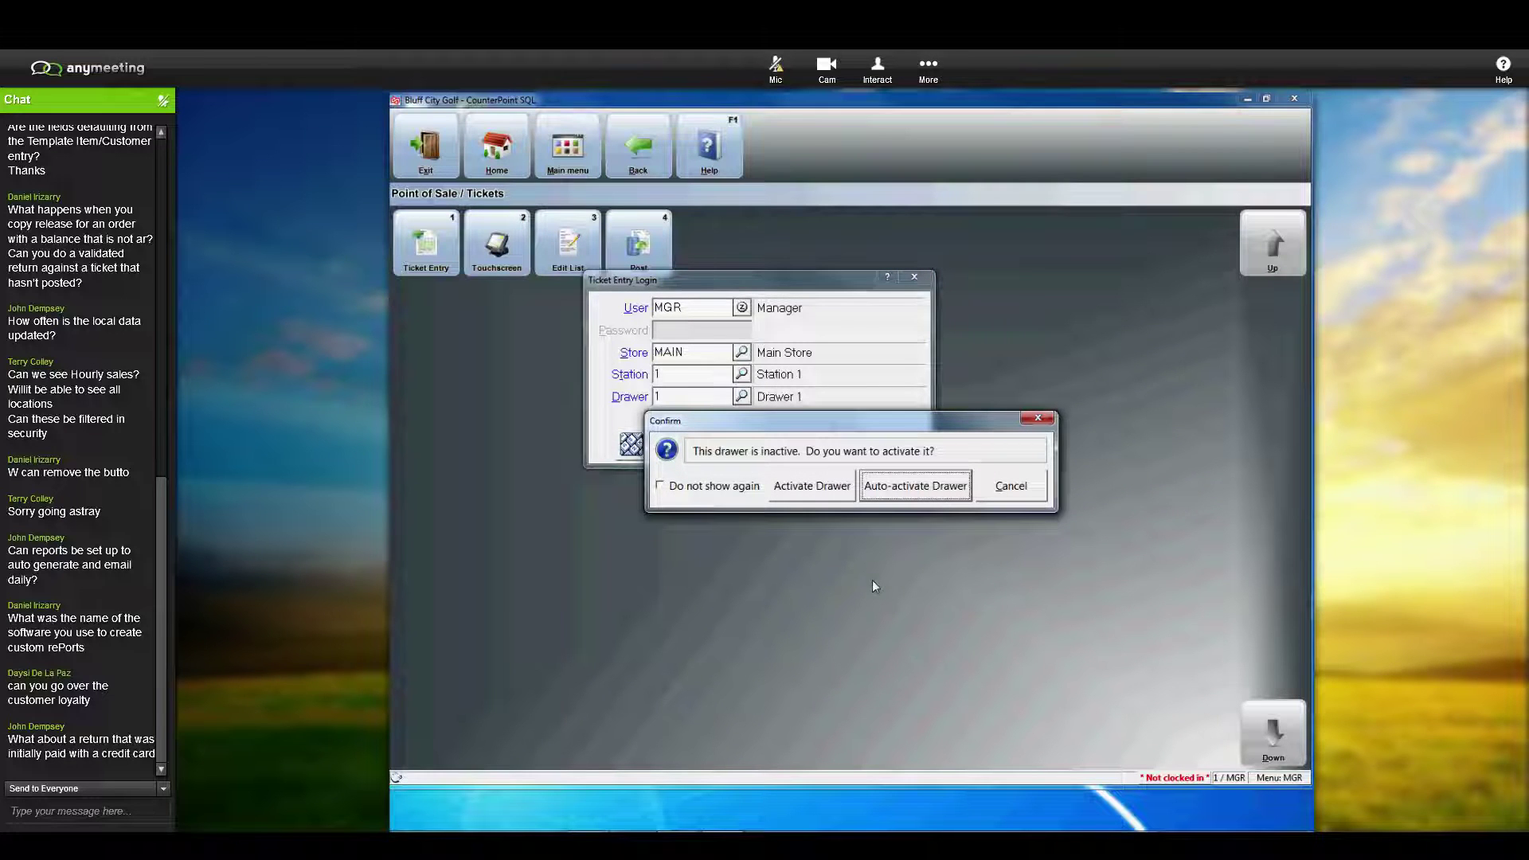
{"action": "left_click", "coordinate": [910, 488]}
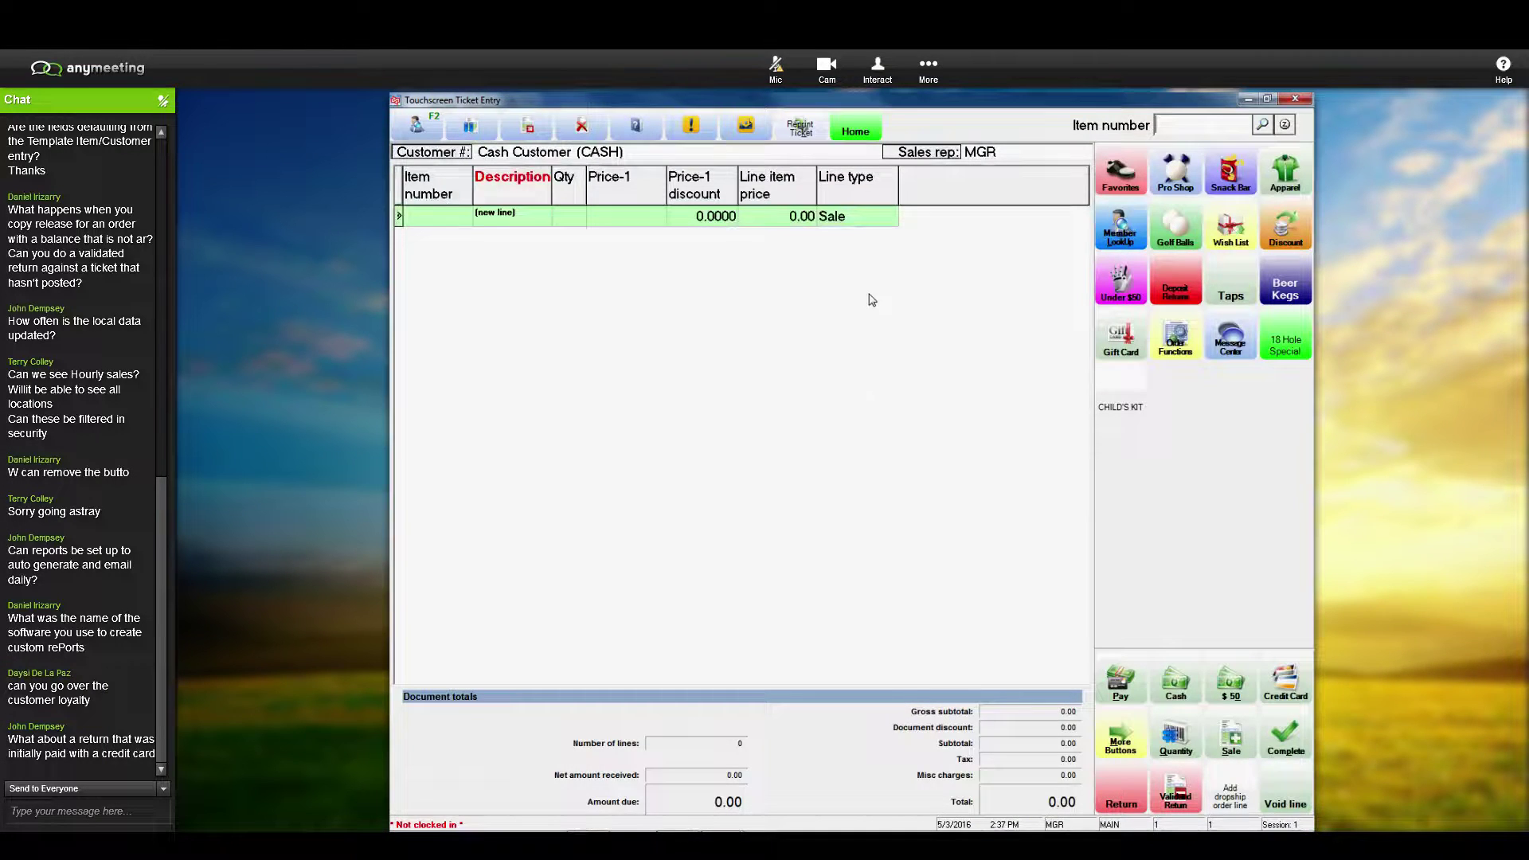
Step: Assign the loyalty customer to the ticket by customer number, decline processing open orders and layaways, and dismiss the customer note
{"action": "left_click", "coordinate": [422, 129]}
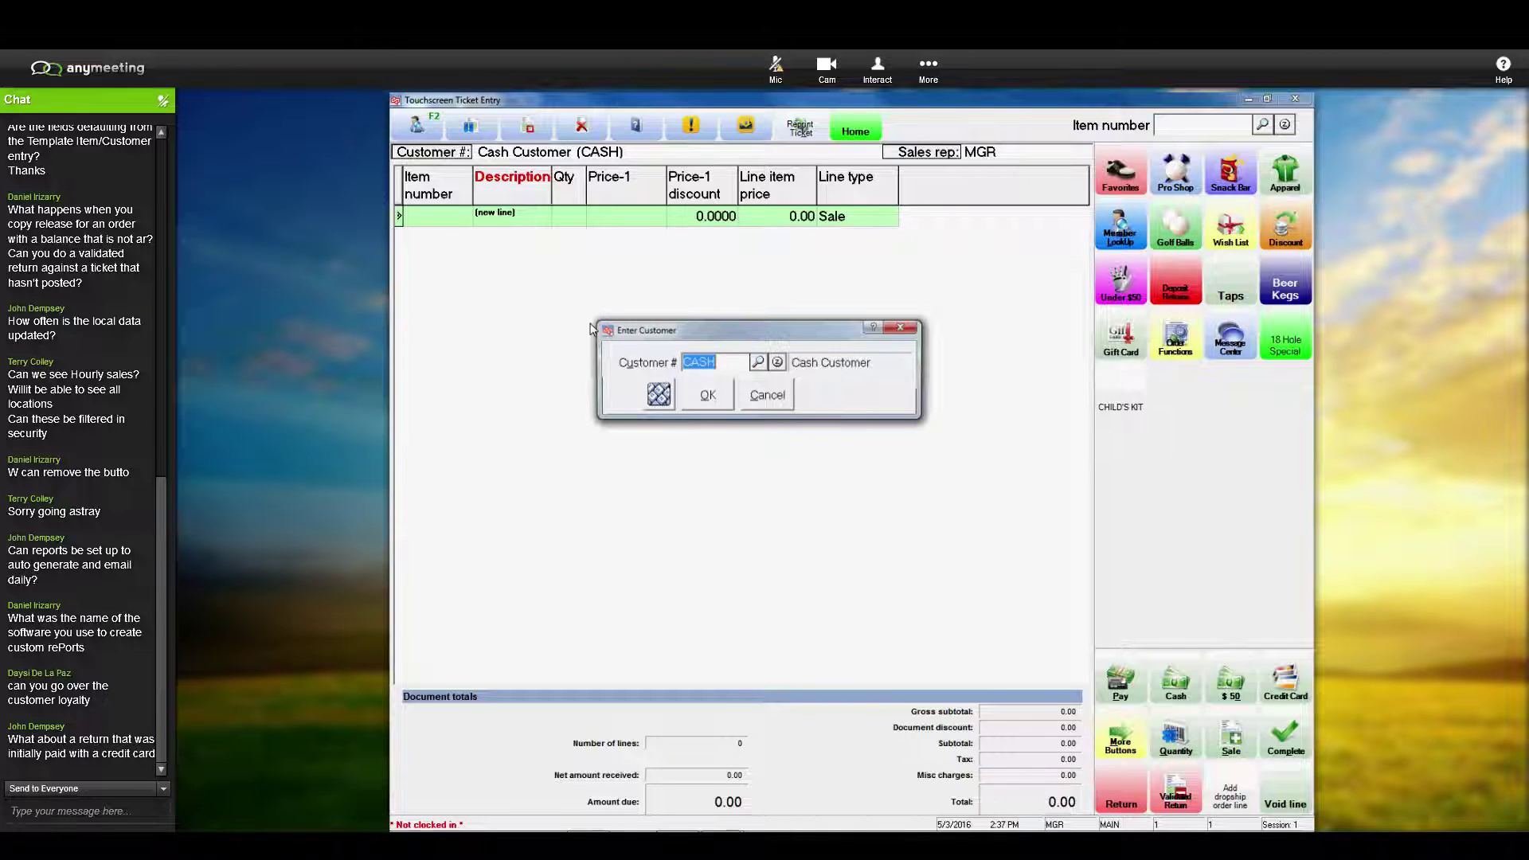
{"action": "type", "text": "1000"}
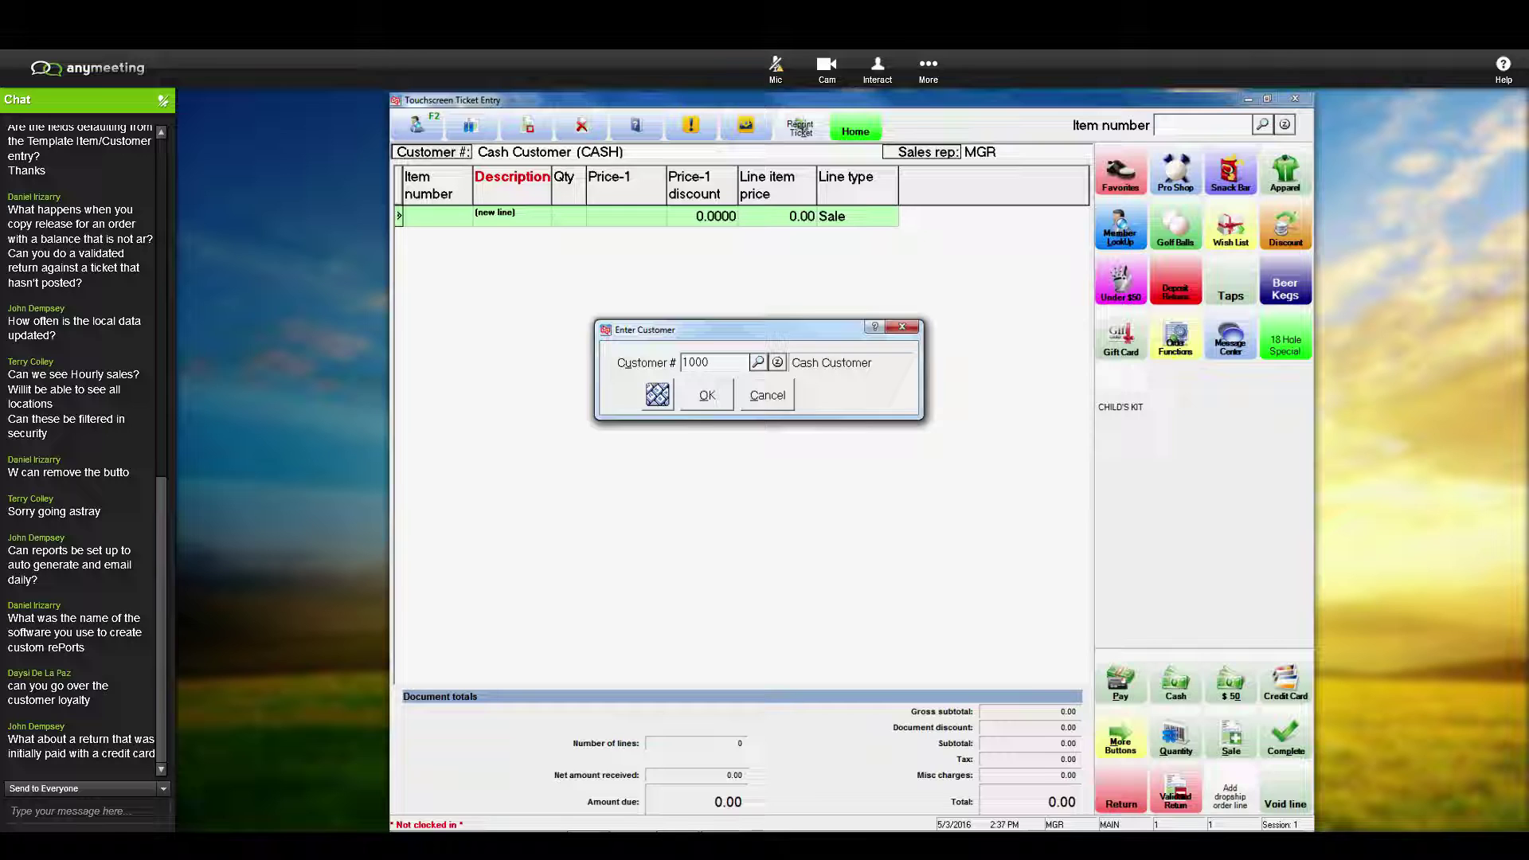
{"action": "key", "text": "Return"}
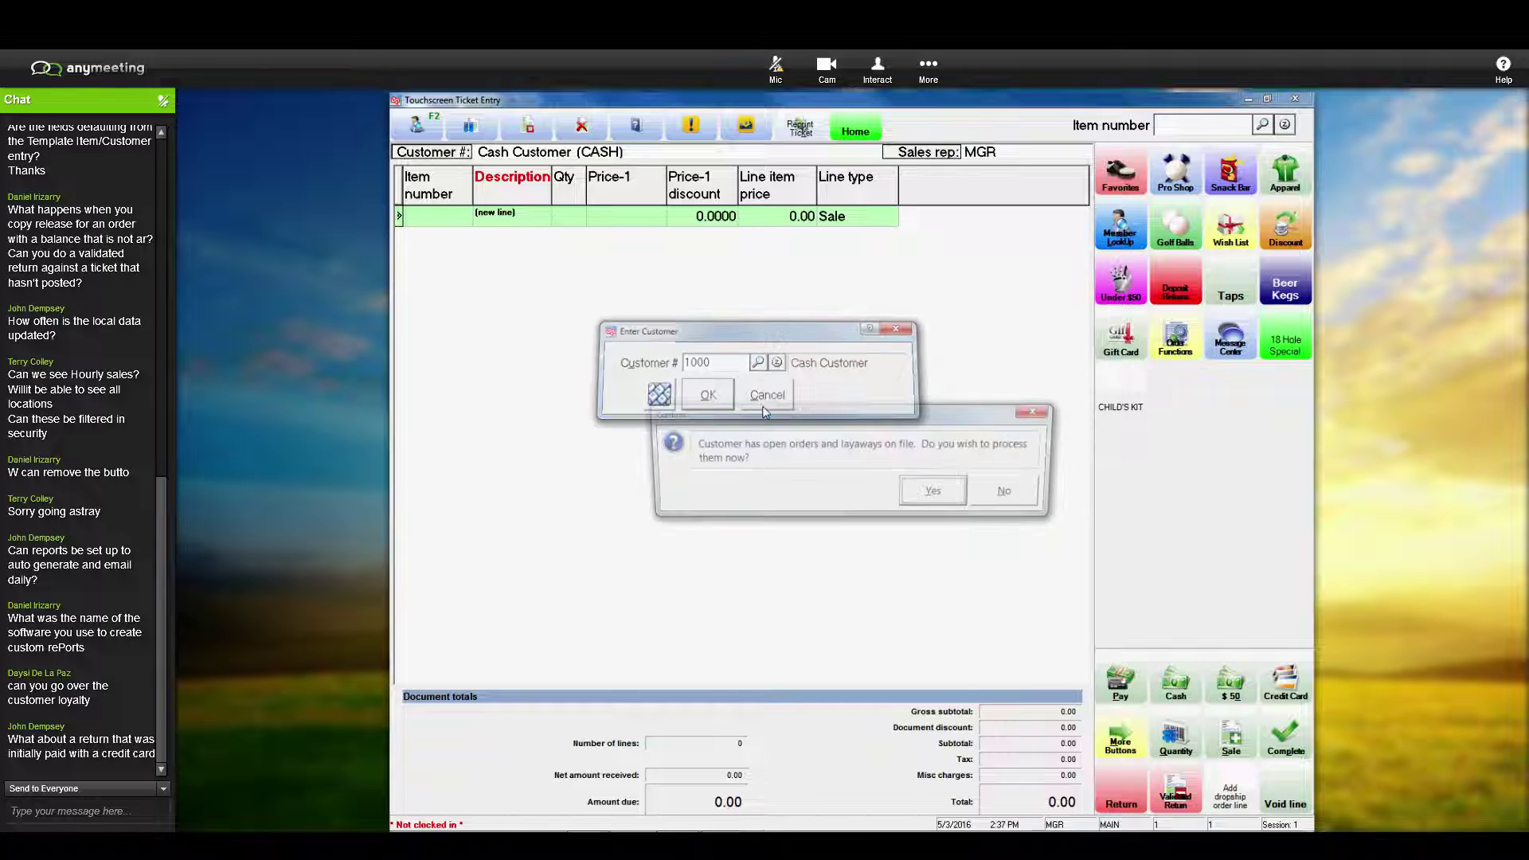
{"action": "left_click", "coordinate": [1012, 492]}
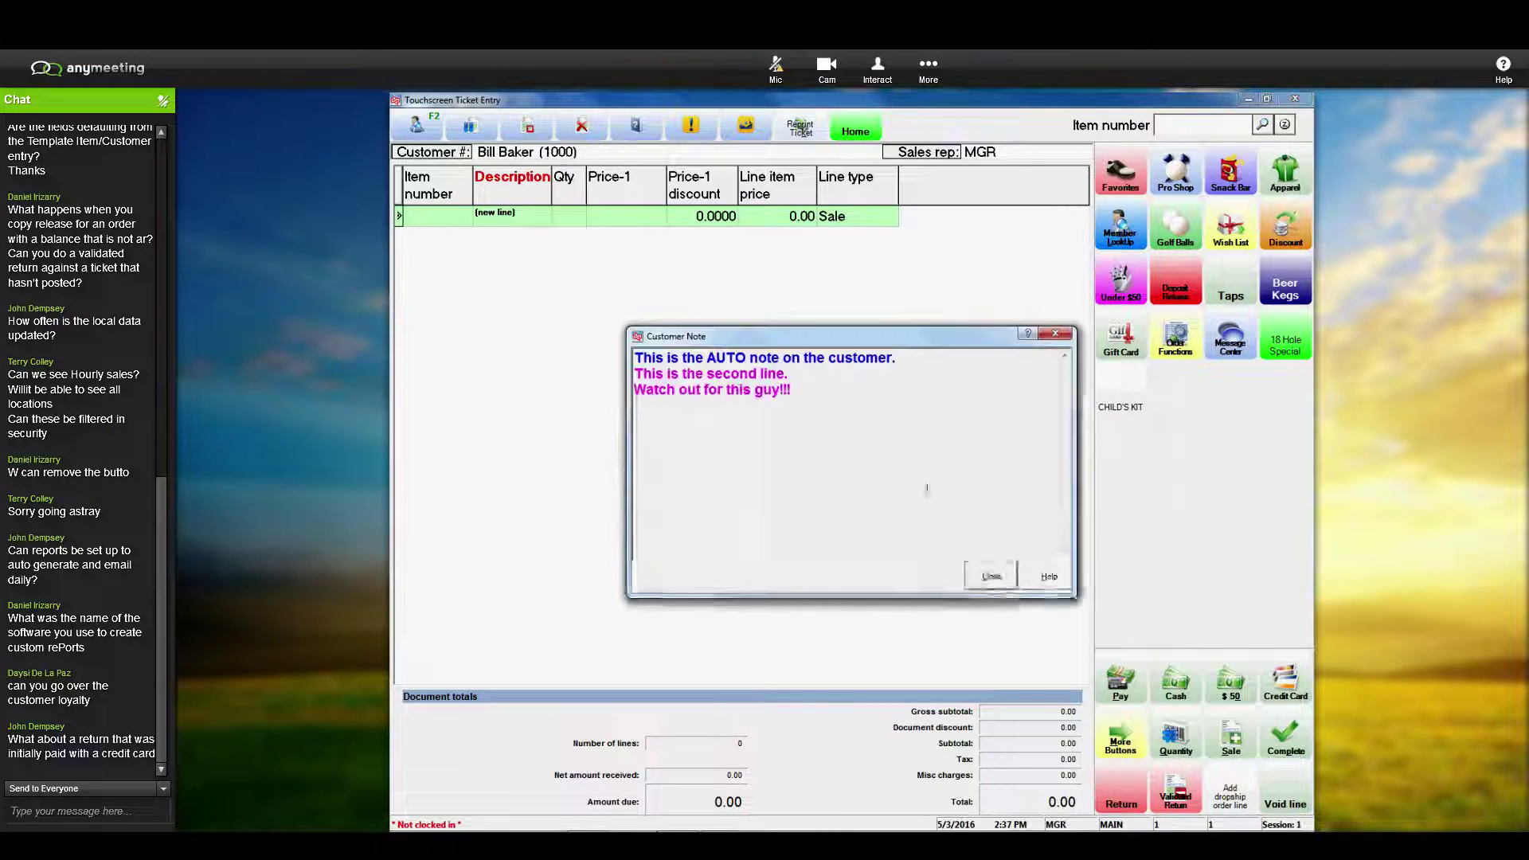
{"action": "key", "text": "Return"}
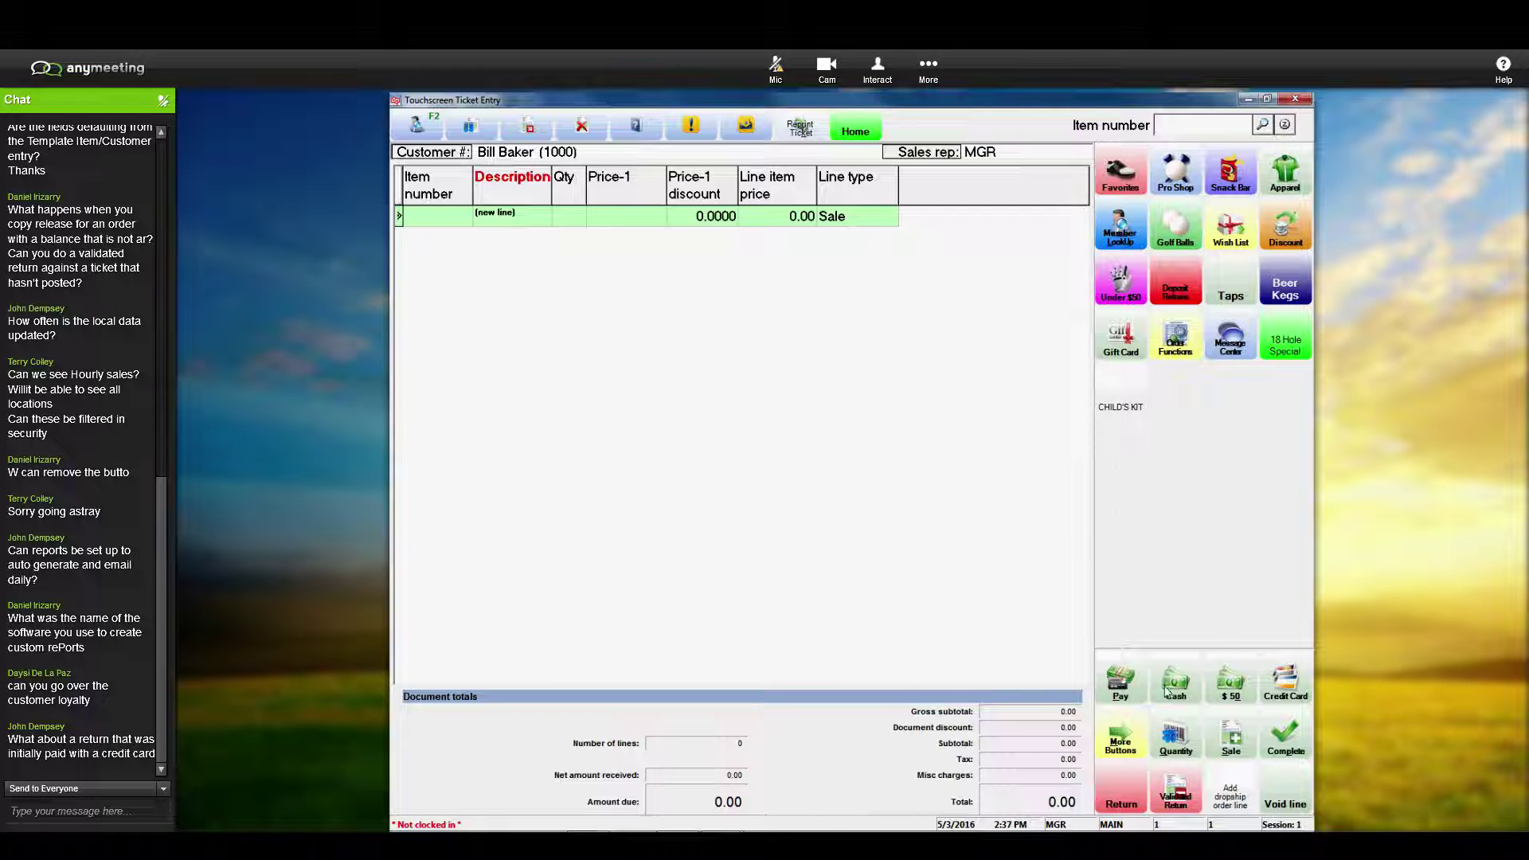
Step: Try to pay with loyalty points on the ticket before it has any items
{"action": "left_click", "coordinate": [1131, 691]}
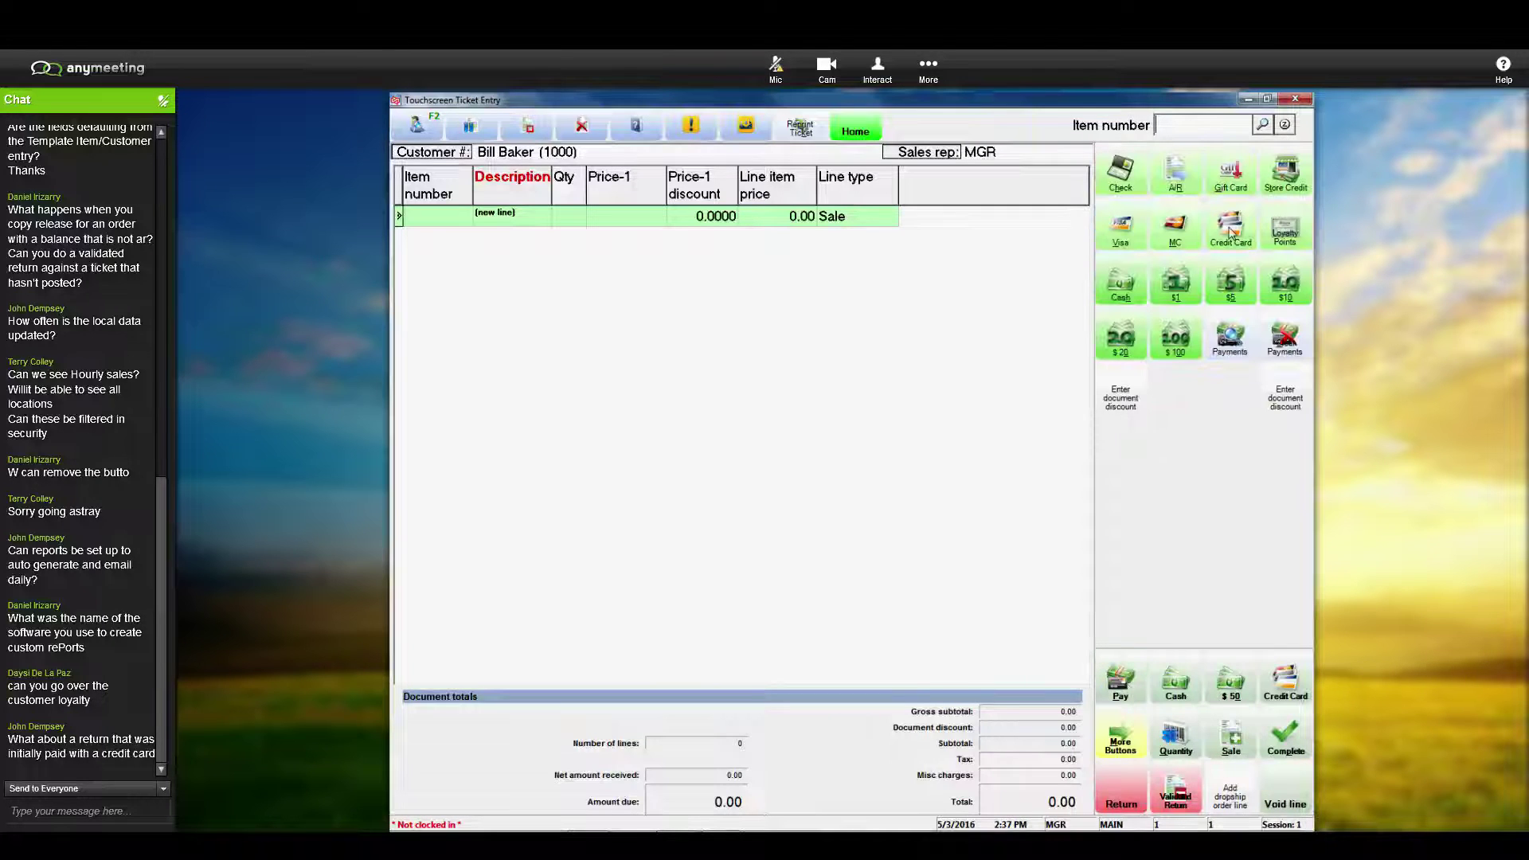
{"action": "left_click", "coordinate": [1285, 234]}
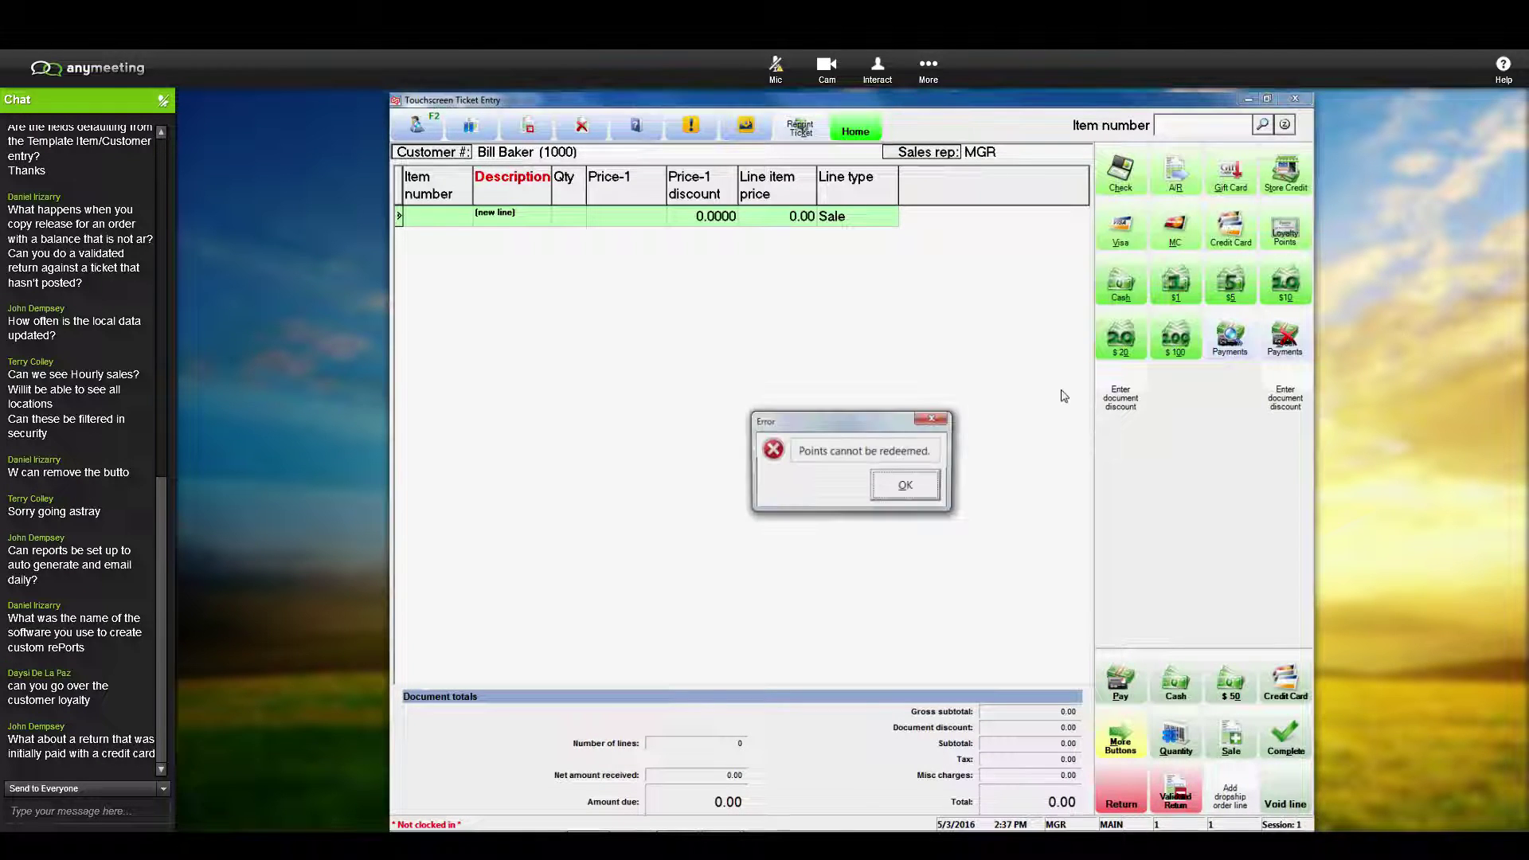
{"action": "left_click", "coordinate": [912, 489]}
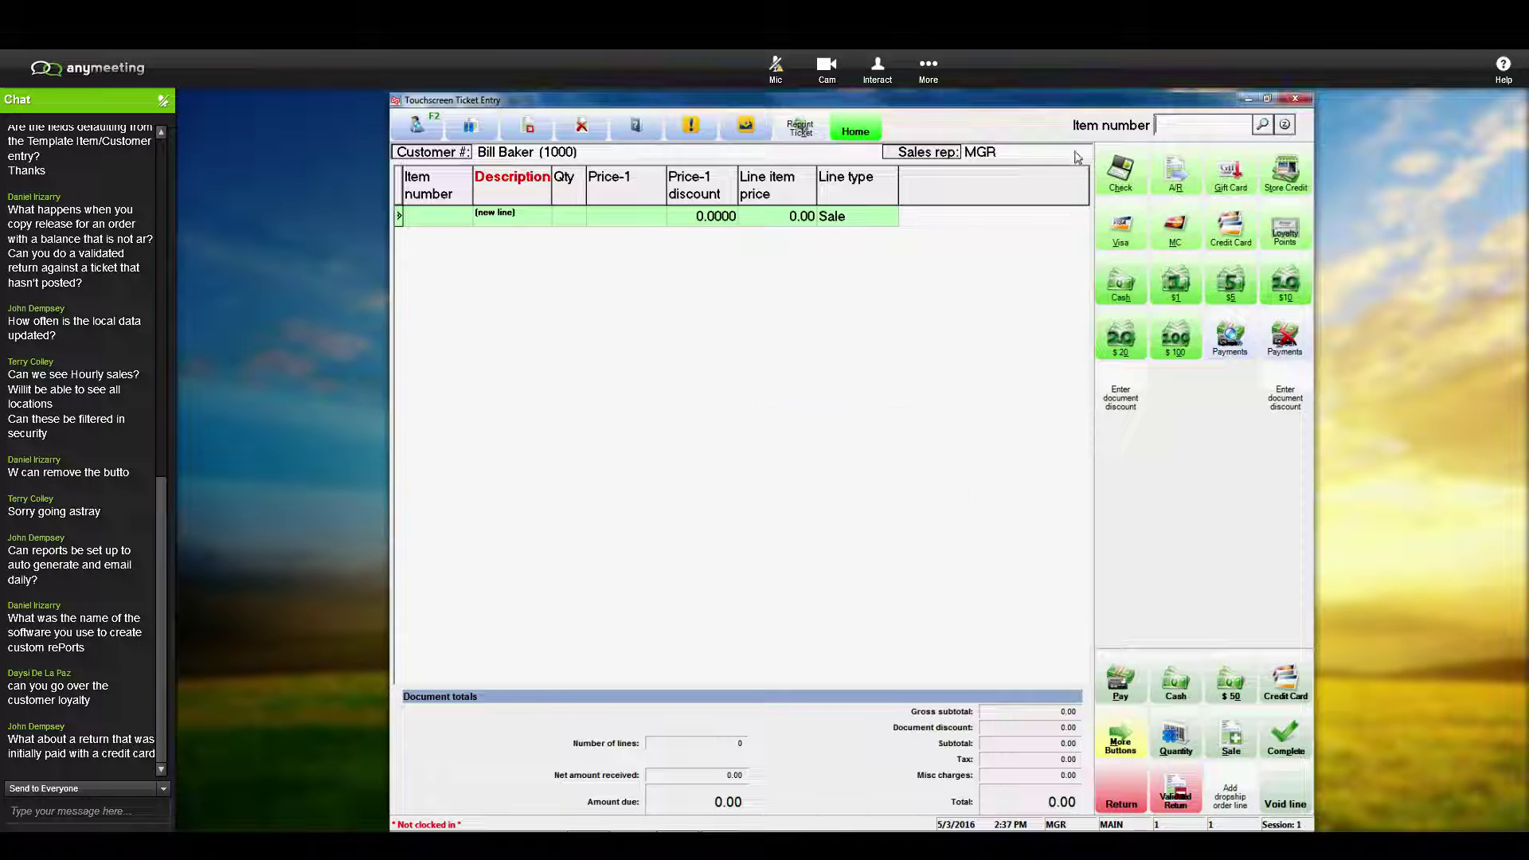
Step: Look up item 100017, the KIRBY 2000 vacuum, and add it to the ticket as a sale line
{"action": "left_click", "coordinate": [1263, 125]}
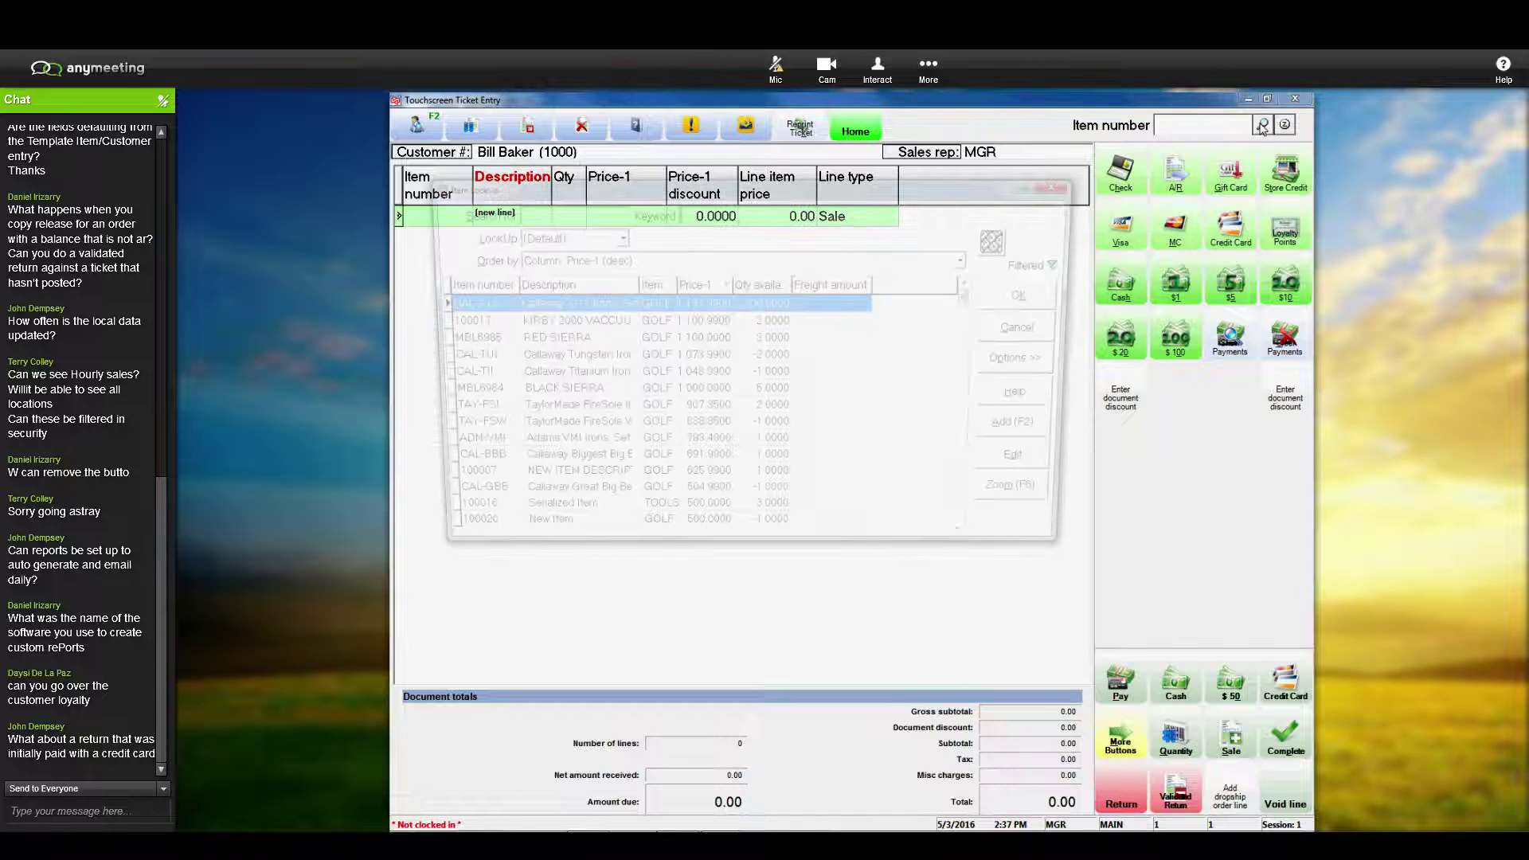
{"action": "key", "text": "Down"}
{"action": "left_click", "coordinate": [1039, 296]}
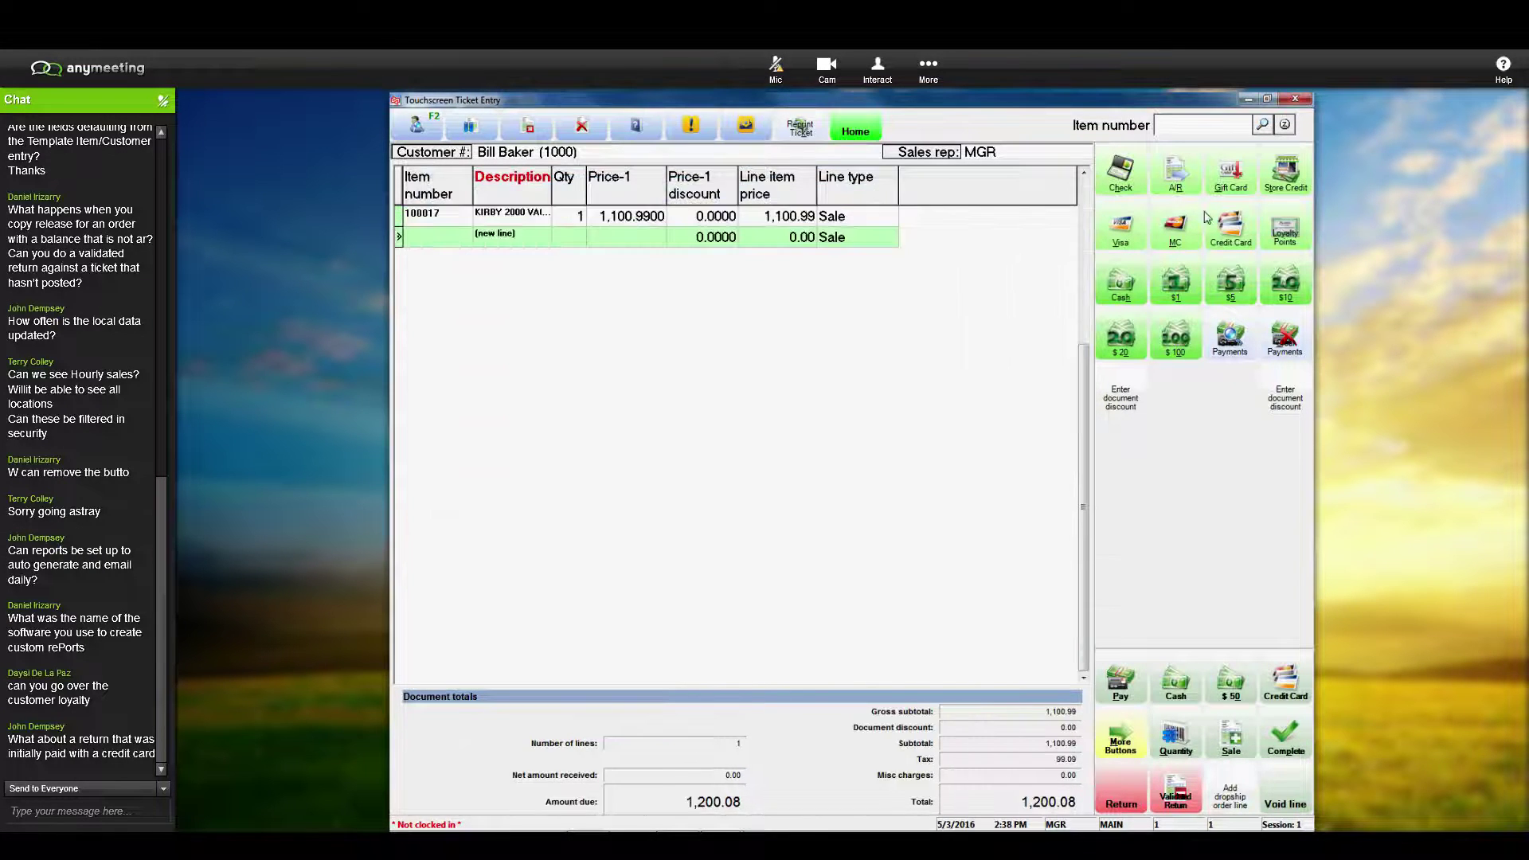
Step: Check the dollar value of redeeming 1,000 loyalty points against the ticket, and cancel the redemption
{"action": "left_click", "coordinate": [1283, 228]}
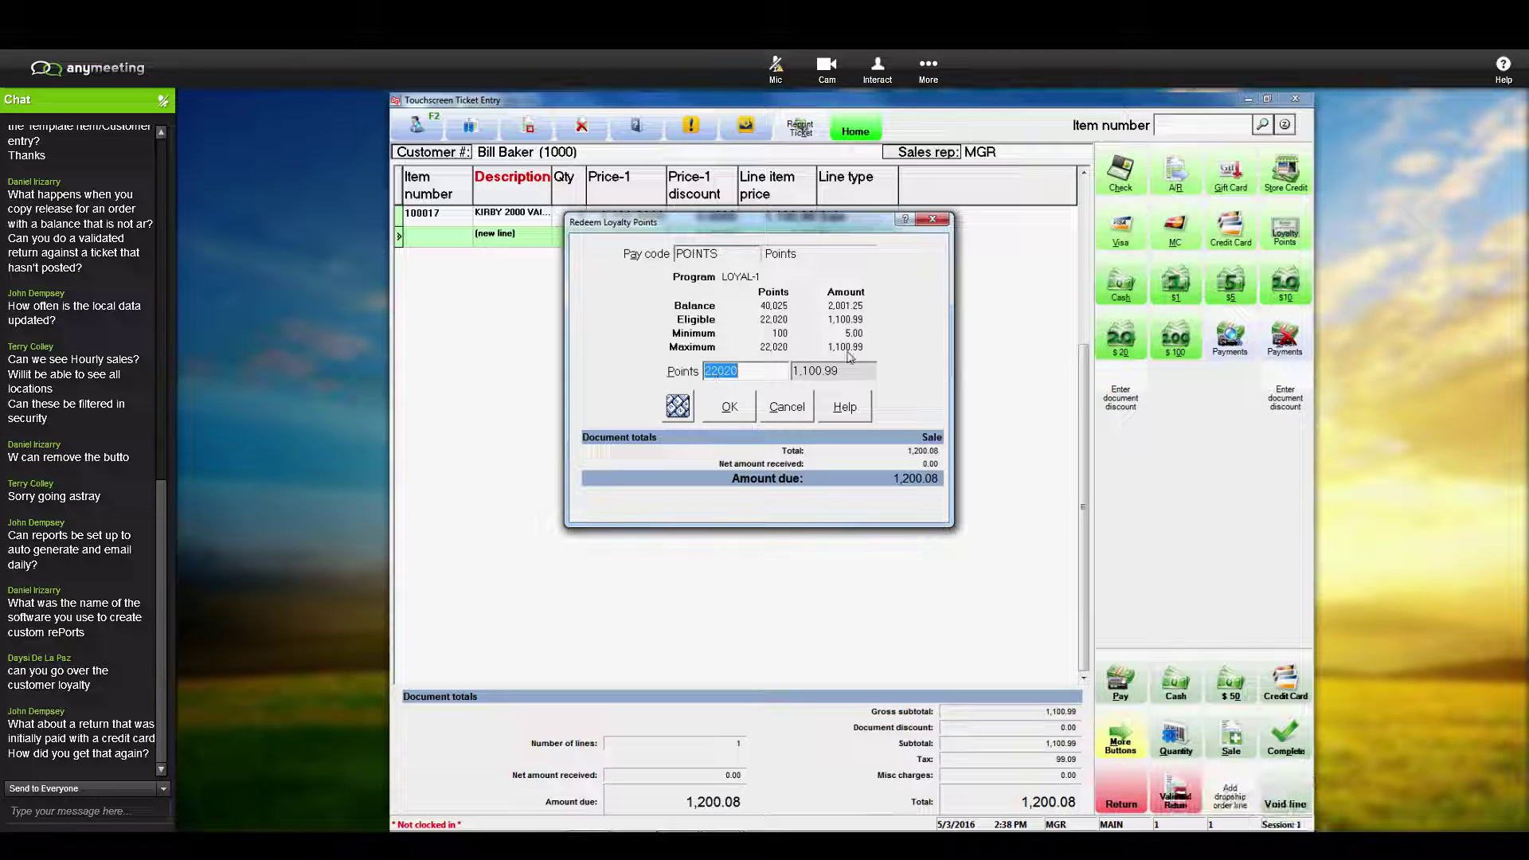
{"action": "type", "text": "1000"}
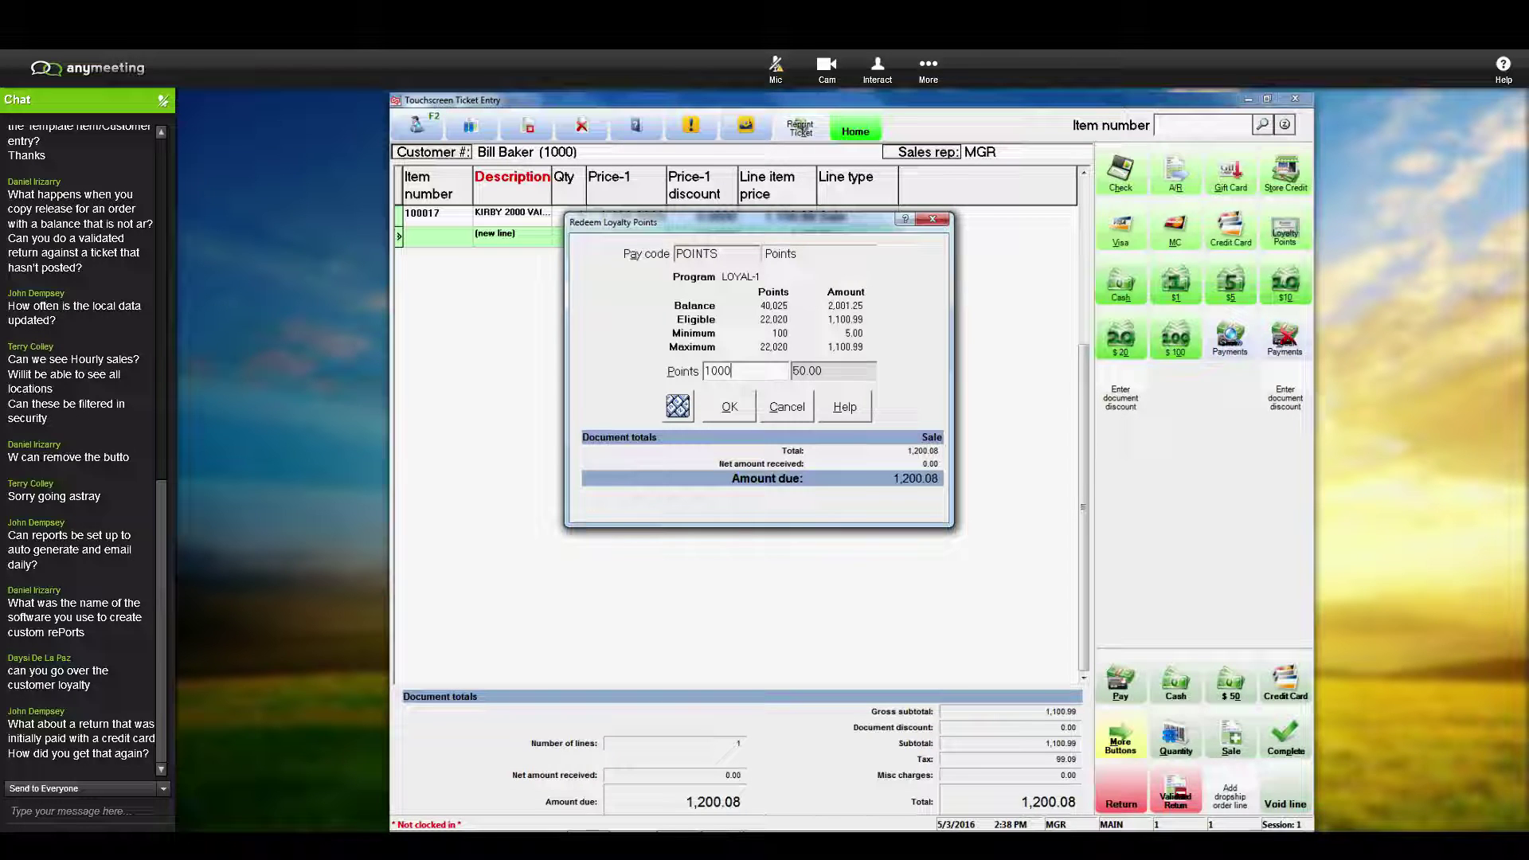
{"action": "key", "text": "Tab"}
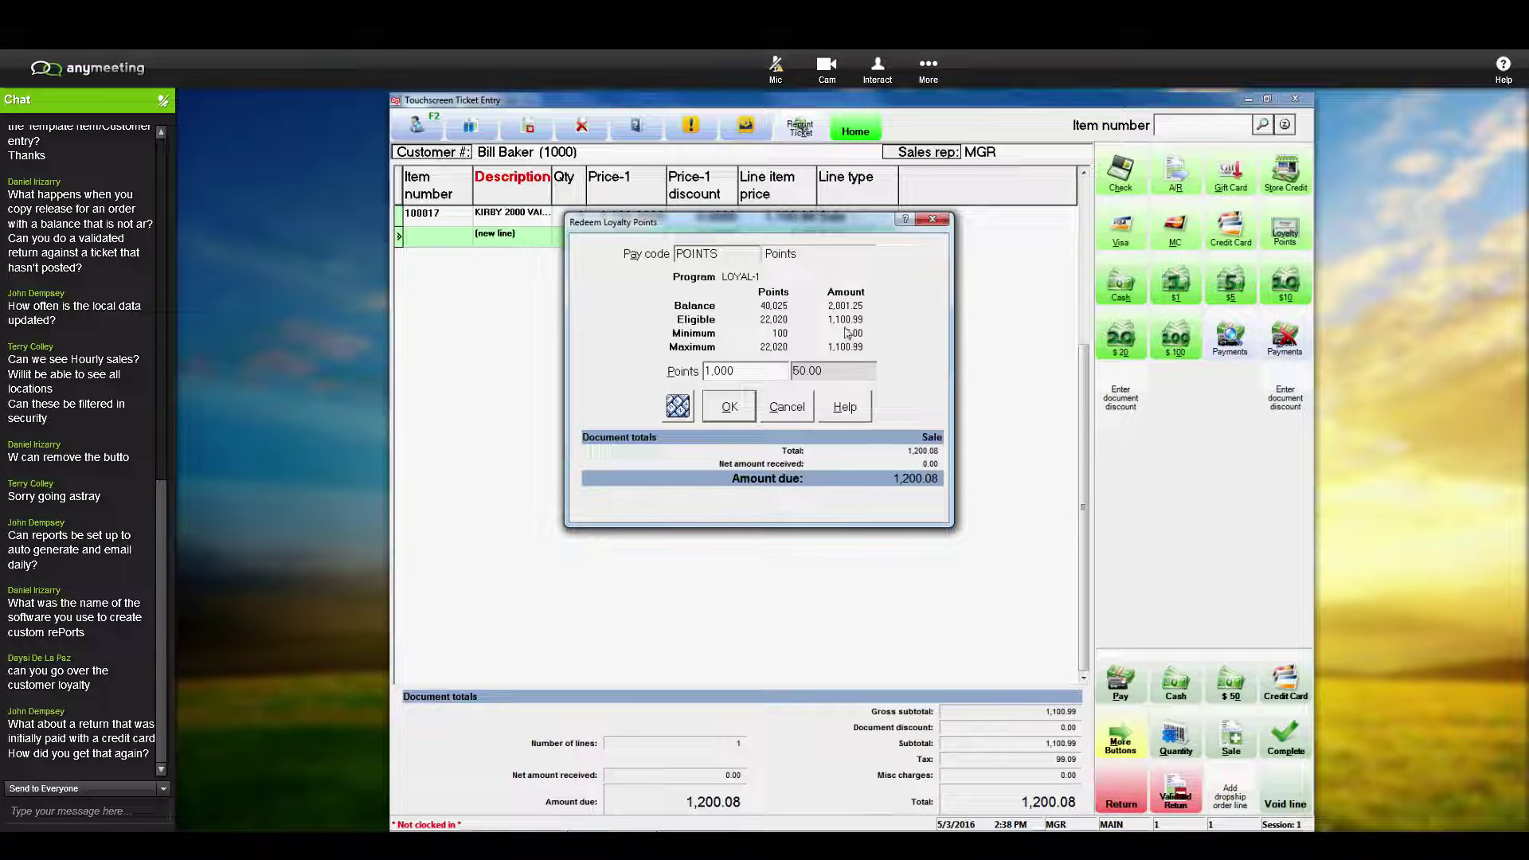
{"action": "left_click", "coordinate": [785, 412]}
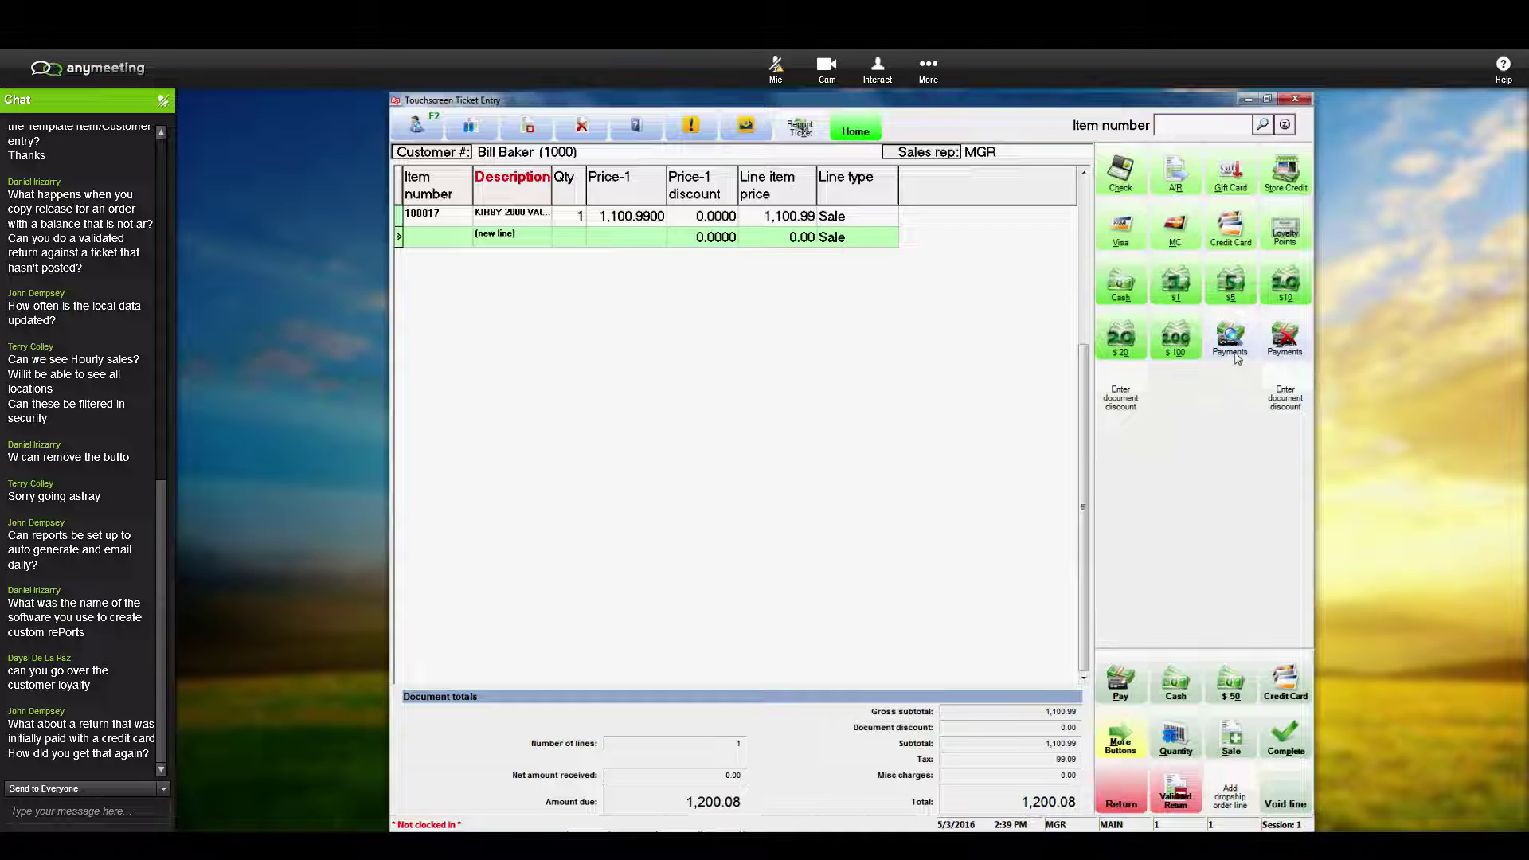
Step: Redeem 1,000 loyalty points as payment on the ticket, and send the chat question "Can we prompt if they have > a number of points"
{"action": "left_click", "coordinate": [1287, 231]}
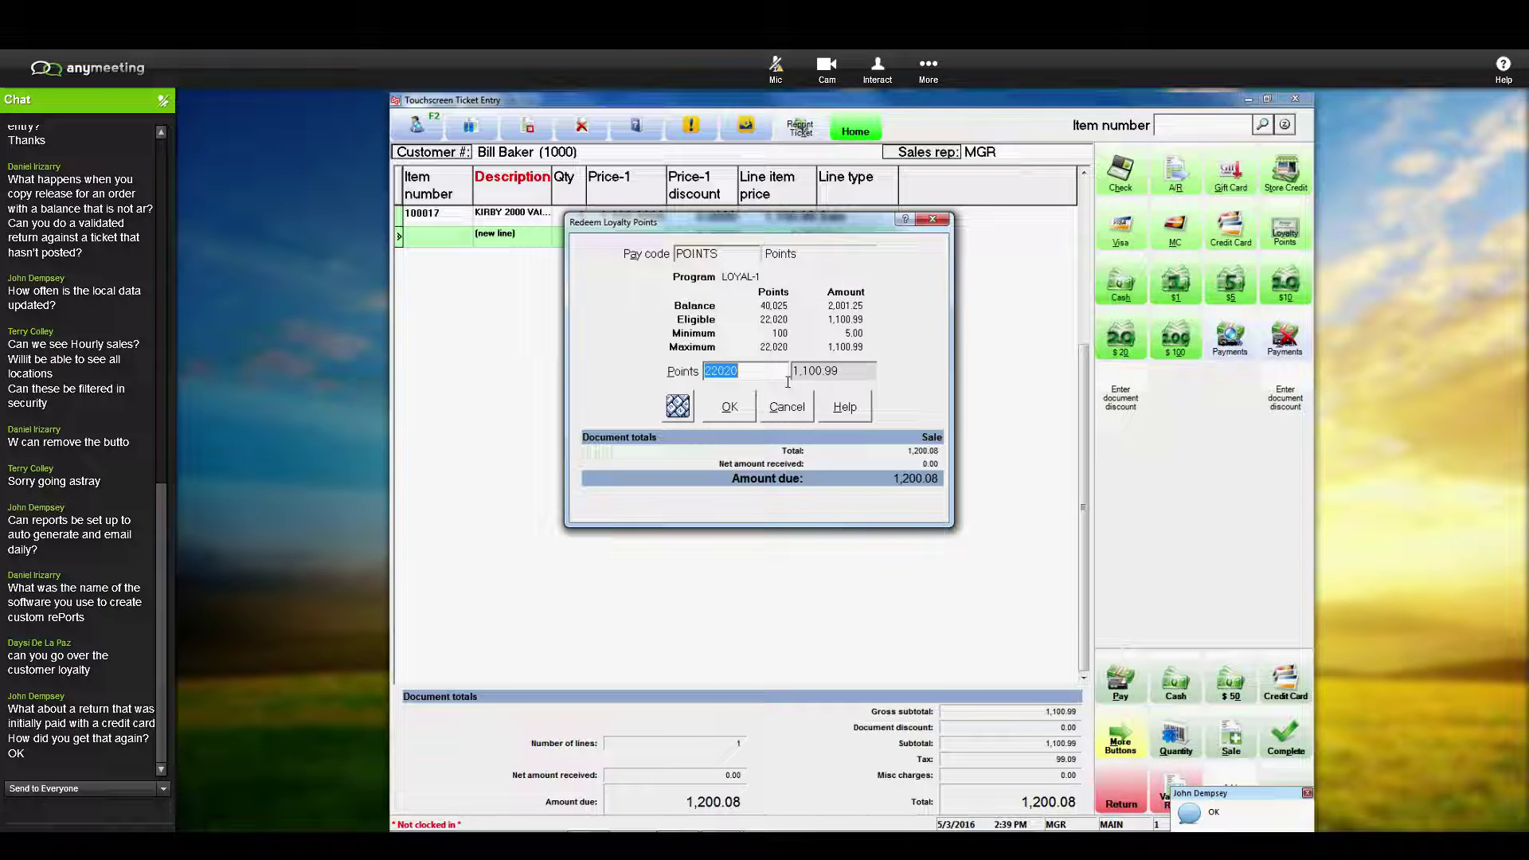
{"action": "type", "text": "Can we"}
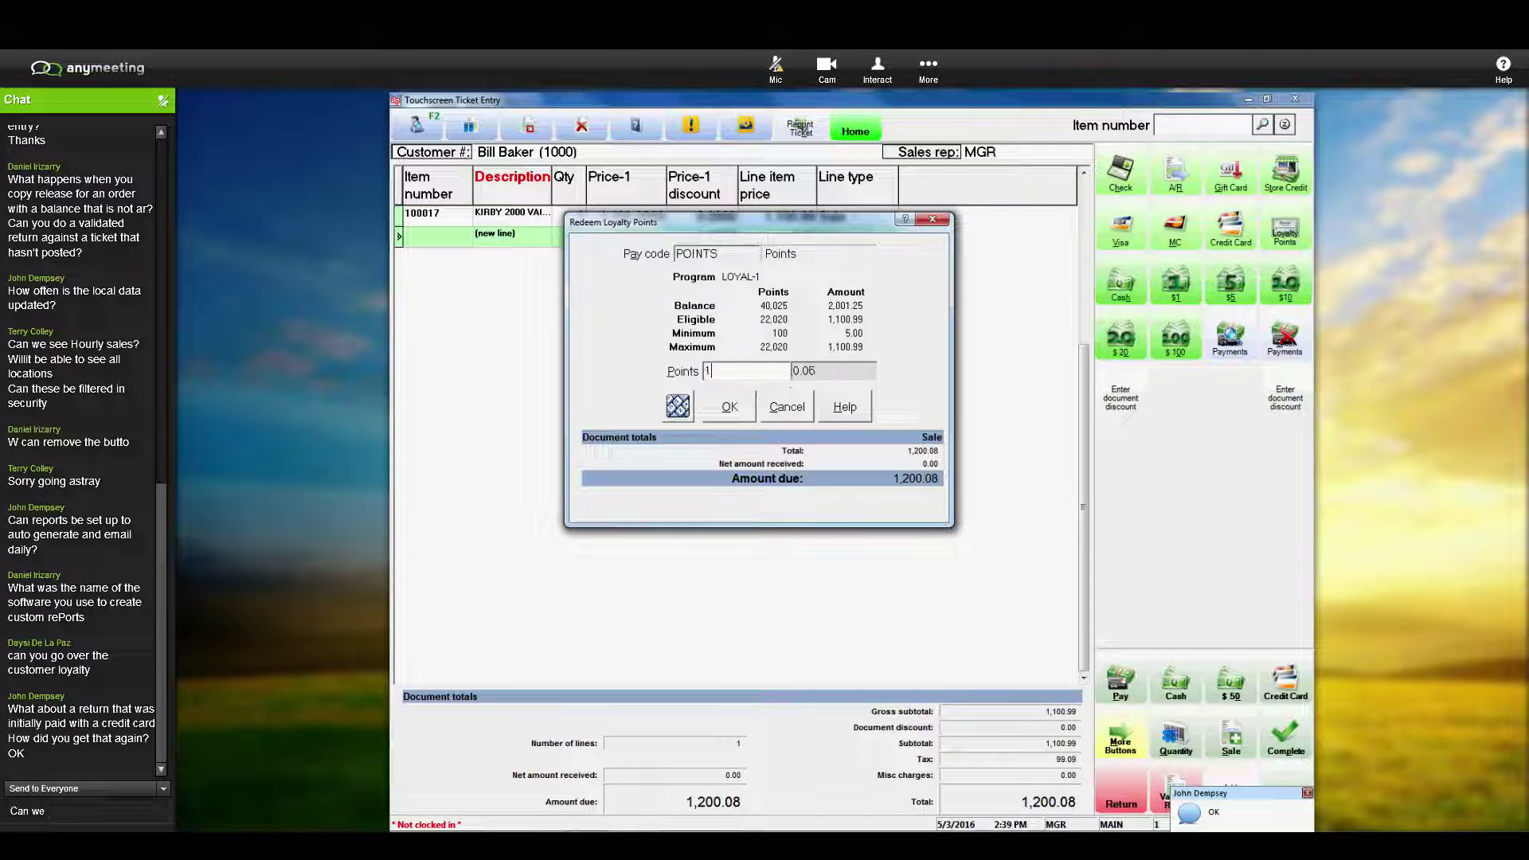
{"action": "type", "text": " prompt "}
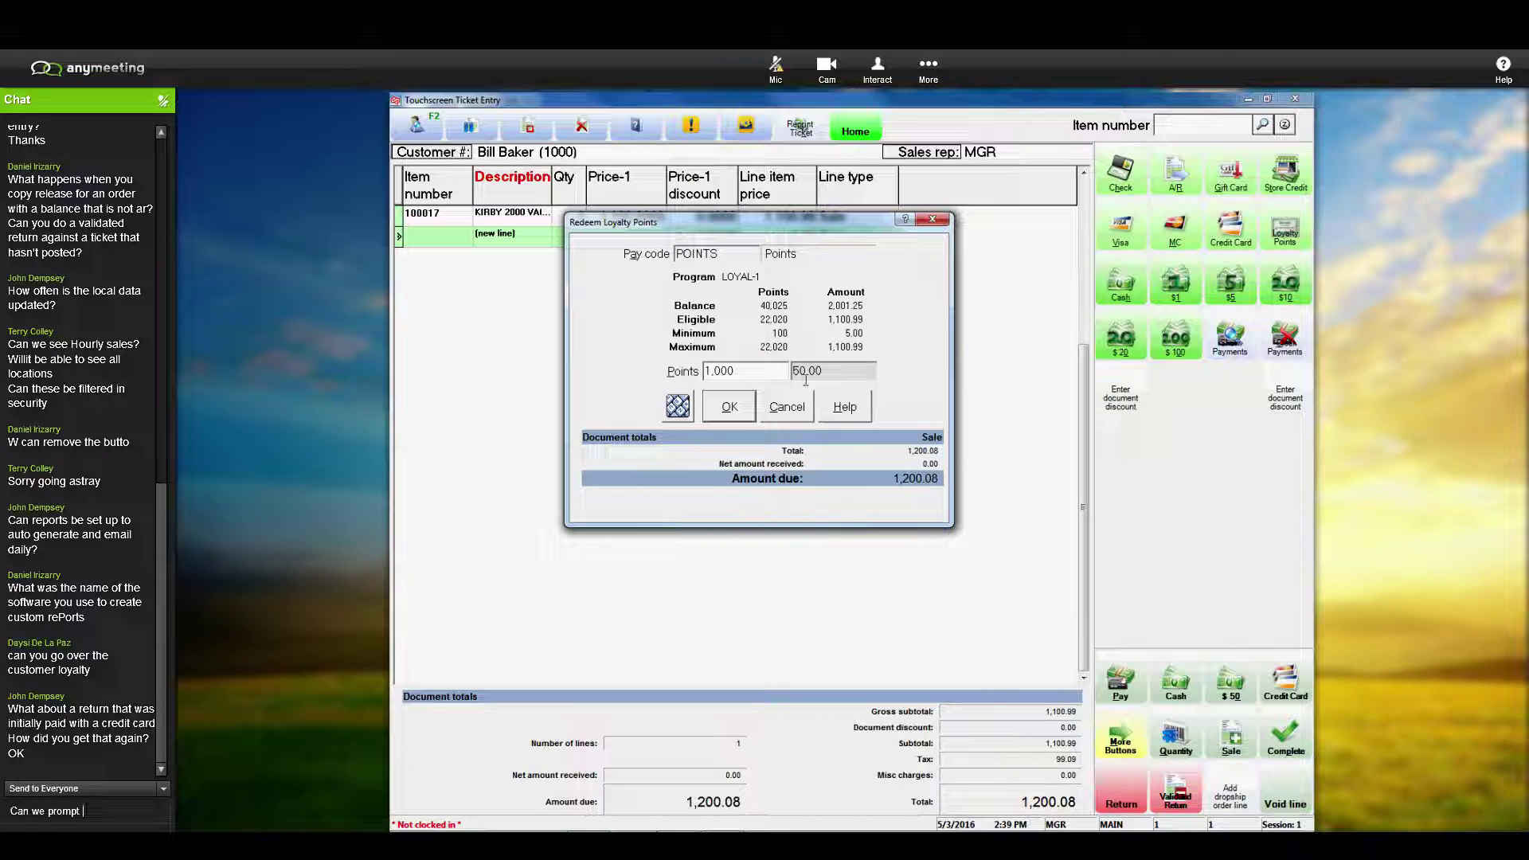
{"action": "type", "text": "if th"}
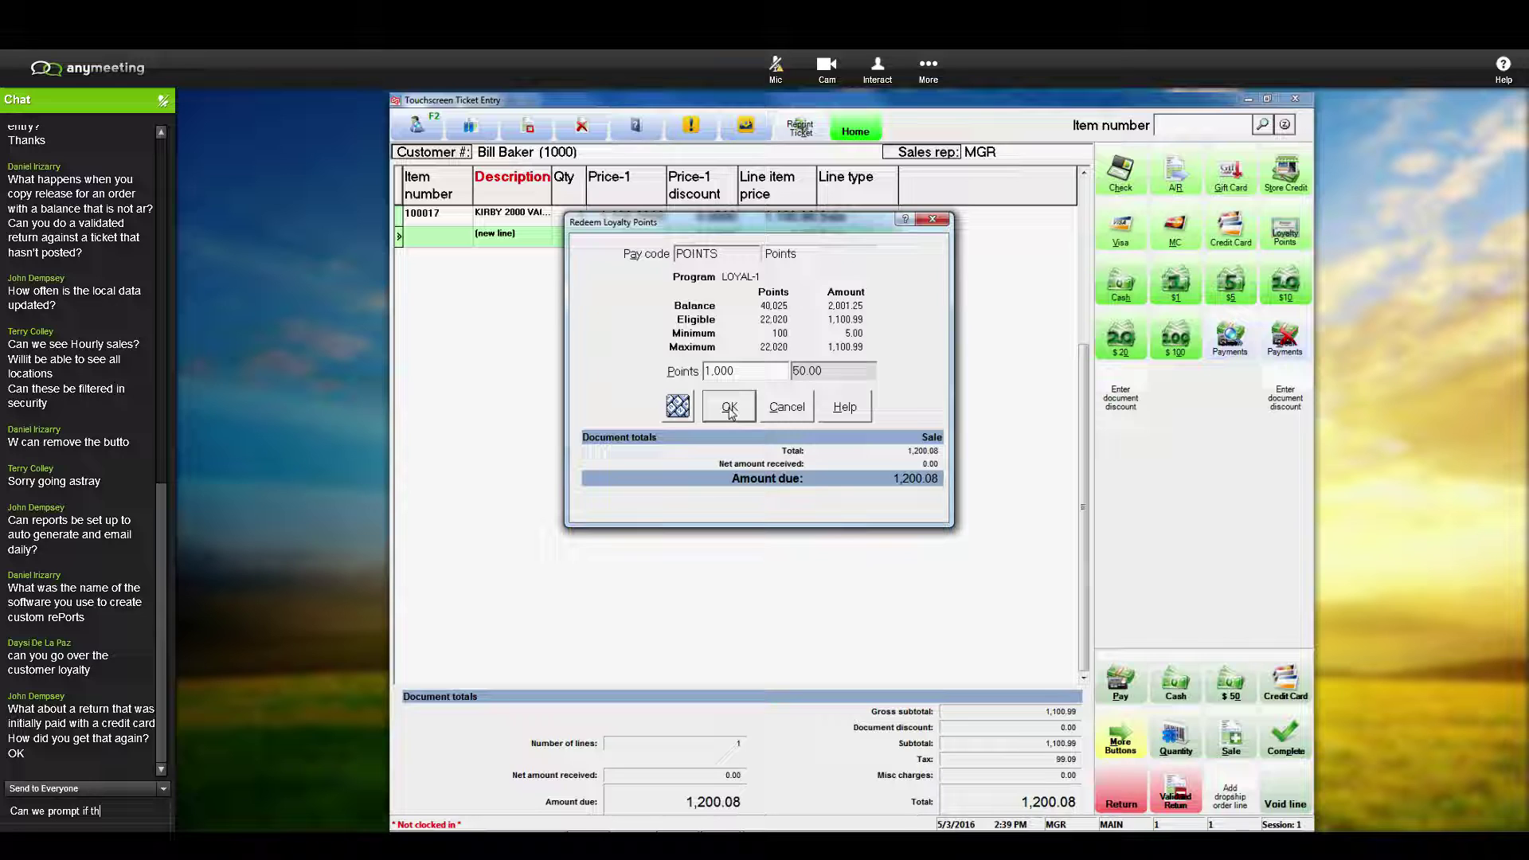
{"action": "type", "text": "ey have > "}
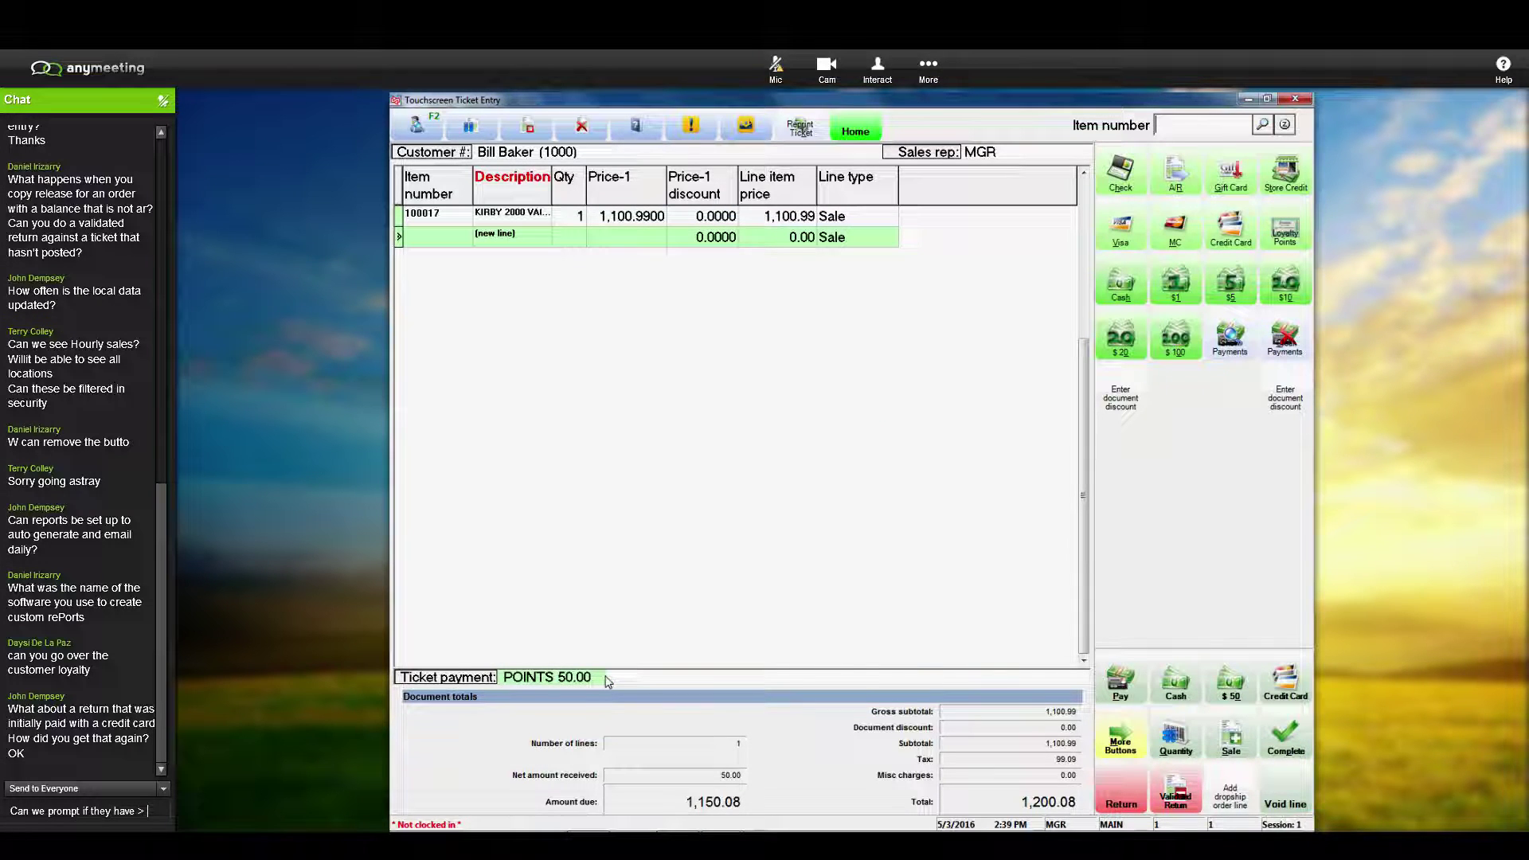
{"action": "type", "text": "a nu"}
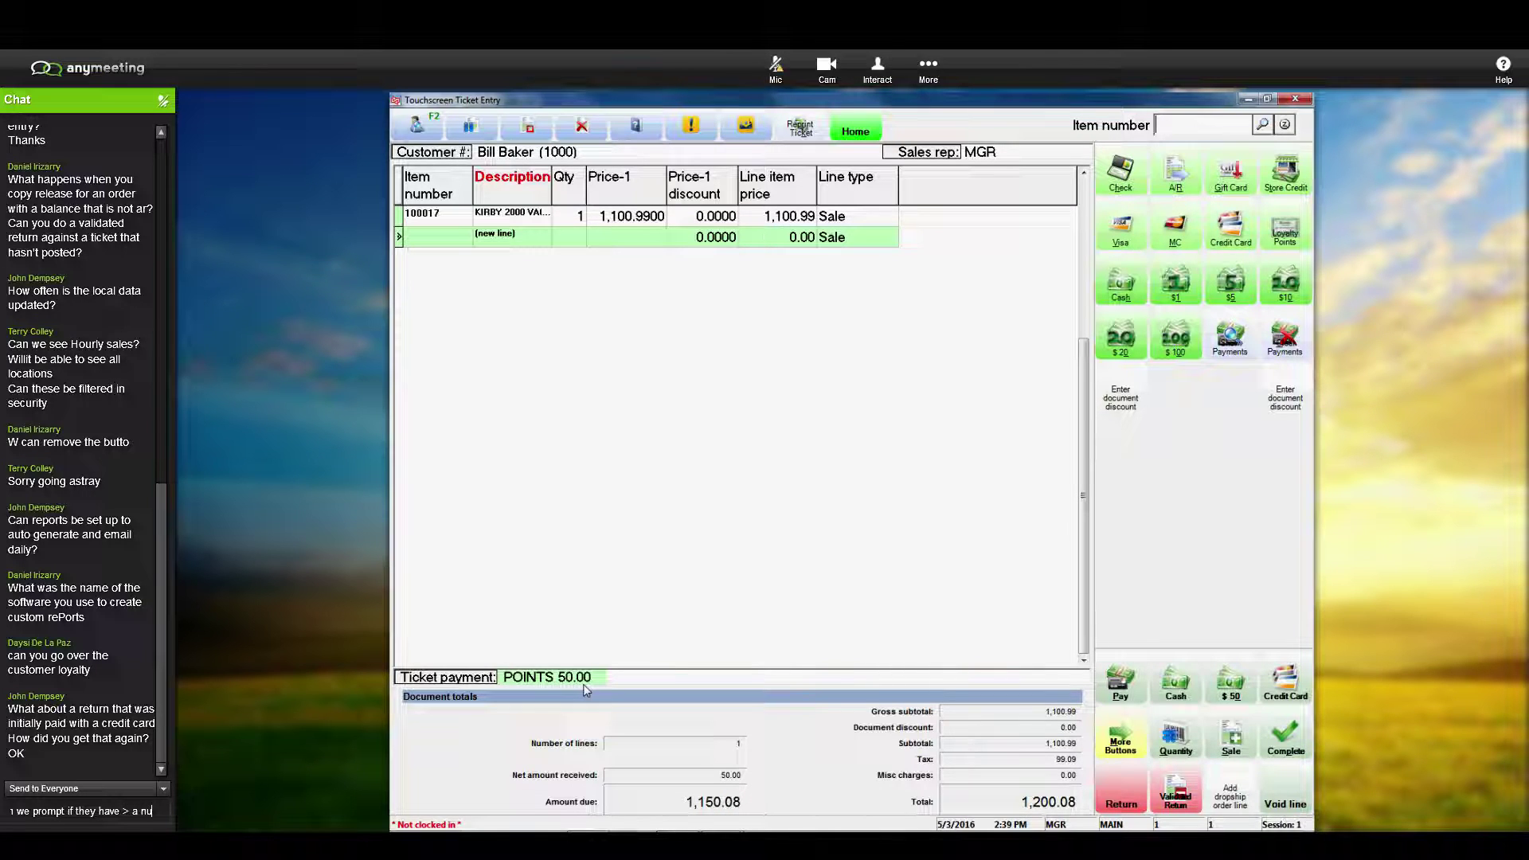
{"action": "type", "text": "mber of"}
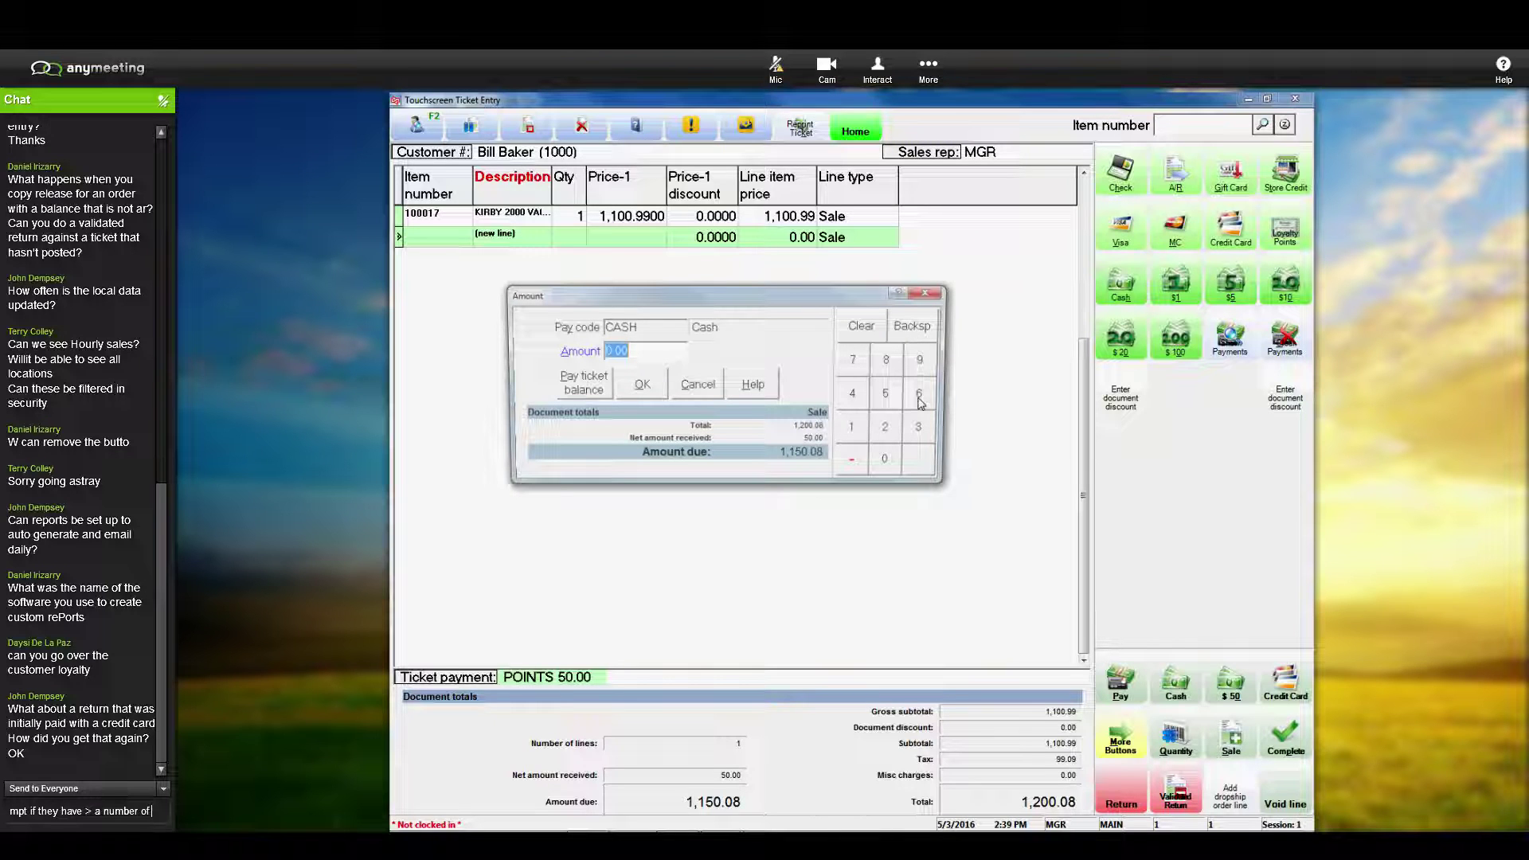
{"action": "type", "text": " points"}
{"action": "key", "text": "Return"}
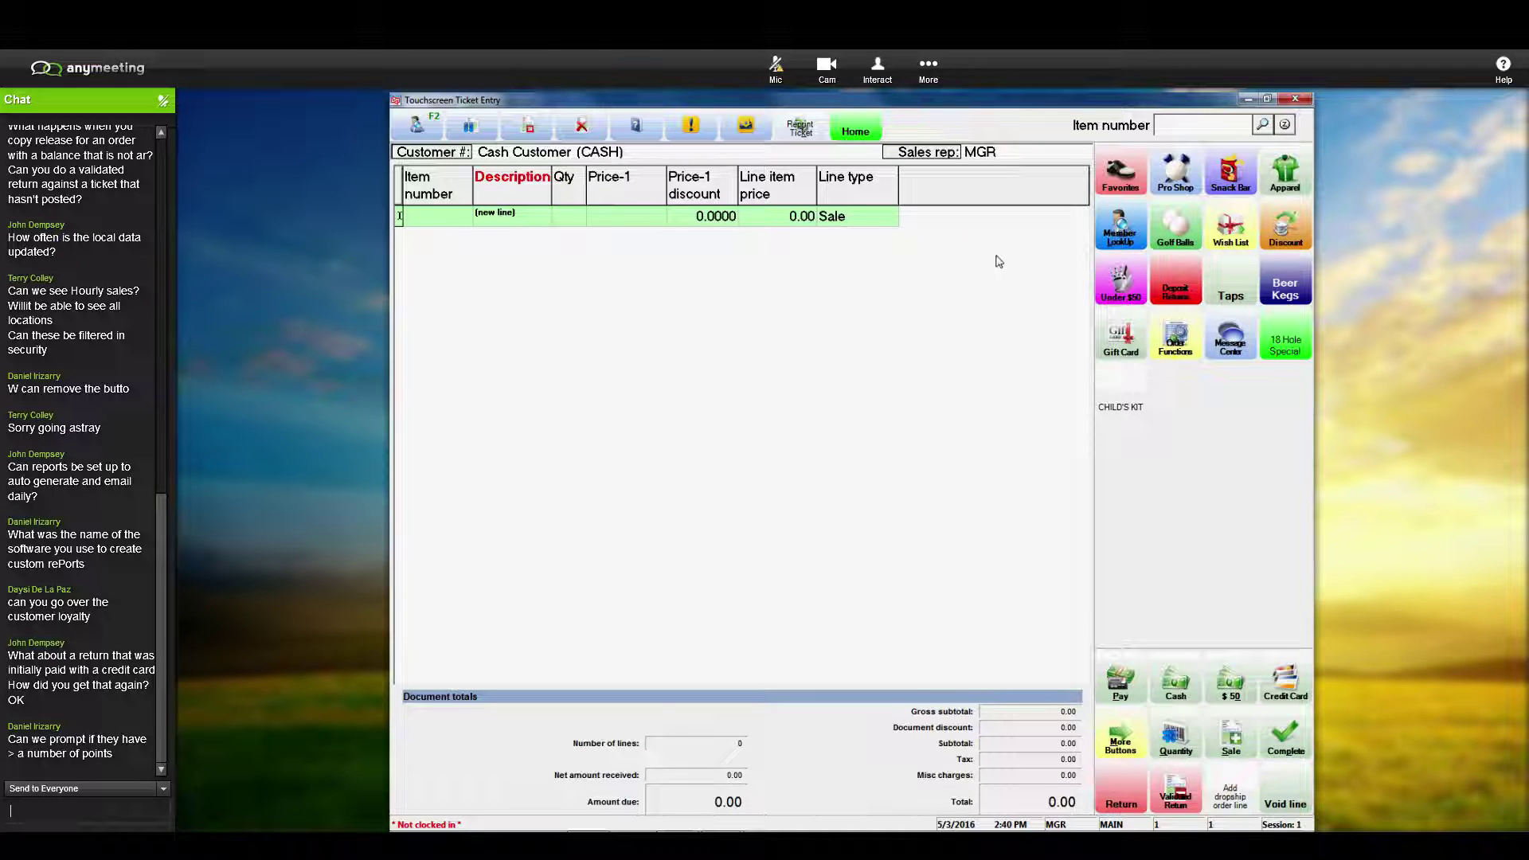
Step: Look up the loyalty customer by customer number for the new ticket and open the customer's zoom details
{"action": "left_click", "coordinate": [1129, 690]}
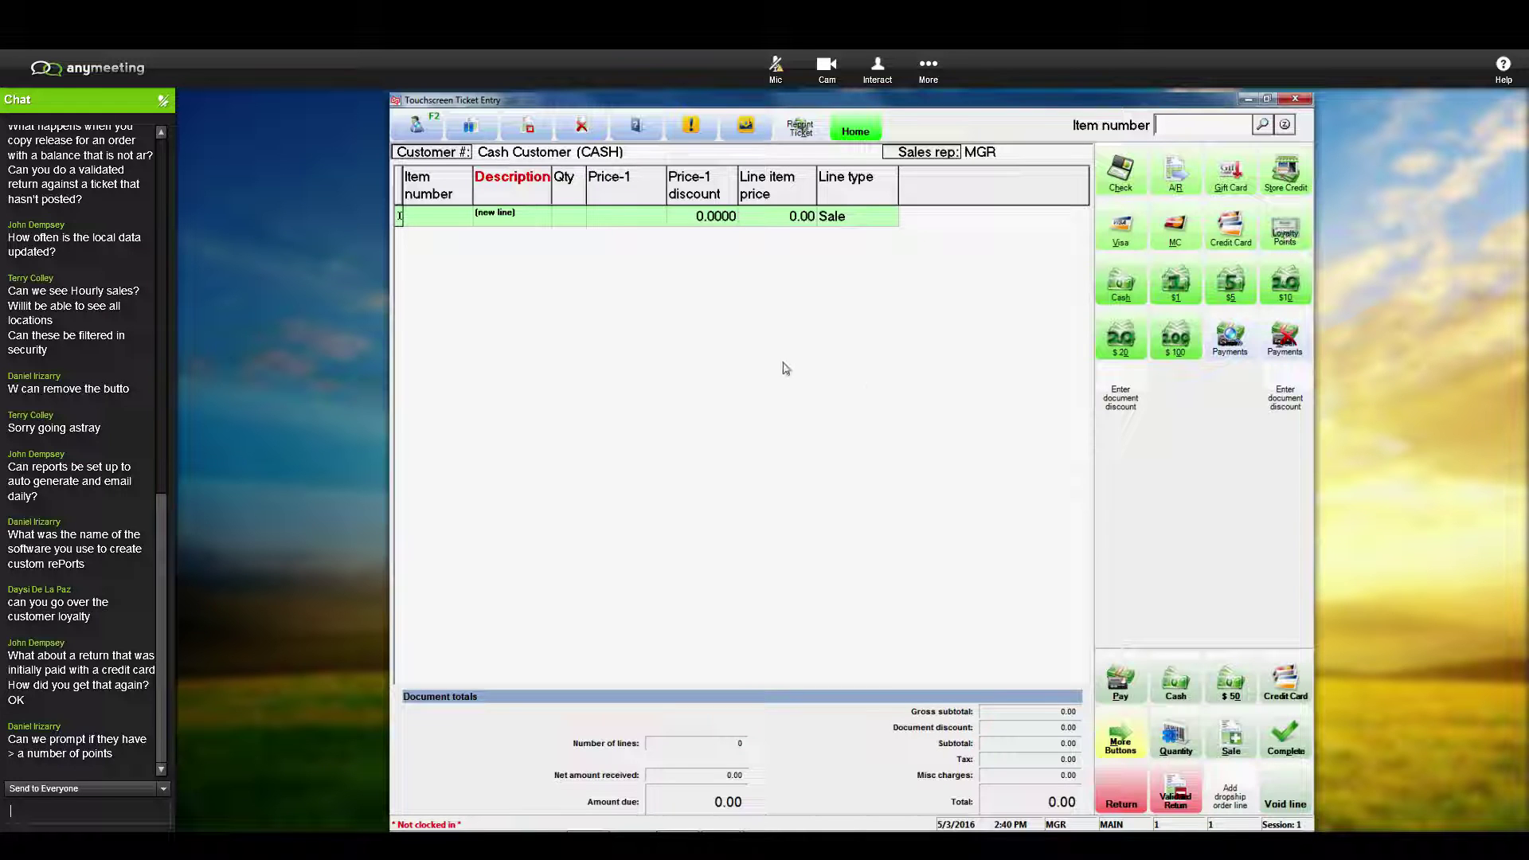
{"action": "left_click", "coordinate": [578, 216]}
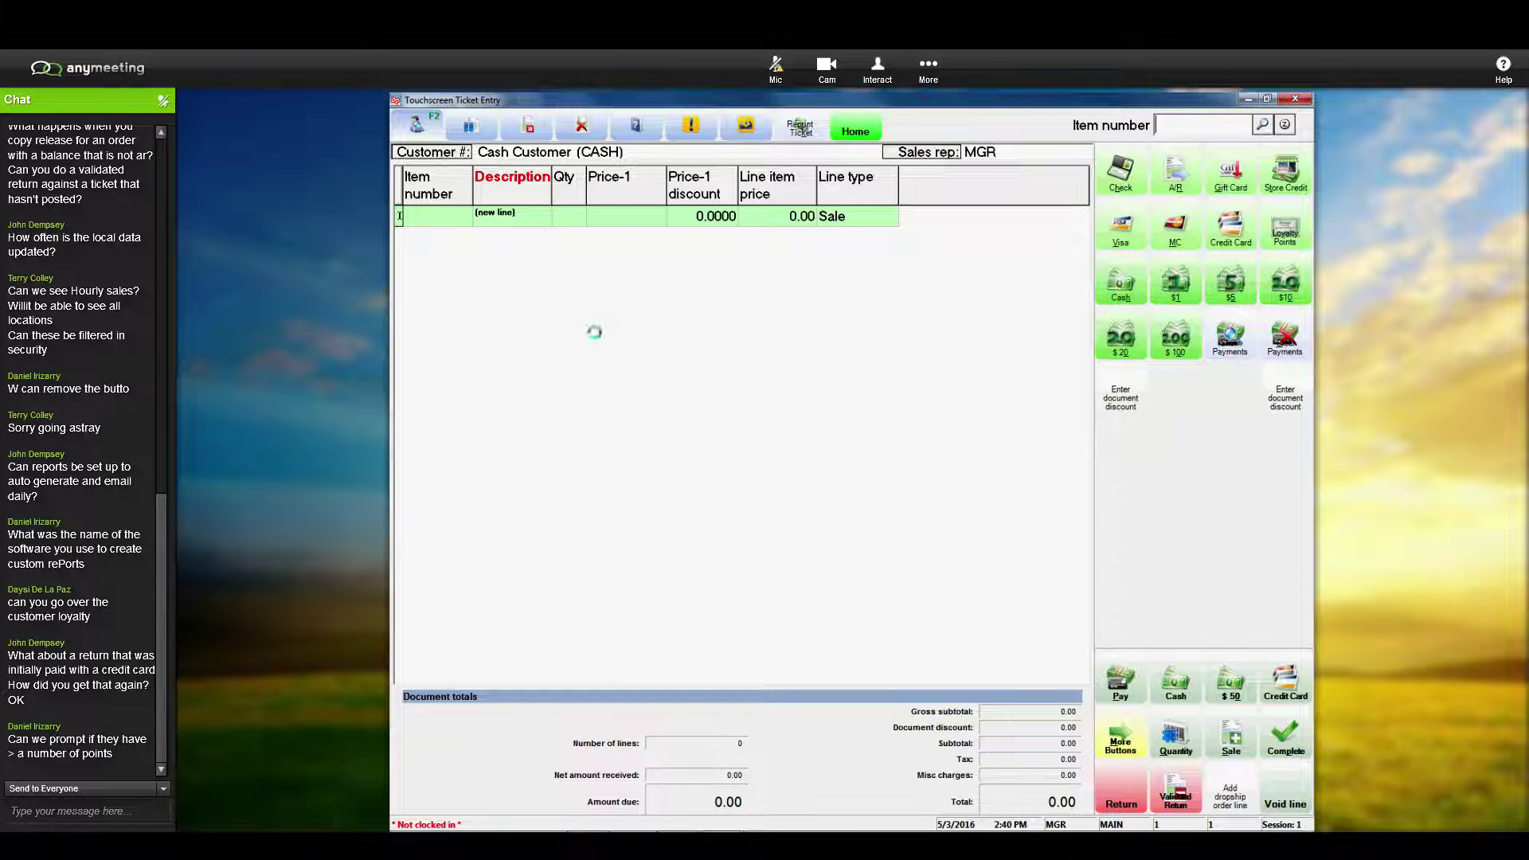
{"action": "key", "text": "F2"}
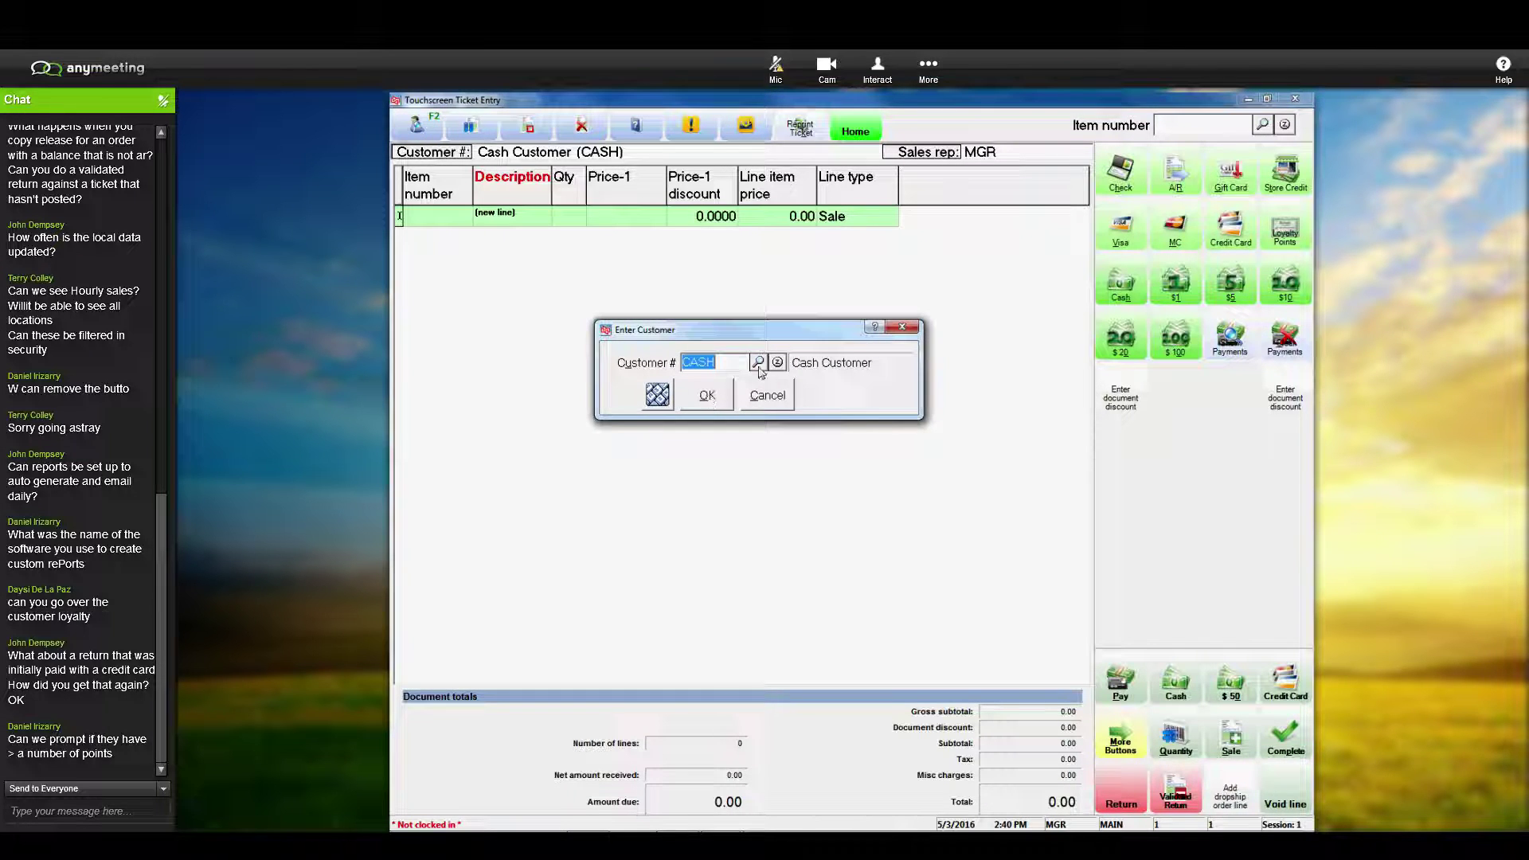
{"action": "left_click", "coordinate": [759, 363]}
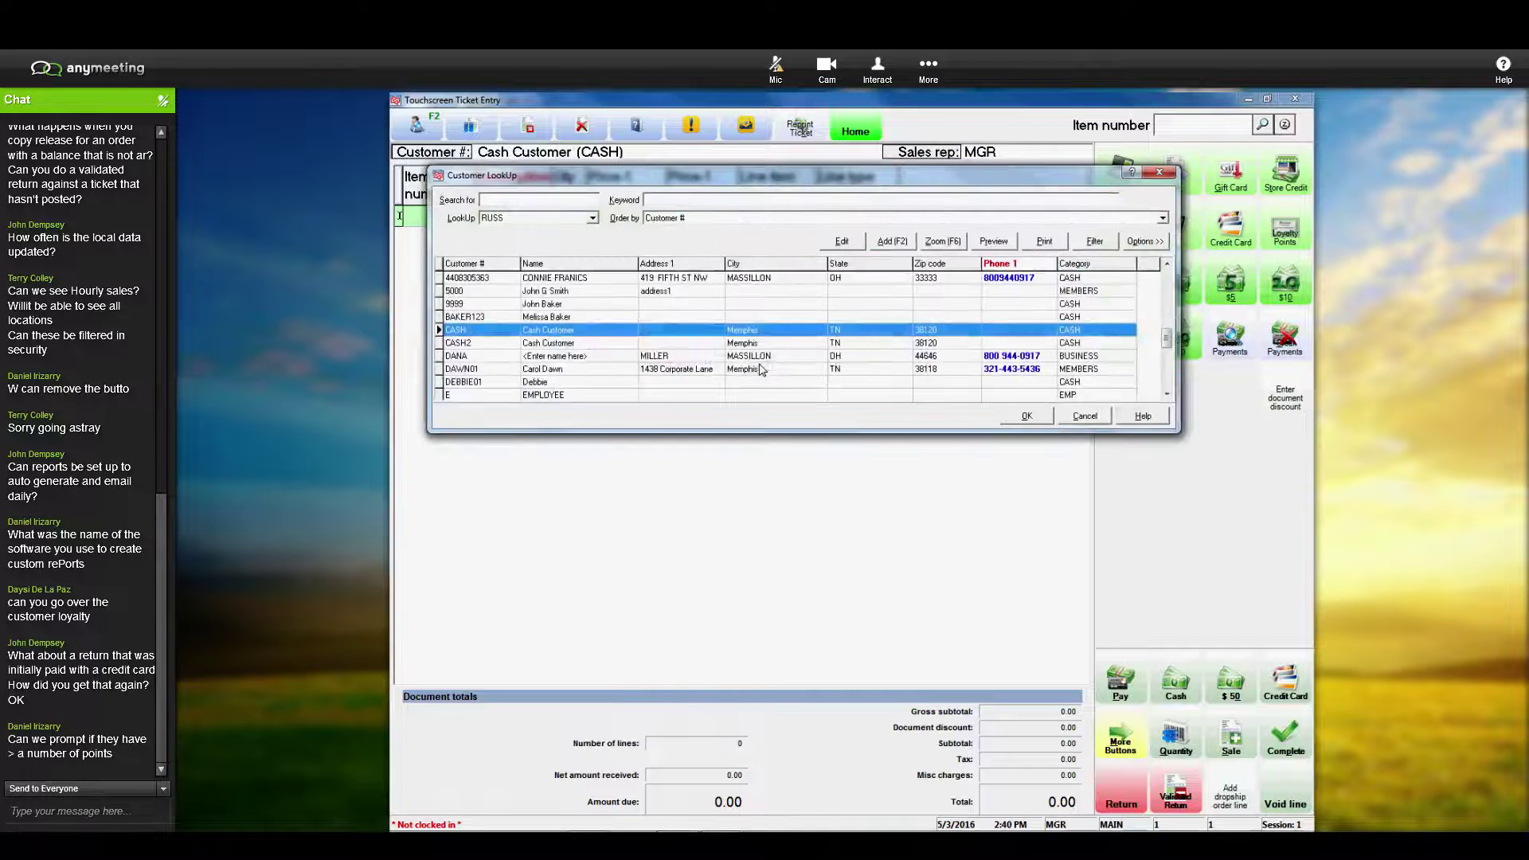
{"action": "type", "text": "100"}
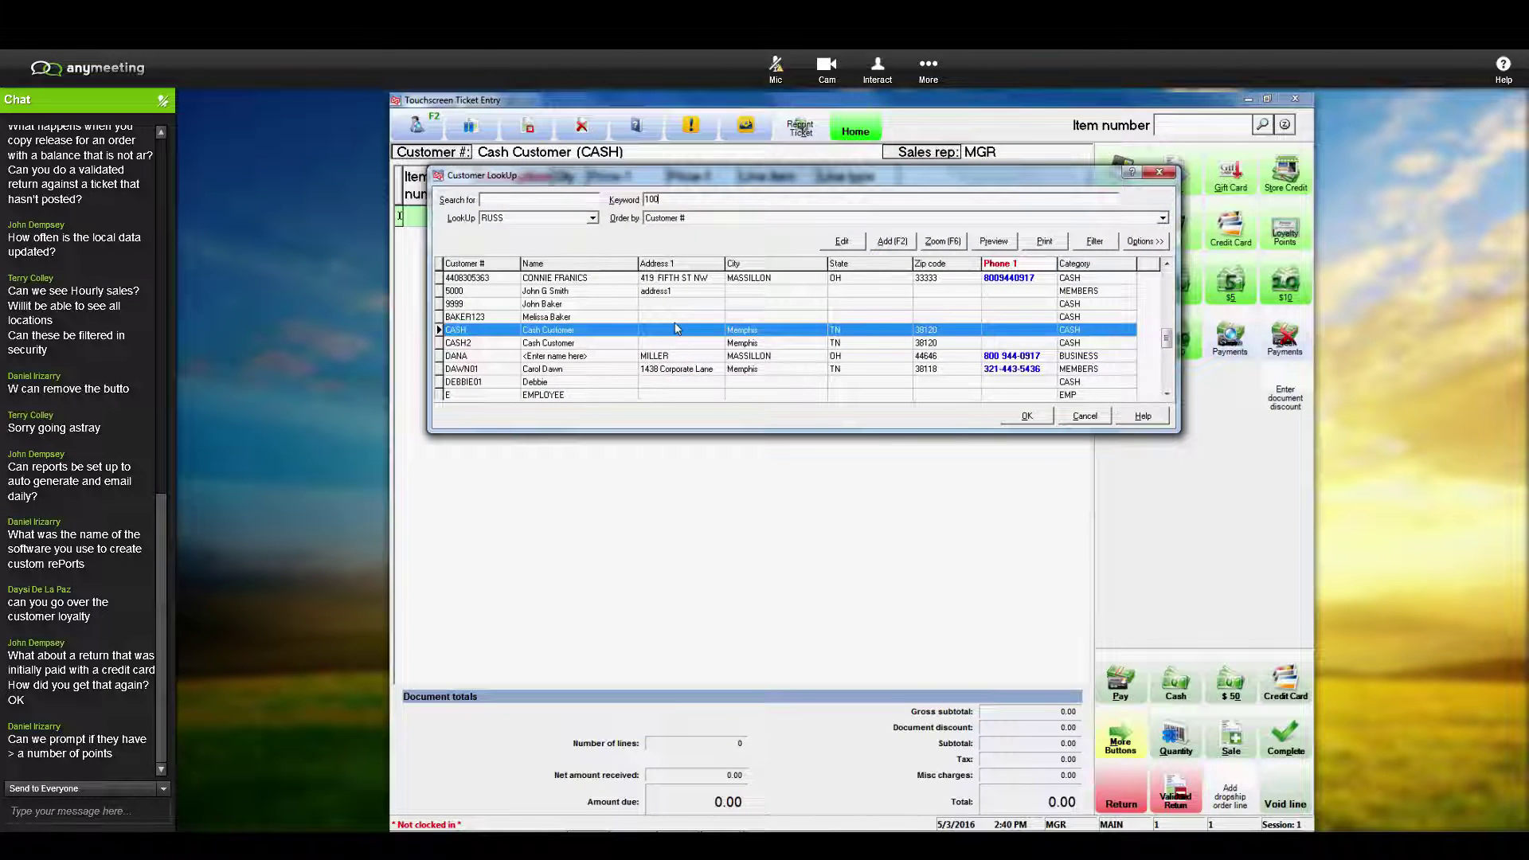
{"action": "type", "text": "0"}
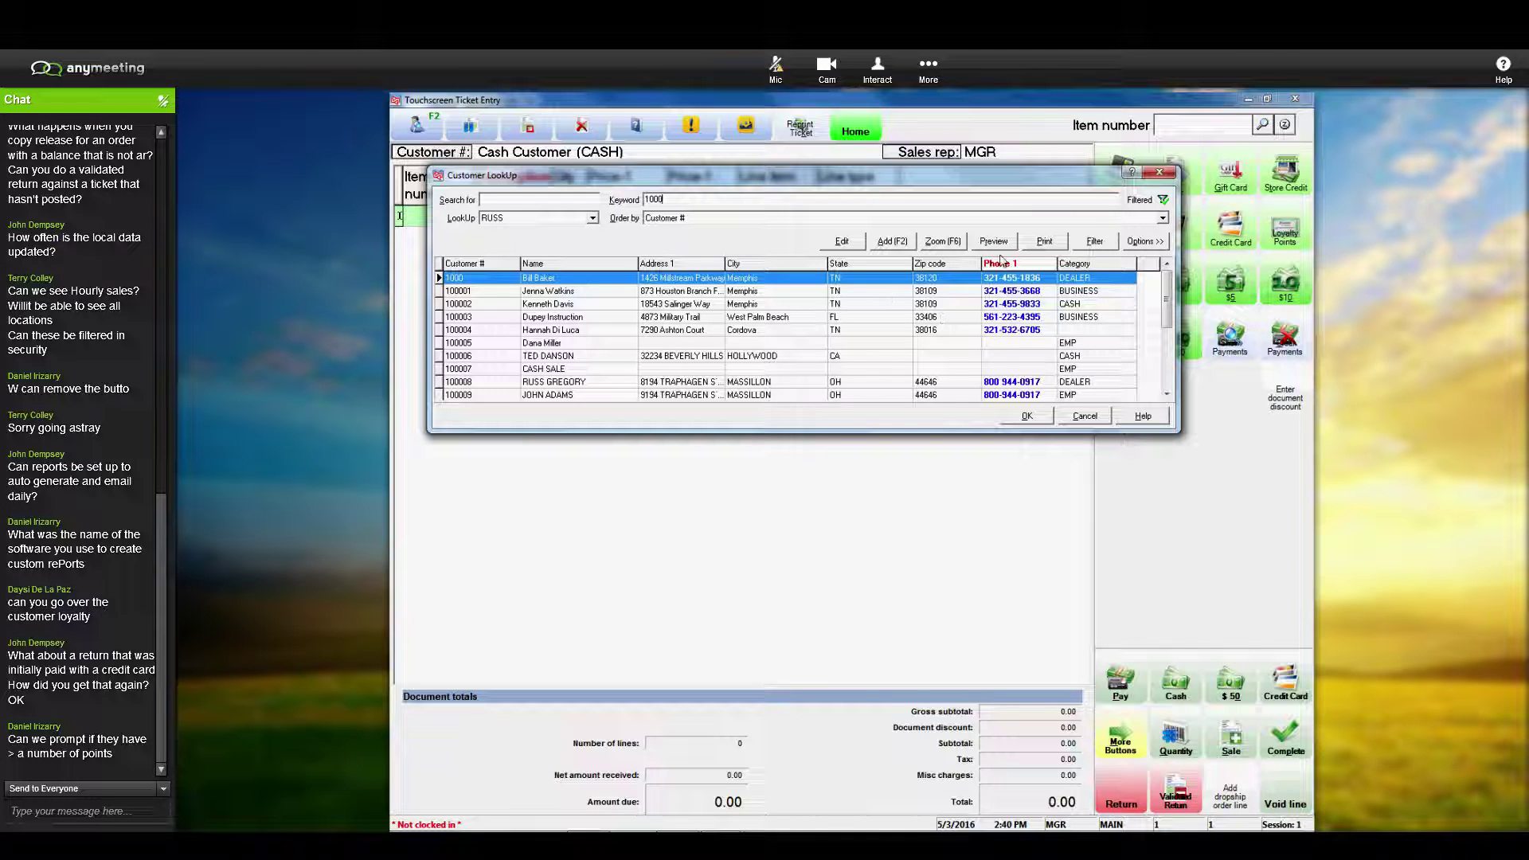
{"action": "left_click", "coordinate": [949, 244]}
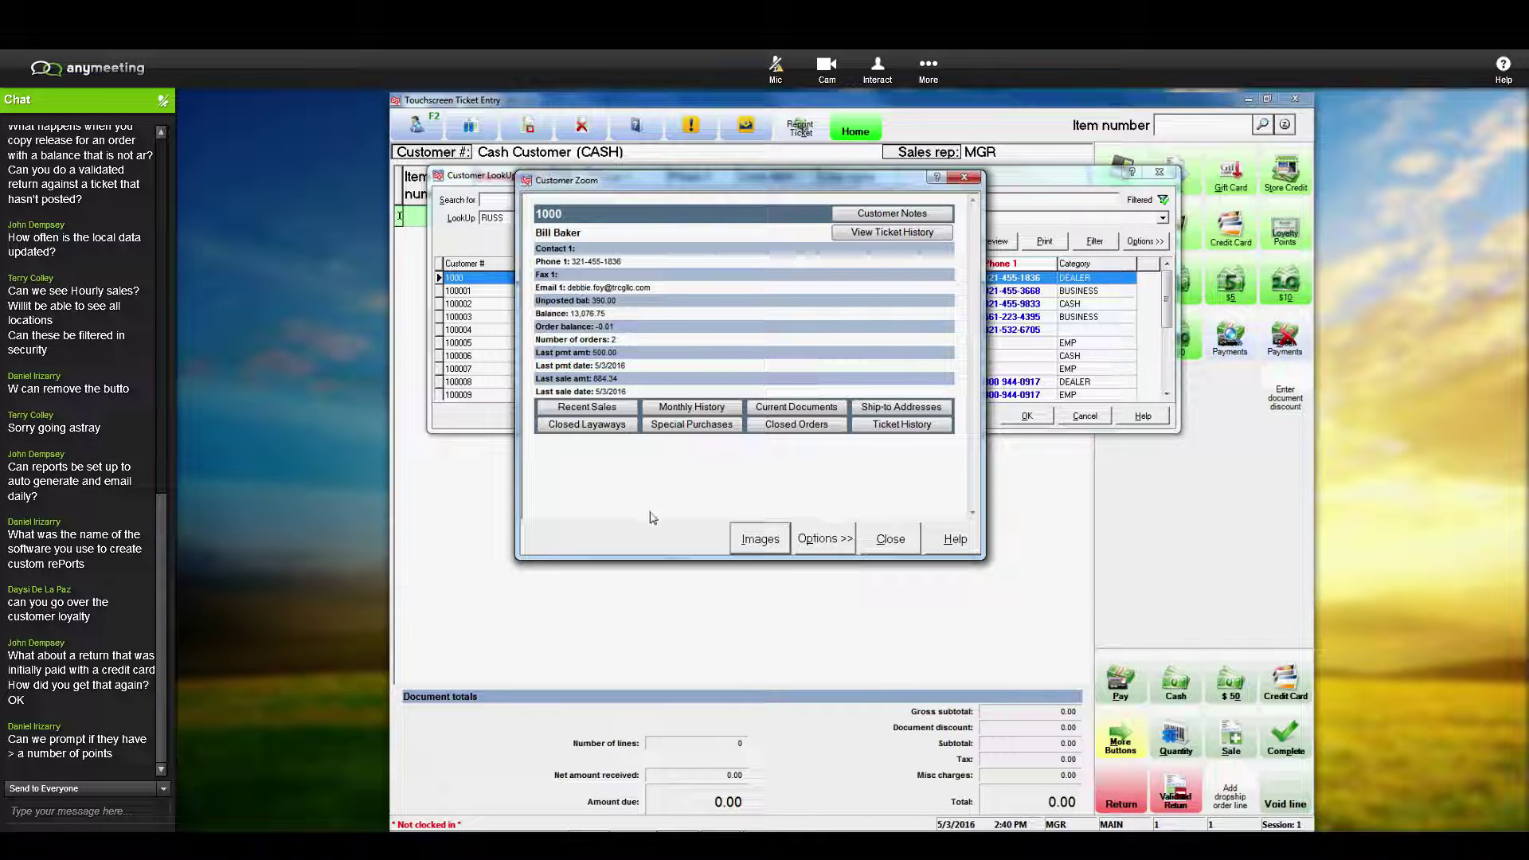
Step: Customize the customer zoom to also display the Loyalty points balance field
{"action": "left_click", "coordinate": [813, 541]}
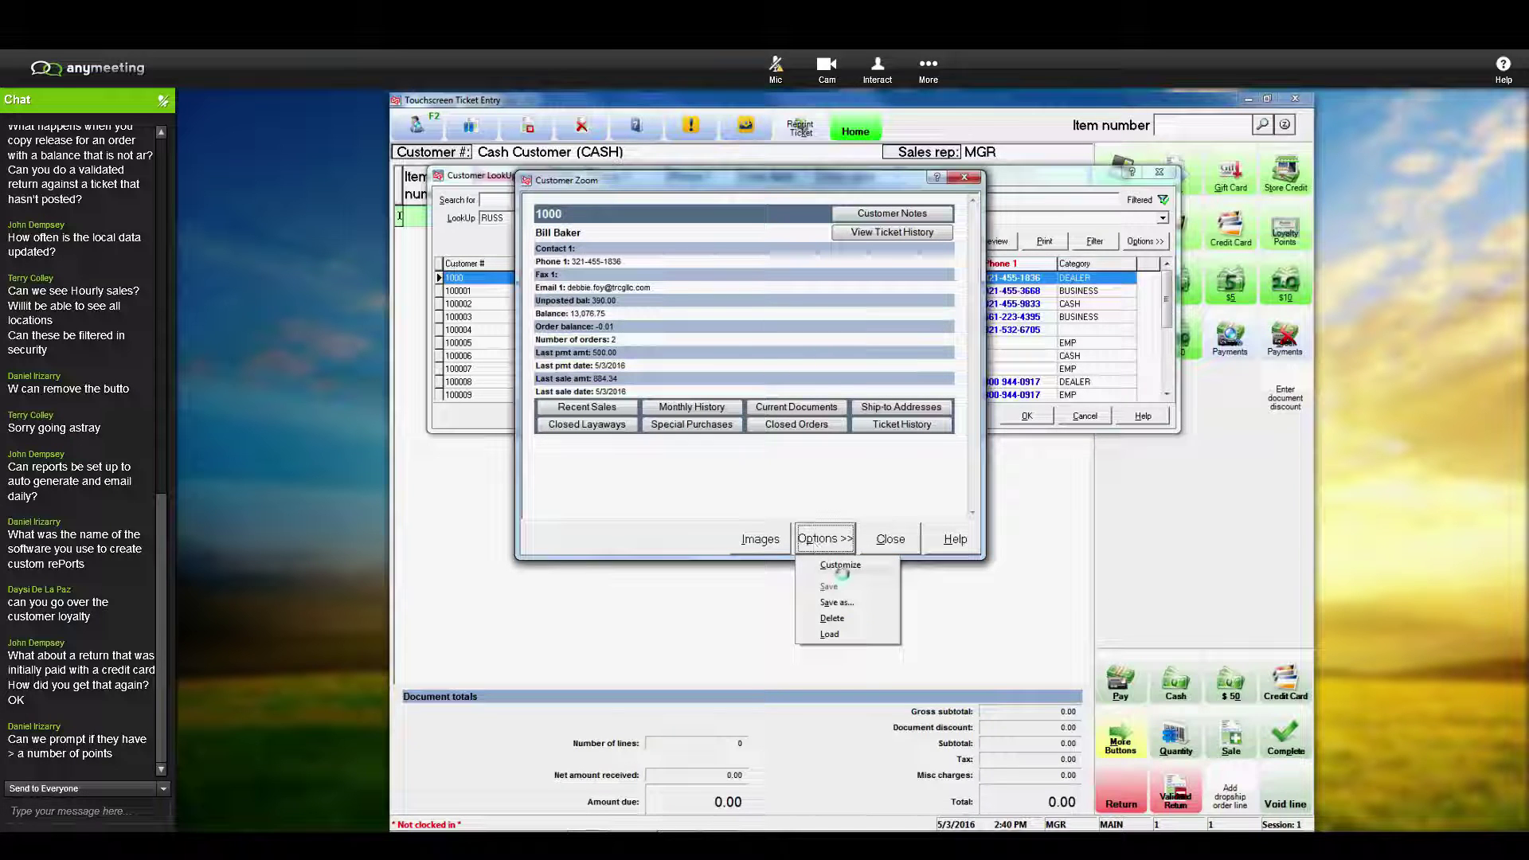
{"action": "left_click", "coordinate": [834, 567]}
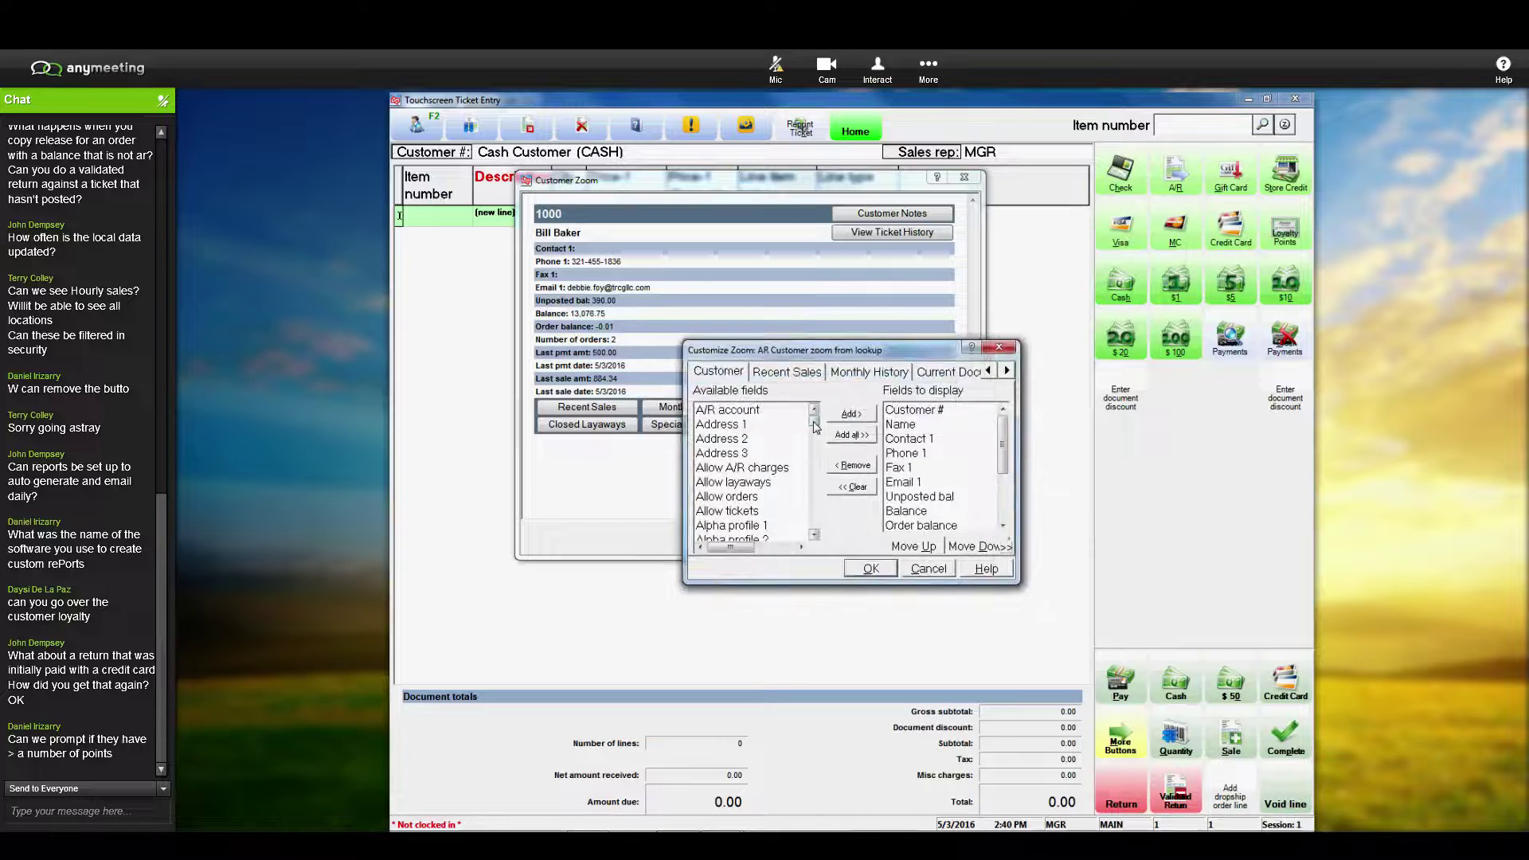
{"action": "left_click_drag", "start_coordinate": [815, 428], "coordinate": [820, 484]}
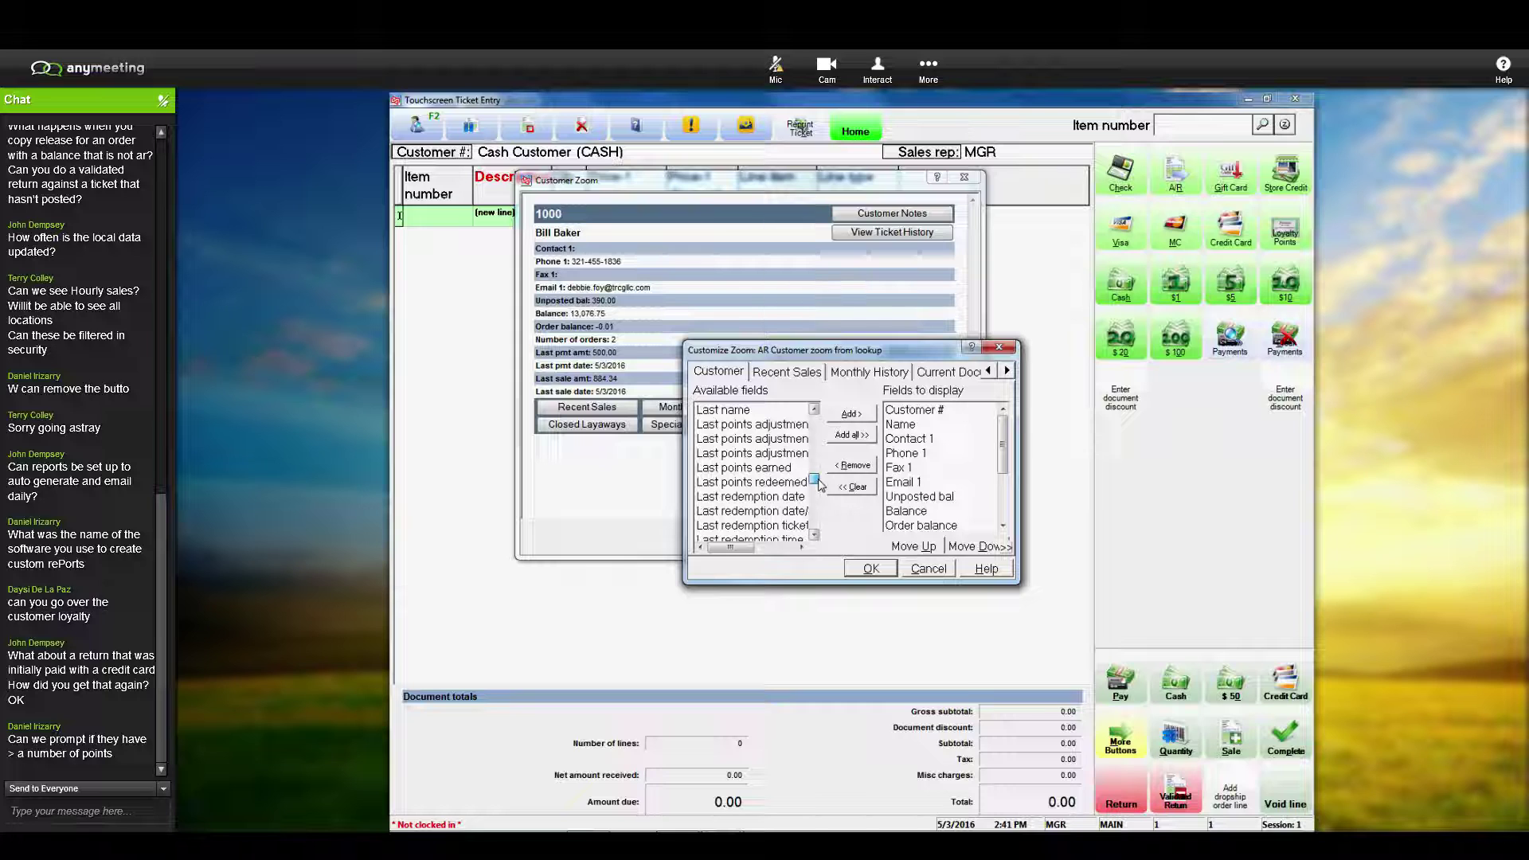
{"action": "left_click_drag", "start_coordinate": [820, 484], "coordinate": [820, 500]}
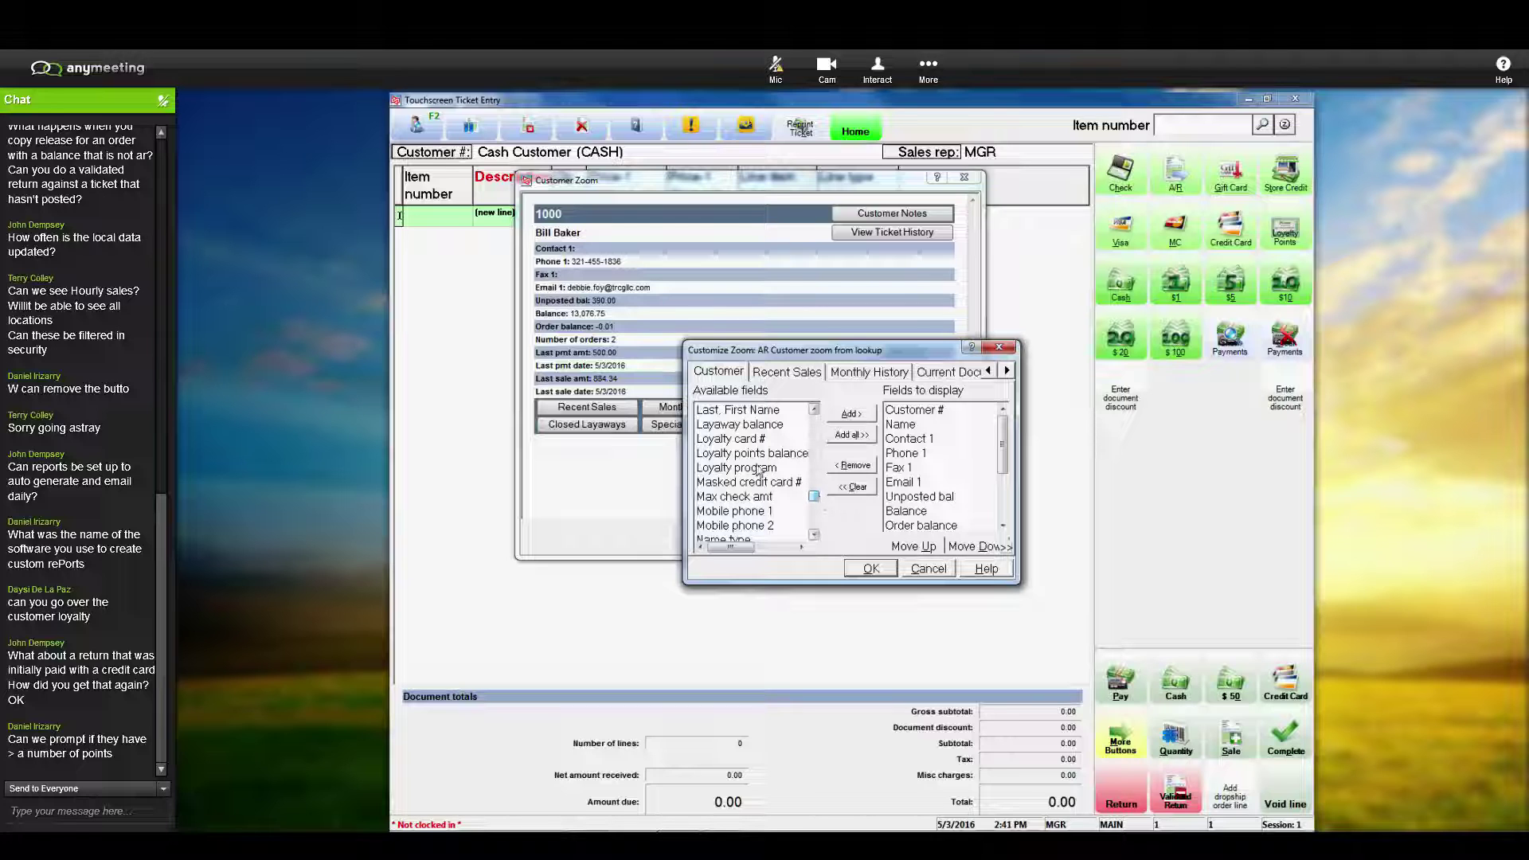
{"action": "left_click", "coordinate": [732, 455]}
{"action": "double_click", "coordinate": [732, 455]}
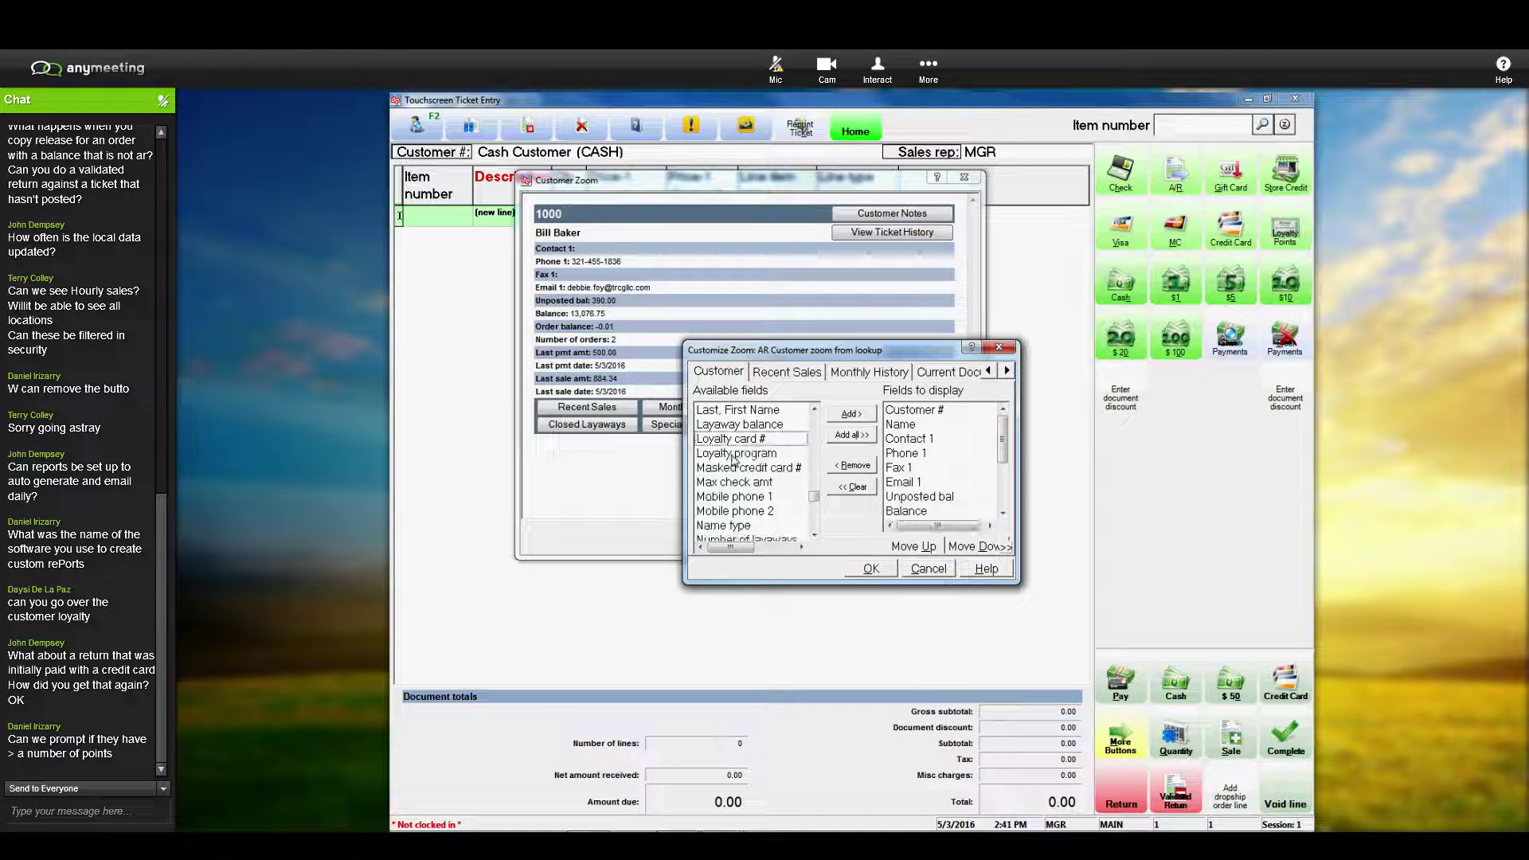
{"action": "left_click", "coordinate": [868, 567]}
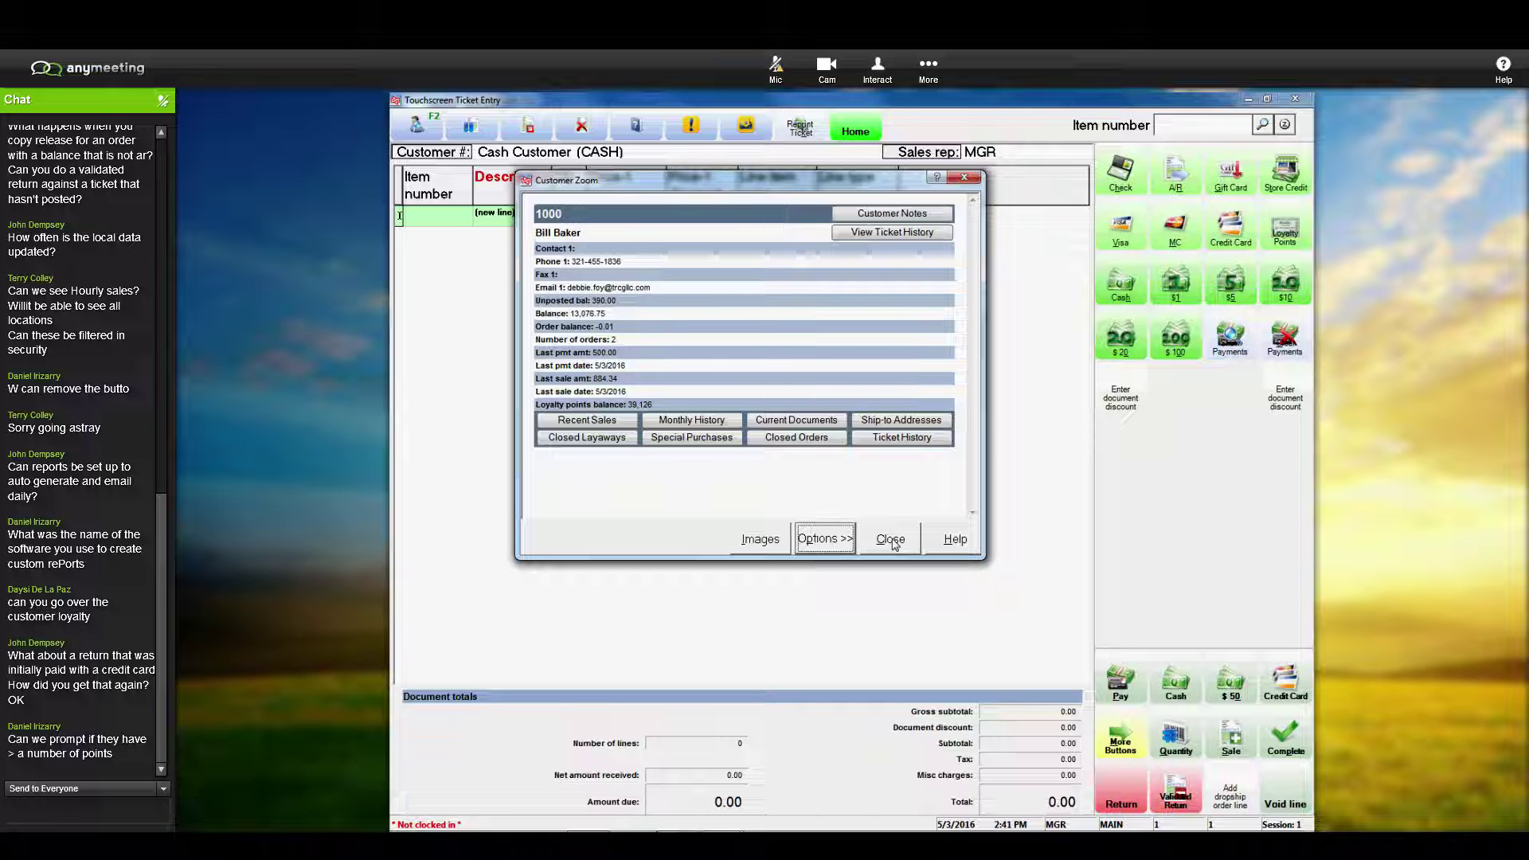
Step: Send the chat question "Will they losepoints for items they return?" to everyone
{"action": "type", "text": "Will"}
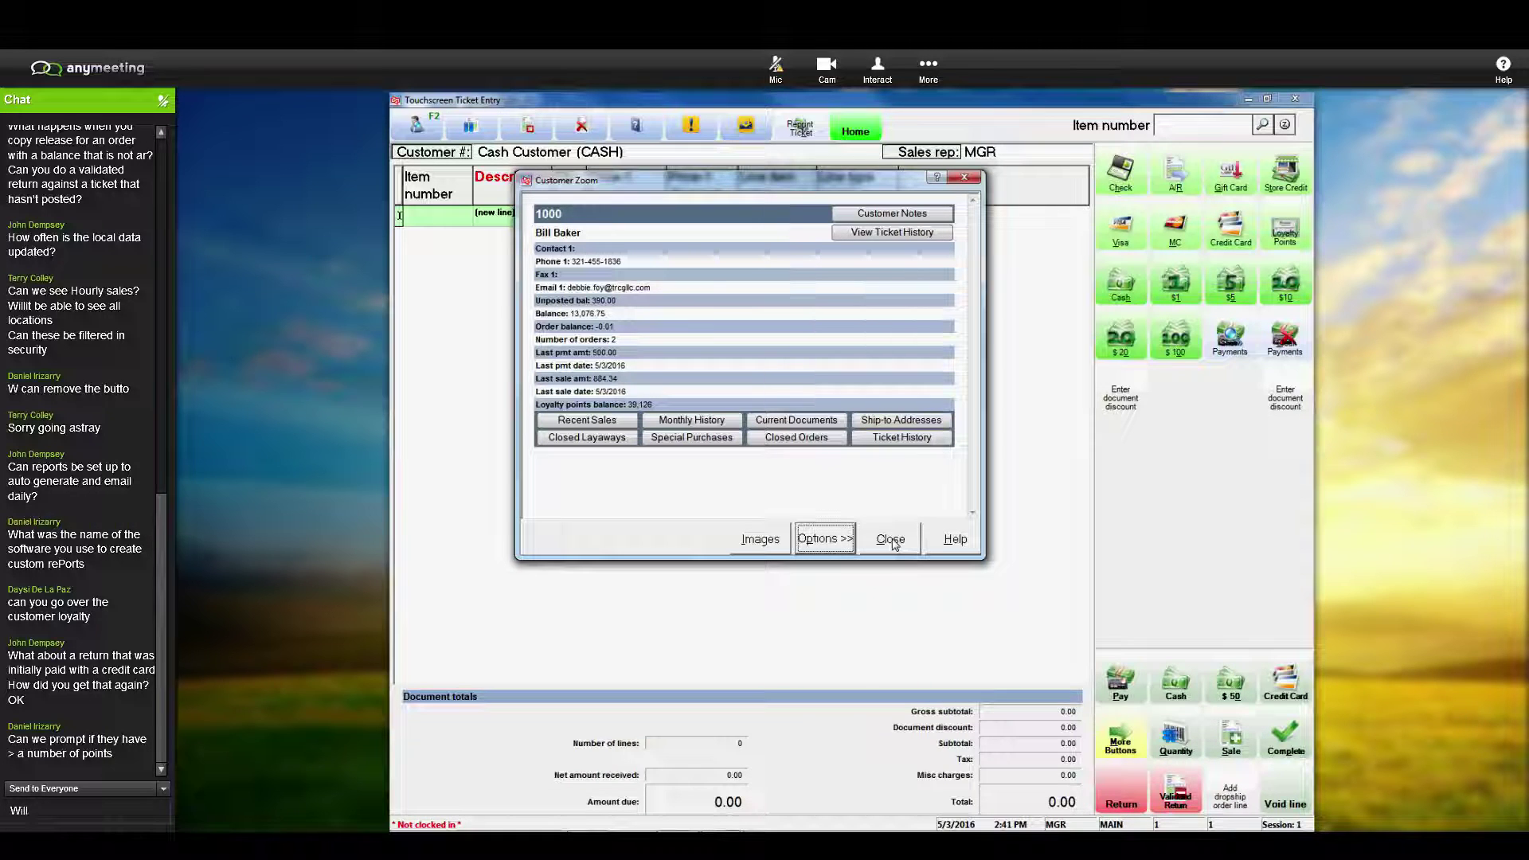
{"action": "type", "text": " they l"}
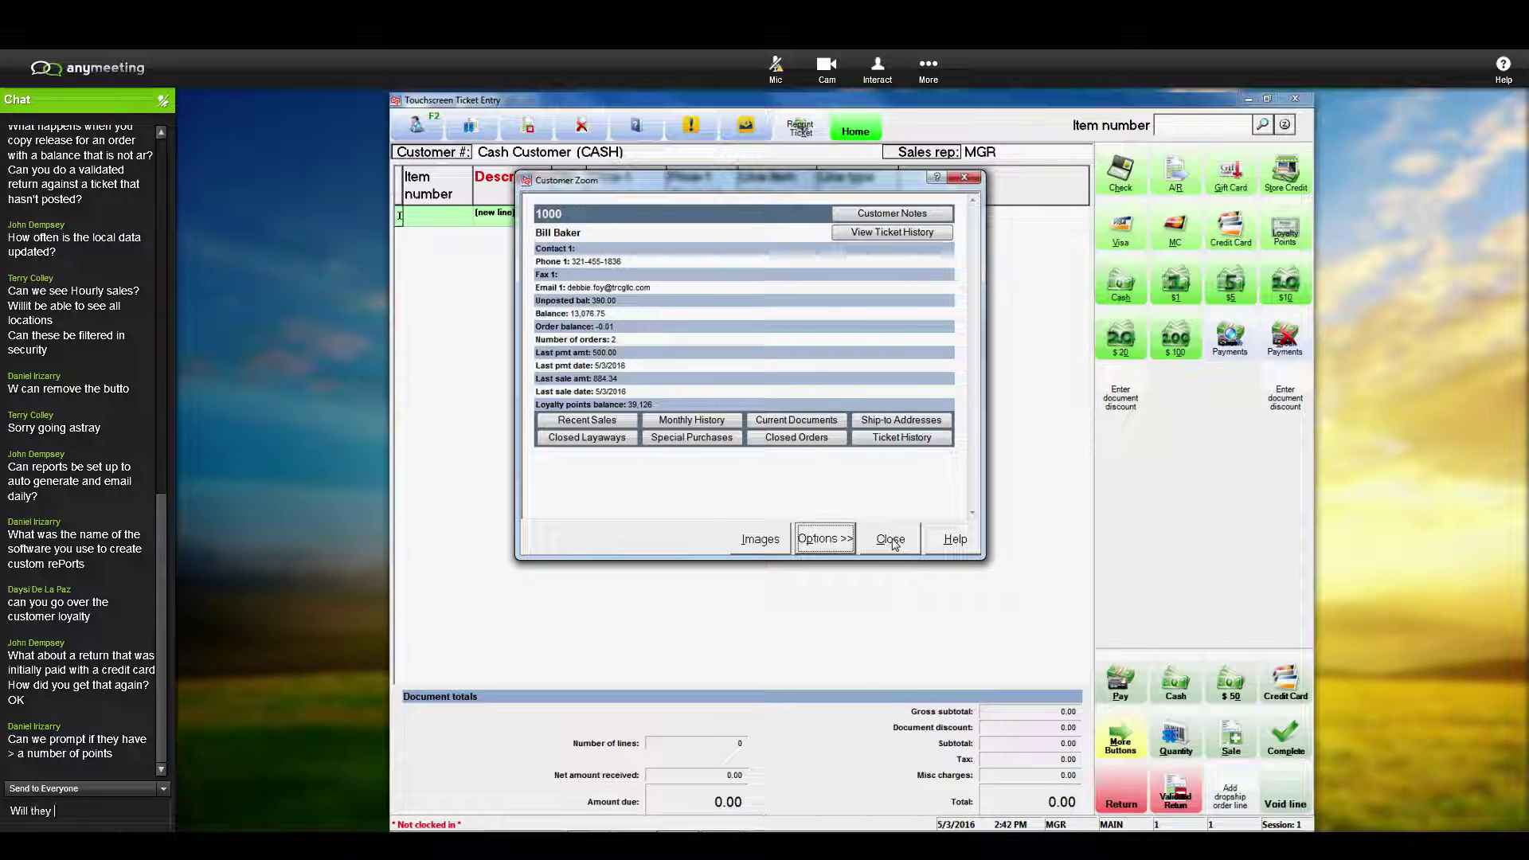
{"action": "type", "text": "osepoints f"}
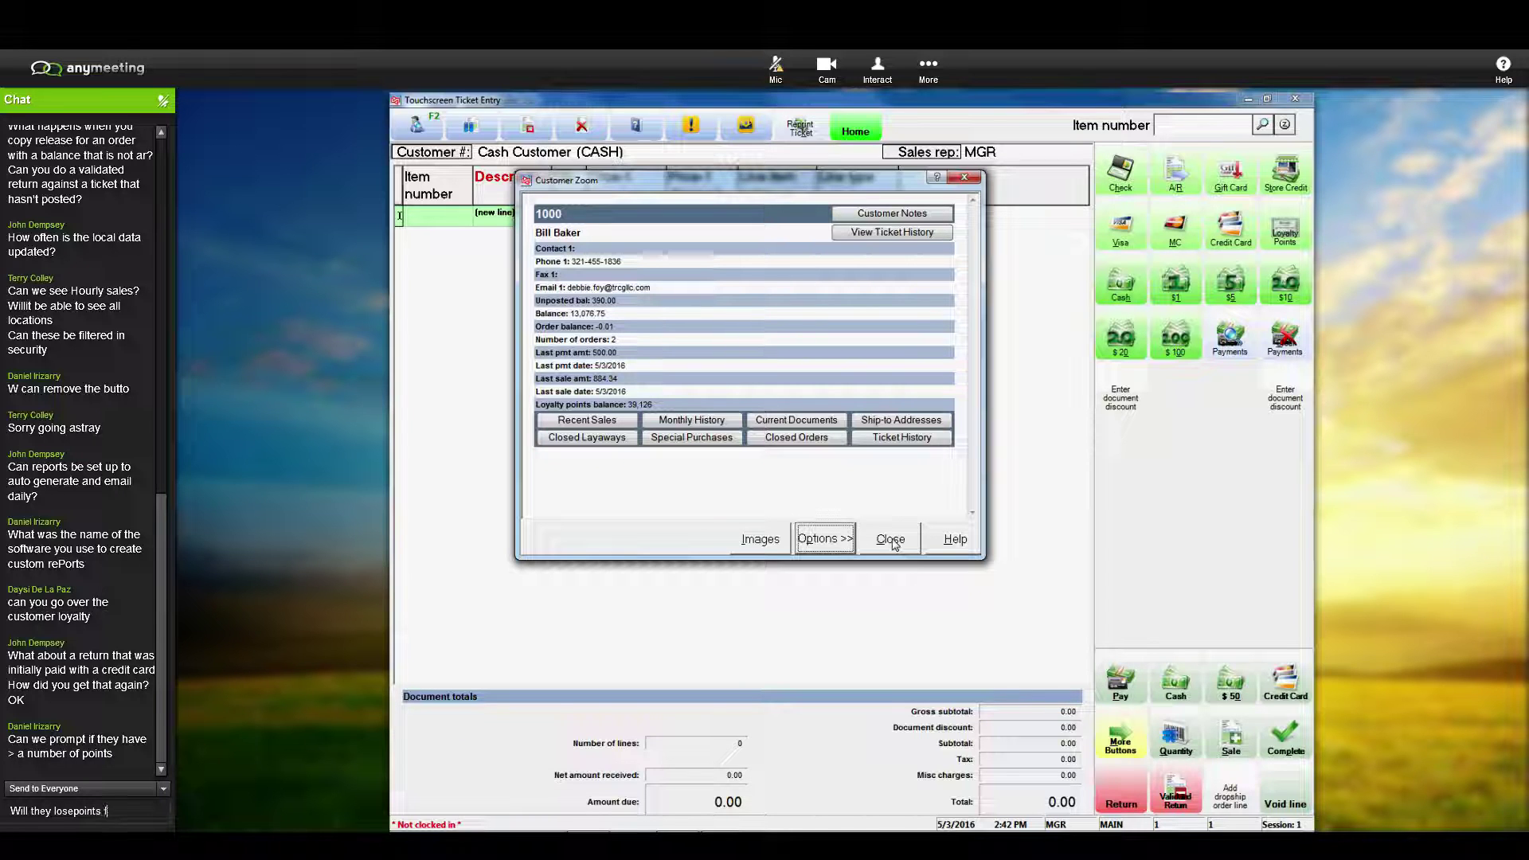
{"action": "type", "text": "or items they re"}
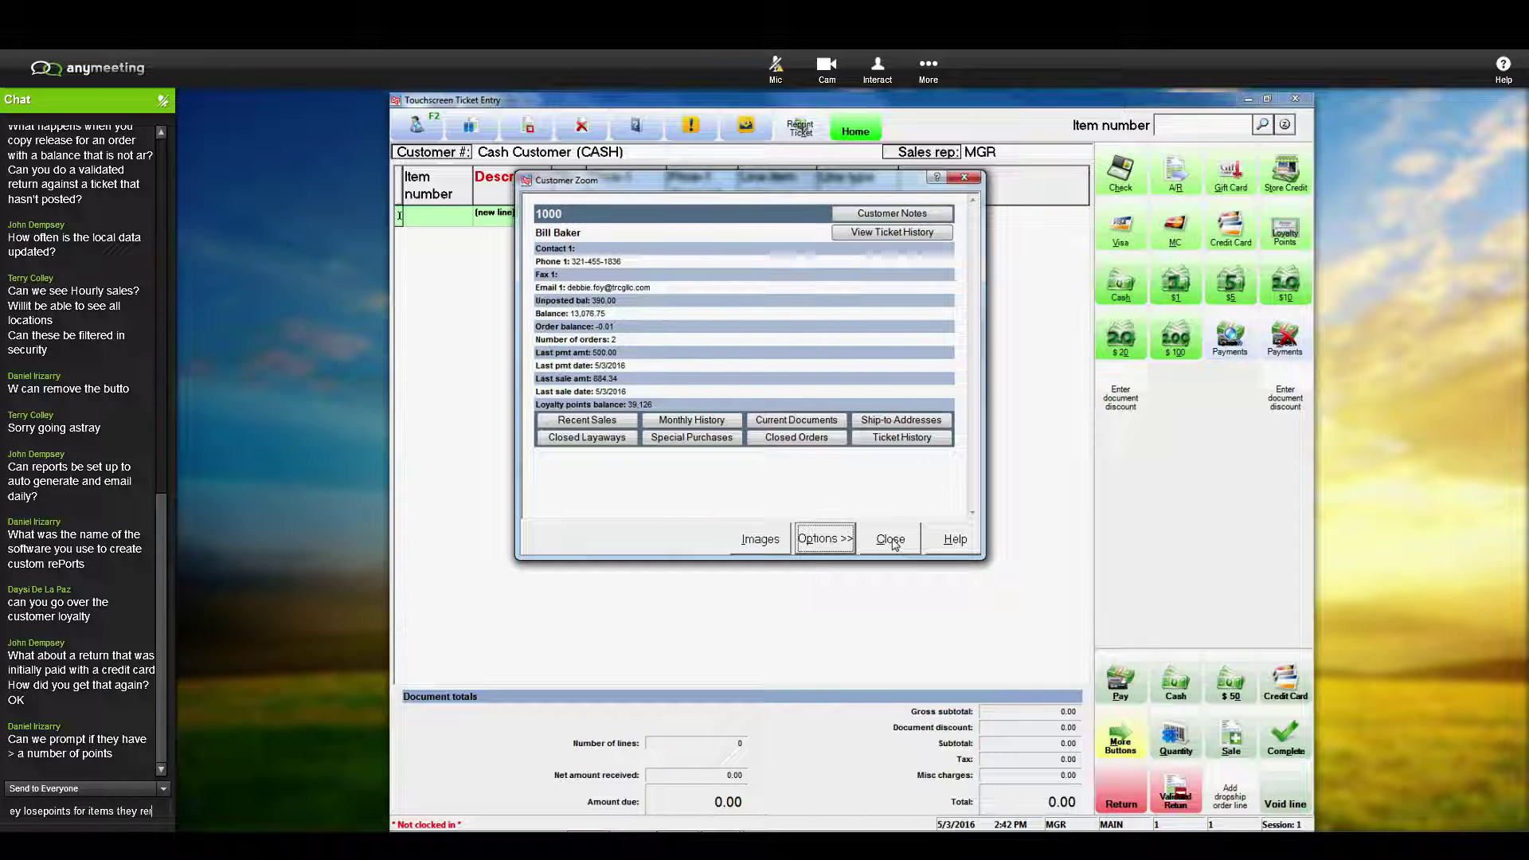
{"action": "type", "text": "tu"}
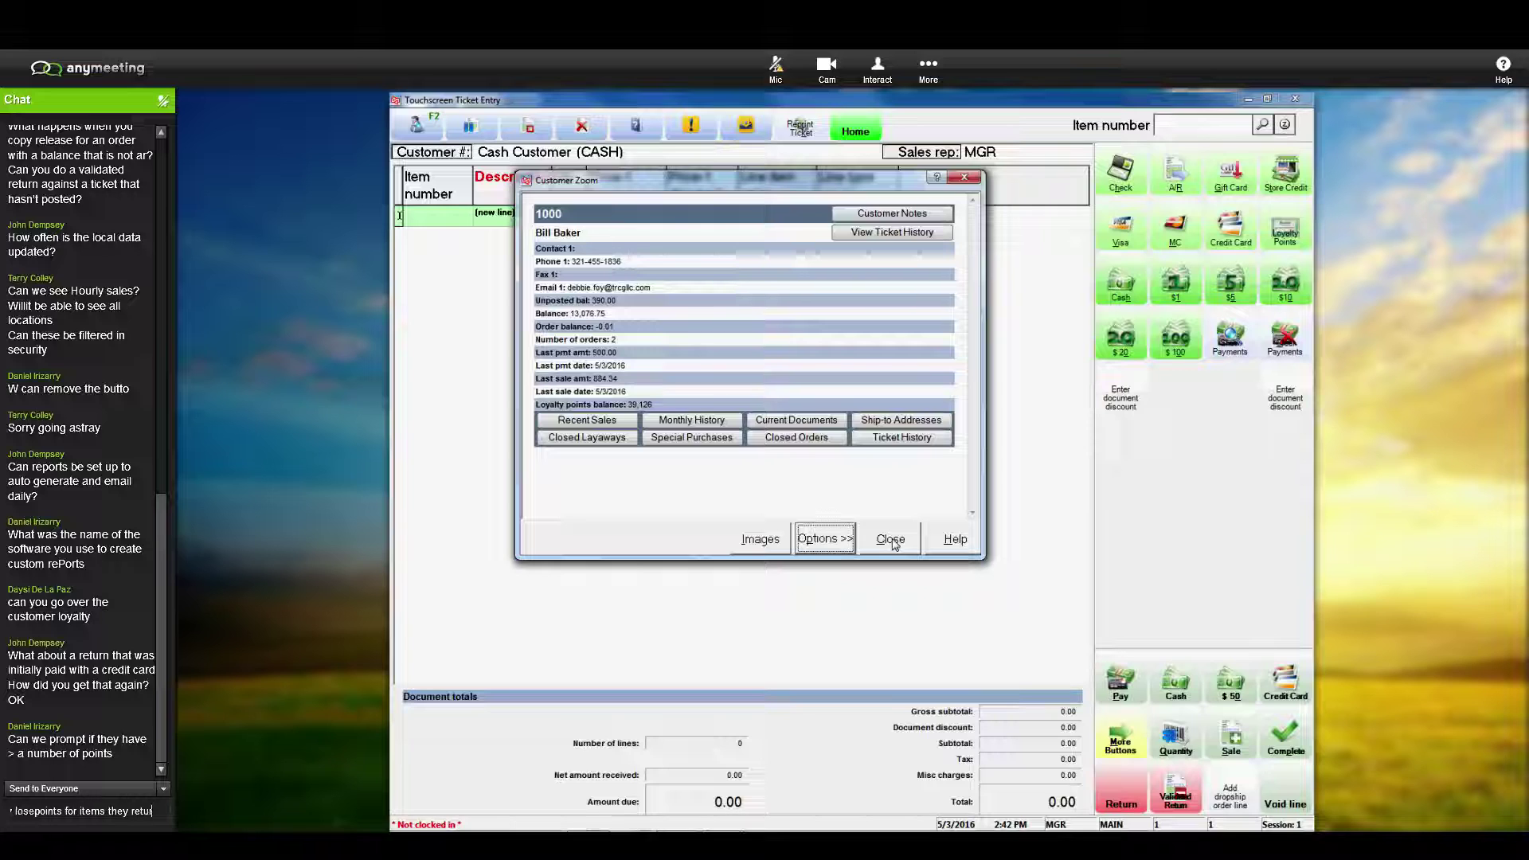
{"action": "type", "text": "rn?"}
{"action": "key", "text": "Return"}
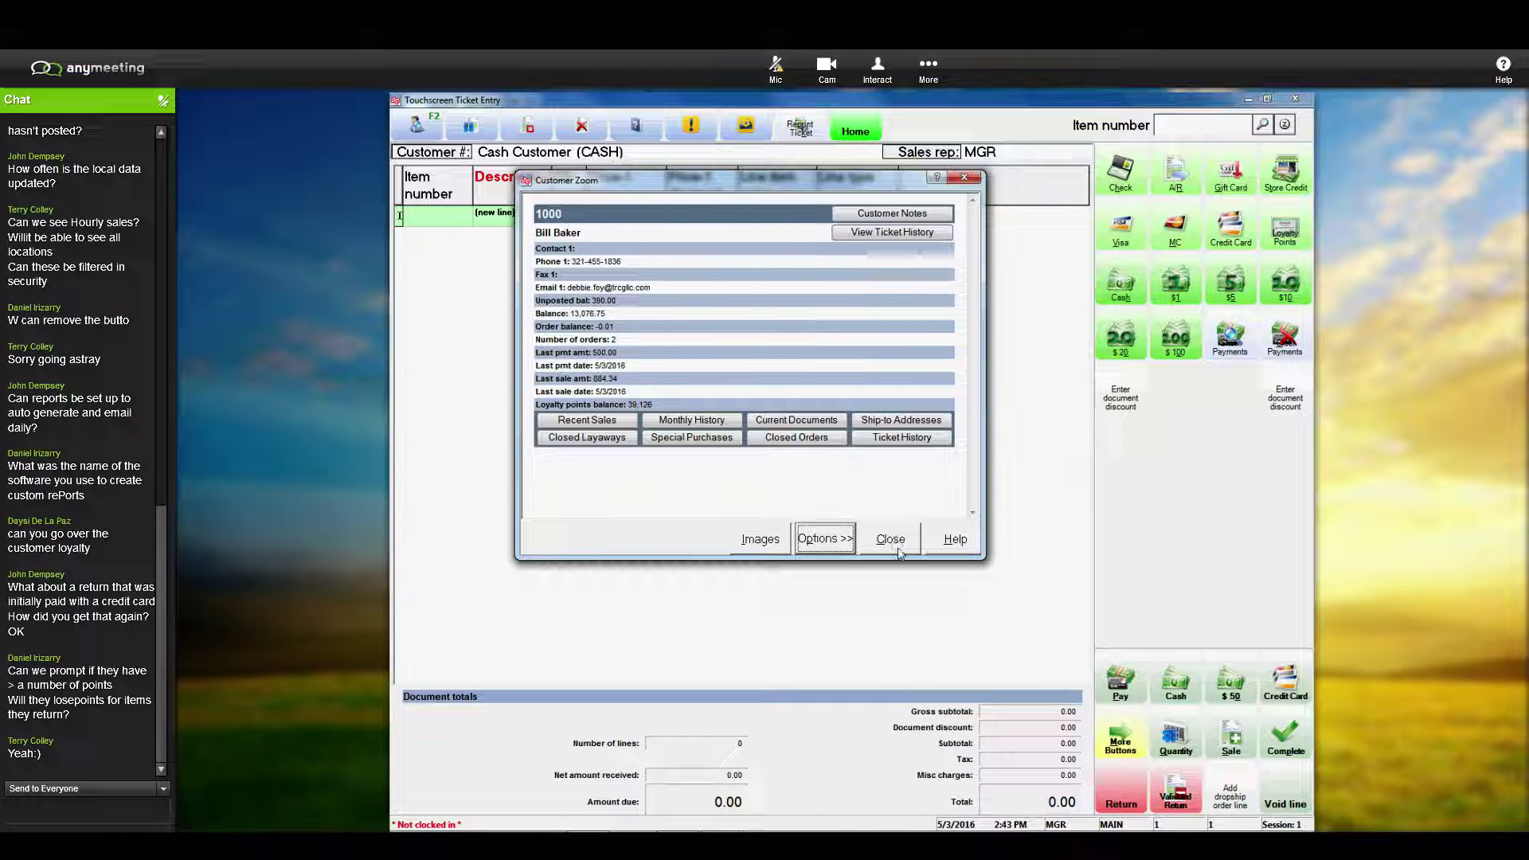
Step: Close the customer zoom and leave the customer lookup without choosing a customer
{"action": "left_click", "coordinate": [892, 546]}
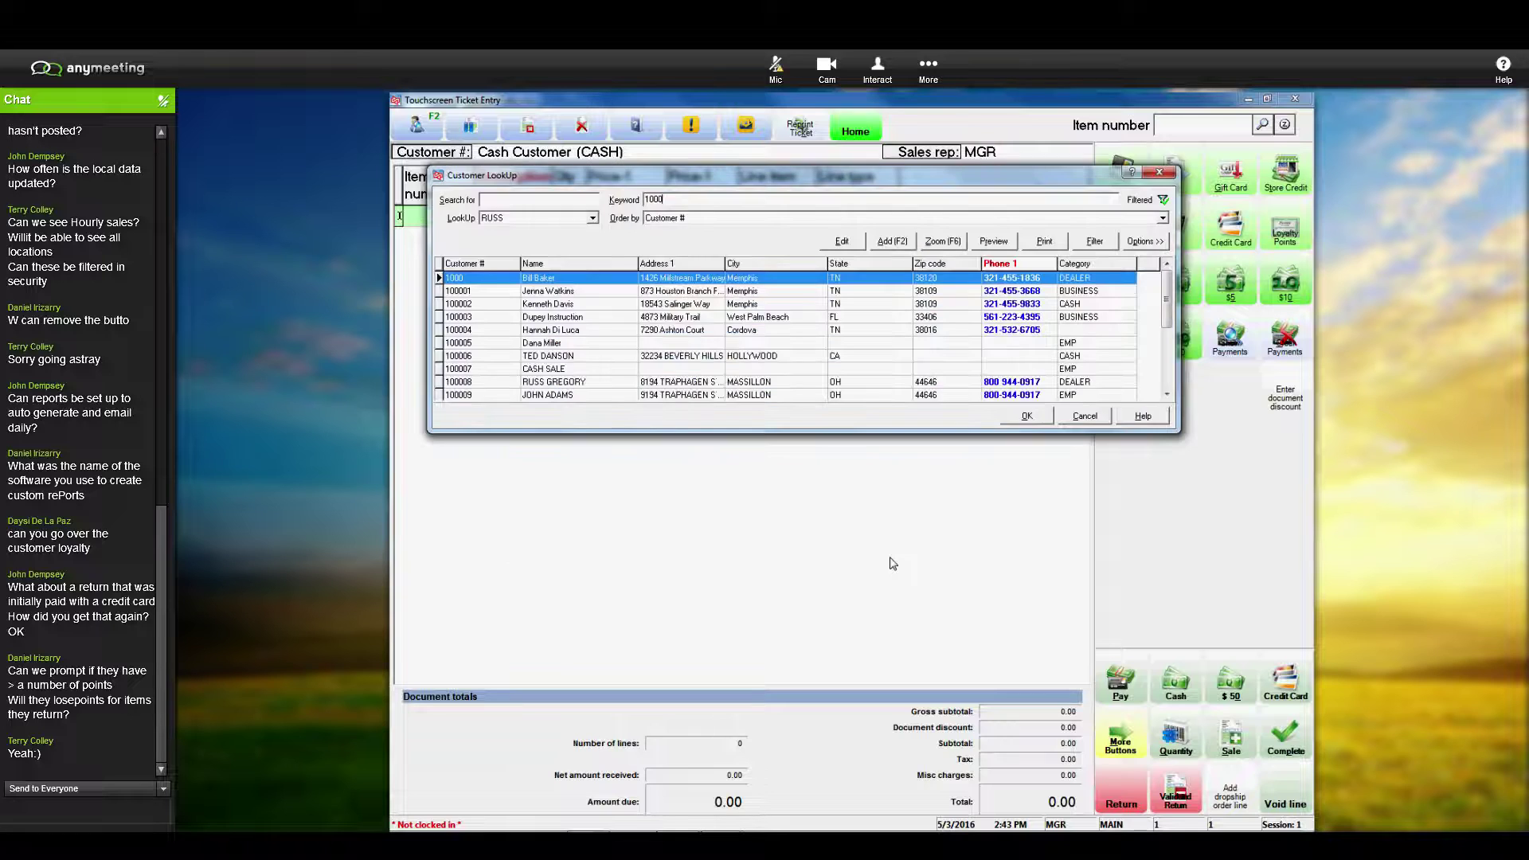
{"action": "left_click", "coordinate": [1159, 172]}
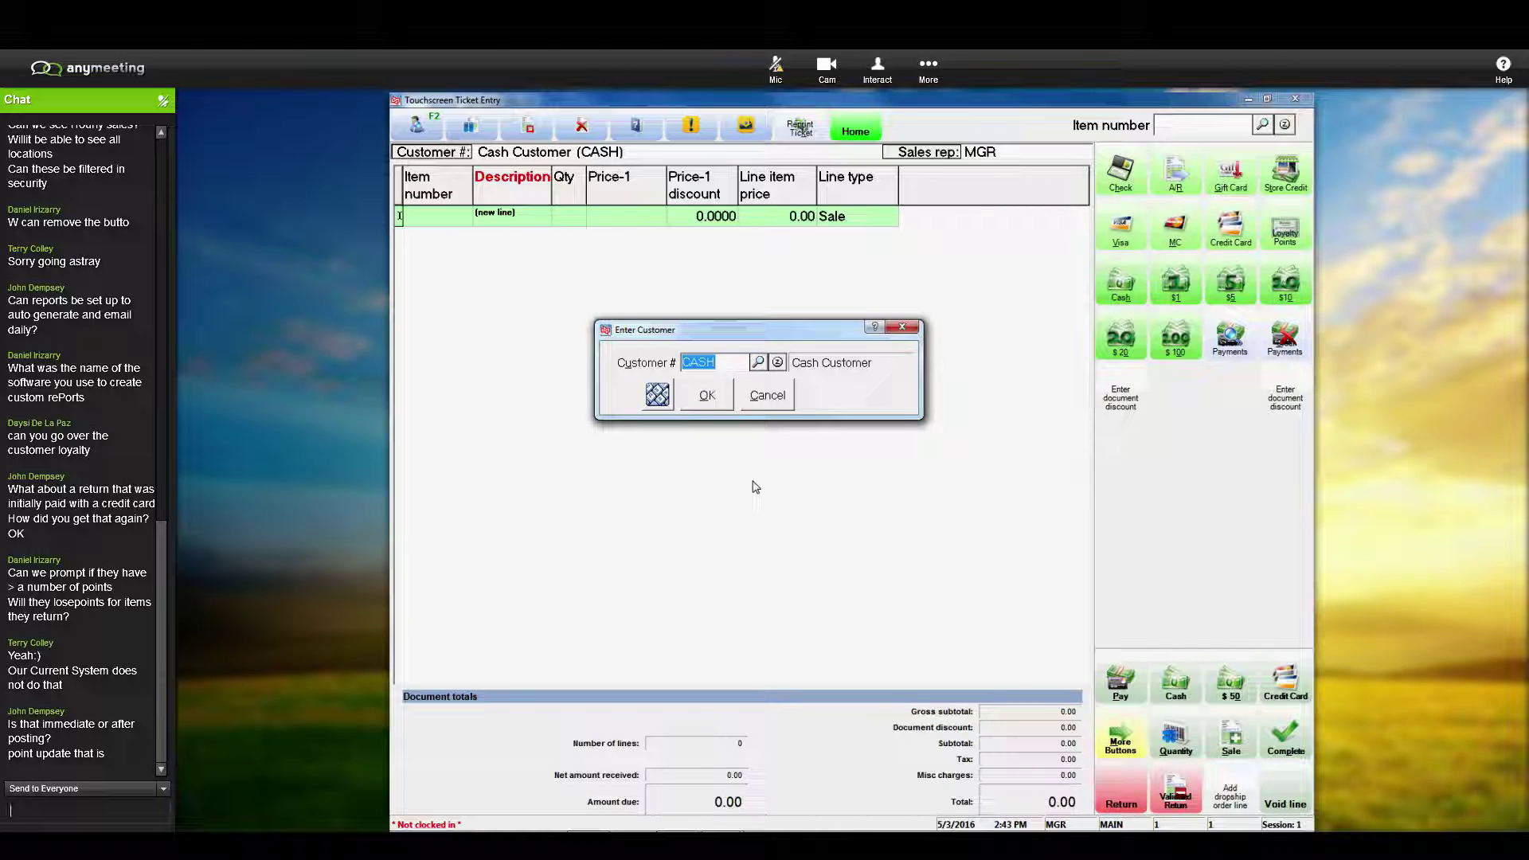
Step: Compose the chat message "Ideally we would want the points only to be available when they reach a specific amount and only usable in that amount"
{"action": "type", "text": "Ideally we would want the poi"}
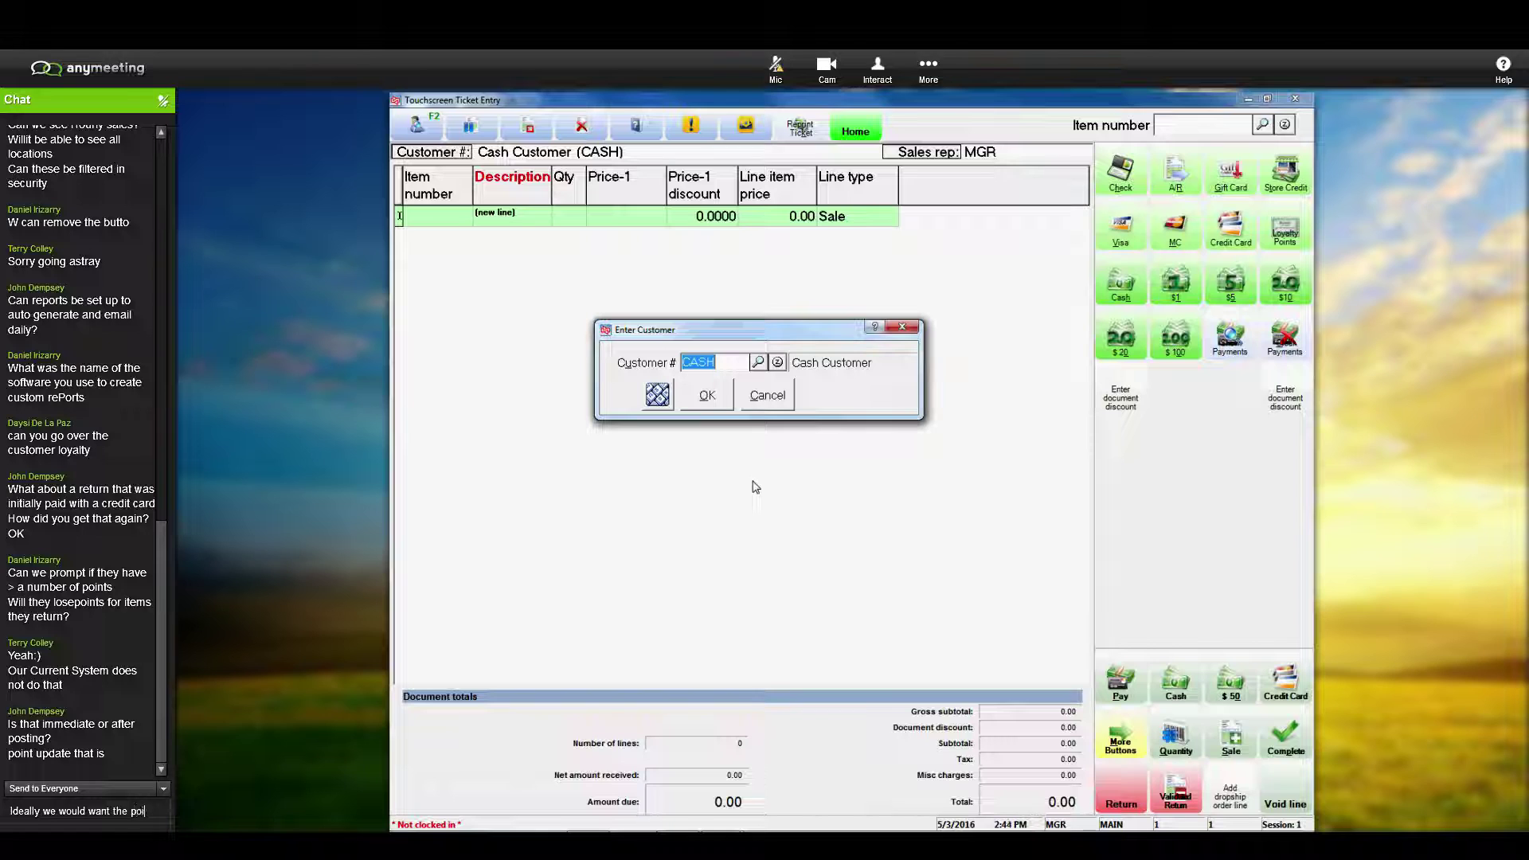
{"action": "type", "text": "nts only to be a"}
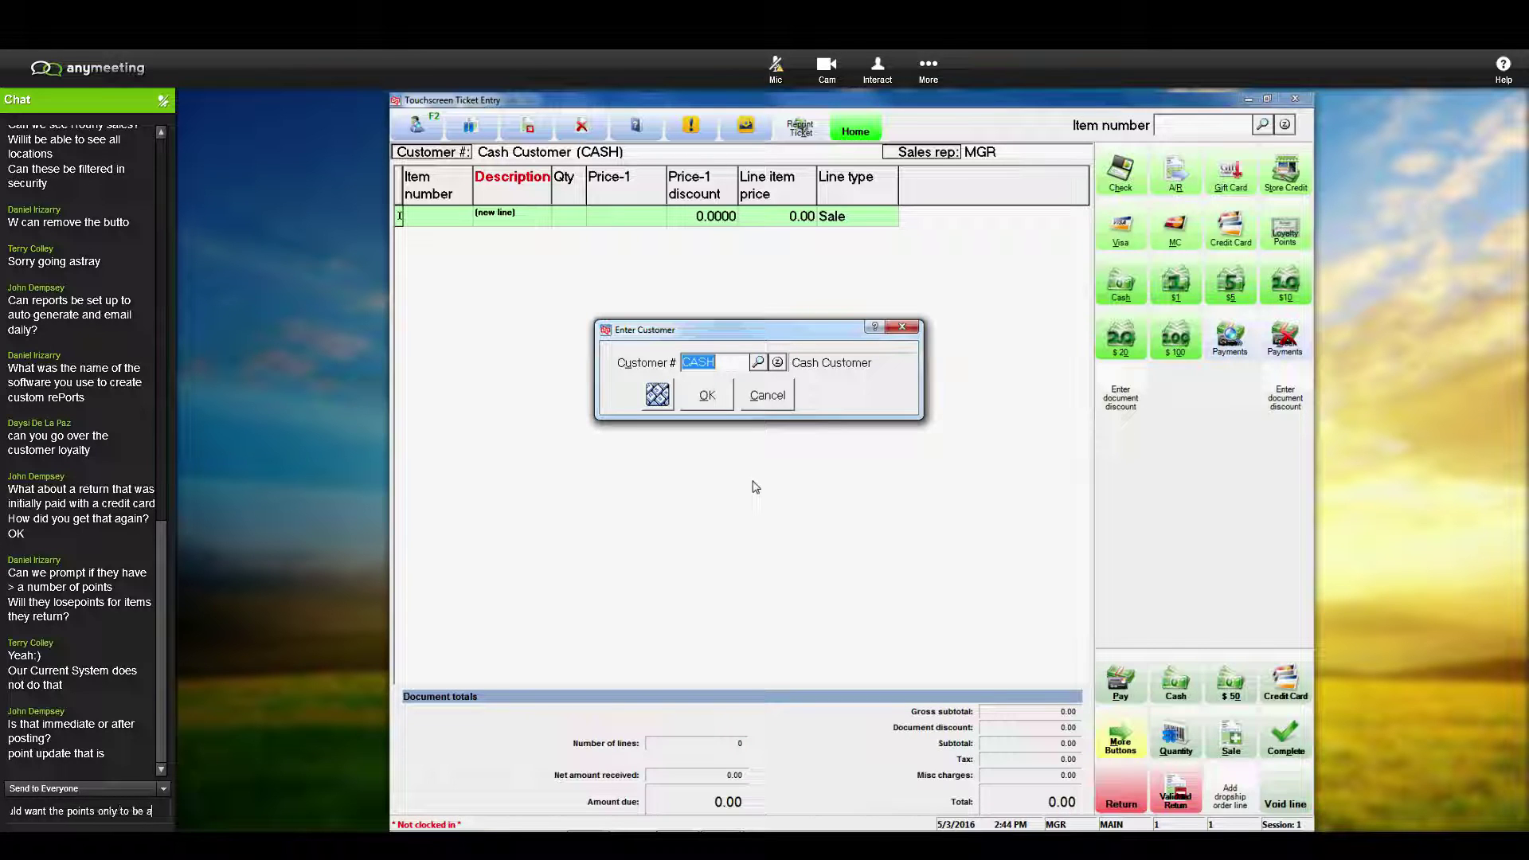
{"action": "type", "text": "vailable when they read"}
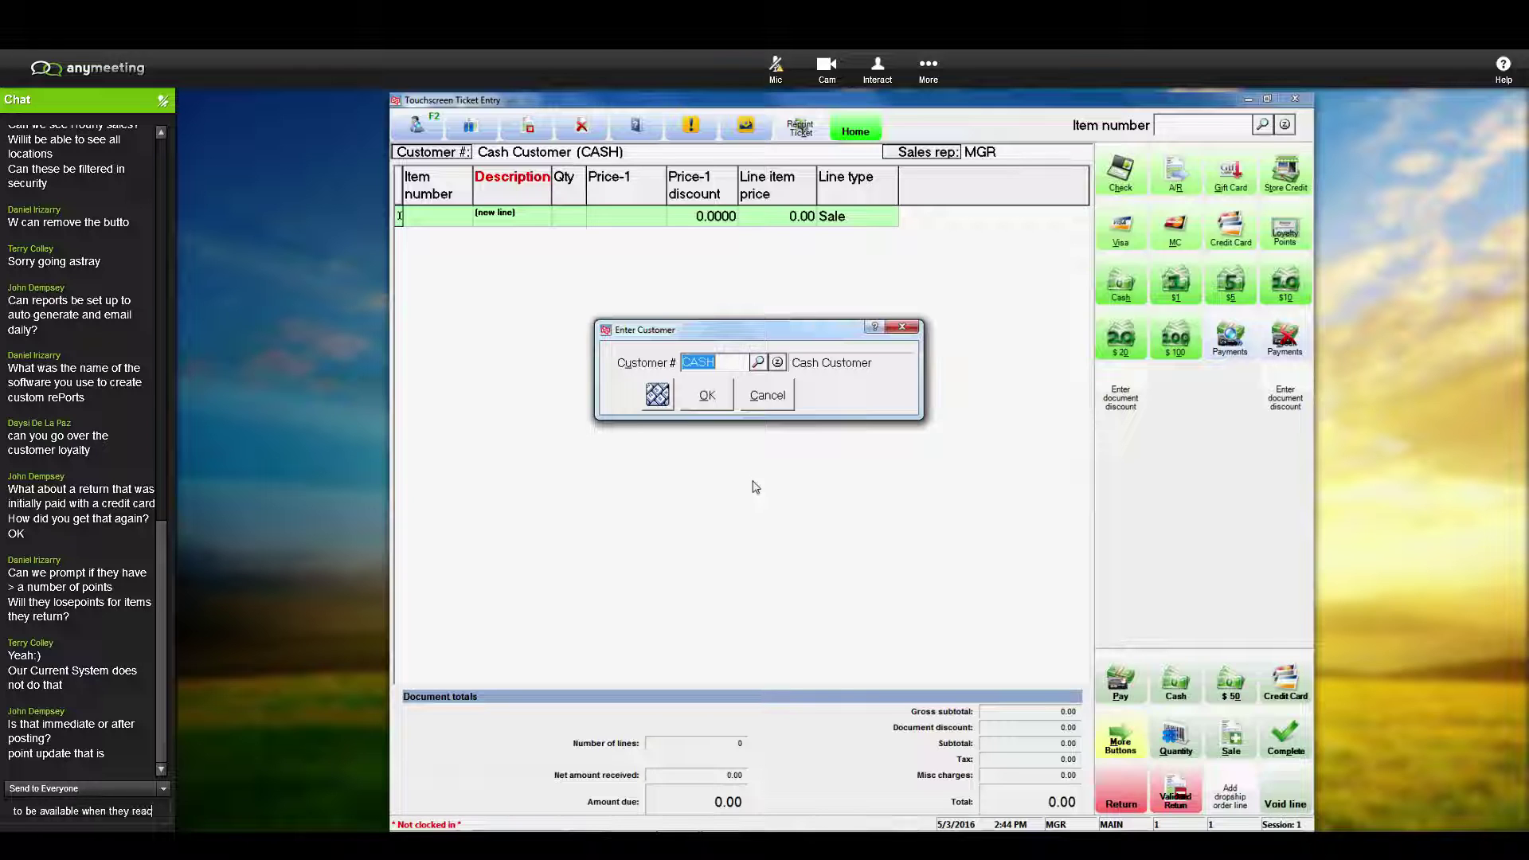
{"action": "type", "text": "h a s"}
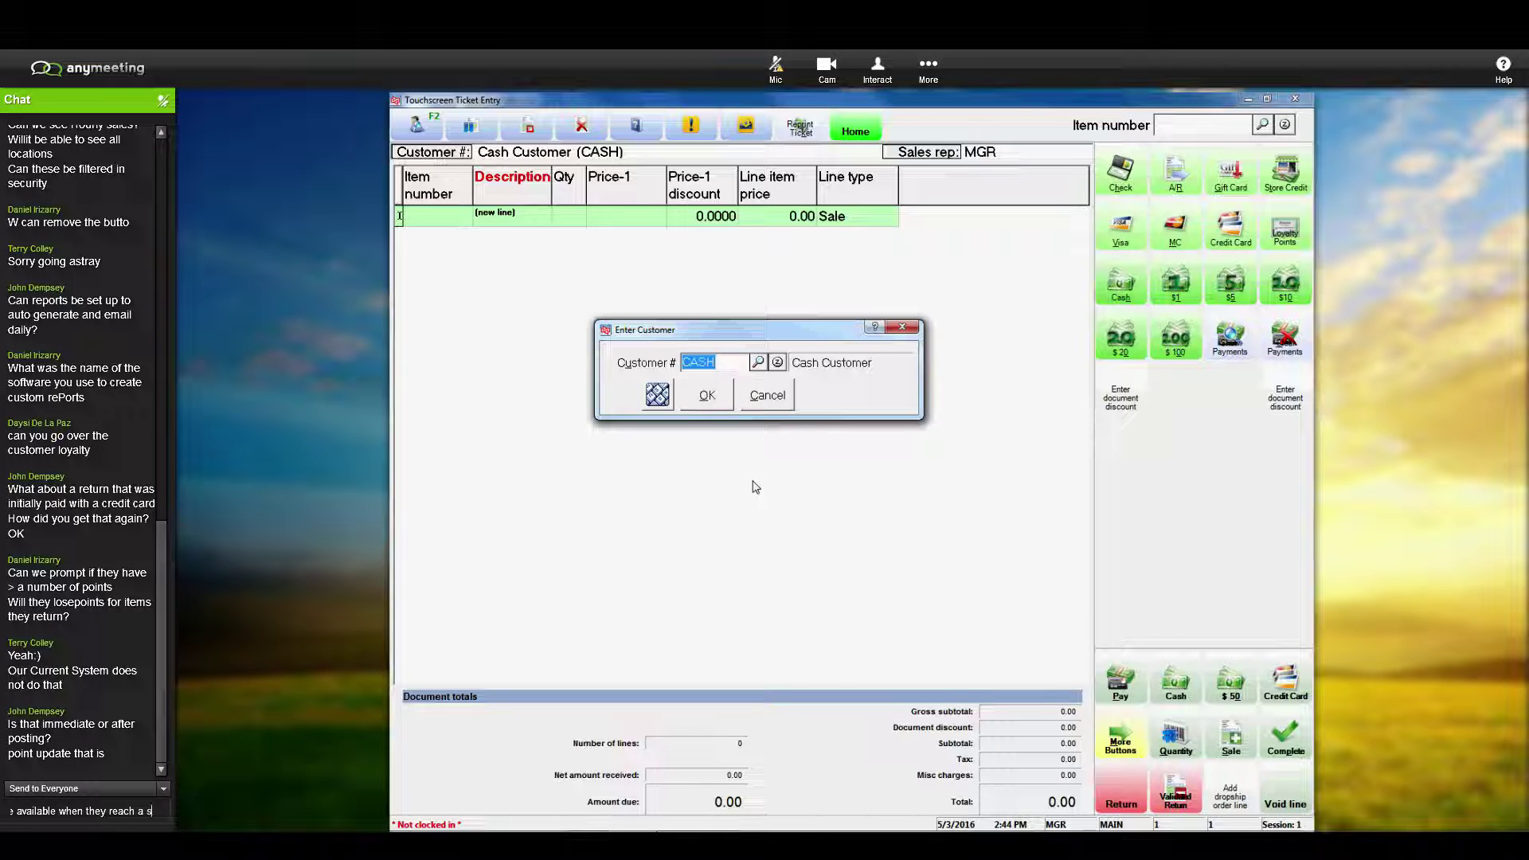
{"action": "type", "text": "pecific "}
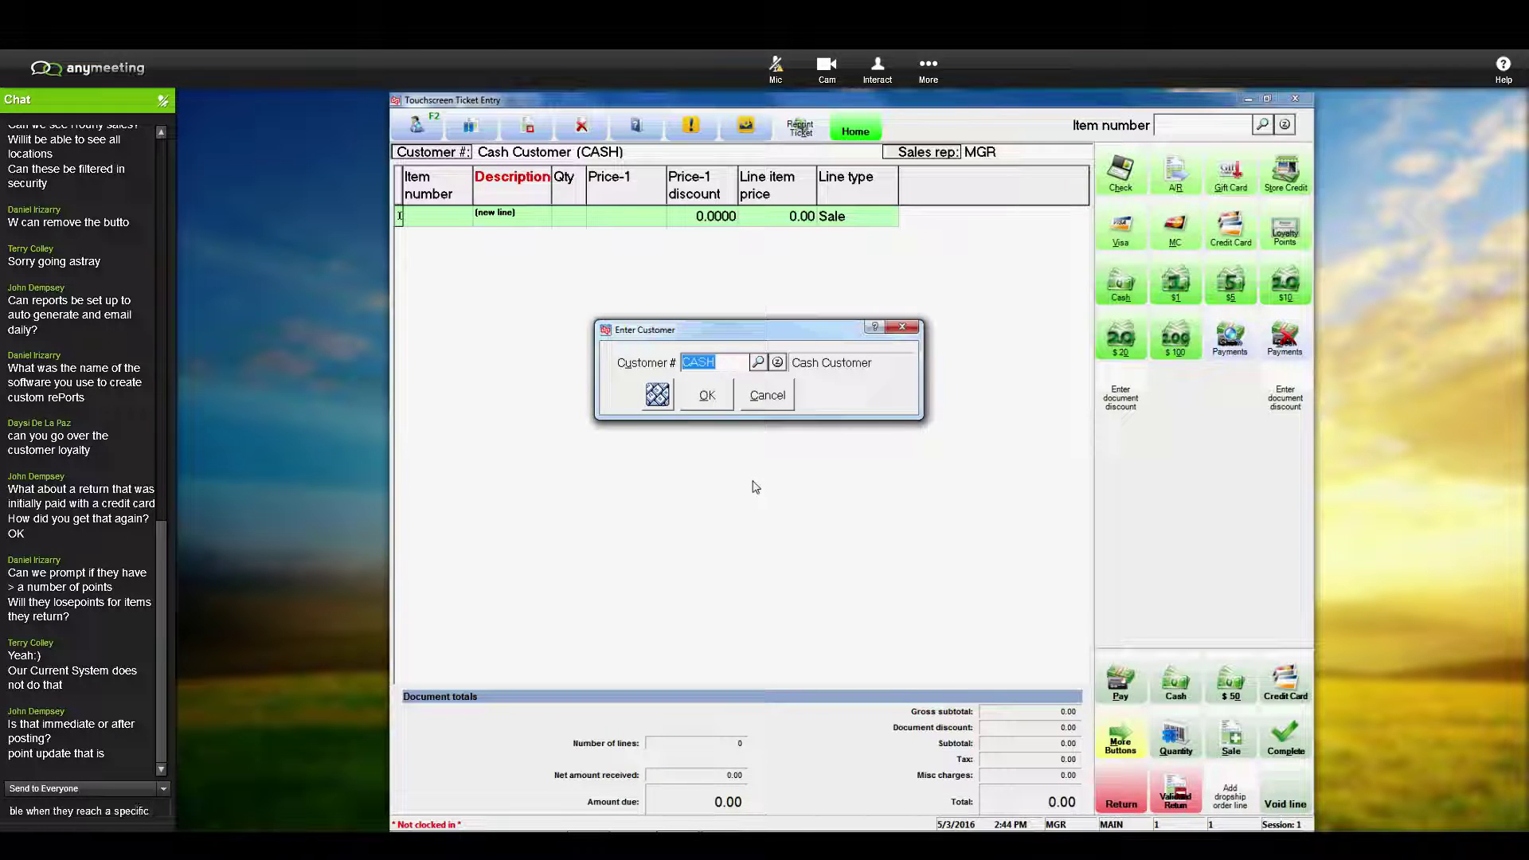
{"action": "type", "text": "amount and"}
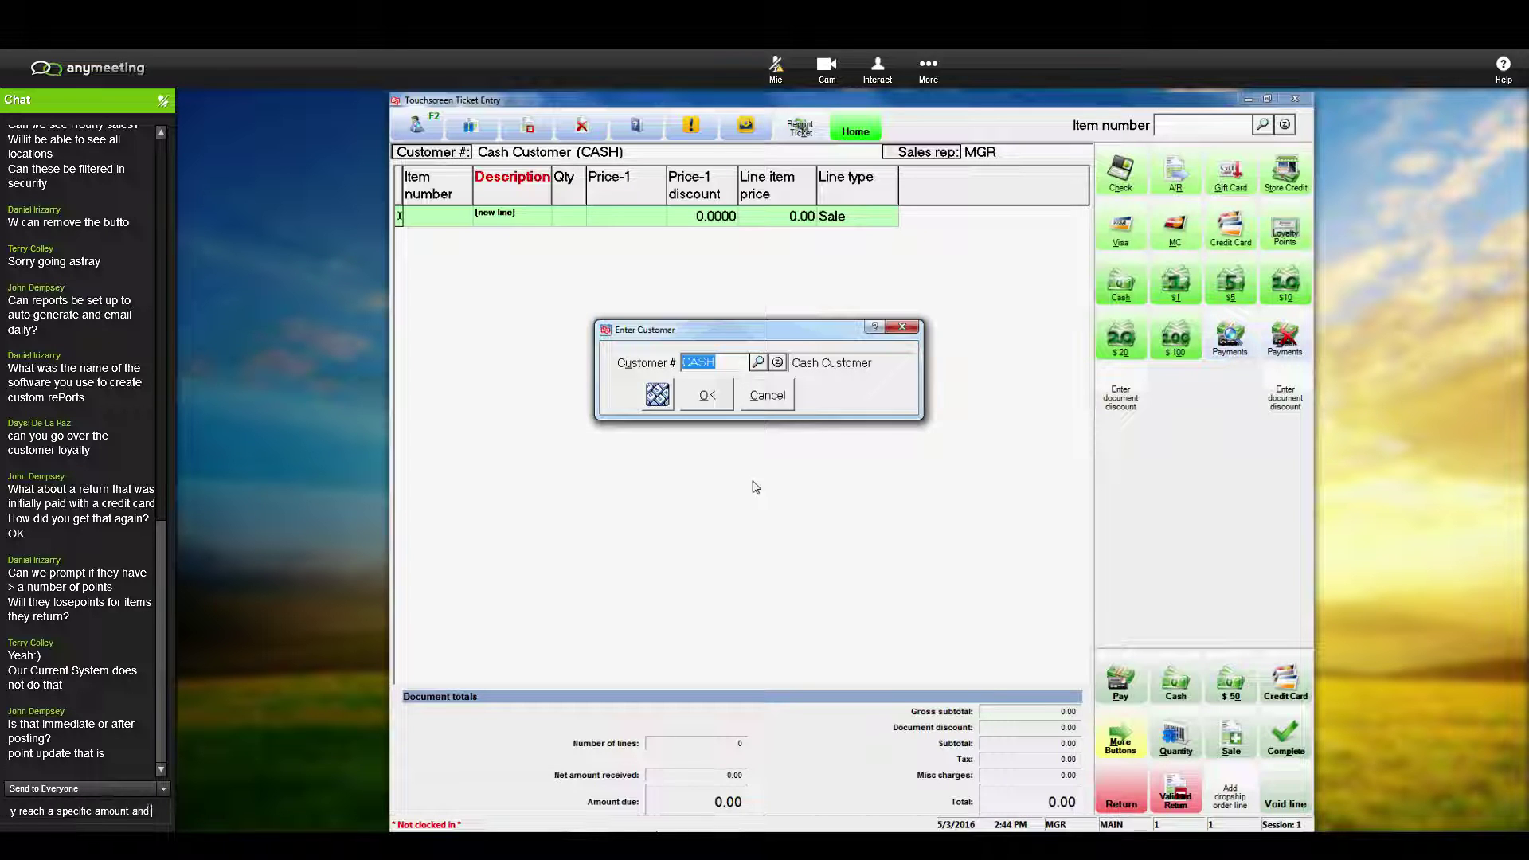
{"action": "type", "text": " only"}
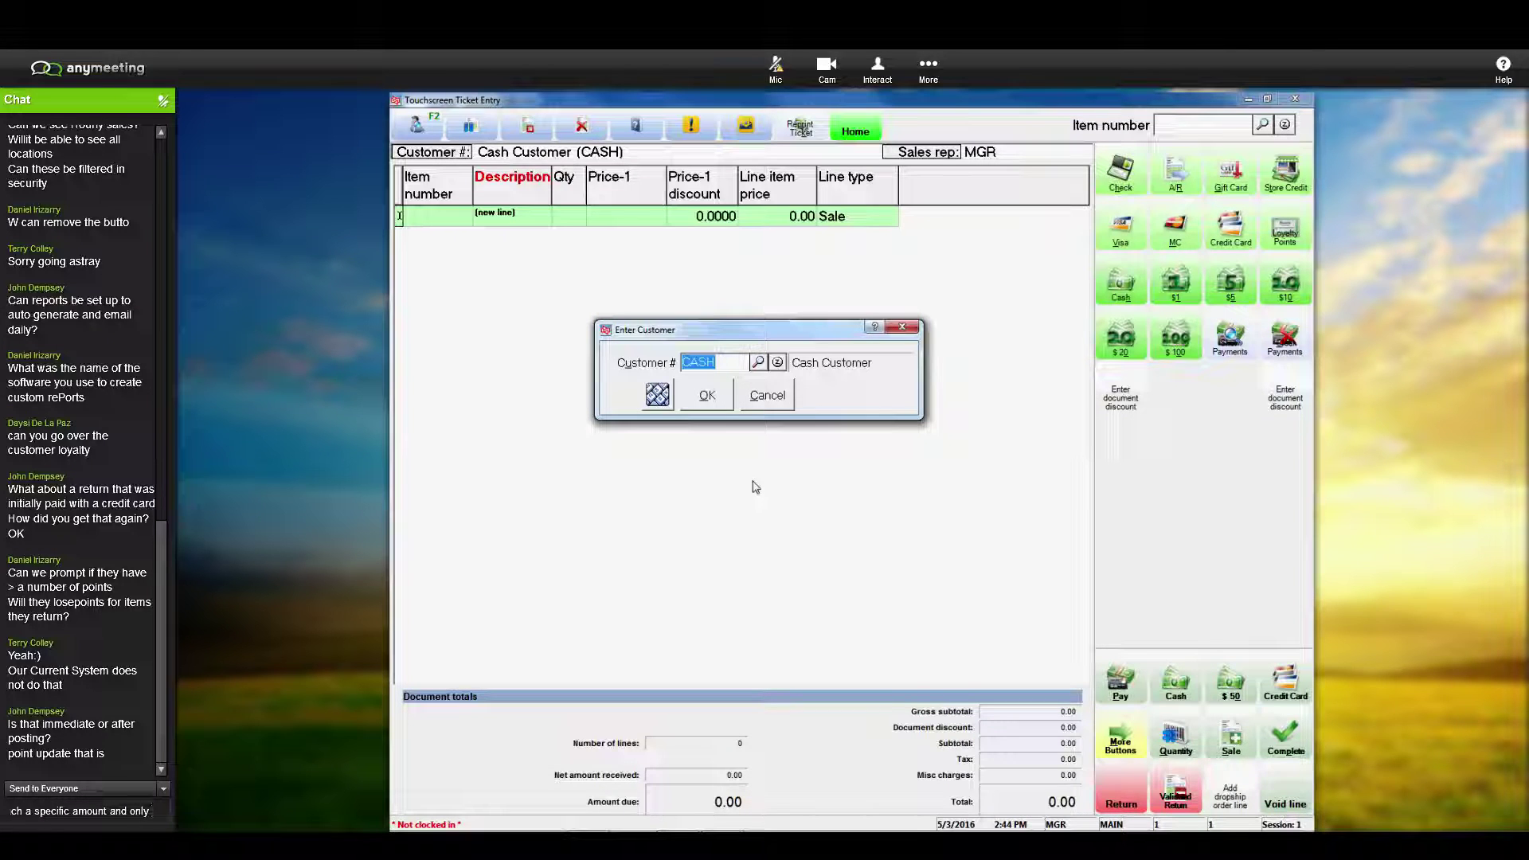
{"action": "type", "text": " usable"}
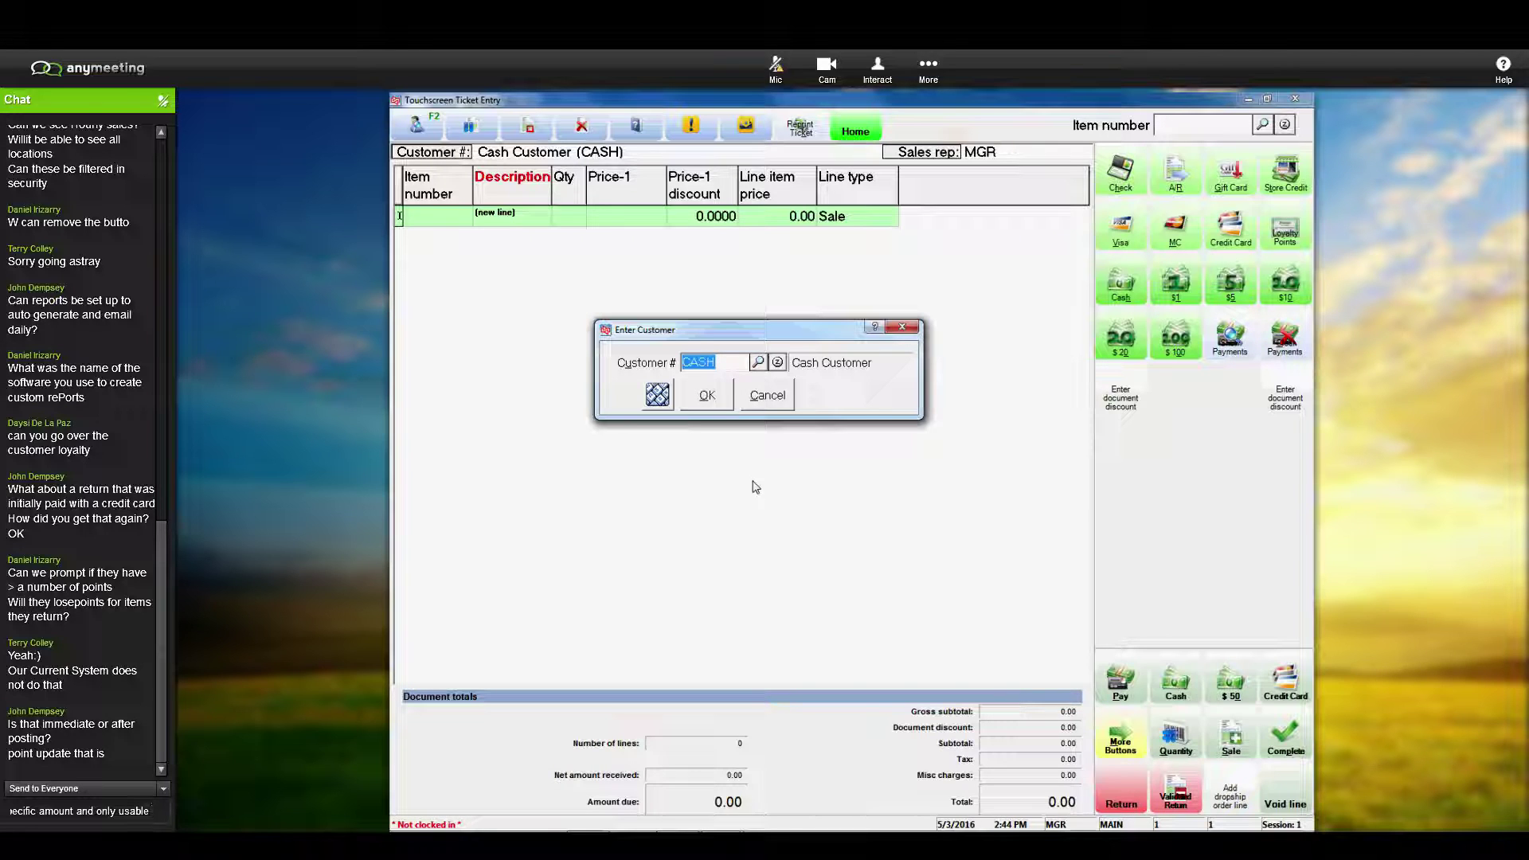
{"action": "type", "text": " in that a"}
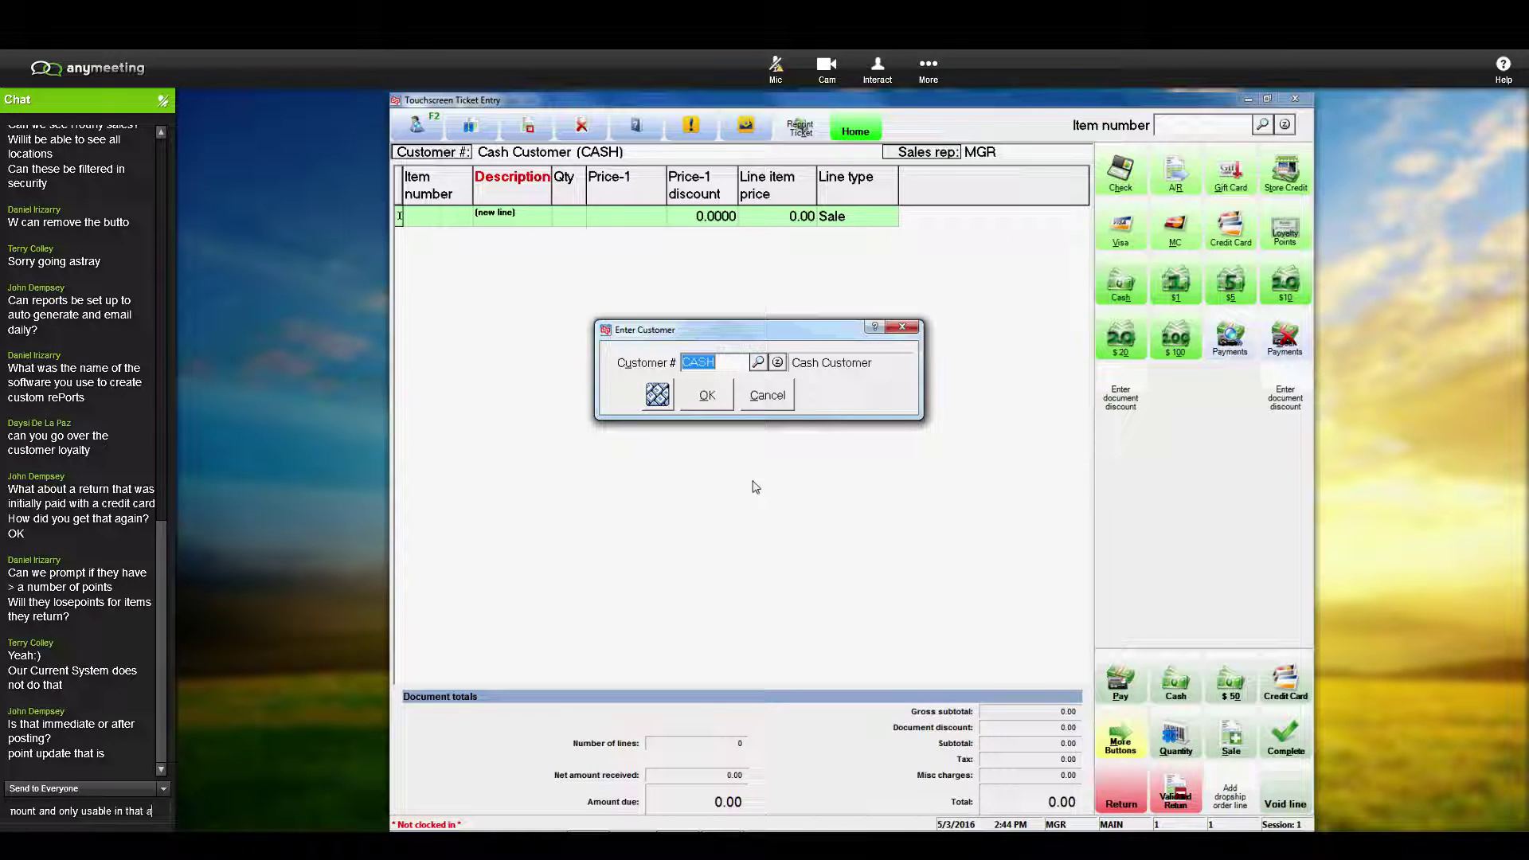
{"action": "type", "text": "mount"}
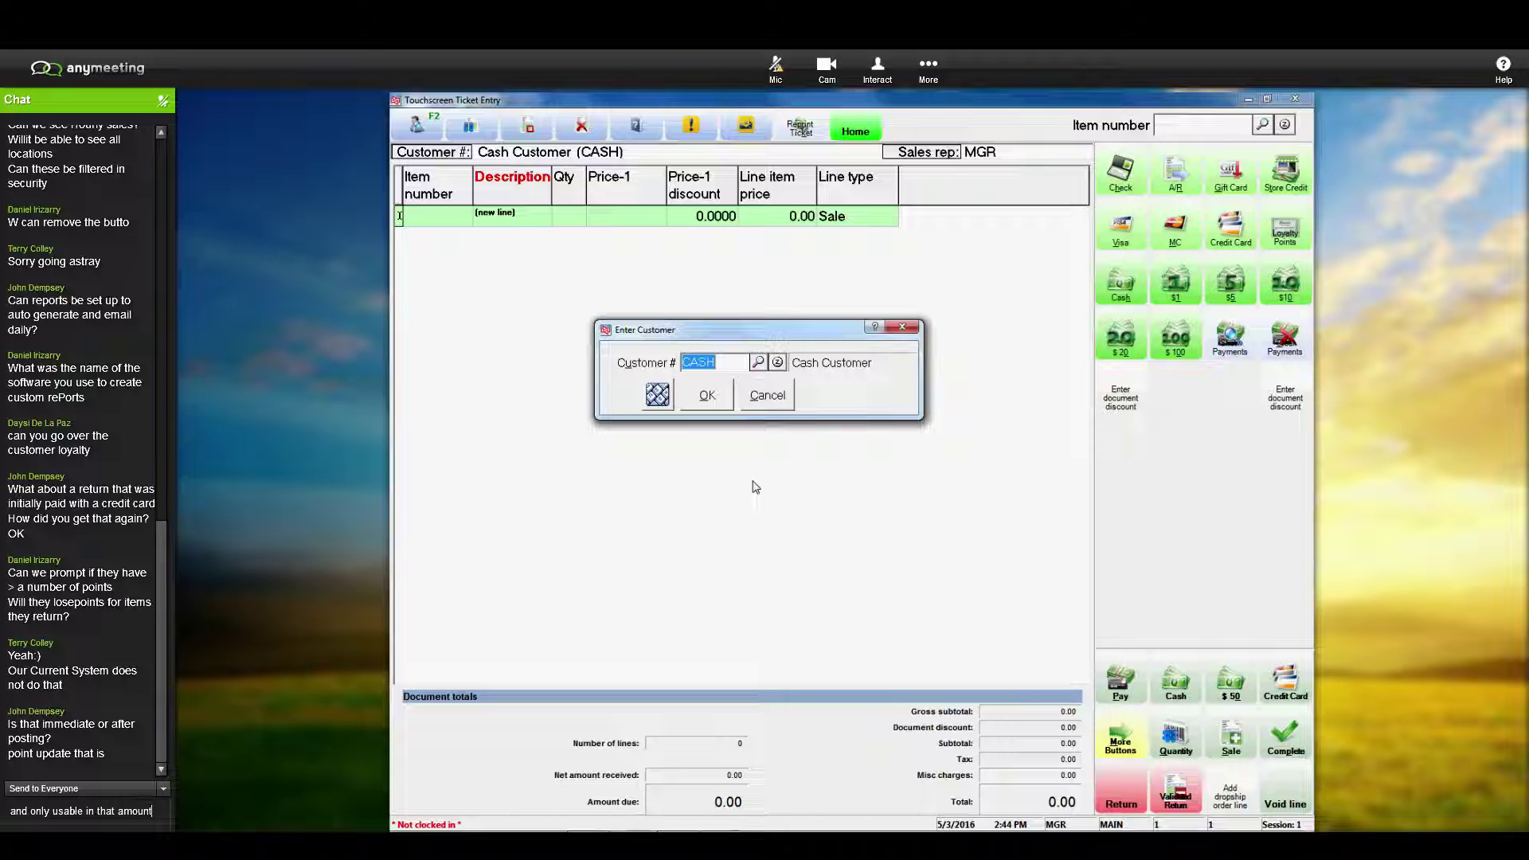
Step: Add "Also, it would let the cashier know they have attained that amount of points" and send the chat message to everyone
{"action": "type", "text": ".  Also"}
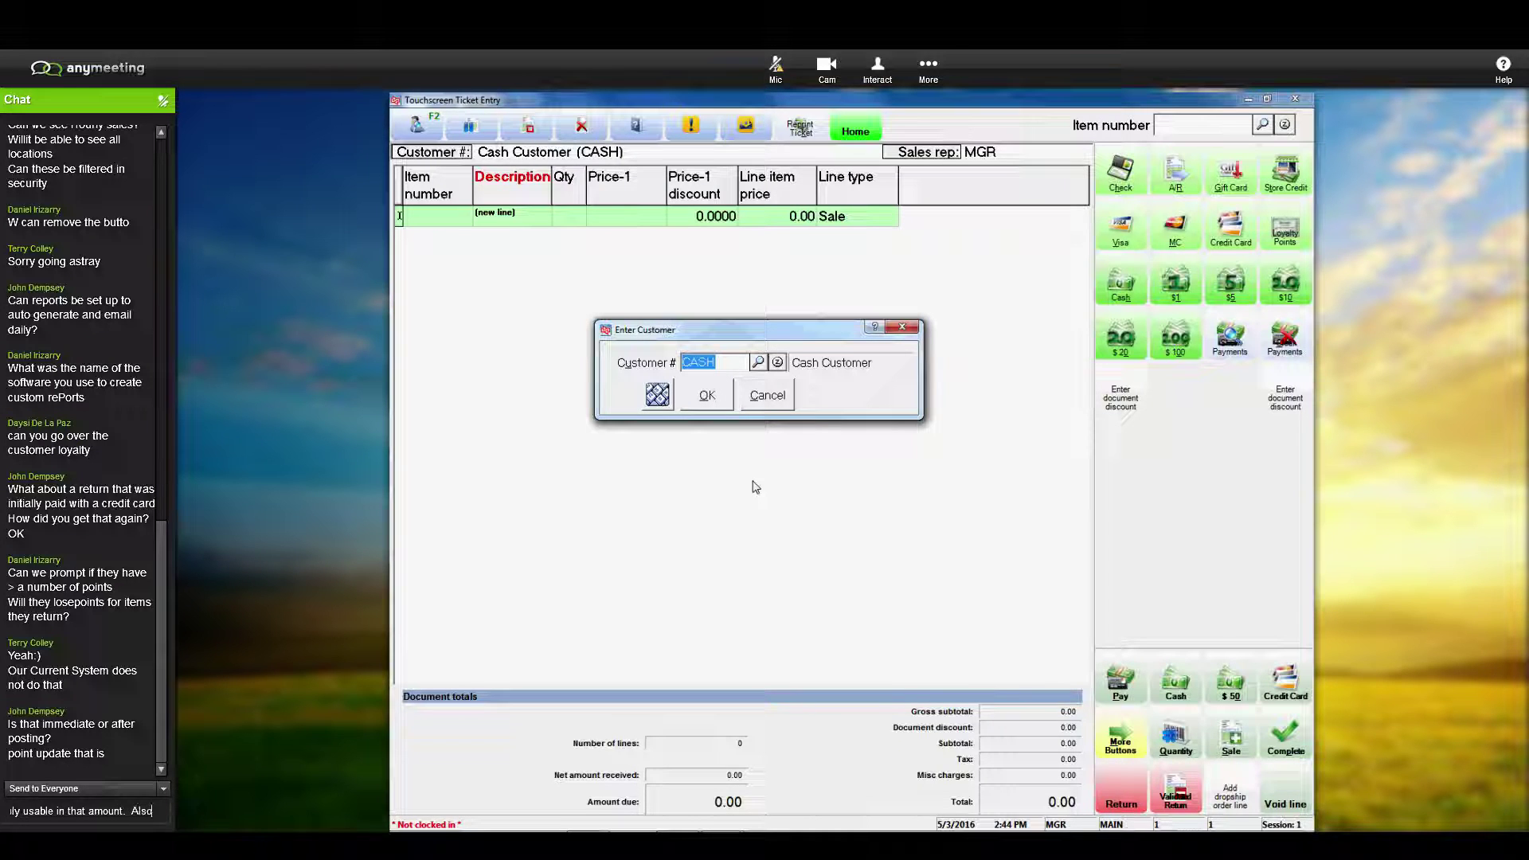
{"action": "type", "text": ", it would let the cas"}
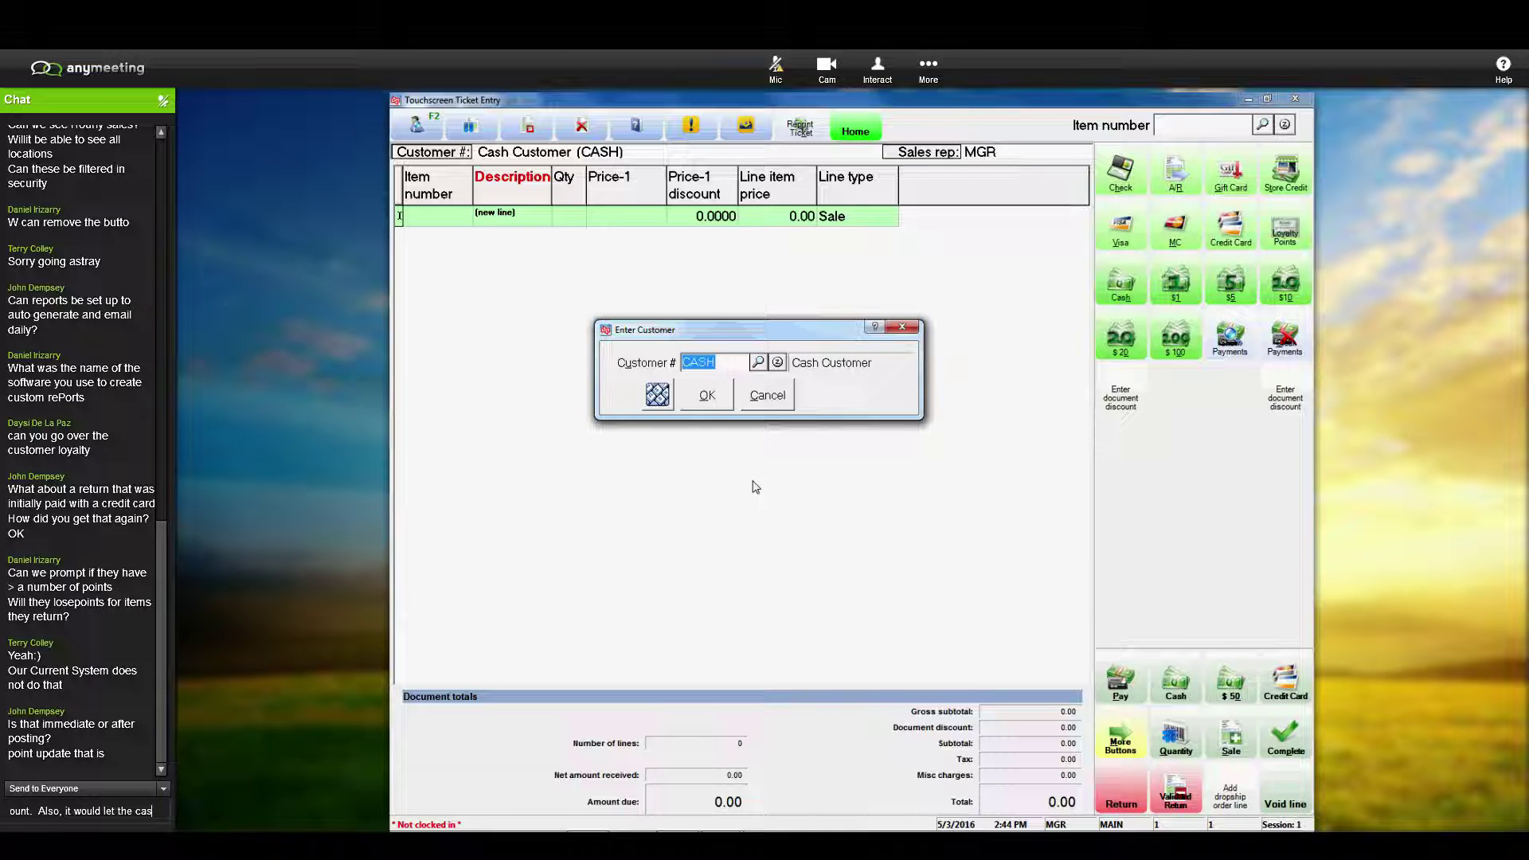
{"action": "type", "text": "hier know they ha"}
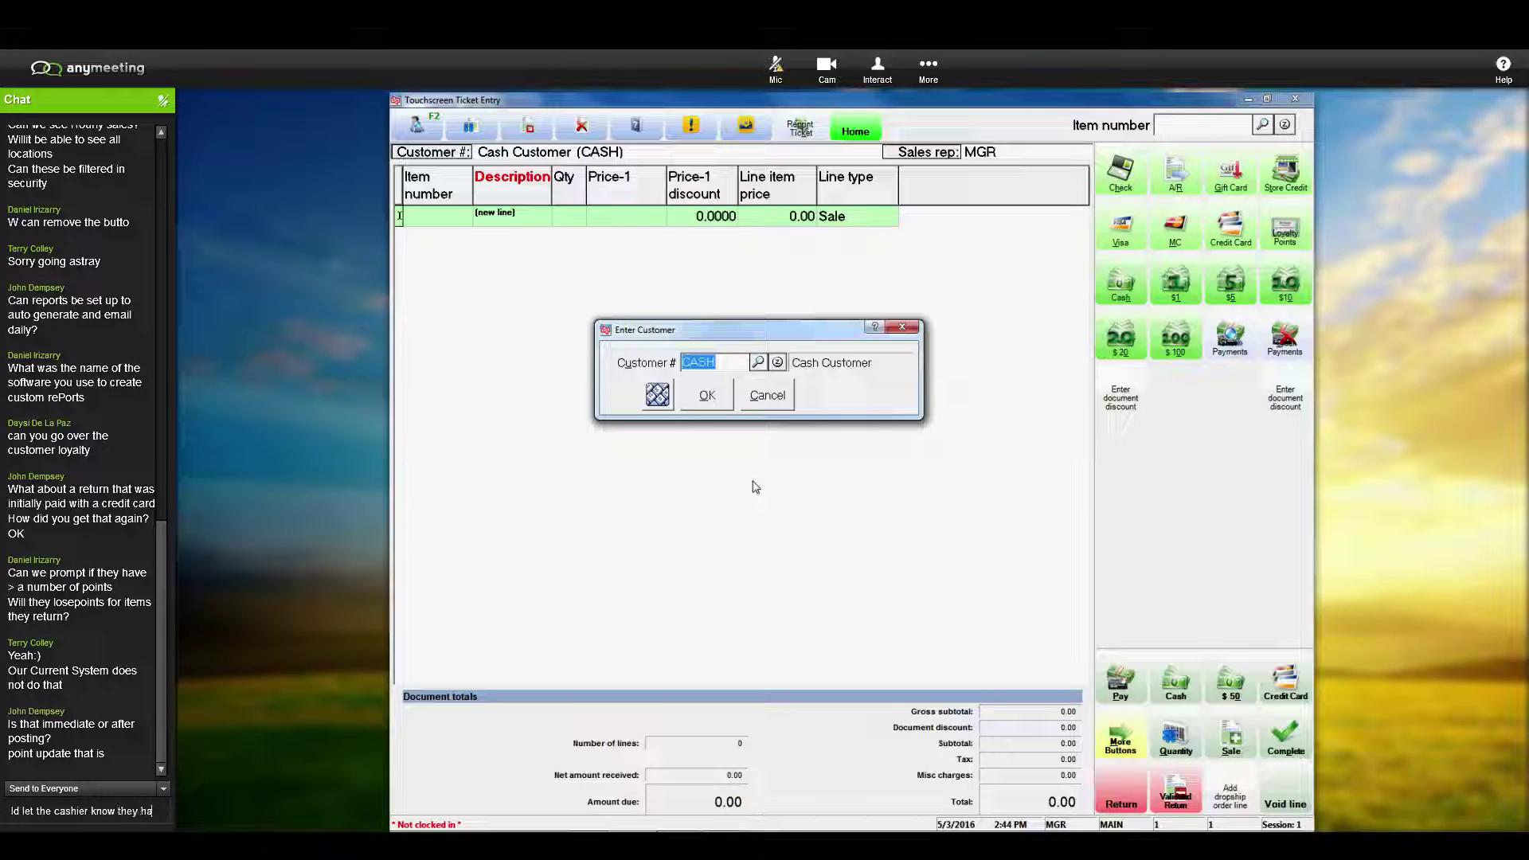
{"action": "type", "text": "ve "}
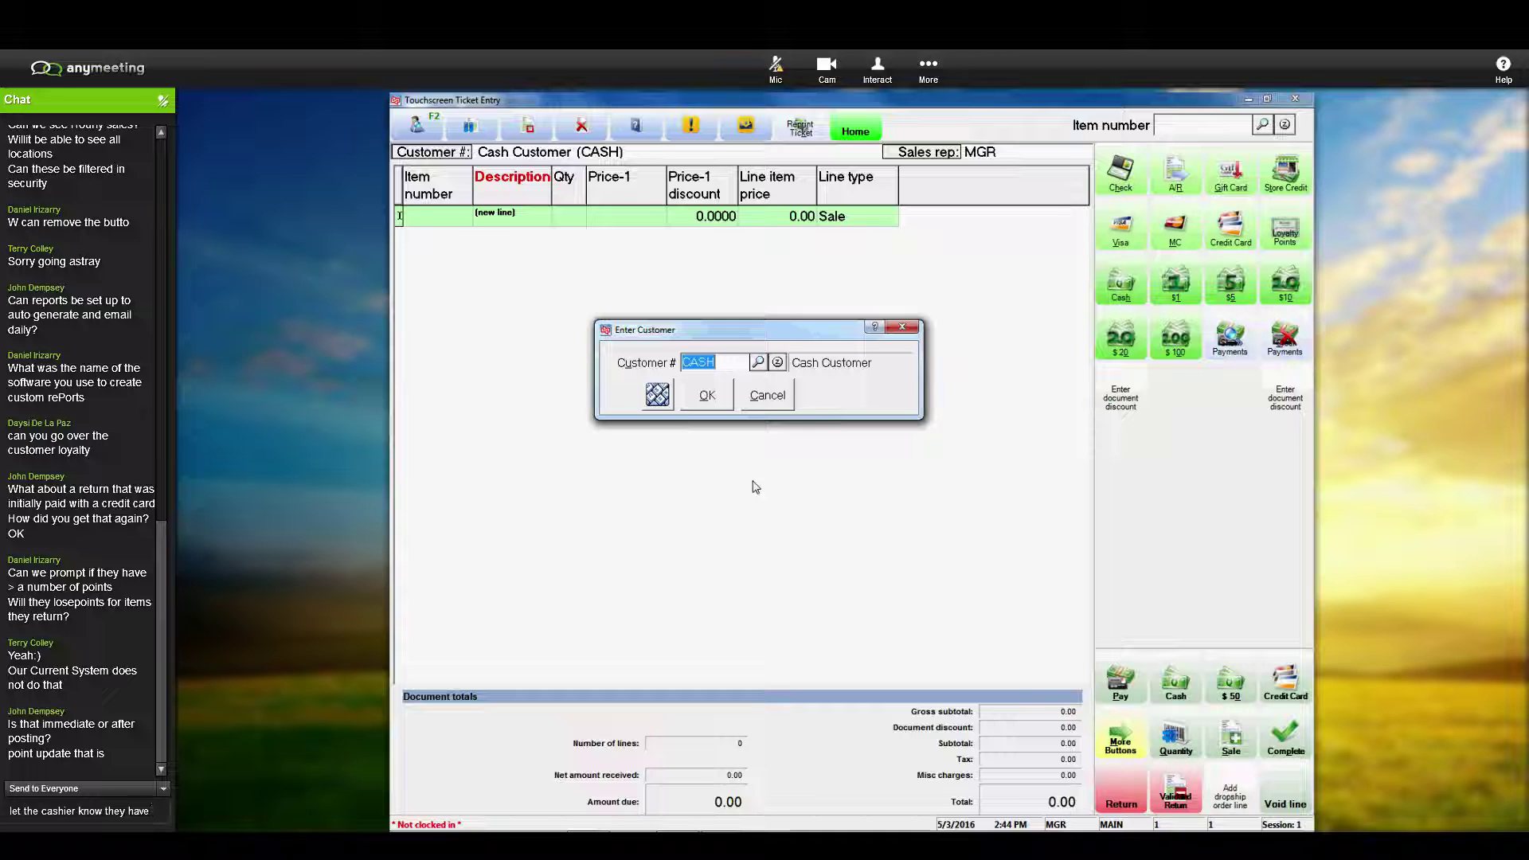
{"action": "type", "text": "attain"}
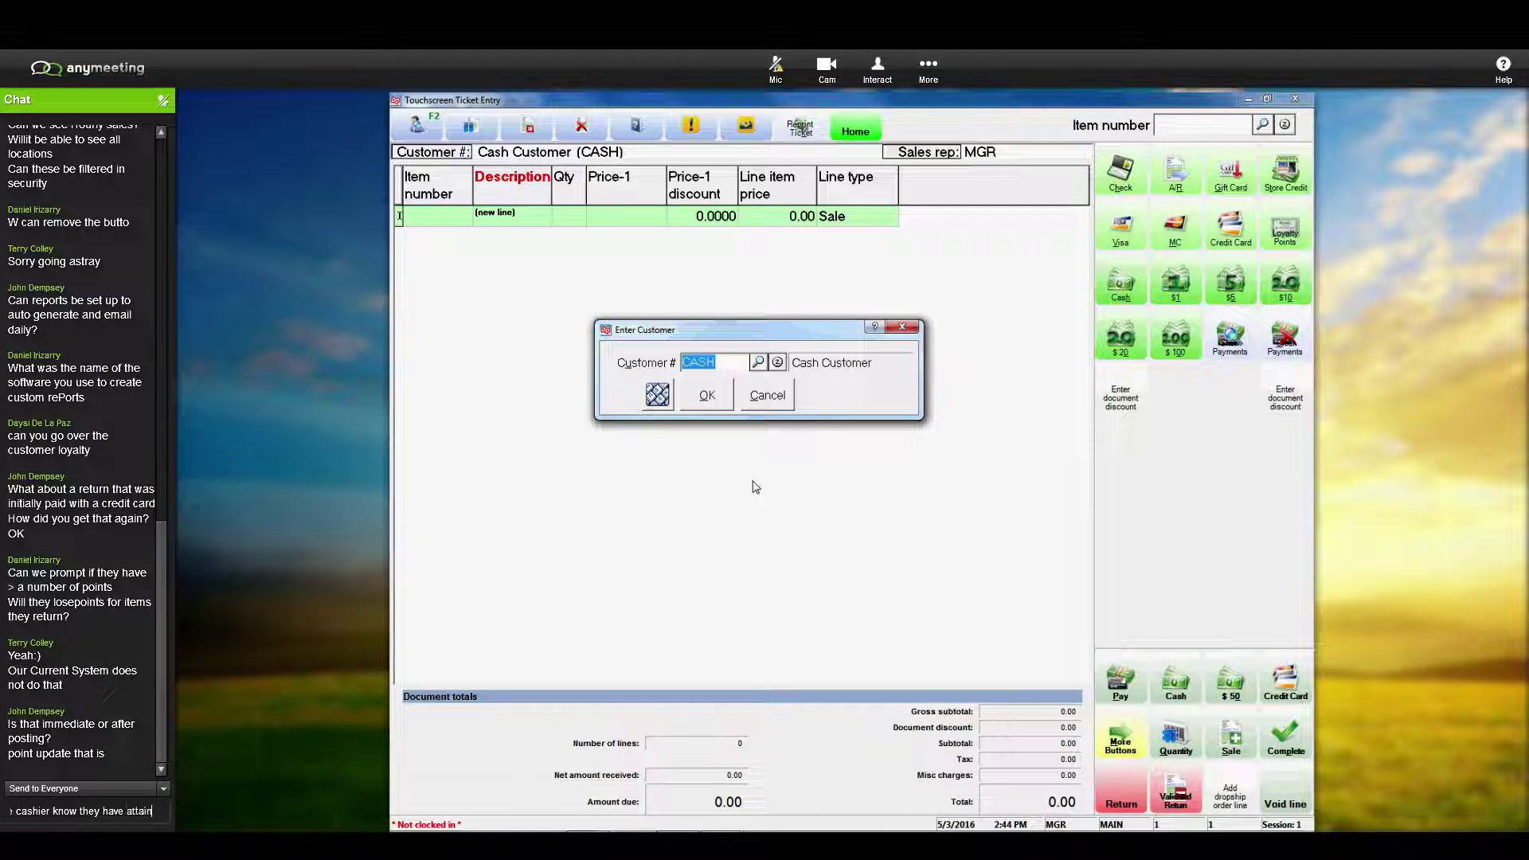
{"action": "type", "text": "ed that "}
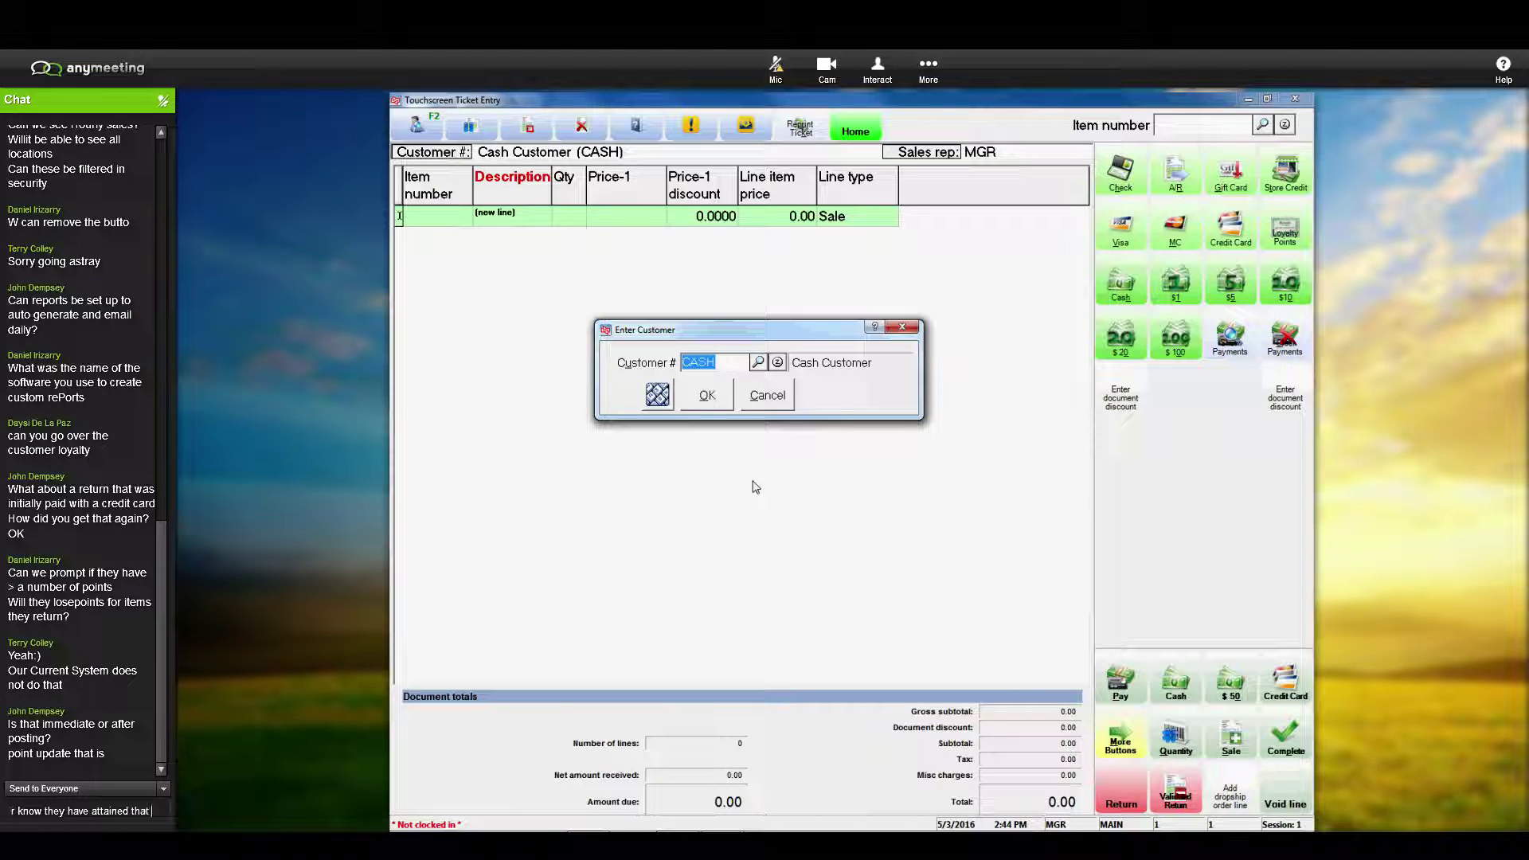
{"action": "type", "text": "amount of points"}
{"action": "key", "text": "Return"}
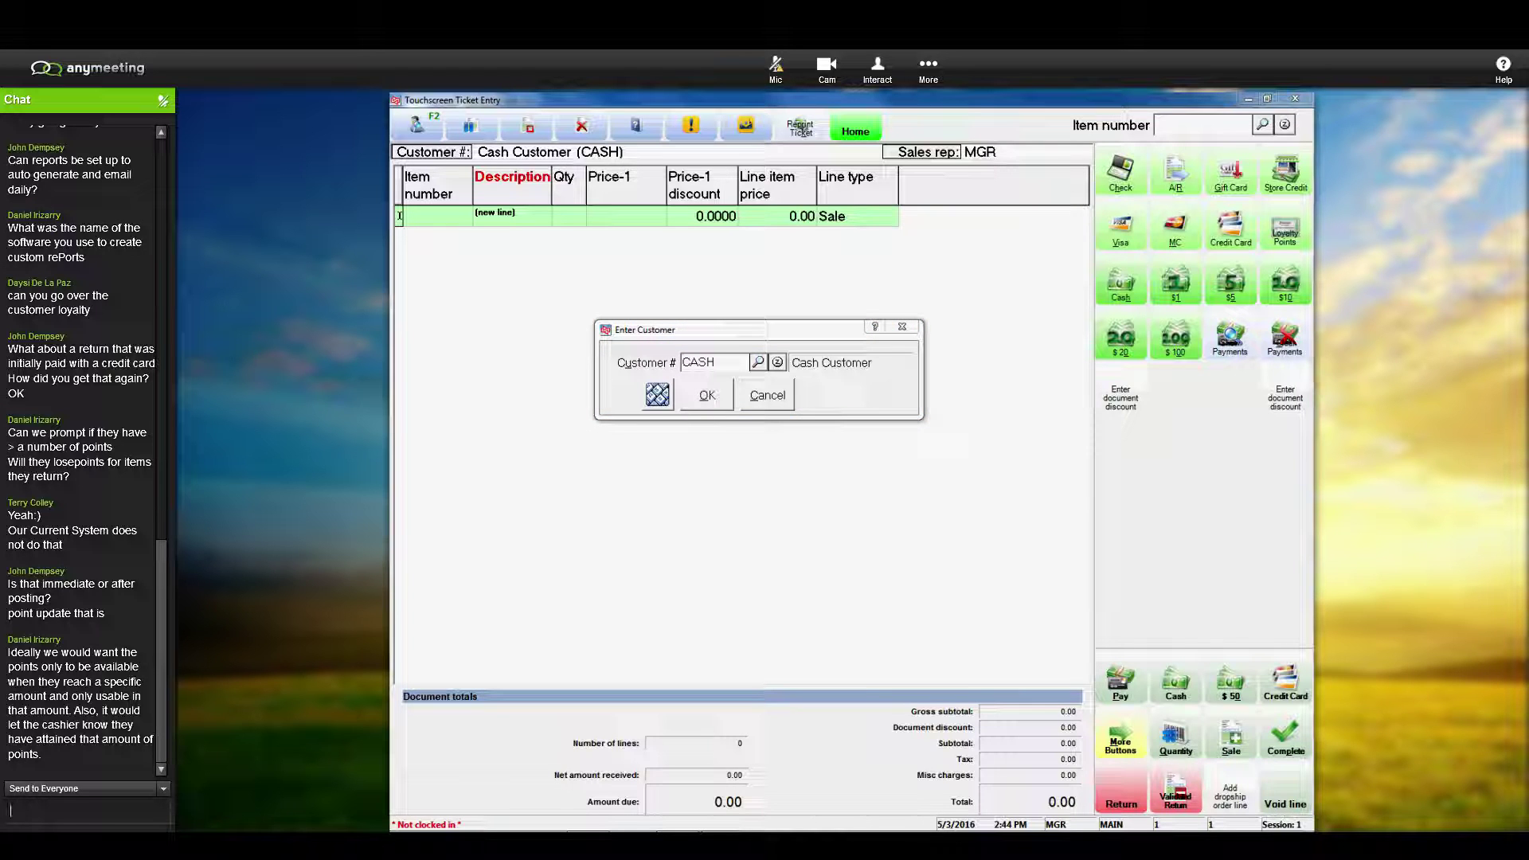
Step: Check the meeting chat panel over the ticket window, move it away, and begin the chat message "Maybe we could write a script"
{"action": "left_click_drag", "start_coordinate": [1313, 199], "coordinate": [446, 199]}
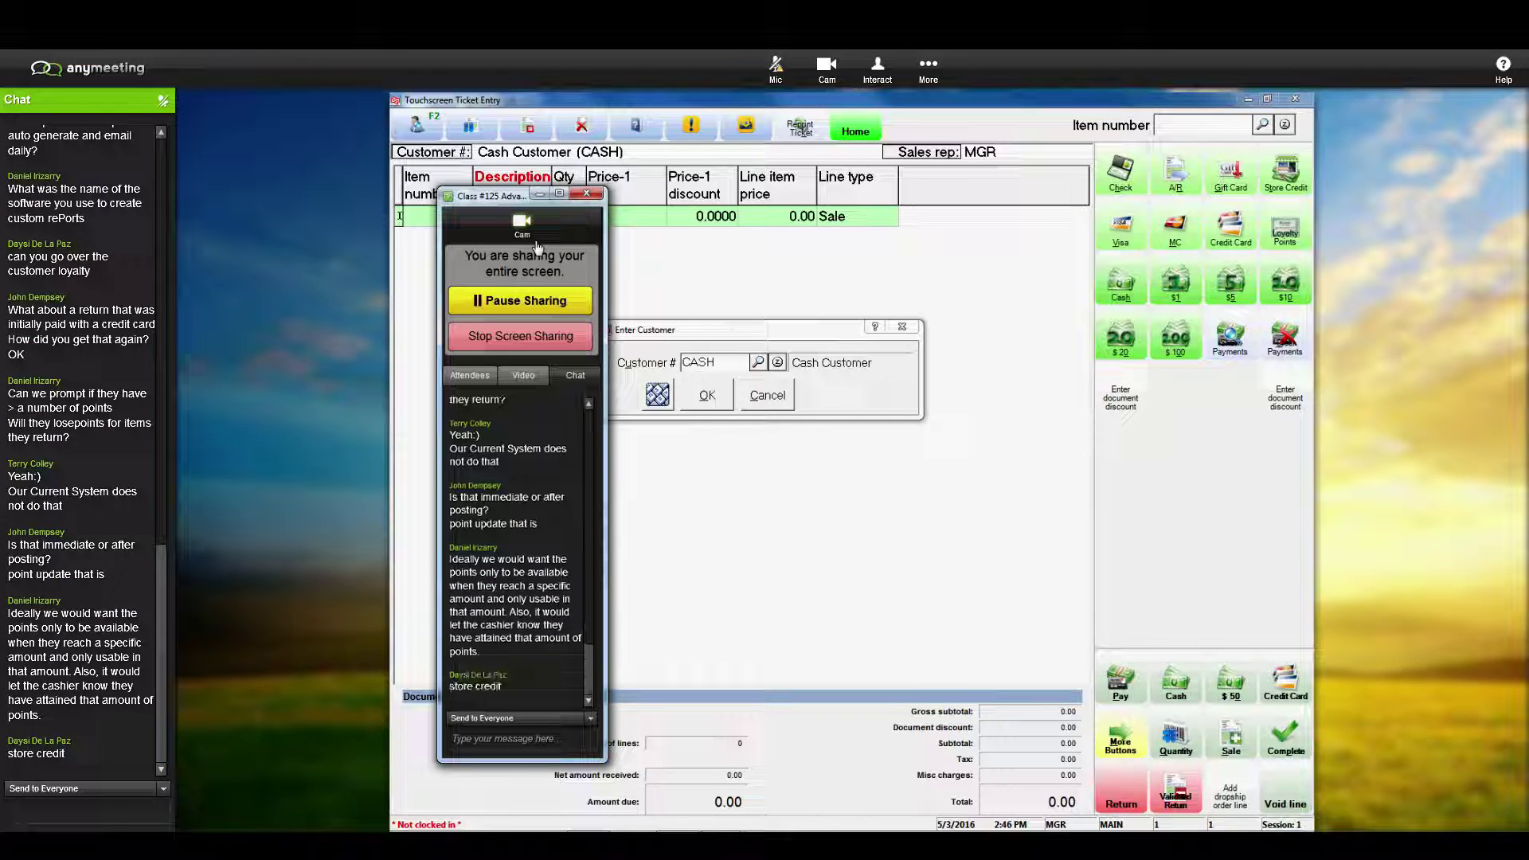
{"action": "type", "text": "Maybe we c"}
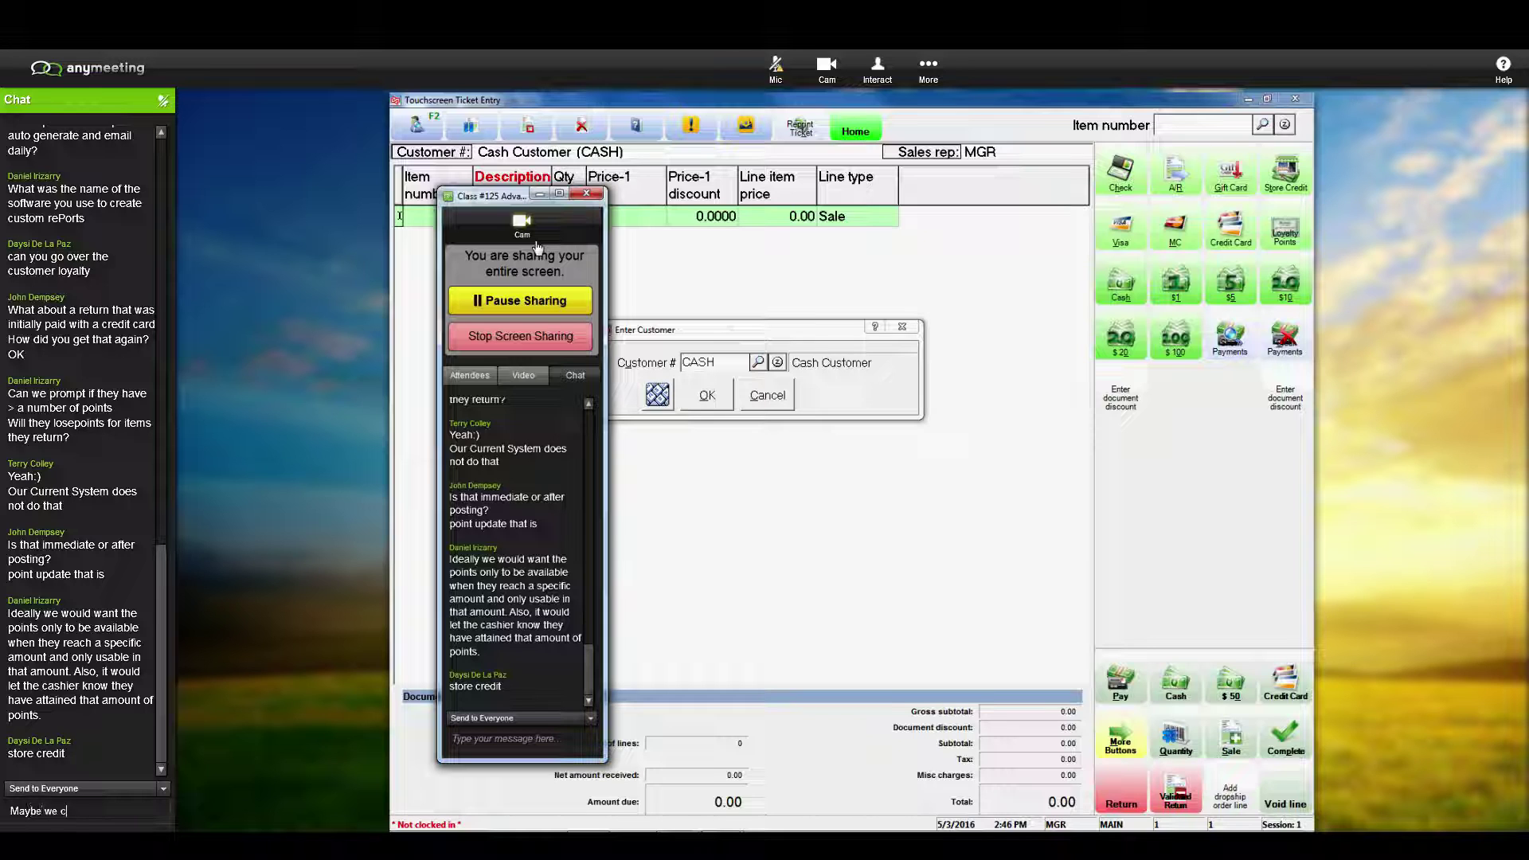
{"action": "type", "text": "ould "}
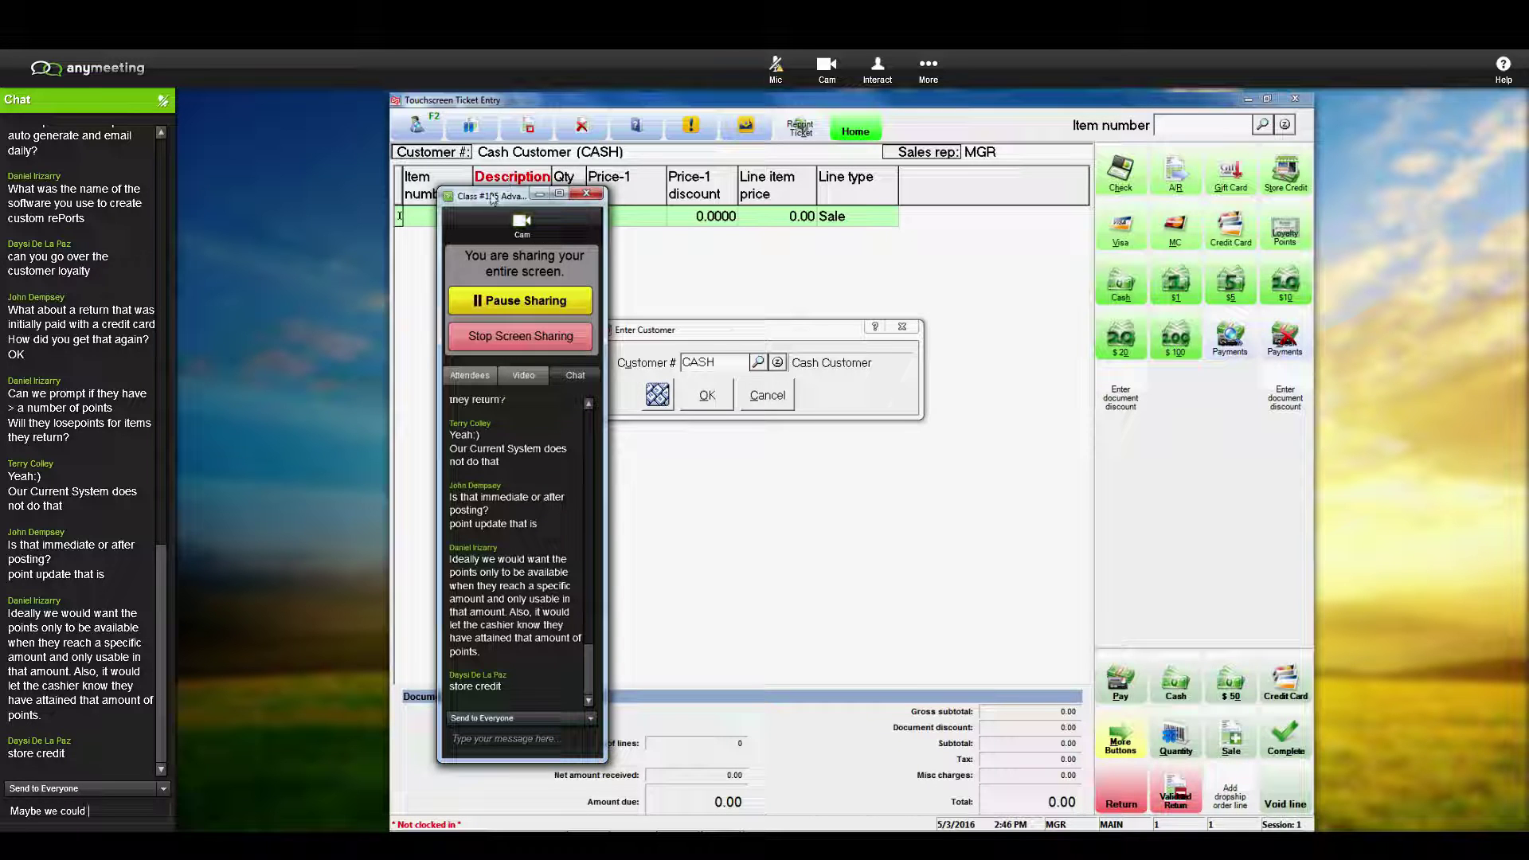
{"action": "type", "text": "write a"}
{"action": "left_click_drag", "start_coordinate": [513, 198], "coordinate": [1128, 161]}
{"action": "type", "text": "script"}
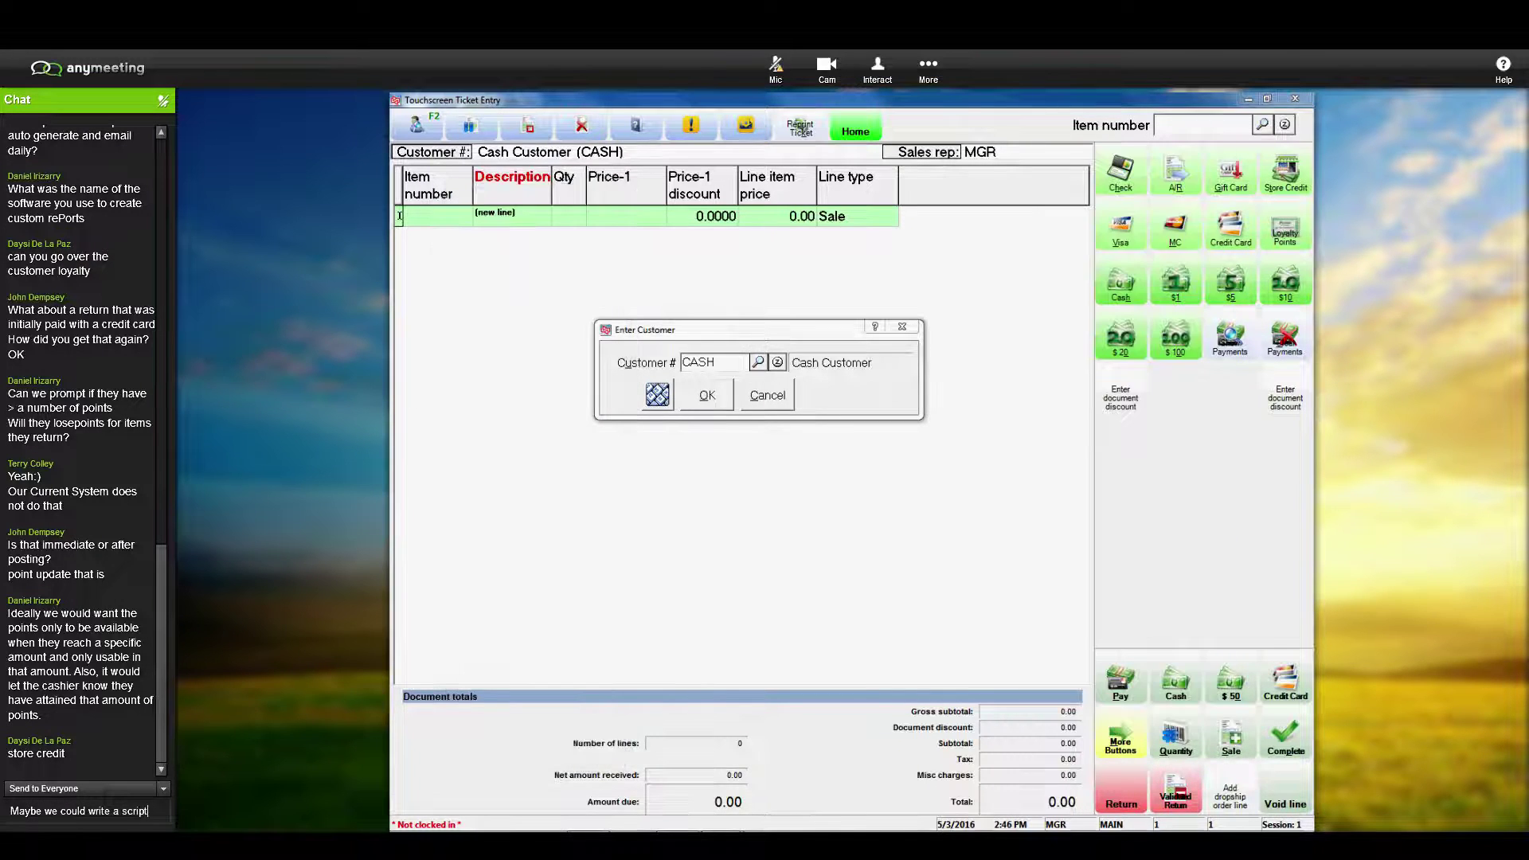
Step: Accept CASH as the ticket's customer and continue the chat message with "that if they have that number of points"
{"action": "type", "text": " that if they have"}
{"action": "left_click", "coordinate": [717, 398]}
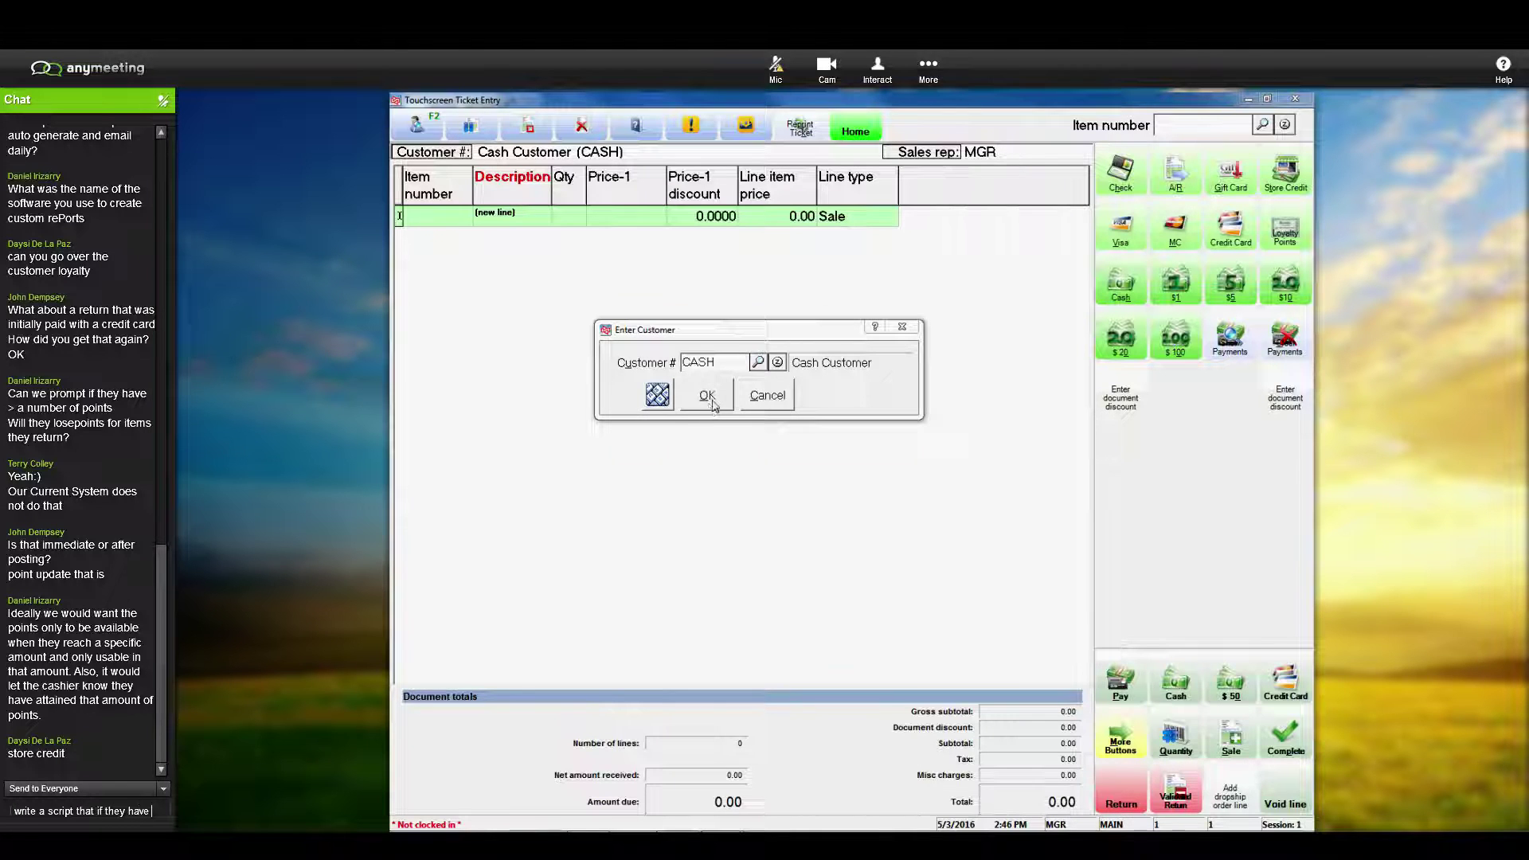
{"action": "type", "text": "that n"}
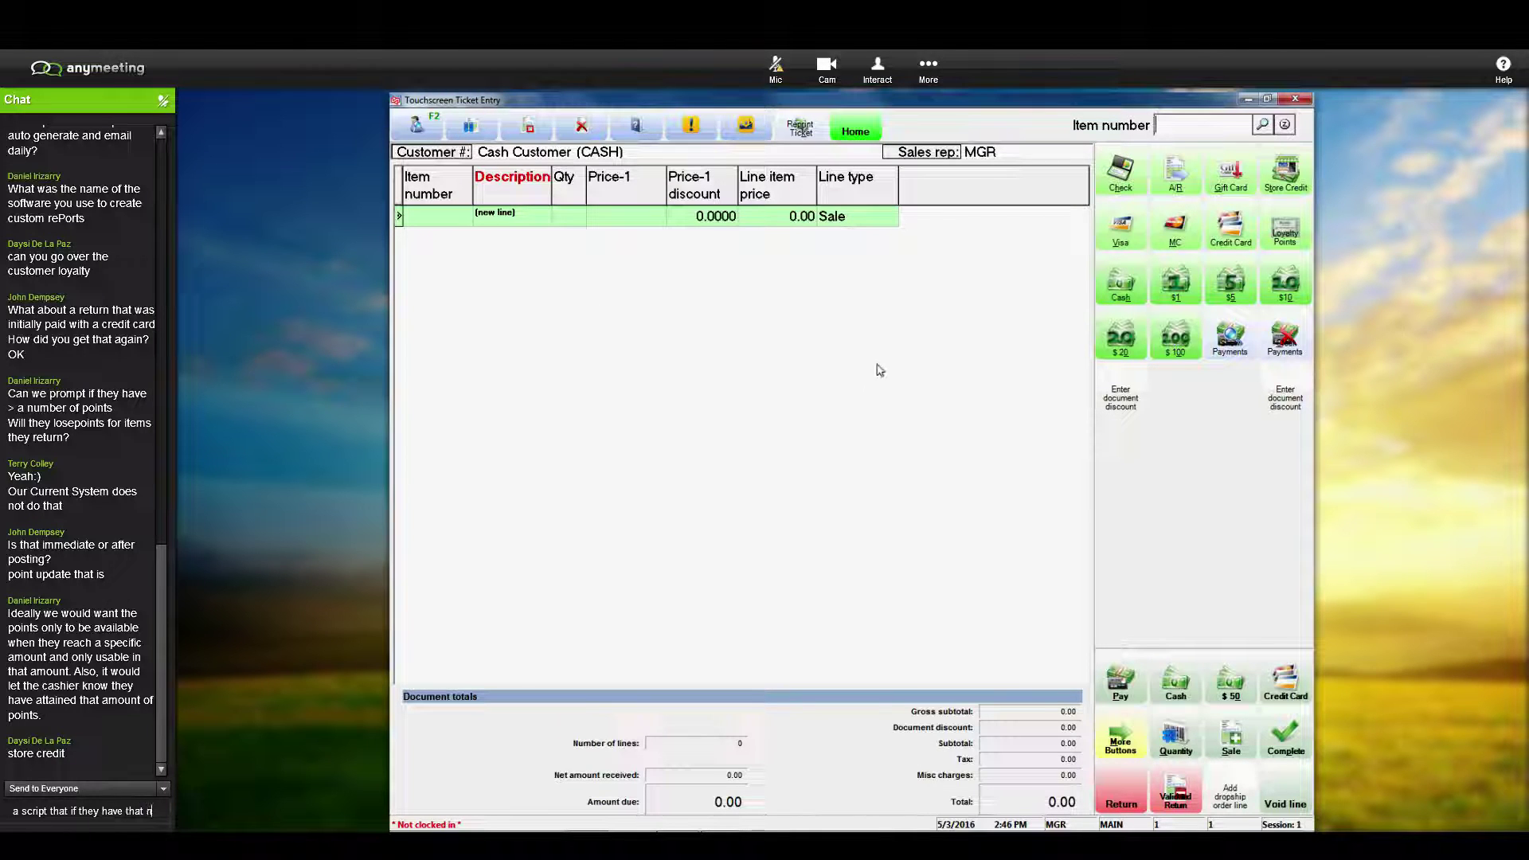
{"action": "type", "text": "umber of p"}
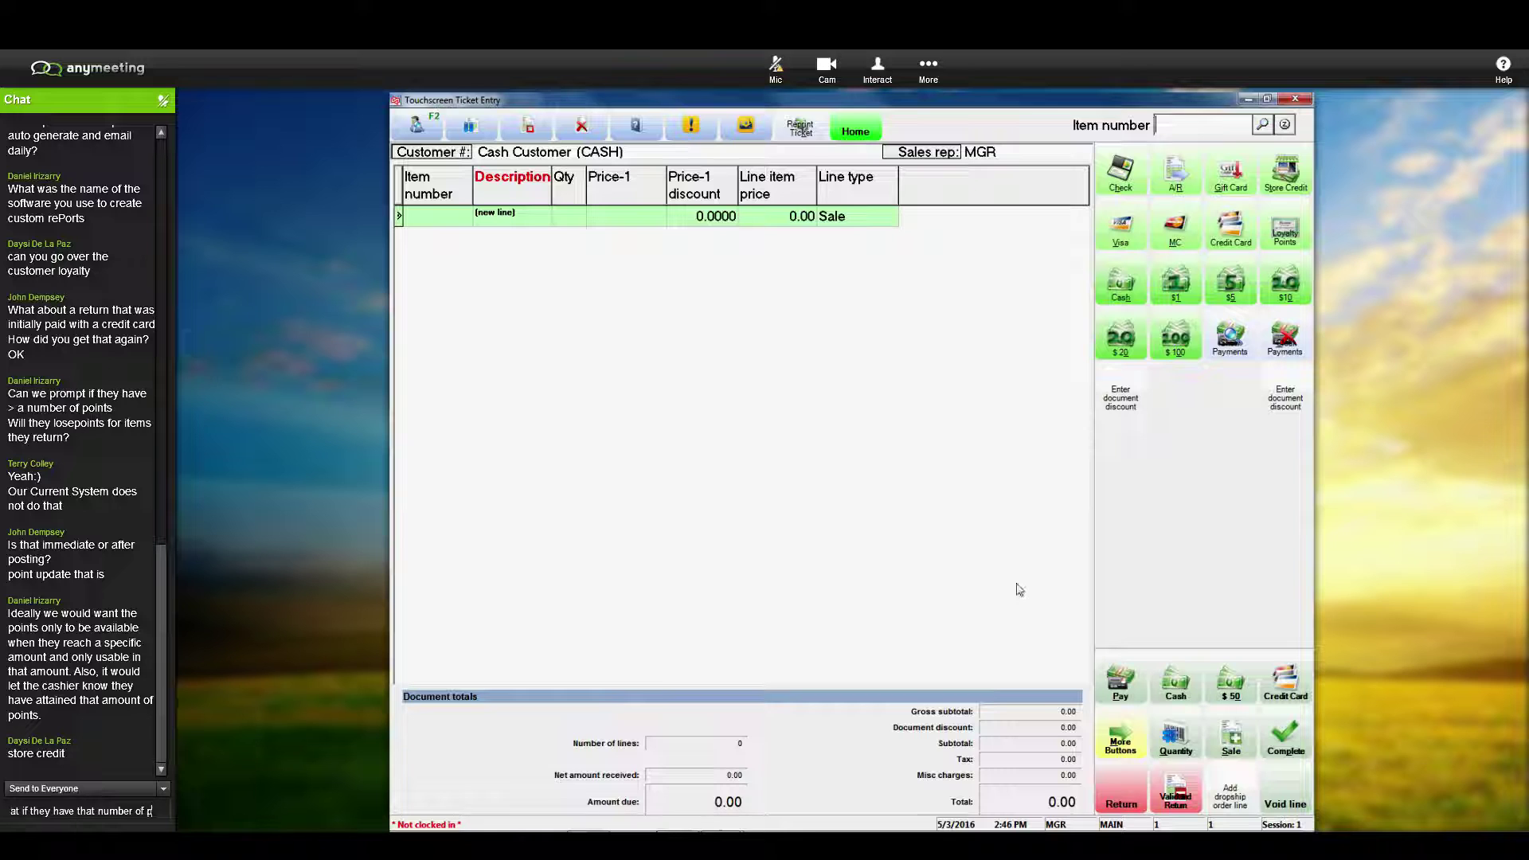
Step: List the MAIN store tickets from 4/3/2016 for a validated return and continue the chat message with "it creates an auto note so the cashier"
{"action": "type", "text": "oints it crea"}
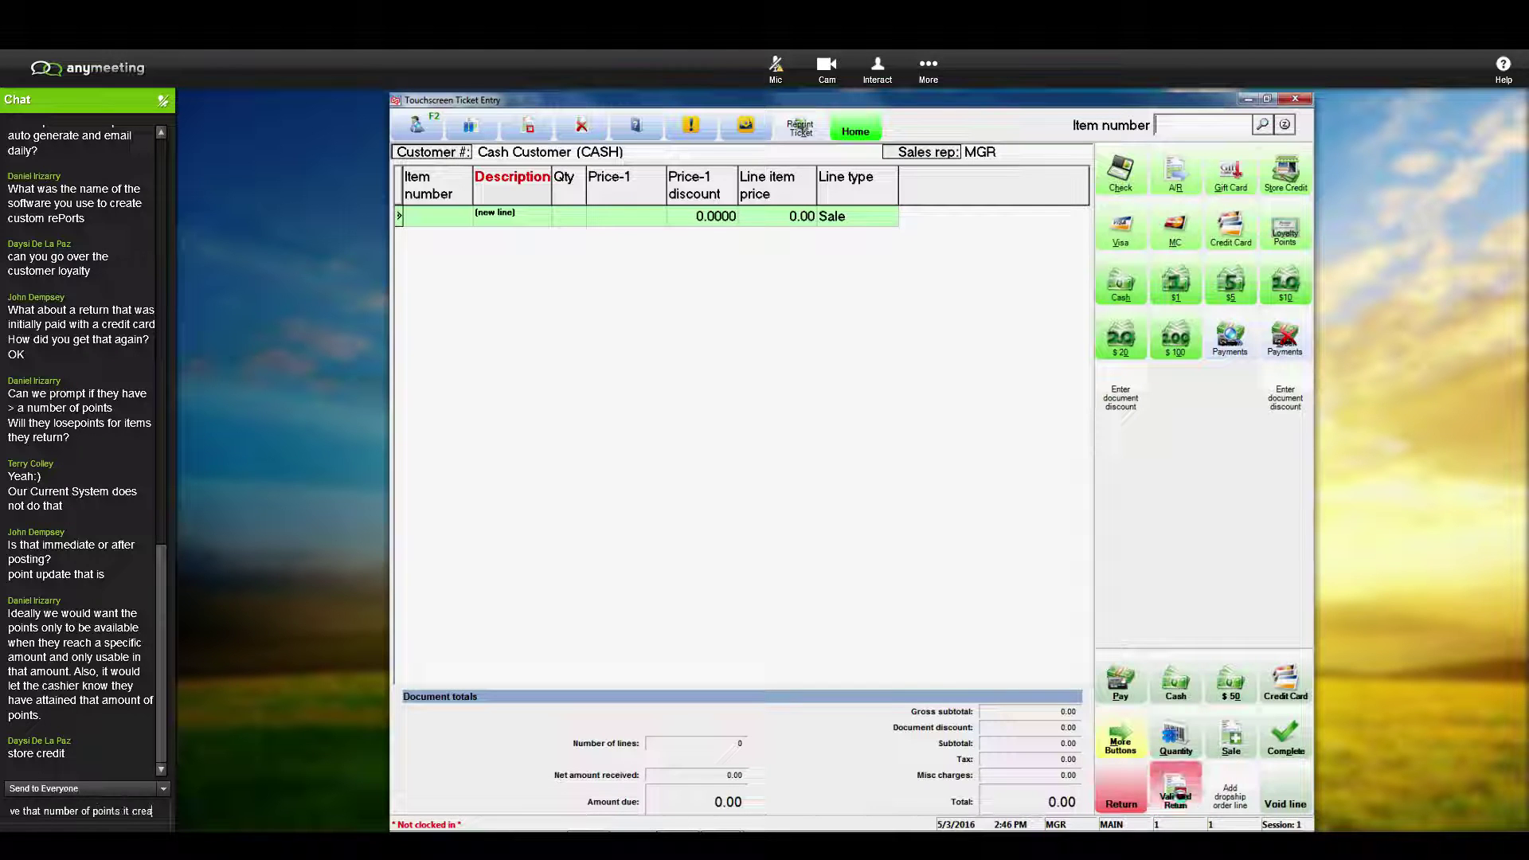
{"action": "type", "text": "tes an a"}
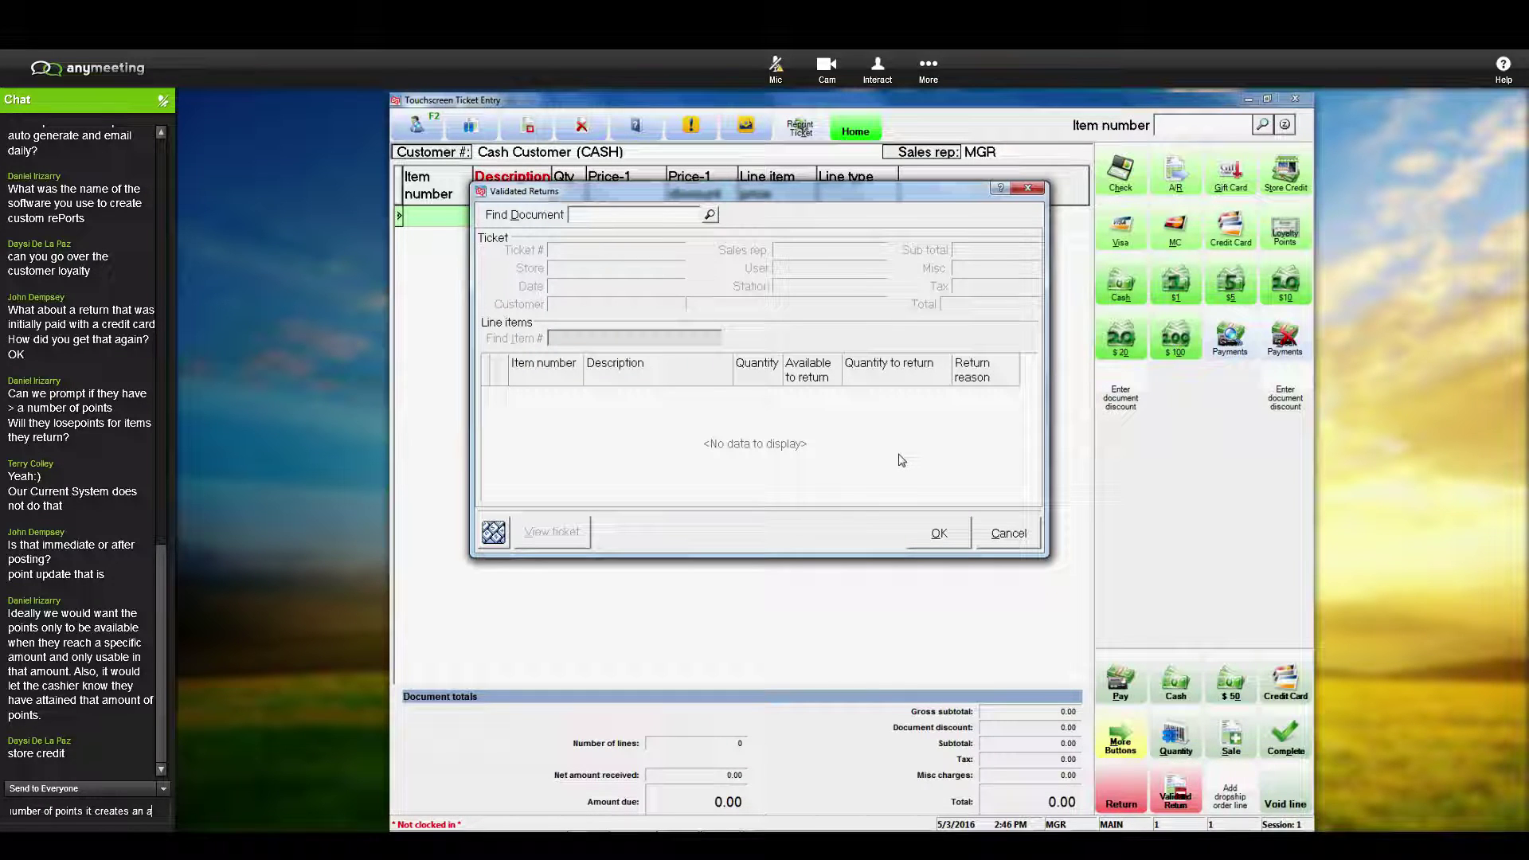
{"action": "type", "text": "uto note"}
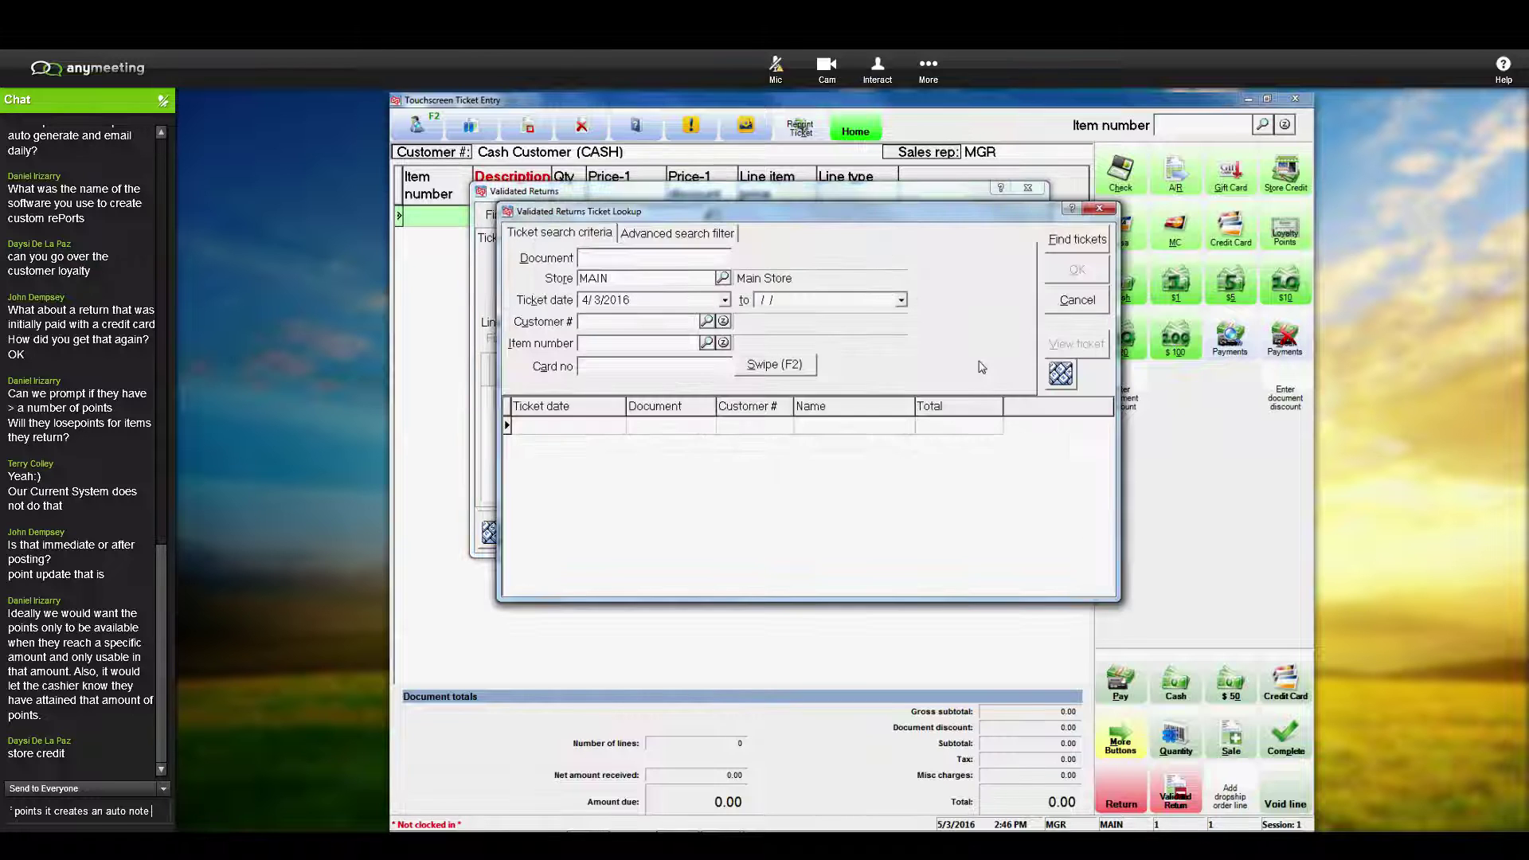
{"action": "type", "text": " t"}
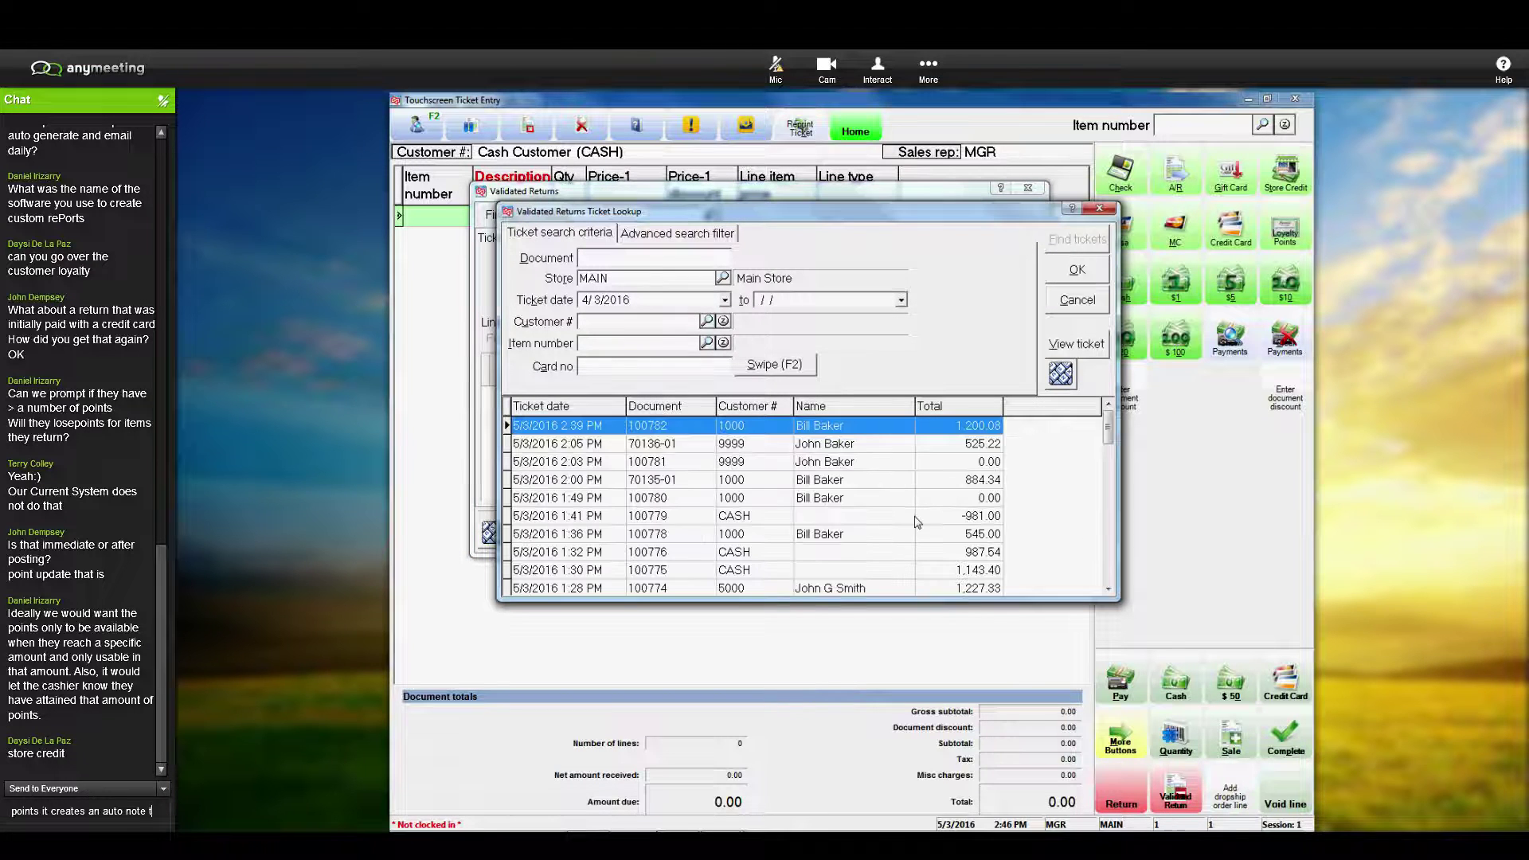
{"action": "key", "text": "BackSpace"}
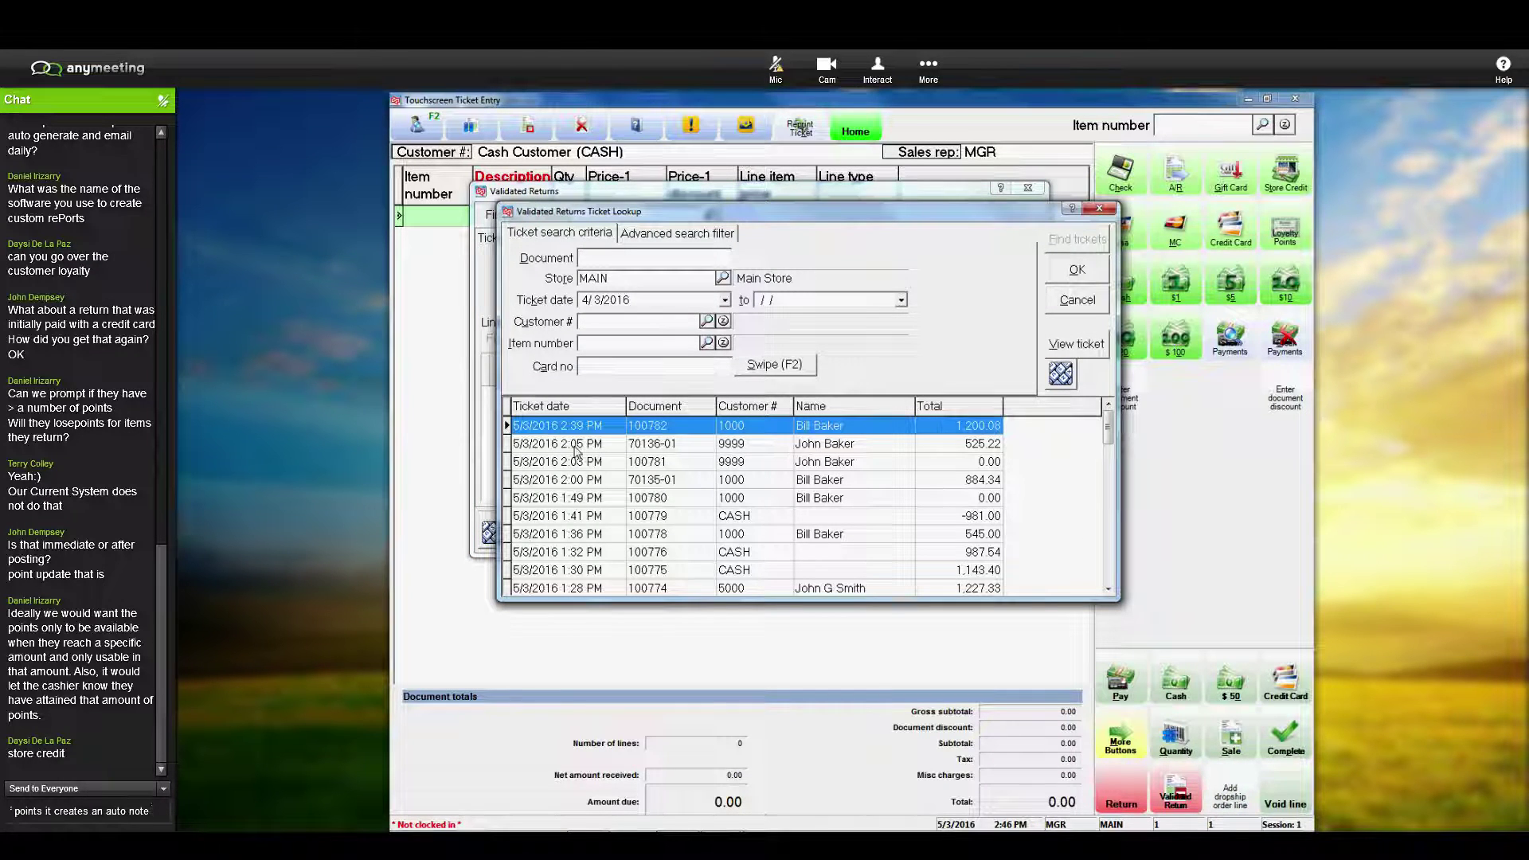
{"action": "type", "text": "so the ca"}
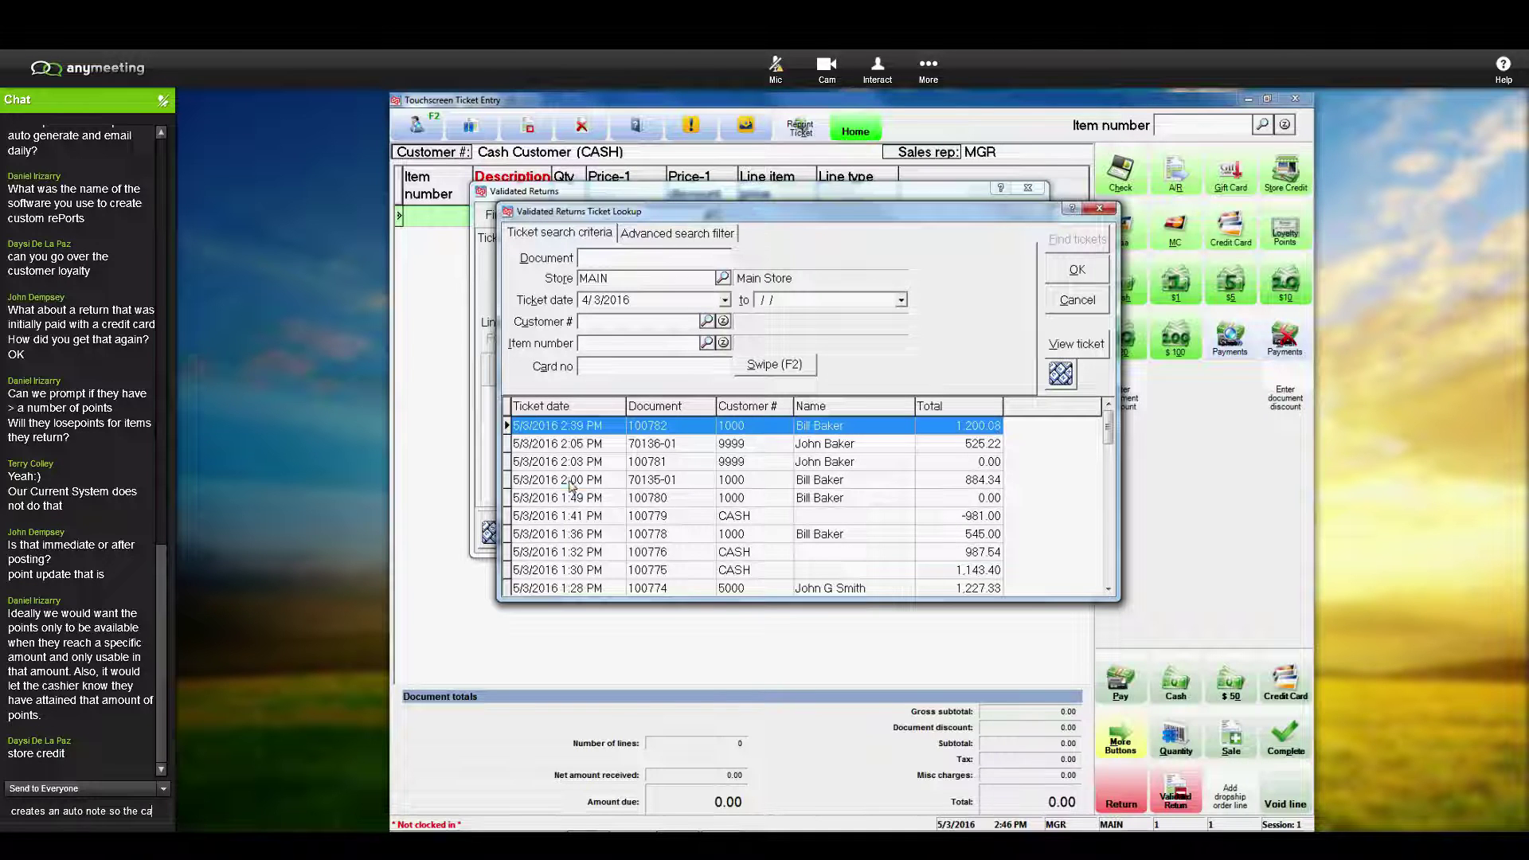
Step: Select the 5/3/2016 2:00 PM ticket for the return, and finish the chat message with "will check?" and send it to everyone
{"action": "left_click", "coordinate": [569, 480]}
{"action": "type", "text": "shier will check?"}
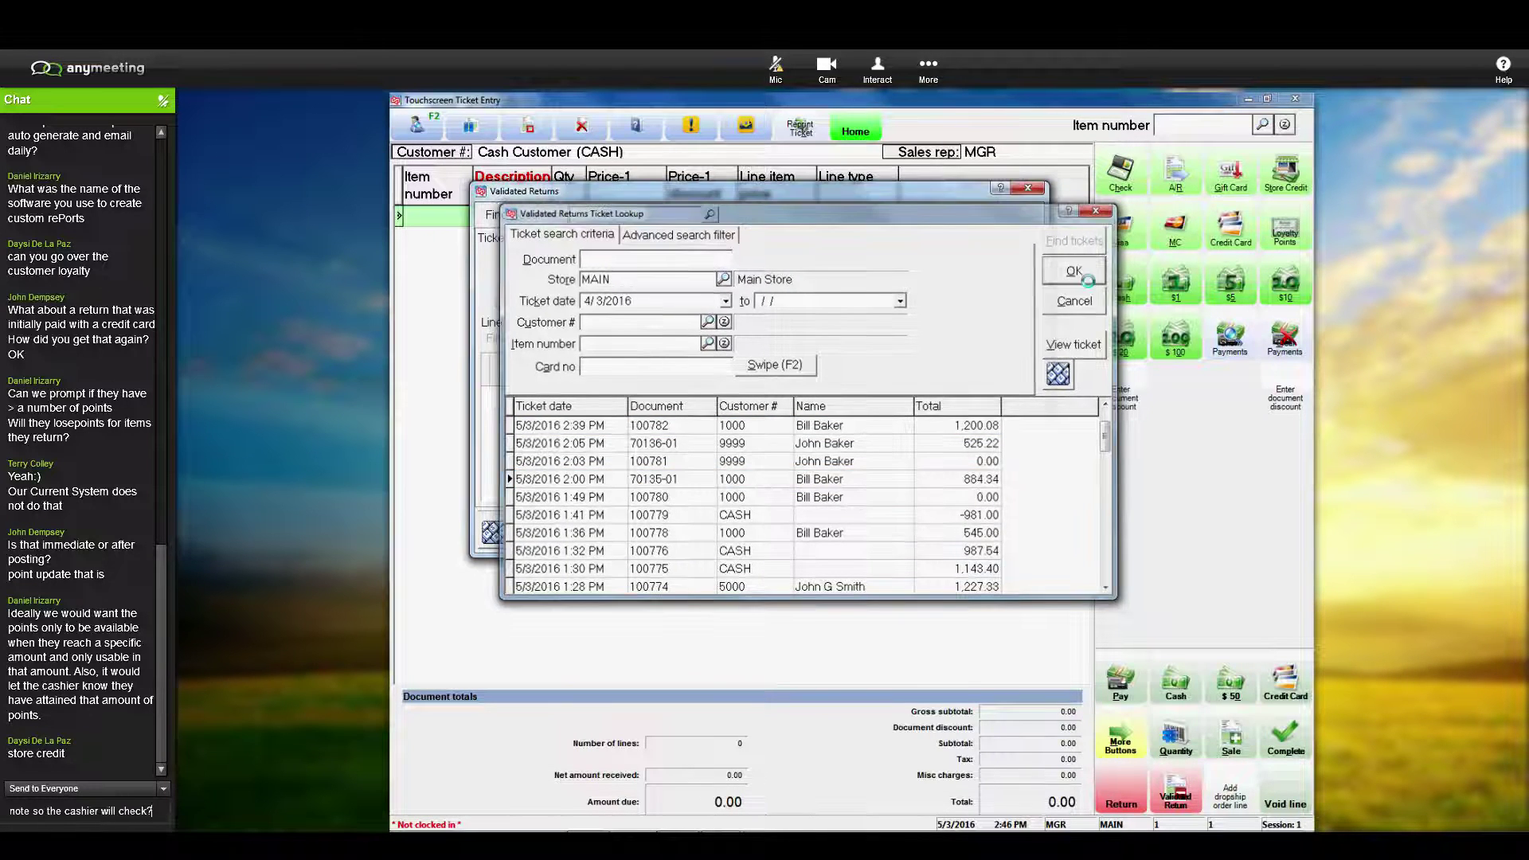
{"action": "key", "text": "Return"}
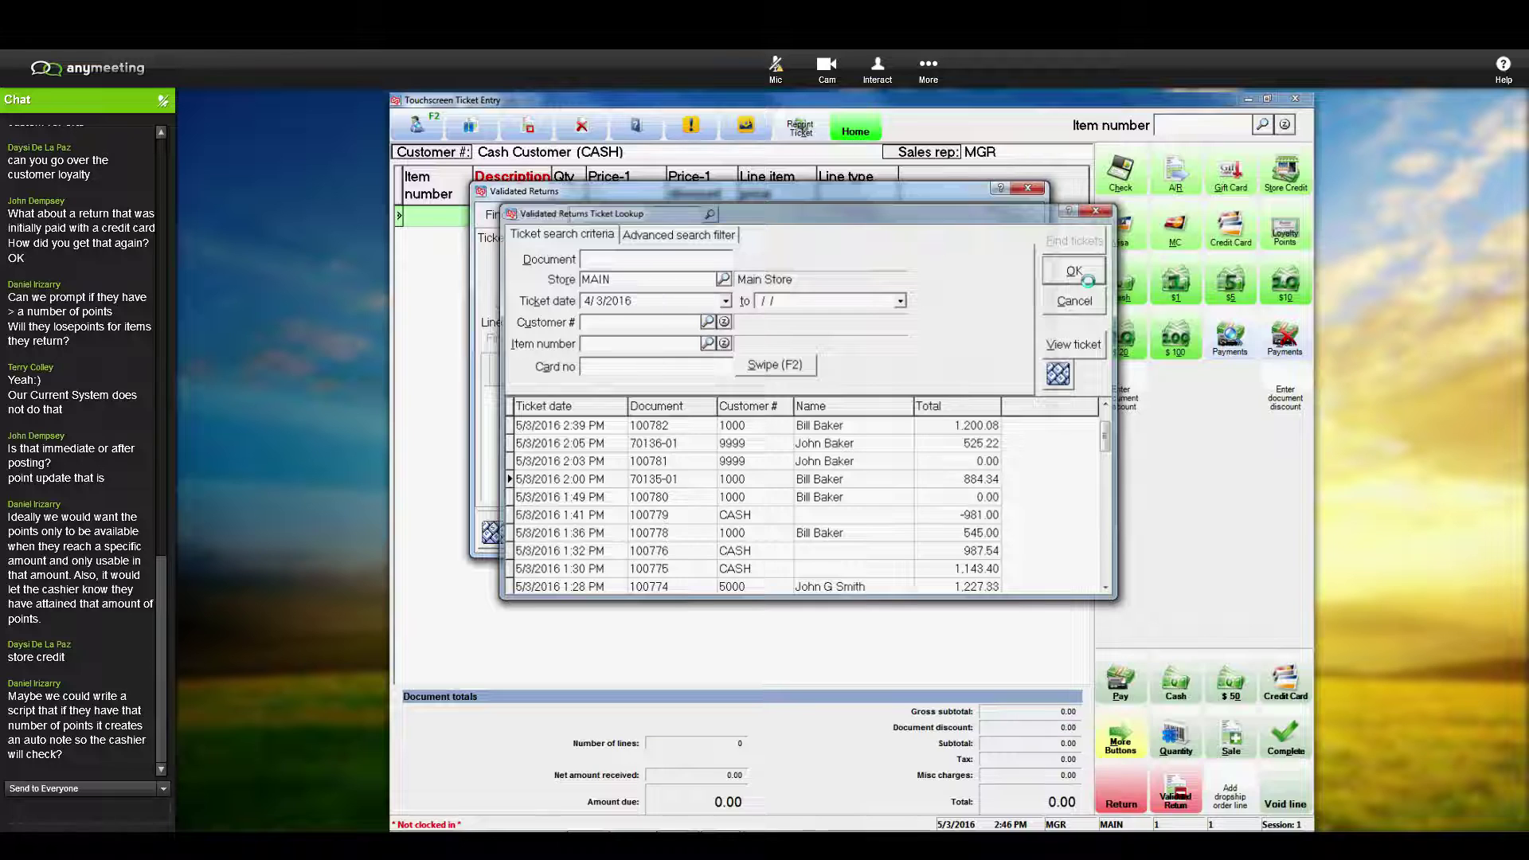
Step: Mark the Adams Tight Lies 3 Wood (ADM-TL3) on the selected ticket for return, and bring the meeting chat panel into view
{"action": "left_click", "coordinate": [1074, 272]}
{"action": "left_click", "coordinate": [499, 419]}
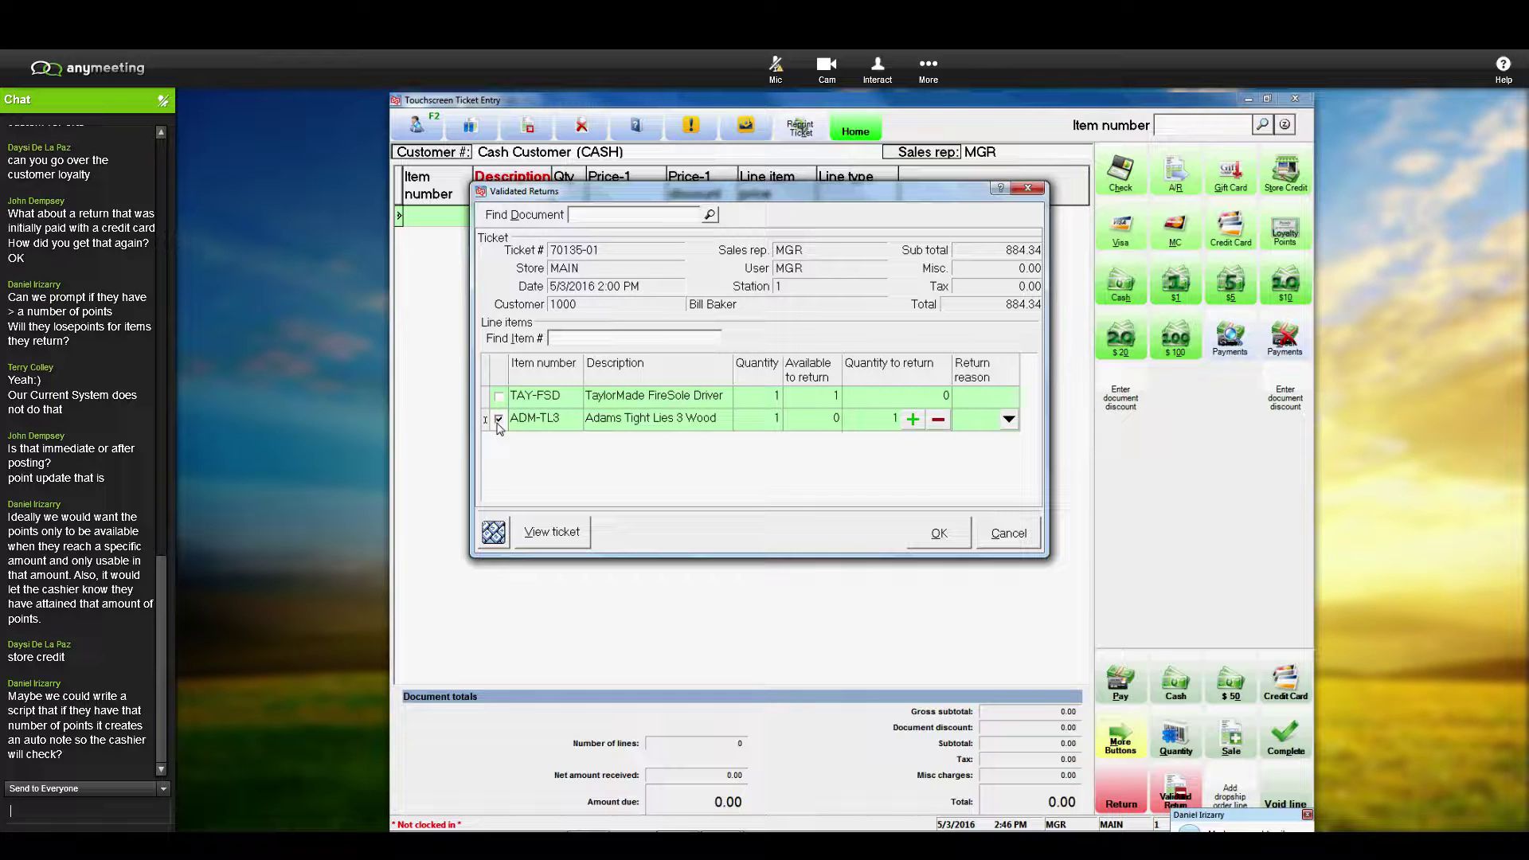
{"action": "left_click_drag", "start_coordinate": [1311, 196], "coordinate": [863, 219]}
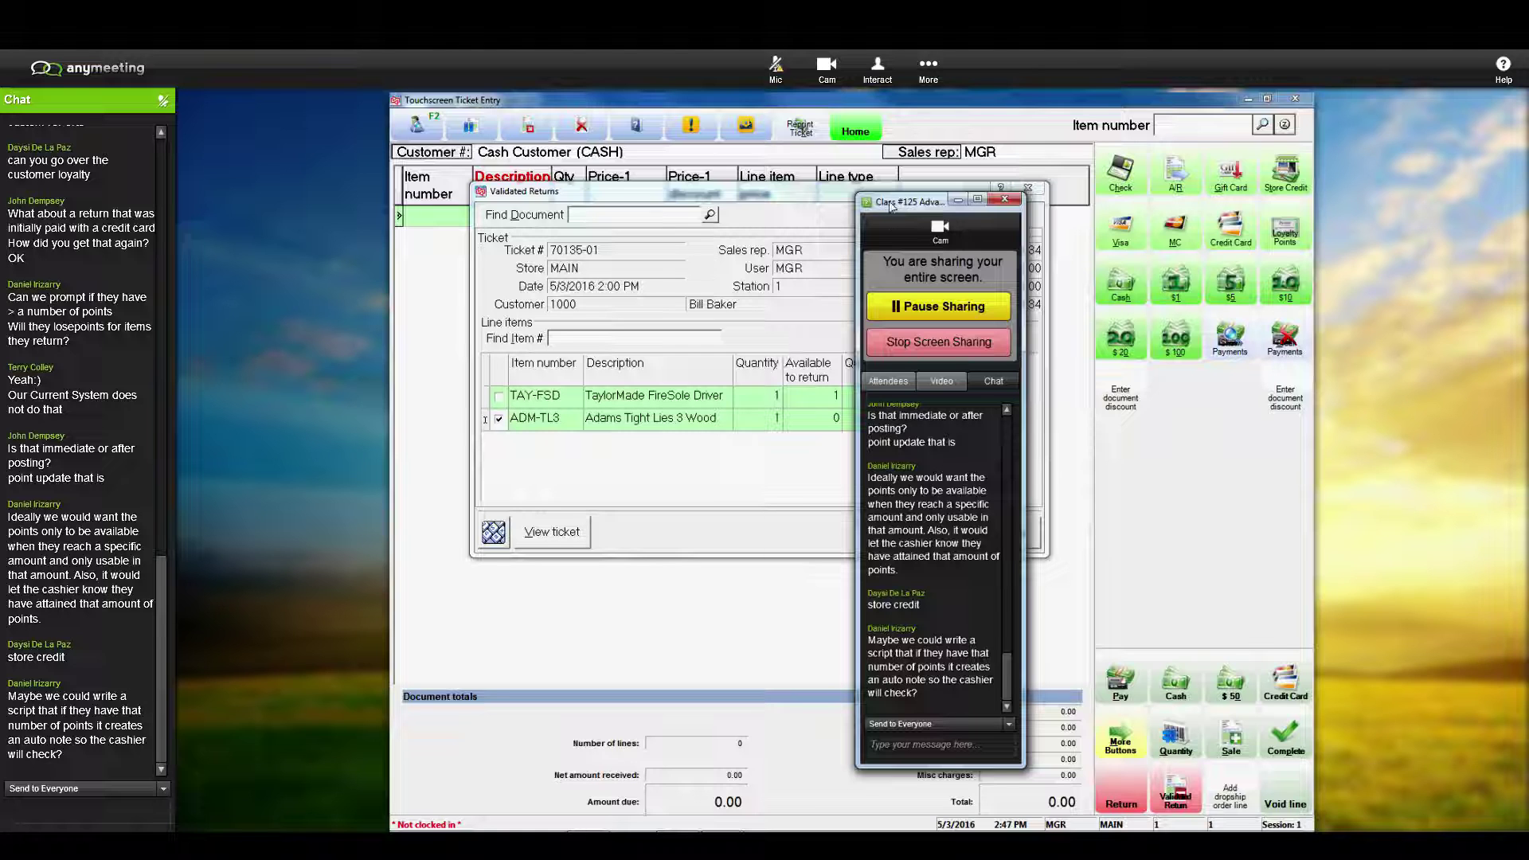
{"action": "left_click_drag", "start_coordinate": [890, 205], "coordinate": [896, 207]}
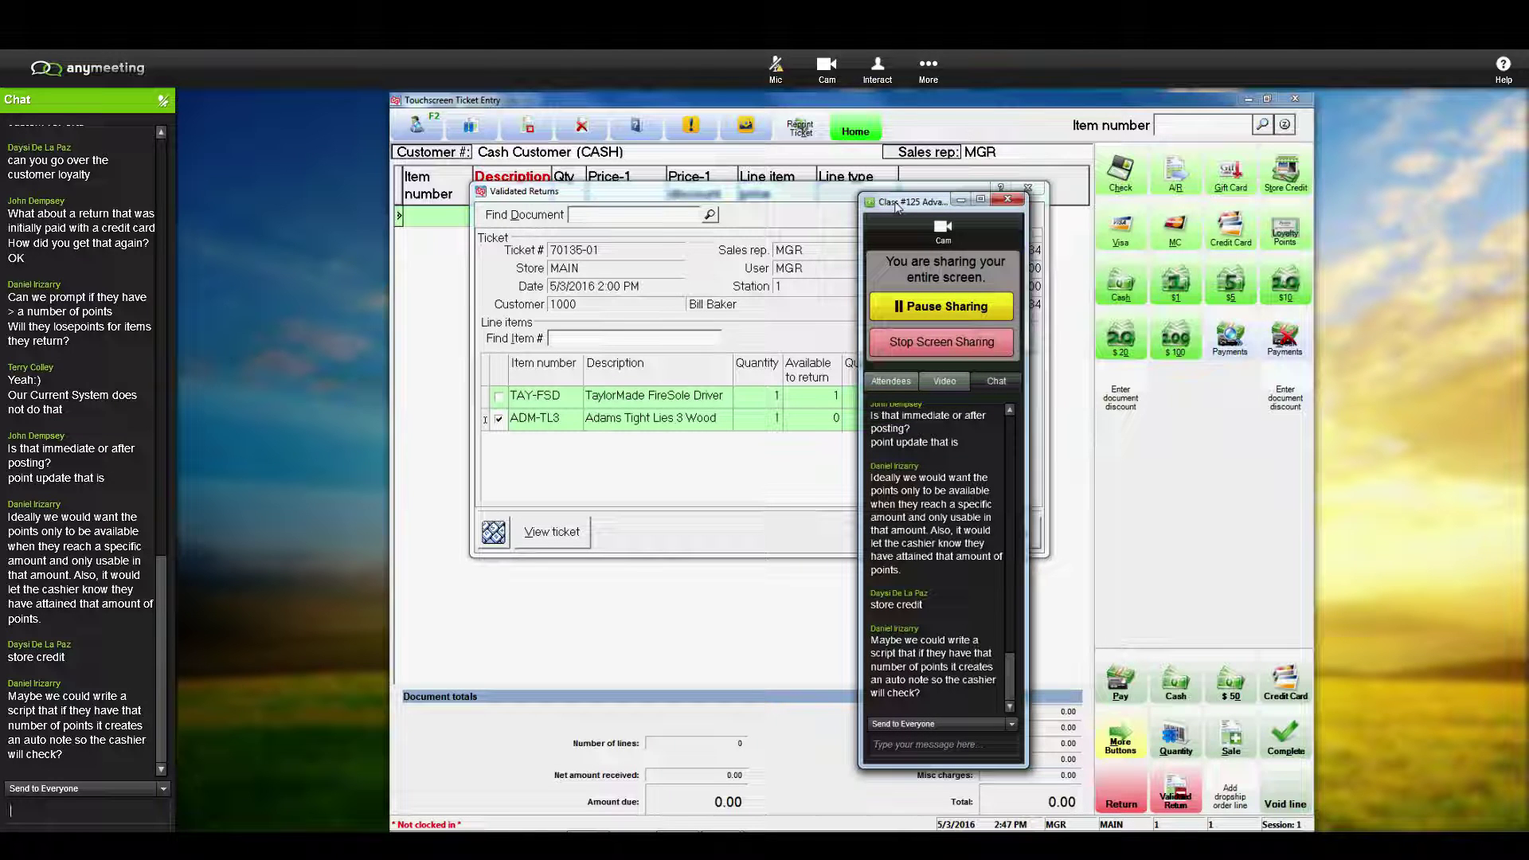
Step: Move the meeting panel off the return form, set the Adams Tight Lies 3 Wood's return reason to D, and accept the validated return
{"action": "left_click_drag", "start_coordinate": [895, 207], "coordinate": [1103, 195]}
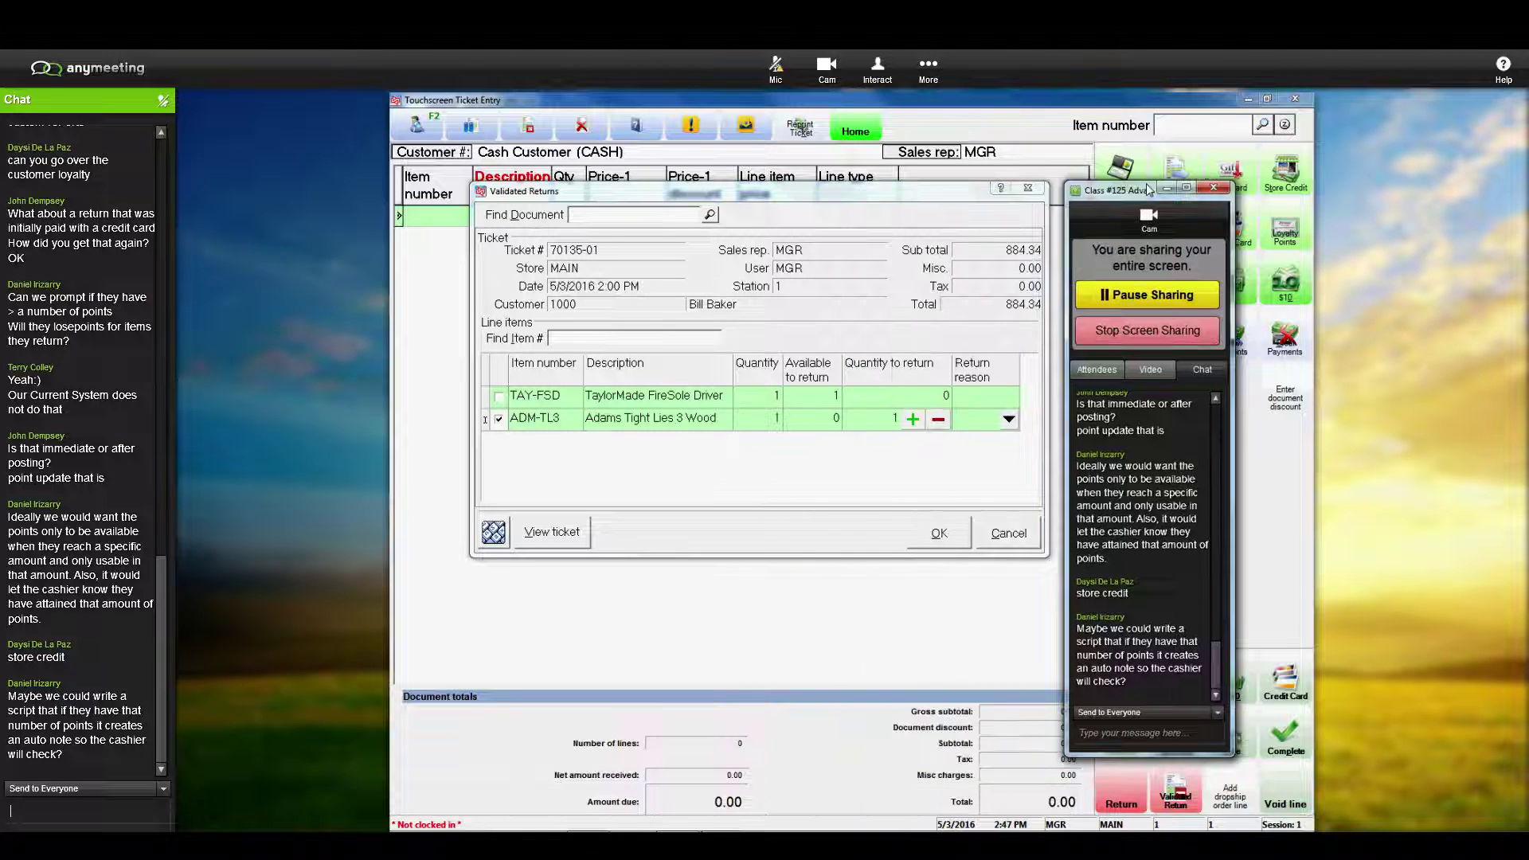
{"action": "left_click", "coordinate": [730, 497]}
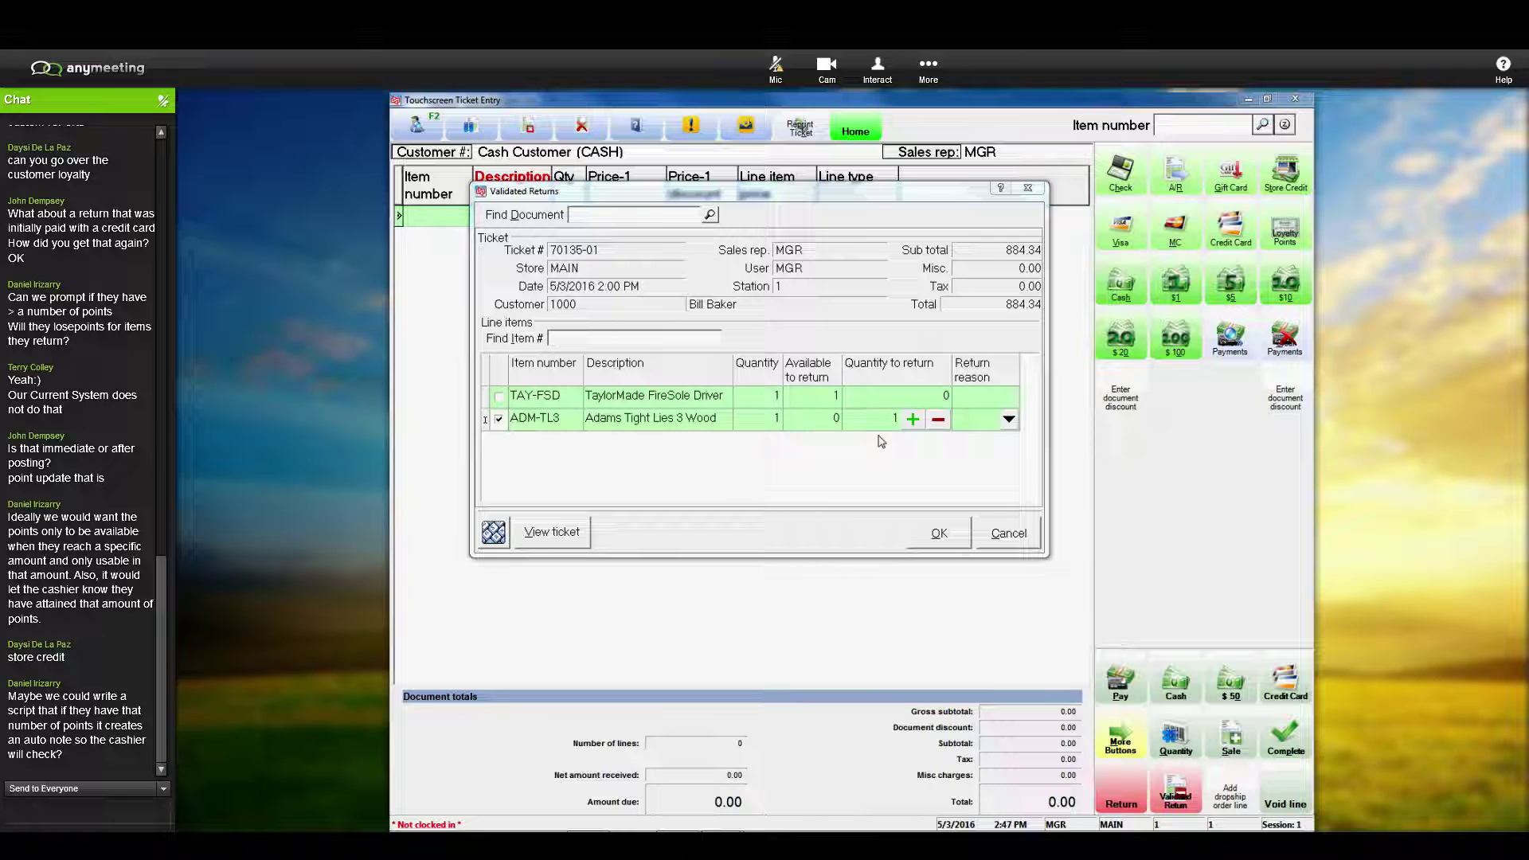
{"action": "left_click", "coordinate": [1008, 419]}
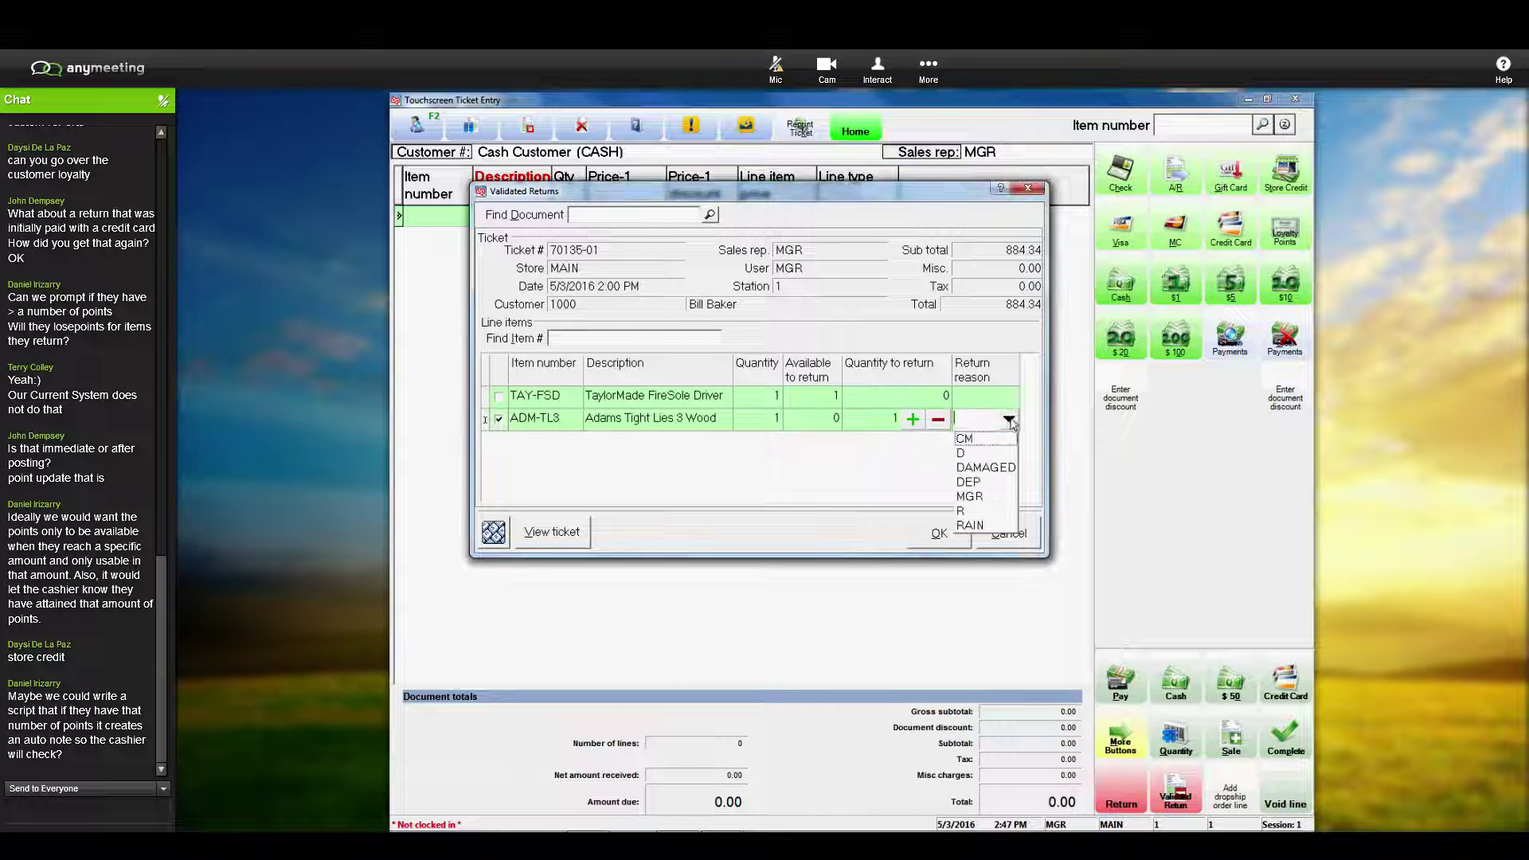
{"action": "left_click", "coordinate": [975, 459]}
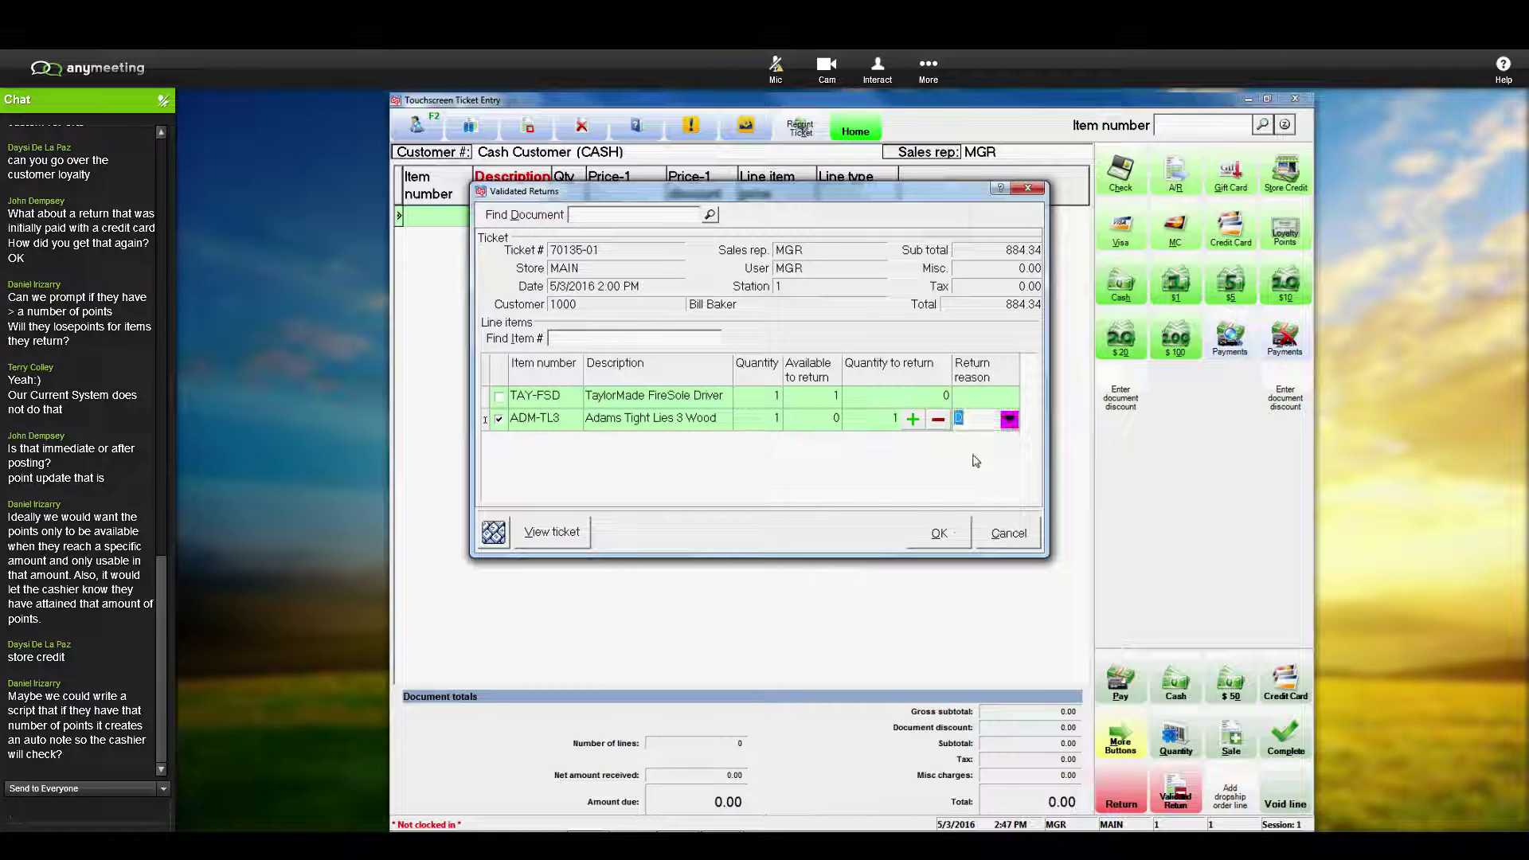
{"action": "left_click", "coordinate": [937, 533]}
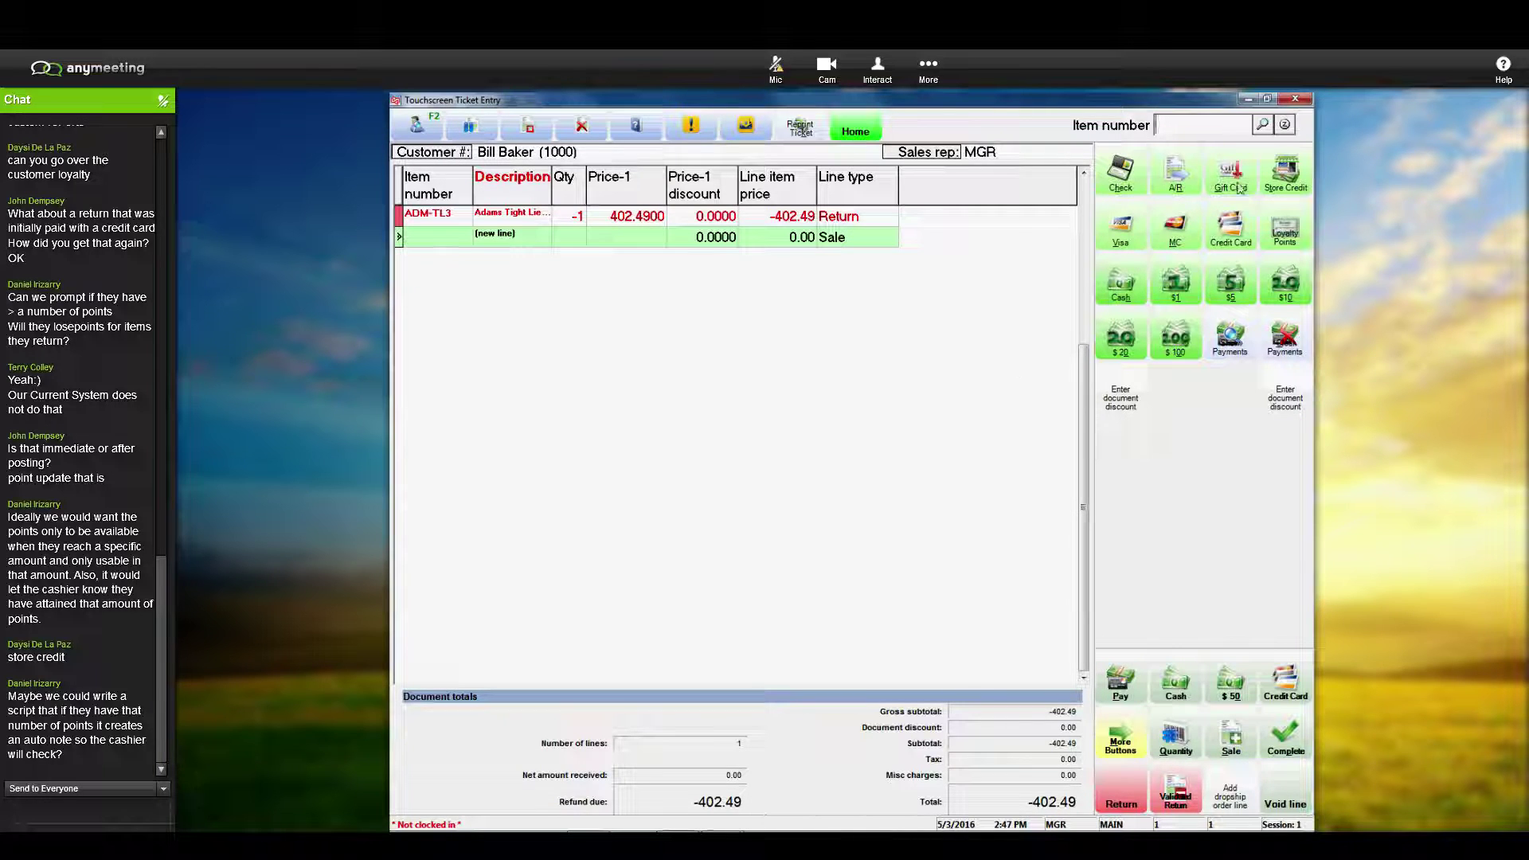
Step: Refund the full 402.49 to an auto-assigned store credit and dismiss the receipt options
{"action": "left_click", "coordinate": [1285, 176]}
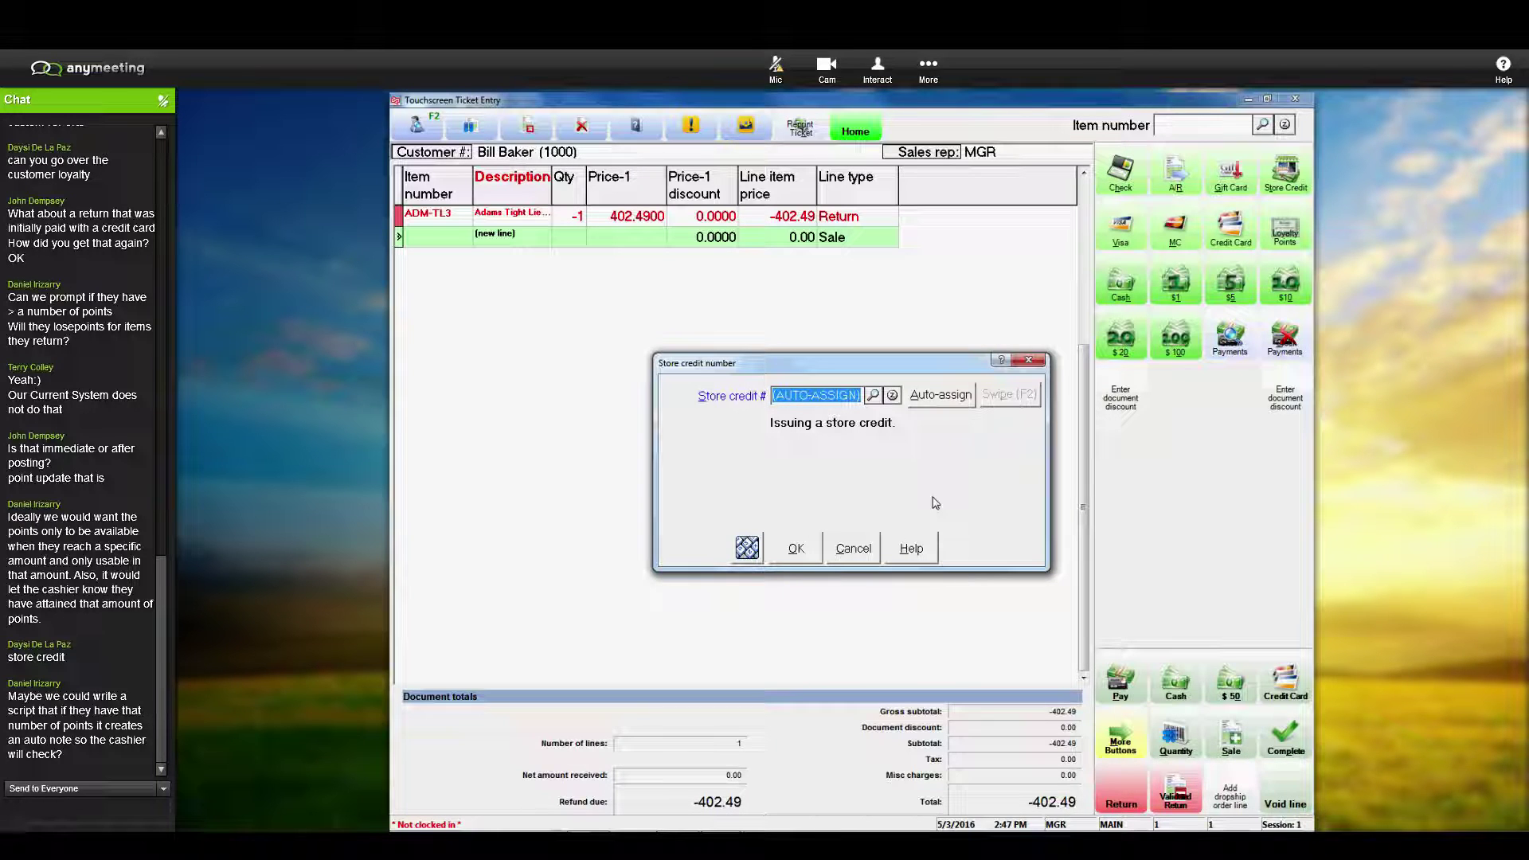
{"action": "left_click", "coordinate": [796, 548]}
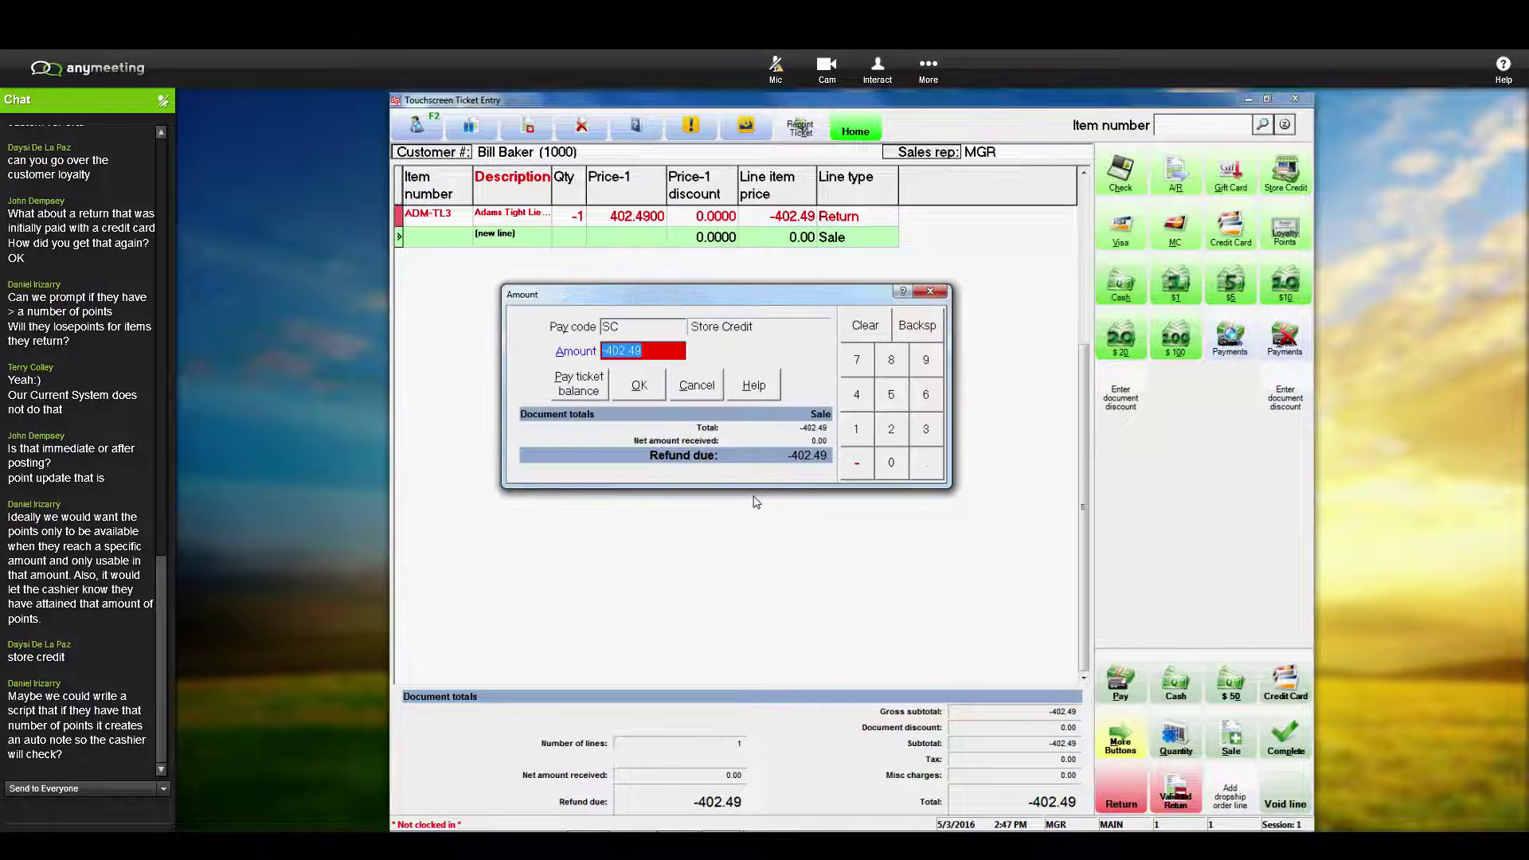
{"action": "left_click", "coordinate": [637, 388]}
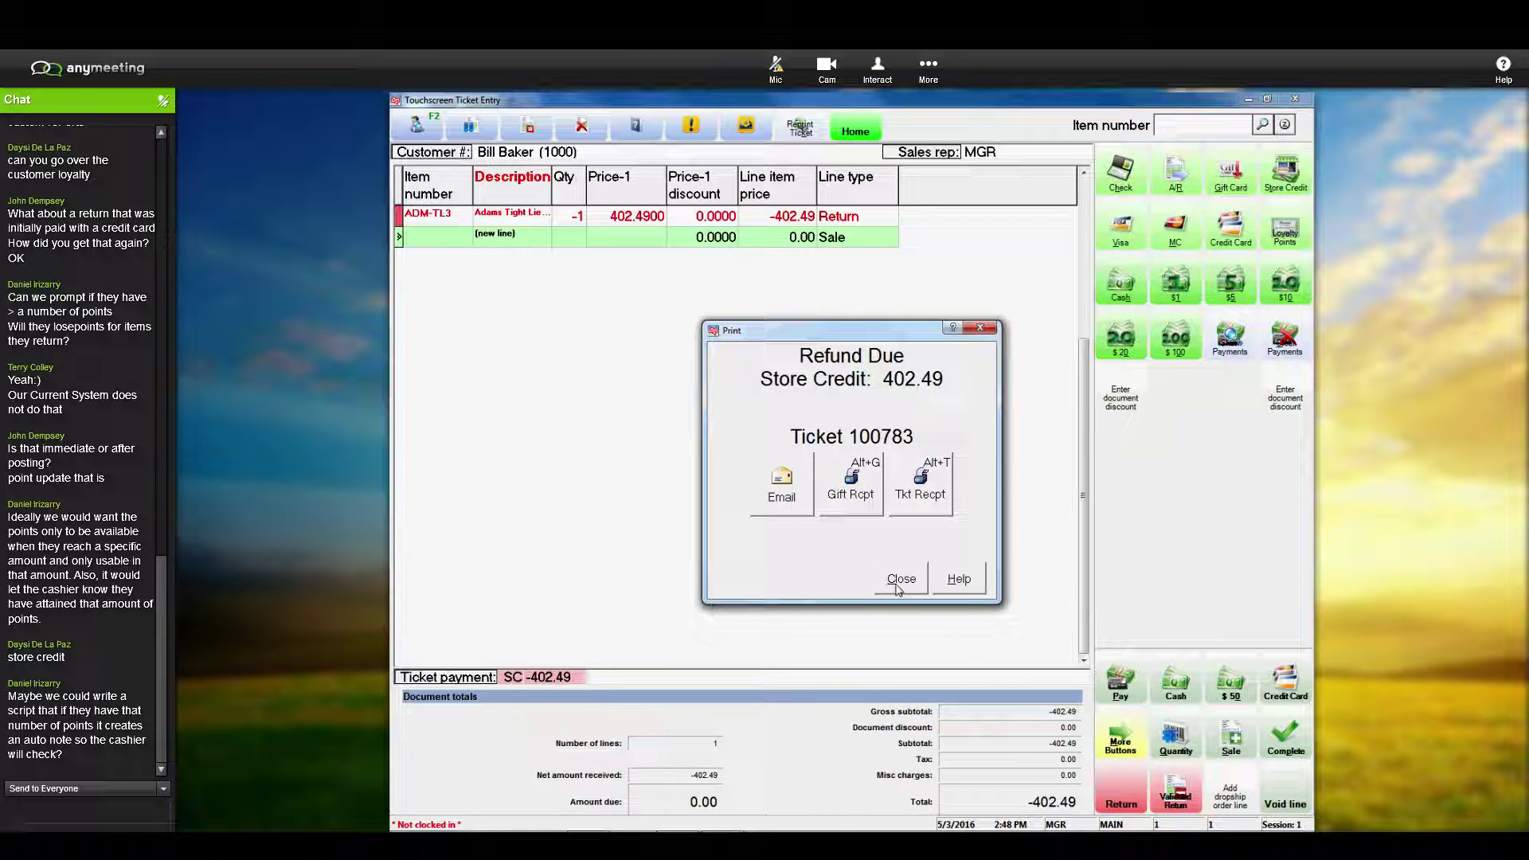
{"action": "left_click", "coordinate": [900, 581]}
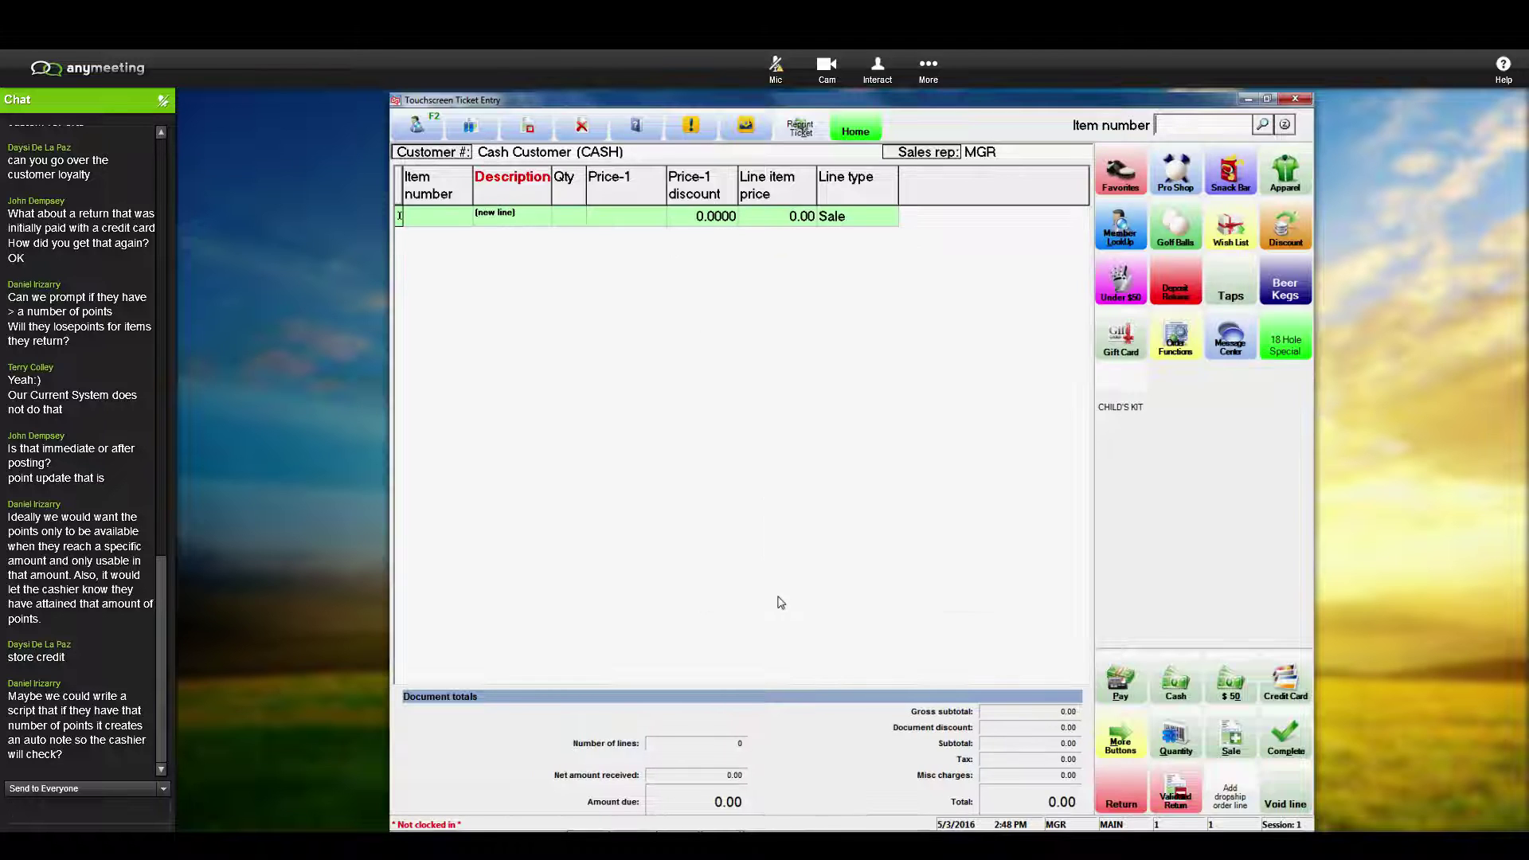
Step: Add the BLACK SIERRA item (MBL6984) to the new cash customer ticket
{"action": "left_click", "coordinate": [1163, 245]}
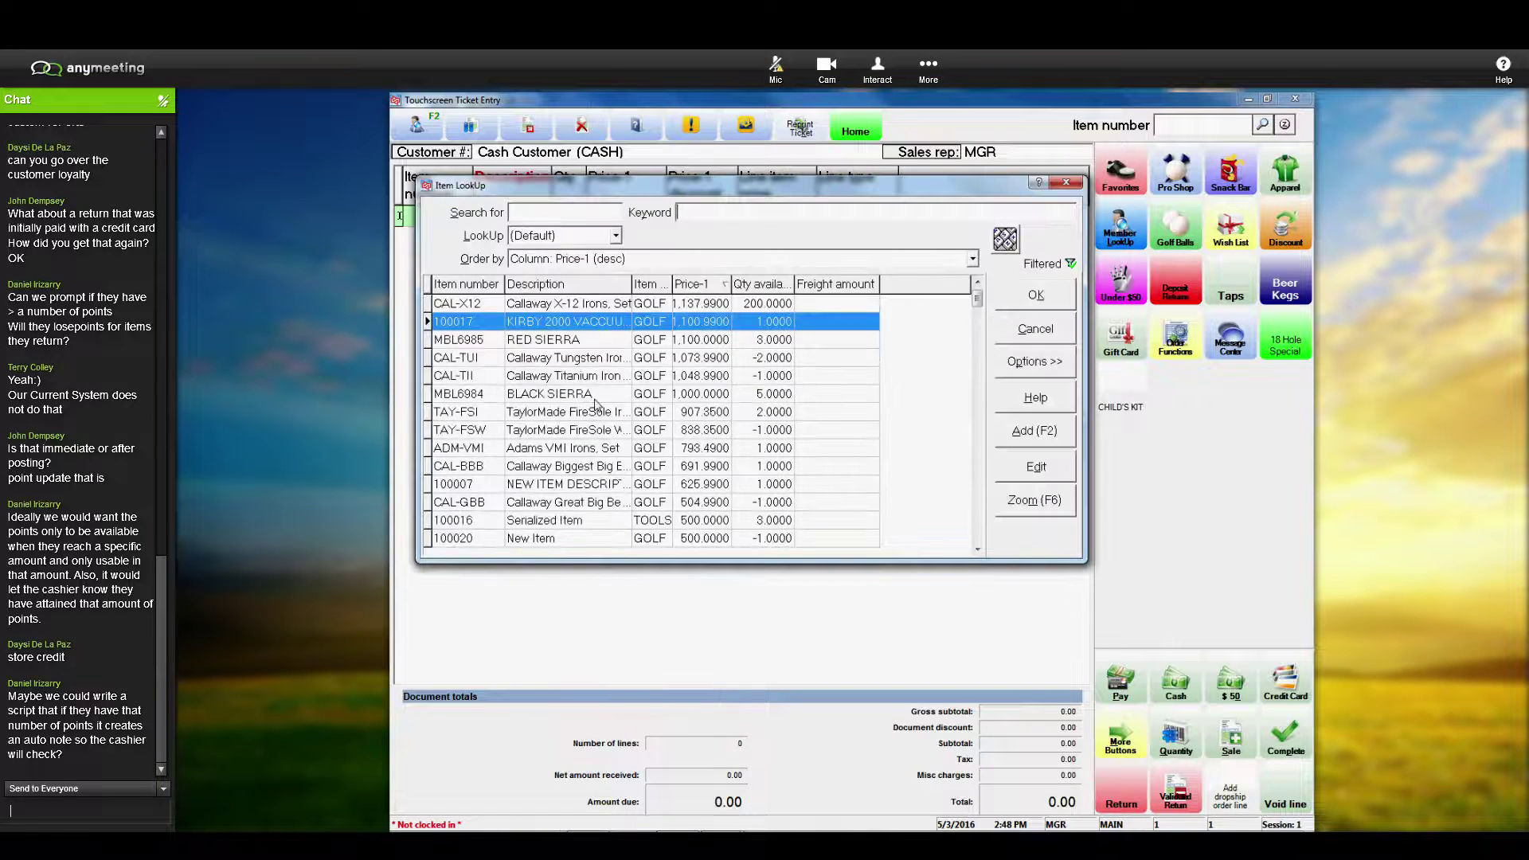
{"action": "left_click", "coordinate": [593, 398]}
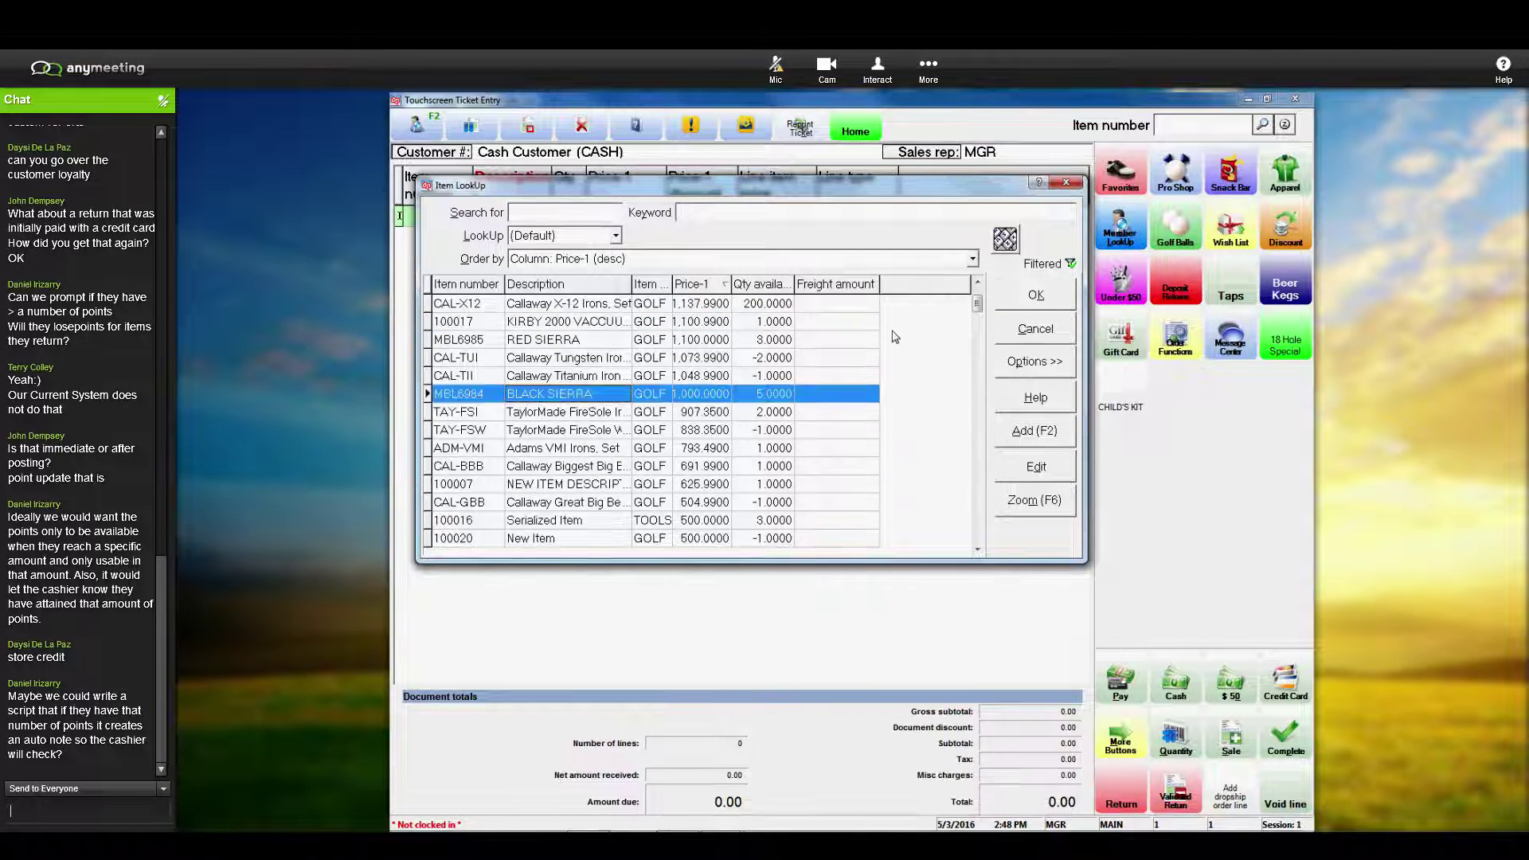
{"action": "left_click", "coordinate": [1001, 299]}
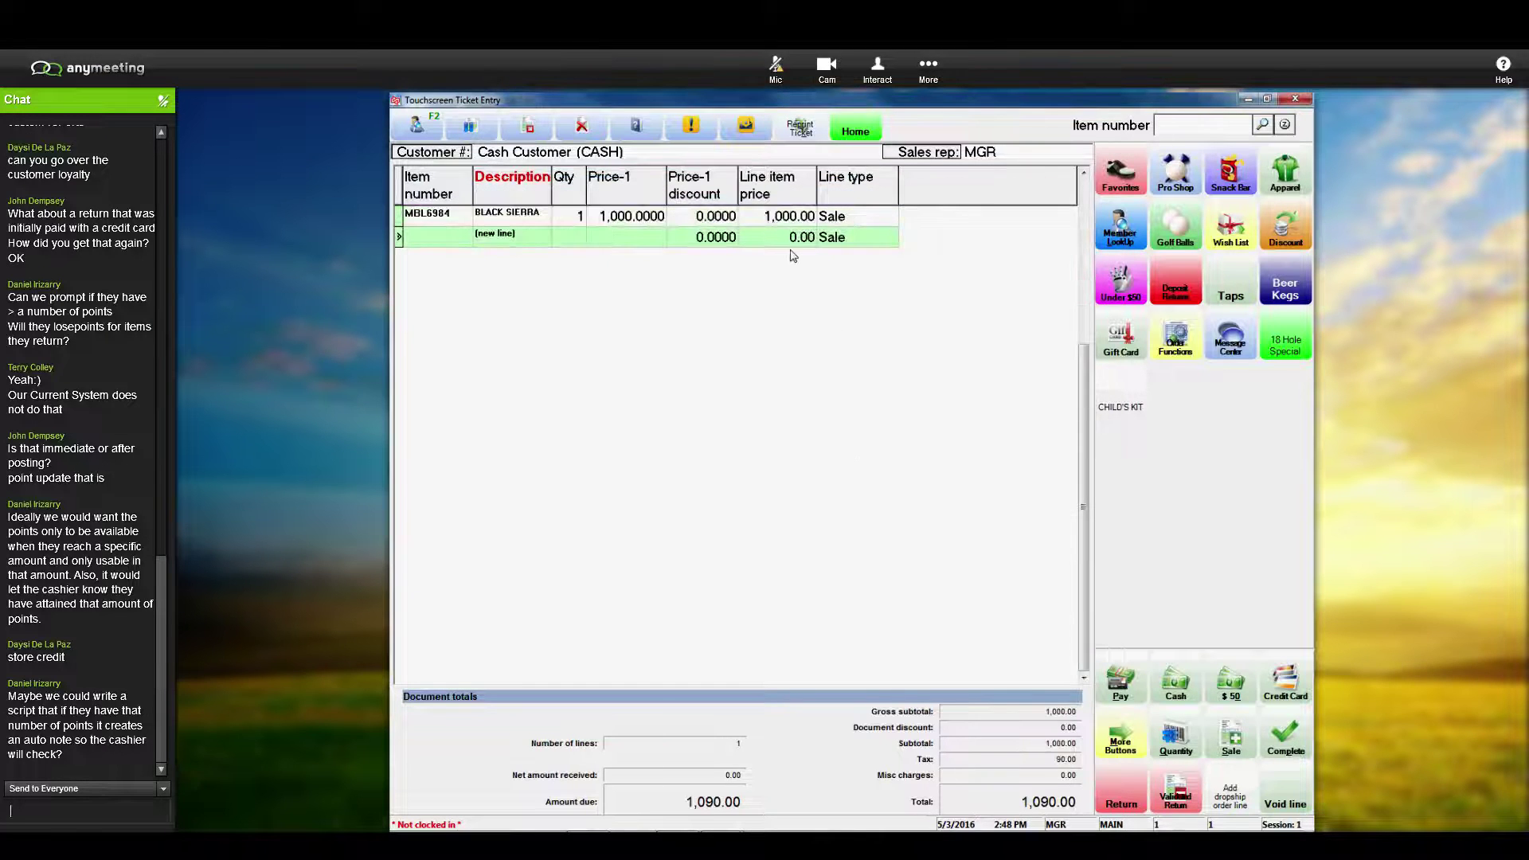
Step: Start a store credit payment for the ticket and add the Issue date column to the store credit lookup
{"action": "left_click", "coordinate": [1119, 686]}
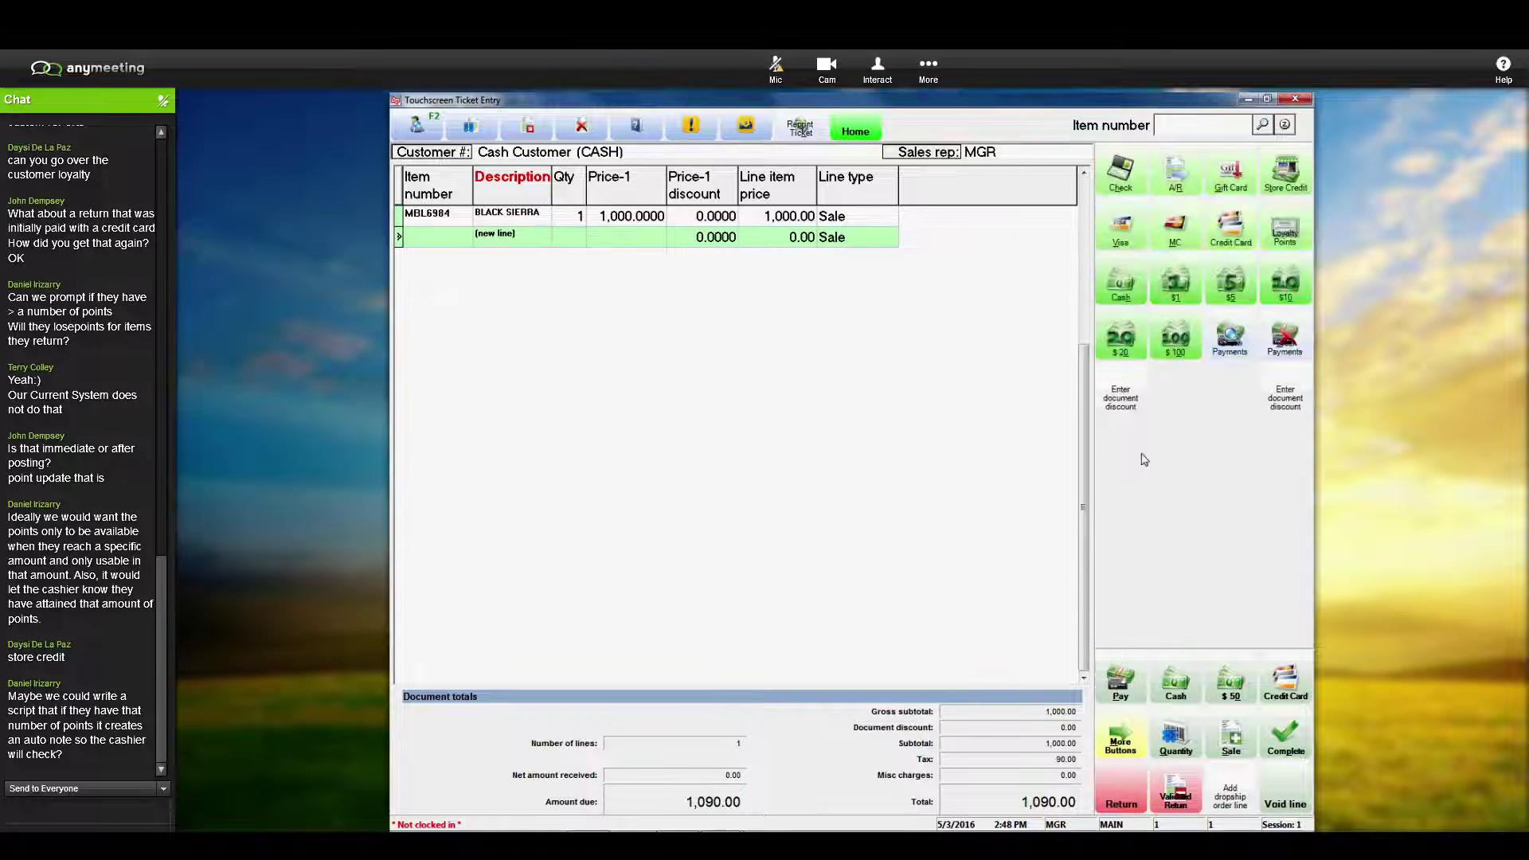
{"action": "left_click", "coordinate": [1286, 177]}
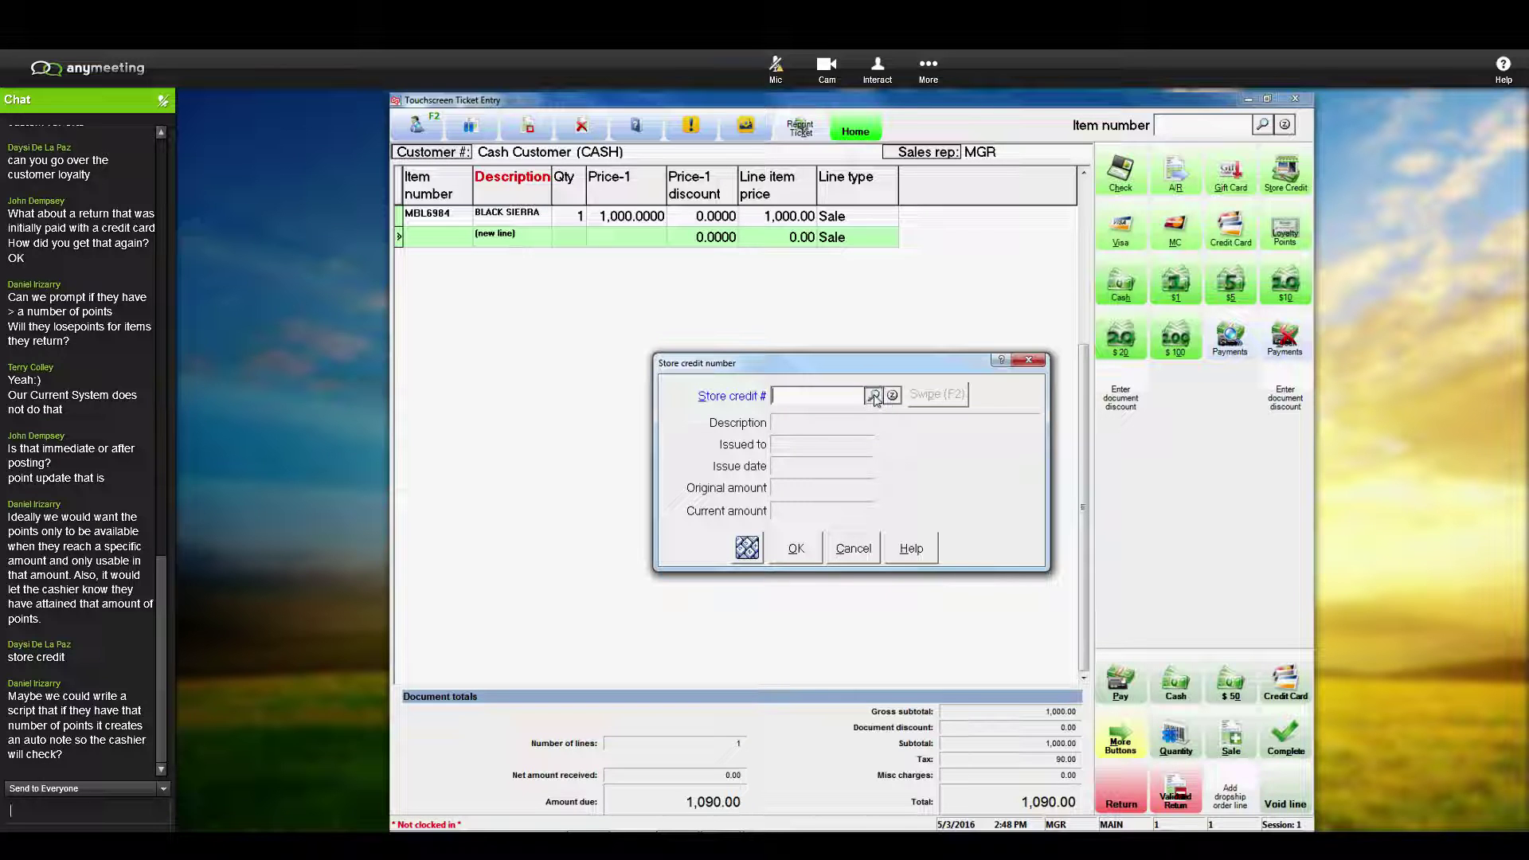
{"action": "left_click", "coordinate": [873, 396]}
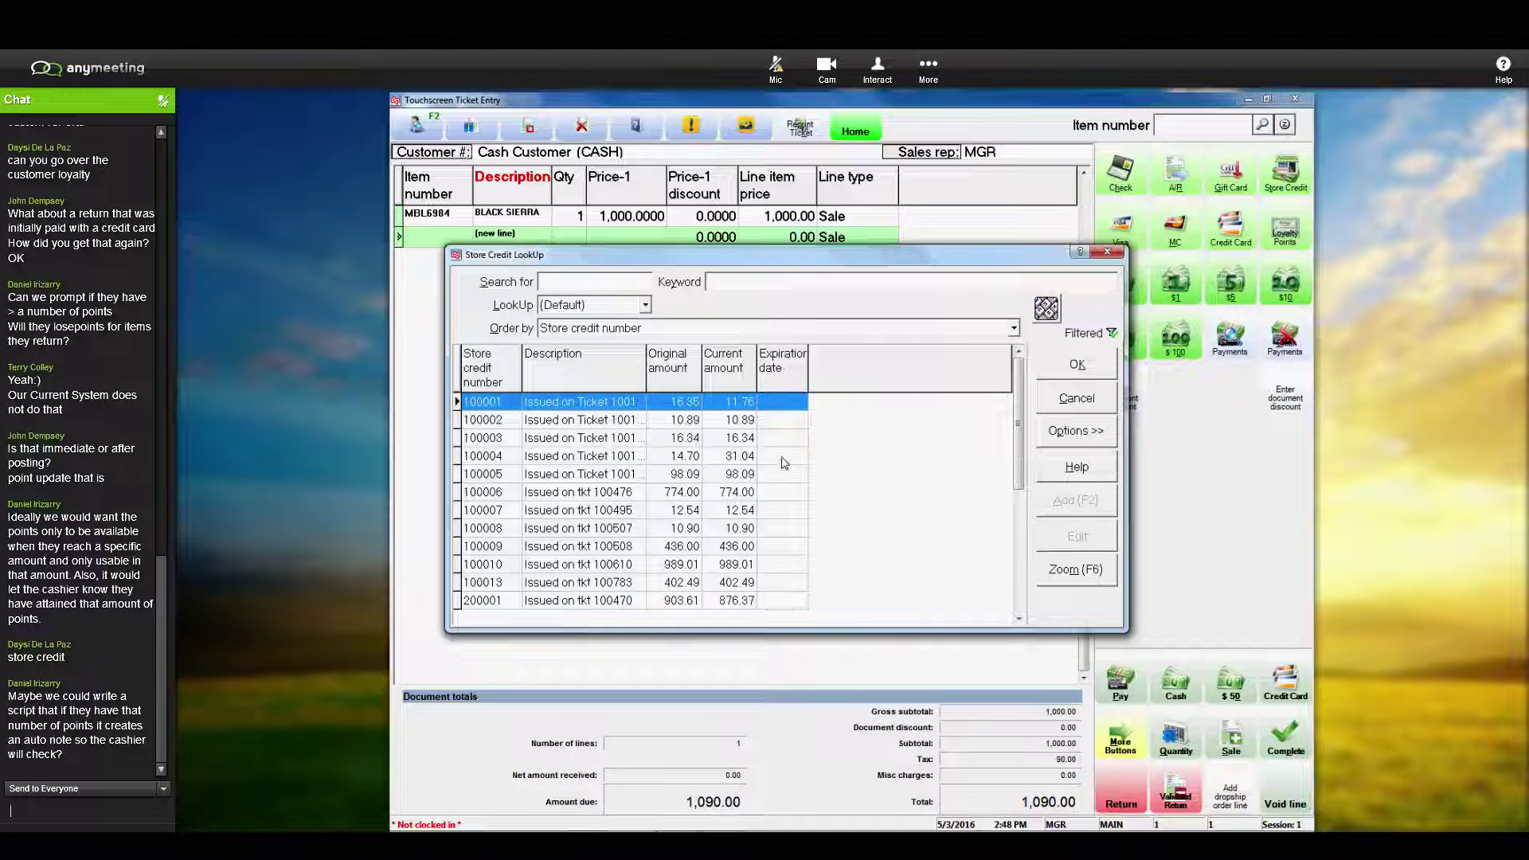
{"action": "right_click", "coordinate": [462, 381]}
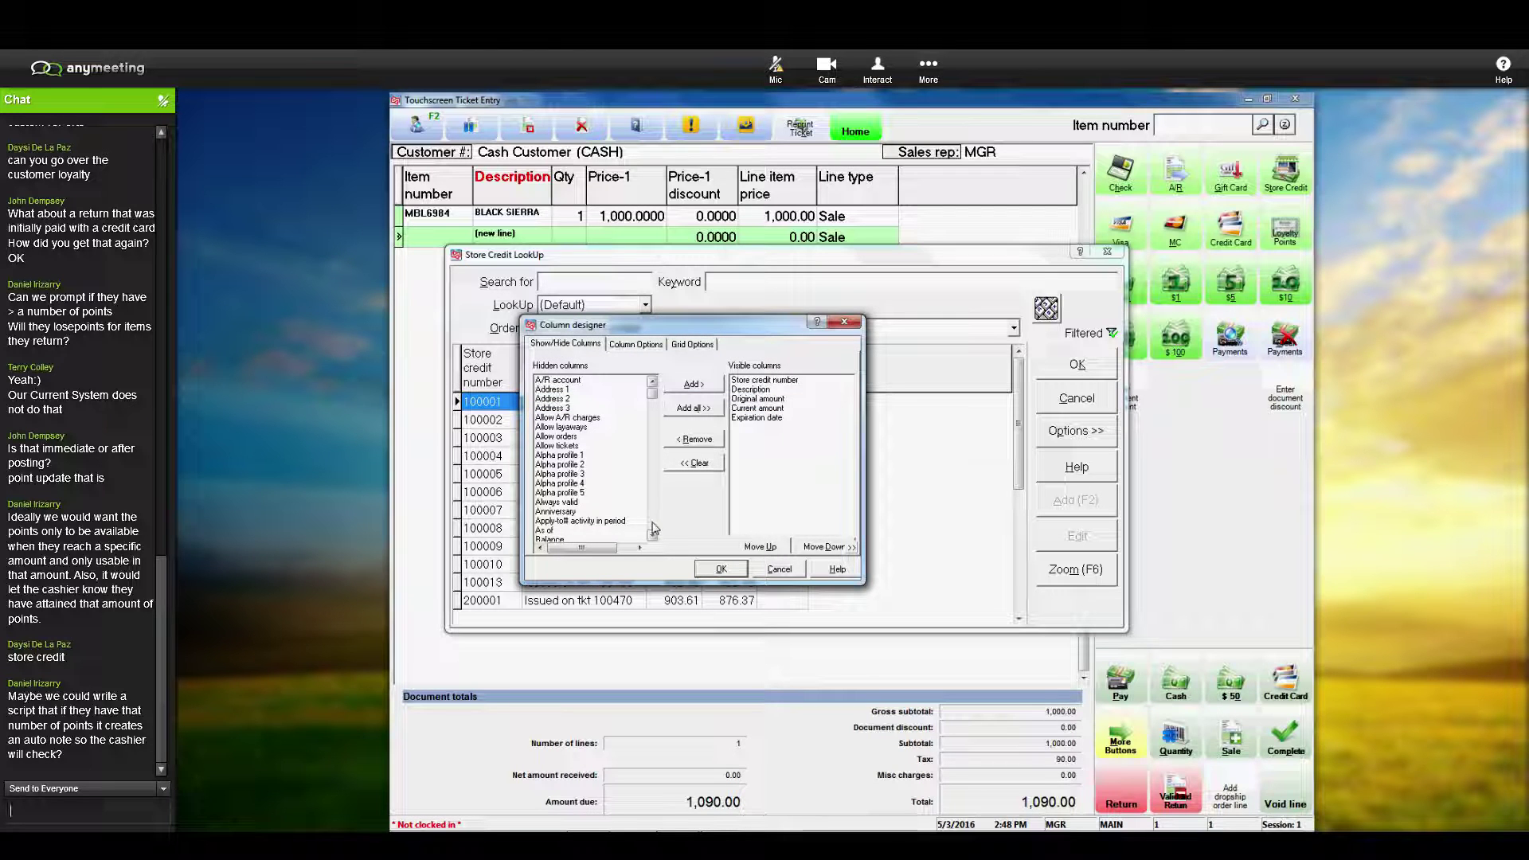
{"action": "left_click", "coordinate": [653, 536]}
{"action": "left_click", "coordinate": [652, 536]}
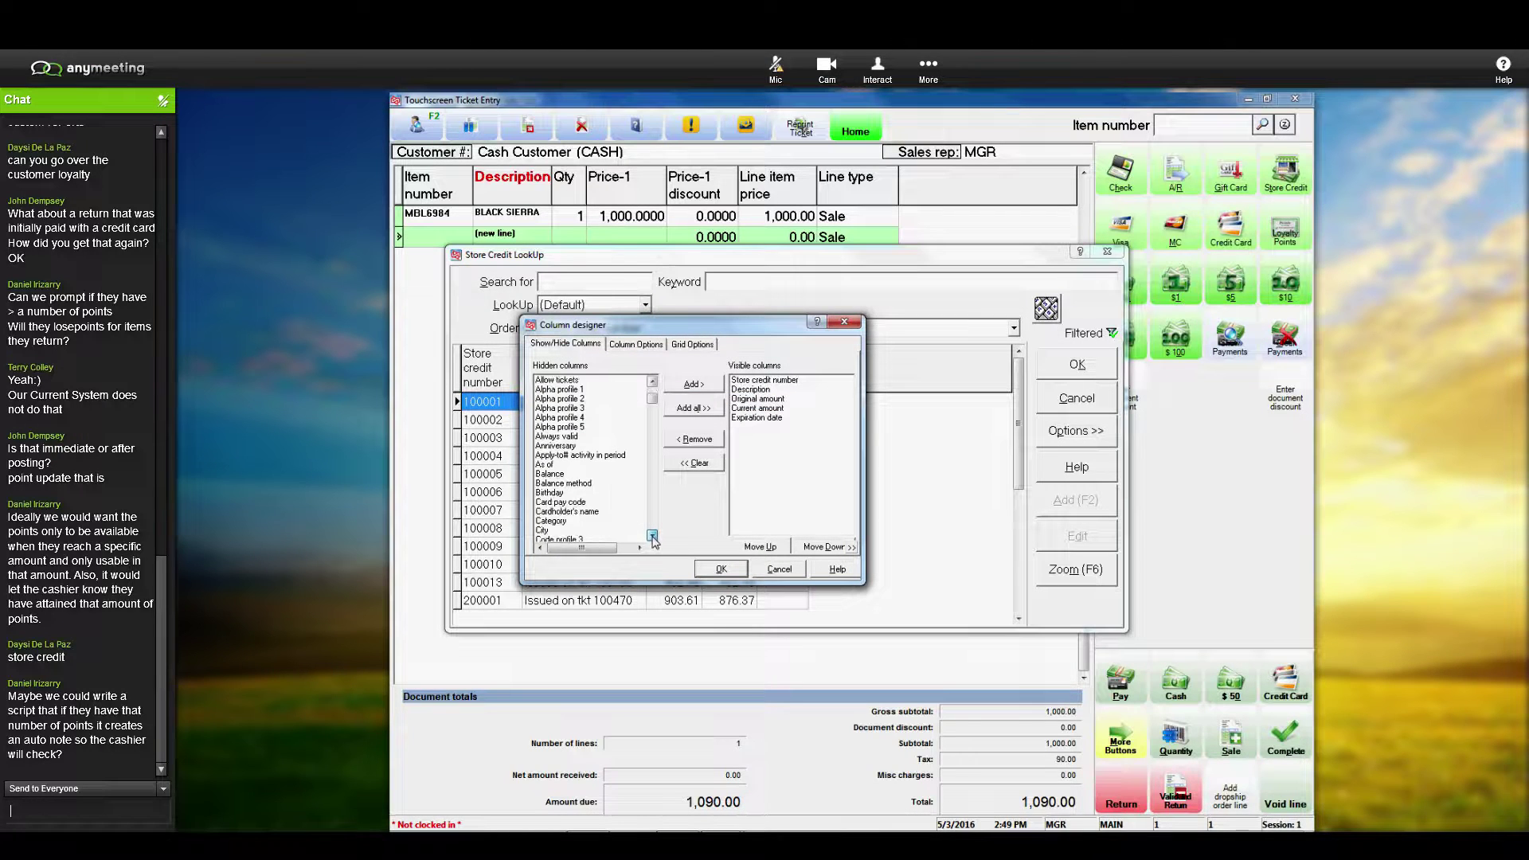
{"action": "left_click", "coordinate": [652, 536]}
{"action": "left_click", "coordinate": [652, 536]}
{"action": "left_click", "coordinate": [652, 536]}
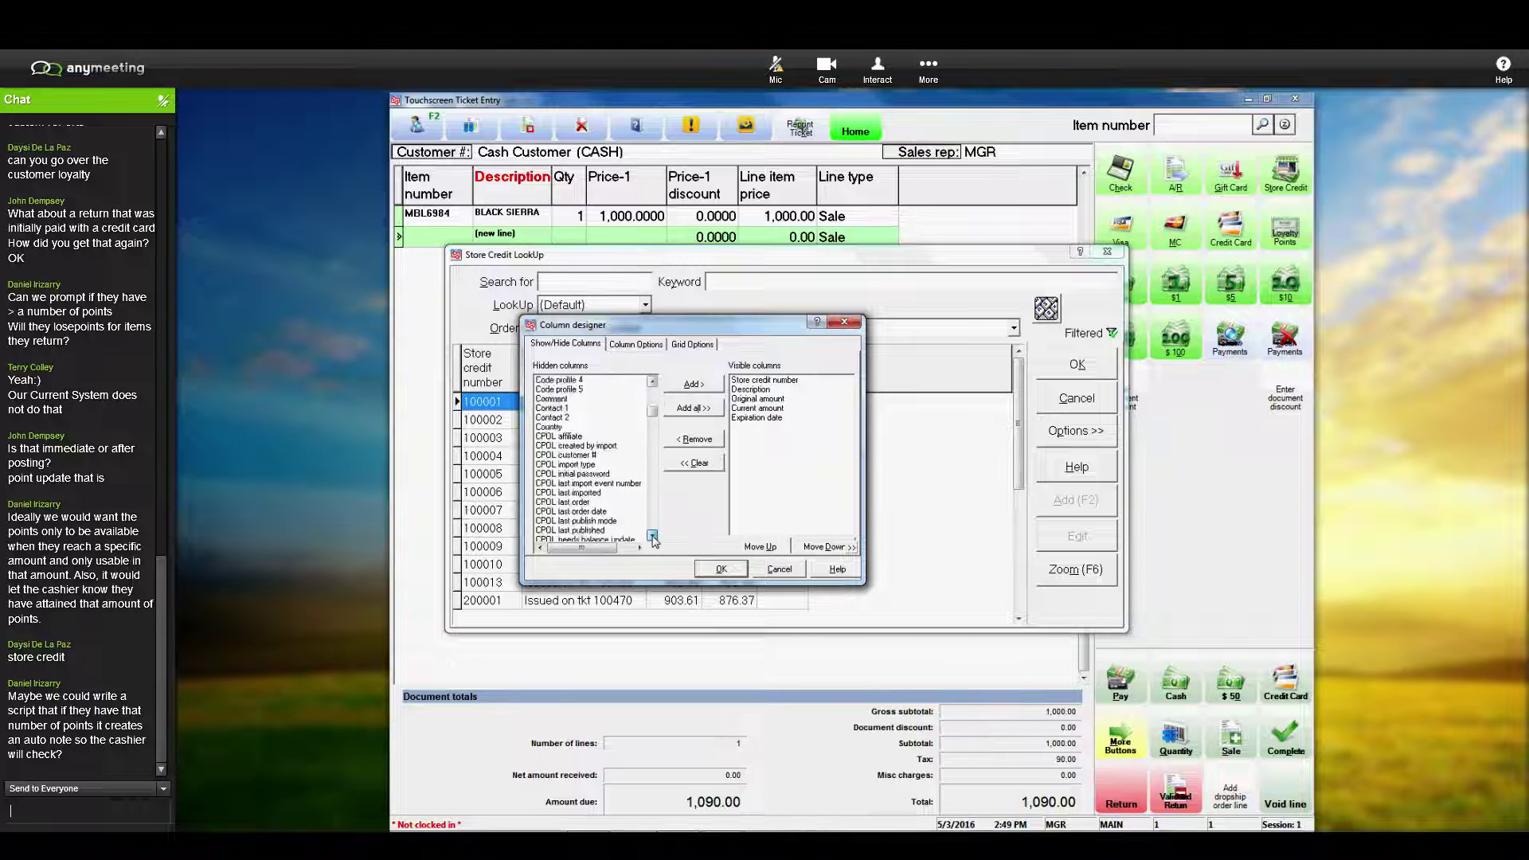
{"action": "left_click", "coordinate": [652, 536]}
{"action": "left_click", "coordinate": [652, 536]}
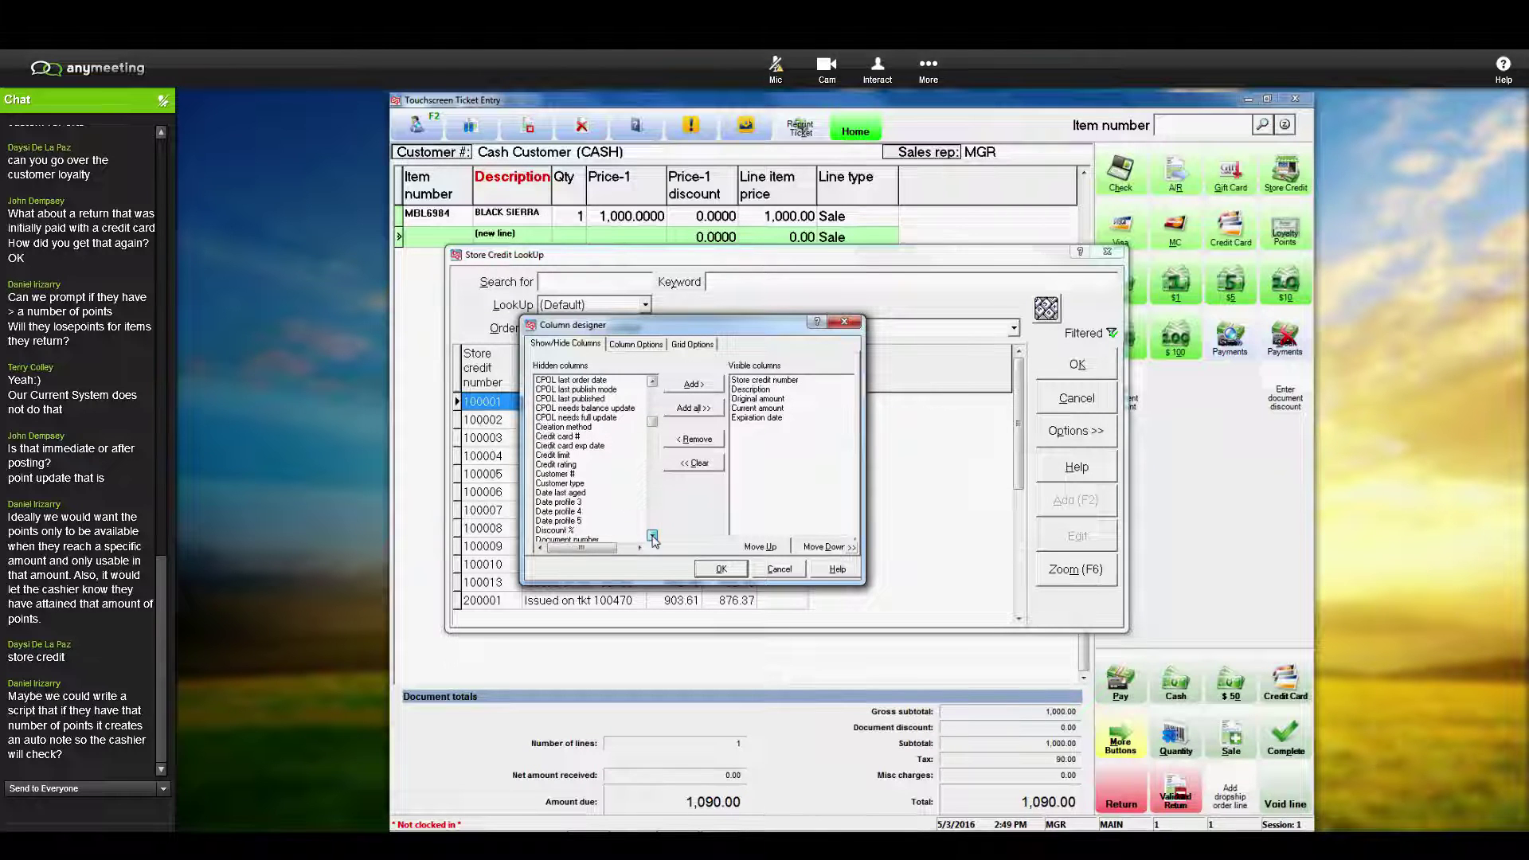
{"action": "left_click", "coordinate": [652, 536]}
{"action": "left_click", "coordinate": [652, 536]}
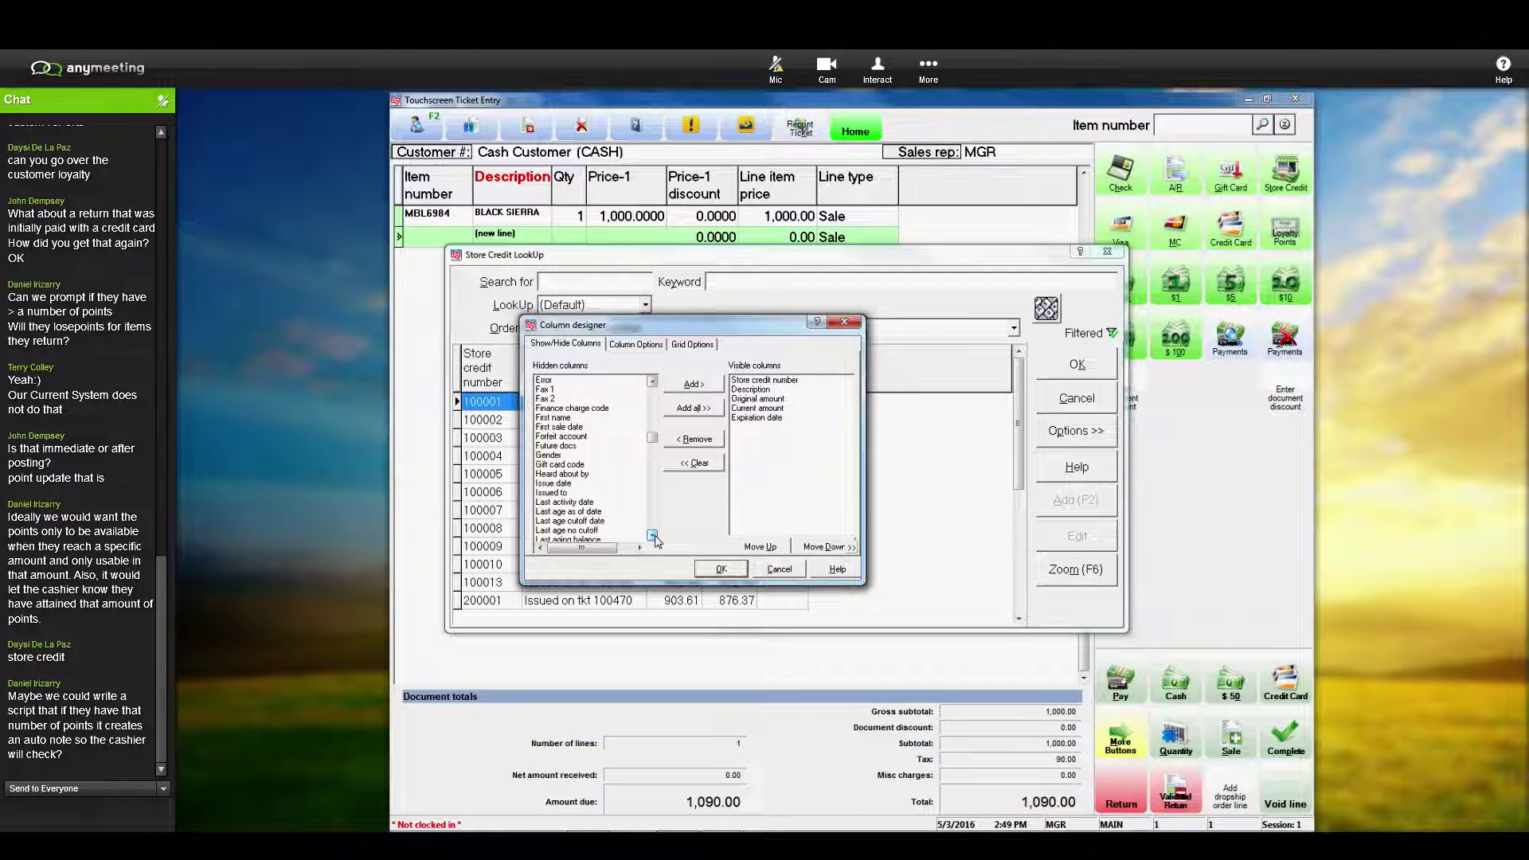
{"action": "double_click", "coordinate": [561, 483]}
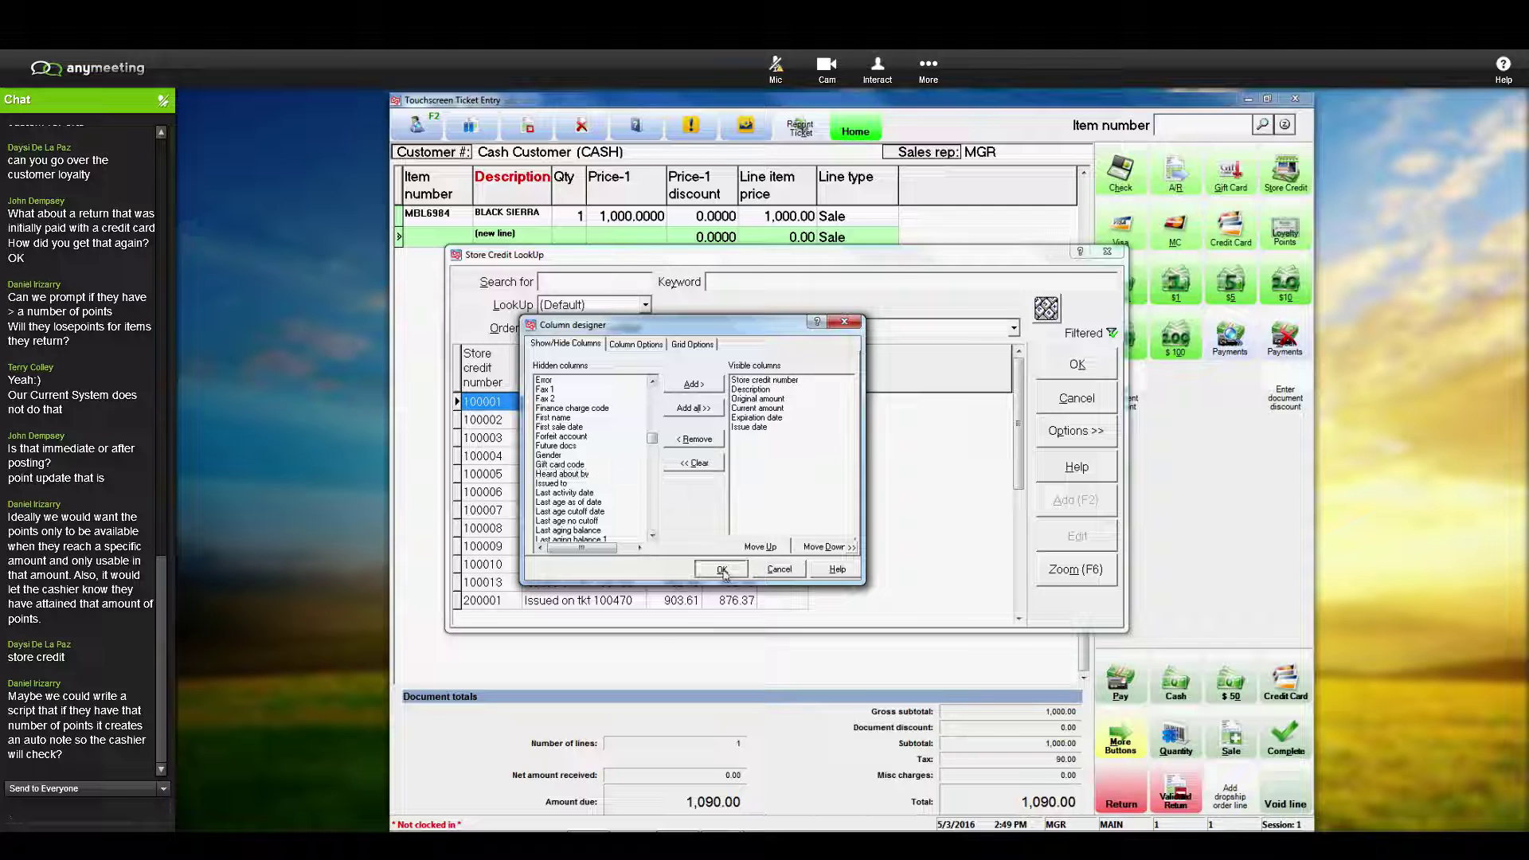
{"action": "left_click", "coordinate": [723, 570]}
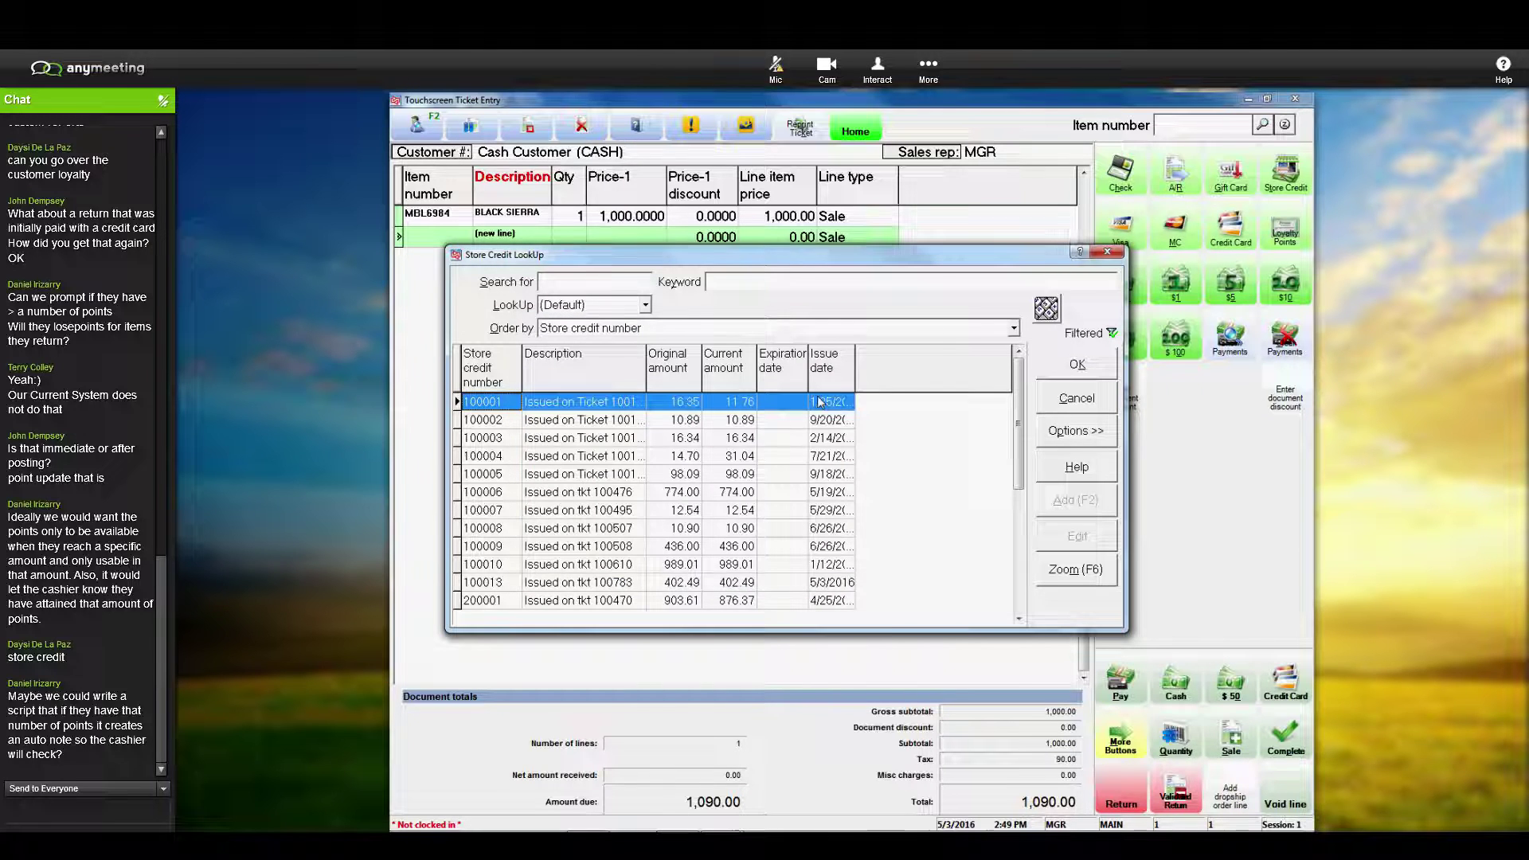
Step: Widen the Issue date column, sort the store credits by it in descending order, and choose the one issued 5/3/2016
{"action": "left_click_drag", "start_coordinate": [854, 375], "coordinate": [924, 373]}
{"action": "right_click", "coordinate": [854, 368]}
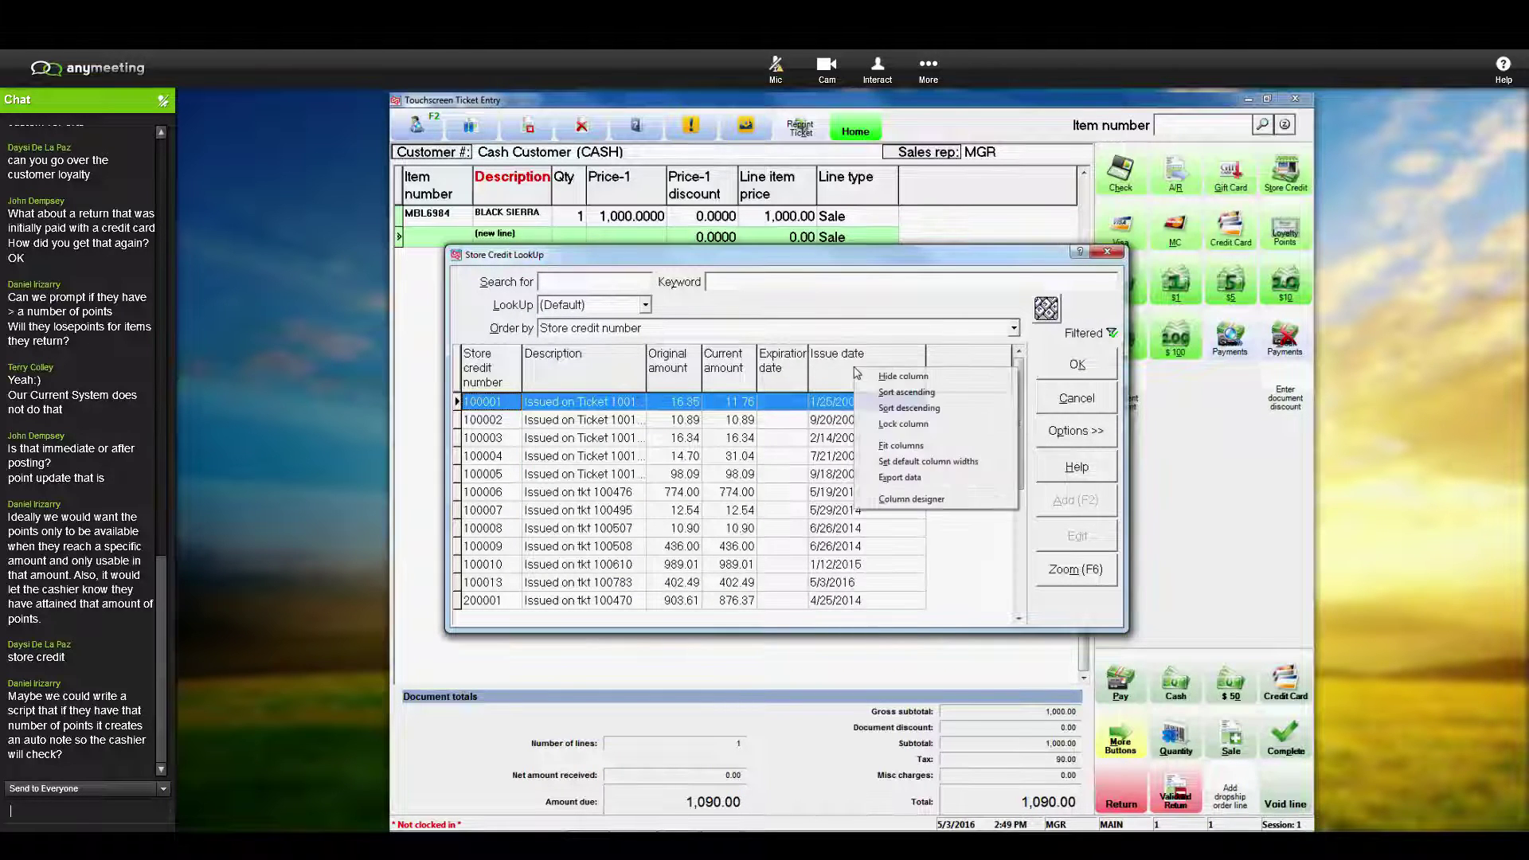
{"action": "left_click", "coordinate": [882, 410]}
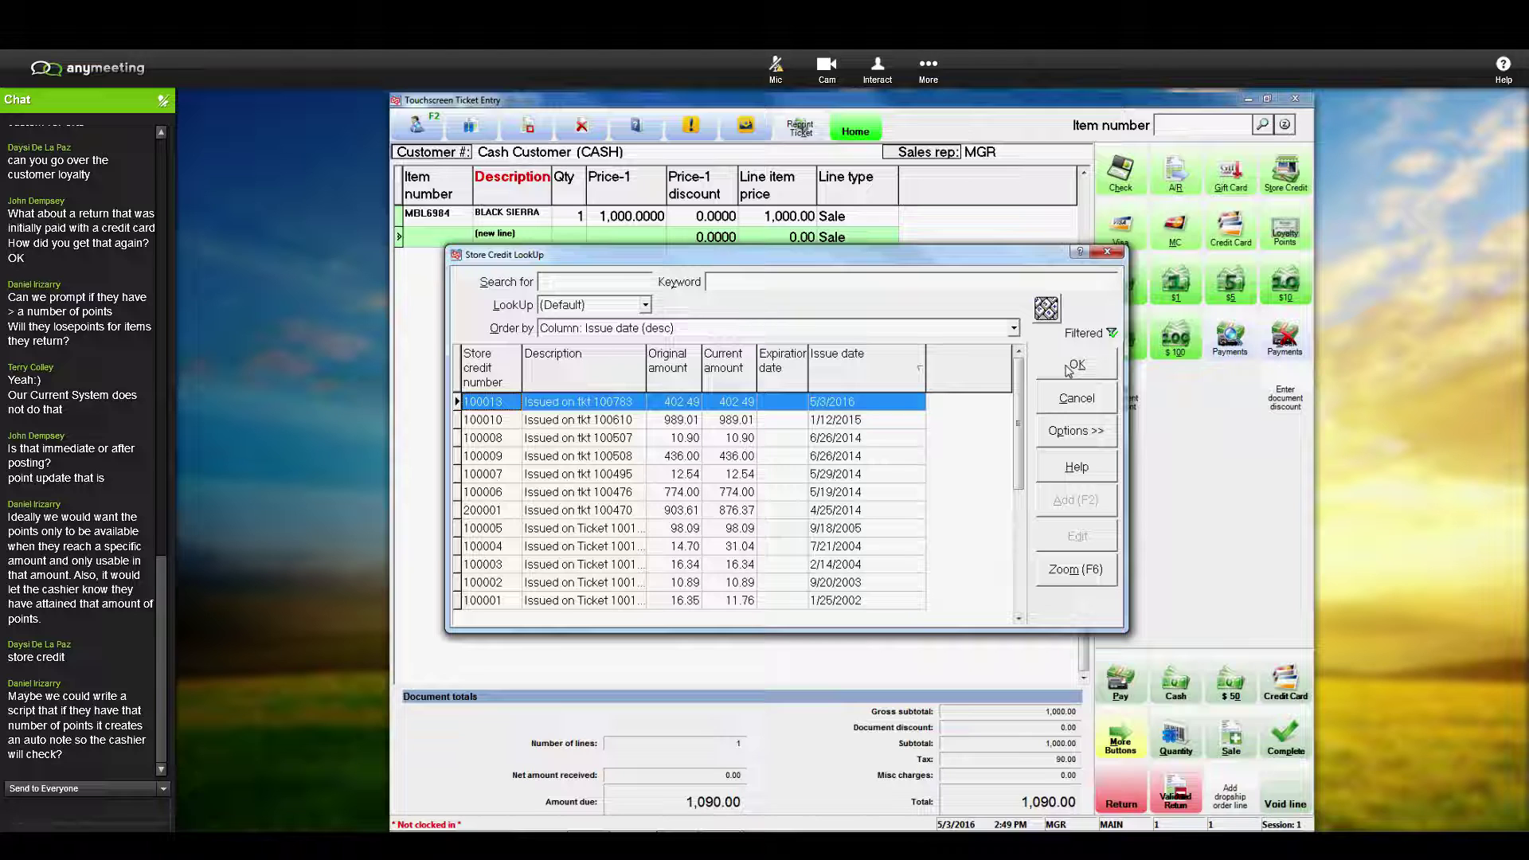
{"action": "left_click", "coordinate": [1068, 371]}
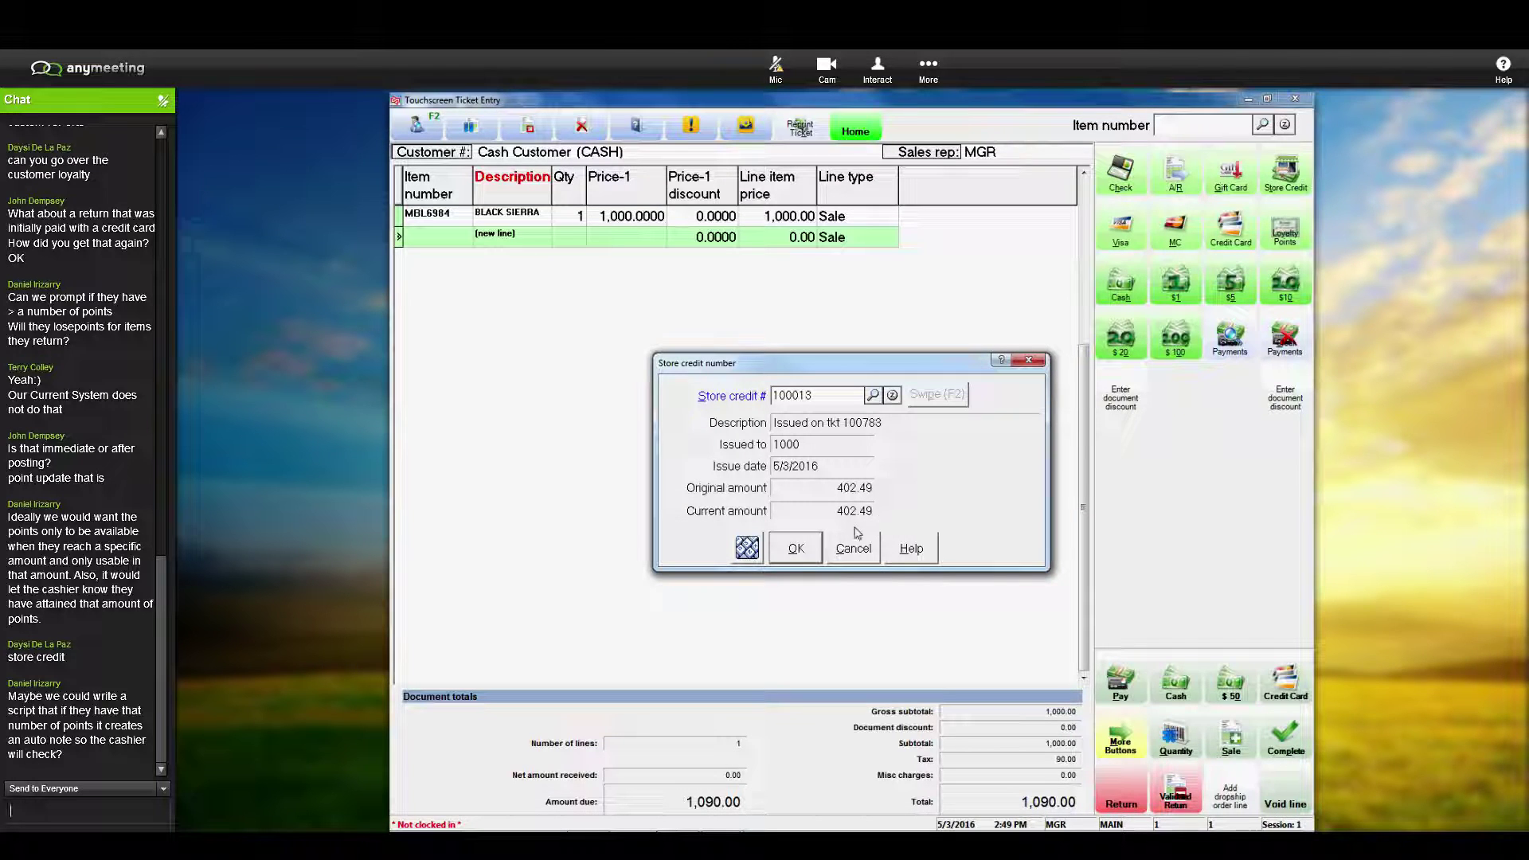
Step: Accept the chosen store credit and apply 100.00 of it to the ticket
{"action": "left_click", "coordinate": [796, 550]}
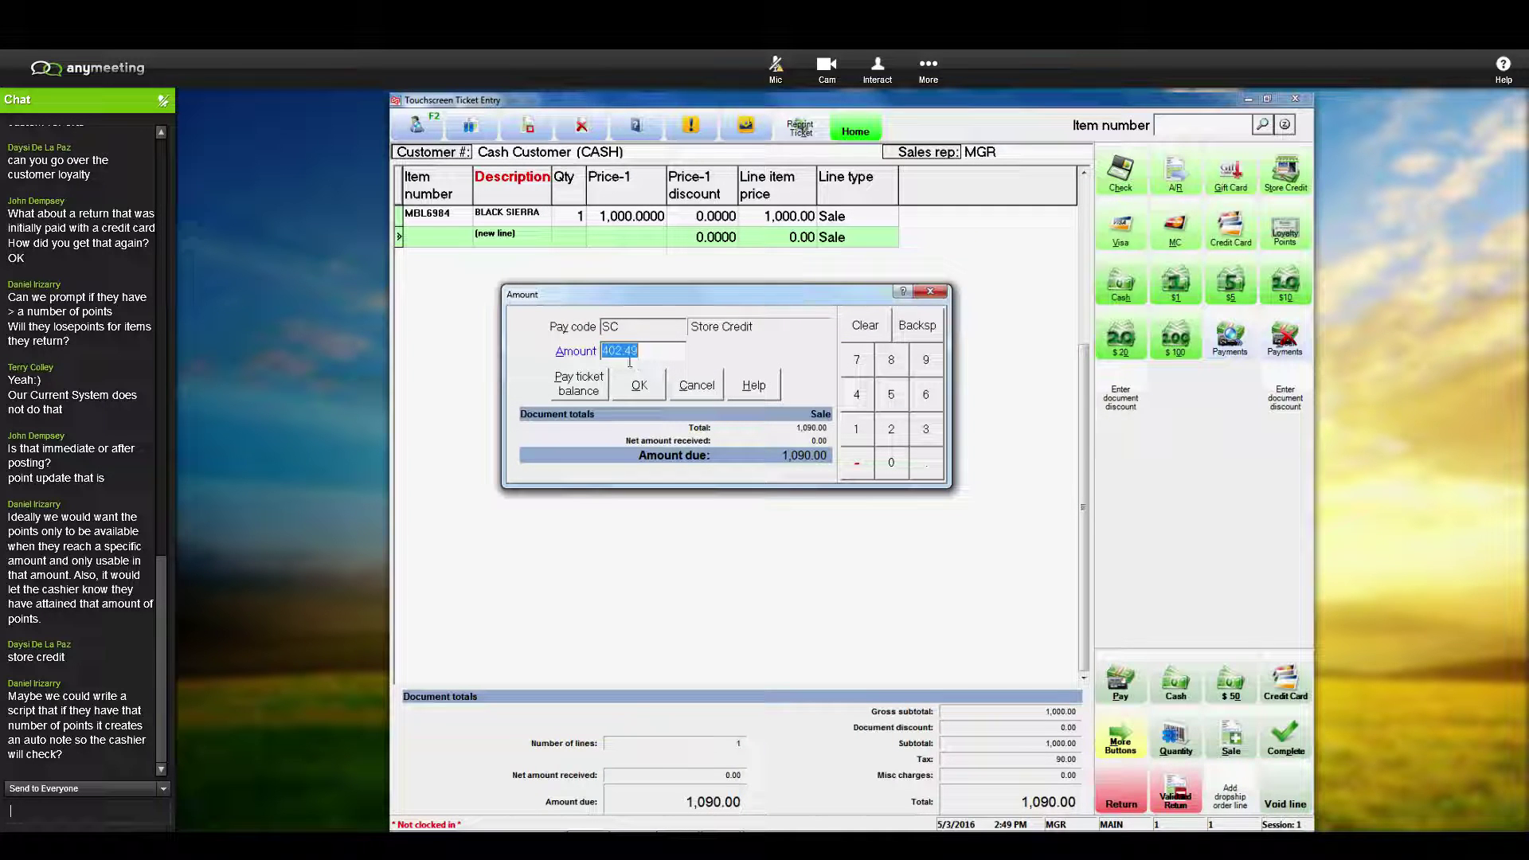
{"action": "type", "text": "100"}
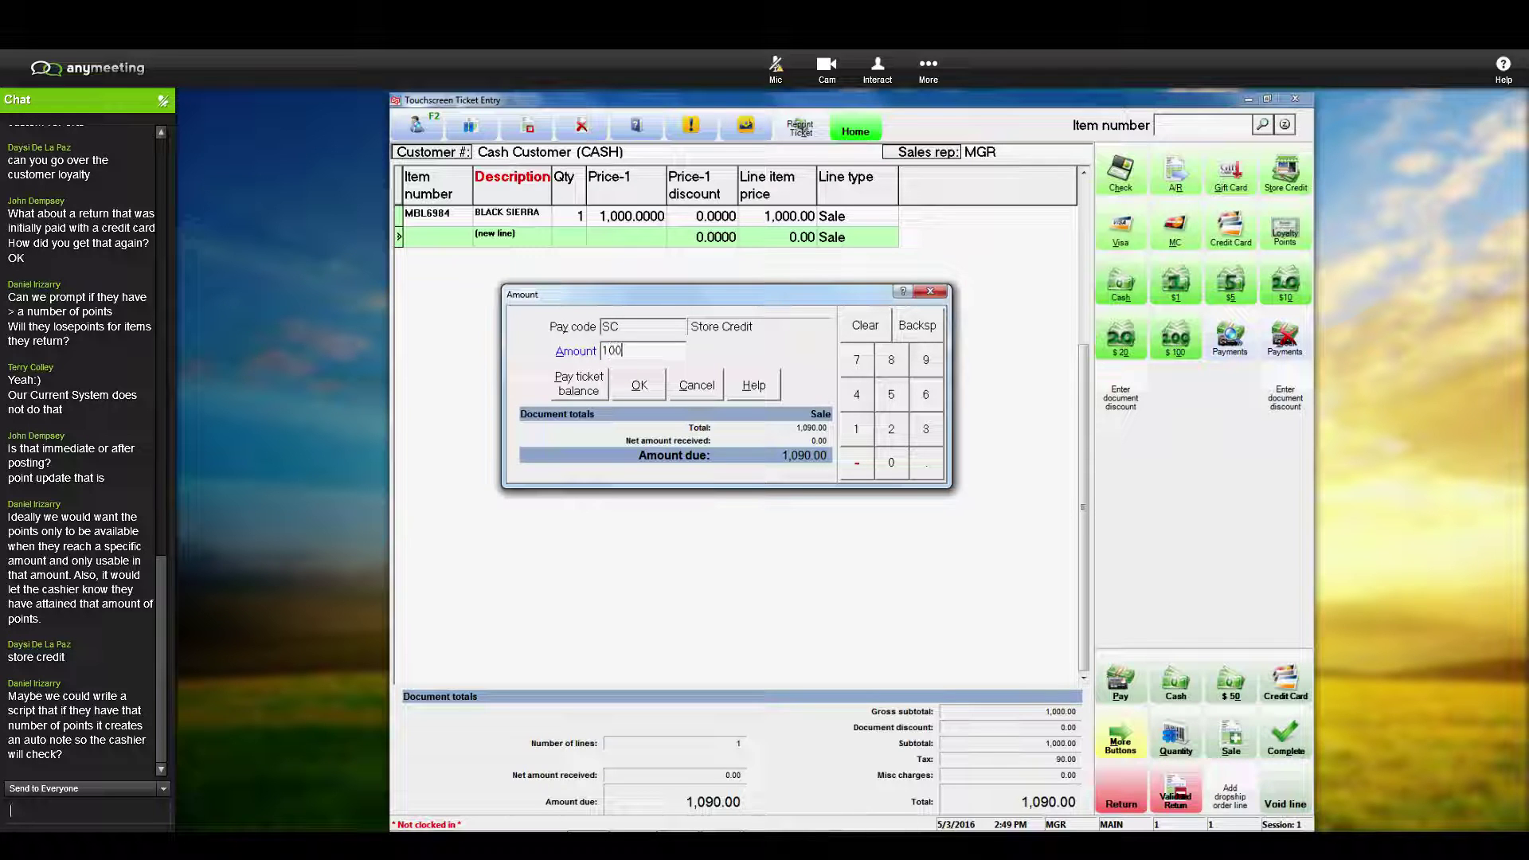
{"action": "type", "text": ".00"}
{"action": "left_click", "coordinate": [646, 386]}
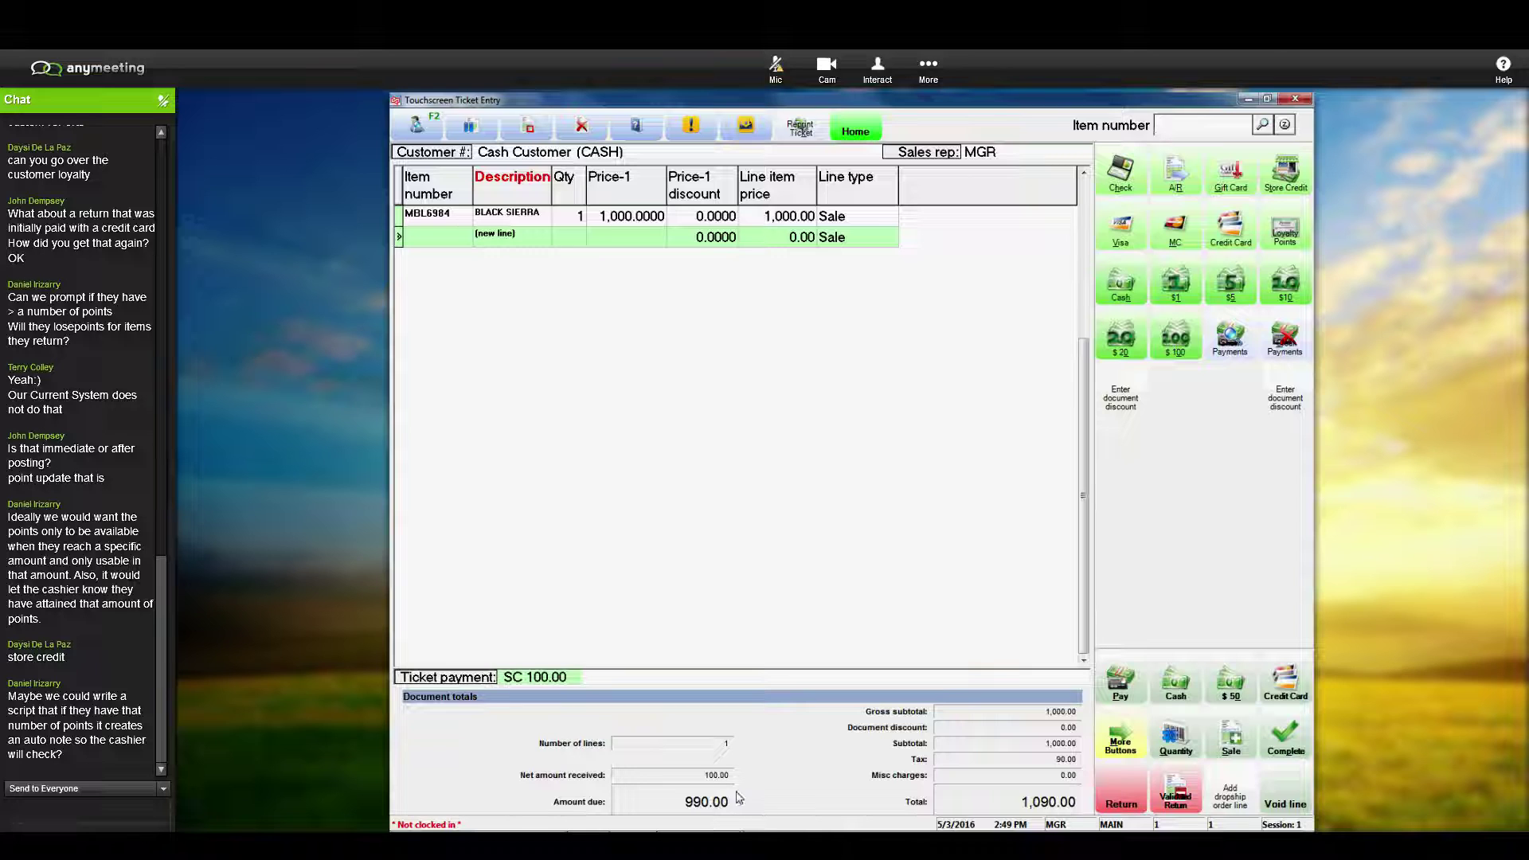
Step: Pay the remaining ticket balance in cash and dismiss the receipt options
{"action": "left_click", "coordinate": [1121, 284]}
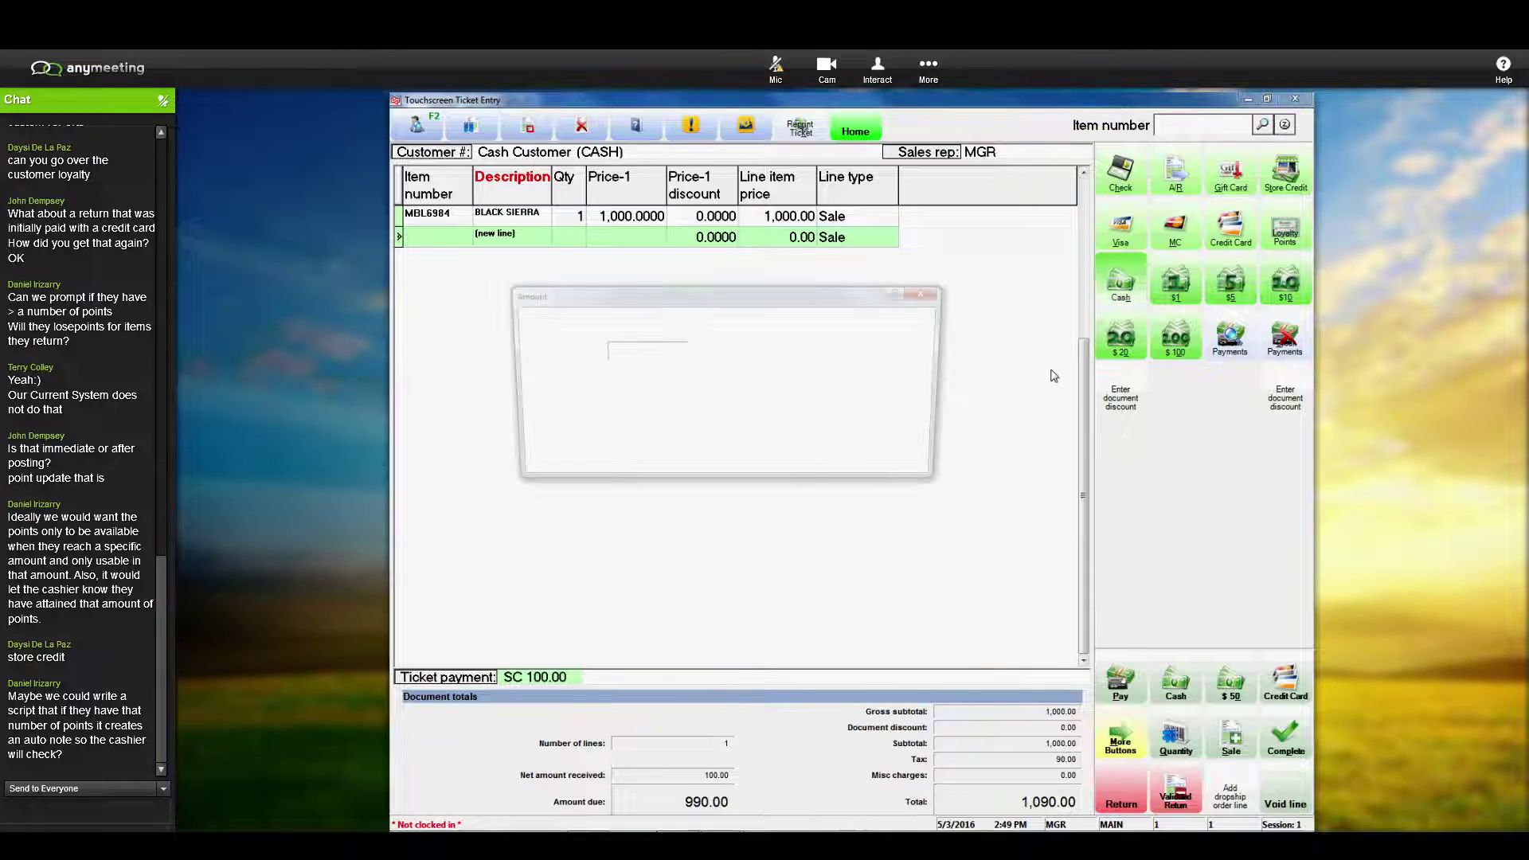
{"action": "left_click", "coordinate": [580, 384]}
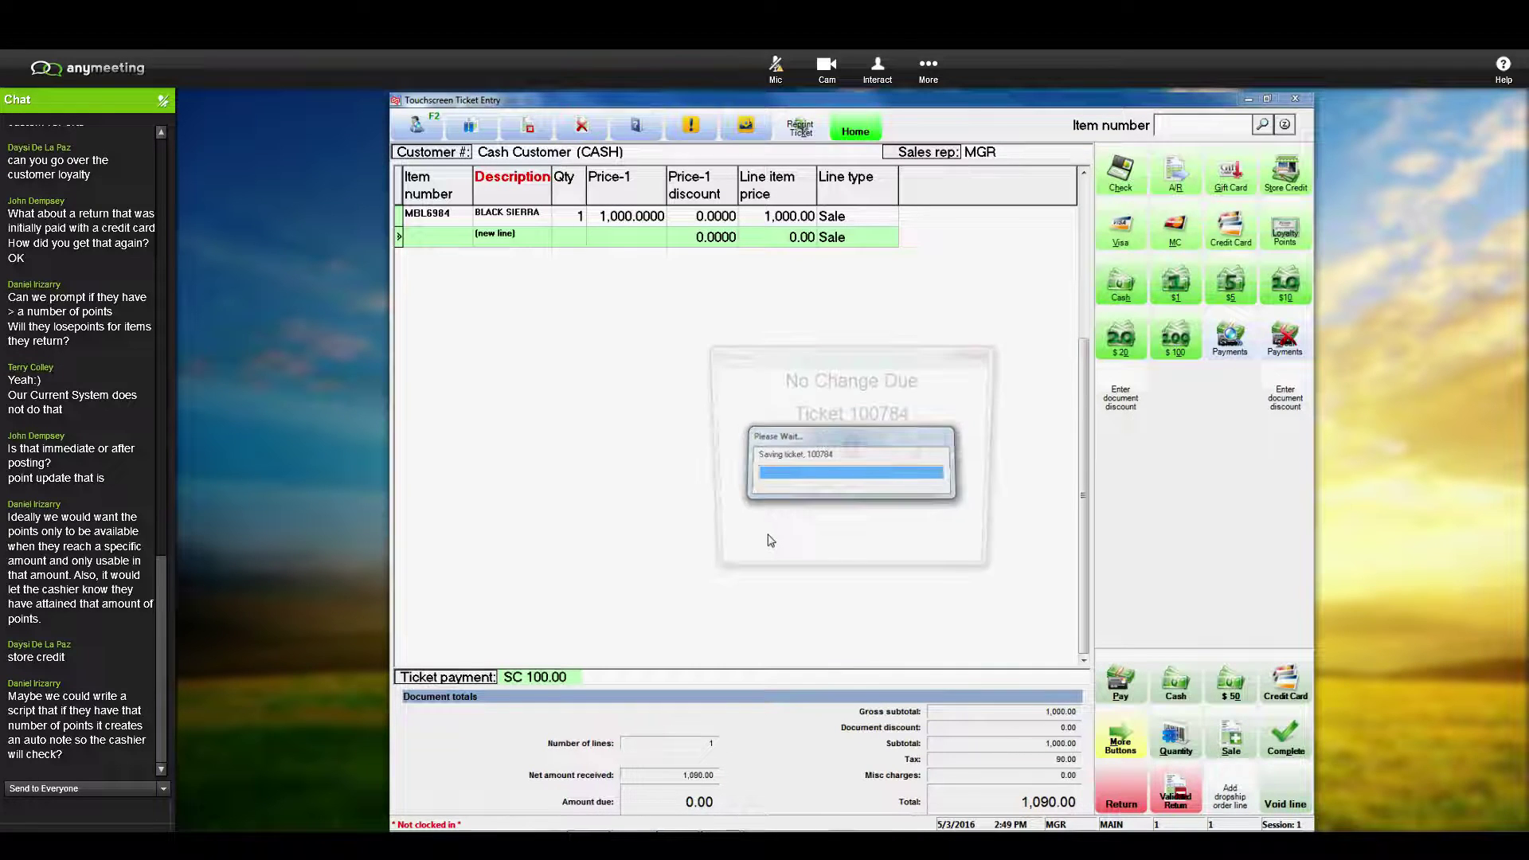
{"action": "left_click", "coordinate": [900, 556]}
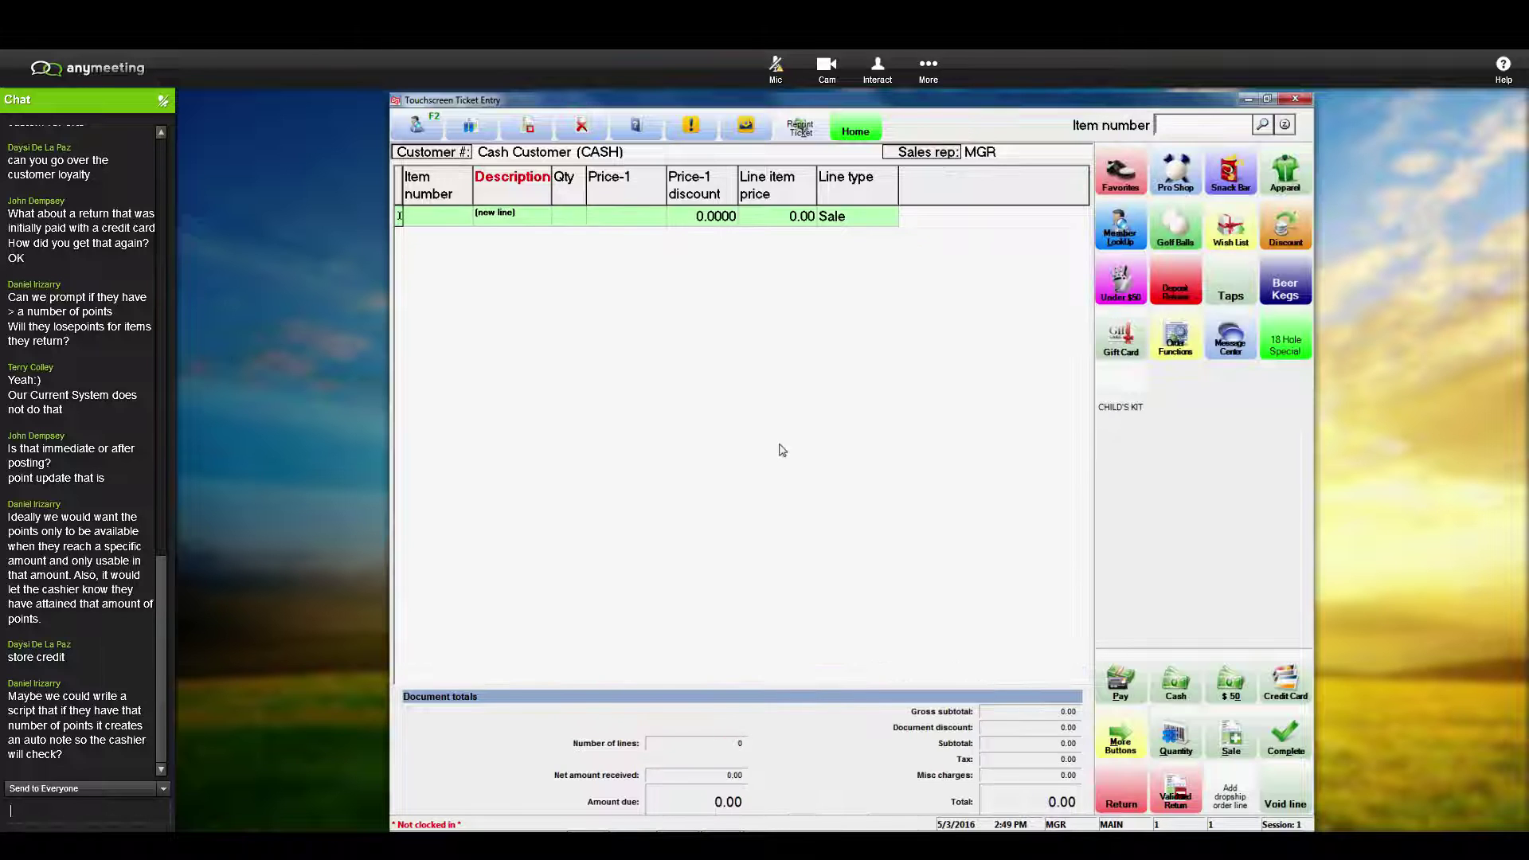
Step: Add the Adams VMI Irons set (ADM-VMI) to a new ticket and bring up the payment types
{"action": "left_click", "coordinate": [1264, 126]}
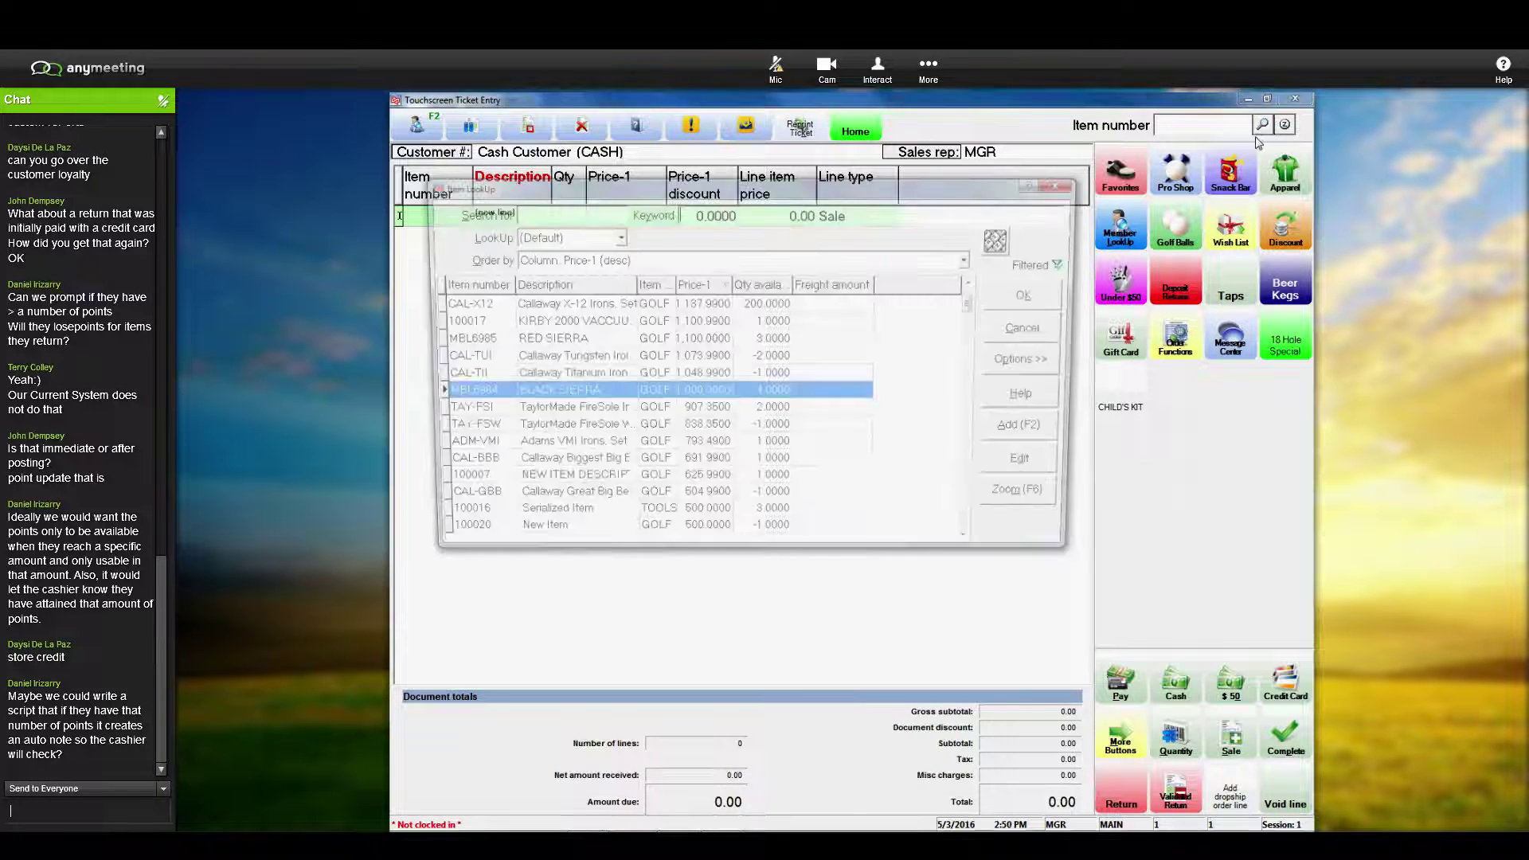
{"action": "left_click", "coordinate": [624, 451]}
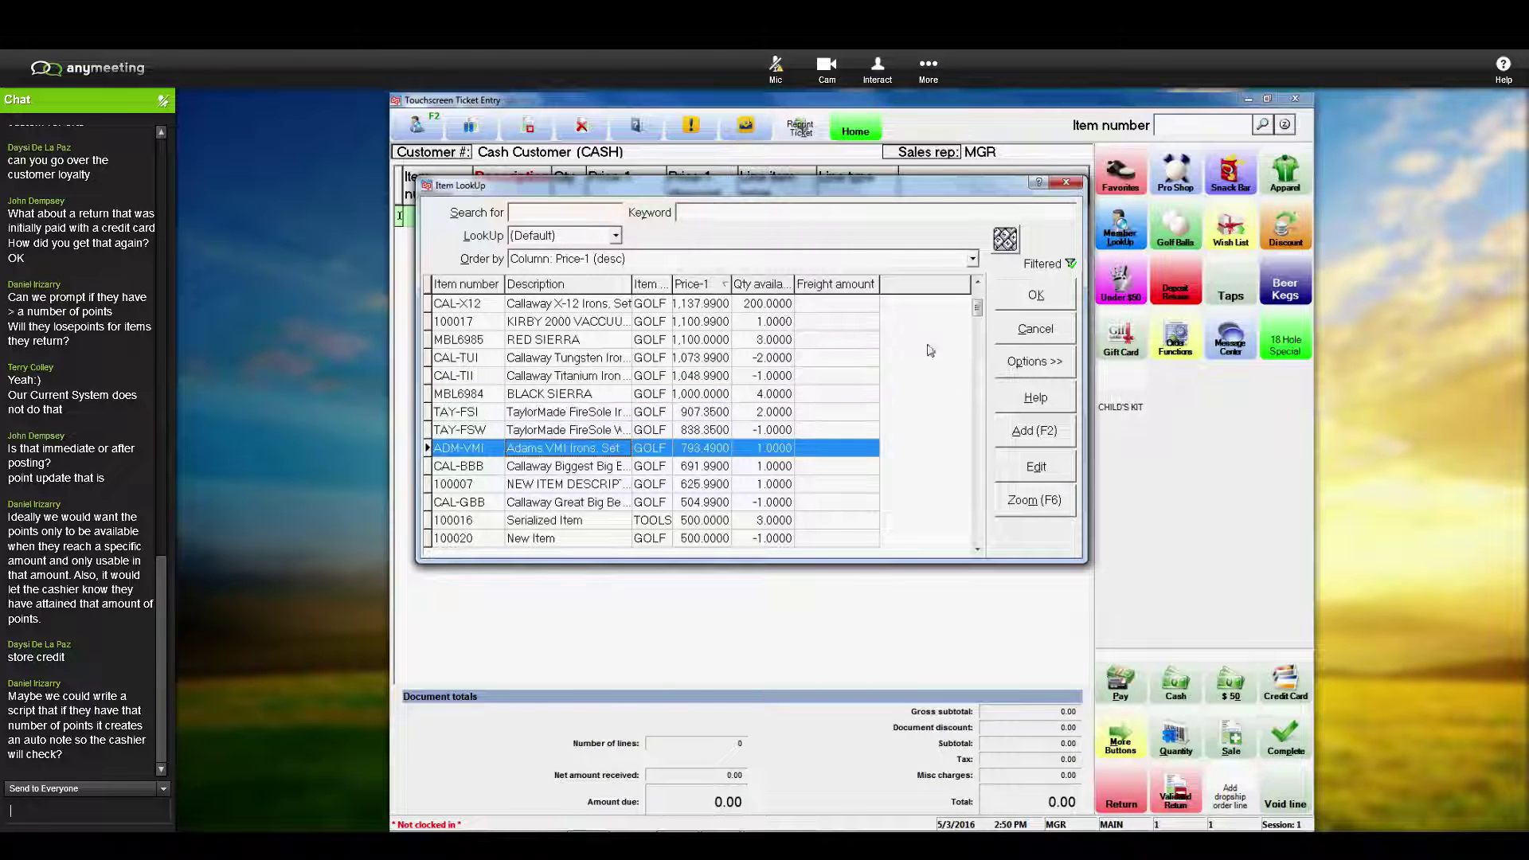
{"action": "left_click", "coordinate": [1027, 294]}
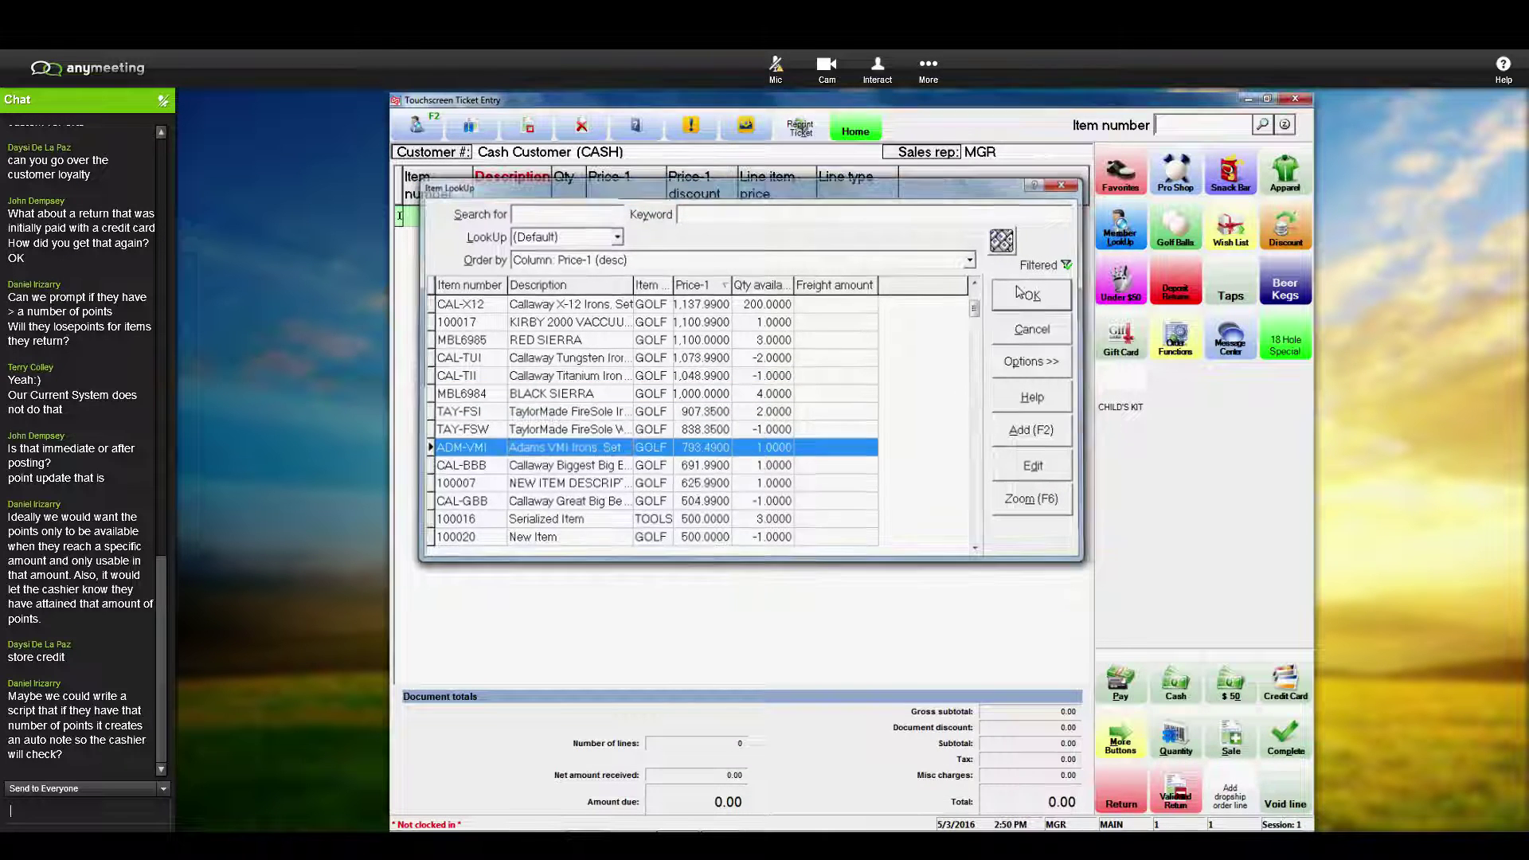
{"action": "left_click", "coordinate": [1120, 693]}
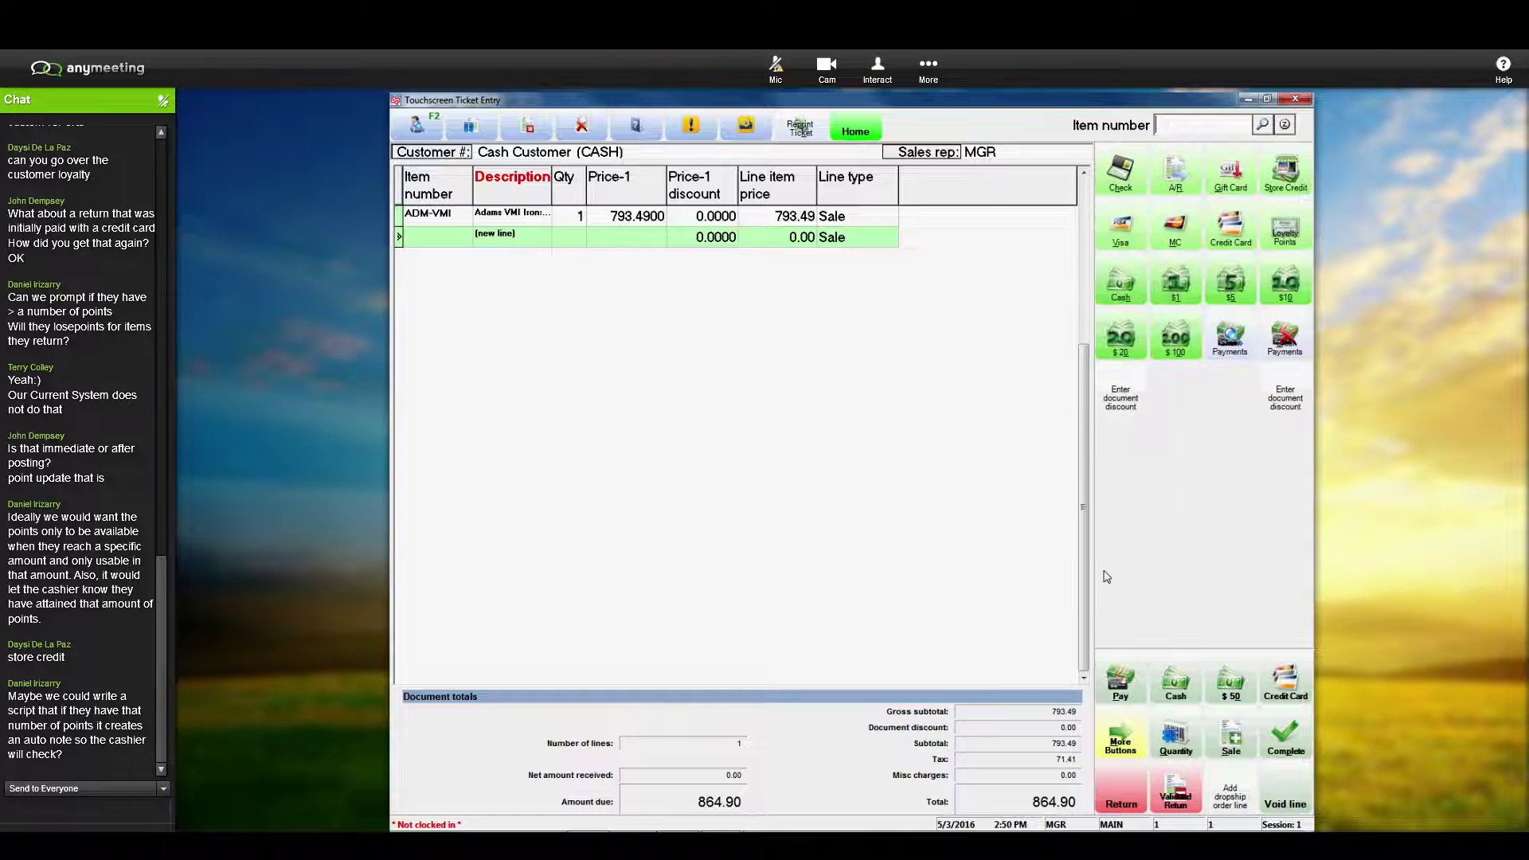
Step: Look up the store credits for the ticket payment and add the Issue date column to the list
{"action": "left_click", "coordinate": [1289, 169]}
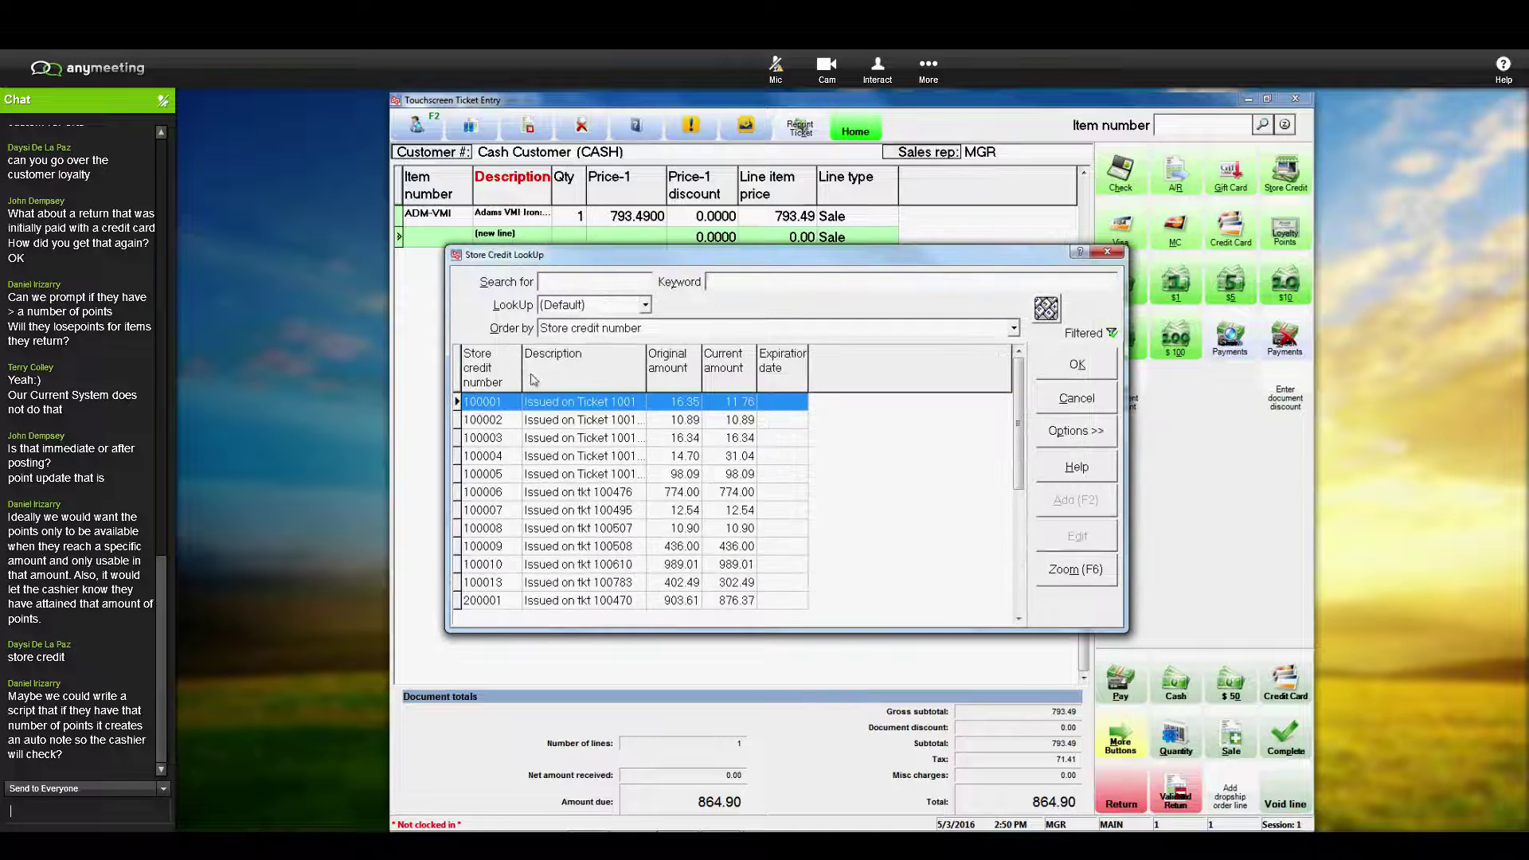
{"action": "left_click", "coordinate": [459, 379]}
{"action": "scroll", "coordinate": [657, 527], "scroll_direction": "down", "scroll_amount": 3}
{"action": "scroll", "coordinate": [657, 527], "scroll_direction": "up", "scroll_amount": 3}
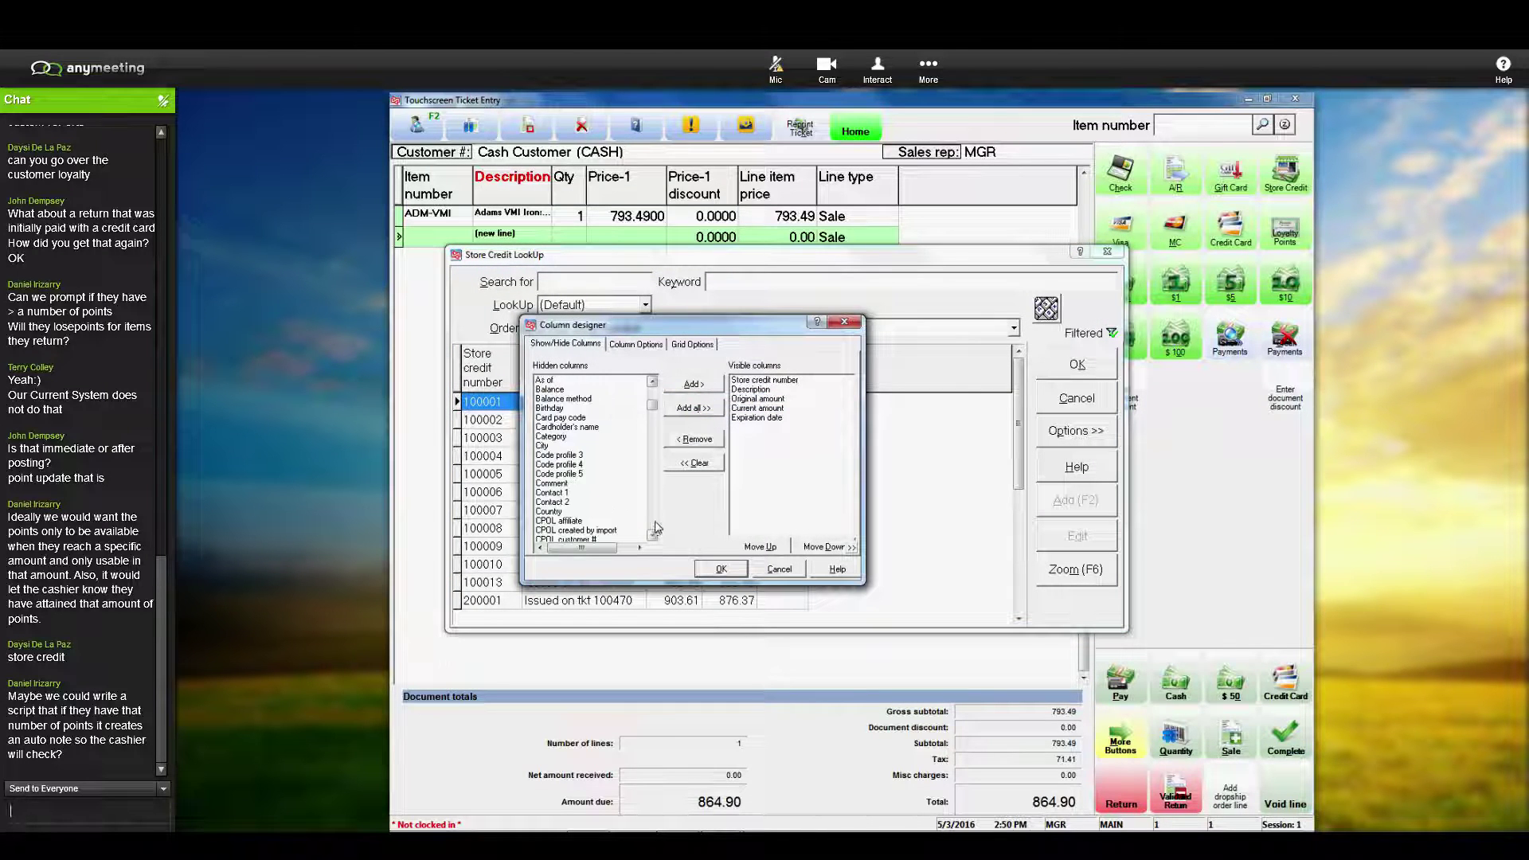
{"action": "scroll", "coordinate": [653, 525], "scroll_direction": "down", "scroll_amount": 6}
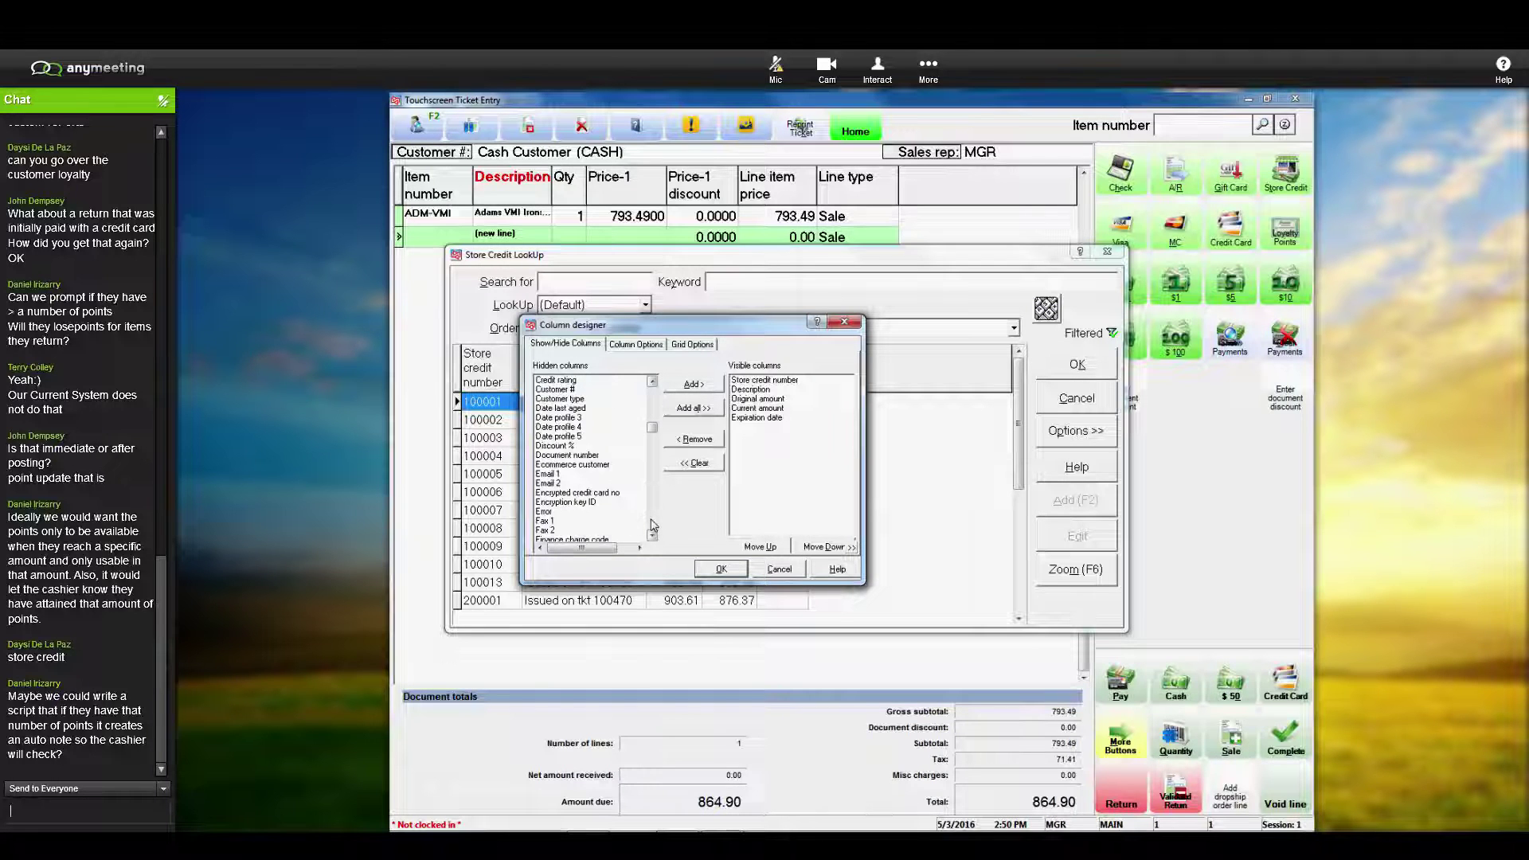
{"action": "scroll", "coordinate": [653, 525], "scroll_direction": "down", "scroll_amount": 3}
{"action": "scroll", "coordinate": [652, 526], "scroll_direction": "down", "scroll_amount": 3}
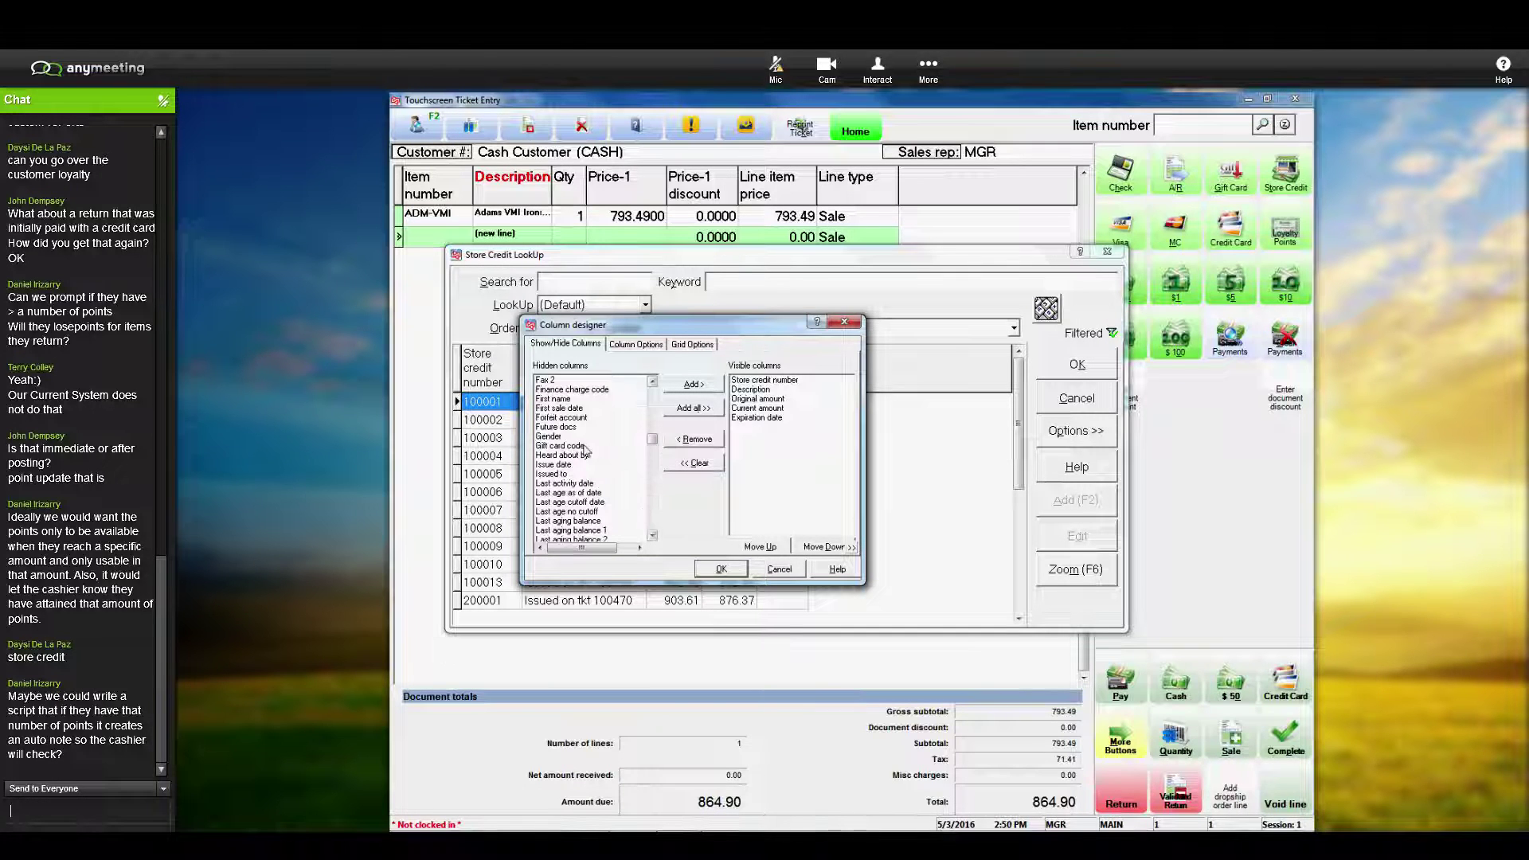
{"action": "double_click", "coordinate": [562, 466]}
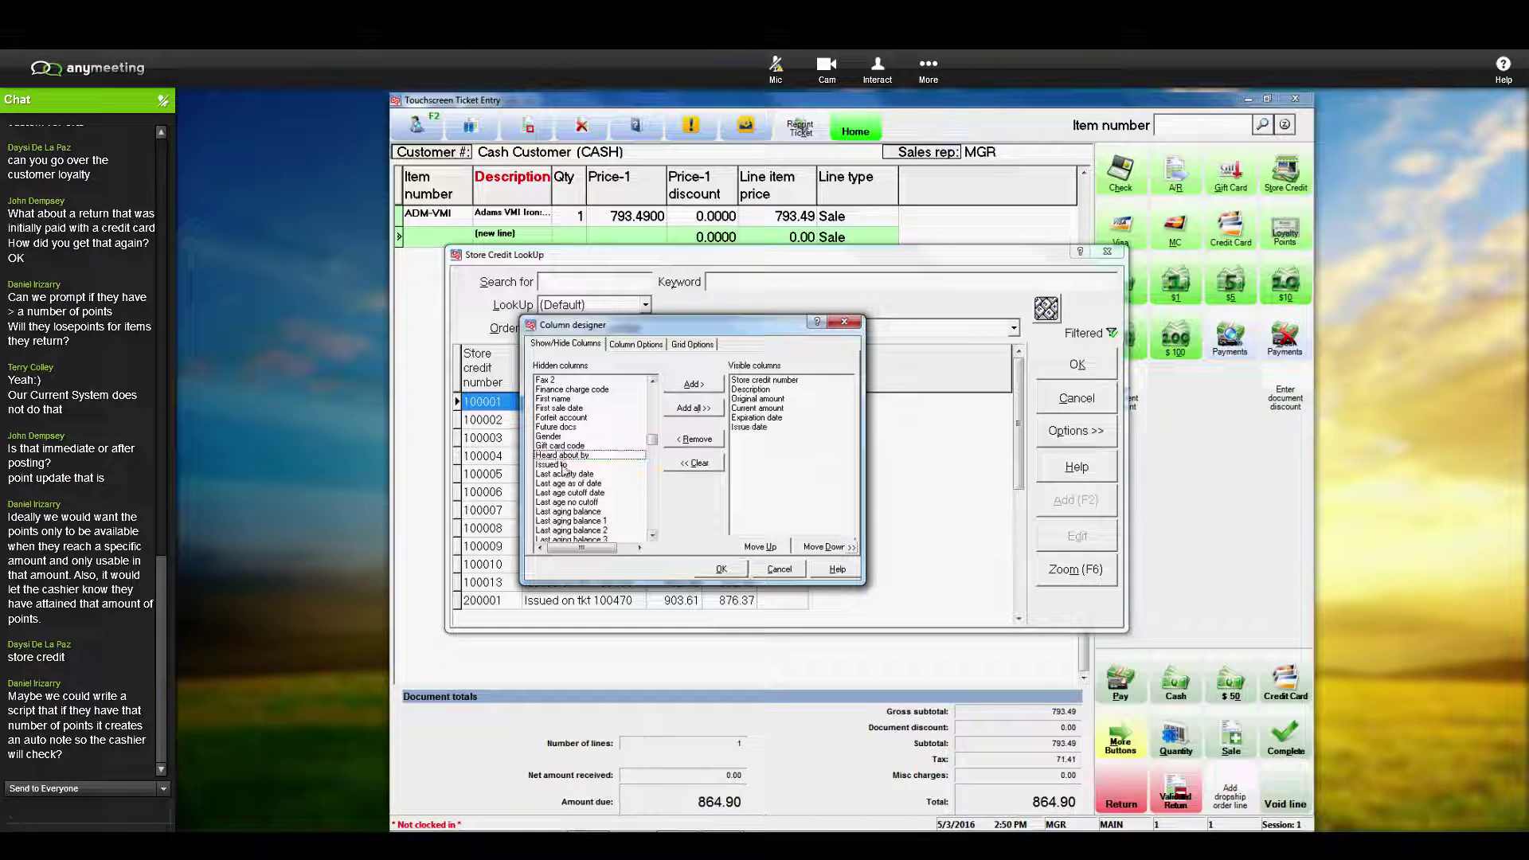
{"action": "left_click", "coordinate": [722, 570]}
Step: Widen the Issue date column and sort the store credits by it descending, while starting the chat question "Can store credit be attached"
{"action": "type", "text": "C"}
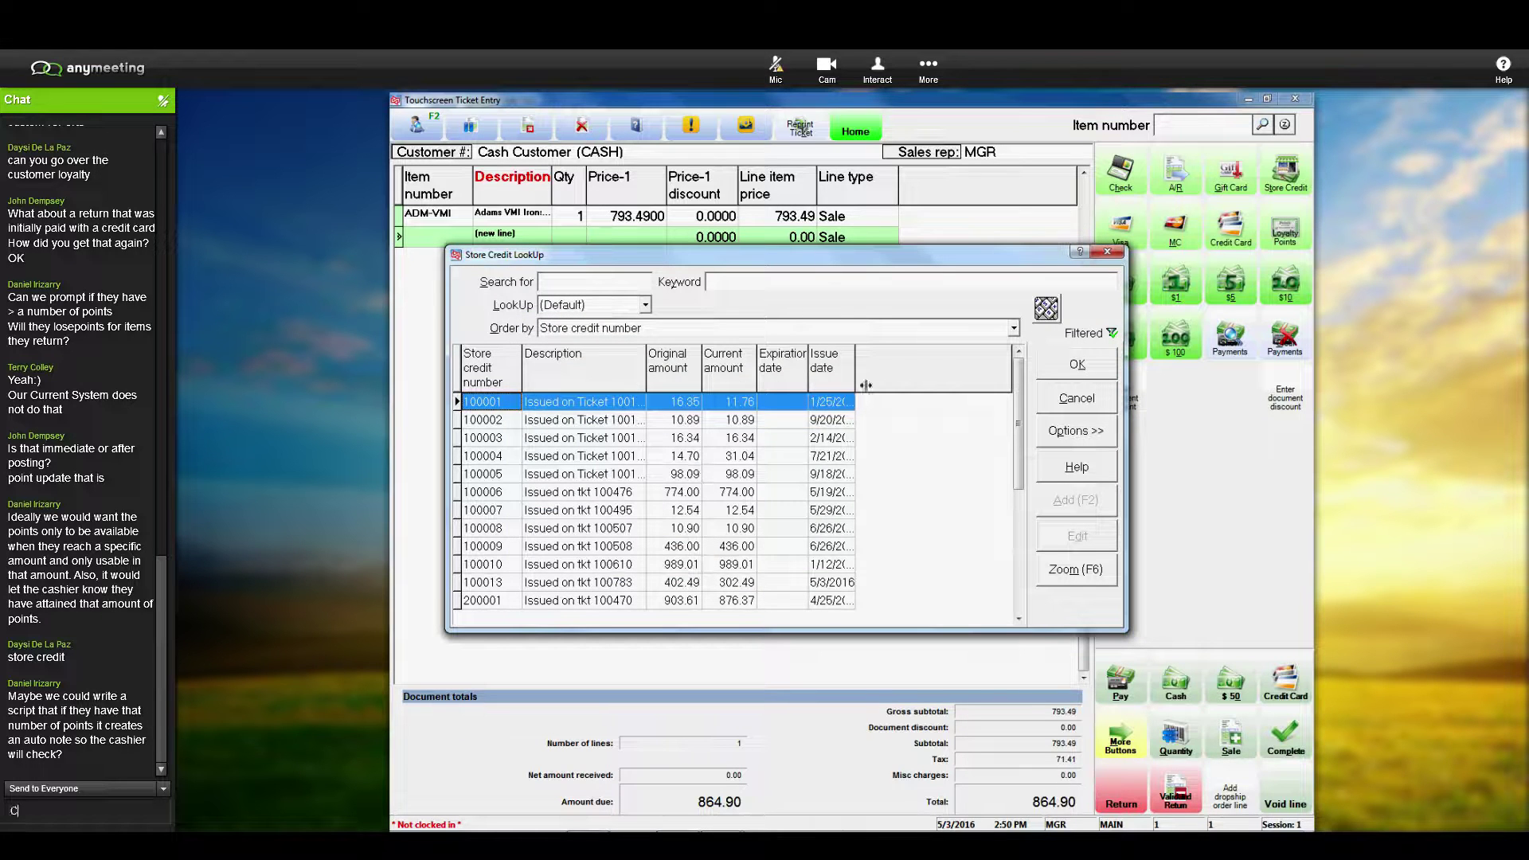
{"action": "type", "text": "an sa"}
{"action": "double_click", "coordinate": [864, 386]}
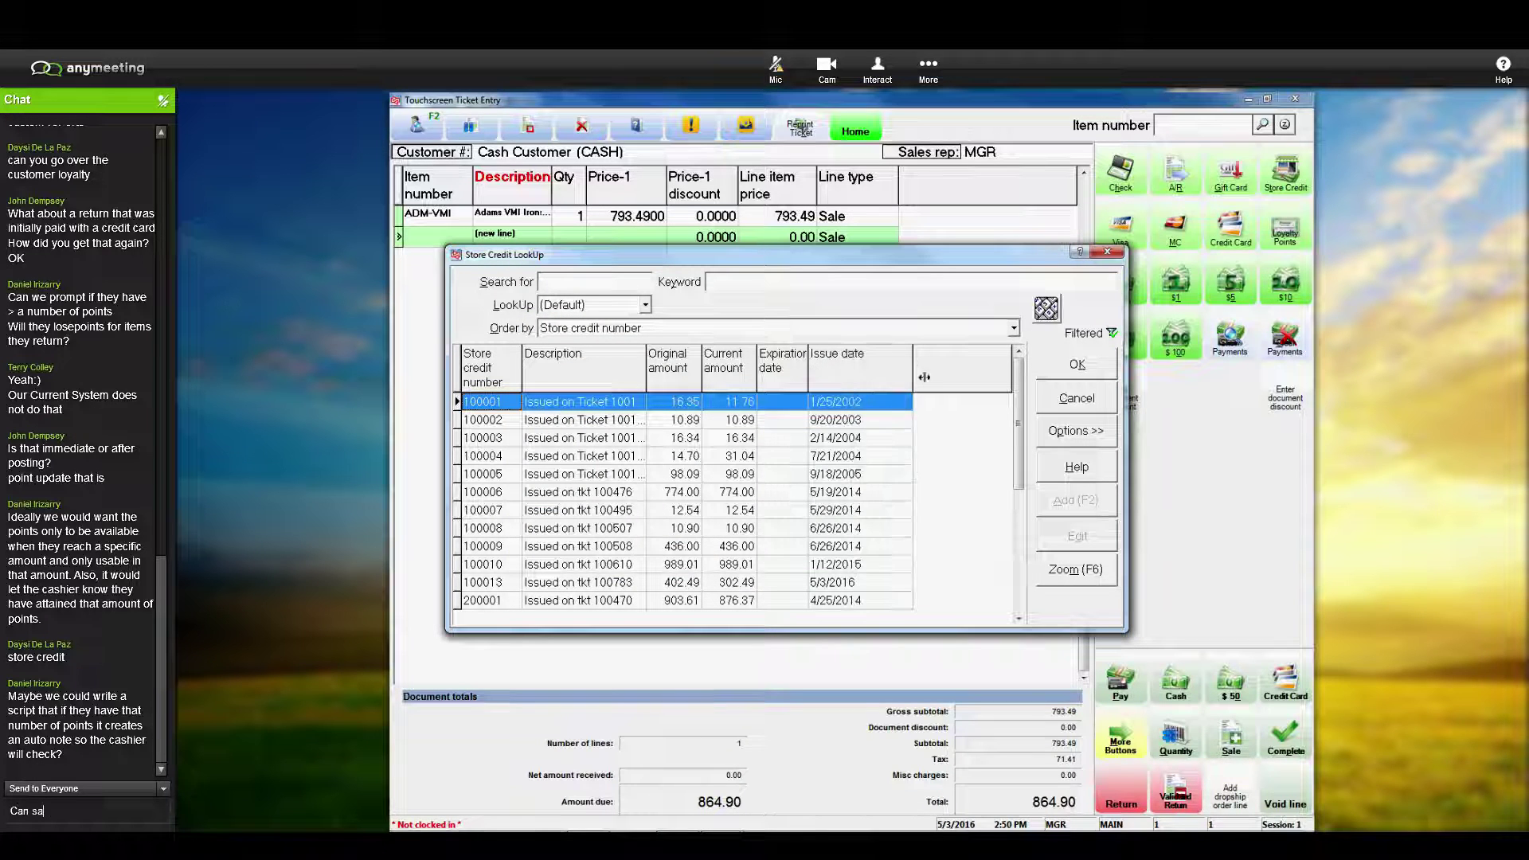
{"action": "right_click", "coordinate": [851, 376]}
{"action": "type", "text": "tore credit "}
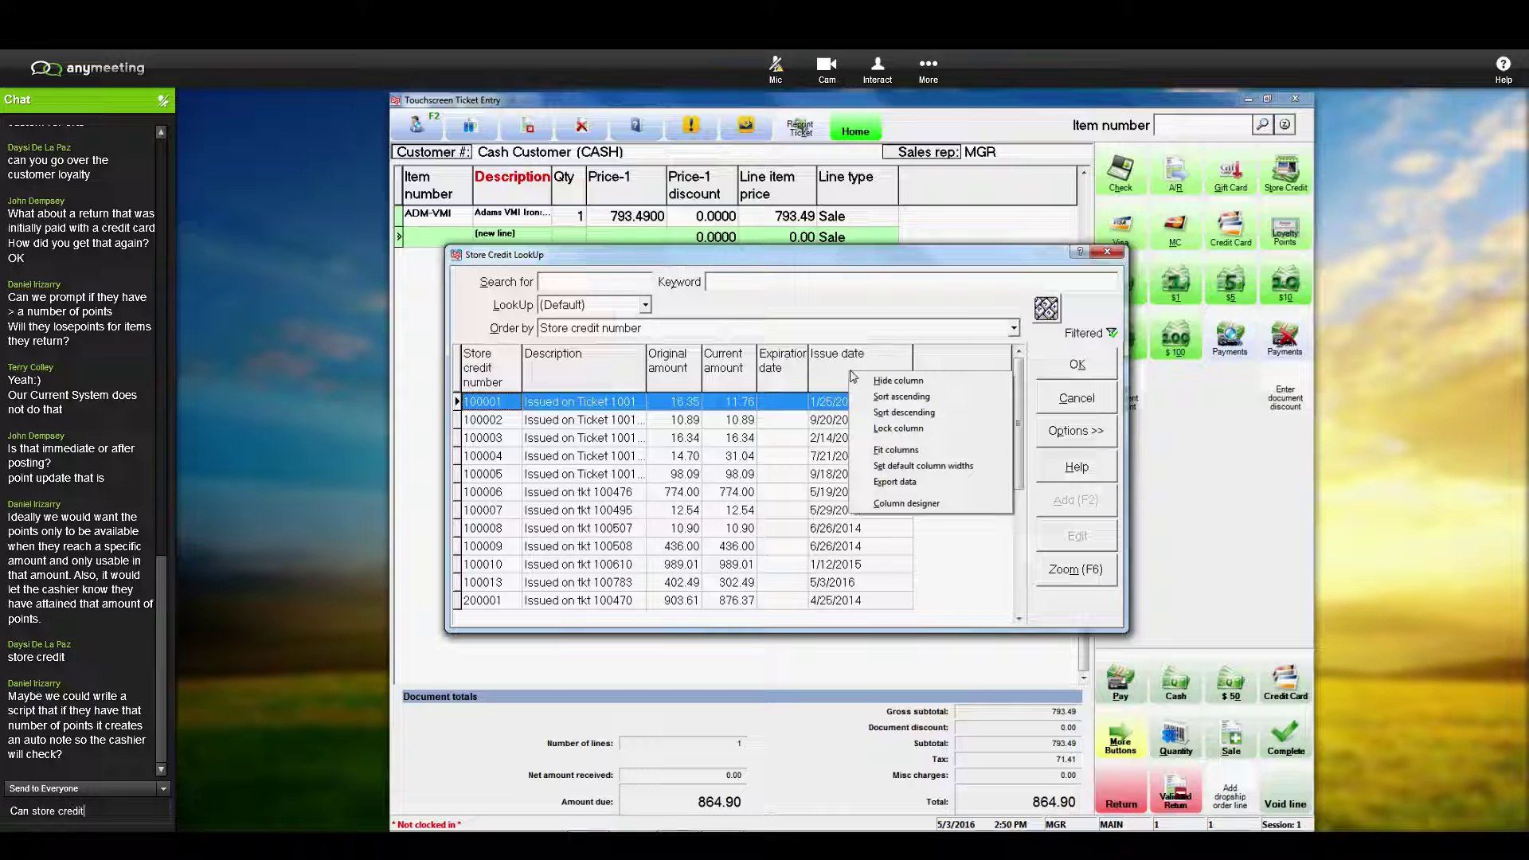
{"action": "type", "text": "be at"}
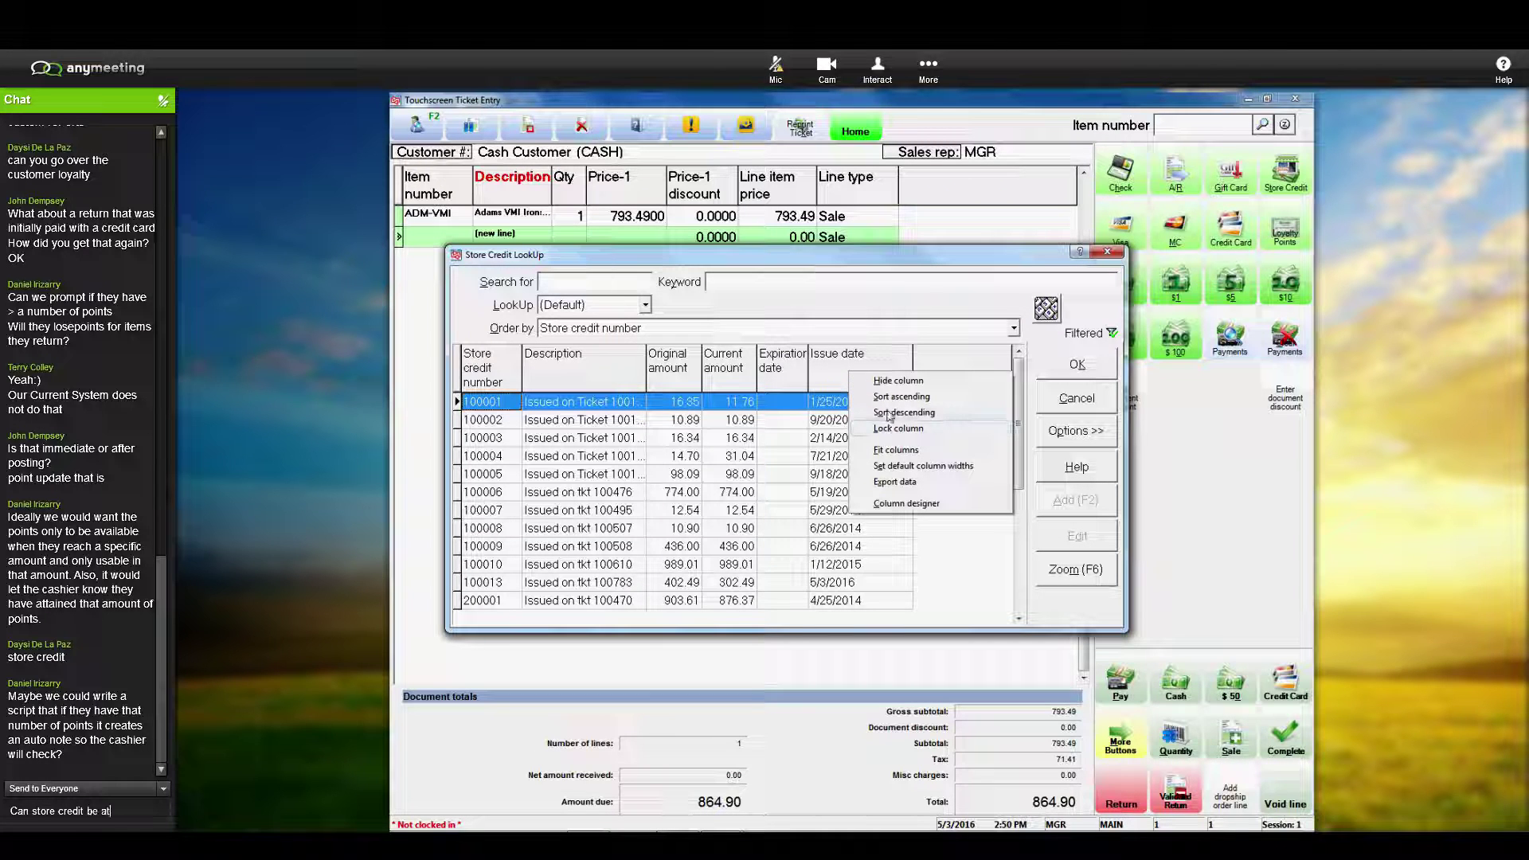
{"action": "type", "text": "tached"}
{"action": "left_click", "coordinate": [889, 413]}
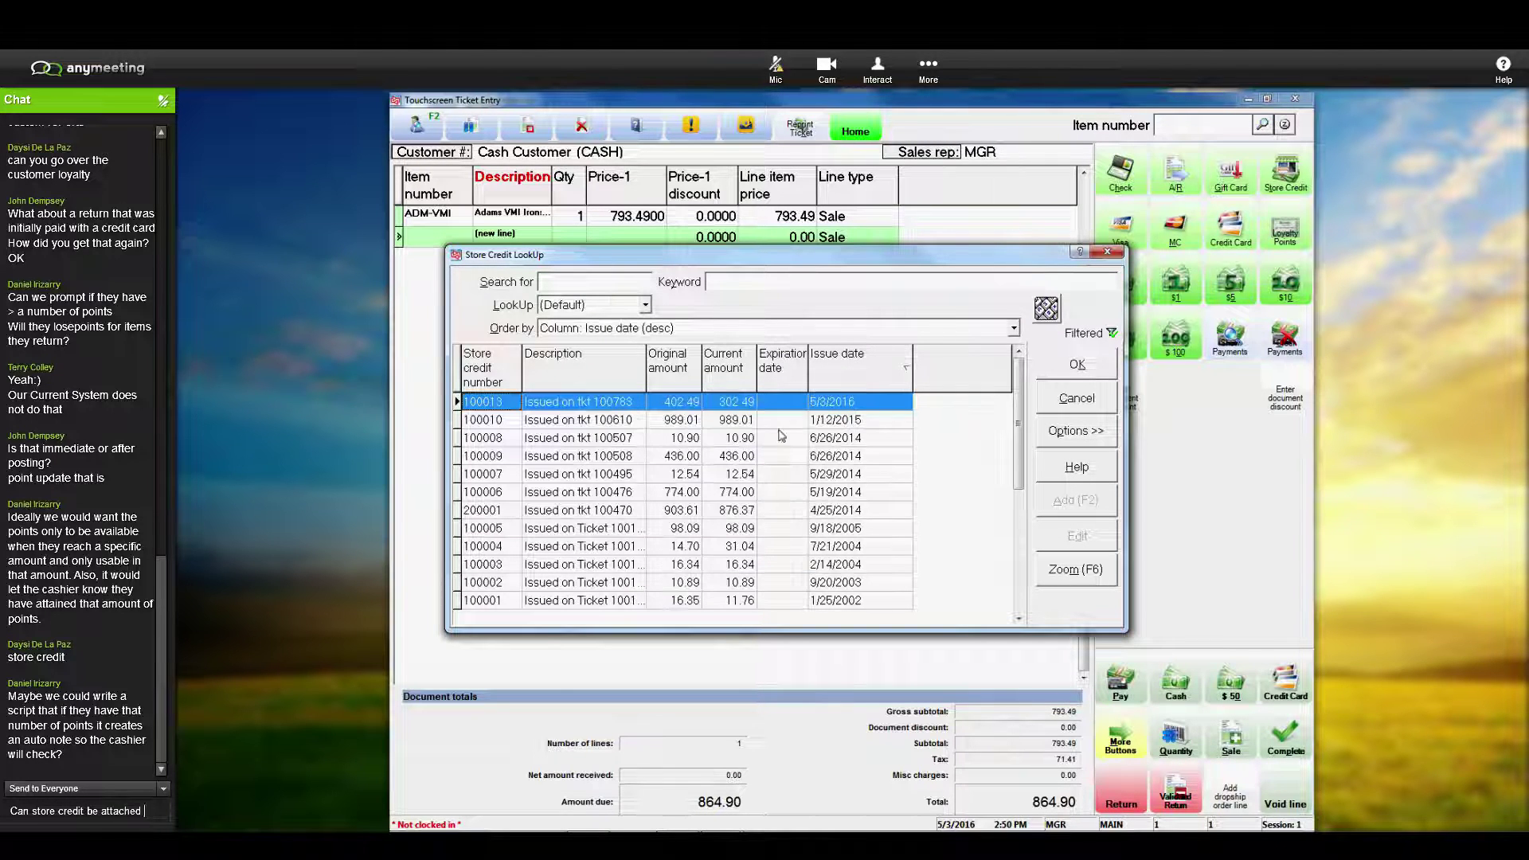
Step: Choose the store credit issued 5/3/2016 and send the chat question "Can store credit be attached directly to a specific customer?"
{"action": "type", "text": "direc"}
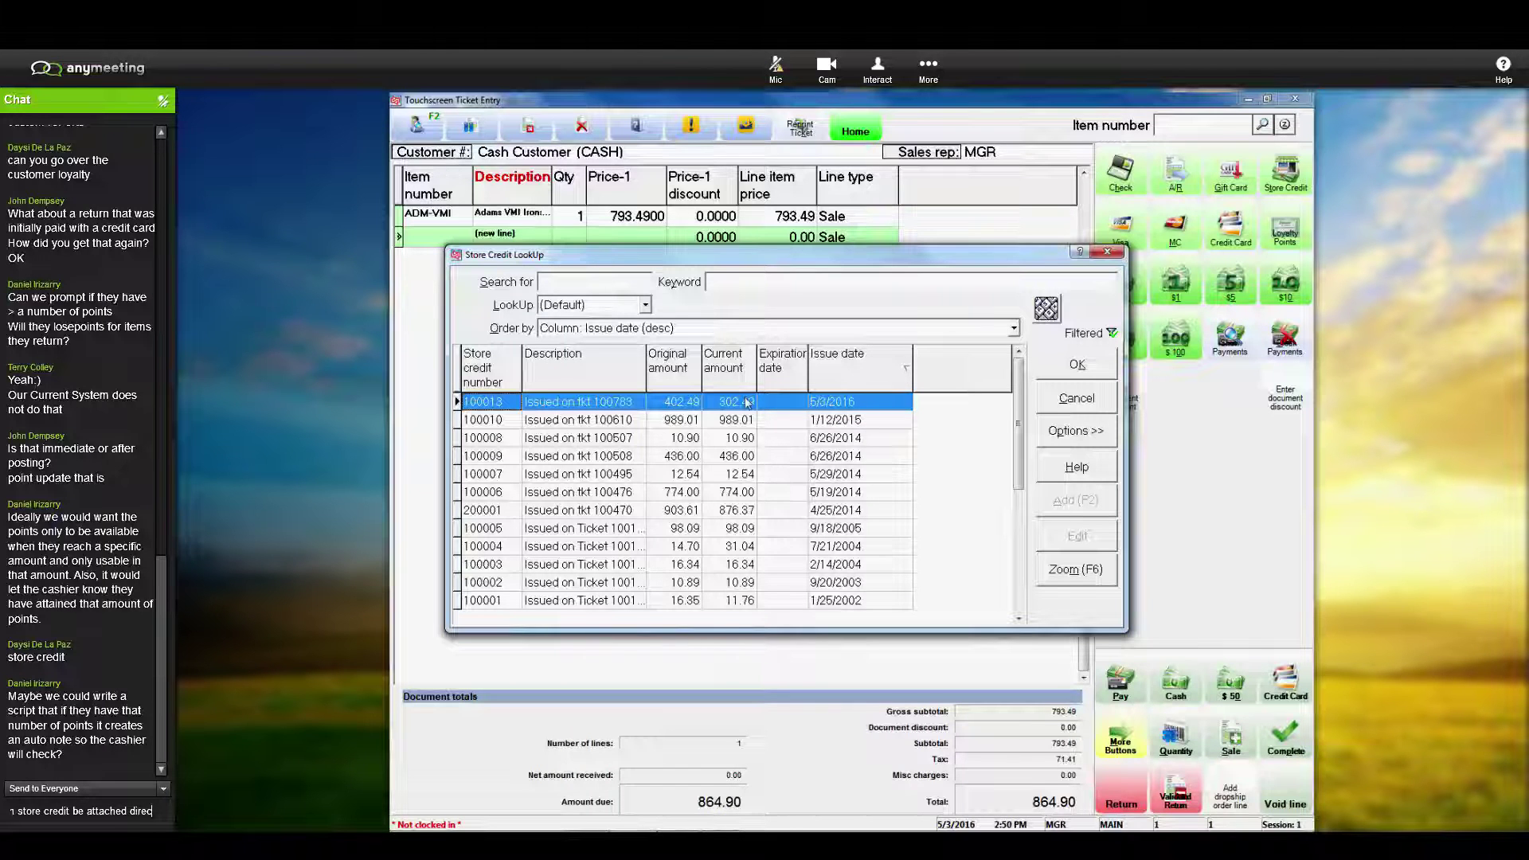
{"action": "type", "text": "tly to a specific c"}
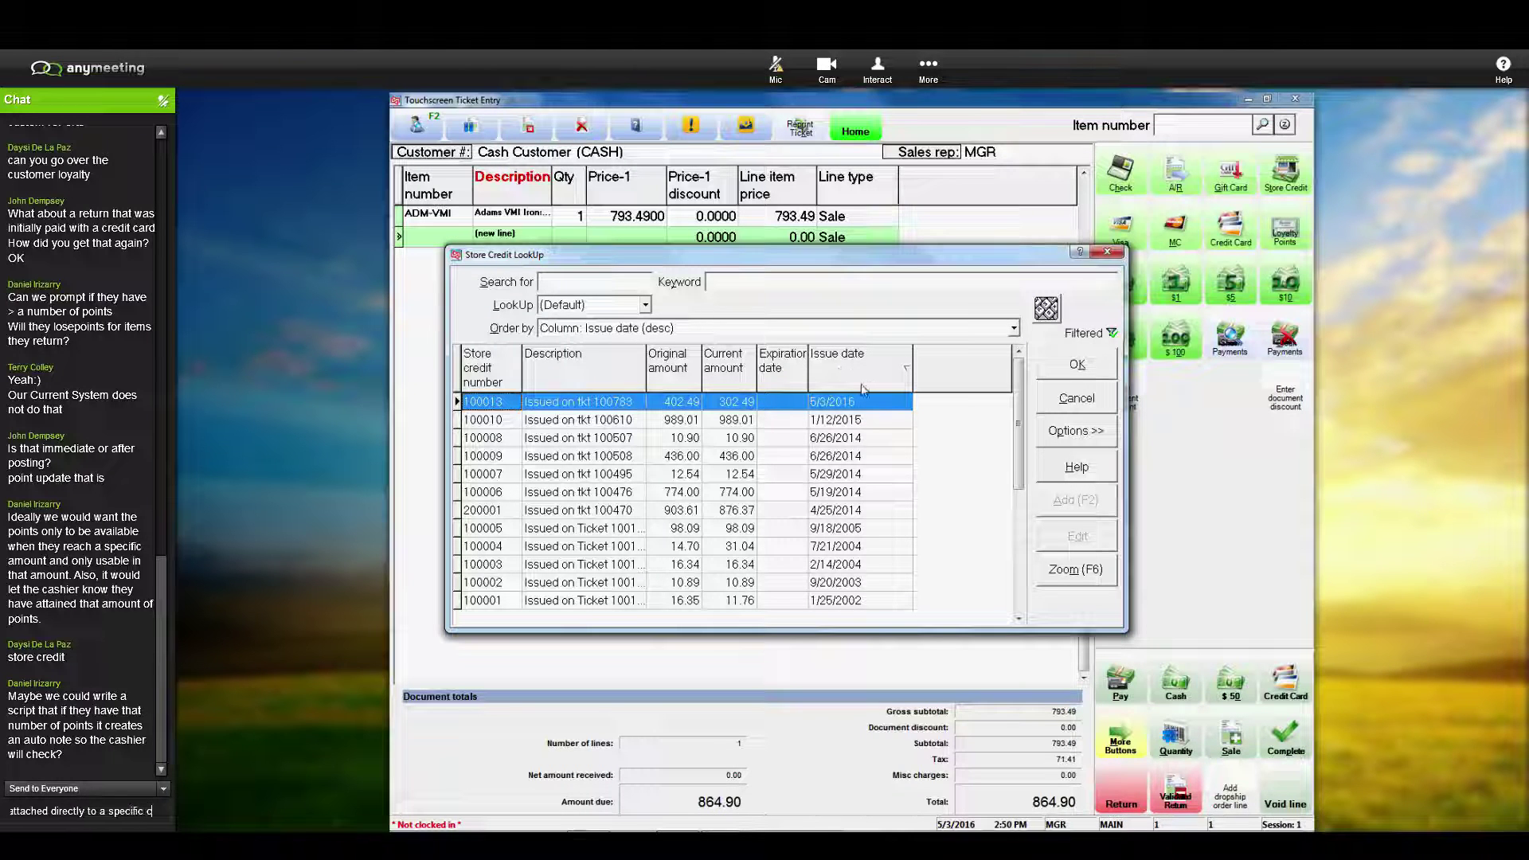
{"action": "type", "text": "ustomer?"}
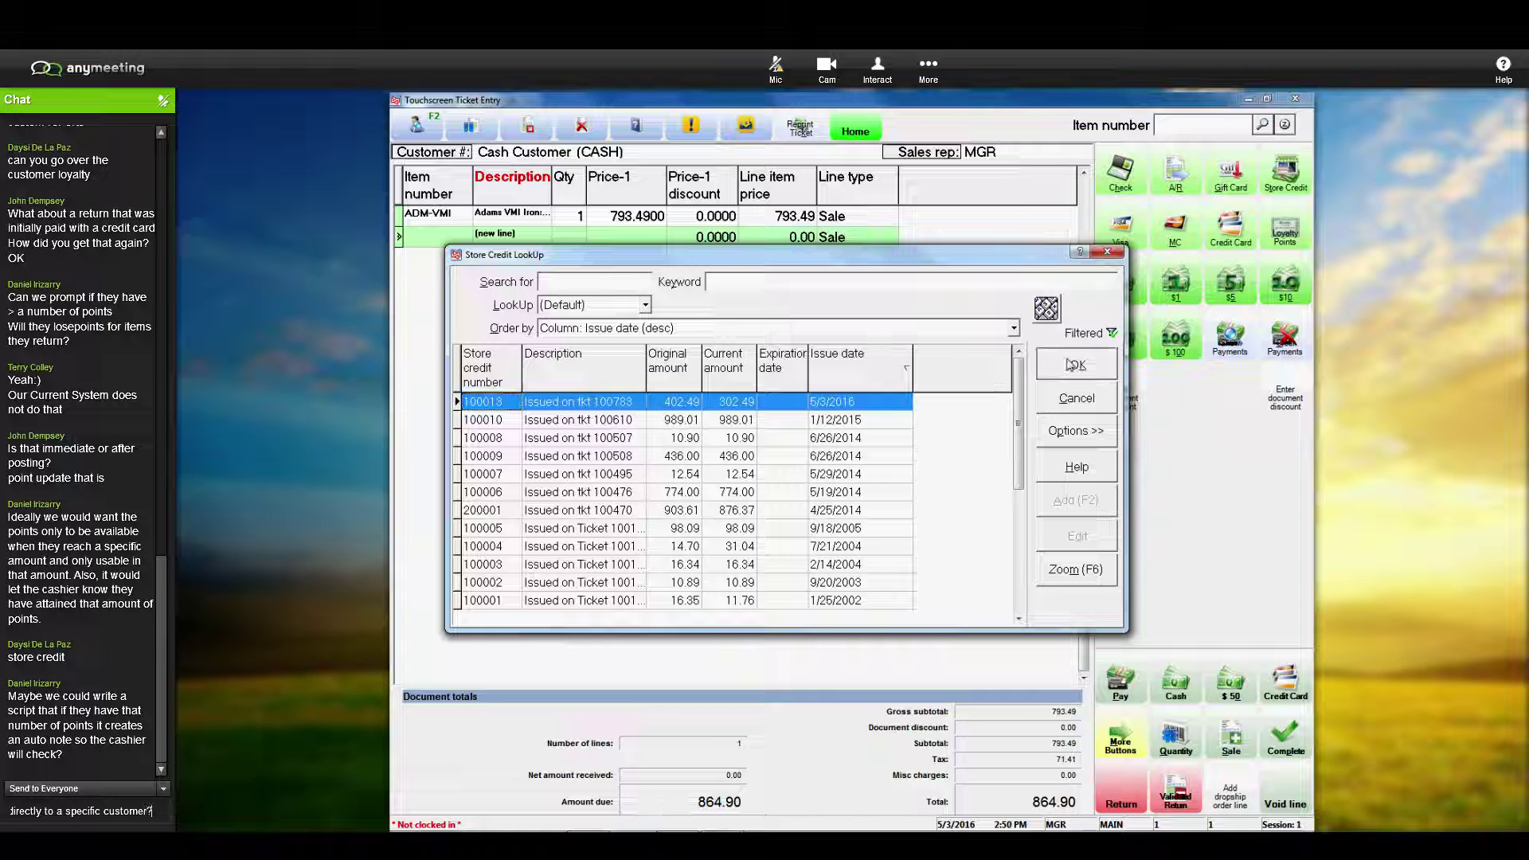
{"action": "left_click", "coordinate": [1074, 364]}
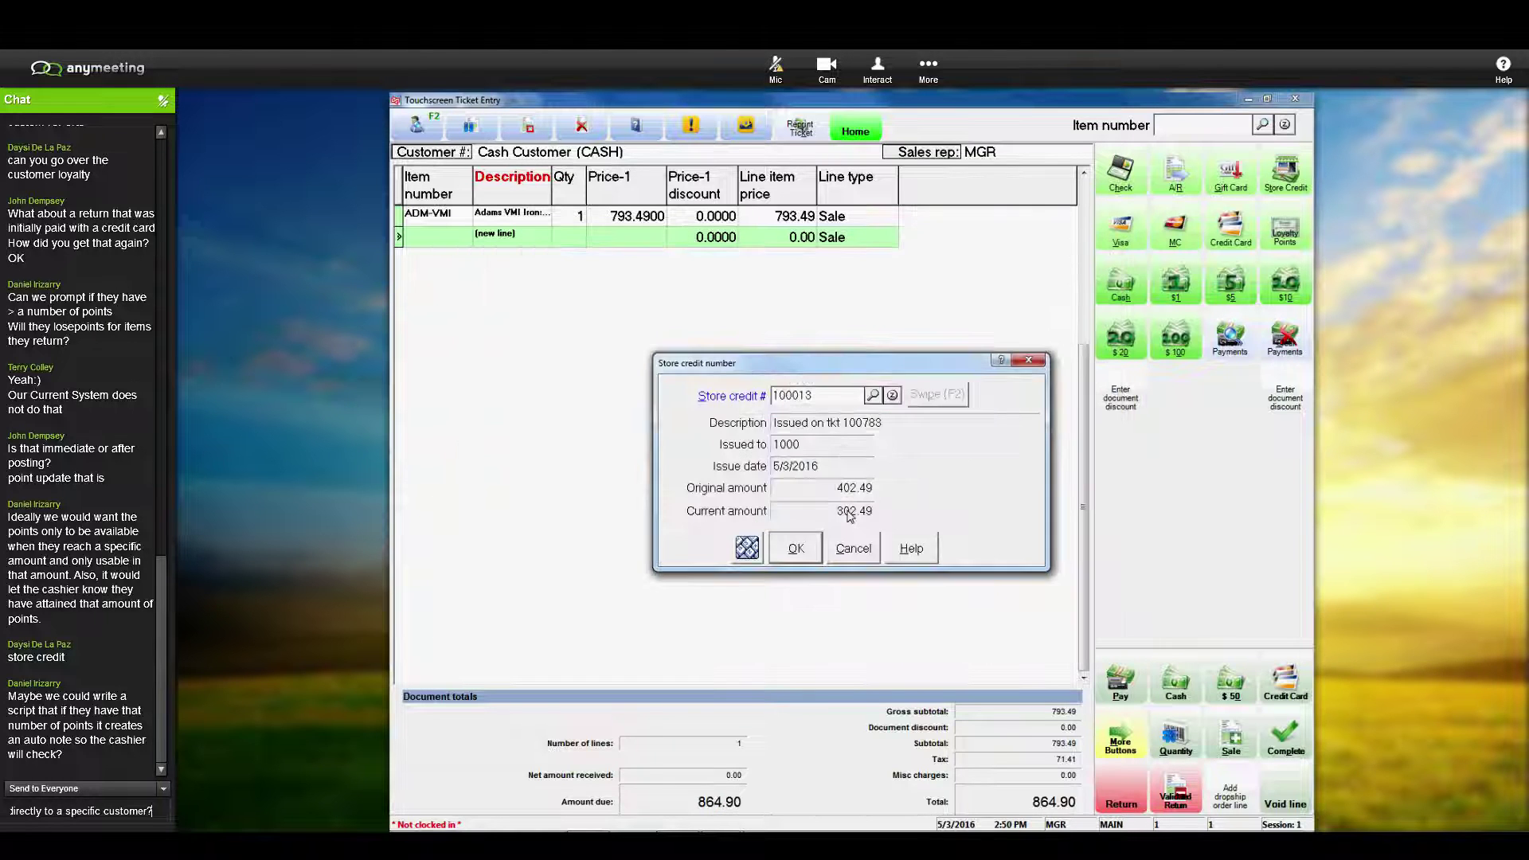
{"action": "key", "text": "Return"}
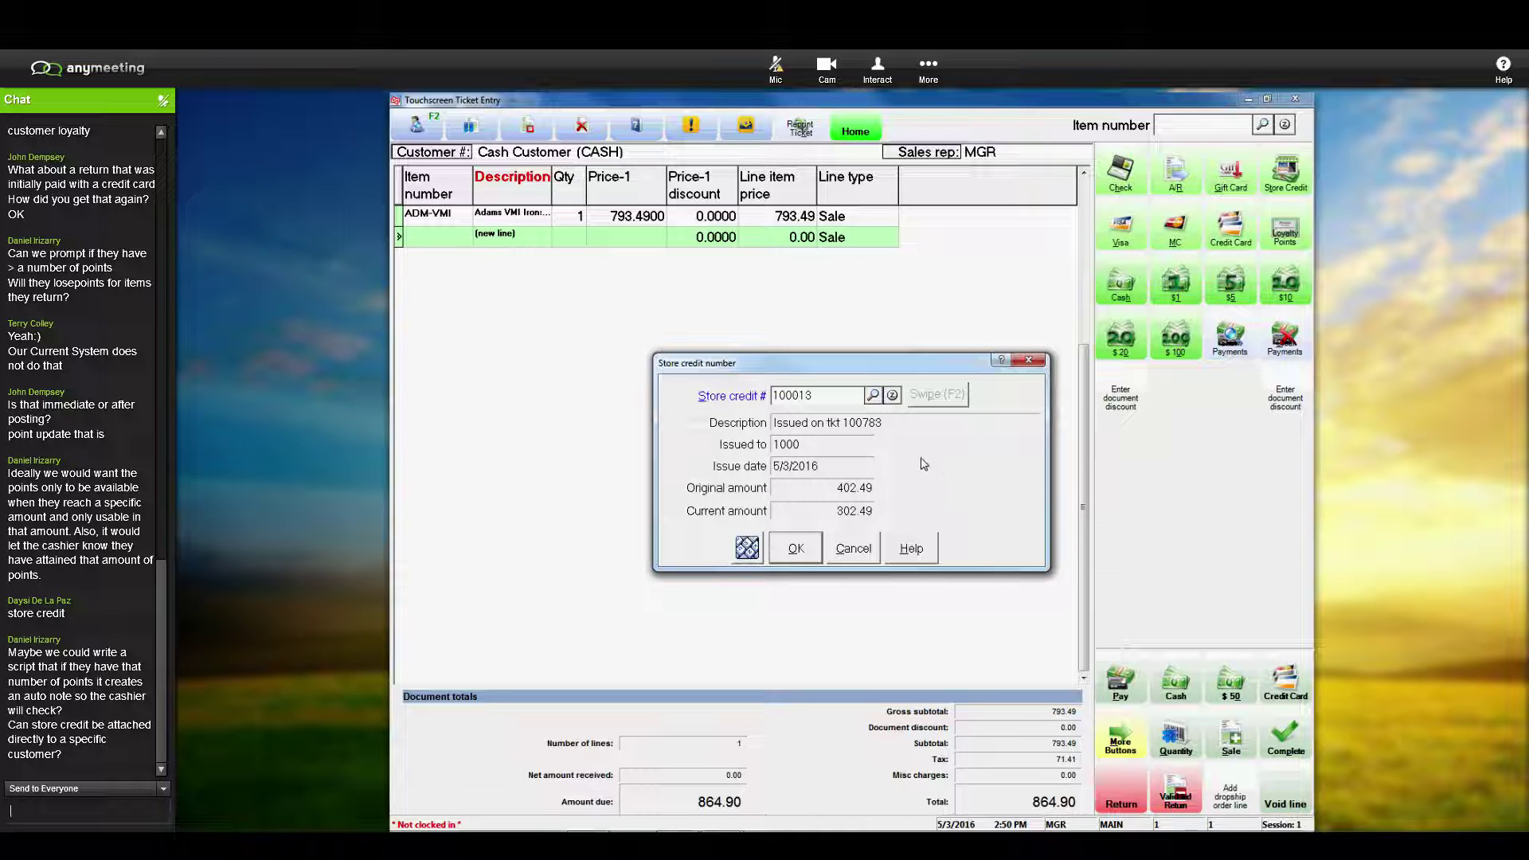
Step: Cancel the store credit payment and discard the Adams VMI Irons ticket
{"action": "left_click", "coordinate": [858, 555]}
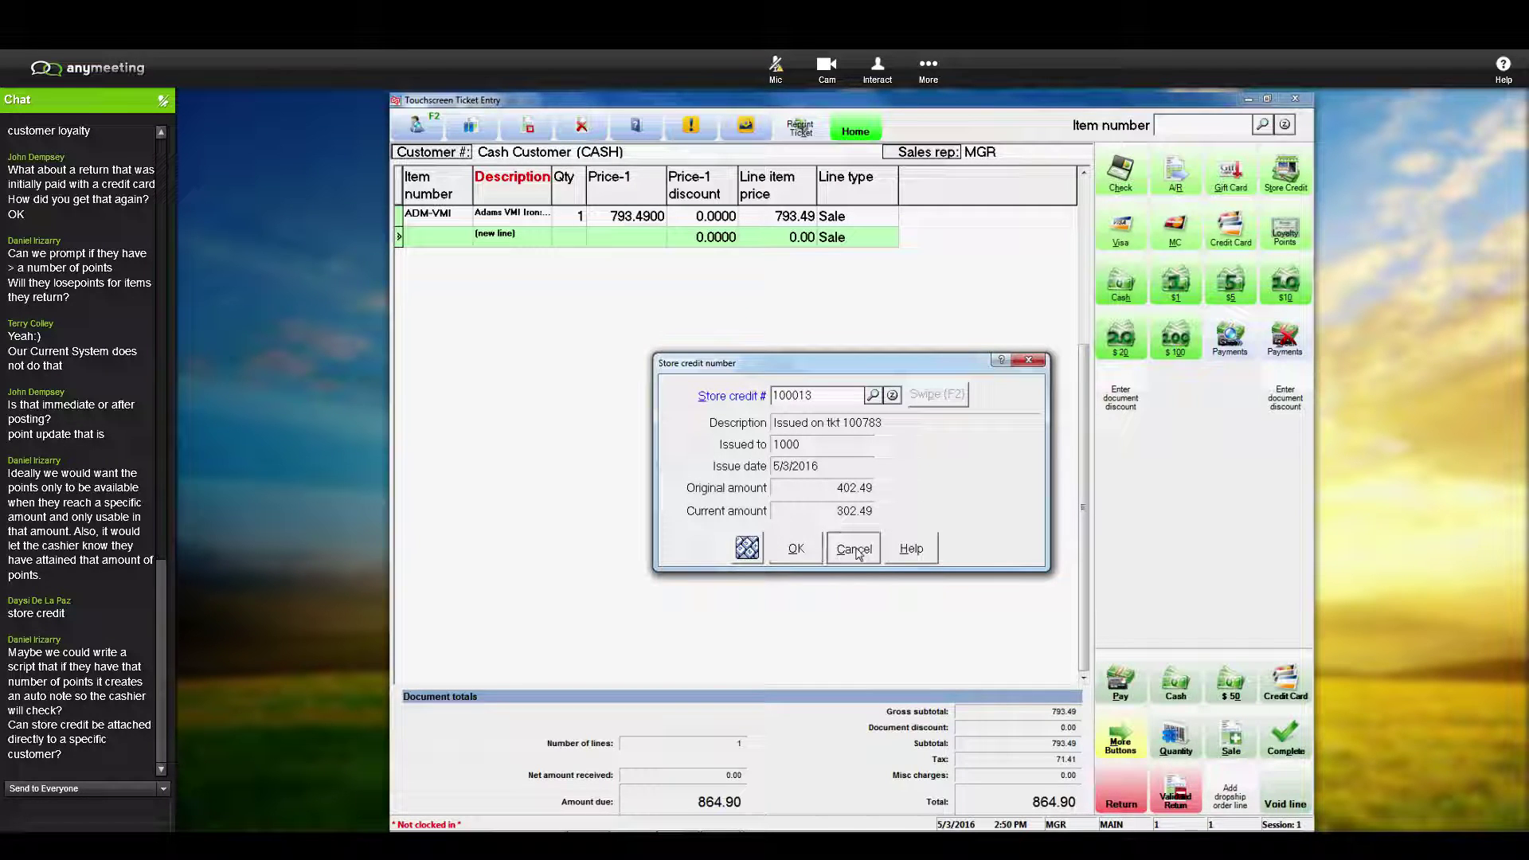
{"action": "left_click", "coordinate": [581, 127]}
{"action": "left_click", "coordinate": [854, 487]}
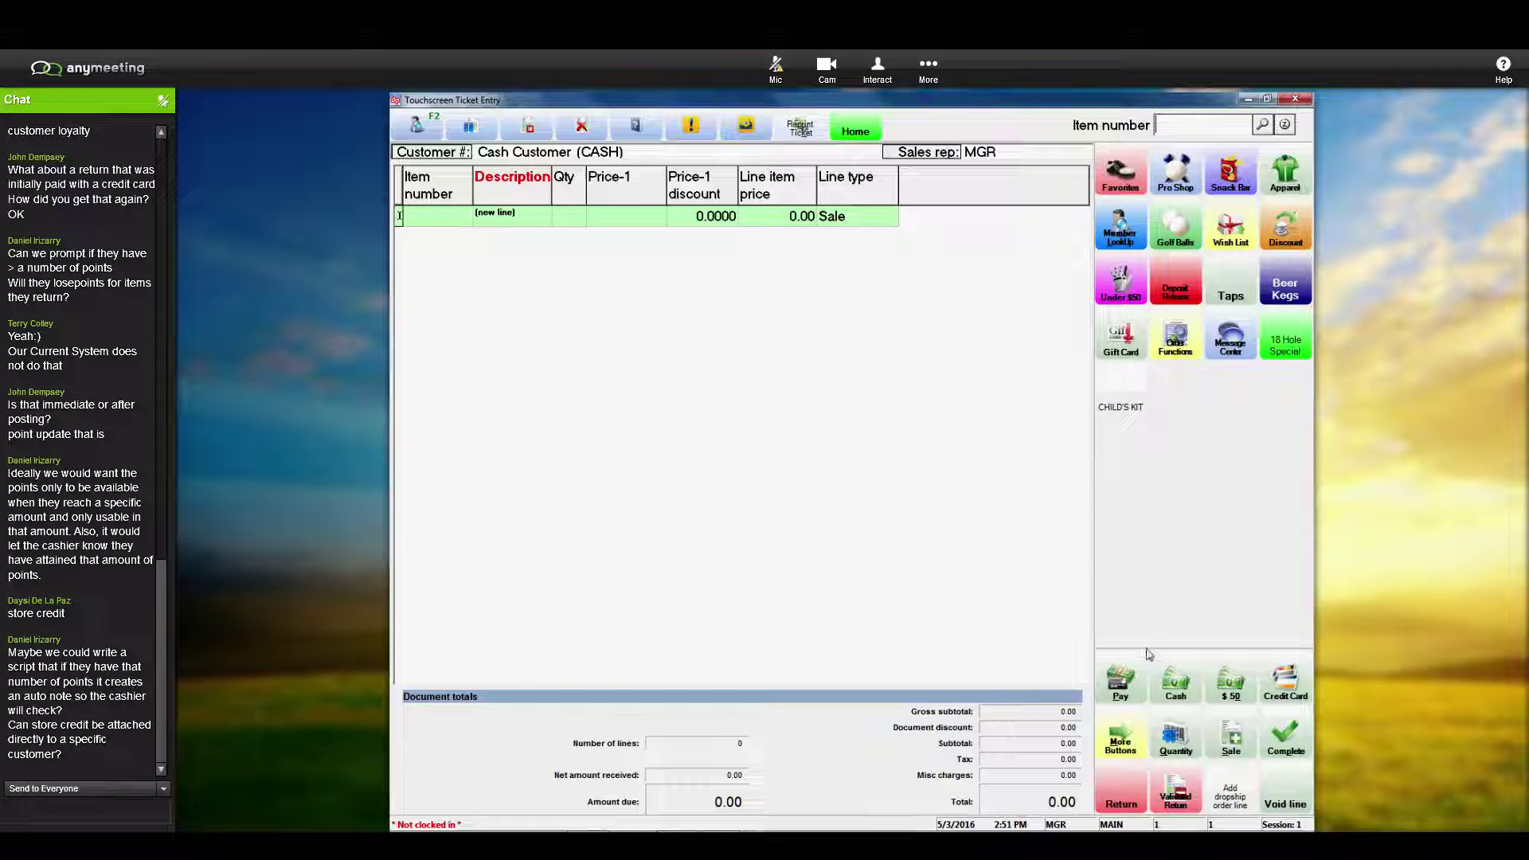
Step: Add the TaylorMade FireSole item TAY-FSD as a return line with the reason "Returned - Cust did not want"
{"action": "left_click", "coordinate": [1121, 792]}
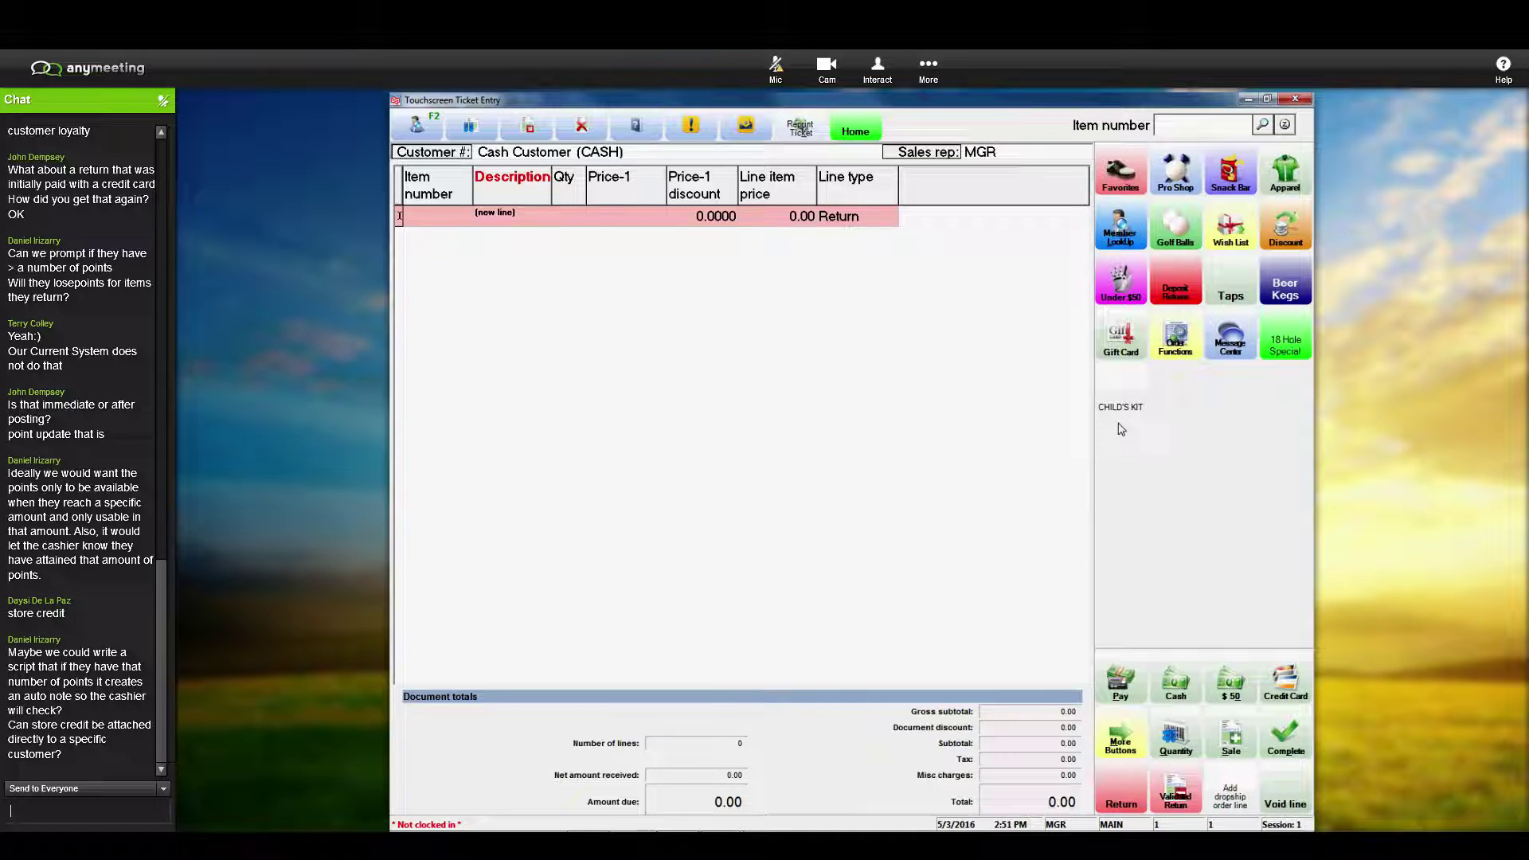
{"action": "left_click", "coordinate": [1184, 246]}
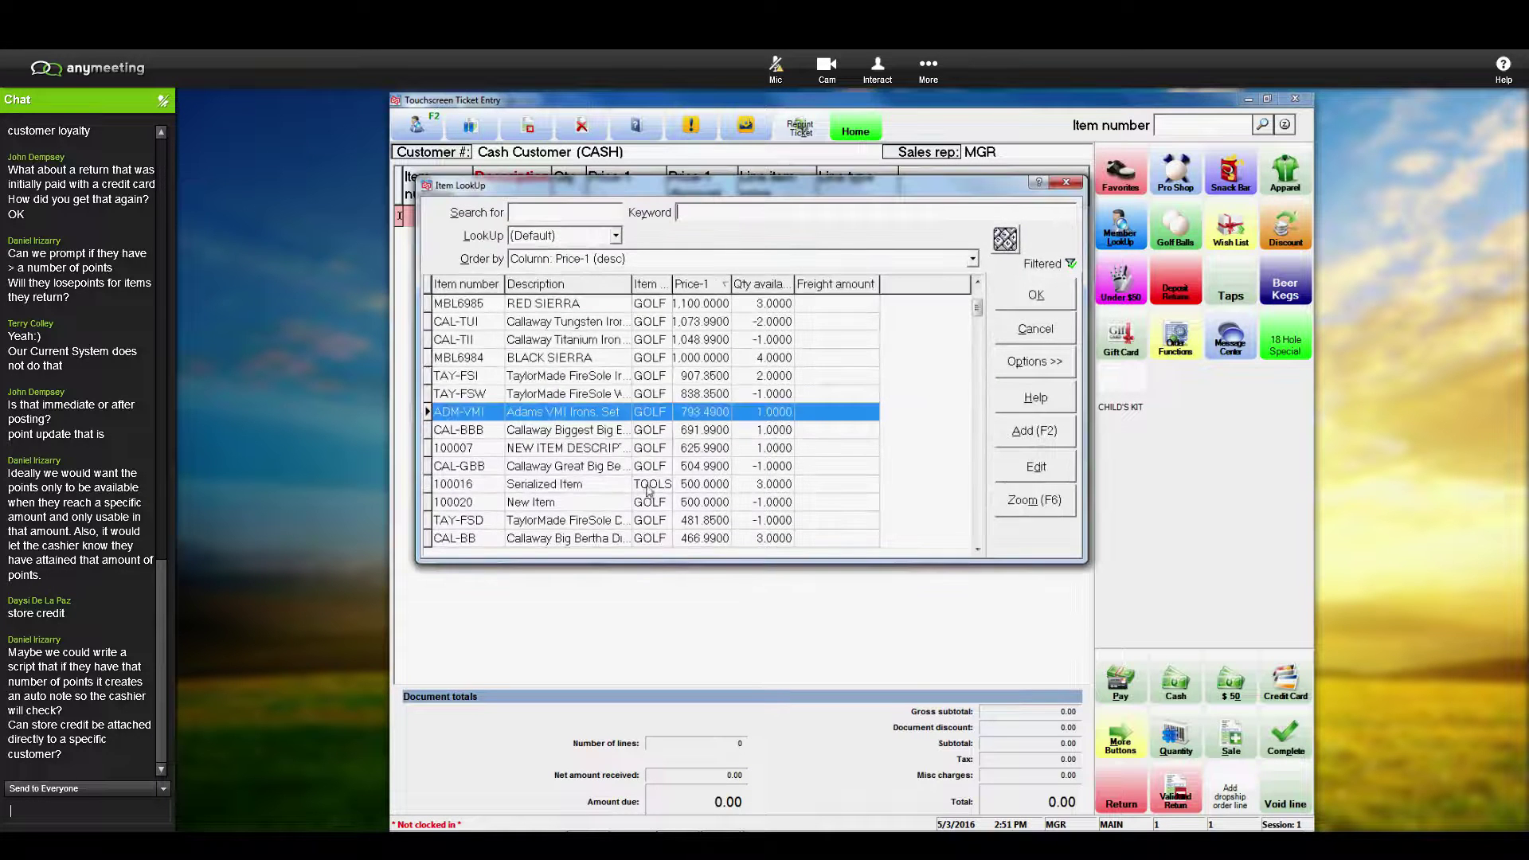
{"action": "left_click", "coordinate": [585, 528]}
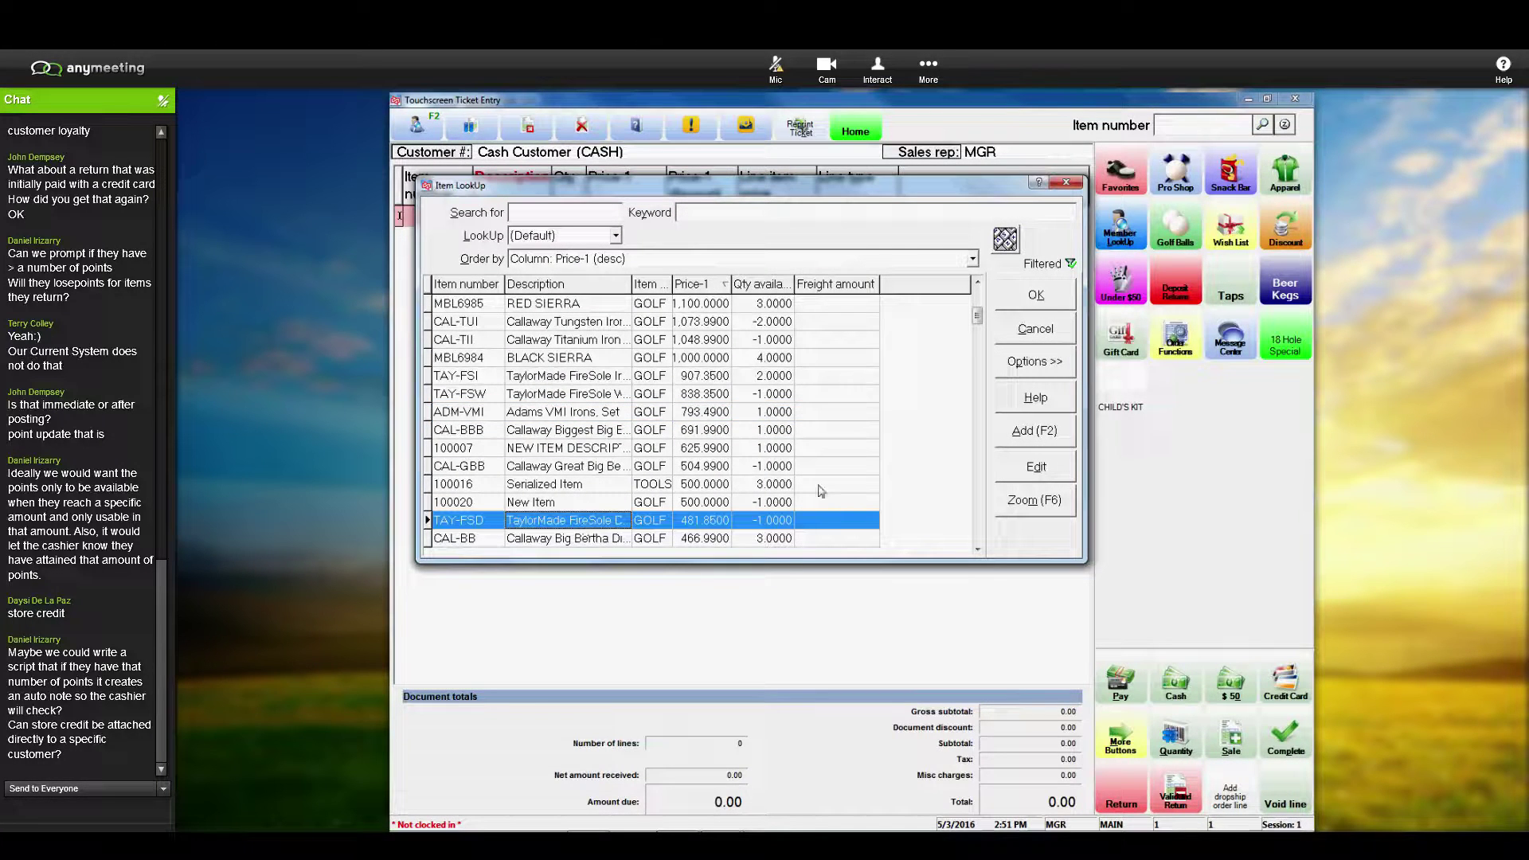
{"action": "left_click", "coordinate": [1027, 297]}
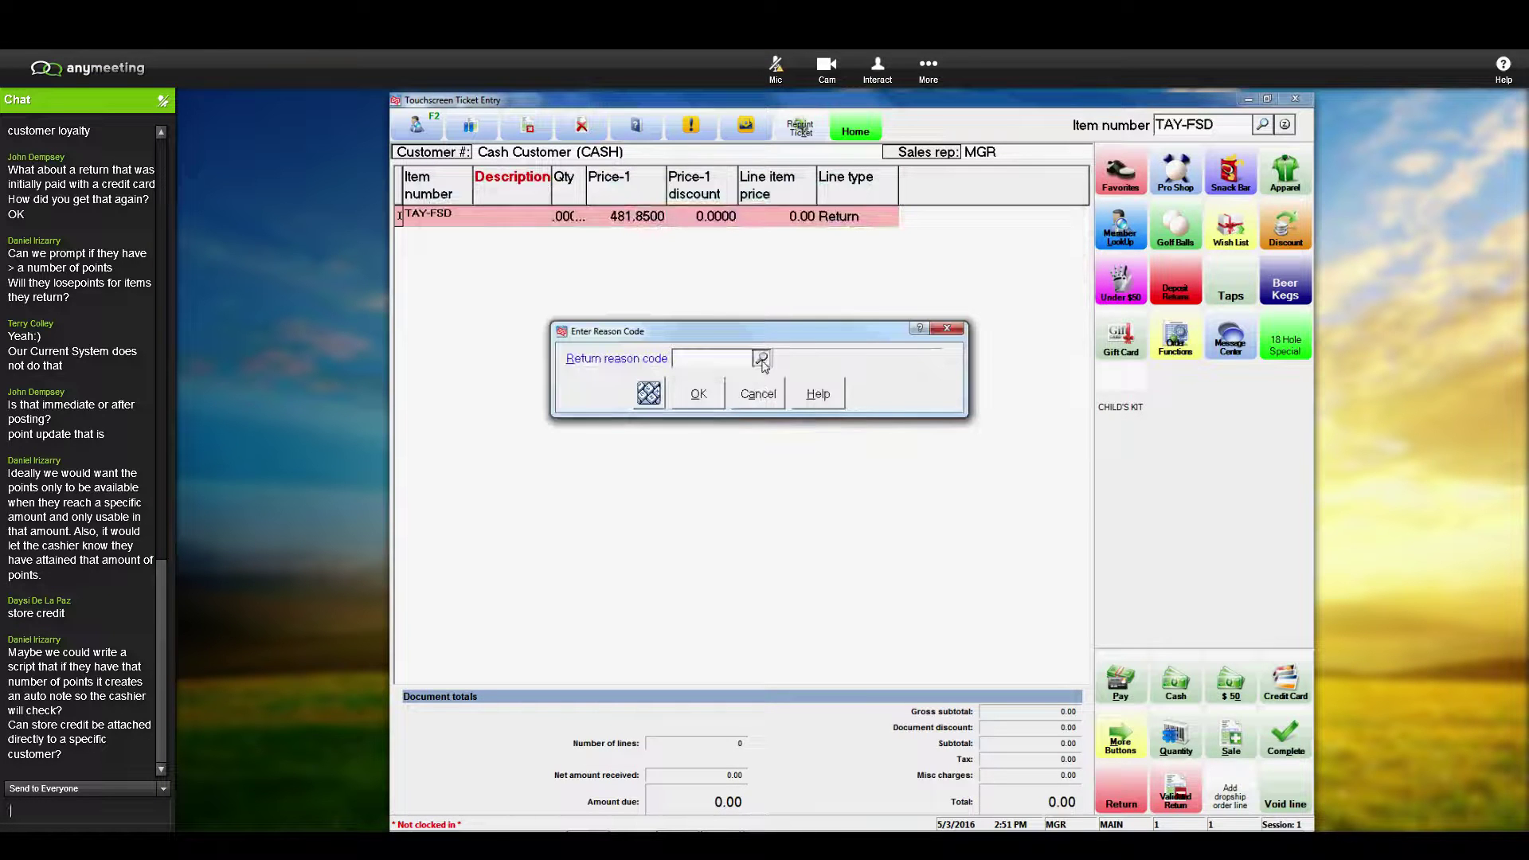
{"action": "left_click", "coordinate": [725, 395]}
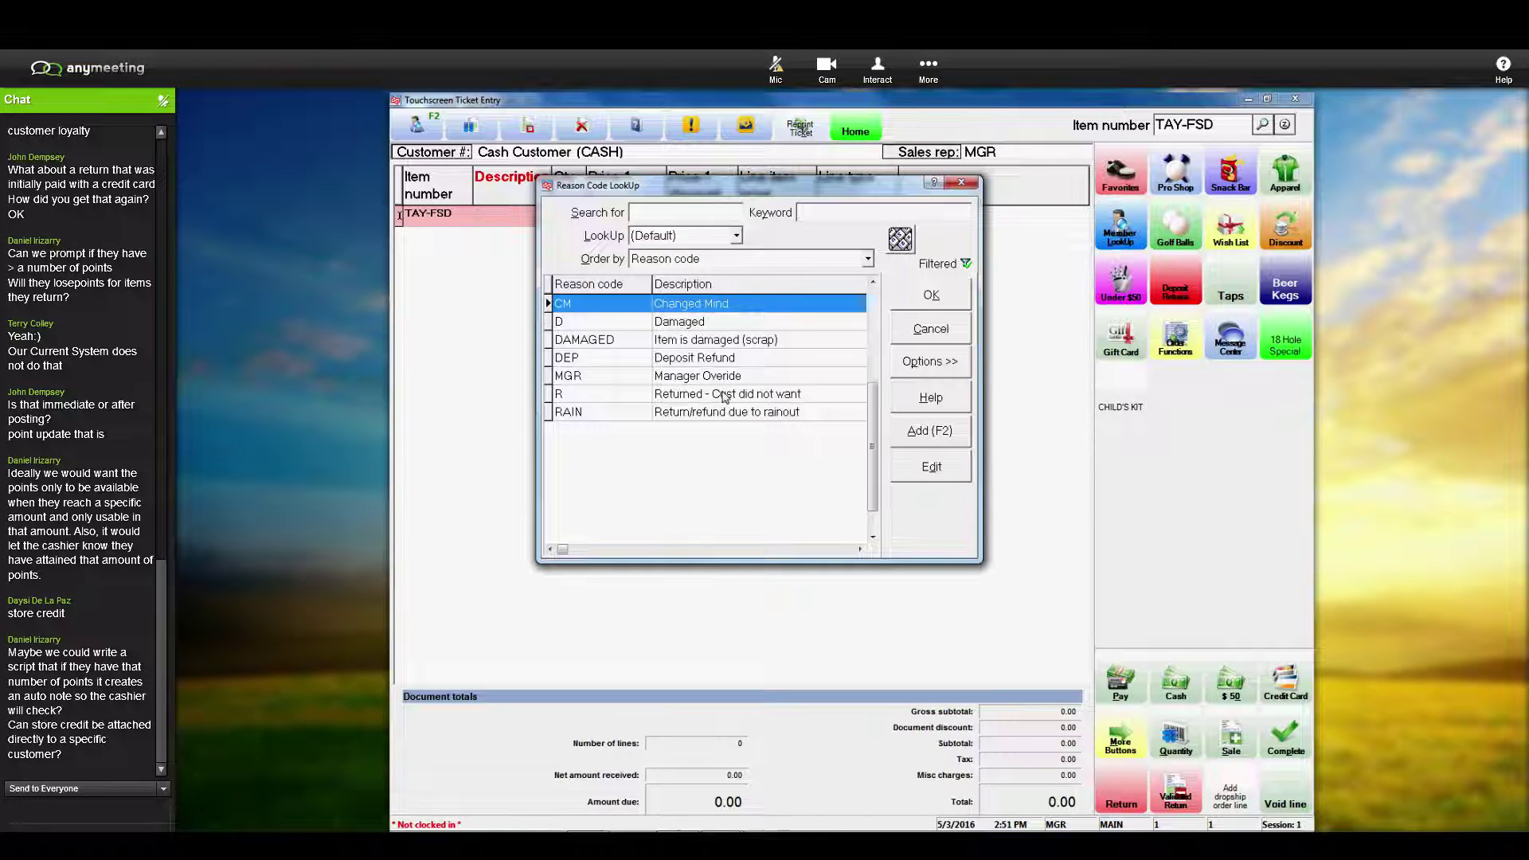
{"action": "left_click", "coordinate": [924, 301]}
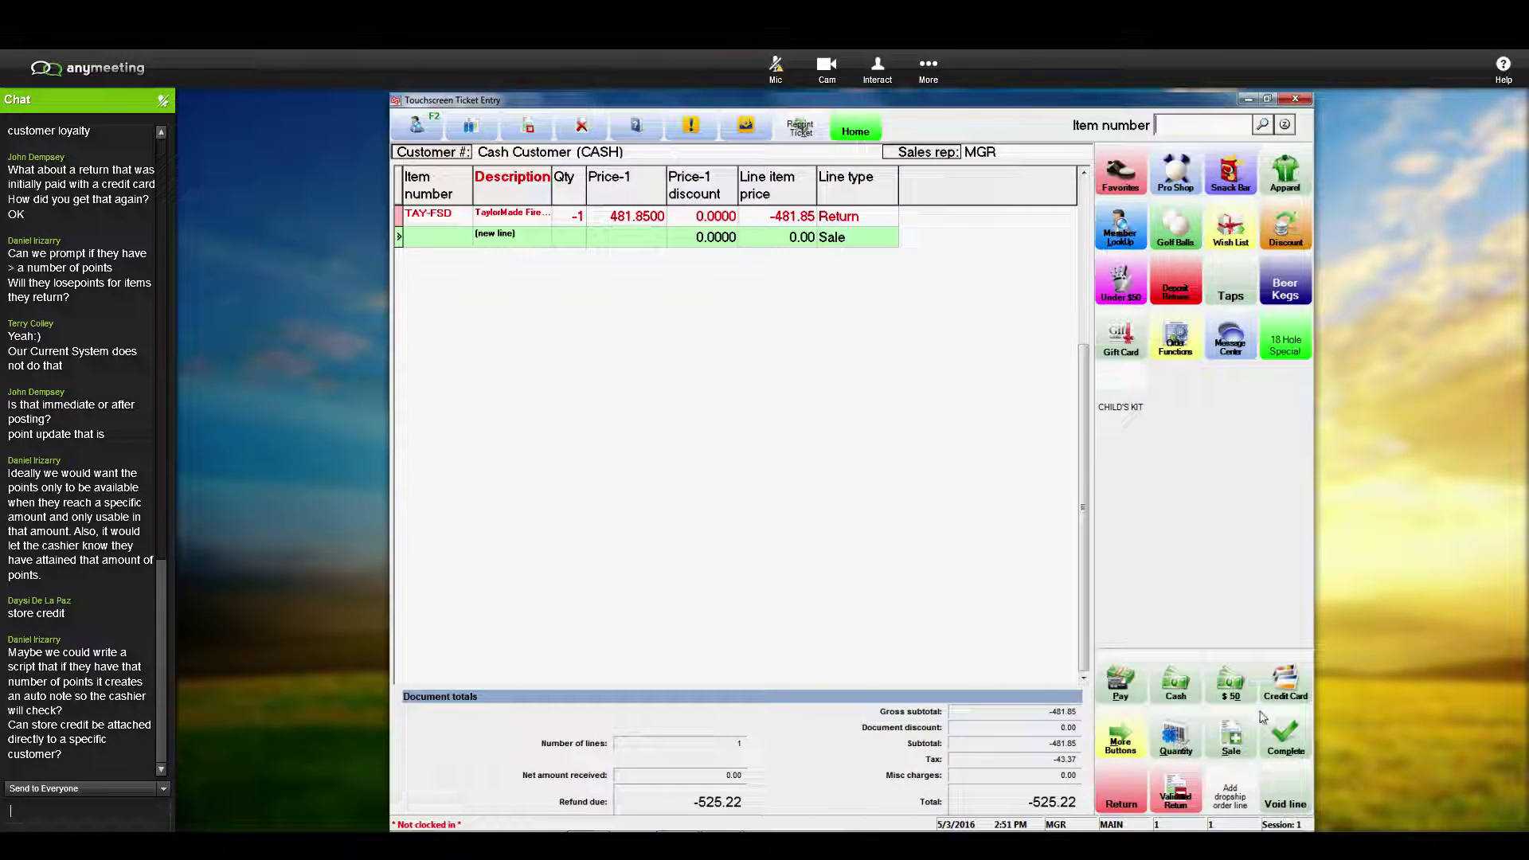
Step: Refund the full 525.22 to an auto-assigned store credit and dismiss the receipt options
{"action": "left_click", "coordinate": [1123, 683]}
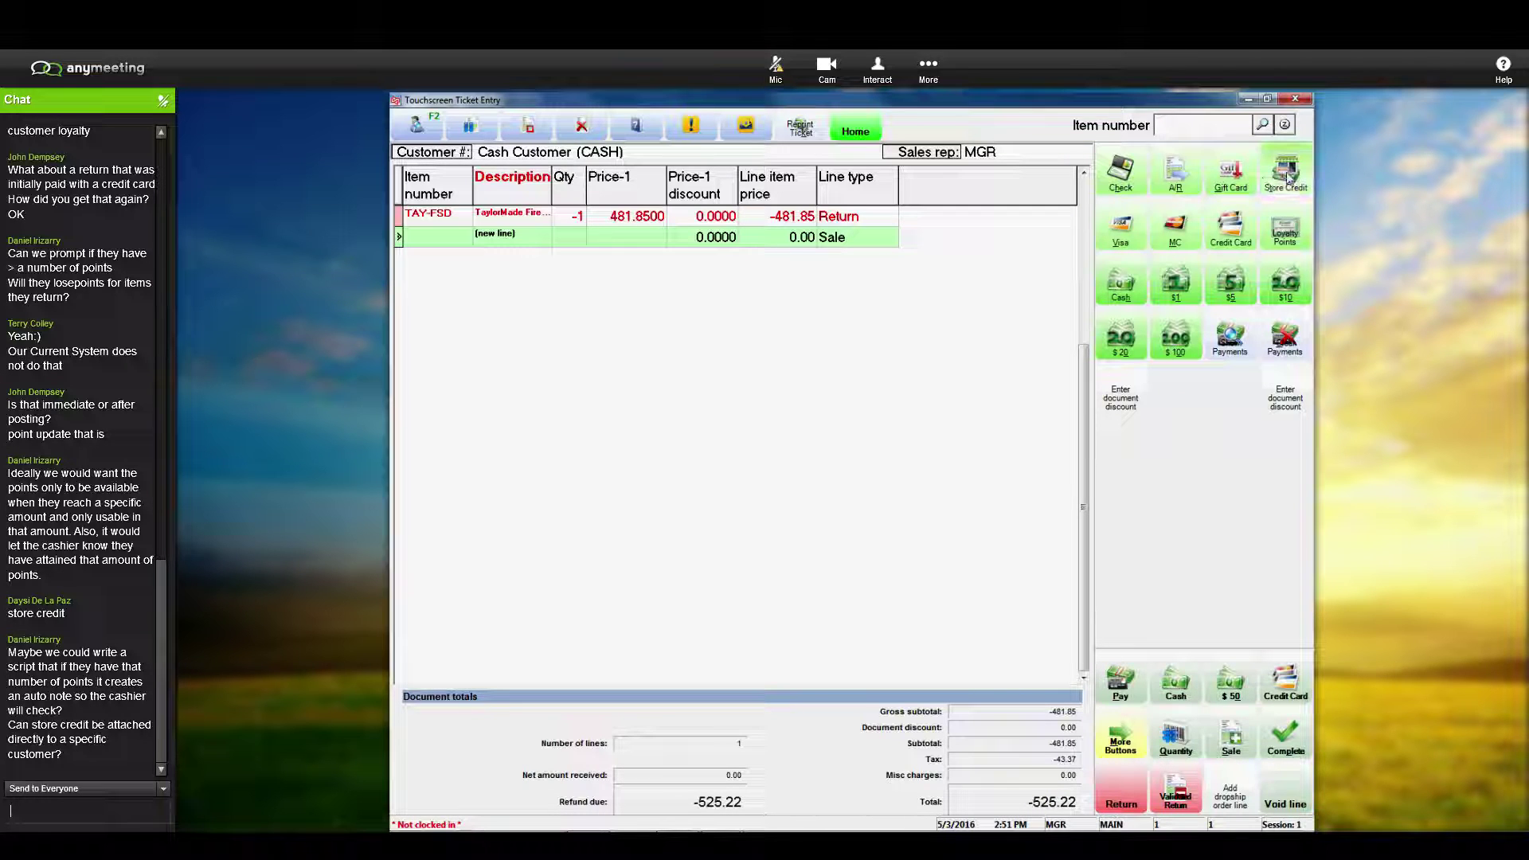
{"action": "left_click", "coordinate": [1285, 174]}
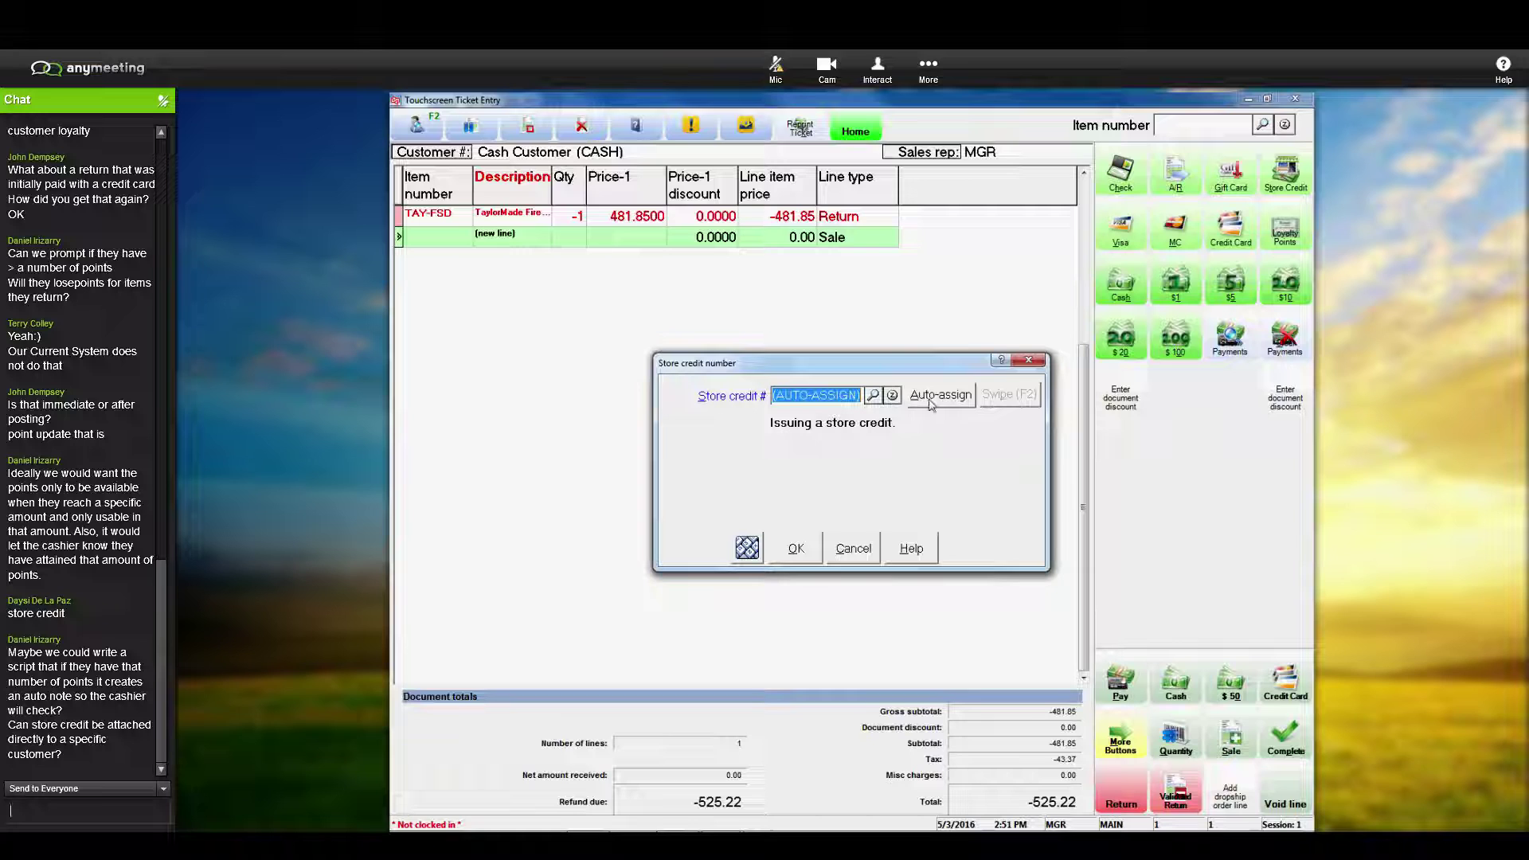
{"action": "left_click", "coordinate": [797, 549]}
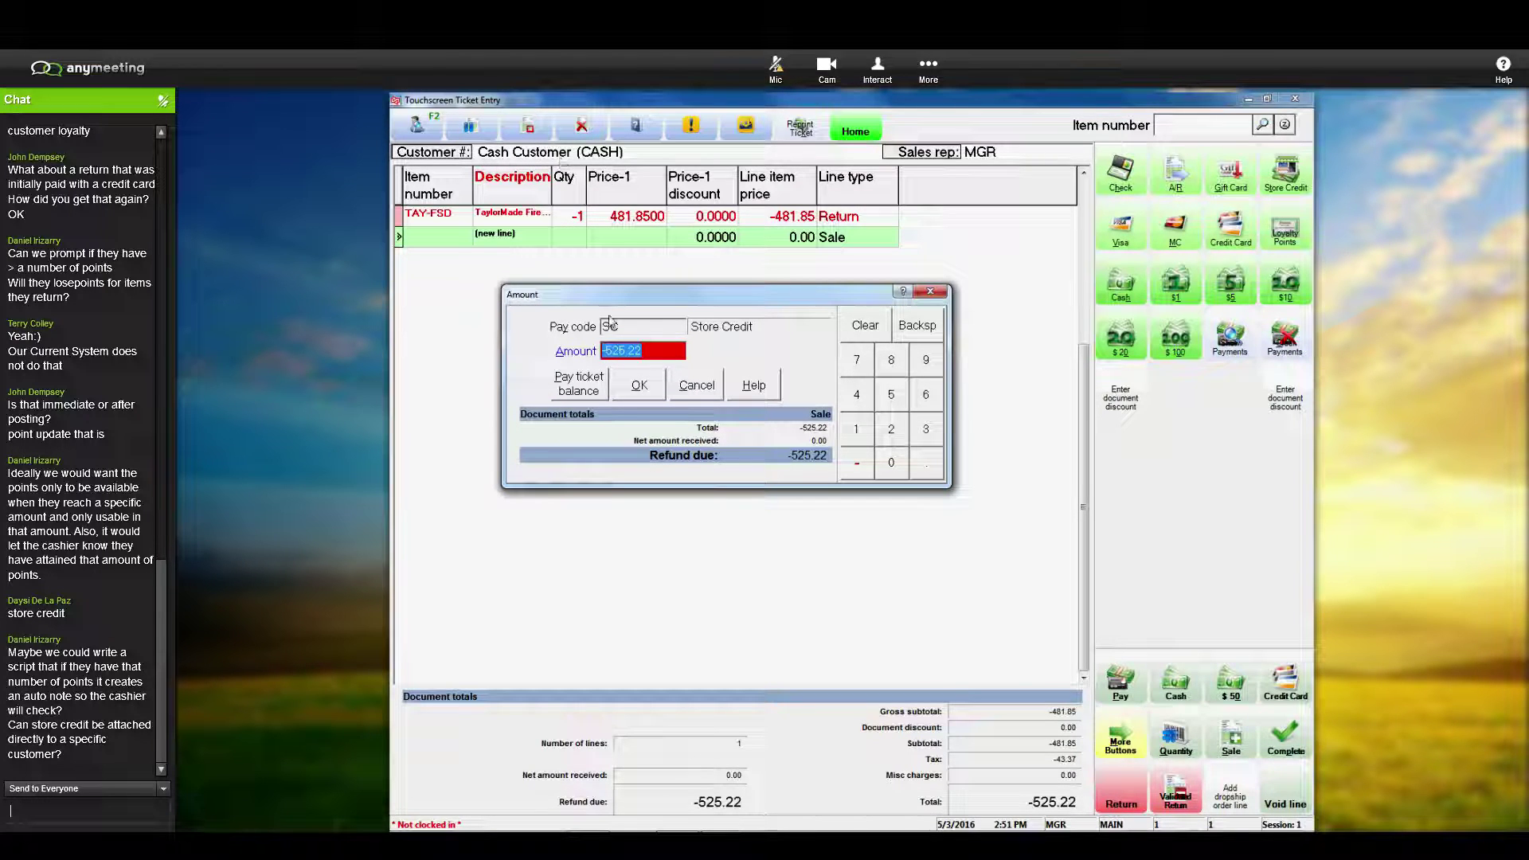
{"action": "left_click", "coordinate": [640, 386]}
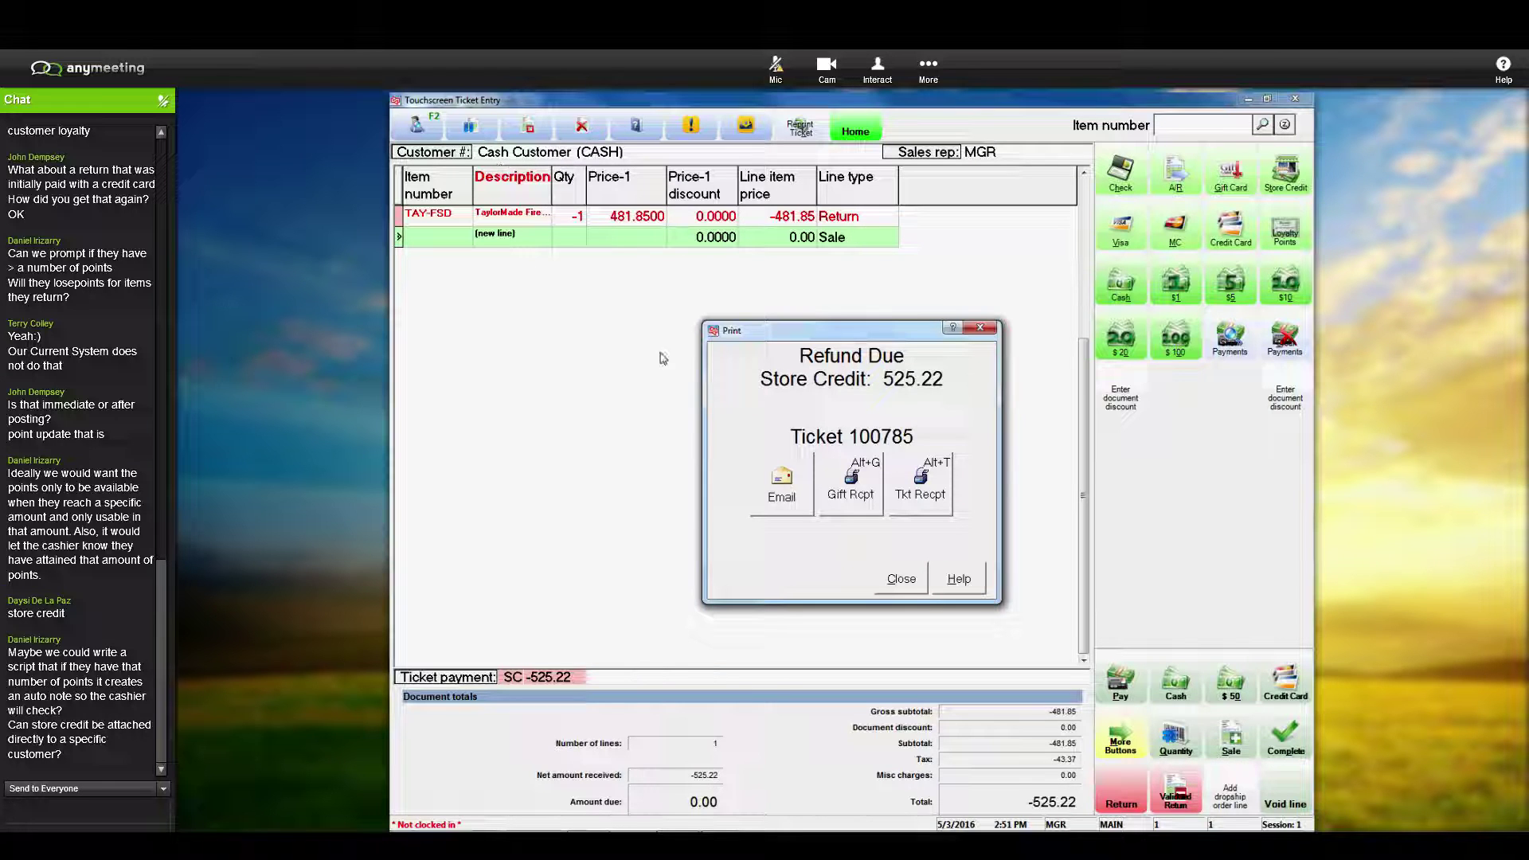
{"action": "left_click", "coordinate": [905, 586]}
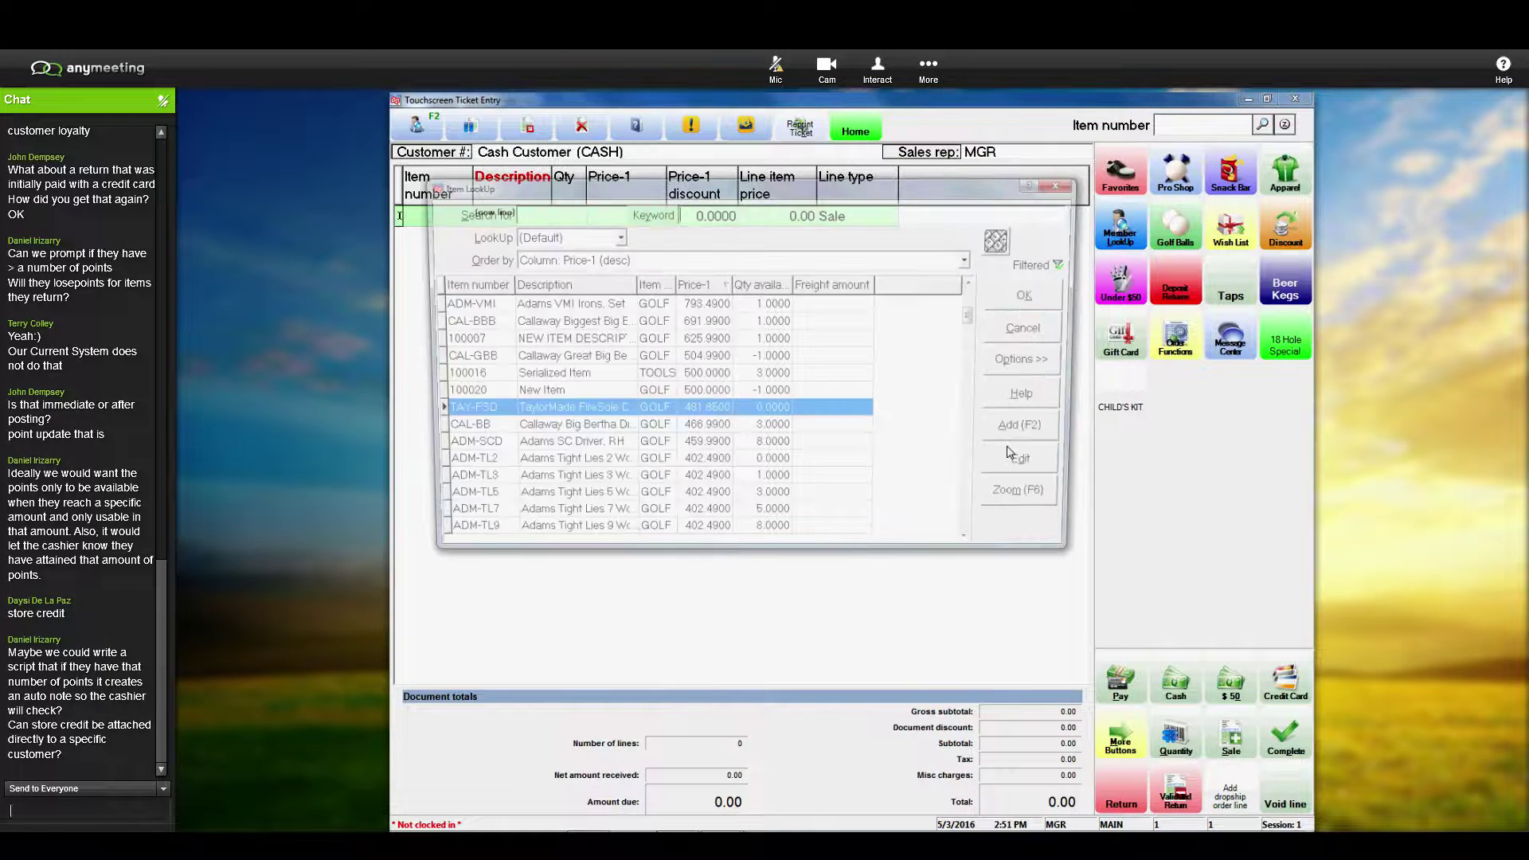
Step: Add the Adams SC Driver (ADM-SCD) to a new ticket and choose store credit as the payment type
{"action": "left_click", "coordinate": [686, 453]}
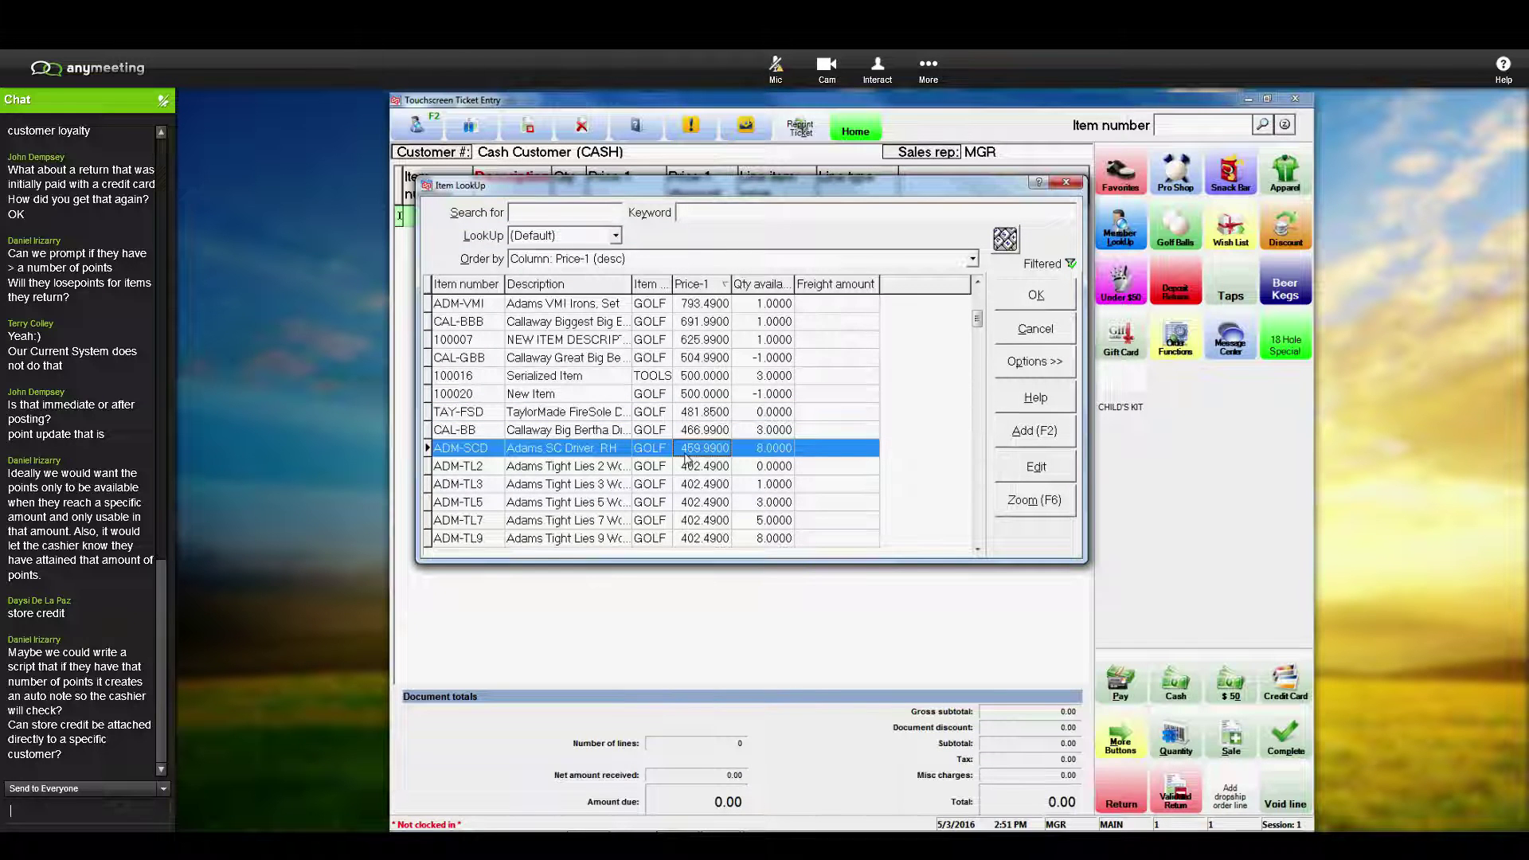
{"action": "double_click", "coordinate": [686, 453]}
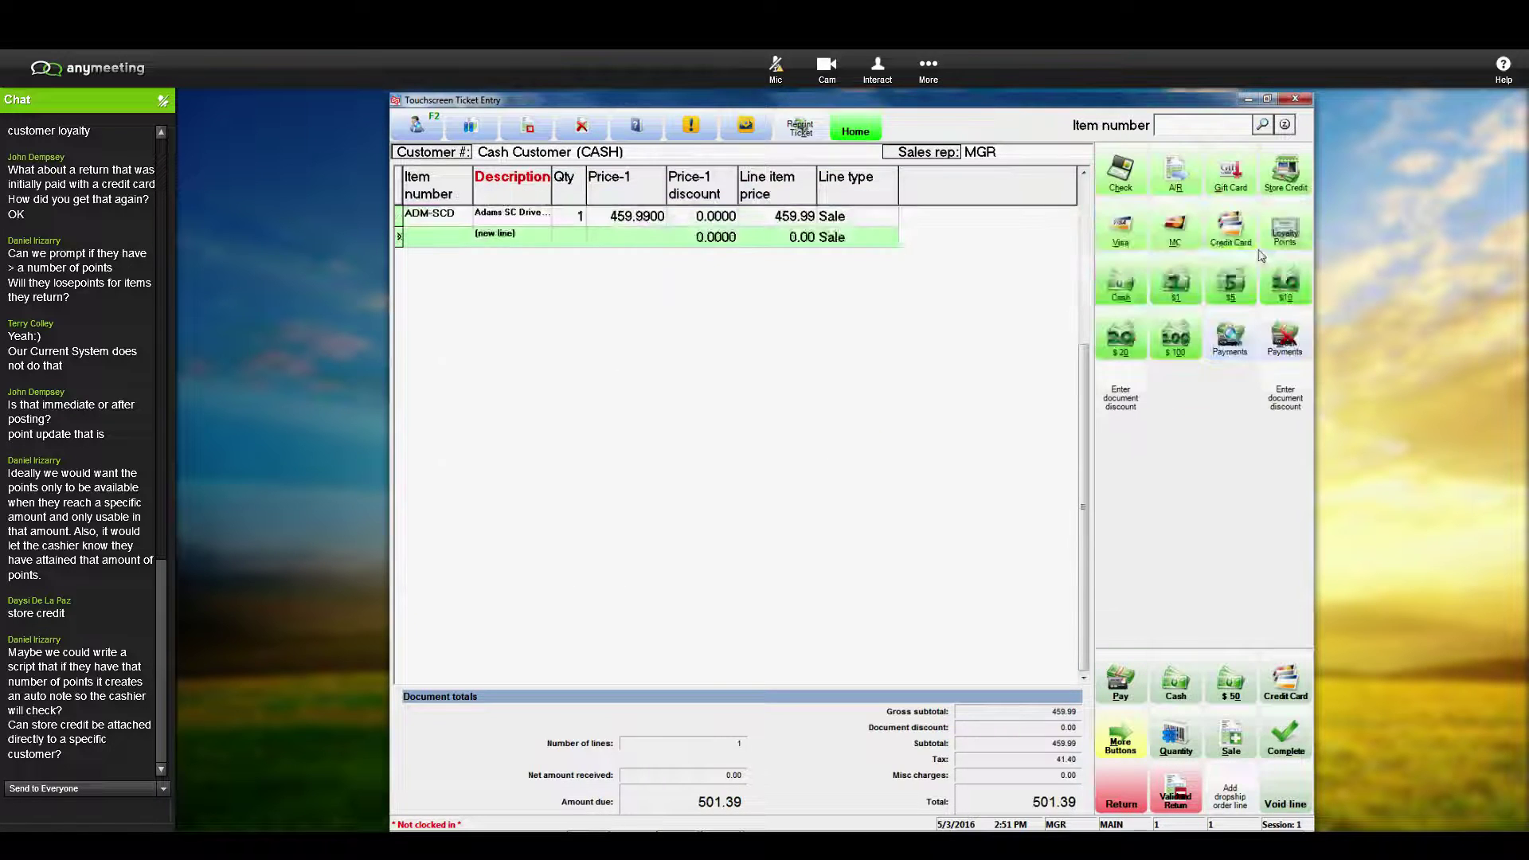
{"action": "left_click", "coordinate": [1287, 183]}
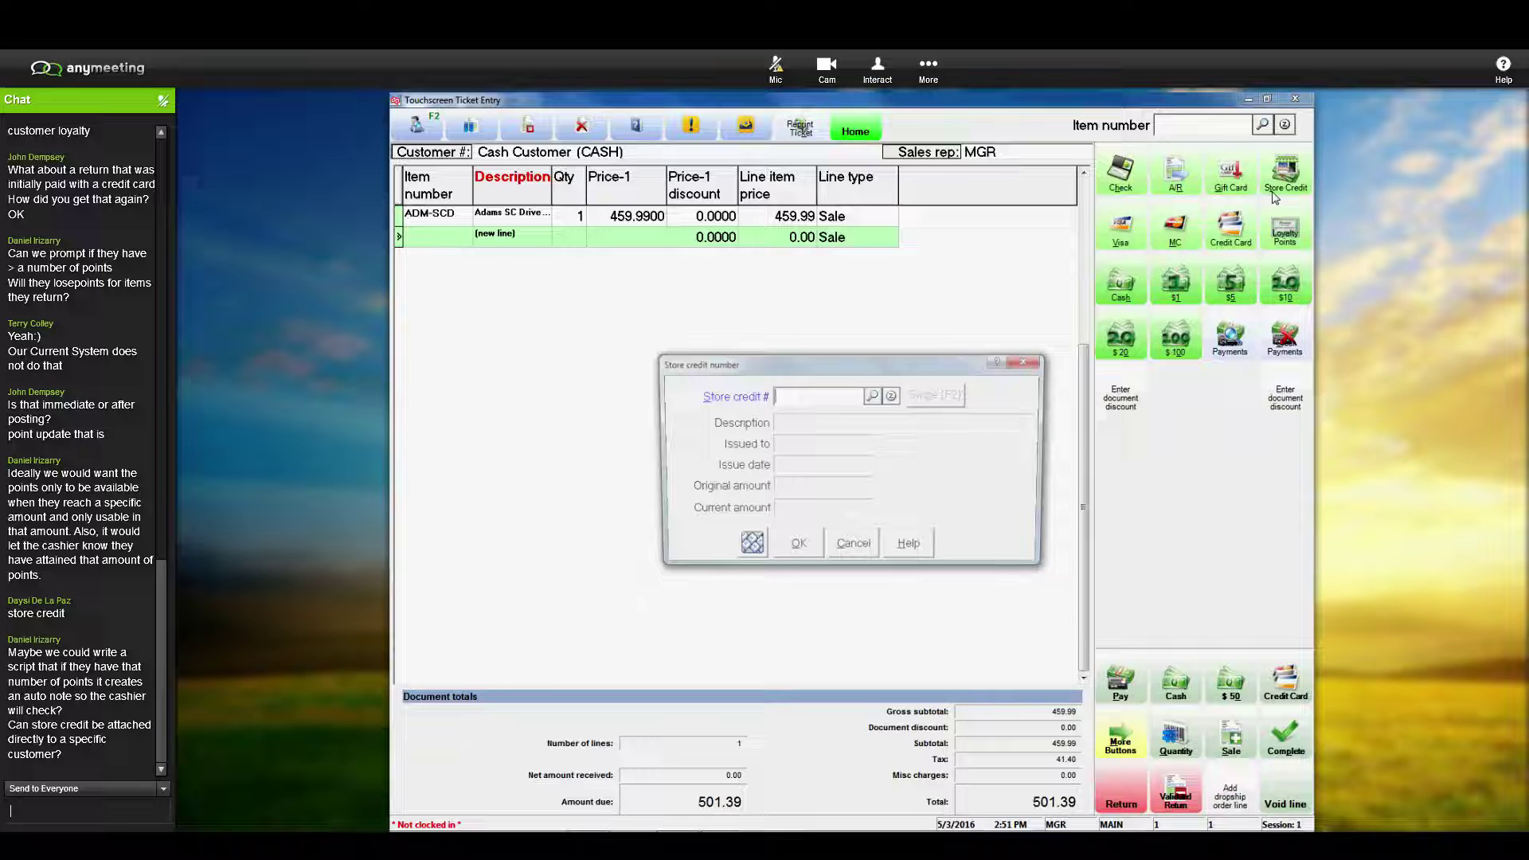
Step: Open the store credit lookup and add Customer # to the visible columns in its column designer
{"action": "left_click", "coordinate": [872, 397]}
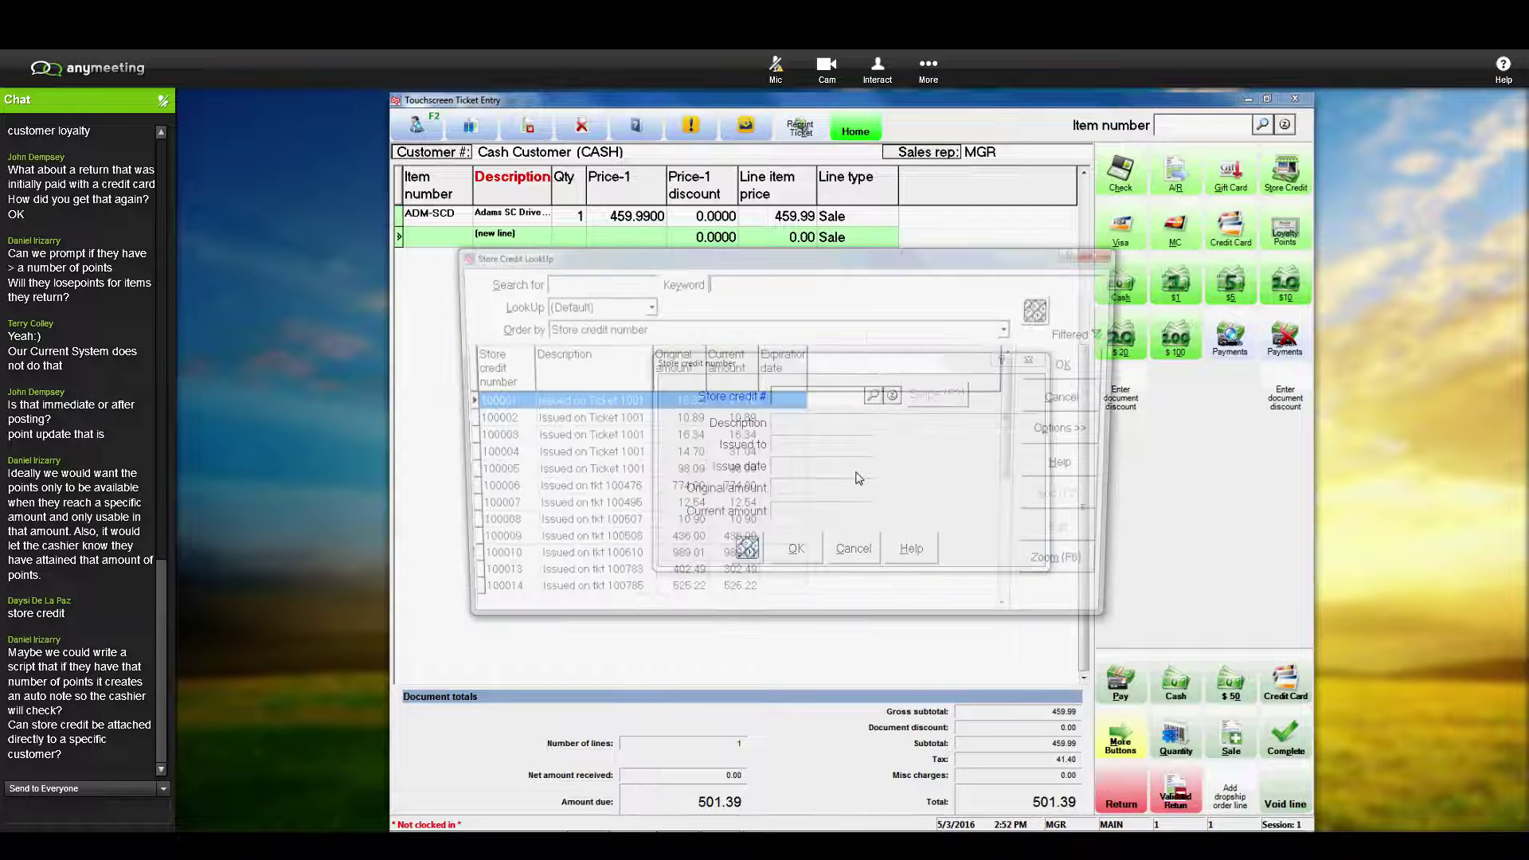
{"action": "left_click", "coordinate": [457, 367]}
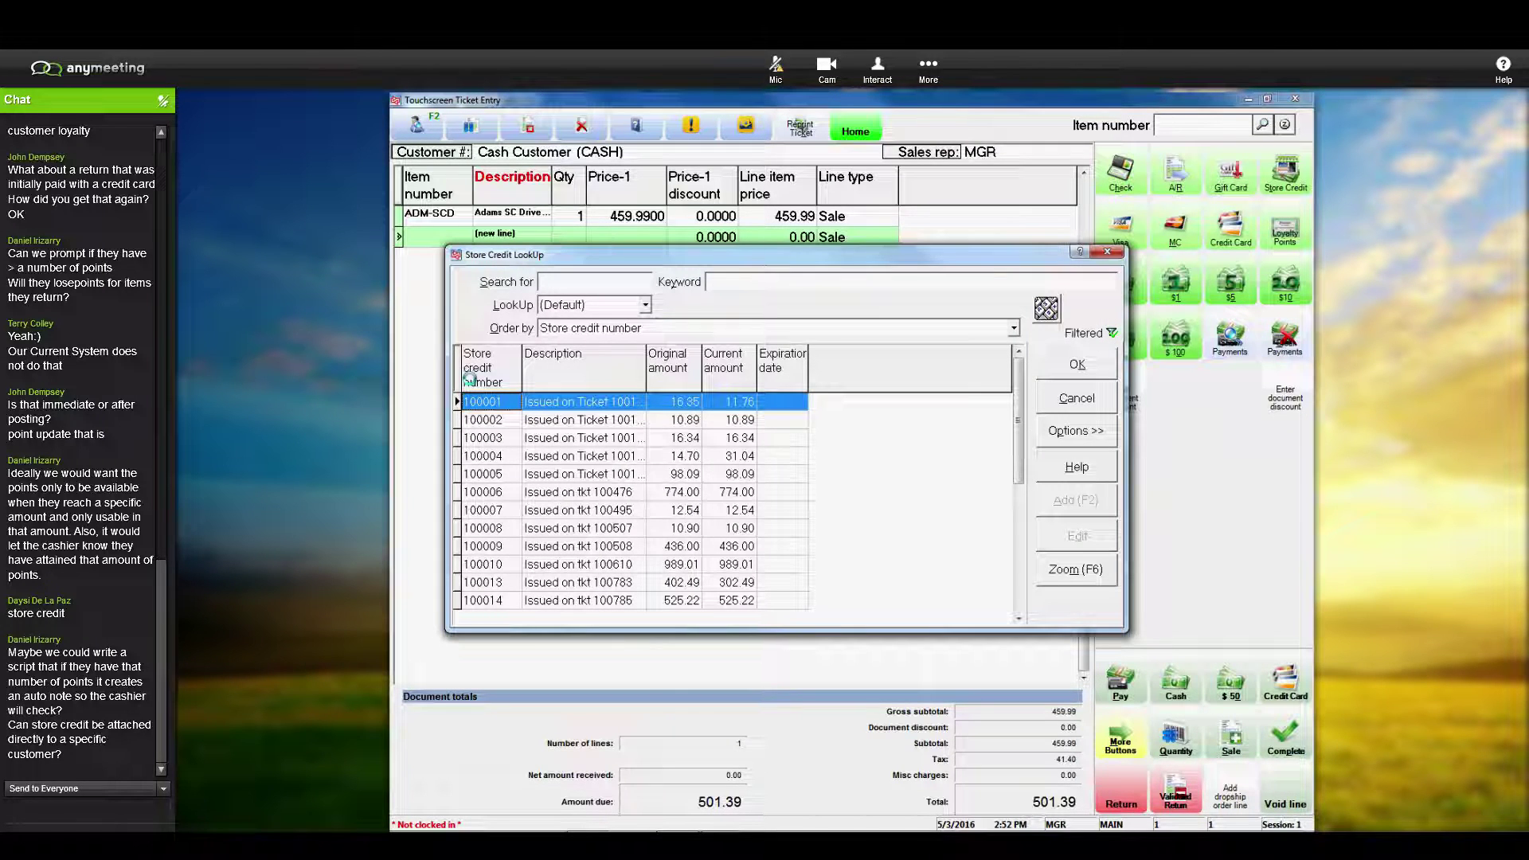
{"action": "left_click", "coordinate": [653, 538]}
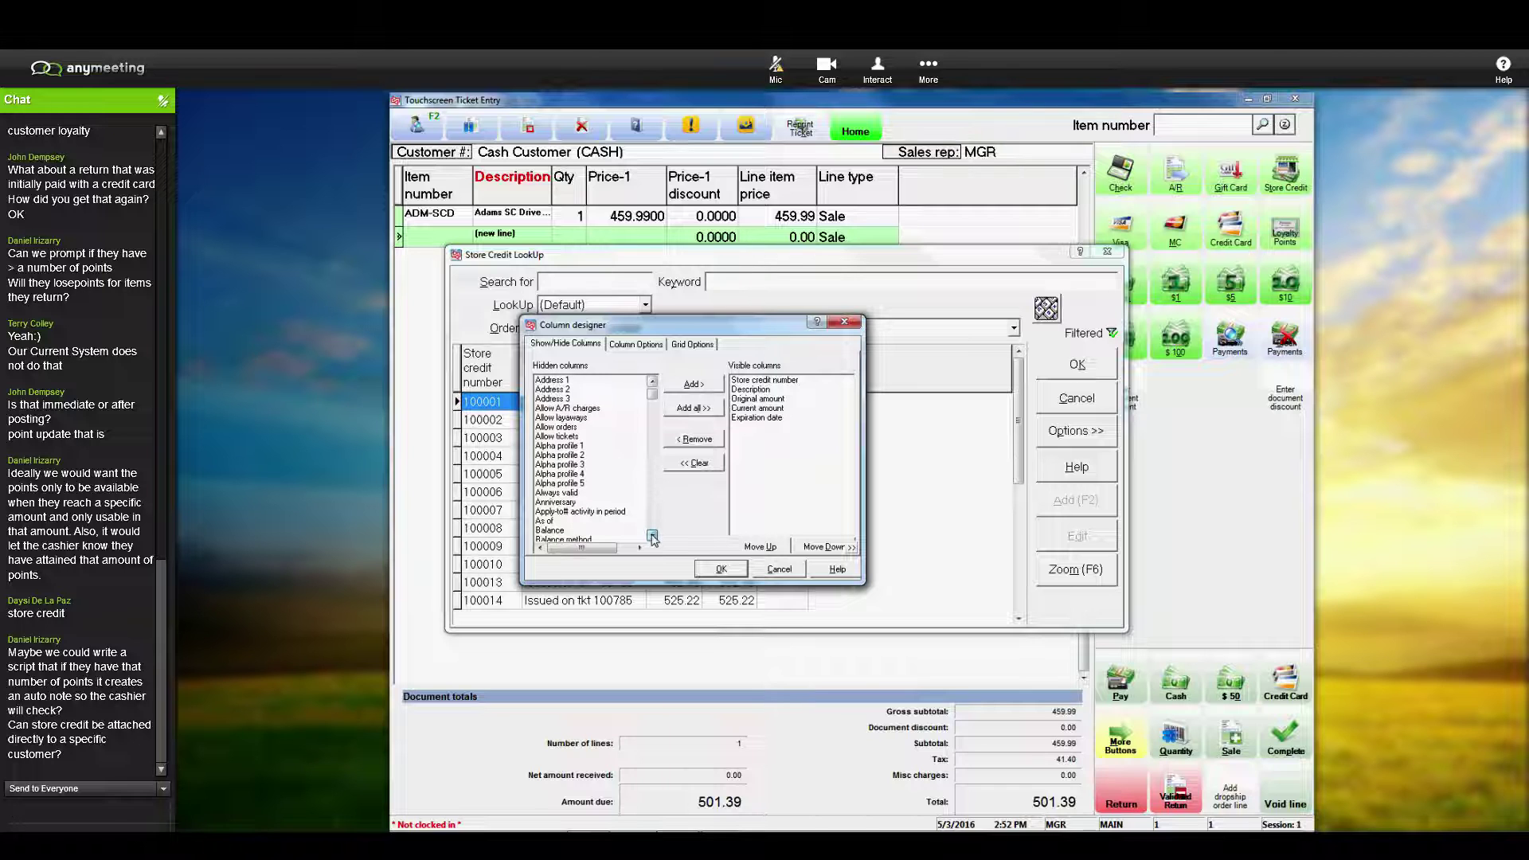
{"action": "left_click", "coordinate": [652, 537]}
{"action": "left_click", "coordinate": [653, 538]}
{"action": "left_click", "coordinate": [652, 538]}
{"action": "left_click", "coordinate": [652, 538]}
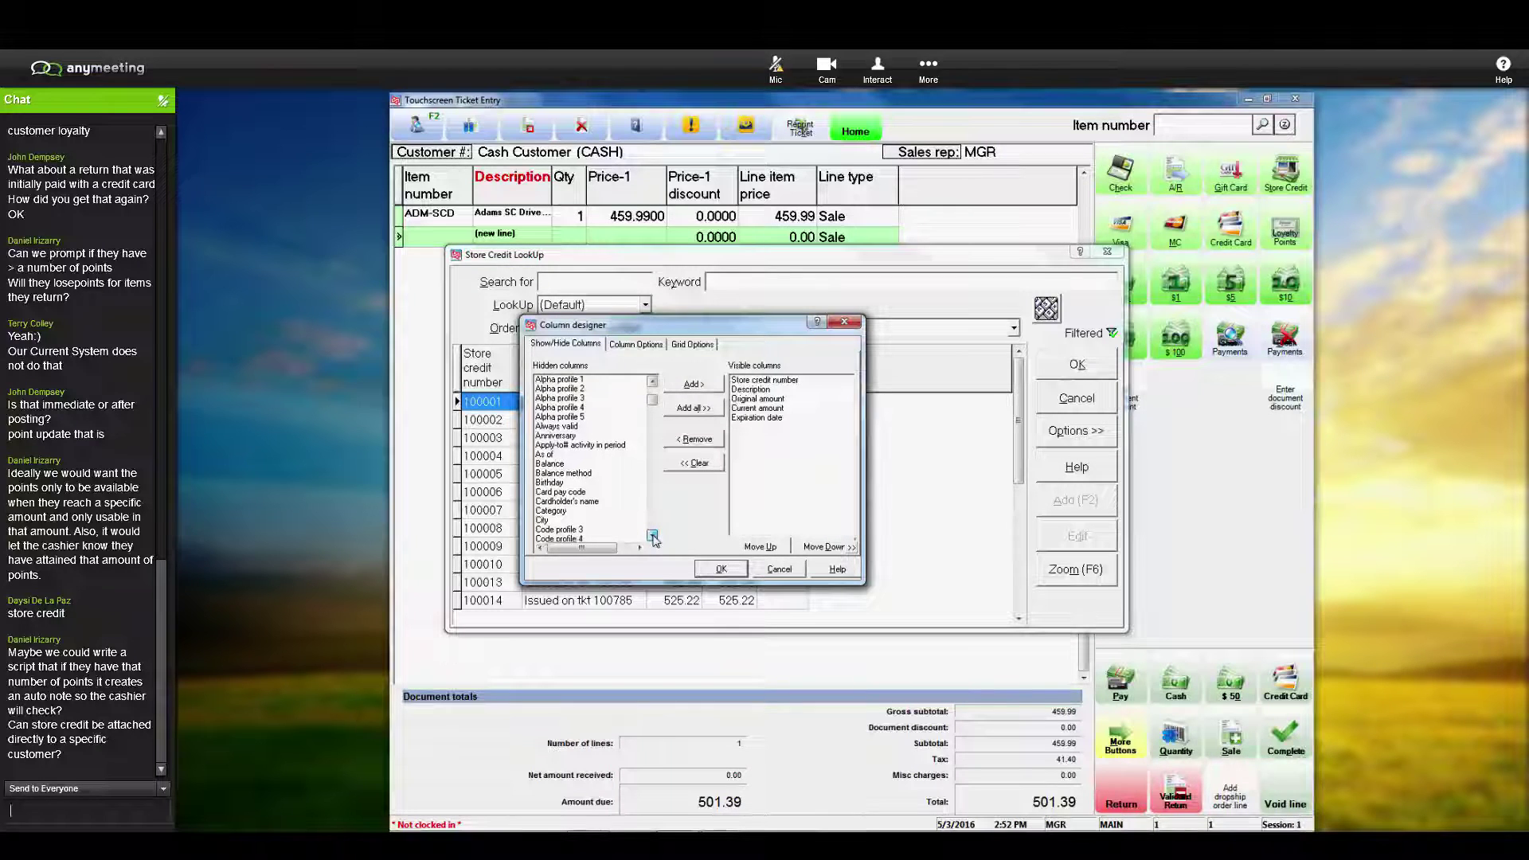
{"action": "left_click", "coordinate": [652, 537]}
{"action": "left_click", "coordinate": [652, 537]}
{"action": "left_click", "coordinate": [652, 538]}
{"action": "left_click", "coordinate": [653, 538]}
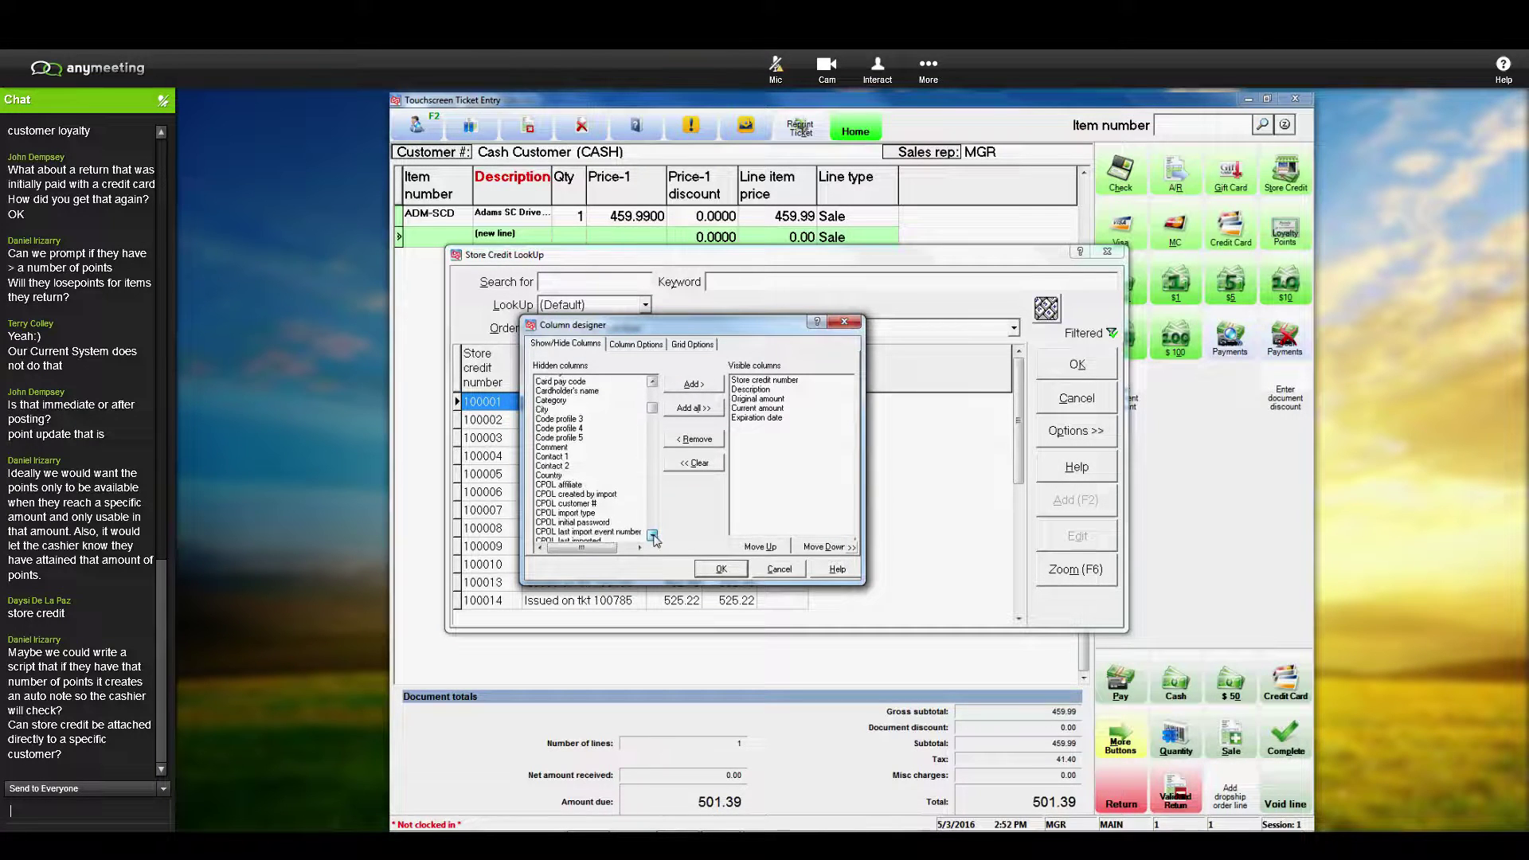
{"action": "left_click", "coordinate": [652, 537]}
{"action": "left_click", "coordinate": [652, 537]}
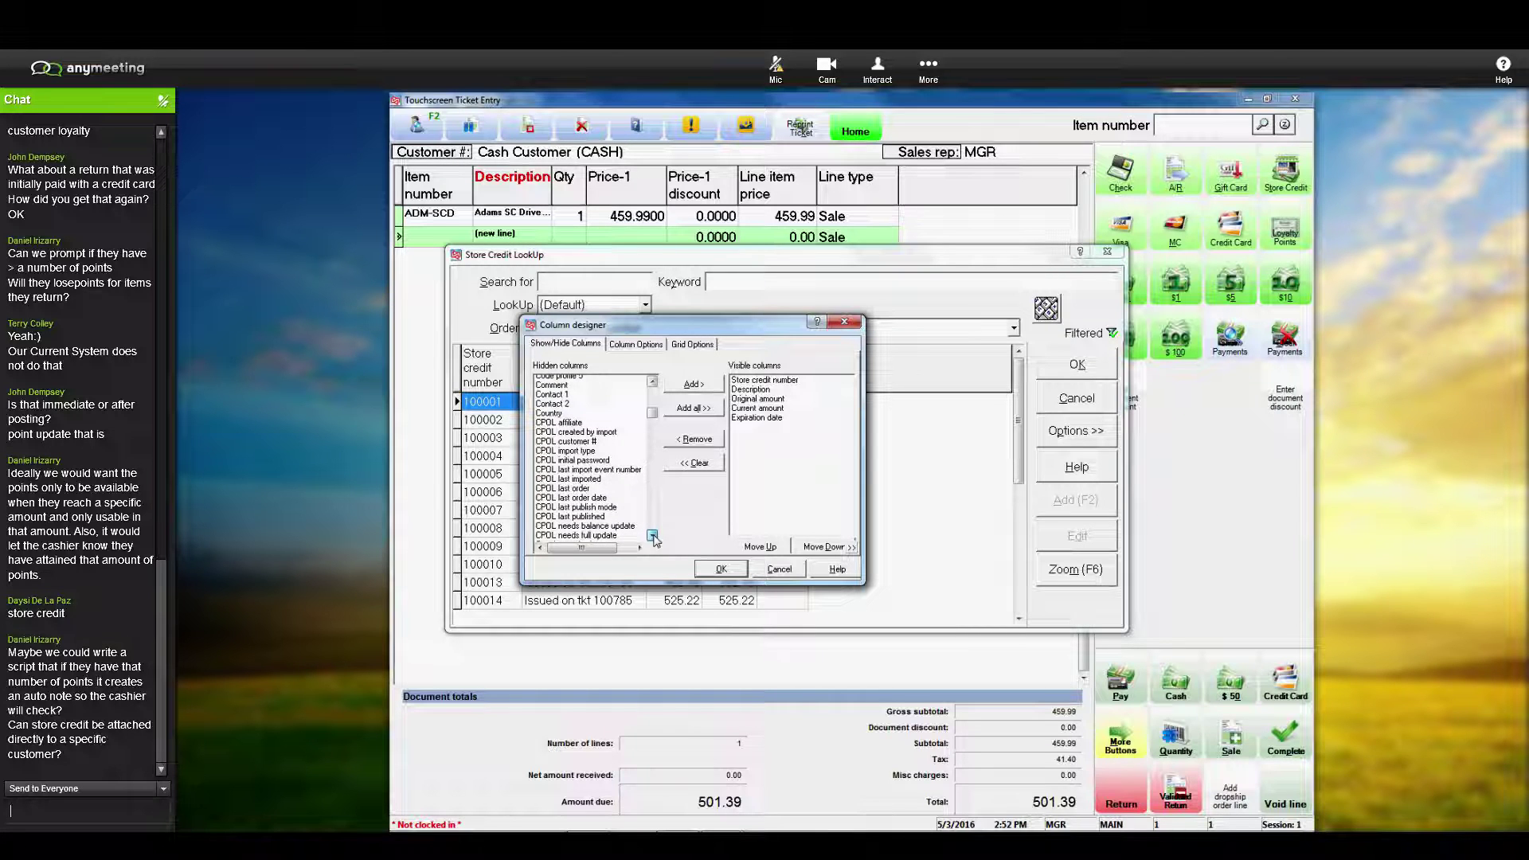
{"action": "left_click", "coordinate": [652, 538]}
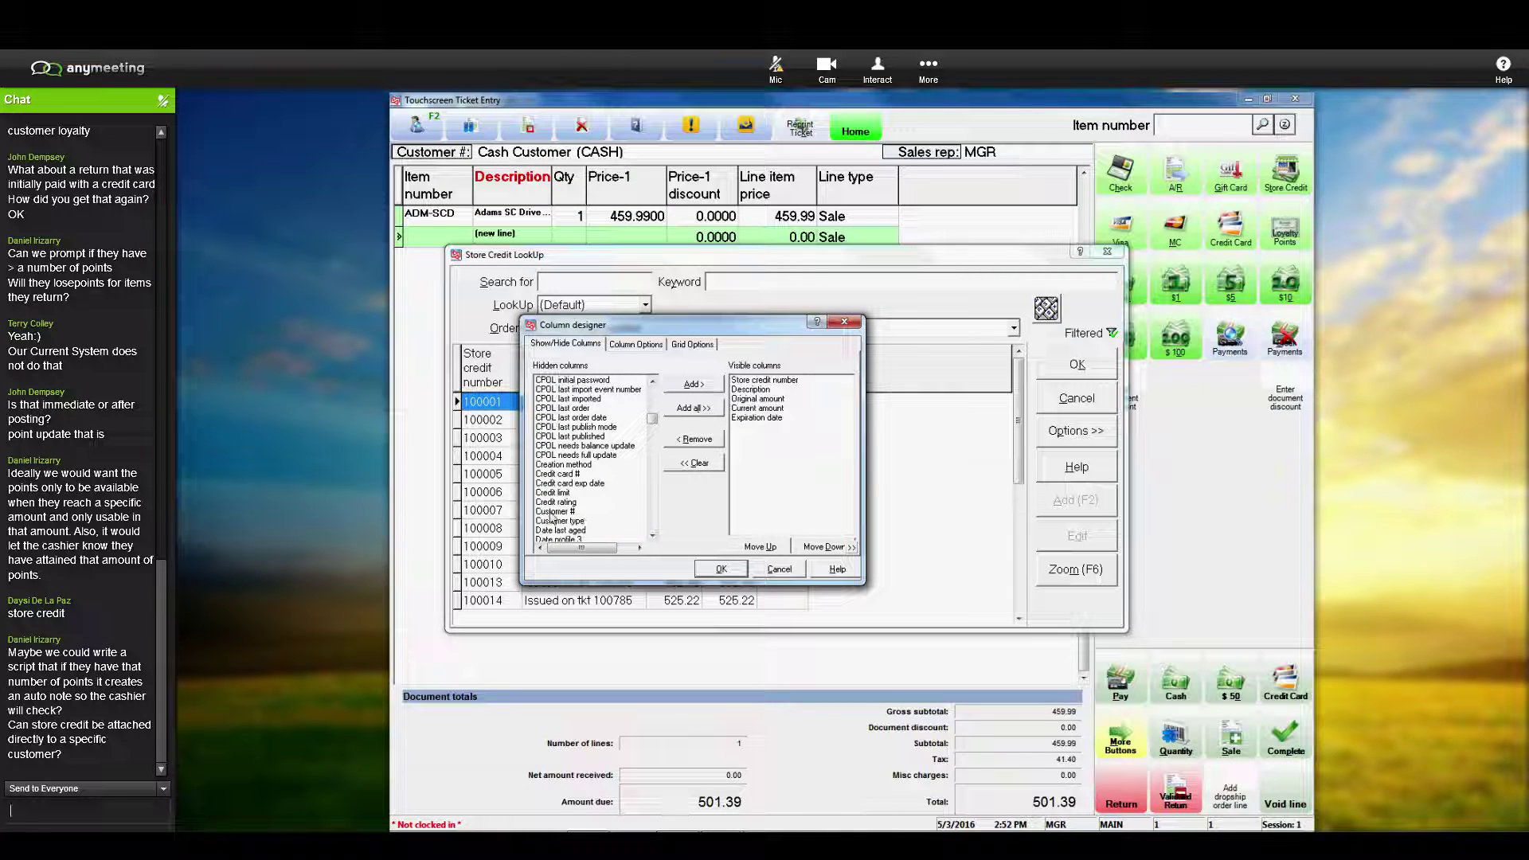
{"action": "double_click", "coordinate": [552, 516]}
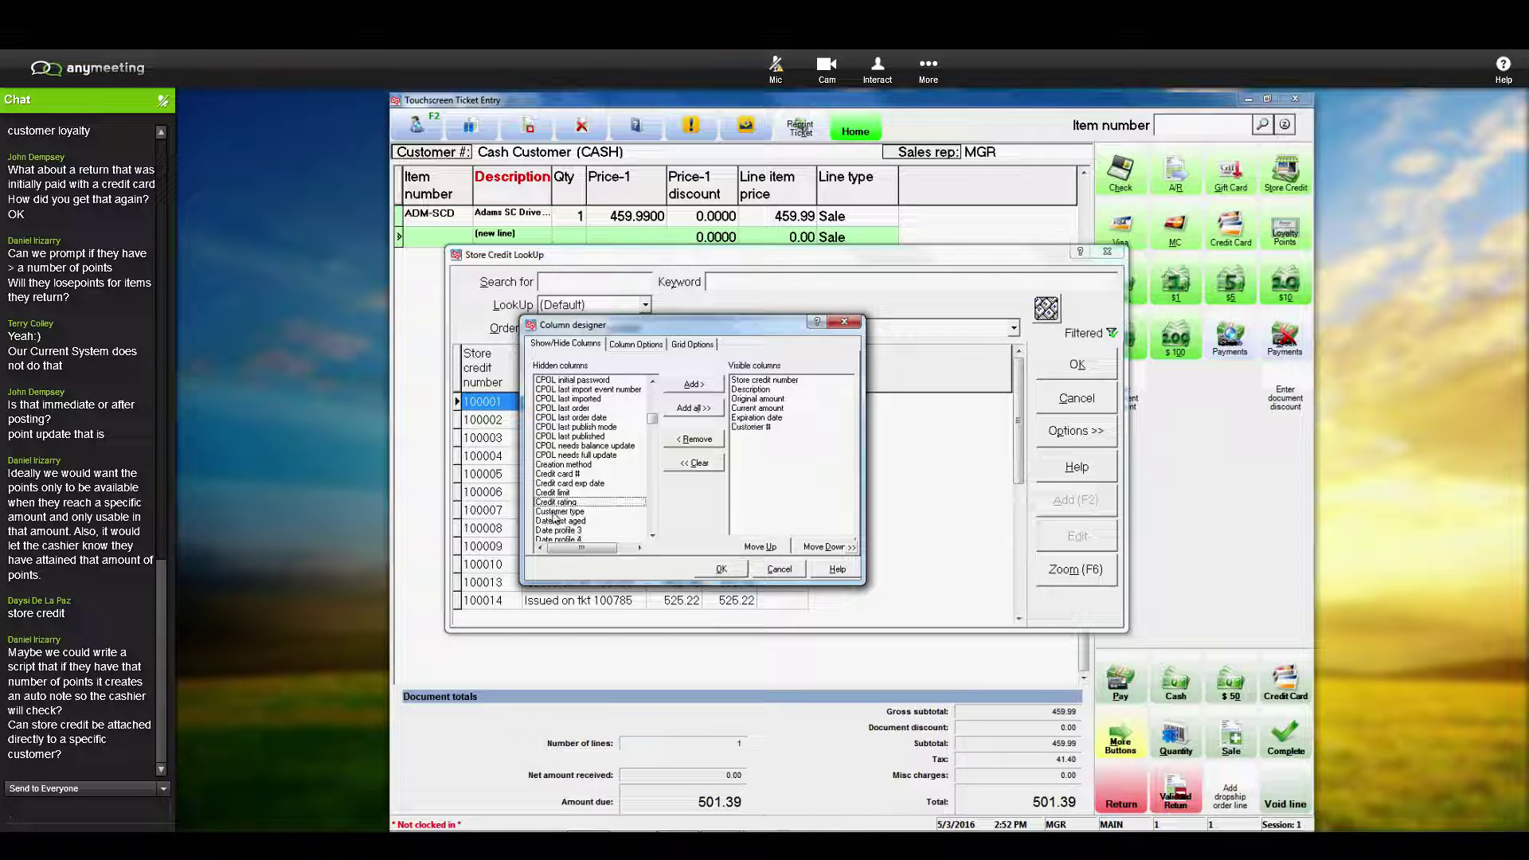
Step: Add the hidden Issued to column to the store credit lookup's visible columns
{"action": "left_click", "coordinate": [653, 538]}
{"action": "left_click", "coordinate": [653, 538]}
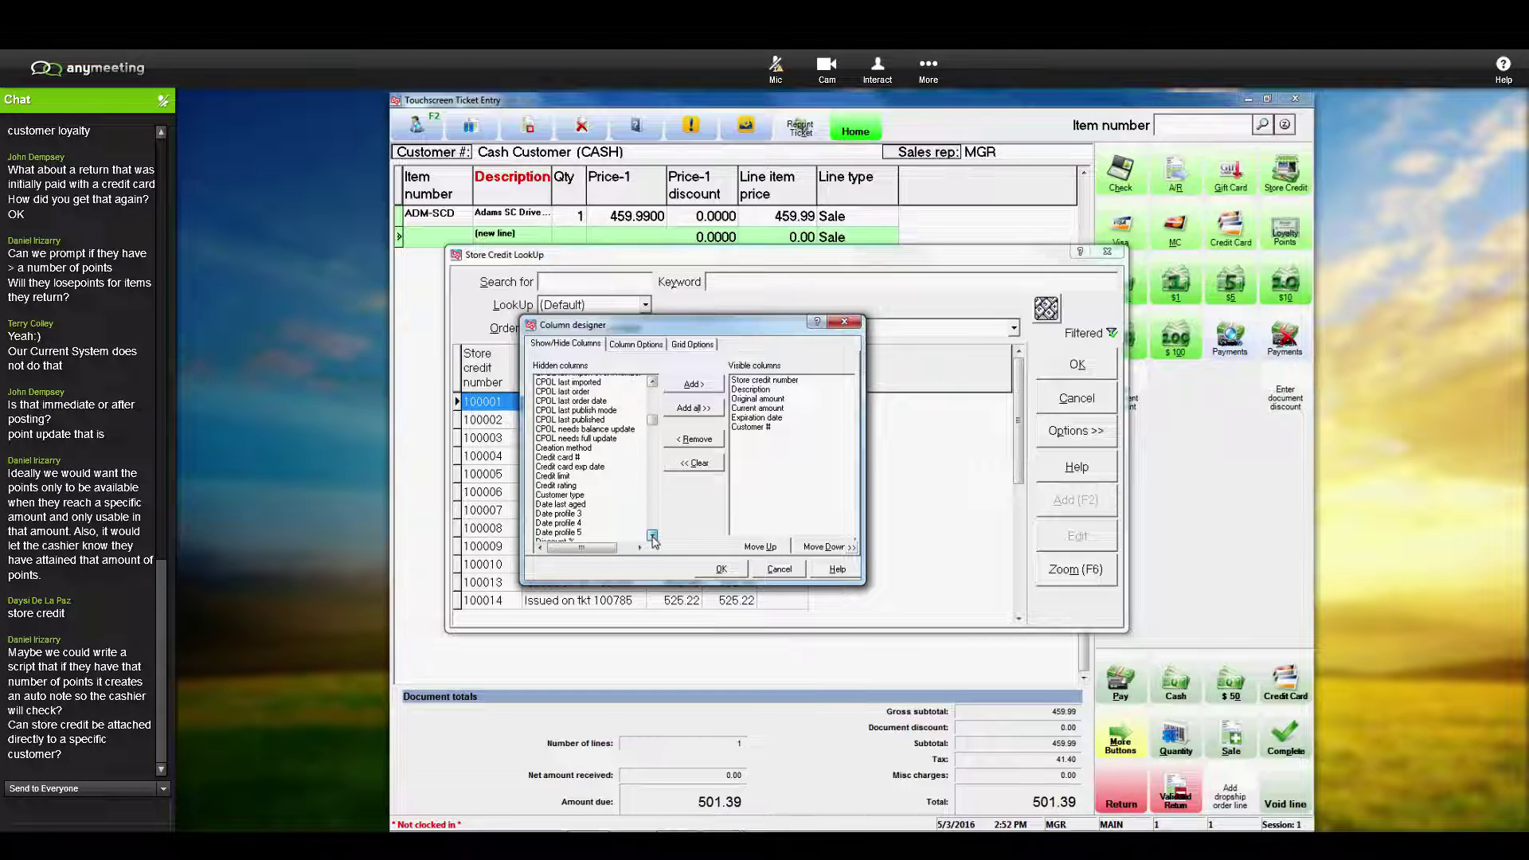
{"action": "left_click", "coordinate": [653, 539]}
{"action": "left_click", "coordinate": [653, 538]}
{"action": "left_click", "coordinate": [653, 538]}
{"action": "left_click", "coordinate": [653, 538]}
{"action": "left_click_drag", "start_coordinate": [653, 538], "coordinate": [653, 539]}
{"action": "left_click", "coordinate": [653, 538]}
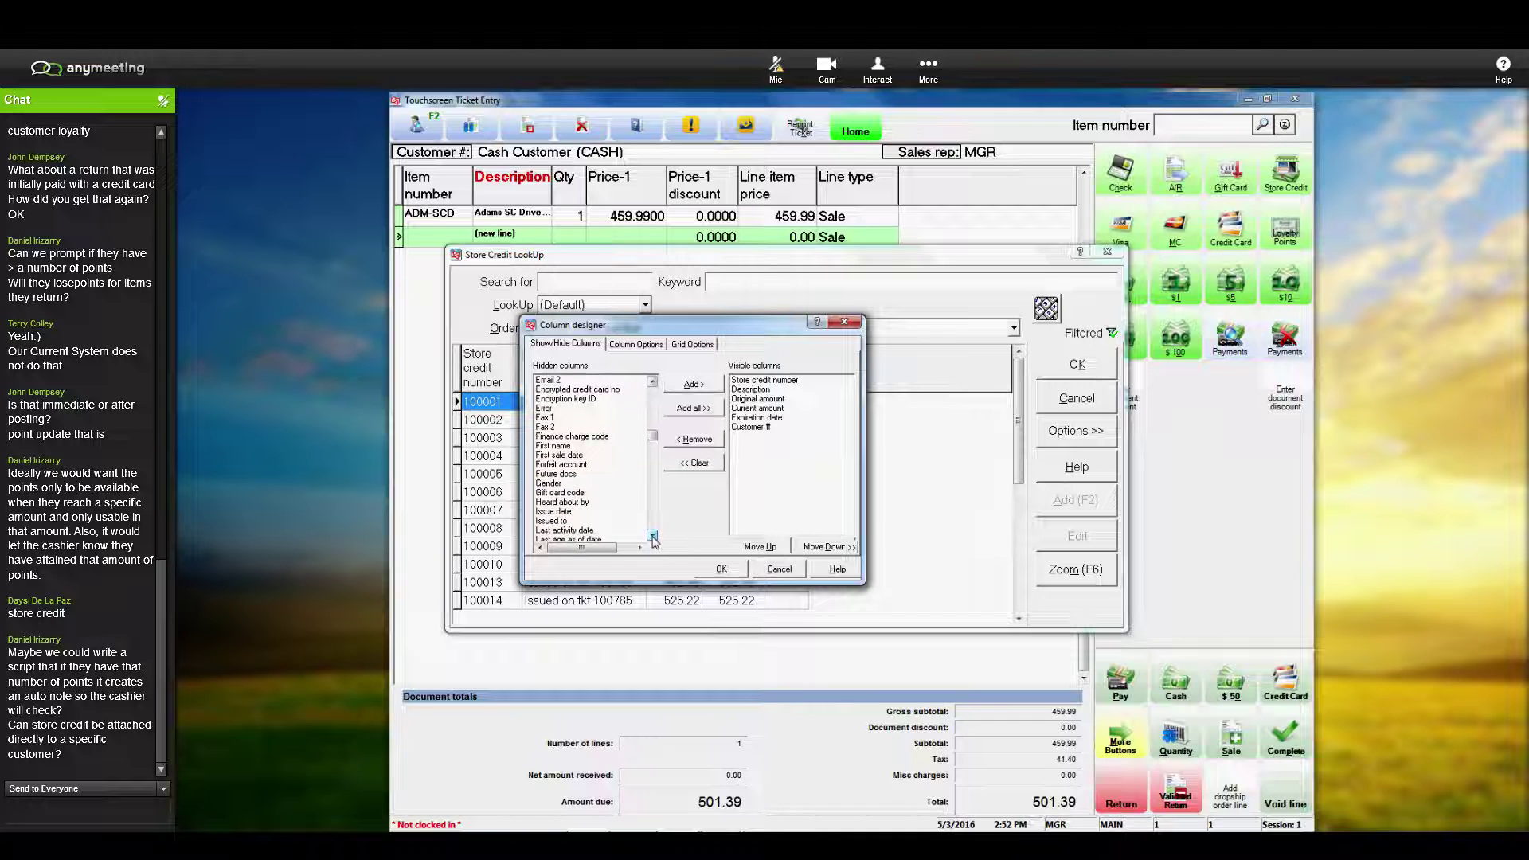
{"action": "left_click", "coordinate": [653, 538]}
{"action": "left_click", "coordinate": [653, 538]}
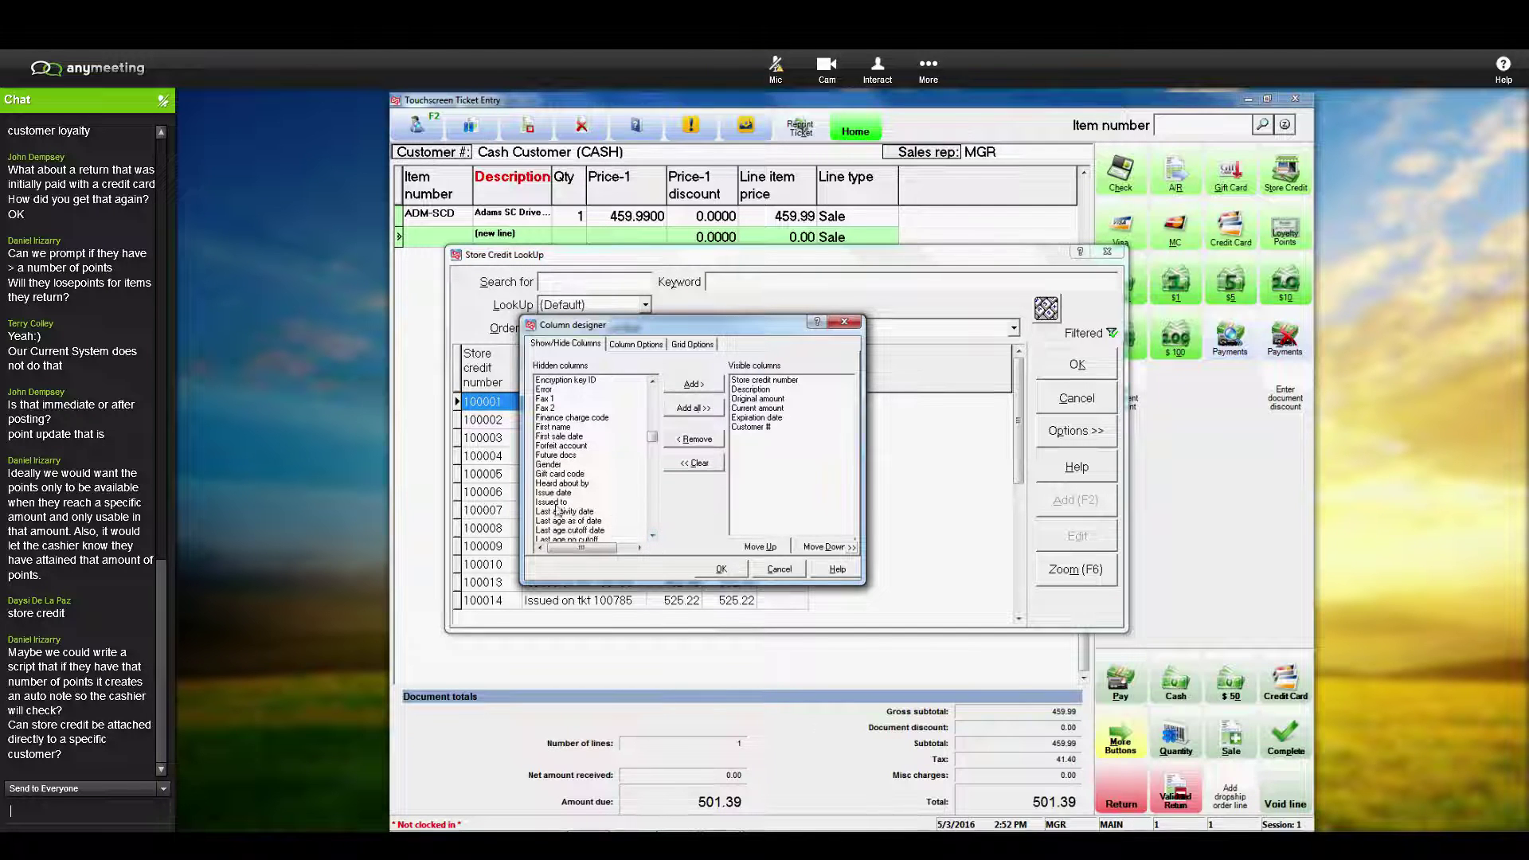
{"action": "double_click", "coordinate": [555, 504]}
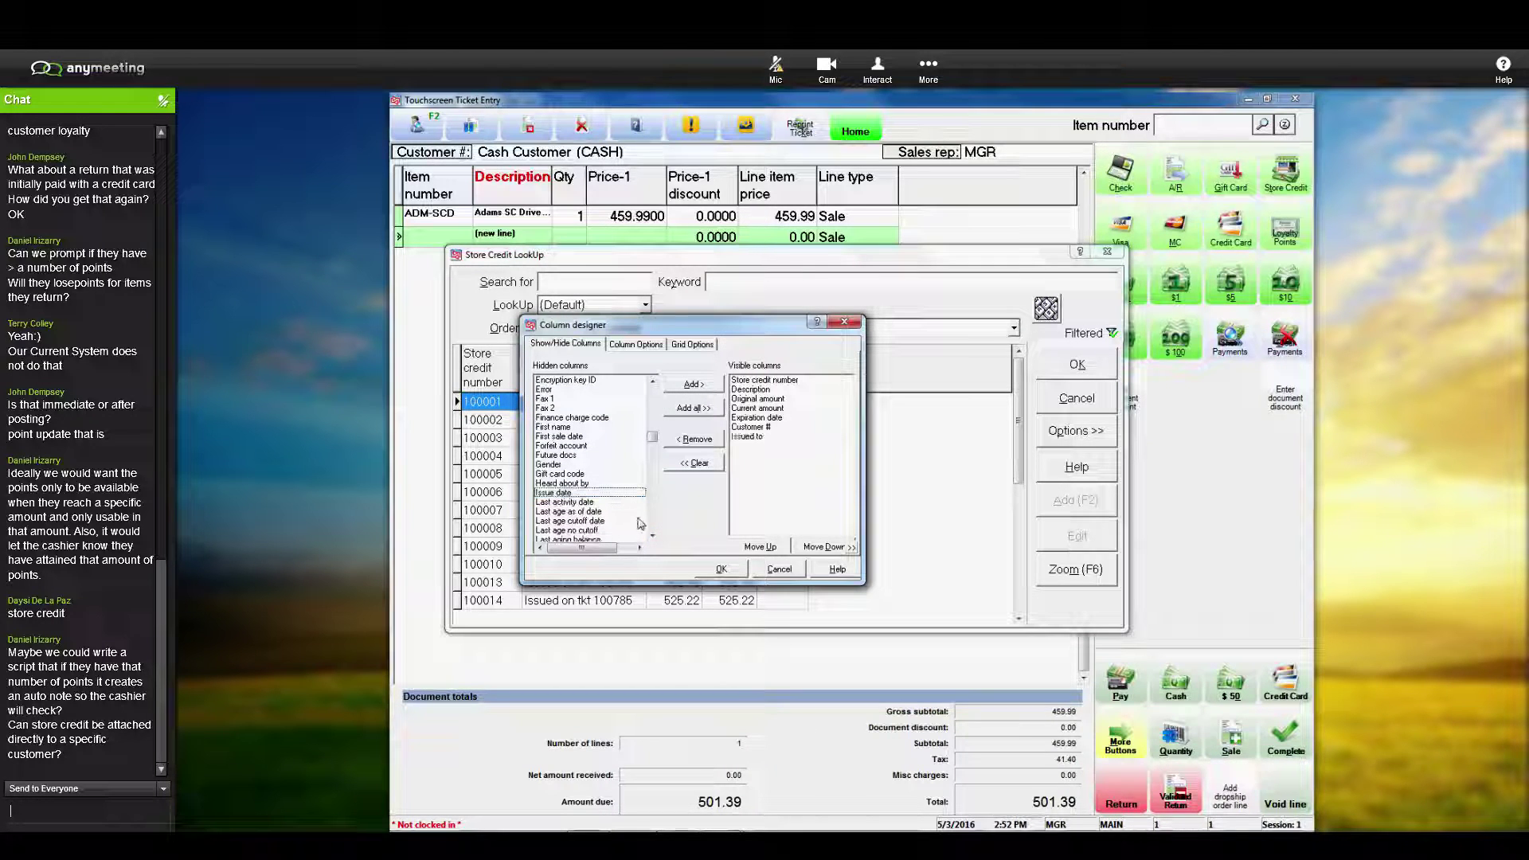
Step: Apply the column layout and widen the Customer # and Issued to columns in the store credit lookup
{"action": "left_click", "coordinate": [721, 570]}
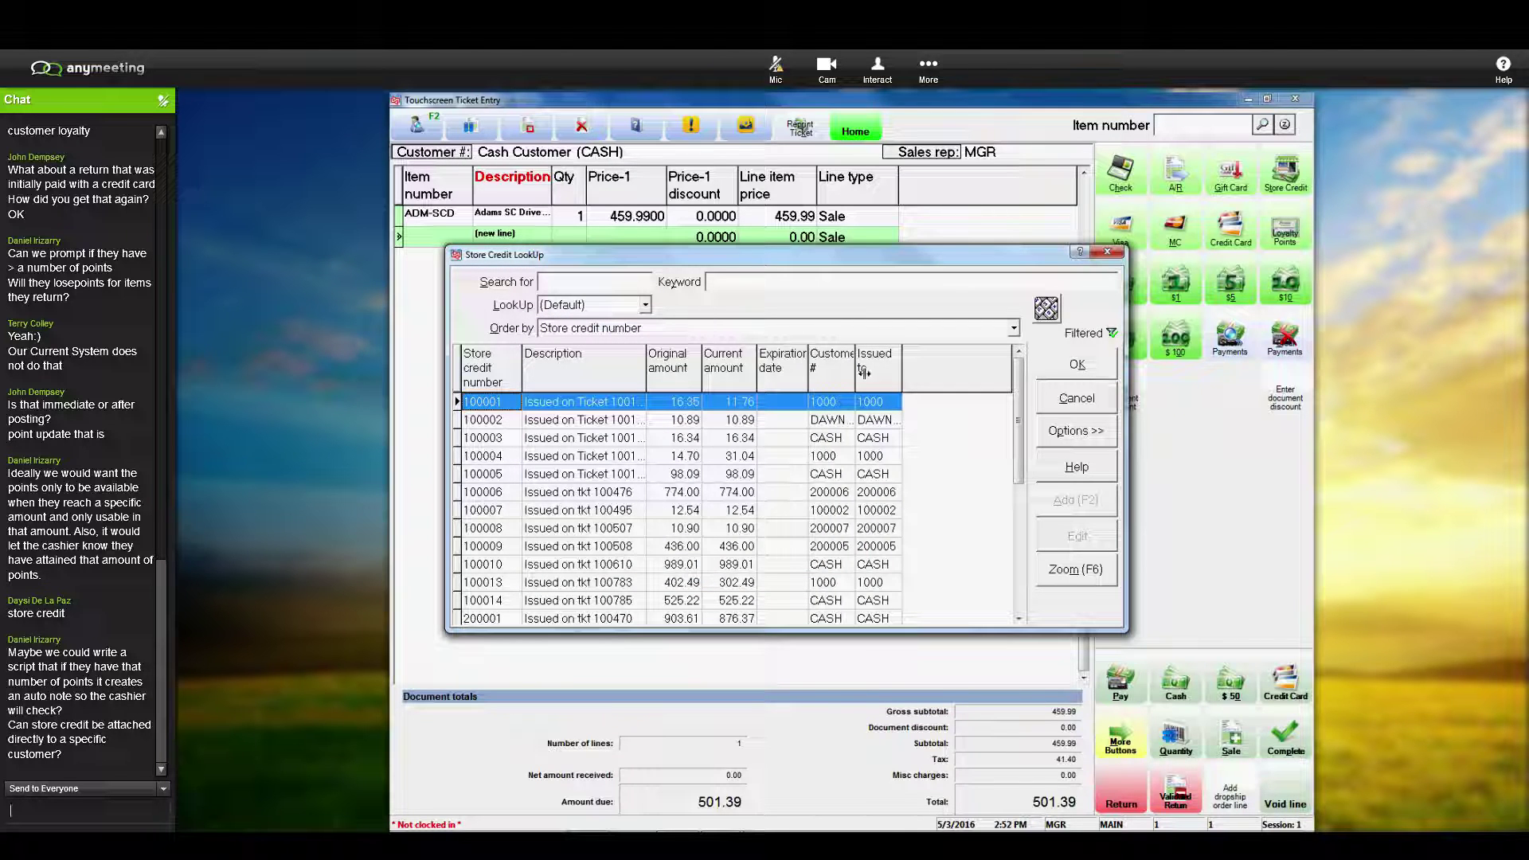
{"action": "double_click", "coordinate": [856, 372]}
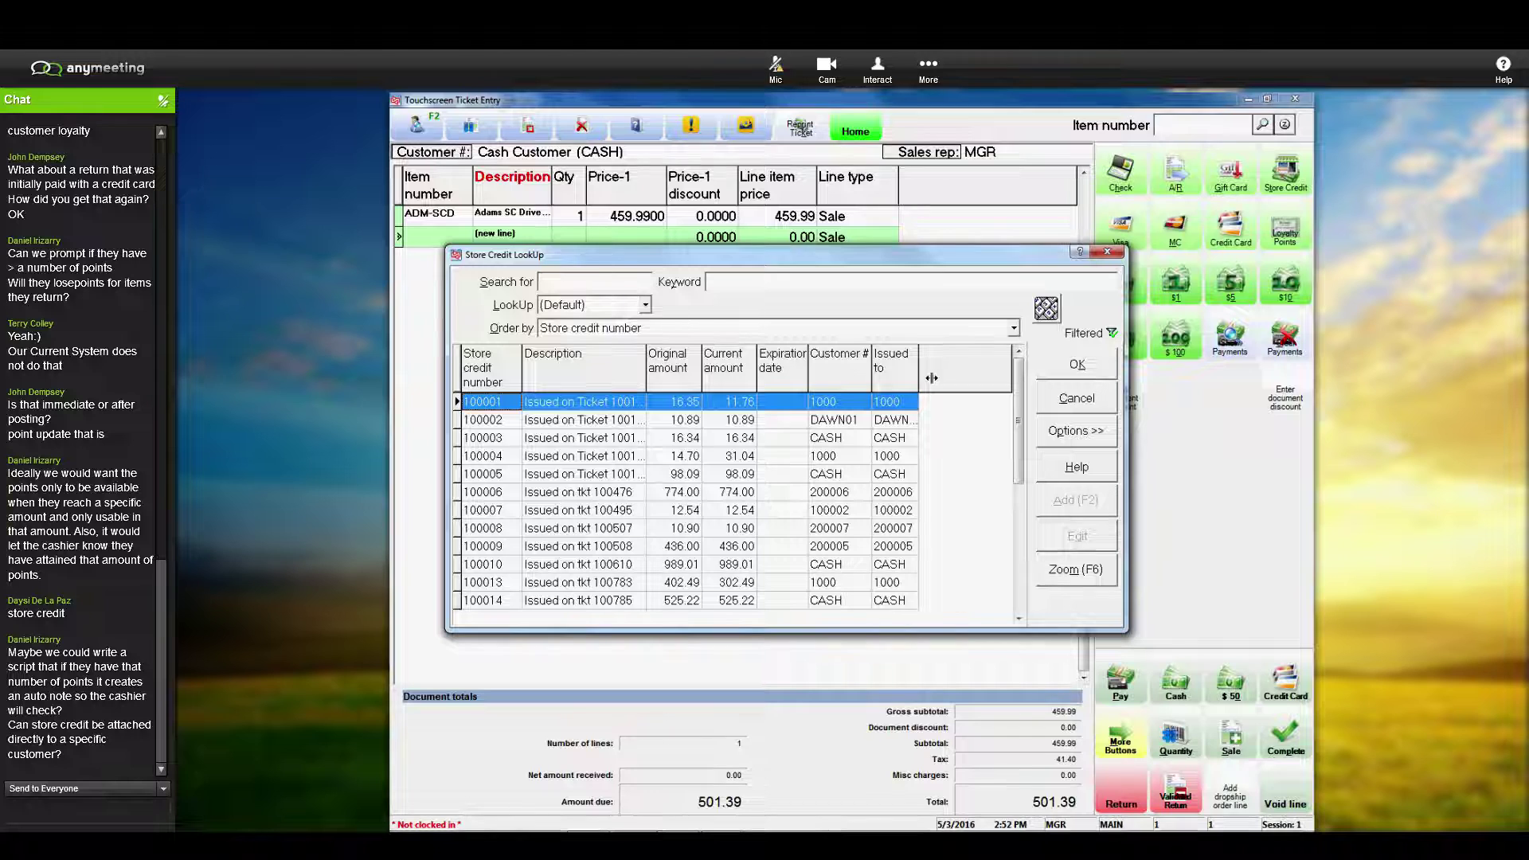
{"action": "left_click_drag", "start_coordinate": [931, 377], "coordinate": [975, 378]}
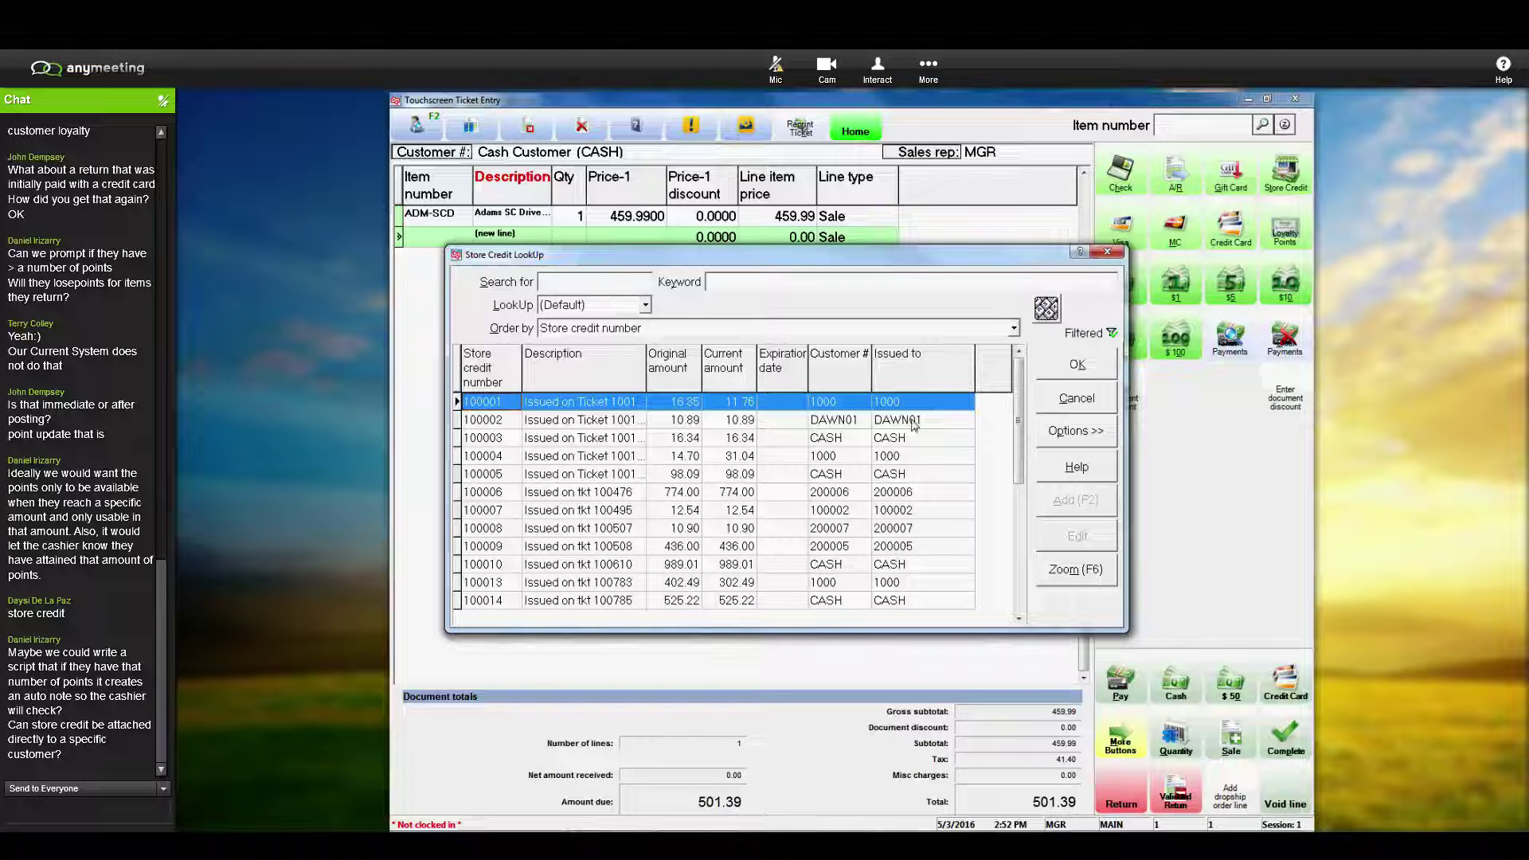
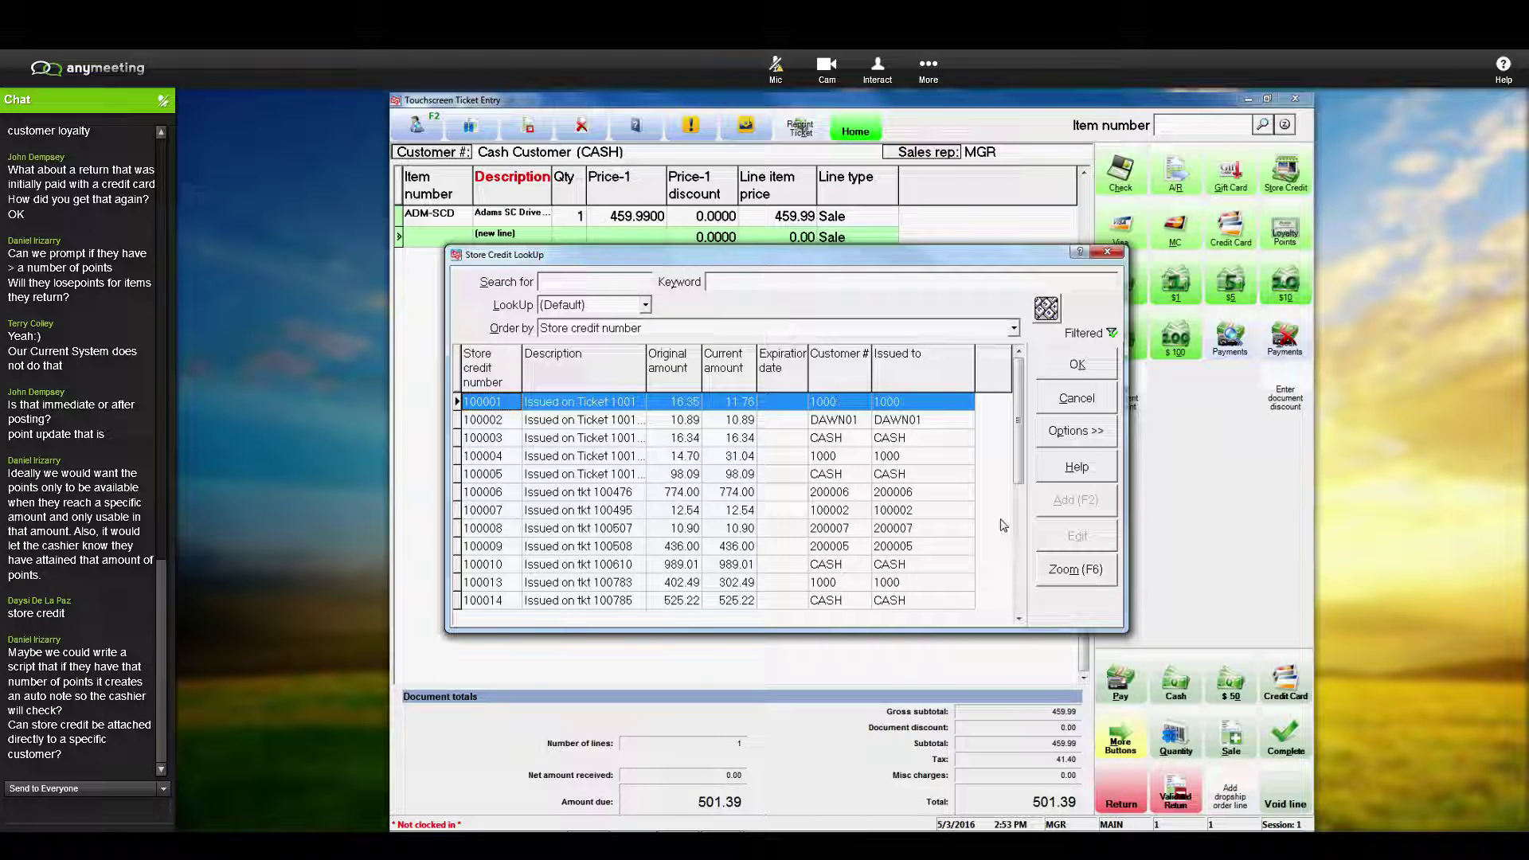
Step: Cancel the store credit lookup and payment, and discard the Adams SC Driver ticket
{"action": "left_click", "coordinate": [1068, 401]}
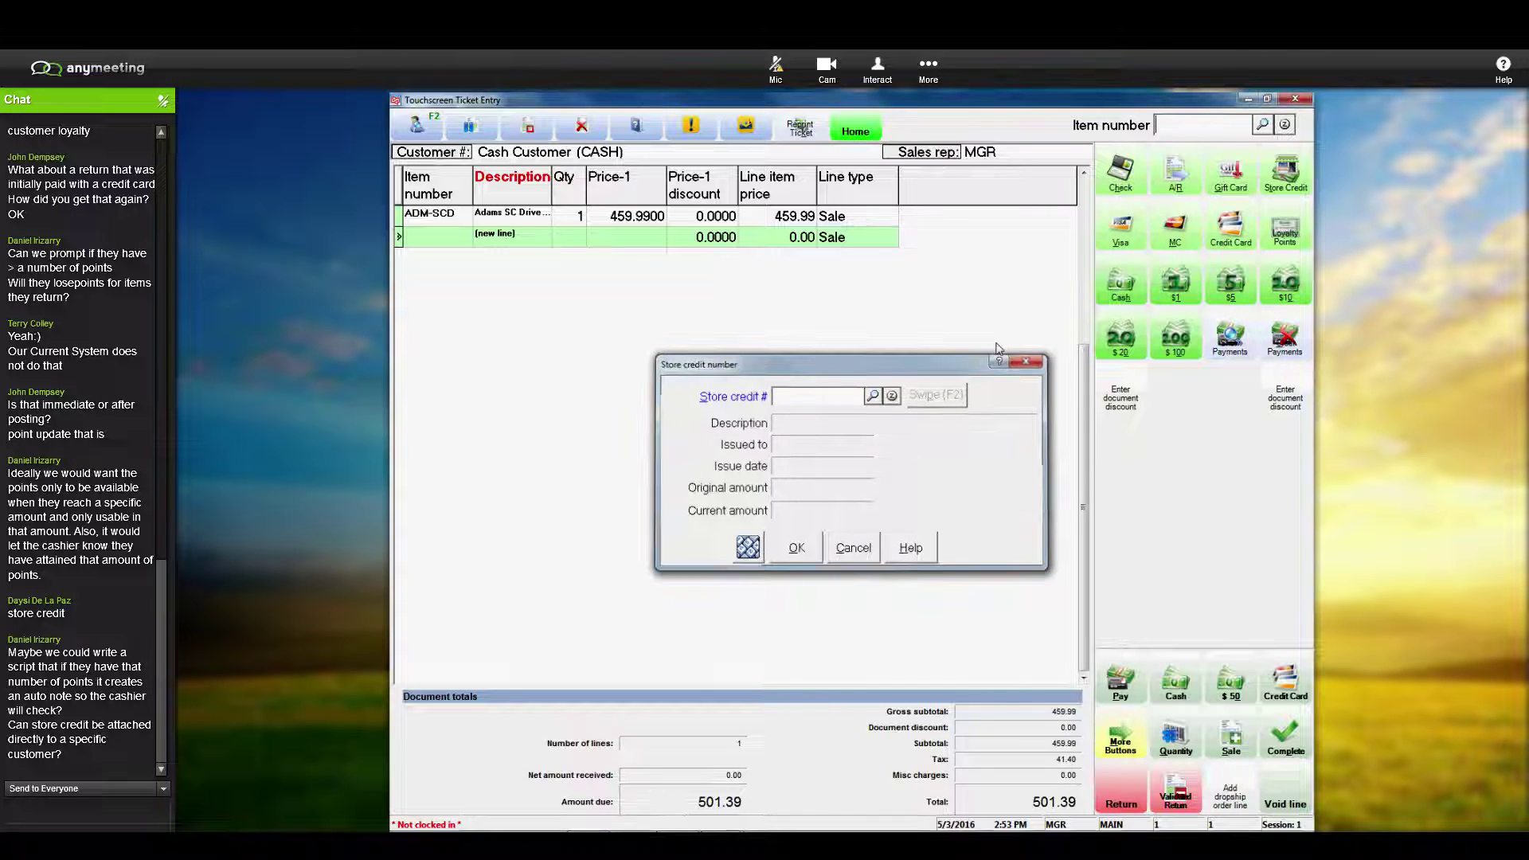
{"action": "left_click", "coordinate": [1024, 361]}
{"action": "left_click", "coordinate": [581, 126]}
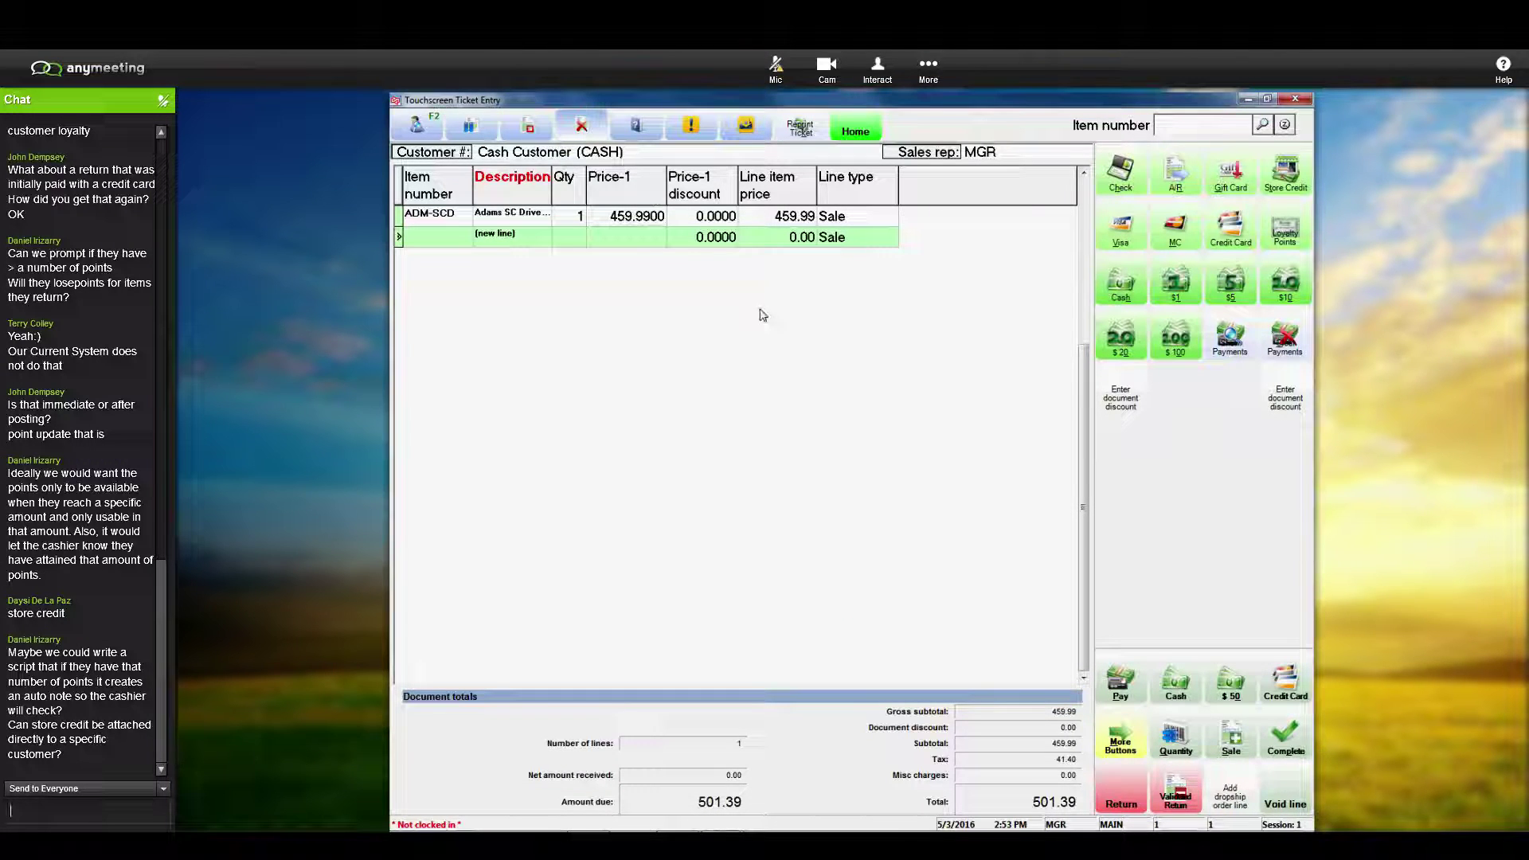
{"action": "left_click", "coordinate": [856, 486]}
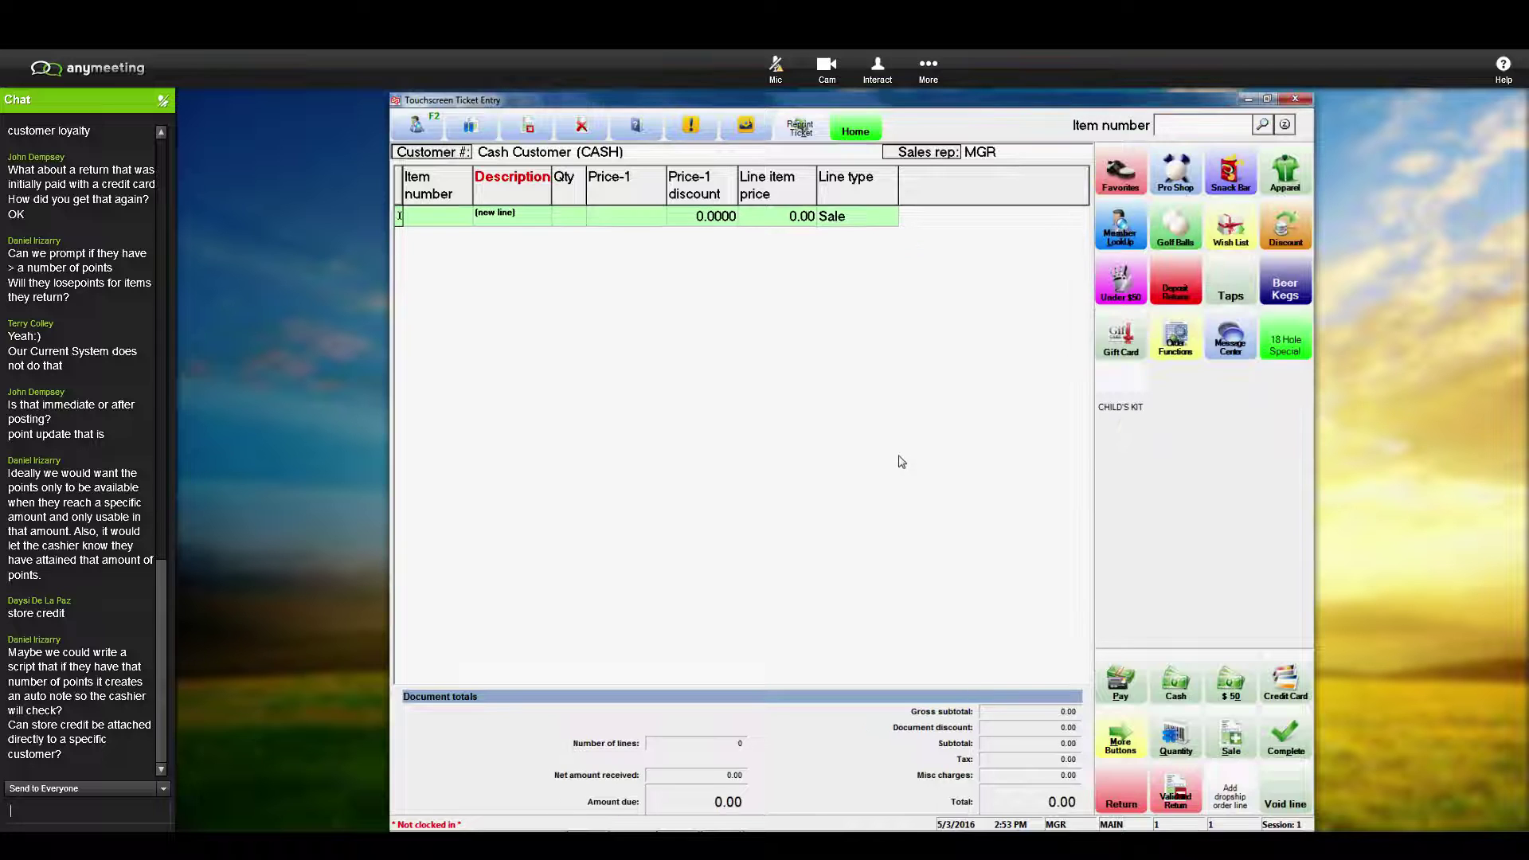
Step: Send everyone in the AnyMeeting chat the question "What happens if you try to apply a credit from one customer to a ticket for another customer?"
{"action": "key", "text": "alt+Tab"}
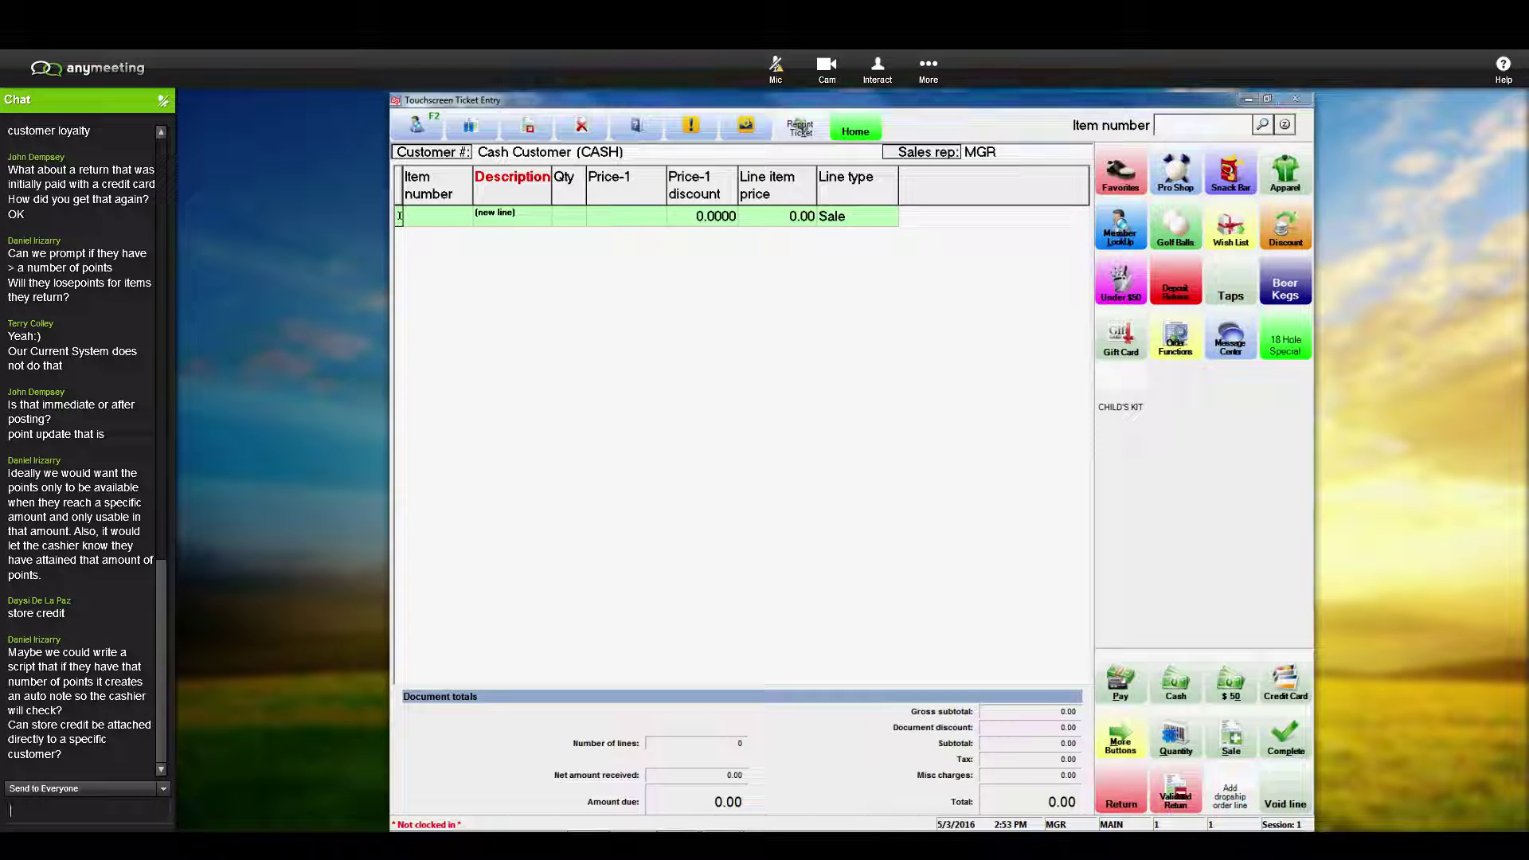
{"action": "left_click_drag", "start_coordinate": [1353, 169], "coordinate": [726, 191]}
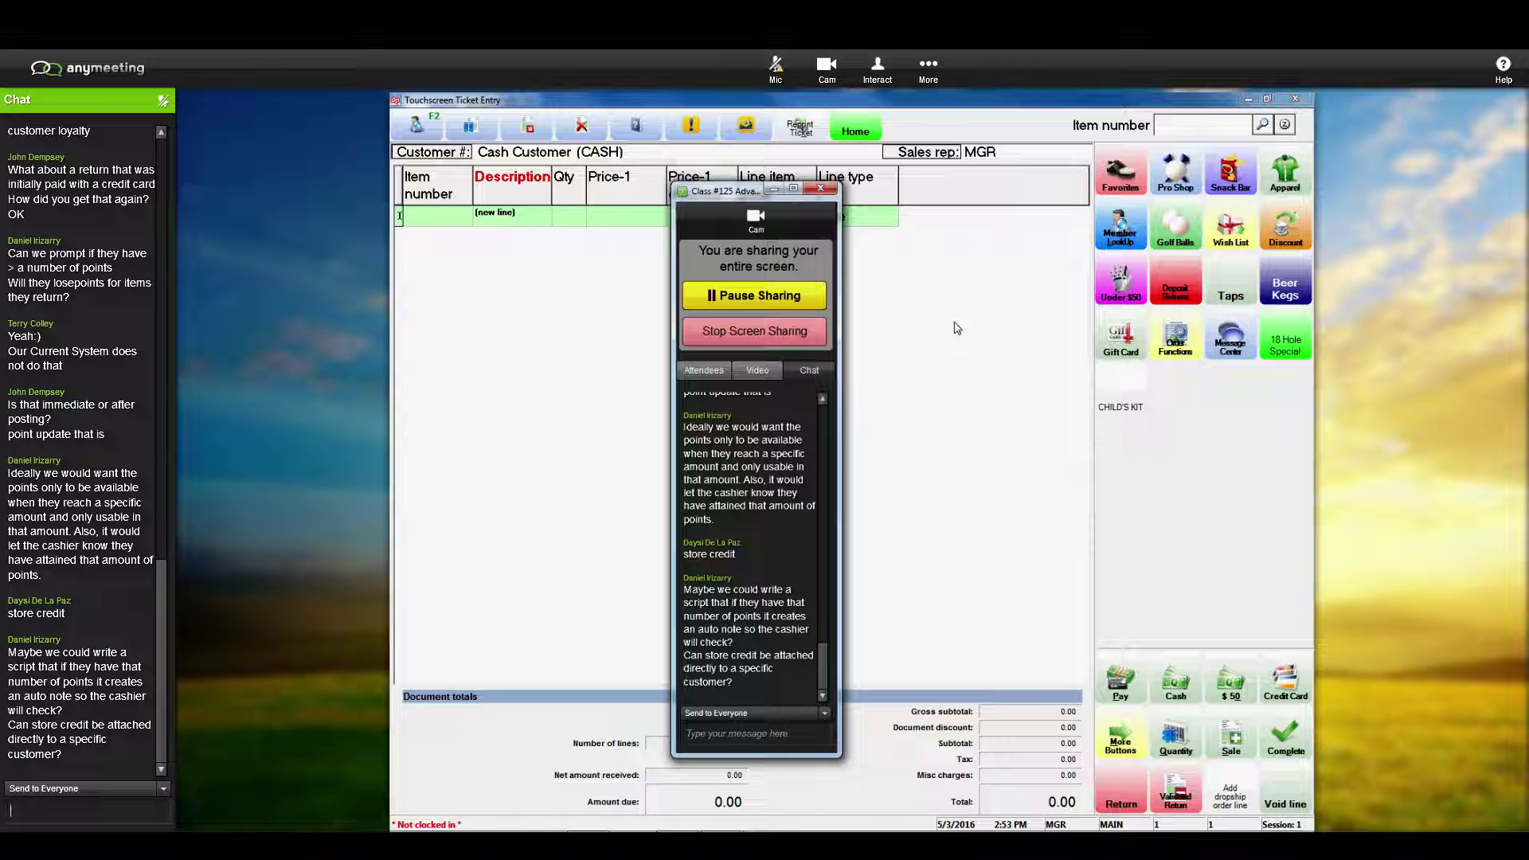
{"action": "type", "text": "What happens if you"}
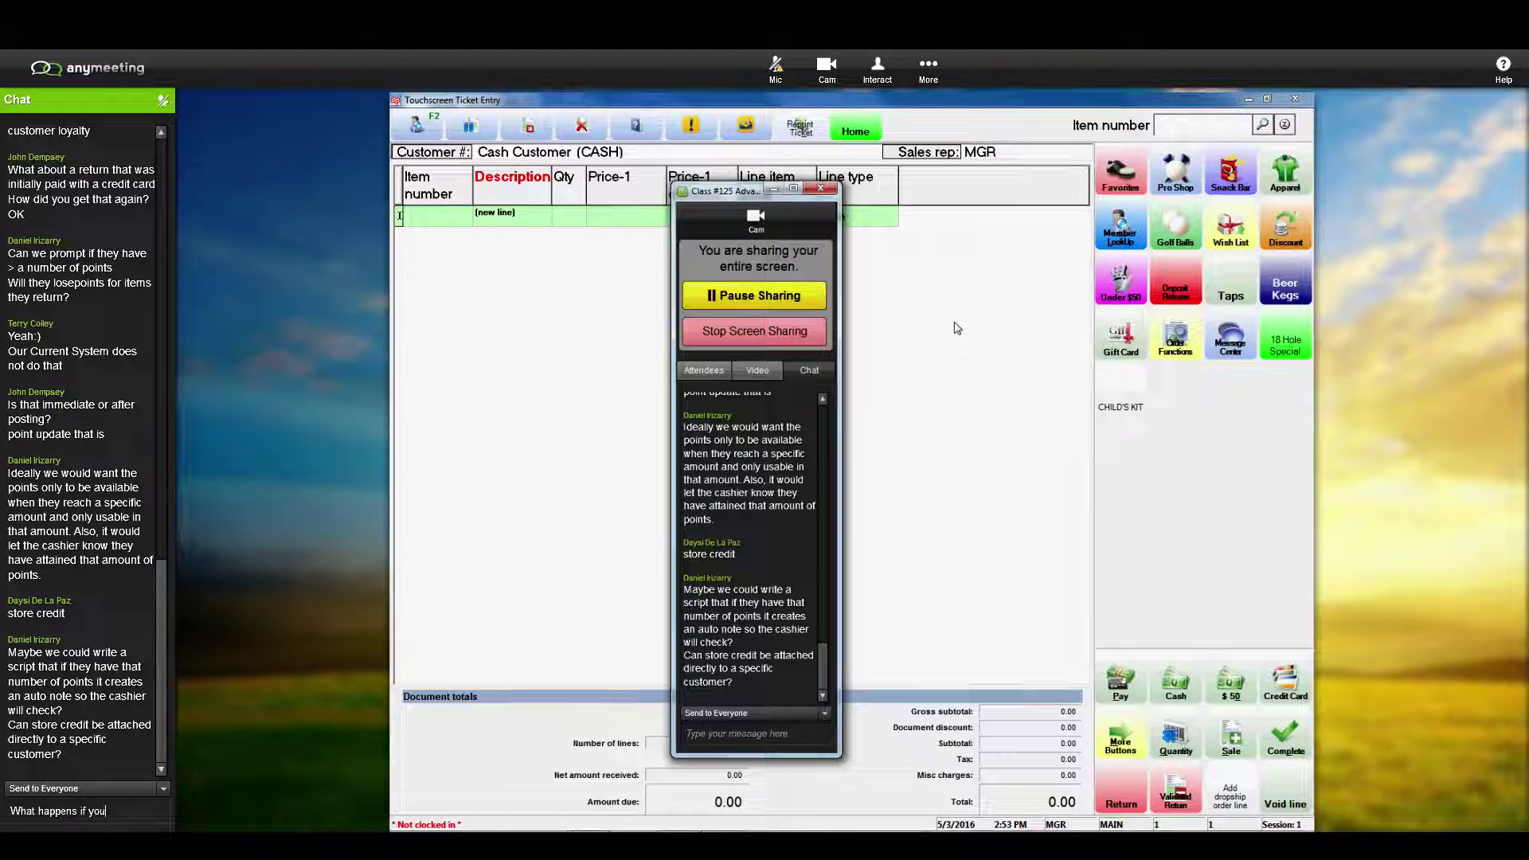
{"action": "type", "text": " try to"}
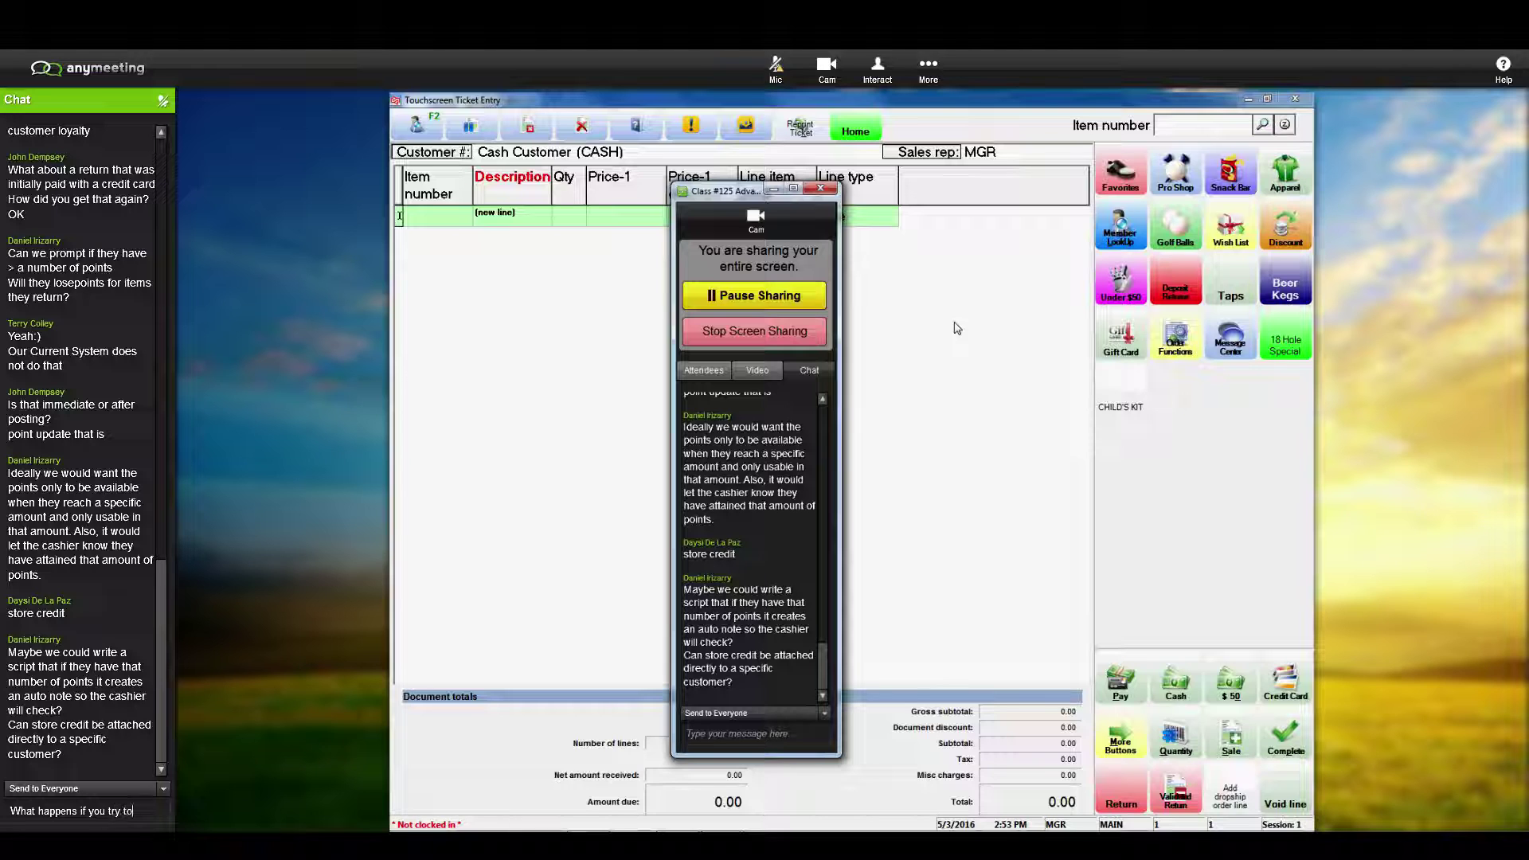
{"action": "type", "text": " apply "}
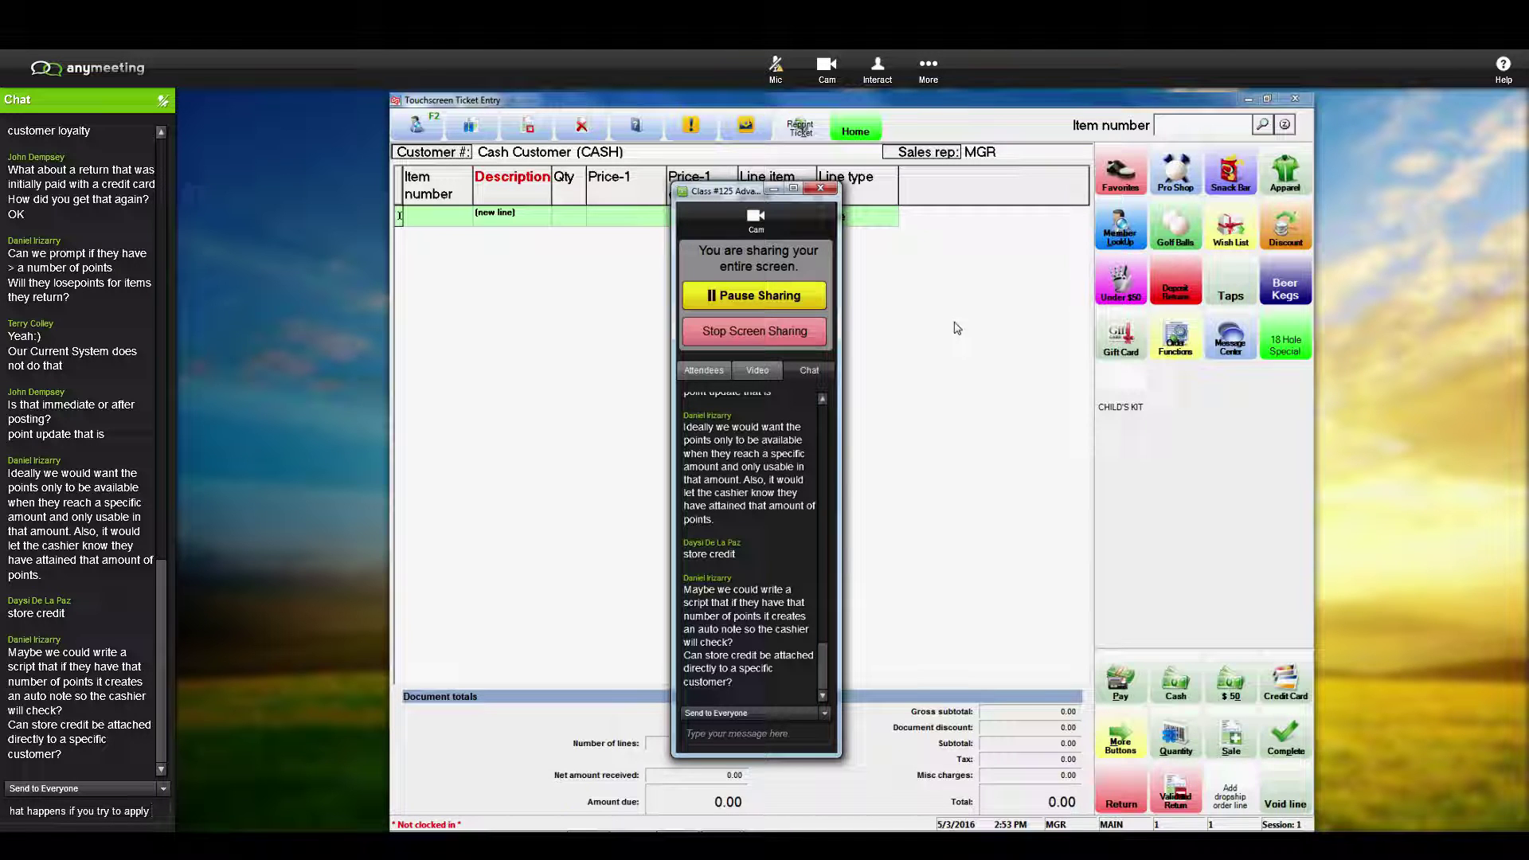
{"action": "type", "text": "a credit from on"}
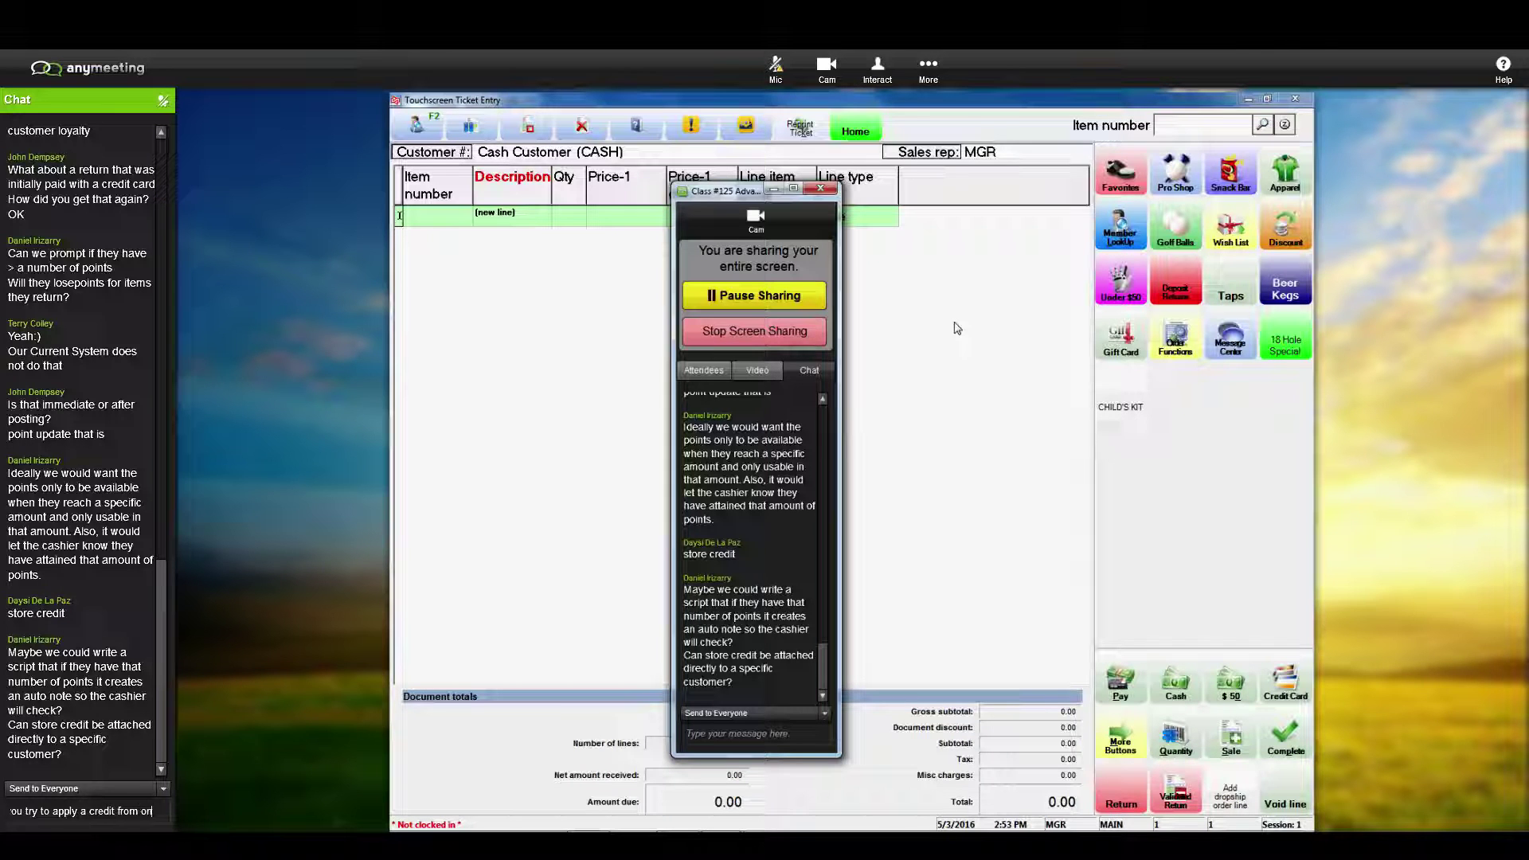
{"action": "type", "text": "e customer t"}
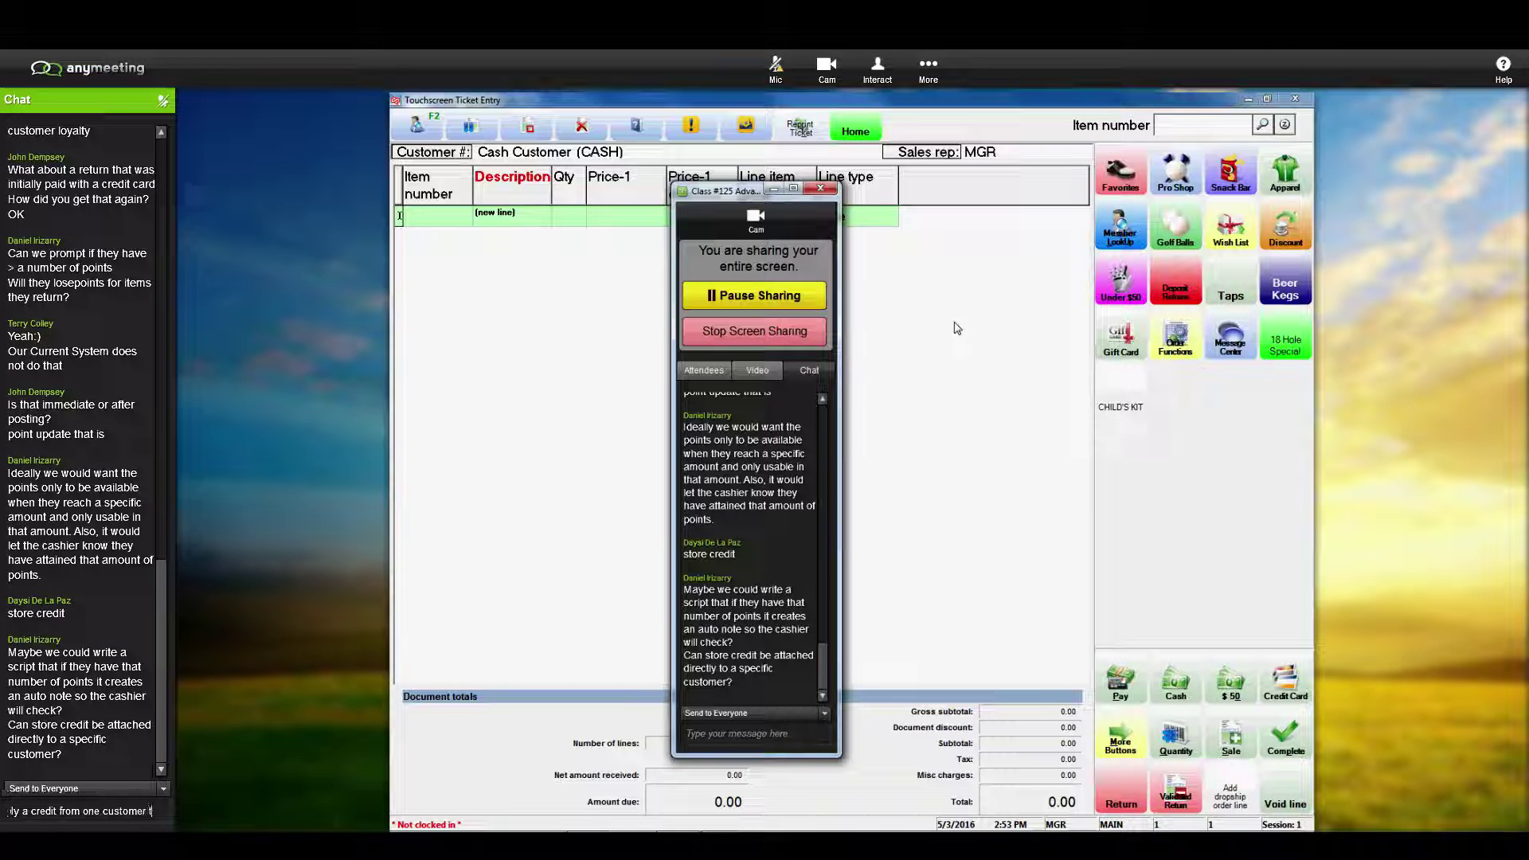
{"action": "type", "text": "o a ticket f"}
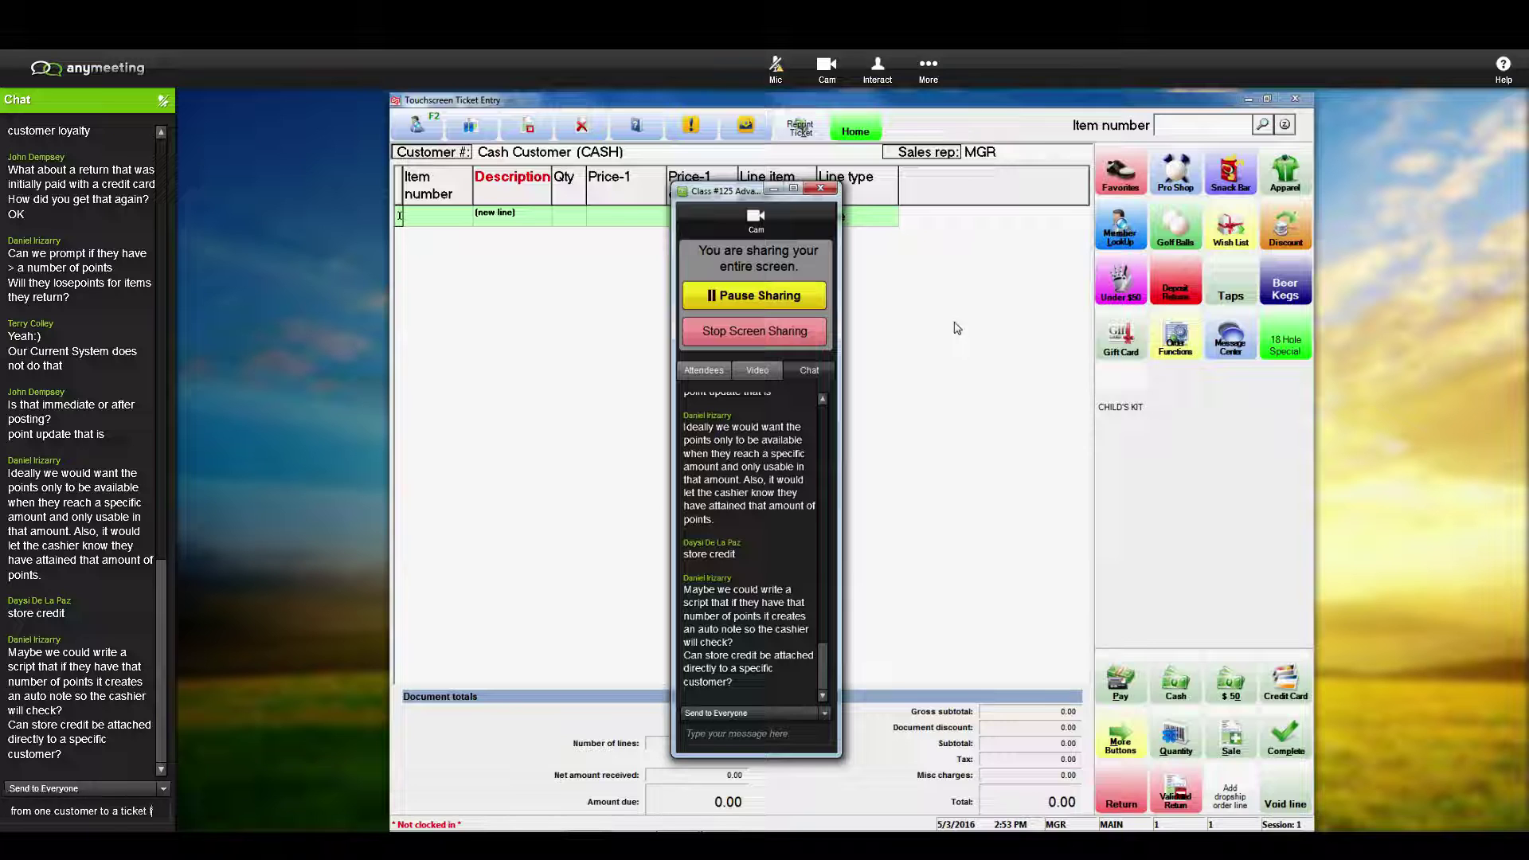
{"action": "type", "text": "or another customer?"}
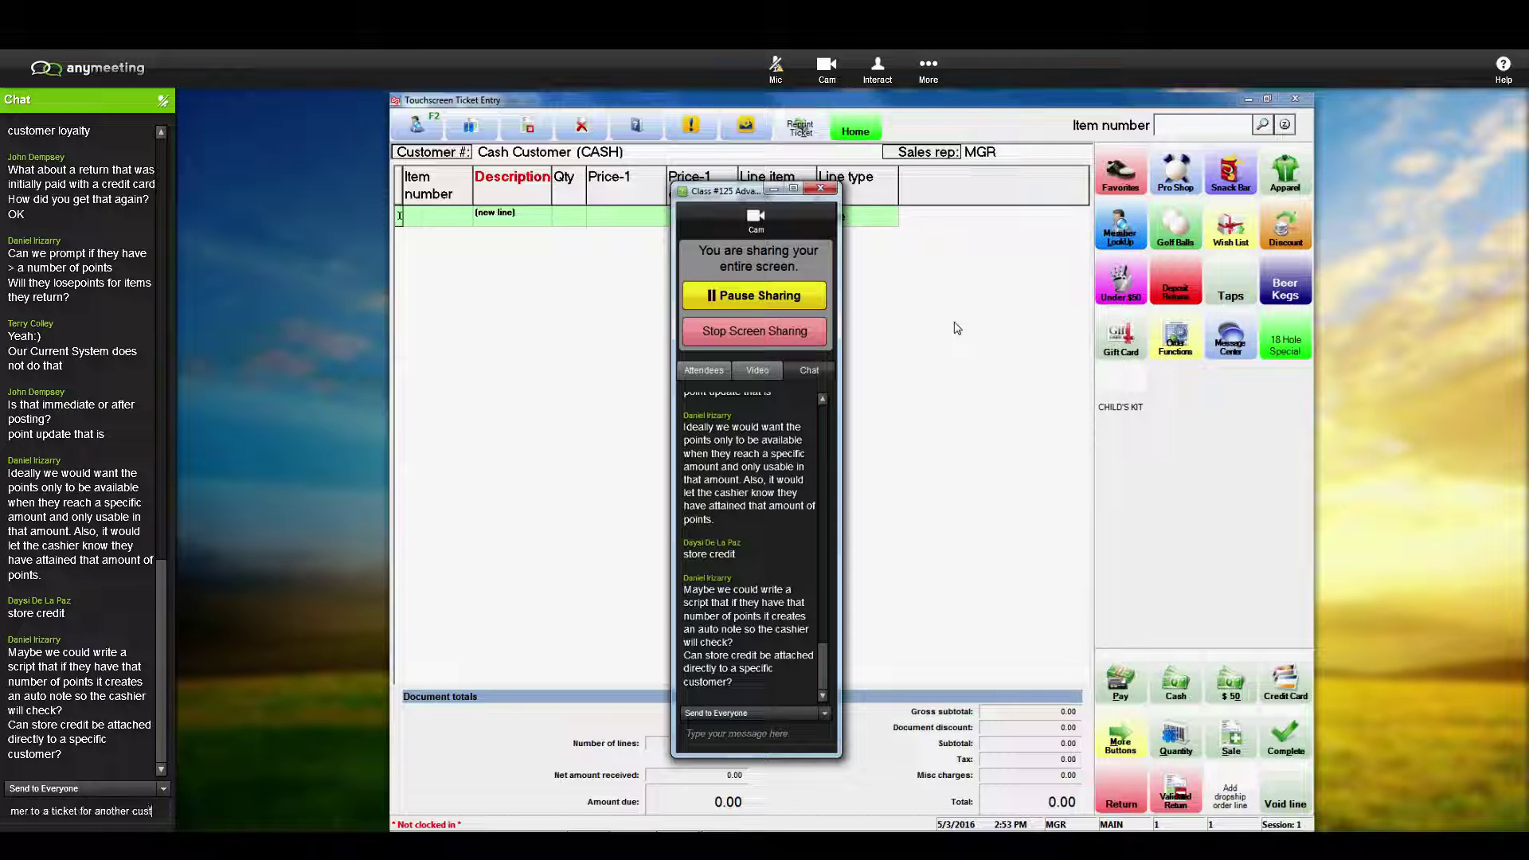
{"action": "key", "text": "Return"}
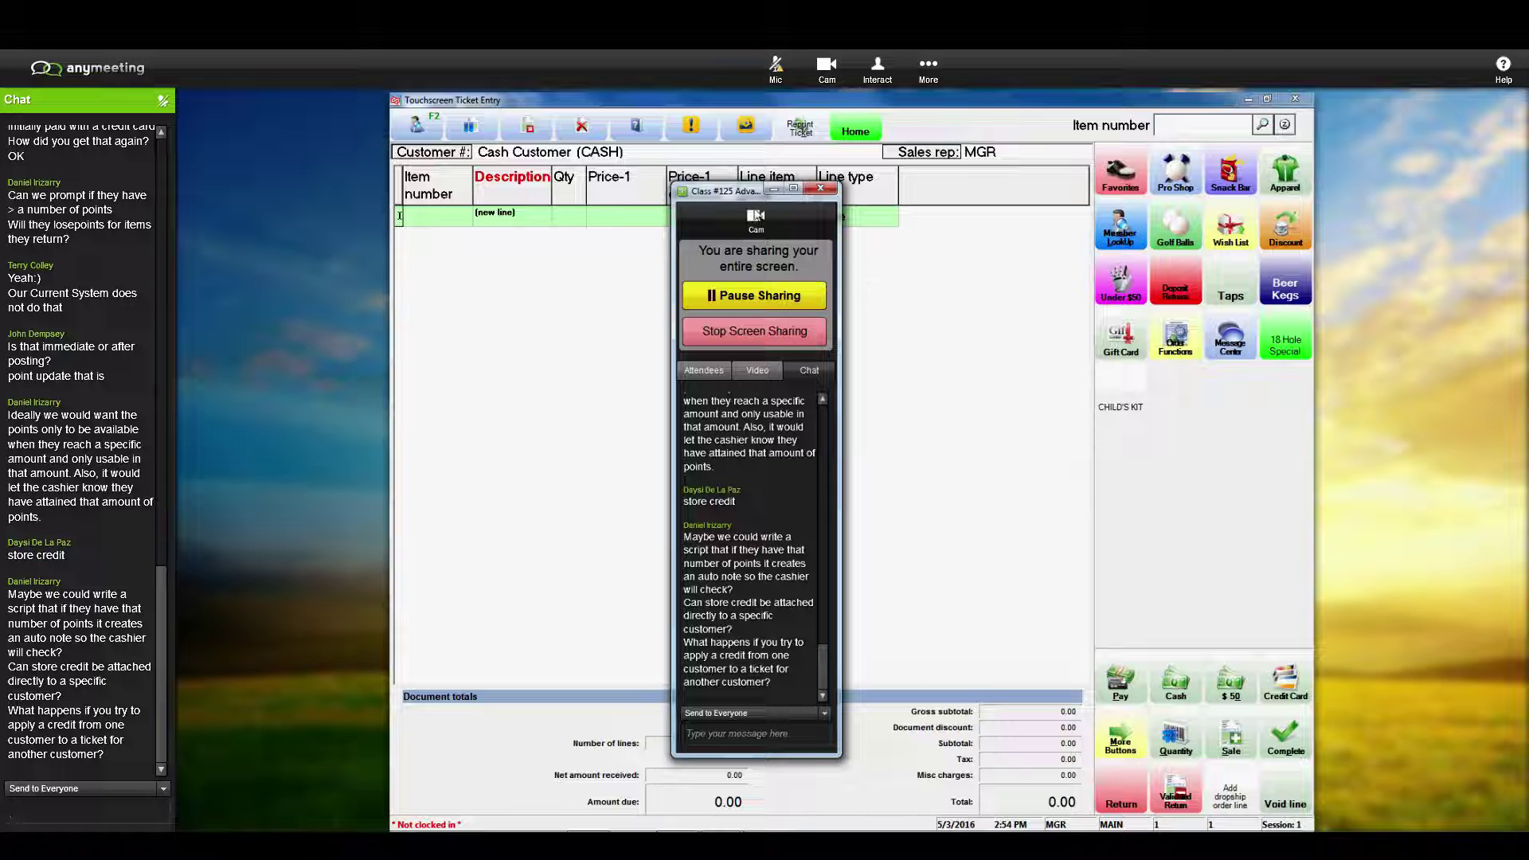
{"action": "left_click_drag", "start_coordinate": [725, 195], "coordinate": [1385, 189]}
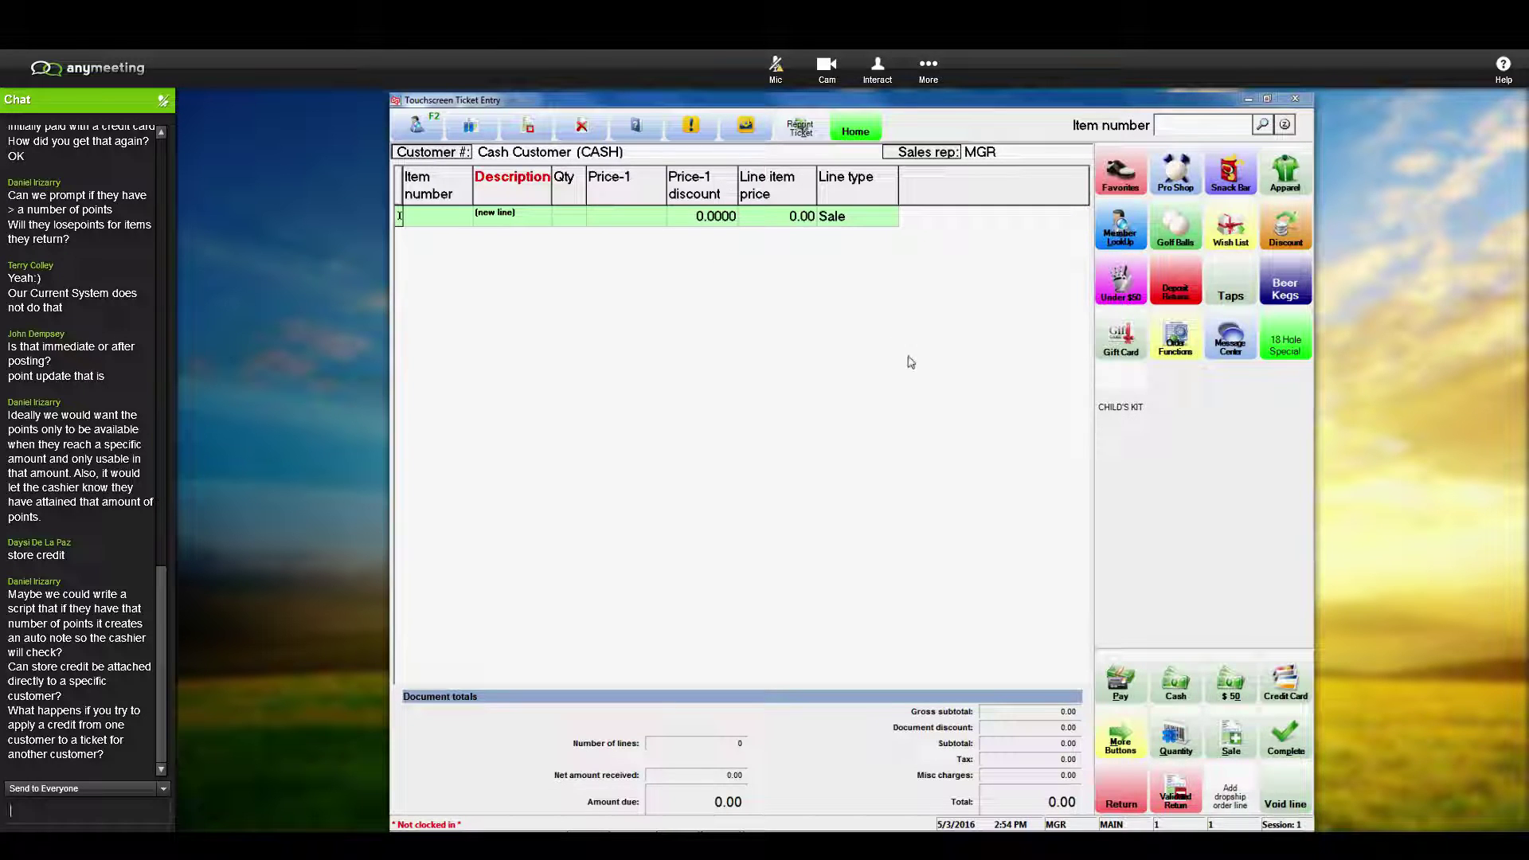
Step: Assign the ticket to the customer listed directly above EMPLOYEE in the customer lookup
{"action": "left_click", "coordinate": [417, 128]}
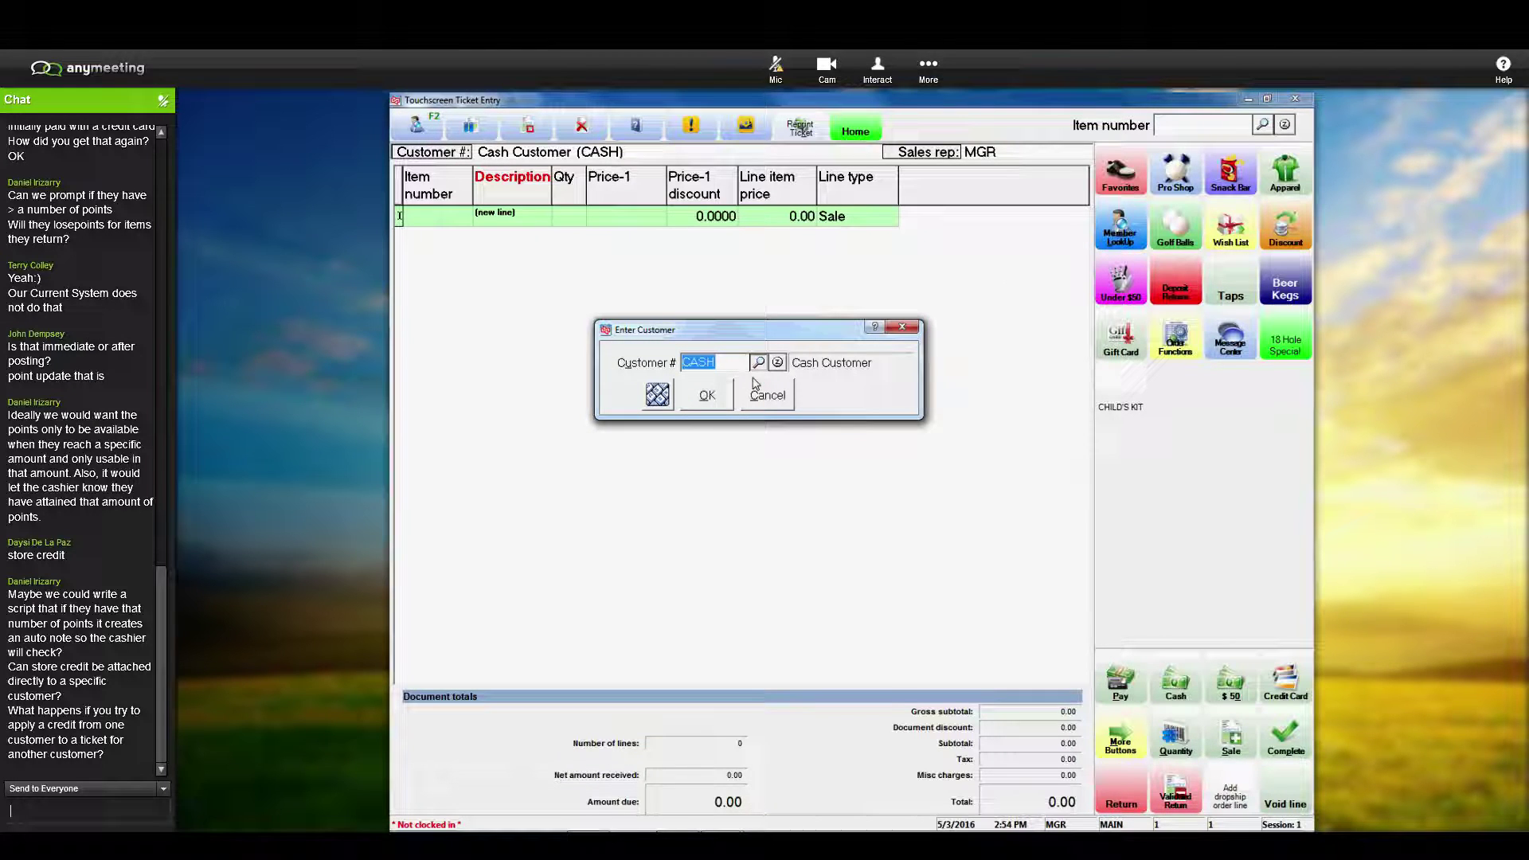
{"action": "left_click", "coordinate": [758, 362]}
{"action": "left_click", "coordinate": [605, 382]}
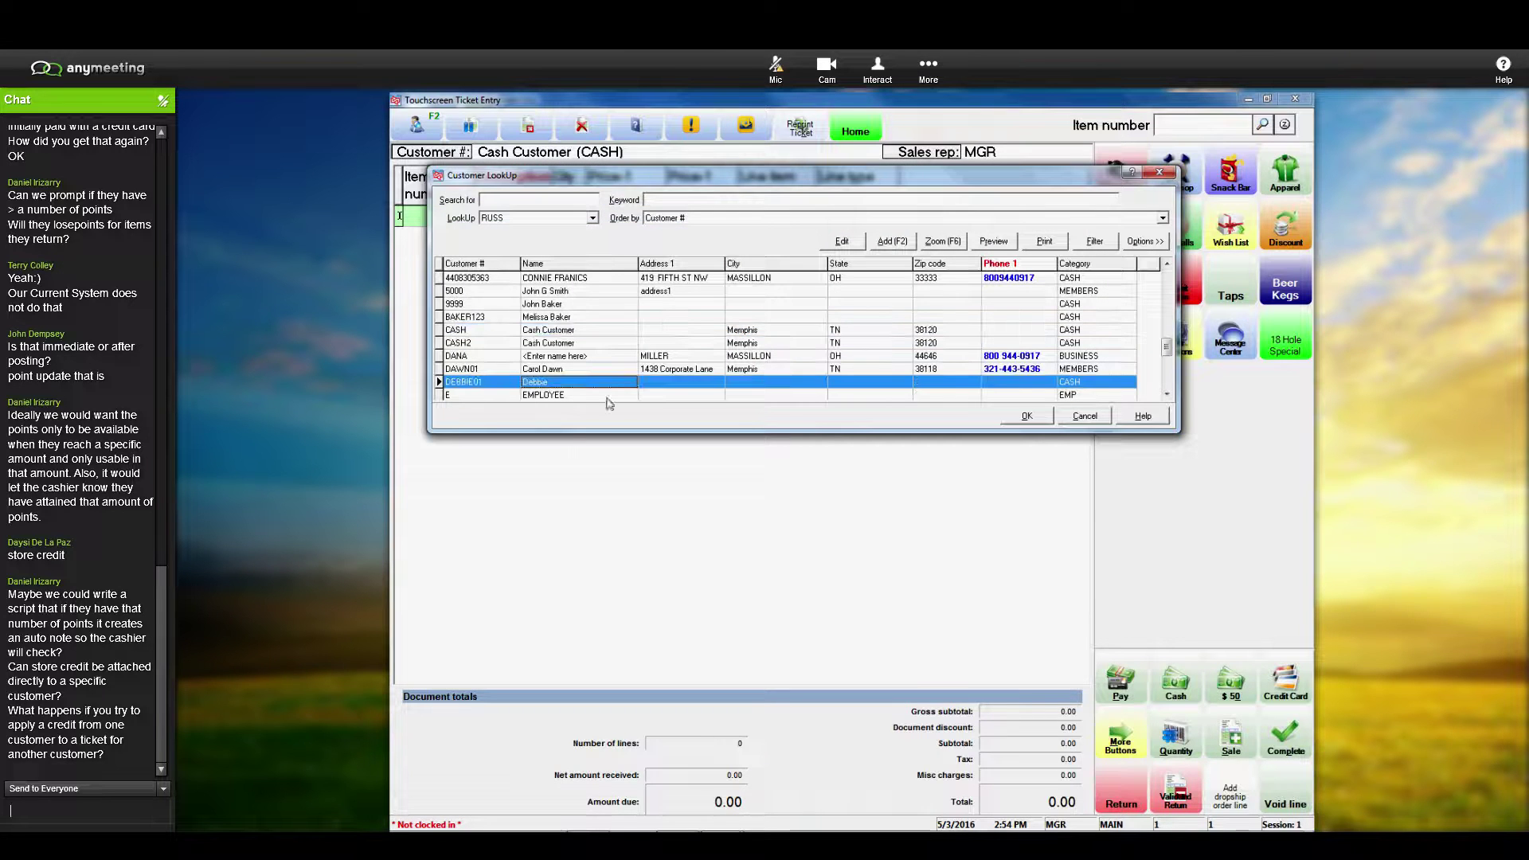
{"action": "left_click", "coordinate": [1027, 416]}
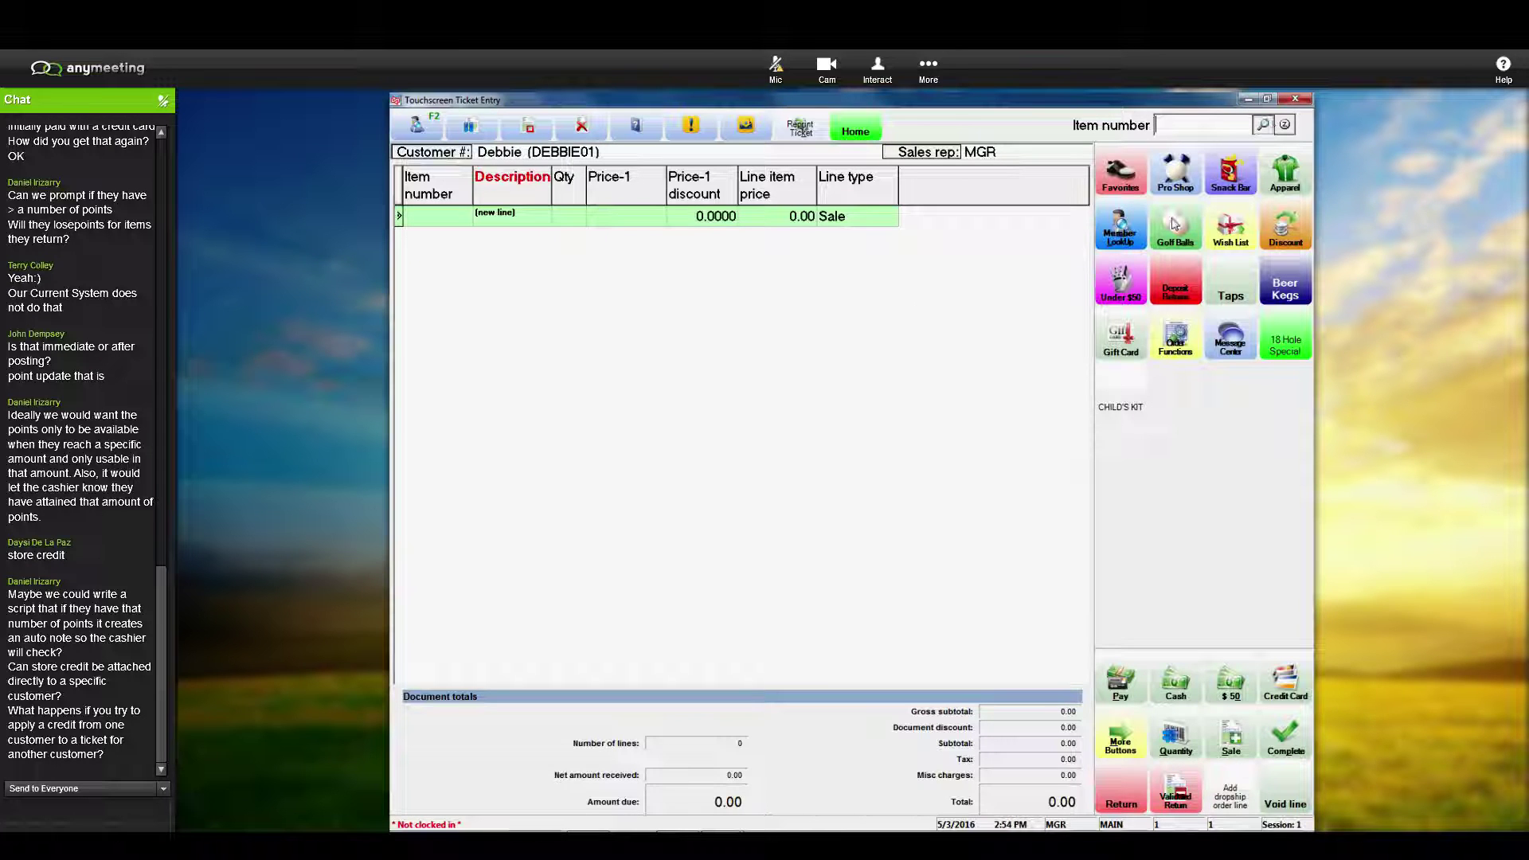
Step: Add the Adams SC Driver (ADM-SCD) to the customer's ticket and bring up the payment types
{"action": "left_click", "coordinate": [1174, 224]}
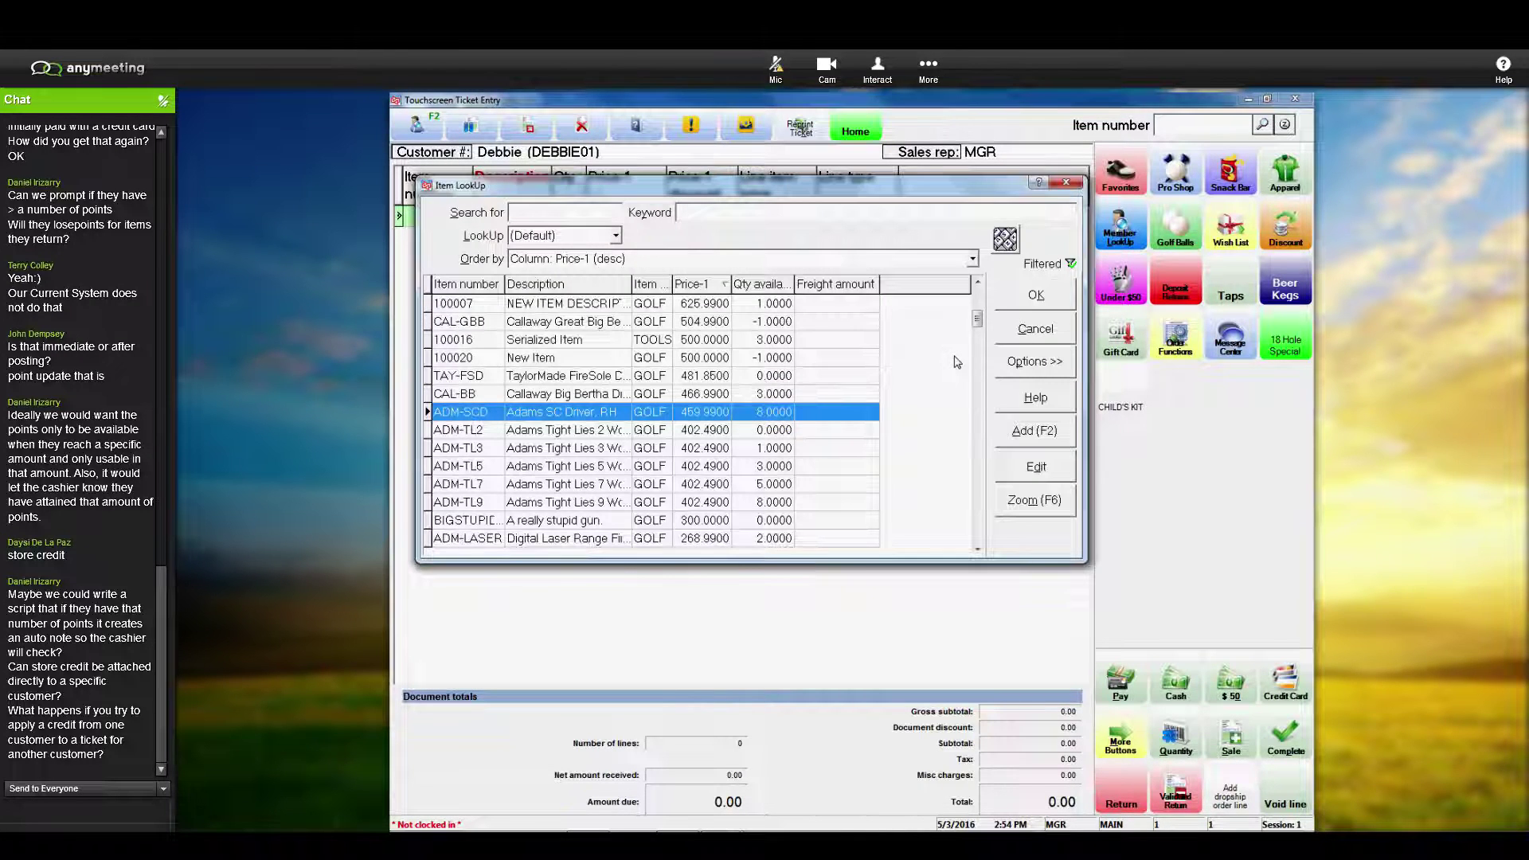
{"action": "left_click", "coordinate": [1035, 294]}
{"action": "left_click", "coordinate": [1121, 682]}
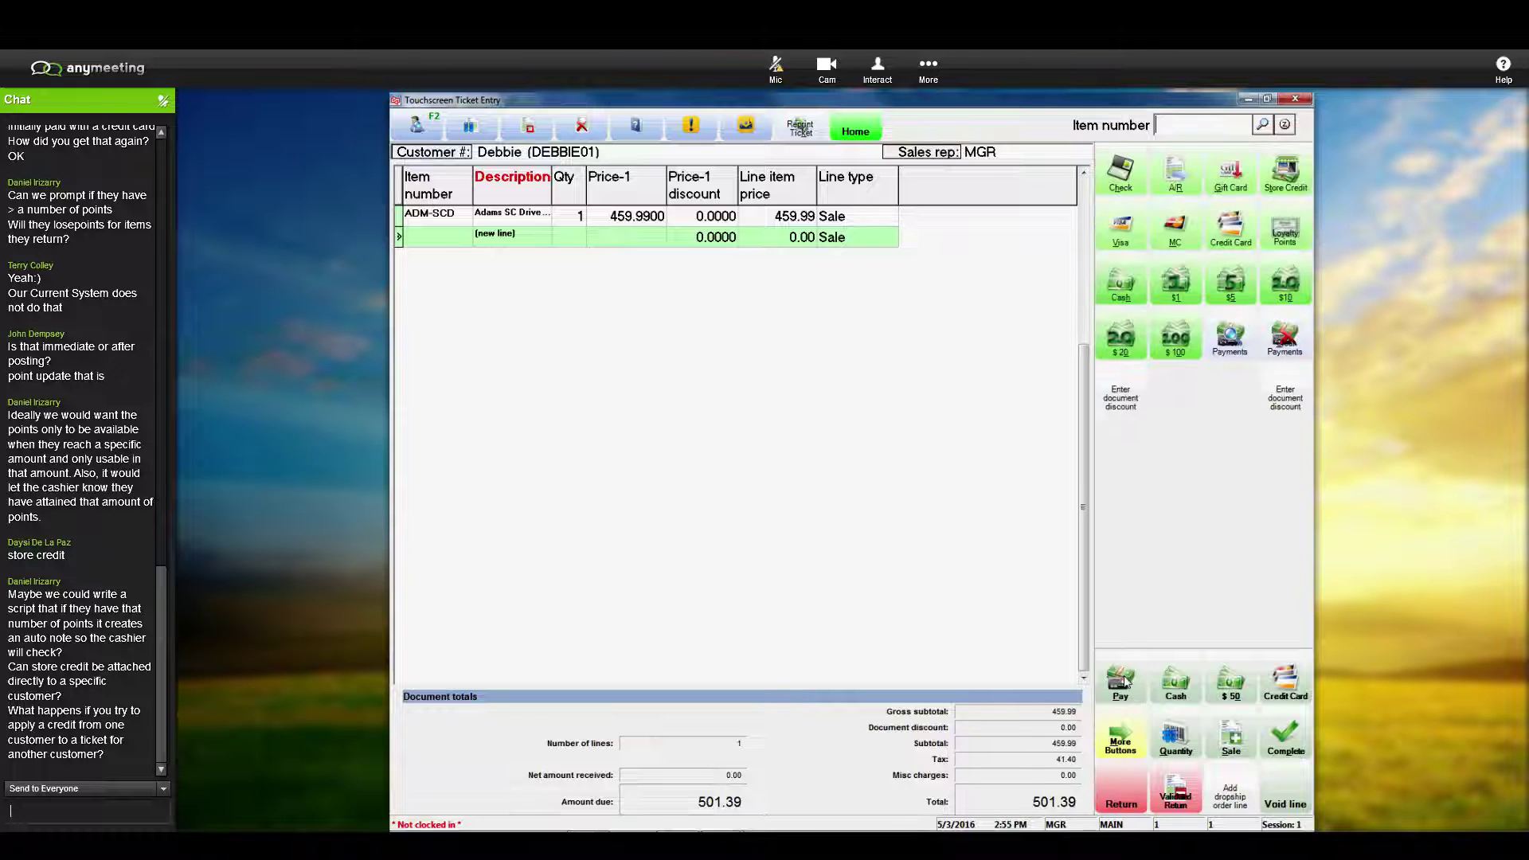
Step: Open the store credit payment lookup, add the Customer # column to its list, and widen that column
{"action": "left_click", "coordinate": [1274, 171]}
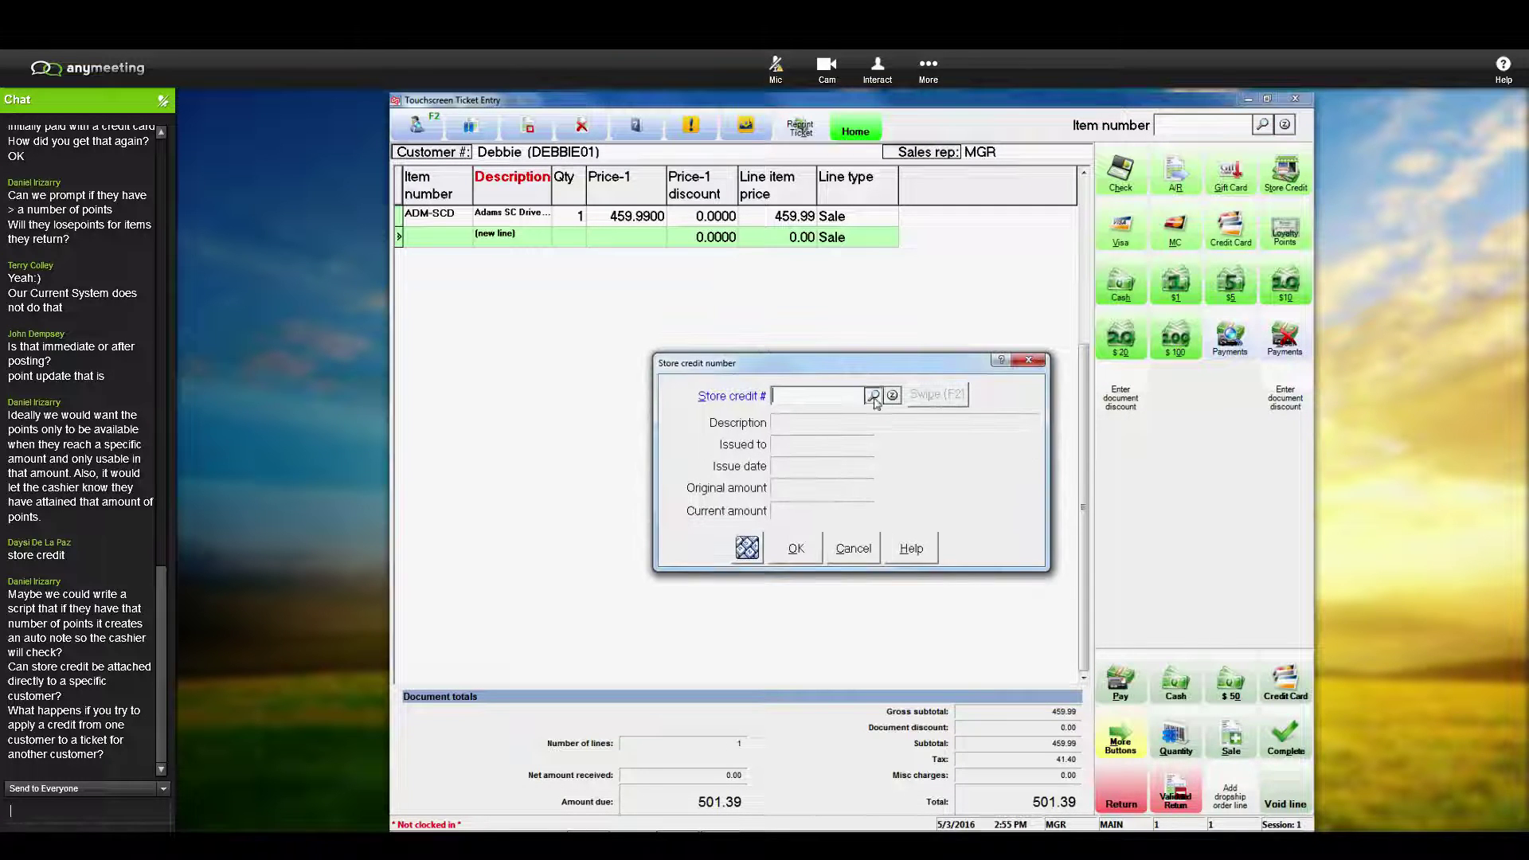
{"action": "left_click", "coordinate": [874, 398]}
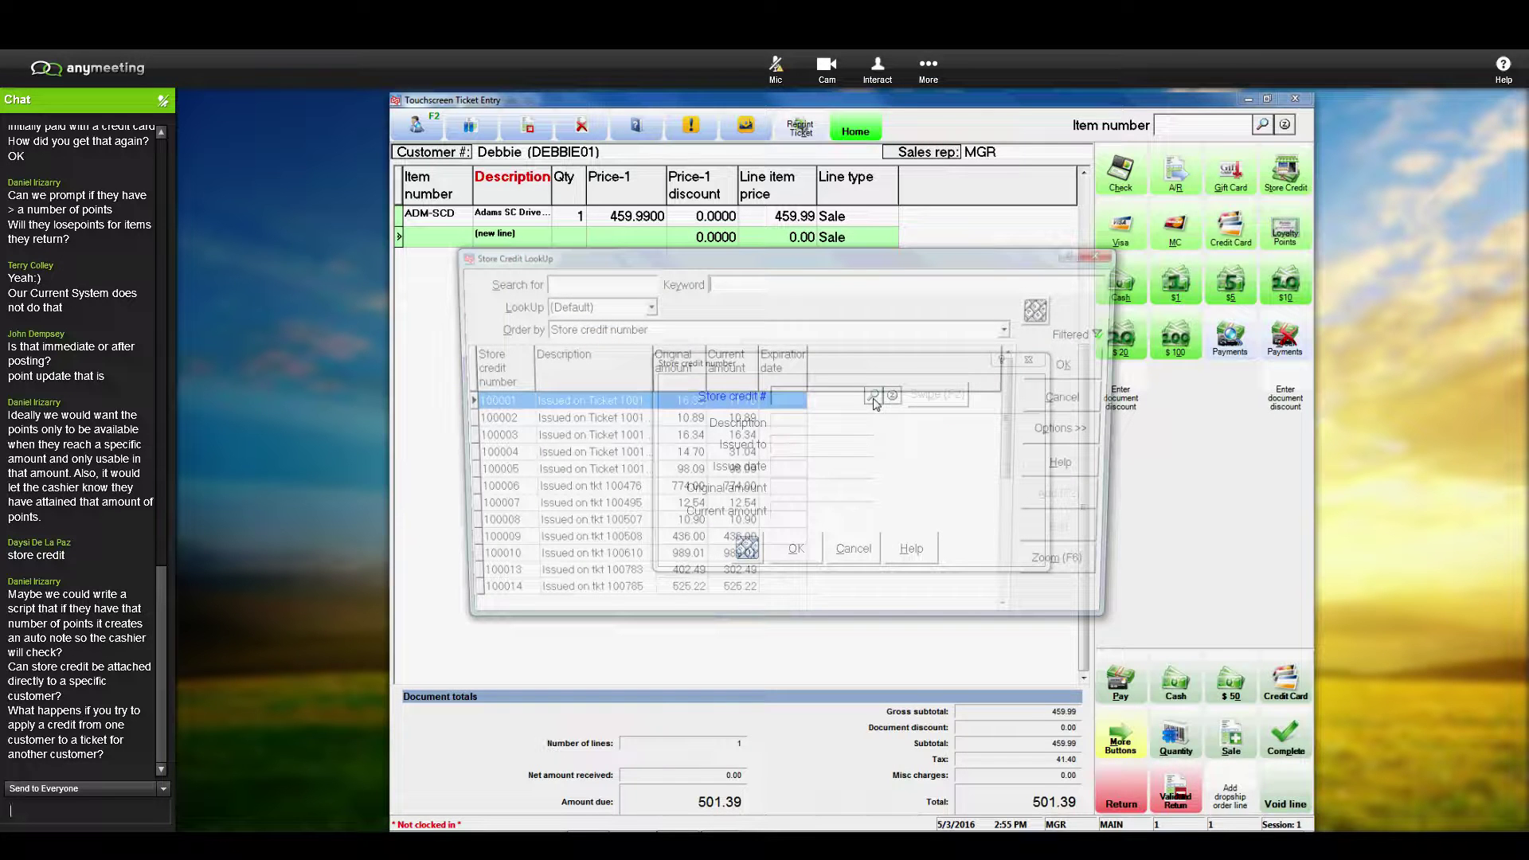
{"action": "right_click", "coordinate": [469, 387]}
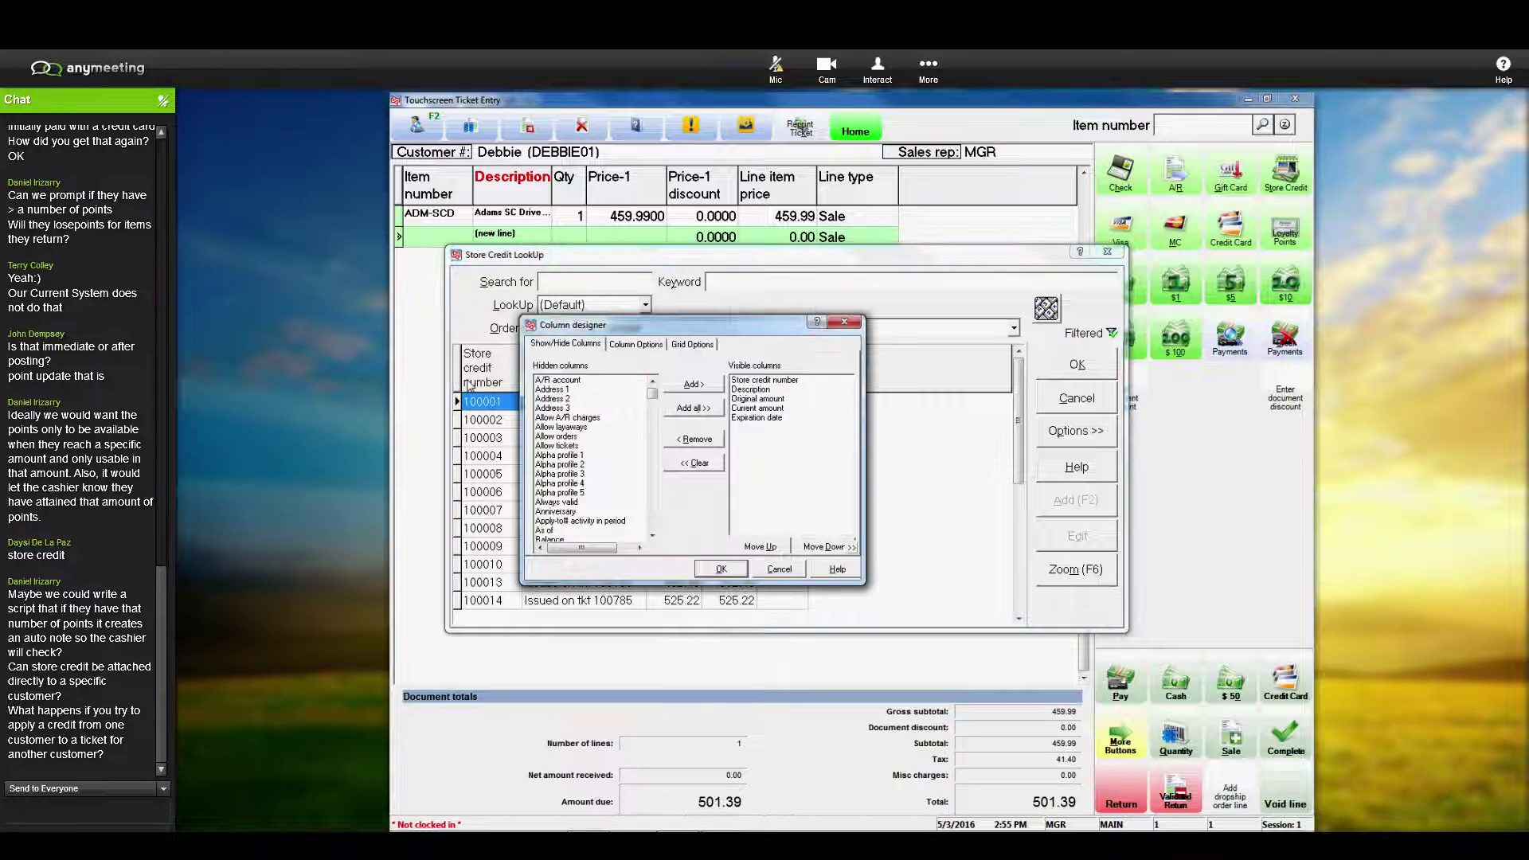
{"action": "left_click_drag", "start_coordinate": [652, 392], "coordinate": [657, 430]}
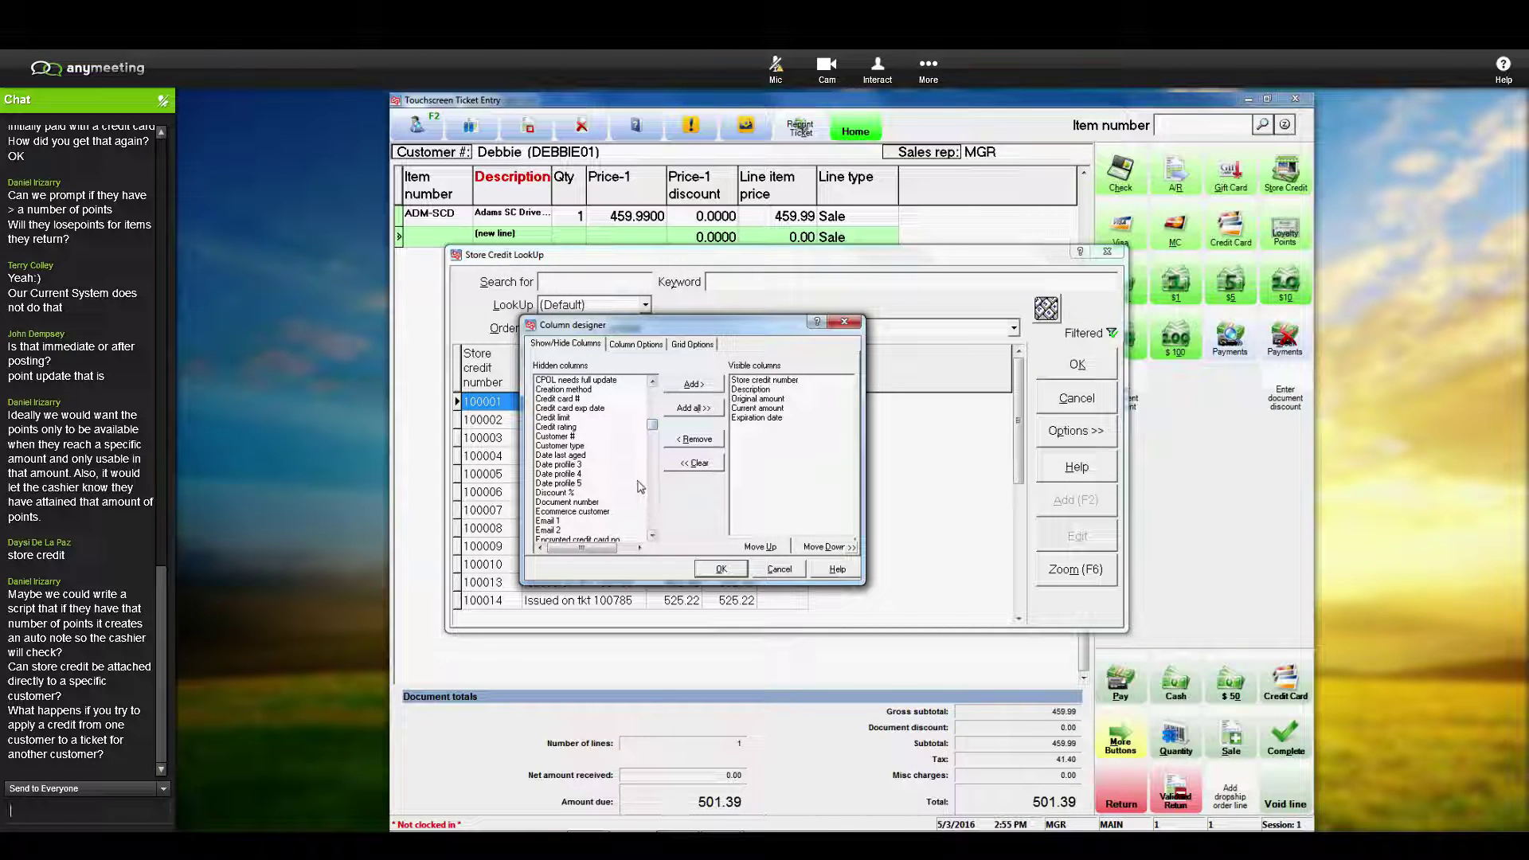
{"action": "double_click", "coordinate": [555, 438]}
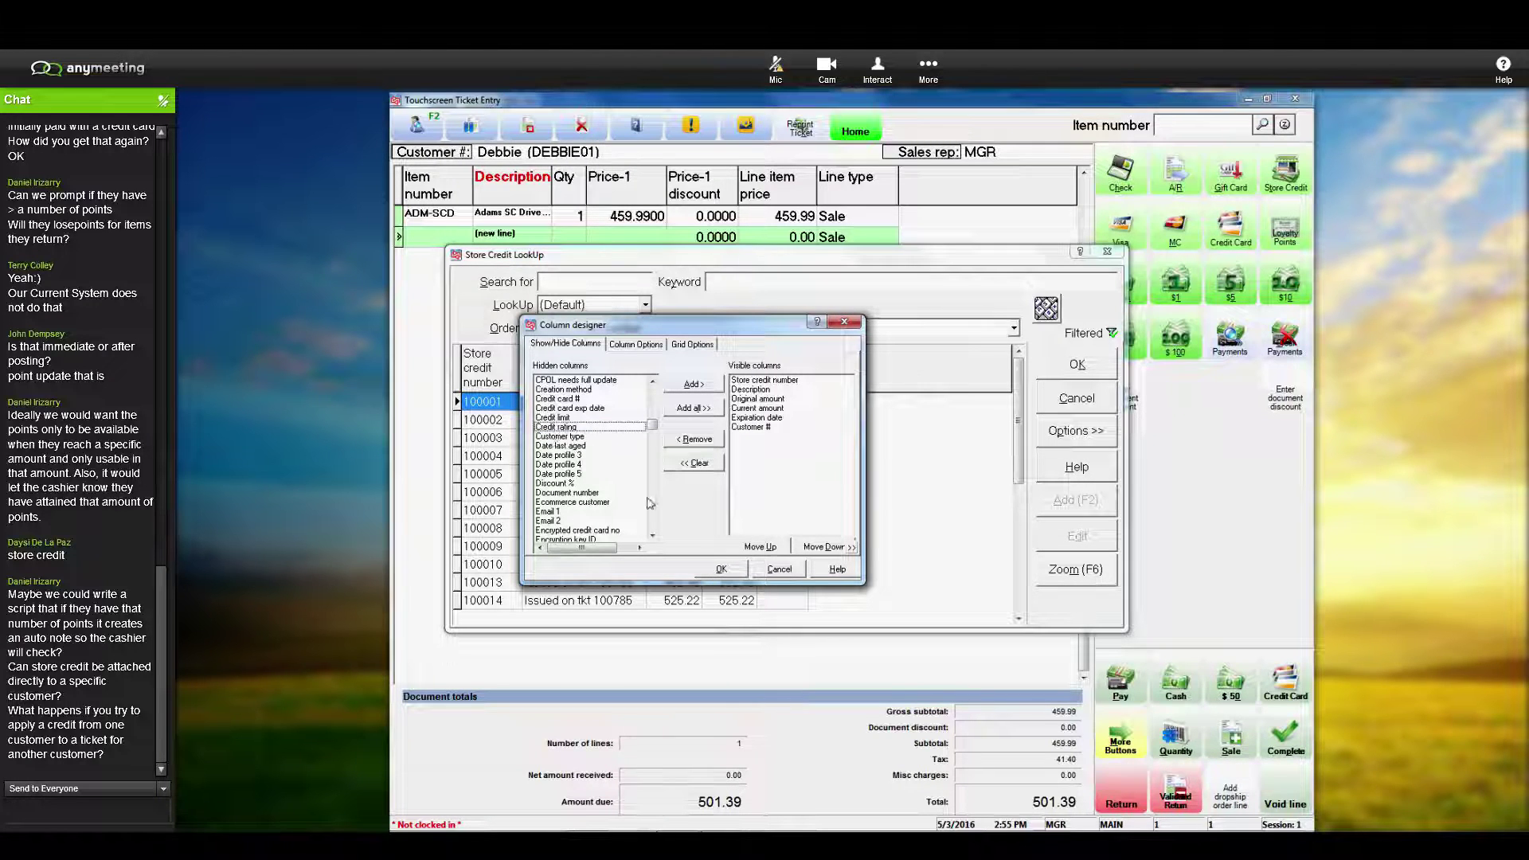
{"action": "left_click", "coordinate": [721, 570]}
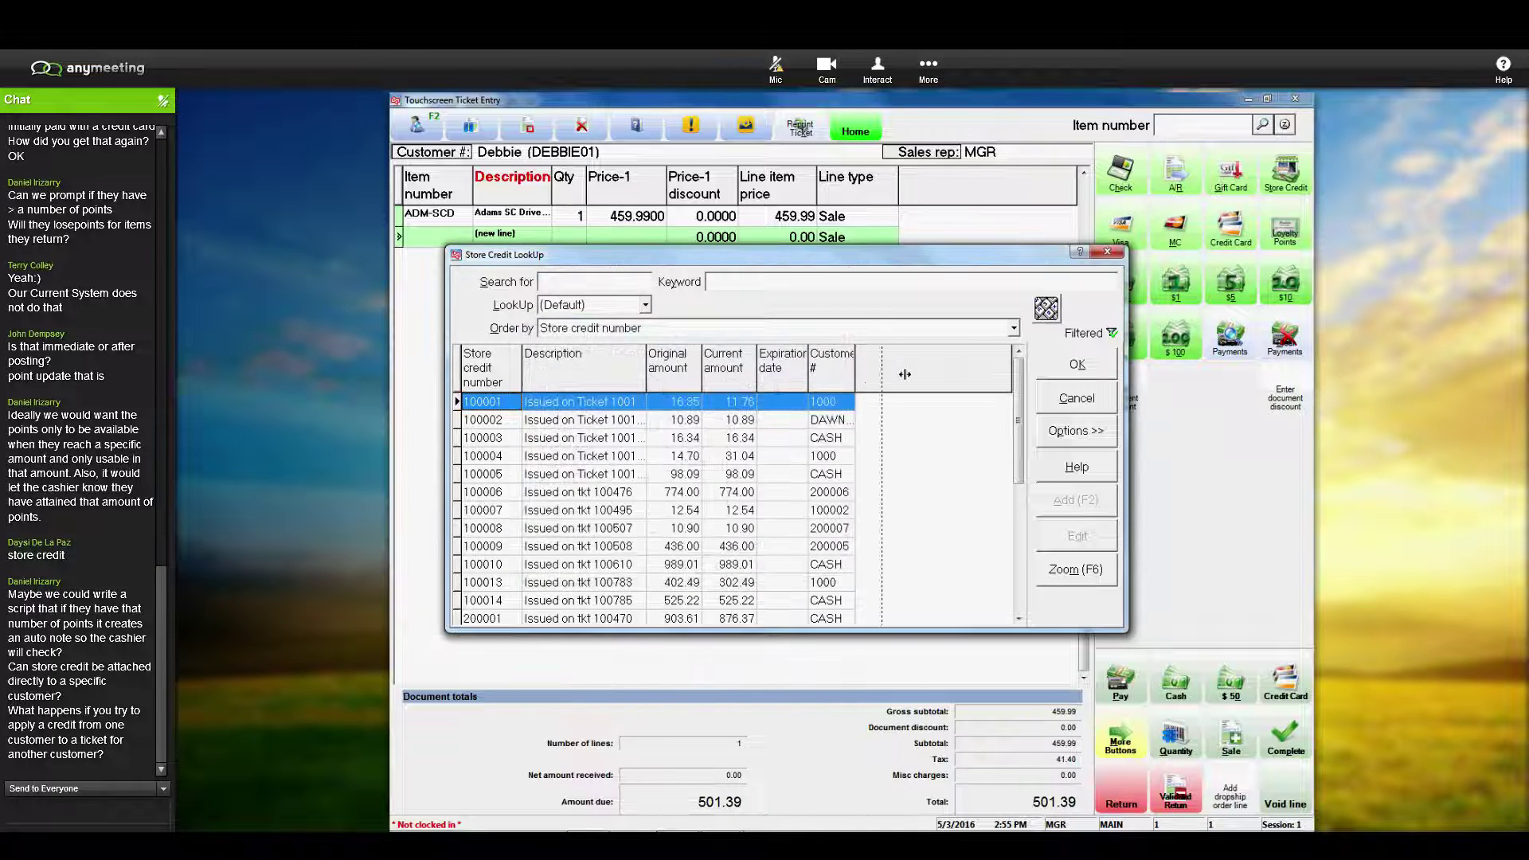
{"action": "left_click_drag", "start_coordinate": [905, 374], "coordinate": [932, 374]}
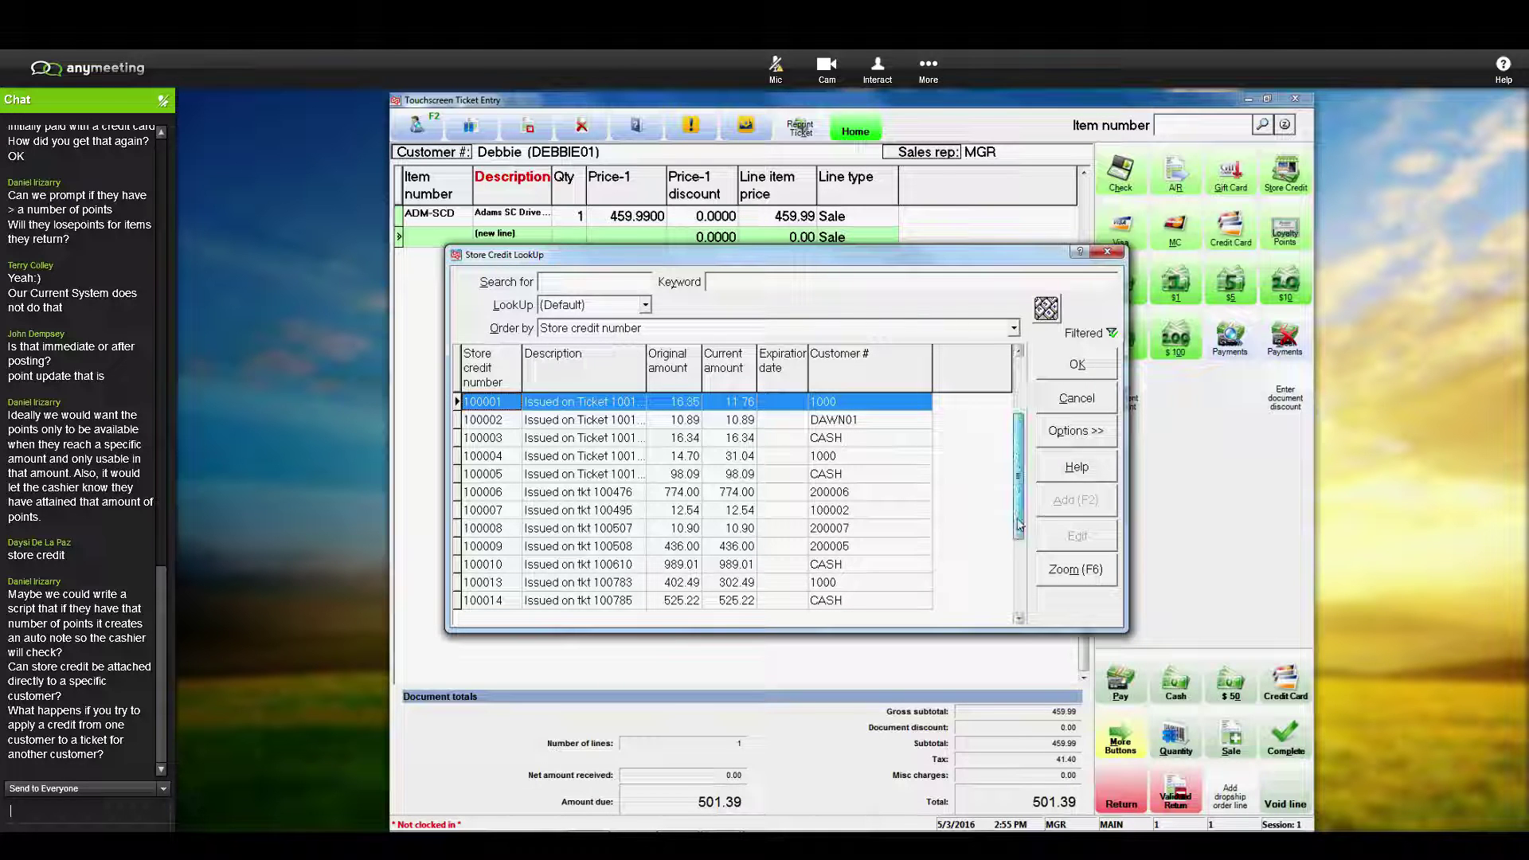
Step: Apply another customer's store credit, the one with a current amount of 302.49, as payment on the Adams SC Driver ticket
{"action": "left_click_drag", "start_coordinate": [1018, 456], "coordinate": [1019, 589]}
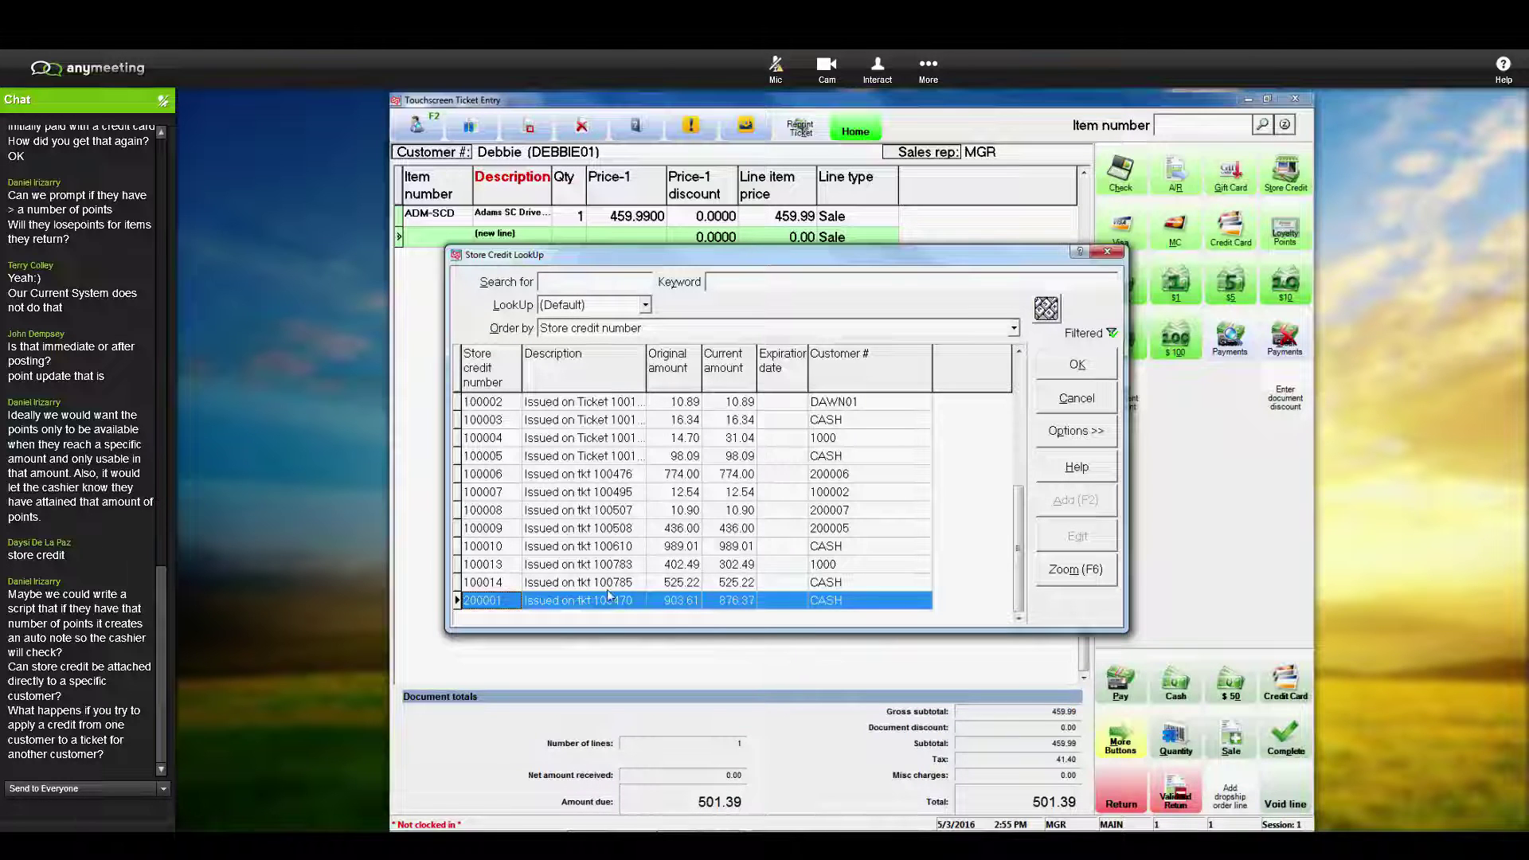
{"action": "left_click", "coordinate": [542, 584]}
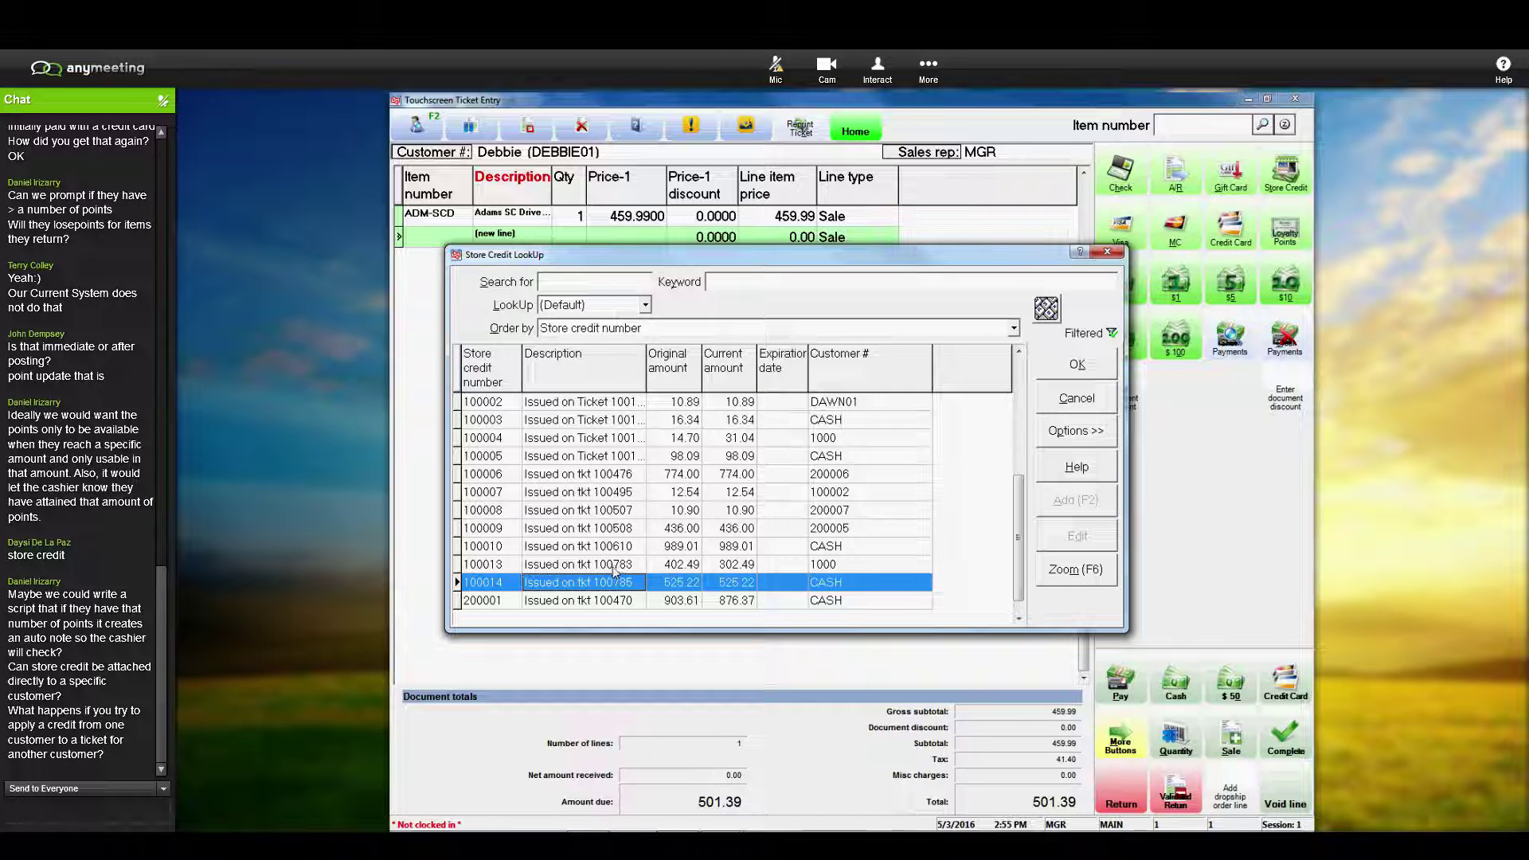
{"action": "left_click", "coordinate": [668, 565]}
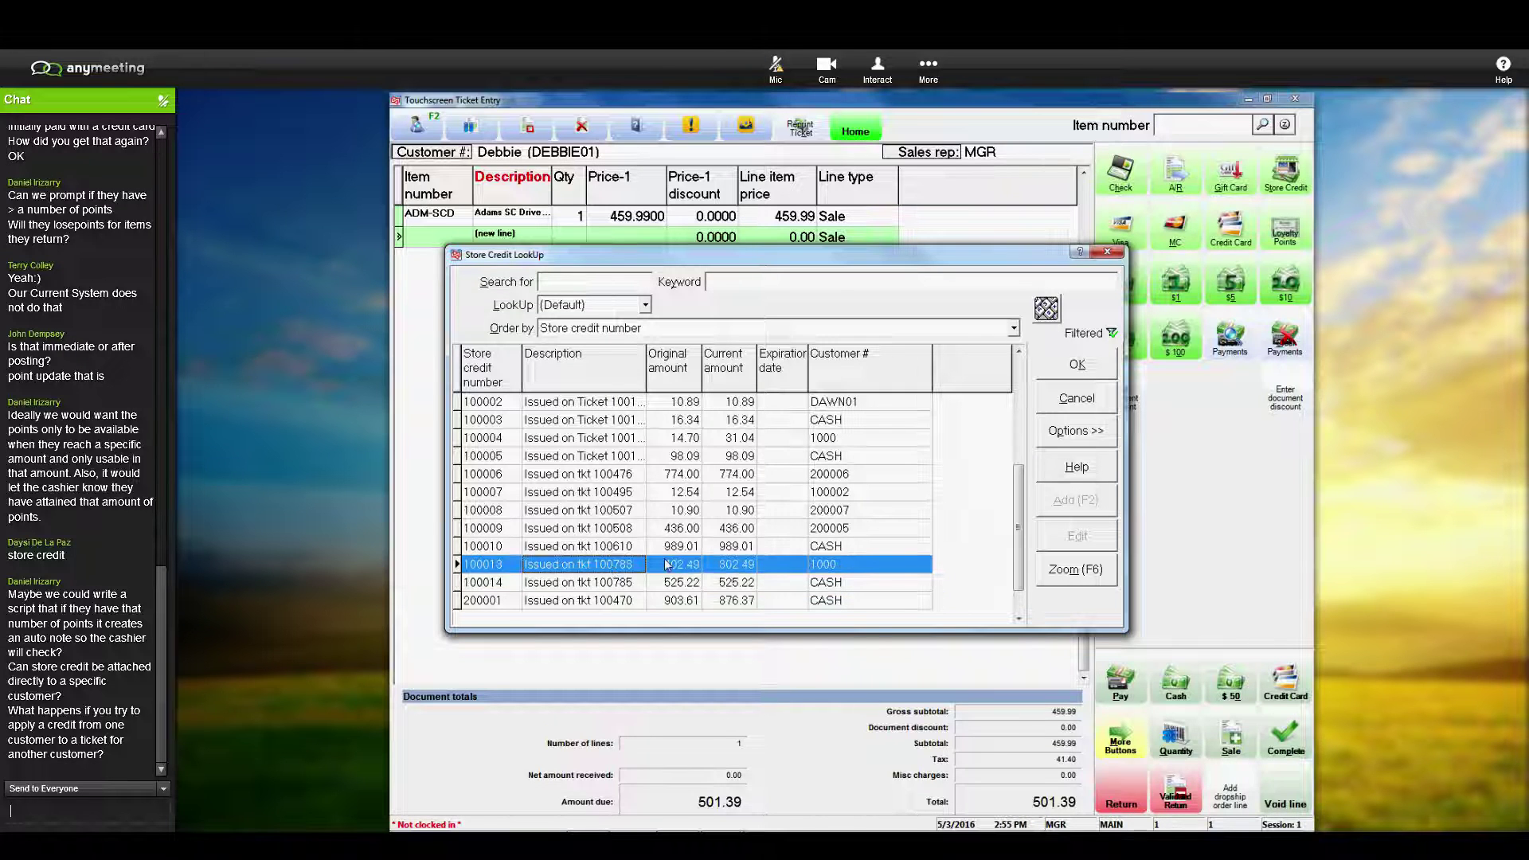
{"action": "left_click", "coordinate": [1077, 365]}
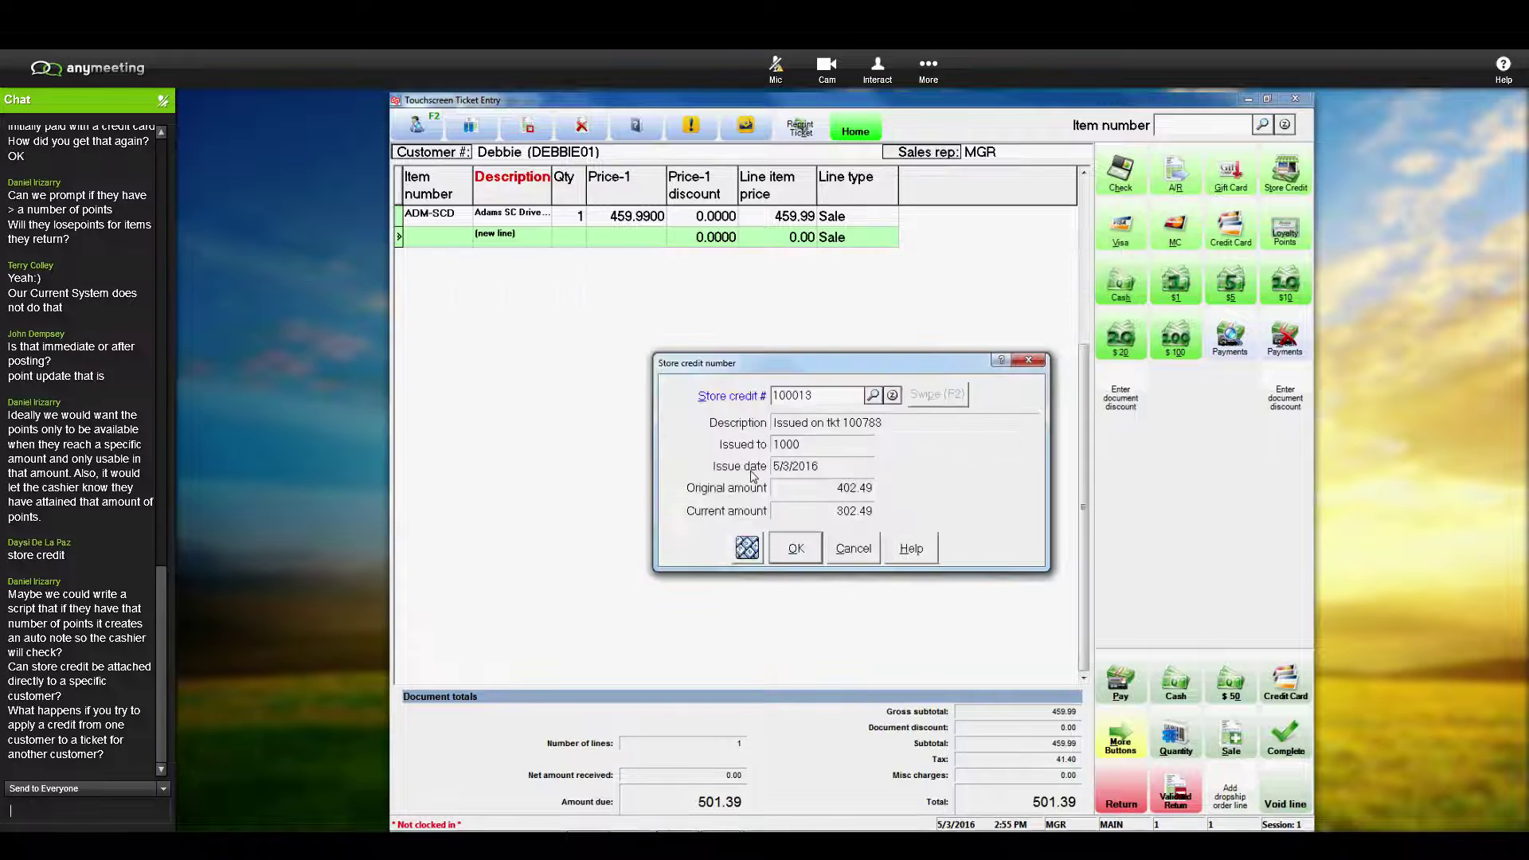
{"action": "left_click", "coordinate": [802, 553]}
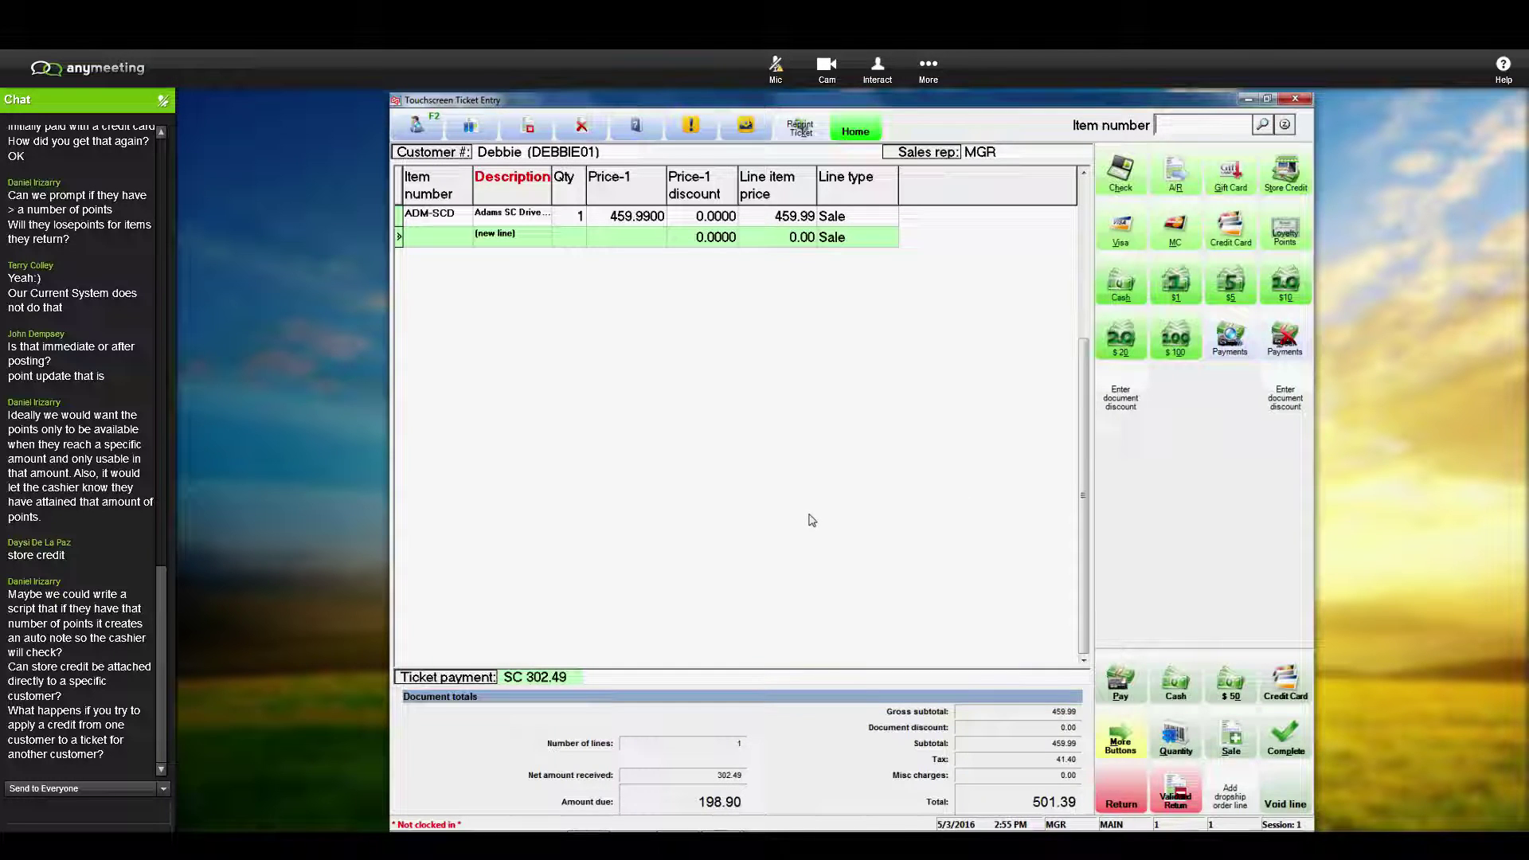
Step: Send everyone in the AnyMeeting chat the message "That's not ideal" and a thank-you message addressed to the presenter
{"action": "type", "text": "That's not ideal"}
{"action": "key", "text": "Return"}
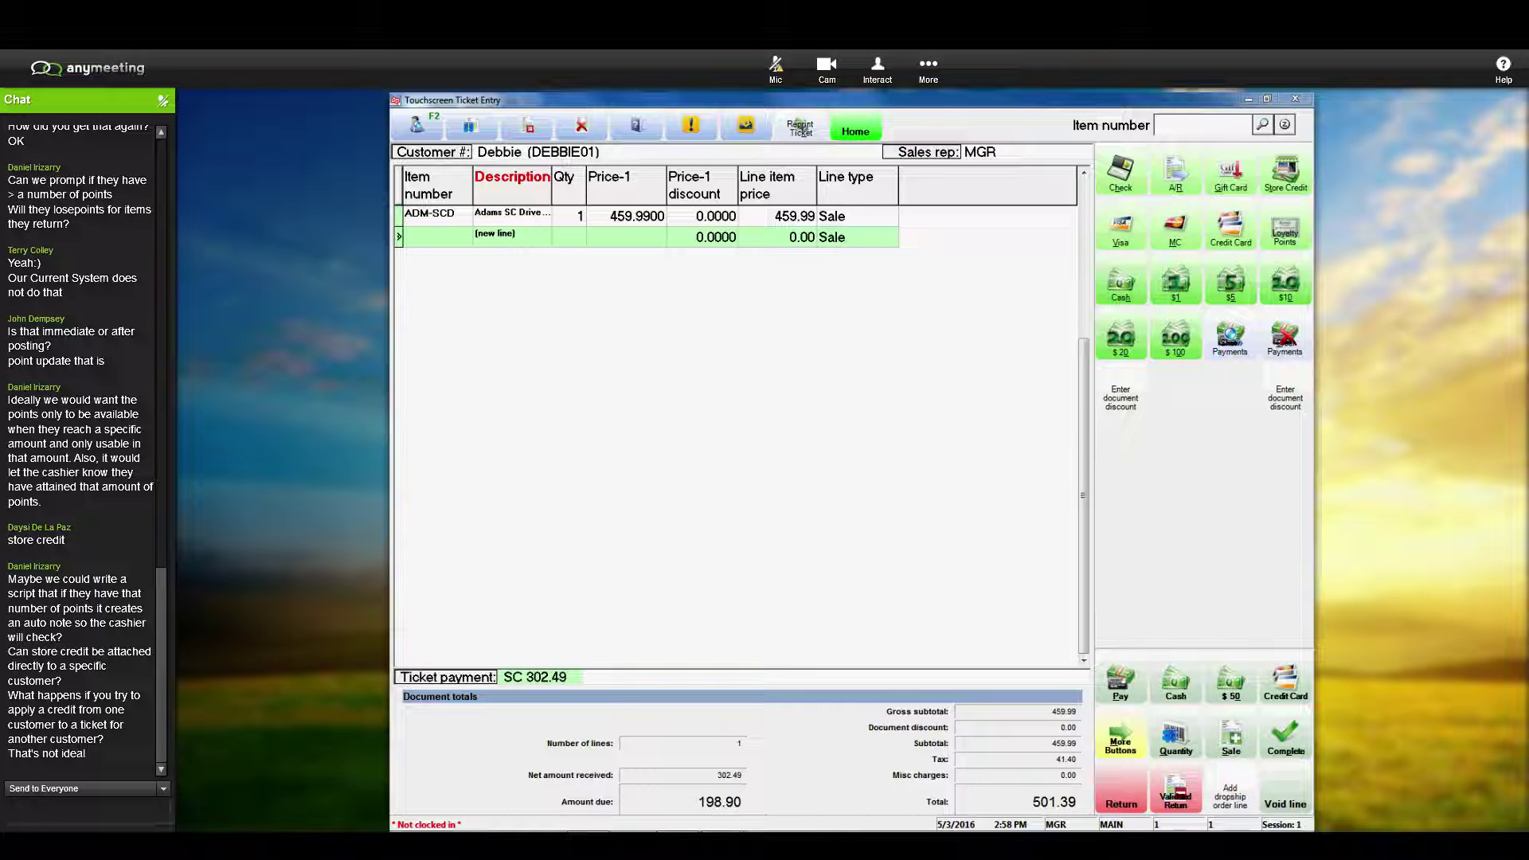
{"action": "left_click_drag", "start_coordinate": [1215, 149], "coordinate": [704, 156]}
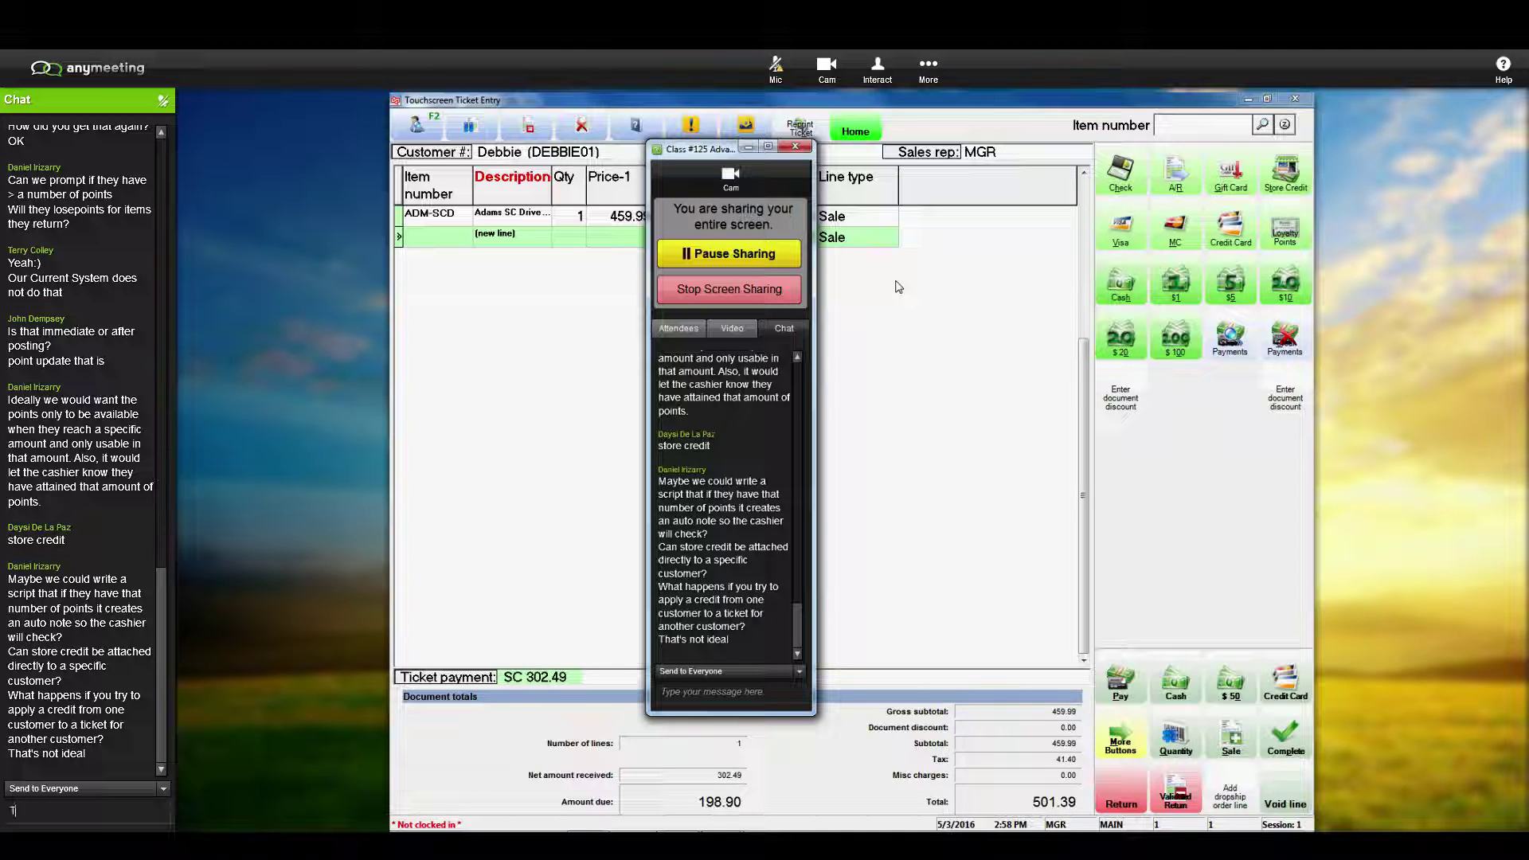
{"action": "type", "text": "Thanks Debbie"}
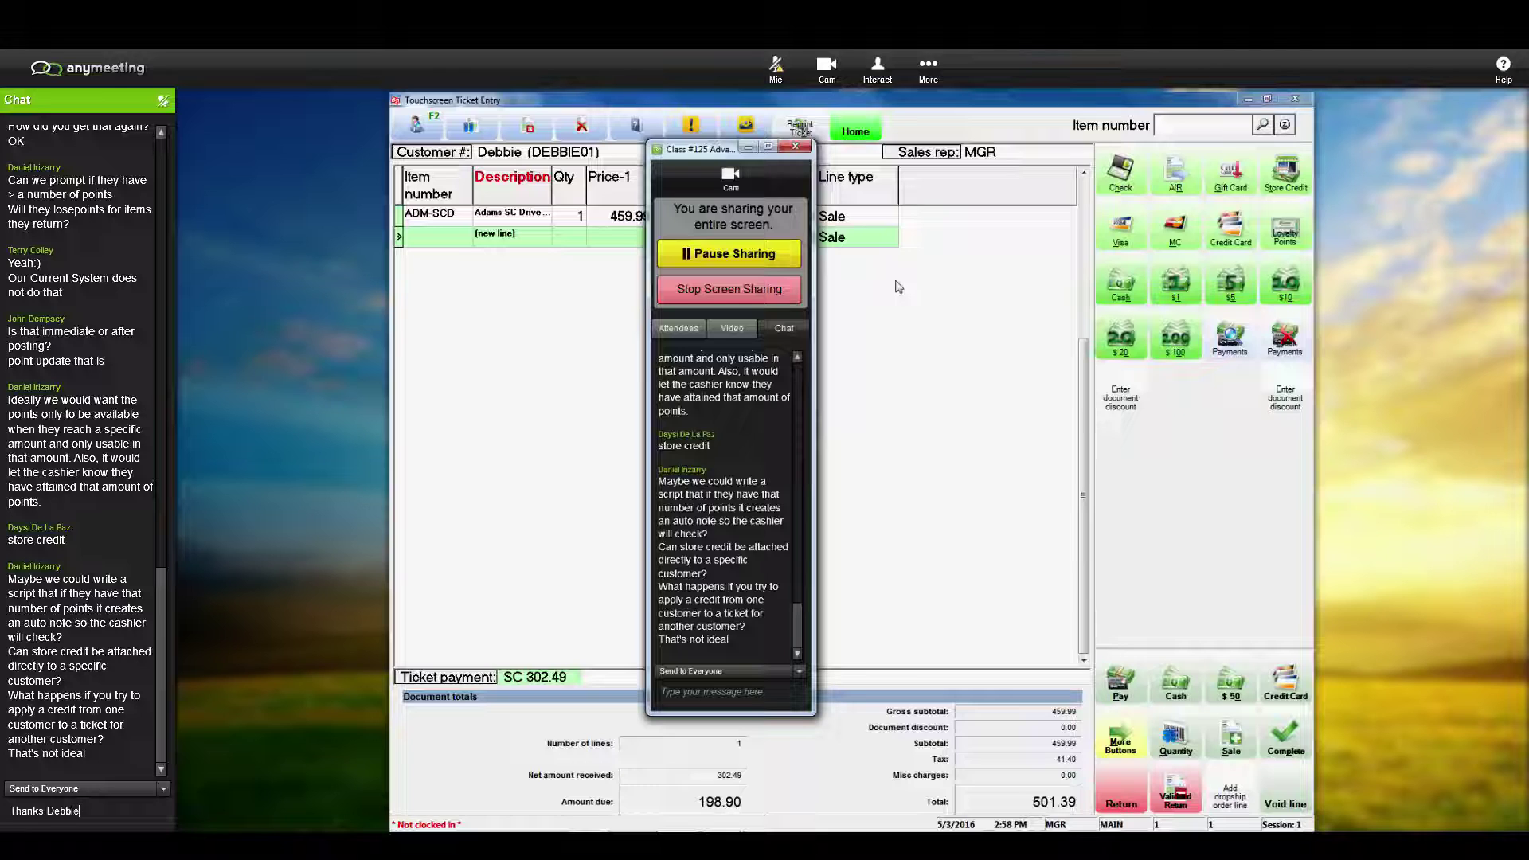
{"action": "key", "text": "Return"}
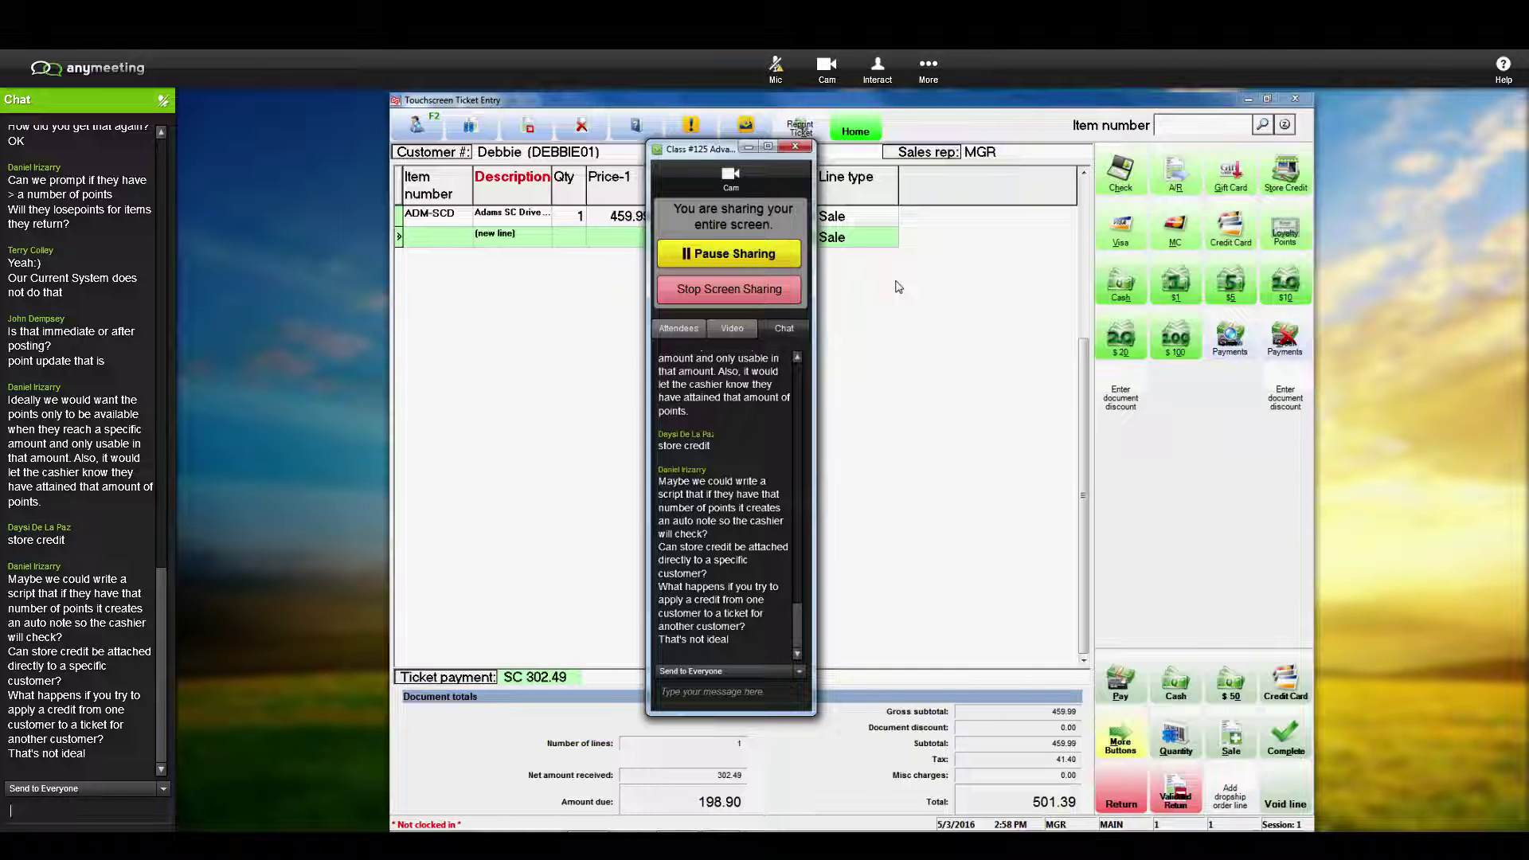